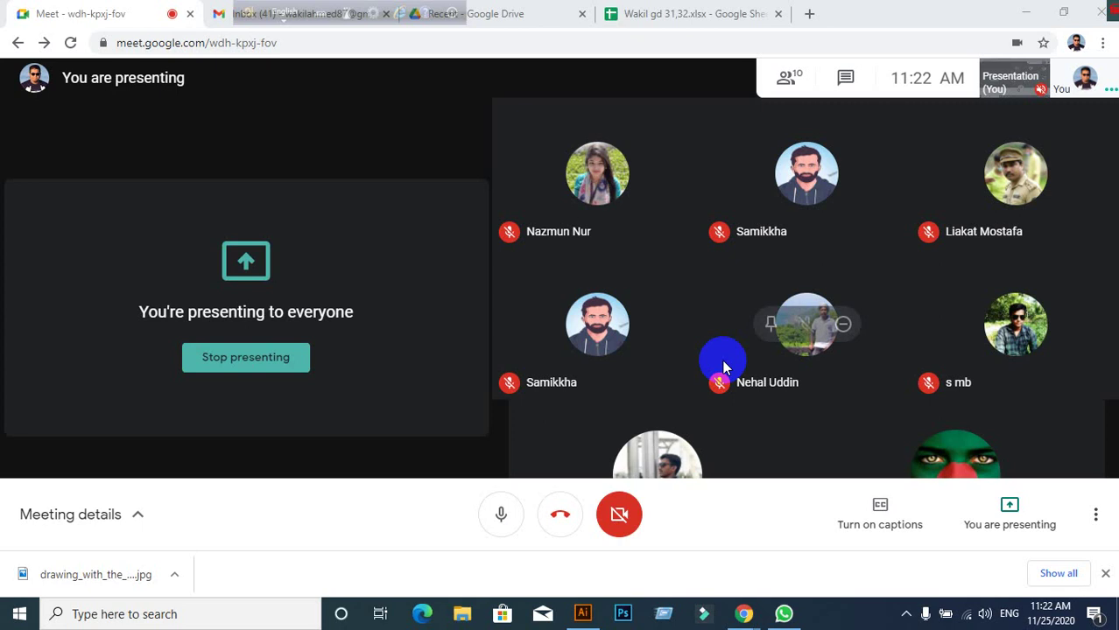
Step: Marquee-select all the red artwork on the page and delete it
{"action": "left_click", "coordinate": [582, 613]}
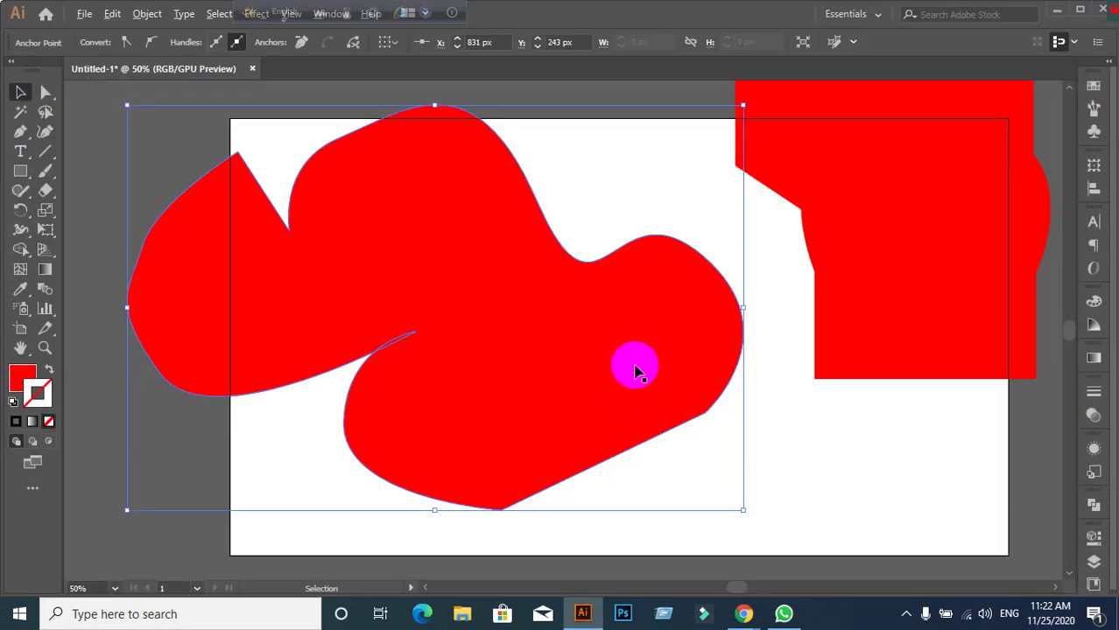
{"action": "scroll", "coordinate": [632, 379], "scroll_direction": "down", "scroll_amount": 1}
{"action": "left_click", "coordinate": [465, 169]}
{"action": "left_click_drag", "start_coordinate": [465, 169], "coordinate": [963, 411]}
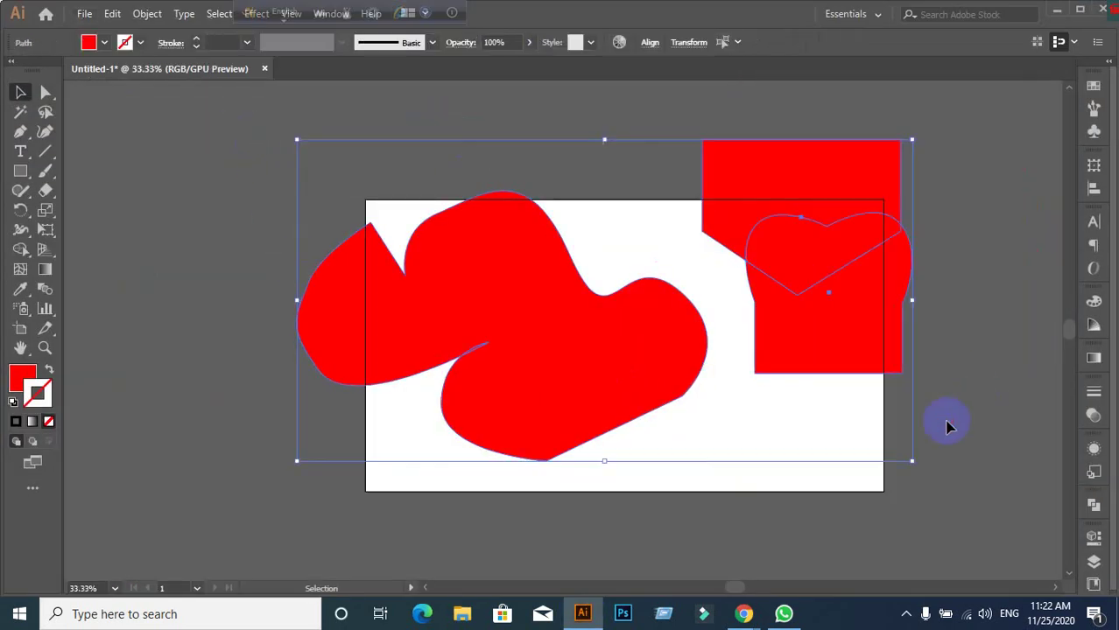
{"action": "key", "text": "Delete"}
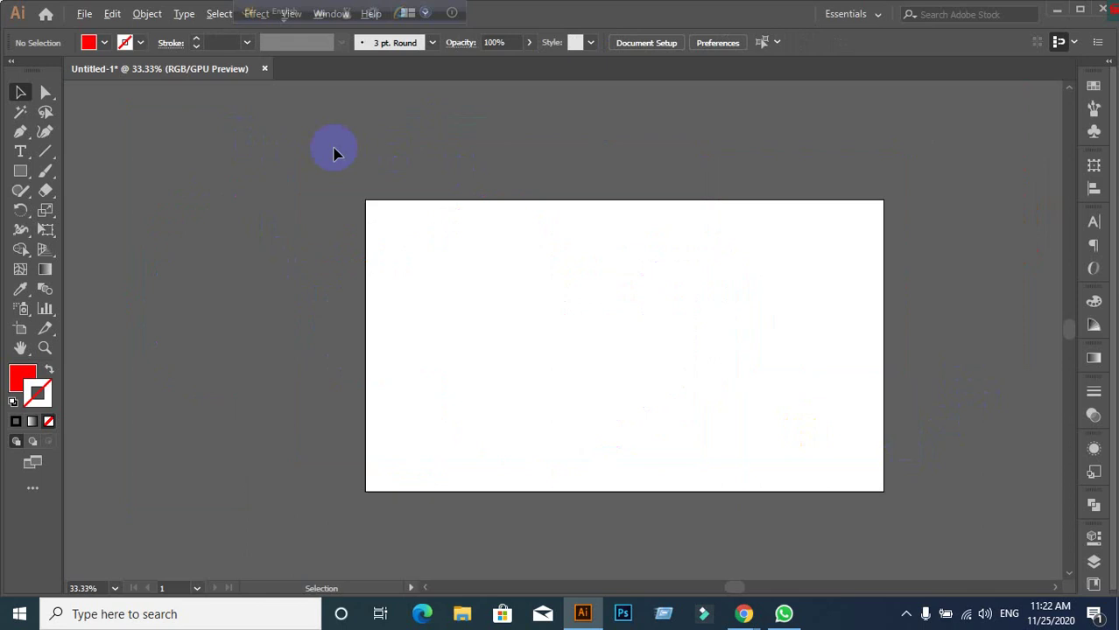
Step: Close Untitled-1 without saving, then minimize Illustrator and the Meet window
{"action": "scroll", "coordinate": [642, 267], "scroll_direction": "up", "scroll_amount": 1}
{"action": "scroll", "coordinate": [628, 275], "scroll_direction": "down", "scroll_amount": 1}
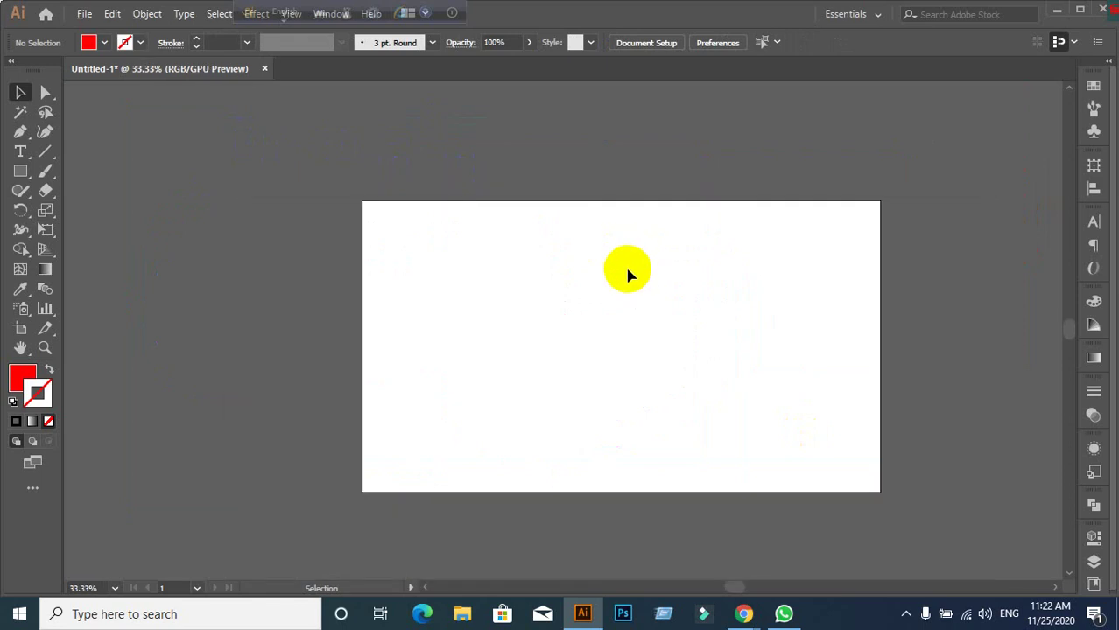
{"action": "left_click", "coordinate": [264, 69]}
{"action": "left_click", "coordinate": [639, 329]}
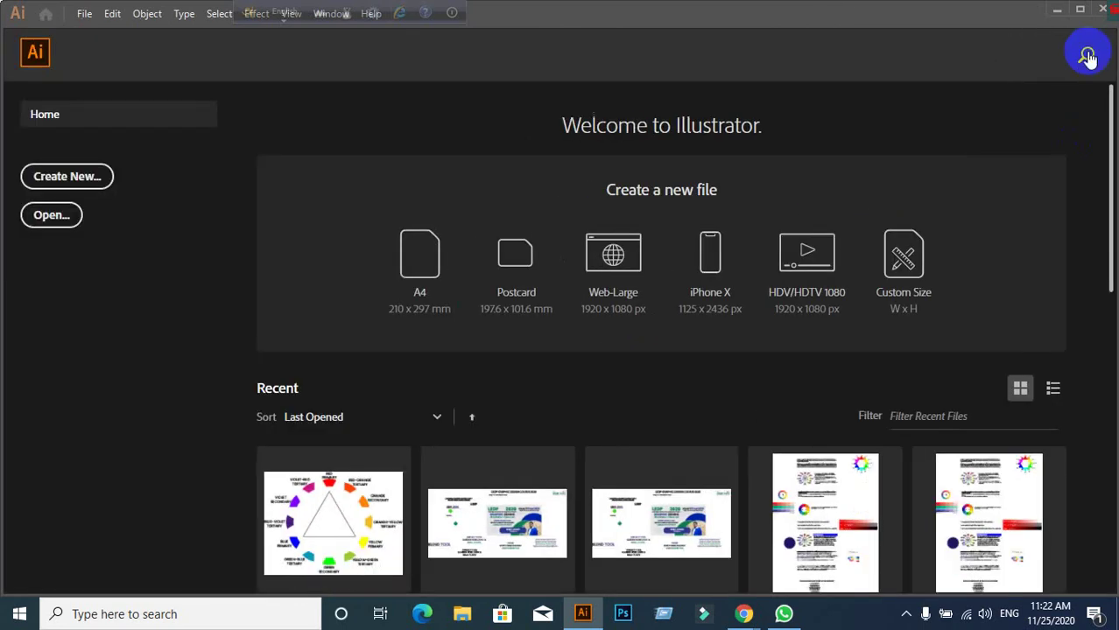
{"action": "left_click", "coordinate": [1057, 8]}
{"action": "left_click", "coordinate": [1032, 10]}
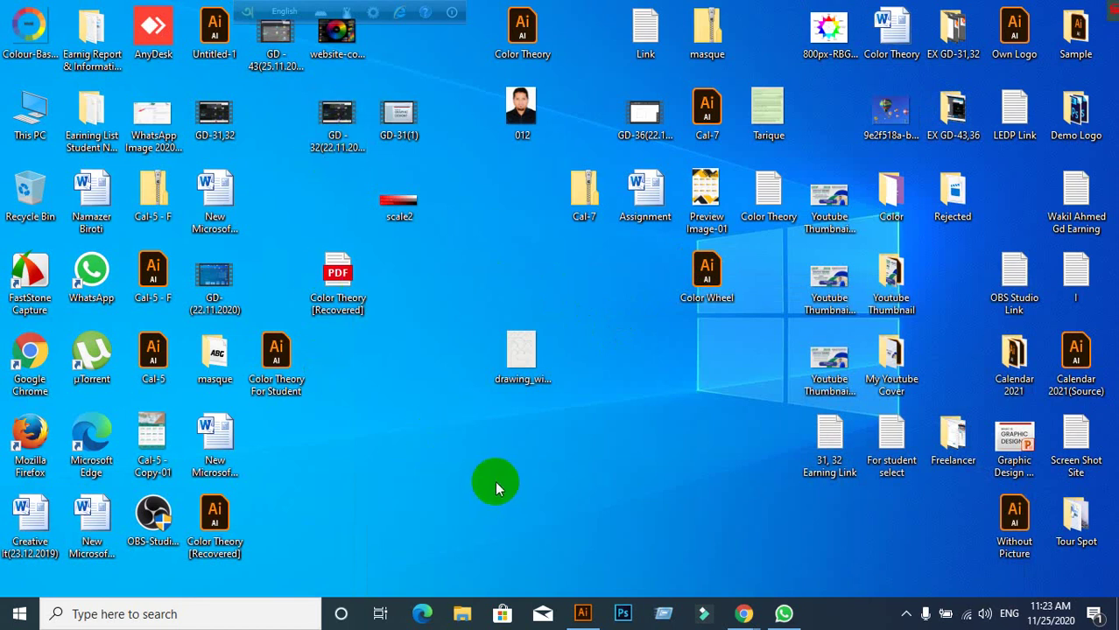
Step: Move the Color Theory [Recovered] icon toward the desktop centre and restore the Meet window
{"action": "left_click", "coordinate": [213, 518]}
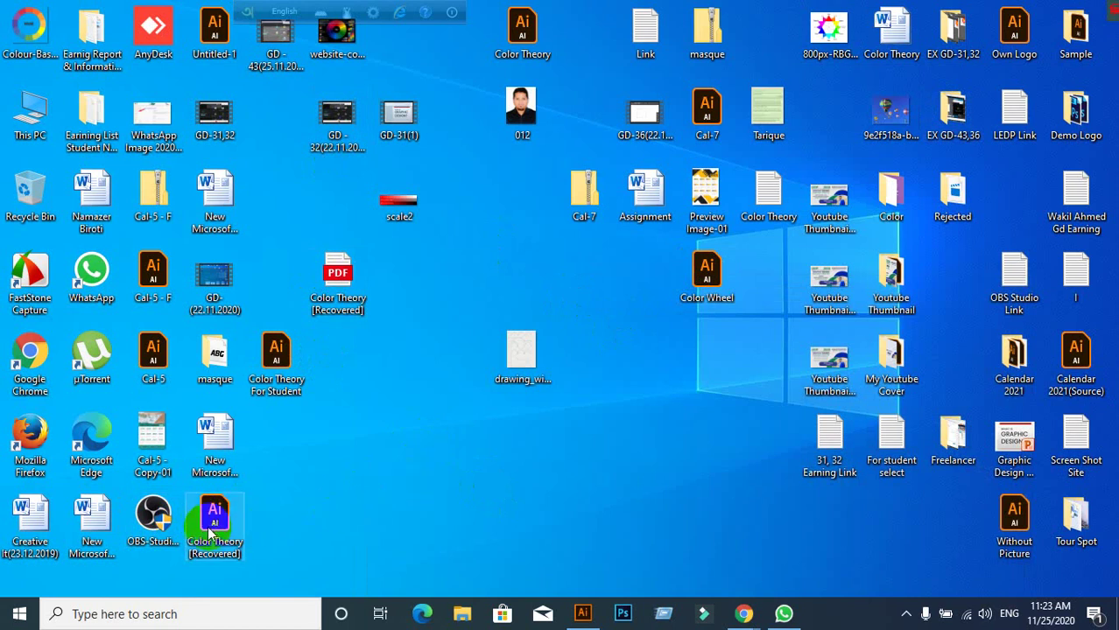
{"action": "mouse_move", "coordinate": [210, 531]}
{"action": "left_mouse_down"}
{"action": "mouse_move", "coordinate": [560, 523]}
{"action": "mouse_move", "coordinate": [647, 561]}
{"action": "left_mouse_up"}
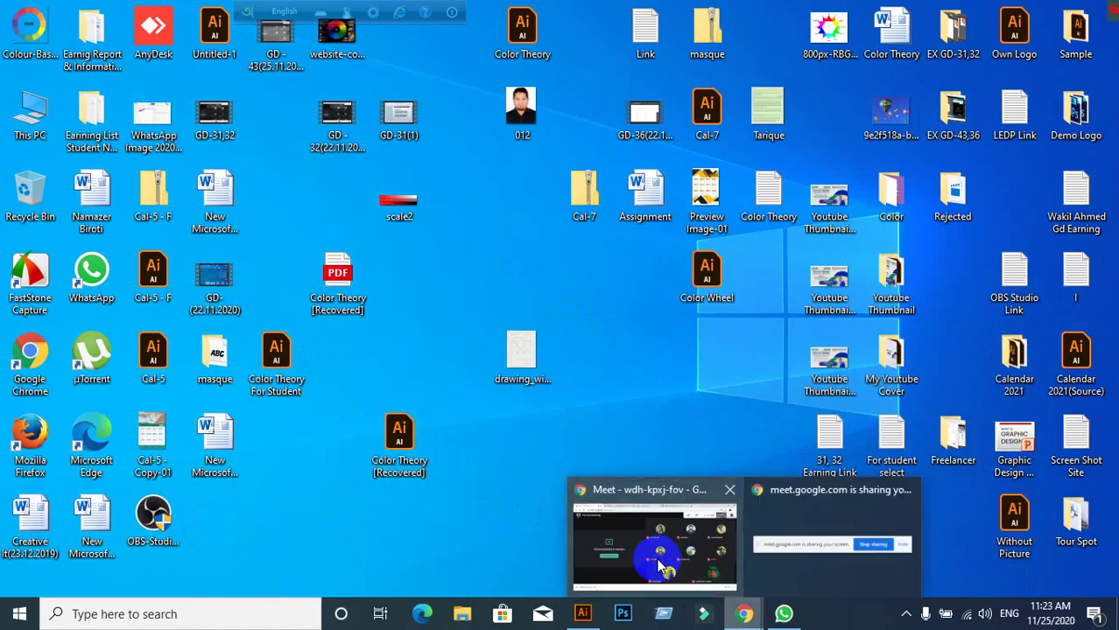
{"action": "left_click", "coordinate": [660, 563]}
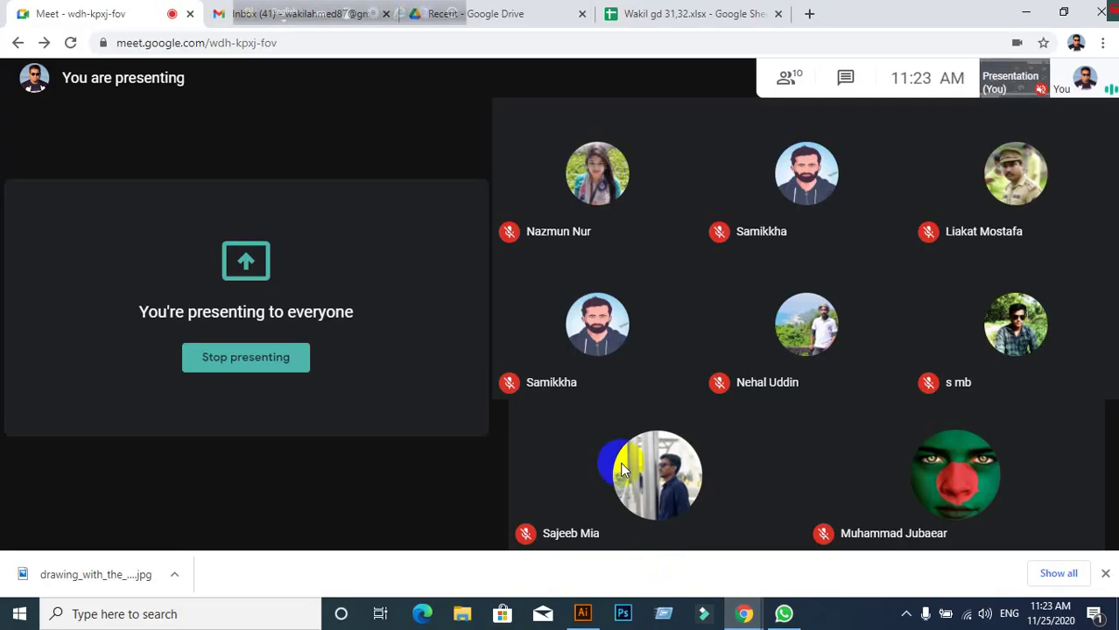
Step: Unmute the microphone in the Google Meet call
{"action": "left_click", "coordinate": [1029, 14]}
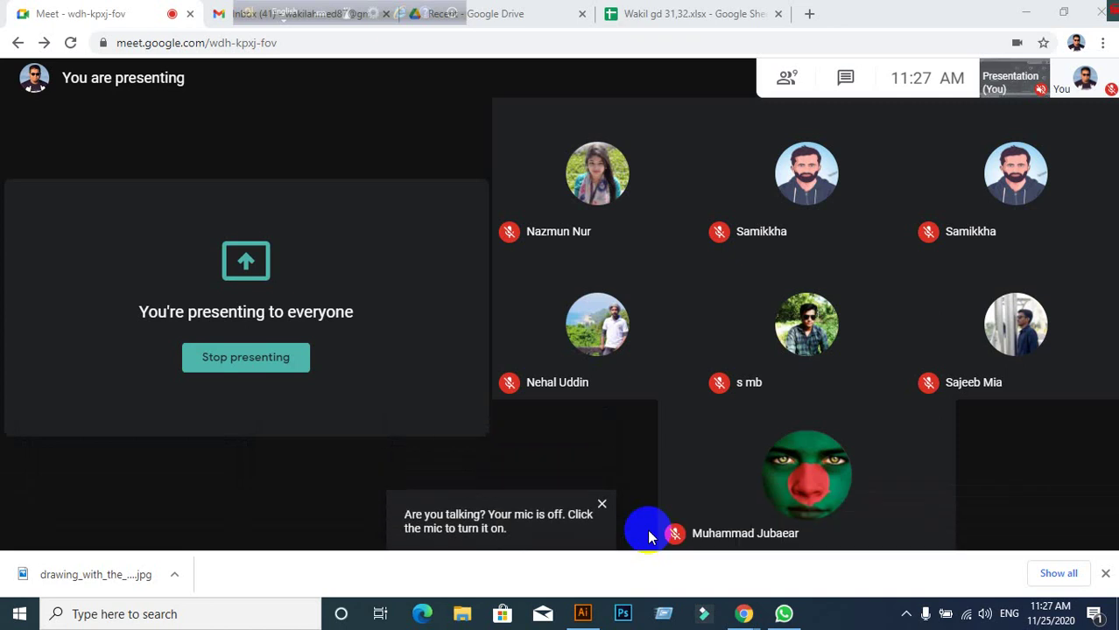
{"action": "mouse_move", "coordinate": [647, 537]}
{"action": "left_click", "coordinate": [501, 514]}
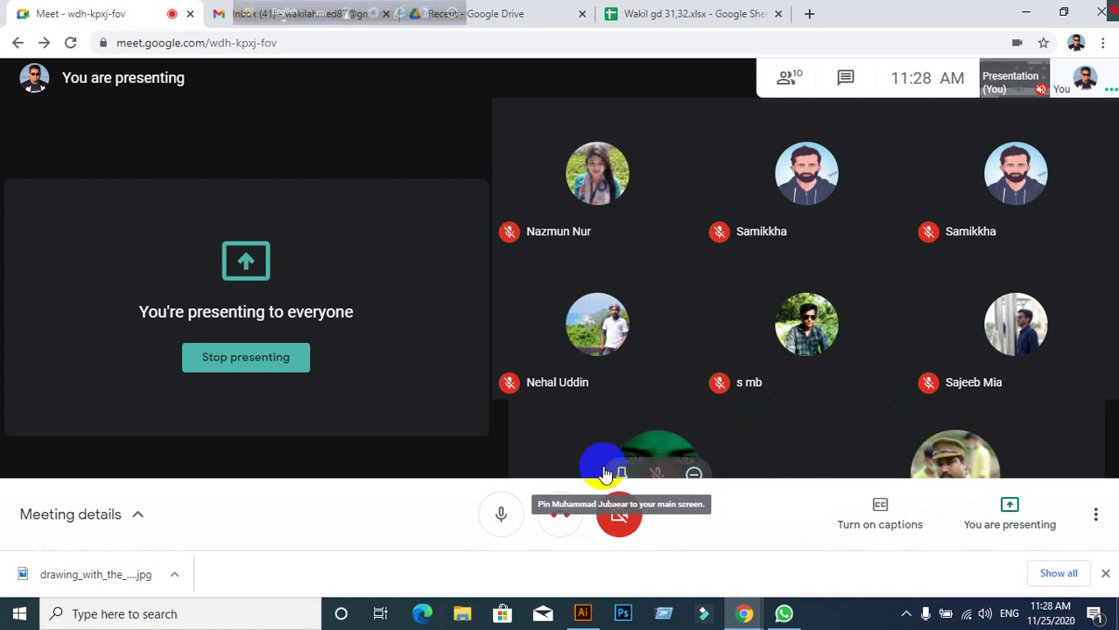
Step: Open Color Theory For Student.ai in Illustrator by dragging it from the desktop
{"action": "left_click", "coordinate": [583, 616]}
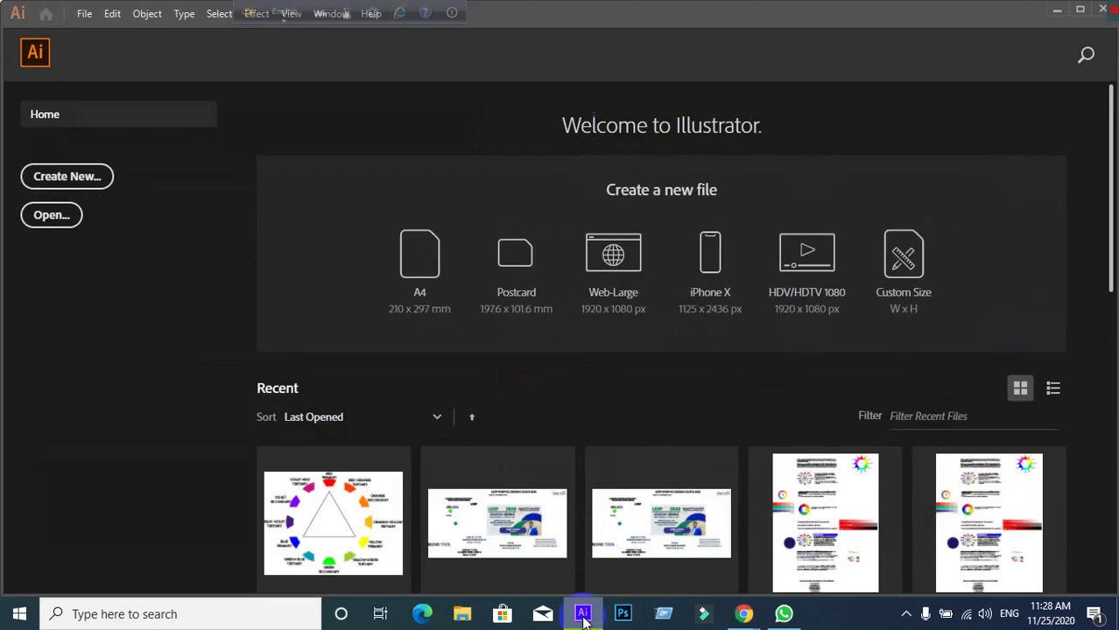
{"action": "left_click", "coordinate": [583, 615]}
{"action": "left_click", "coordinate": [1018, 9]}
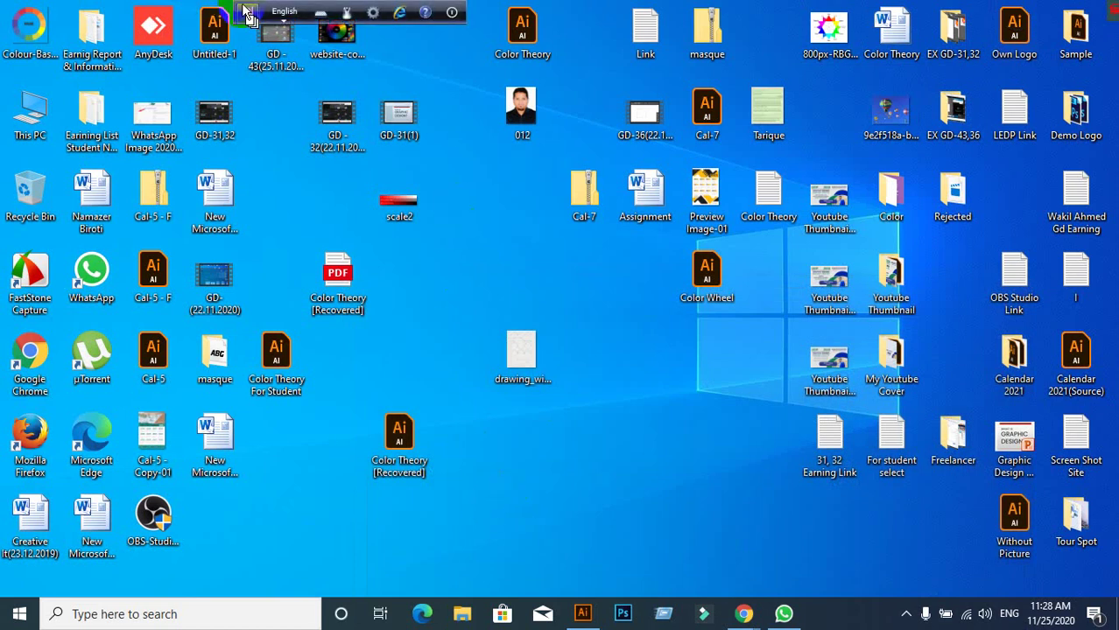
{"action": "left_click_drag", "start_coordinate": [249, 16], "coordinate": [860, 16]}
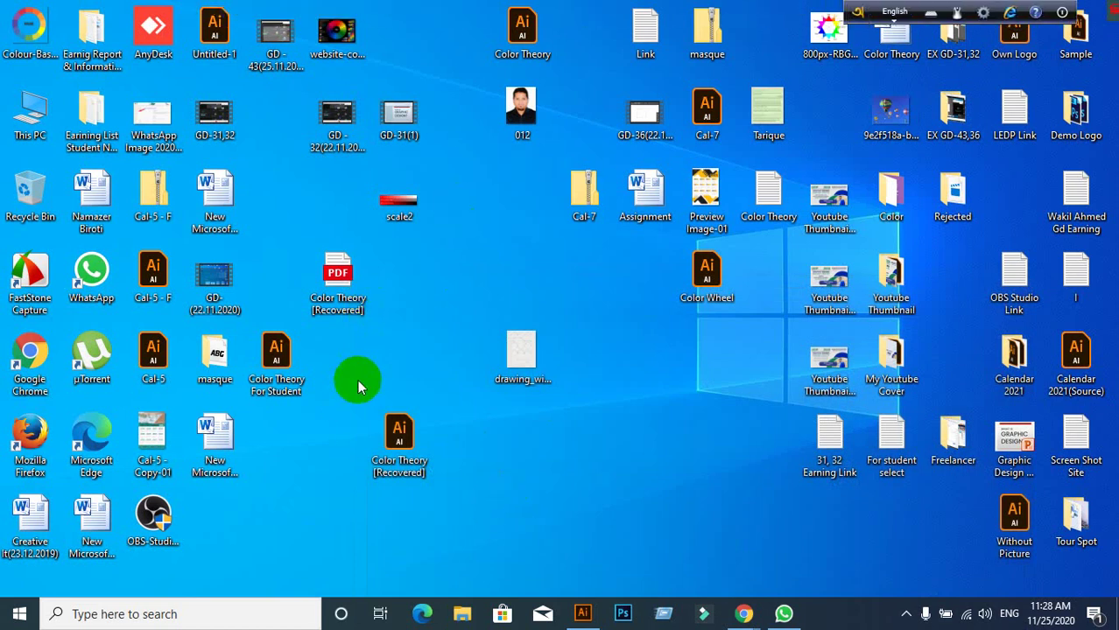
{"action": "mouse_move", "coordinate": [275, 359]}
{"action": "left_mouse_down"}
{"action": "mouse_move", "coordinate": [585, 612]}
{"action": "mouse_move", "coordinate": [519, 7]}
{"action": "left_mouse_up"}
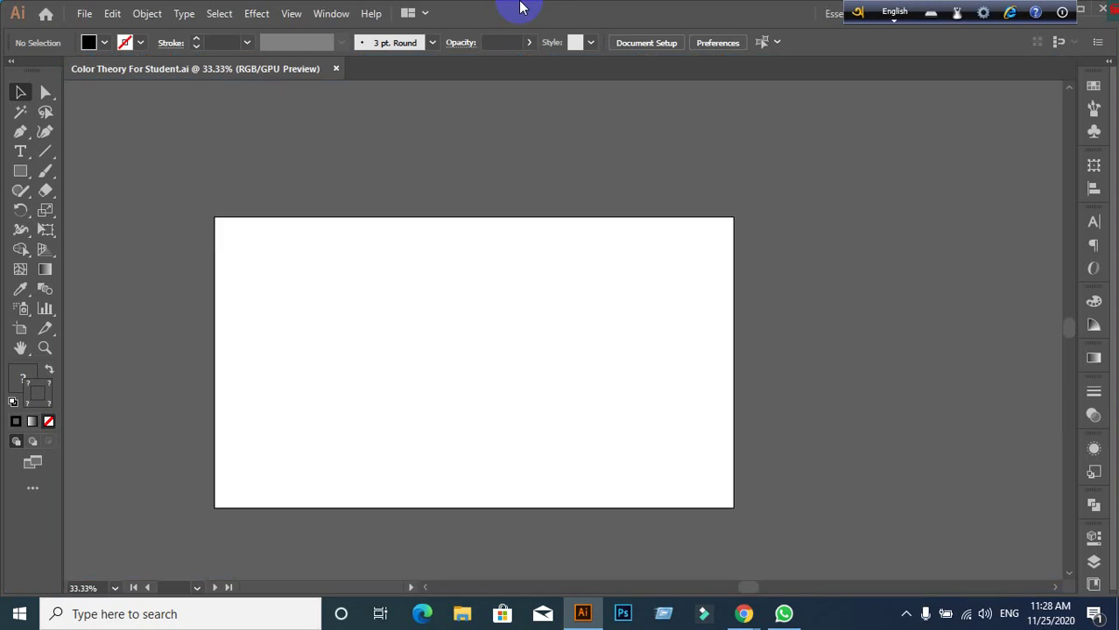
{"action": "left_click", "coordinate": [506, 297]}
Step: Open Color Wheel.ai too, then bring the Color Theory For Student tab to front
{"action": "left_click_drag", "start_coordinate": [845, 19], "coordinate": [539, 14]}
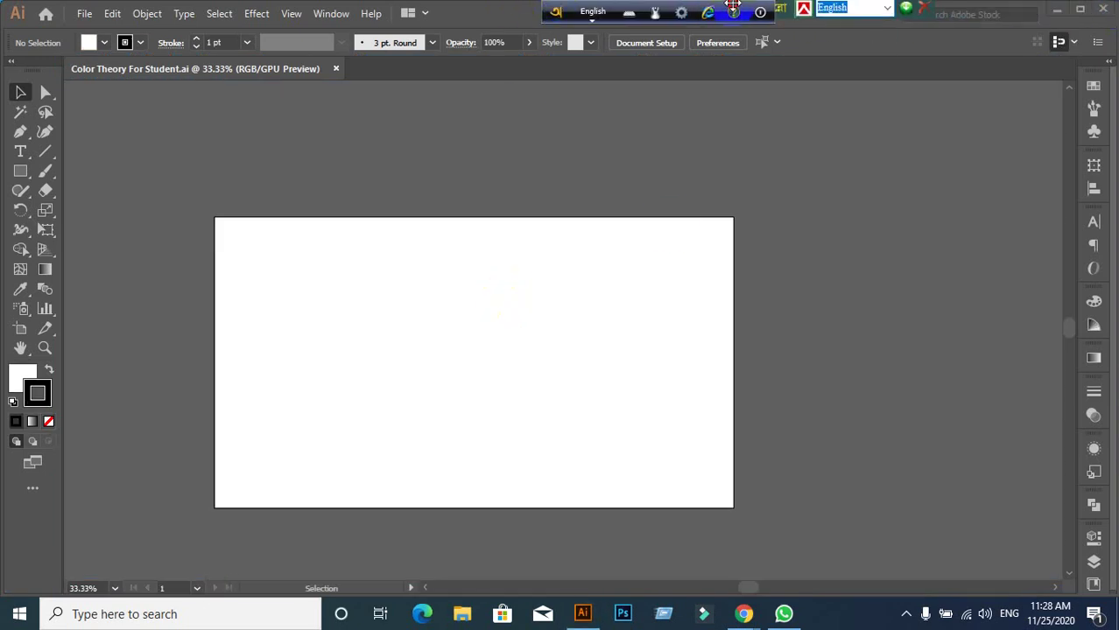
{"action": "left_click", "coordinate": [1057, 8]}
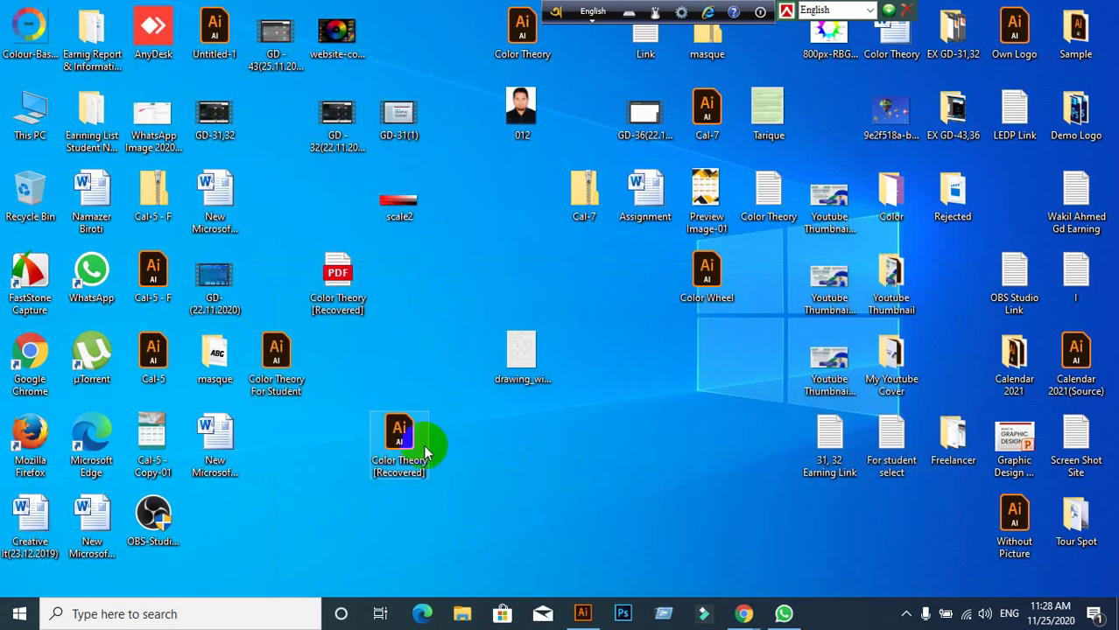
{"action": "left_click_drag", "start_coordinate": [706, 274], "coordinate": [584, 617]}
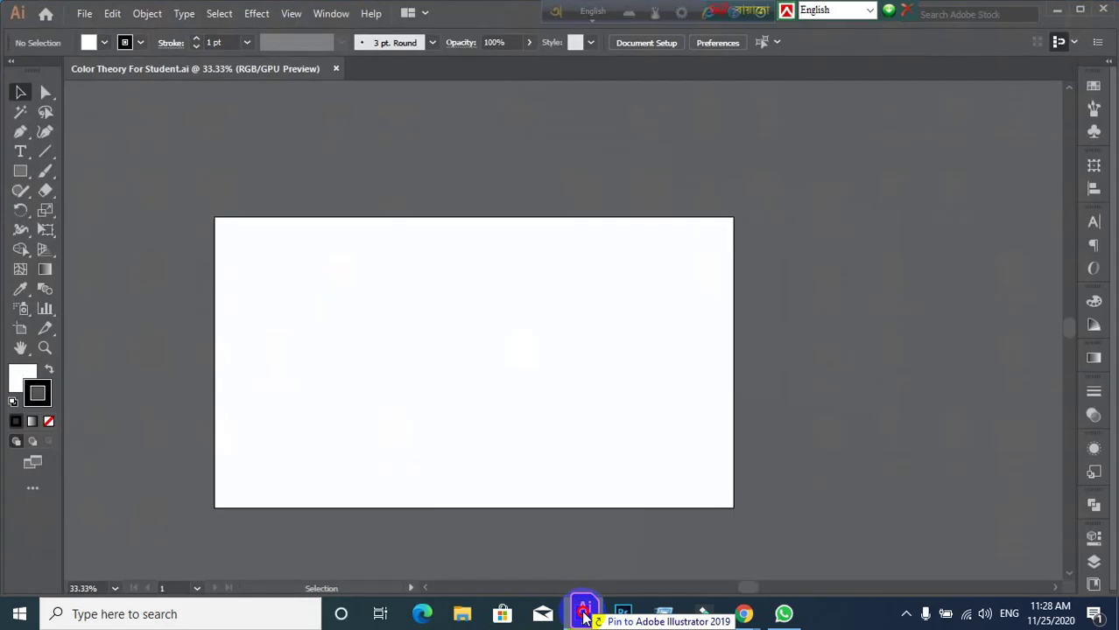
{"action": "left_click_drag", "start_coordinate": [583, 618], "coordinate": [560, 421]}
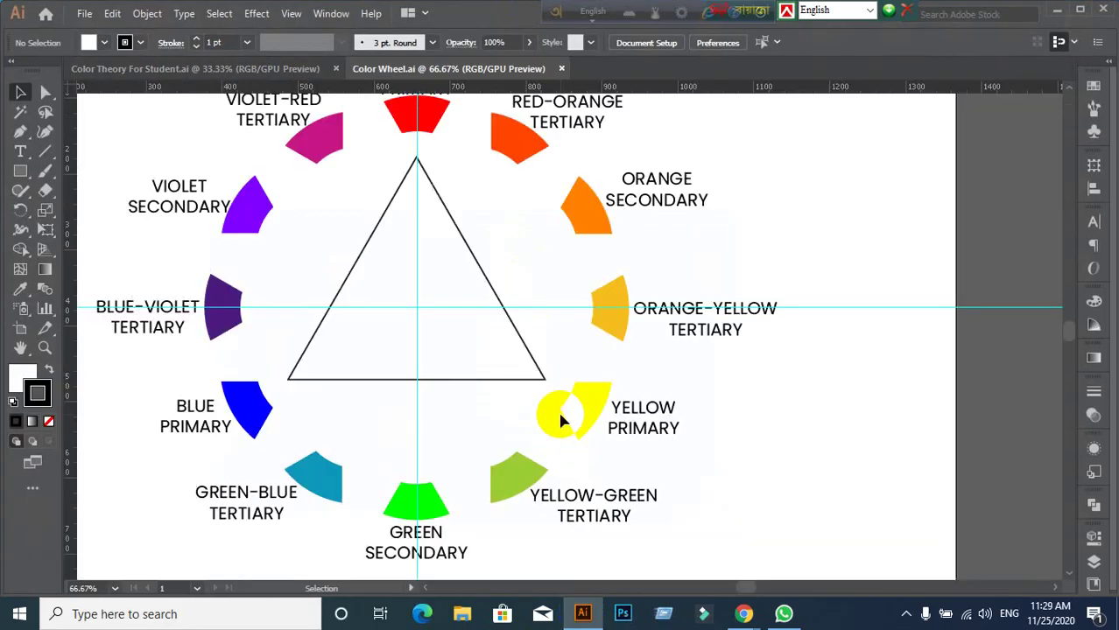
{"action": "left_click", "coordinate": [189, 71]}
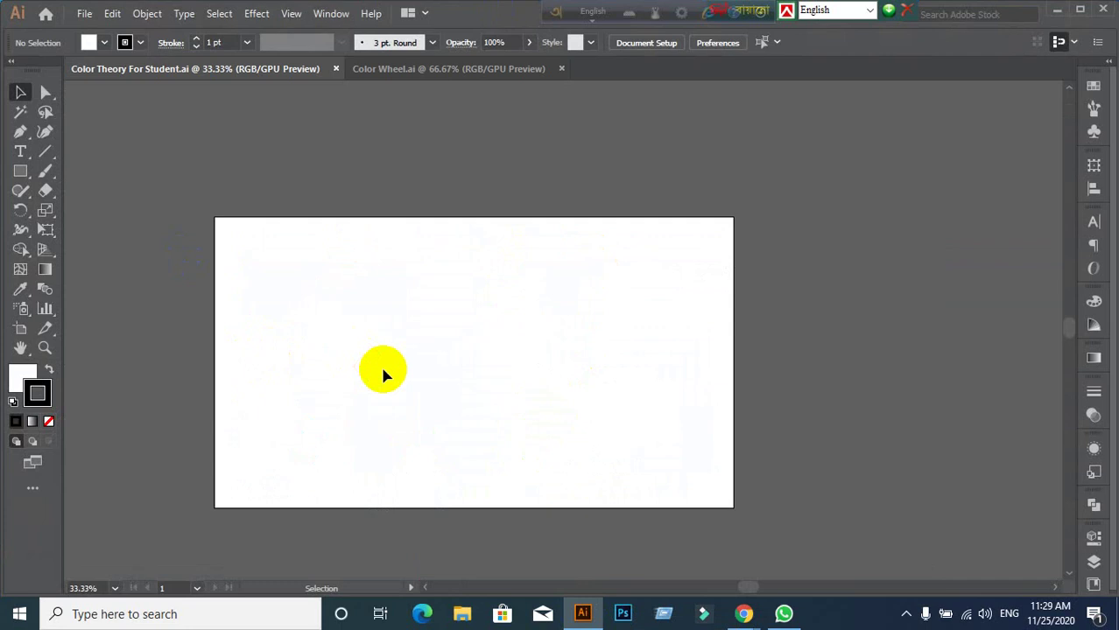
Step: Expand the Color Theory layer, show the Color Defination sublayer, then return to Meet
{"action": "left_click", "coordinate": [1094, 561]}
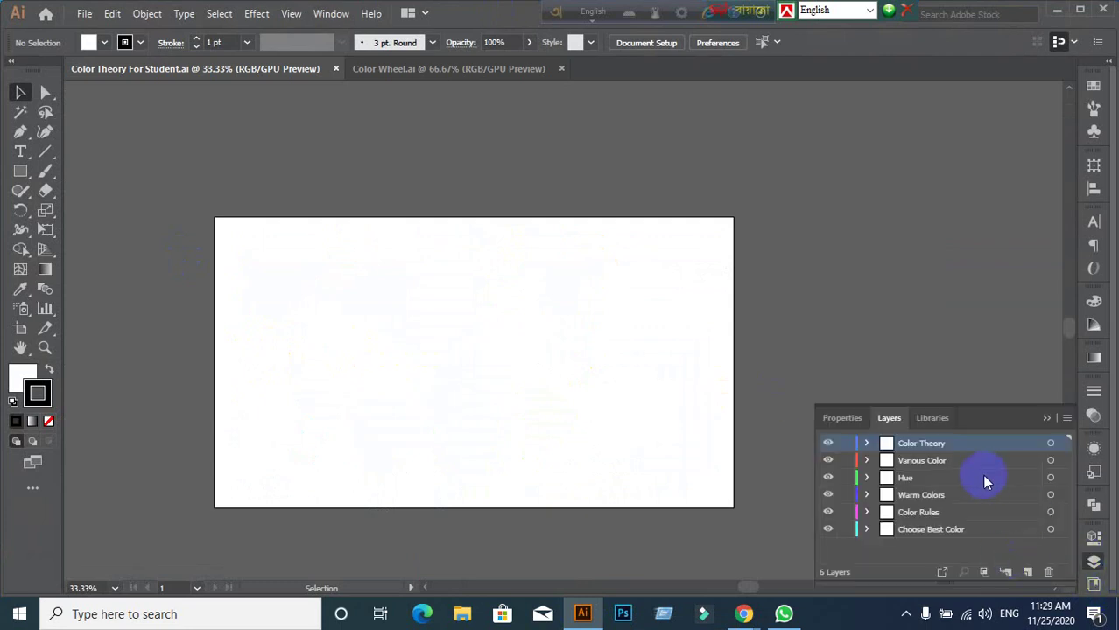
{"action": "left_click", "coordinate": [866, 444]}
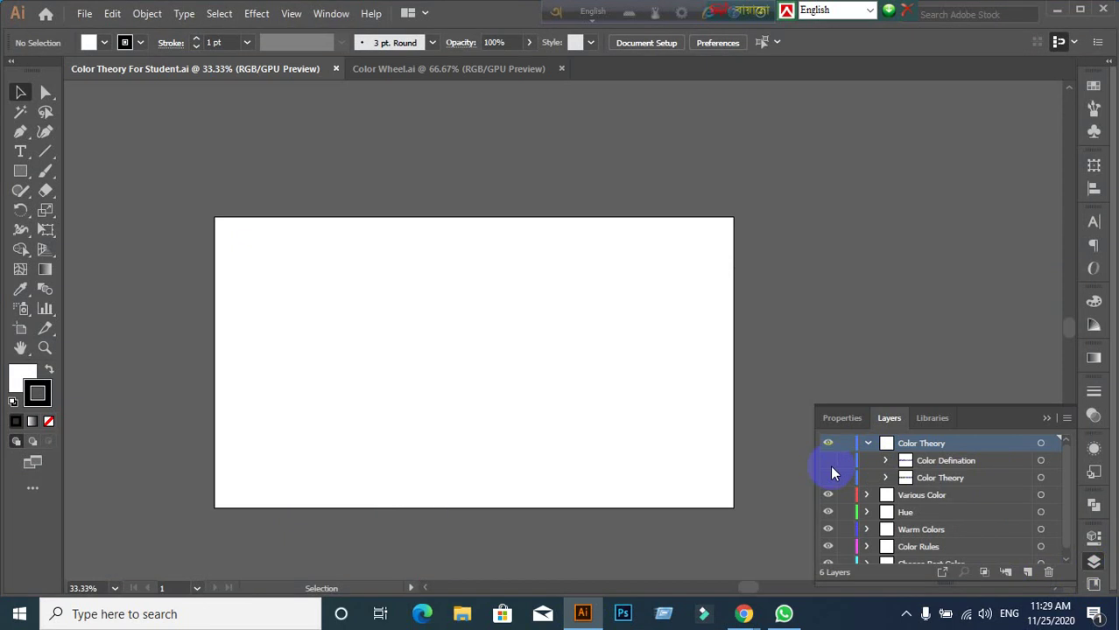
{"action": "left_click", "coordinate": [828, 460]}
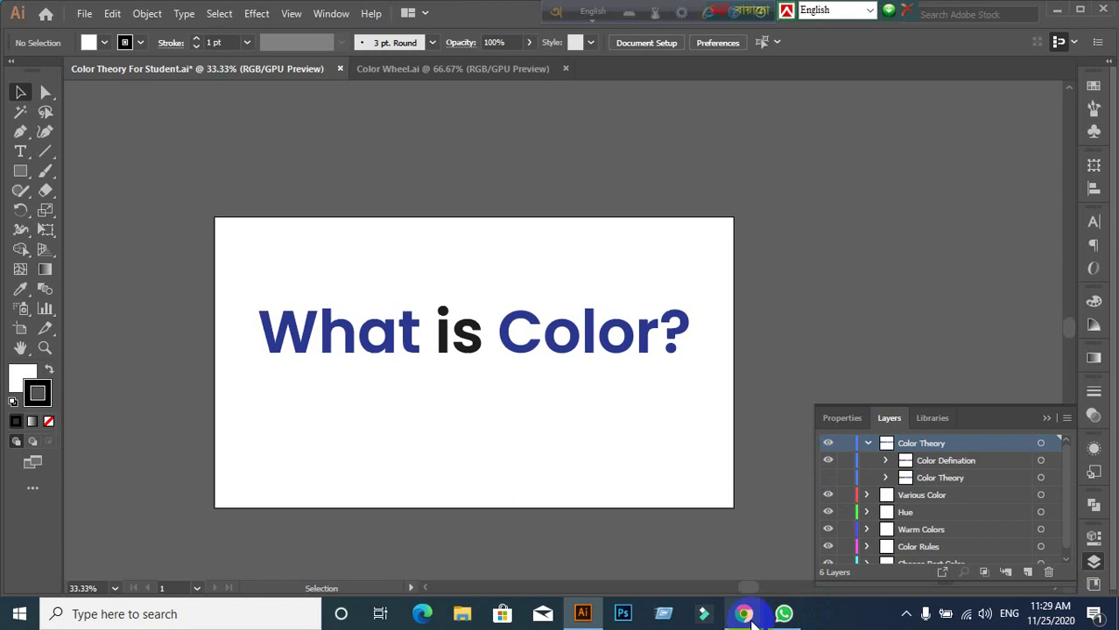
{"action": "mouse_move", "coordinate": [743, 613]}
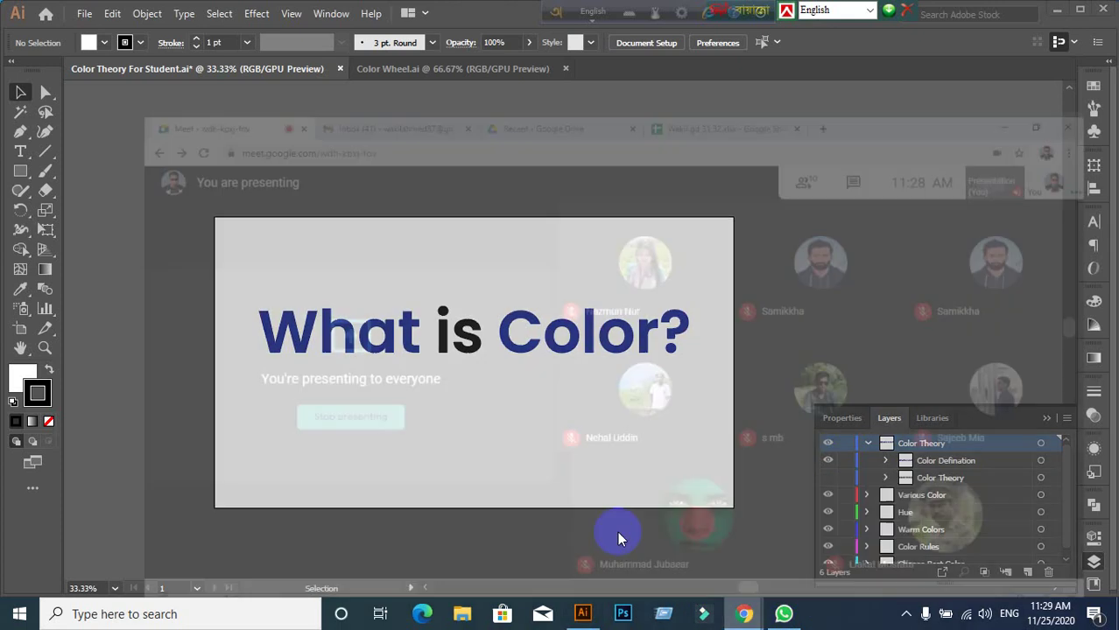
{"action": "left_click", "coordinate": [617, 532]}
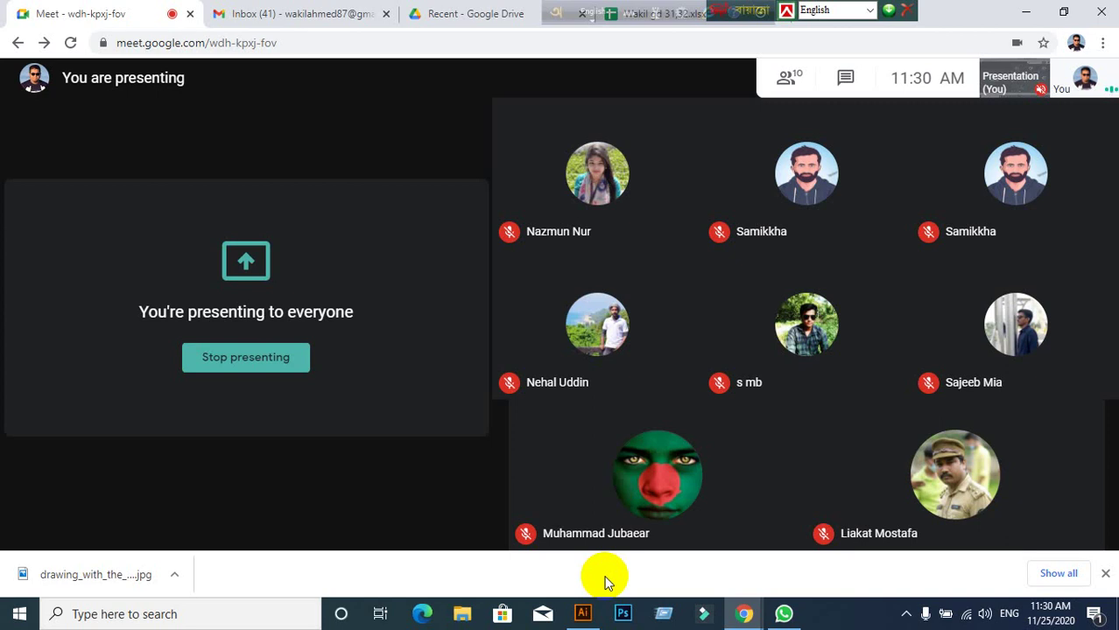
Step: Hide the Color Defination sublayer and show the Color Theory sublayer's heading
{"action": "left_click", "coordinate": [585, 613]}
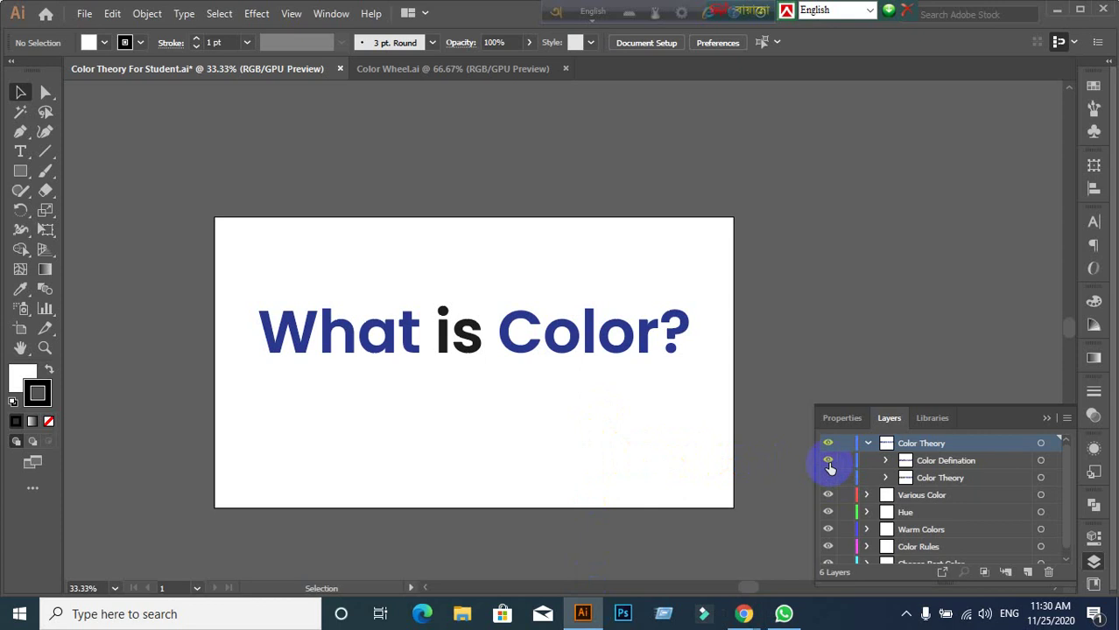
{"action": "left_click_drag", "start_coordinate": [828, 461], "coordinate": [827, 478]}
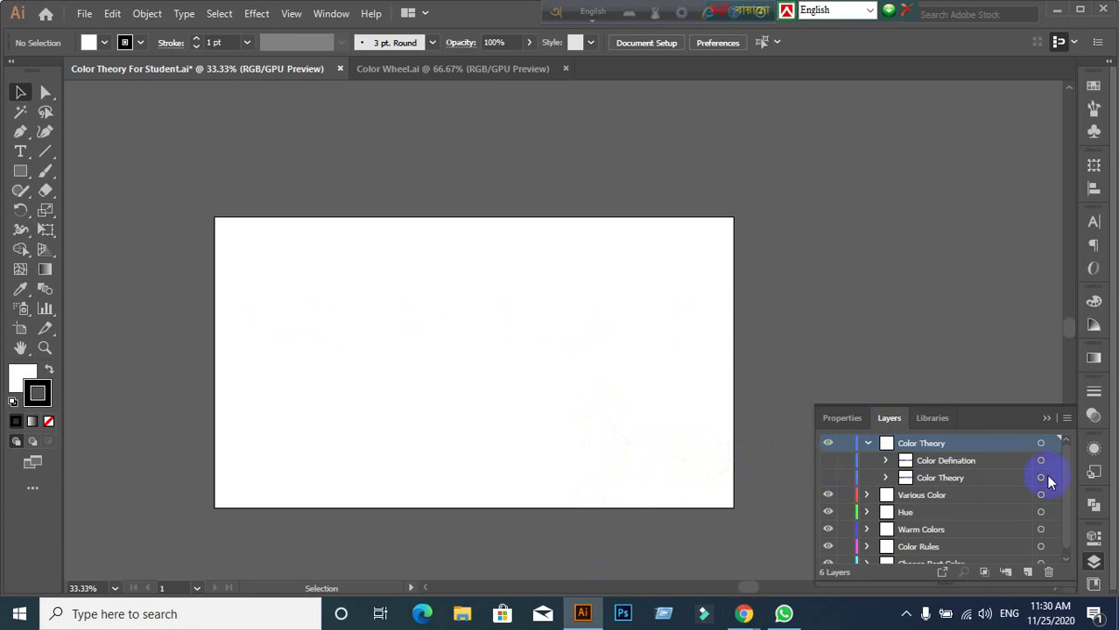
{"action": "left_click", "coordinate": [827, 478]}
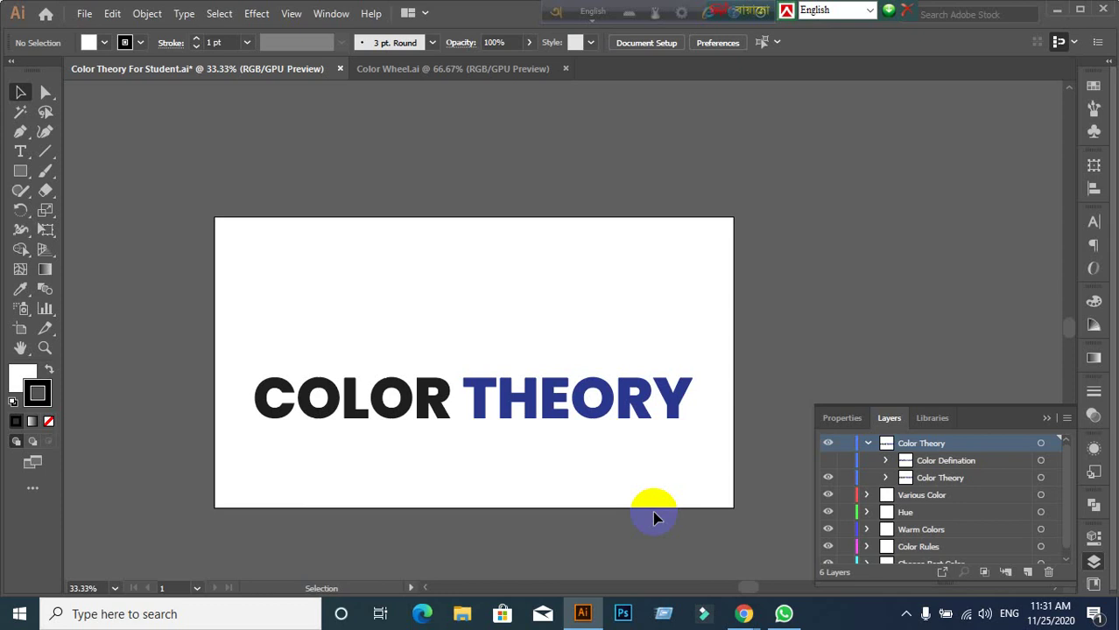
{"action": "left_click", "coordinate": [393, 79]}
{"action": "scroll", "coordinate": [454, 282], "scroll_direction": "up", "scroll_amount": 2}
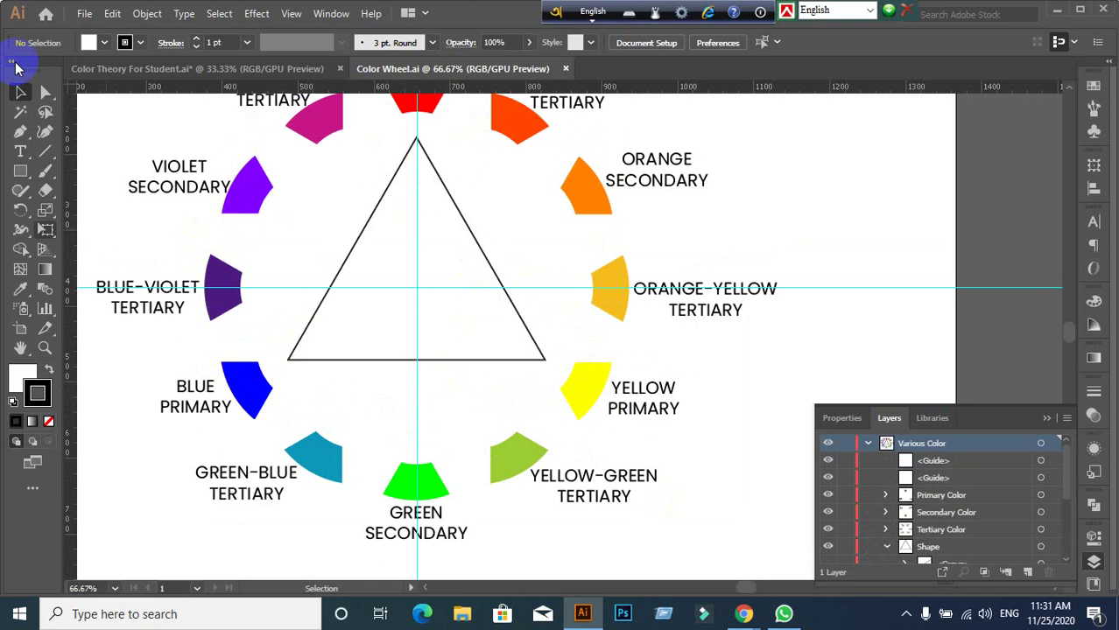
{"action": "left_click", "coordinate": [100, 68]}
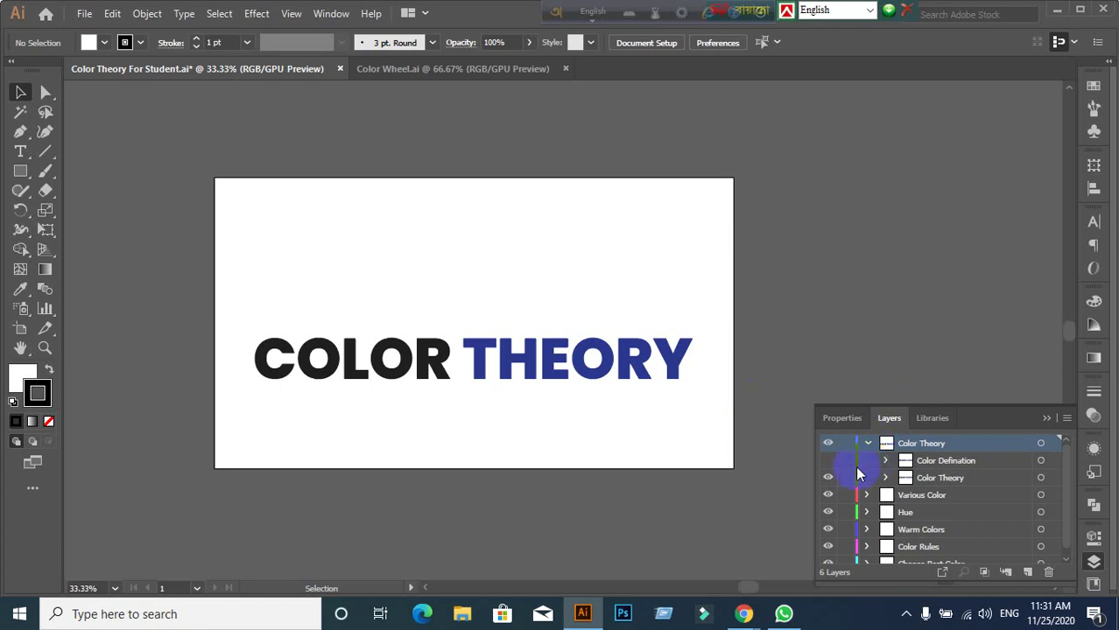
Step: Hide the COLOR THEORY heading, expand Various Color, and show only the Primary Color sublayer
{"action": "left_click", "coordinate": [827, 478]}
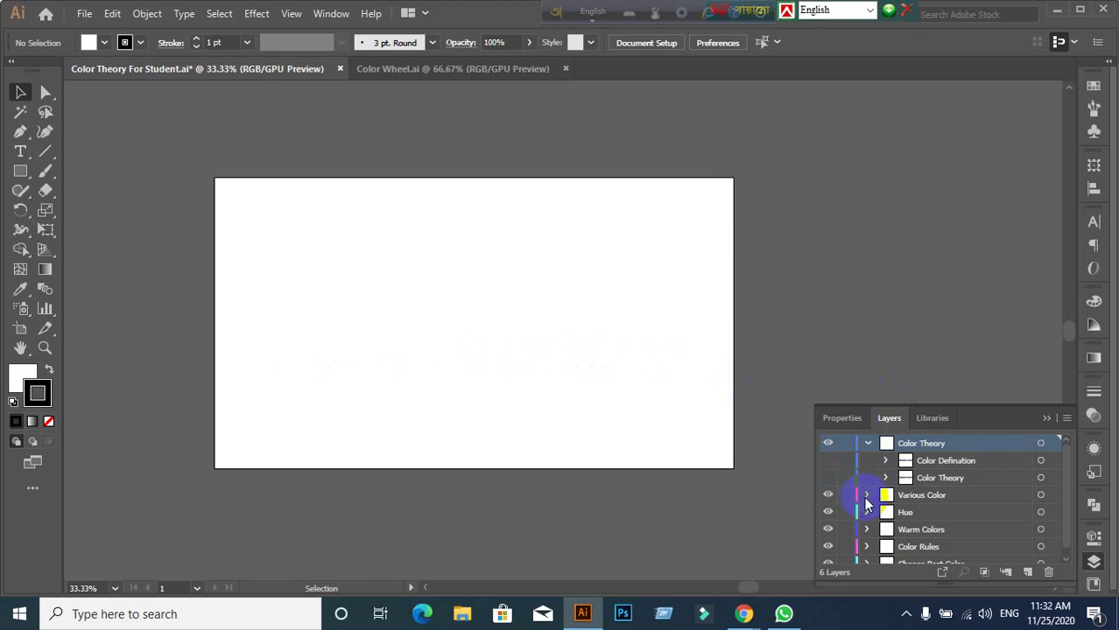
{"action": "left_click", "coordinate": [864, 496]}
{"action": "scroll", "coordinate": [997, 500], "scroll_direction": "down", "scroll_amount": 1}
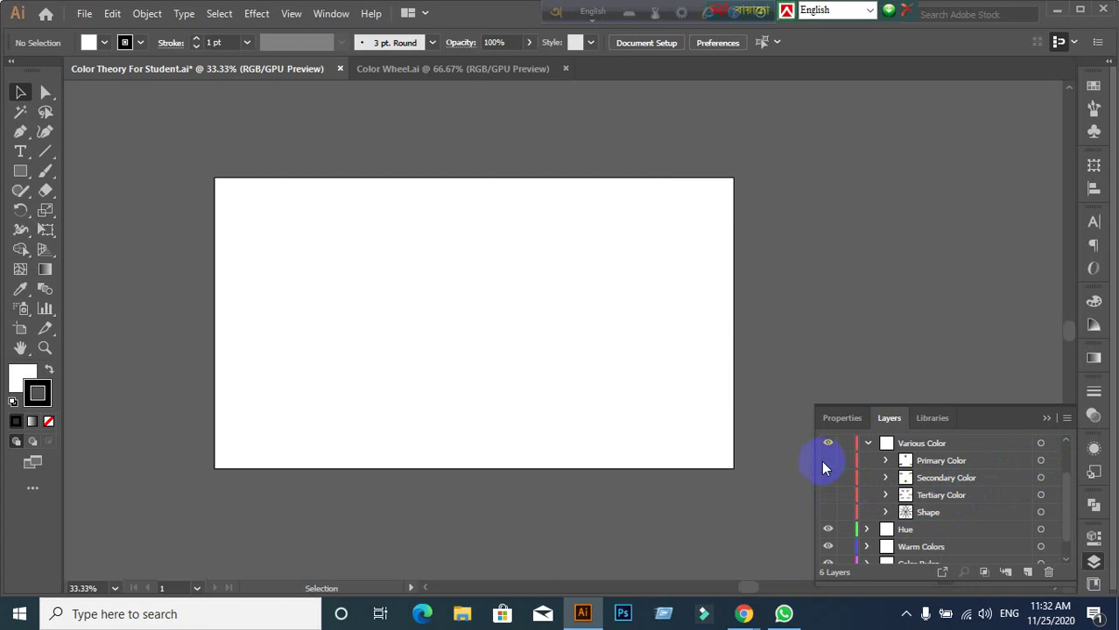
{"action": "left_click", "coordinate": [827, 461]}
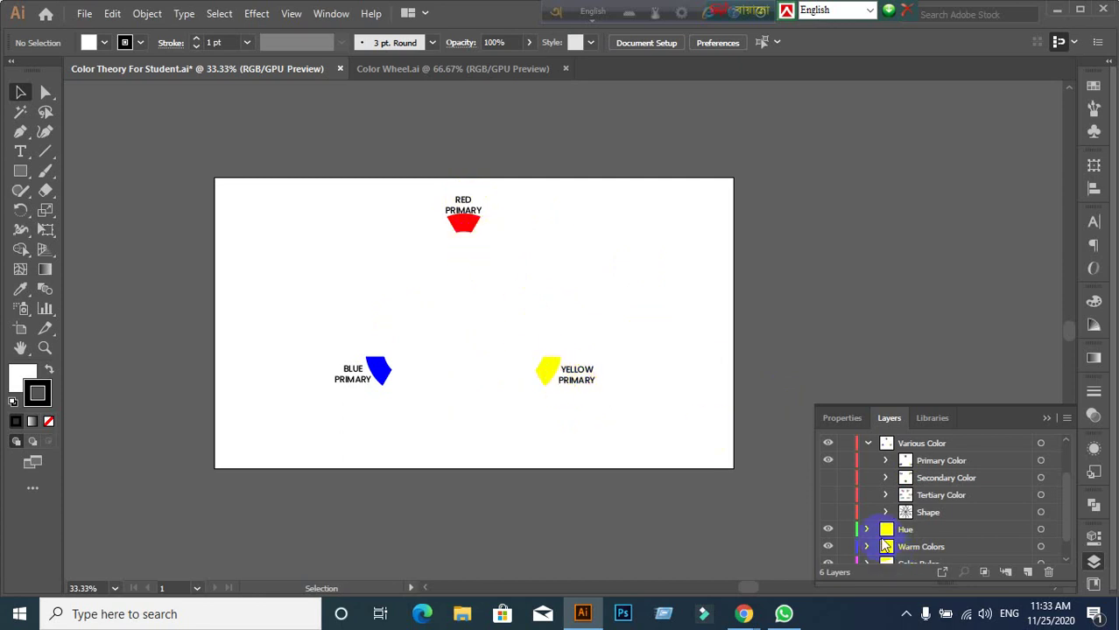
Step: Turn on the Secondary Color sublayer to add violet, orange and green
{"action": "left_click", "coordinate": [828, 479]}
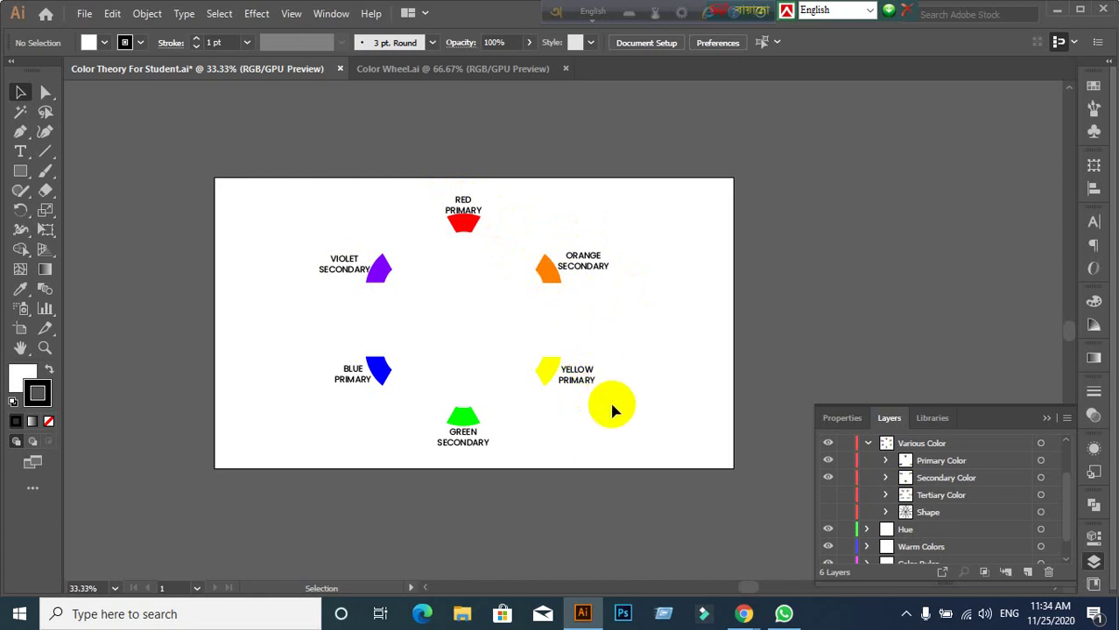
{"action": "scroll", "coordinate": [612, 406], "scroll_direction": "down", "scroll_amount": 1}
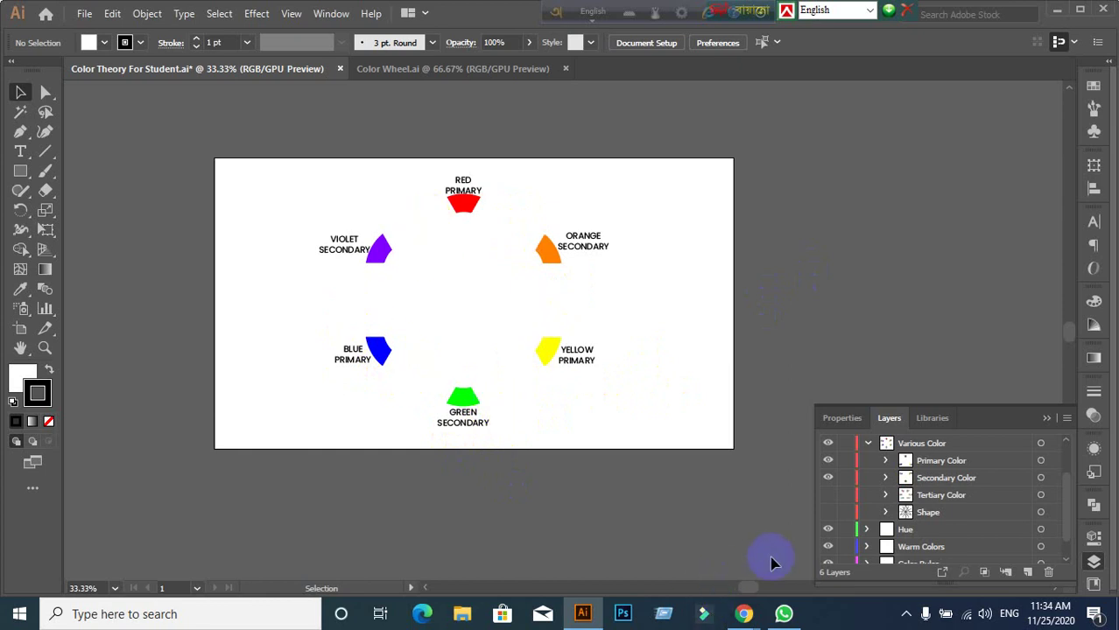
Step: Turn on the Tertiary Color sublayer in the Layers panel
{"action": "left_click", "coordinate": [848, 516]}
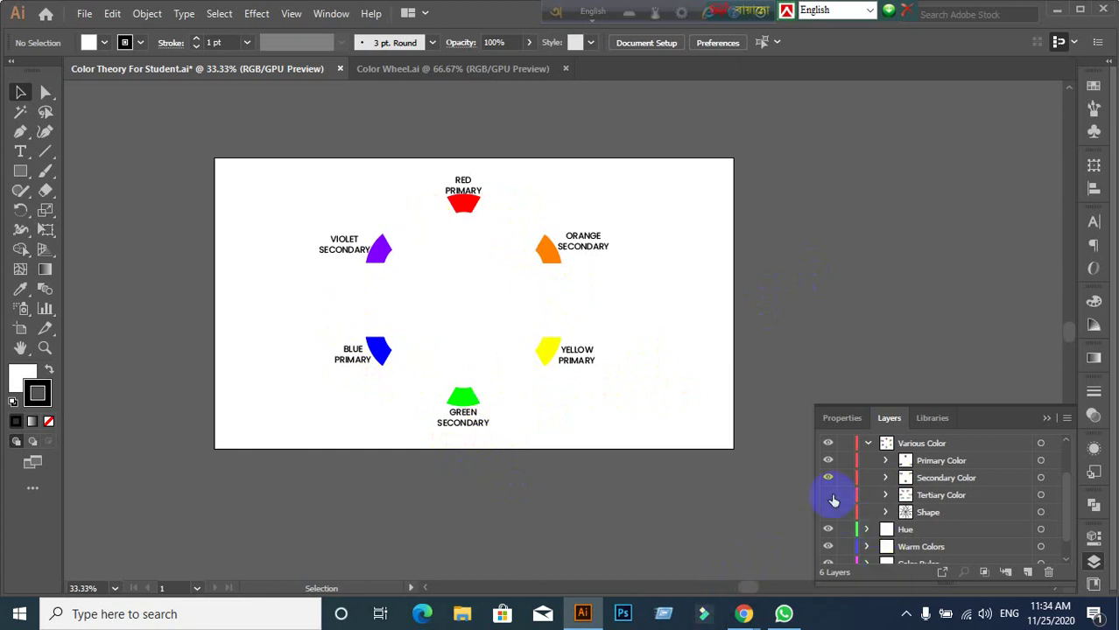
{"action": "left_click", "coordinate": [831, 495]}
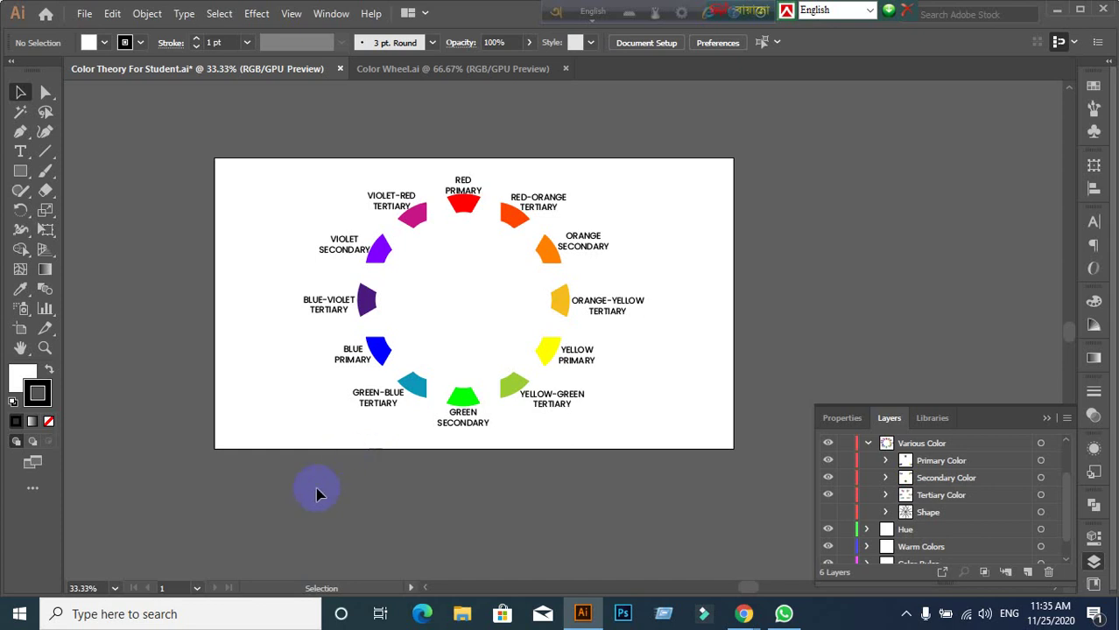
{"action": "left_click", "coordinate": [34, 396]}
Step: Set the stroke to None and open the fill's Color Picker, sweeping the hue slider
{"action": "left_click", "coordinate": [48, 421]}
{"action": "left_click", "coordinate": [22, 378]}
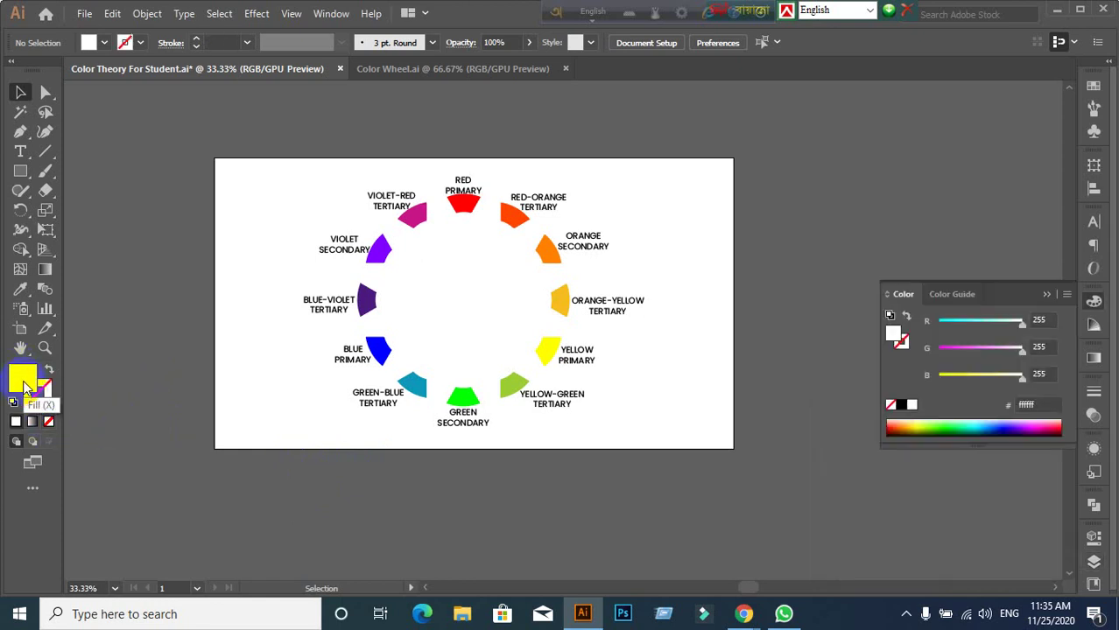
{"action": "double_click", "coordinate": [23, 379]}
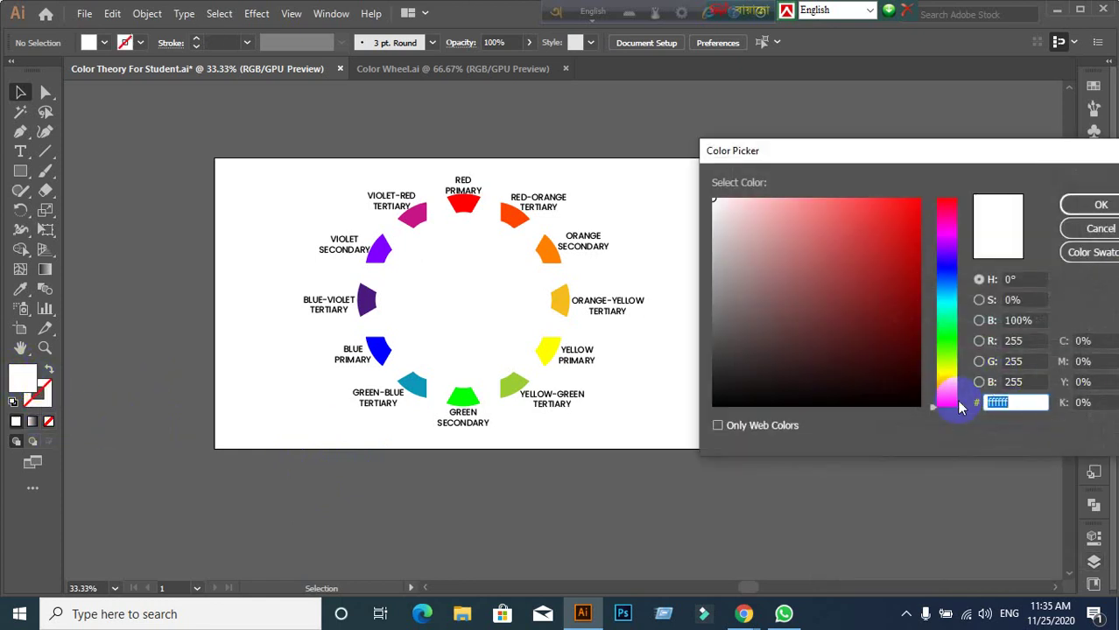
{"action": "mouse_move", "coordinate": [933, 413]}
{"action": "left_mouse_down"}
{"action": "mouse_move", "coordinate": [934, 195]}
{"action": "mouse_move", "coordinate": [967, 385]}
{"action": "mouse_move", "coordinate": [944, 338]}
{"action": "mouse_move", "coordinate": [932, 172]}
{"action": "mouse_move", "coordinate": [943, 380]}
{"action": "mouse_move", "coordinate": [956, 268]}
{"action": "mouse_move", "coordinate": [936, 332]}
{"action": "mouse_move", "coordinate": [949, 320]}
{"action": "mouse_move", "coordinate": [945, 186]}
{"action": "mouse_move", "coordinate": [953, 413]}
{"action": "mouse_move", "coordinate": [946, 195]}
{"action": "left_mouse_up"}
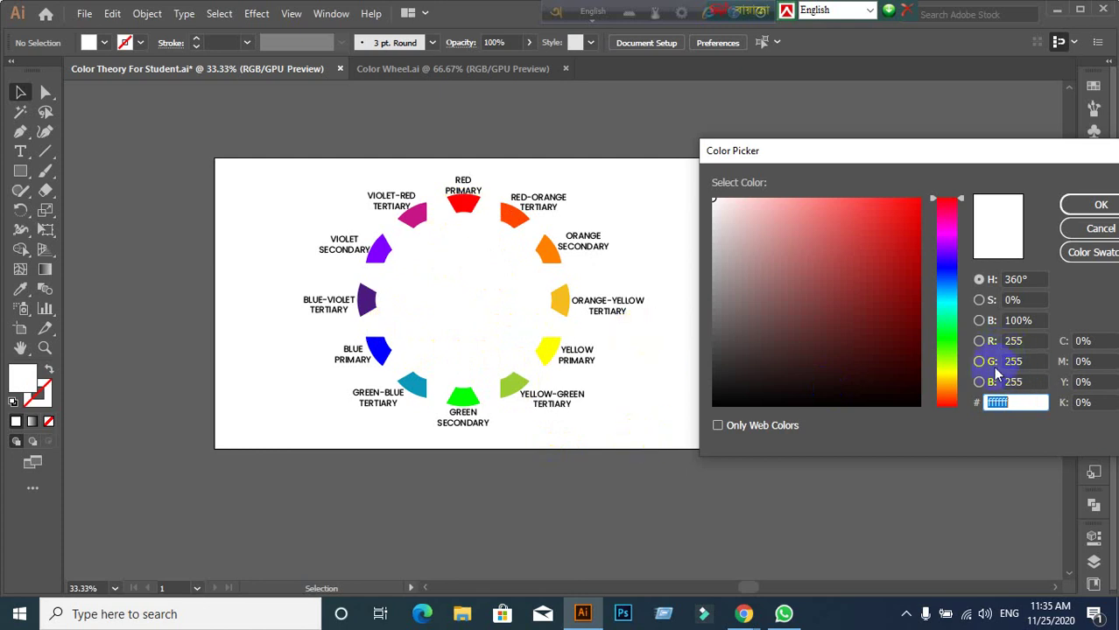
Step: Demonstrate hues from red to magenta in the Color Picker, then cancel without changes
{"action": "left_click", "coordinate": [781, 384]}
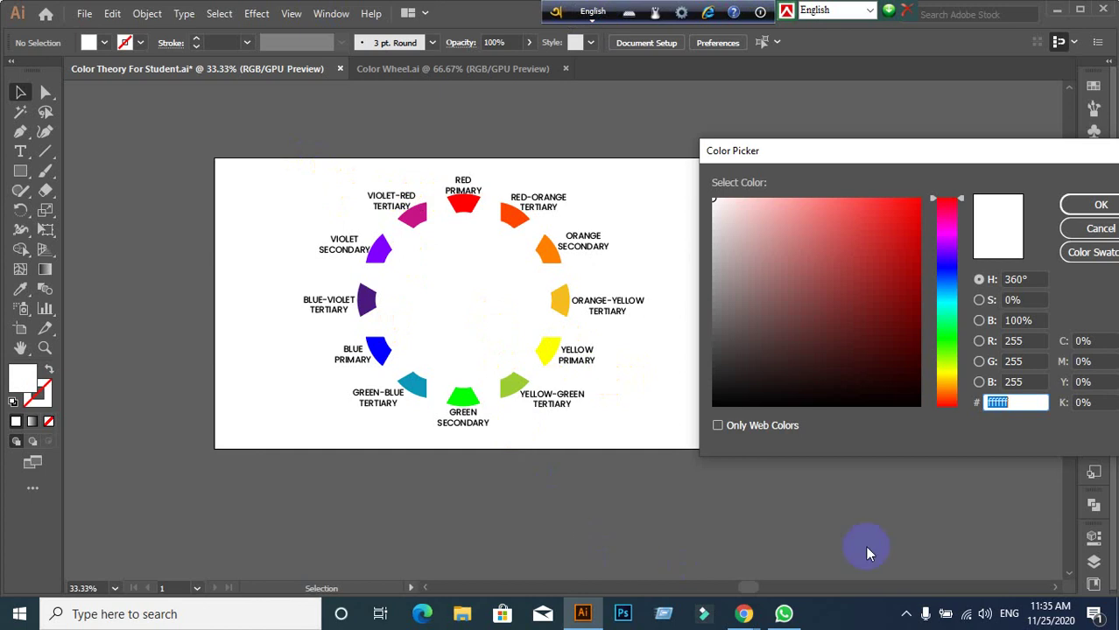
{"action": "double_click", "coordinate": [1009, 402]}
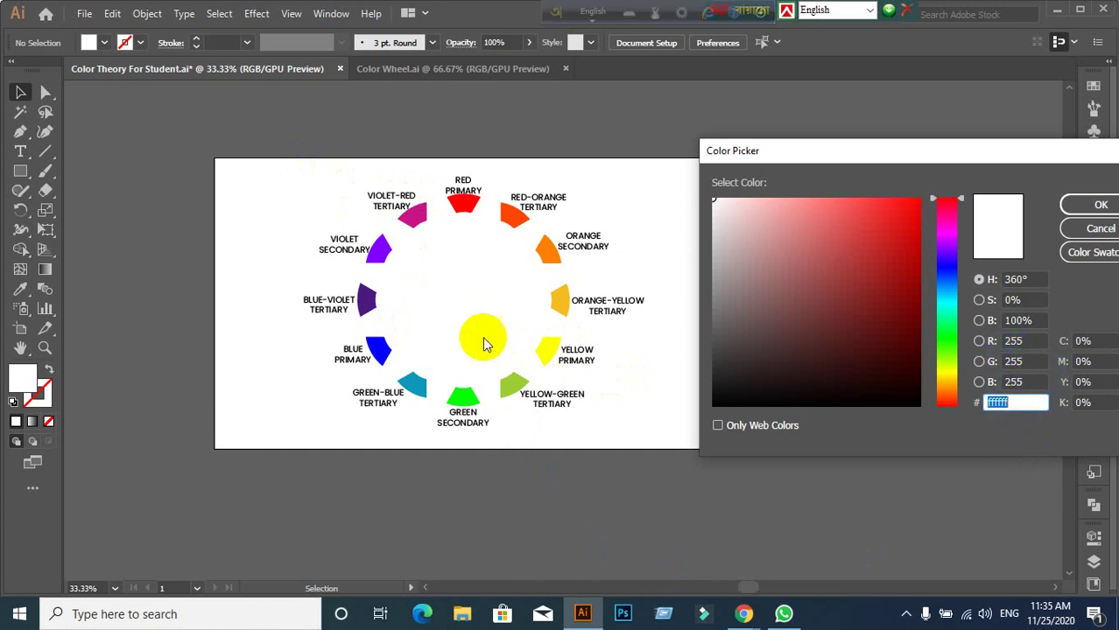
{"action": "left_click_drag", "start_coordinate": [945, 200], "coordinate": [940, 189]}
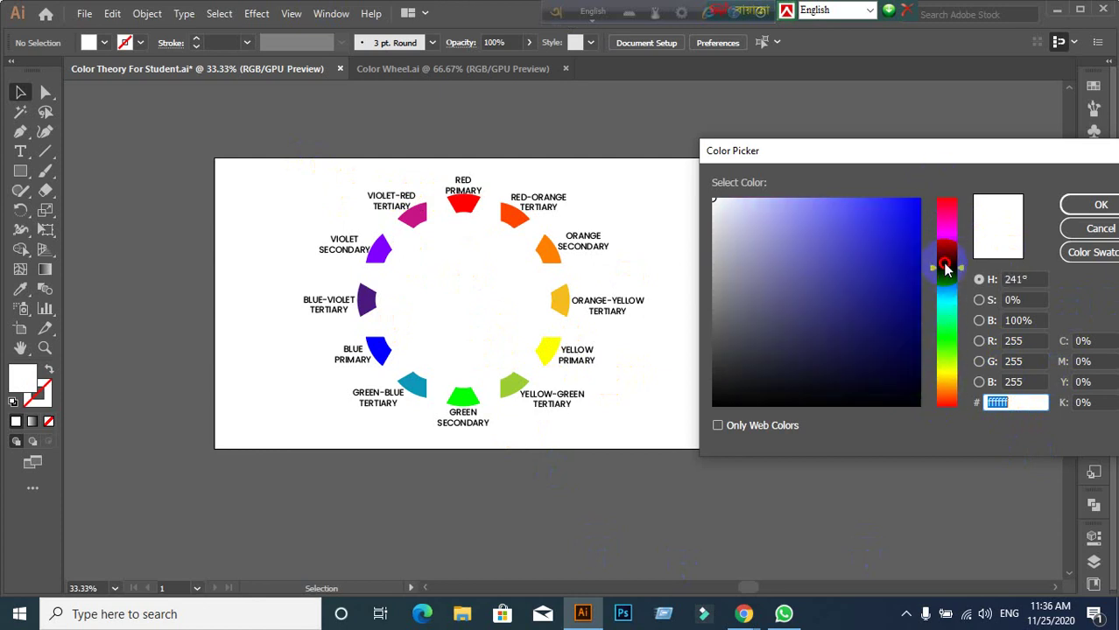
{"action": "left_click_drag", "start_coordinate": [940, 188], "coordinate": [946, 233]}
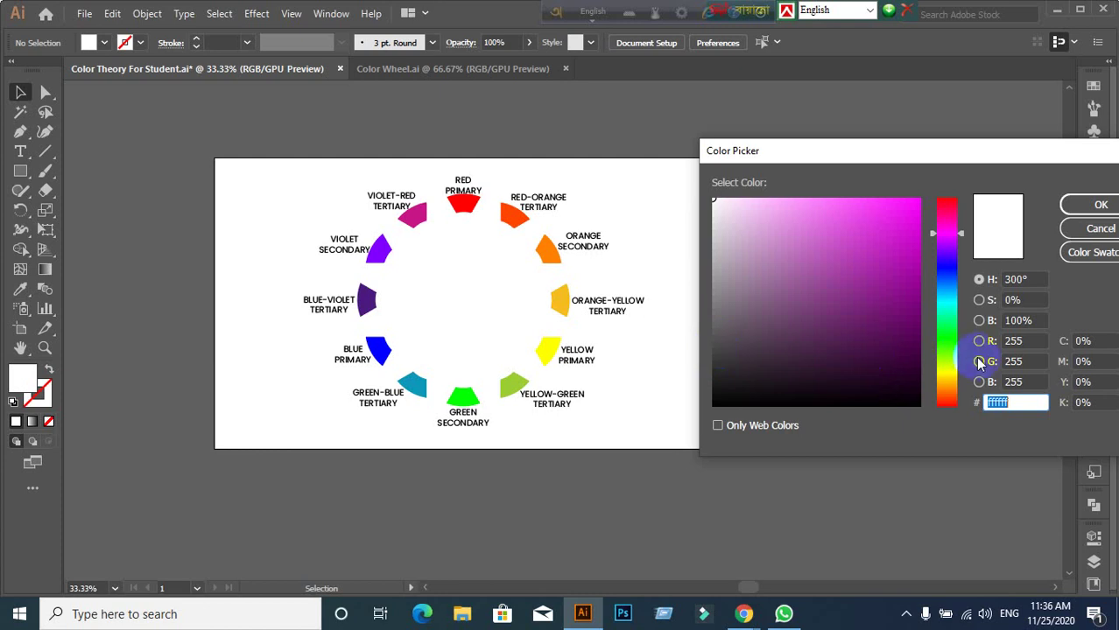
{"action": "left_click", "coordinate": [1078, 229]}
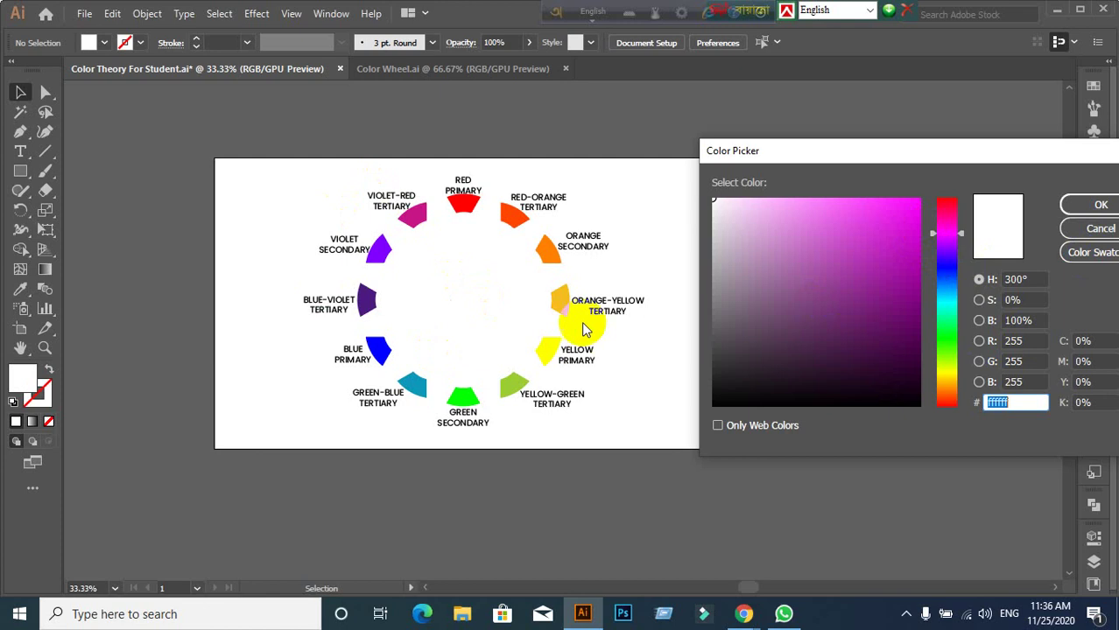
{"action": "mouse_move", "coordinate": [946, 234]}
{"action": "left_mouse_down"}
{"action": "mouse_move", "coordinate": [946, 403]}
{"action": "mouse_move", "coordinate": [943, 199]}
{"action": "left_mouse_up"}
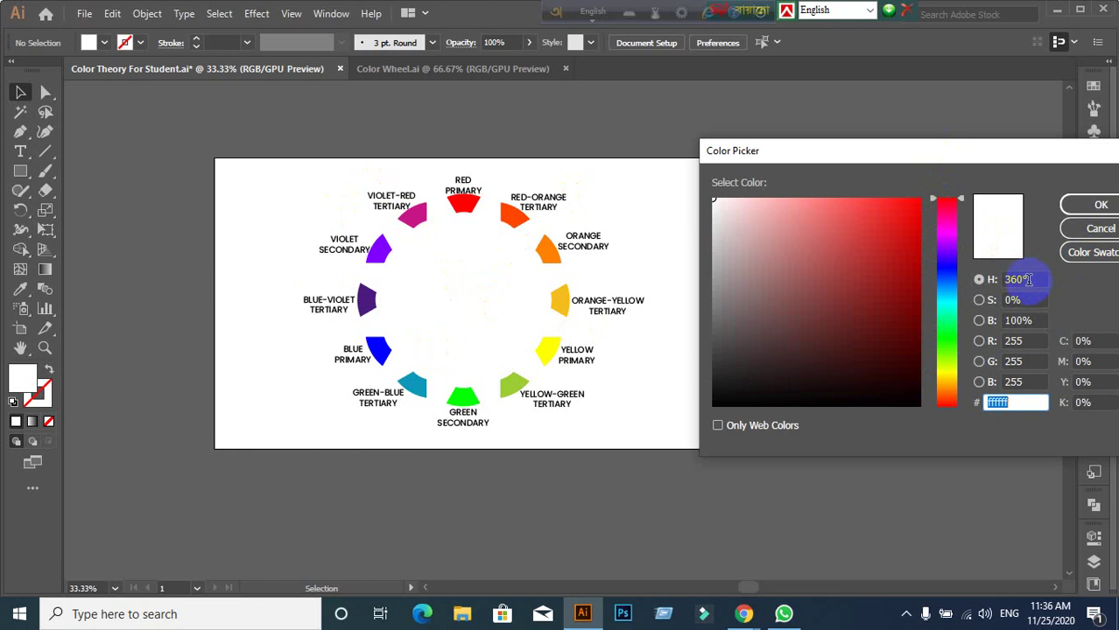
{"action": "mouse_move", "coordinate": [938, 201]}
{"action": "left_mouse_down"}
{"action": "mouse_move", "coordinate": [951, 455]}
{"action": "mouse_move", "coordinate": [933, 376]}
{"action": "mouse_move", "coordinate": [935, 200]}
{"action": "left_mouse_up"}
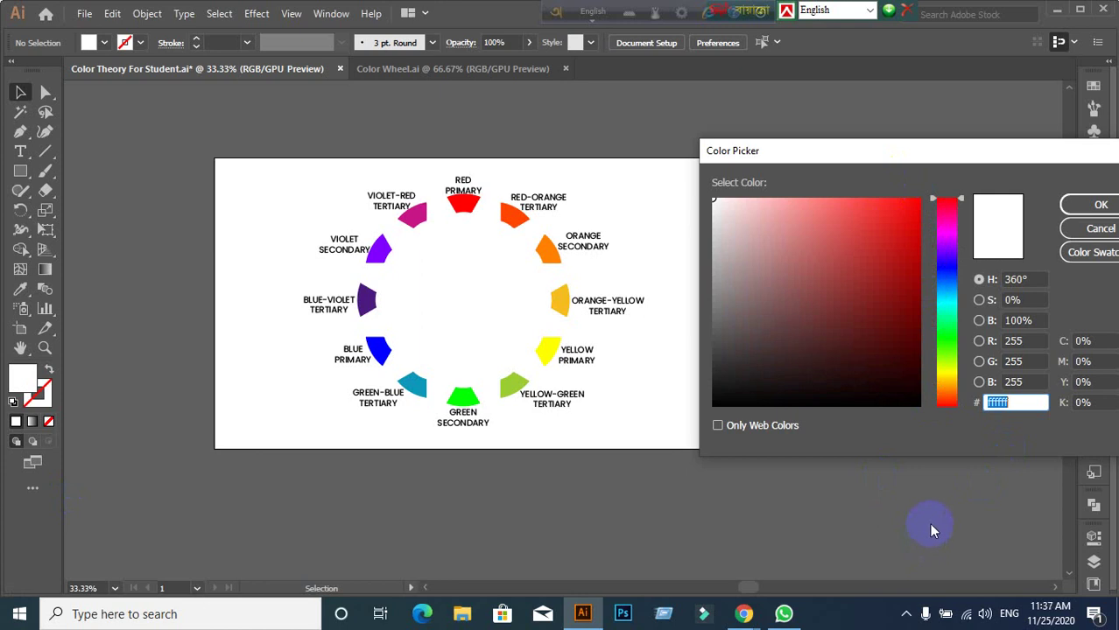
{"action": "left_click", "coordinate": [1085, 230]}
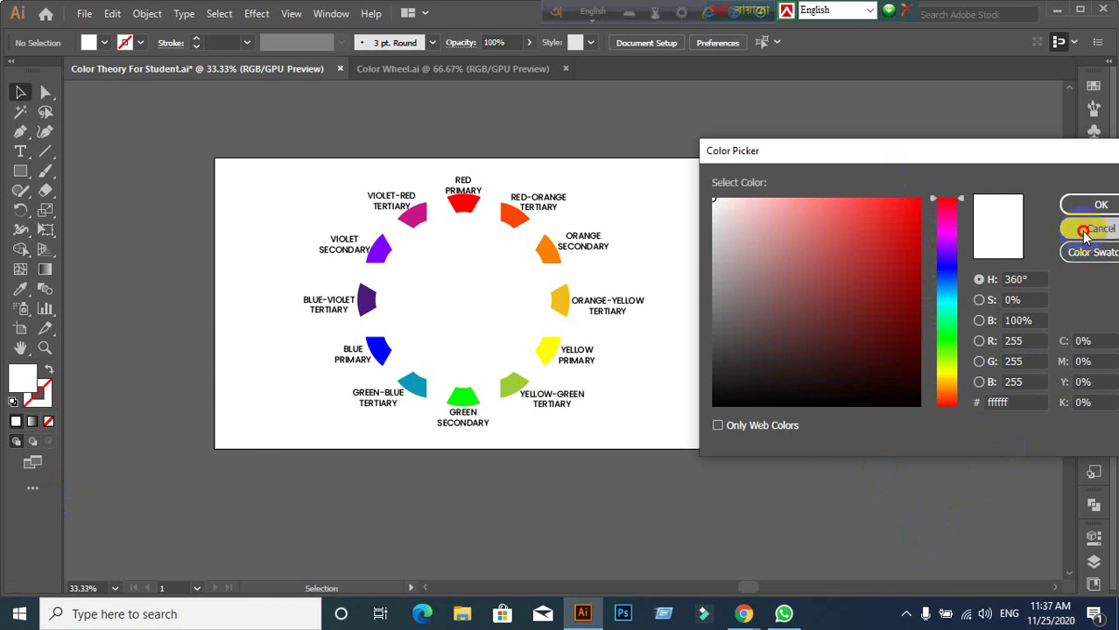
{"action": "left_click", "coordinate": [1086, 230]}
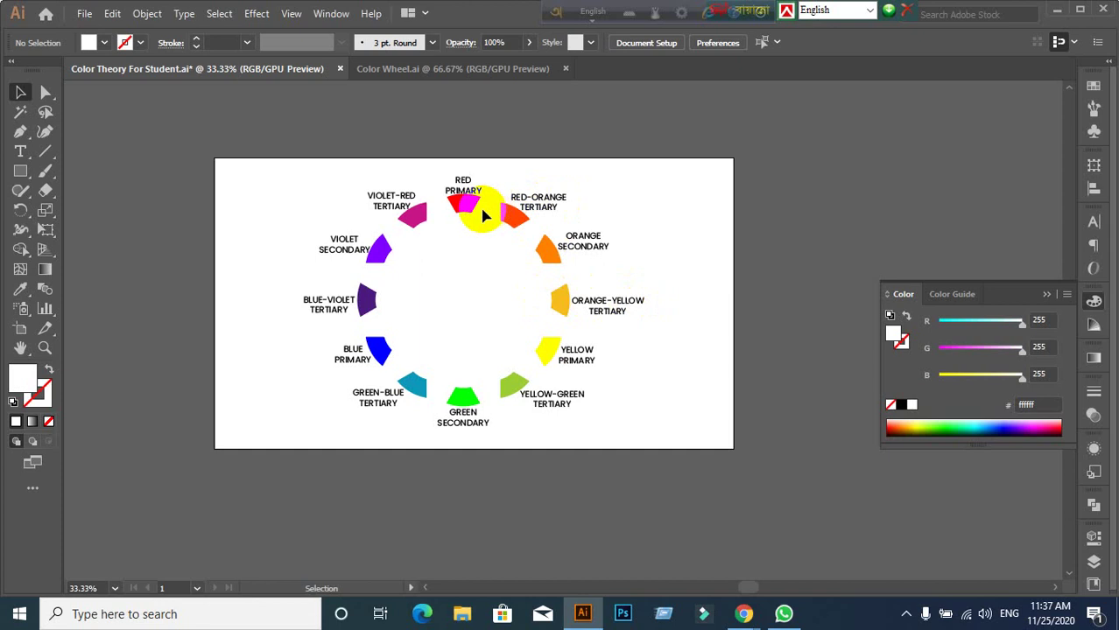
Step: Deselect the colour wheel and collapse the floating Color panel back into the dock
{"action": "left_click", "coordinate": [412, 215]}
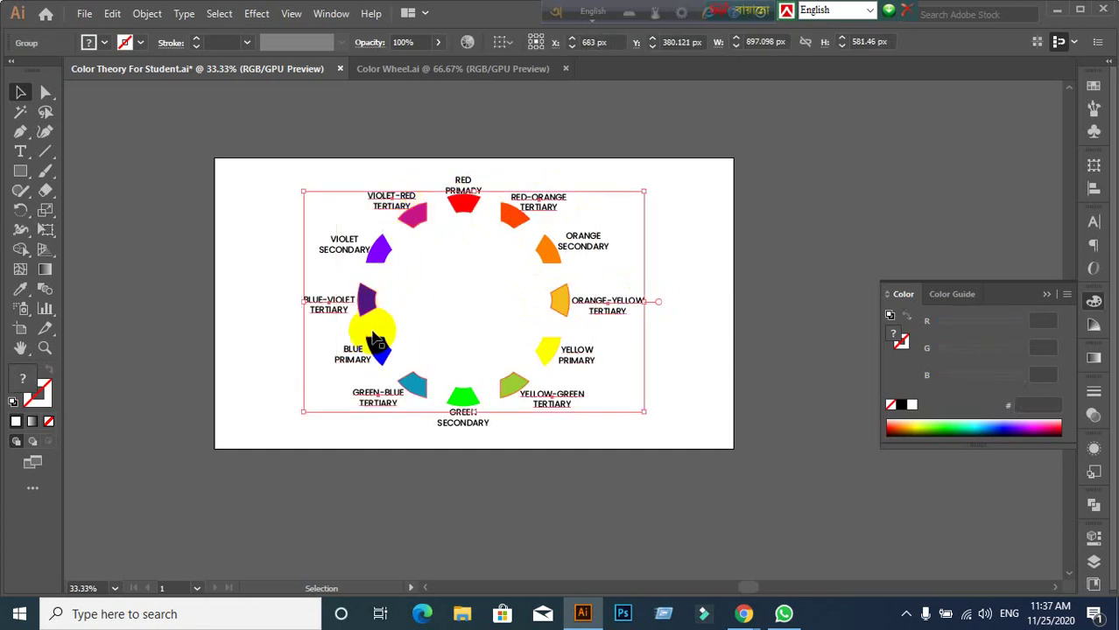
{"action": "left_click", "coordinate": [377, 462]}
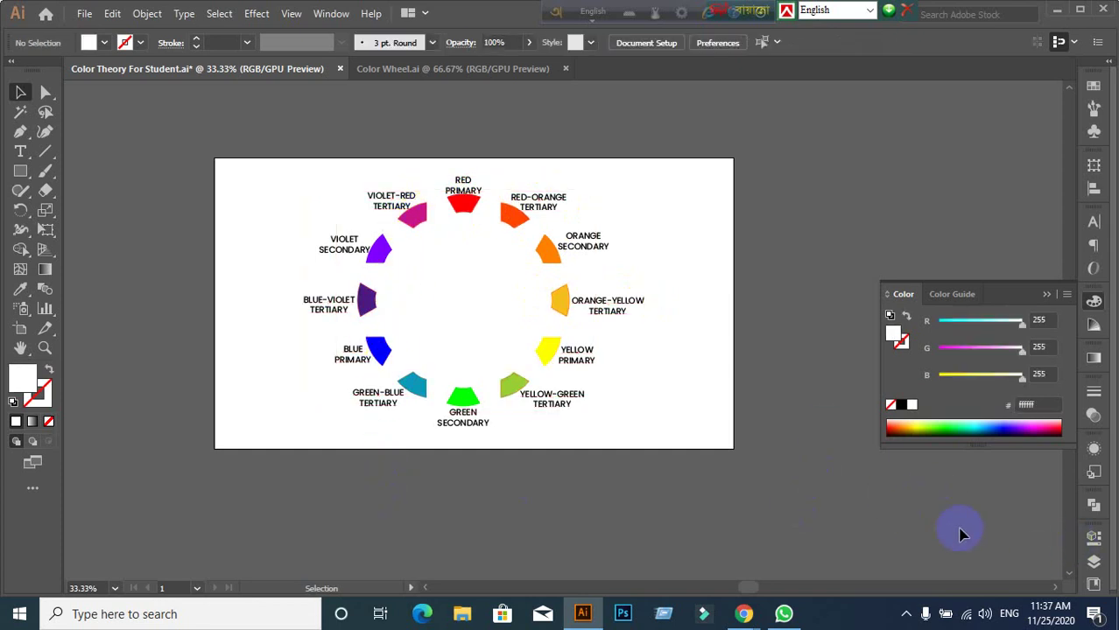
{"action": "left_click", "coordinate": [1046, 295]}
Step: Hide the Primary, Secondary and Tertiary Color layers in the Layers panel
{"action": "left_click", "coordinate": [1094, 561]}
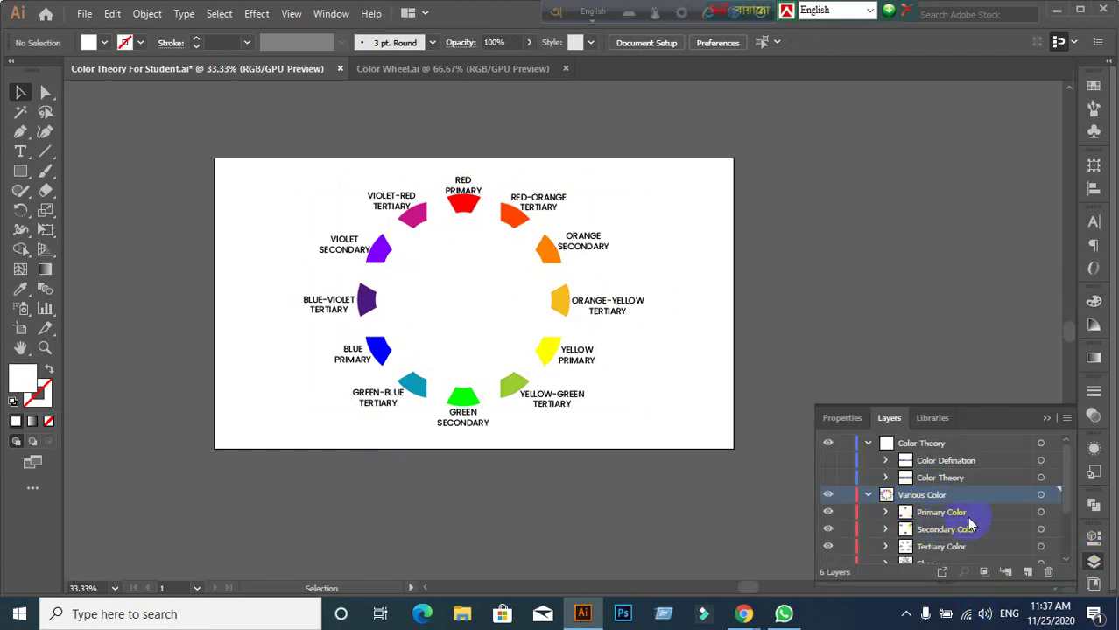
{"action": "scroll", "coordinate": [969, 518], "scroll_direction": "down", "scroll_amount": 3}
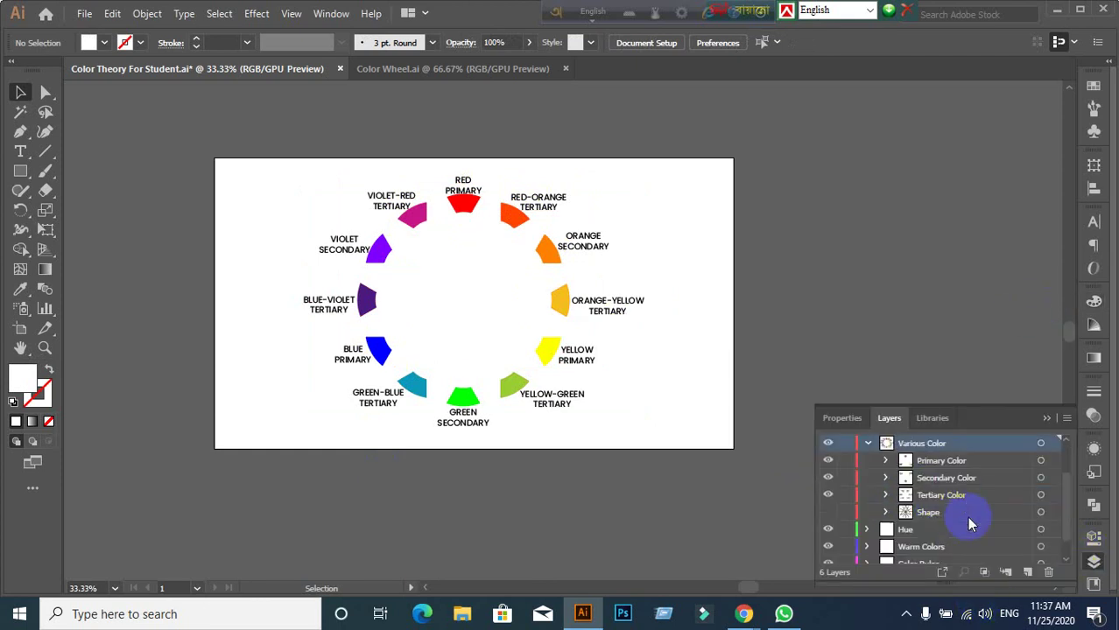
{"action": "left_click", "coordinate": [827, 460]}
{"action": "left_click", "coordinate": [827, 477]}
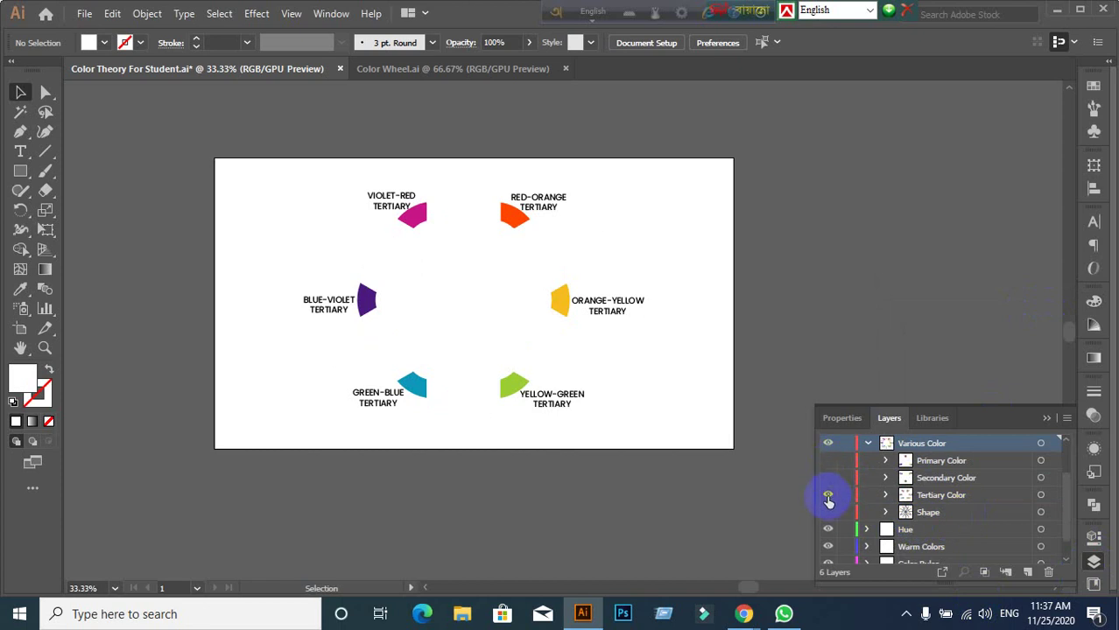
{"action": "left_click", "coordinate": [827, 494]}
Step: Expand the Hue layer and make its Hue sublayer visible to show the HUE heading
{"action": "scroll", "coordinate": [844, 507], "scroll_direction": "down", "scroll_amount": 1}
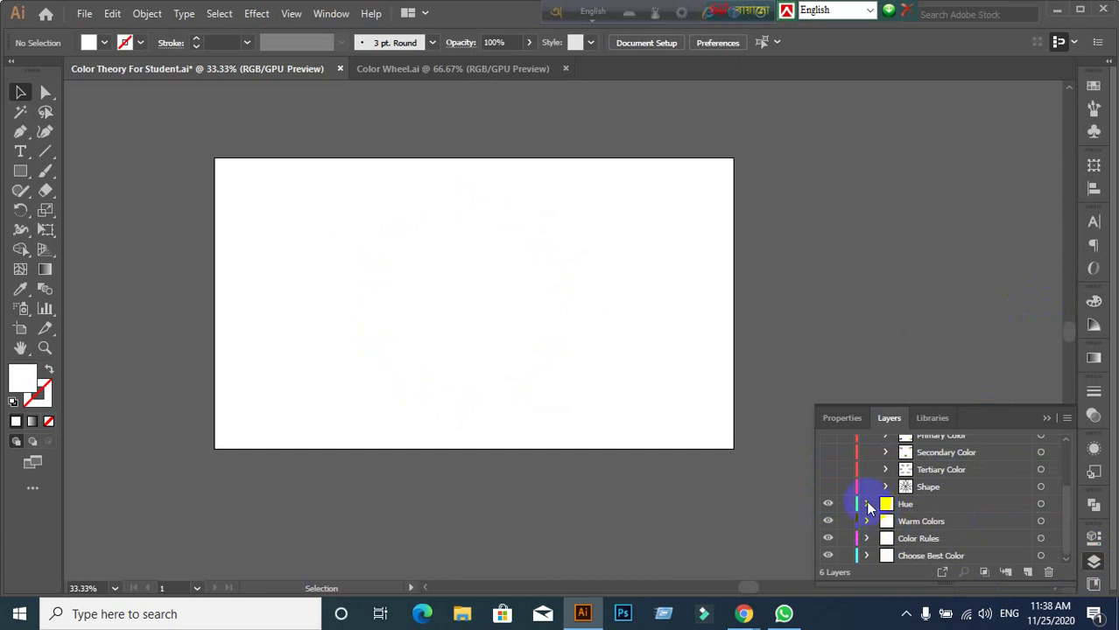
{"action": "left_click", "coordinate": [867, 505]}
{"action": "scroll", "coordinate": [969, 521], "scroll_direction": "down", "scroll_amount": 2}
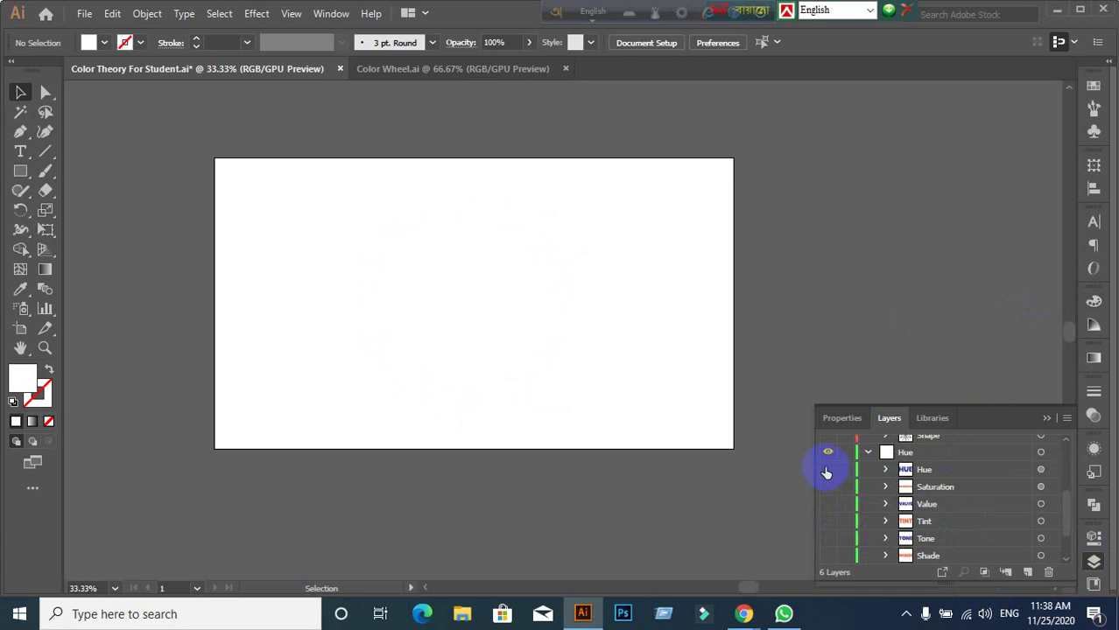
{"action": "left_click", "coordinate": [826, 469]}
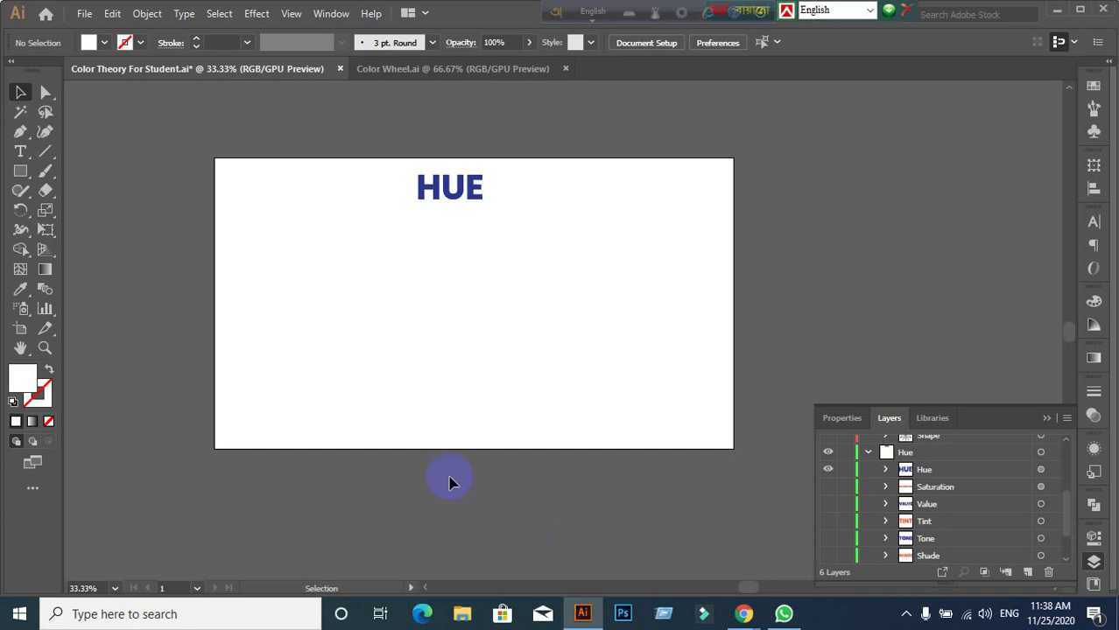
Step: Open the fill colour picker to check it, then cancel without changes
{"action": "left_click", "coordinate": [31, 392]}
{"action": "double_click", "coordinate": [31, 392]}
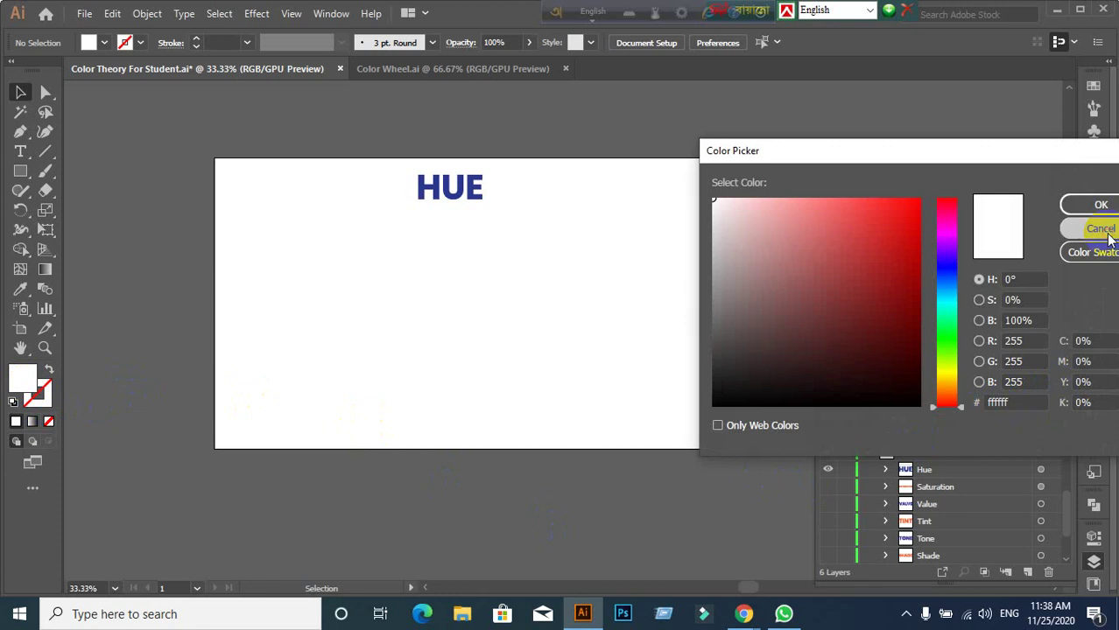
{"action": "left_click", "coordinate": [1094, 229]}
Step: Check Color Wheel.ai, return to Color Theory For Student, then select and deselect HUE
{"action": "left_click", "coordinate": [464, 75]}
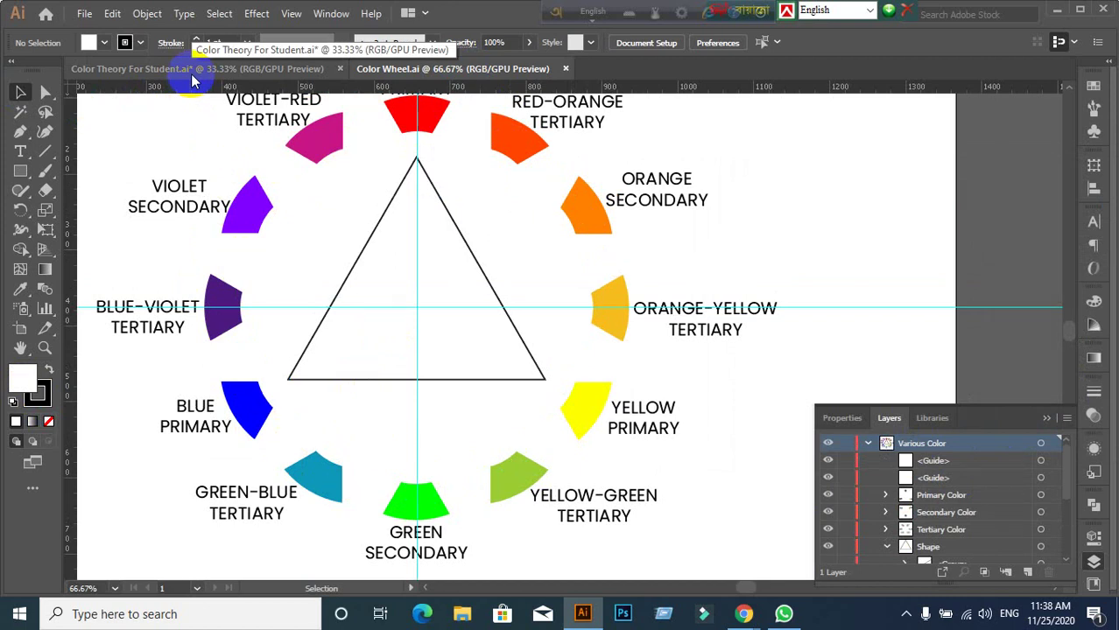
{"action": "left_click", "coordinate": [194, 70]}
{"action": "left_click", "coordinate": [449, 227]}
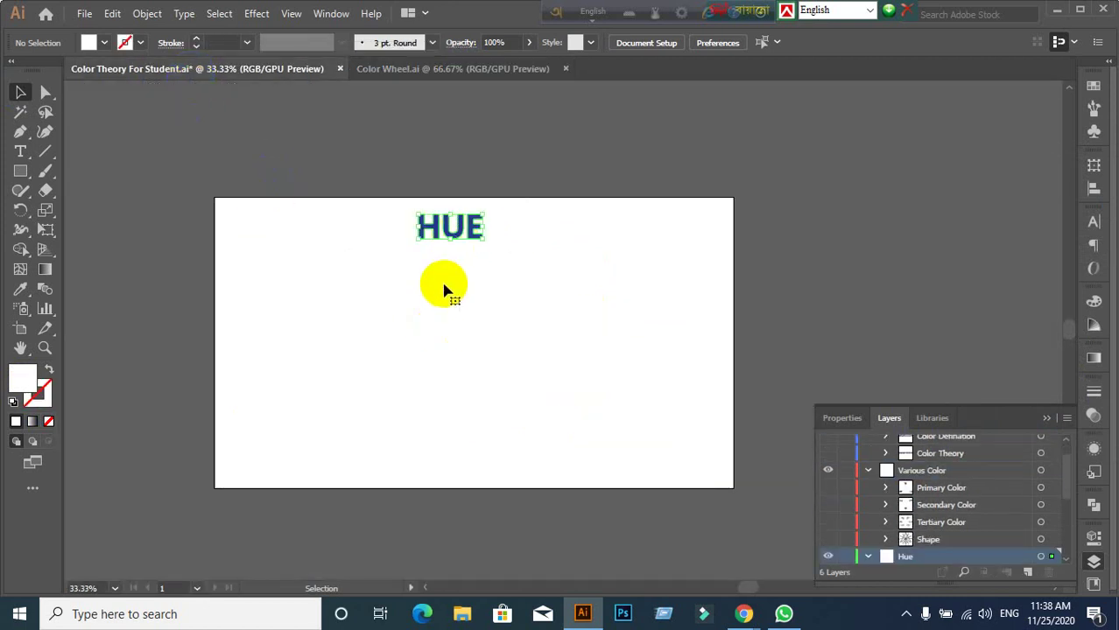
{"action": "left_click", "coordinate": [562, 372]}
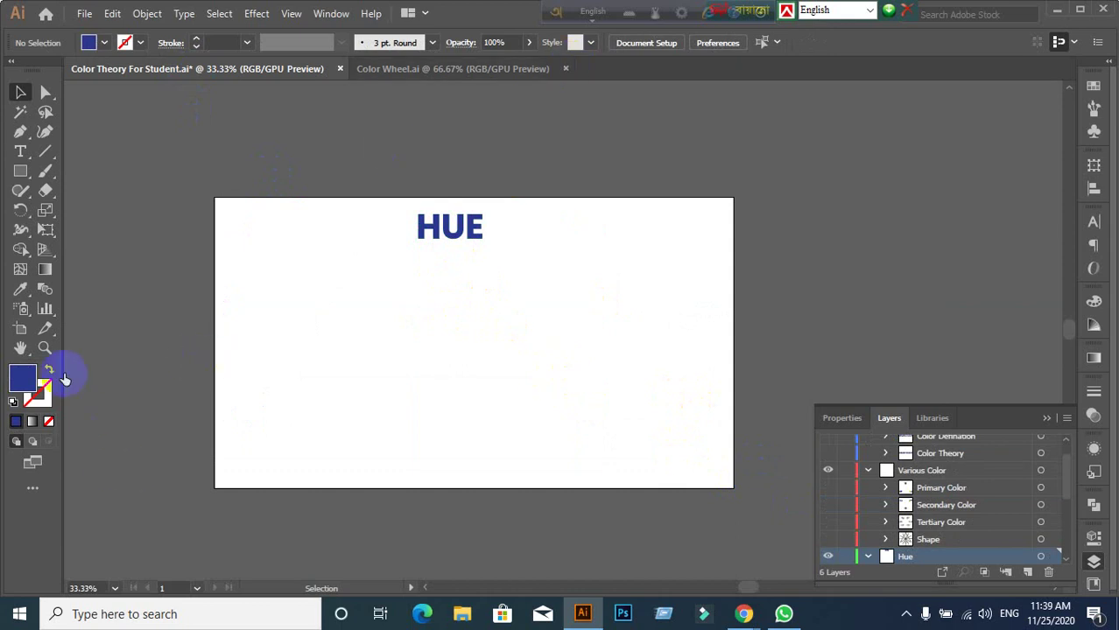
Step: Open the blue fill's colour picker and nudge the hue value down a few degrees
{"action": "double_click", "coordinate": [23, 383]}
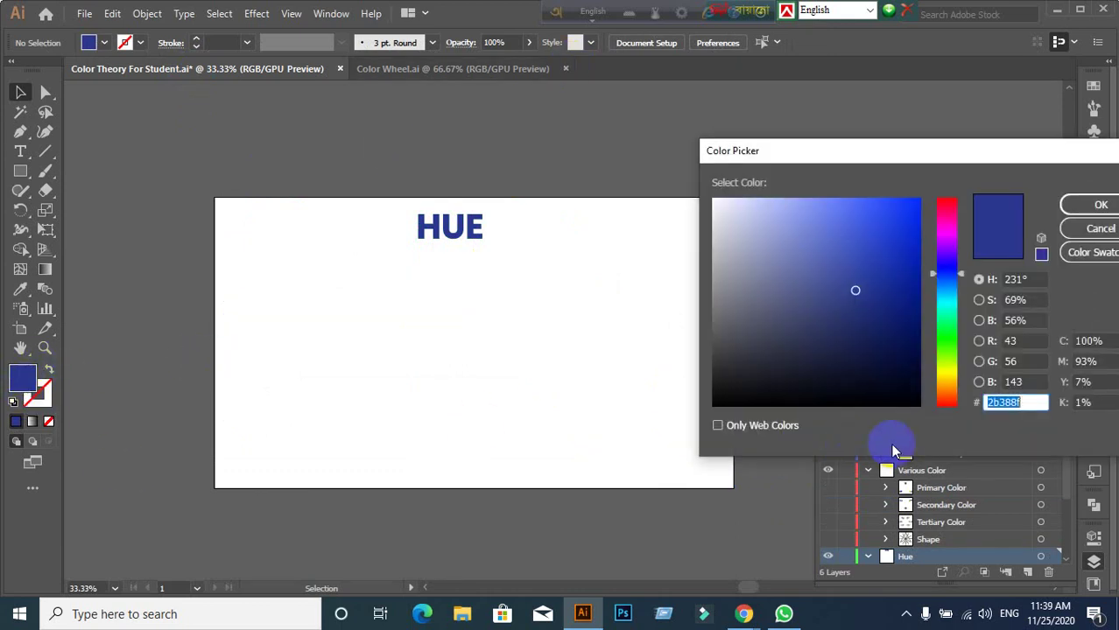
{"action": "mouse_move", "coordinate": [942, 278]}
{"action": "left_mouse_down"}
{"action": "mouse_move", "coordinate": [929, 213]}
{"action": "mouse_move", "coordinate": [928, 298]}
{"action": "mouse_move", "coordinate": [928, 200]}
{"action": "left_mouse_up"}
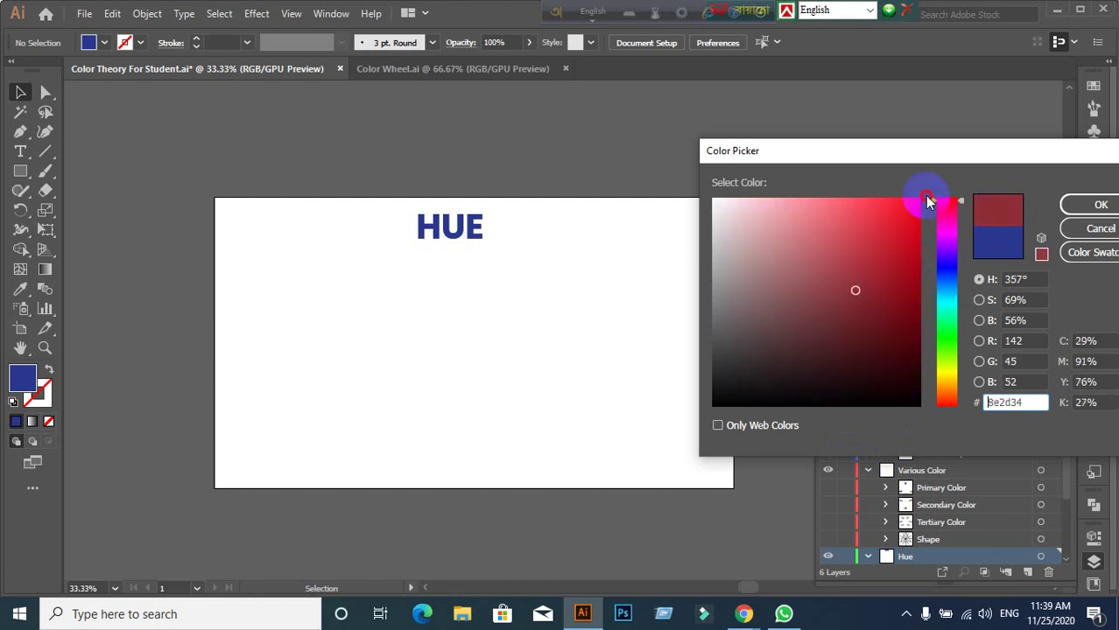
{"action": "left_click", "coordinate": [1027, 279]}
{"action": "key", "text": "Down"}
{"action": "key", "text": "Down"}
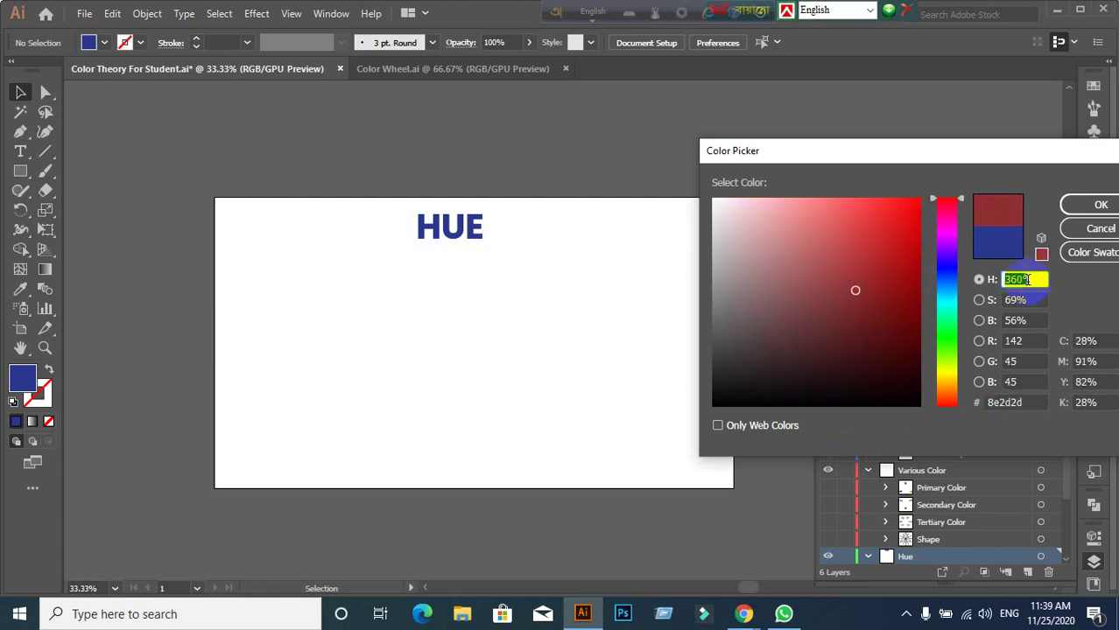
{"action": "key", "text": "Down"}
{"action": "key", "text": "Down"}
{"action": "key", "text": "Down"}
{"action": "key", "text": "Down"}
{"action": "key", "text": "Down"}
{"action": "key", "text": "Down"}
{"action": "key", "text": "Down"}
{"action": "key", "text": "Down"}
{"action": "key", "text": "Down"}
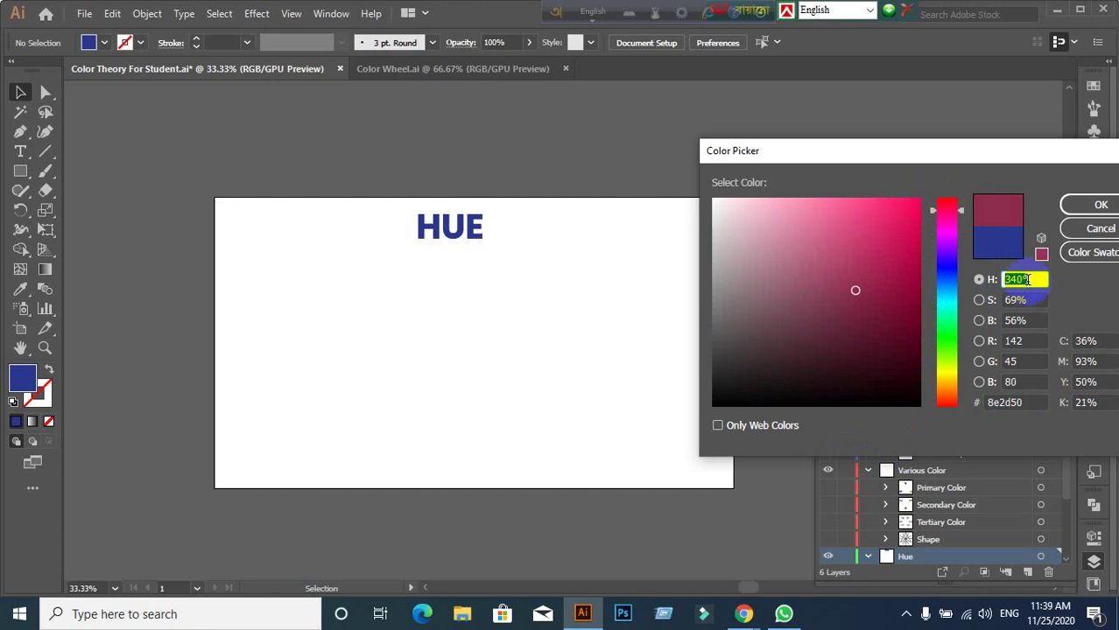
{"action": "key", "text": "Down"}
{"action": "key", "text": "Down"}
{"action": "key", "text": "Down"}
{"action": "key", "text": "Down"}
{"action": "key", "text": "Down"}
{"action": "key", "text": "Down"}
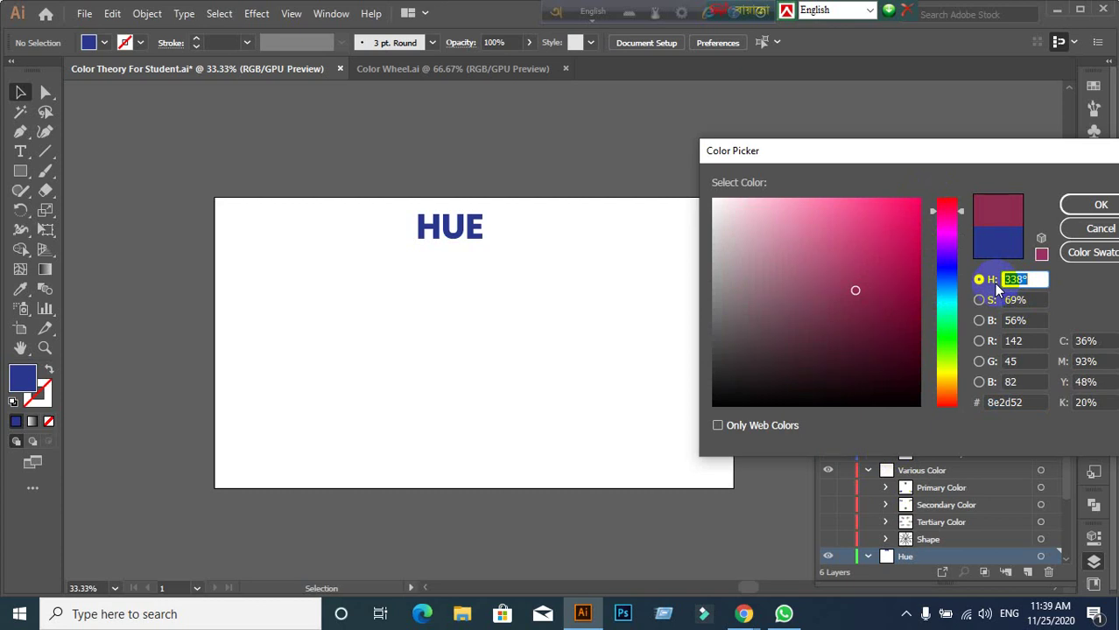
Step: Sweep the hue through blue, green and magenta, then cancel, leaving the fill blue
{"action": "left_click_drag", "start_coordinate": [939, 213], "coordinate": [948, 310]}
{"action": "double_click", "coordinate": [1031, 278]}
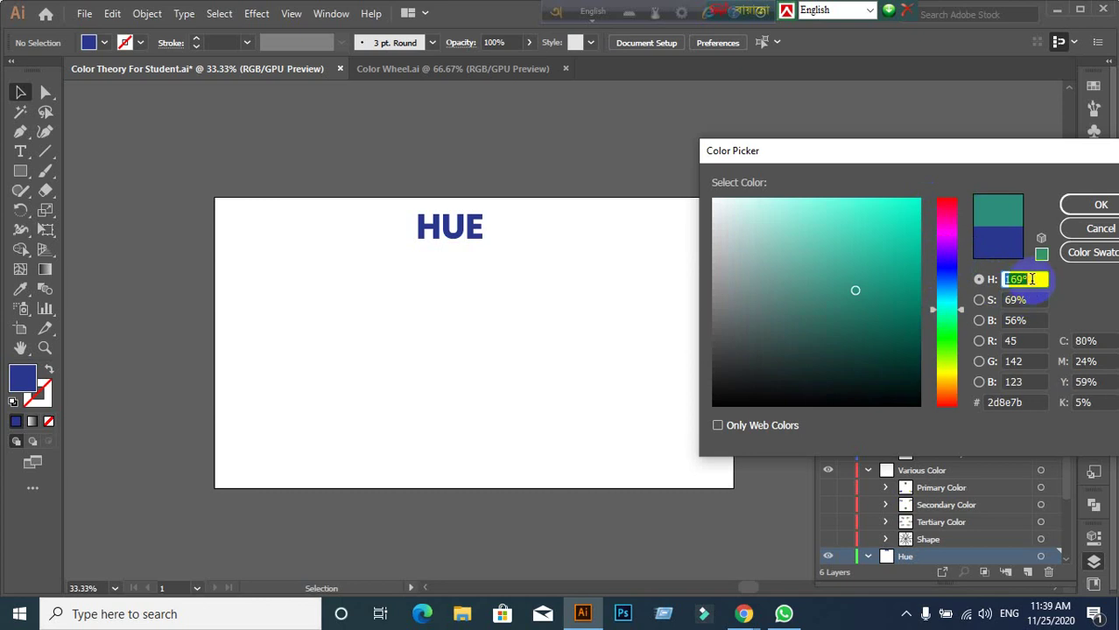
{"action": "key", "text": "Down"}
{"action": "key", "text": "Down"}
{"action": "key", "text": "Down"}
{"action": "key", "text": "Down"}
{"action": "key", "text": "Down"}
{"action": "key", "text": "Down"}
{"action": "key", "text": "Down"}
{"action": "key", "text": "Down"}
{"action": "key", "text": "Down"}
{"action": "key", "text": "Down"}
{"action": "key", "text": "Down"}
{"action": "key", "text": "Down"}
{"action": "key", "text": "Down"}
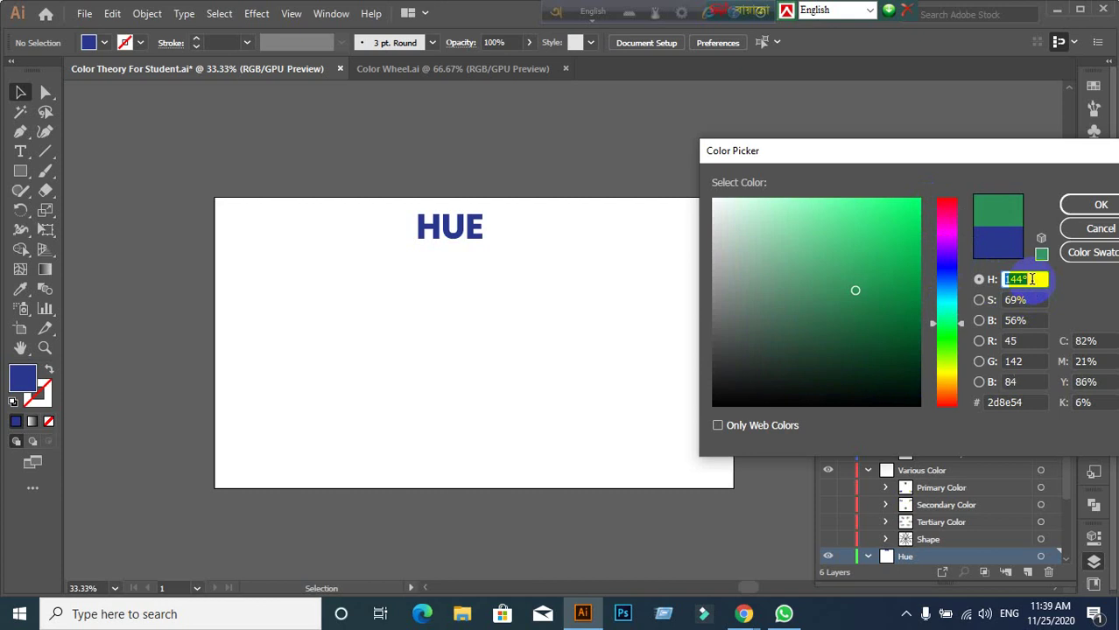
{"action": "key", "text": "Down"}
{"action": "key", "text": "Down"}
{"action": "key", "text": "Down"}
{"action": "mouse_move", "coordinate": [939, 330]}
{"action": "left_mouse_down"}
{"action": "mouse_move", "coordinate": [930, 200]}
{"action": "mouse_move", "coordinate": [942, 382]}
{"action": "mouse_move", "coordinate": [929, 232]}
{"action": "left_mouse_up"}
{"action": "left_click_drag", "start_coordinate": [931, 196], "coordinate": [946, 312]}
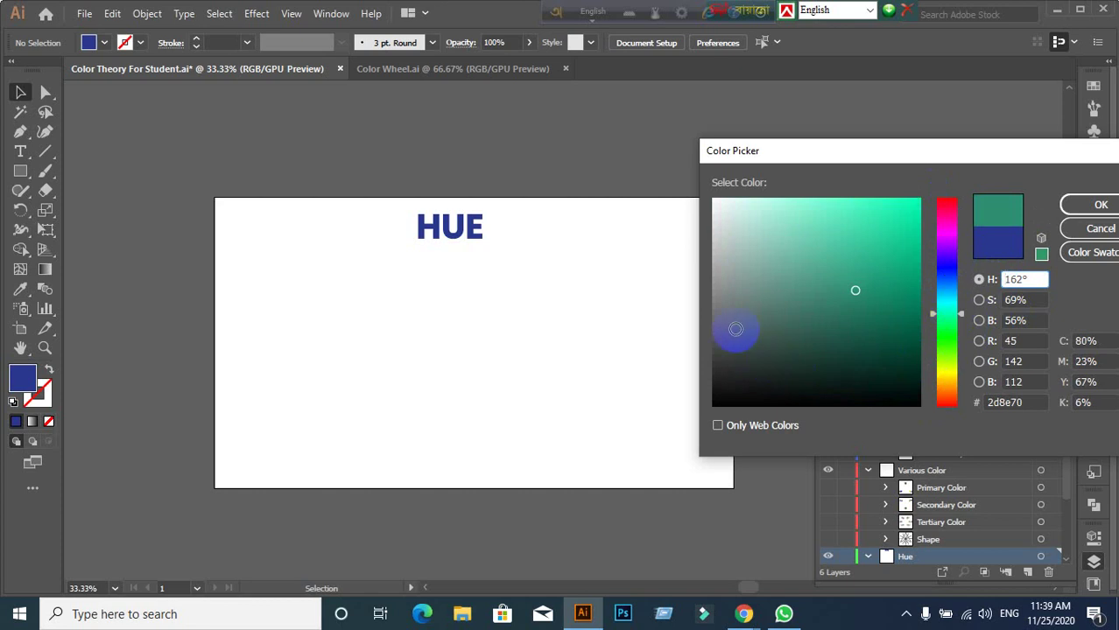
{"action": "left_click", "coordinate": [1074, 230]}
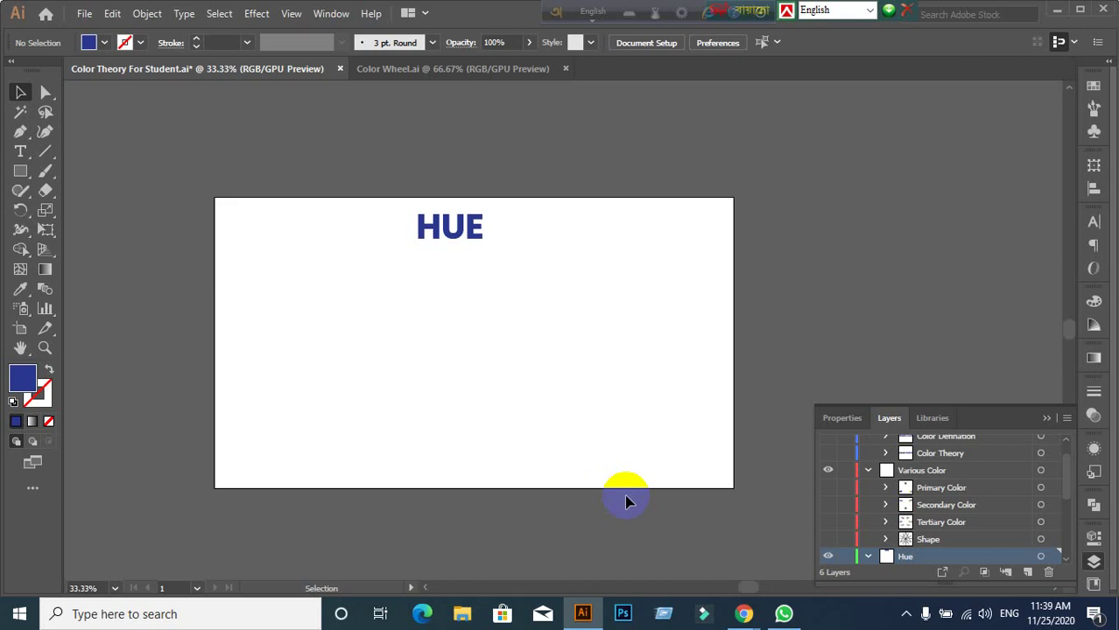
Step: Turn on the Saturation sublayer so the orange SATURATION heading shows below HUE
{"action": "scroll", "coordinate": [950, 528], "scroll_direction": "up", "scroll_amount": 1}
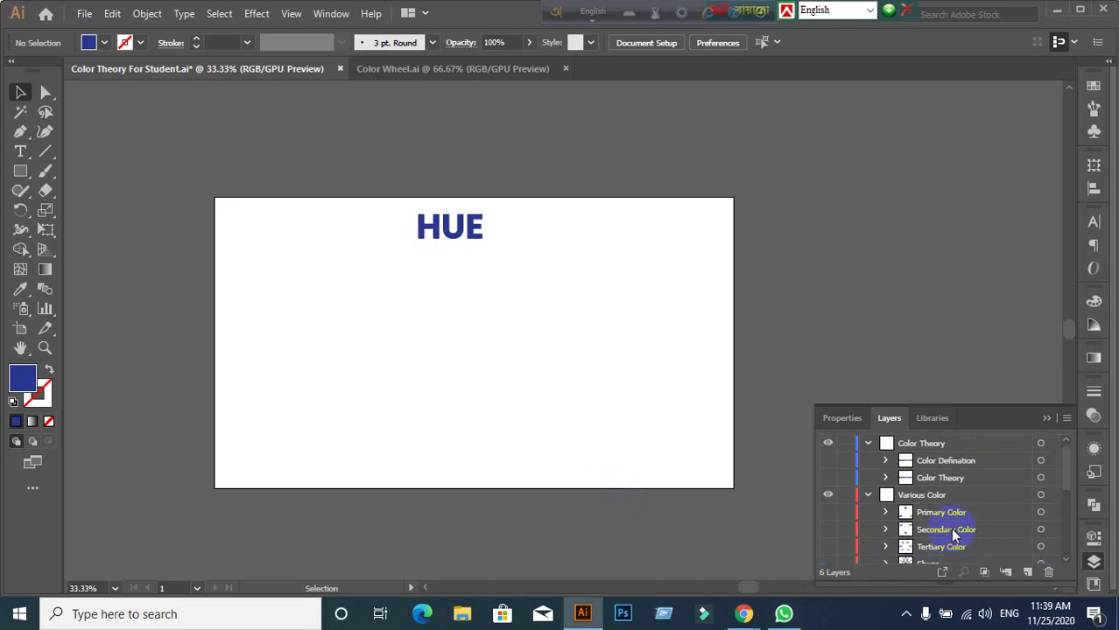
{"action": "scroll", "coordinate": [949, 527], "scroll_direction": "down", "scroll_amount": 4}
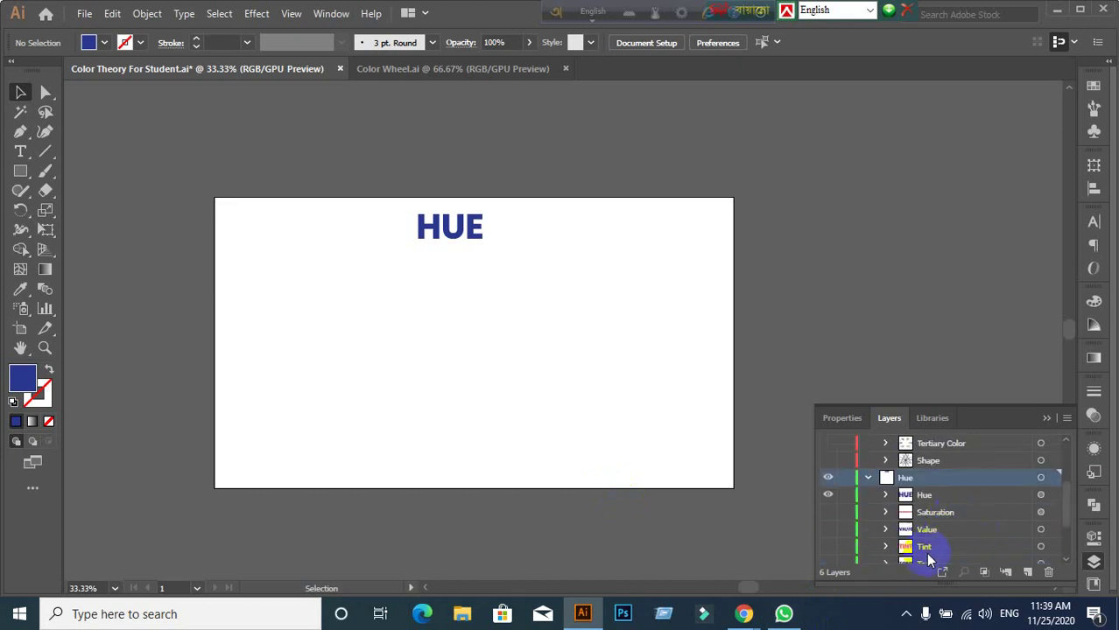
{"action": "left_click", "coordinate": [828, 513]}
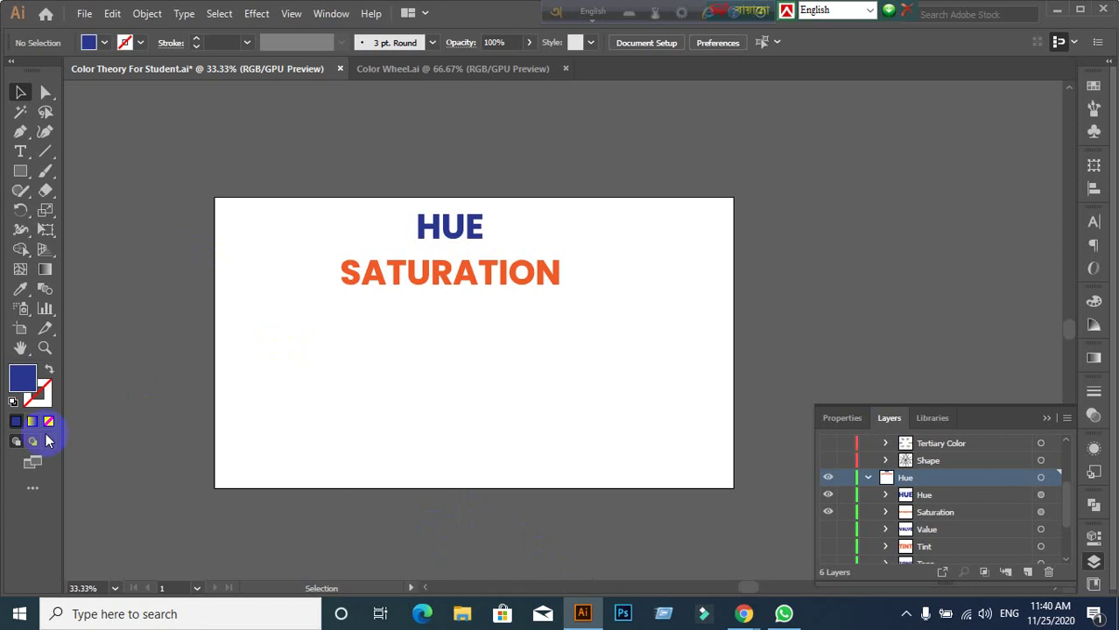
Step: Preview pure red ff0000 and a slightly less saturated red, then cancel the picker
{"action": "double_click", "coordinate": [21, 391]}
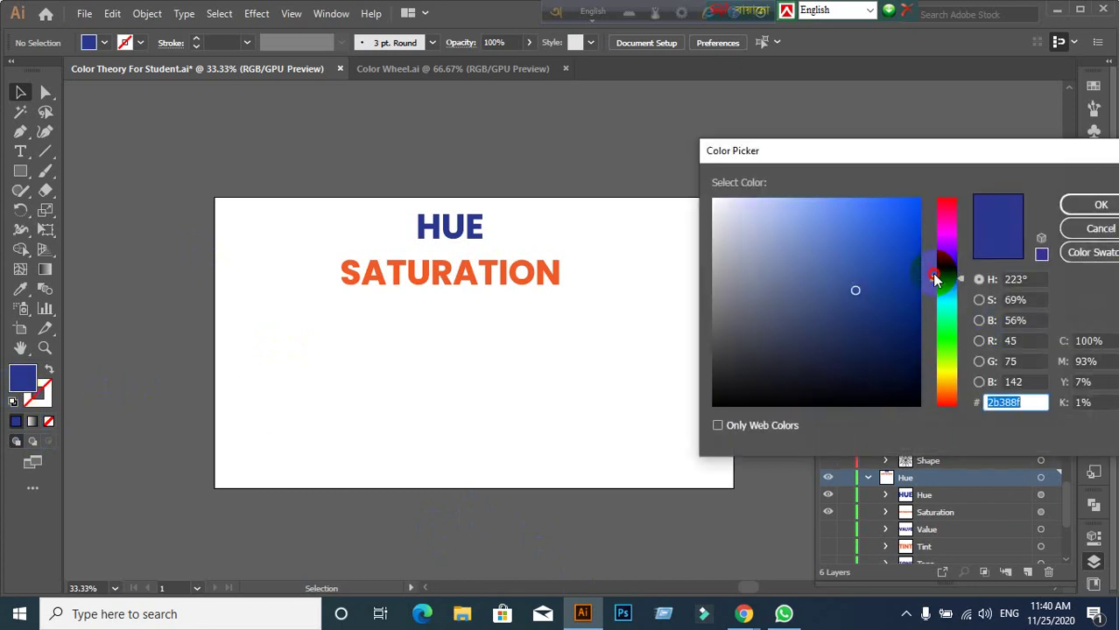
{"action": "left_click_drag", "start_coordinate": [938, 278], "coordinate": [926, 193]}
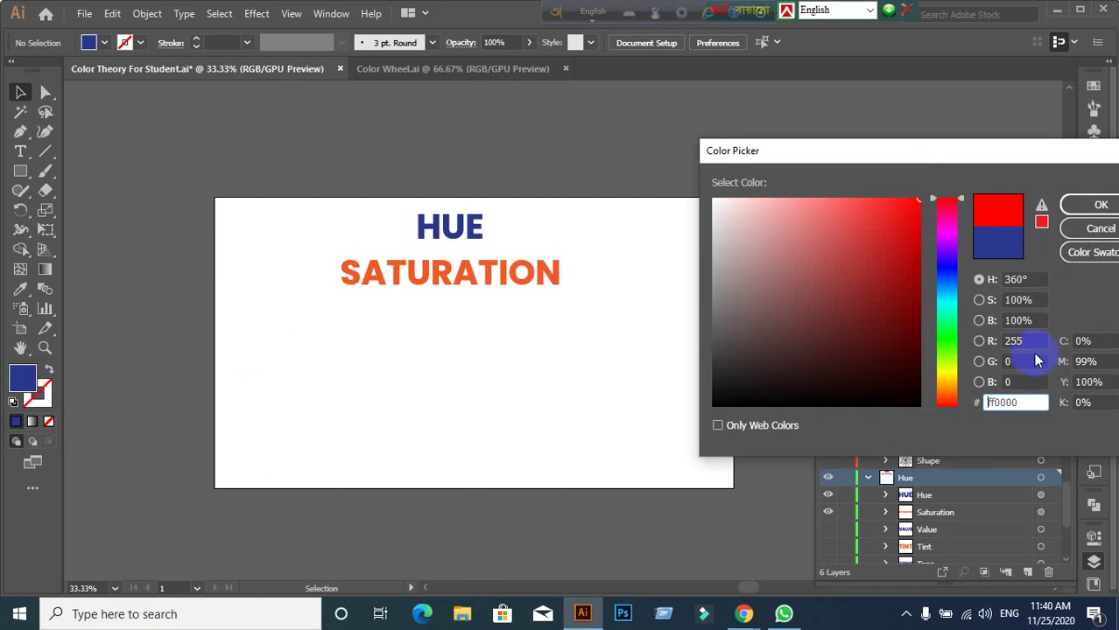
{"action": "left_click_drag", "start_coordinate": [1018, 403], "coordinate": [987, 426]}
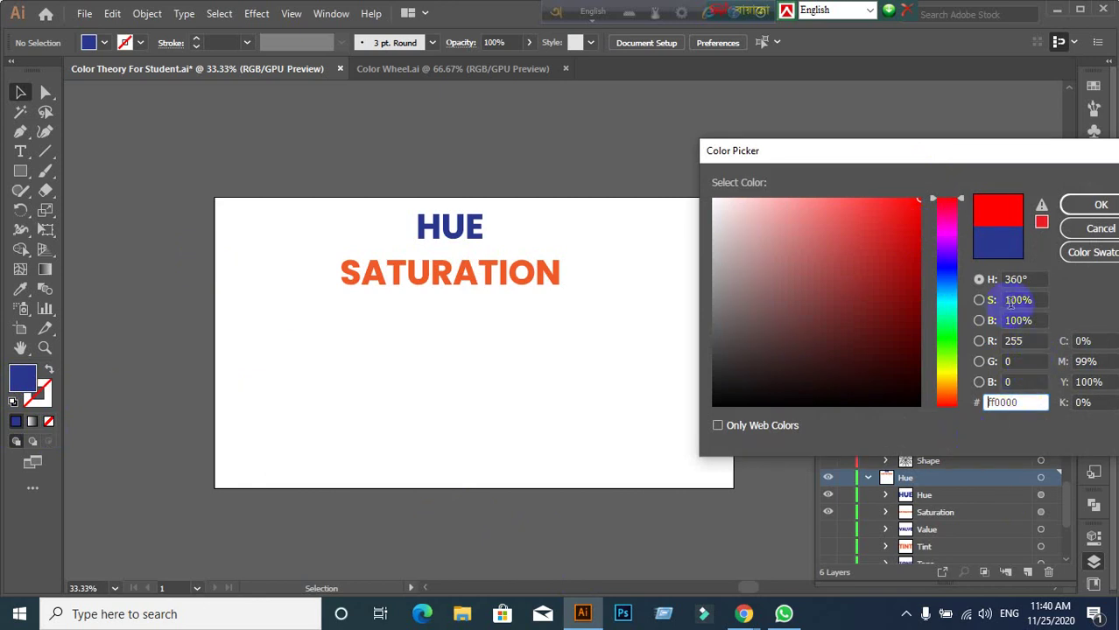
{"action": "left_click", "coordinate": [994, 399]}
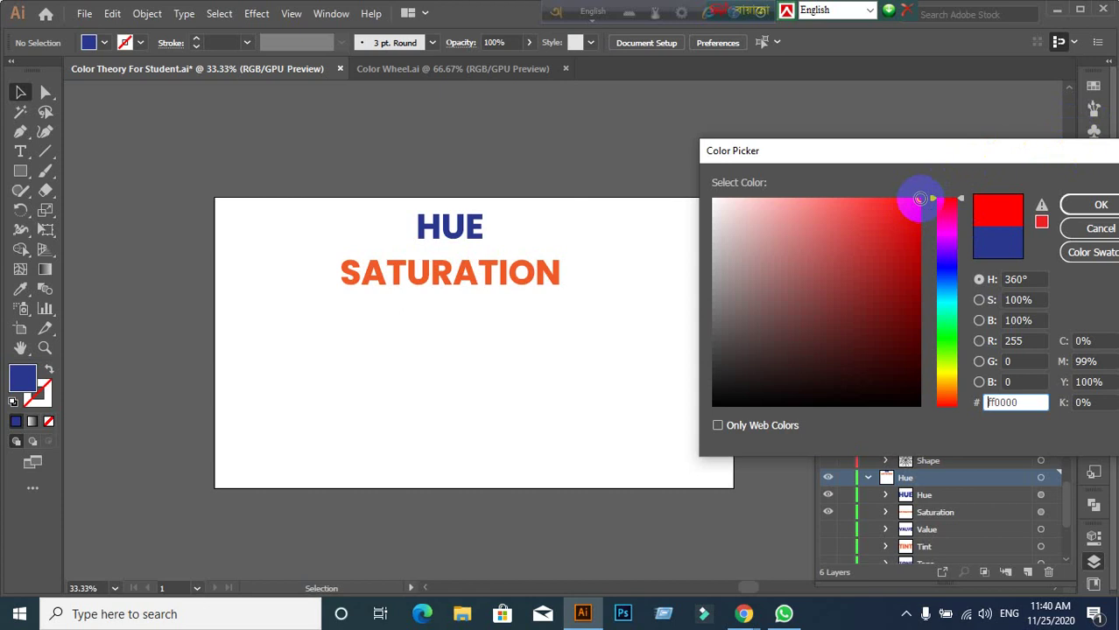
{"action": "left_click", "coordinate": [904, 193]}
{"action": "left_click_drag", "start_coordinate": [903, 192], "coordinate": [838, 193]}
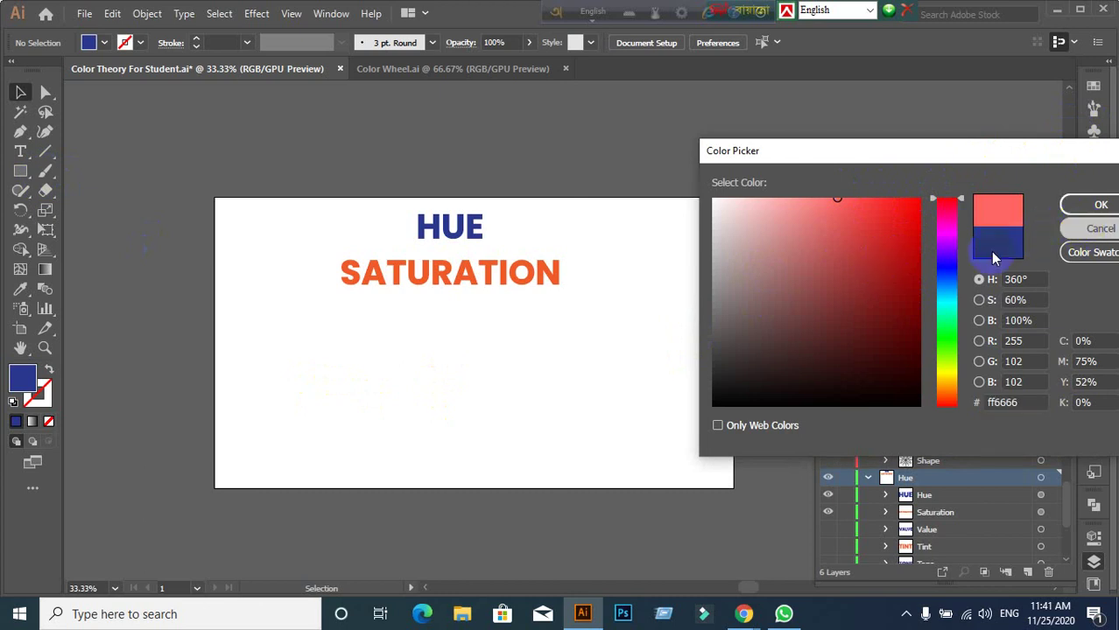
{"action": "left_click", "coordinate": [1085, 230]}
Step: Draw a rectangle to the right of the artboard
{"action": "left_click", "coordinate": [20, 171]}
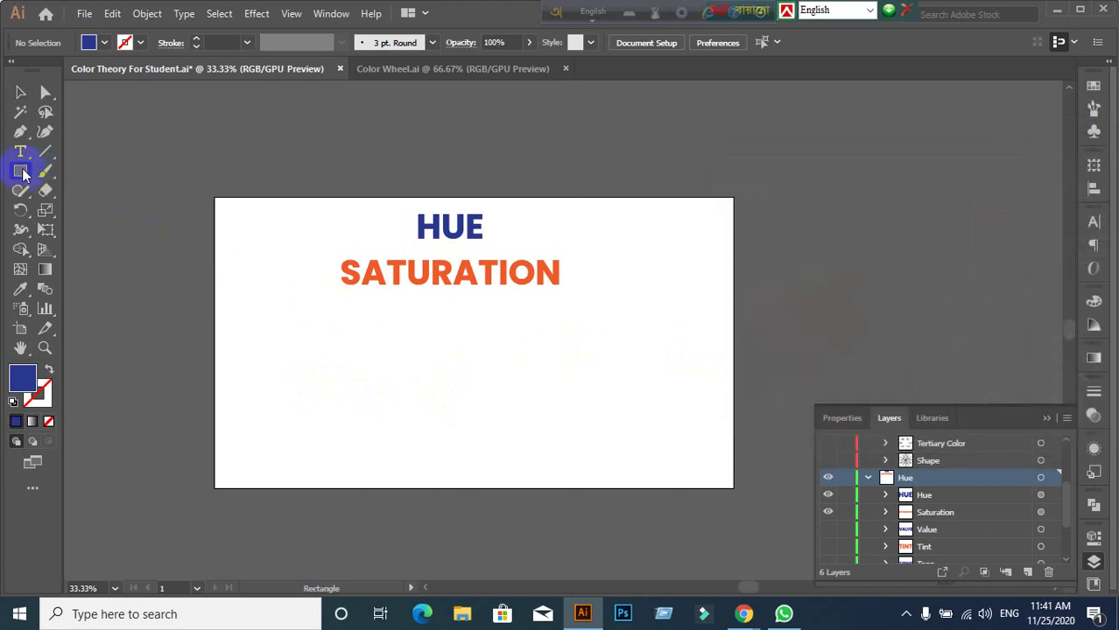
{"action": "scroll", "coordinate": [457, 395], "scroll_direction": "down", "scroll_amount": 3}
{"action": "scroll", "coordinate": [460, 377], "scroll_direction": "up", "scroll_amount": 1}
{"action": "scroll", "coordinate": [462, 368], "scroll_direction": "up", "scroll_amount": 1}
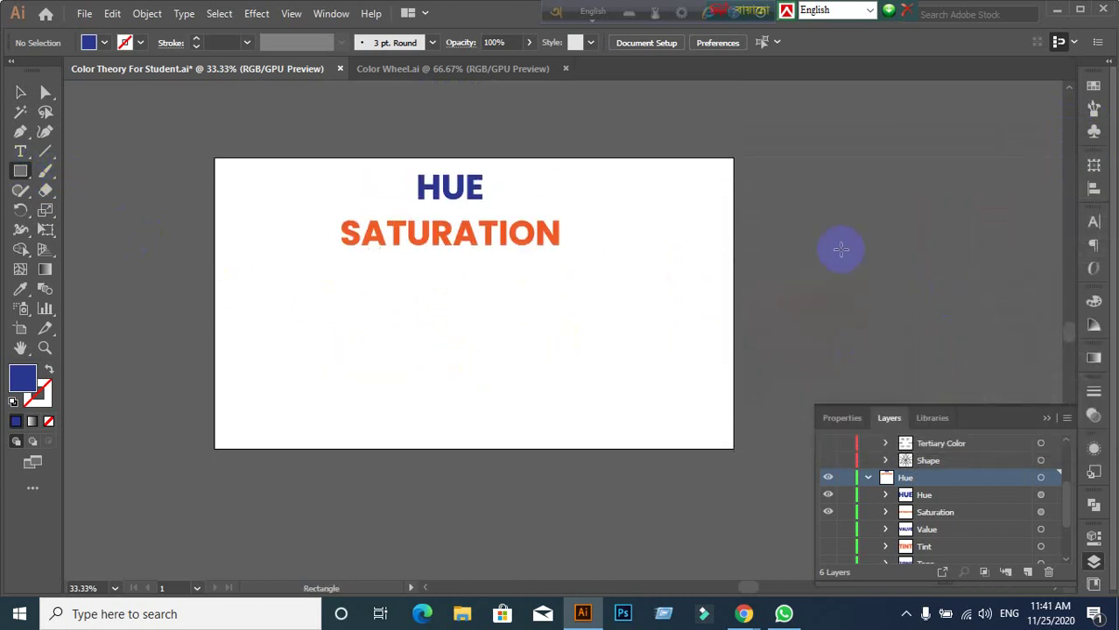
{"action": "left_click_drag", "start_coordinate": [770, 150], "coordinate": [917, 266]}
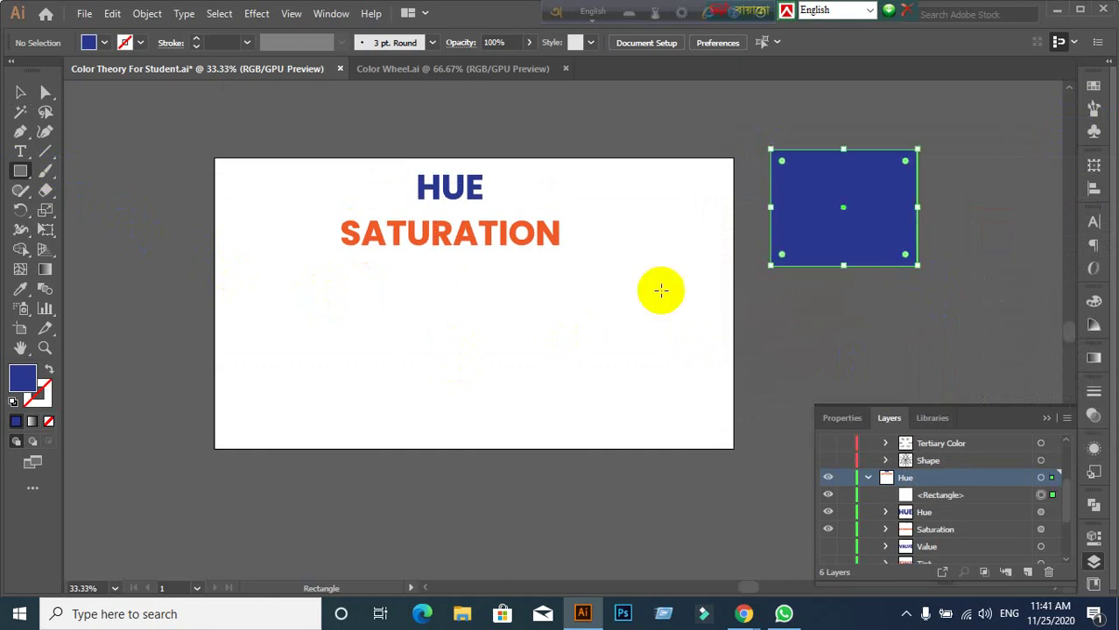
Step: Fill the rectangle with hue 360° red lowered to 30% saturation (ffb3b3)
{"action": "double_click", "coordinate": [27, 382]}
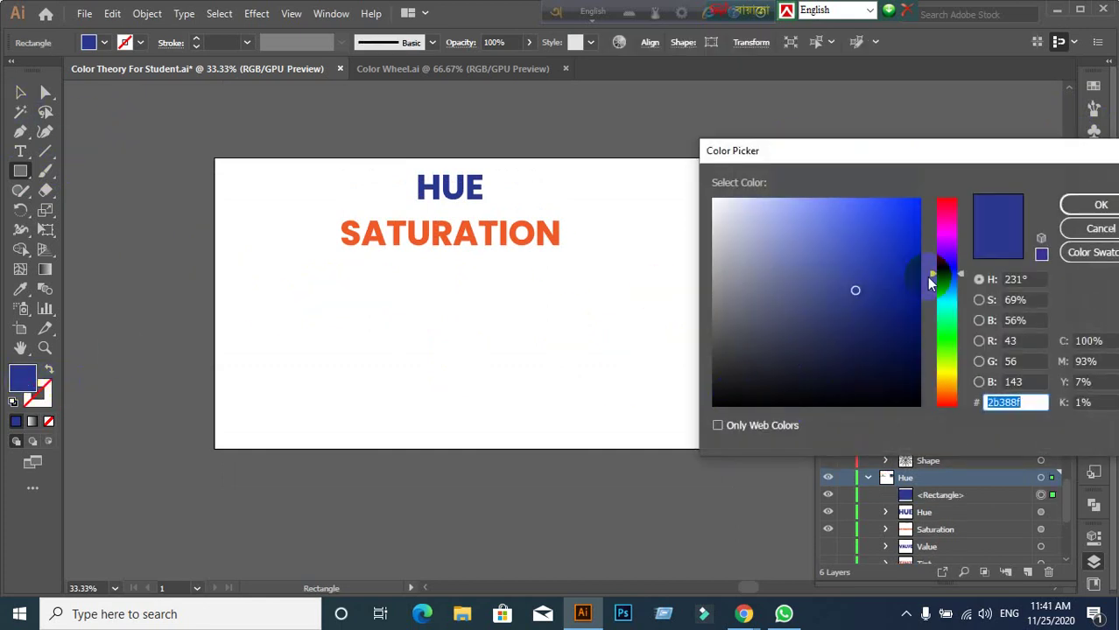
{"action": "left_click_drag", "start_coordinate": [930, 272], "coordinate": [939, 157]}
{"action": "left_click_drag", "start_coordinate": [898, 229], "coordinate": [922, 182]}
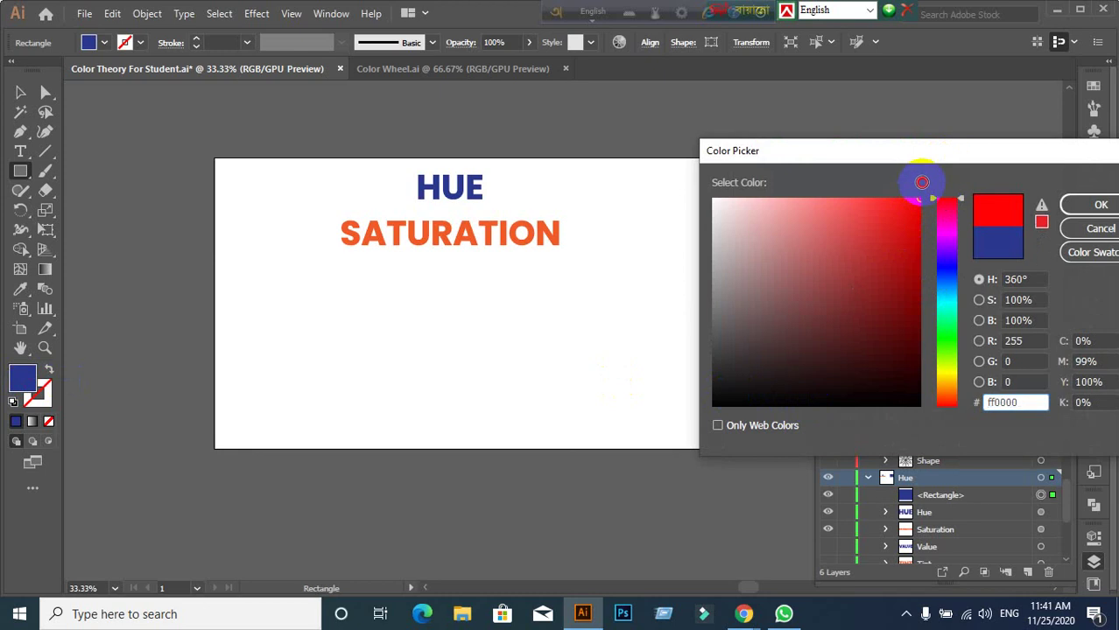
{"action": "left_click", "coordinate": [1020, 300]}
{"action": "key", "text": "Down"}
{"action": "key", "text": "Down"}
{"action": "key", "text": "Down"}
{"action": "key", "text": "Down"}
{"action": "key", "text": "Down"}
{"action": "key", "text": "Down"}
{"action": "key", "text": "Down"}
{"action": "key", "text": "Down"}
{"action": "key", "text": "Down"}
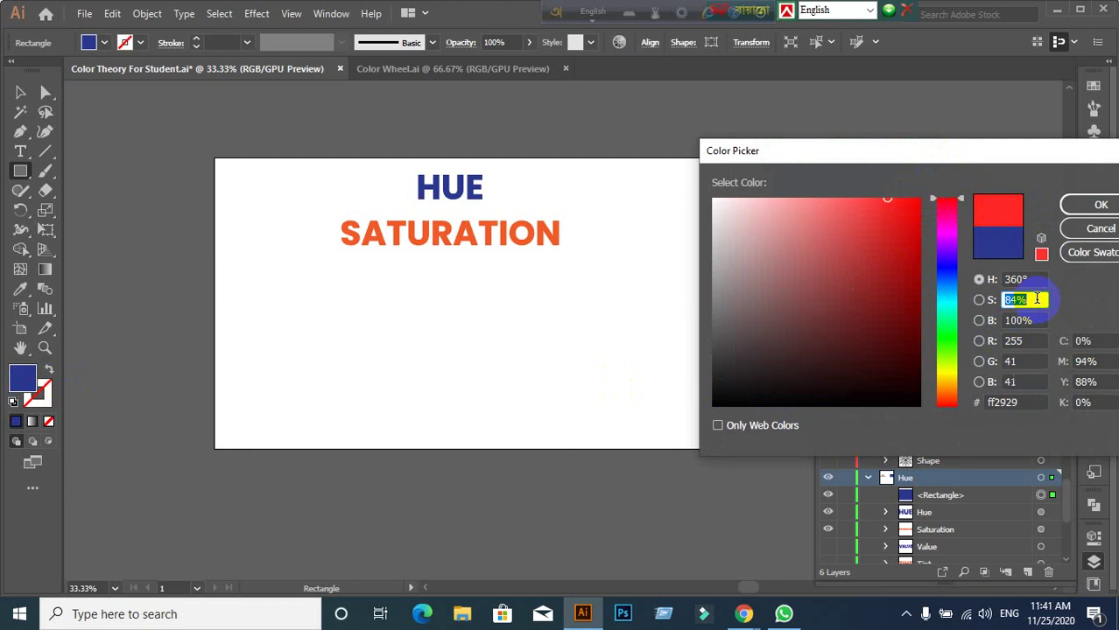
{"action": "key", "text": "Down"}
{"action": "key", "text": "Down"}
{"action": "key", "text": "Down"}
{"action": "key", "text": "Down"}
{"action": "key", "text": "Down"}
{"action": "key", "text": "Down"}
{"action": "key", "text": "Down"}
{"action": "key", "text": "Down"}
{"action": "key", "text": "Down"}
{"action": "key", "text": "Down"}
{"action": "key", "text": "Down"}
{"action": "key", "text": "Down"}
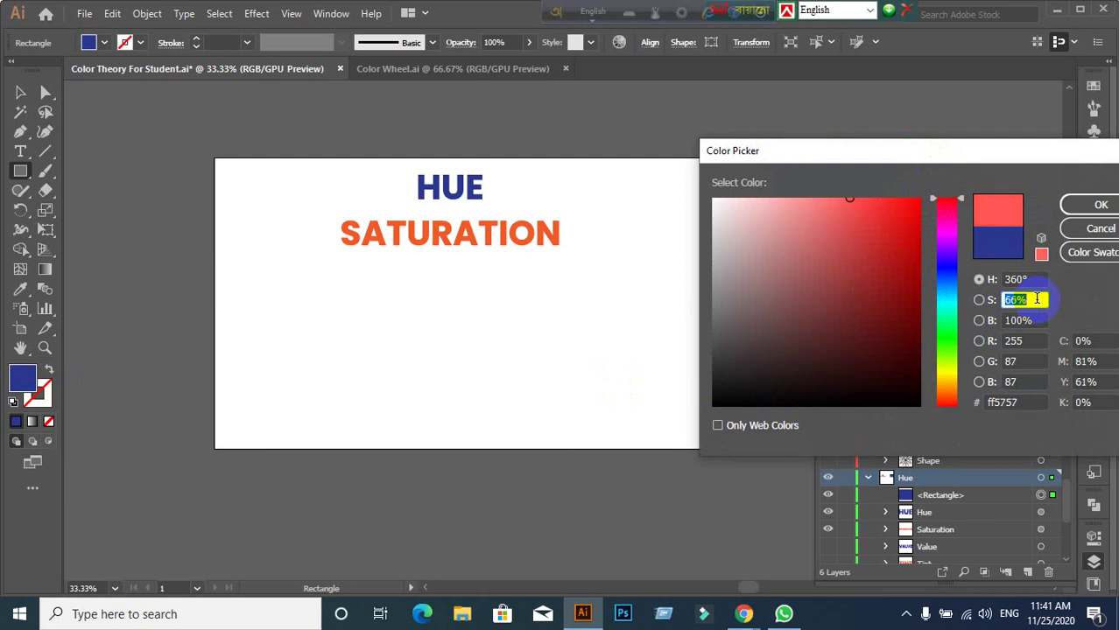
{"action": "key", "text": "Down"}
{"action": "key", "text": "Down"}
{"action": "key", "text": "Down"}
{"action": "key", "text": "Down"}
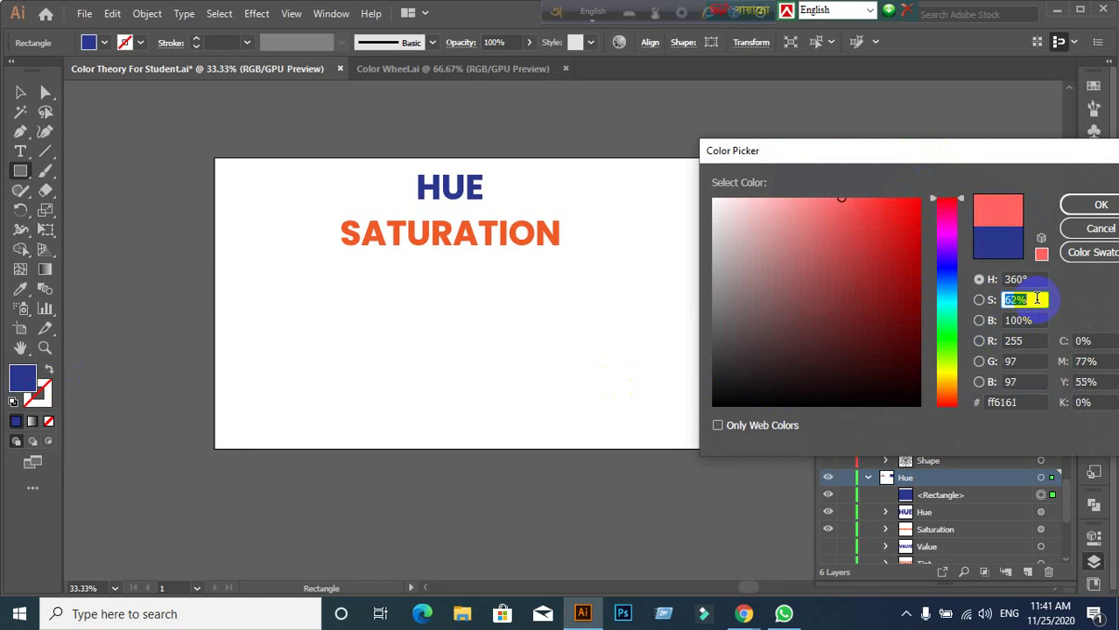
{"action": "key", "text": "Down"}
{"action": "key", "text": "Down"}
{"action": "key", "text": "Down"}
{"action": "key", "text": "Down"}
{"action": "key", "text": "Down"}
{"action": "key", "text": "Down"}
{"action": "key", "text": "Down"}
{"action": "key", "text": "Down"}
{"action": "key", "text": "Down"}
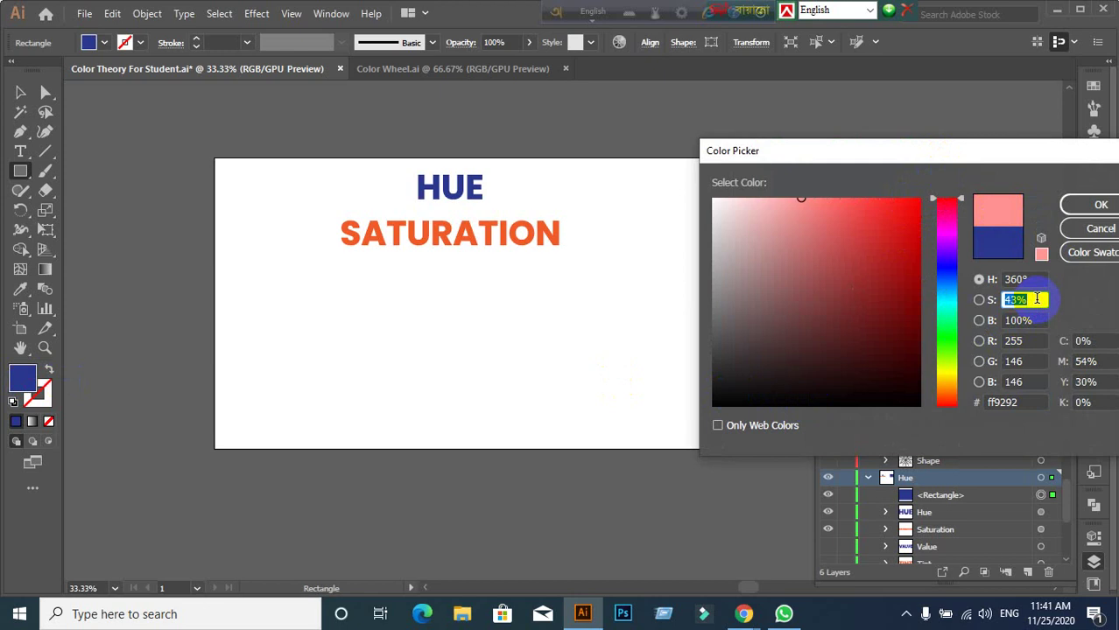
{"action": "key", "text": "Down"}
{"action": "key", "text": "Down"}
{"action": "key", "text": "Down"}
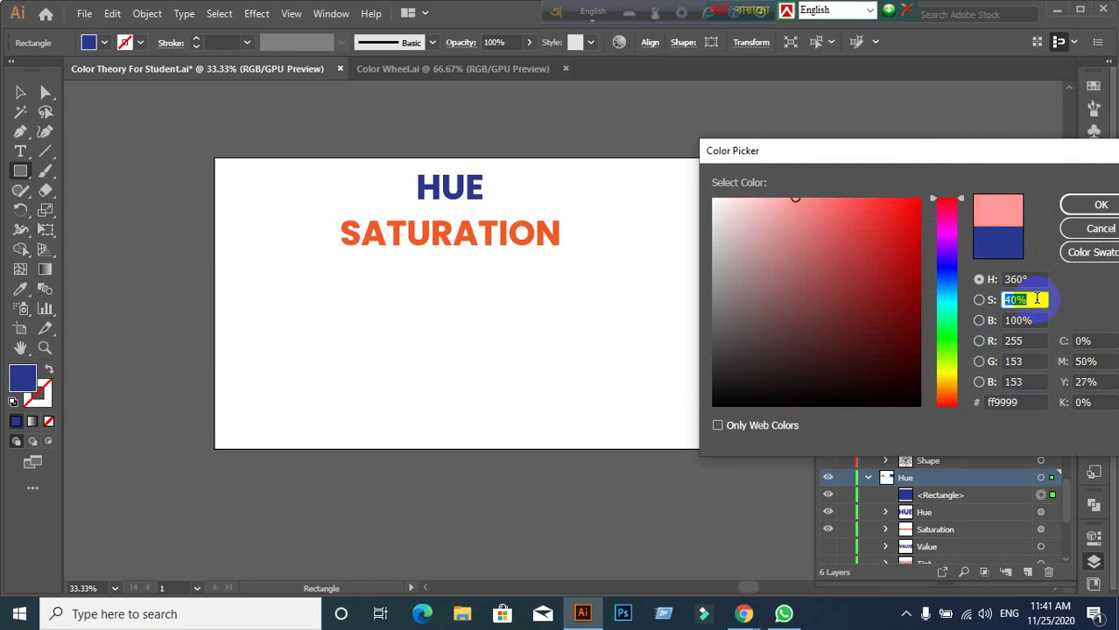
{"action": "key", "text": "Up"}
{"action": "key", "text": "Up"}
{"action": "key", "text": "Up"}
{"action": "key", "text": "Up"}
{"action": "key", "text": "Up"}
{"action": "key", "text": "Up"}
{"action": "key", "text": "Up"}
{"action": "key", "text": "Up"}
{"action": "key", "text": "Up"}
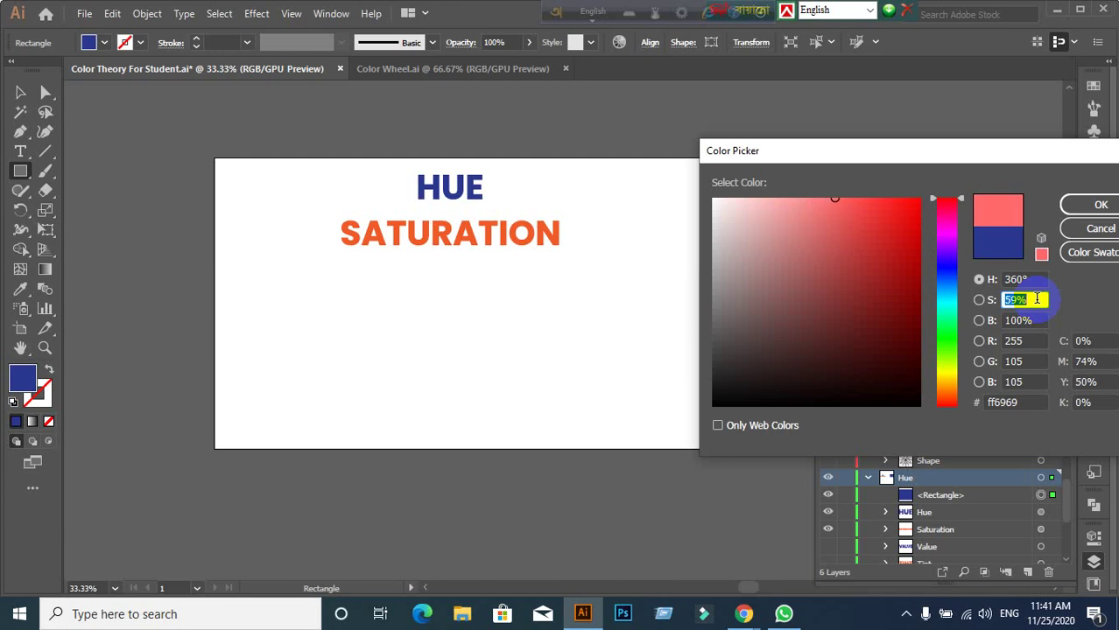
{"action": "key", "text": "Up"}
{"action": "key", "text": "Up"}
{"action": "key", "text": "Up"}
{"action": "key", "text": "Up"}
{"action": "key", "text": "Up"}
{"action": "key", "text": "Up"}
{"action": "key", "text": "Up"}
{"action": "key", "text": "Up"}
{"action": "key", "text": "Up"}
{"action": "key", "text": "Up"}
{"action": "key", "text": "Up"}
{"action": "key", "text": "Up"}
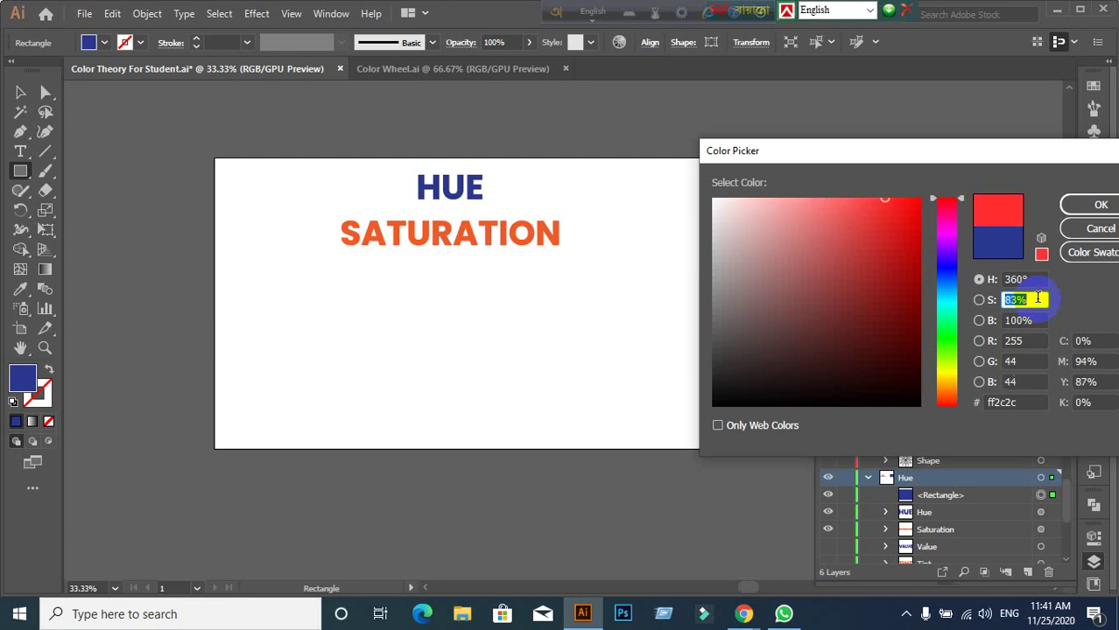
{"action": "key", "text": "Up"}
{"action": "key", "text": "Up"}
{"action": "key", "text": "Up"}
{"action": "key", "text": "Up"}
{"action": "key", "text": "Up"}
{"action": "key", "text": "Up"}
{"action": "key", "text": "Up"}
{"action": "key", "text": "Up"}
{"action": "key", "text": "Up"}
{"action": "key", "text": "Up"}
{"action": "key", "text": "Up"}
{"action": "key", "text": "Up"}
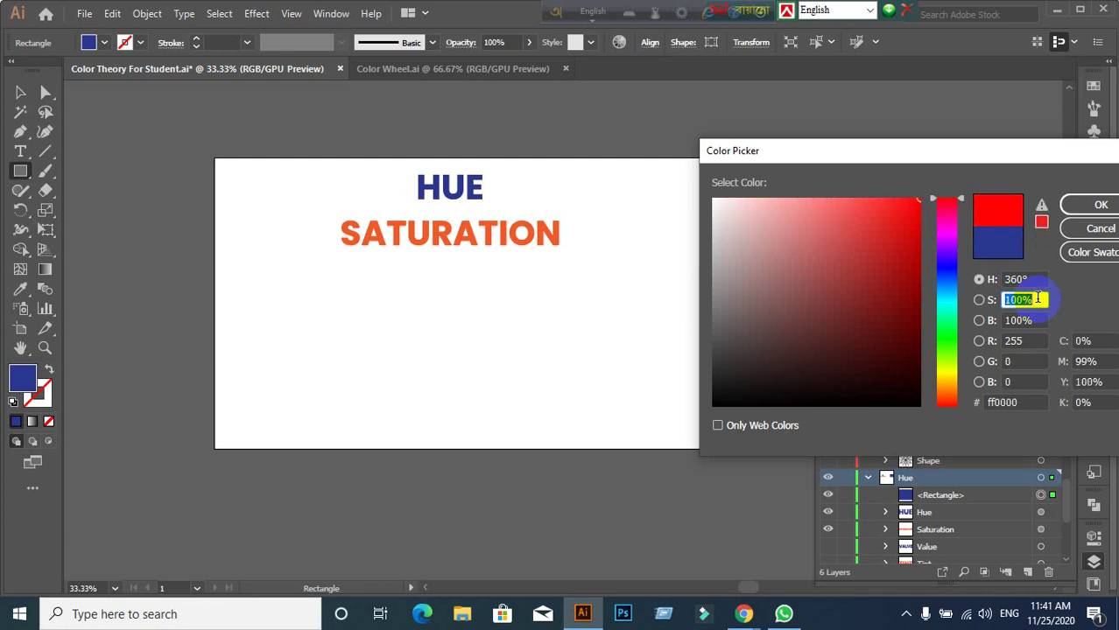
{"action": "key", "text": "Down"}
{"action": "key", "text": "Down"}
{"action": "key", "text": "Down"}
{"action": "key", "text": "Down"}
{"action": "key", "text": "Down"}
{"action": "key", "text": "Down"}
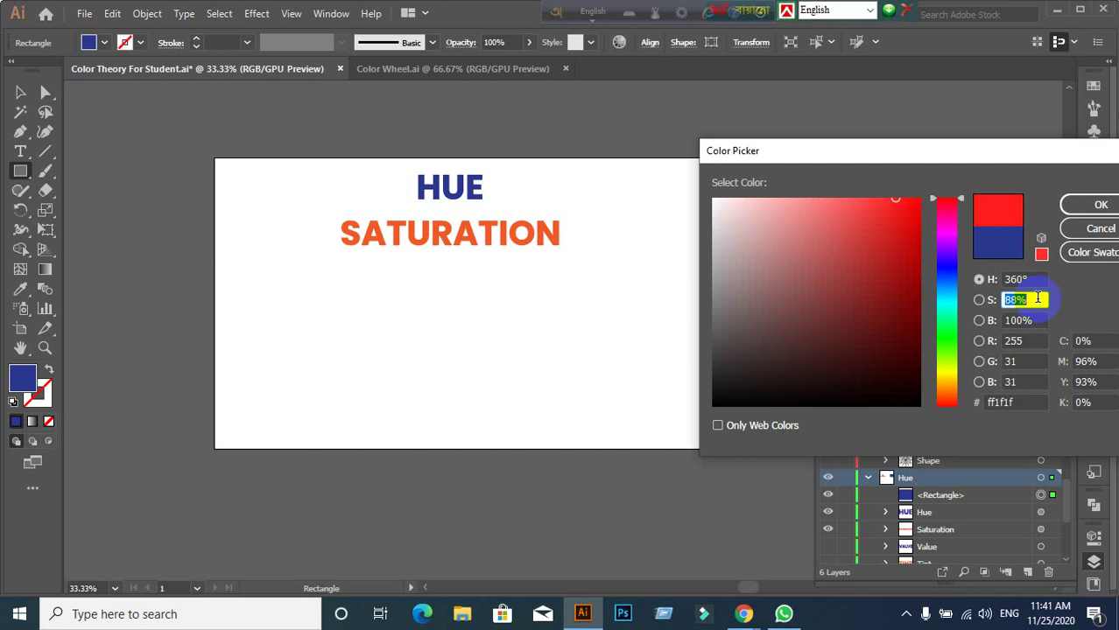
{"action": "key", "text": "Down"}
{"action": "key", "text": "Down"}
{"action": "key", "text": "Down"}
{"action": "key", "text": "Down"}
{"action": "key", "text": "Down"}
{"action": "key", "text": "Down"}
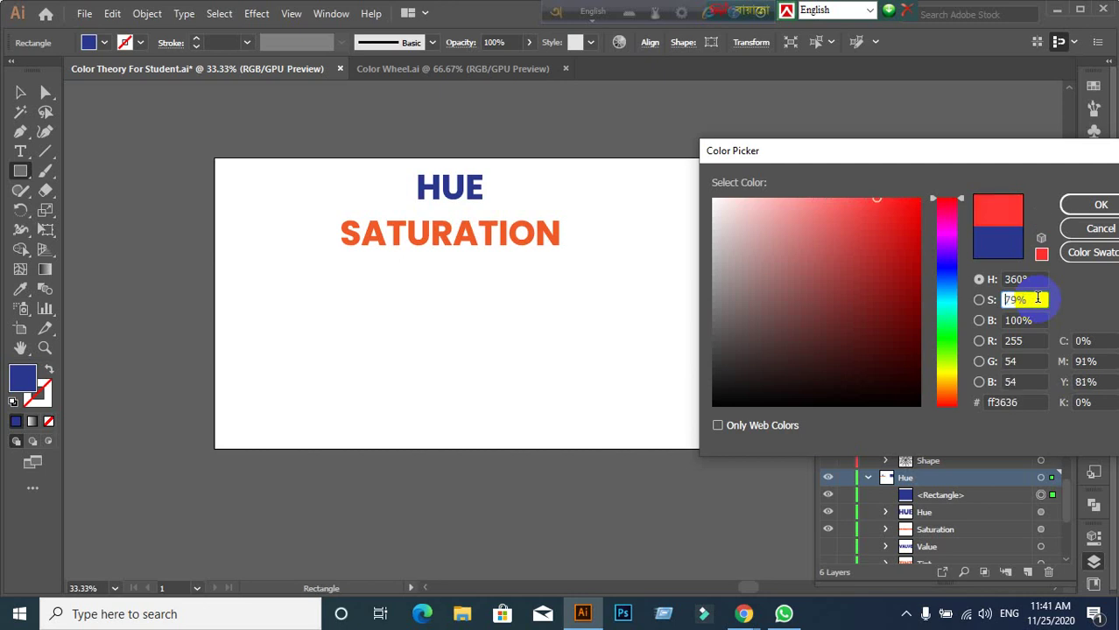
{"action": "key", "text": "Down"}
{"action": "key", "text": "Down"}
{"action": "key", "text": "Down"}
{"action": "key", "text": "Down"}
{"action": "key", "text": "Down"}
{"action": "key", "text": "Down"}
{"action": "key", "text": "Down"}
{"action": "key", "text": "Down"}
{"action": "key", "text": "Down"}
{"action": "key", "text": "Down"}
{"action": "key", "text": "Down"}
{"action": "key", "text": "Down"}
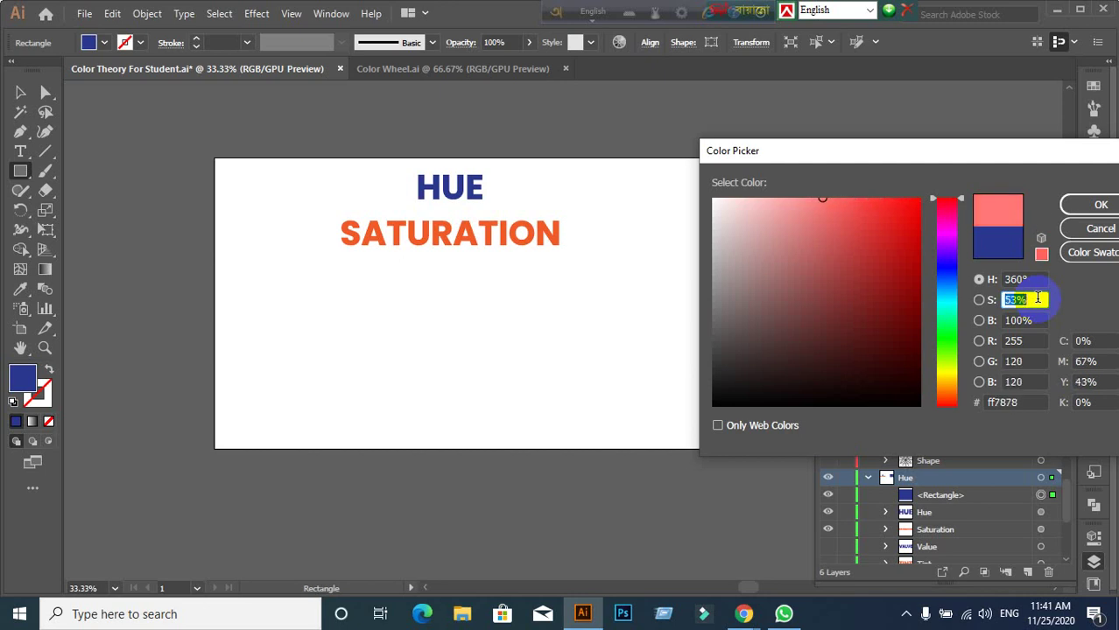
{"action": "key", "text": "Down"}
{"action": "key", "text": "Down"}
{"action": "key", "text": "Down"}
{"action": "key", "text": "Down"}
{"action": "key", "text": "Down"}
{"action": "key", "text": "Down"}
{"action": "key", "text": "Down"}
{"action": "key", "text": "Down"}
{"action": "key", "text": "Down"}
{"action": "key", "text": "Down"}
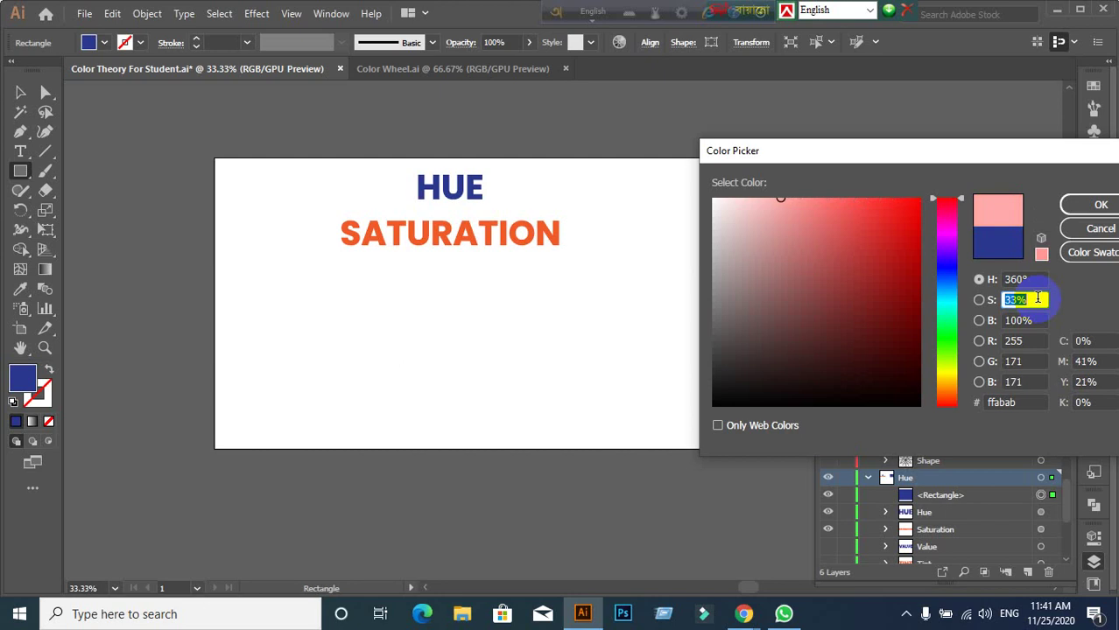
{"action": "key", "text": "Down"}
{"action": "key", "text": "Down"}
{"action": "key", "text": "Down"}
{"action": "key", "text": "Down"}
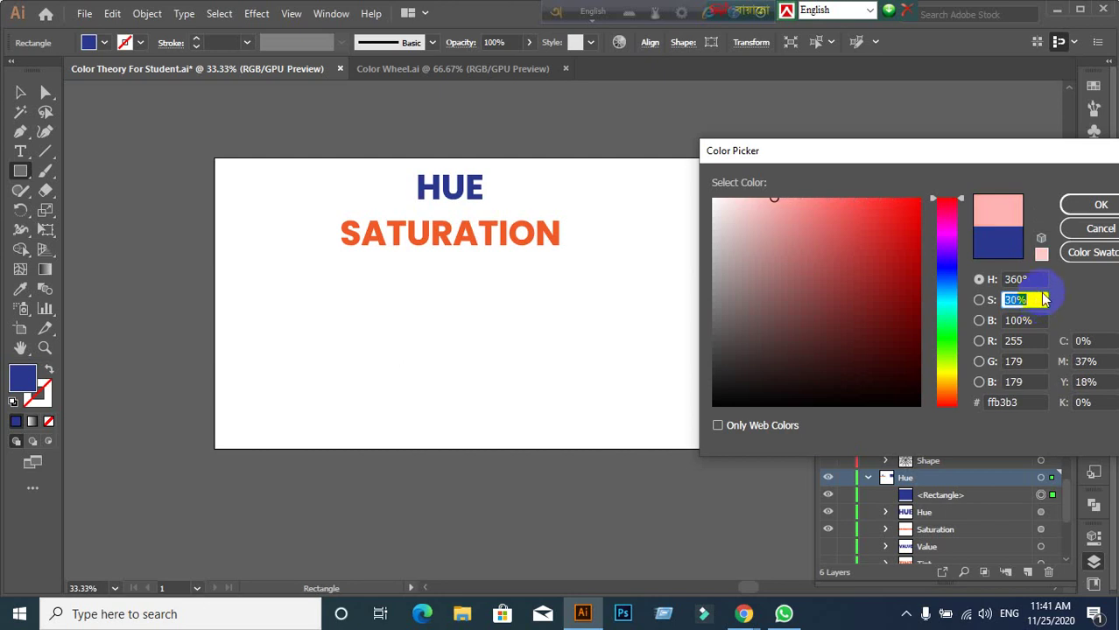
{"action": "left_click", "coordinate": [1099, 205]}
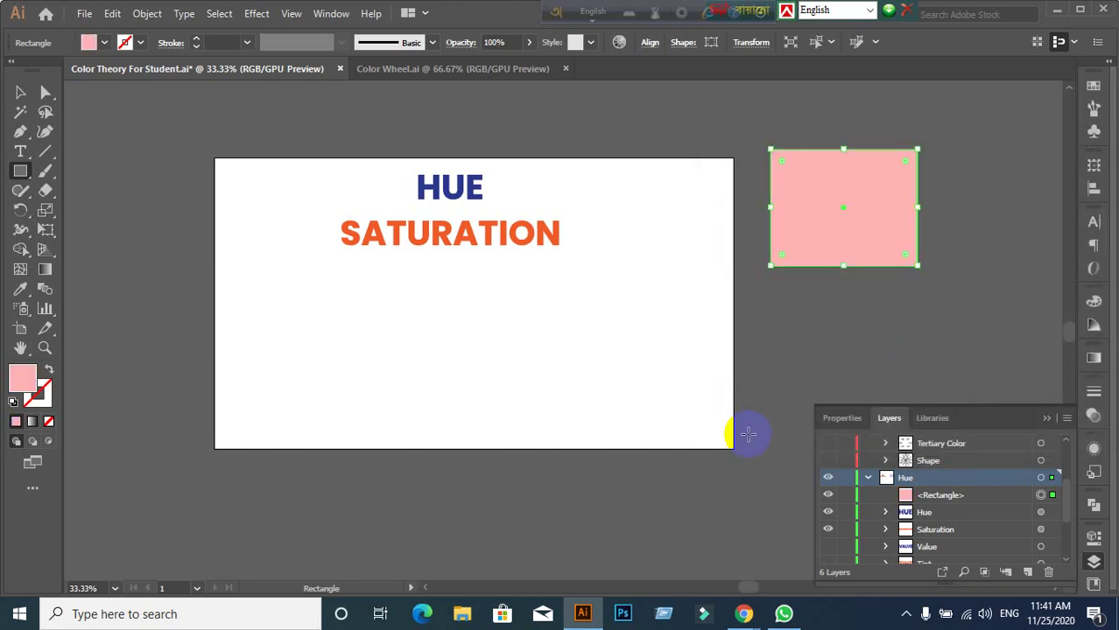
Step: Reopen the fill picker and bring saturation from 0% back up to pure red ff0000
{"action": "double_click", "coordinate": [26, 380]}
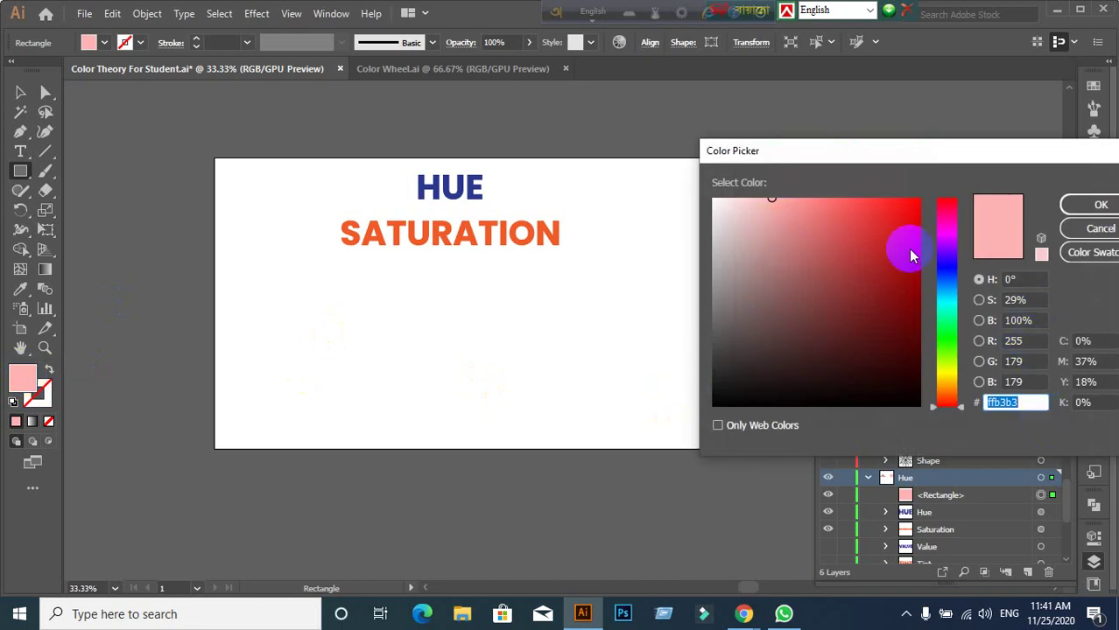
{"action": "left_click", "coordinate": [1032, 300]}
{"action": "key", "text": "Down"}
{"action": "key", "text": "Down"}
{"action": "key", "text": "Down"}
{"action": "key", "text": "Down"}
{"action": "key", "text": "Down"}
{"action": "key", "text": "Down"}
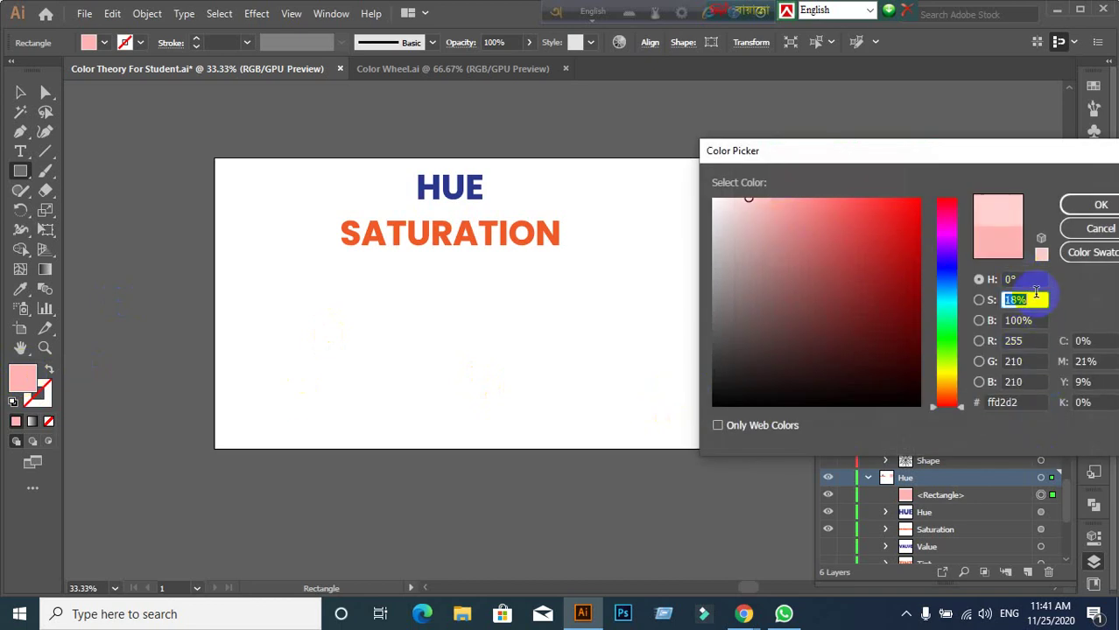
{"action": "key", "text": "Down"}
{"action": "key", "text": "Down"}
{"action": "key", "text": "Down"}
{"action": "key", "text": "Down"}
{"action": "key", "text": "Down"}
{"action": "key", "text": "Down"}
{"action": "key", "text": "Down"}
{"action": "key", "text": "Down"}
{"action": "key", "text": "Down"}
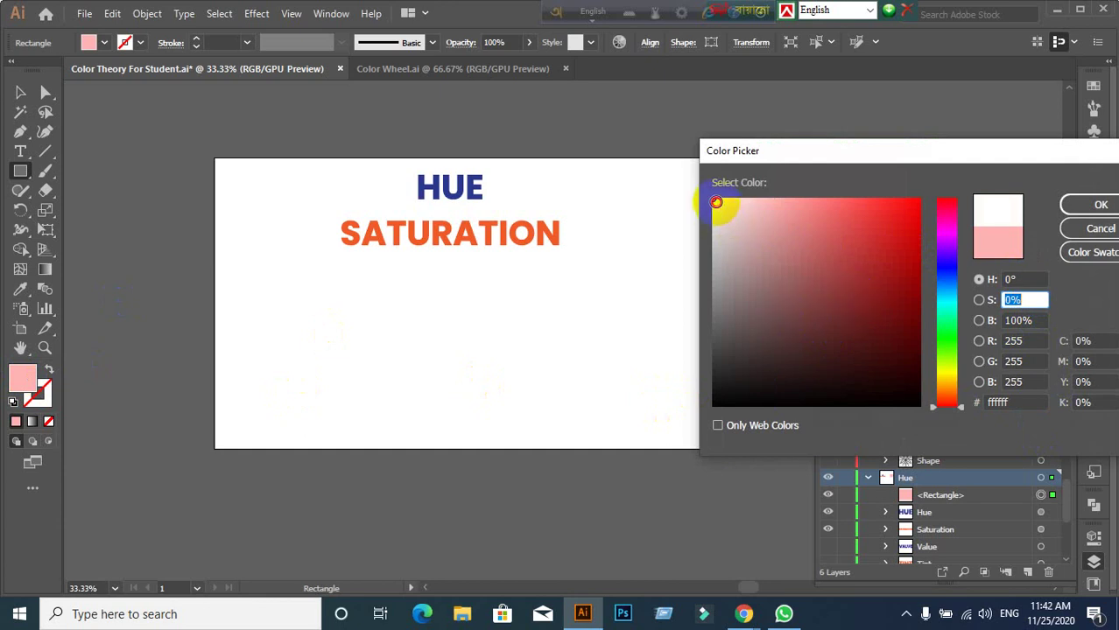
{"action": "left_click_drag", "start_coordinate": [716, 203], "coordinate": [855, 199]}
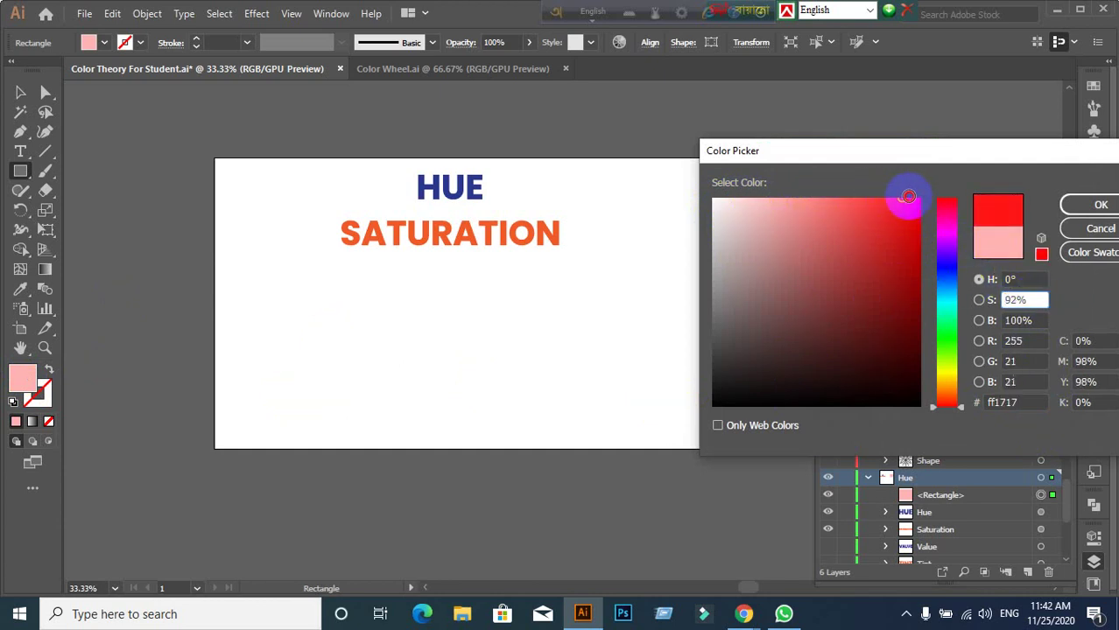
{"action": "mouse_move", "coordinate": [853, 202]}
{"action": "left_mouse_down"}
{"action": "mouse_move", "coordinate": [954, 201]}
{"action": "mouse_move", "coordinate": [917, 192]}
{"action": "left_mouse_up"}
{"action": "left_click", "coordinate": [892, 197]}
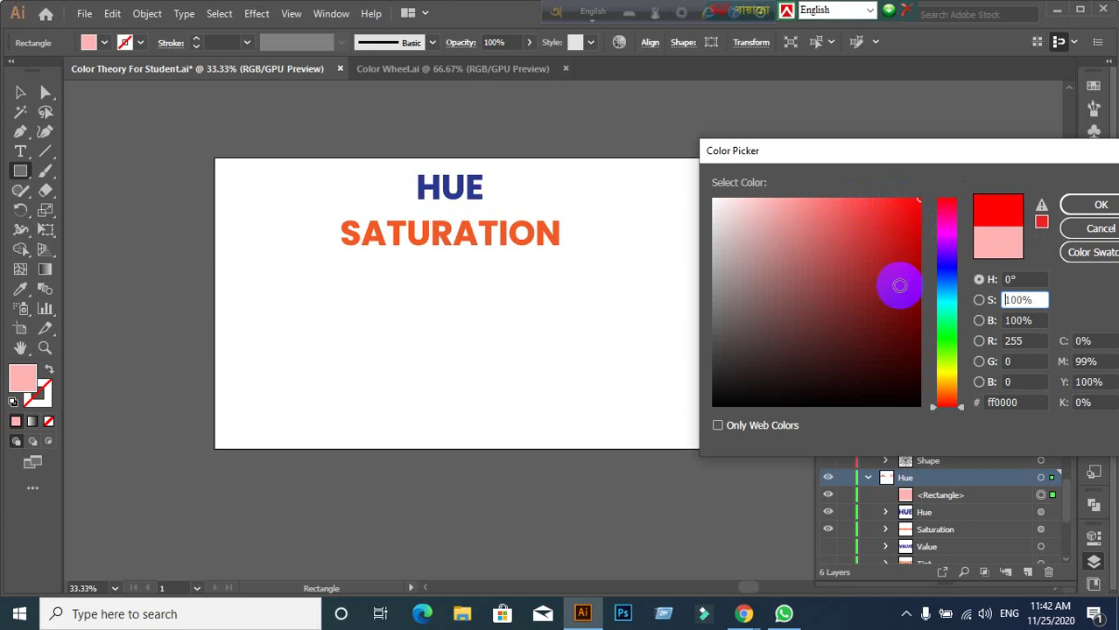
Step: Drag the red's saturation slider and switch the picker between hue and saturation modes
{"action": "left_click", "coordinate": [979, 300]}
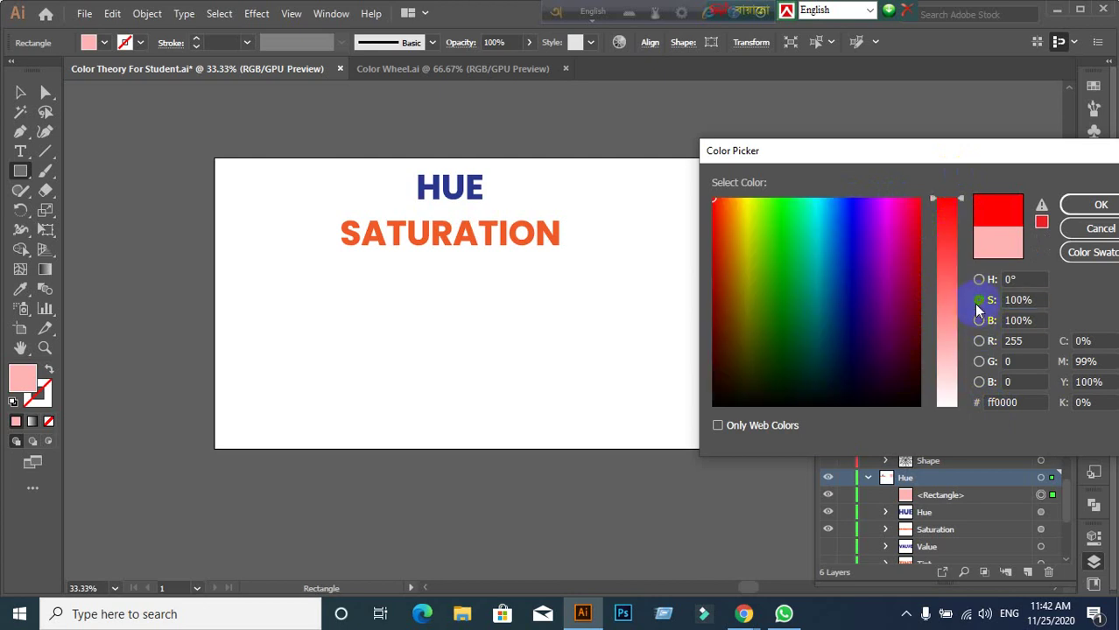
{"action": "left_click", "coordinate": [947, 211]}
{"action": "left_click_drag", "start_coordinate": [930, 199], "coordinate": [950, 317]}
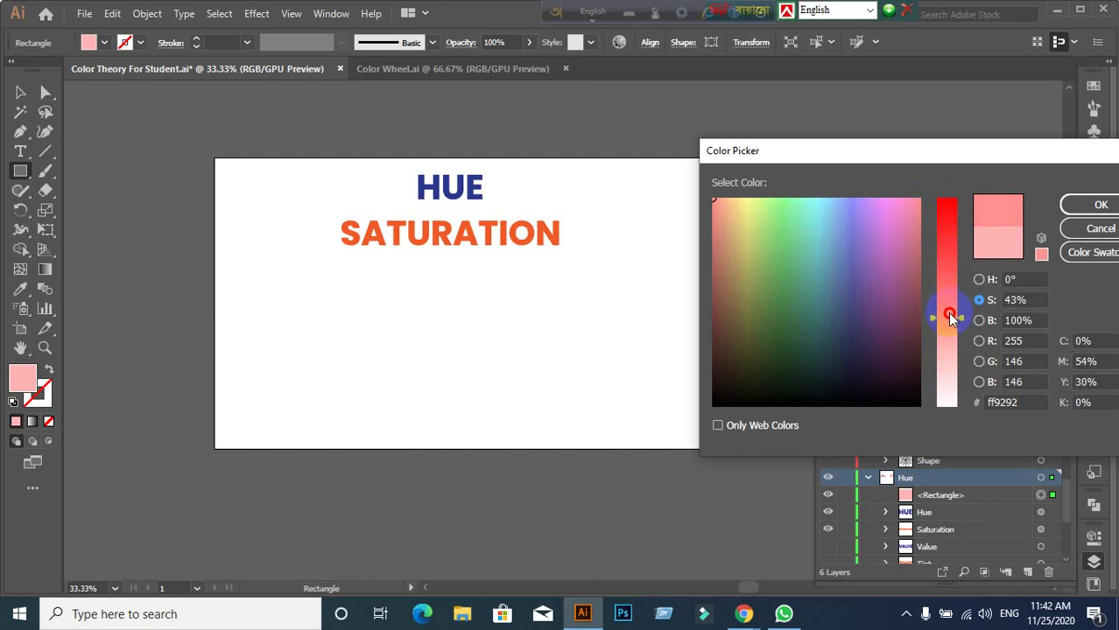
{"action": "mouse_move", "coordinate": [931, 320]}
{"action": "left_mouse_down"}
{"action": "mouse_move", "coordinate": [935, 357]}
{"action": "mouse_move", "coordinate": [947, 327]}
{"action": "mouse_move", "coordinate": [947, 199]}
{"action": "left_mouse_up"}
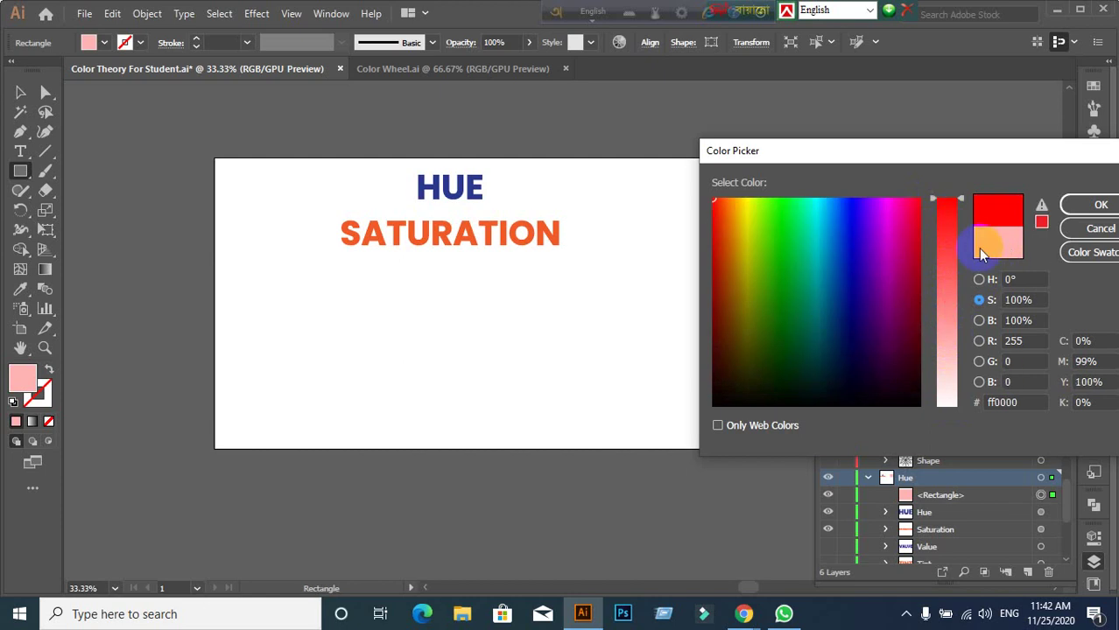
{"action": "left_click", "coordinate": [979, 279]}
{"action": "left_click", "coordinate": [980, 300]}
{"action": "left_click", "coordinate": [981, 280]}
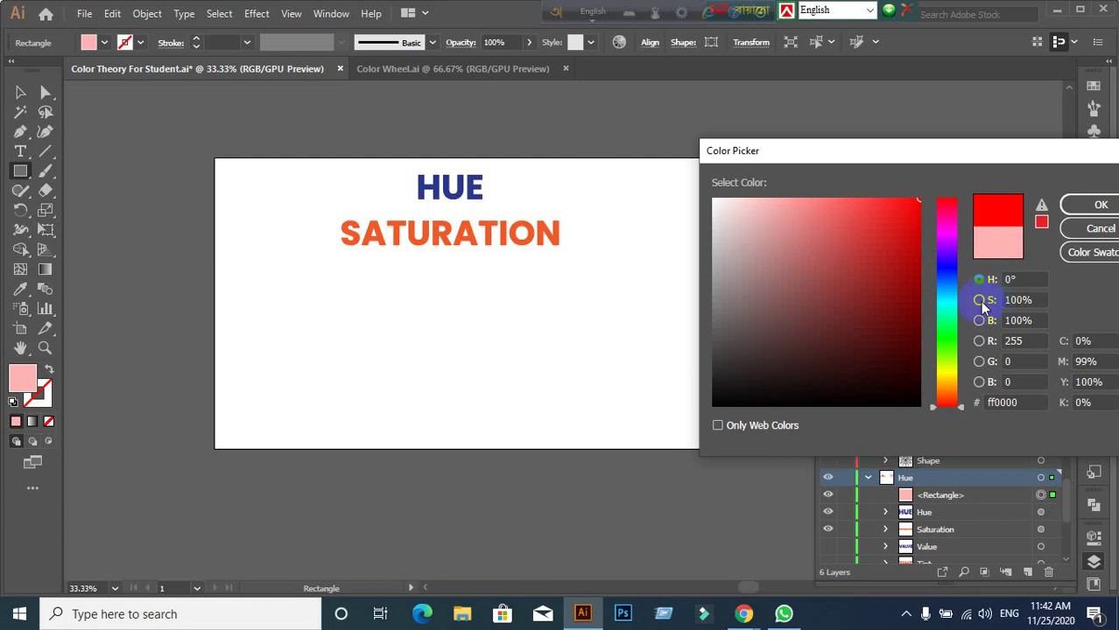
{"action": "left_click", "coordinate": [978, 301]}
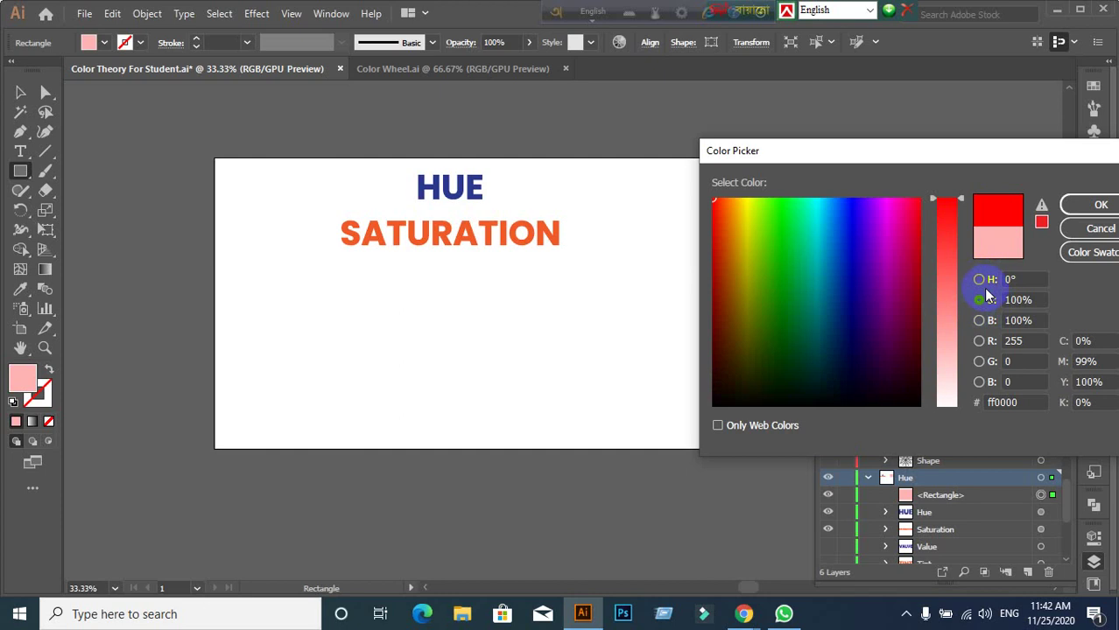
{"action": "left_click", "coordinate": [979, 281]}
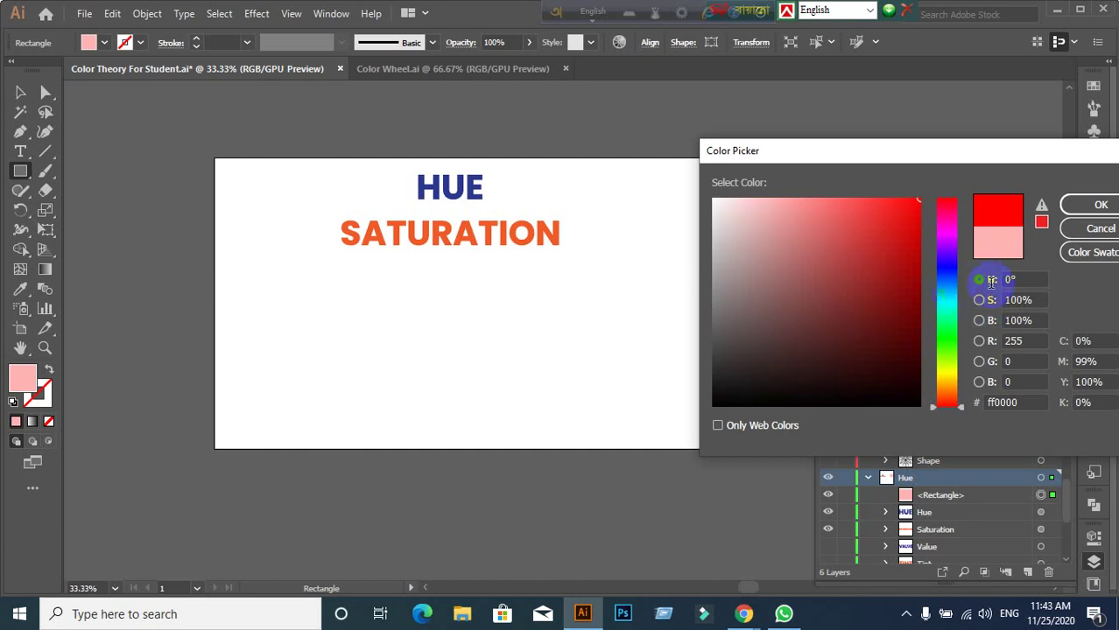
Step: Apply a deeper pink fill, ffa1a1 at 36% saturation, to the rectangle
{"action": "double_click", "coordinate": [1033, 300]}
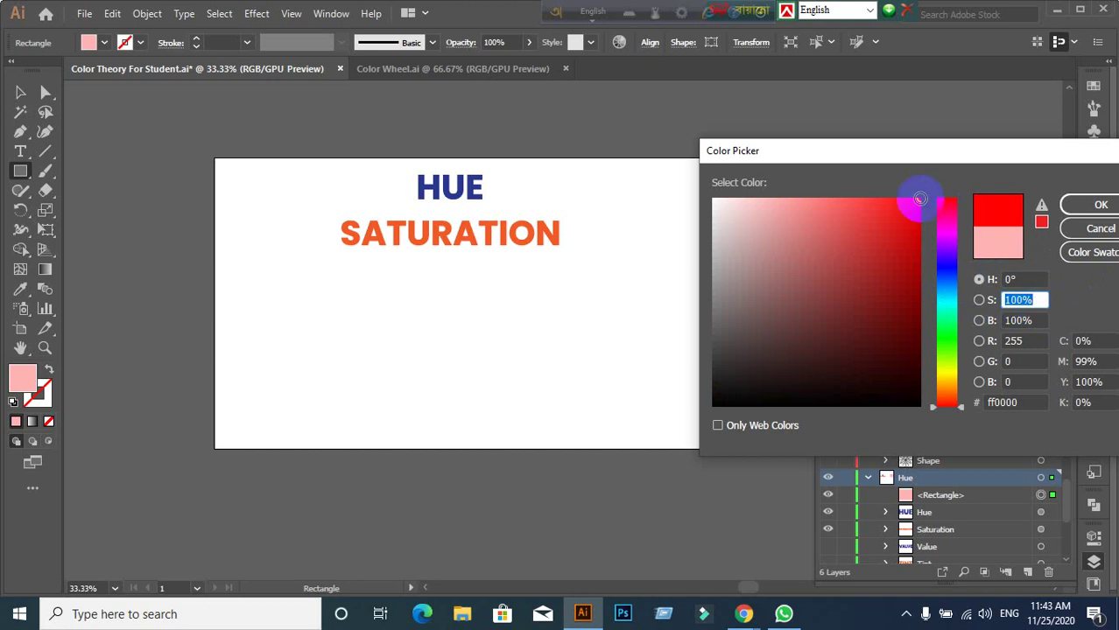
{"action": "mouse_move", "coordinate": [924, 206]}
{"action": "left_mouse_down"}
{"action": "mouse_move", "coordinate": [799, 187]}
{"action": "mouse_move", "coordinate": [950, 199]}
{"action": "left_mouse_up"}
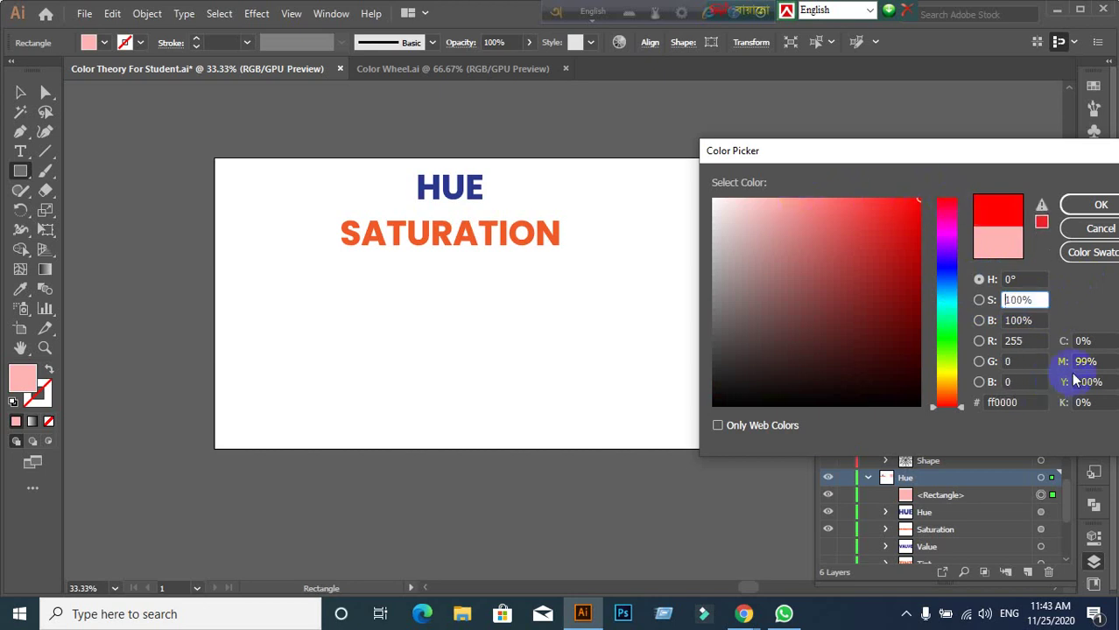
{"action": "left_click", "coordinate": [978, 300]}
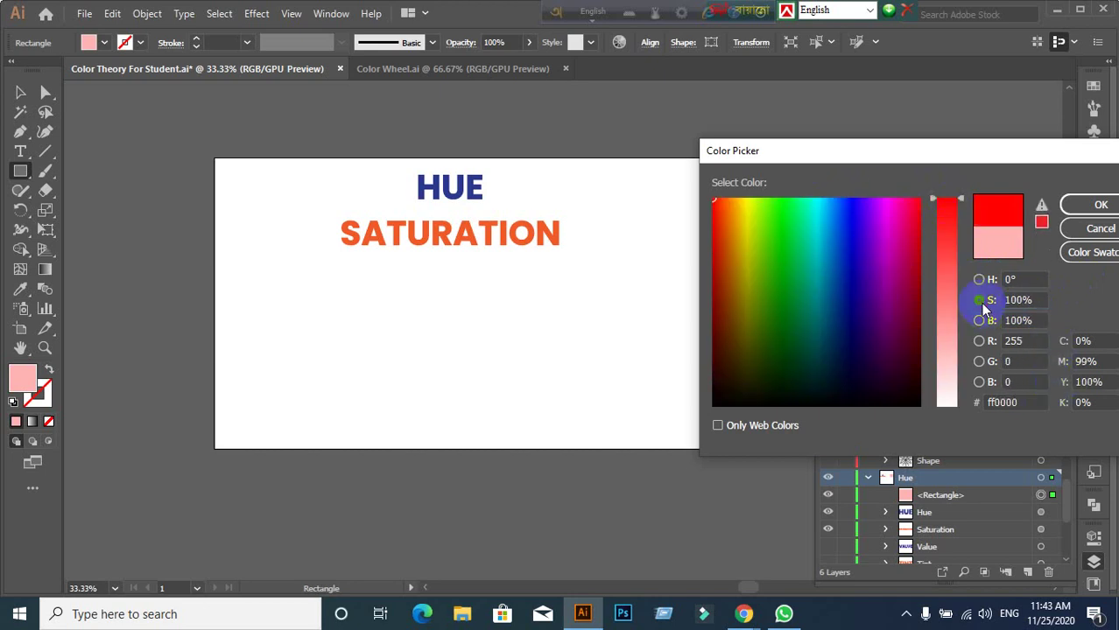
{"action": "mouse_move", "coordinate": [931, 203]}
{"action": "left_mouse_down"}
{"action": "mouse_move", "coordinate": [946, 352]}
{"action": "mouse_move", "coordinate": [945, 229]}
{"action": "mouse_move", "coordinate": [943, 357]}
{"action": "mouse_move", "coordinate": [943, 220]}
{"action": "mouse_move", "coordinate": [951, 357]}
{"action": "mouse_move", "coordinate": [964, 328]}
{"action": "left_mouse_up"}
{"action": "left_click", "coordinate": [1095, 205]}
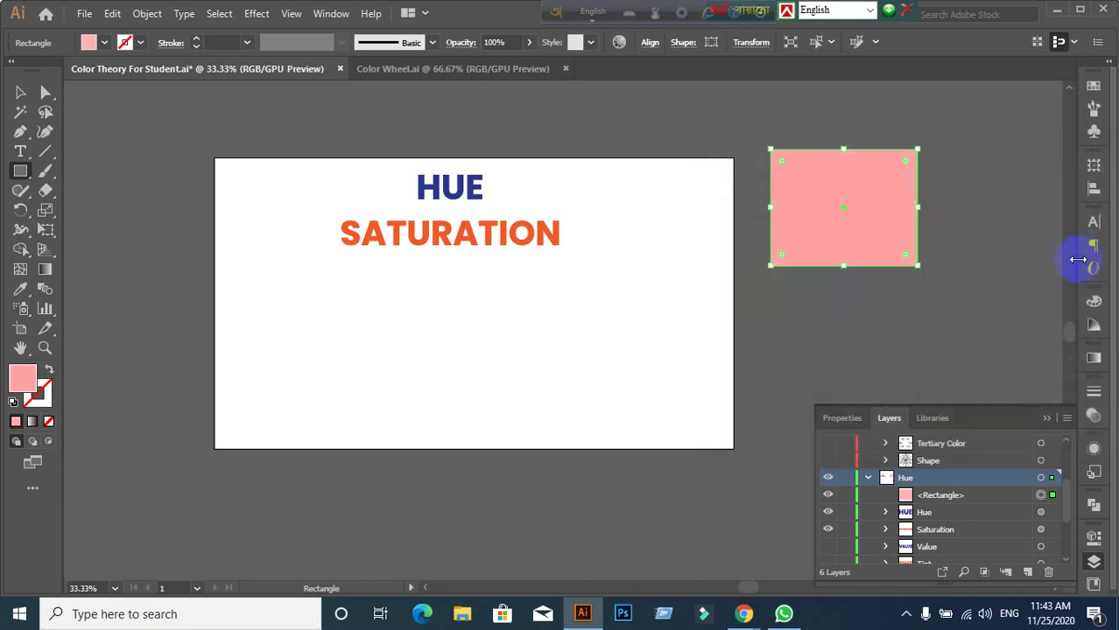
Step: Reopen the fill colour picker in hue mode and cancel without changes
{"action": "double_click", "coordinate": [22, 378]}
{"action": "left_click", "coordinate": [978, 280]}
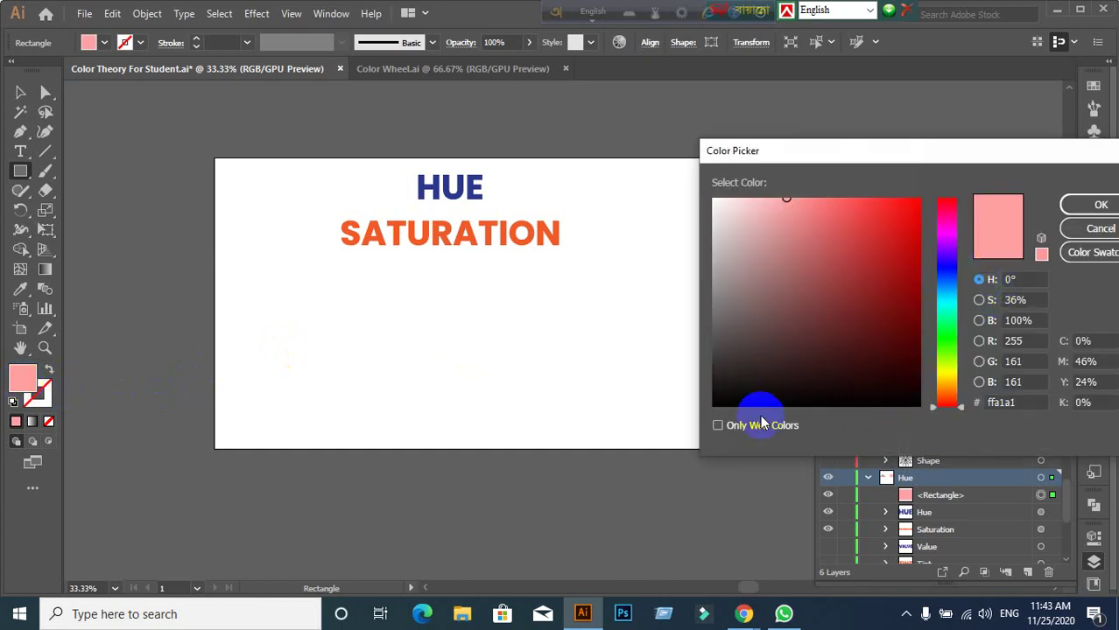
{"action": "left_click", "coordinate": [1101, 228]}
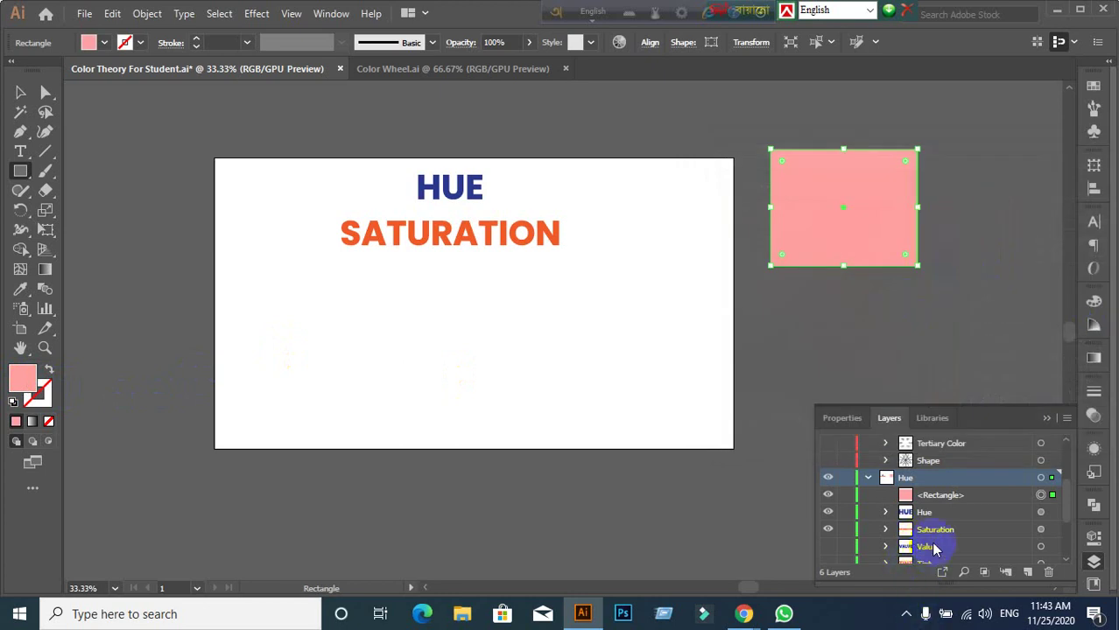
Step: Show the VALUE heading, then select and delete the old pink rectangle
{"action": "left_click", "coordinate": [827, 547]}
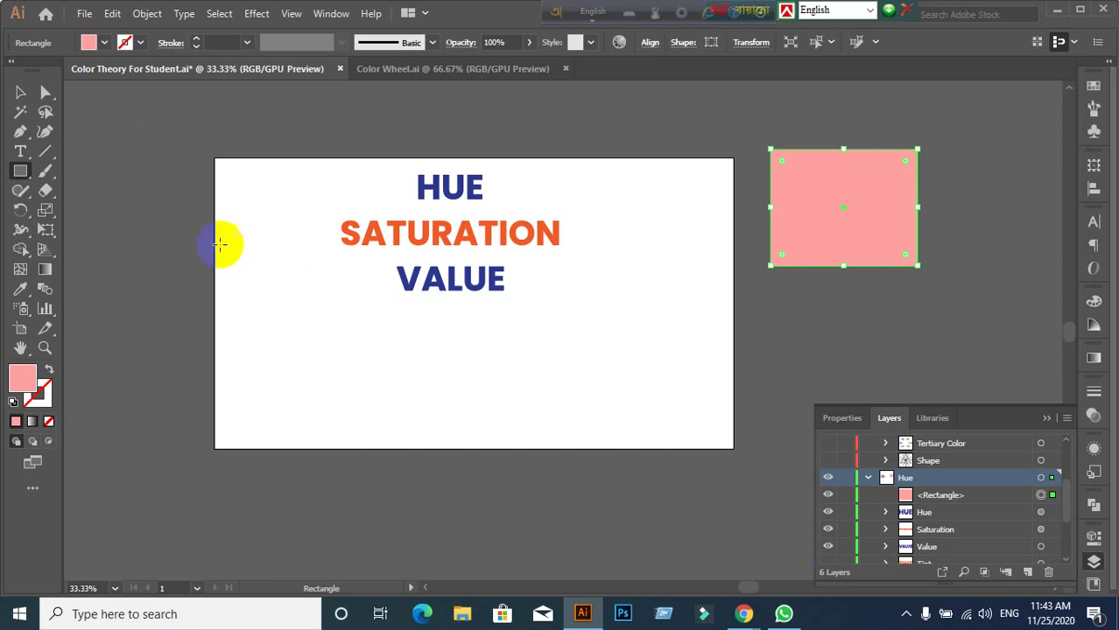
{"action": "left_click", "coordinate": [21, 91]}
{"action": "left_click", "coordinate": [602, 359]}
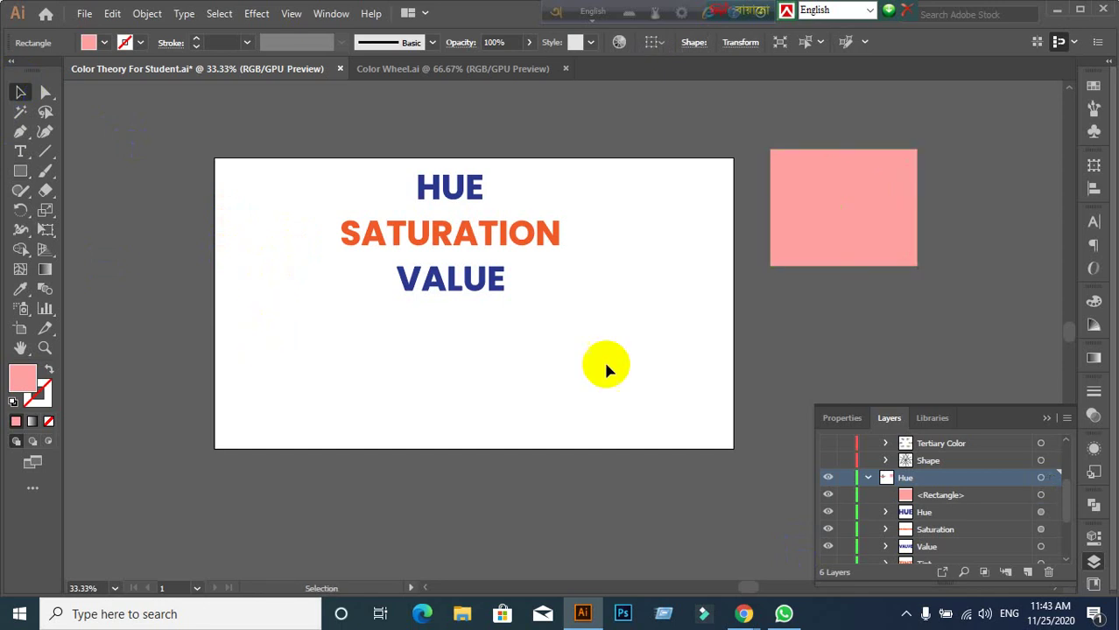
{"action": "left_click_drag", "start_coordinate": [768, 114], "coordinate": [931, 312]}
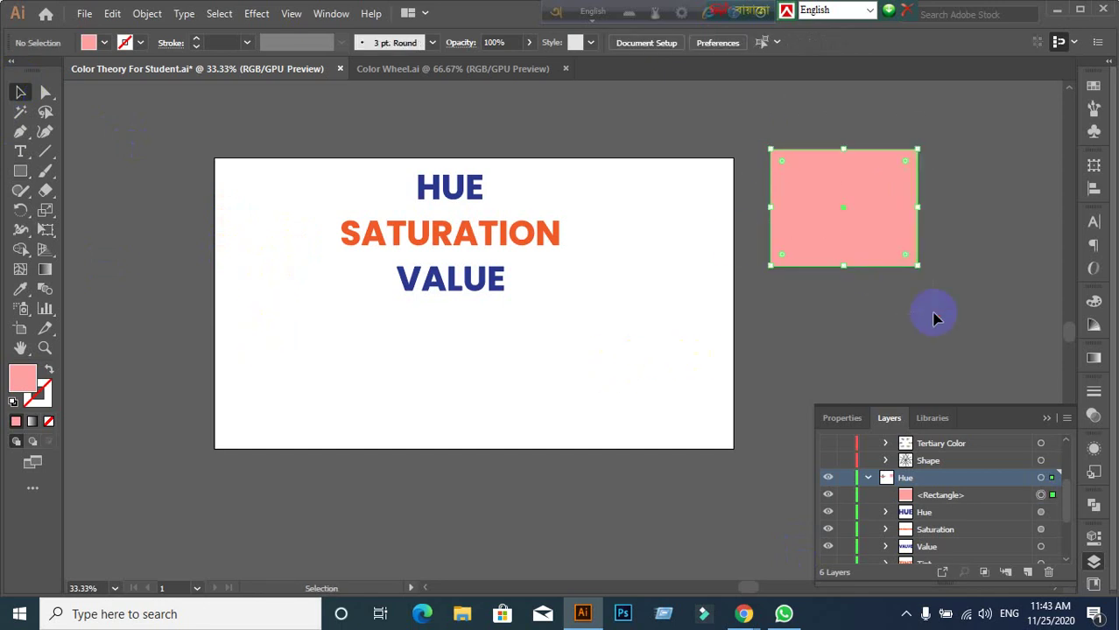
{"action": "key", "text": "Delete"}
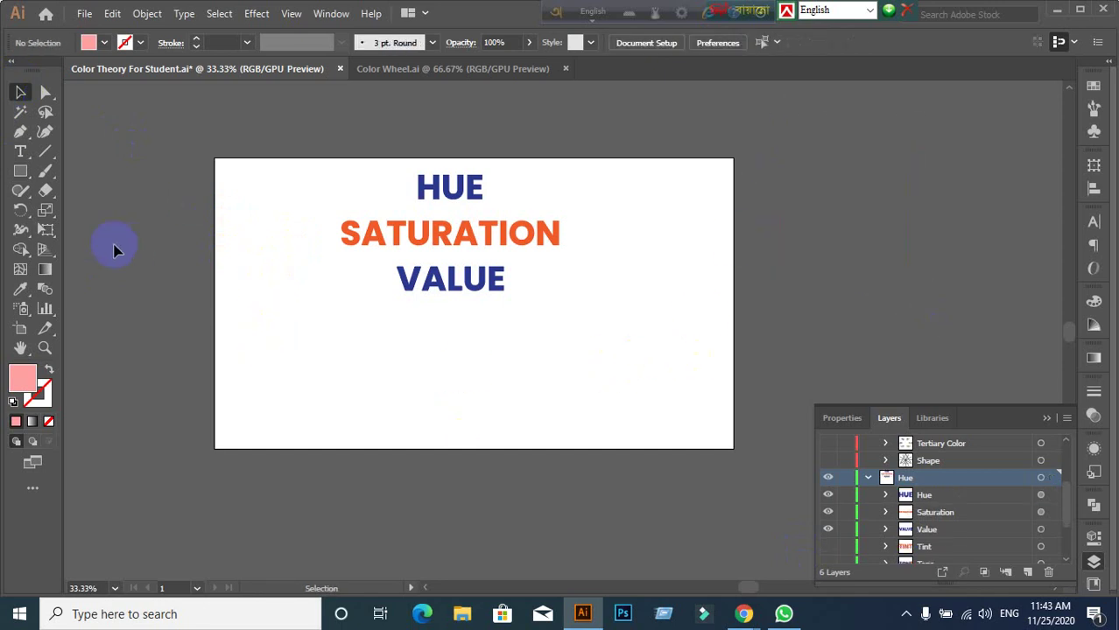
Step: Set the fill colour to a pinkish red in hue mode
{"action": "left_click", "coordinate": [31, 391]}
{"action": "double_click", "coordinate": [32, 391]}
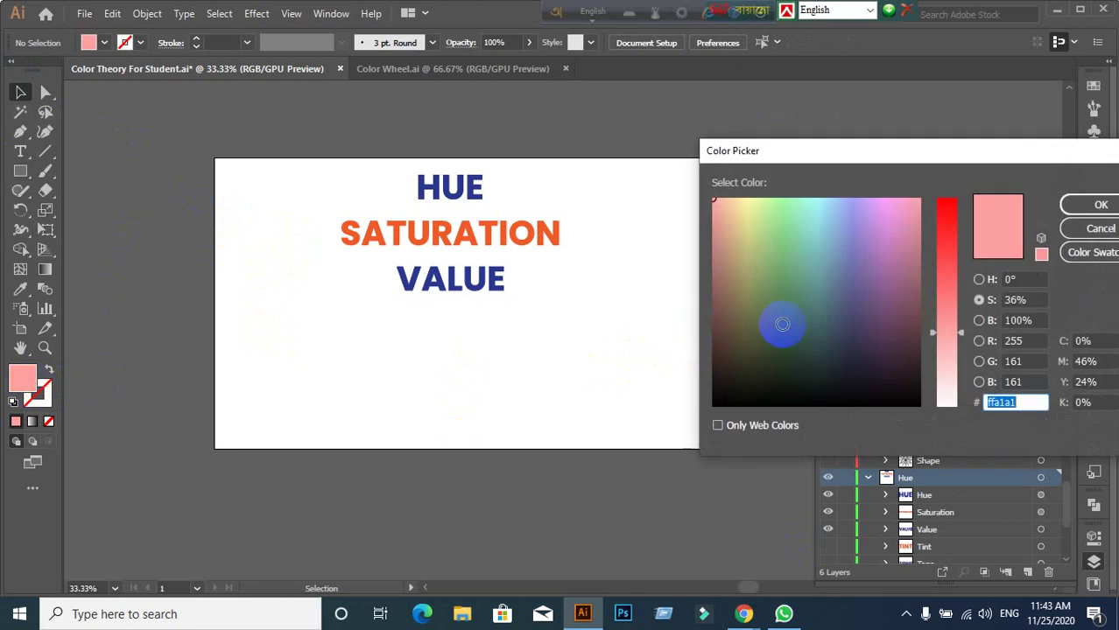
{"action": "left_click", "coordinate": [979, 279]}
{"action": "left_click_drag", "start_coordinate": [947, 298], "coordinate": [947, 189]}
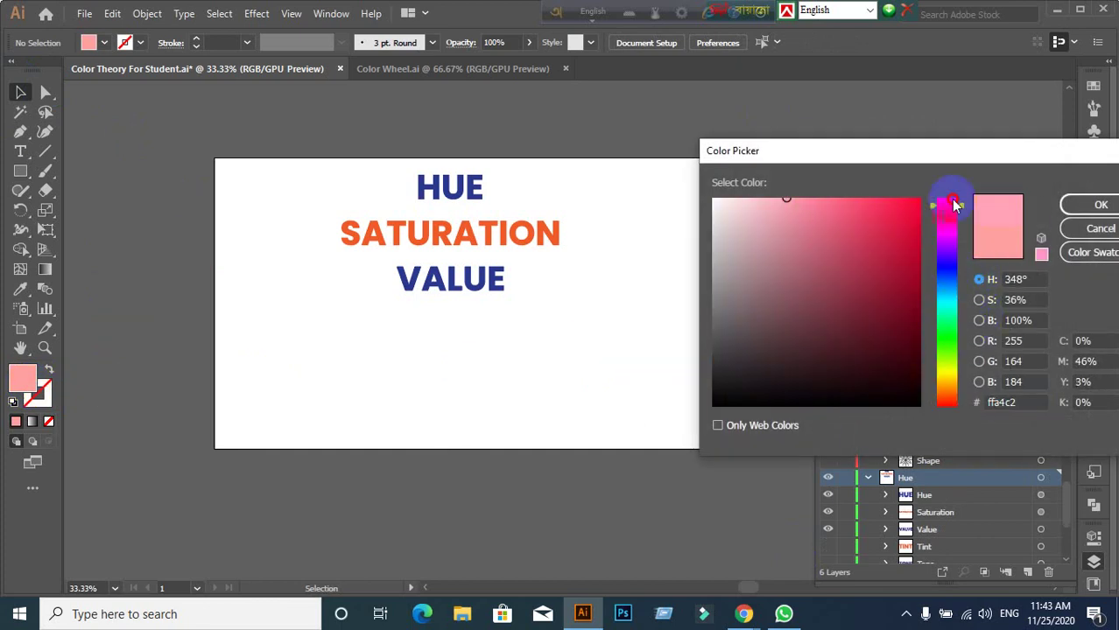
{"action": "left_click", "coordinate": [1096, 208]}
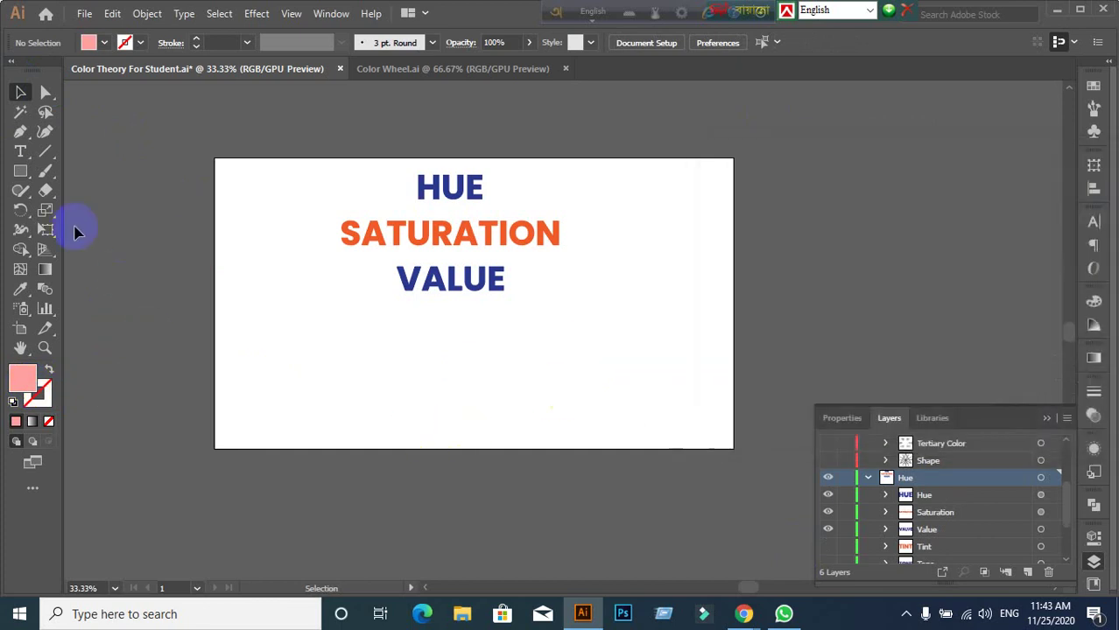
Step: Draw a new pink rectangle beside the artboard
{"action": "left_click", "coordinate": [20, 171]}
{"action": "left_click_drag", "start_coordinate": [789, 158], "coordinate": [945, 269]}
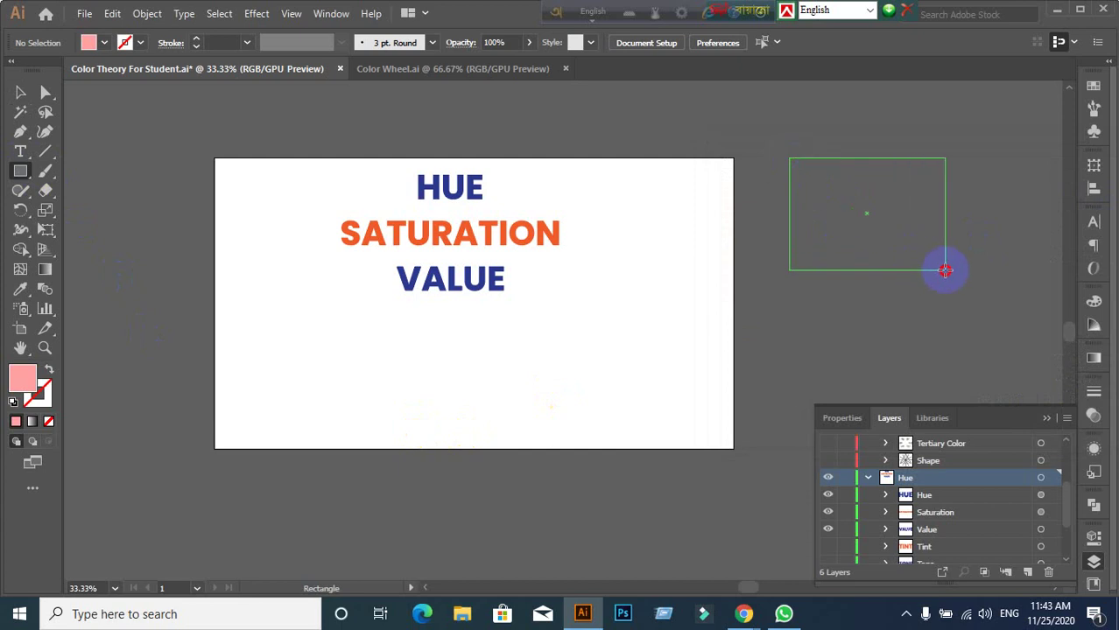
{"action": "double_click", "coordinate": [15, 383]}
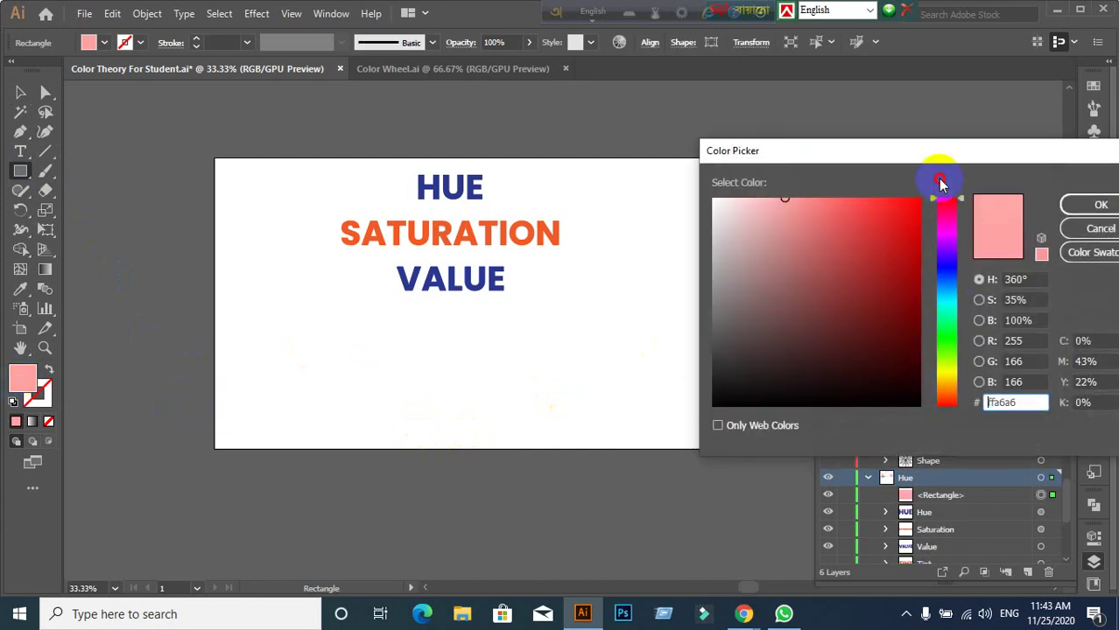
{"action": "left_click", "coordinate": [1084, 205]}
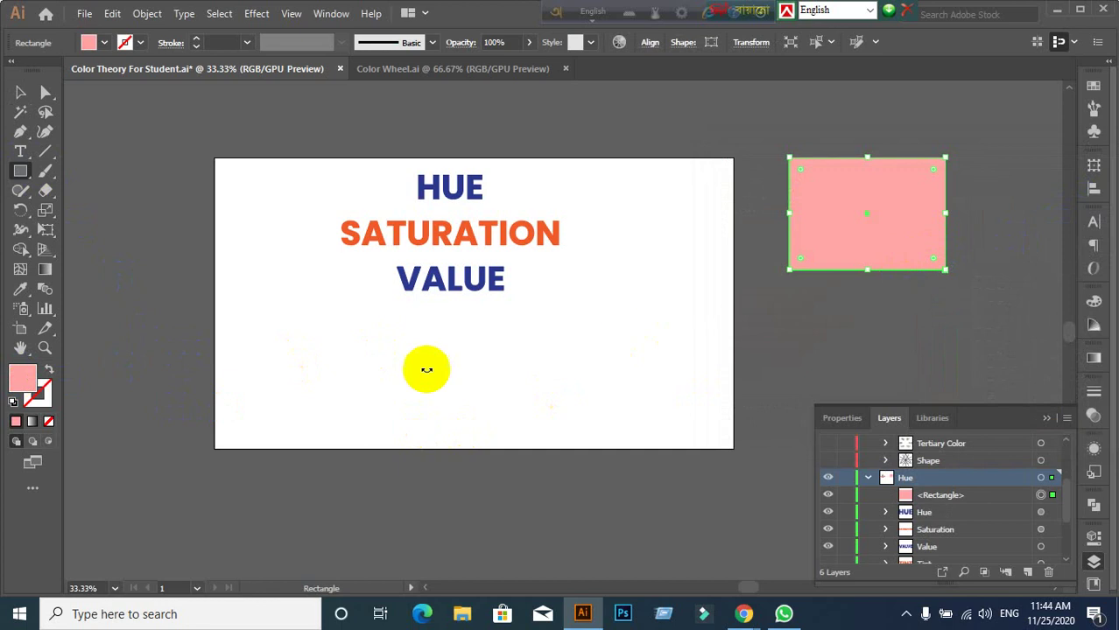
Step: Lighten the rectangle's fill to a pink at 33% saturation
{"action": "left_click", "coordinate": [20, 92]}
{"action": "double_click", "coordinate": [23, 379]}
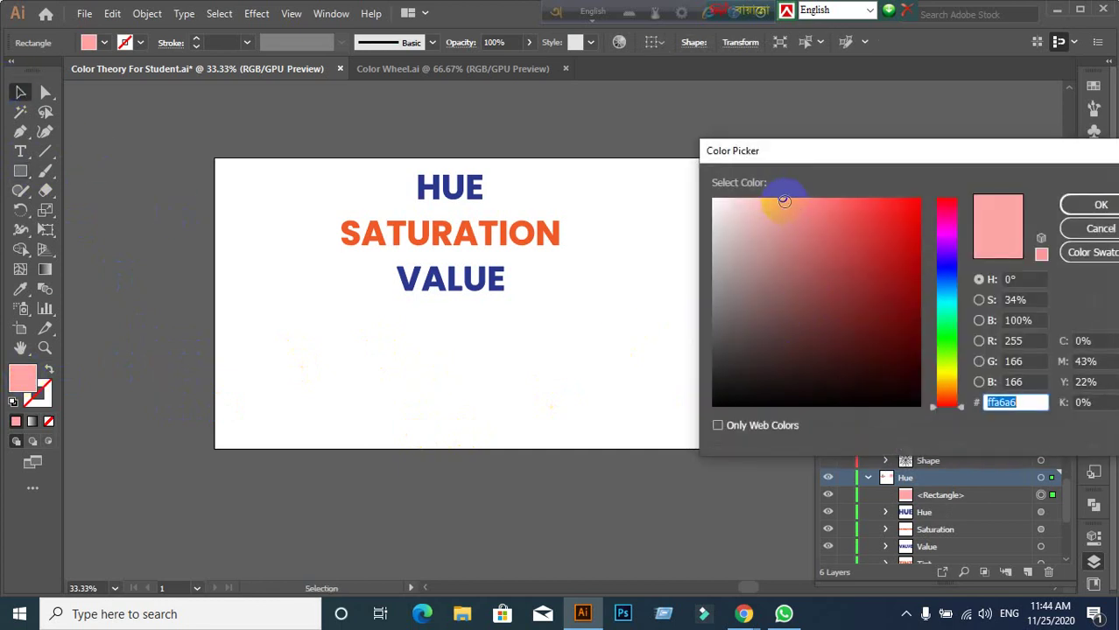
{"action": "left_click", "coordinate": [781, 198]}
{"action": "left_click", "coordinate": [1101, 203]}
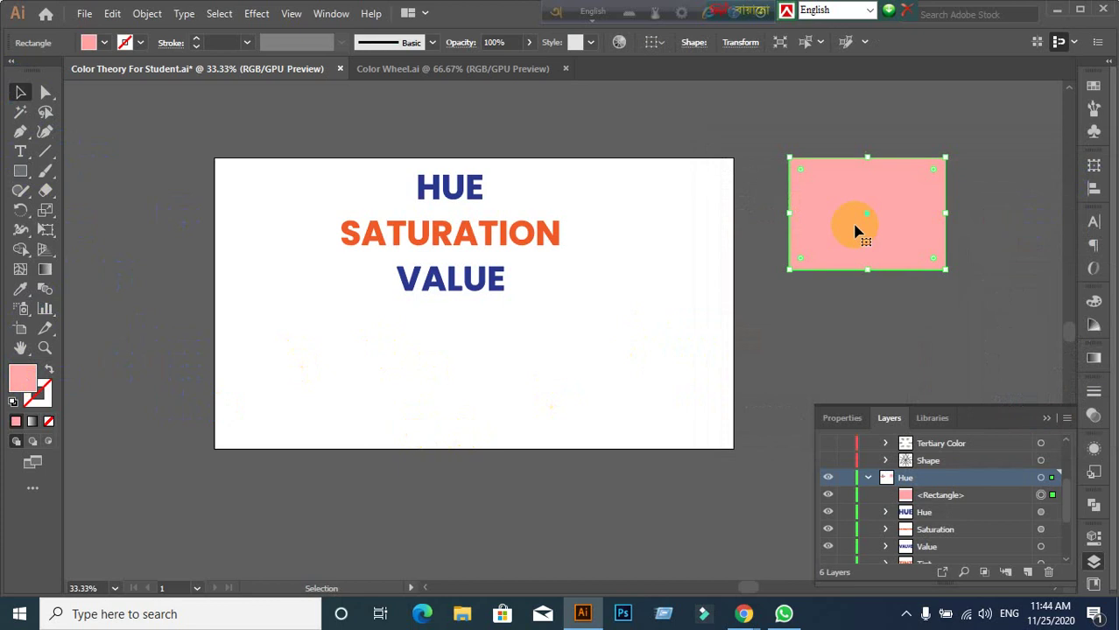
Step: Set the rectangle's fill back to pure red ff0000 and reopen its colour picker
{"action": "double_click", "coordinate": [12, 382]}
{"action": "left_click_drag", "start_coordinate": [852, 246], "coordinate": [919, 200]}
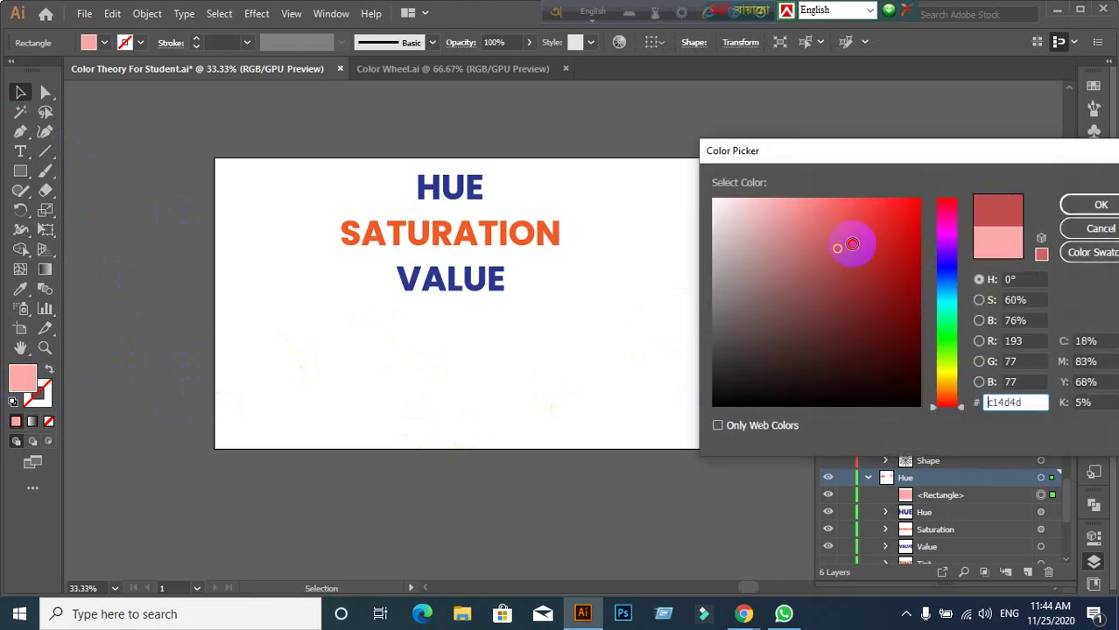
{"action": "left_click", "coordinate": [942, 193]}
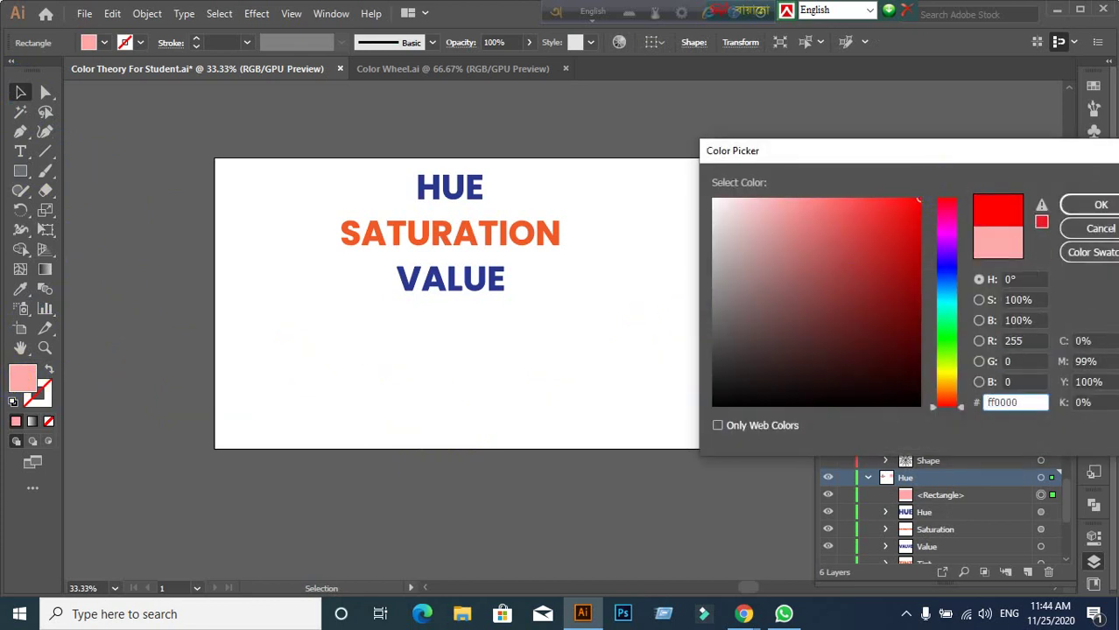
{"action": "left_click", "coordinate": [1105, 207]}
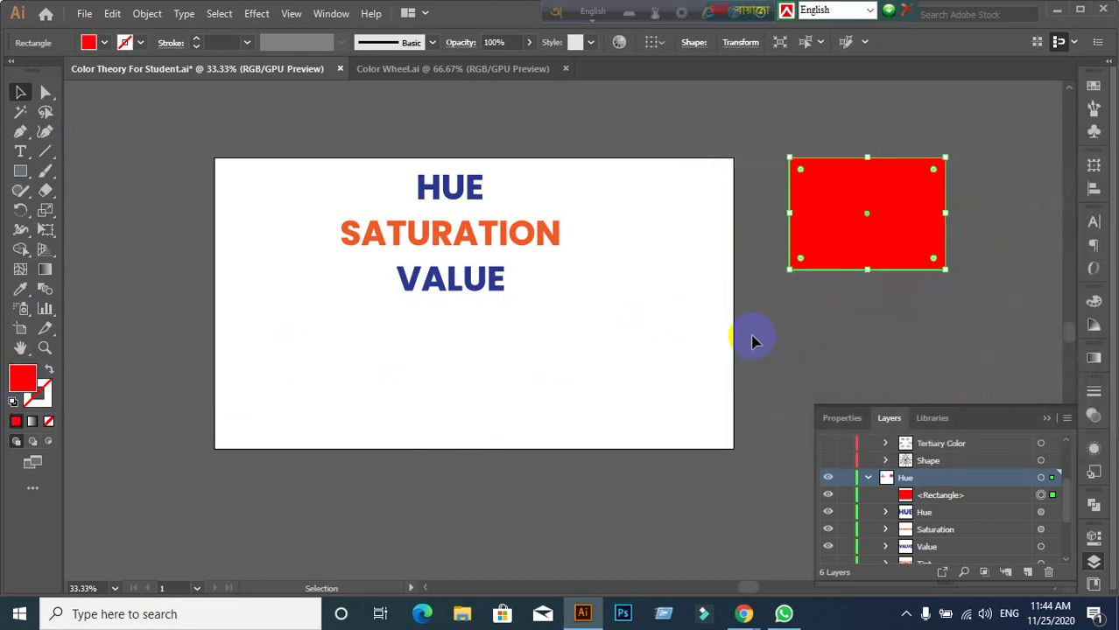
{"action": "double_click", "coordinate": [21, 378]}
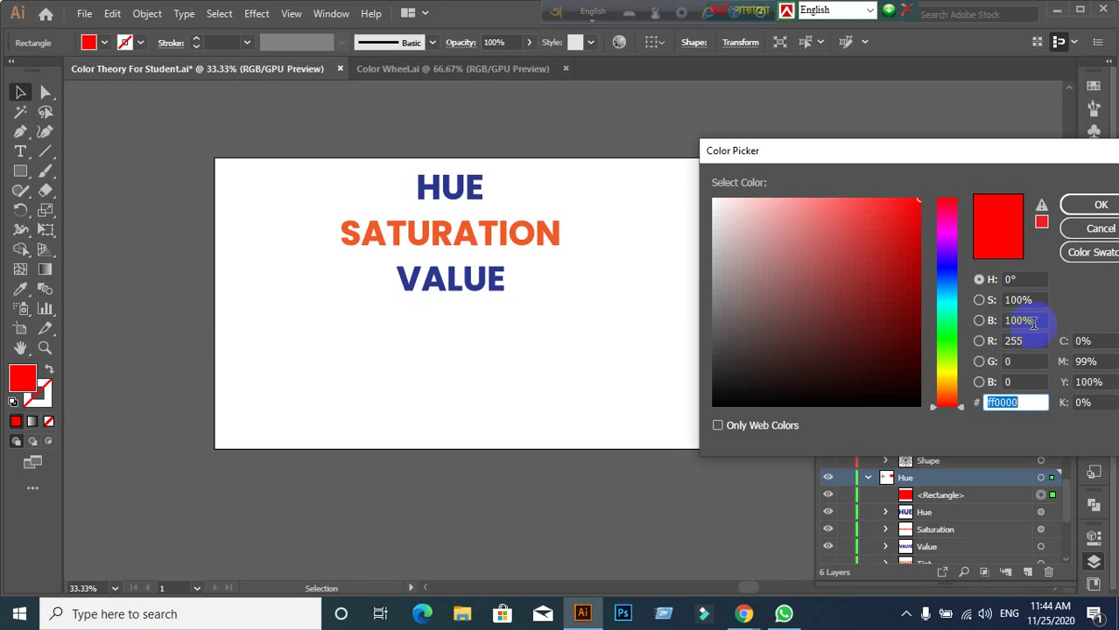
Step: Darken the red in the Color Picker by lowering brightness to about 34%
{"action": "left_click", "coordinate": [1033, 321]}
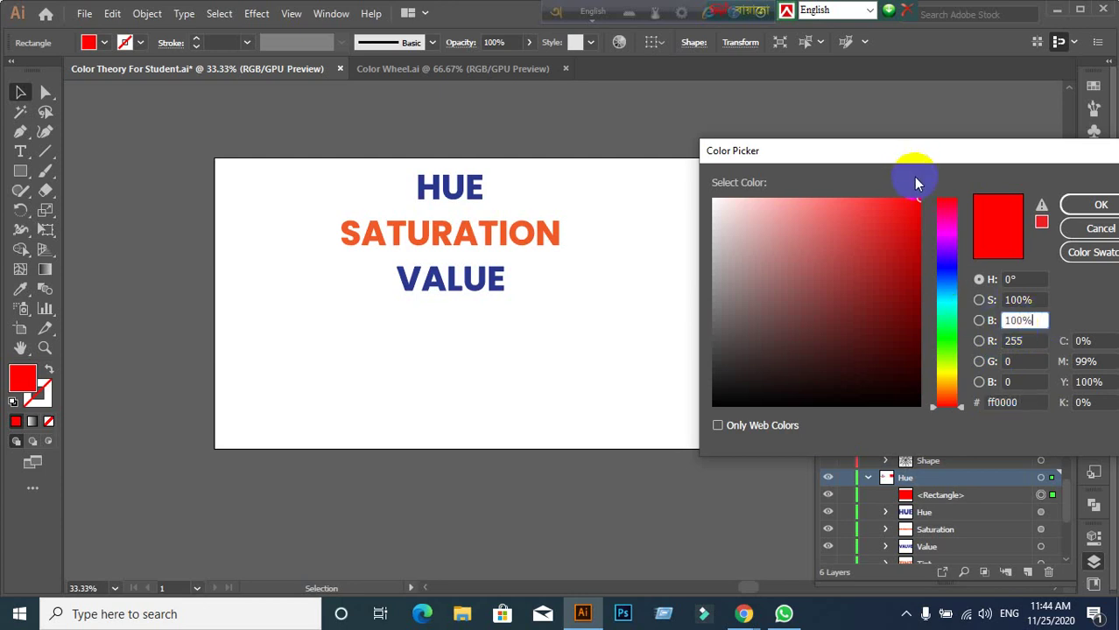
{"action": "double_click", "coordinate": [1032, 322]}
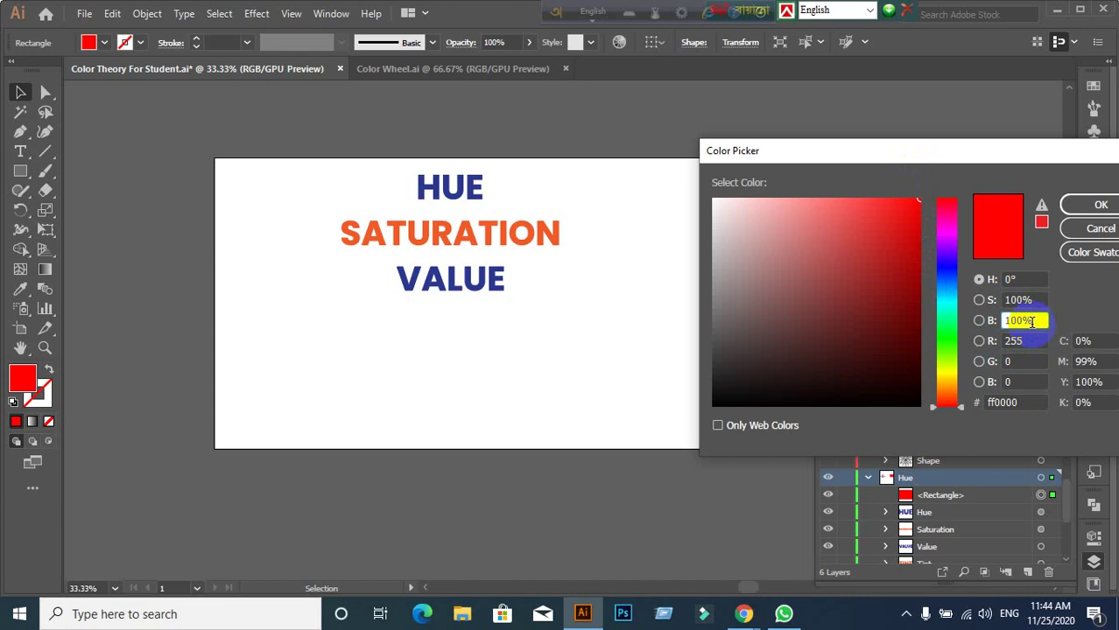
{"action": "double_click", "coordinate": [1032, 322]}
{"action": "key", "text": "Down"}
{"action": "key", "text": "Down"}
{"action": "key", "text": "Down"}
{"action": "key", "text": "Down"}
{"action": "key", "text": "Down"}
{"action": "key", "text": "Down"}
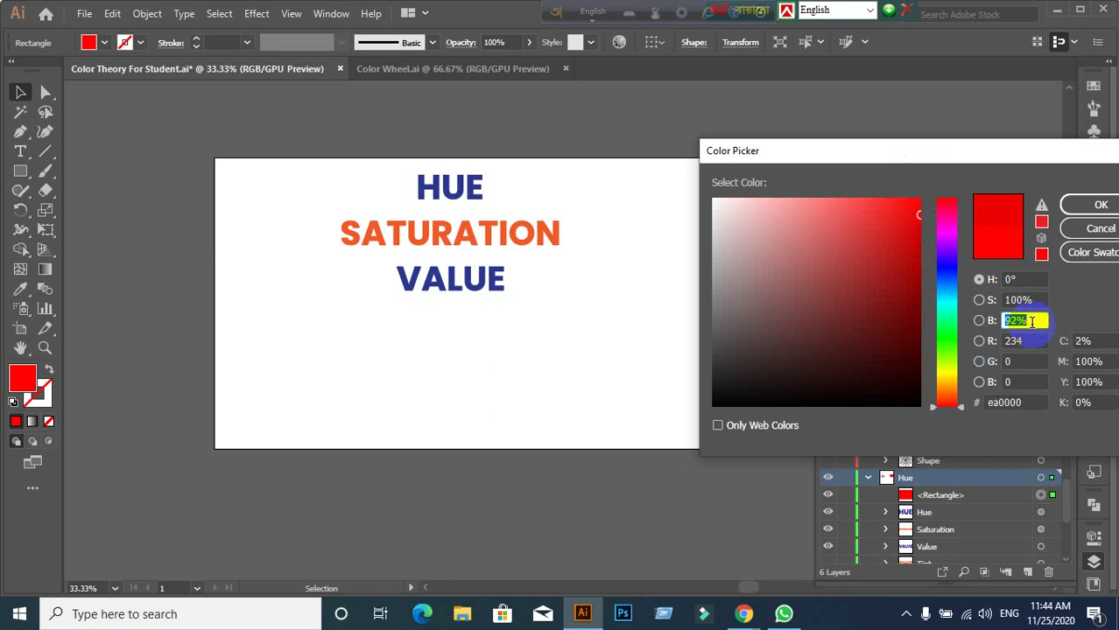
{"action": "key", "text": "Down"}
{"action": "key", "text": "Down"}
{"action": "key", "text": "Down"}
{"action": "key", "text": "Down"}
{"action": "key", "text": "Down"}
{"action": "key", "text": "Down"}
{"action": "key", "text": "Down"}
{"action": "key", "text": "Down"}
{"action": "key", "text": "Down"}
{"action": "key", "text": "Down"}
{"action": "key", "text": "Down"}
{"action": "key", "text": "Down"}
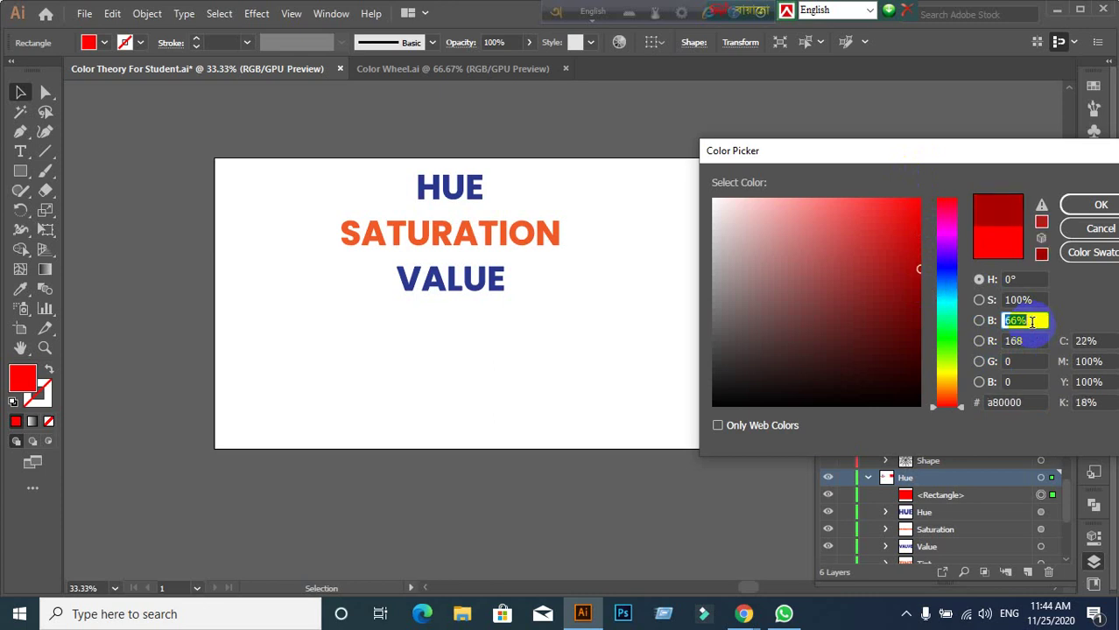
{"action": "key", "text": "Down"}
{"action": "key", "text": "Down"}
{"action": "key", "text": "Down"}
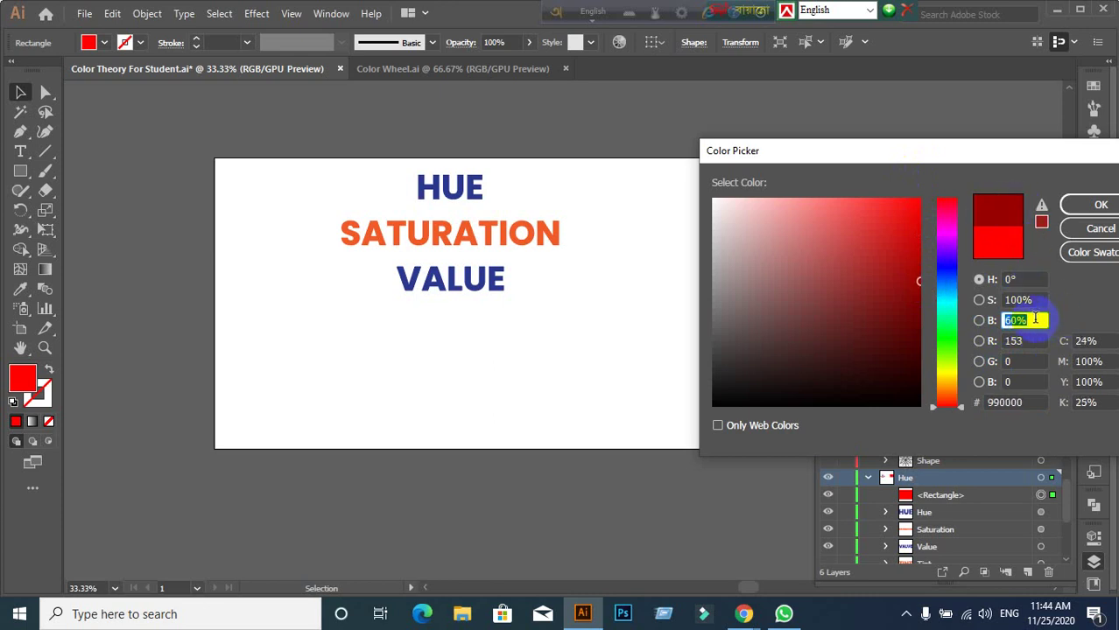
{"action": "key", "text": "Down"}
{"action": "key", "text": "Down"}
{"action": "key", "text": "Down"}
{"action": "key", "text": "Down"}
{"action": "key", "text": "Down"}
{"action": "key", "text": "Down"}
{"action": "key", "text": "Down"}
{"action": "key", "text": "Down"}
{"action": "key", "text": "Down"}
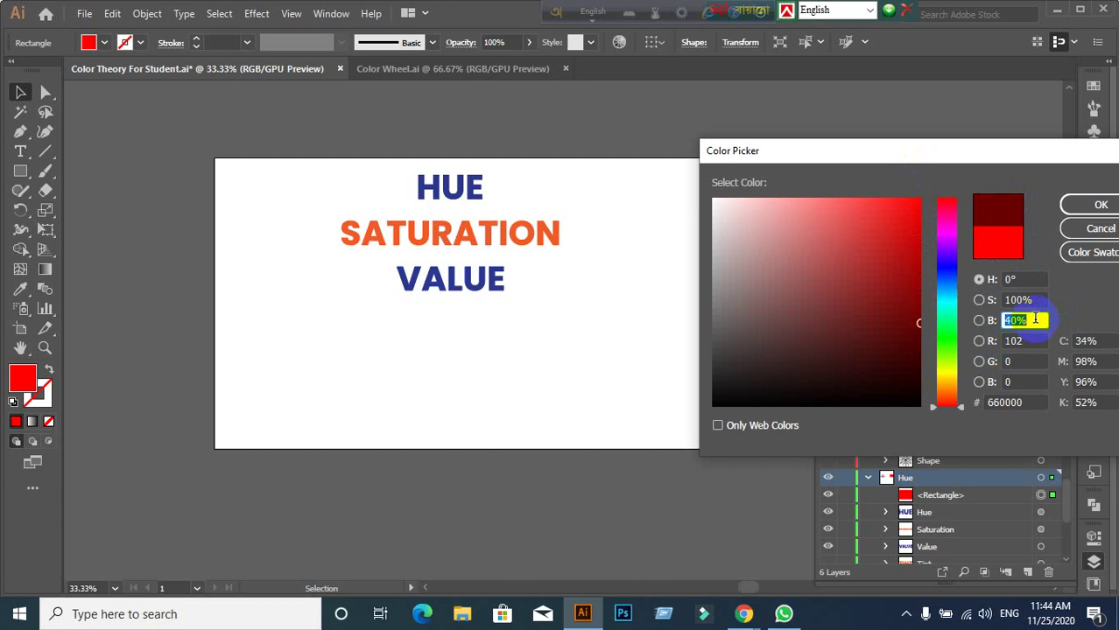
{"action": "key", "text": "Down"}
{"action": "key", "text": "Down"}
{"action": "key", "text": "Down"}
{"action": "key", "text": "Down"}
{"action": "key", "text": "Down"}
{"action": "key", "text": "Down"}
{"action": "key", "text": "Down"}
{"action": "key", "text": "Down"}
{"action": "key", "text": "Down"}
{"action": "key", "text": "Down"}
{"action": "key", "text": "Down"}
{"action": "key", "text": "Down"}
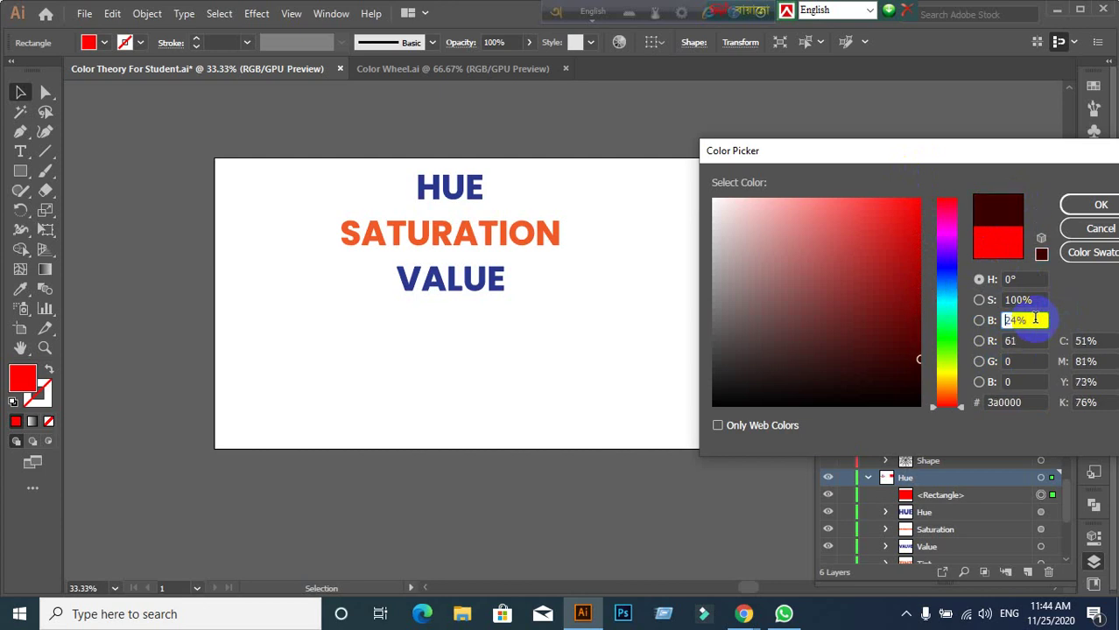
{"action": "key", "text": "Down"}
{"action": "key", "text": "Down"}
{"action": "mouse_move", "coordinate": [914, 354]}
{"action": "left_mouse_down"}
{"action": "mouse_move", "coordinate": [916, 278]}
{"action": "mouse_move", "coordinate": [938, 224]}
{"action": "mouse_move", "coordinate": [917, 276]}
{"action": "mouse_move", "coordinate": [916, 217]}
{"action": "mouse_move", "coordinate": [917, 327]}
{"action": "mouse_move", "coordinate": [933, 371]}
{"action": "mouse_move", "coordinate": [931, 180]}
{"action": "mouse_move", "coordinate": [922, 270]}
{"action": "mouse_move", "coordinate": [935, 325]}
{"action": "mouse_move", "coordinate": [919, 253]}
{"action": "mouse_move", "coordinate": [924, 335]}
{"action": "left_mouse_up"}
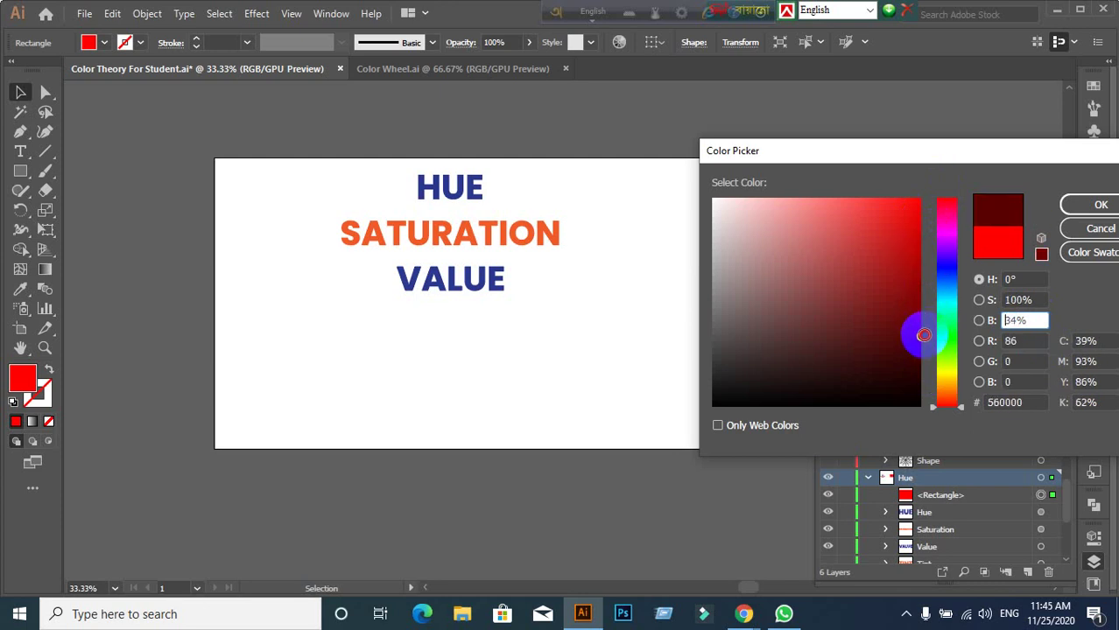
Step: Settle on deep red 750000 at 45% brightness and apply it to the rectangle
{"action": "double_click", "coordinate": [1020, 322]}
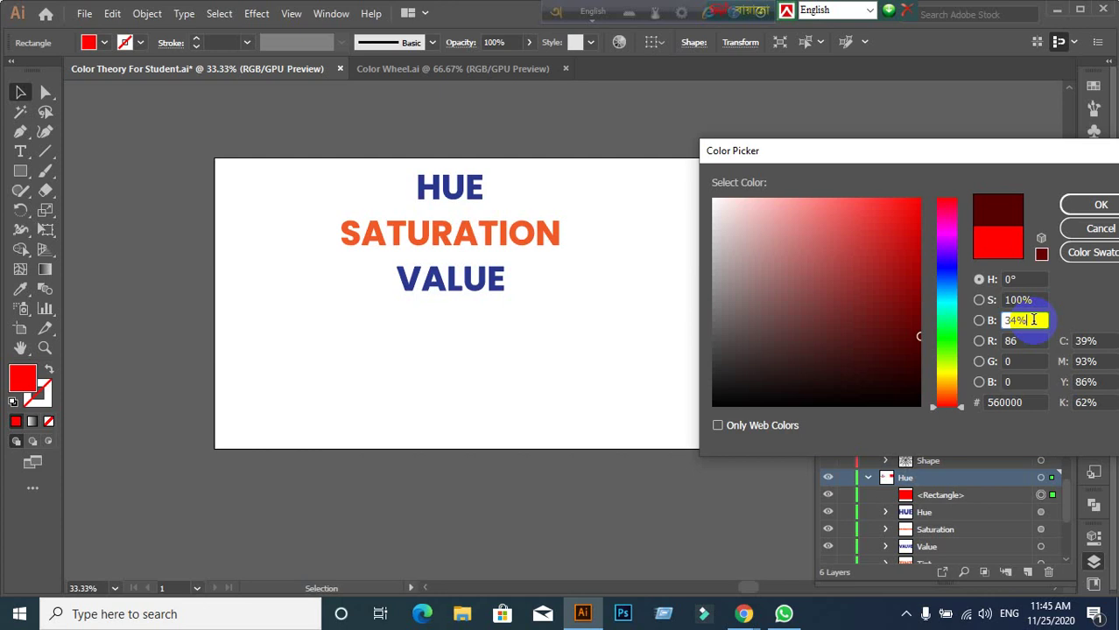
{"action": "key", "text": "Up"}
{"action": "key", "text": "Up"}
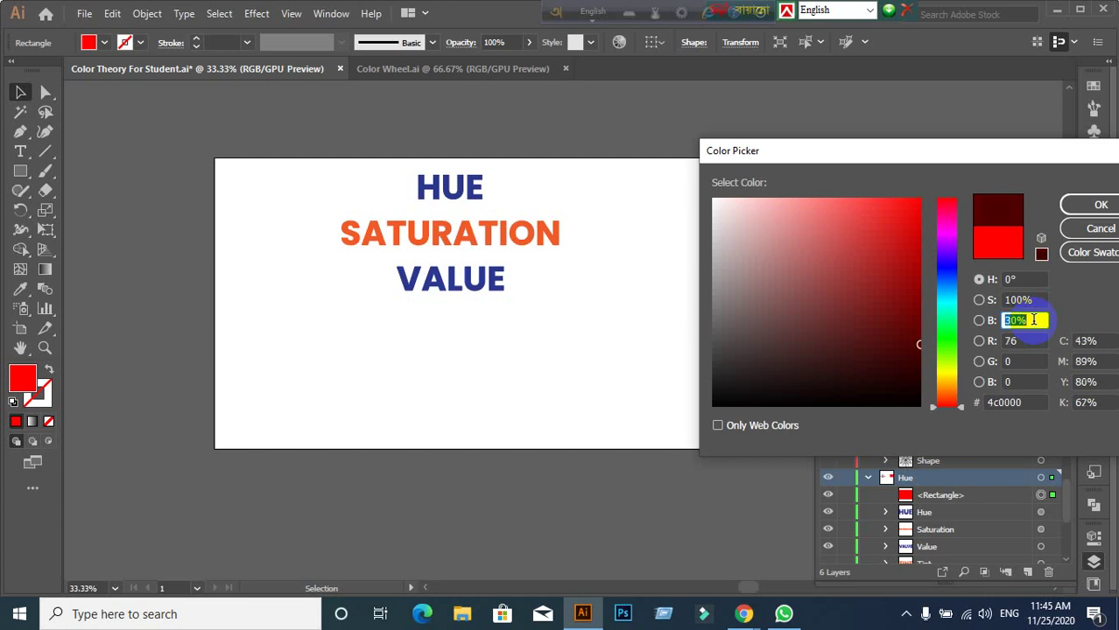
{"action": "key", "text": "Up"}
{"action": "key", "text": "Up"}
{"action": "key", "text": "Up"}
{"action": "key", "text": "Up"}
{"action": "key", "text": "Up"}
{"action": "key", "text": "Up"}
{"action": "key", "text": "Up"}
{"action": "key", "text": "Up"}
{"action": "key", "text": "Up"}
{"action": "key", "text": "Up"}
{"action": "key", "text": "Up"}
{"action": "key", "text": "Up"}
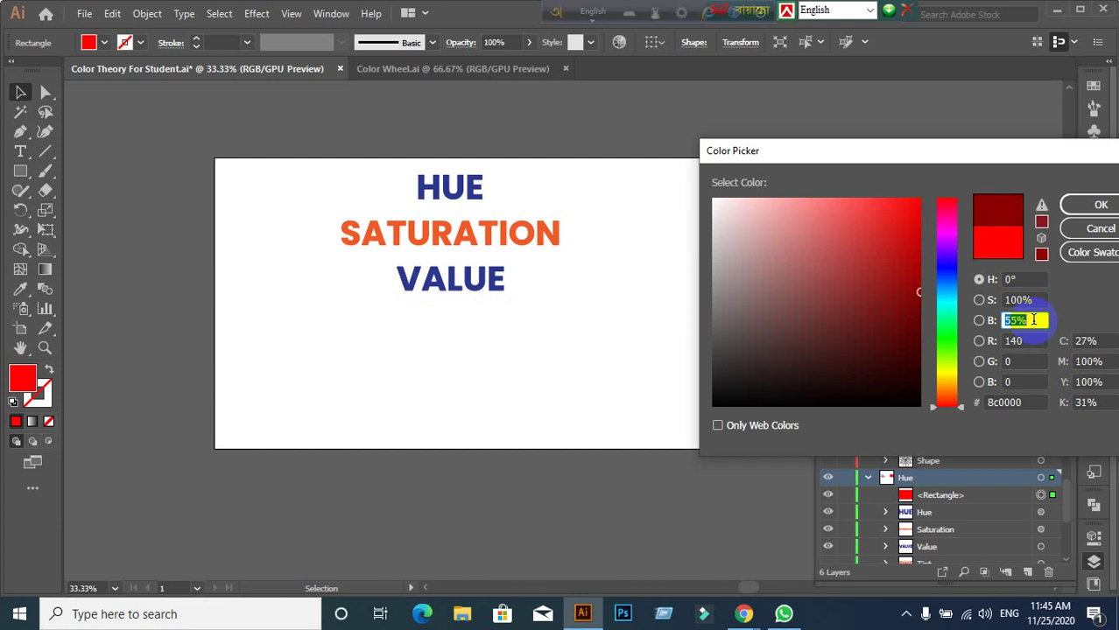
{"action": "key", "text": "Up"}
{"action": "key", "text": "Up"}
{"action": "key", "text": "Up"}
{"action": "key", "text": "Up"}
{"action": "key", "text": "Up"}
{"action": "key", "text": "Up"}
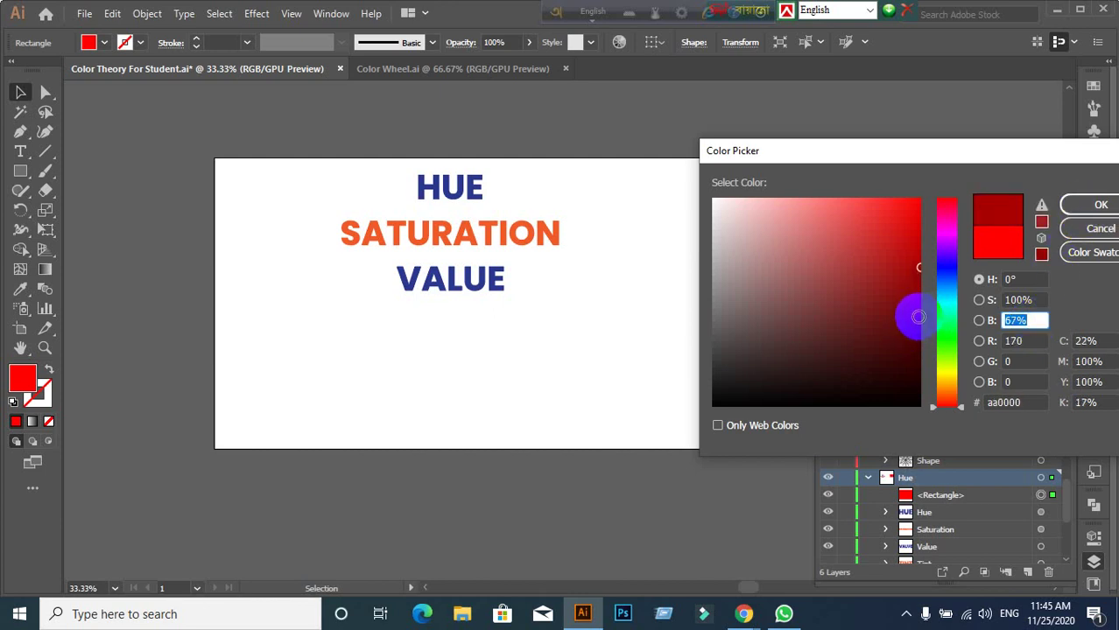
{"action": "left_click_drag", "start_coordinate": [917, 318], "coordinate": [918, 311]}
{"action": "left_click", "coordinate": [1097, 207]}
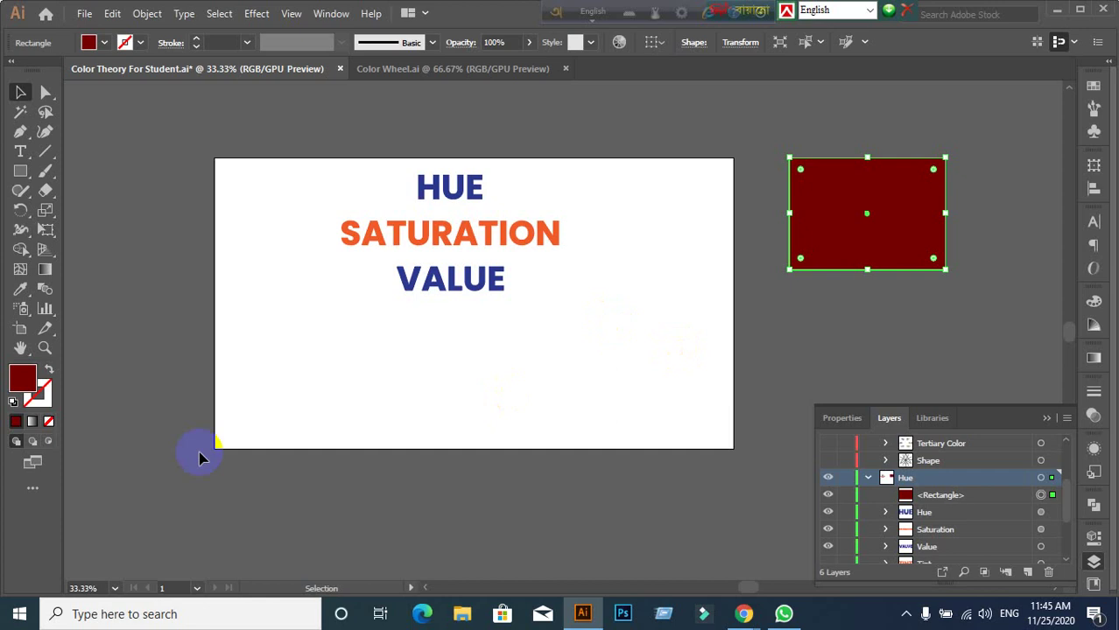
{"action": "double_click", "coordinate": [22, 376]}
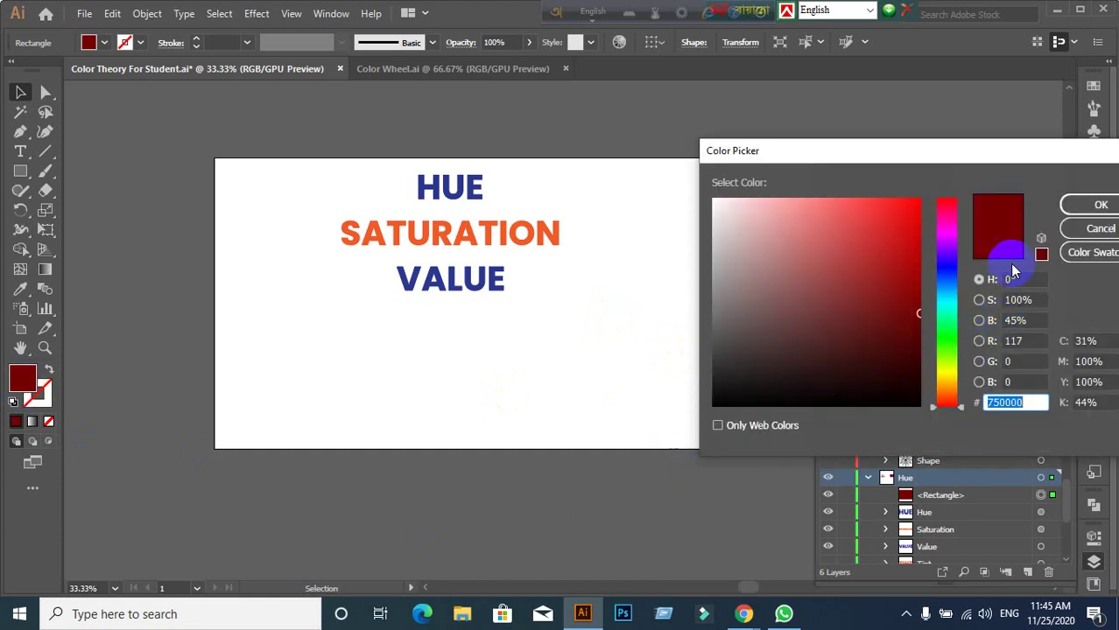
{"action": "left_click", "coordinate": [1101, 205]}
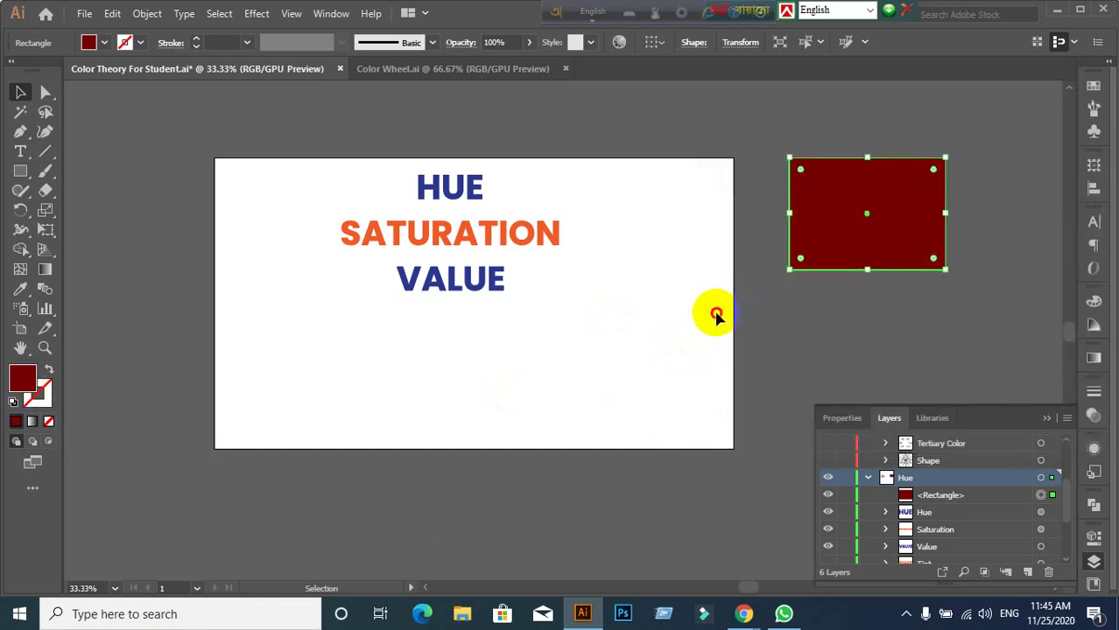
{"action": "left_click", "coordinate": [716, 315]}
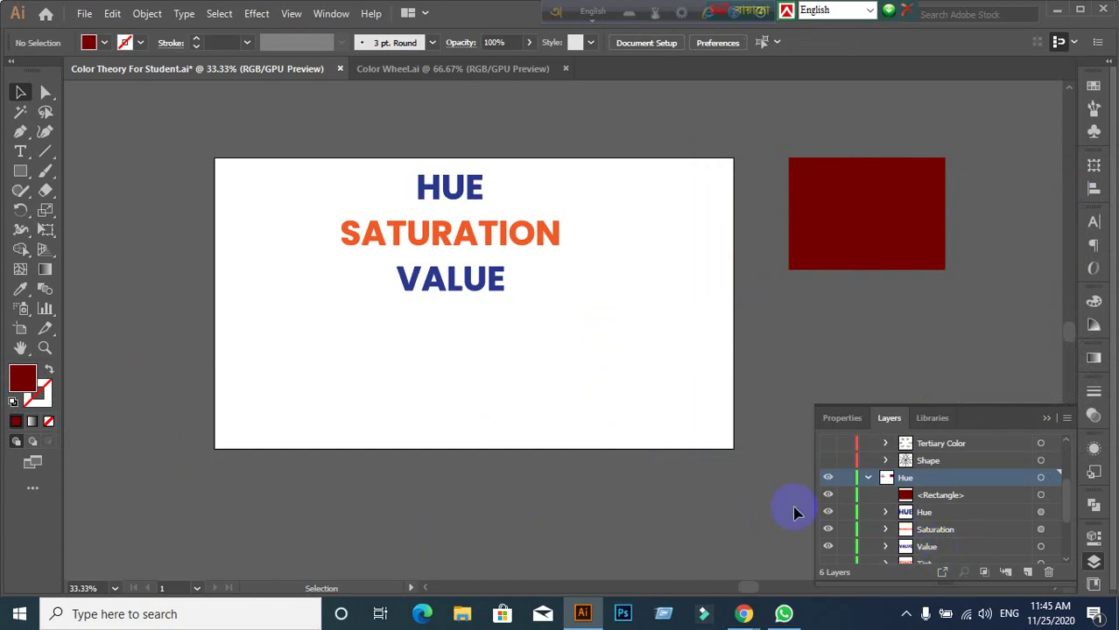
Step: In the Layers panel, toggle the Hue layer open and turn on the Tint sublayer's visibility
{"action": "scroll", "coordinate": [967, 506], "scroll_direction": "down", "scroll_amount": 3}
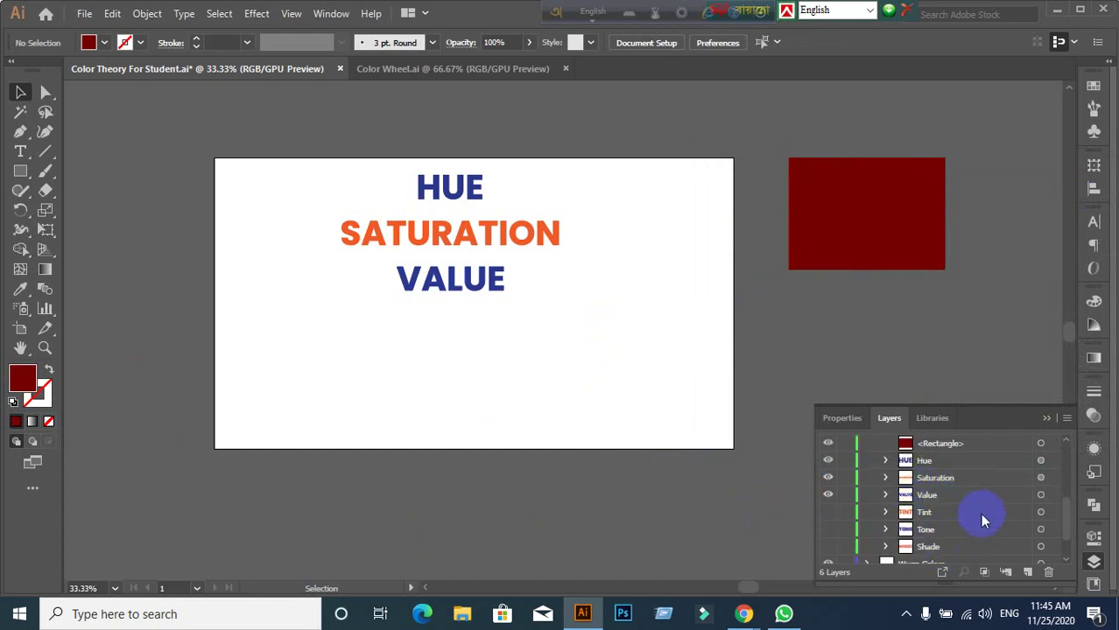
{"action": "scroll", "coordinate": [958, 507], "scroll_direction": "up", "scroll_amount": 3}
{"action": "scroll", "coordinate": [924, 501], "scroll_direction": "down", "scroll_amount": 3}
{"action": "scroll", "coordinate": [910, 500], "scroll_direction": "up", "scroll_amount": 2}
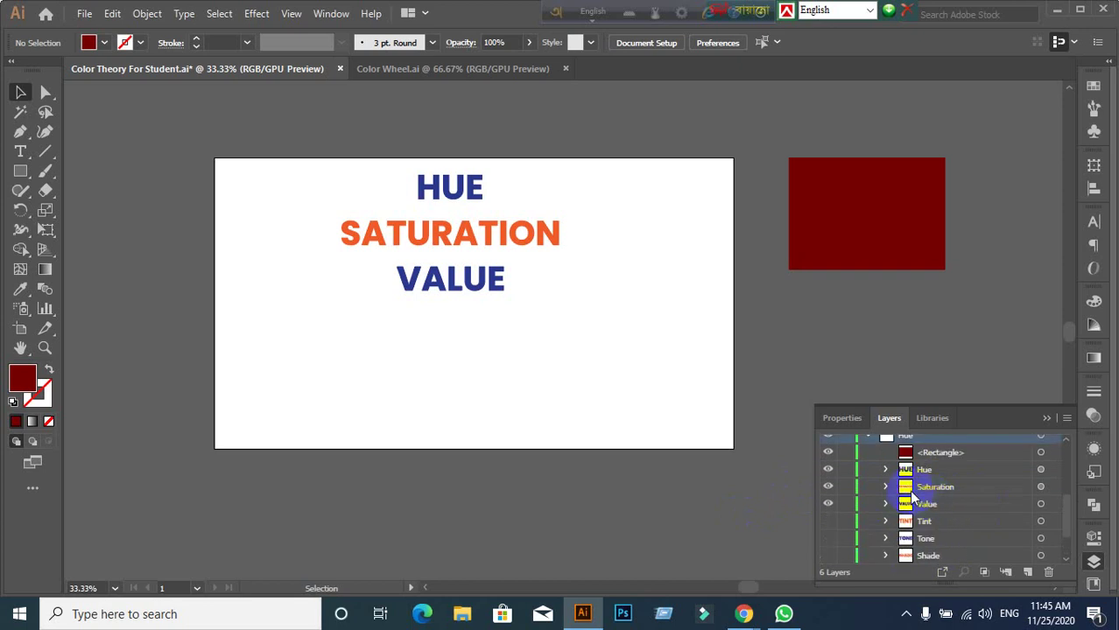
{"action": "scroll", "coordinate": [891, 500], "scroll_direction": "up", "scroll_amount": 2}
{"action": "left_click", "coordinate": [868, 488]}
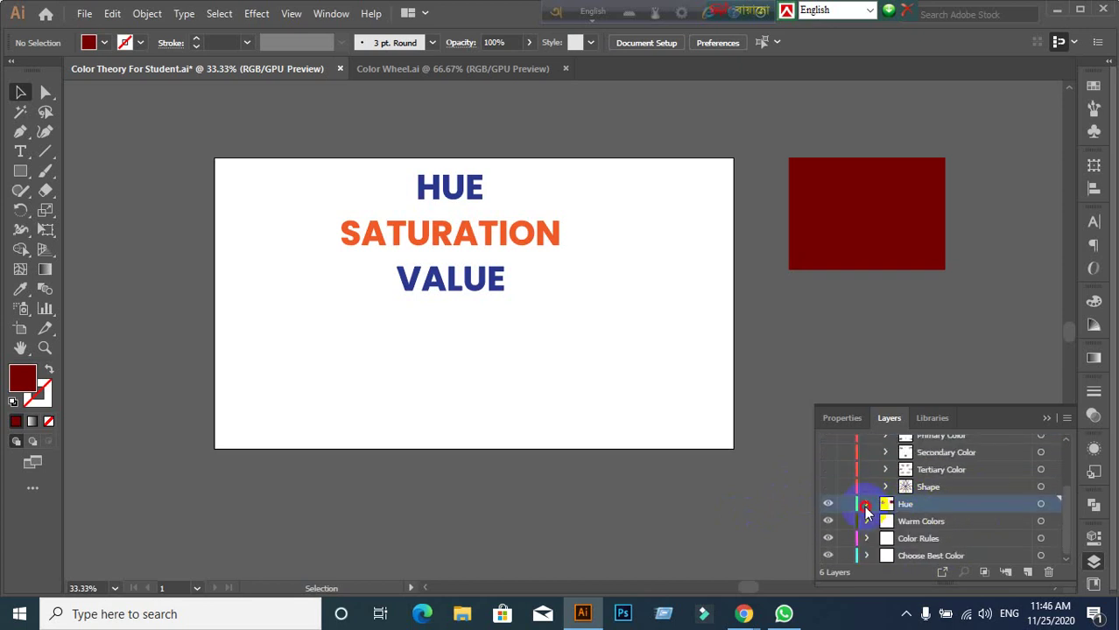
{"action": "left_click", "coordinate": [866, 504]}
{"action": "scroll", "coordinate": [987, 517], "scroll_direction": "down", "scroll_amount": 3}
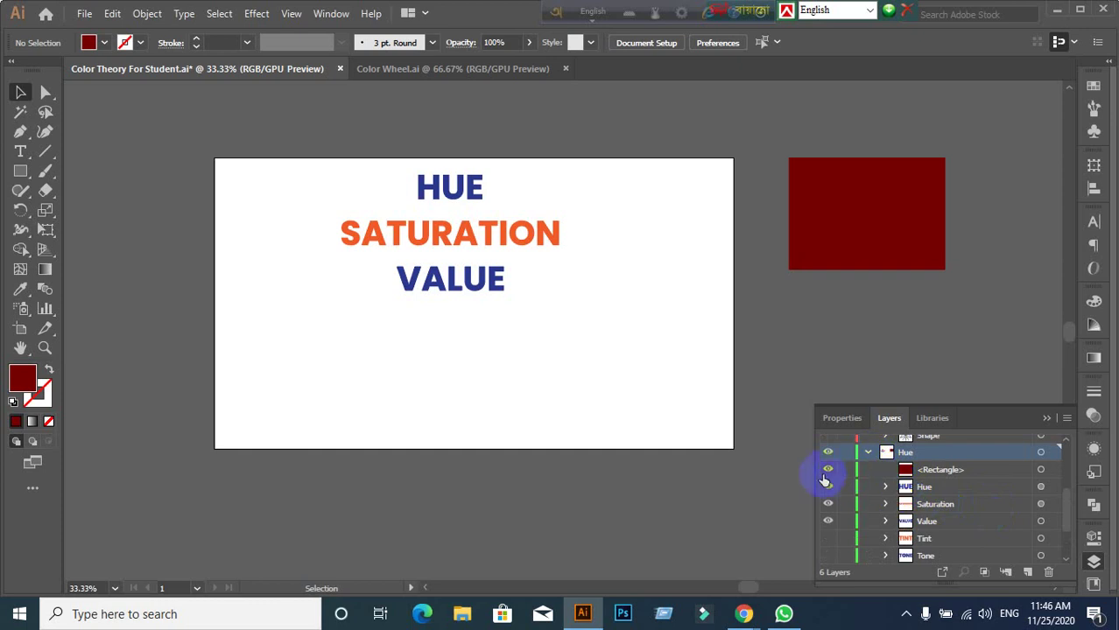
{"action": "scroll", "coordinate": [834, 493], "scroll_direction": "down", "scroll_amount": 3}
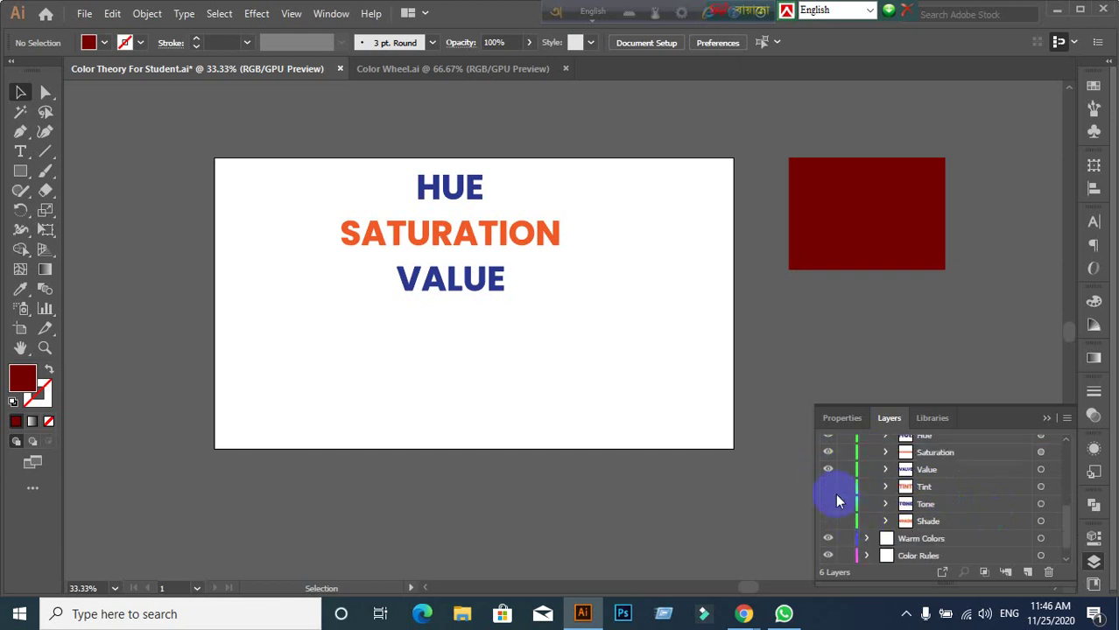
{"action": "left_click", "coordinate": [827, 487]}
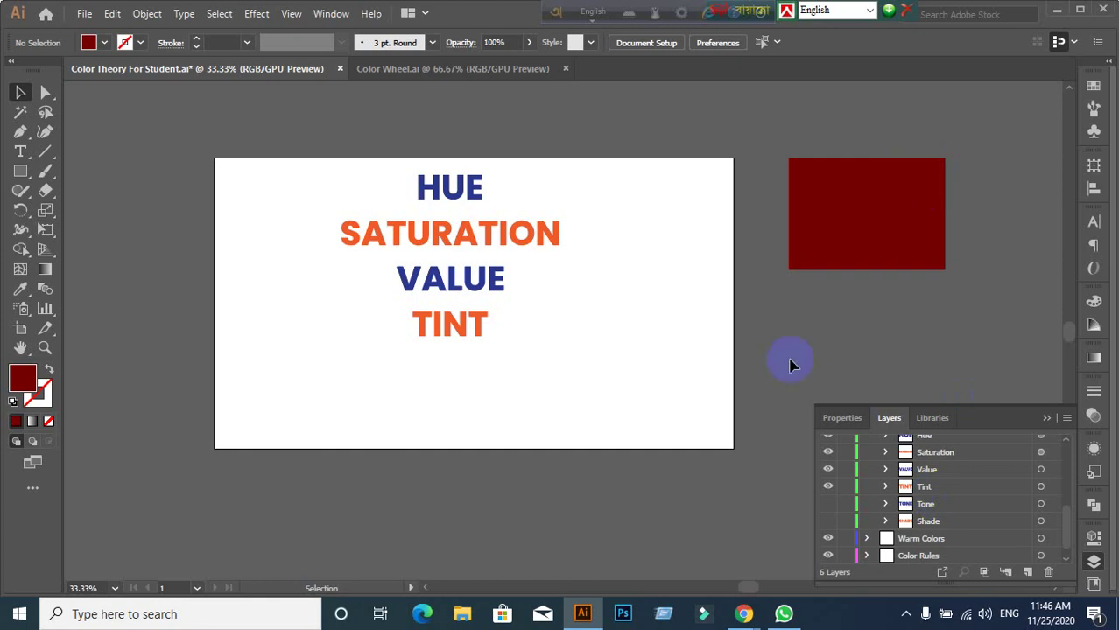
{"action": "scroll", "coordinate": [641, 391], "scroll_direction": "down", "scroll_amount": 3}
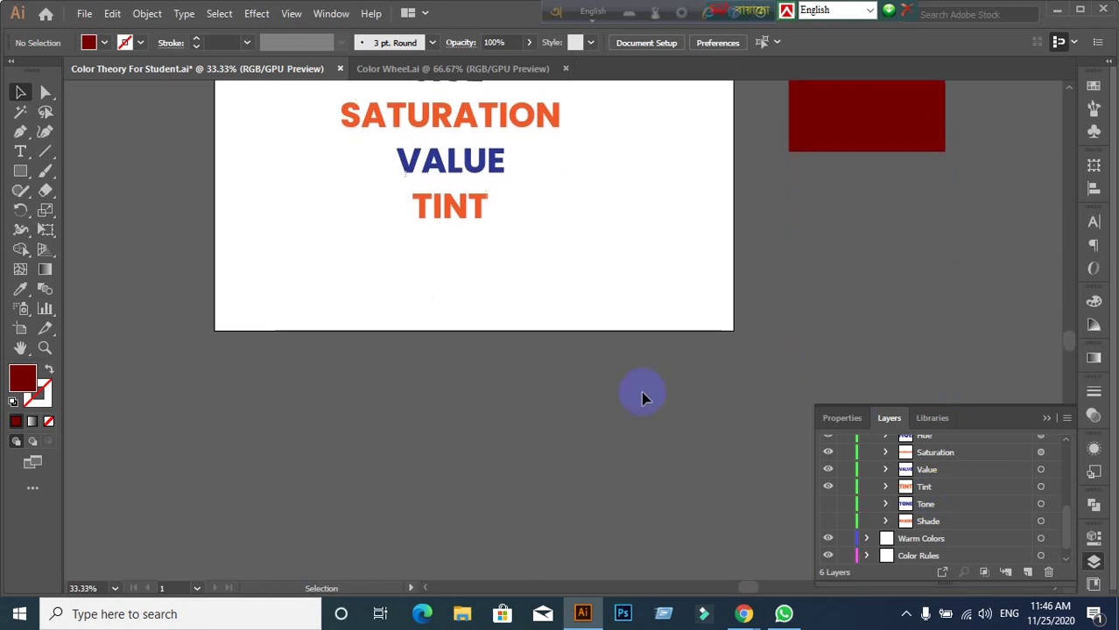
{"action": "scroll", "coordinate": [641, 392], "scroll_direction": "down", "scroll_amount": 3}
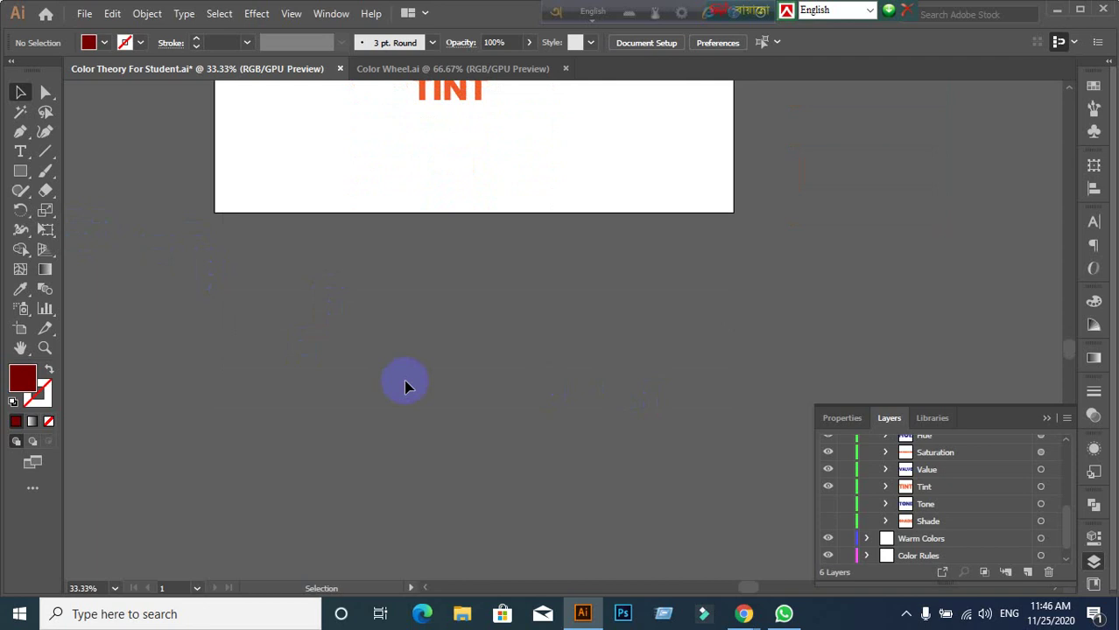
Step: Draw a new rectangle below the artboard and fill it pure red ff0000
{"action": "left_click", "coordinate": [20, 171]}
{"action": "mouse_move", "coordinate": [297, 300]}
{"action": "left_mouse_down"}
{"action": "mouse_move", "coordinate": [365, 333]}
{"action": "mouse_move", "coordinate": [457, 426]}
{"action": "left_mouse_up"}
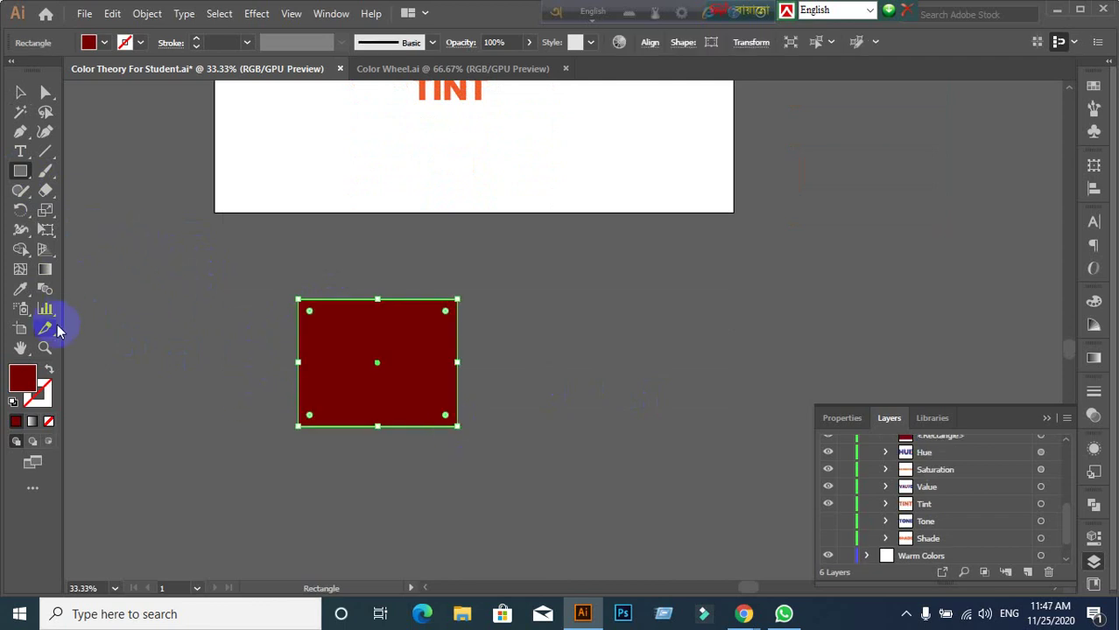
{"action": "double_click", "coordinate": [24, 375]}
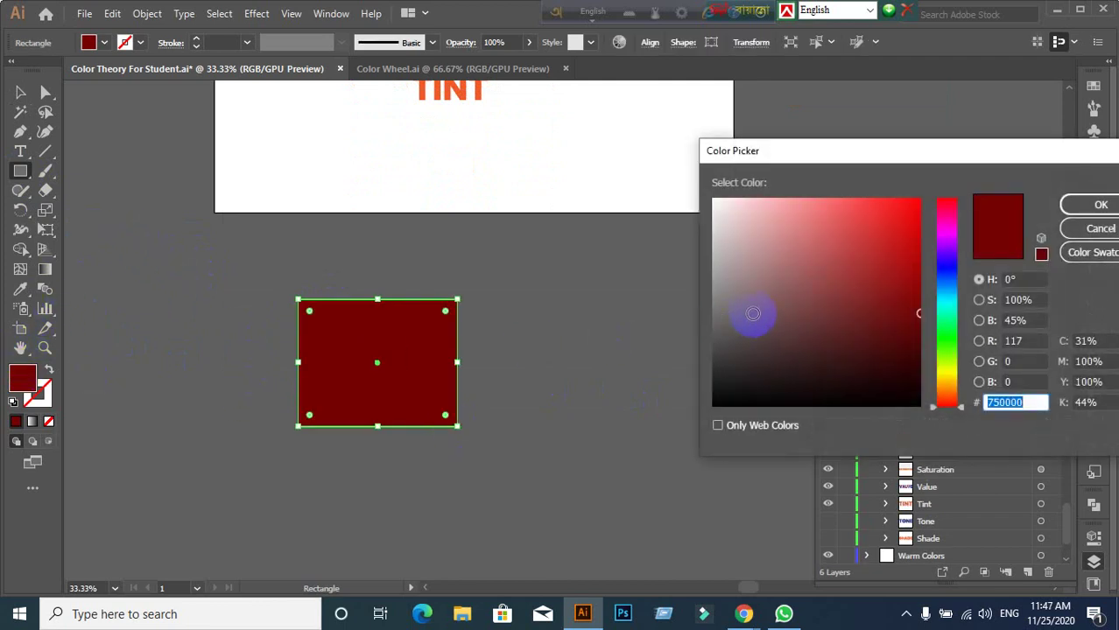
{"action": "left_click_drag", "start_coordinate": [749, 316], "coordinate": [931, 182]}
{"action": "left_click", "coordinate": [1090, 205]}
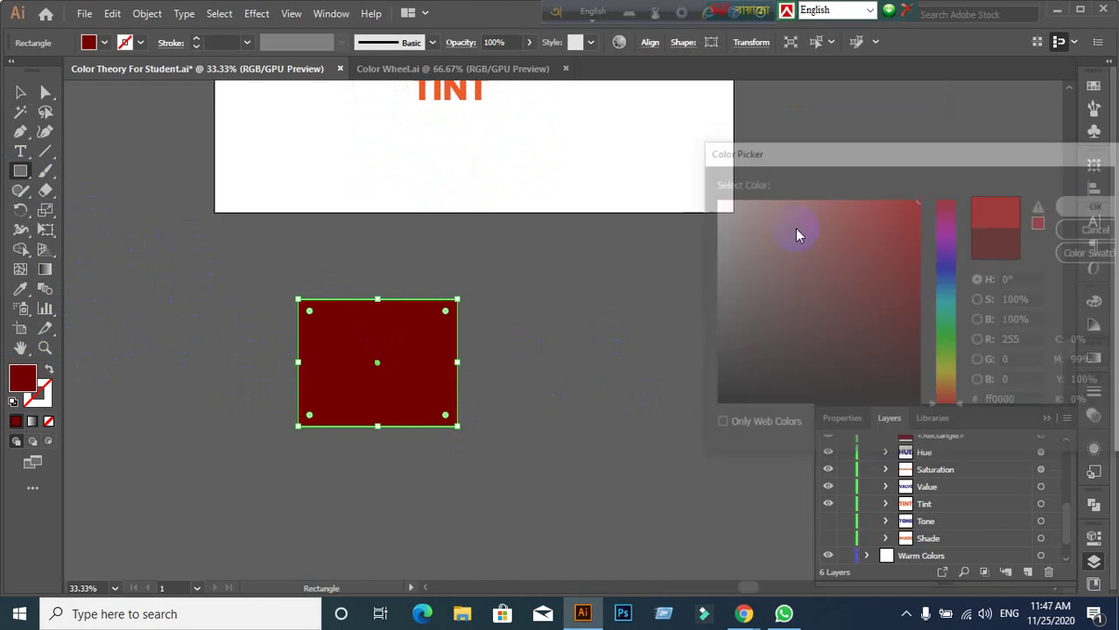
Step: Move the red rectangle up and further to the left
{"action": "left_click", "coordinate": [21, 92]}
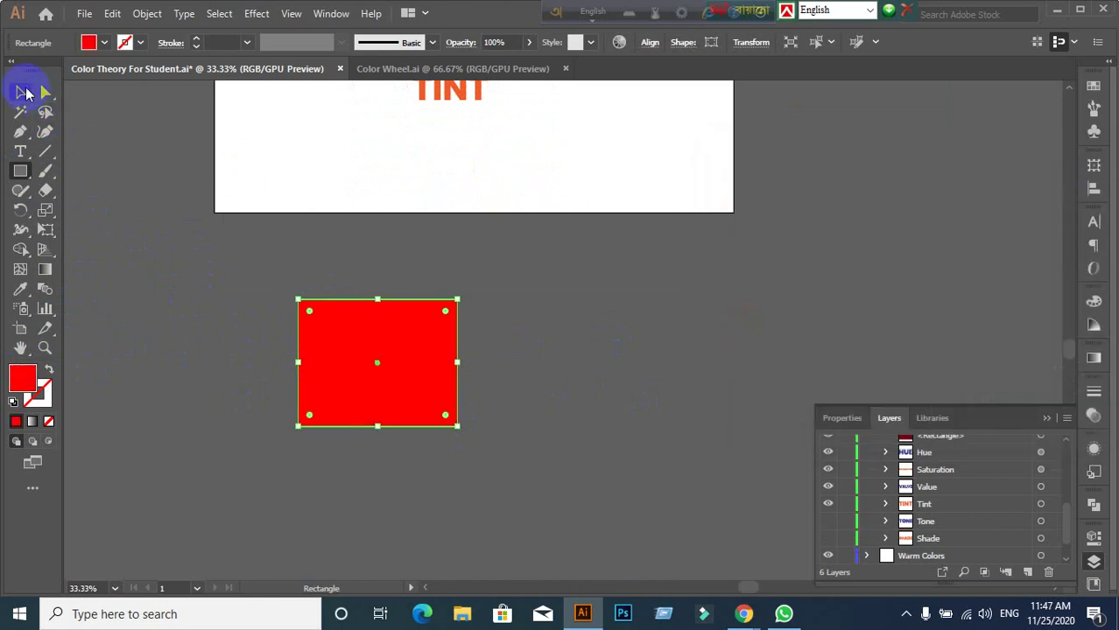
{"action": "left_click", "coordinate": [167, 331]}
{"action": "left_click_drag", "start_coordinate": [374, 404], "coordinate": [315, 386]}
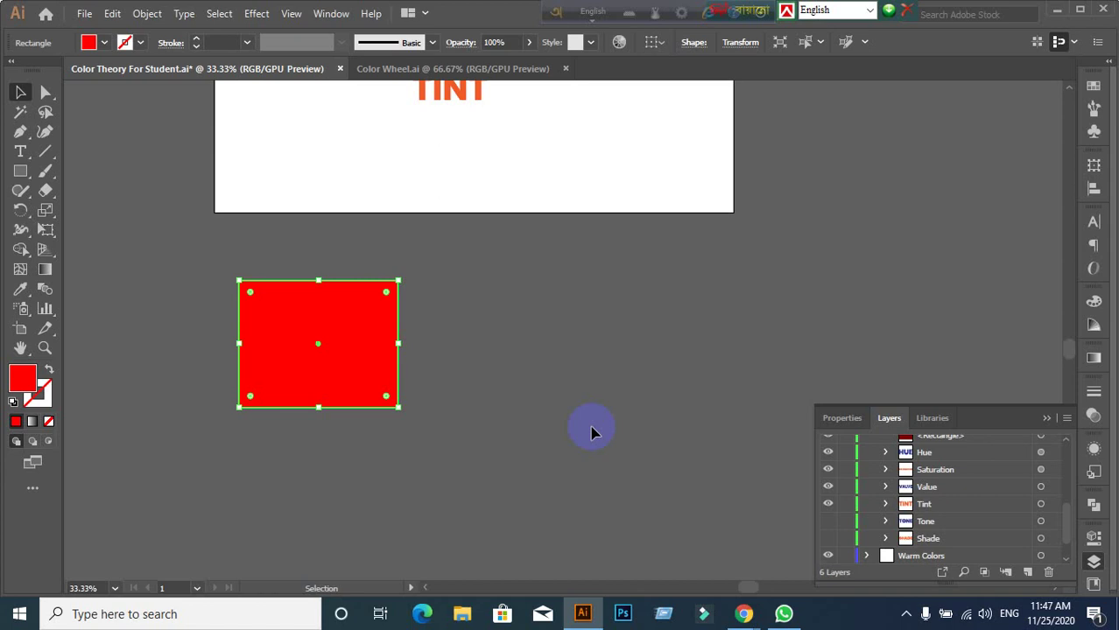
{"action": "left_click", "coordinate": [459, 445]}
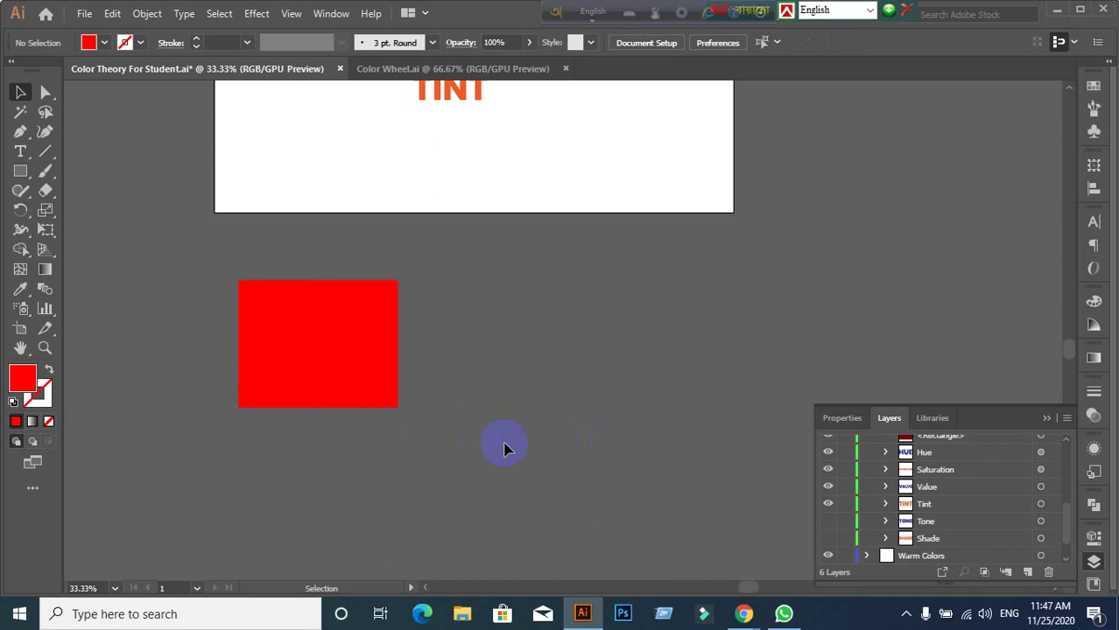
{"action": "left_click_drag", "start_coordinate": [317, 380], "coordinate": [252, 372]}
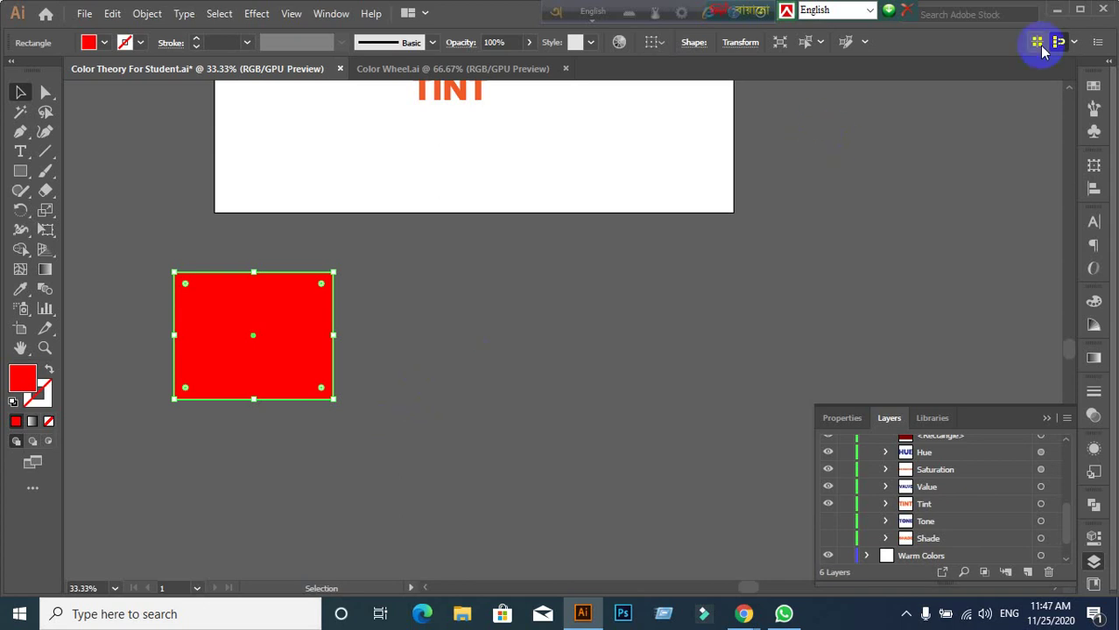
Step: Check the Meet presentation, then return to Illustrator and open the red rectangle's fill colour picker
{"action": "left_click", "coordinate": [1054, 12]}
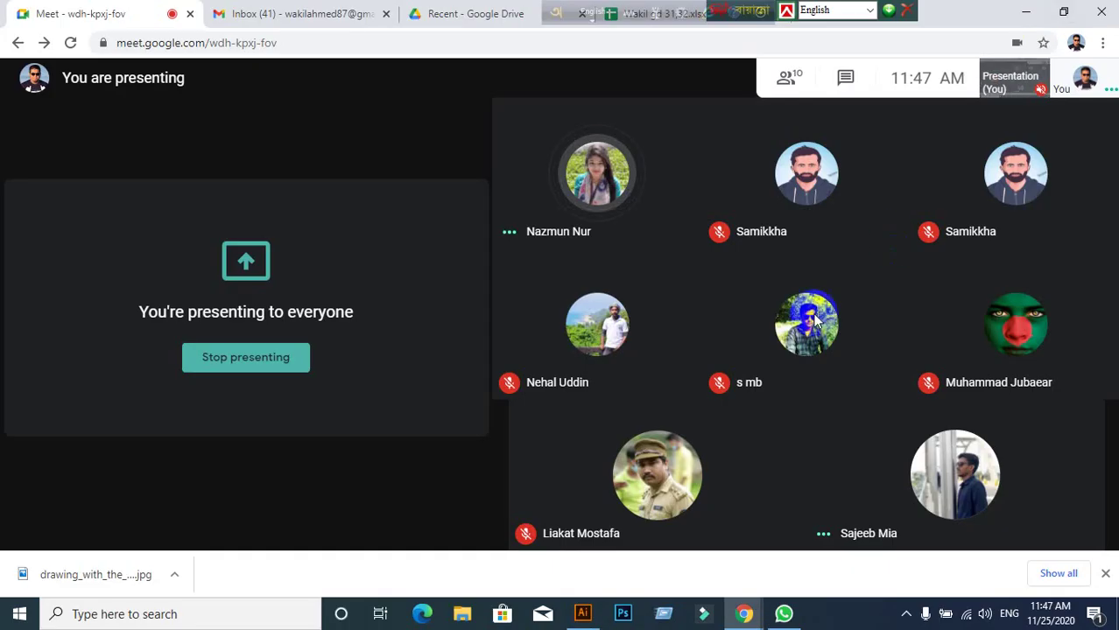
{"action": "left_click", "coordinate": [582, 614]}
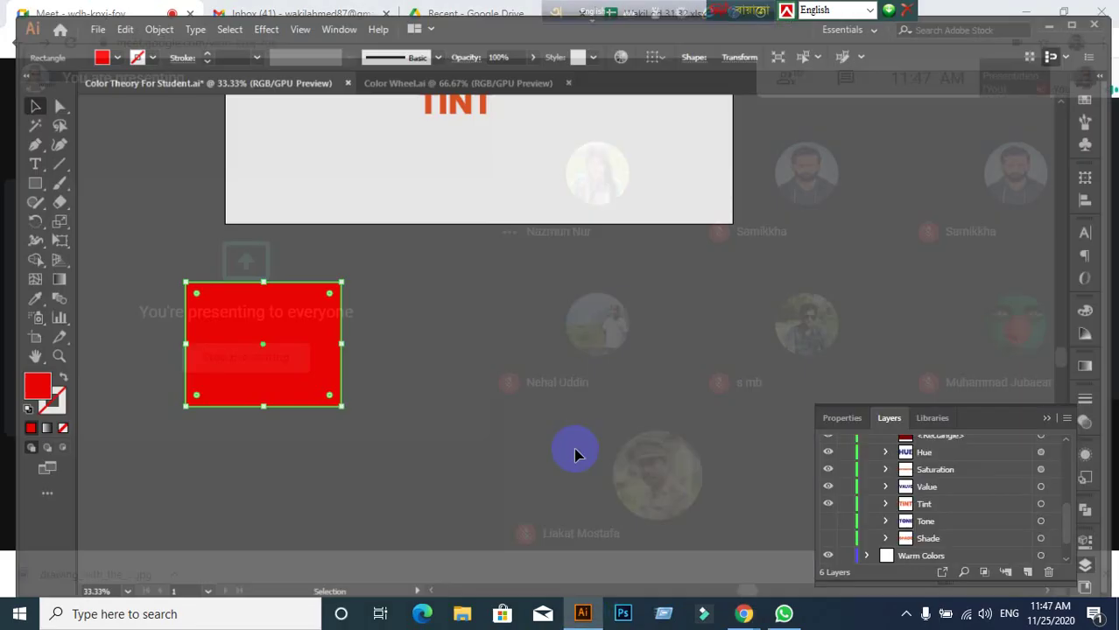
{"action": "left_click_drag", "start_coordinate": [329, 390], "coordinate": [238, 366]}
{"action": "left_click", "coordinate": [236, 366]}
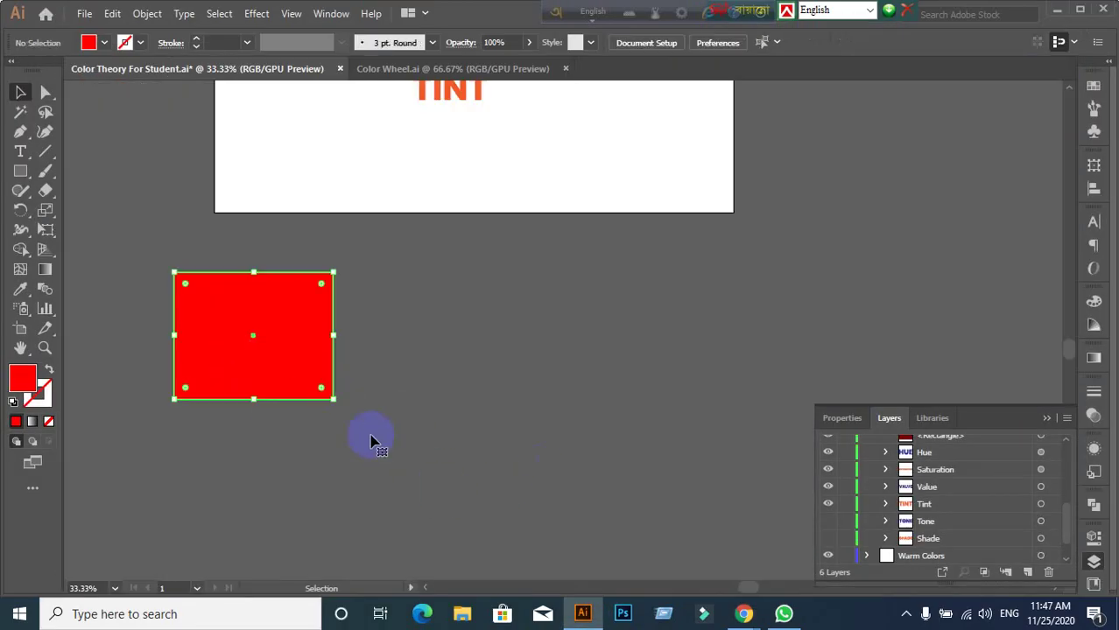
{"action": "double_click", "coordinate": [21, 375]}
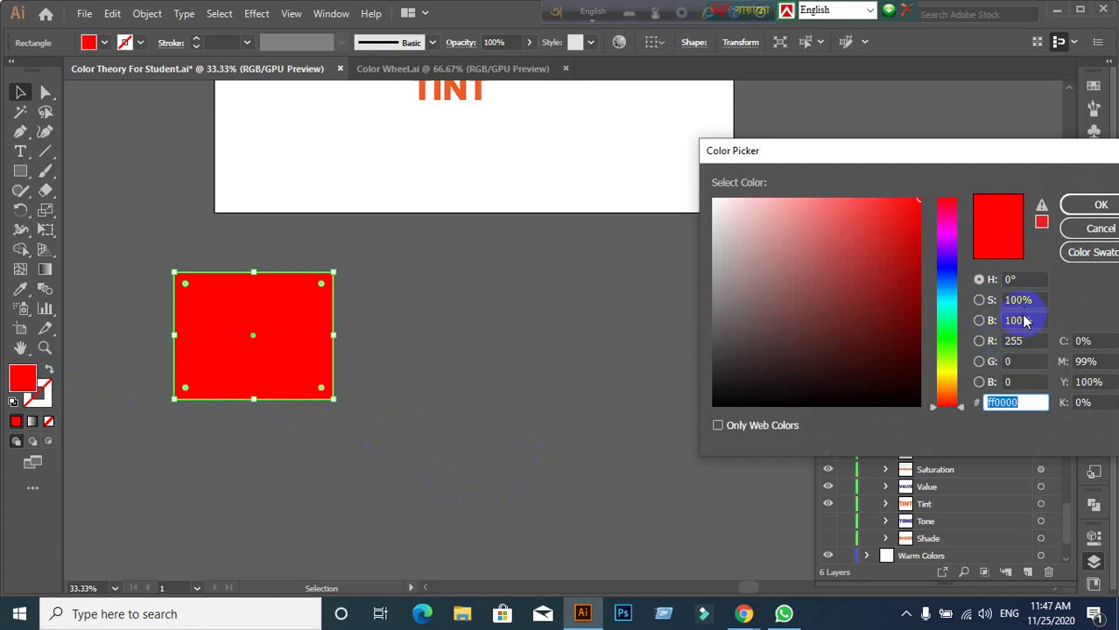
Step: Close the colour picker, keeping the rectangle pure red
{"action": "double_click", "coordinate": [1029, 300]}
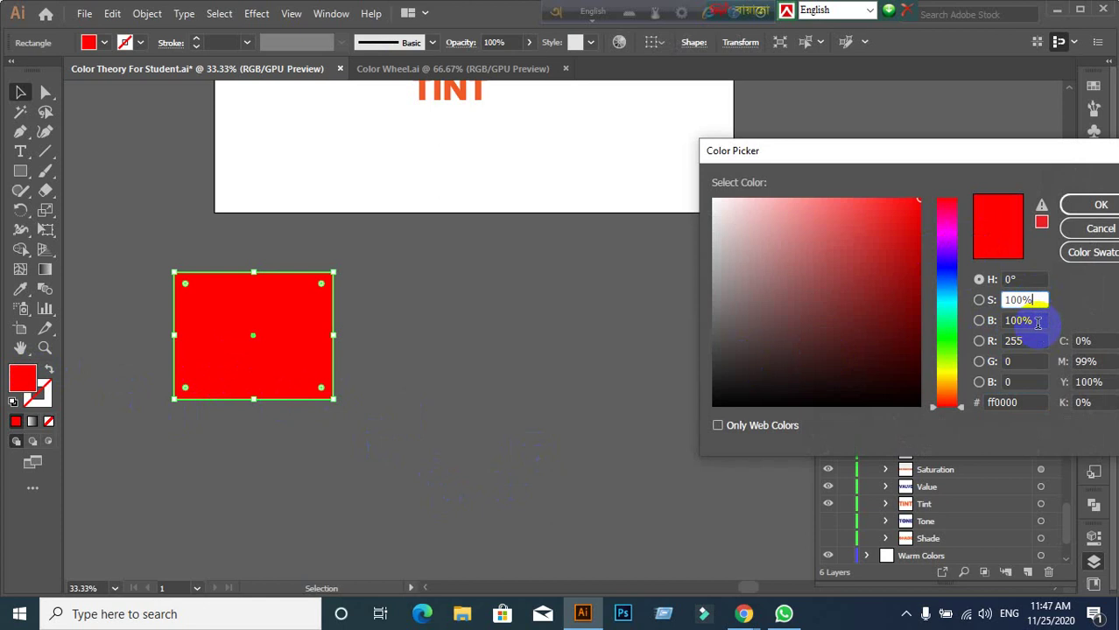
{"action": "double_click", "coordinate": [1037, 320]}
{"action": "key", "text": "Down"}
{"action": "key", "text": "Down"}
{"action": "key", "text": "Down"}
{"action": "key", "text": "Down"}
{"action": "key", "text": "Down"}
{"action": "key", "text": "Down"}
{"action": "key", "text": "Down"}
{"action": "key", "text": "Down"}
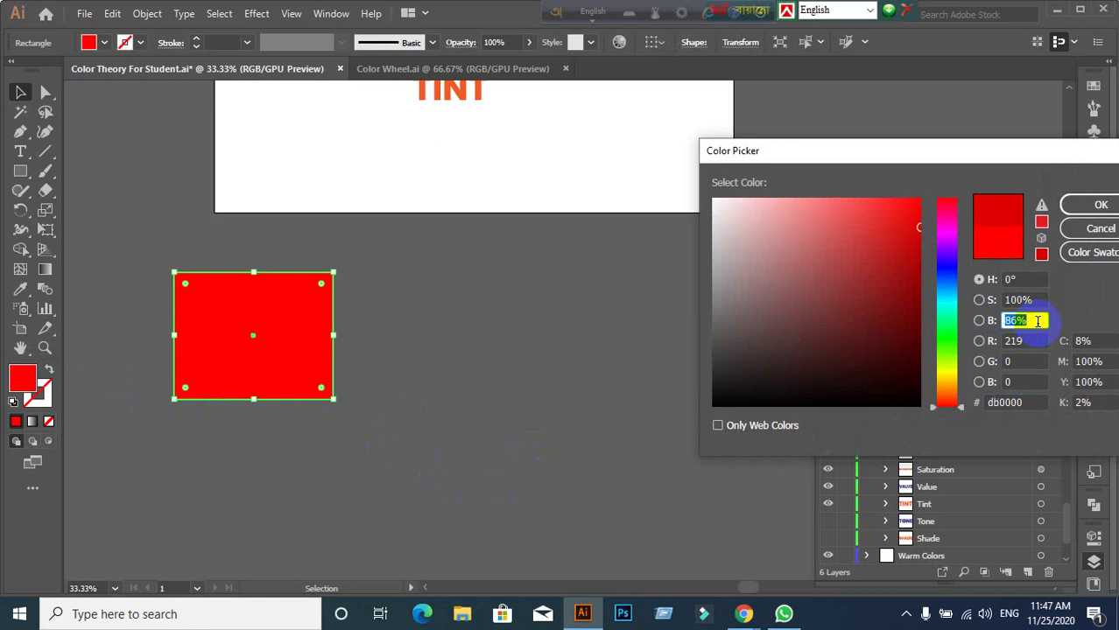
{"action": "left_click", "coordinate": [1081, 228]}
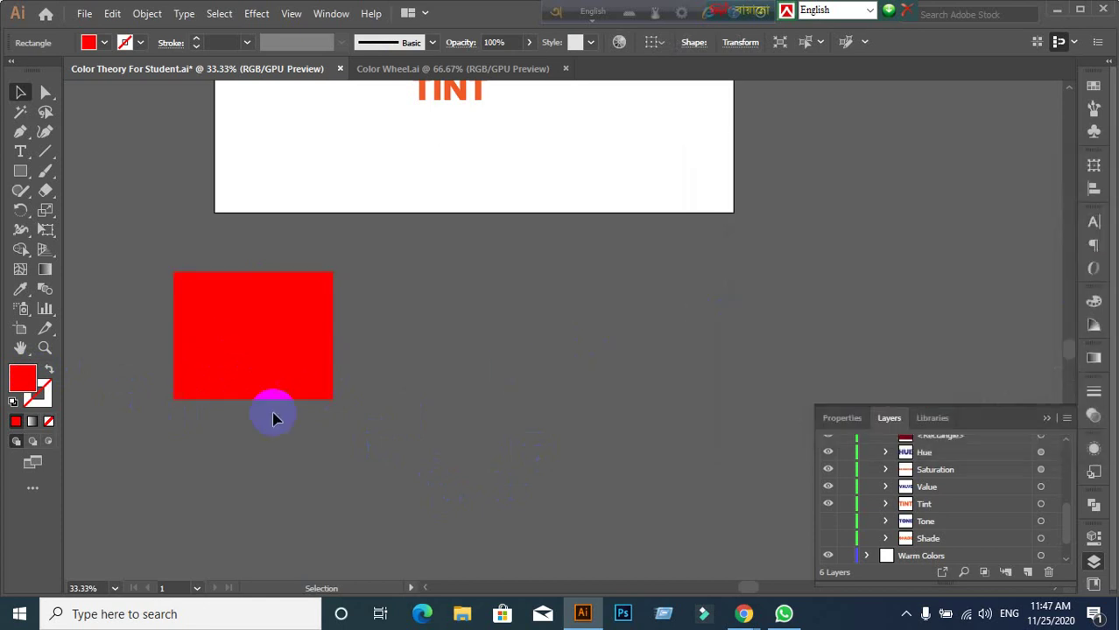
Step: Alt-drag a copy of the rectangle to the right and set its fill to 77% saturation (ff3b3b)
{"action": "left_click_drag", "start_coordinate": [262, 368], "coordinate": [434, 365]}
{"action": "left_click", "coordinate": [31, 385]}
{"action": "double_click", "coordinate": [30, 386]}
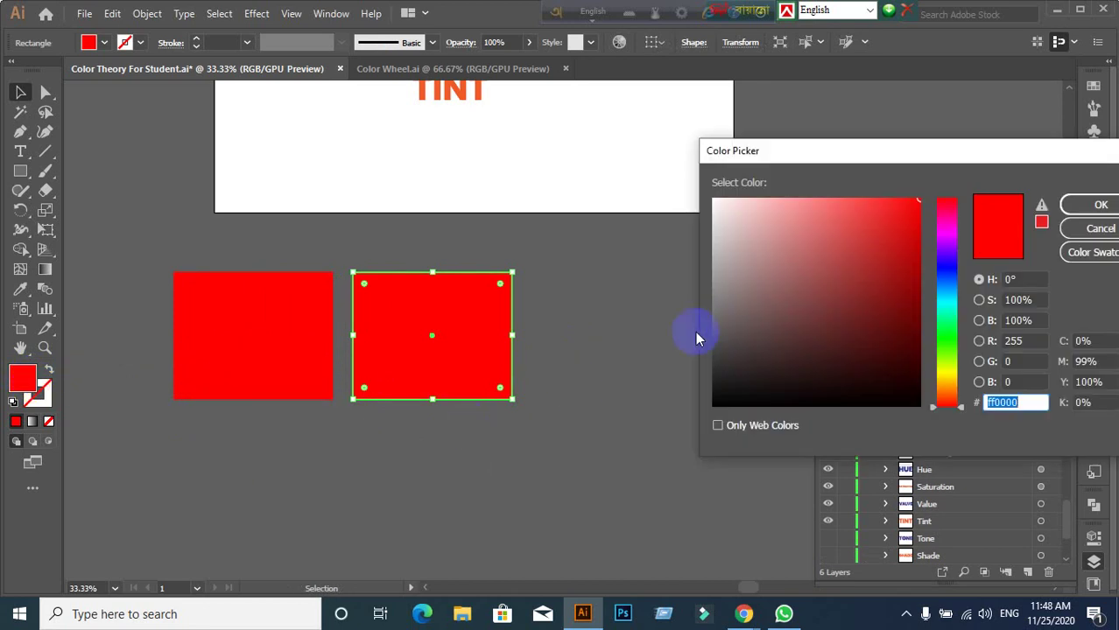
{"action": "double_click", "coordinate": [1031, 299]}
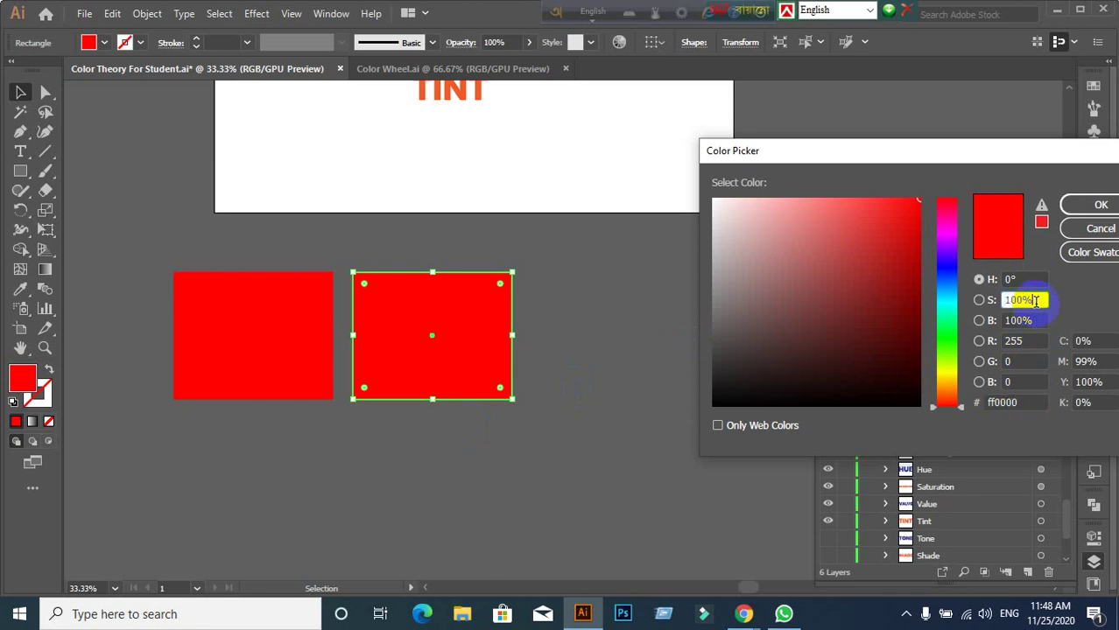
{"action": "type", "text": "77"}
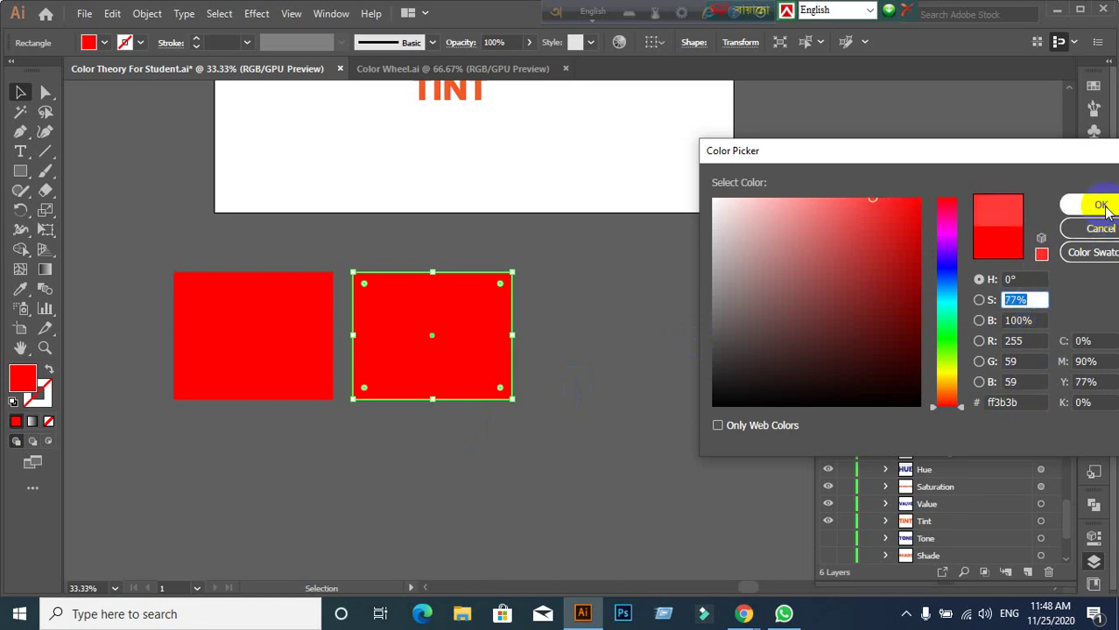
{"action": "left_click", "coordinate": [1090, 205]}
{"action": "left_click", "coordinate": [521, 396]}
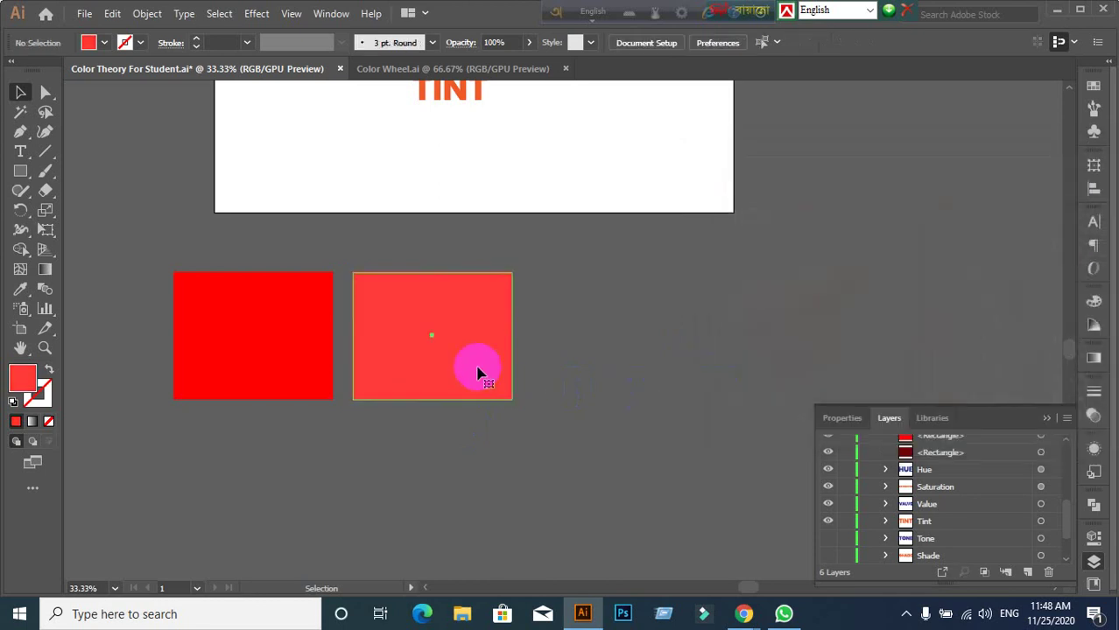
Step: Add a third rectangle copy to the right with fill at 50% saturation (ff8080)
{"action": "left_click_drag", "start_coordinate": [475, 370], "coordinate": [688, 368]}
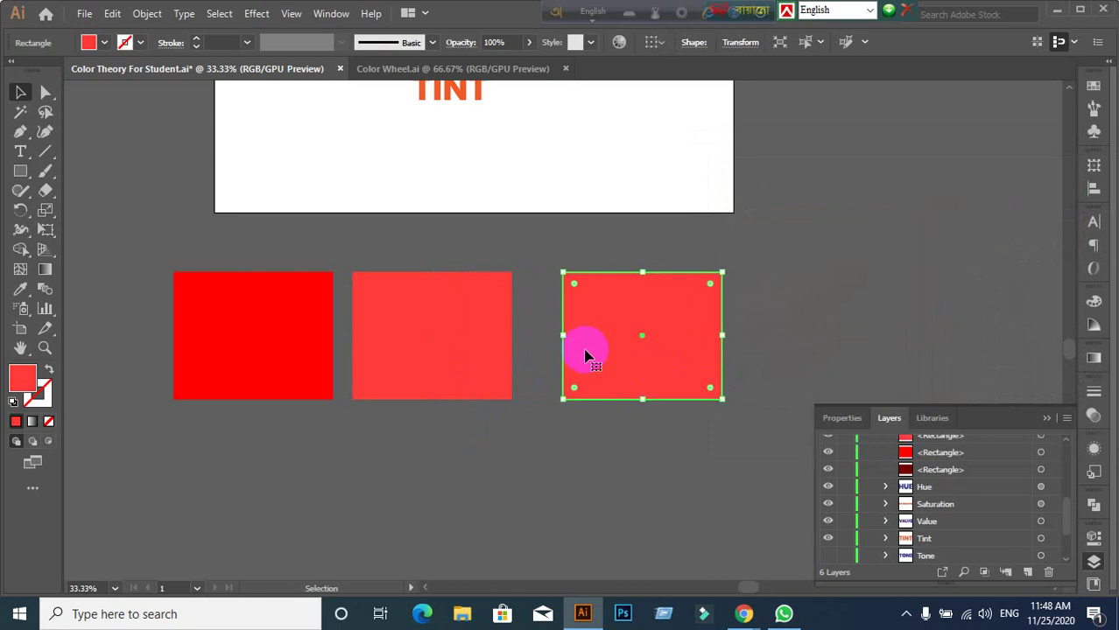
{"action": "double_click", "coordinate": [30, 376]}
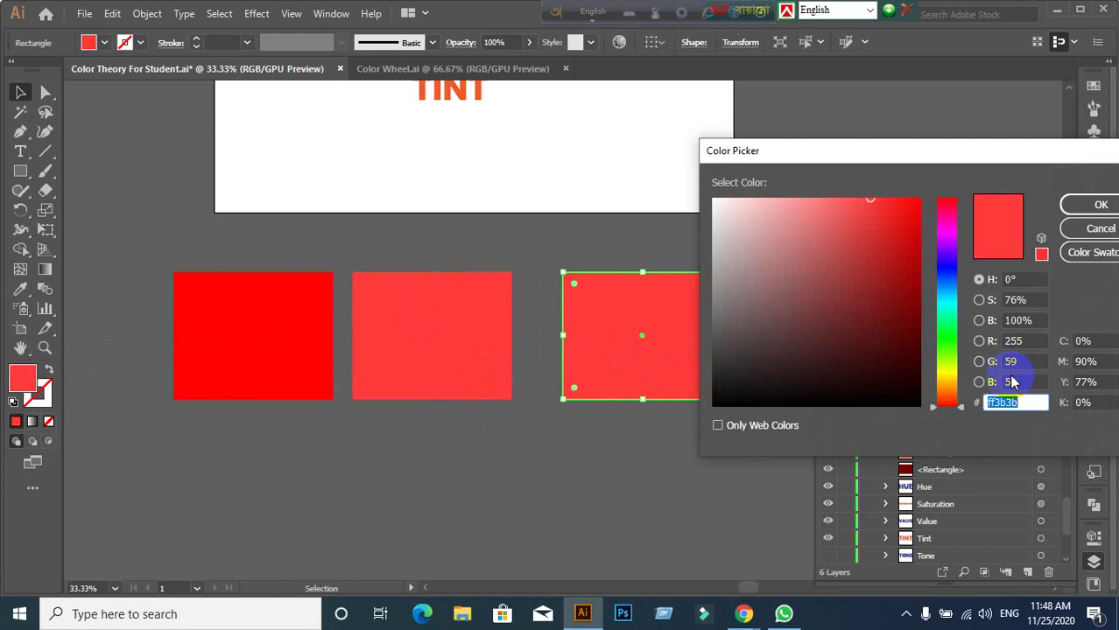
{"action": "left_click", "coordinate": [1024, 300]}
{"action": "key", "text": "Down"}
{"action": "key", "text": "Down"}
{"action": "key", "text": "Down"}
{"action": "key", "text": "Down"}
{"action": "key", "text": "Down"}
{"action": "key", "text": "Down"}
{"action": "key", "text": "Down"}
{"action": "key", "text": "Down"}
{"action": "key", "text": "Down"}
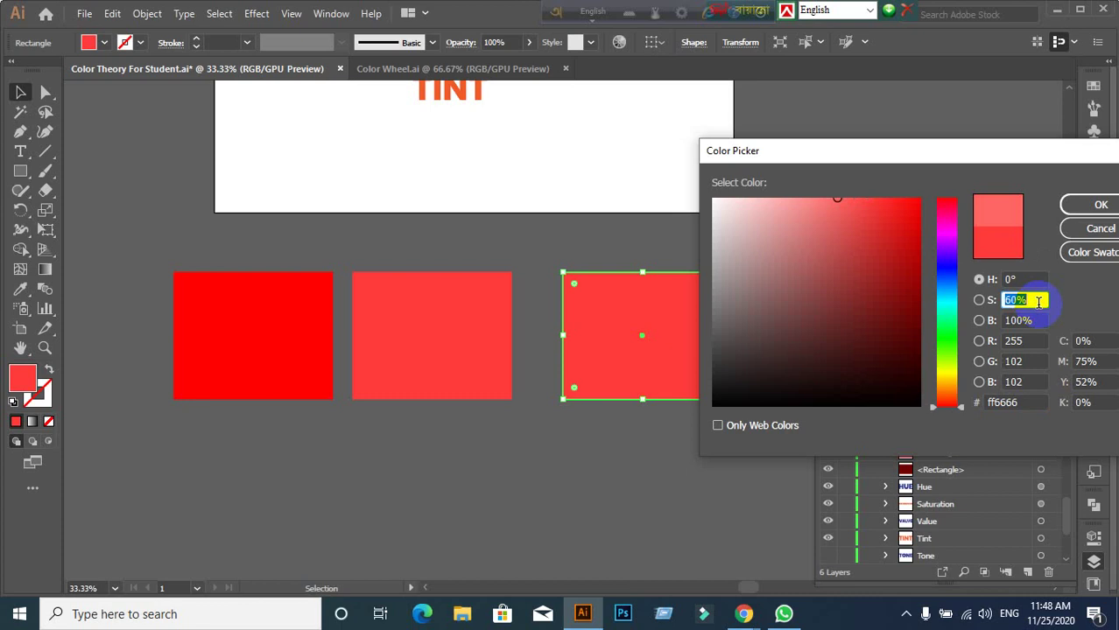
{"action": "key", "text": "Down"}
{"action": "key", "text": "Down"}
{"action": "key", "text": "Down"}
{"action": "key", "text": "Down"}
{"action": "key", "text": "Down"}
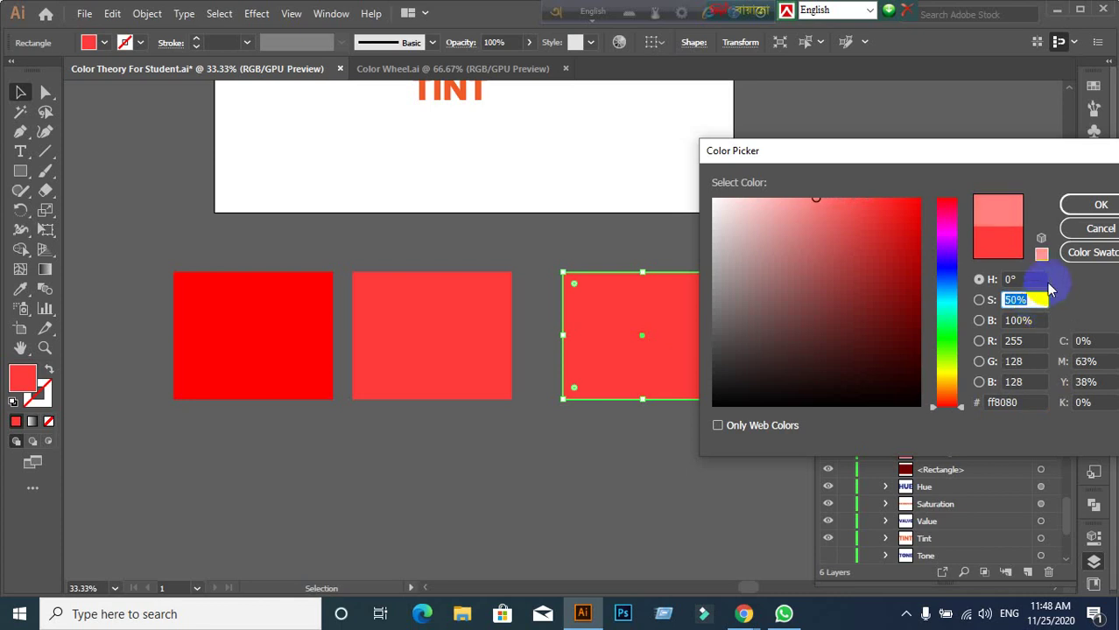
{"action": "left_click", "coordinate": [1092, 204]}
Step: Add a fourth copy at 28% saturation (ffb8b8), then select all four rectangles
{"action": "left_click", "coordinate": [724, 465]}
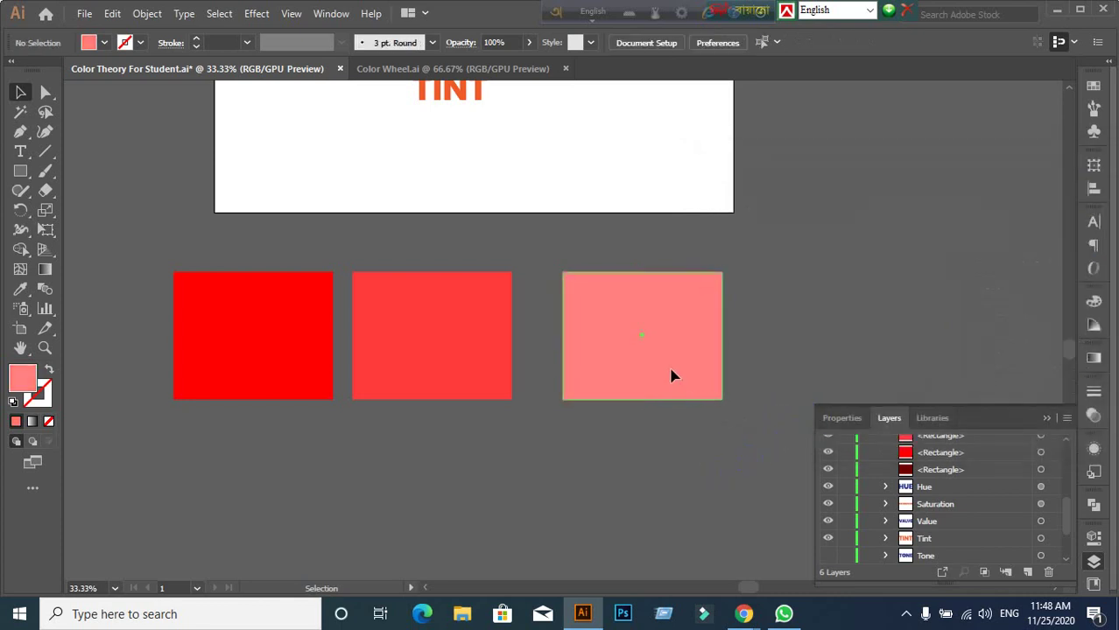
{"action": "mouse_move", "coordinate": [672, 376]}
{"action": "left_mouse_down"}
{"action": "mouse_move", "coordinate": [759, 357]}
{"action": "mouse_move", "coordinate": [867, 357]}
{"action": "left_mouse_up"}
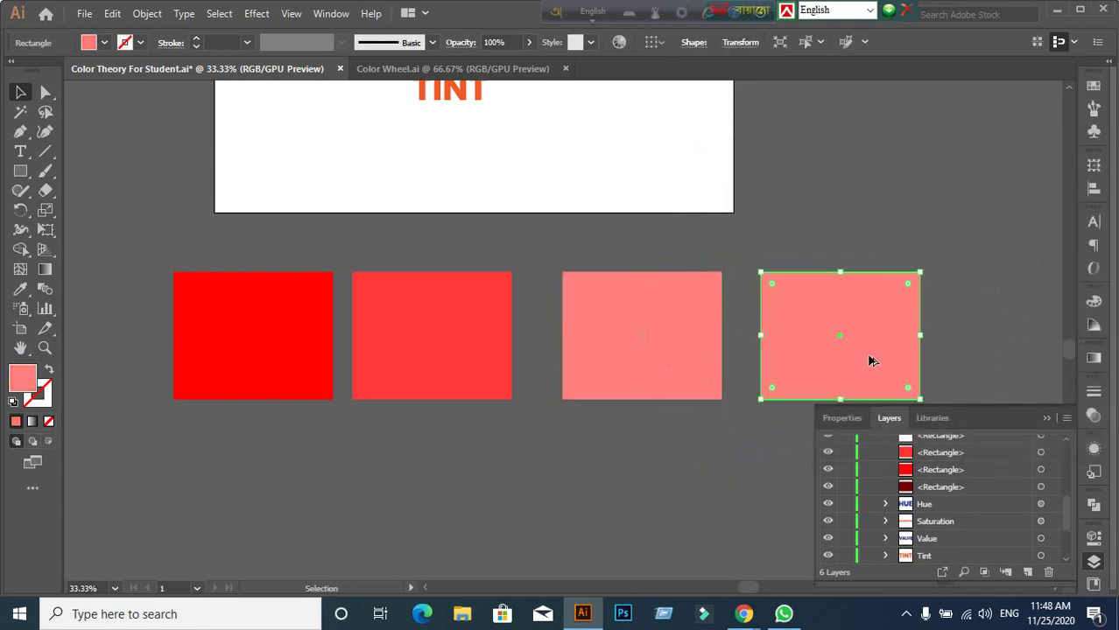
{"action": "double_click", "coordinate": [19, 382]}
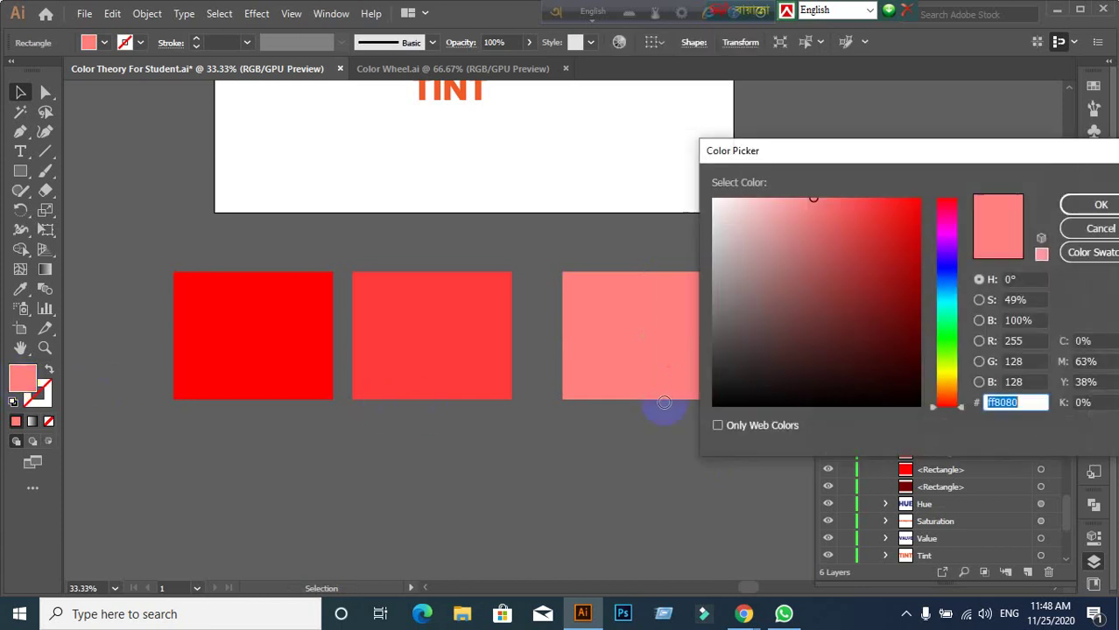
{"action": "left_click", "coordinate": [1015, 299]}
{"action": "key", "text": "Down"}
{"action": "key", "text": "Down"}
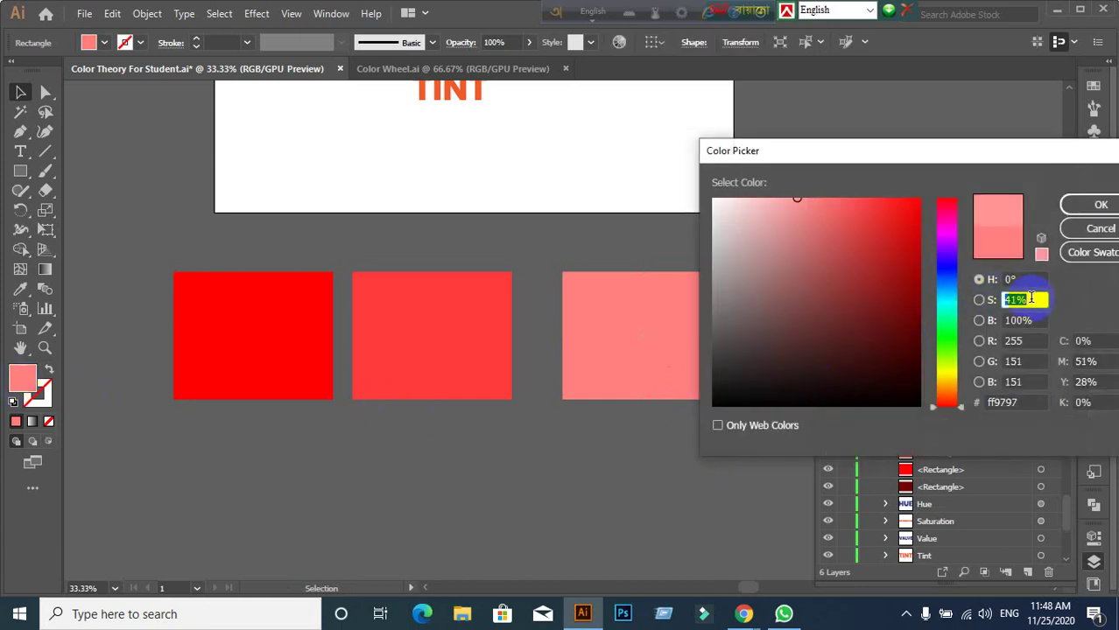
{"action": "key", "text": "Down"}
{"action": "key", "text": "Down"}
{"action": "key", "text": "Down"}
{"action": "key", "text": "Down"}
{"action": "key", "text": "Down"}
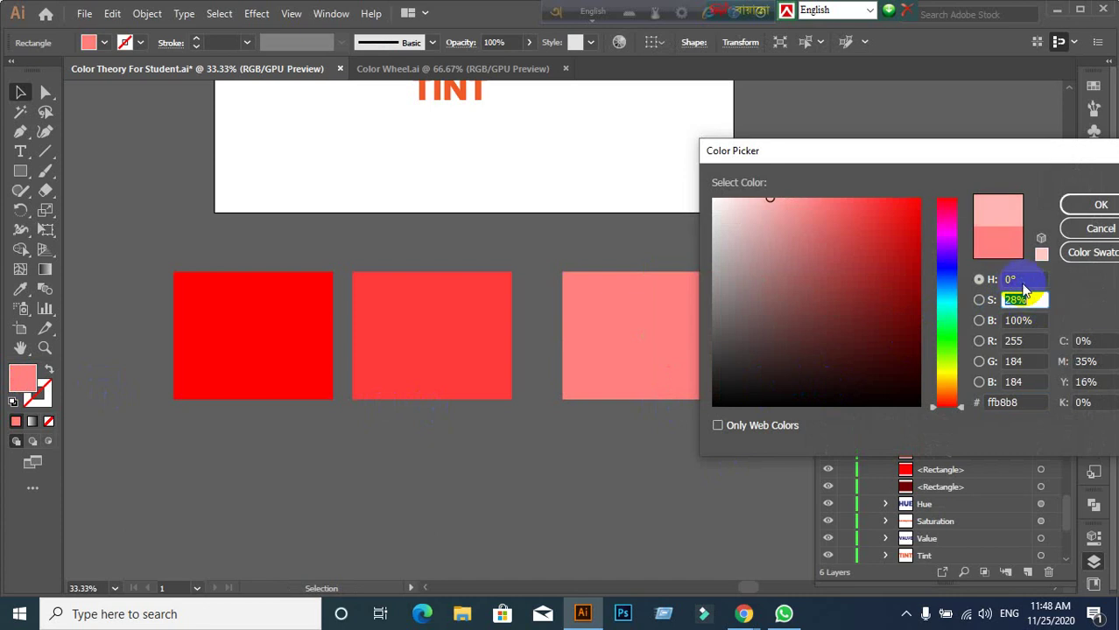
{"action": "left_click", "coordinate": [1100, 205]}
{"action": "left_click", "coordinate": [456, 490]}
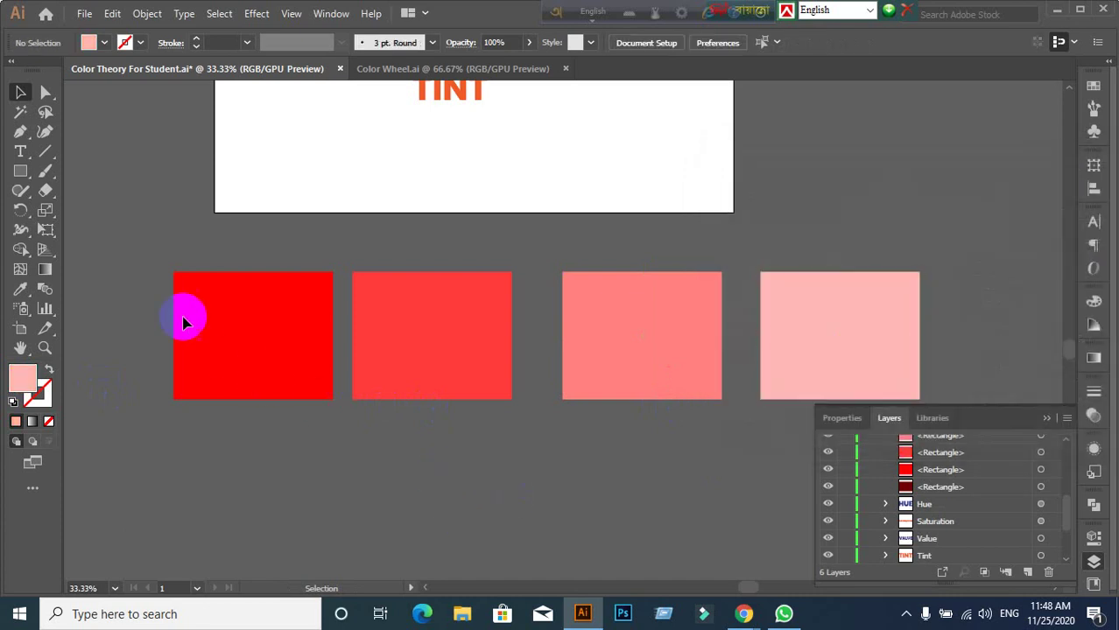
{"action": "scroll", "coordinate": [1033, 390], "scroll_direction": "right", "scroll_amount": 2}
{"action": "key", "text": "ctrl+a"}
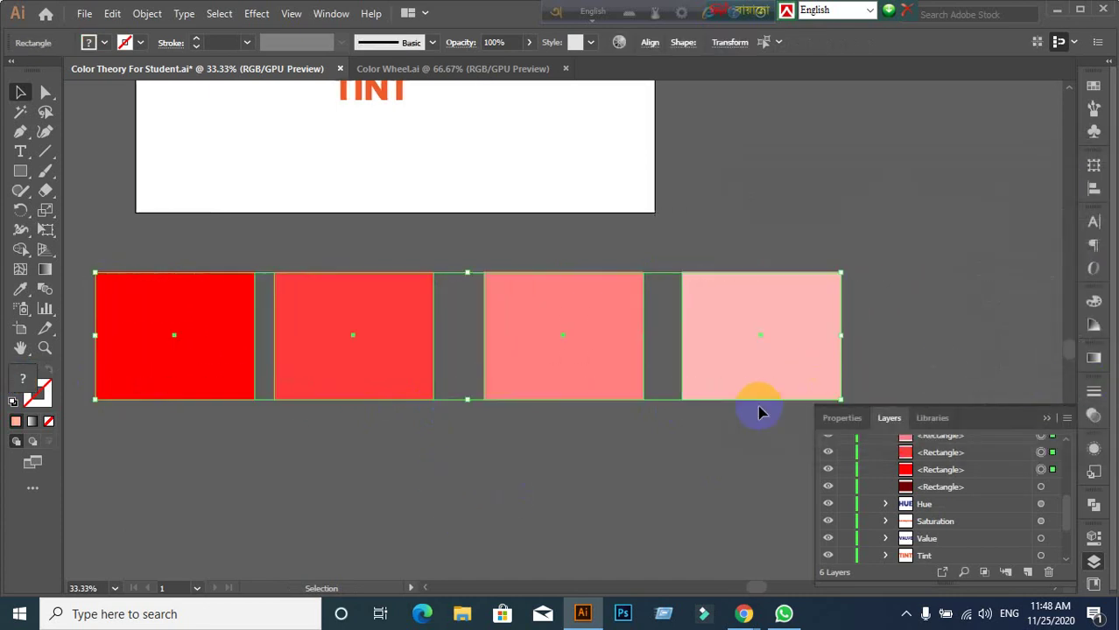
Step: Delete the rectangles and draw a small circle at the left filled pure red
{"action": "key", "text": "Delete"}
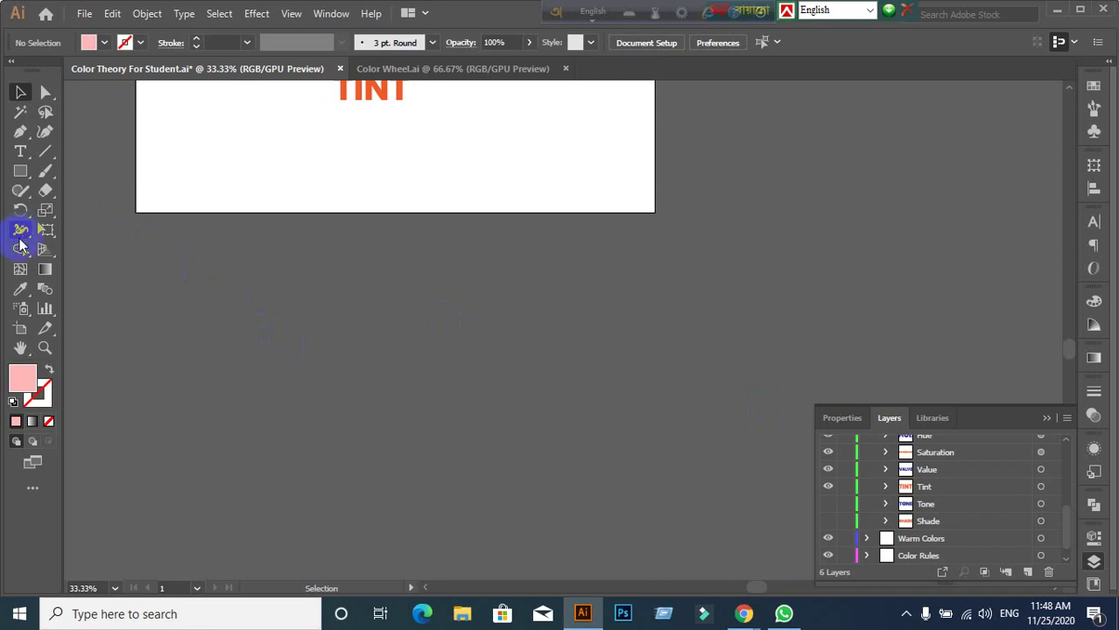
{"action": "left_click", "coordinate": [20, 172]}
{"action": "left_click", "coordinate": [57, 210]}
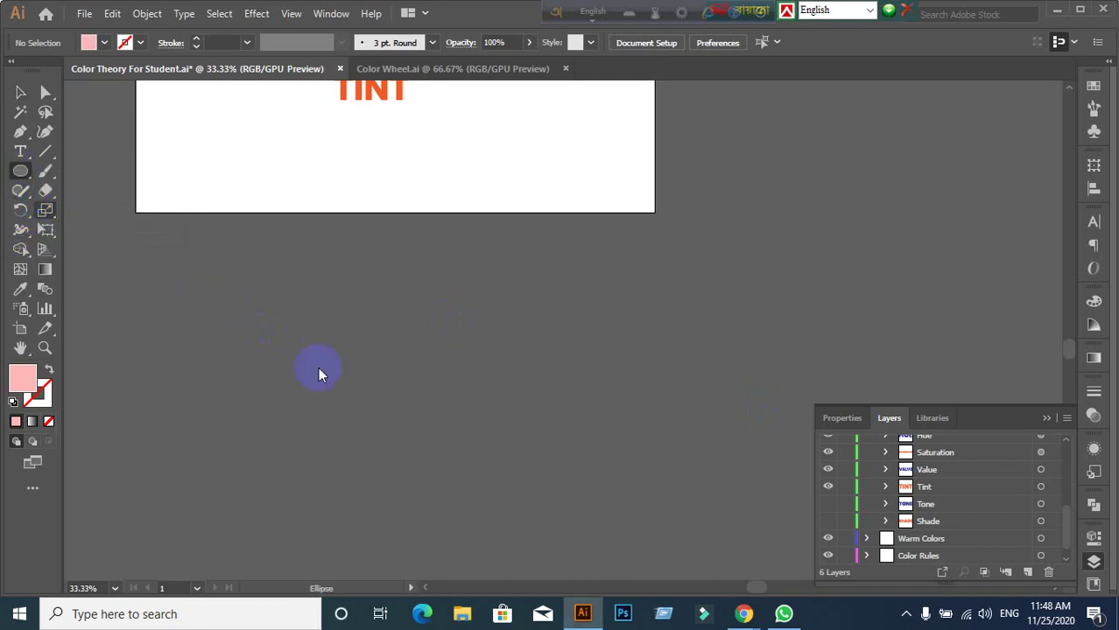
{"action": "scroll", "coordinate": [302, 359], "scroll_direction": "down", "scroll_amount": 2}
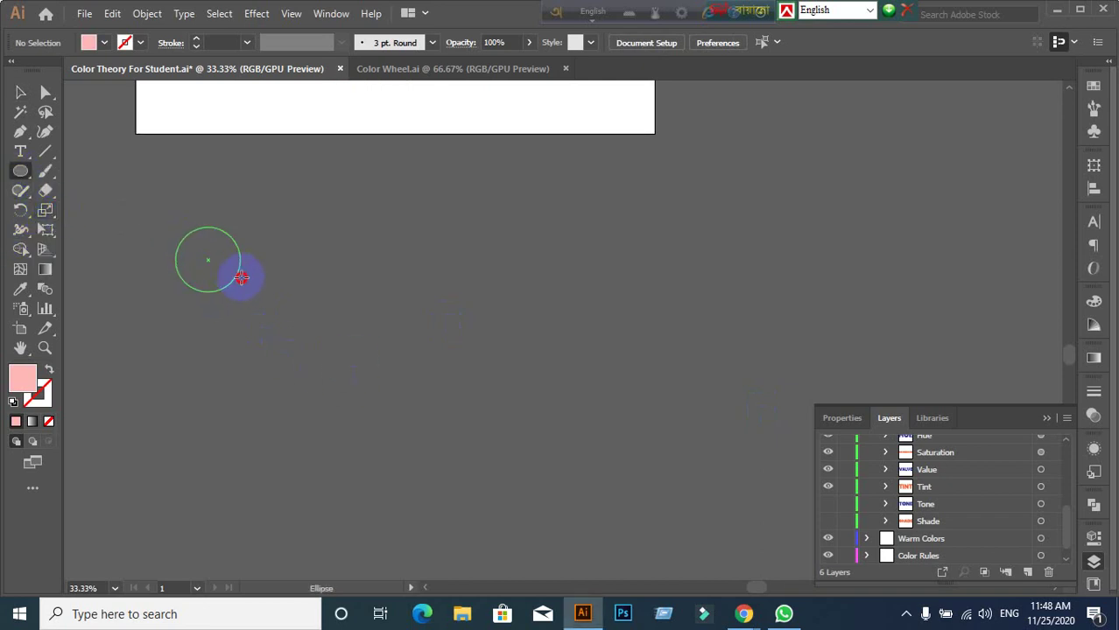
{"action": "left_click_drag", "start_coordinate": [176, 227], "coordinate": [243, 292]}
{"action": "left_click", "coordinate": [99, 43]}
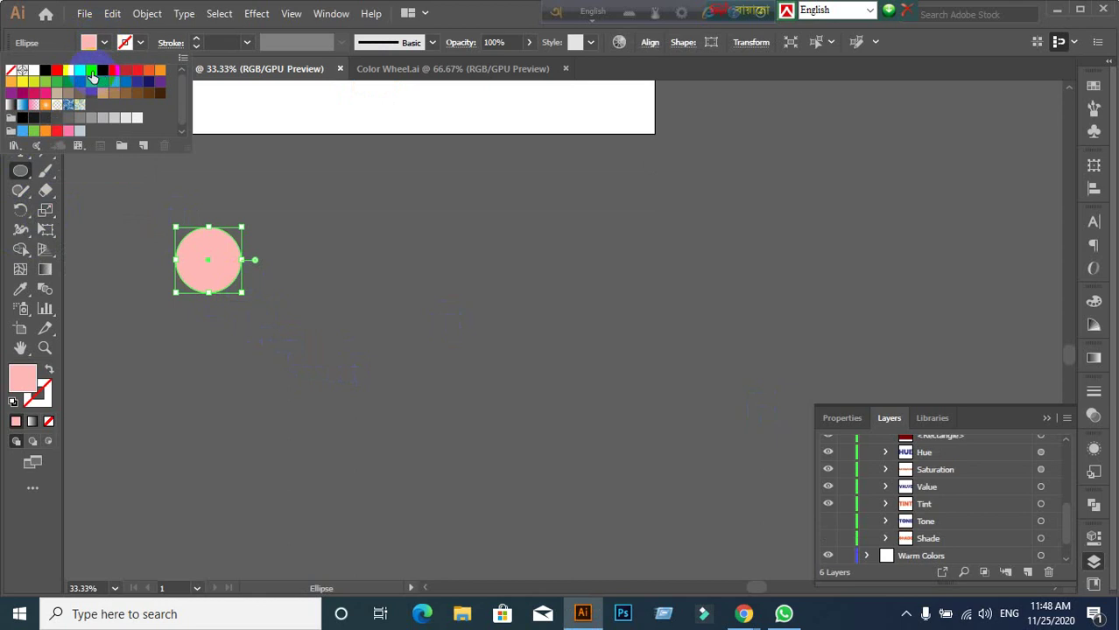
{"action": "left_click", "coordinate": [56, 70]}
{"action": "double_click", "coordinate": [22, 375]}
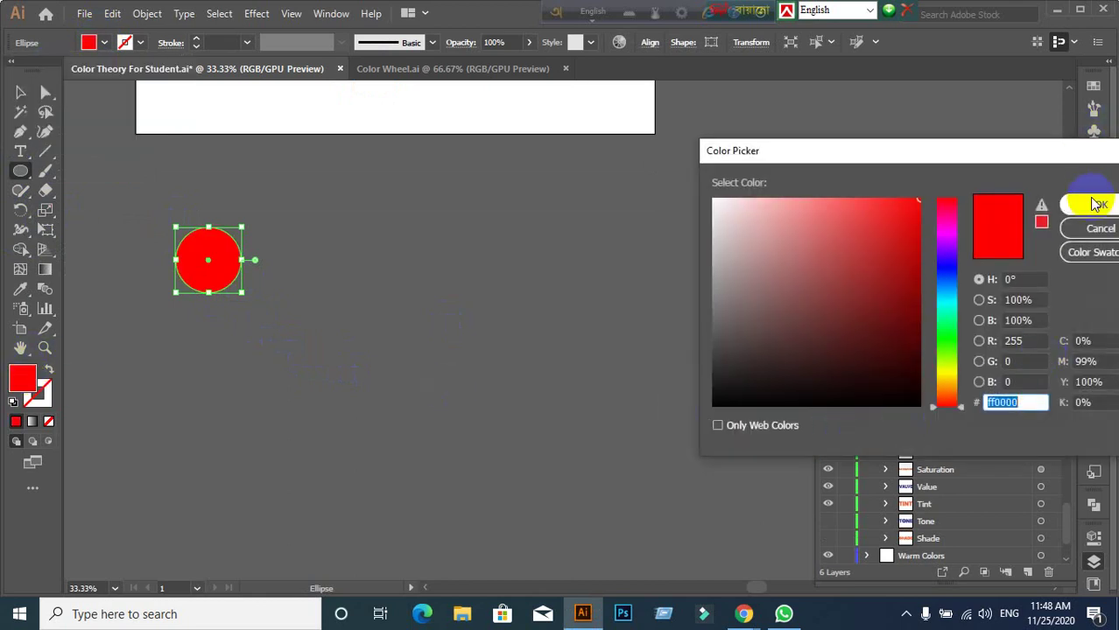
{"action": "left_click", "coordinate": [1075, 204]}
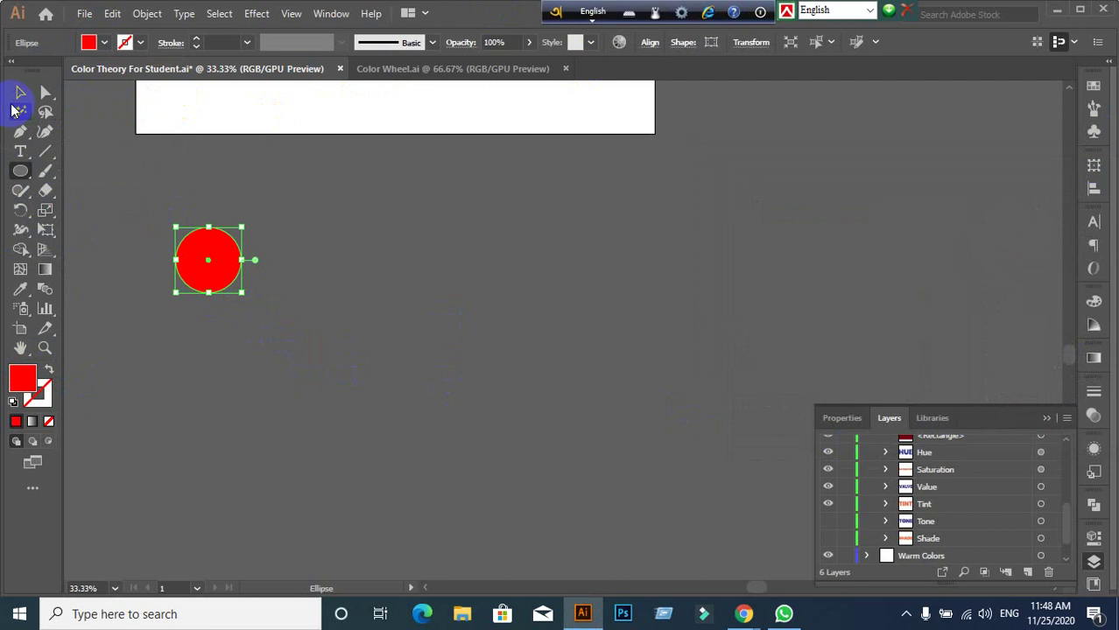
Step: Alt-drag a copy of the circle to the right, fill it near-white f4f4f4, and select both
{"action": "left_click", "coordinate": [20, 92]}
{"action": "left_click_drag", "start_coordinate": [208, 260], "coordinate": [773, 281]}
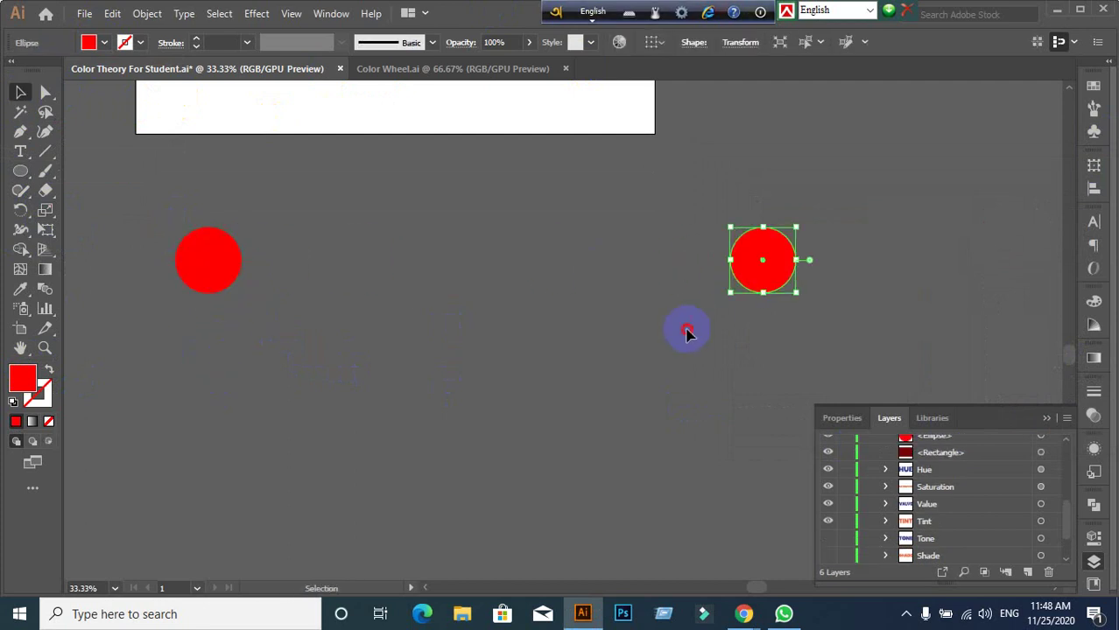
{"action": "left_click", "coordinate": [519, 295]}
{"action": "left_click", "coordinate": [768, 277]}
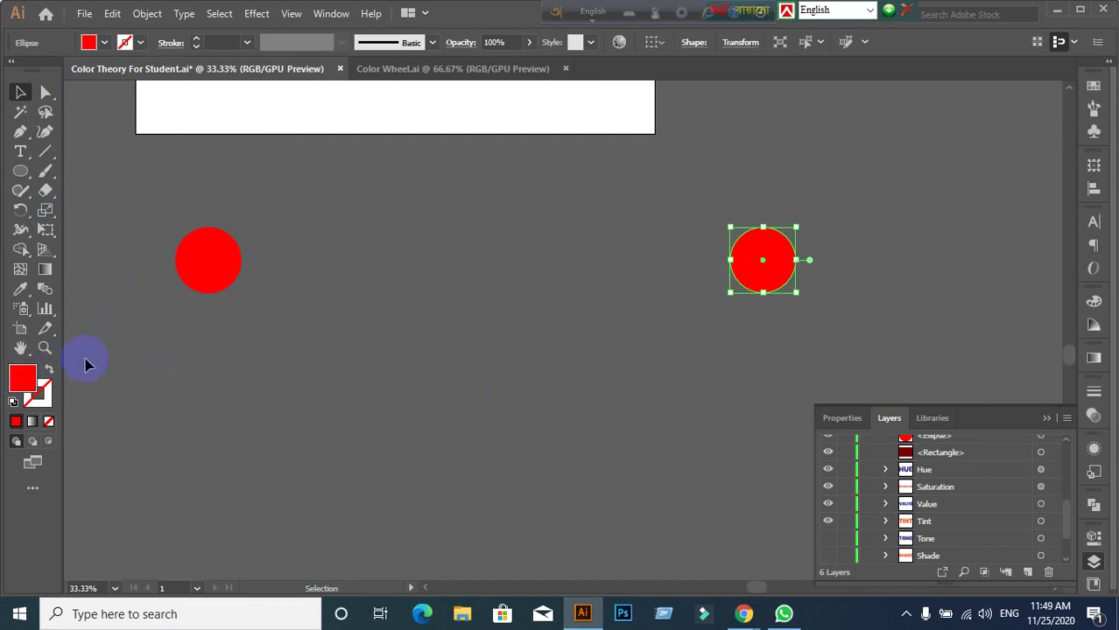
{"action": "double_click", "coordinate": [24, 376]}
{"action": "left_click", "coordinate": [711, 200]}
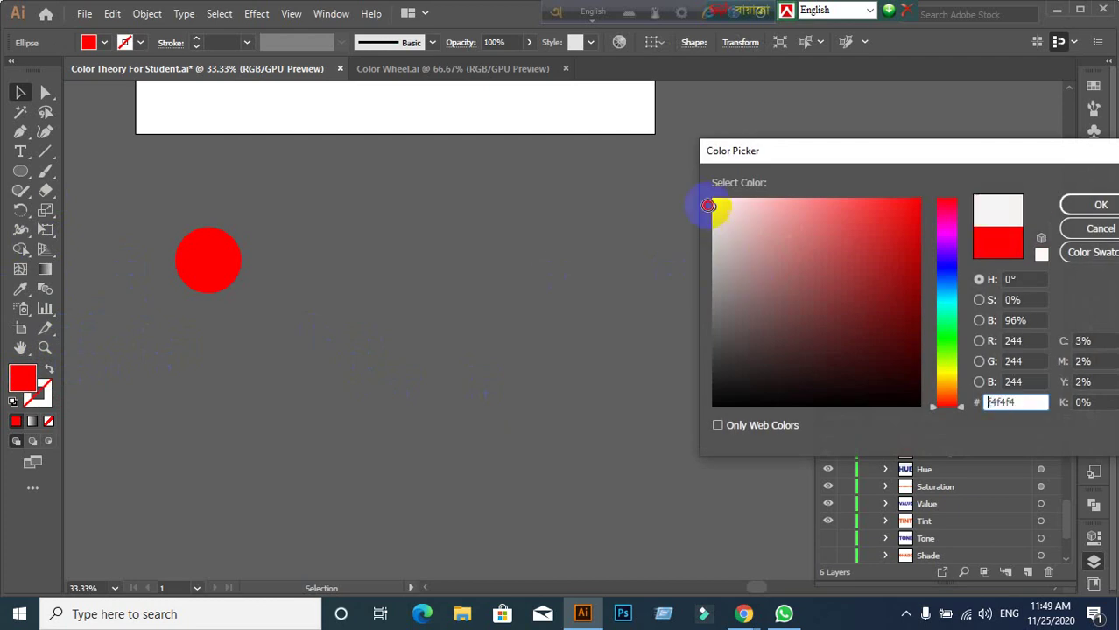
{"action": "left_click", "coordinate": [1094, 204]}
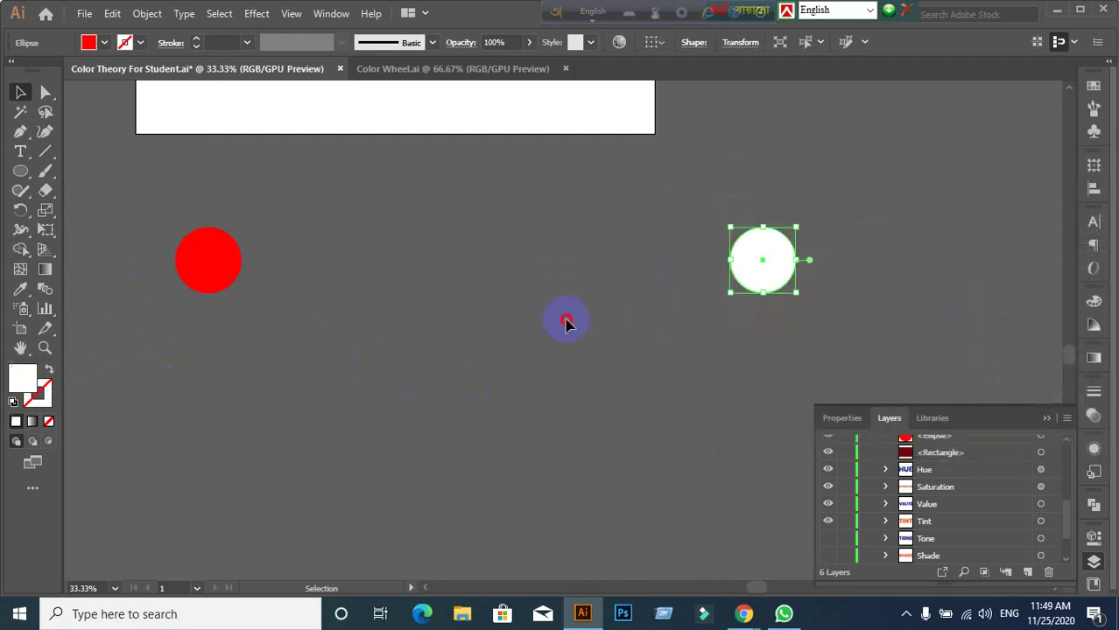
{"action": "left_click", "coordinate": [570, 322]}
{"action": "left_click_drag", "start_coordinate": [943, 329], "coordinate": [193, 284]}
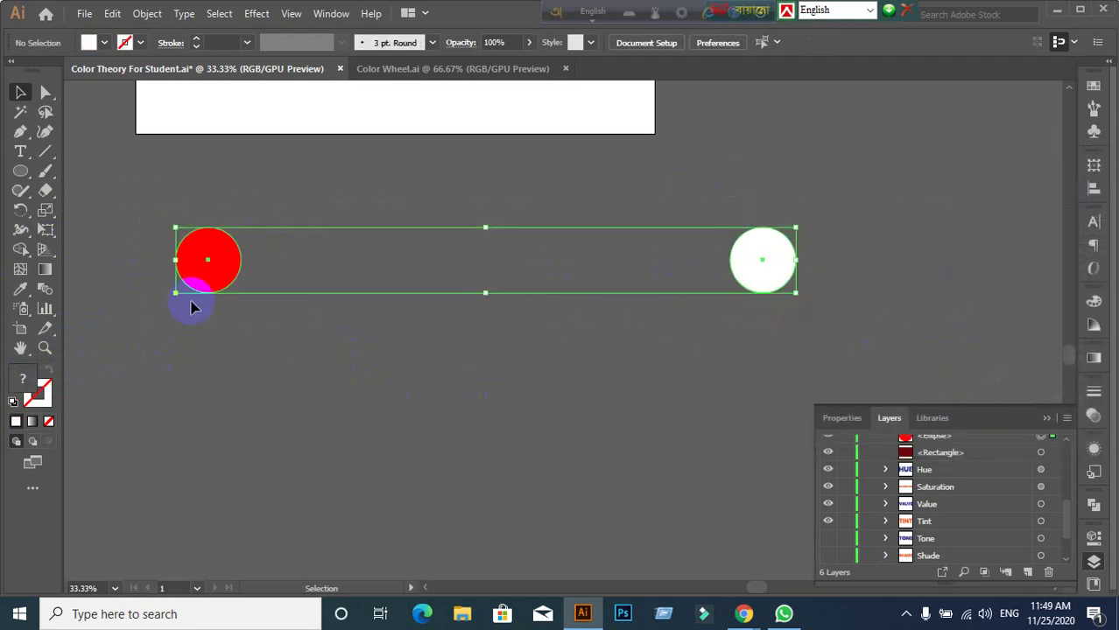
Step: Blend the red circle into the white one using Specified Steps set to 7
{"action": "left_click", "coordinate": [46, 290]}
{"action": "left_click", "coordinate": [210, 261]}
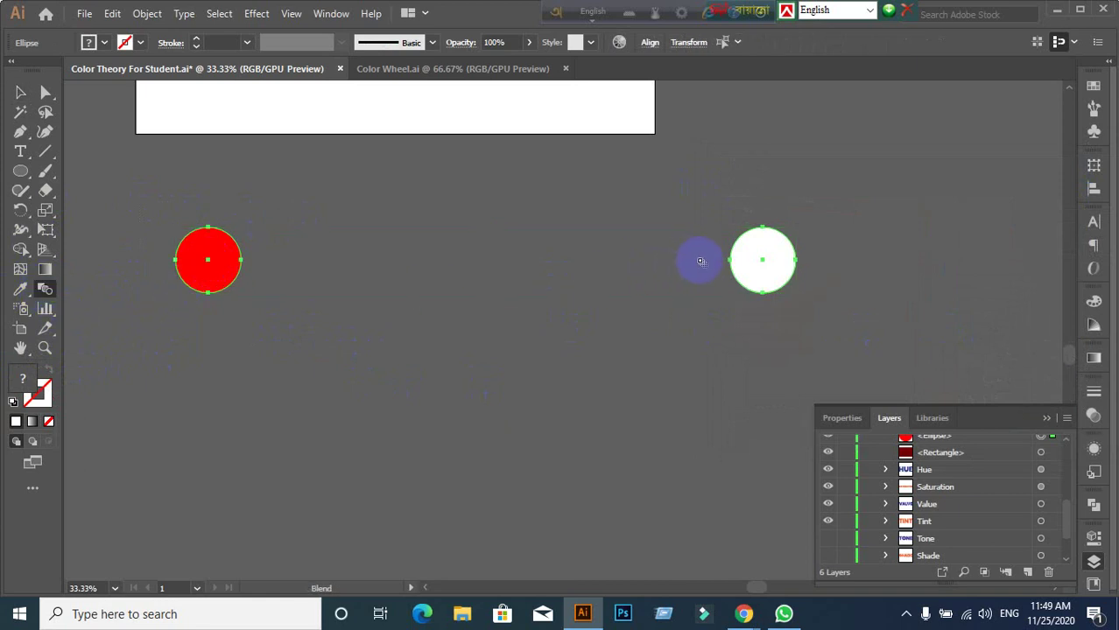
{"action": "left_click", "coordinate": [759, 260]}
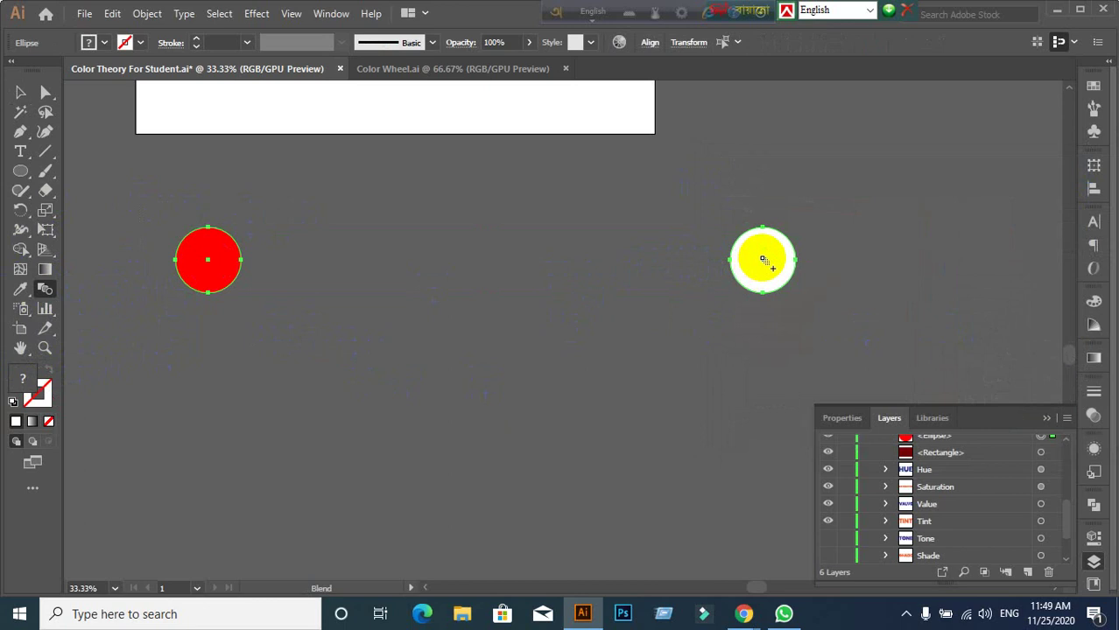
{"action": "double_click", "coordinate": [45, 289]}
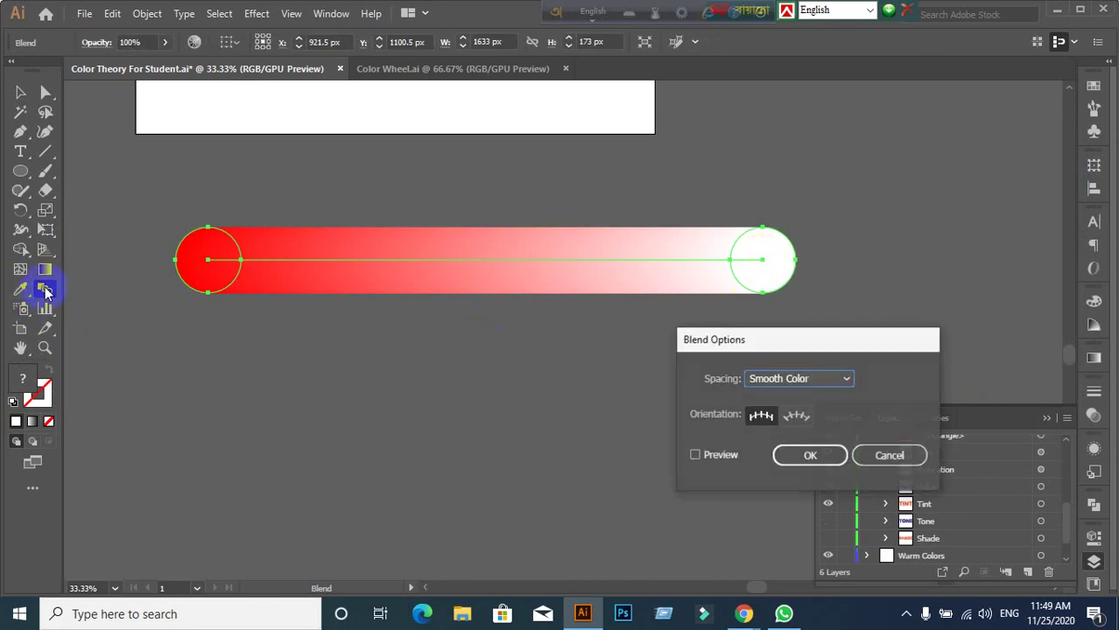
{"action": "left_click", "coordinate": [693, 454]}
{"action": "left_click", "coordinate": [832, 379]}
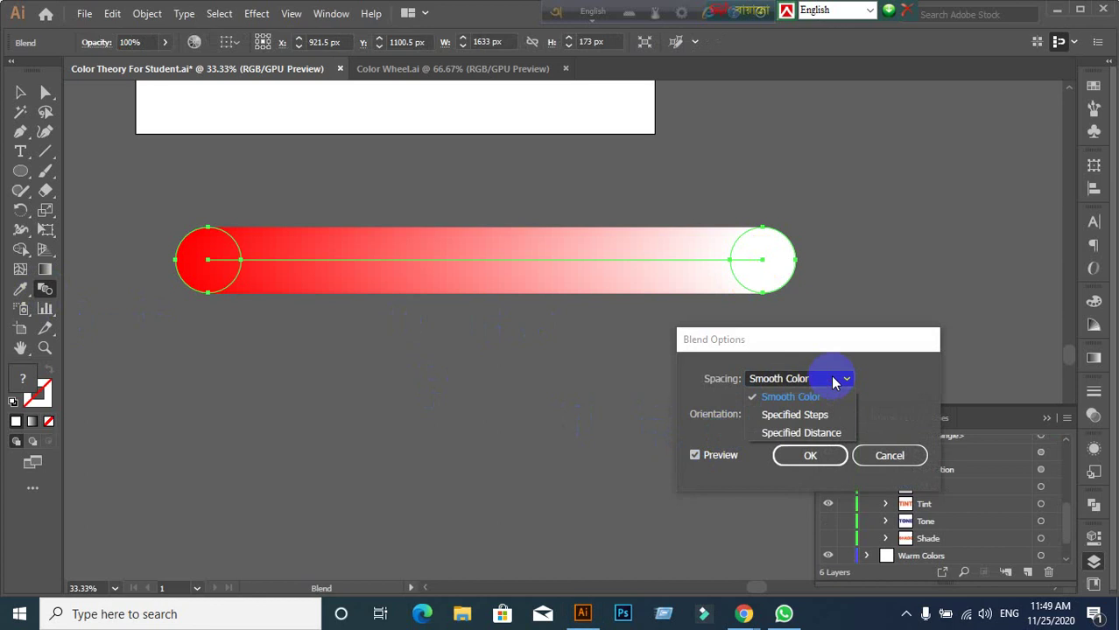
{"action": "left_click", "coordinate": [794, 414]}
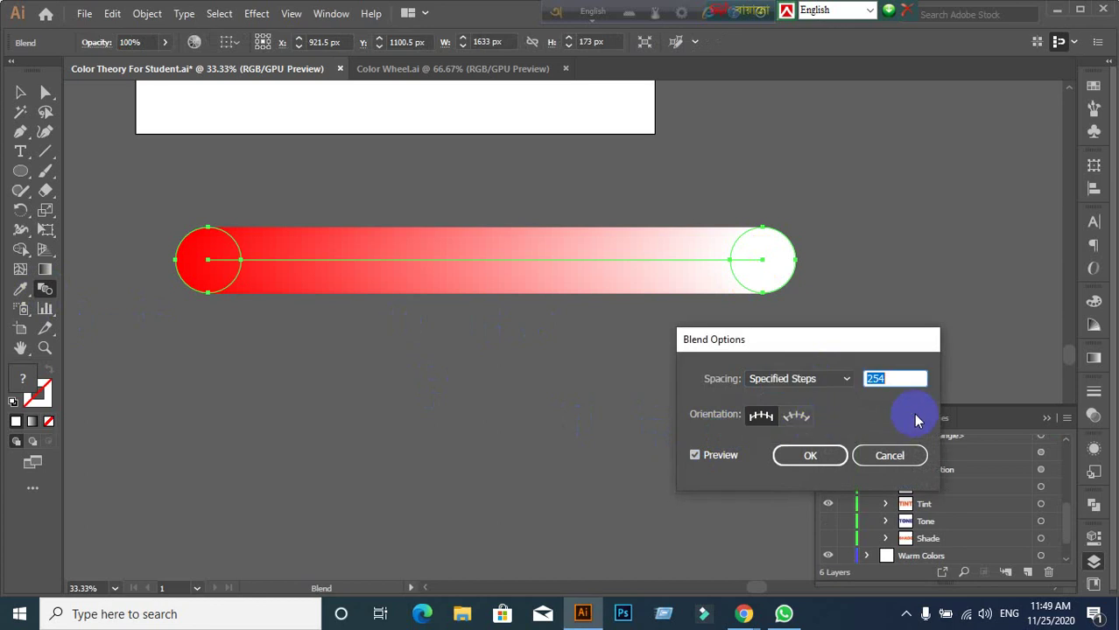
{"action": "type", "text": "10"}
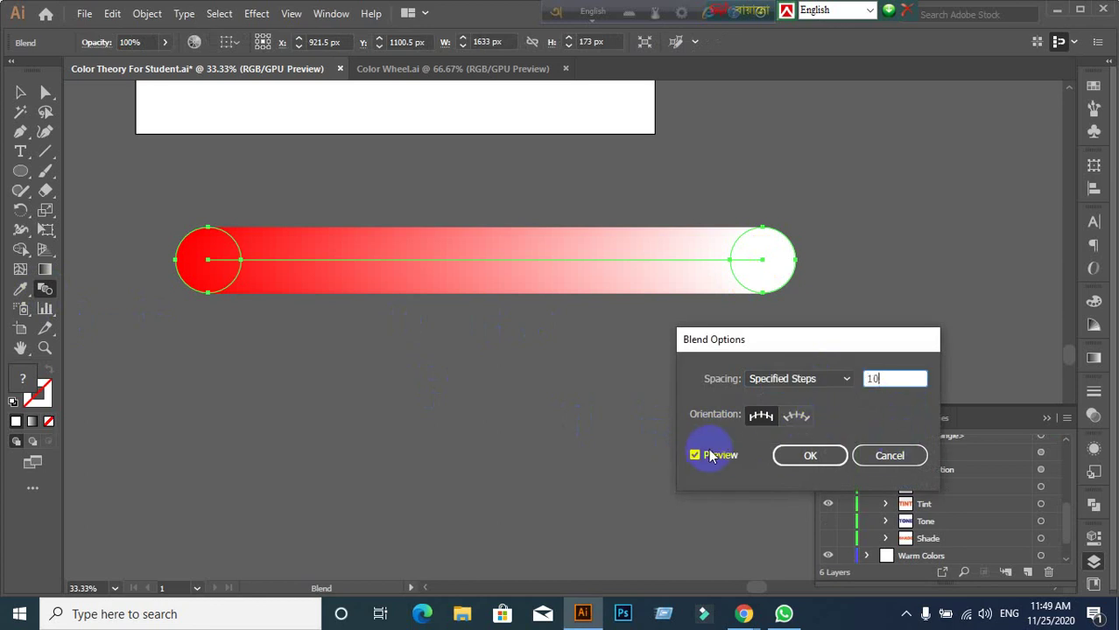
{"action": "left_click", "coordinate": [701, 454]}
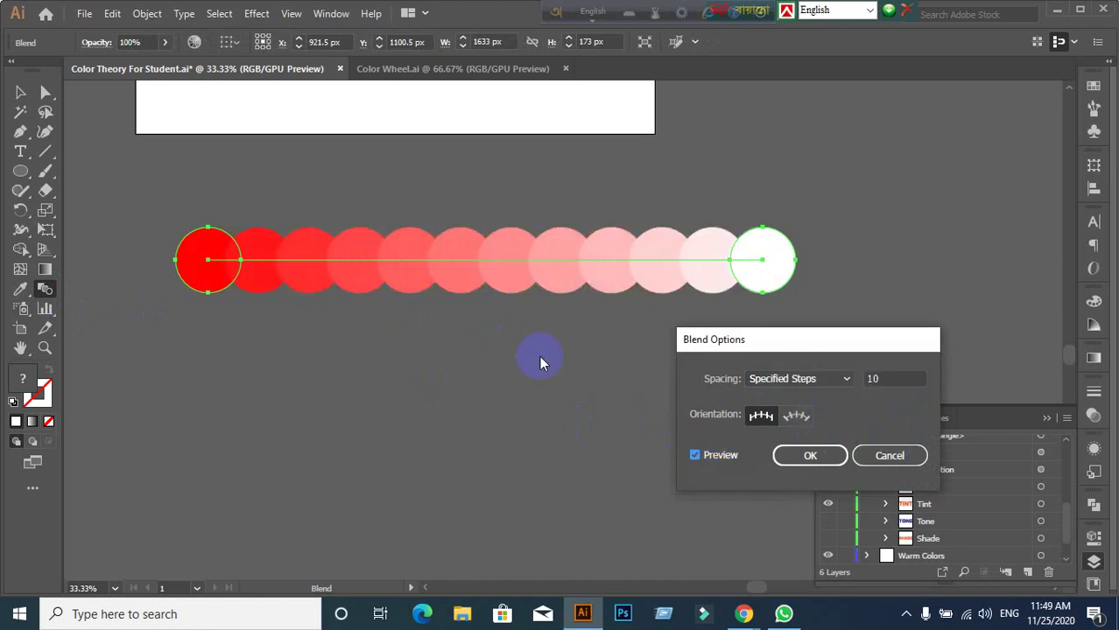
{"action": "left_click", "coordinate": [888, 379]}
{"action": "key", "text": "Down"}
{"action": "key", "text": "Down"}
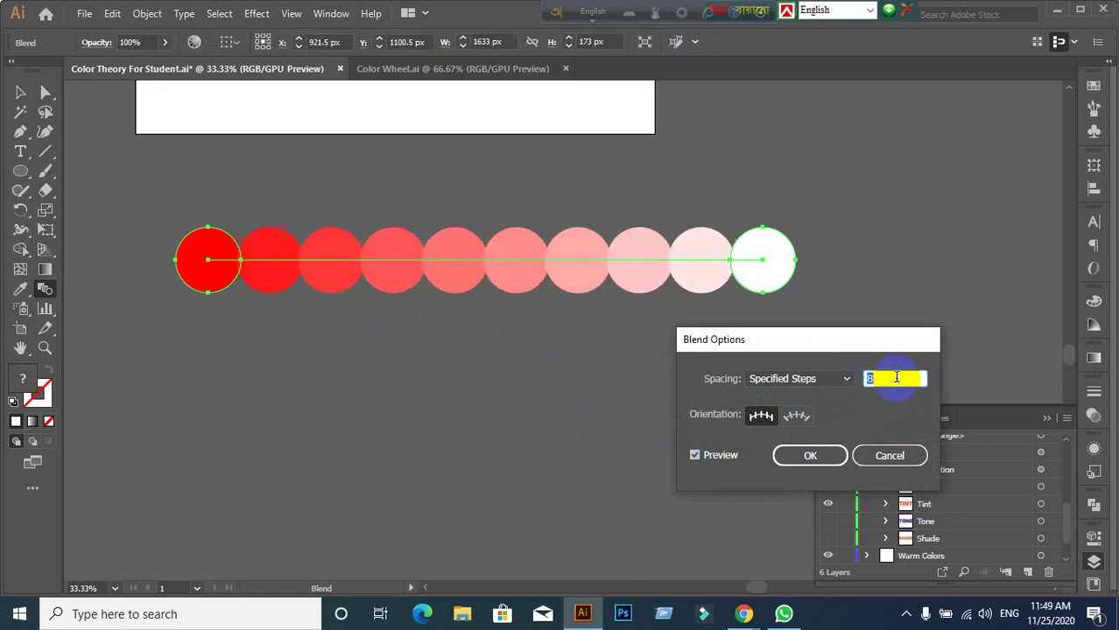
{"action": "key", "text": "Down"}
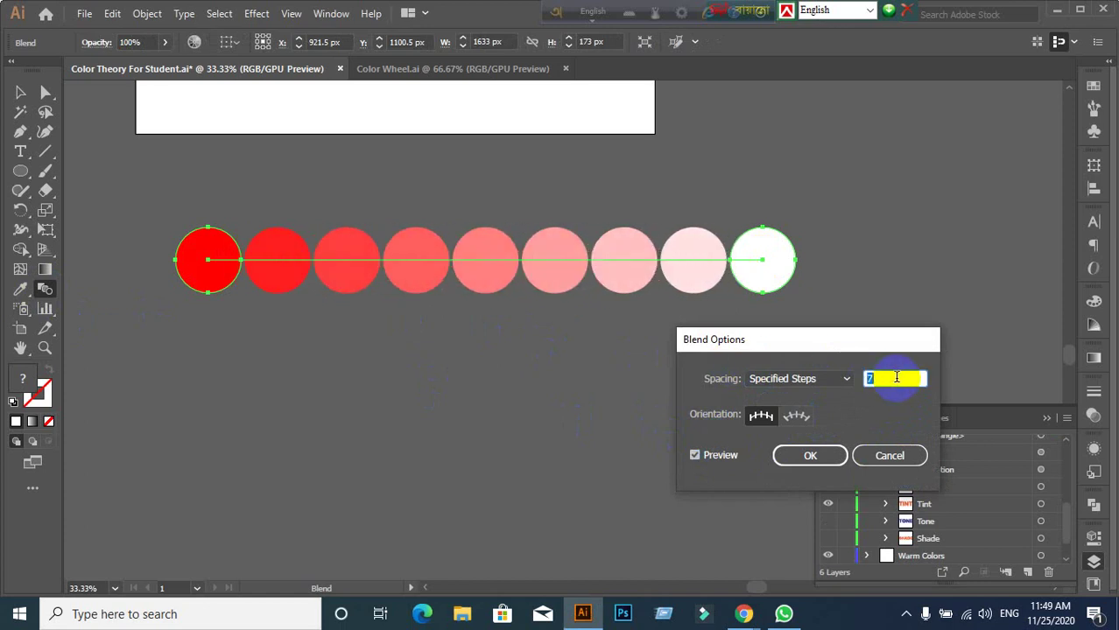
{"action": "left_click", "coordinate": [811, 455]}
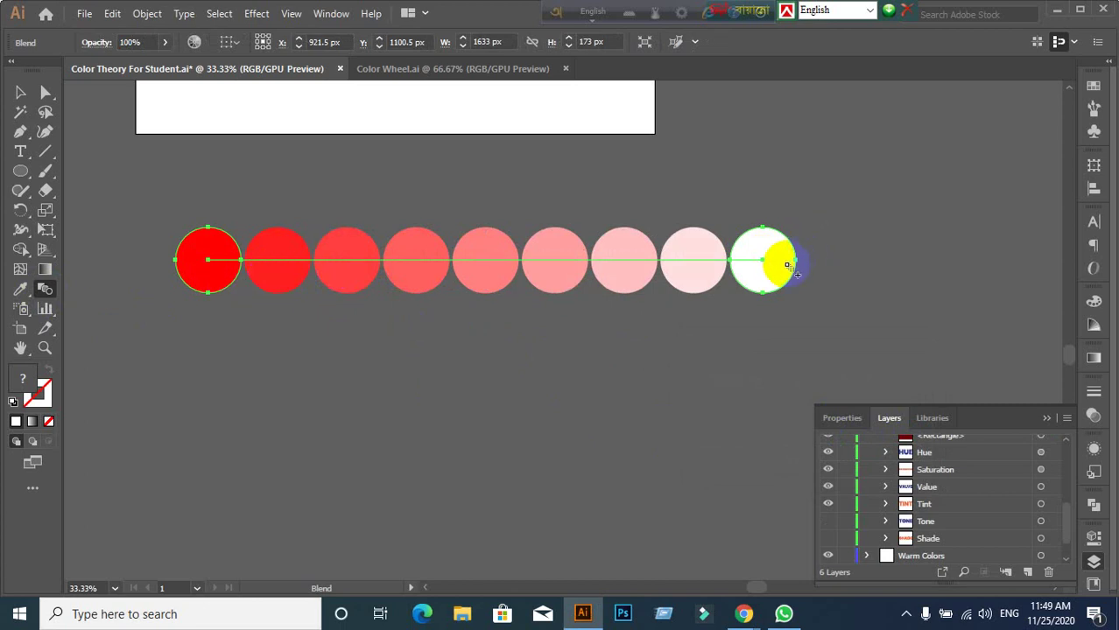
Step: Move the nine-circle blend row up and to the right
{"action": "left_click", "coordinate": [211, 264]}
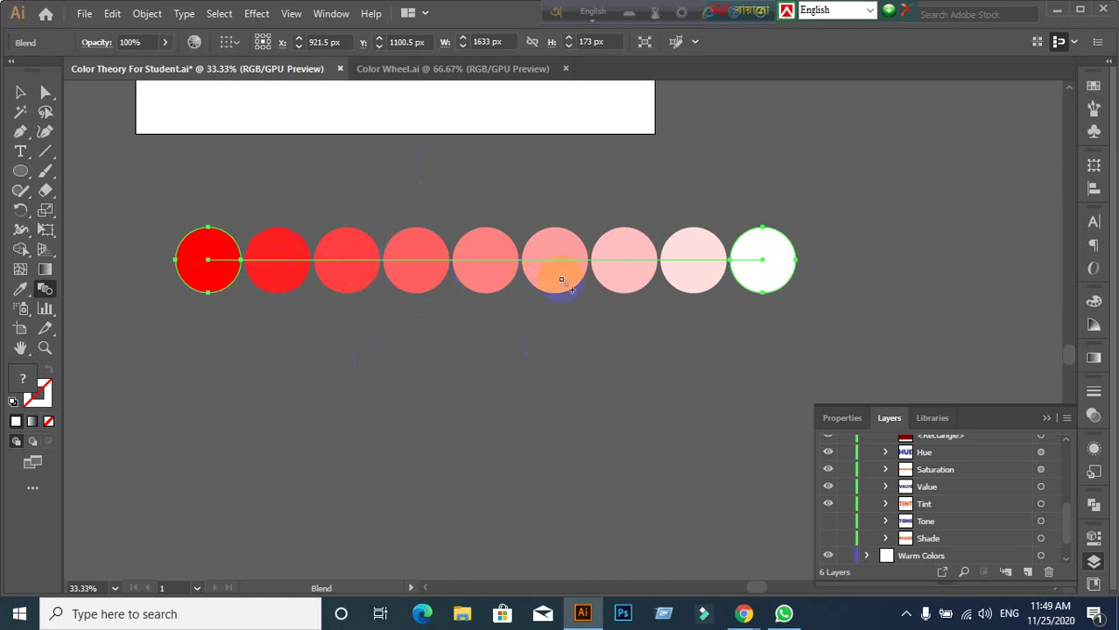
{"action": "left_click", "coordinate": [21, 92]}
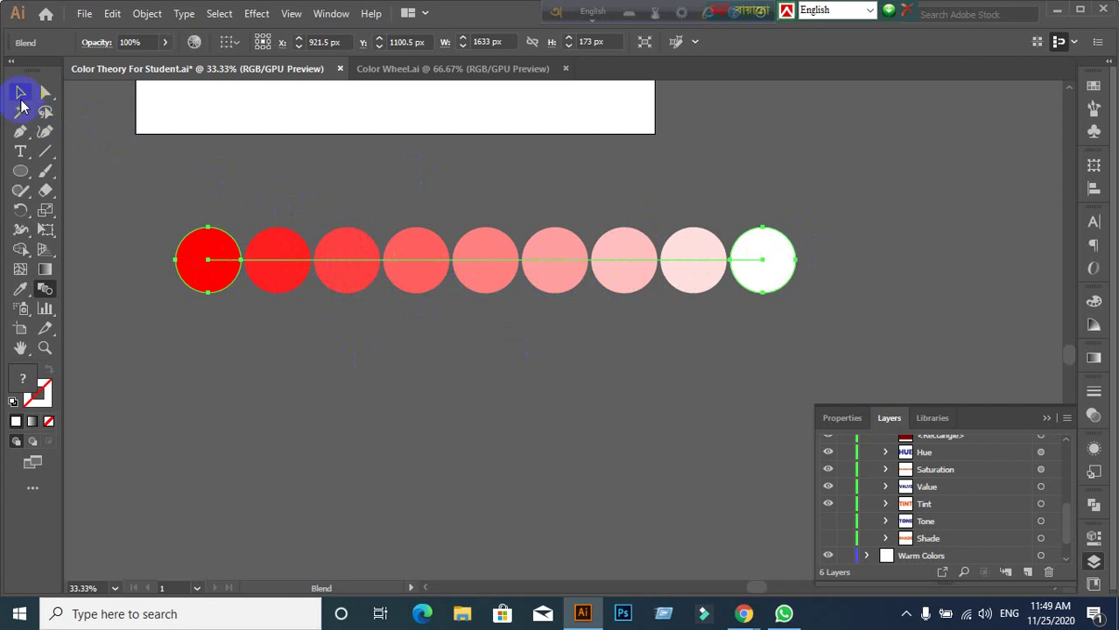
{"action": "left_click", "coordinate": [150, 237]}
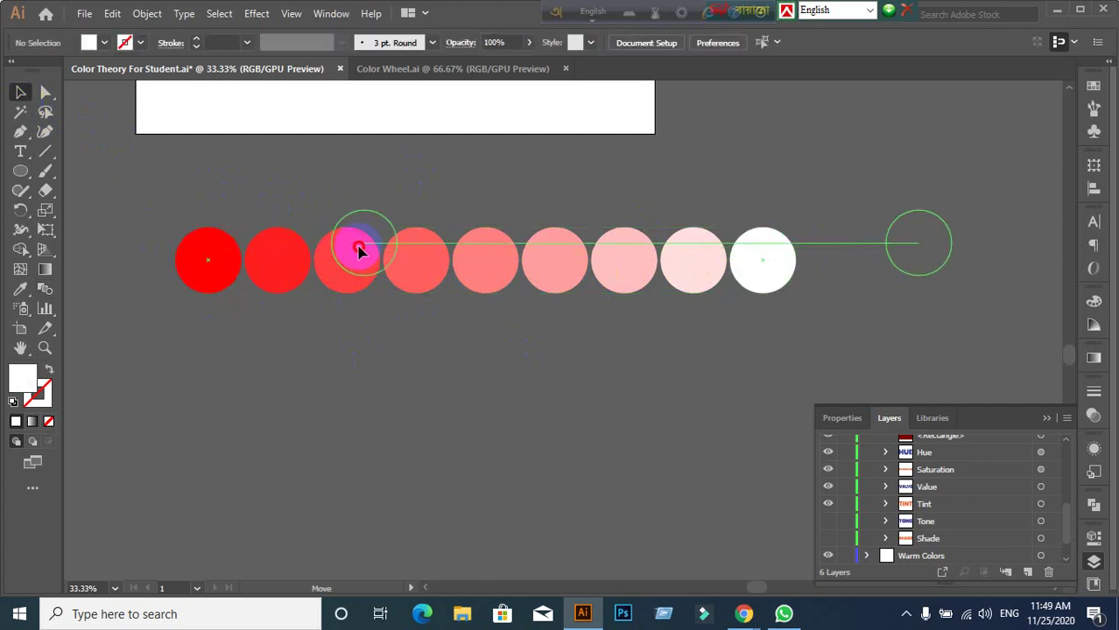
{"action": "left_click_drag", "start_coordinate": [202, 270], "coordinate": [417, 216]}
{"action": "left_click", "coordinate": [335, 385]}
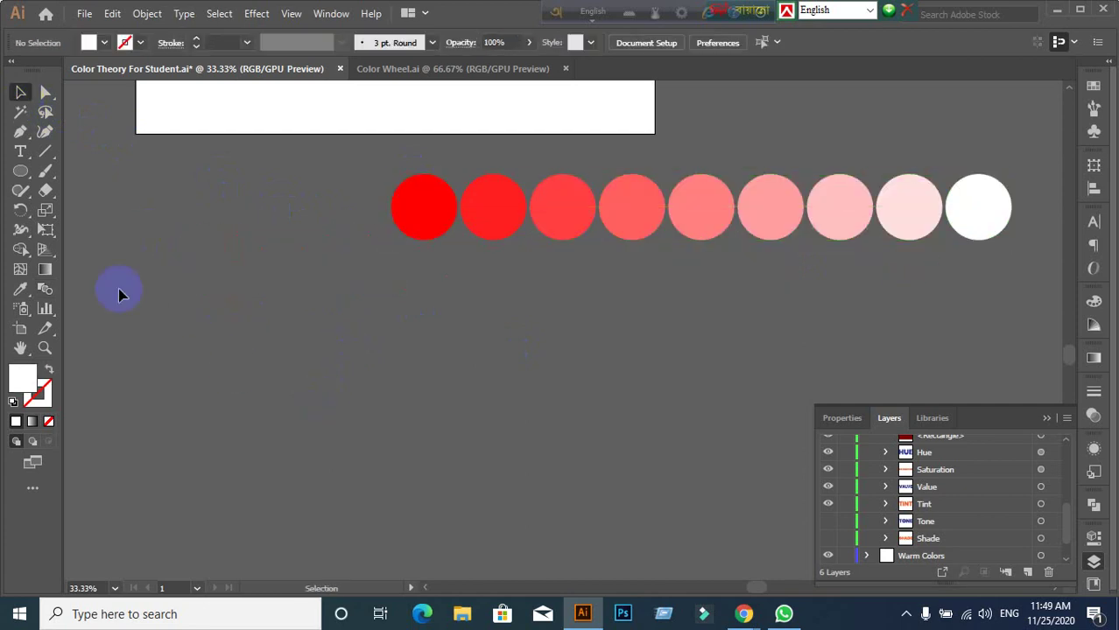
{"action": "left_click", "coordinate": [20, 171]}
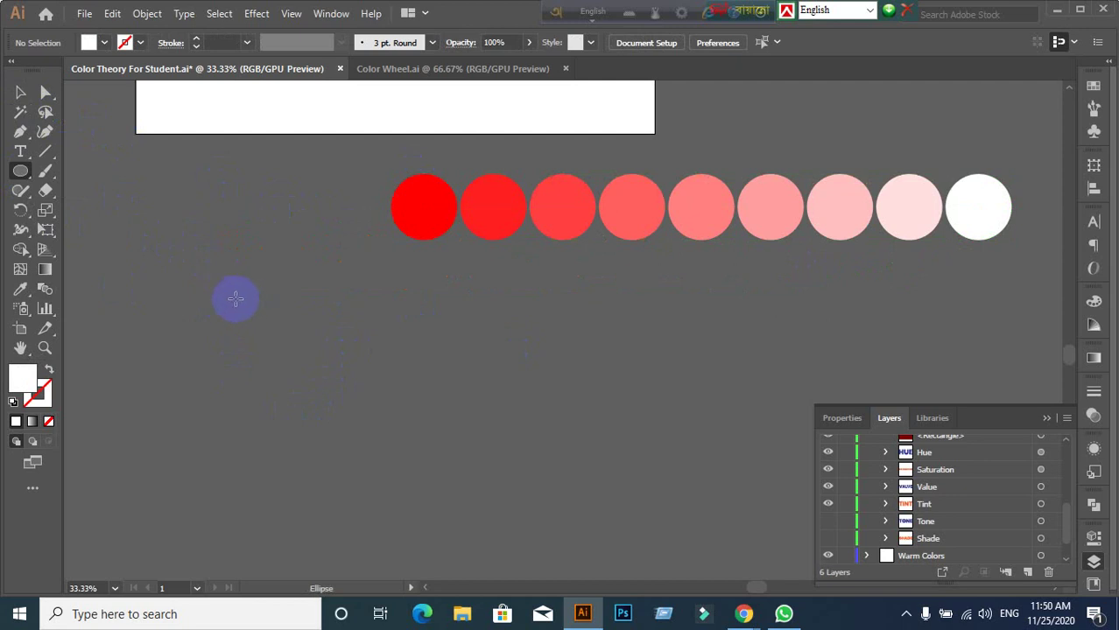
Step: Draw a new circle below the blend and open the Color Guide showing tints and shades
{"action": "mouse_move", "coordinate": [235, 299]}
{"action": "left_mouse_down"}
{"action": "mouse_move", "coordinate": [304, 350]}
{"action": "mouse_move", "coordinate": [319, 381]}
{"action": "left_mouse_up"}
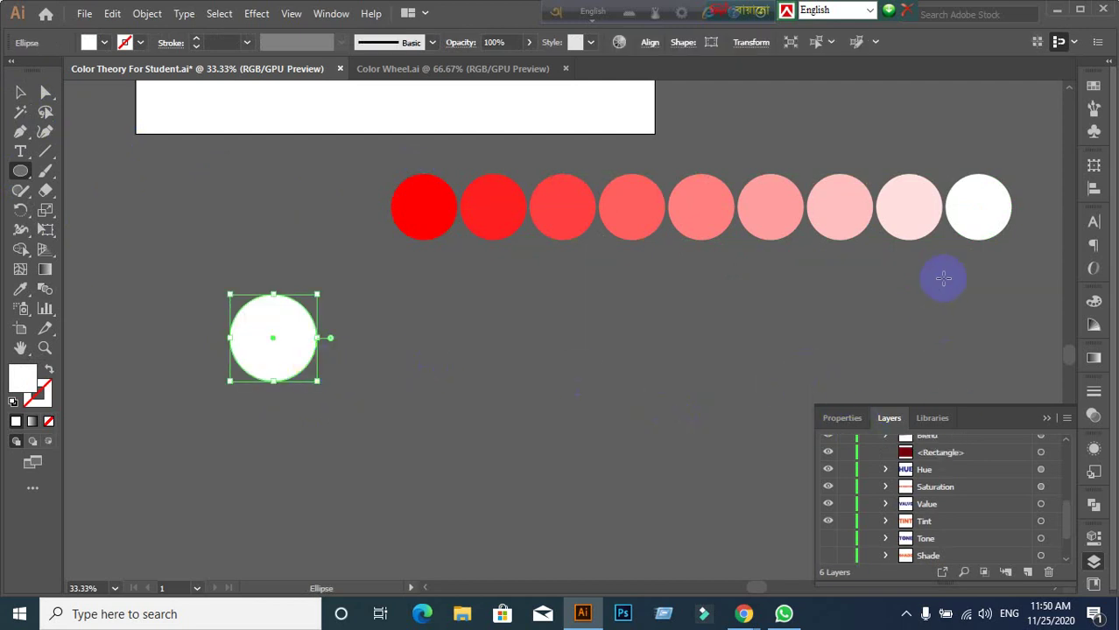
{"action": "left_click", "coordinate": [1094, 303]}
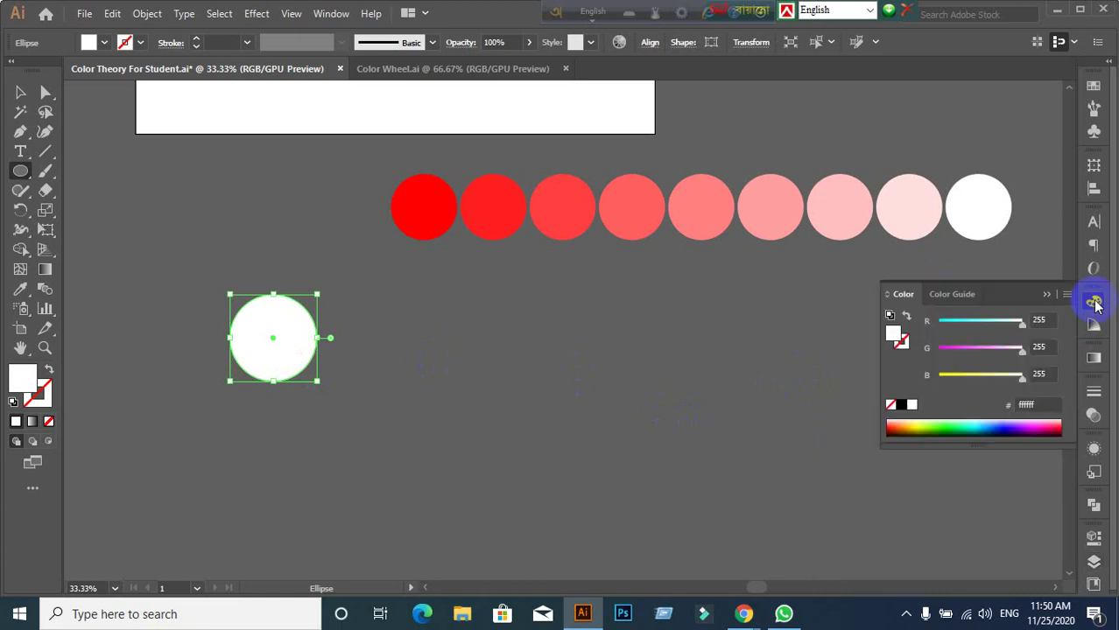
{"action": "left_click", "coordinate": [950, 295]}
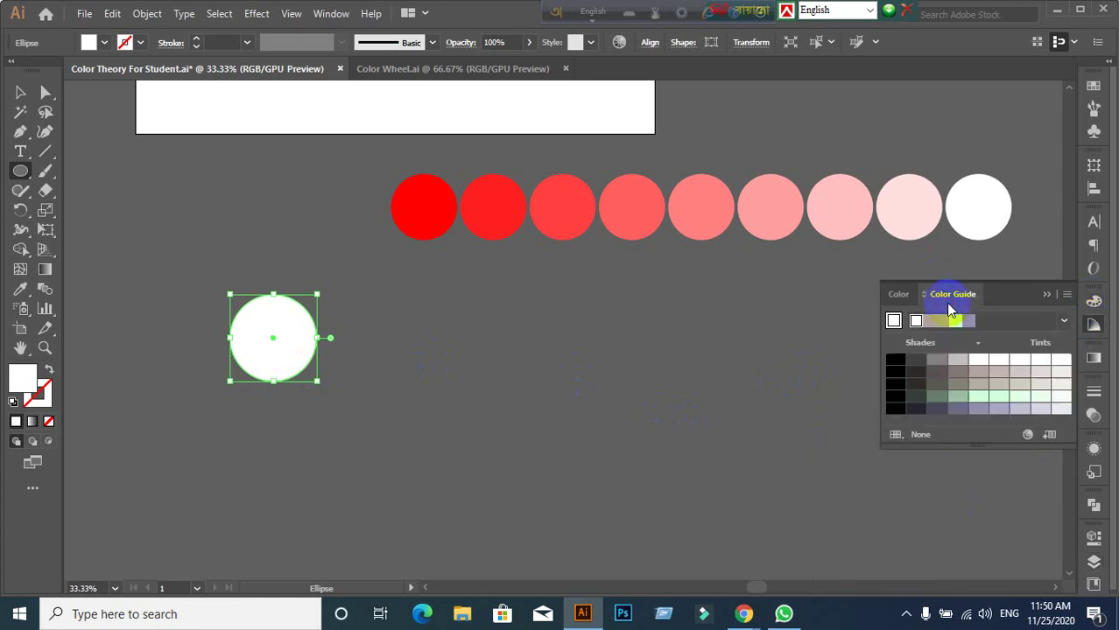
{"action": "left_click", "coordinate": [1067, 295]}
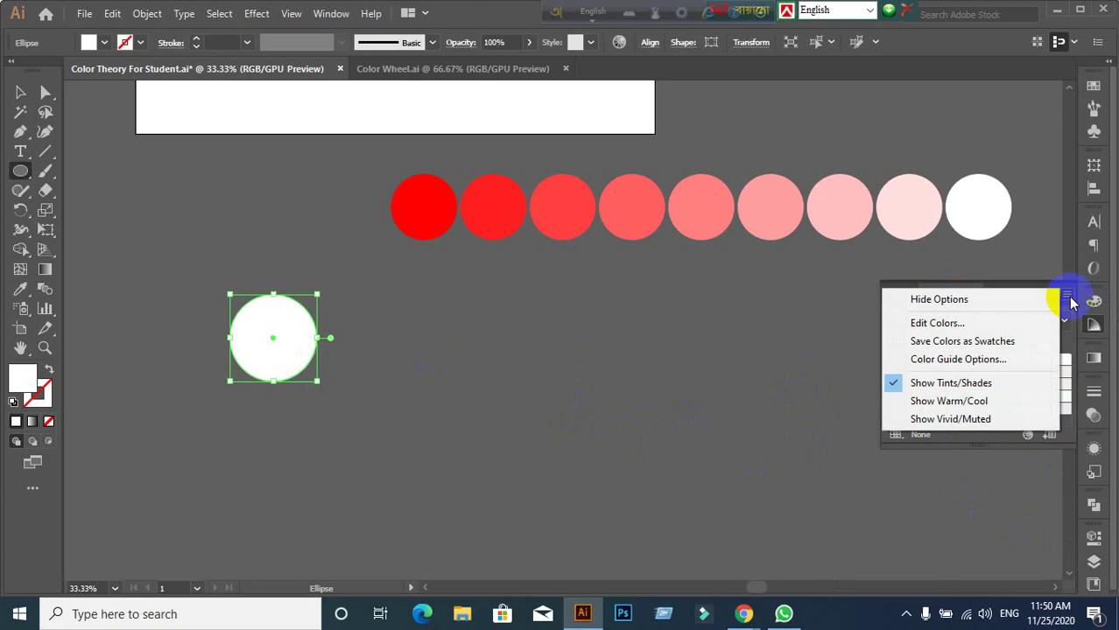
{"action": "left_click", "coordinate": [914, 383]}
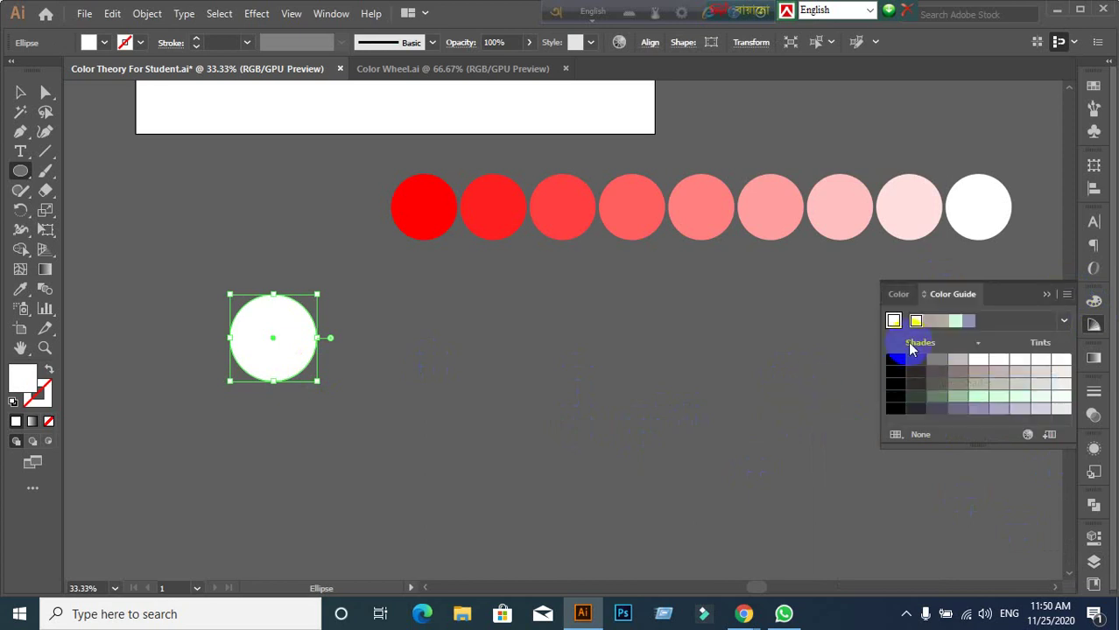
{"action": "left_click_drag", "start_coordinate": [893, 322], "coordinate": [31, 383]}
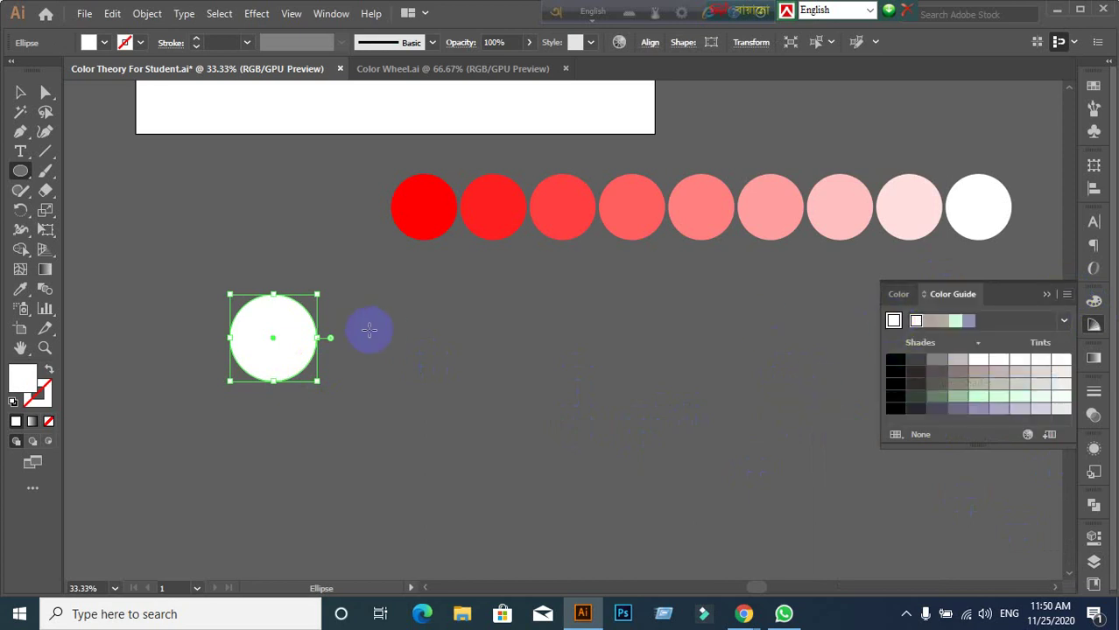
Step: Fill the new circle blue with hex 0055ff and deselect it
{"action": "double_click", "coordinate": [30, 383]}
{"action": "left_click_drag", "start_coordinate": [841, 317], "coordinate": [931, 182]}
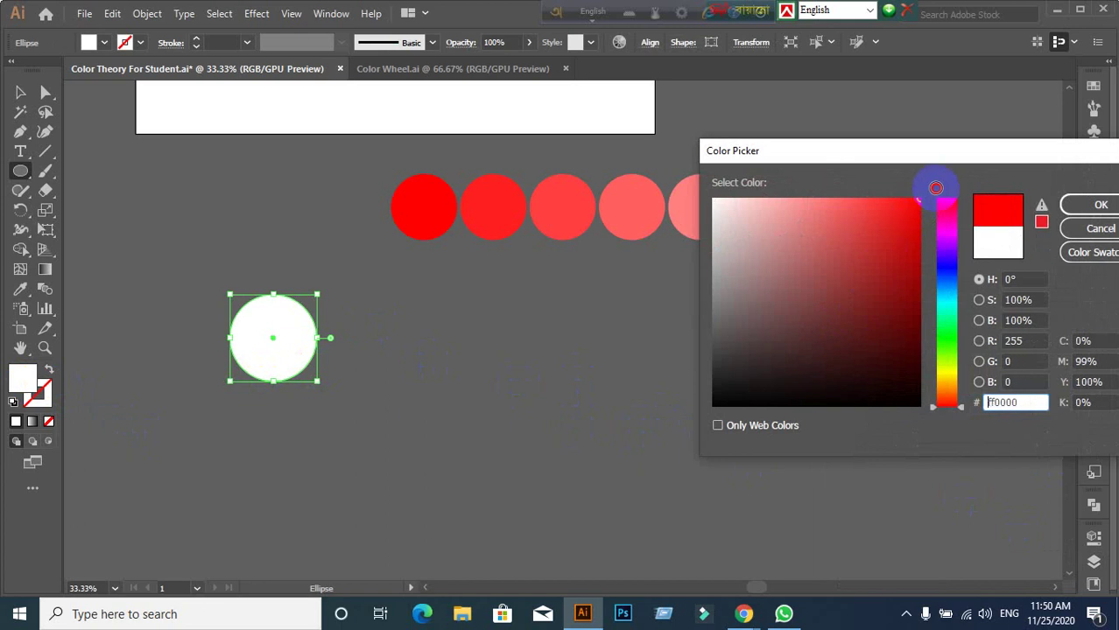
{"action": "left_click", "coordinate": [1073, 205]}
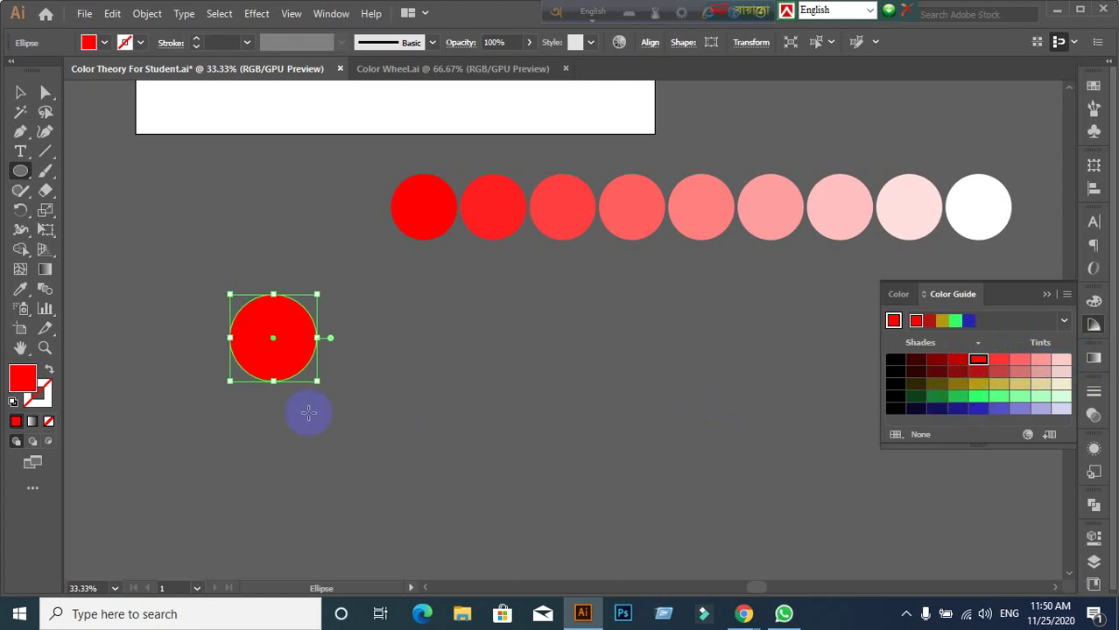
{"action": "double_click", "coordinate": [23, 377]}
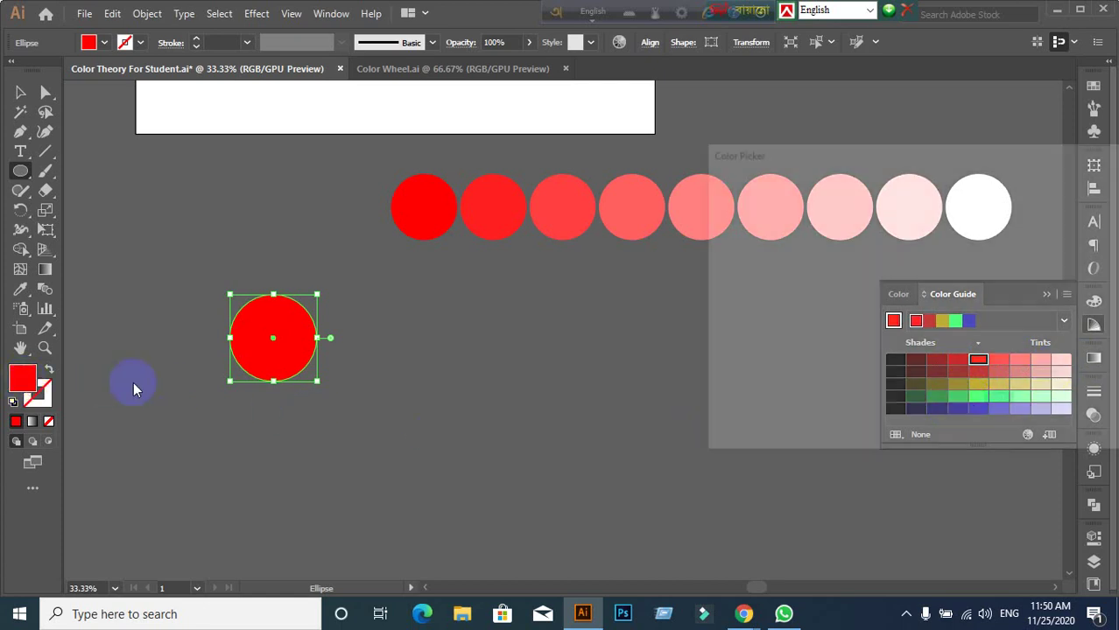
{"action": "type", "text": "0055ff"}
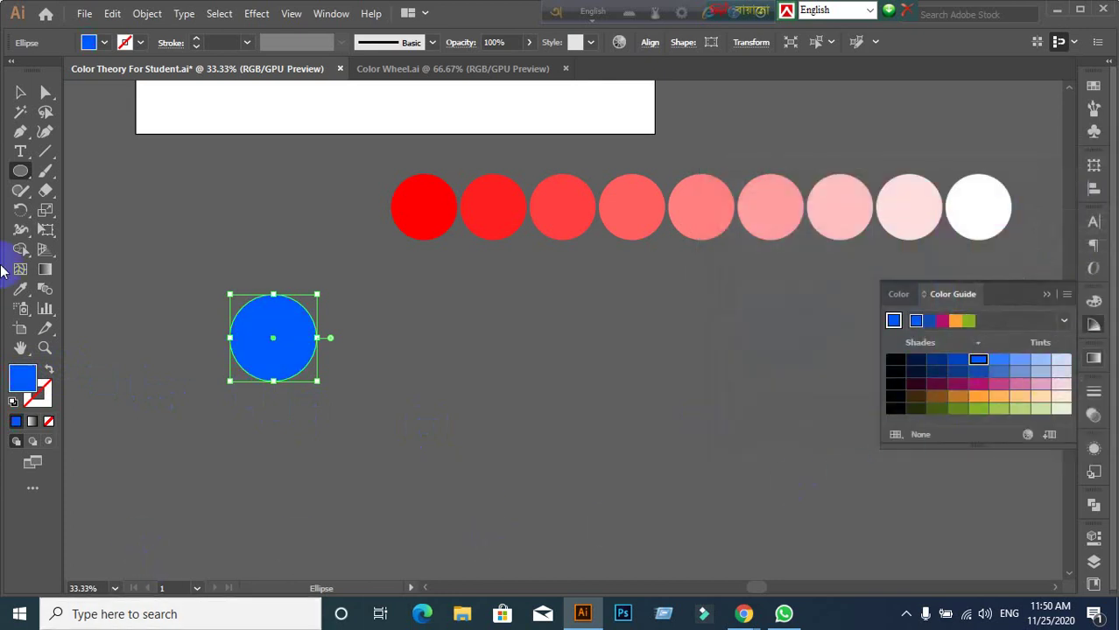
{"action": "left_click", "coordinate": [20, 92]}
{"action": "left_click", "coordinate": [463, 442]}
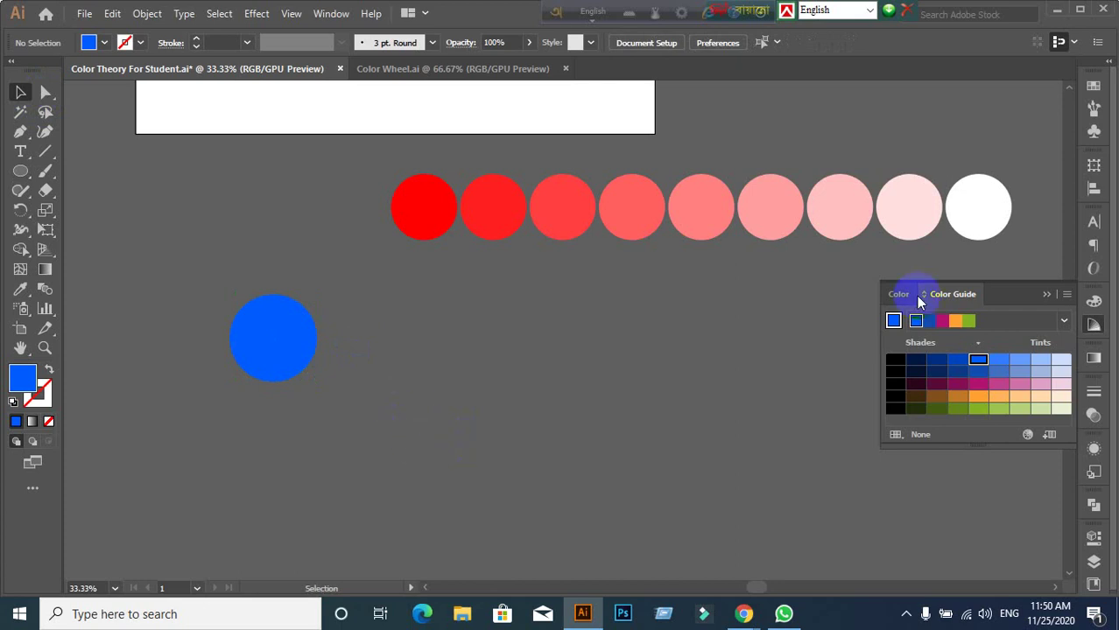
Step: Hide the Color Guide panel and bring up the Layers panel
{"action": "left_click", "coordinate": [1045, 296]}
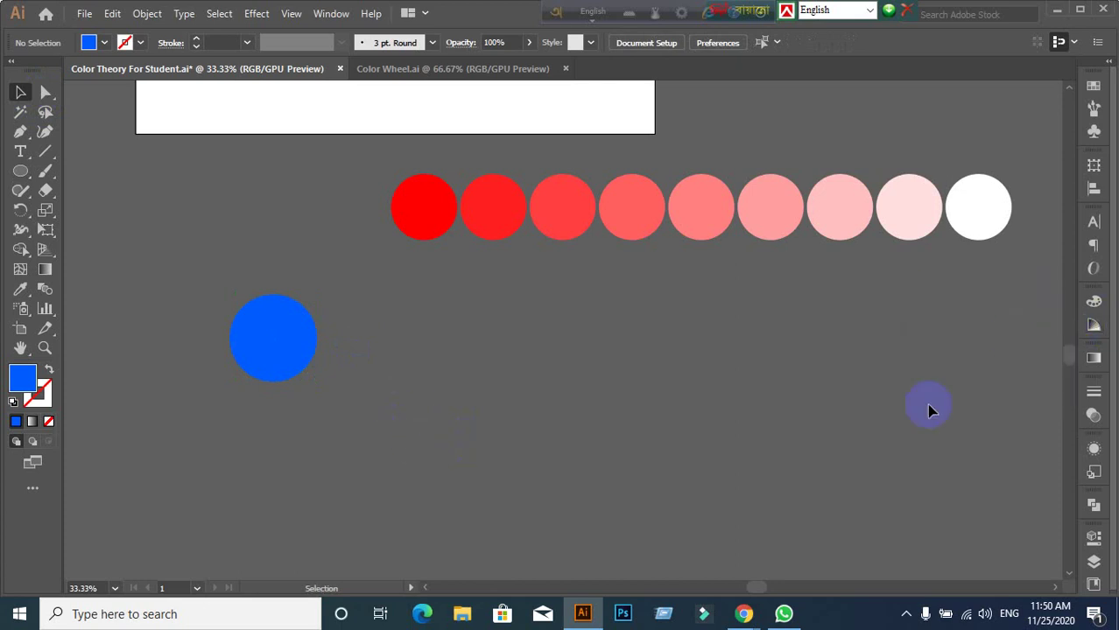
{"action": "left_click", "coordinate": [1092, 562]}
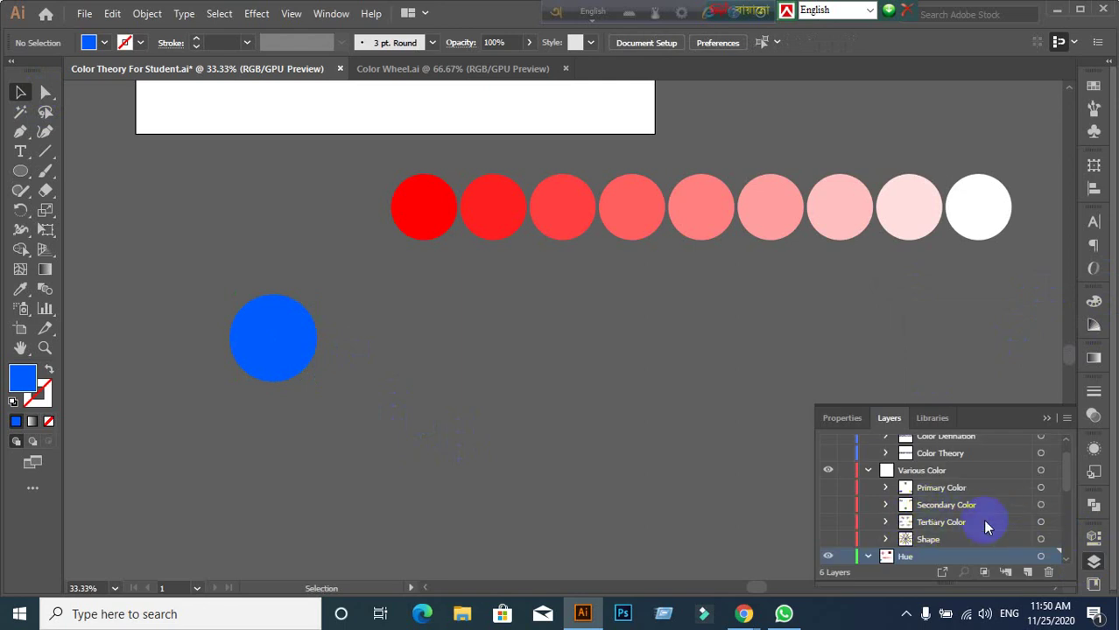
{"action": "scroll", "coordinate": [948, 520], "scroll_direction": "down", "scroll_amount": 3}
{"action": "scroll", "coordinate": [966, 538], "scroll_direction": "up", "scroll_amount": 3}
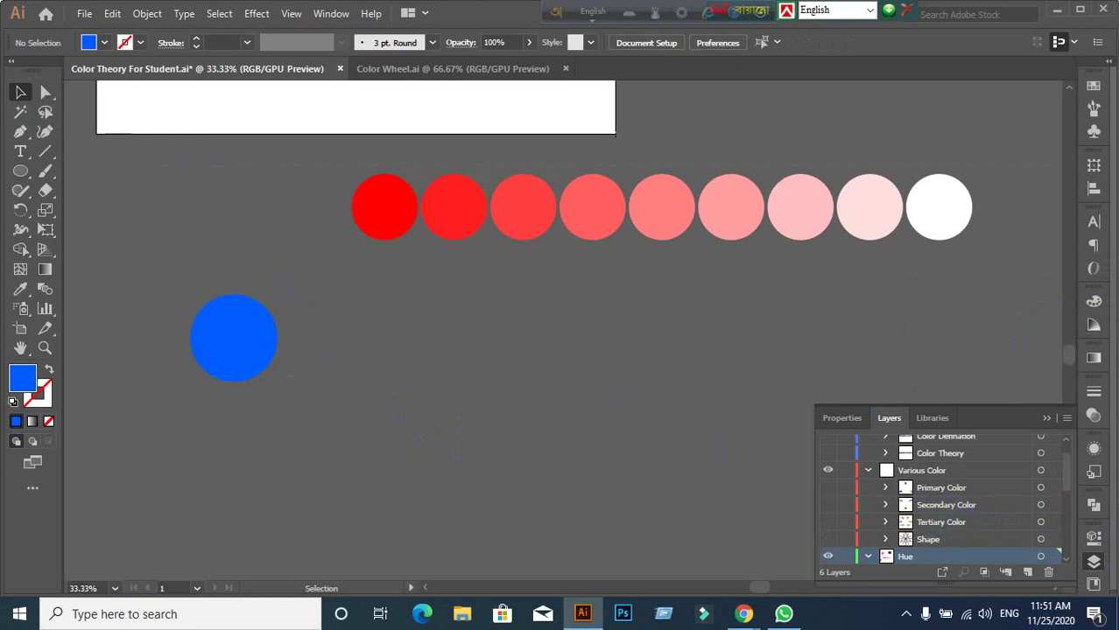
{"action": "scroll", "coordinate": [1046, 380], "scroll_direction": "right", "scroll_amount": 3}
Step: Delete all the circles on the artboard and pan back to the artboard
{"action": "key", "text": "ctrl+a"}
{"action": "key", "text": "Delete"}
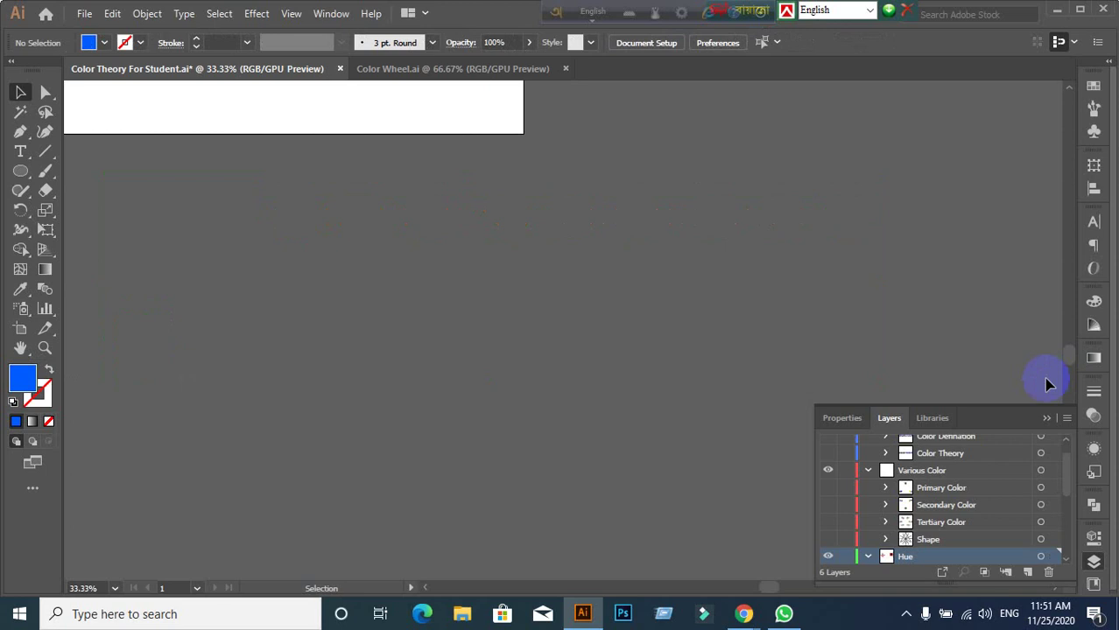
{"action": "scroll", "coordinate": [514, 293], "scroll_direction": "down", "scroll_amount": 1, "text": "alt"}
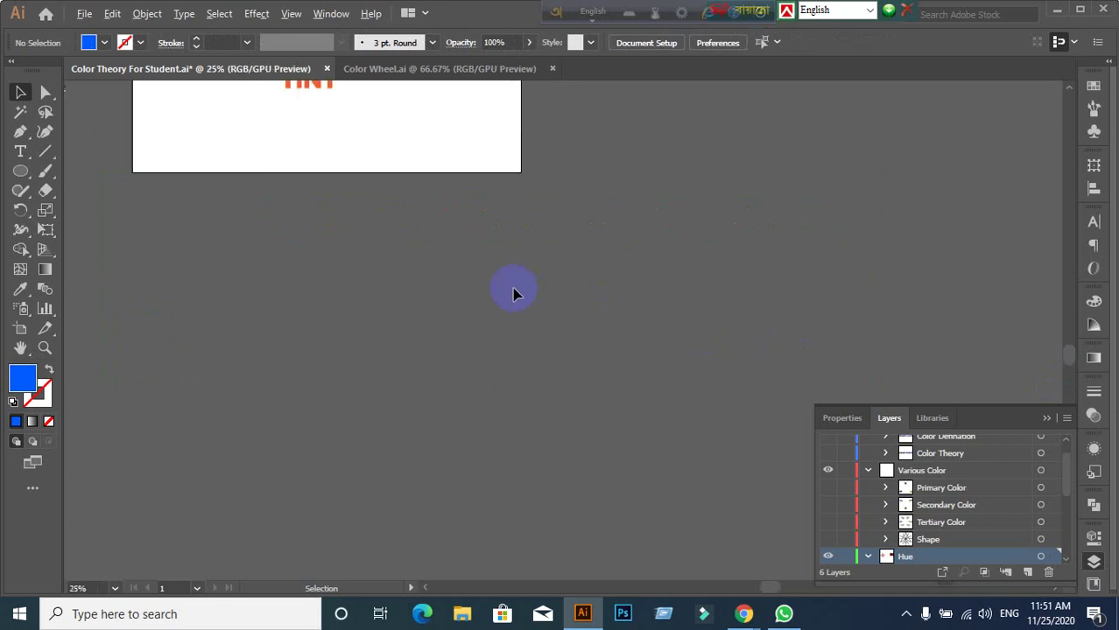
{"action": "scroll", "coordinate": [526, 351], "scroll_direction": "up", "scroll_amount": 5}
{"action": "scroll", "coordinate": [525, 350], "scroll_direction": "left", "scroll_amount": 3}
{"action": "scroll", "coordinate": [569, 481], "scroll_direction": "up", "scroll_amount": 3}
{"action": "scroll", "coordinate": [611, 554], "scroll_direction": "down", "scroll_amount": 1}
{"action": "scroll", "coordinate": [635, 423], "scroll_direction": "down", "scroll_amount": 1}
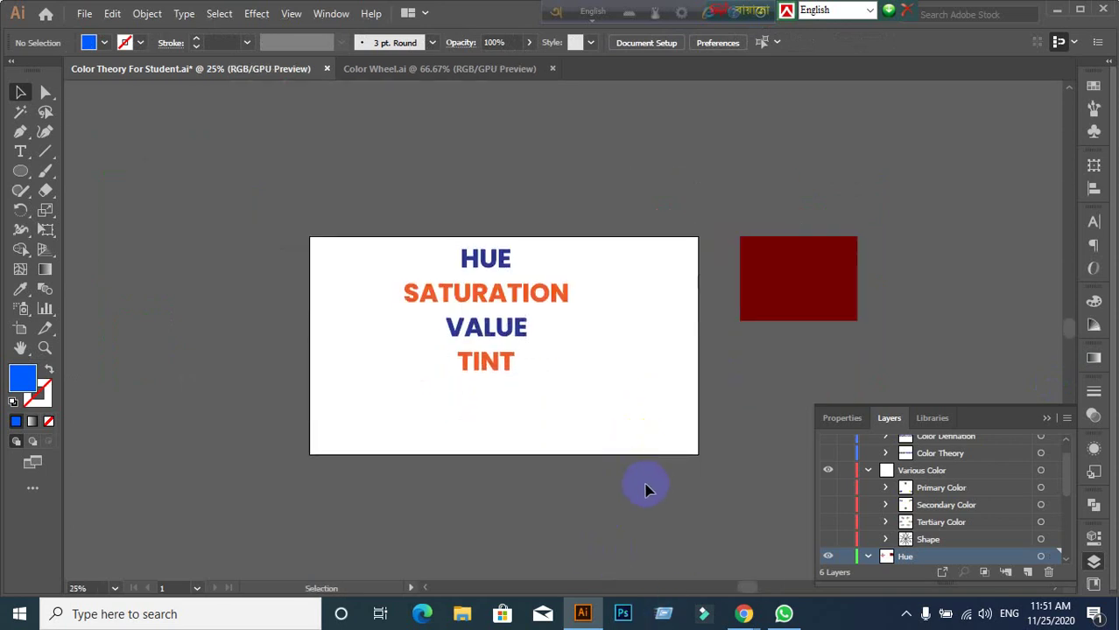
{"action": "scroll", "coordinate": [651, 488], "scroll_direction": "up", "scroll_amount": 1, "text": "alt"}
{"action": "scroll", "coordinate": [650, 487], "scroll_direction": "up", "scroll_amount": 1, "text": "alt"}
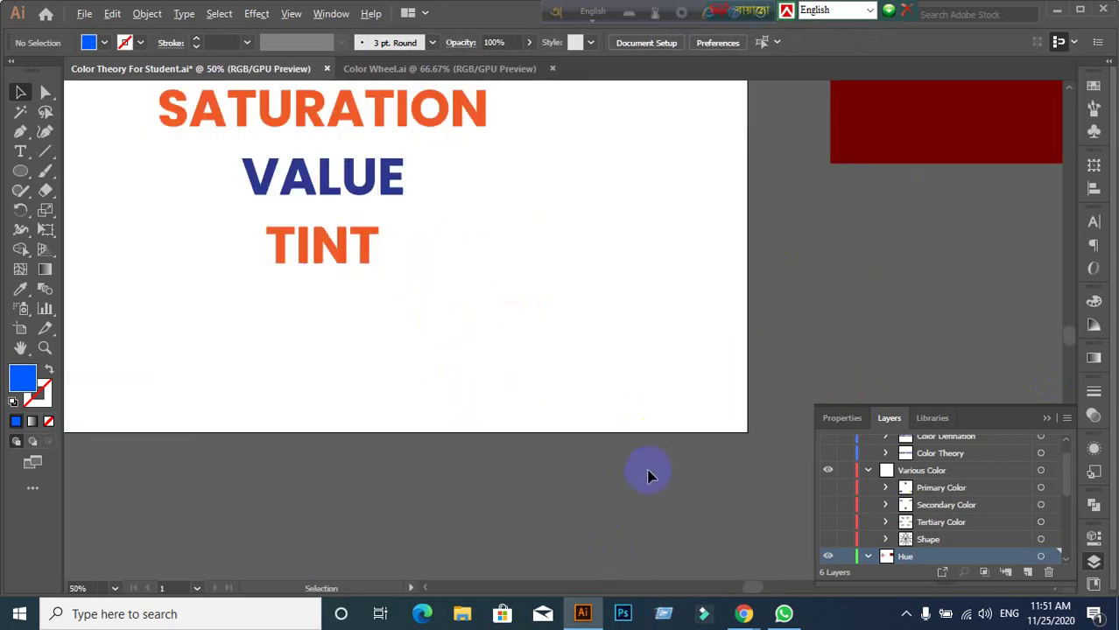
{"action": "scroll", "coordinate": [646, 464], "scroll_direction": "down", "scroll_amount": 1, "text": "alt"}
{"action": "left_click_drag", "start_coordinate": [646, 464], "coordinate": [616, 392]}
{"action": "scroll", "coordinate": [622, 497], "scroll_direction": "down", "scroll_amount": 1}
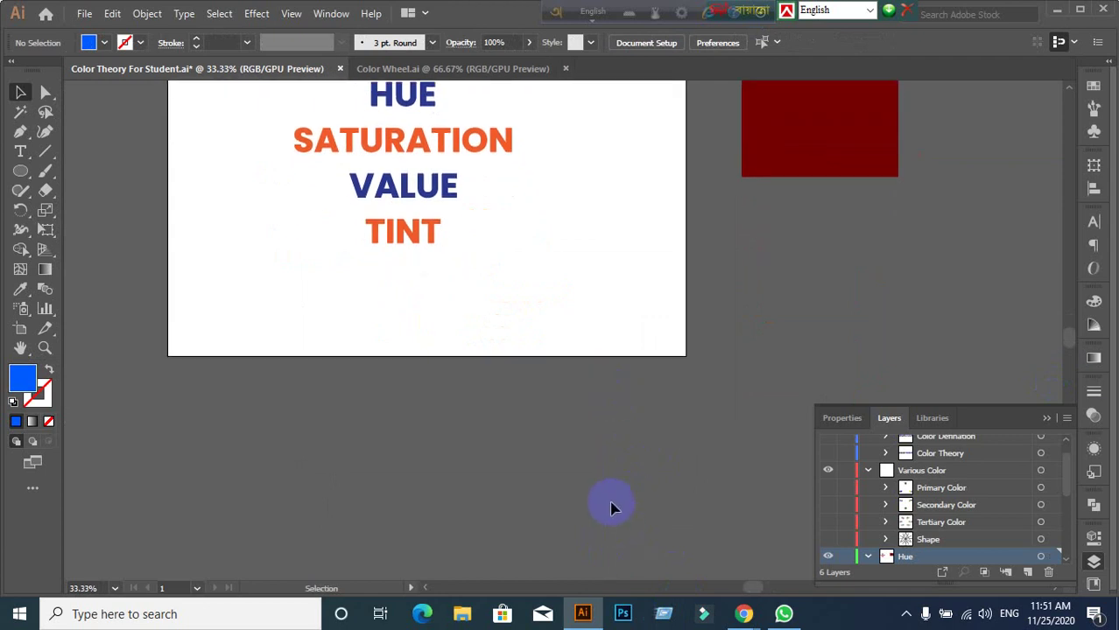
{"action": "scroll", "coordinate": [612, 507], "scroll_direction": "up", "scroll_amount": 1}
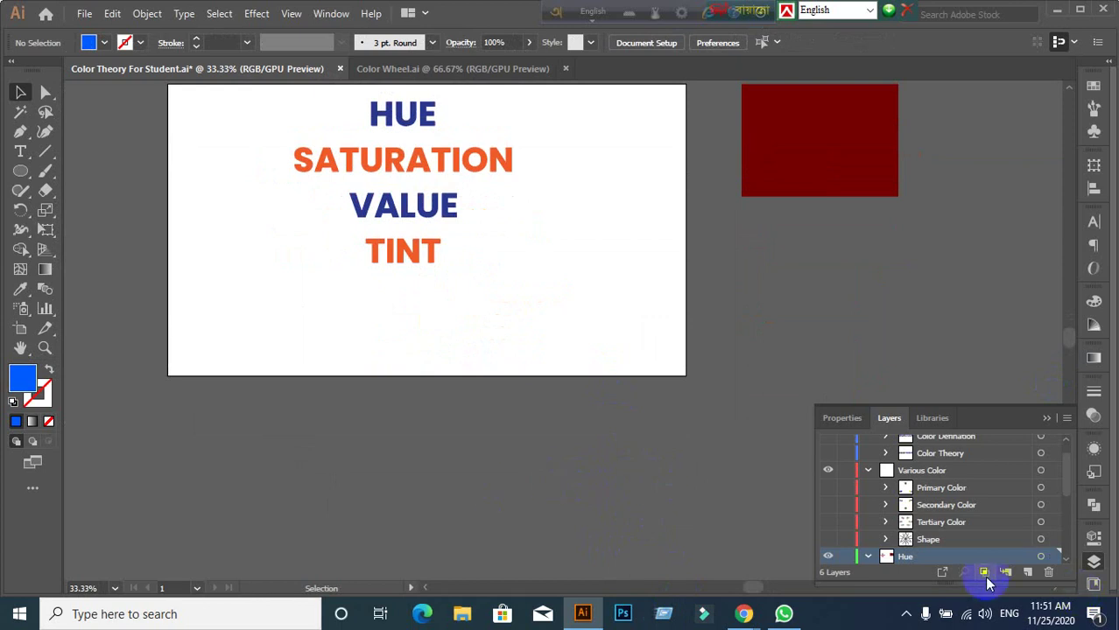
Step: Collapse Various Color, toggle Tone visible then hidden, and turn on the Shade layer
{"action": "left_click", "coordinate": [869, 472]}
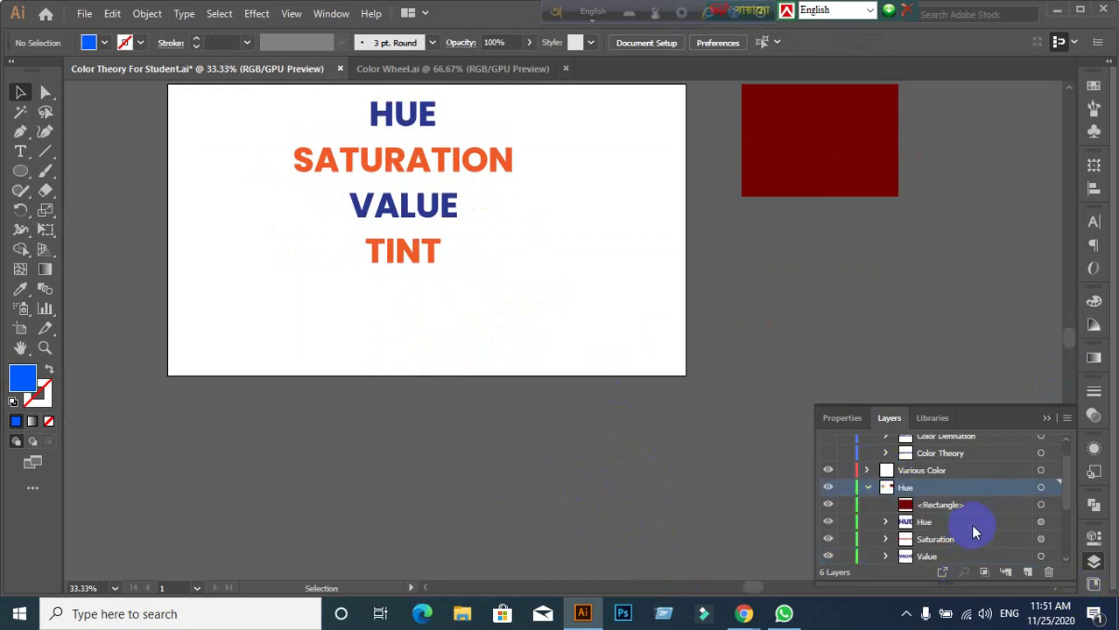
{"action": "scroll", "coordinate": [973, 534], "scroll_direction": "down", "scroll_amount": 3}
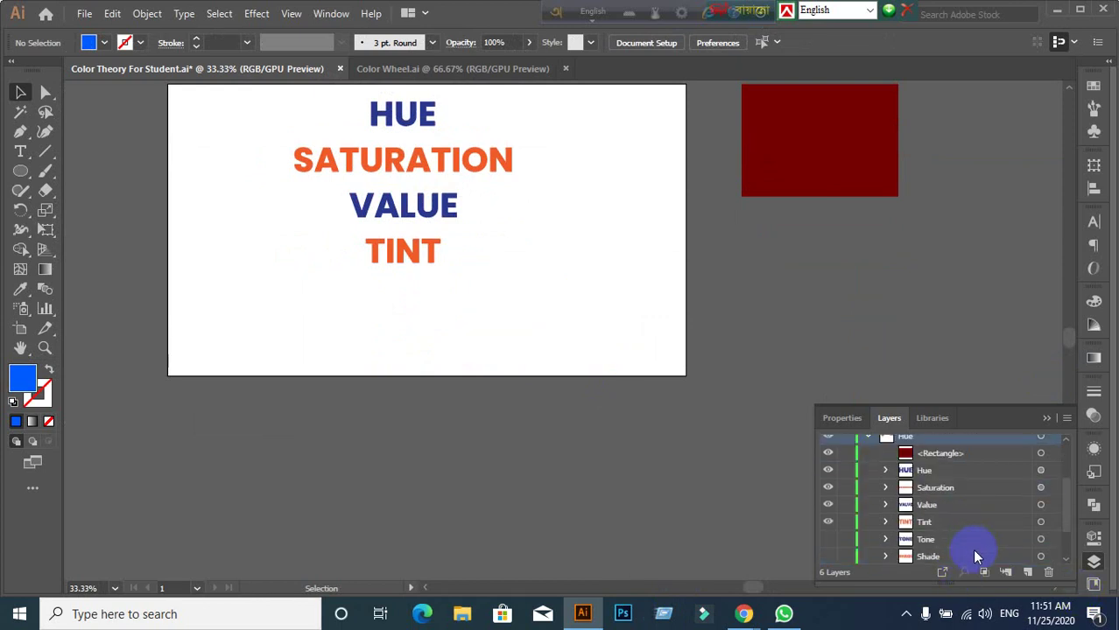
{"action": "left_click", "coordinate": [828, 539]}
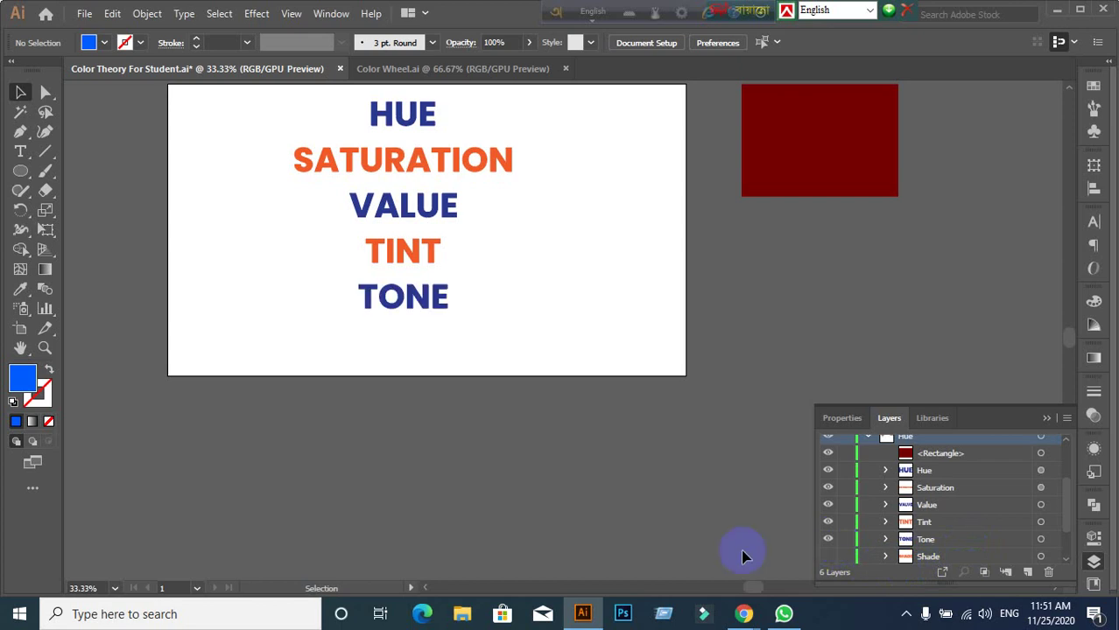
{"action": "left_click", "coordinate": [828, 541]}
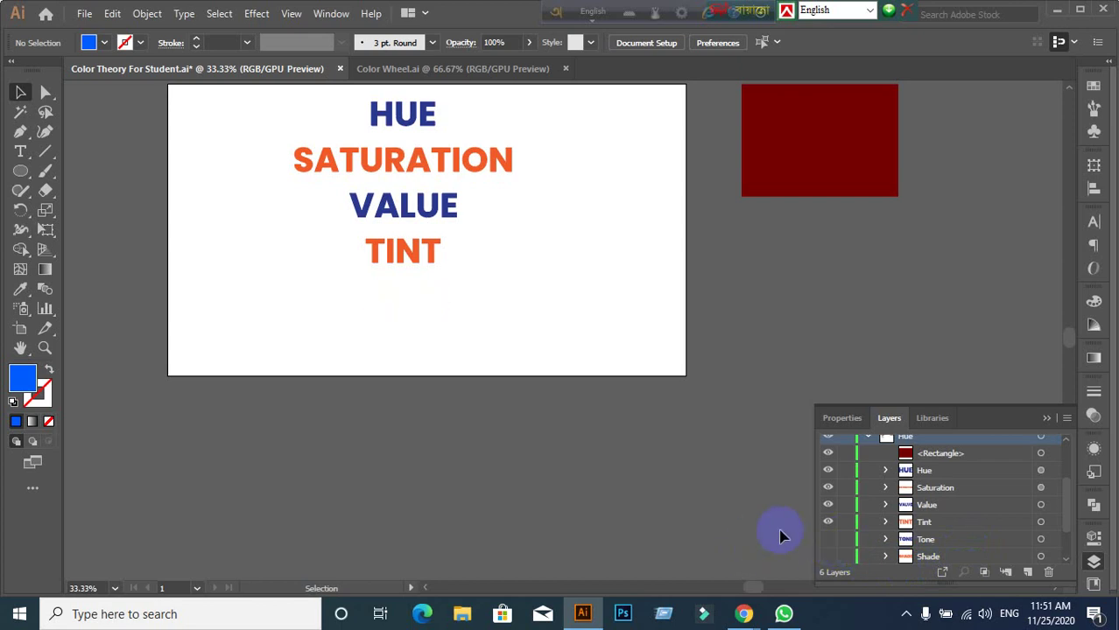
{"action": "left_click", "coordinate": [827, 556]}
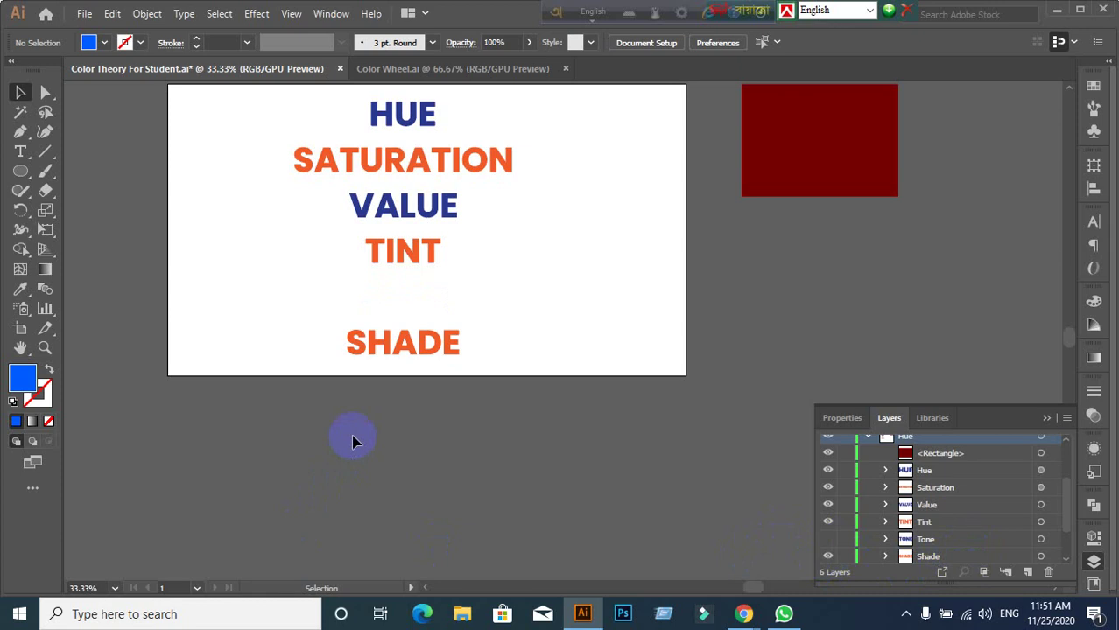
{"action": "scroll", "coordinate": [429, 445], "scroll_direction": "down", "scroll_amount": 2}
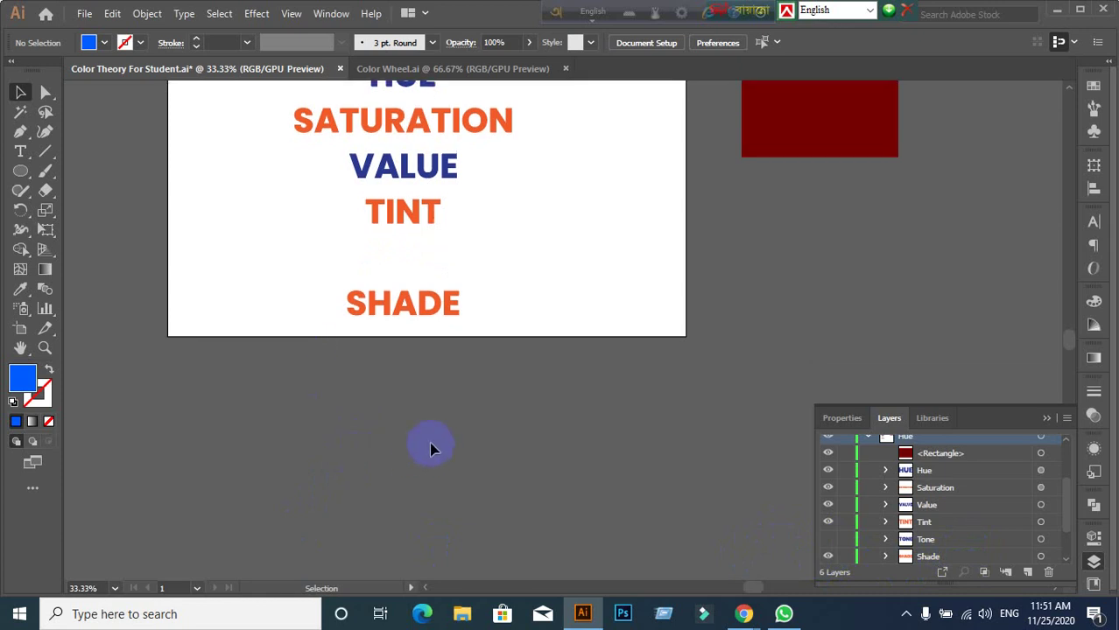
{"action": "scroll", "coordinate": [431, 445], "scroll_direction": "down", "scroll_amount": 3}
Step: Draw a circle below the artboard and give it a pure red fill
{"action": "left_click", "coordinate": [20, 172]}
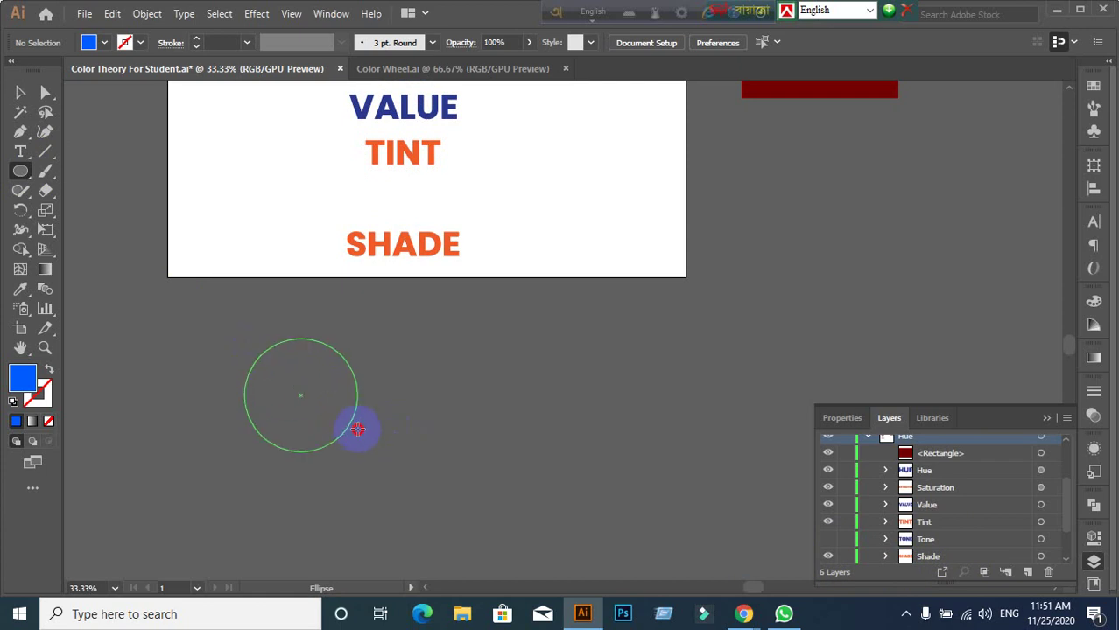
{"action": "left_click_drag", "start_coordinate": [244, 339], "coordinate": [317, 411]}
{"action": "left_click", "coordinate": [20, 92]}
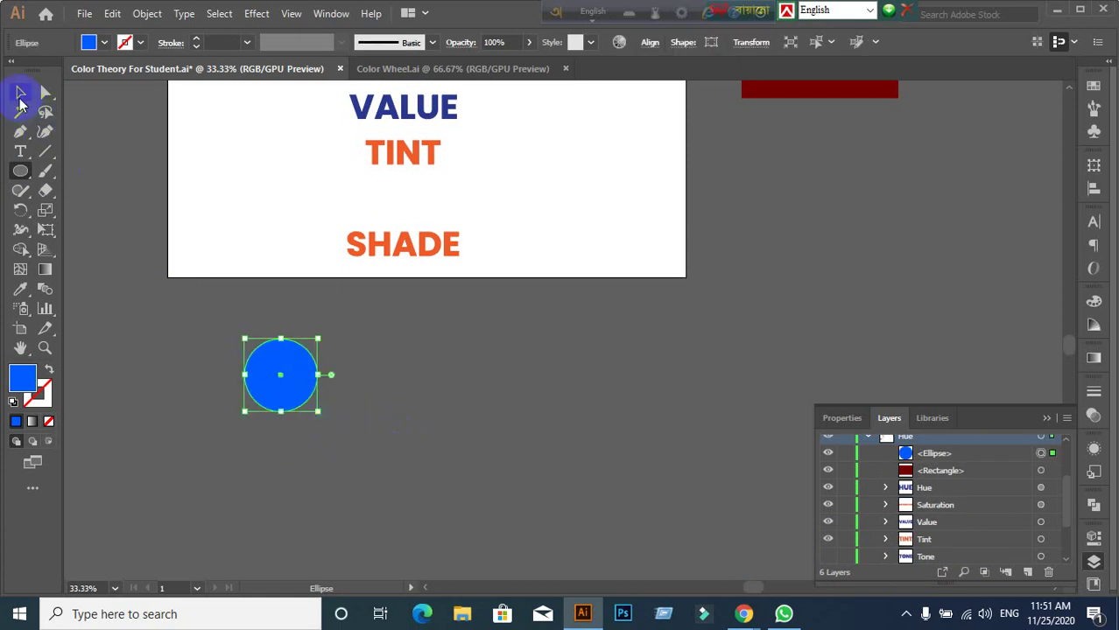
{"action": "double_click", "coordinate": [22, 377]}
{"action": "left_click", "coordinate": [775, 417]}
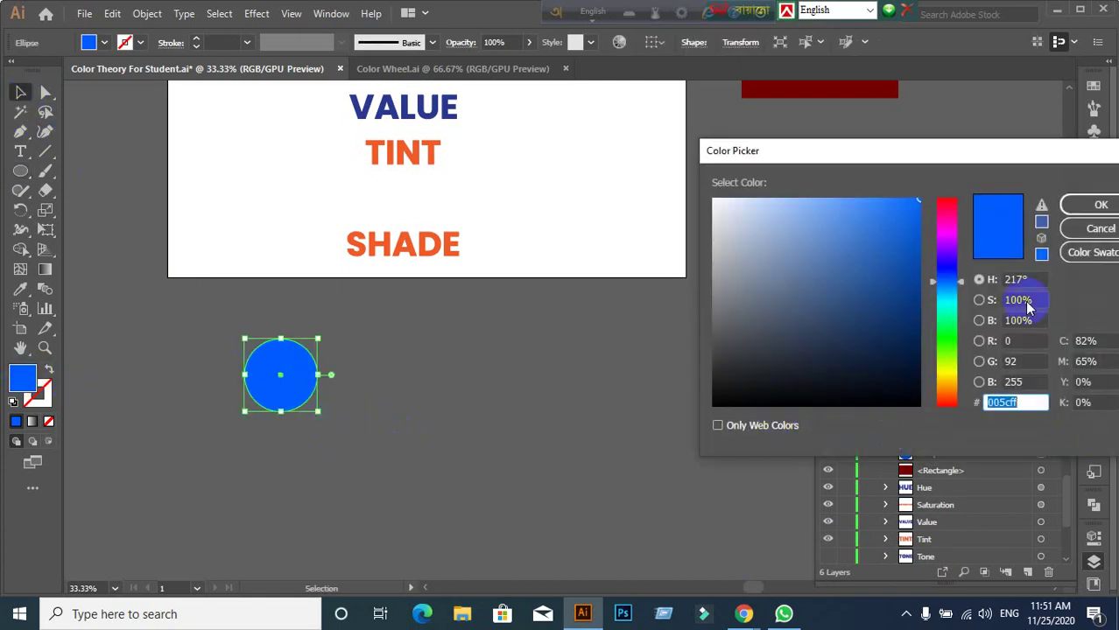
{"action": "left_click_drag", "start_coordinate": [934, 281], "coordinate": [970, 186]}
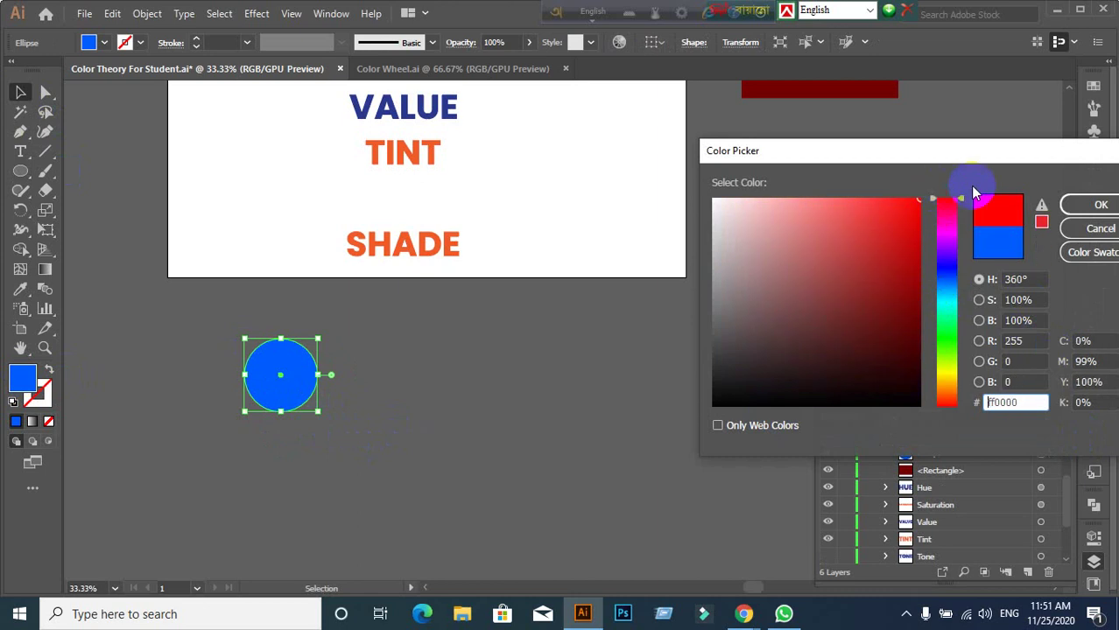
{"action": "left_click", "coordinate": [1096, 205]}
Step: Nudge the red circle left and place a copy of it to the right
{"action": "left_click_drag", "start_coordinate": [261, 376], "coordinate": [210, 370]}
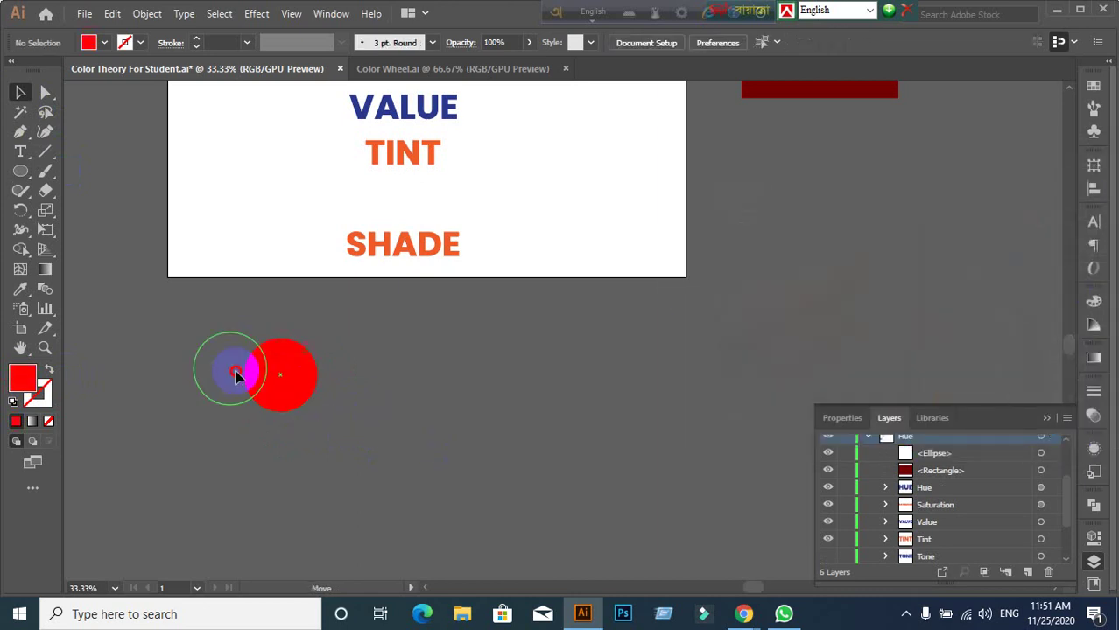
{"action": "left_click", "coordinate": [375, 411]}
{"action": "left_click", "coordinate": [252, 375]}
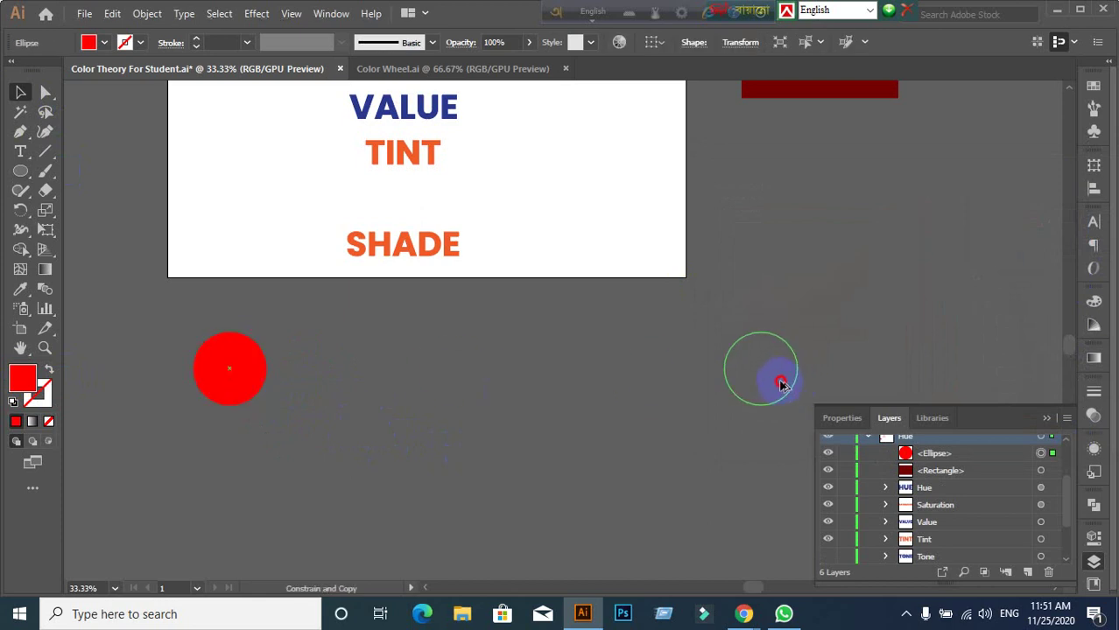
{"action": "left_click_drag", "start_coordinate": [252, 378], "coordinate": [783, 378]}
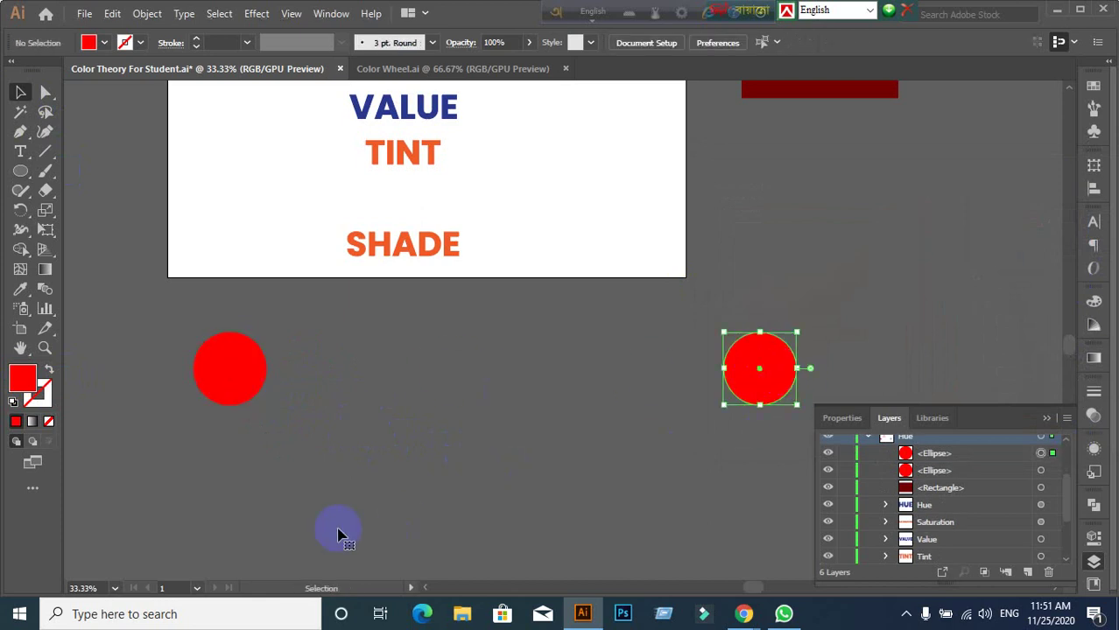
Step: In the copy's fill colour, set magenta and yellow to 0 and start editing black
{"action": "double_click", "coordinate": [18, 382]}
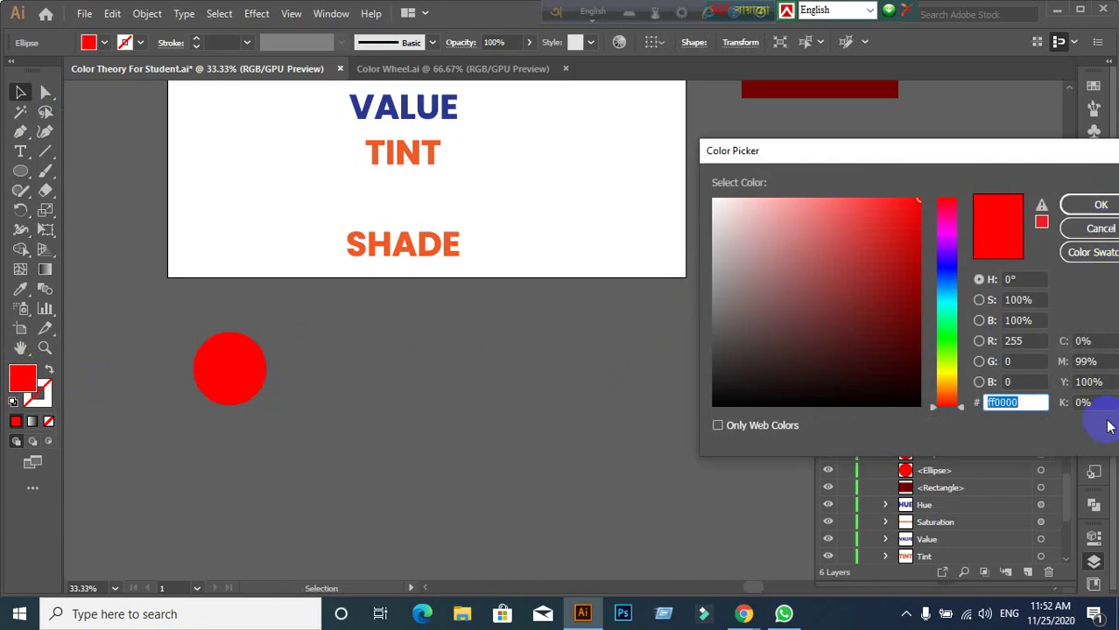
{"action": "left_click", "coordinate": [1090, 341]}
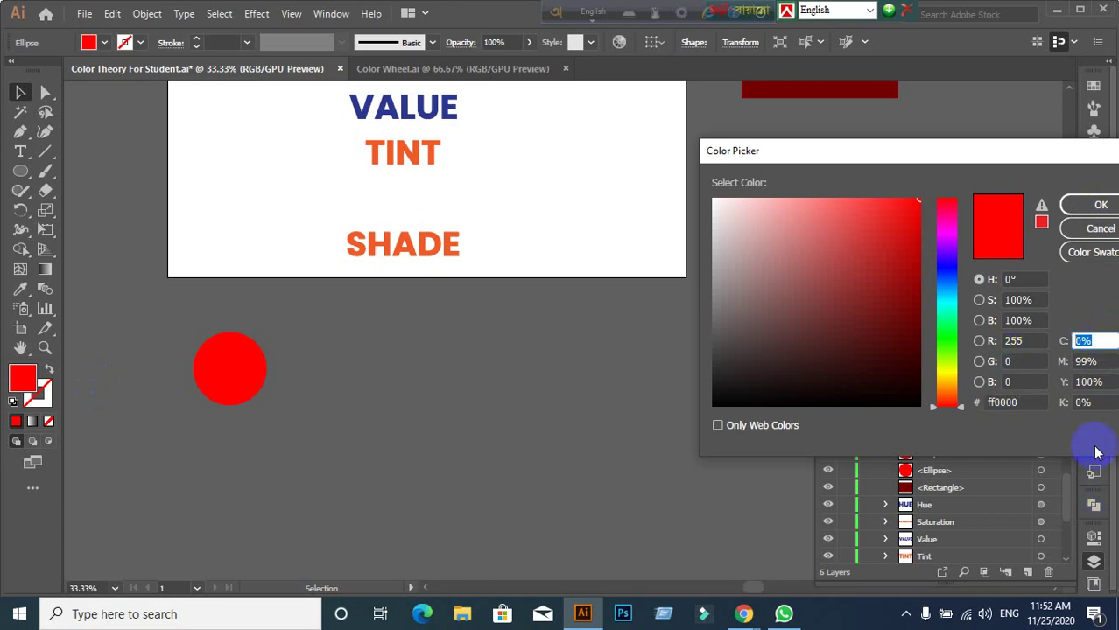
{"action": "left_click", "coordinate": [1085, 361]}
{"action": "type", "text": "0"}
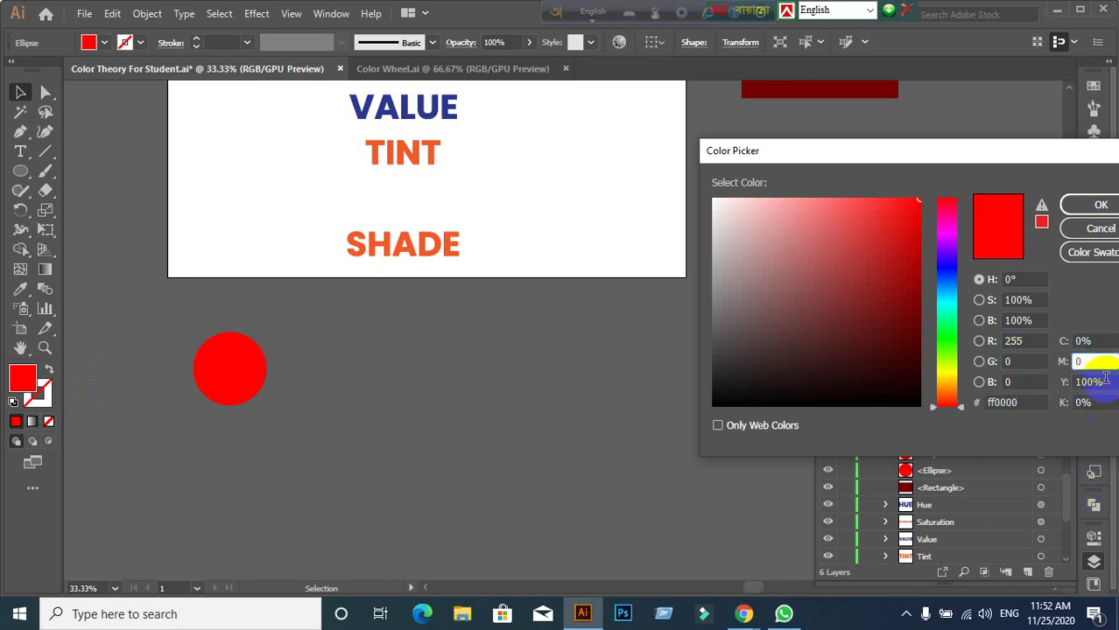
{"action": "left_click", "coordinate": [1088, 382]}
{"action": "type", "text": "0"}
{"action": "left_click", "coordinate": [1098, 402]}
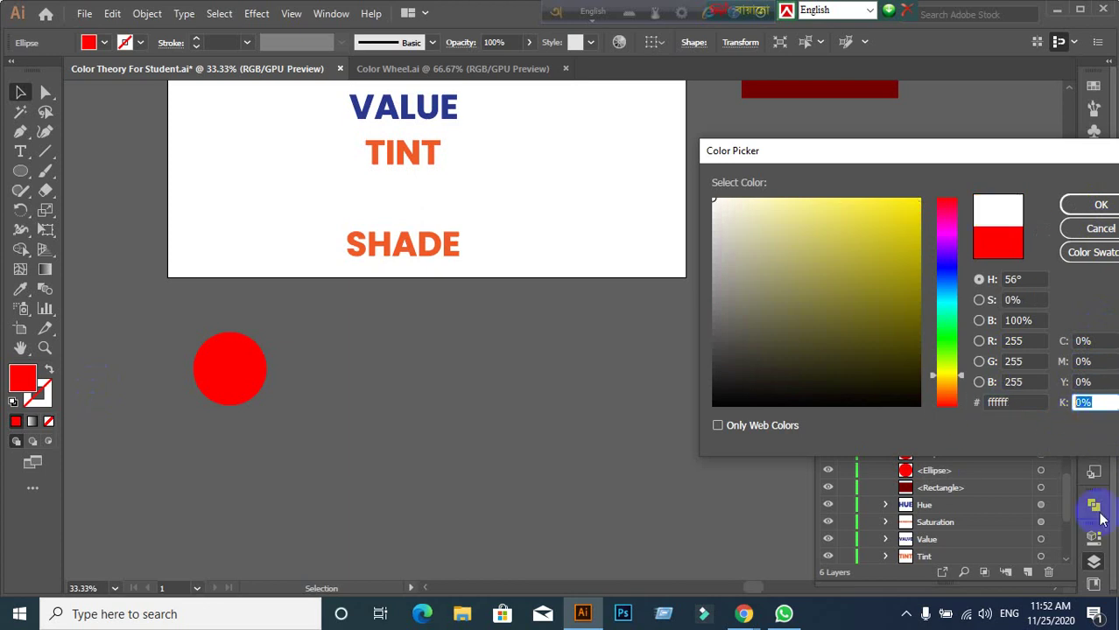
Step: Apply the near-black fill to the copied circle and recheck its colour settings
{"action": "type", "text": "100"}
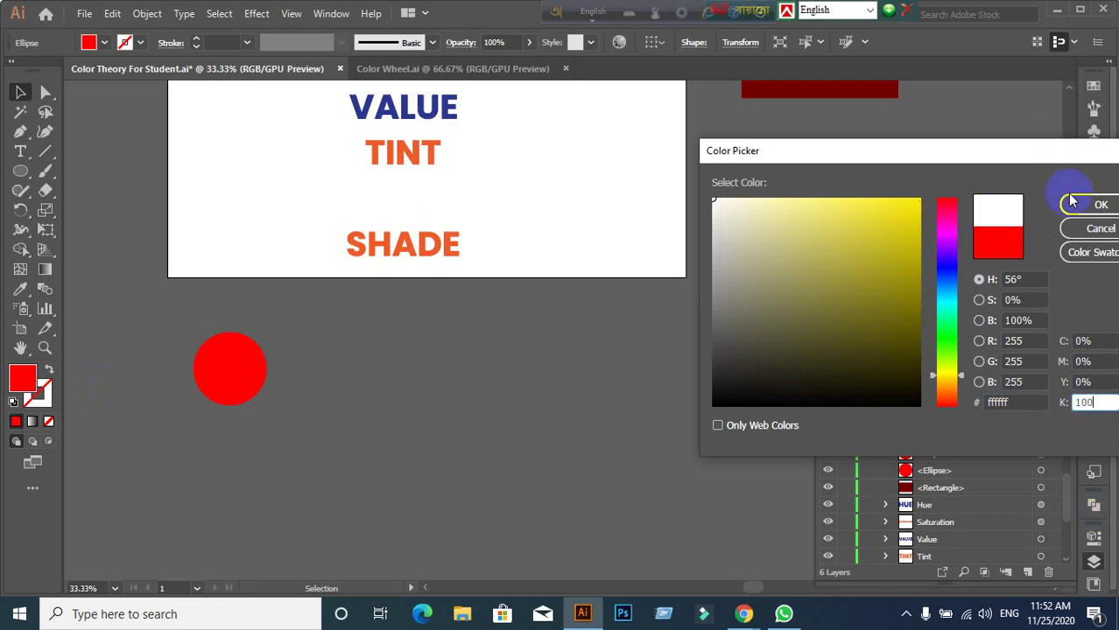
{"action": "key", "text": "Tab"}
{"action": "key", "text": "Return"}
{"action": "left_click", "coordinate": [681, 489]}
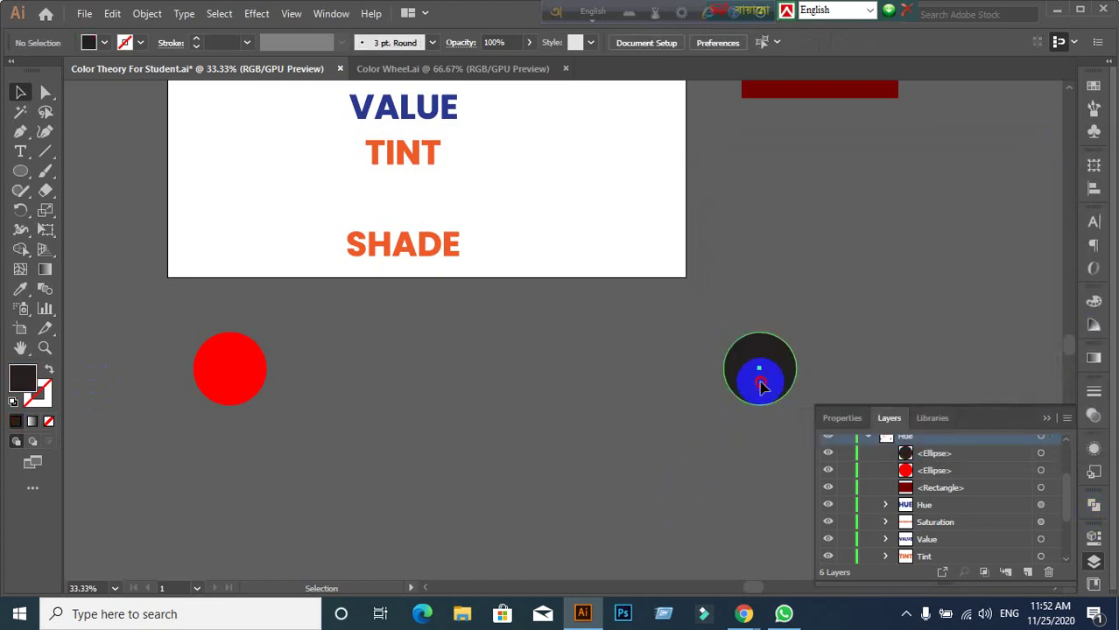
{"action": "left_click", "coordinate": [758, 379]}
{"action": "double_click", "coordinate": [21, 378]}
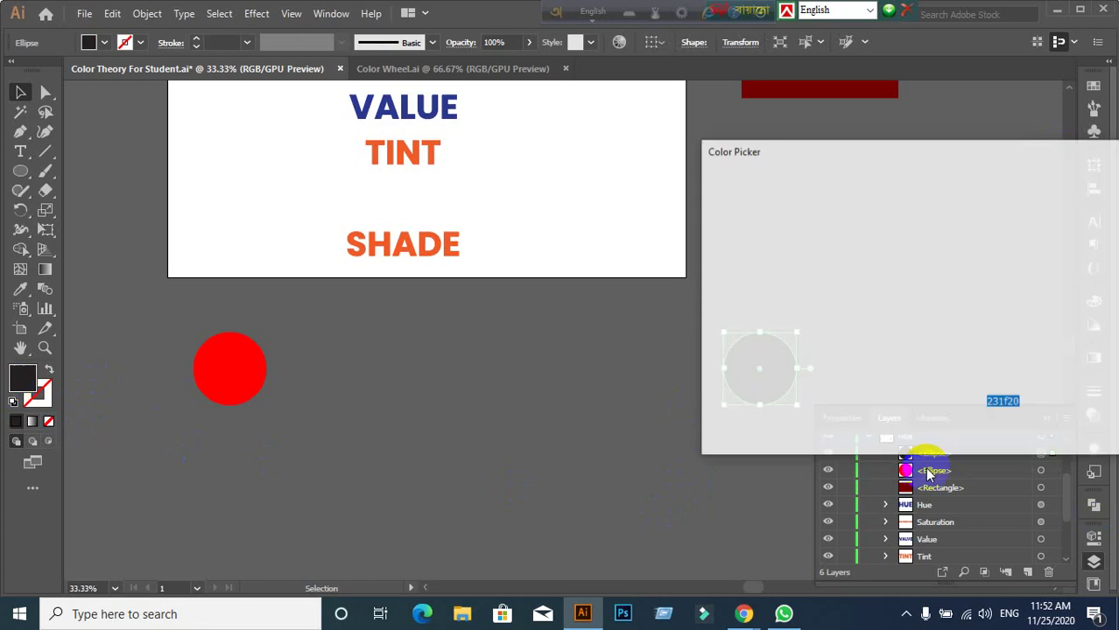
{"action": "left_click", "coordinate": [1096, 228]}
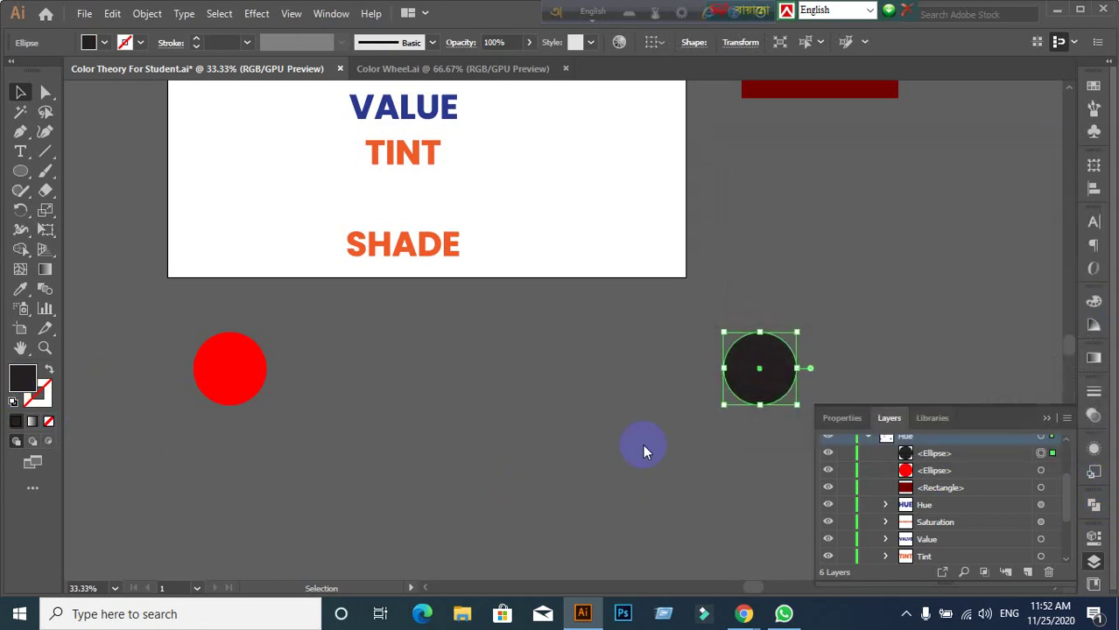
Step: Reopen the dark circle's fill and enter 100 for cyan, magenta, yellow and black
{"action": "left_click", "coordinate": [750, 374]}
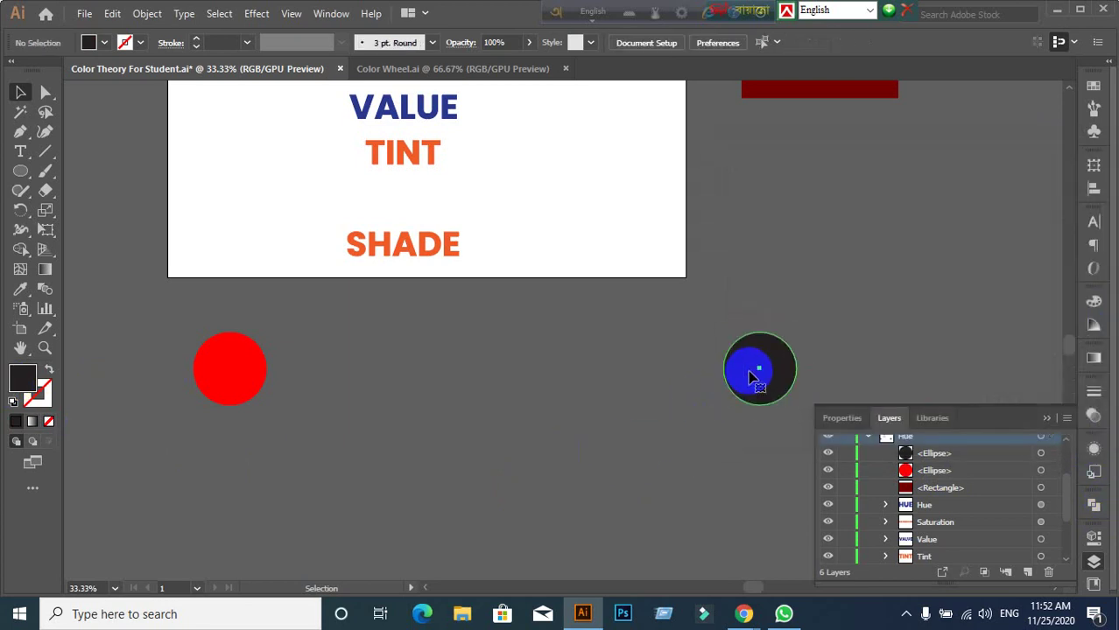
{"action": "double_click", "coordinate": [24, 385]}
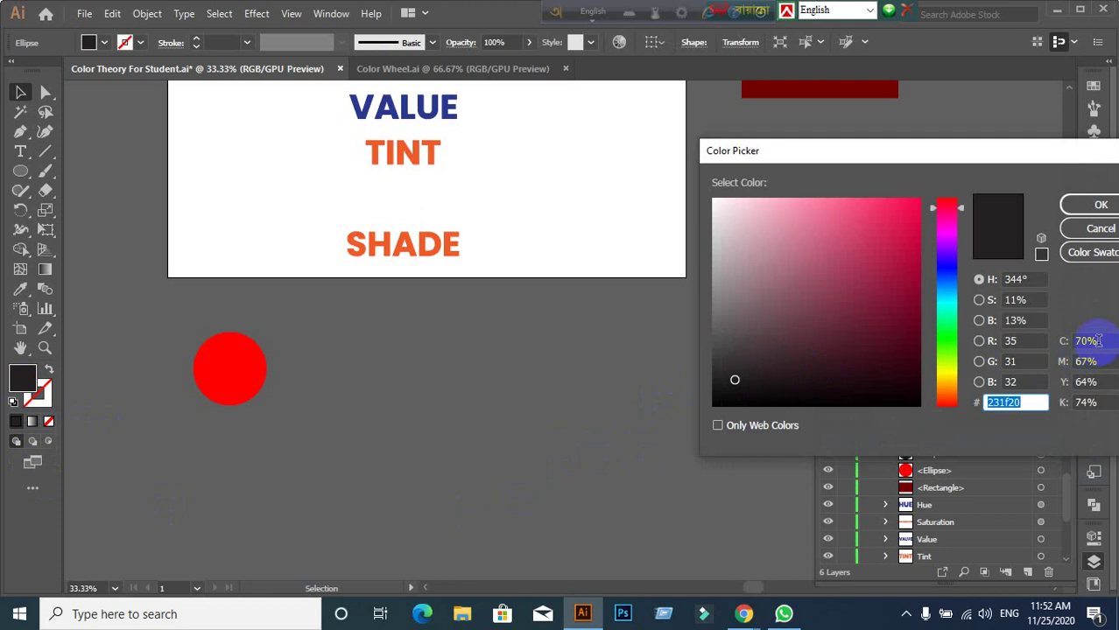
{"action": "type", "text": "100"}
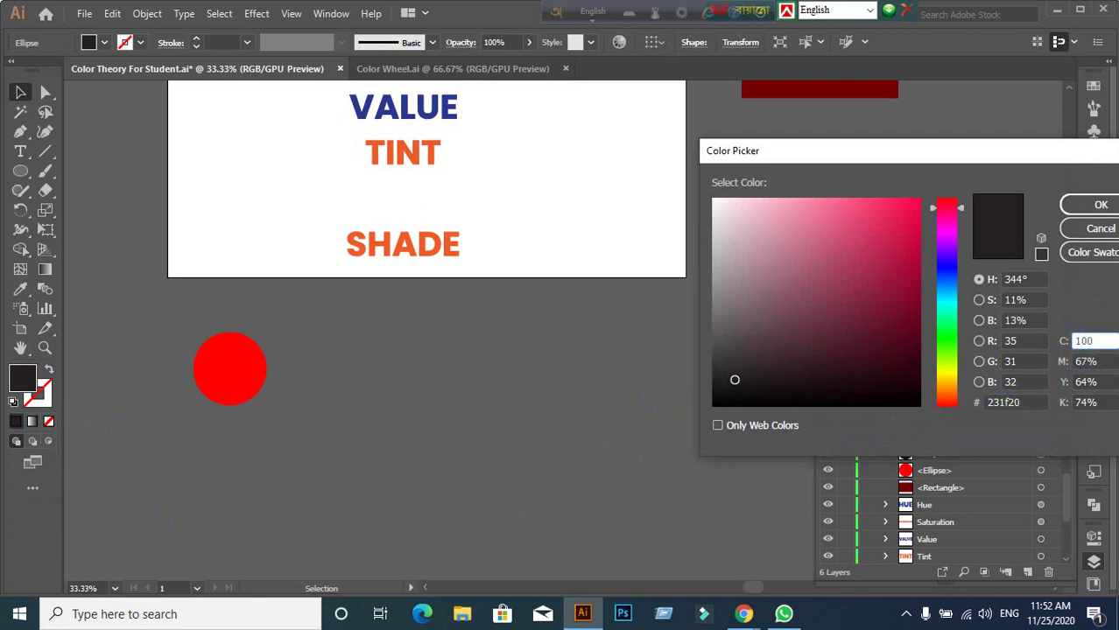
{"action": "key", "text": "Tab"}
{"action": "type", "text": "100"}
{"action": "key", "text": "Tab"}
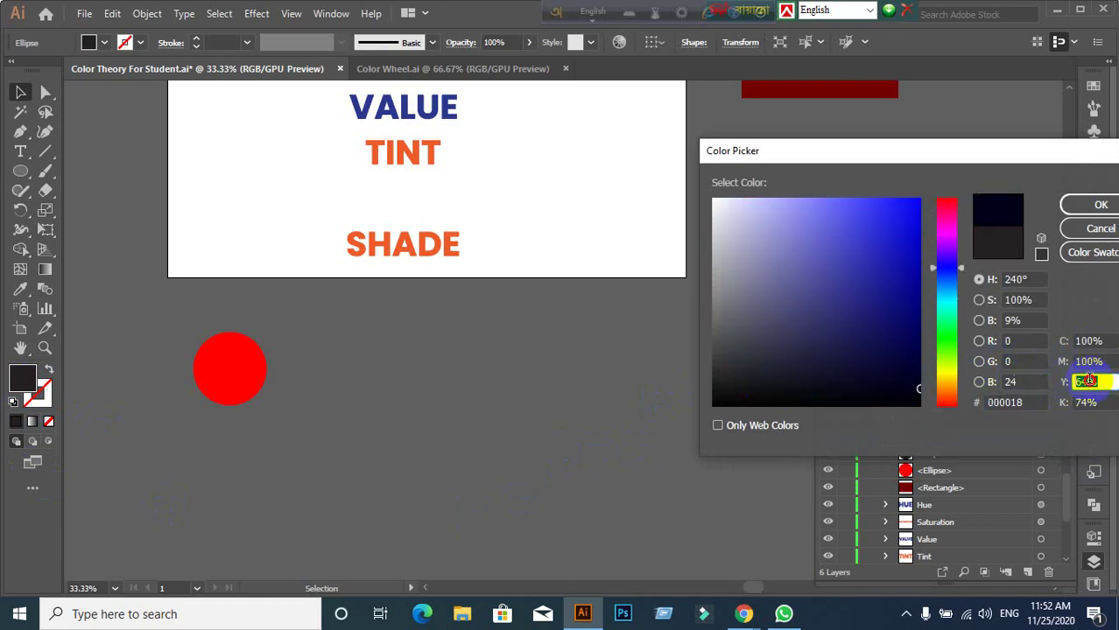
{"action": "type", "text": "100"}
{"action": "key", "text": "Tab"}
{"action": "type", "text": "10"}
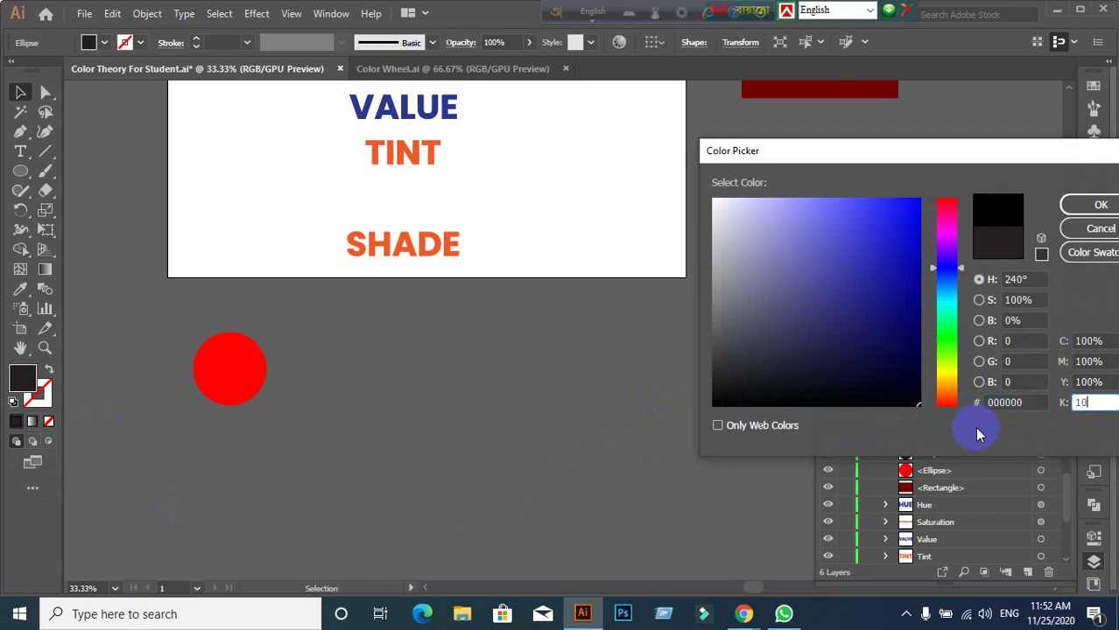
{"action": "type", "text": "0"}
Step: Pick the pure black corner, set K to 100 and confirm the black fill
{"action": "left_click", "coordinate": [1094, 401]}
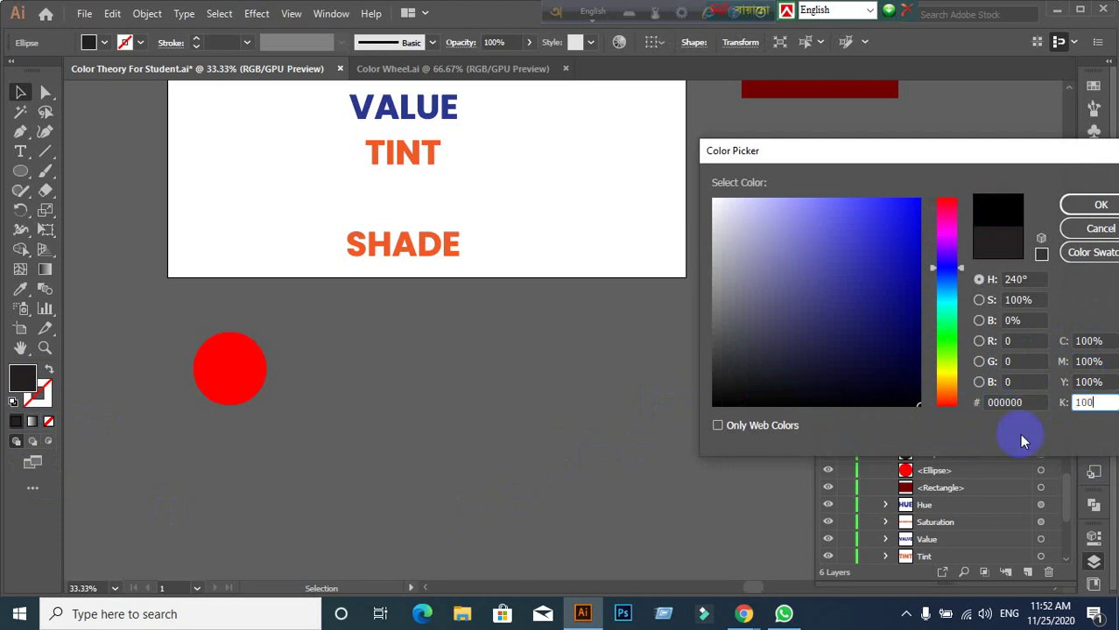
{"action": "left_click", "coordinate": [1057, 408]}
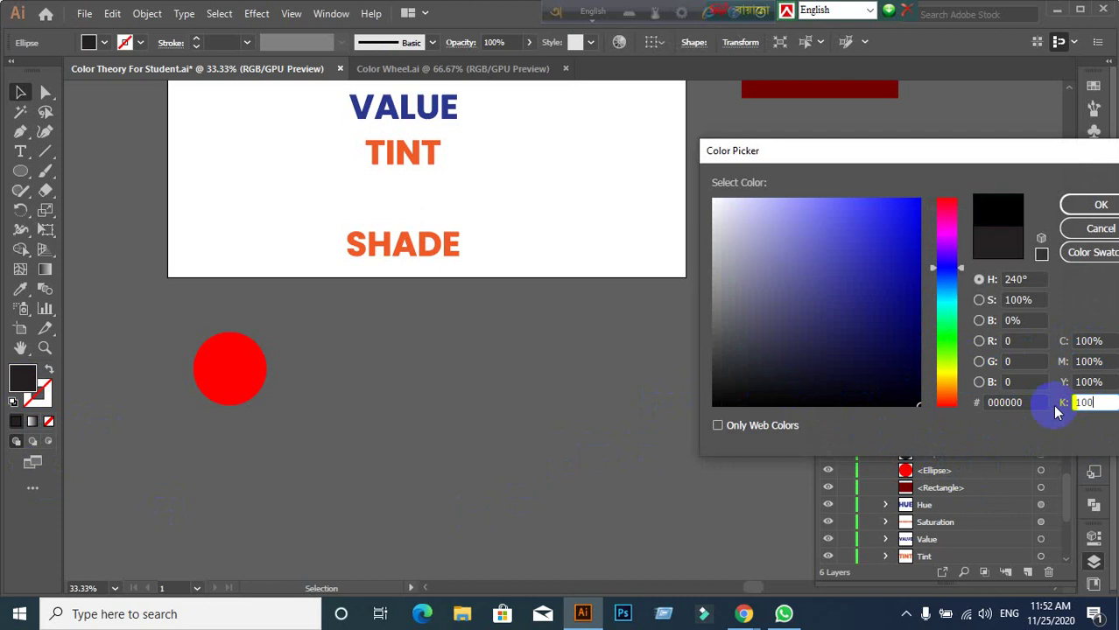
{"action": "left_click_drag", "start_coordinate": [916, 401], "coordinate": [971, 450]}
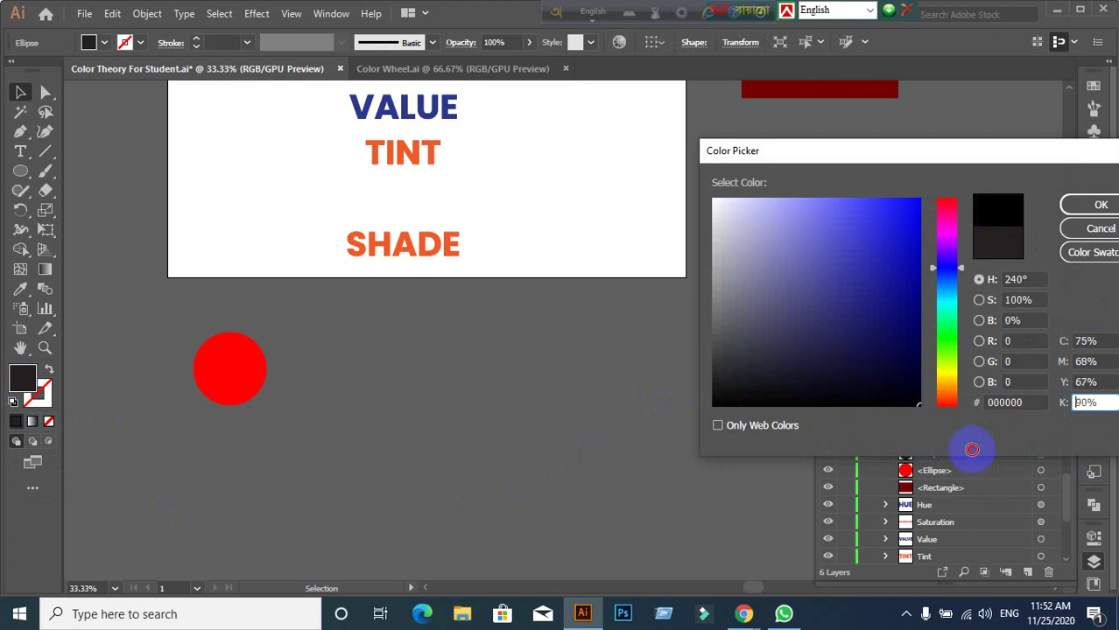
{"action": "left_click_drag", "start_coordinate": [914, 392], "coordinate": [938, 426]}
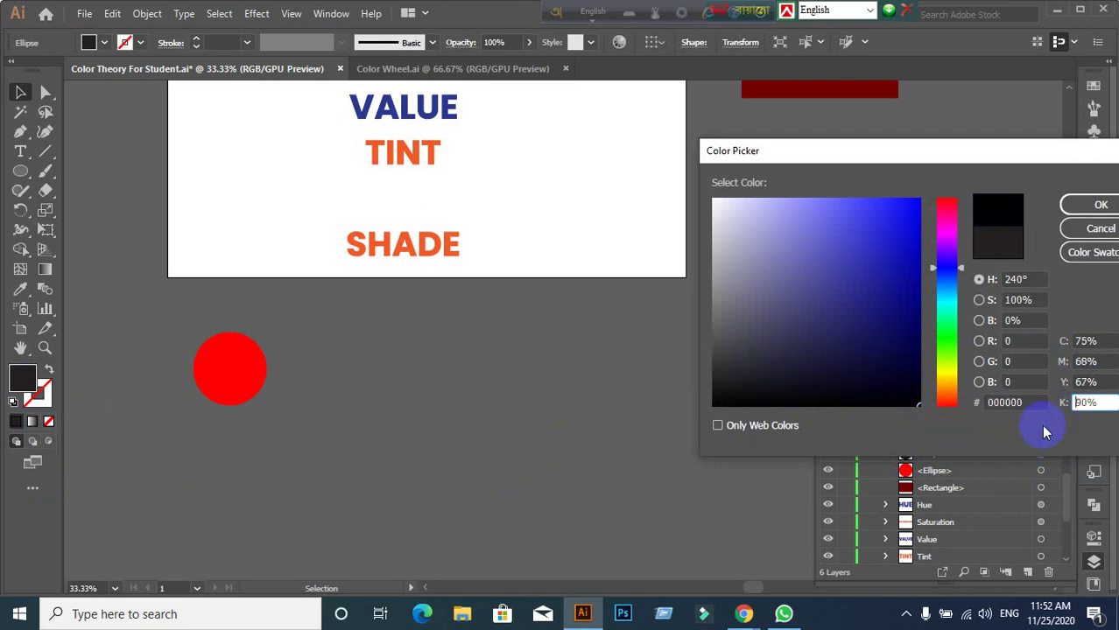
{"action": "left_click", "coordinate": [1089, 402]}
{"action": "type", "text": "100"}
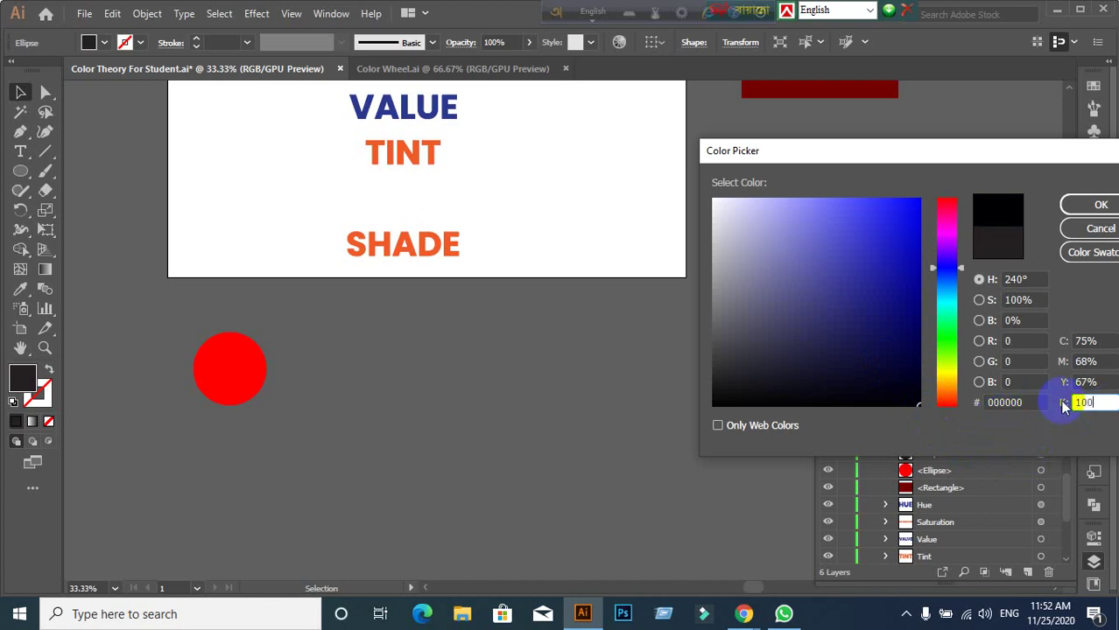
{"action": "left_click", "coordinate": [1101, 210]}
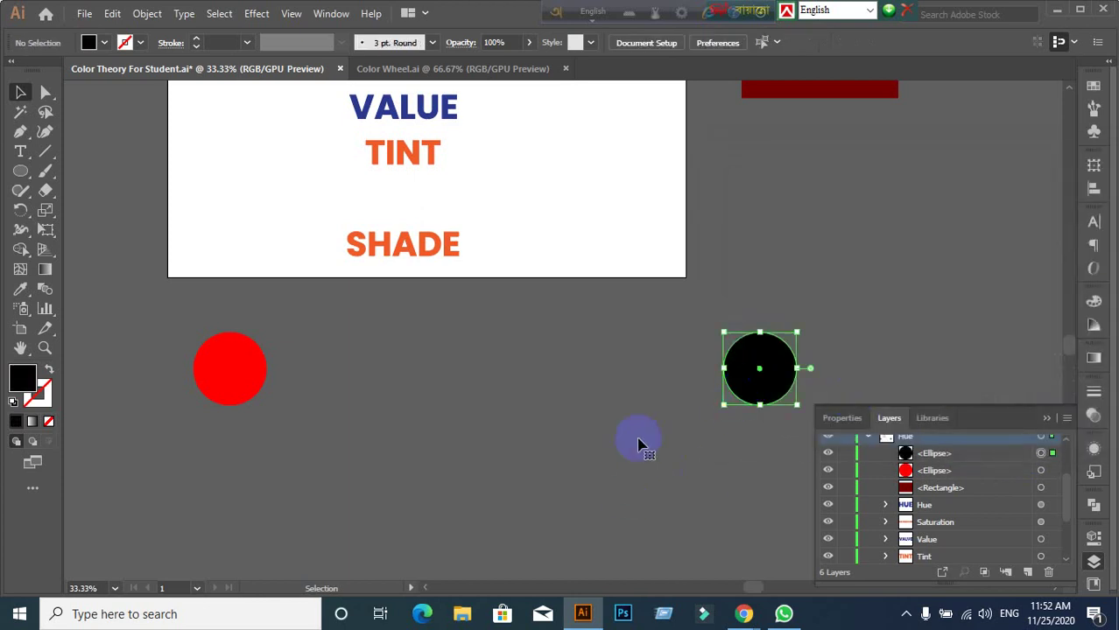
{"action": "left_click", "coordinate": [638, 445]}
Step: Select both circles and blend from the red circle to the black circle
{"action": "left_click_drag", "start_coordinate": [171, 329], "coordinate": [739, 425]}
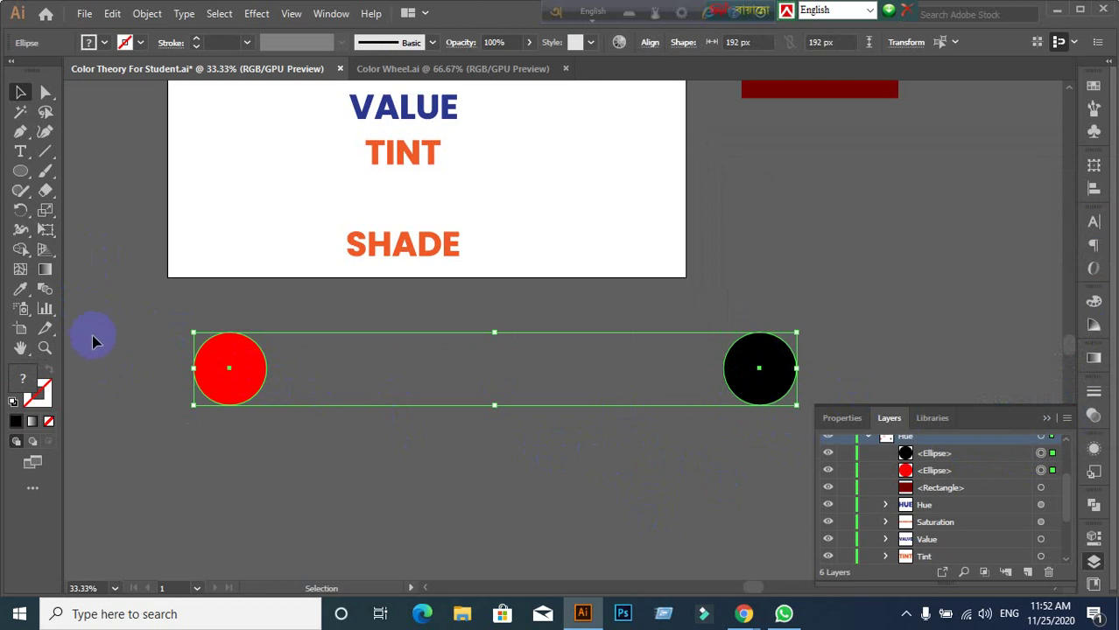
{"action": "left_click", "coordinate": [45, 289]}
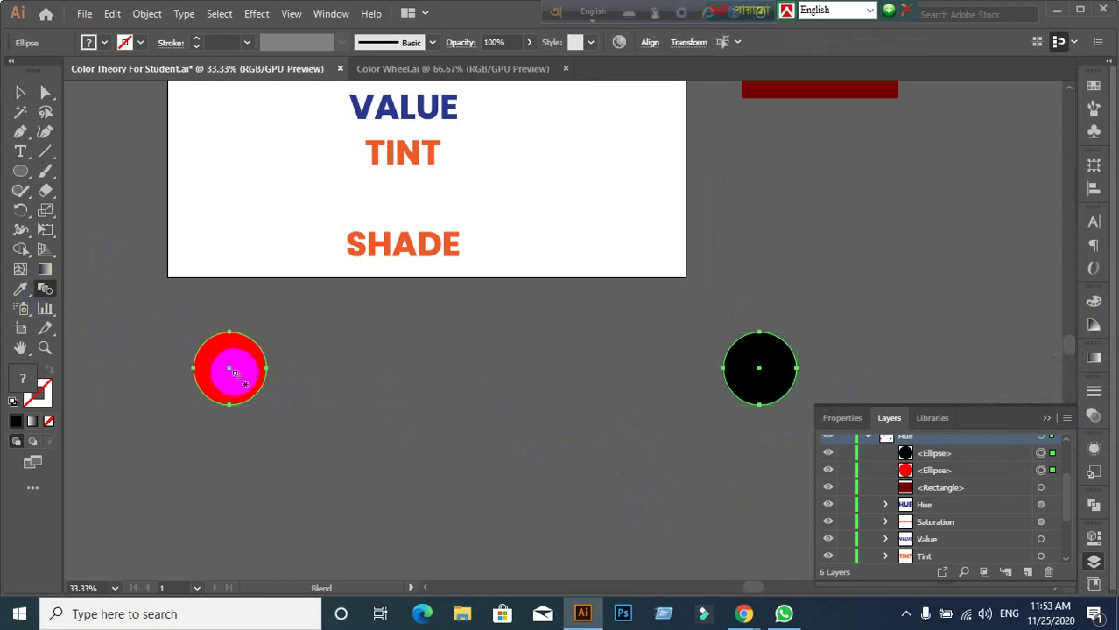
{"action": "left_click", "coordinate": [228, 372]}
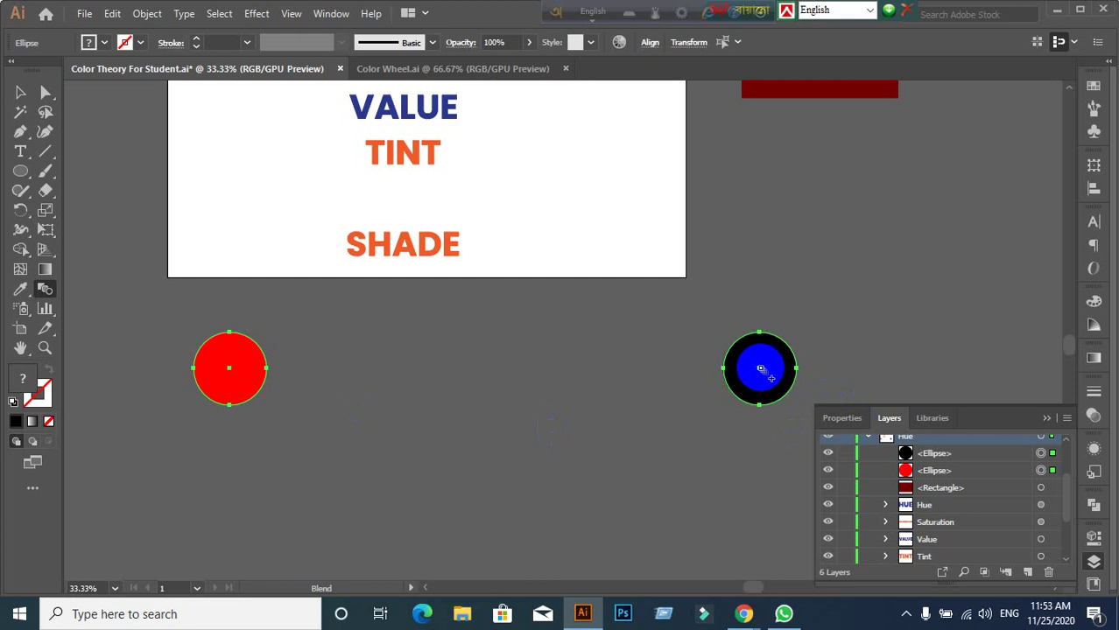
{"action": "left_click", "coordinate": [761, 370]}
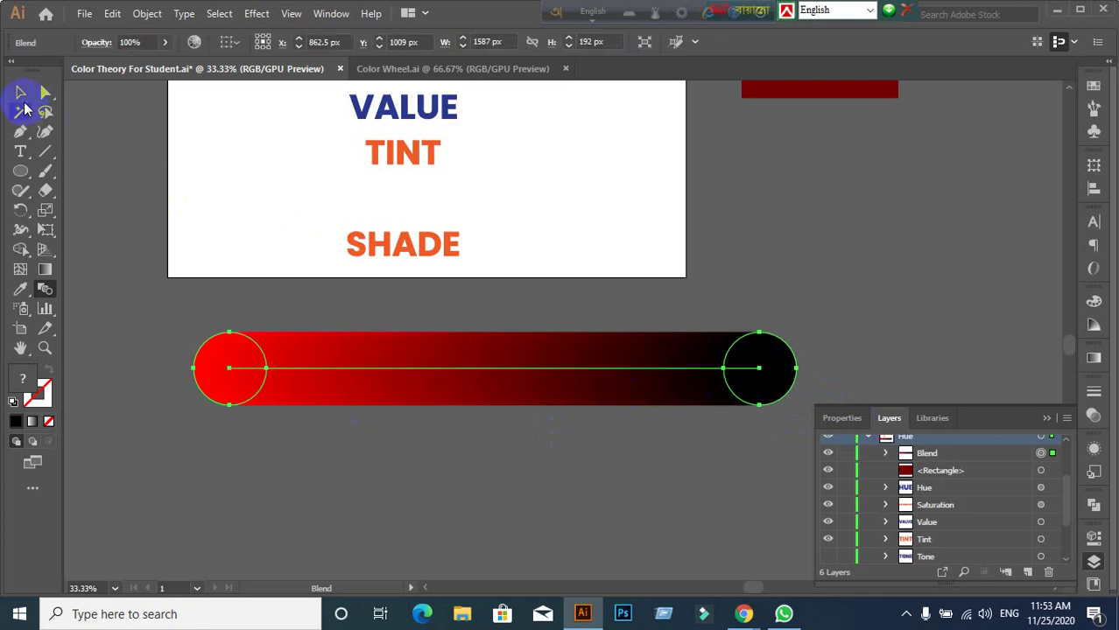
{"action": "left_click", "coordinate": [19, 93]}
Step: Set Blend Options spacing to 12 Specified Steps with preview on, then deselect
{"action": "double_click", "coordinate": [48, 287]}
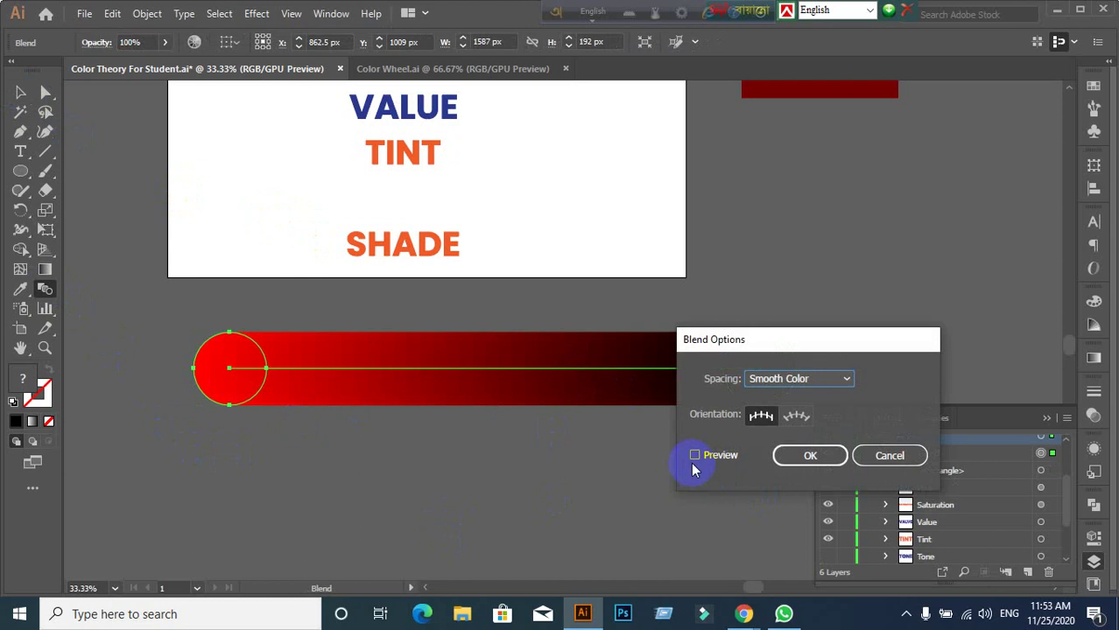
{"action": "left_click", "coordinate": [694, 456]}
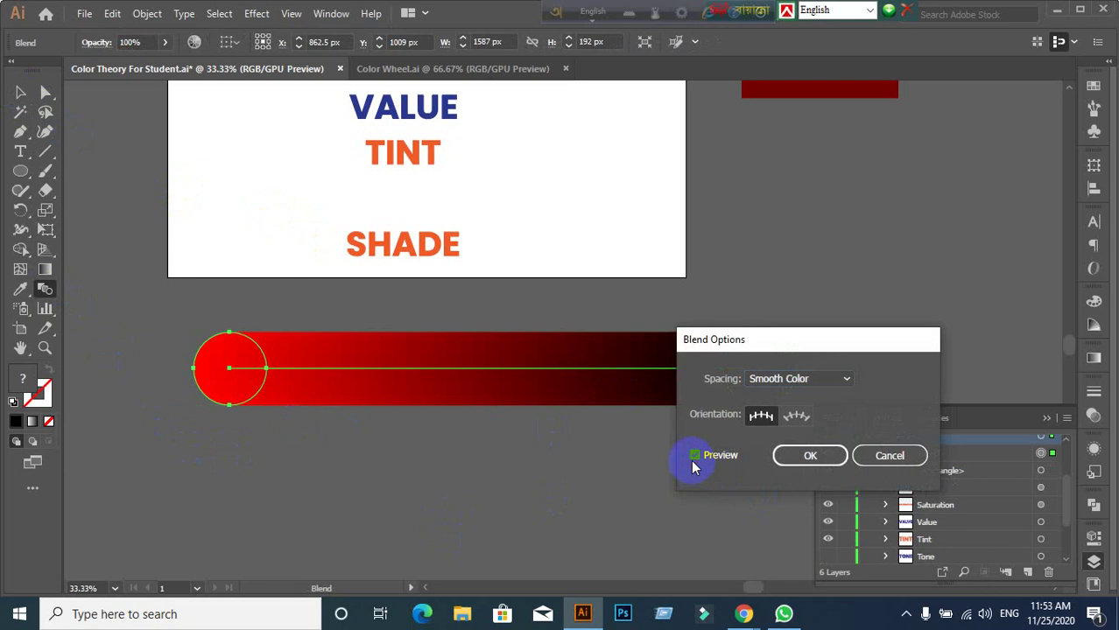
{"action": "left_click", "coordinate": [826, 382]}
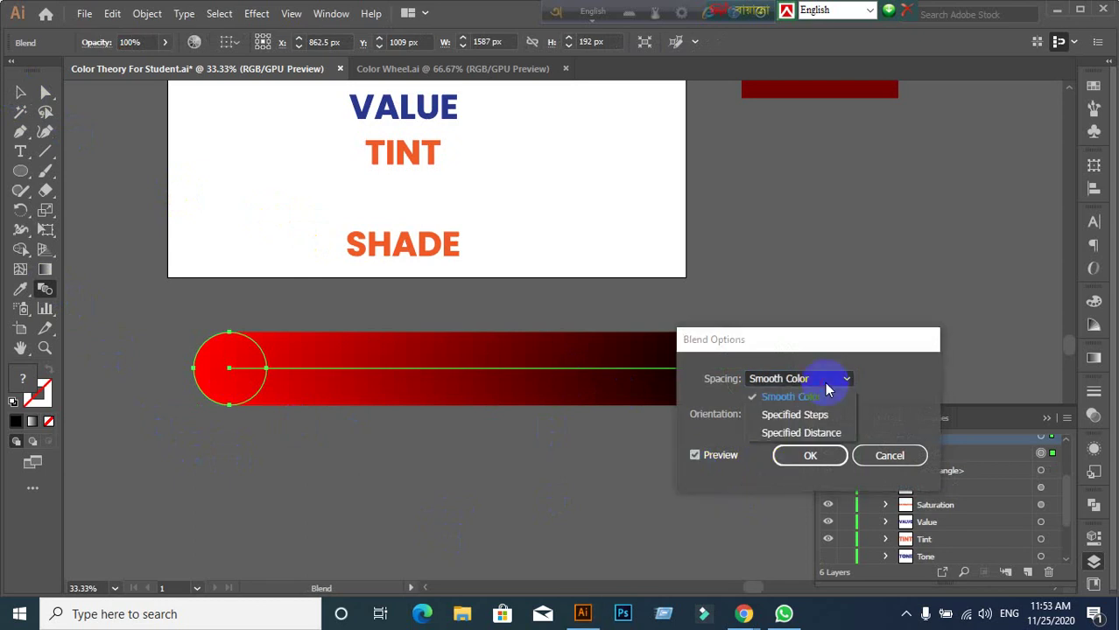
{"action": "left_click", "coordinate": [794, 414]}
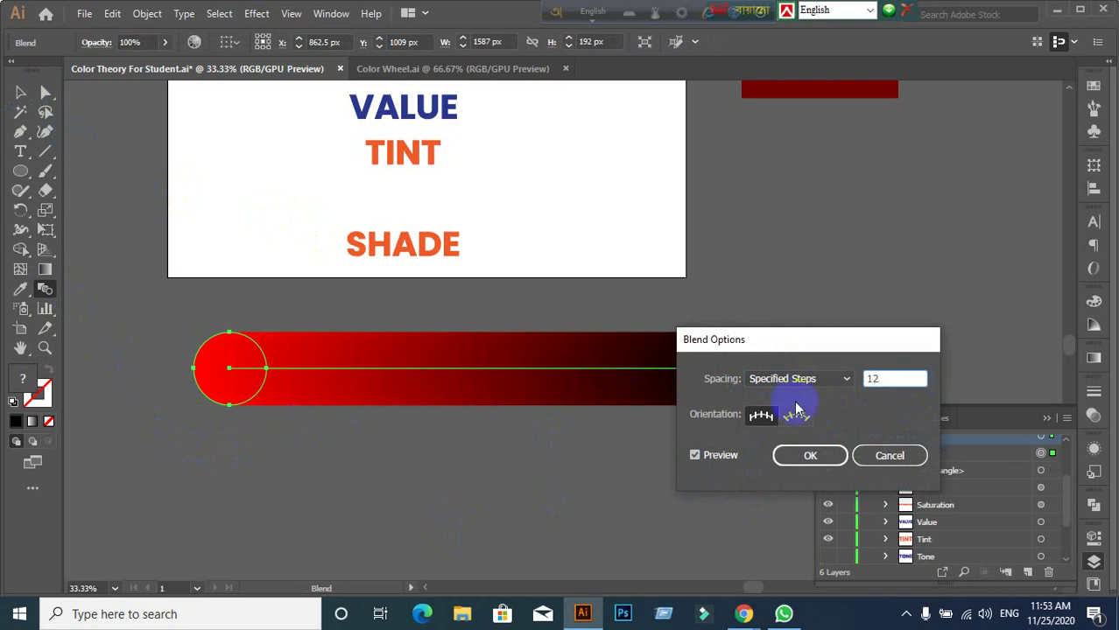
{"action": "left_click", "coordinate": [694, 456]}
{"action": "left_click", "coordinate": [694, 455]}
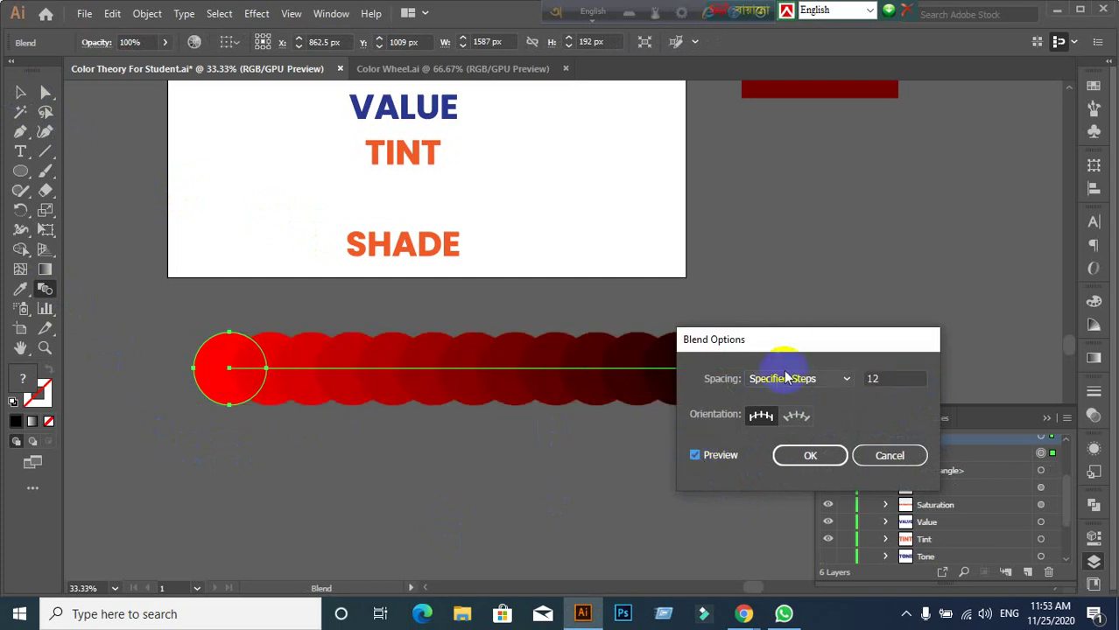
{"action": "mouse_move", "coordinate": [791, 343]}
{"action": "left_mouse_down"}
{"action": "mouse_move", "coordinate": [969, 194]}
{"action": "mouse_move", "coordinate": [953, 192]}
{"action": "left_mouse_up"}
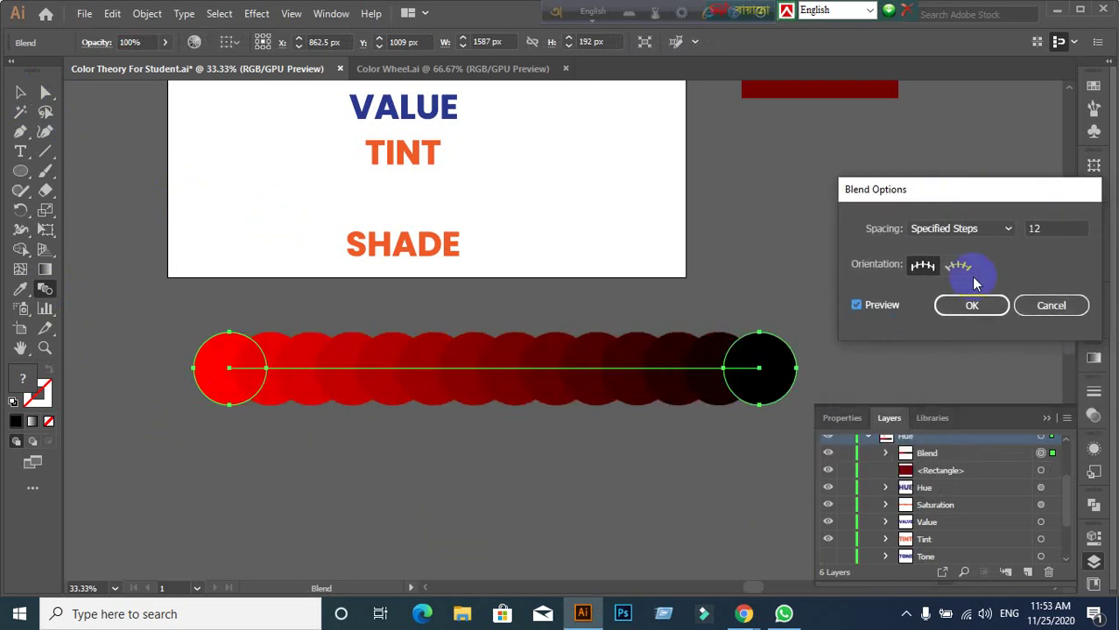
{"action": "left_click", "coordinate": [972, 305]}
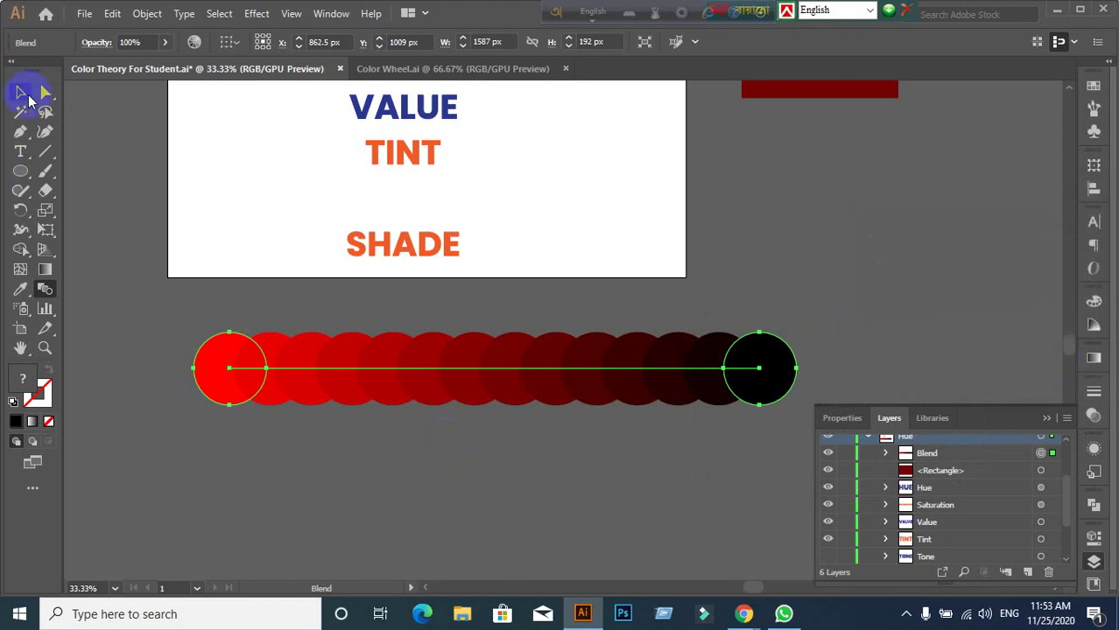
{"action": "left_click", "coordinate": [140, 378]}
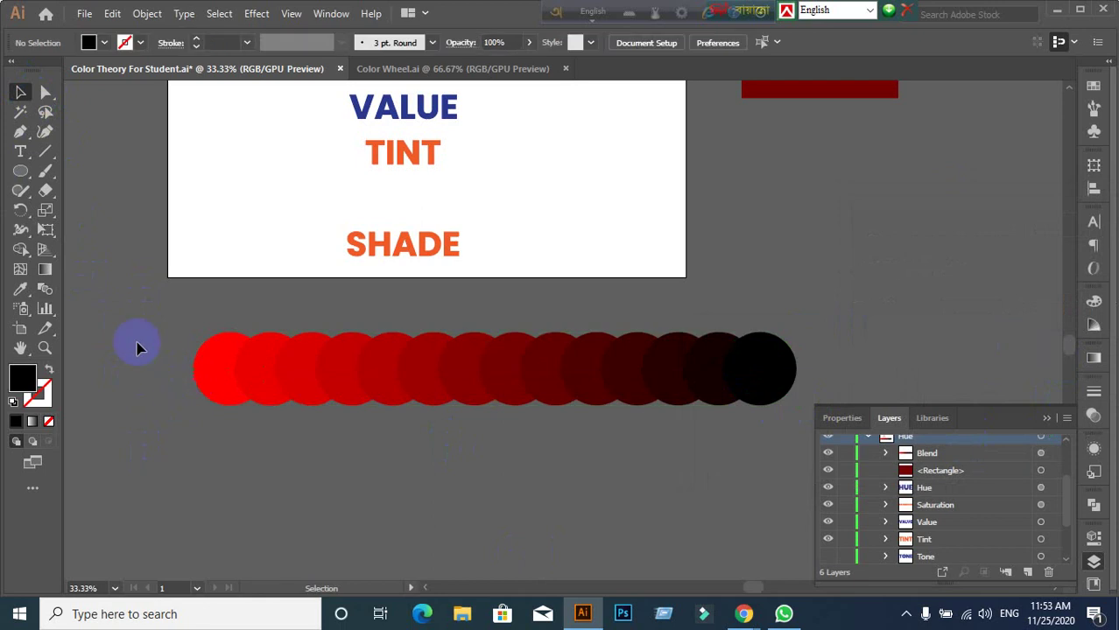
Step: Drag the red-to-black circle row up and right onto the artboard beside SHADE
{"action": "left_click_drag", "start_coordinate": [162, 350], "coordinate": [819, 429]}
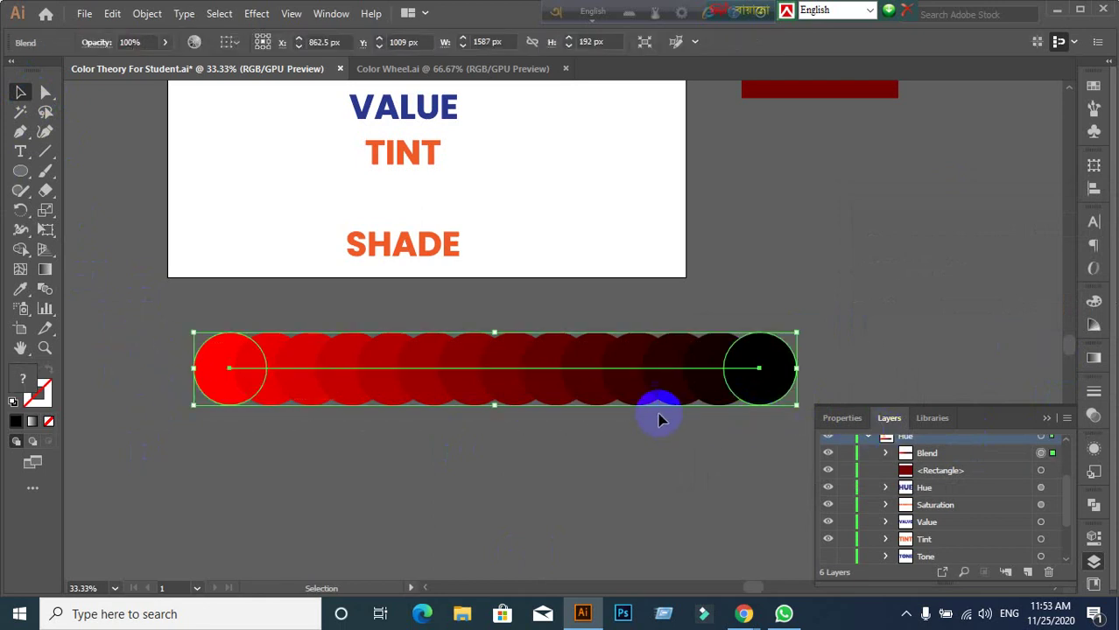
{"action": "left_click_drag", "start_coordinate": [583, 388], "coordinate": [913, 313]}
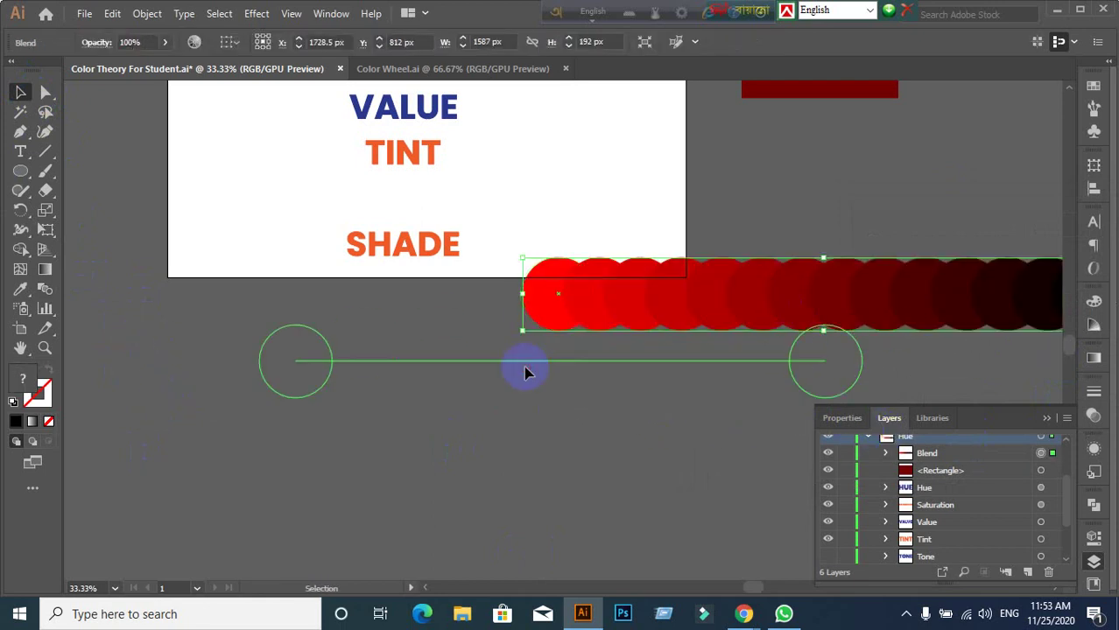
{"action": "mouse_move", "coordinate": [794, 313]}
{"action": "left_mouse_down"}
{"action": "mouse_move", "coordinate": [528, 378]}
{"action": "mouse_move", "coordinate": [842, 246]}
{"action": "mouse_move", "coordinate": [832, 232]}
{"action": "left_mouse_up"}
{"action": "key", "text": "ctrl+shift+a"}
{"action": "left_click", "coordinate": [670, 420]}
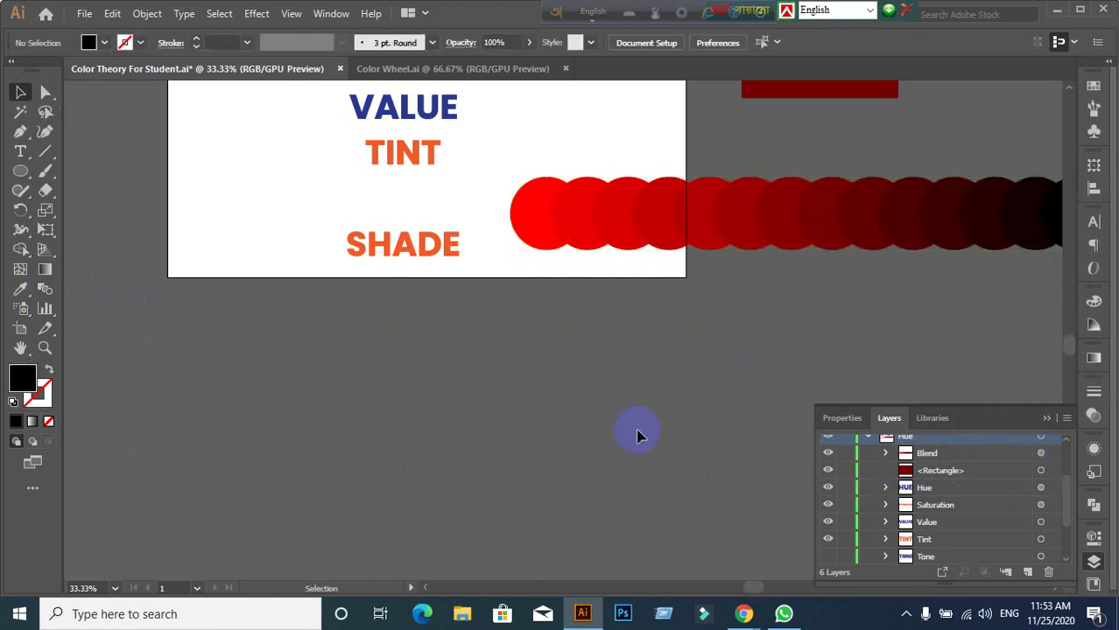
Step: Draw a black circle below the artboard and show the Color Guide's shades and tints
{"action": "left_click", "coordinate": [20, 170]}
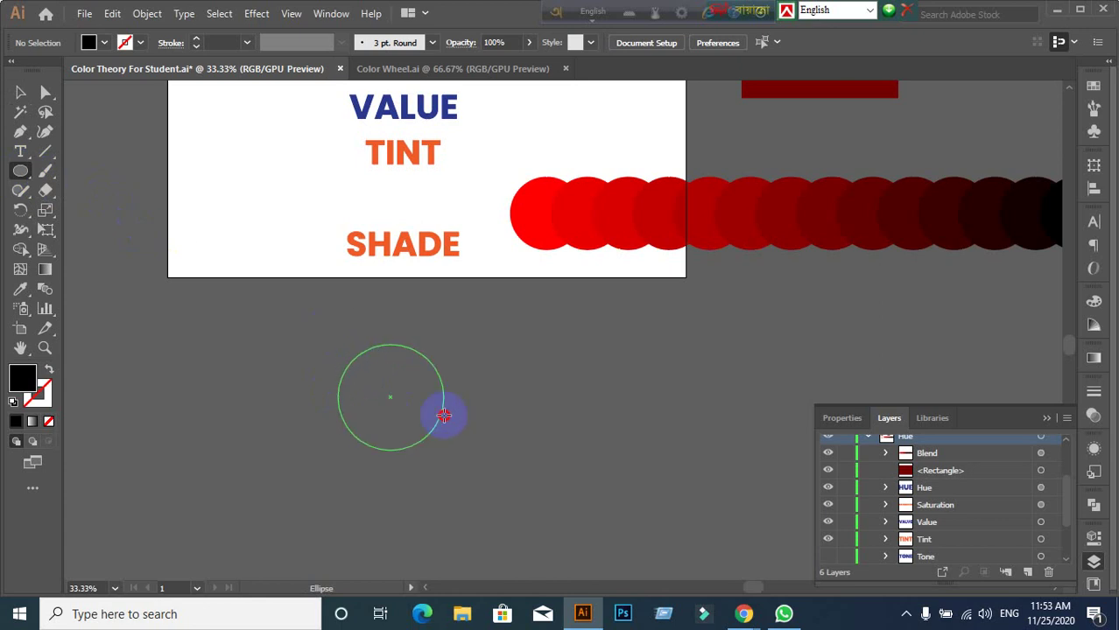
{"action": "left_click_drag", "start_coordinate": [338, 344], "coordinate": [499, 505]}
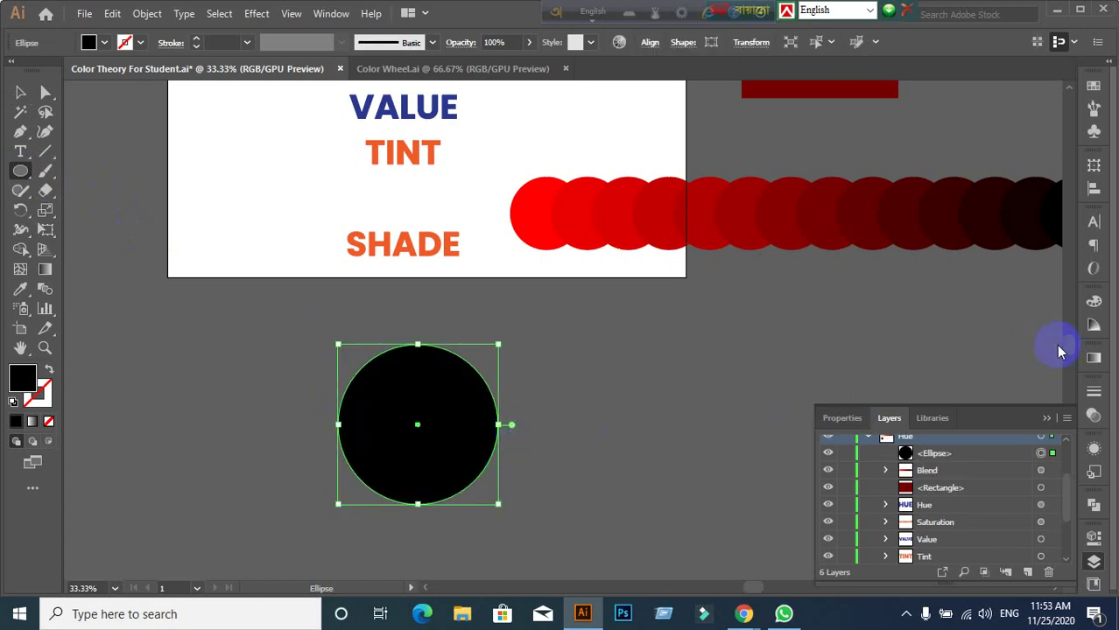
{"action": "left_click", "coordinate": [1093, 300]}
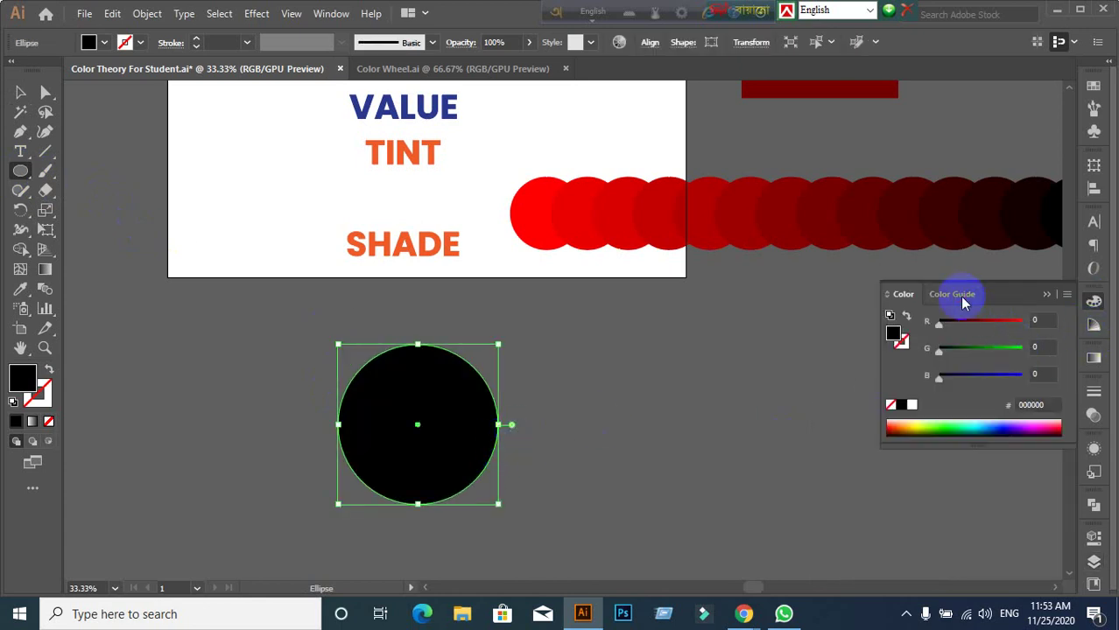
{"action": "left_click", "coordinate": [954, 294]}
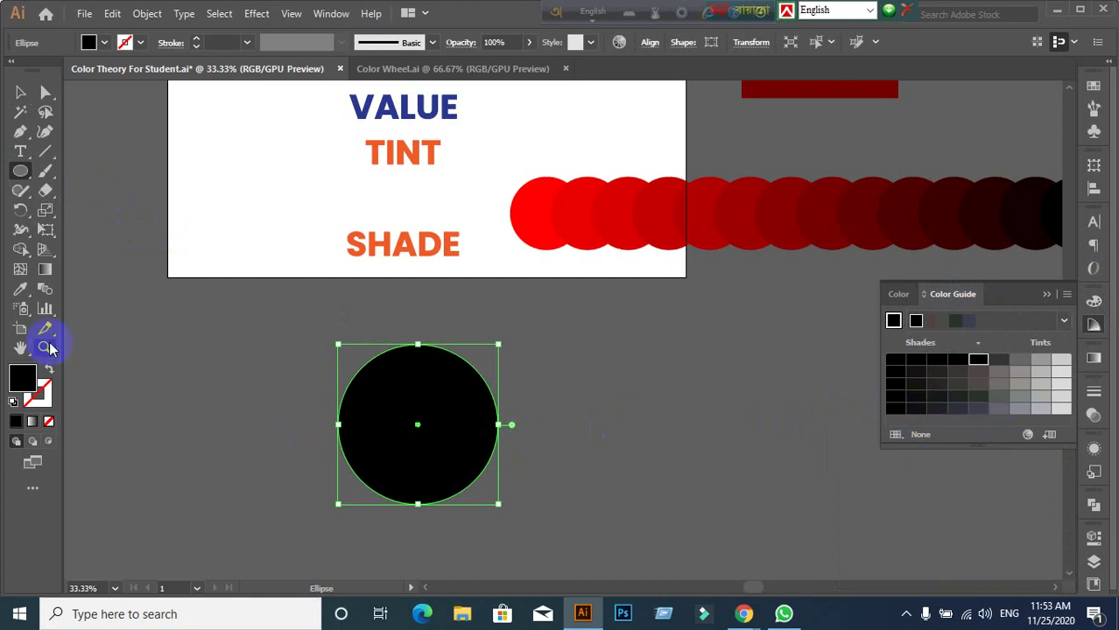
Step: Open the fill's Color Picker and close it, keeping the fill black
{"action": "double_click", "coordinate": [18, 388]}
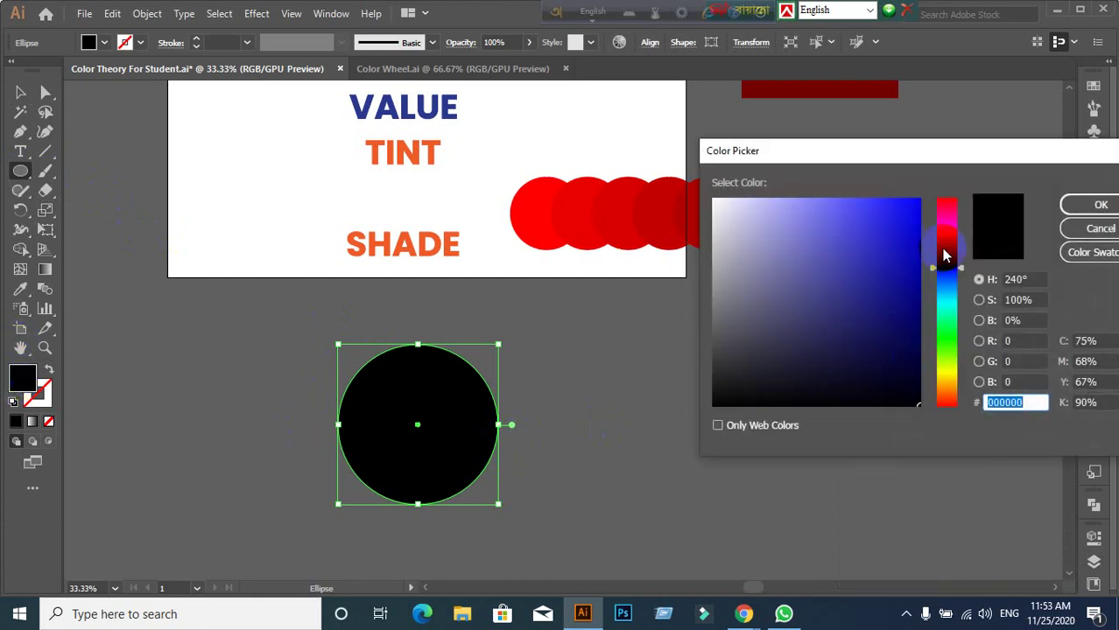
{"action": "left_click_drag", "start_coordinate": [945, 254], "coordinate": [952, 197]}
{"action": "left_click", "coordinate": [1077, 205]}
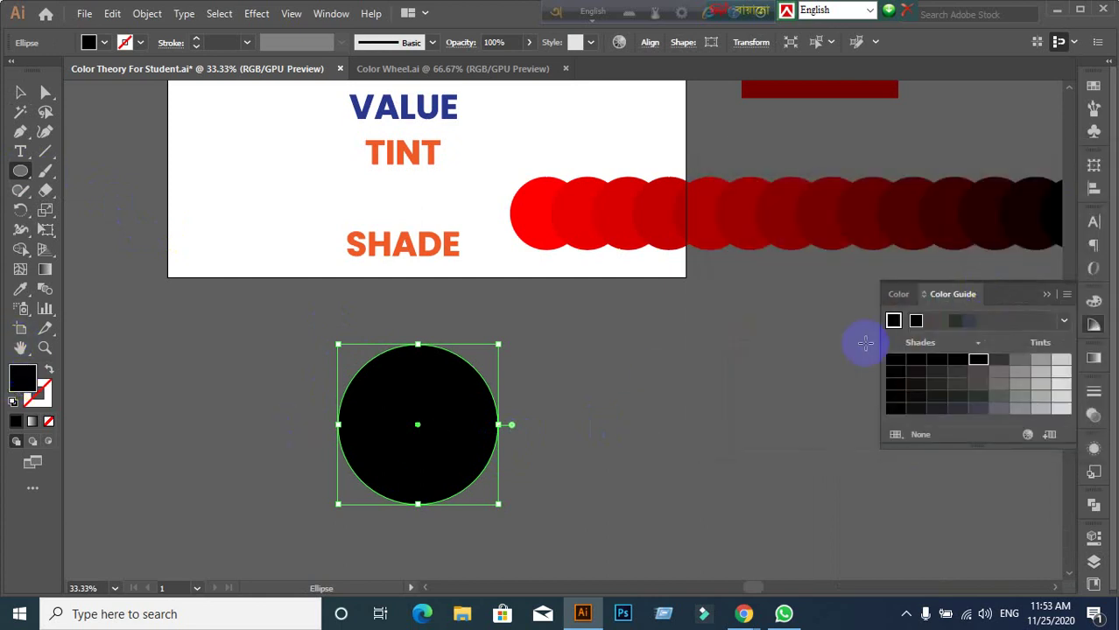
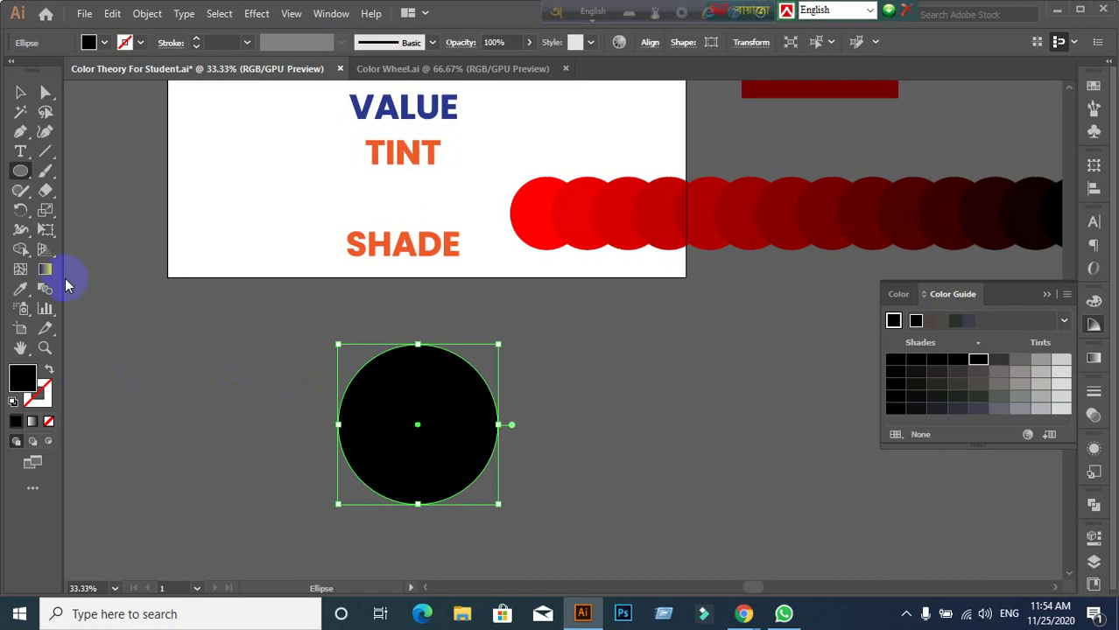
Step: Check the fill in the Color Picker and cancel it, briefly viewing the video meeting
{"action": "double_click", "coordinate": [29, 383]}
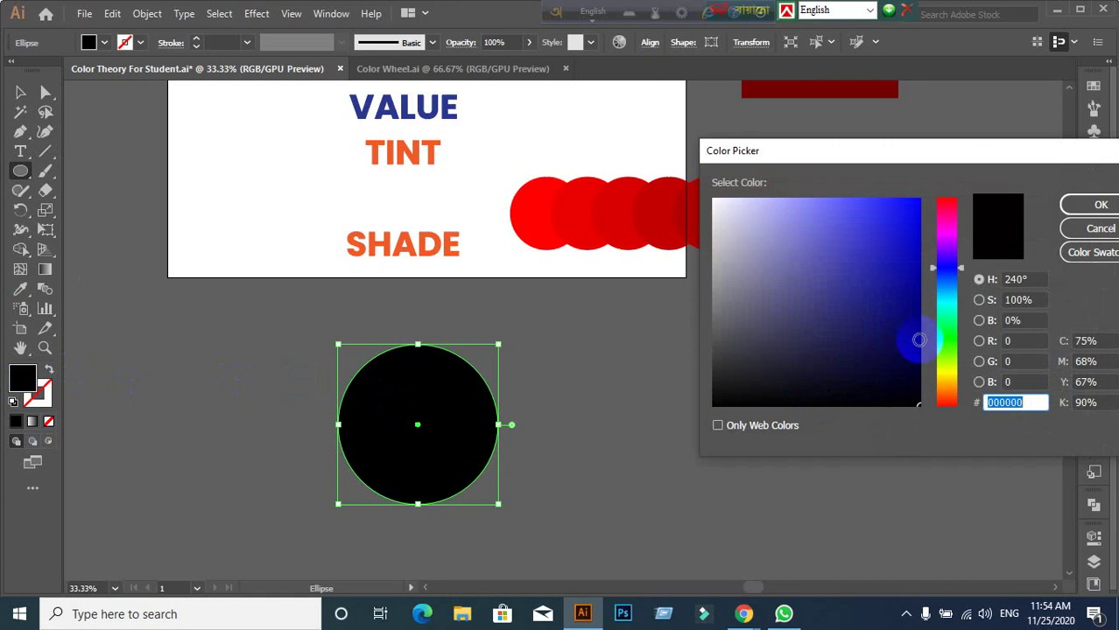
{"action": "left_click", "coordinate": [1078, 232]}
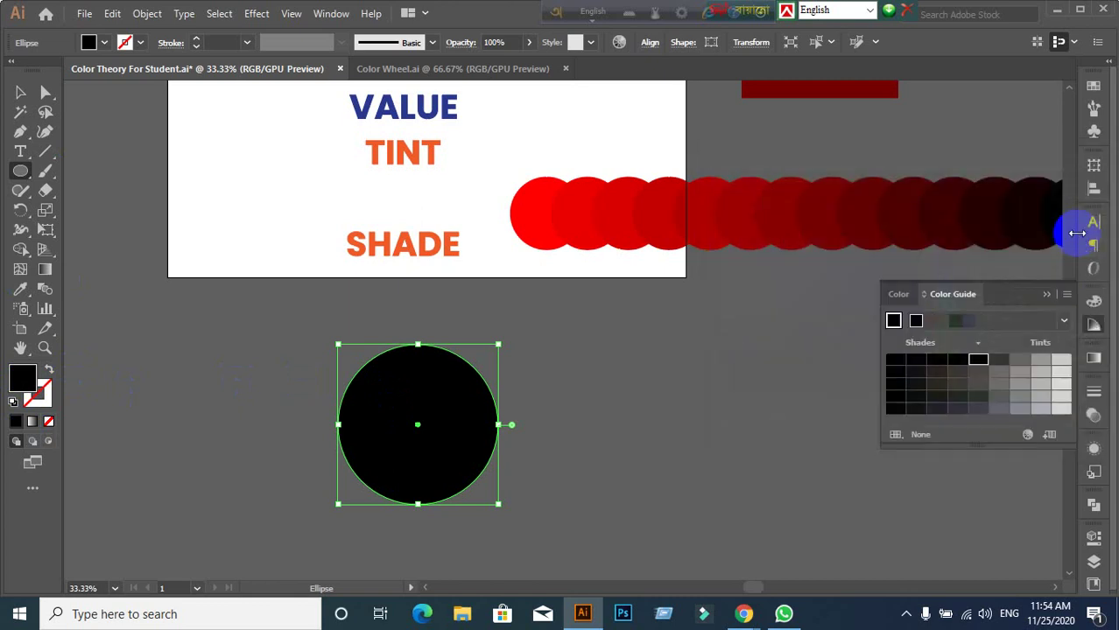
{"action": "left_click", "coordinate": [745, 615]}
{"action": "left_click", "coordinate": [682, 569]}
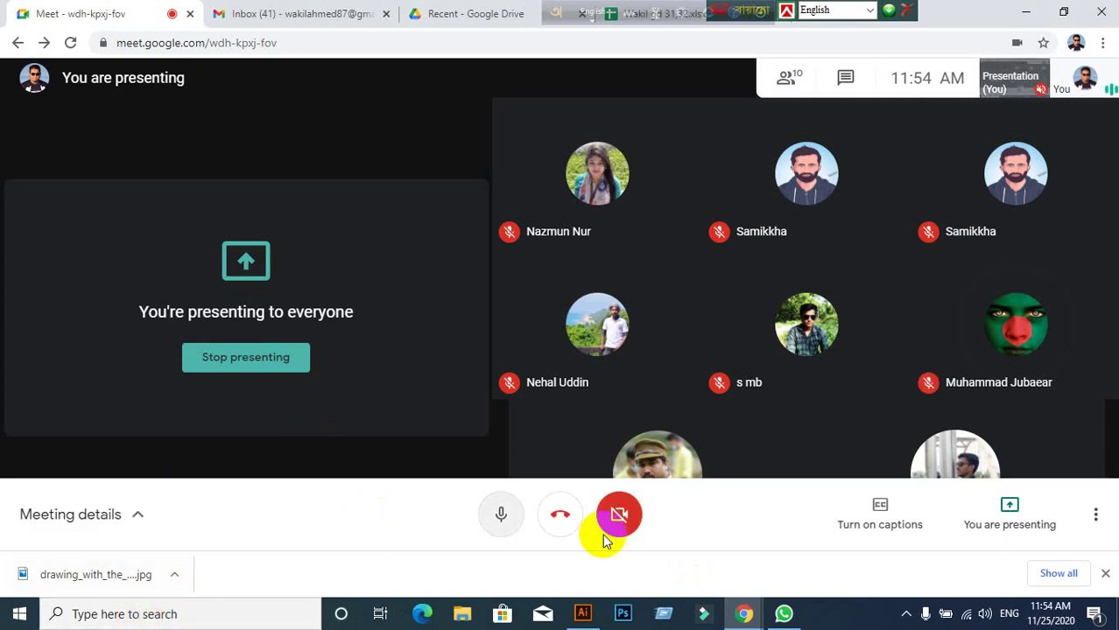
{"action": "left_click", "coordinate": [586, 618]}
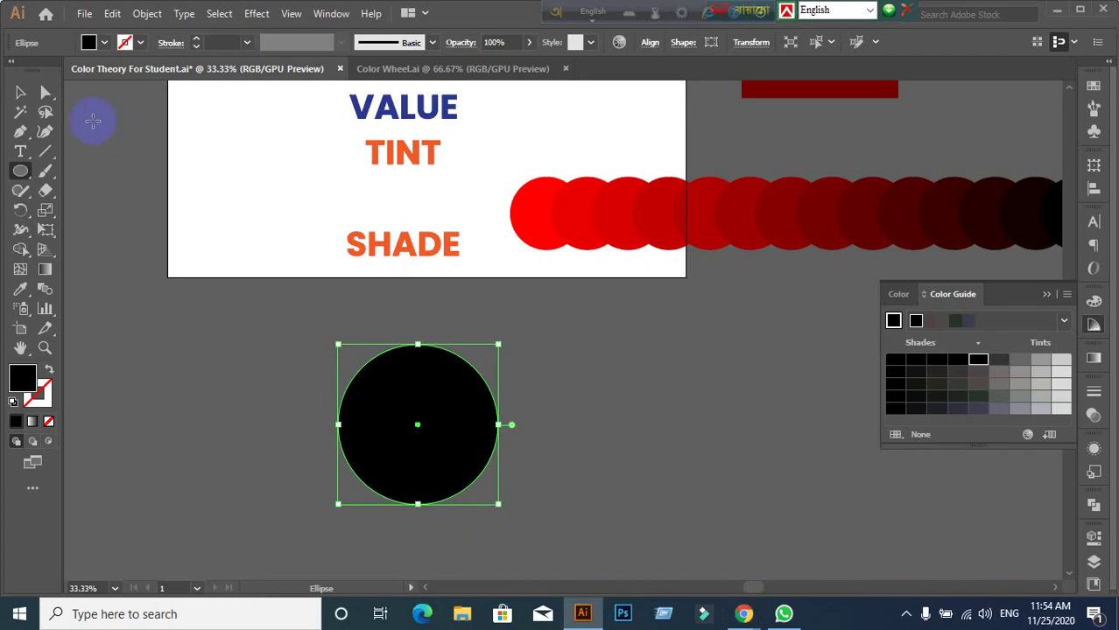
Step: Cancel the Move dialog and drag the black circle to the artboard's upper-left edge
{"action": "double_click", "coordinate": [20, 93]}
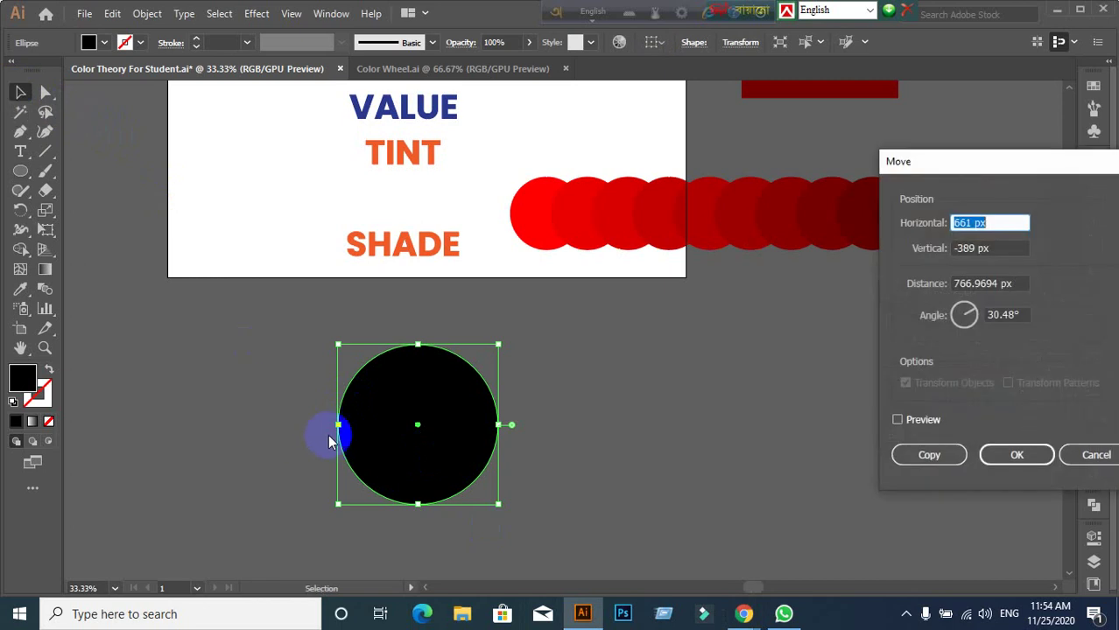
{"action": "left_click", "coordinate": [1076, 455]}
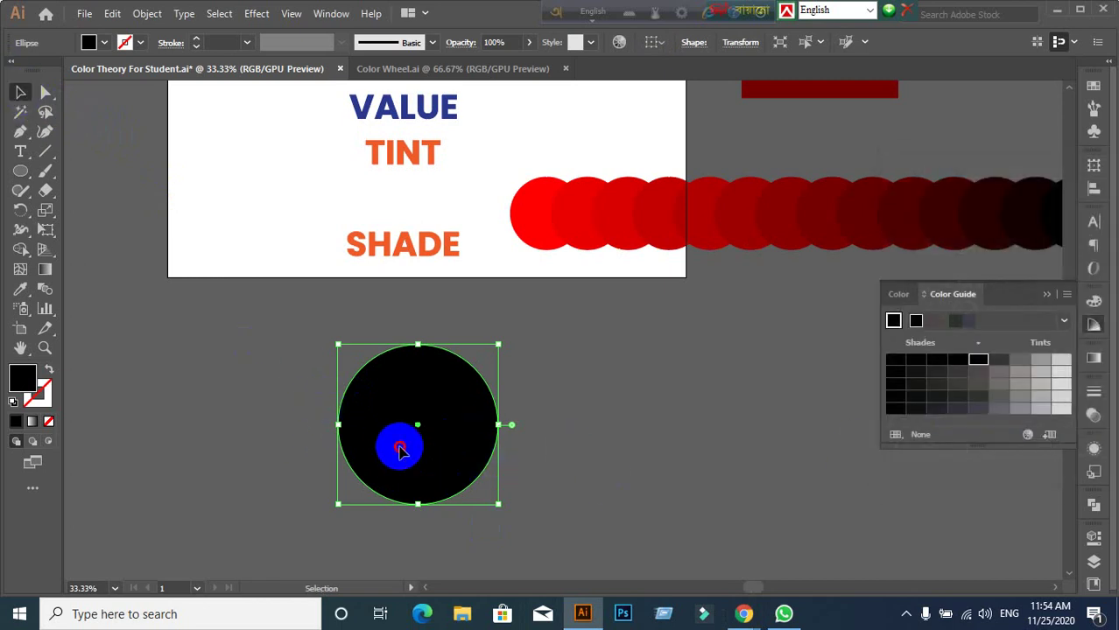
{"action": "left_click_drag", "start_coordinate": [399, 444], "coordinate": [81, 204]}
{"action": "left_click", "coordinate": [574, 300]}
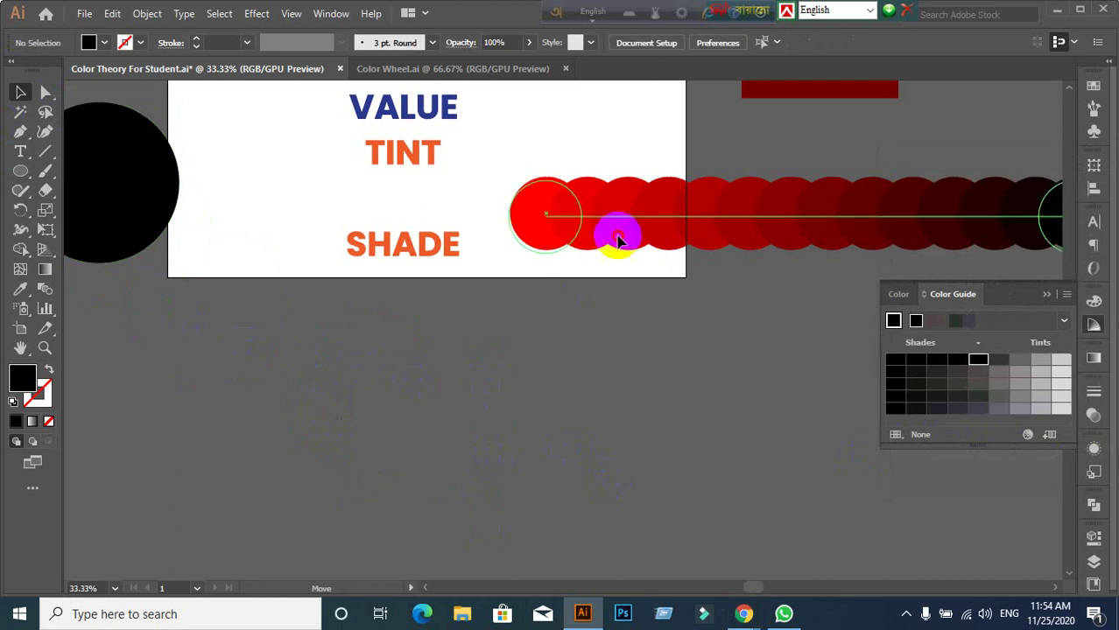
Step: Move the red-to-black blend below the artboard and expand it into separate circles
{"action": "left_click_drag", "start_coordinate": [615, 232], "coordinate": [265, 399]}
{"action": "left_click", "coordinate": [408, 475]}
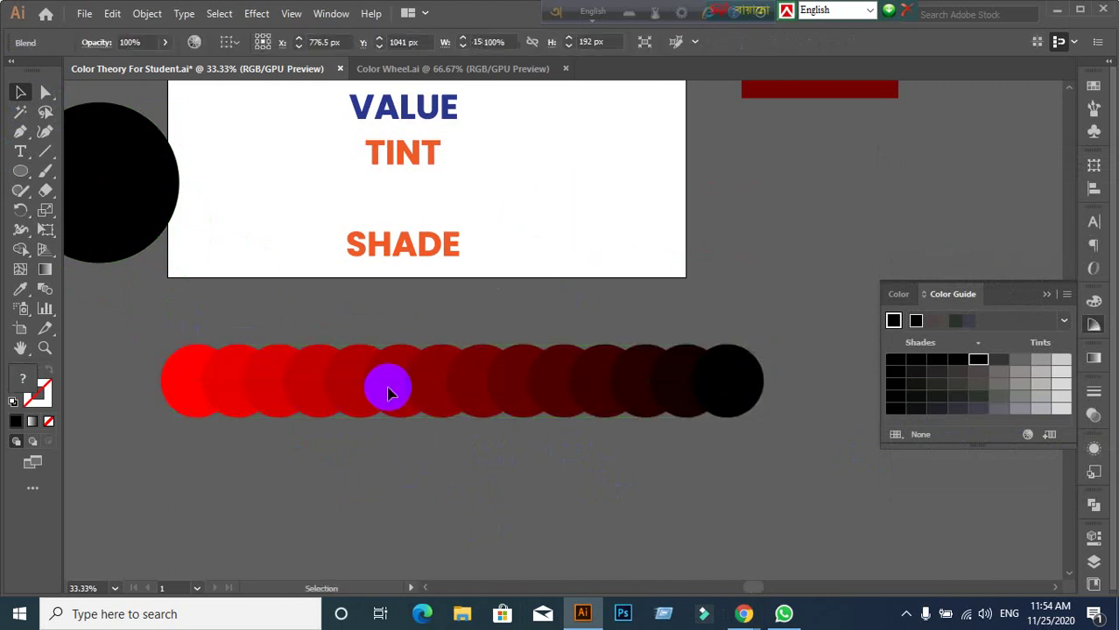
{"action": "left_click", "coordinate": [387, 382]}
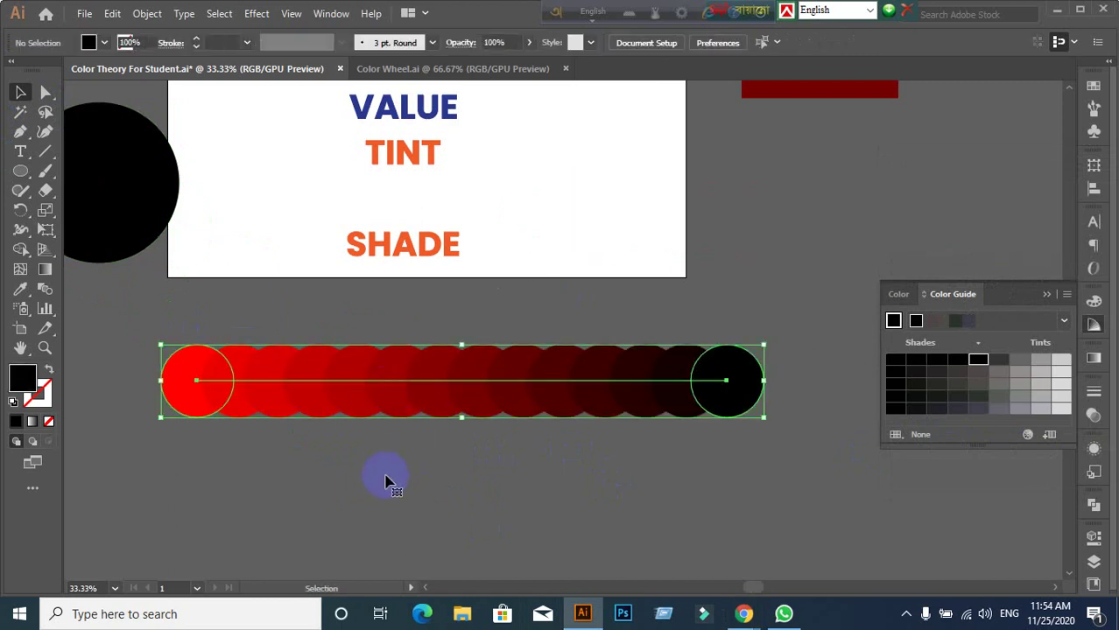
{"action": "left_click", "coordinate": [140, 15]}
{"action": "left_click", "coordinate": [180, 195]}
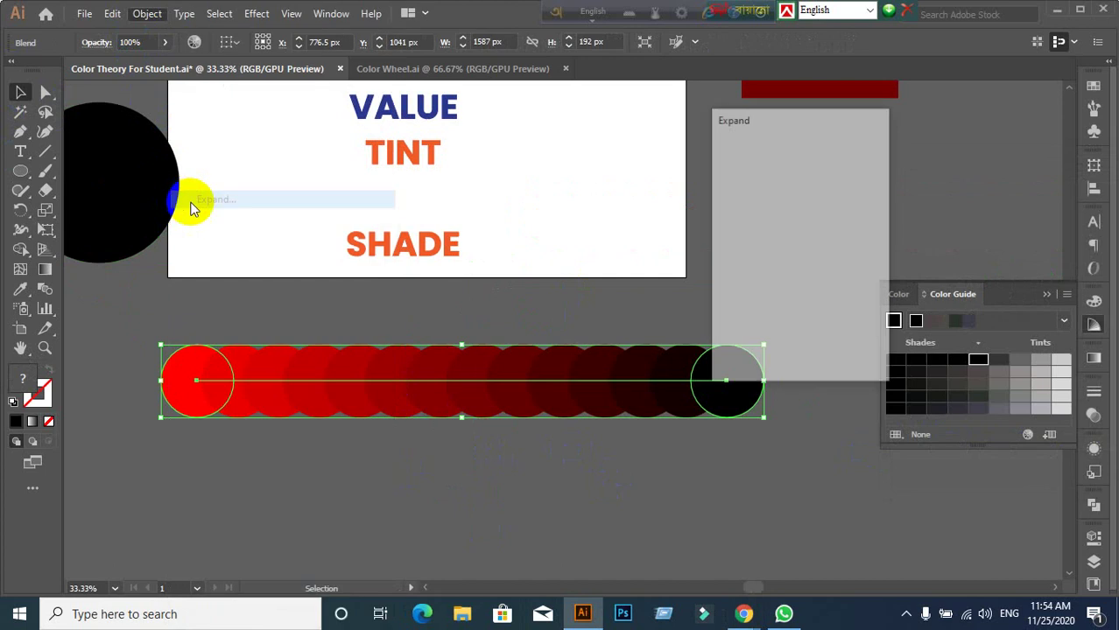
{"action": "left_click", "coordinate": [762, 350]}
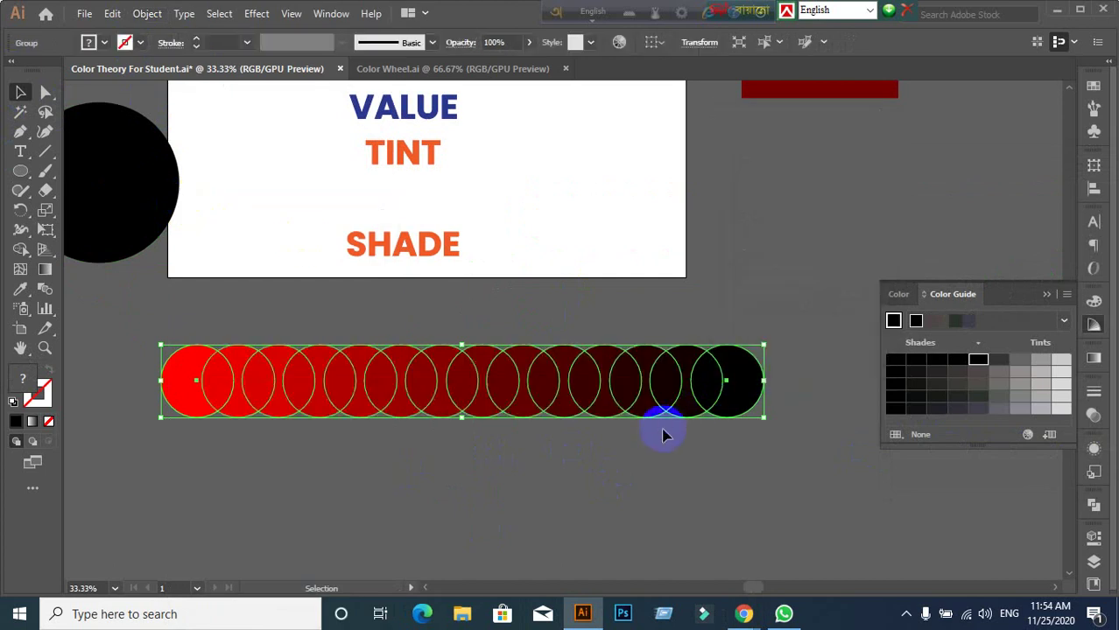
Step: Ungroup the expanded circles into individual shapes
{"action": "left_click", "coordinate": [564, 407]}
{"action": "right_click", "coordinate": [565, 407]}
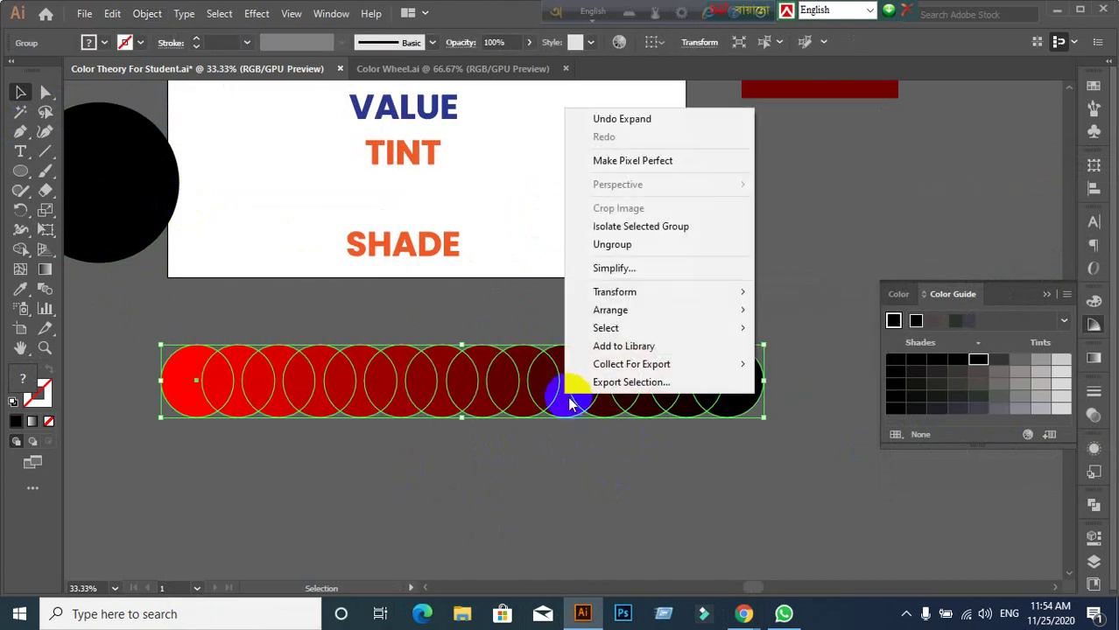
{"action": "left_click", "coordinate": [647, 475]}
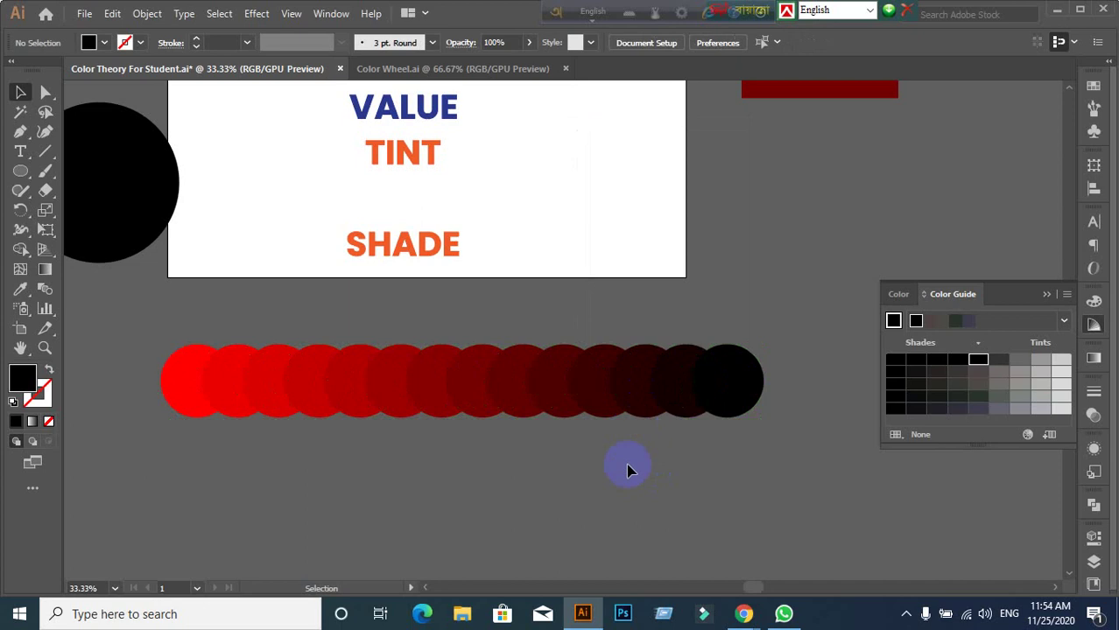
{"action": "left_click", "coordinate": [547, 416]}
{"action": "right_click", "coordinate": [546, 409]}
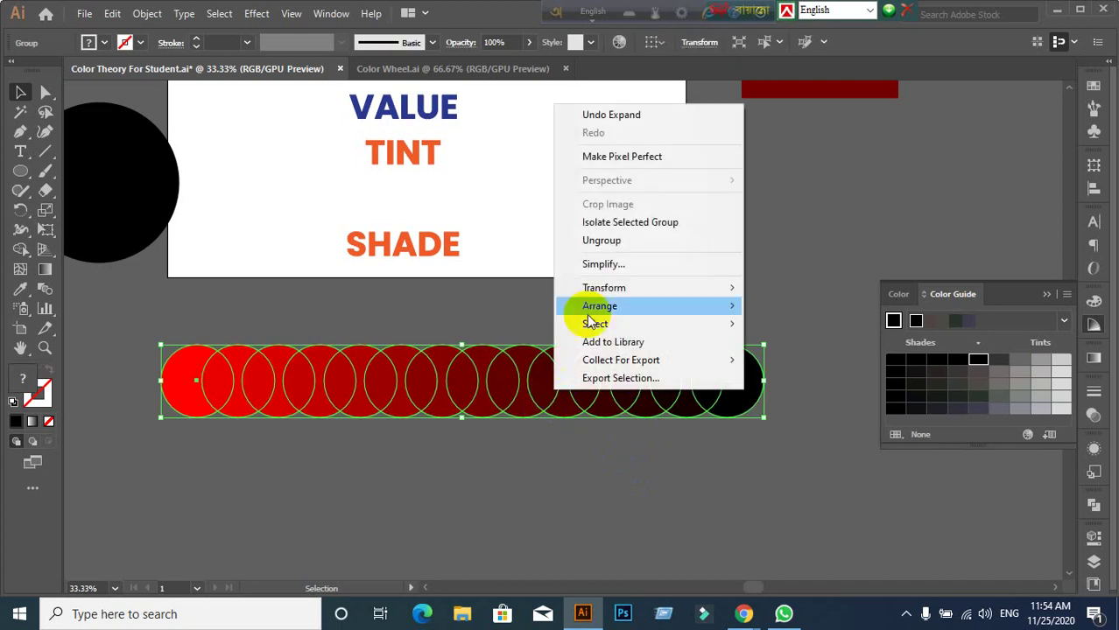
{"action": "left_click", "coordinate": [619, 241]}
{"action": "left_click", "coordinate": [506, 515]}
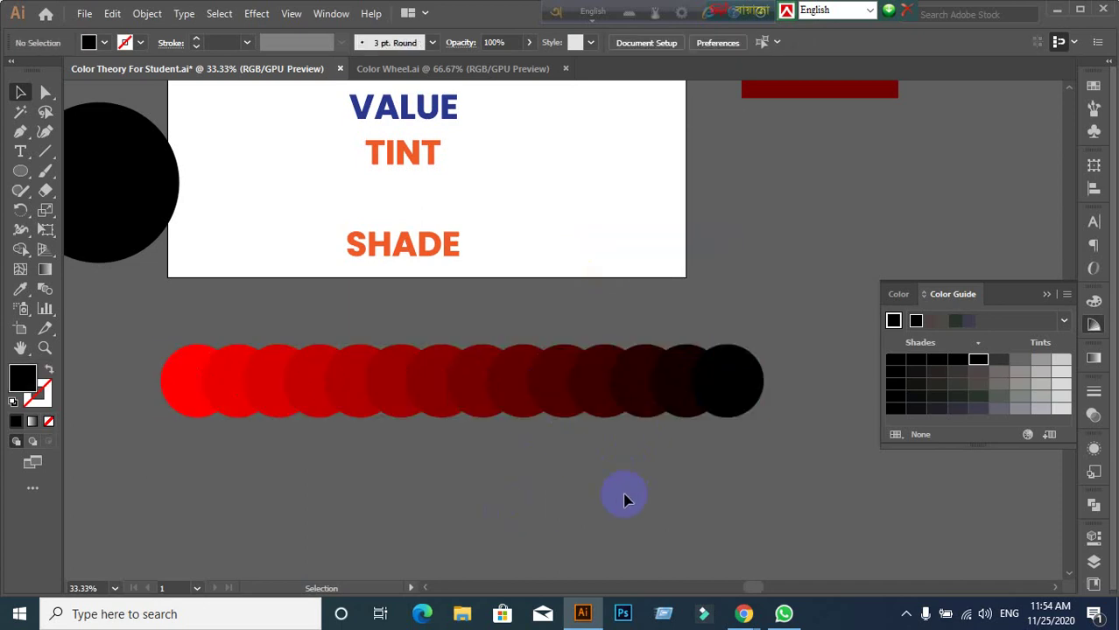
{"action": "left_click", "coordinate": [372, 391]}
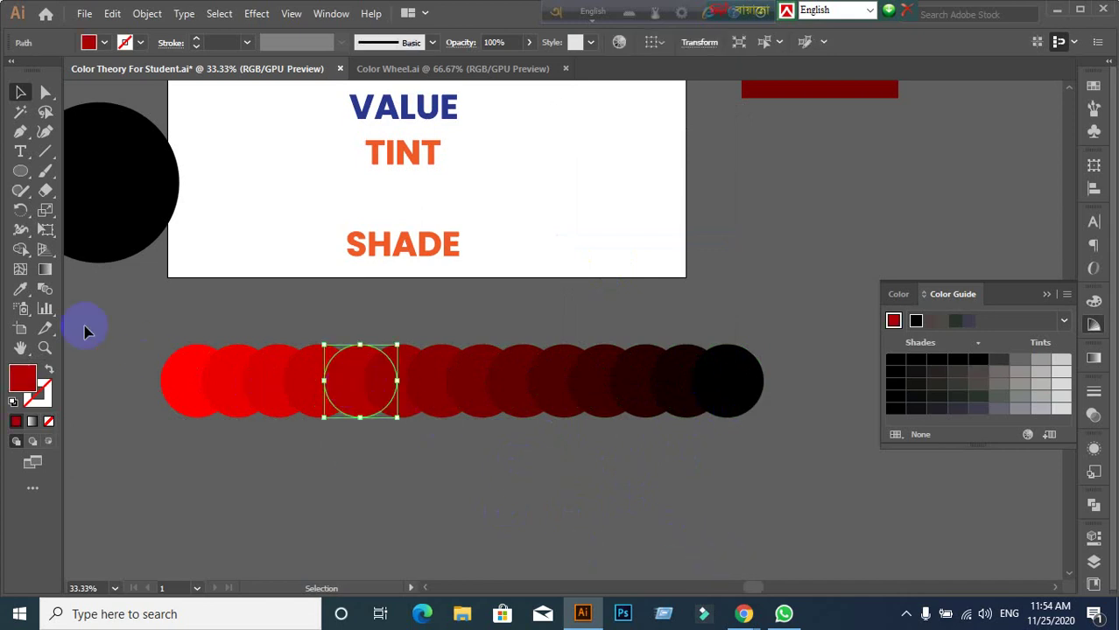
Step: Sample a brighter red fill with the Eyedropper, then marquee-select the whole row of circles
{"action": "left_click", "coordinate": [21, 289]}
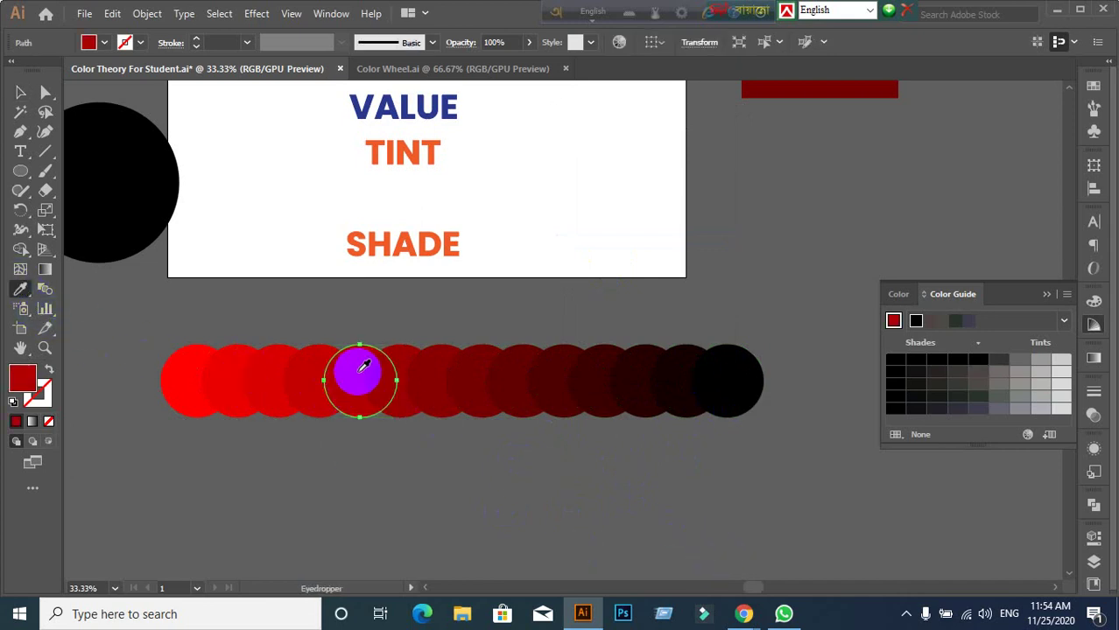
{"action": "left_click", "coordinate": [252, 378]}
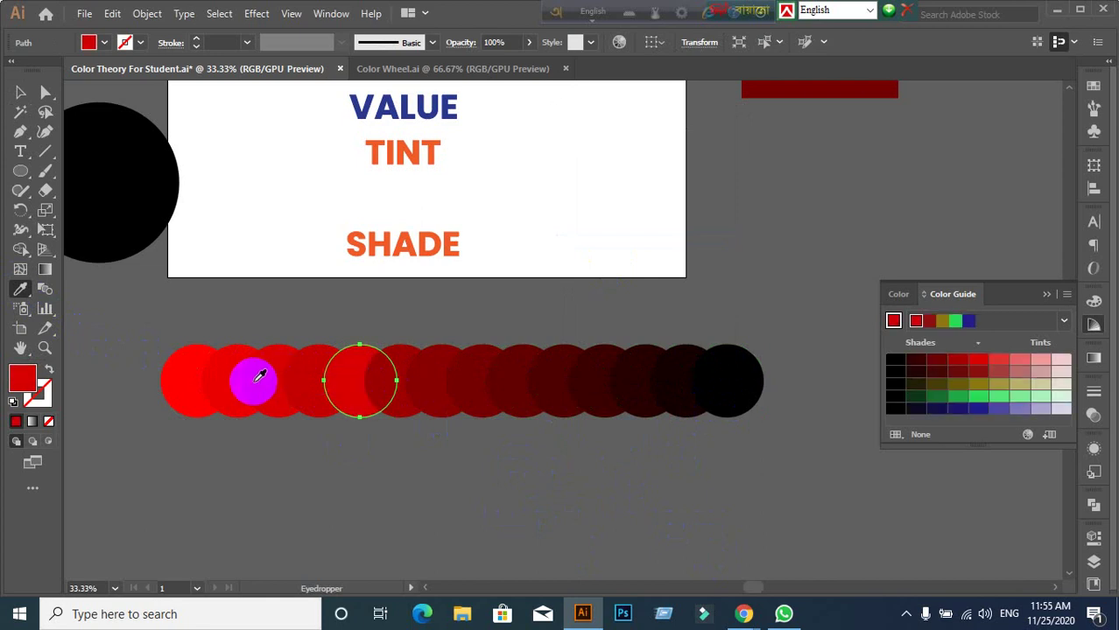
{"action": "double_click", "coordinate": [22, 379]}
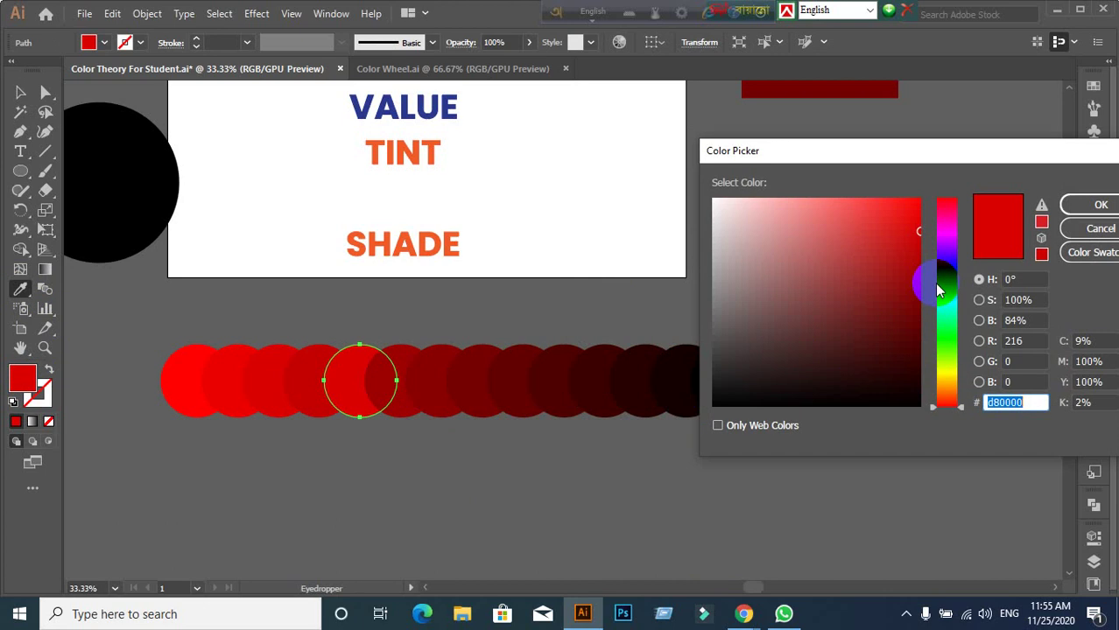
{"action": "left_click", "coordinate": [1100, 228]}
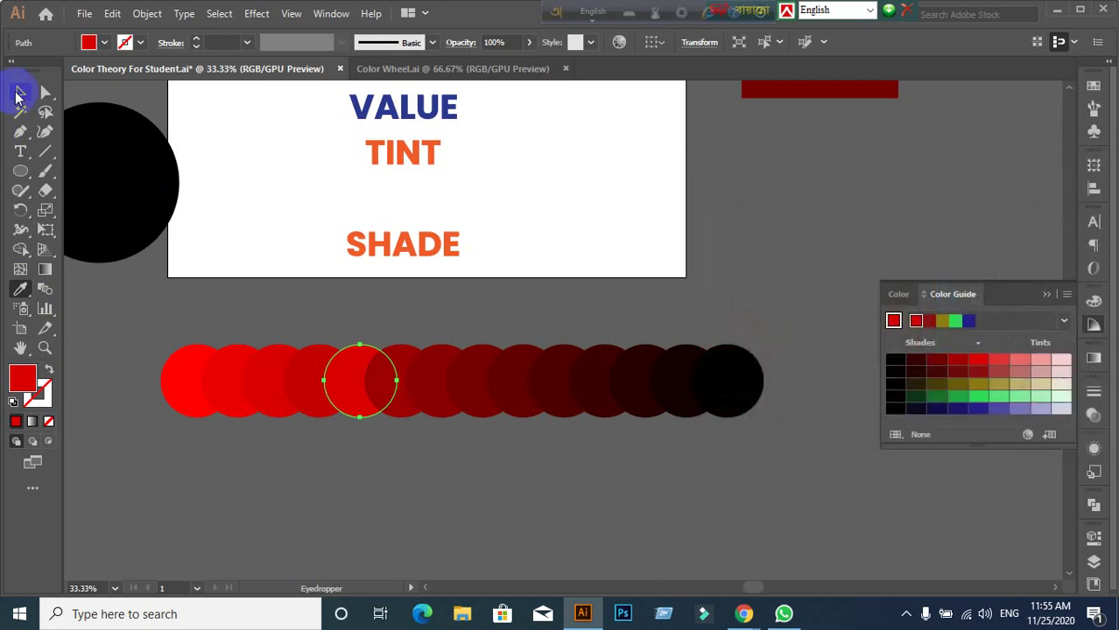
{"action": "left_click", "coordinate": [19, 93]}
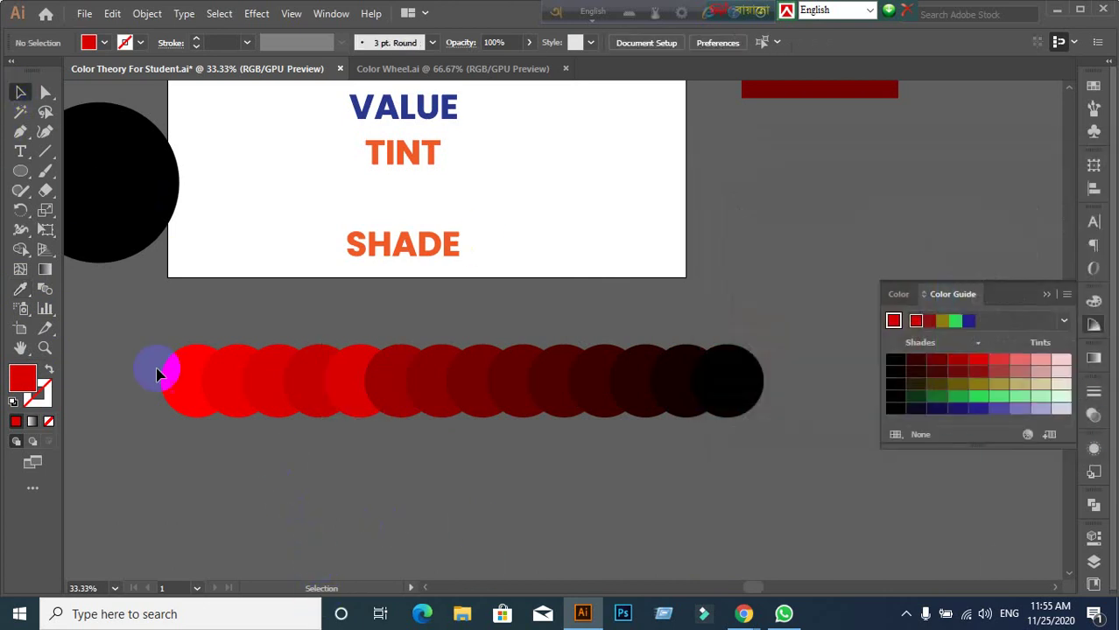
{"action": "left_click_drag", "start_coordinate": [144, 337], "coordinate": [753, 398]}
Step: Delete the circle row and draw a new red circle below the artboard
{"action": "key", "text": "Delete"}
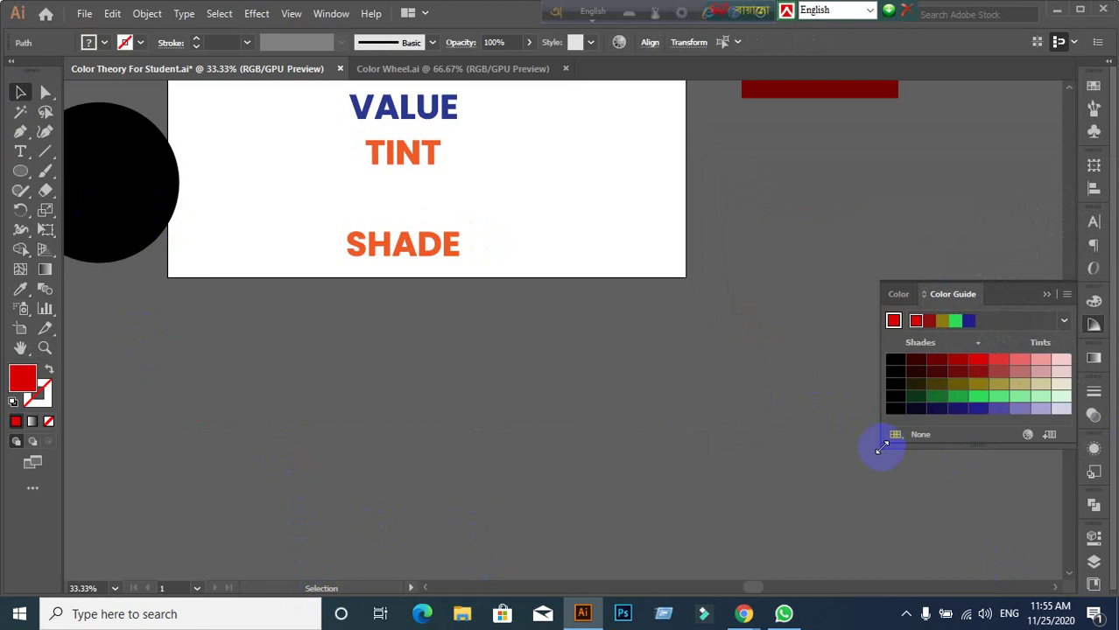
{"action": "left_click", "coordinate": [21, 172]}
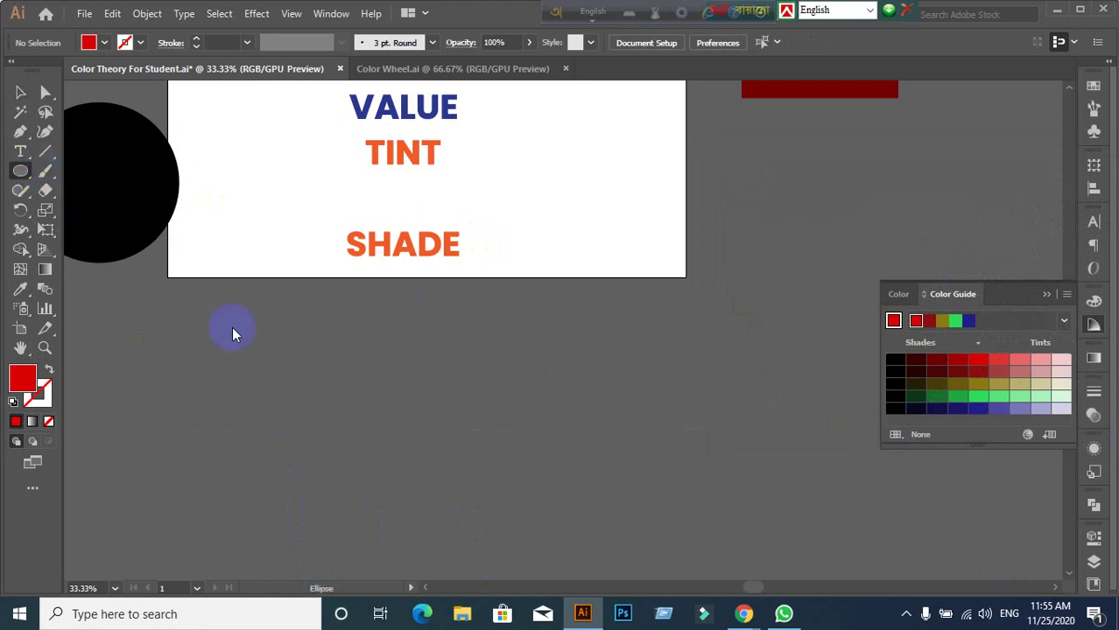
{"action": "left_click_drag", "start_coordinate": [308, 365], "coordinate": [406, 462]}
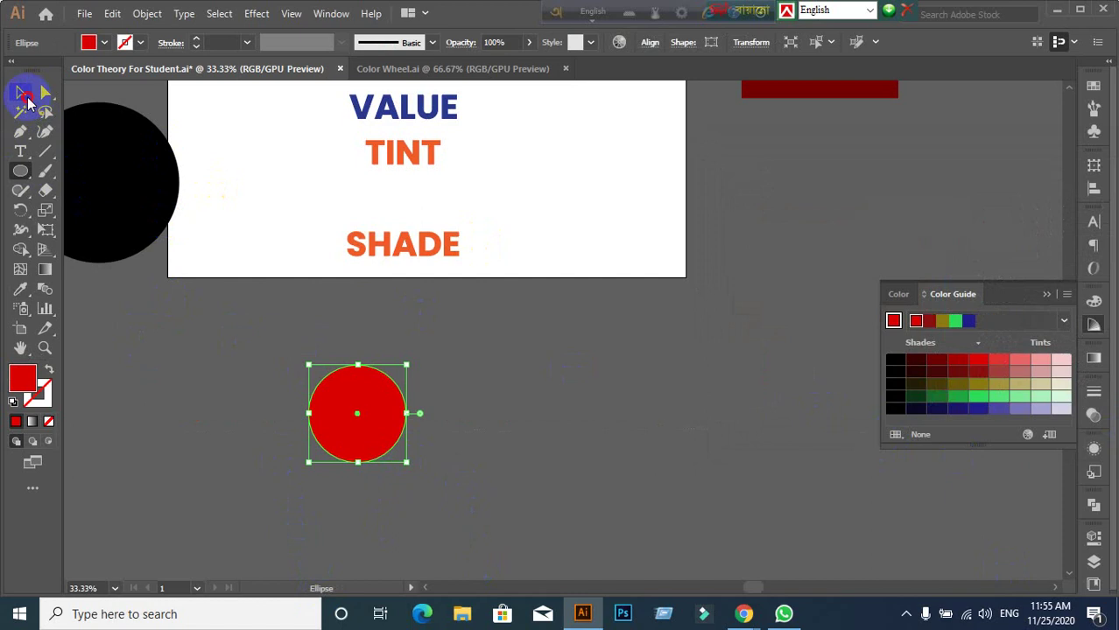
{"action": "left_click", "coordinate": [24, 94]}
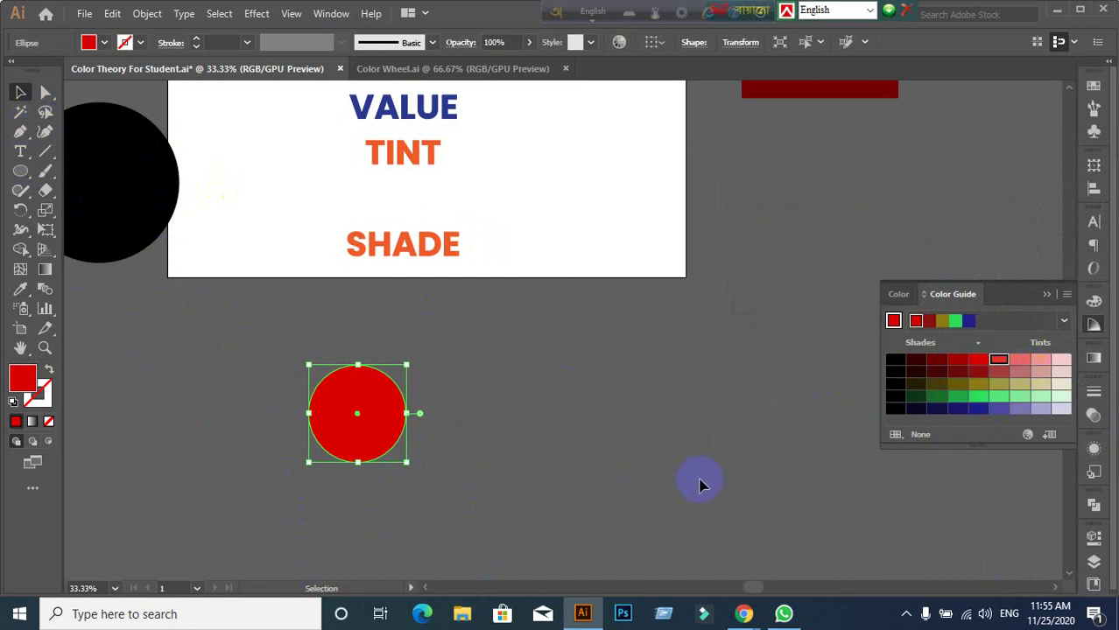
{"action": "left_click", "coordinate": [452, 442]}
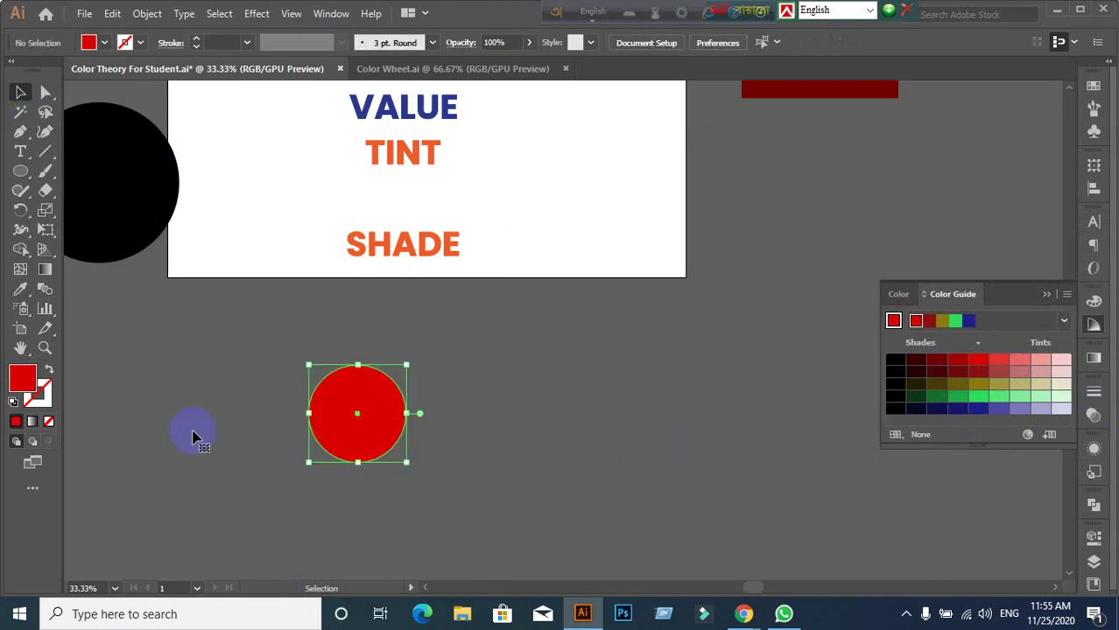
Step: Try a lighter red tint from the Color Guide as the circle's fill
{"action": "left_click", "coordinate": [19, 384]}
{"action": "double_click", "coordinate": [19, 383]}
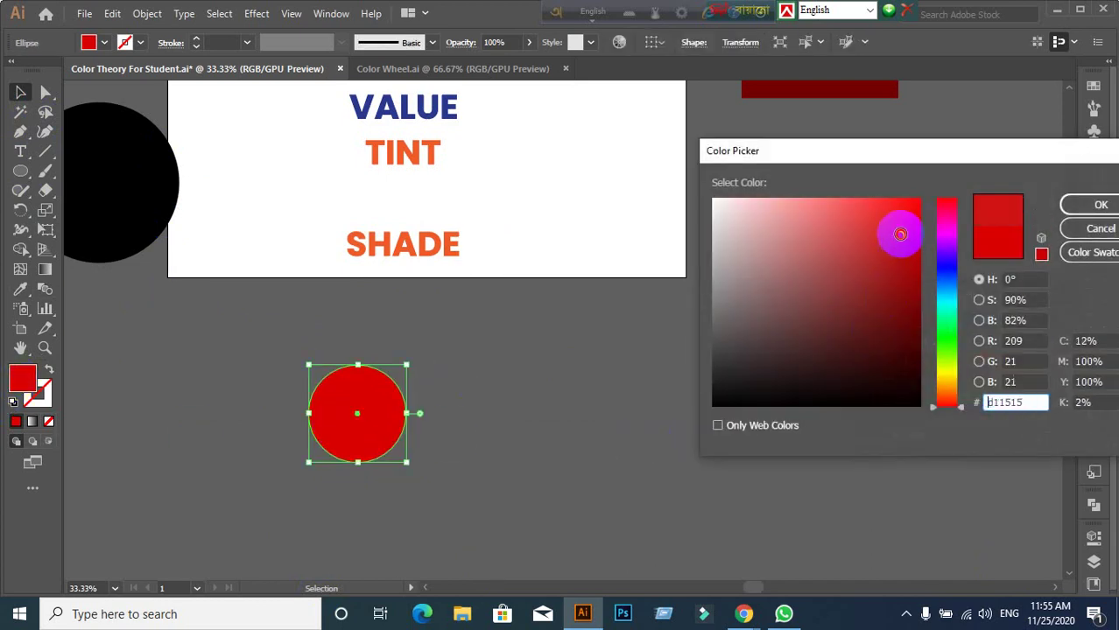
{"action": "left_click", "coordinate": [1098, 205]}
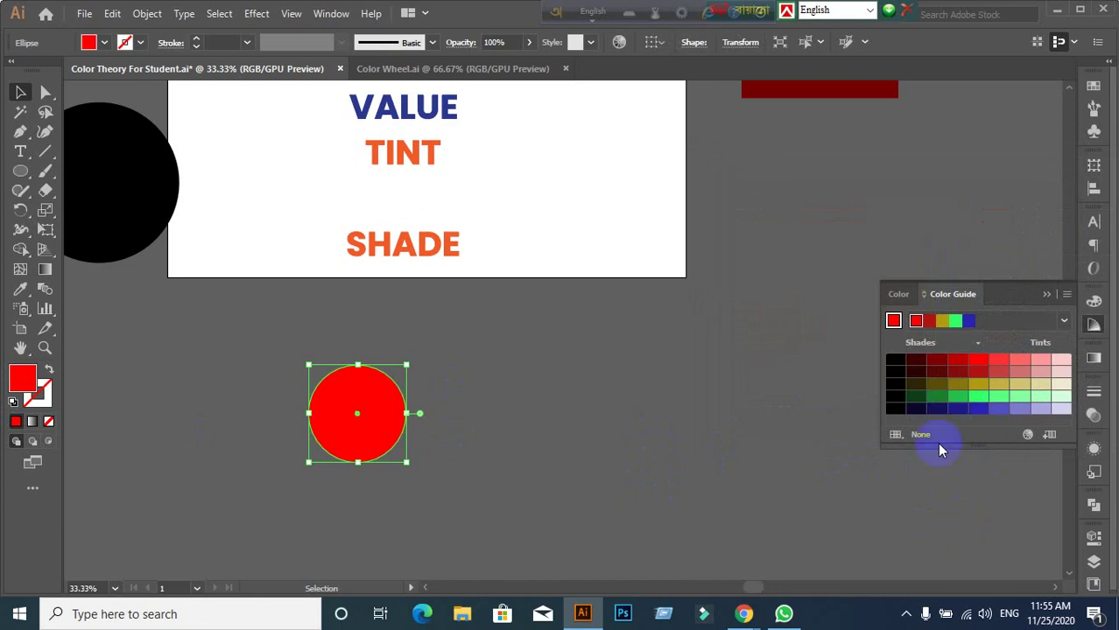
{"action": "left_click", "coordinate": [998, 365]}
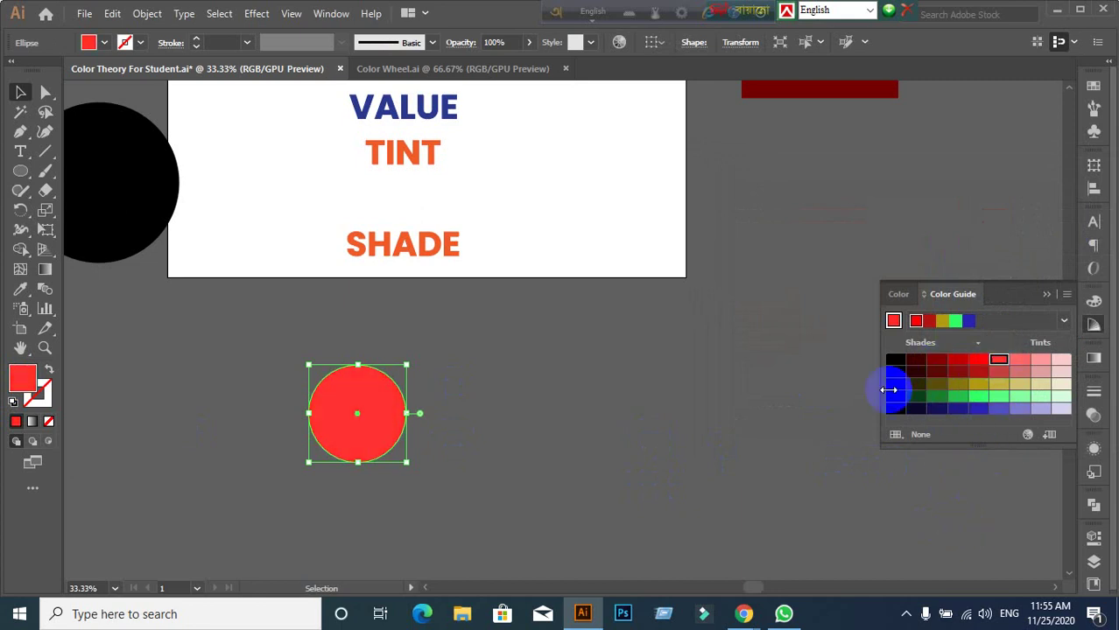
{"action": "double_click", "coordinate": [26, 388]}
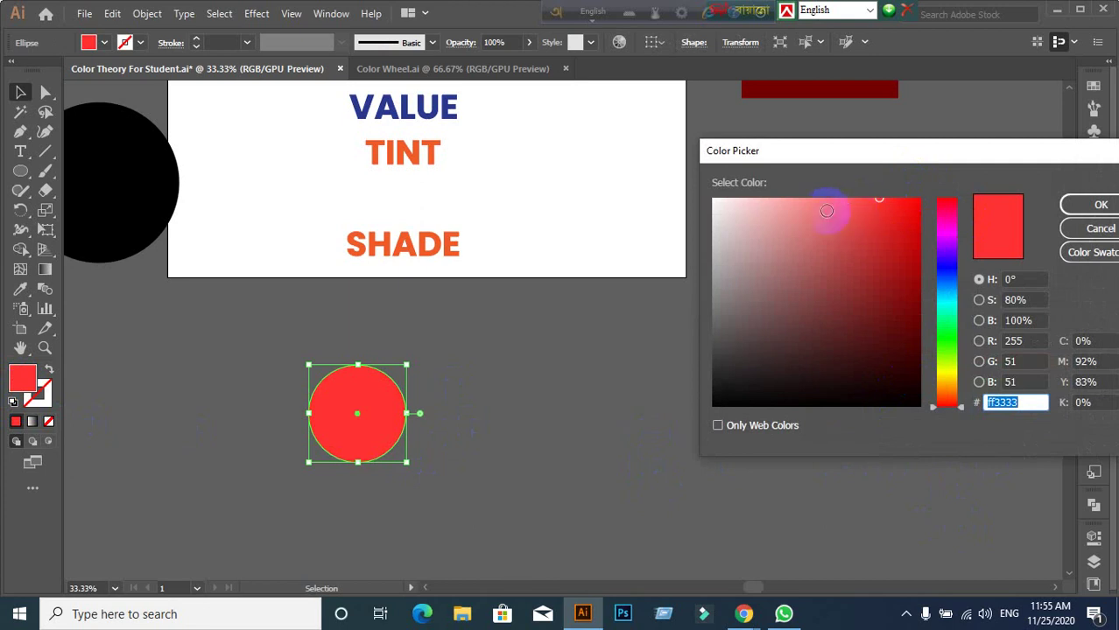
{"action": "left_click", "coordinate": [1094, 206]}
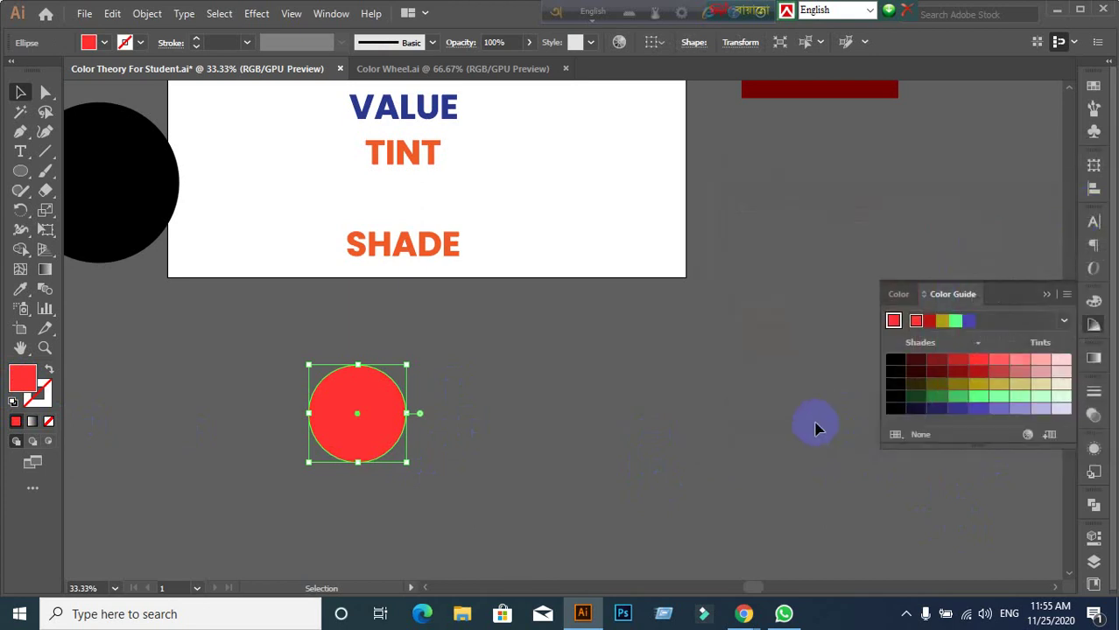
Step: Set the circle's fill to pure red ff0000 in the Color Picker
{"action": "left_click", "coordinate": [788, 428]}
{"action": "left_click", "coordinate": [369, 419]}
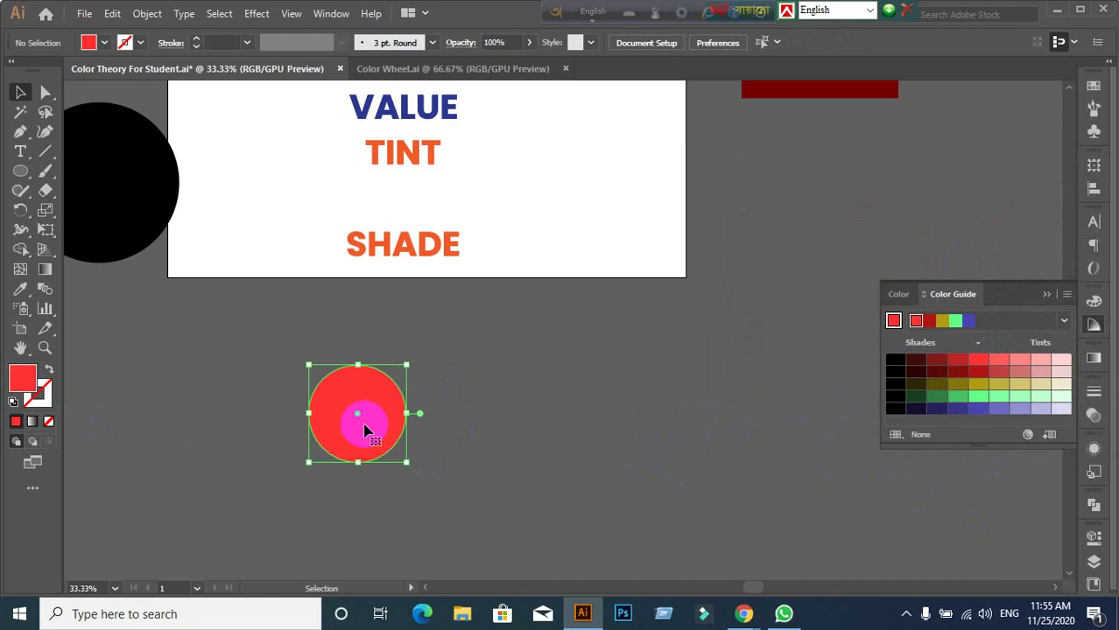
{"action": "left_click", "coordinate": [32, 390]}
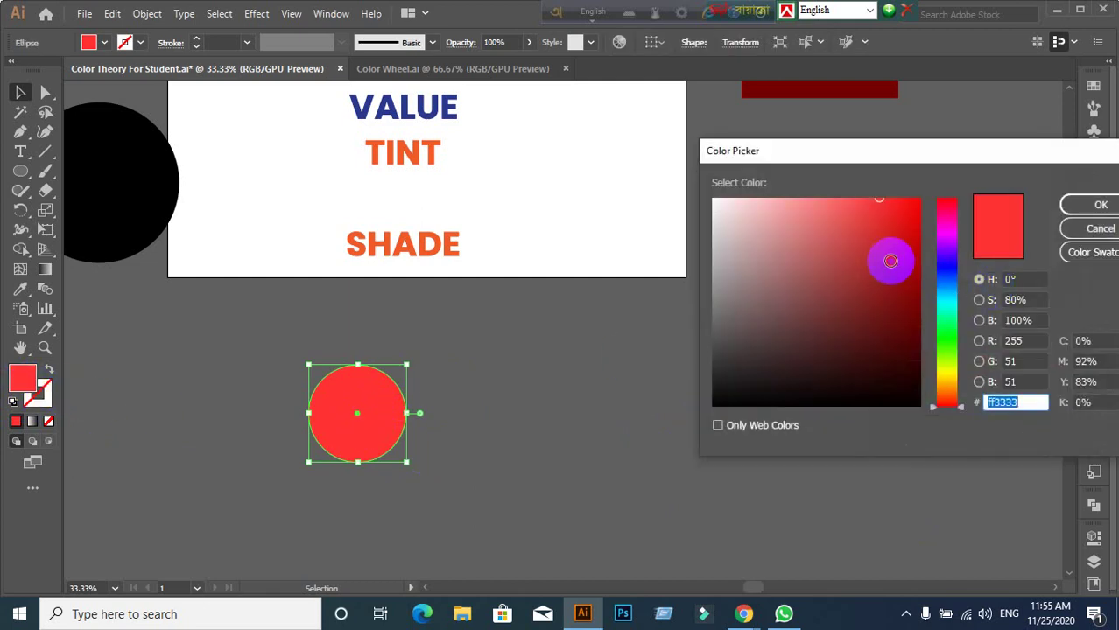
{"action": "left_click_drag", "start_coordinate": [891, 260], "coordinate": [919, 199]}
{"action": "left_click", "coordinate": [1101, 206]}
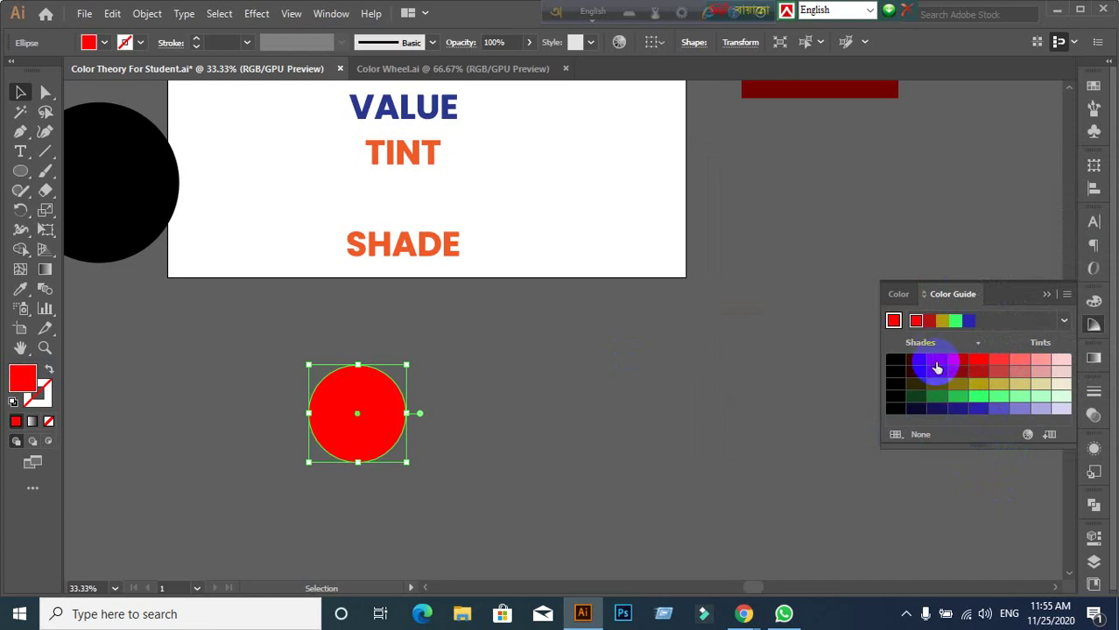
Step: Recolour the circle dark red 800000 from the Color Guide, then switch to Google Meet
{"action": "left_click", "coordinate": [936, 366]}
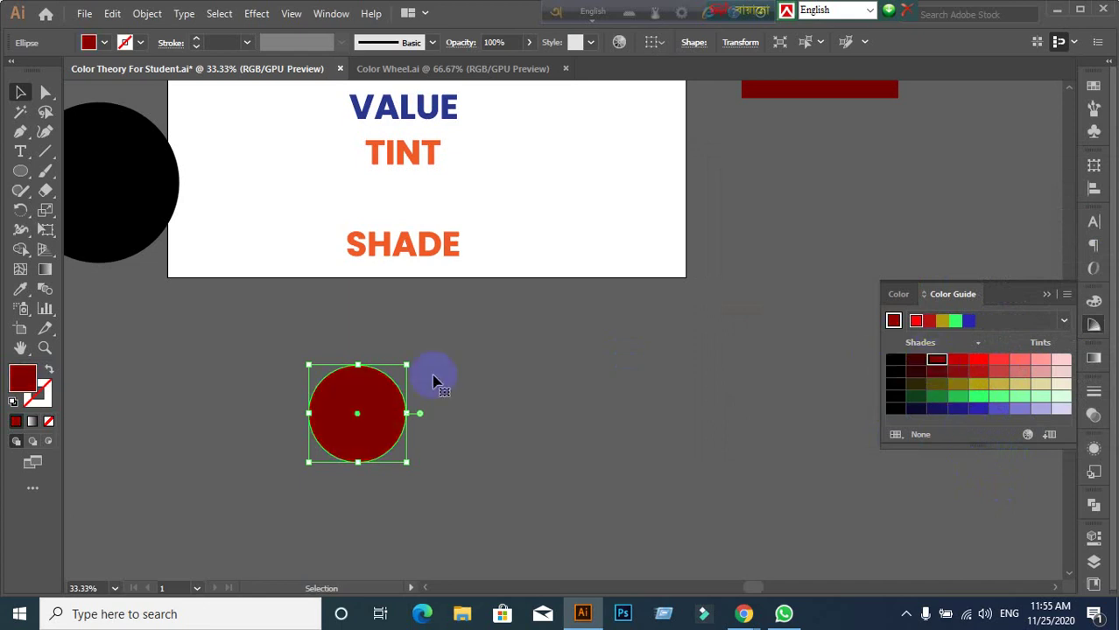
{"action": "double_click", "coordinate": [22, 376]}
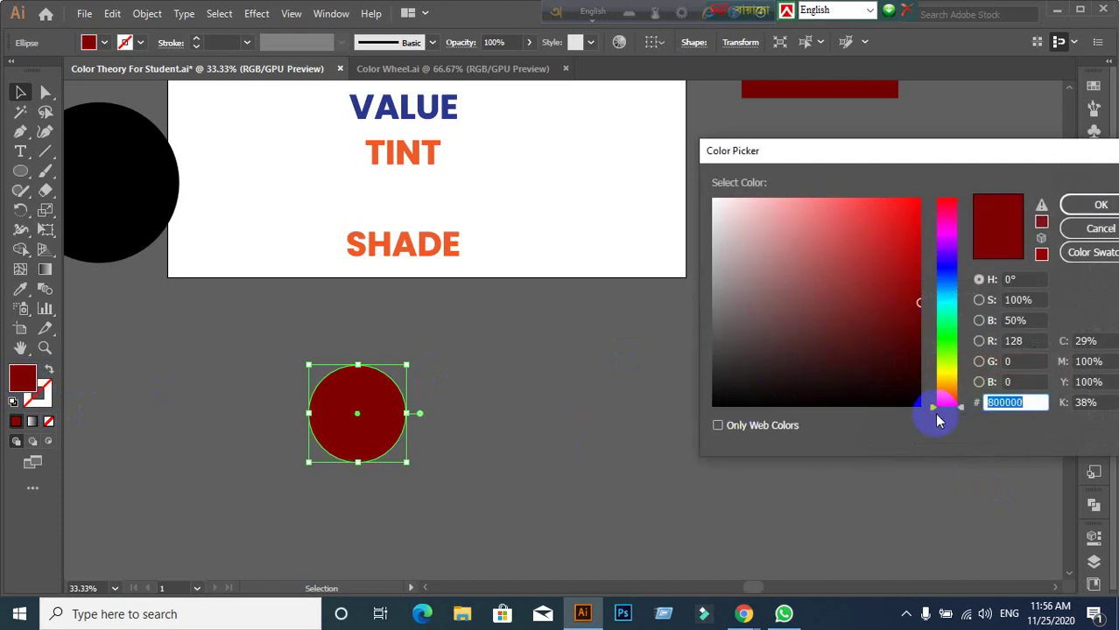
{"action": "left_click", "coordinate": [1094, 205]}
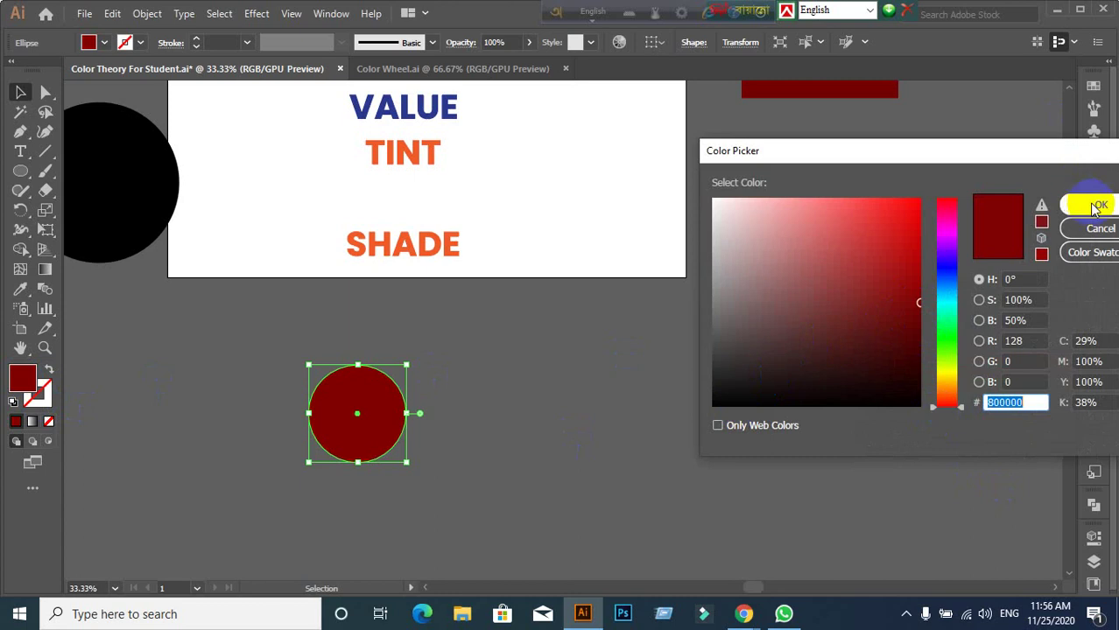
{"action": "left_click", "coordinate": [442, 503]}
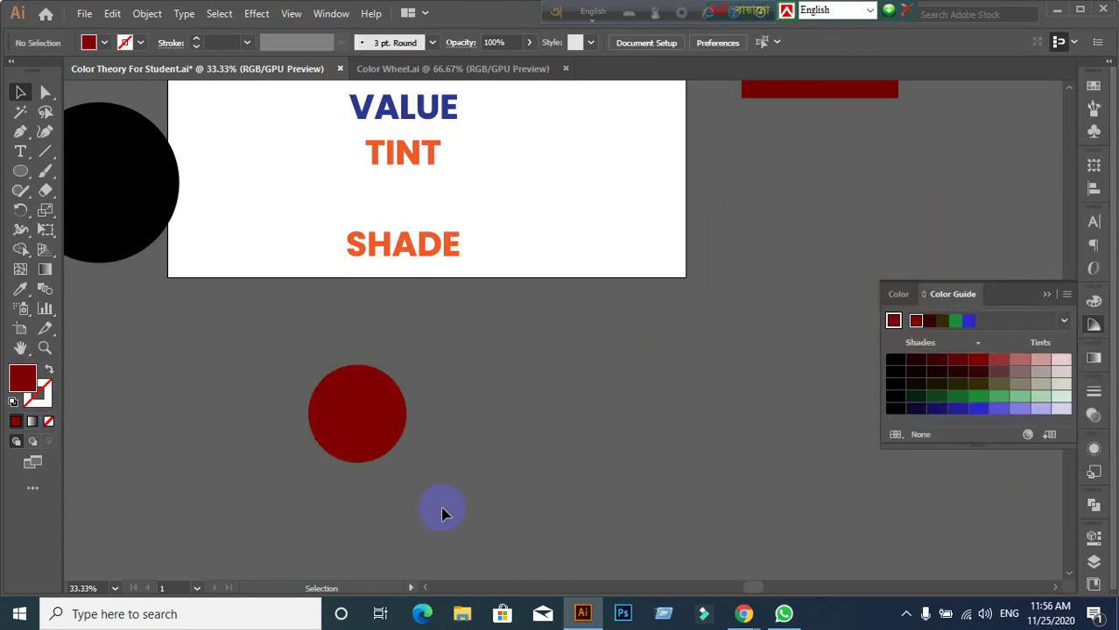
{"action": "mouse_move", "coordinate": [742, 613]}
{"action": "left_click", "coordinate": [600, 532]}
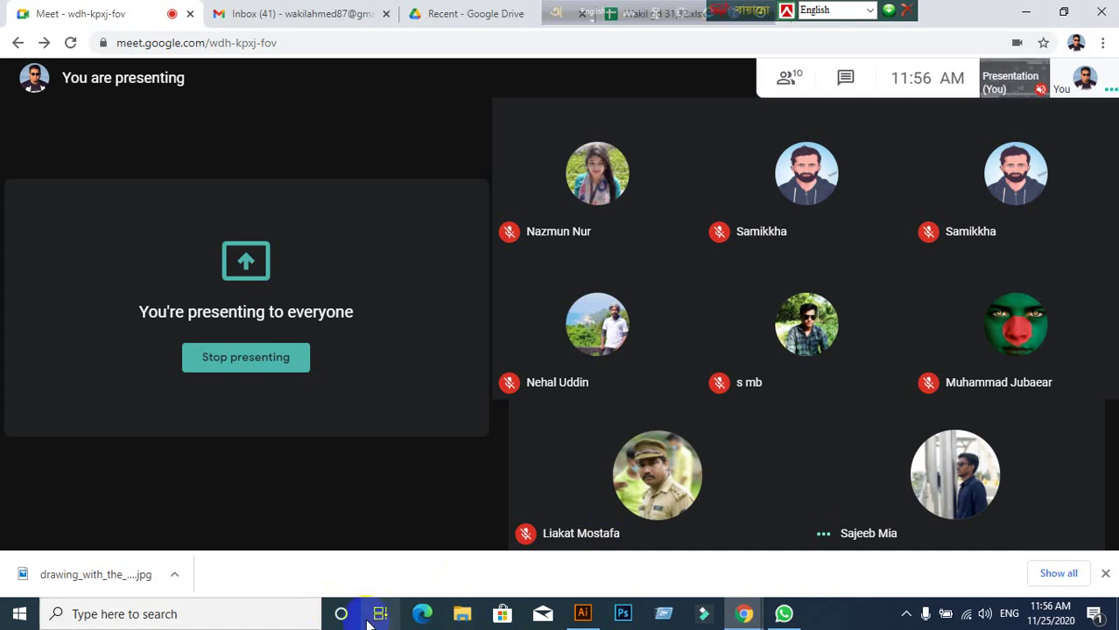
Step: Back in Illustrator, close the Color Guide panel, select the red circle, then return to Meet
{"action": "left_click", "coordinate": [582, 615]}
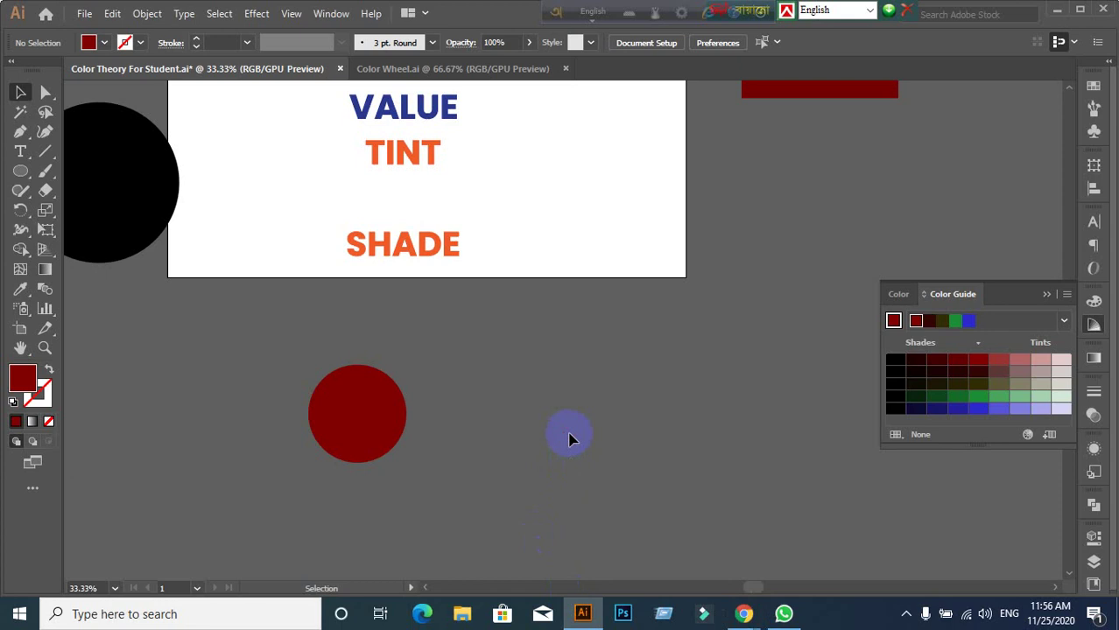
{"action": "left_click", "coordinate": [1049, 294]}
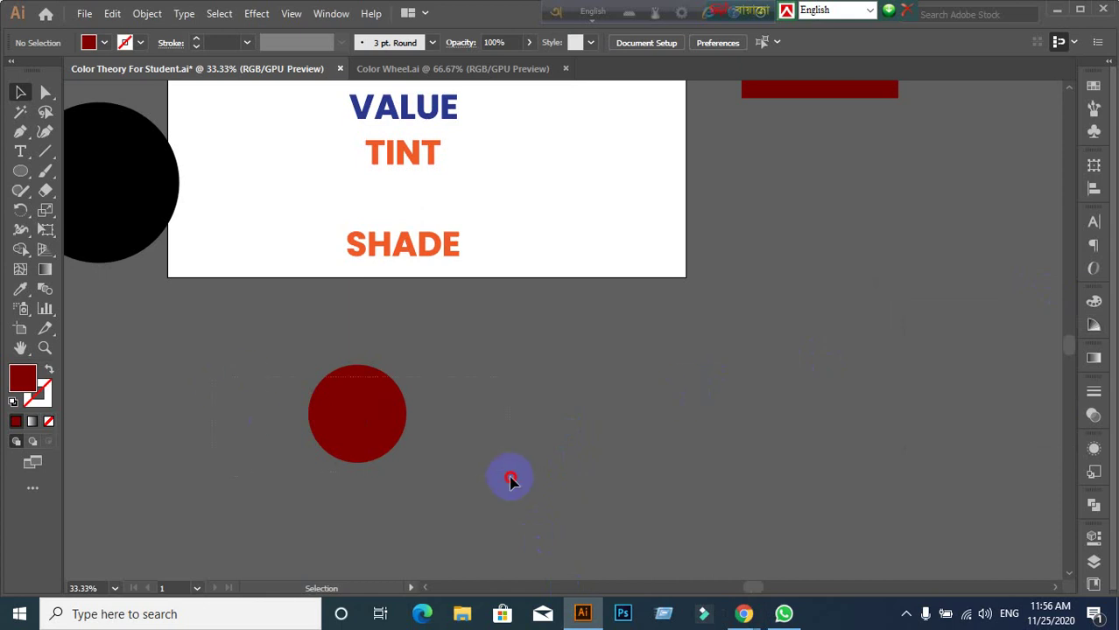
{"action": "left_click_drag", "start_coordinate": [510, 480], "coordinate": [517, 481]}
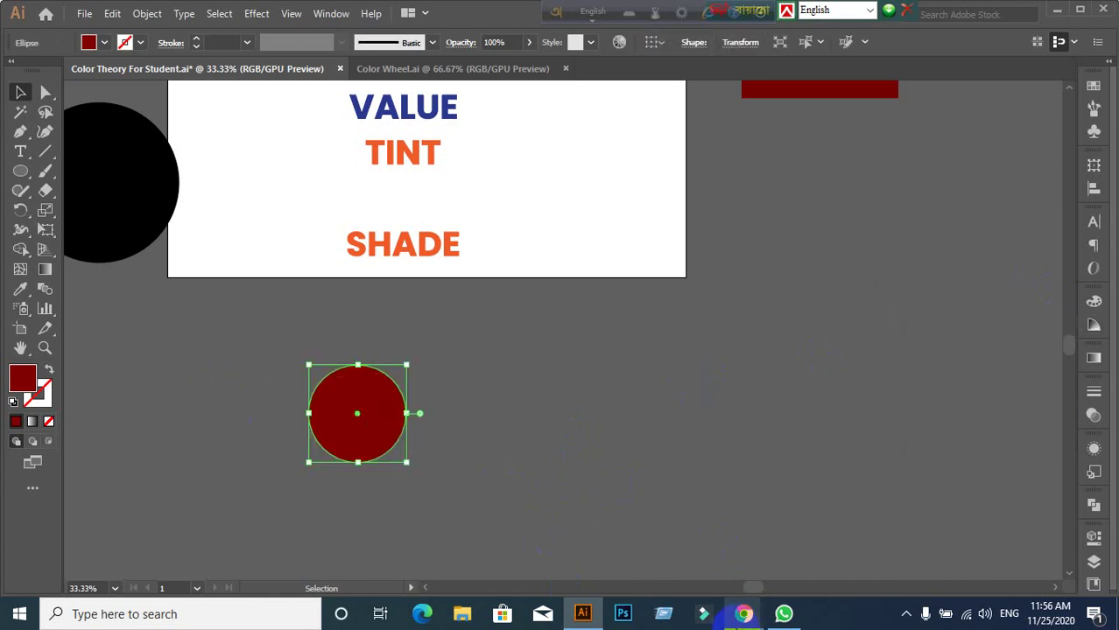
{"action": "mouse_move", "coordinate": [742, 615]}
{"action": "left_click", "coordinate": [718, 529]}
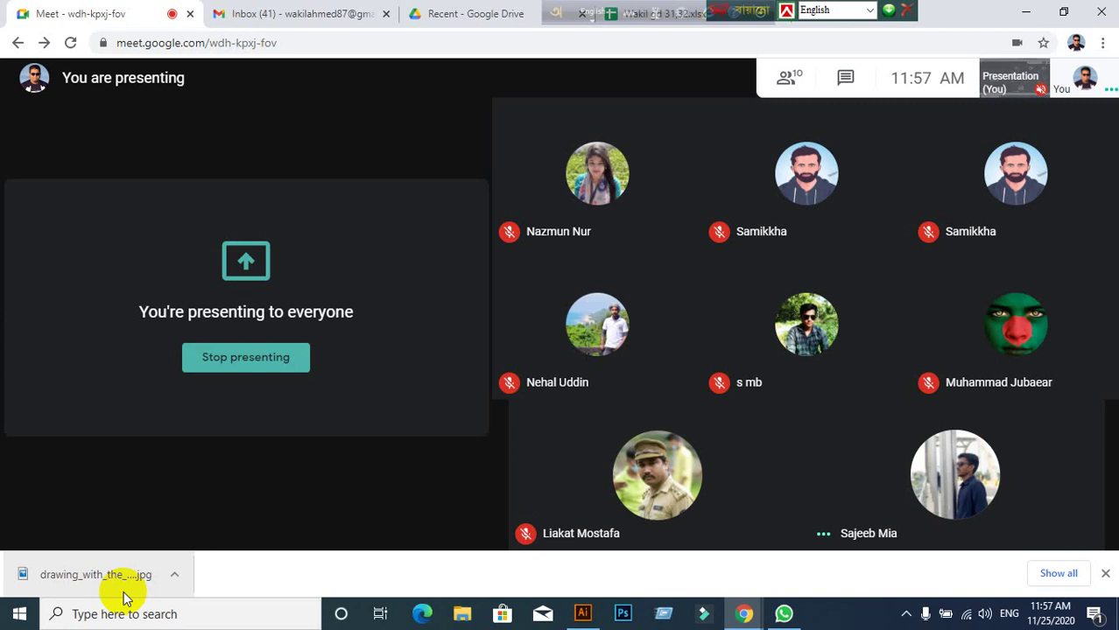
Step: Return to Illustrator, zoom out, and delete the large black circle beside the artboard
{"action": "left_click", "coordinate": [573, 609]}
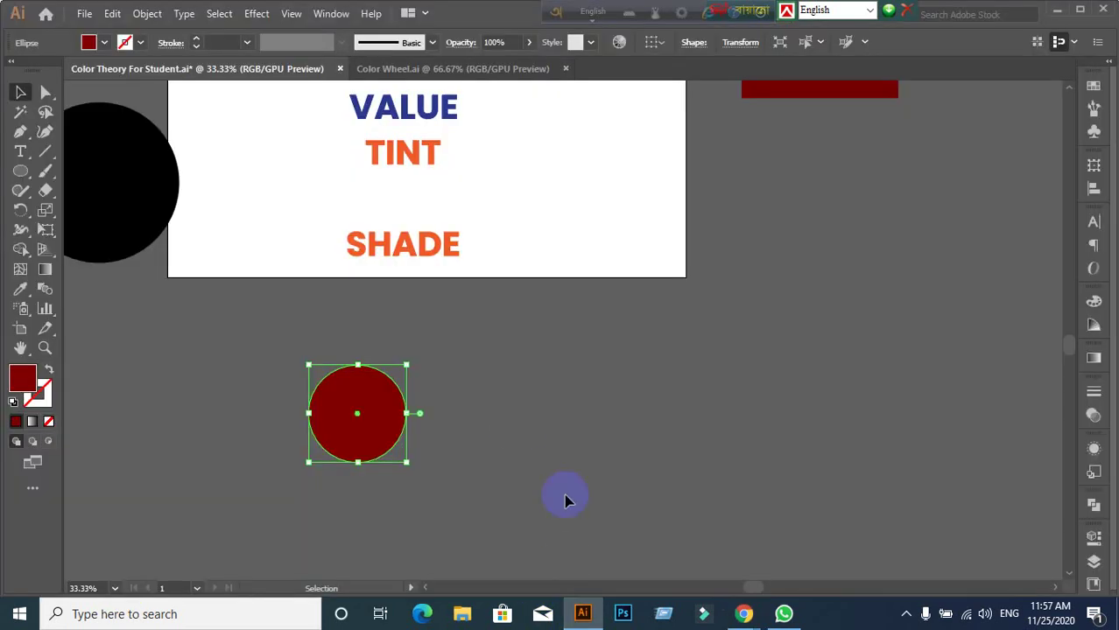
{"action": "left_click", "coordinate": [539, 424]}
{"action": "scroll", "coordinate": [584, 435], "scroll_direction": "down", "scroll_amount": 1}
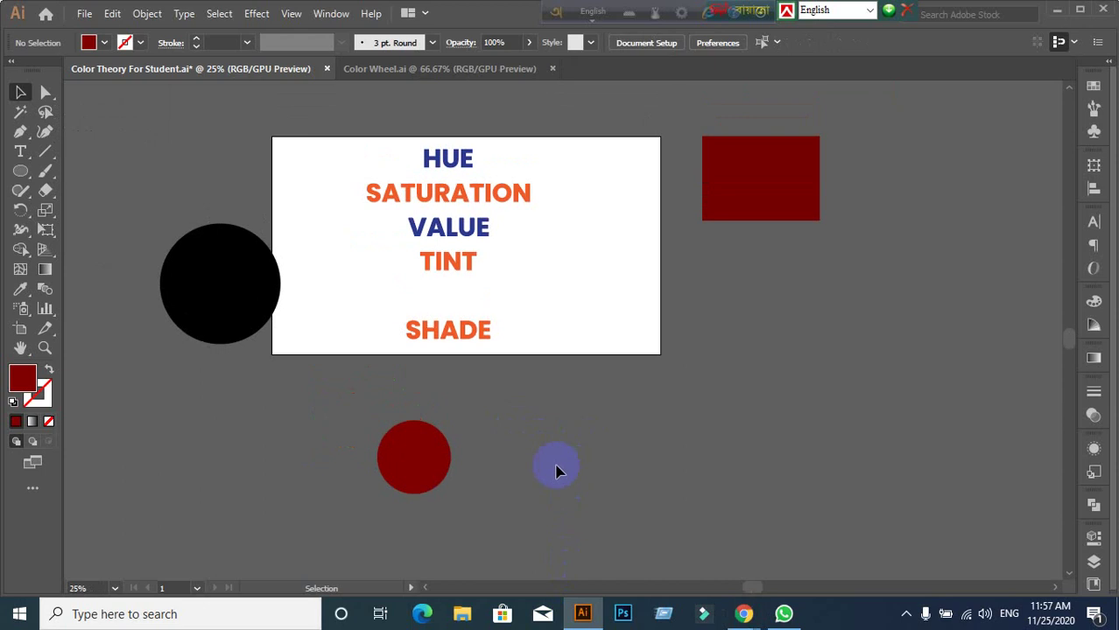
{"action": "left_click_drag", "start_coordinate": [144, 220], "coordinate": [235, 322]}
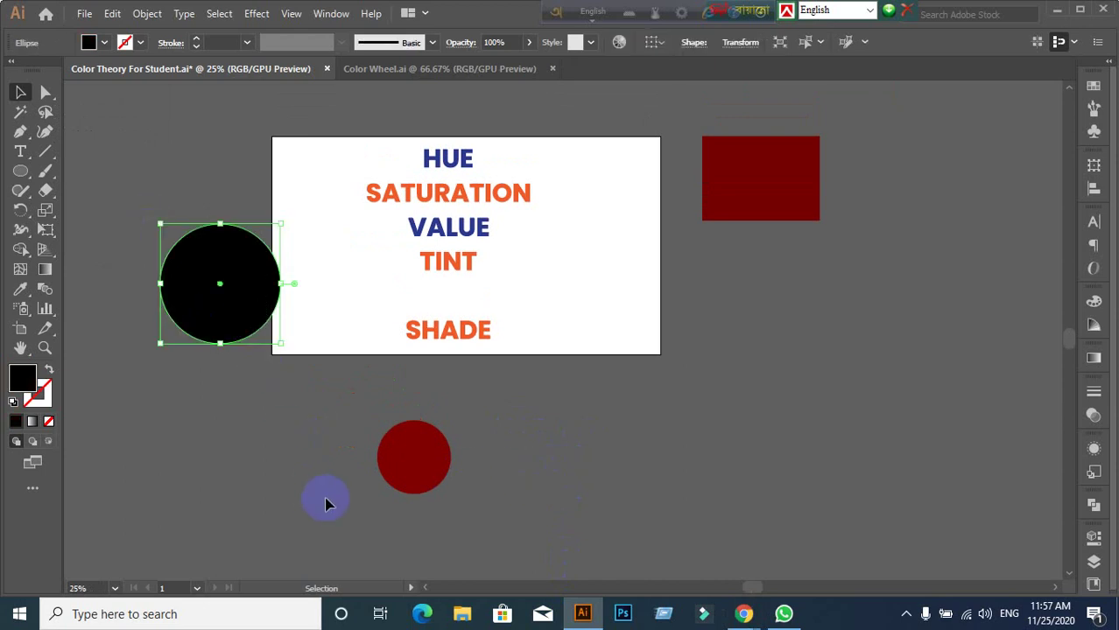
{"action": "key", "text": "Delete"}
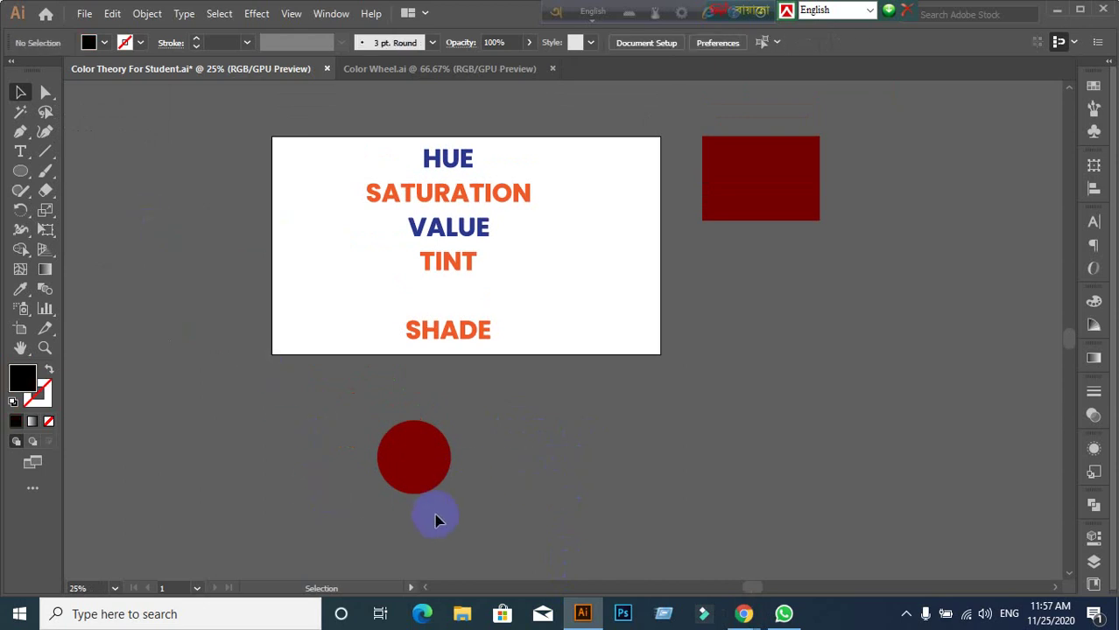
{"action": "scroll", "coordinate": [436, 521], "scroll_direction": "down", "scroll_amount": 1}
{"action": "scroll", "coordinate": [437, 457], "scroll_direction": "up", "scroll_amount": 1}
Step: Select and delete the dark red circle
{"action": "left_click_drag", "start_coordinate": [367, 332], "coordinate": [554, 495]}
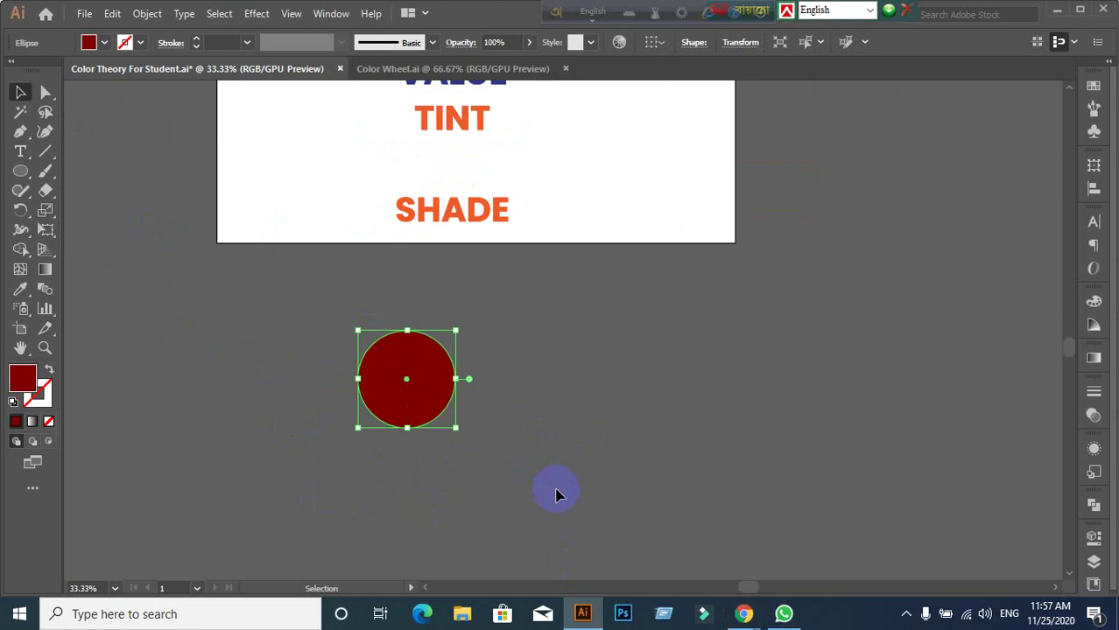
{"action": "key", "text": "Delete"}
{"action": "scroll", "coordinate": [754, 459], "scroll_direction": "up", "scroll_amount": 1}
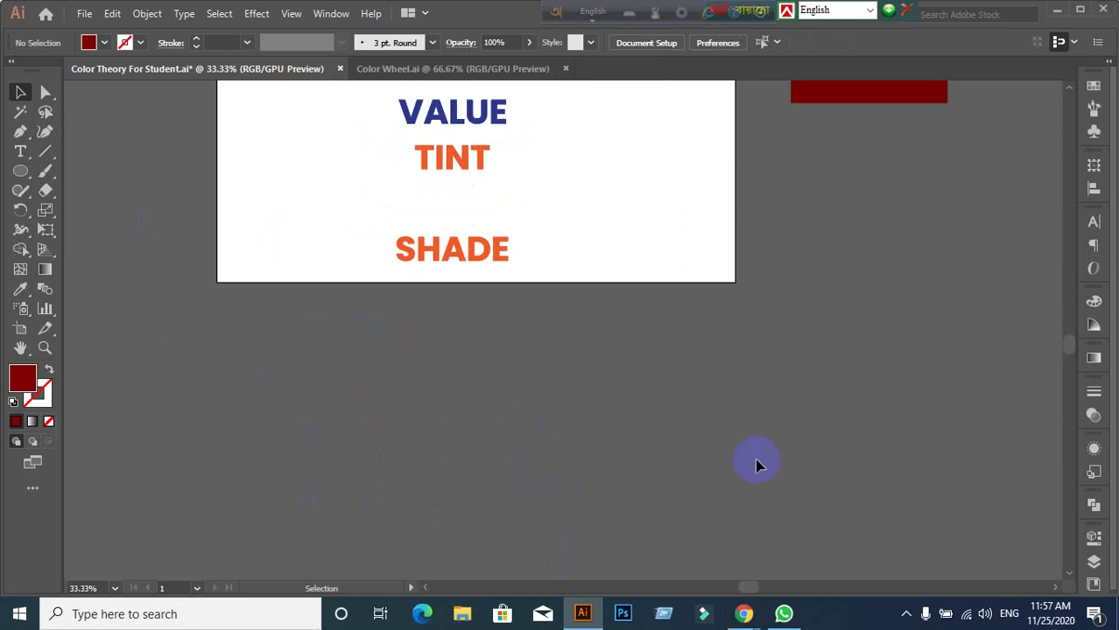
{"action": "scroll", "coordinate": [754, 458], "scroll_direction": "up", "scroll_amount": 2}
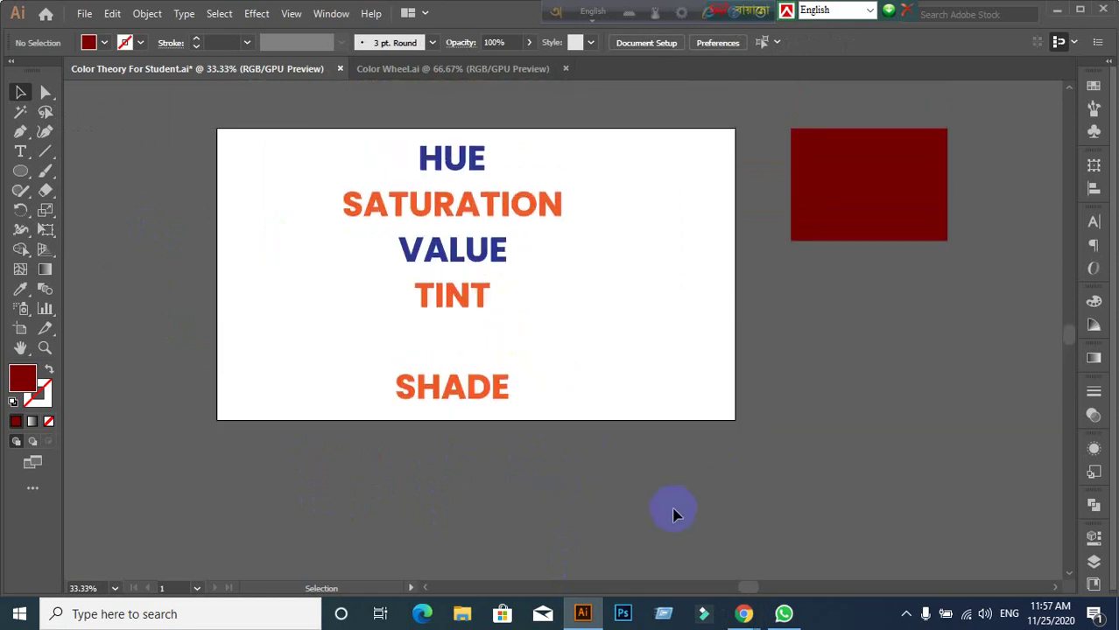
Step: Turn on the Tone layer's visibility in the Layers panel to show the TONE heading
{"action": "left_click", "coordinate": [1093, 561]}
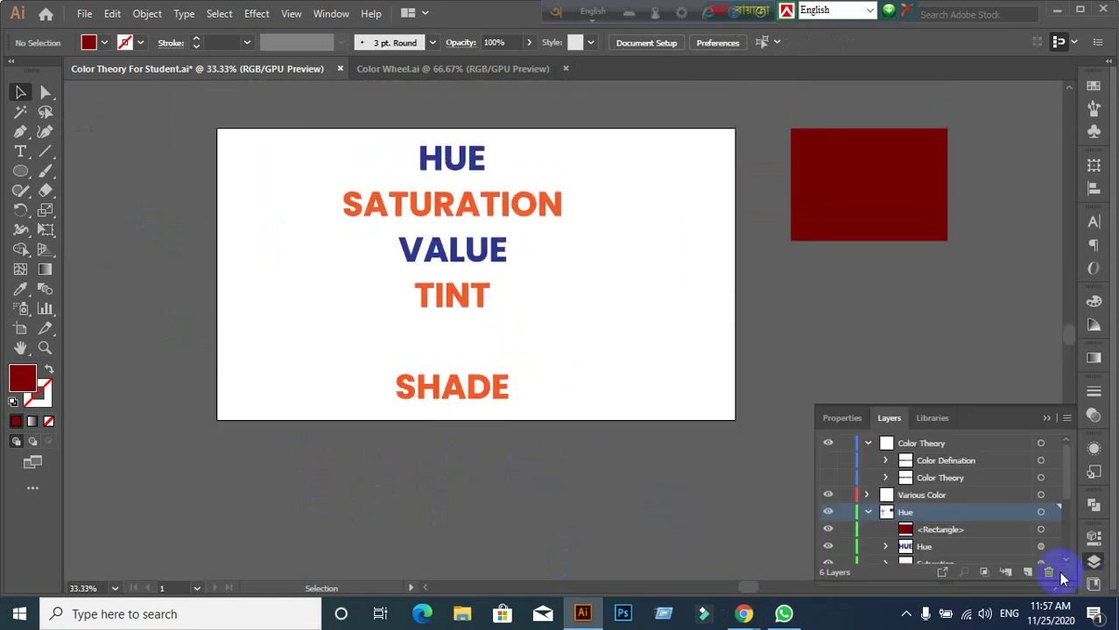
{"action": "scroll", "coordinate": [991, 531], "scroll_direction": "down", "scroll_amount": 1}
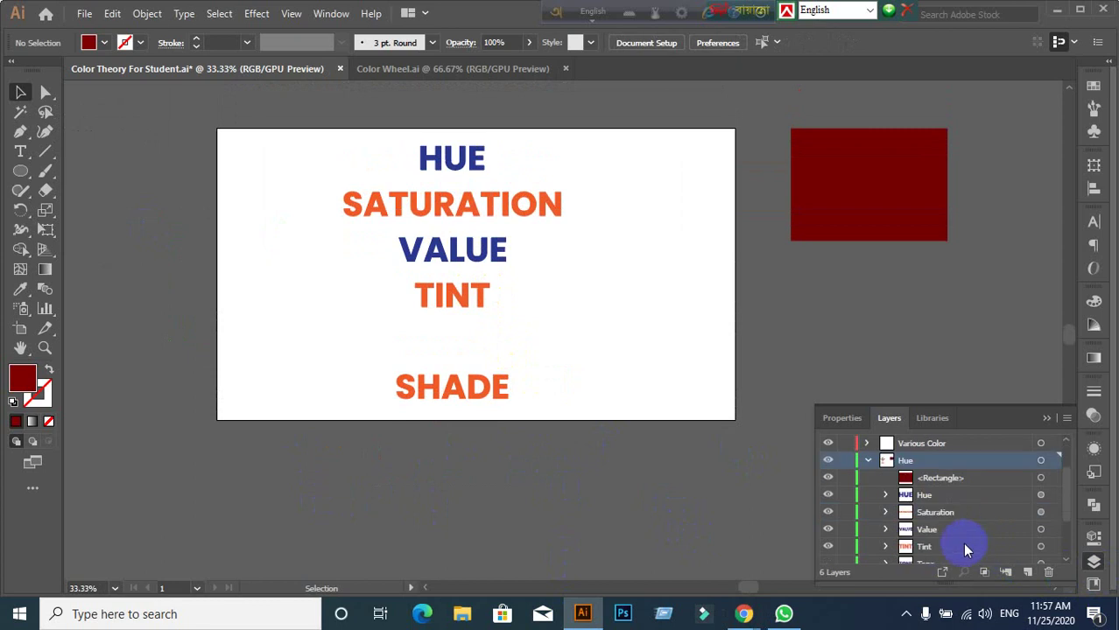
{"action": "scroll", "coordinate": [972, 530], "scroll_direction": "down", "scroll_amount": 1}
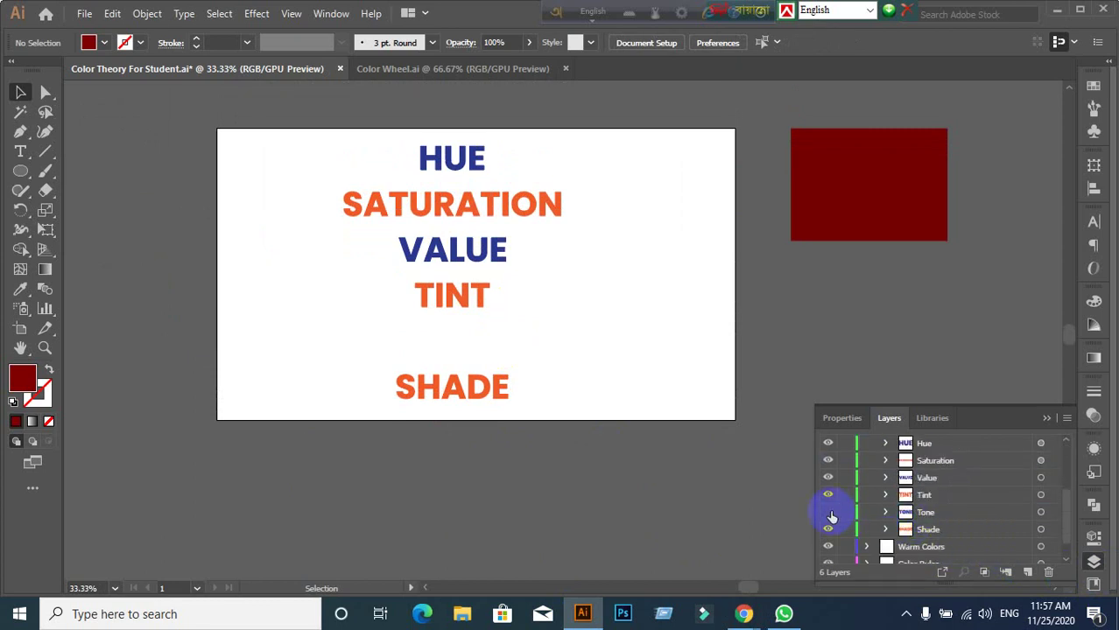
{"action": "left_click", "coordinate": [828, 513]}
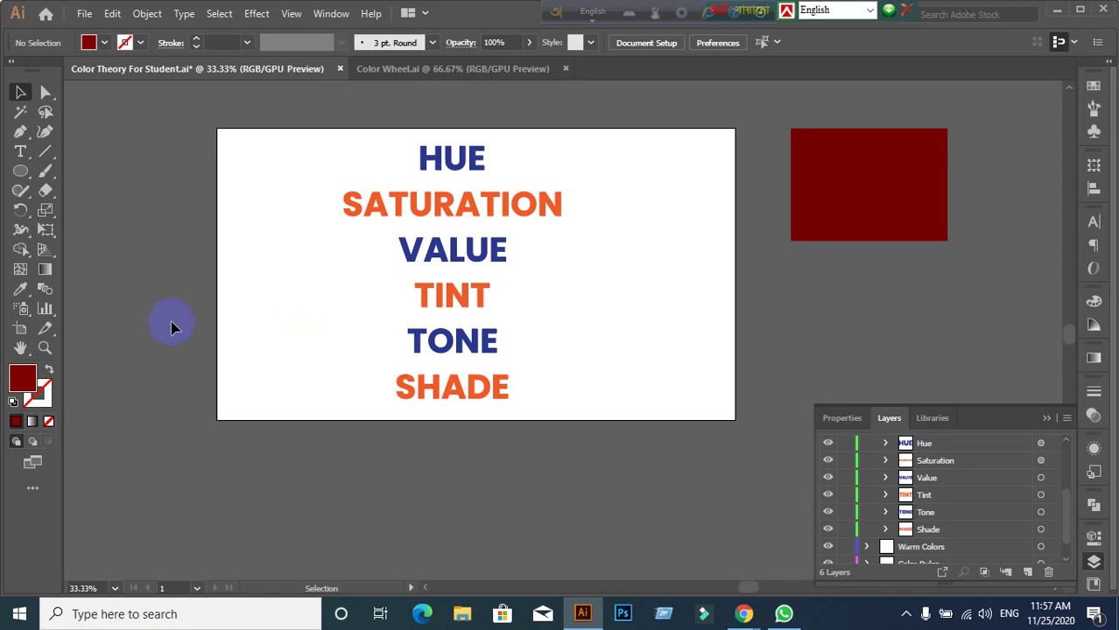
{"action": "double_click", "coordinate": [39, 382]}
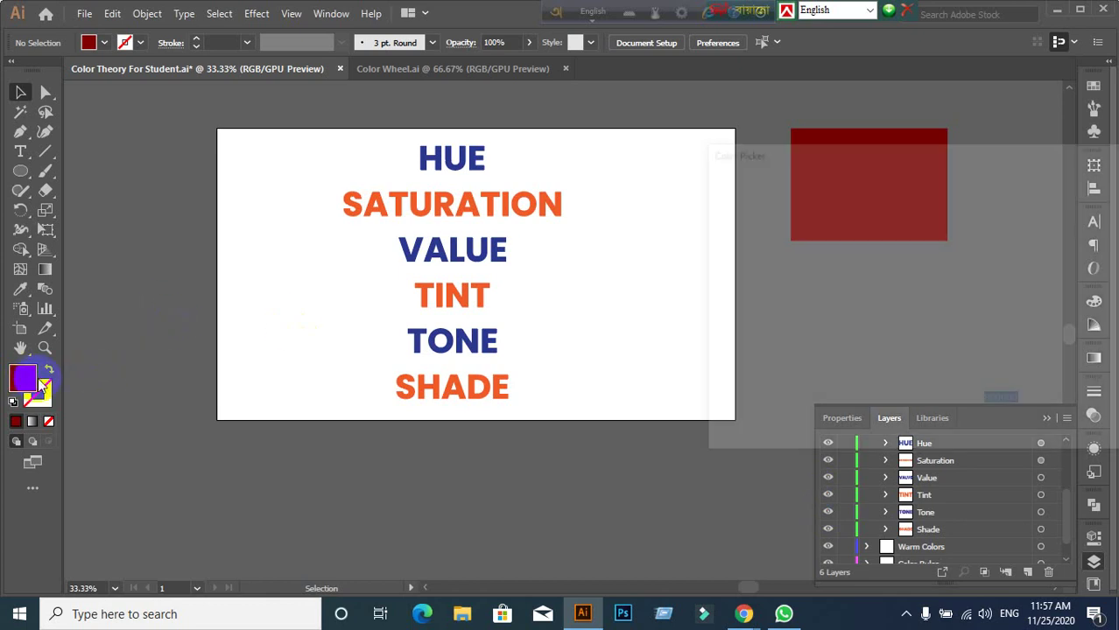
{"action": "left_click_drag", "start_coordinate": [881, 238], "coordinate": [933, 185]}
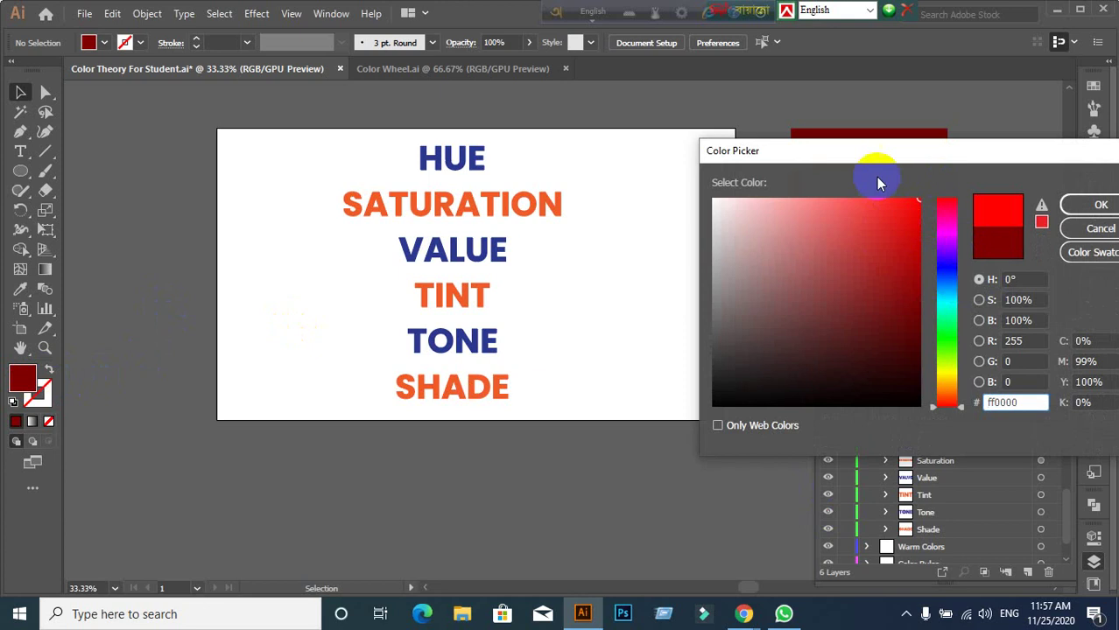
{"action": "mouse_move", "coordinate": [823, 305]}
{"action": "left_mouse_down"}
{"action": "mouse_move", "coordinate": [773, 300]}
{"action": "mouse_move", "coordinate": [782, 269]}
{"action": "mouse_move", "coordinate": [802, 292]}
{"action": "mouse_move", "coordinate": [800, 275]}
{"action": "mouse_move", "coordinate": [778, 301]}
{"action": "mouse_move", "coordinate": [811, 304]}
{"action": "mouse_move", "coordinate": [823, 275]}
{"action": "mouse_move", "coordinate": [847, 315]}
{"action": "mouse_move", "coordinate": [810, 262]}
{"action": "mouse_move", "coordinate": [753, 290]}
{"action": "mouse_move", "coordinate": [806, 222]}
{"action": "mouse_move", "coordinate": [794, 169]}
{"action": "left_mouse_up"}
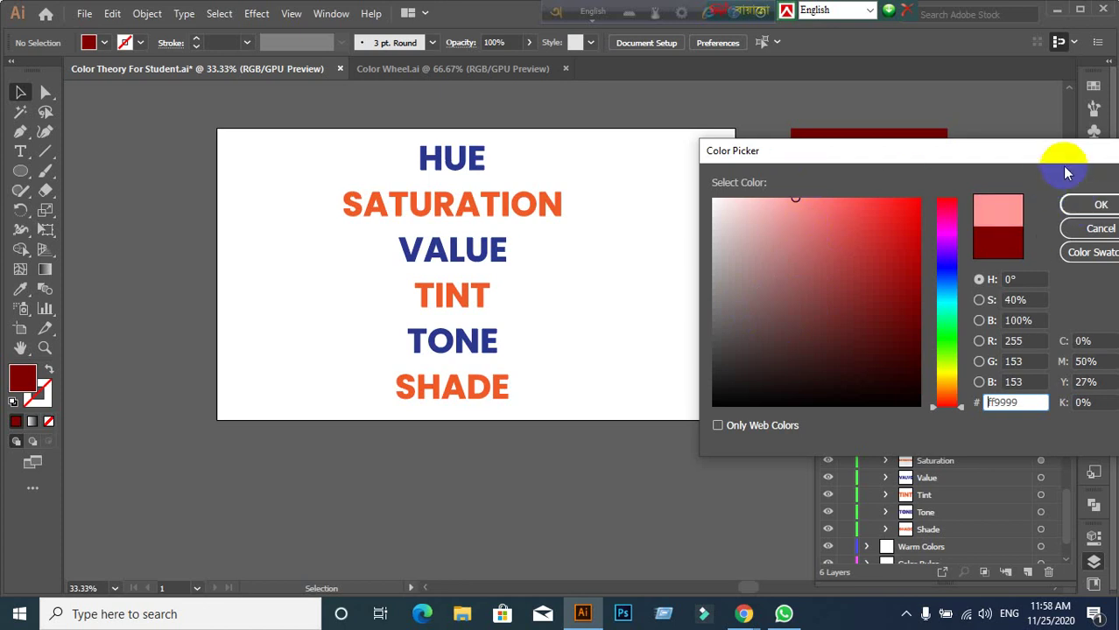
{"action": "left_click", "coordinate": [792, 198]}
{"action": "mouse_move", "coordinate": [791, 198]}
{"action": "left_mouse_down"}
{"action": "mouse_move", "coordinate": [779, 284]}
{"action": "mouse_move", "coordinate": [824, 310]}
{"action": "mouse_move", "coordinate": [824, 277]}
{"action": "mouse_move", "coordinate": [792, 302]}
{"action": "mouse_move", "coordinate": [792, 280]}
{"action": "mouse_move", "coordinate": [761, 276]}
{"action": "mouse_move", "coordinate": [767, 264]}
{"action": "mouse_move", "coordinate": [823, 298]}
{"action": "mouse_move", "coordinate": [749, 332]}
{"action": "mouse_move", "coordinate": [794, 327]}
{"action": "mouse_move", "coordinate": [741, 270]}
{"action": "mouse_move", "coordinate": [772, 326]}
{"action": "mouse_move", "coordinate": [767, 295]}
{"action": "mouse_move", "coordinate": [831, 290]}
{"action": "mouse_move", "coordinate": [828, 299]}
{"action": "left_mouse_up"}
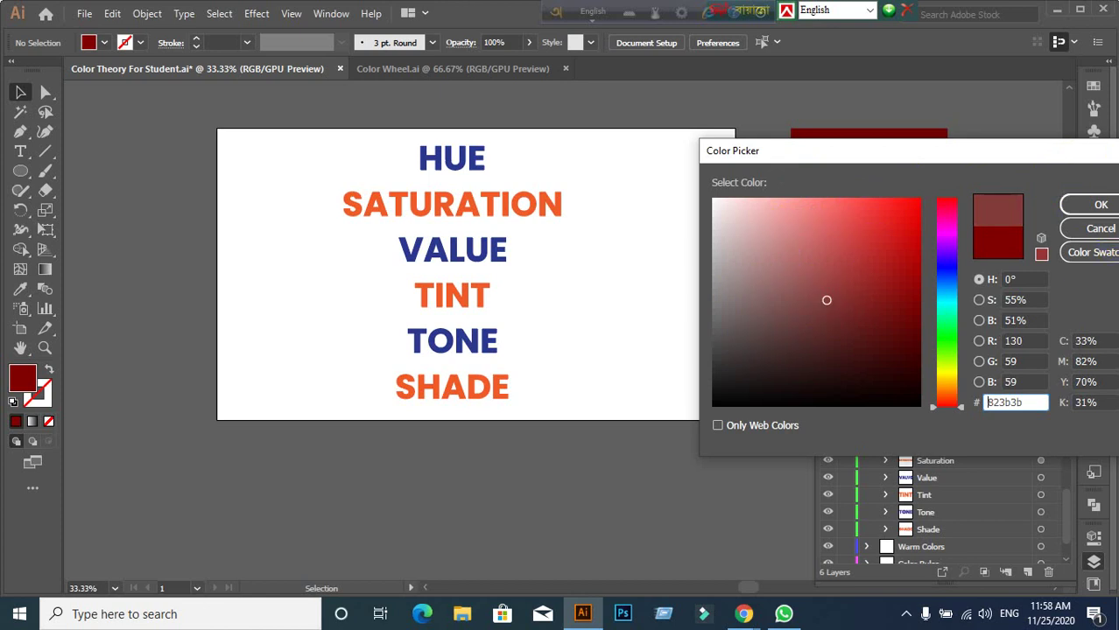
{"action": "left_click", "coordinate": [1101, 228]}
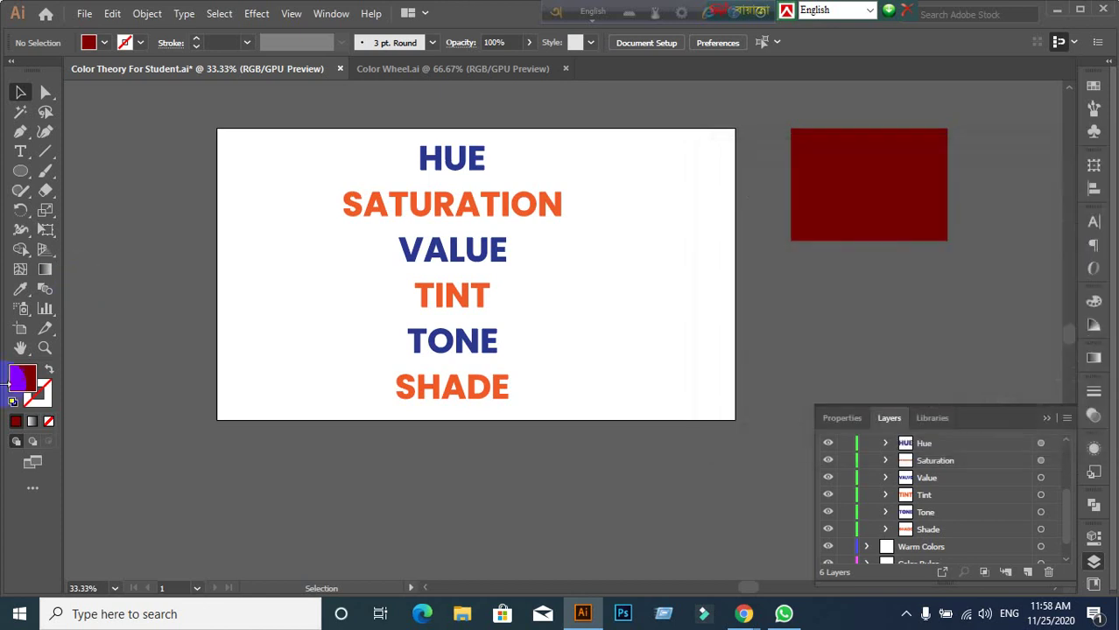
{"action": "double_click", "coordinate": [18, 384]}
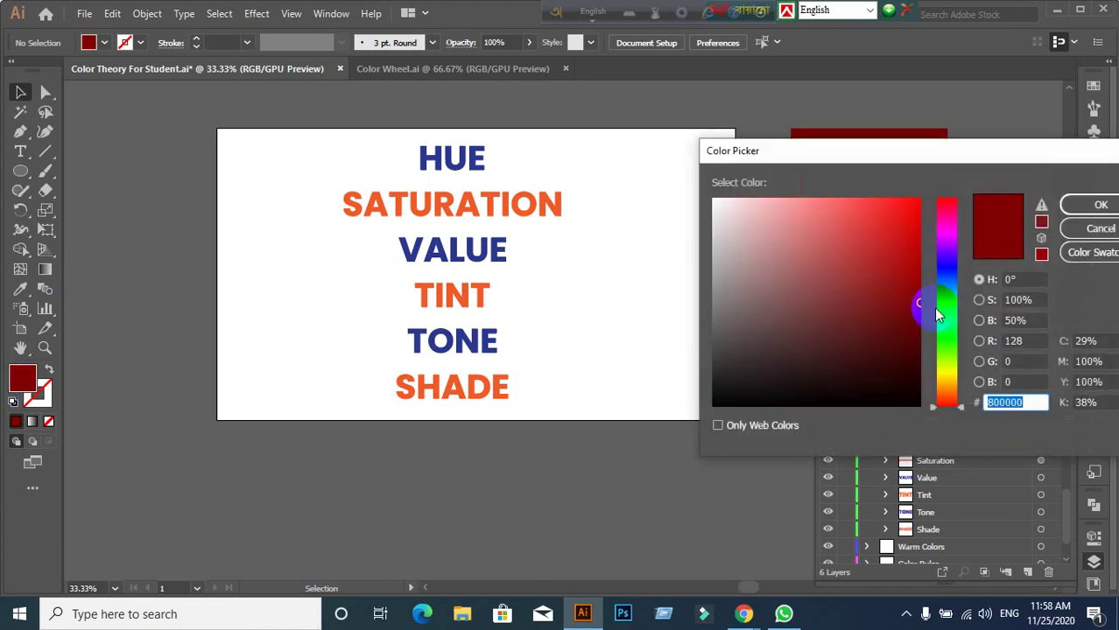
{"action": "left_click_drag", "start_coordinate": [932, 405], "coordinate": [951, 251]}
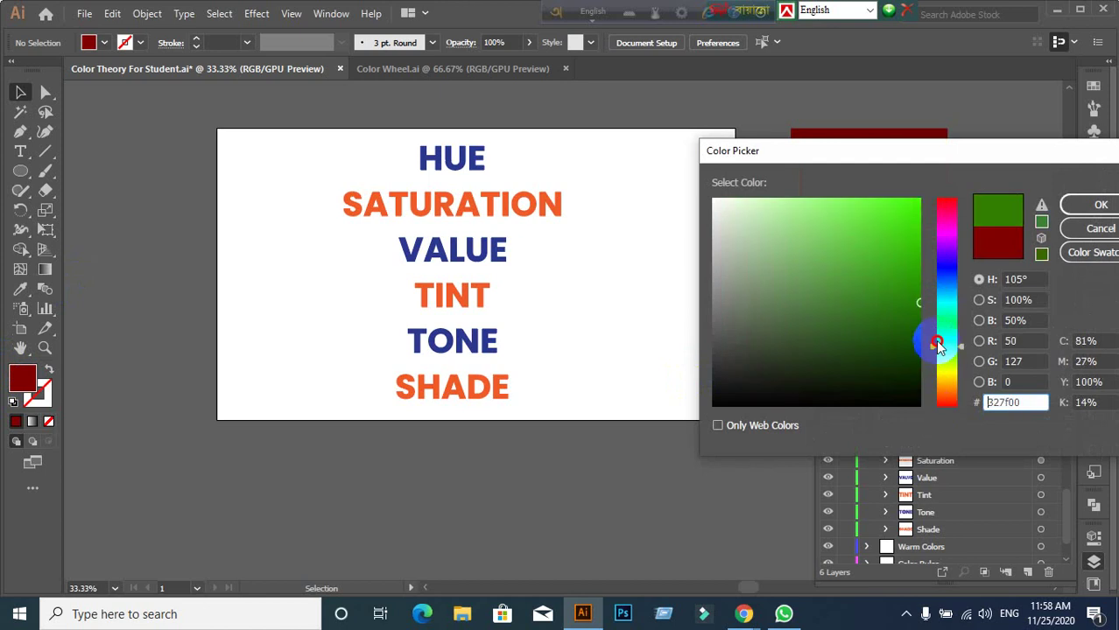
{"action": "left_click_drag", "start_coordinate": [823, 278], "coordinate": [803, 267]}
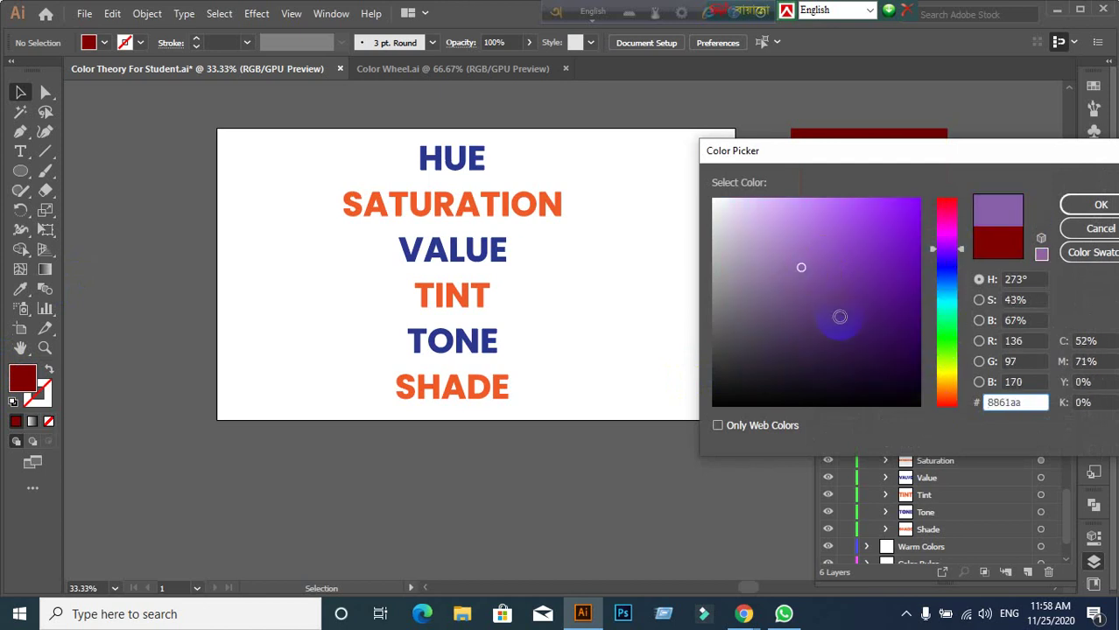
{"action": "left_click", "coordinate": [1099, 229]}
Step: Draw a rectangle below the artboard and fill it muted grey-purple 59576b
{"action": "left_click_drag", "start_coordinate": [23, 172], "coordinate": [94, 175]}
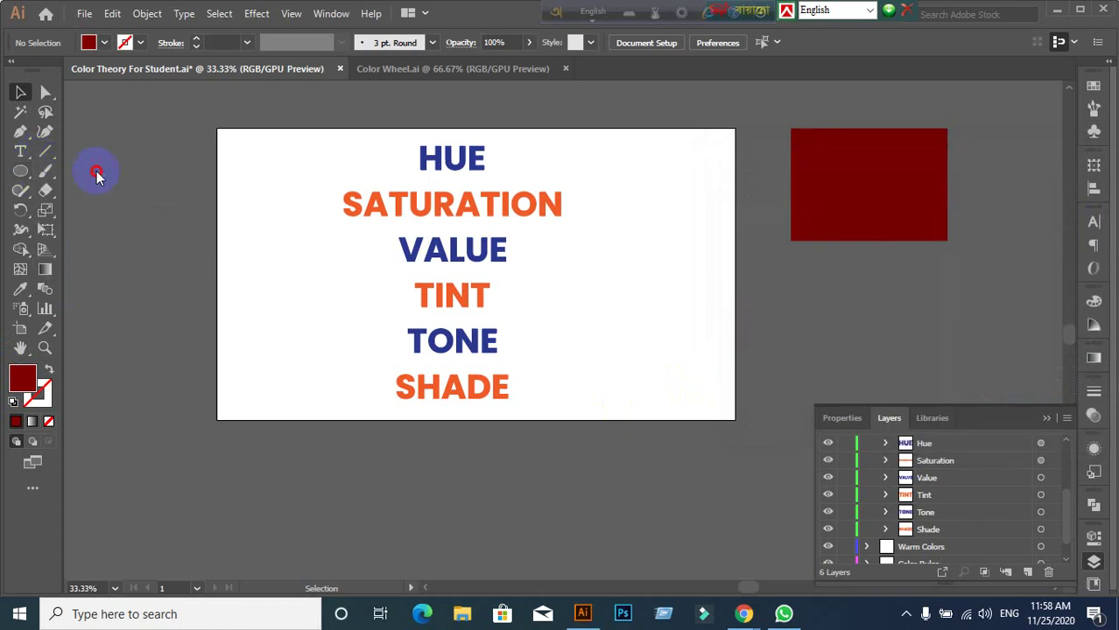
{"action": "left_click_drag", "start_coordinate": [264, 454], "coordinate": [338, 525]}
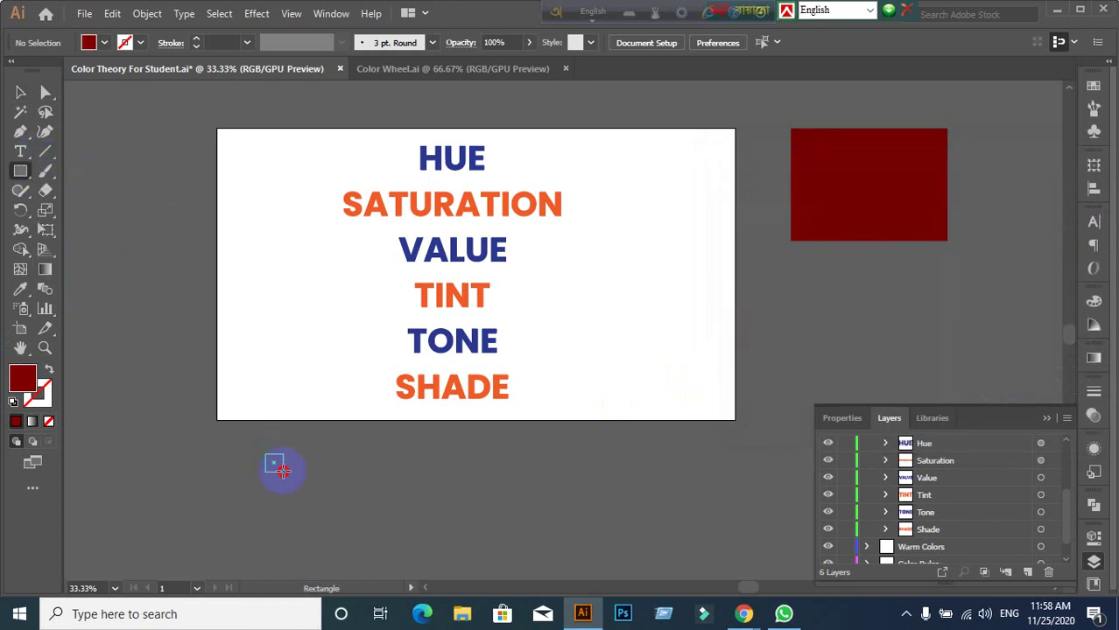
{"action": "double_click", "coordinate": [35, 379]}
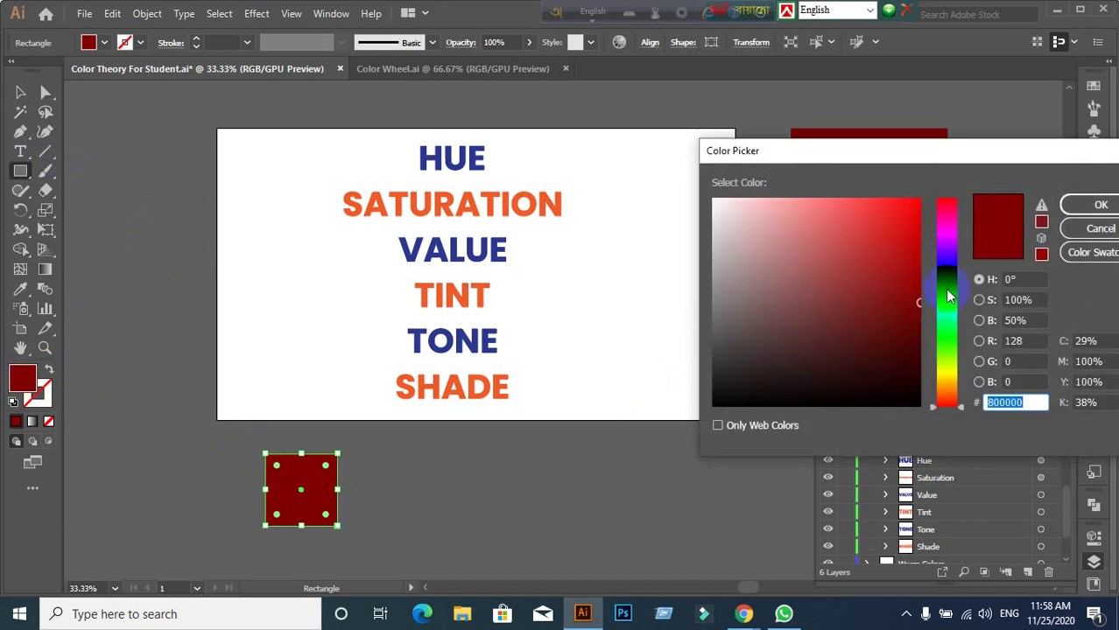
{"action": "left_click", "coordinate": [947, 263]}
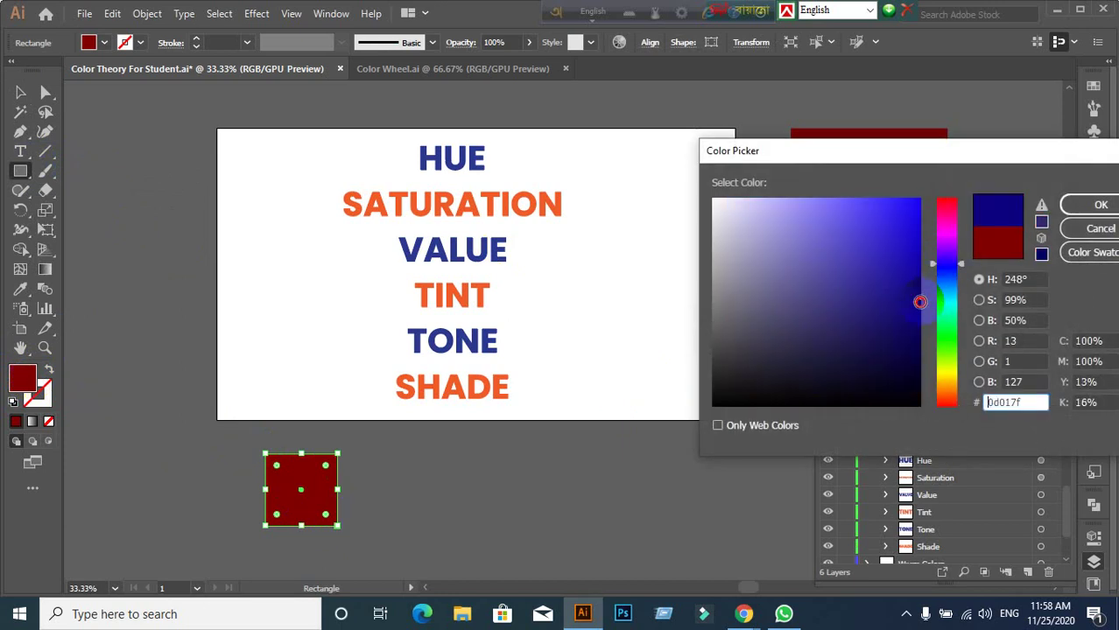
{"action": "mouse_move", "coordinate": [918, 300]}
{"action": "left_mouse_down"}
{"action": "mouse_move", "coordinate": [799, 265]}
{"action": "mouse_move", "coordinate": [752, 318]}
{"action": "left_mouse_up"}
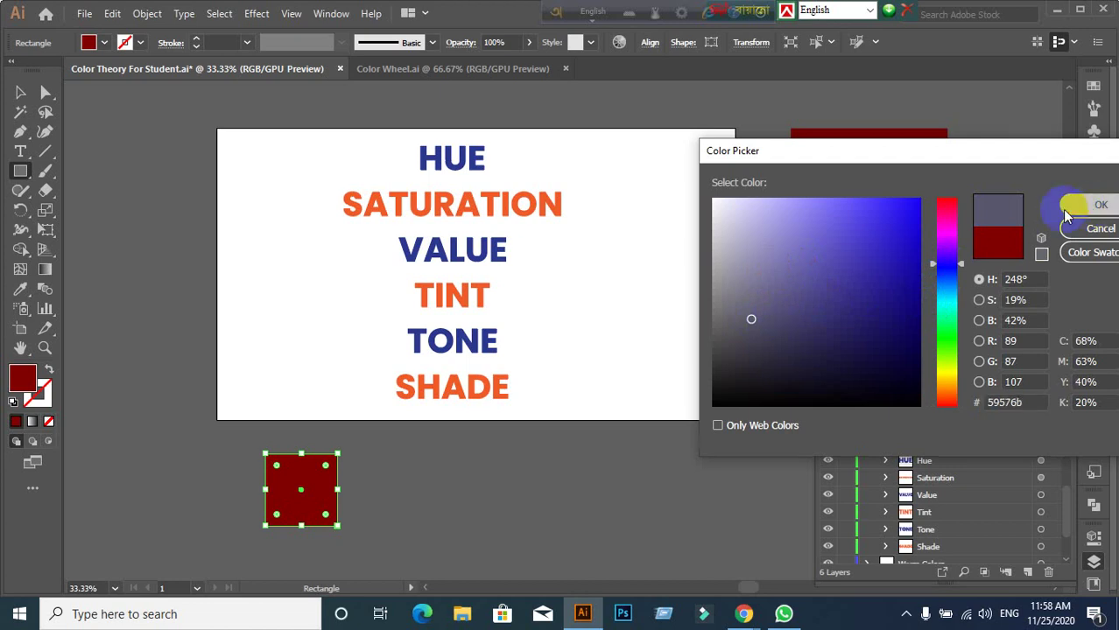
{"action": "left_click", "coordinate": [1090, 205]}
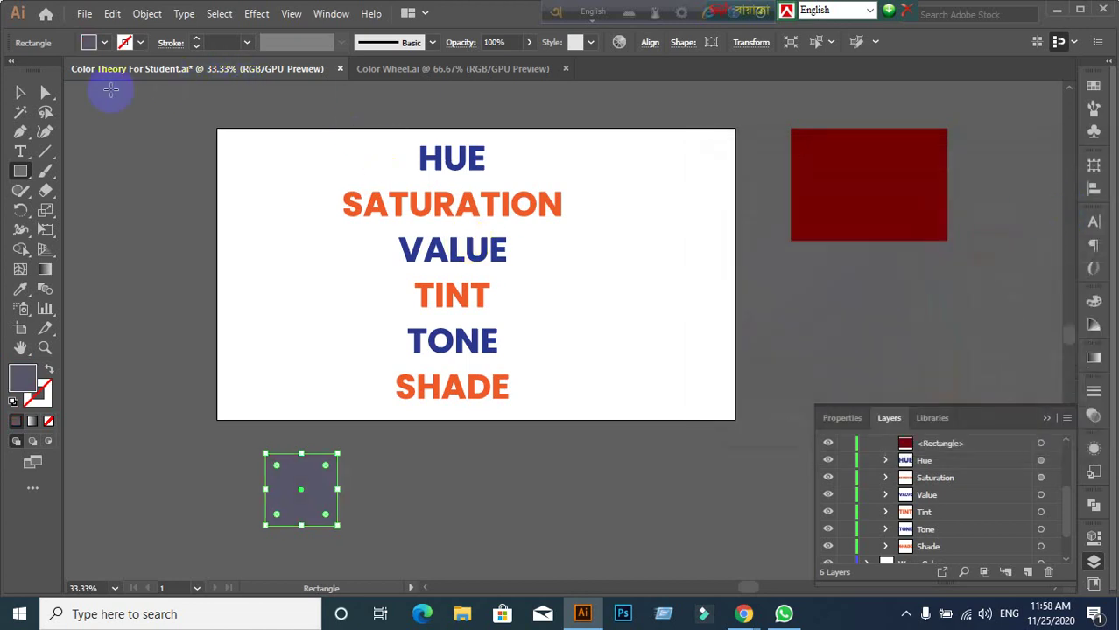
Step: Move the grey-purple rectangle onto the artboard beside TONE, then delete it
{"action": "left_click", "coordinate": [19, 93]}
{"action": "scroll", "coordinate": [220, 315], "scroll_direction": "down", "scroll_amount": 3}
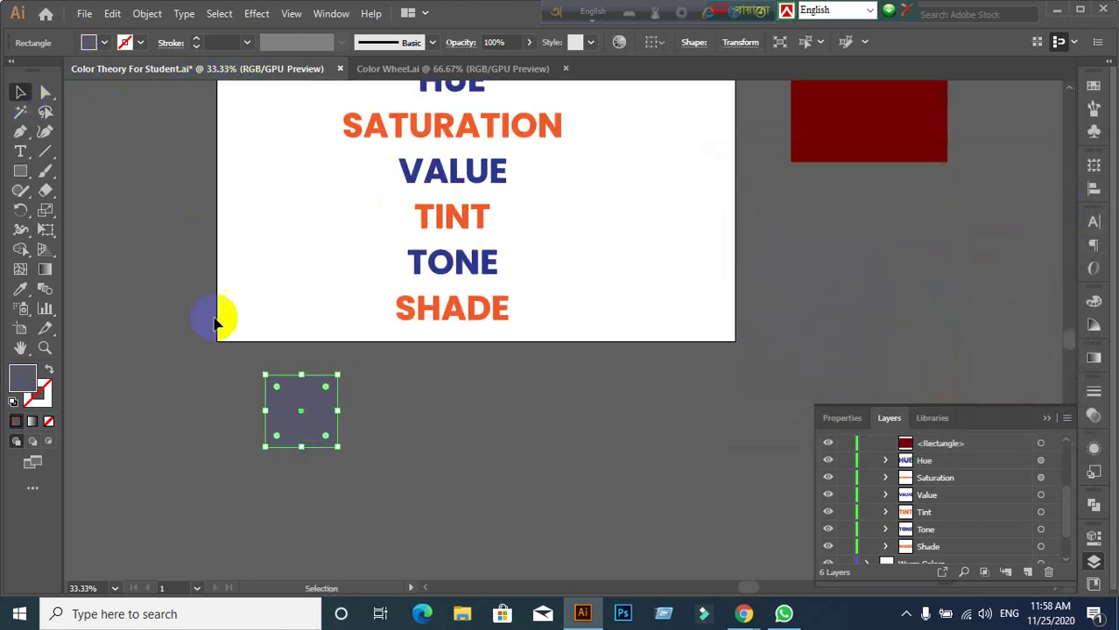
{"action": "left_click", "coordinate": [216, 372]}
{"action": "left_click_drag", "start_coordinate": [323, 415], "coordinate": [298, 289]}
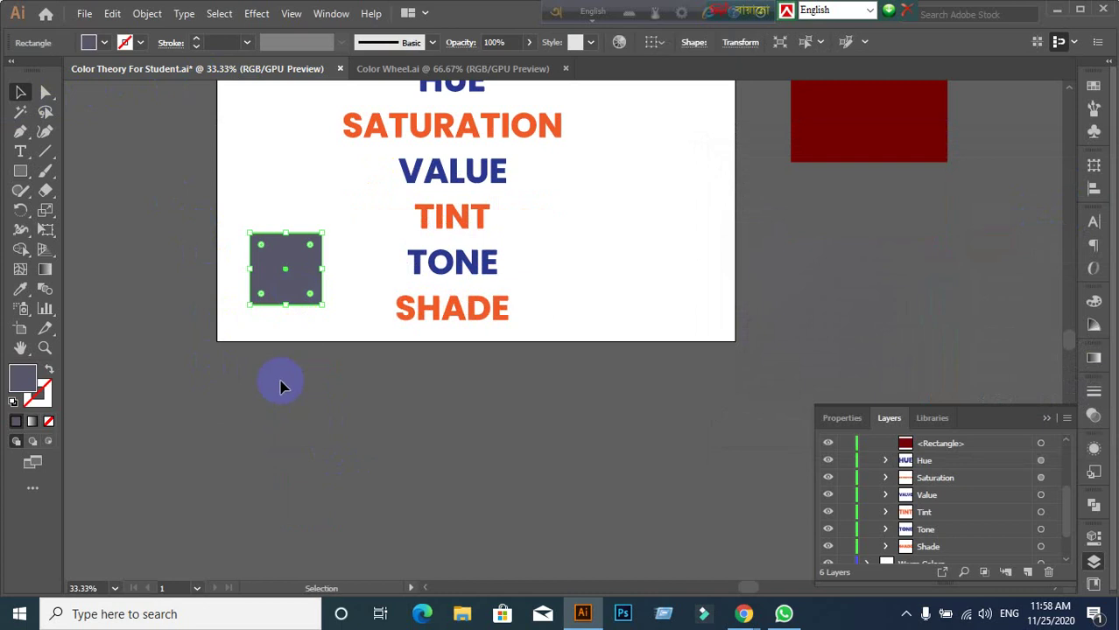
{"action": "left_click", "coordinate": [282, 382]}
{"action": "left_click", "coordinate": [272, 287]}
{"action": "key", "text": "Delete"}
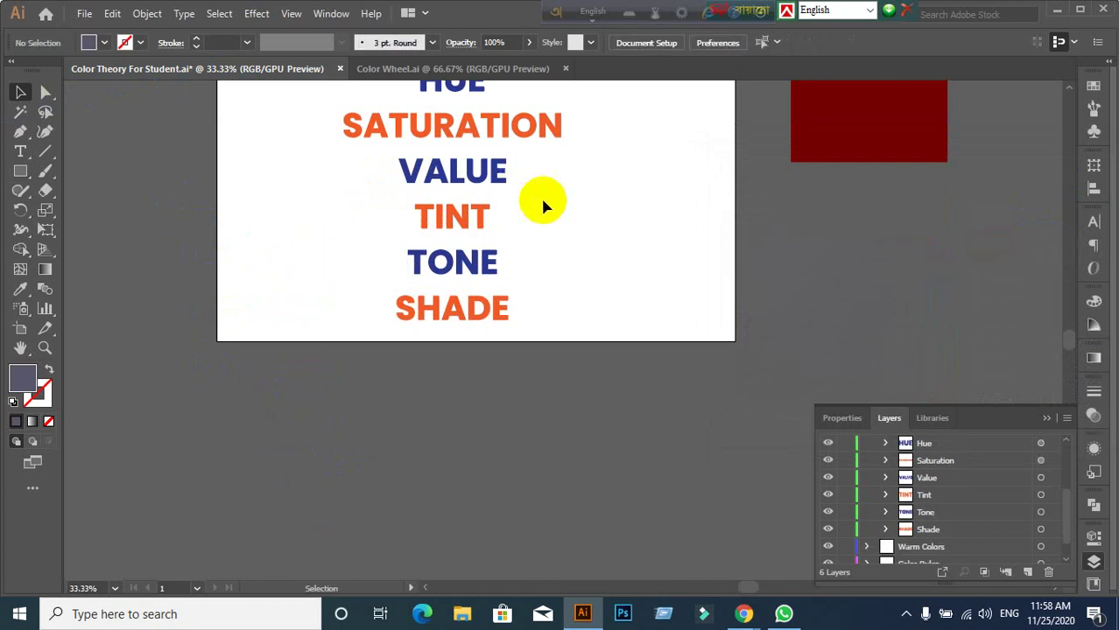
{"action": "scroll", "coordinate": [542, 203], "scroll_direction": "down", "scroll_amount": 3}
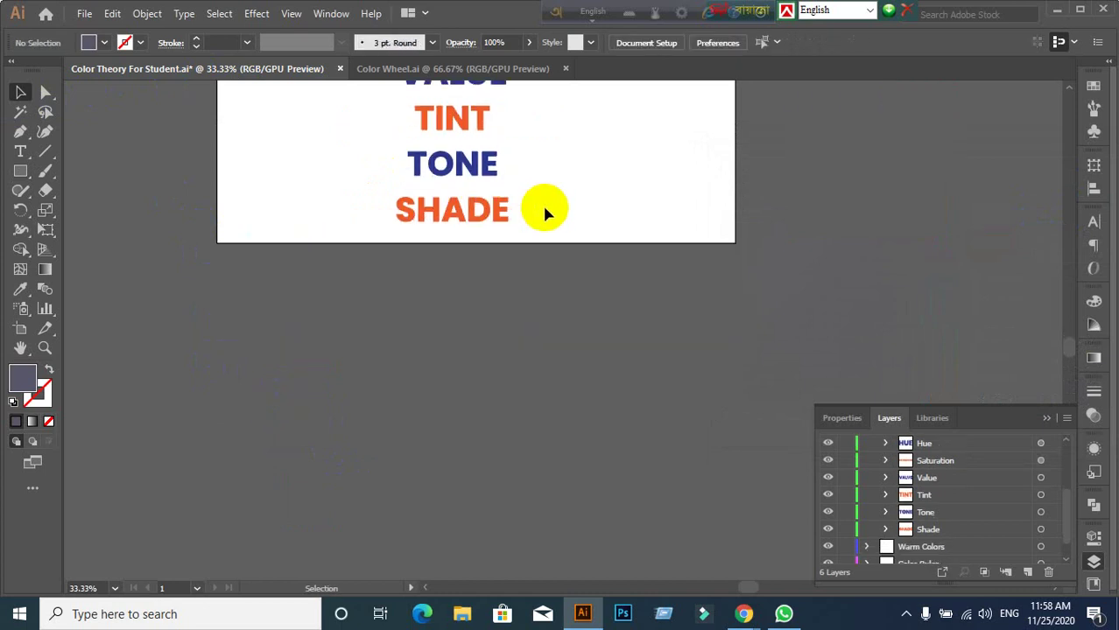
{"action": "scroll", "coordinate": [275, 217], "scroll_direction": "up", "scroll_amount": 1}
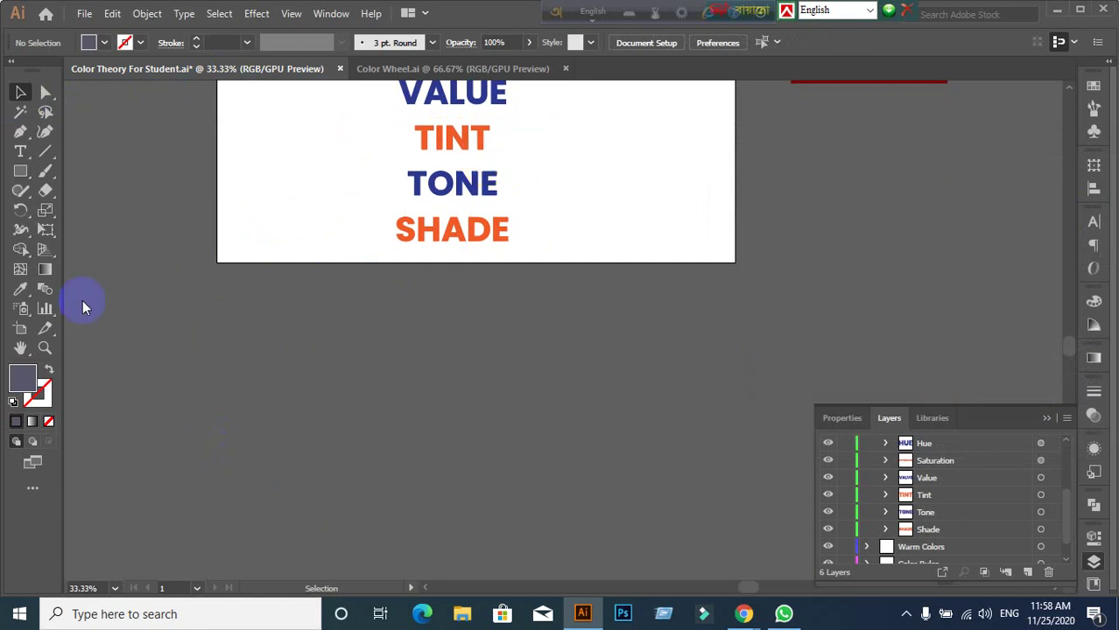
Step: Draw a small circle below the artboard and fill it pure red ff0000
{"action": "left_click_drag", "start_coordinate": [20, 171], "coordinate": [88, 210]}
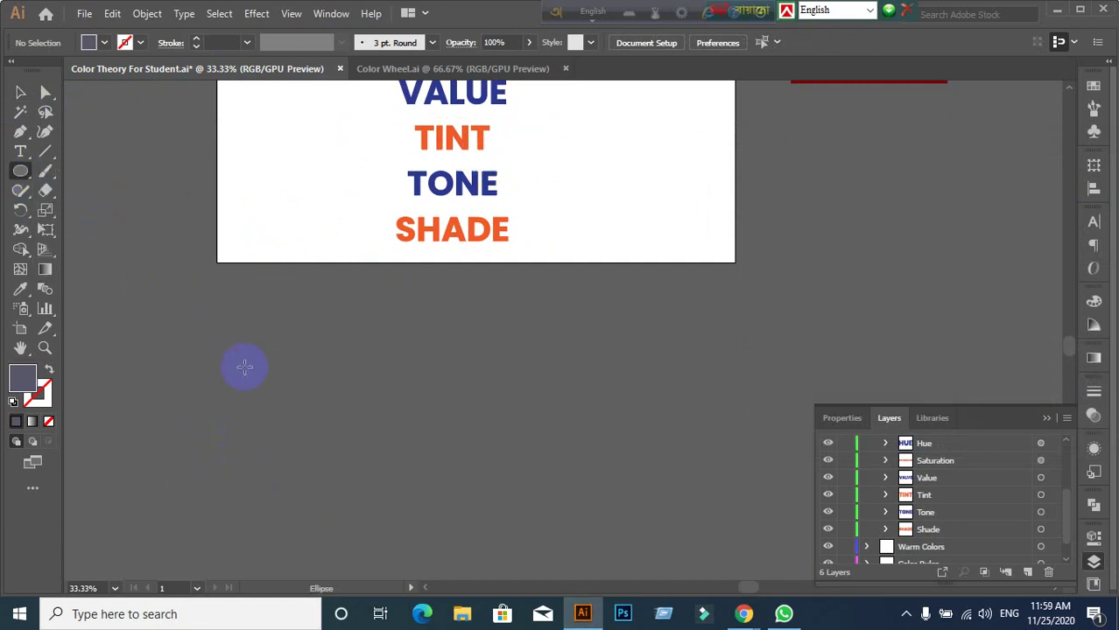
{"action": "left_click_drag", "start_coordinate": [220, 351], "coordinate": [281, 410]}
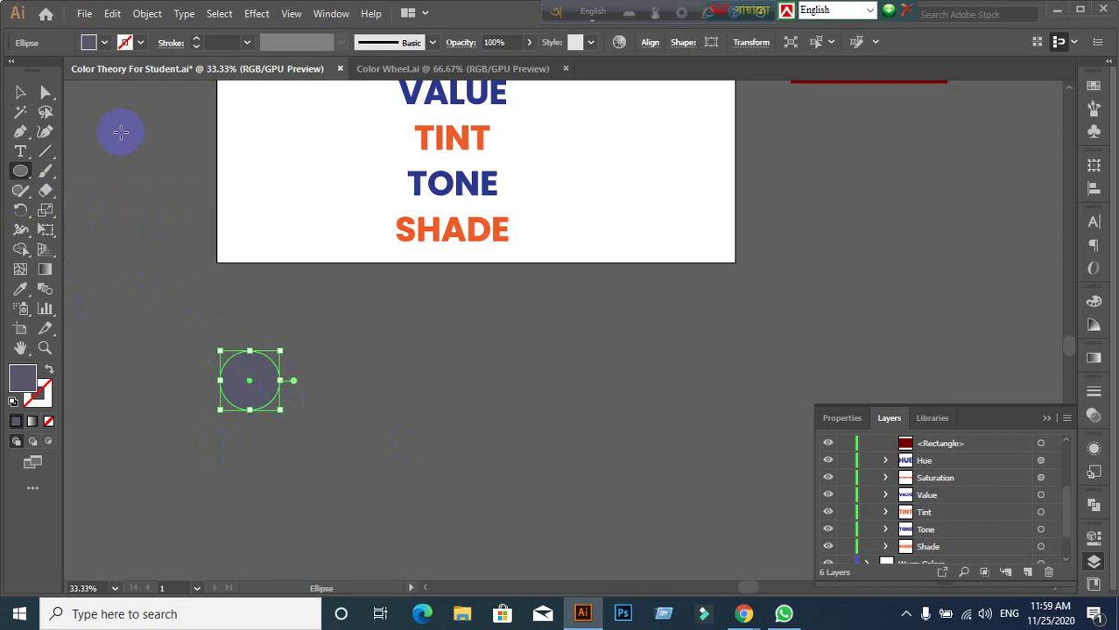
{"action": "left_click", "coordinate": [22, 93]}
{"action": "double_click", "coordinate": [24, 375]}
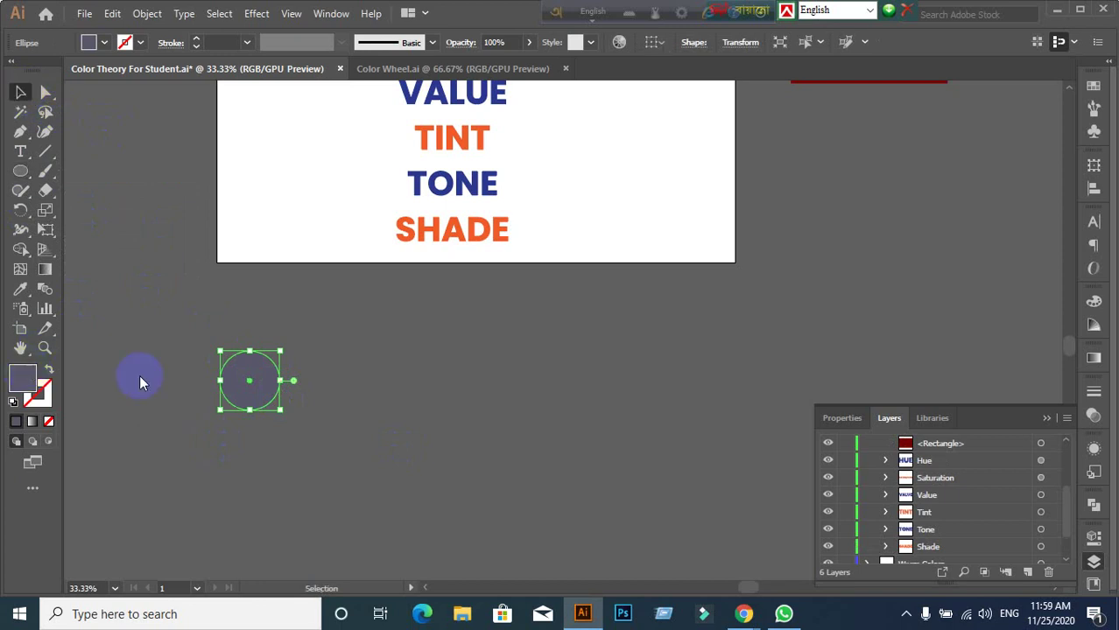
{"action": "left_click_drag", "start_coordinate": [925, 264], "coordinate": [951, 158]}
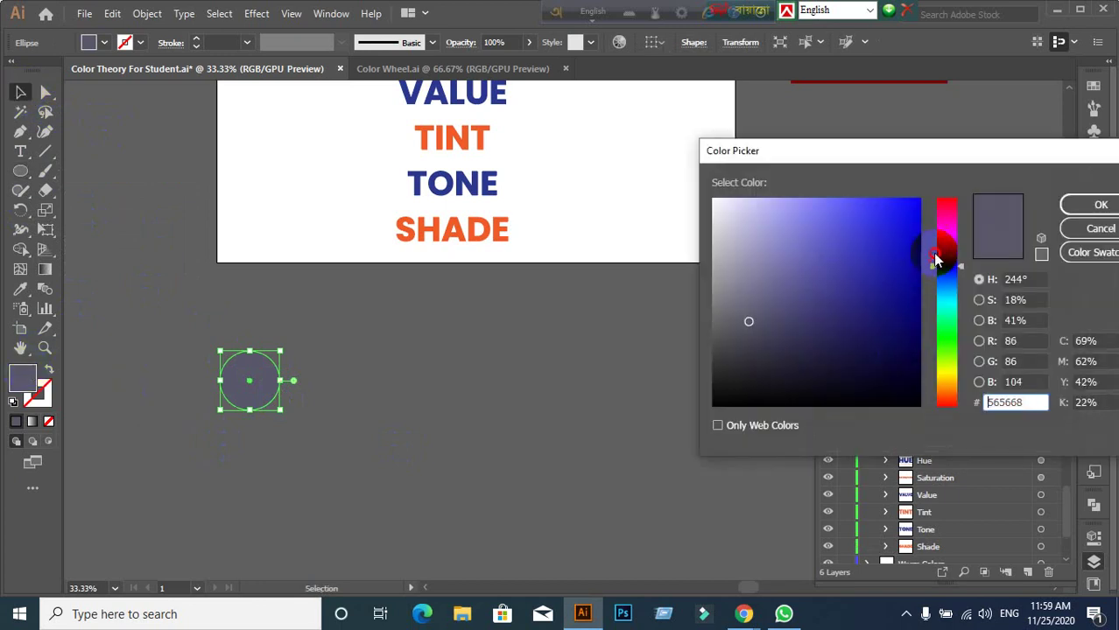
{"action": "left_click", "coordinate": [919, 200]}
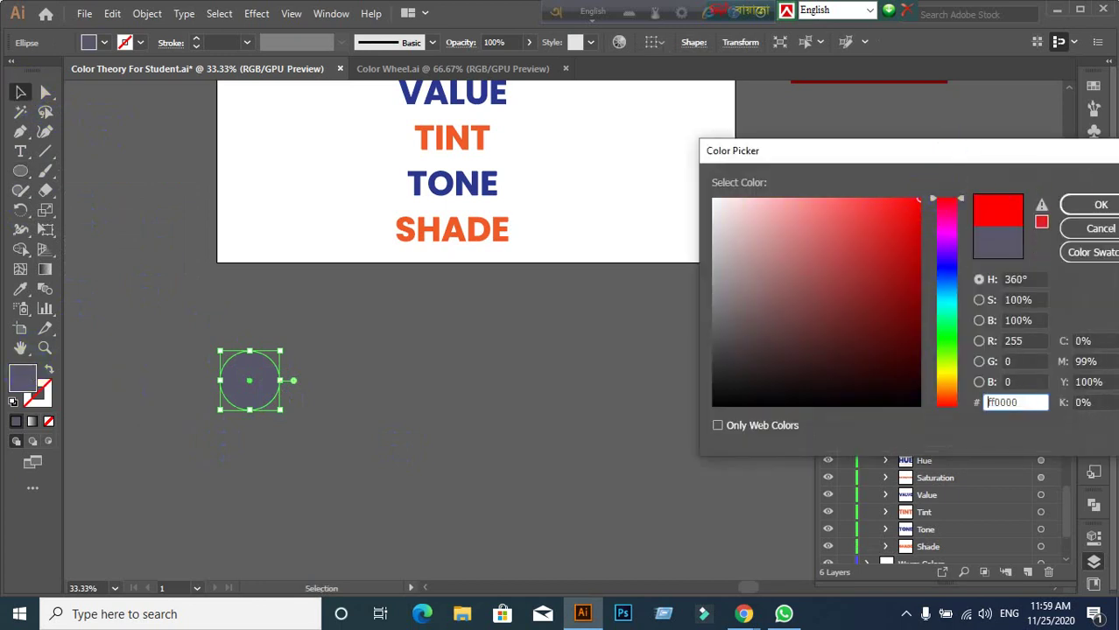
{"action": "left_click", "coordinate": [1101, 204]}
Step: Place a copy of the red circle to the right of the original
{"action": "left_click", "coordinate": [263, 382]}
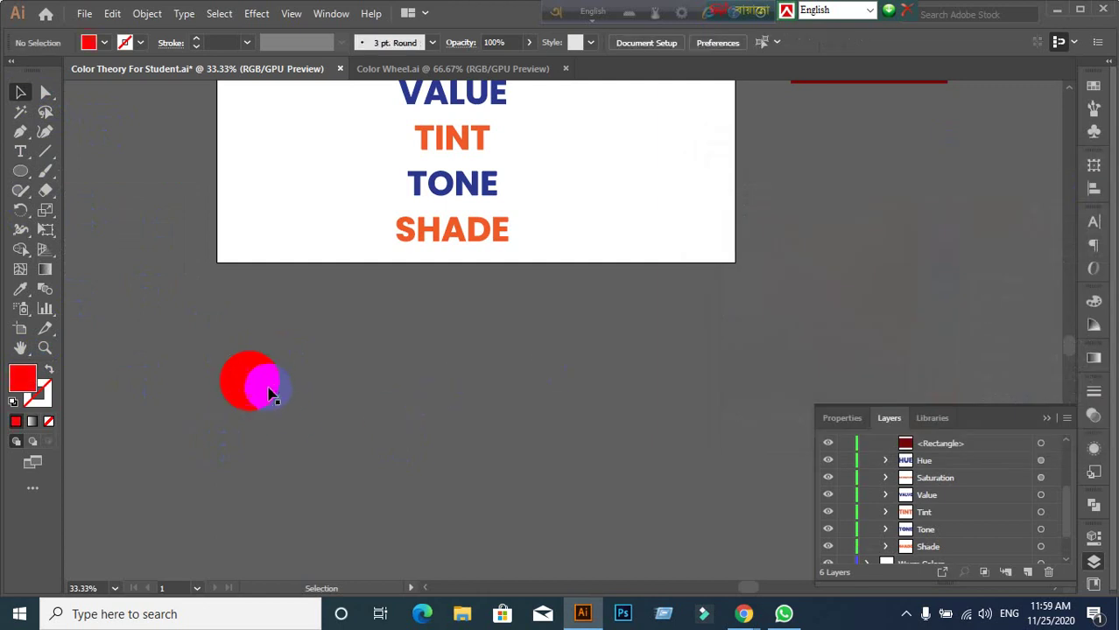
{"action": "left_click_drag", "start_coordinate": [270, 388], "coordinate": [731, 388]}
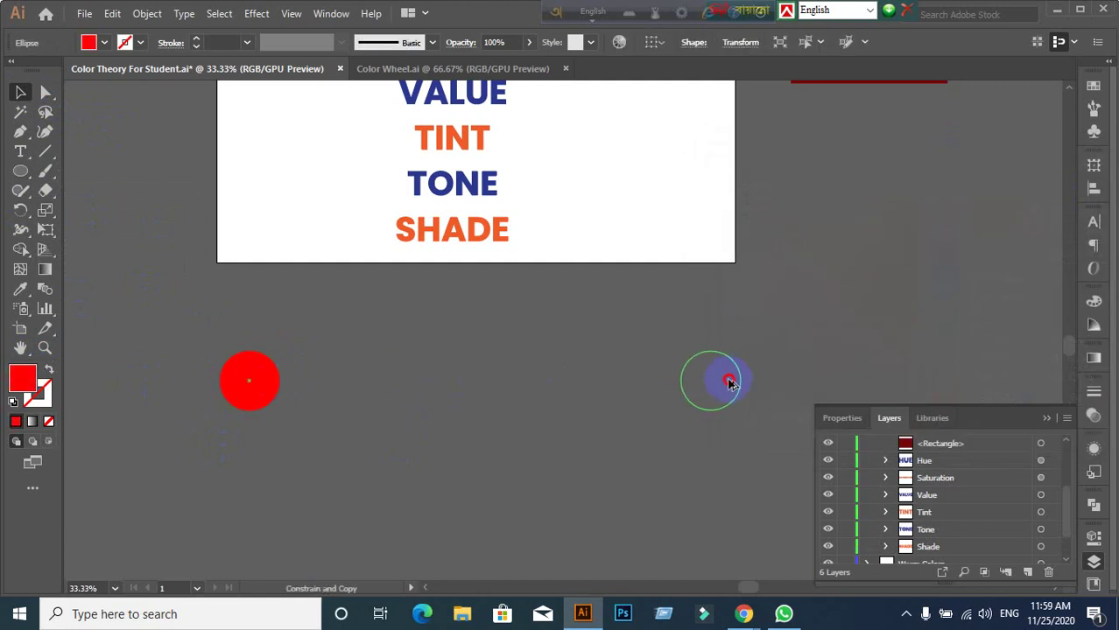
{"action": "left_click", "coordinate": [23, 383]}
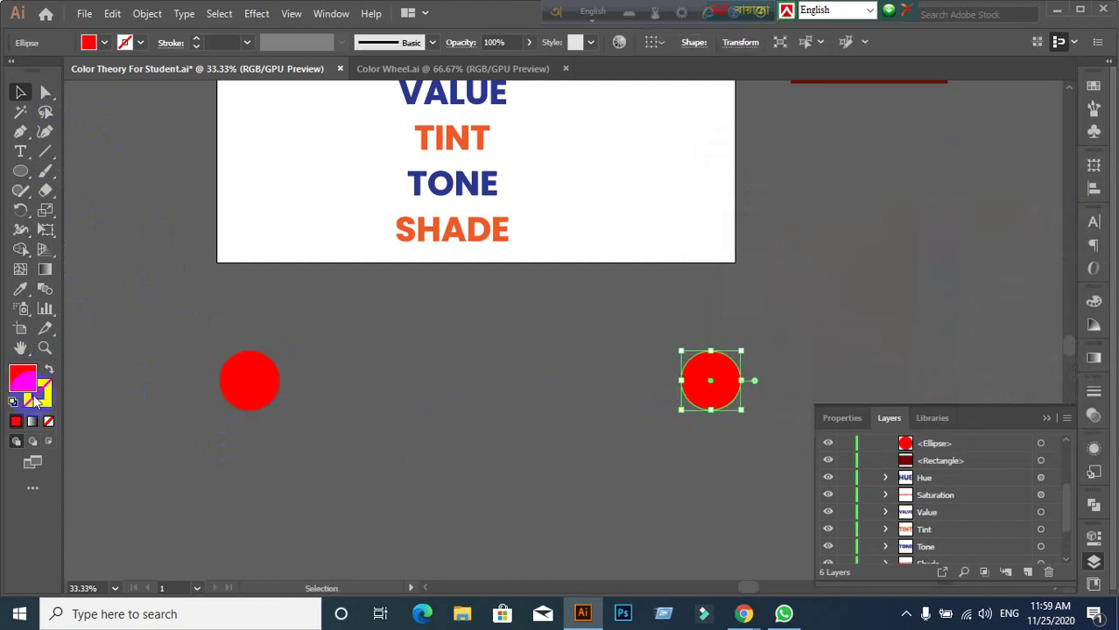
Step: Give the copied circle a grey 939598 fill by zeroing magenta and yellow and raising black
{"action": "left_click", "coordinate": [23, 383]}
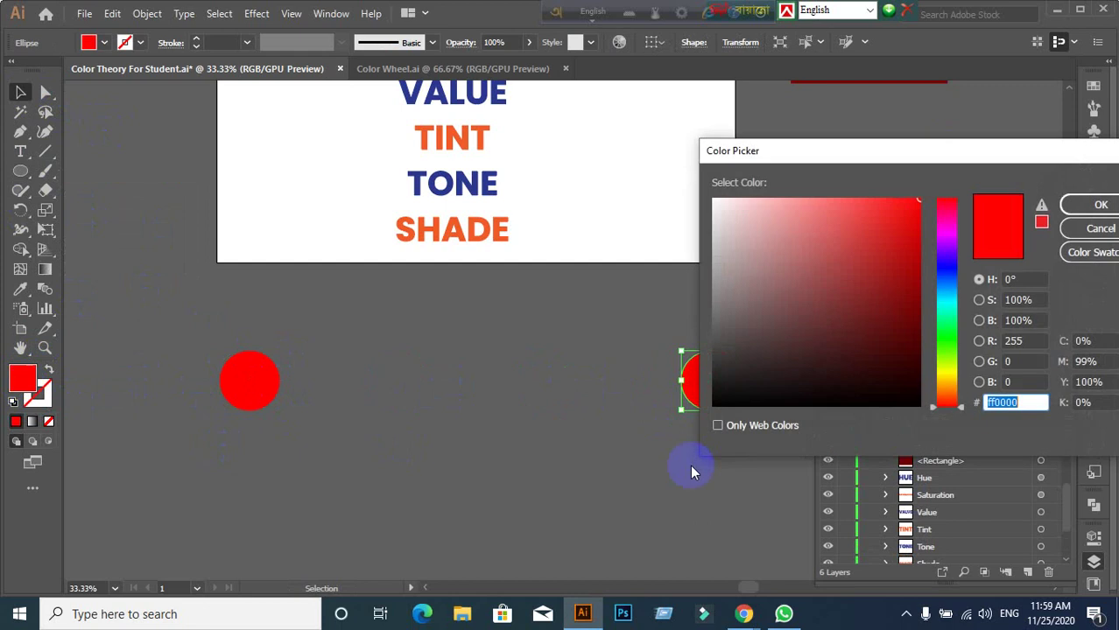
{"action": "left_click", "coordinate": [1099, 341]}
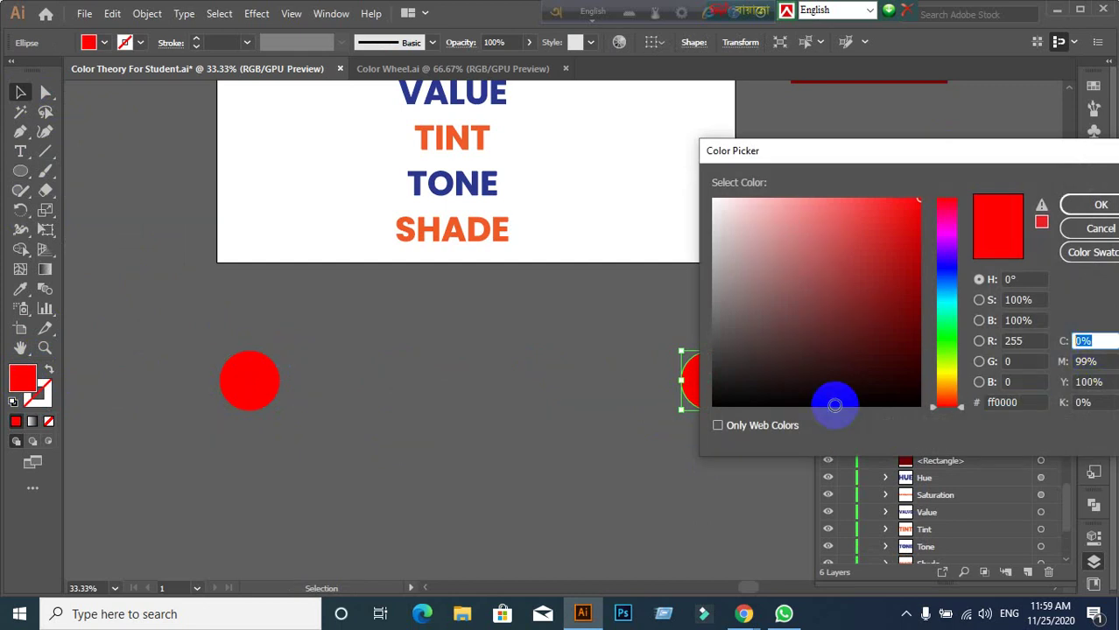
{"action": "left_click", "coordinate": [1097, 354]}
{"action": "key", "text": "Tab"}
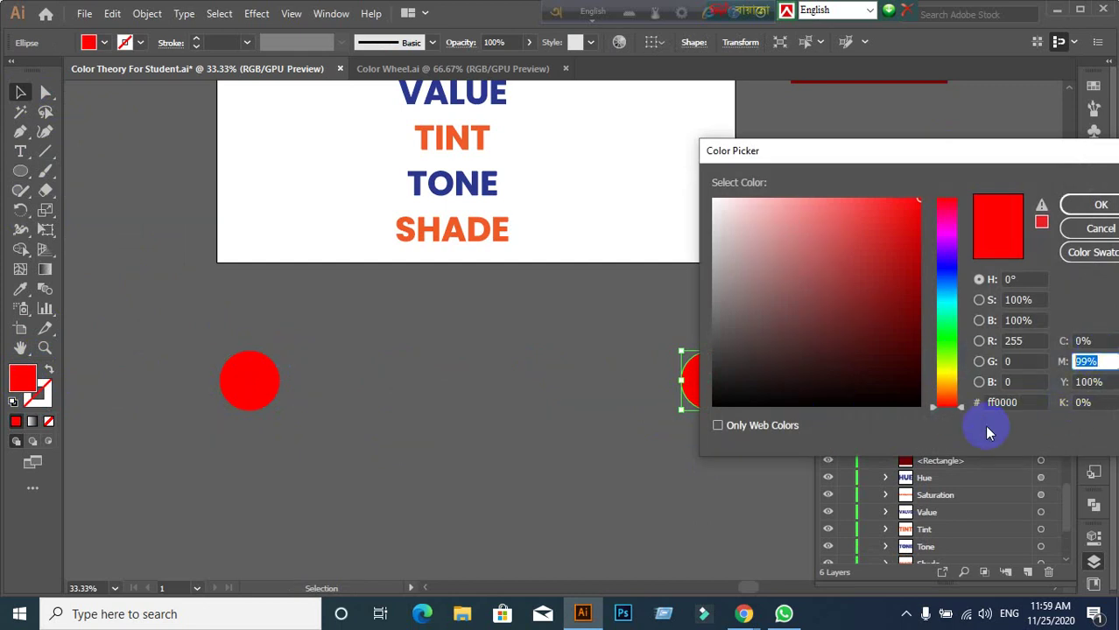
{"action": "type", "text": "0"}
{"action": "key", "text": "Tab"}
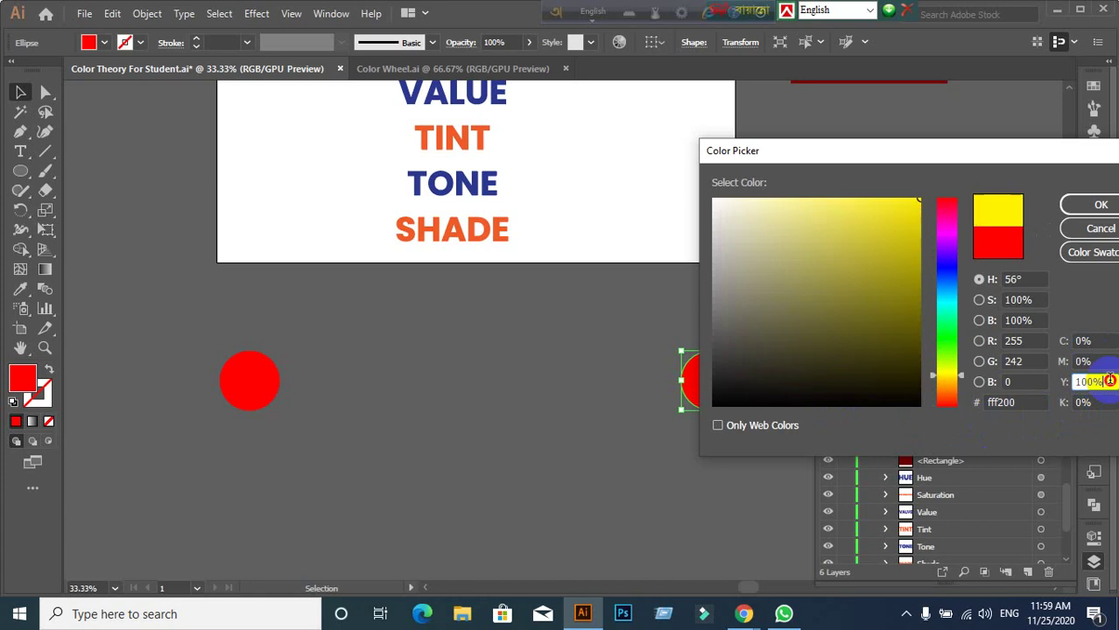
{"action": "type", "text": "0"}
{"action": "left_click", "coordinate": [1099, 383]}
{"action": "type", "text": "0"}
{"action": "key", "text": "Tab"}
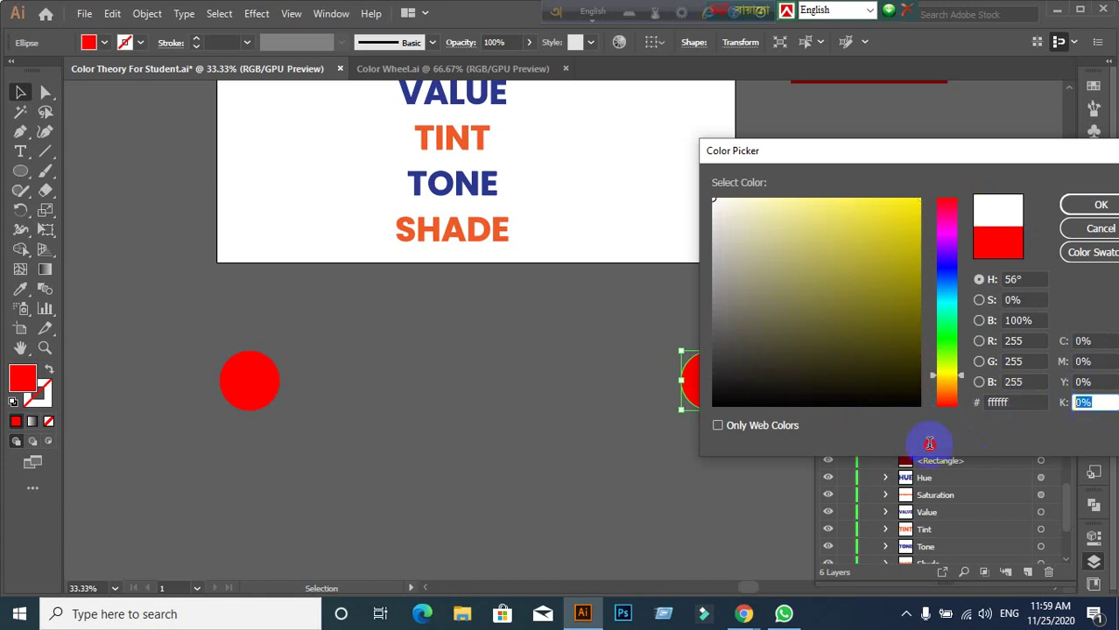
{"action": "type", "text": "5"}
{"action": "key", "text": "Tab"}
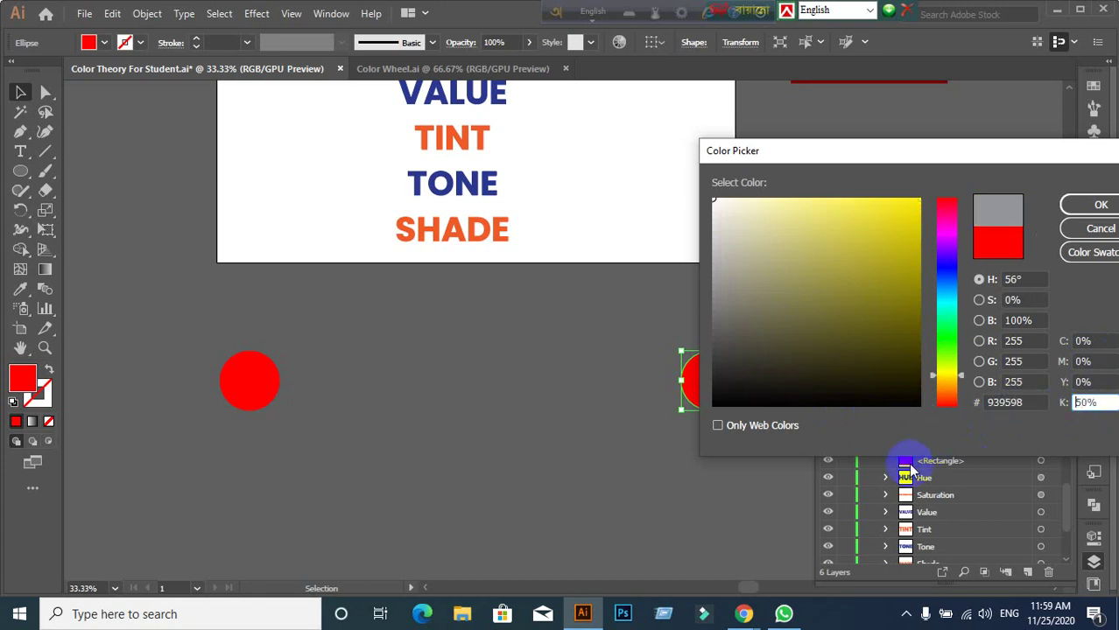
{"action": "key", "text": "Return"}
Step: Undo a stray change and deselect, leaving the red and grey circles in place
{"action": "left_click", "coordinate": [712, 505]}
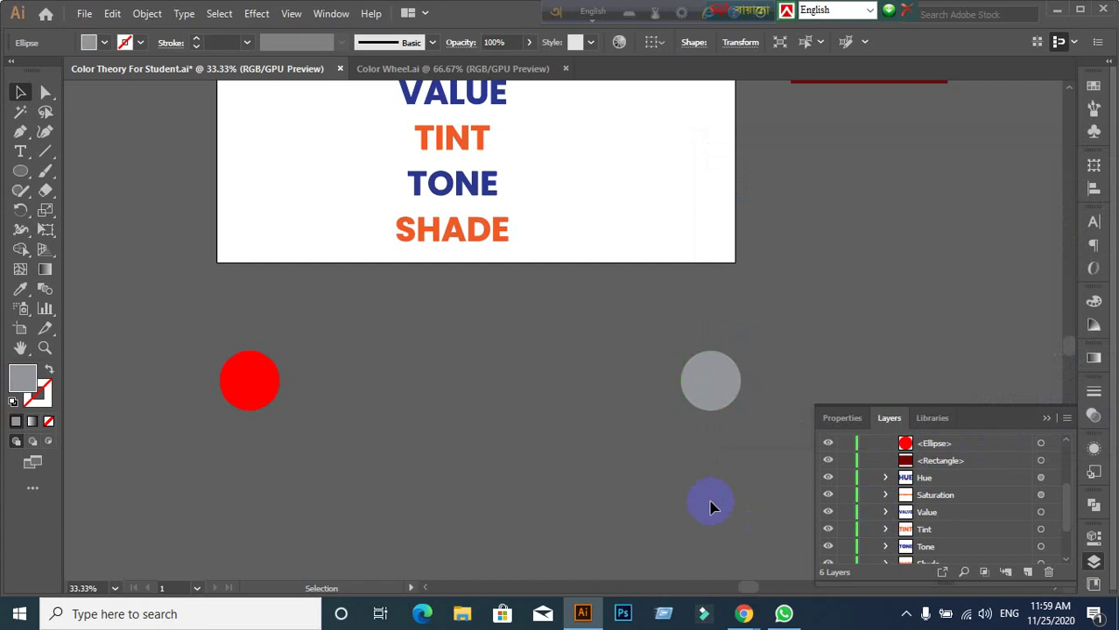
{"action": "key", "text": "ctrl+z"}
{"action": "scroll", "coordinate": [731, 464], "scroll_direction": "down", "scroll_amount": 1}
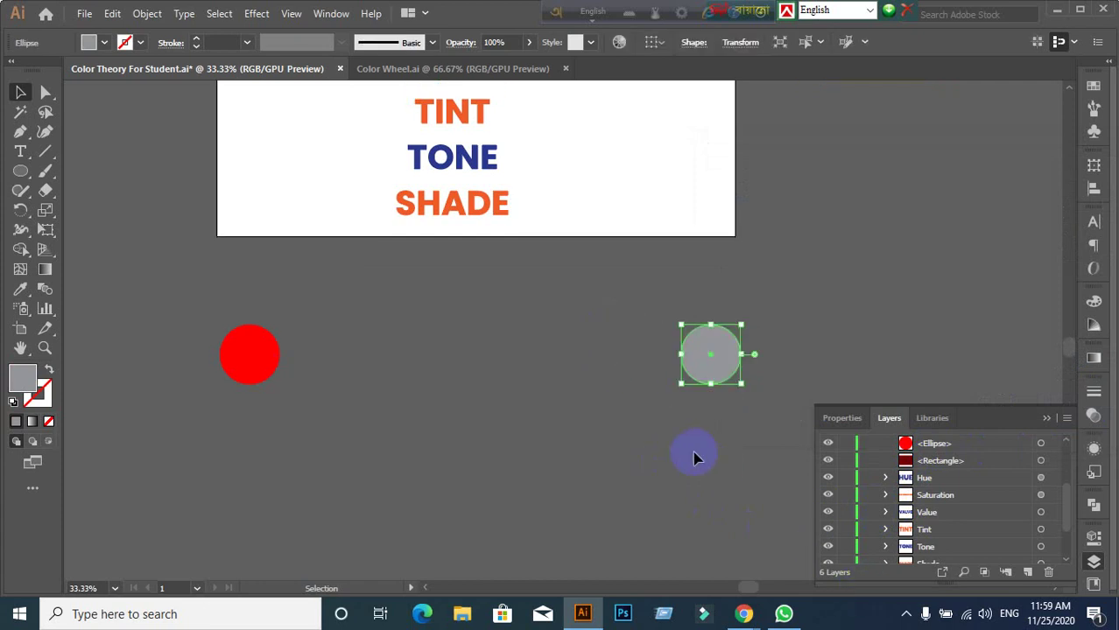
{"action": "left_click", "coordinate": [696, 457]}
{"action": "left_click", "coordinate": [238, 356]}
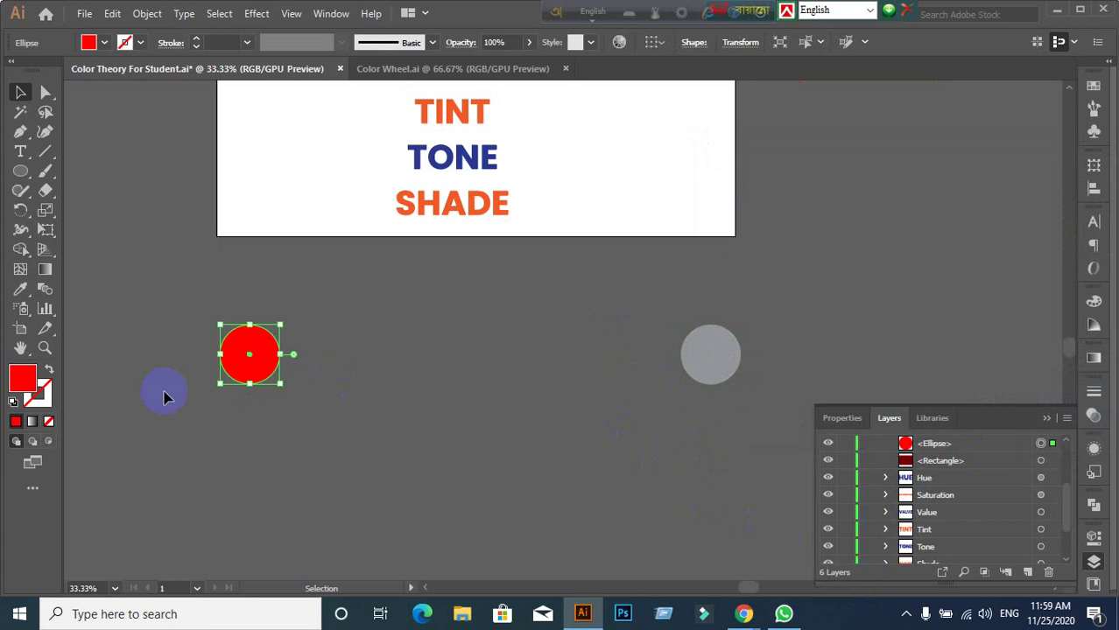
{"action": "left_click", "coordinate": [167, 411]}
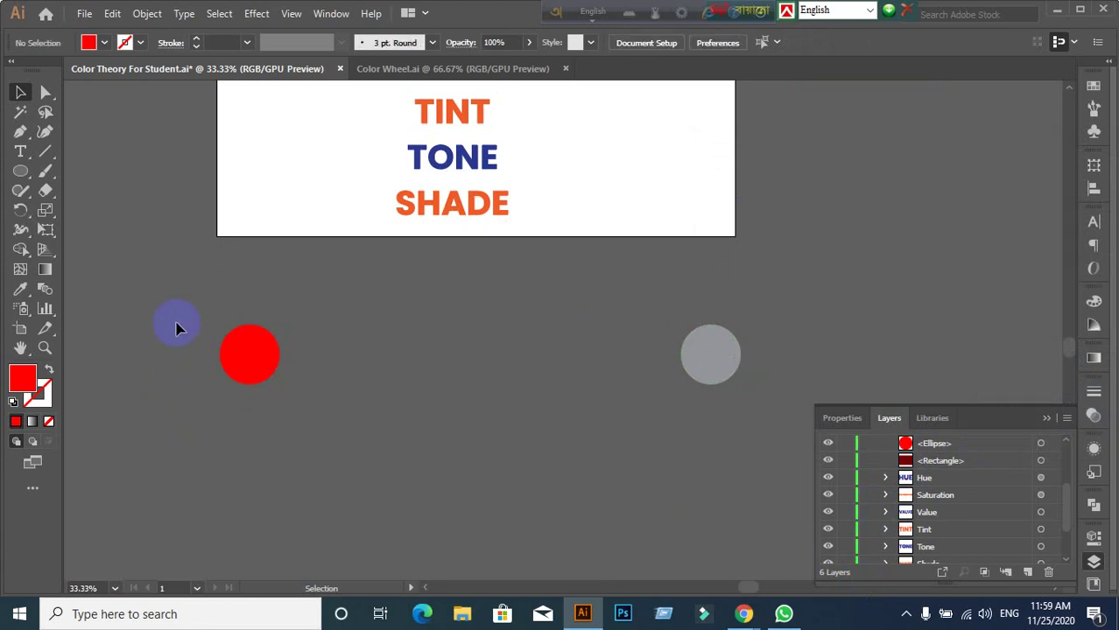
Step: Blend the red circle into the grey circle with the Blend tool, then select the resulting blend
{"action": "key", "text": "ctrl+a"}
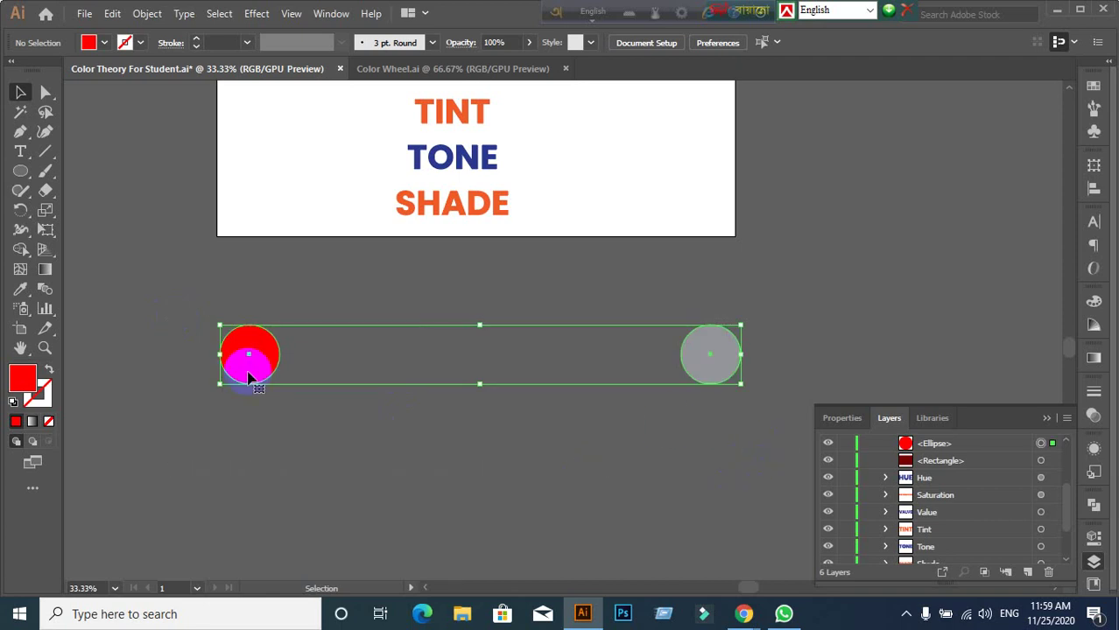
{"action": "left_click", "coordinate": [45, 294]}
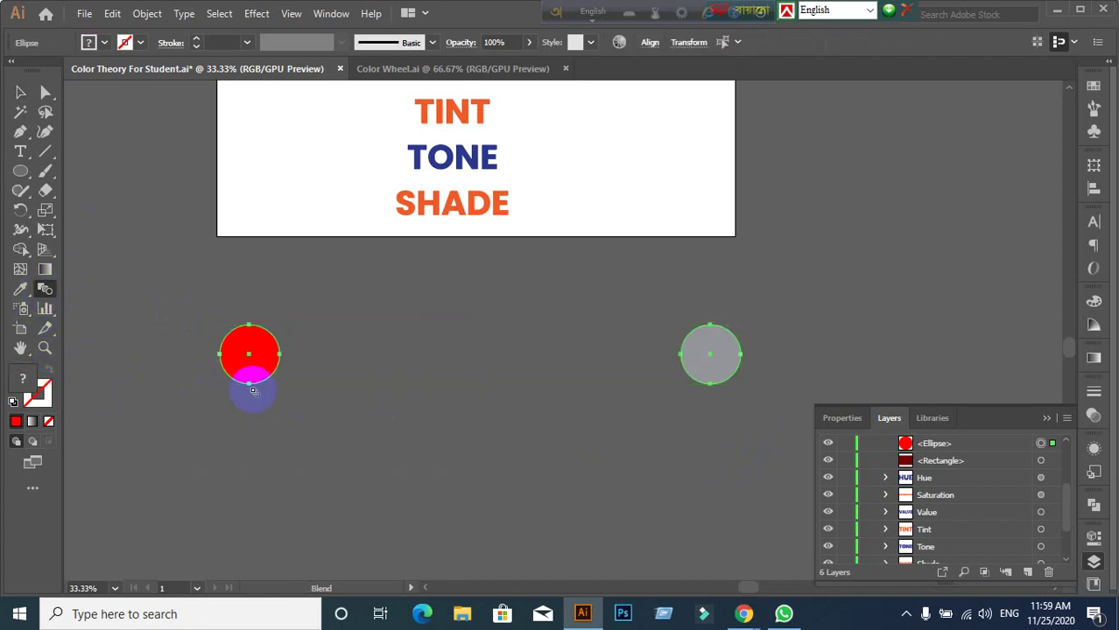
{"action": "left_click", "coordinate": [248, 354]}
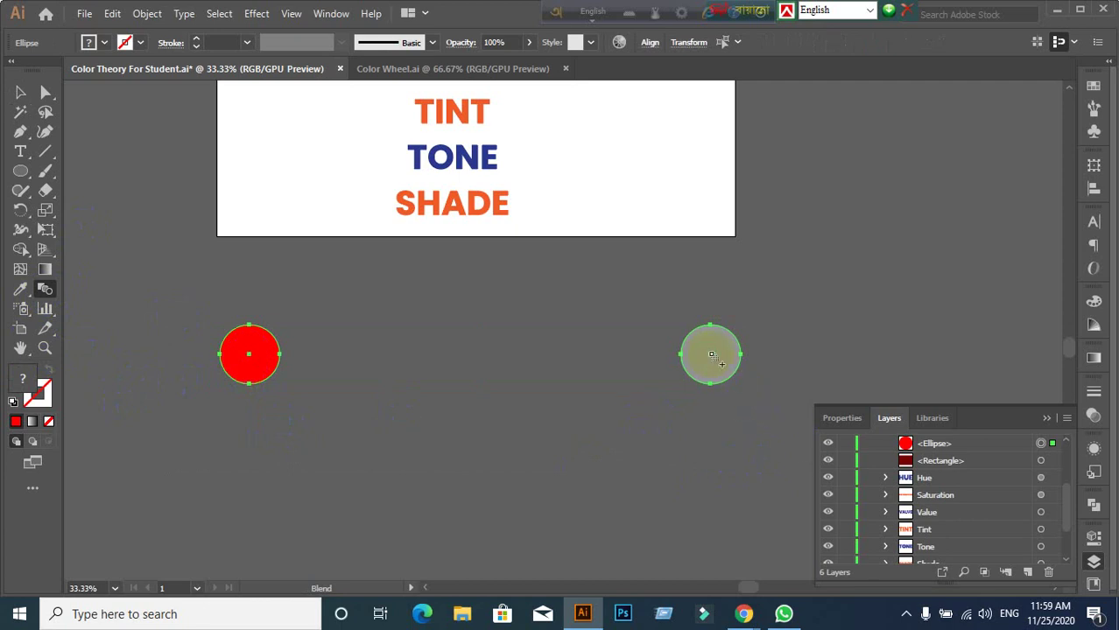
{"action": "left_click", "coordinate": [706, 356]}
{"action": "left_click", "coordinate": [20, 93]}
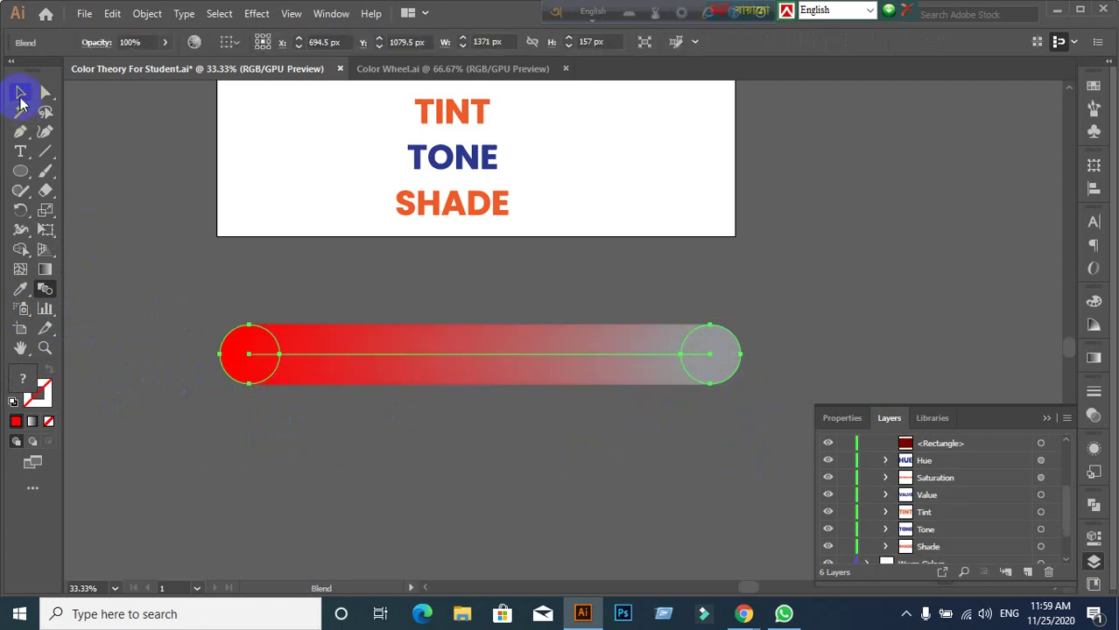
{"action": "left_click", "coordinate": [298, 351]}
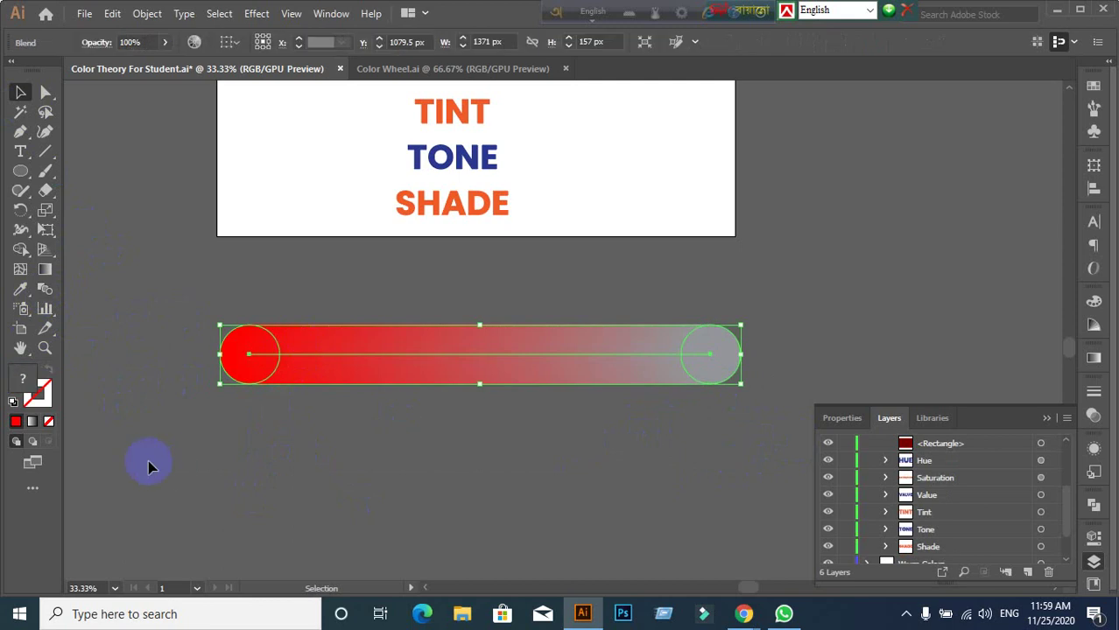
Step: Set the blend spacing to Specified Steps with preview, trying 10 before settling on 7
{"action": "double_click", "coordinate": [45, 289]}
{"action": "left_click", "coordinate": [305, 338]}
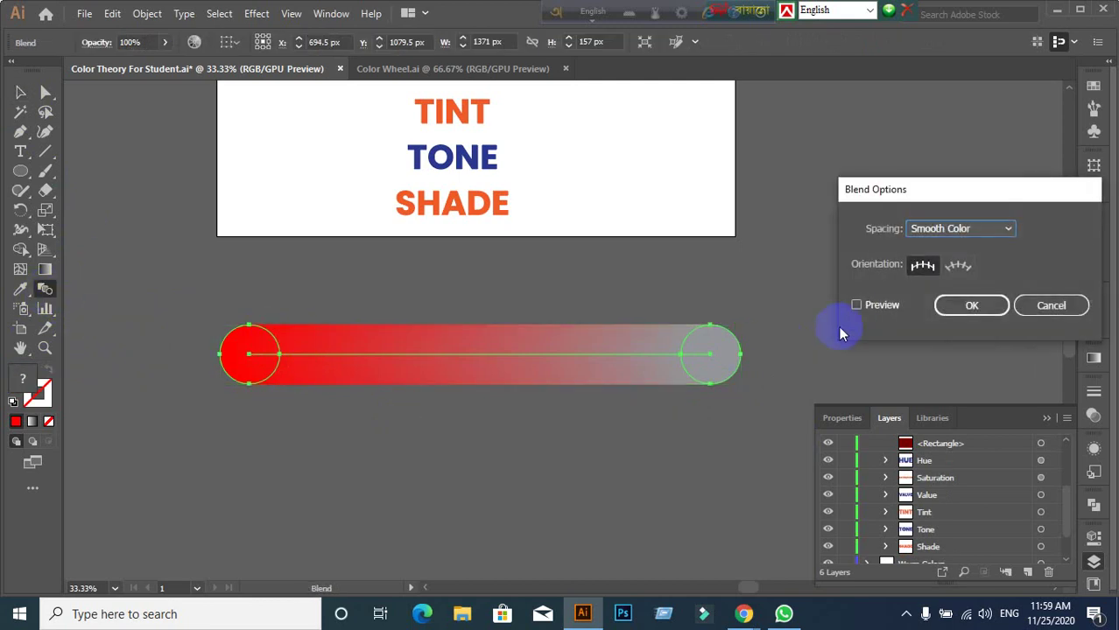
{"action": "left_click", "coordinate": [856, 305]}
{"action": "left_click", "coordinate": [1005, 228]}
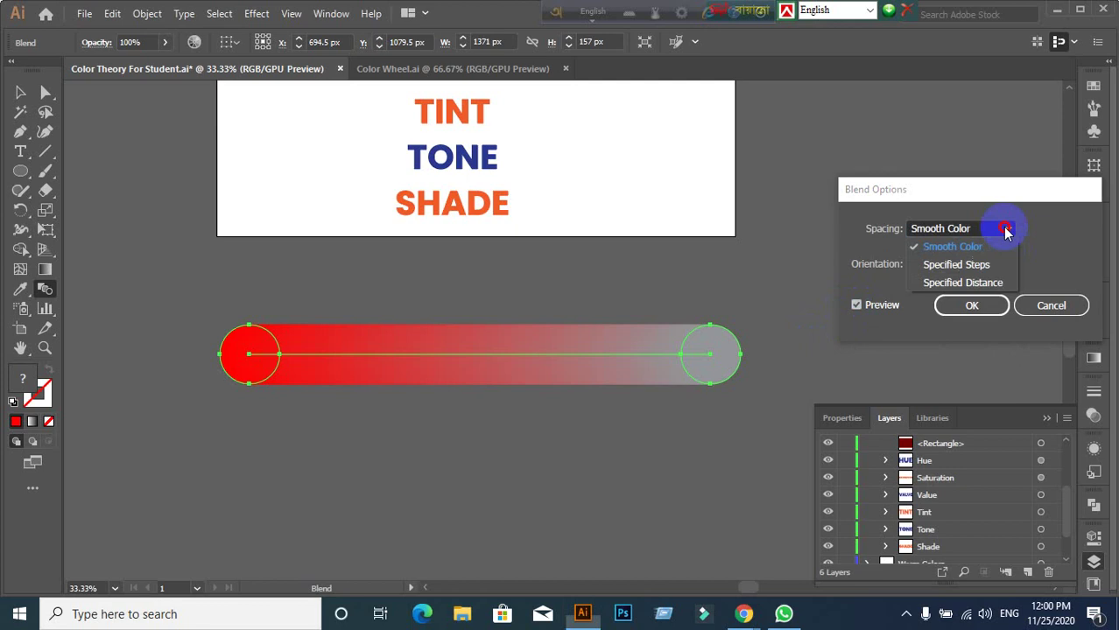
{"action": "left_click", "coordinate": [961, 262]}
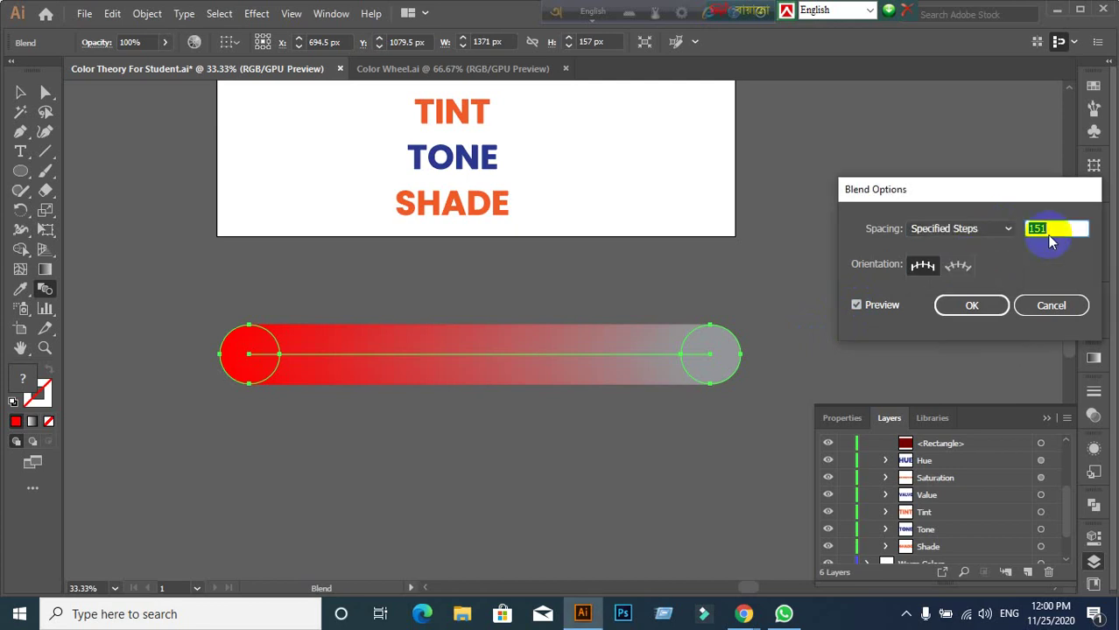
{"action": "type", "text": "10"}
{"action": "left_click", "coordinate": [856, 305]}
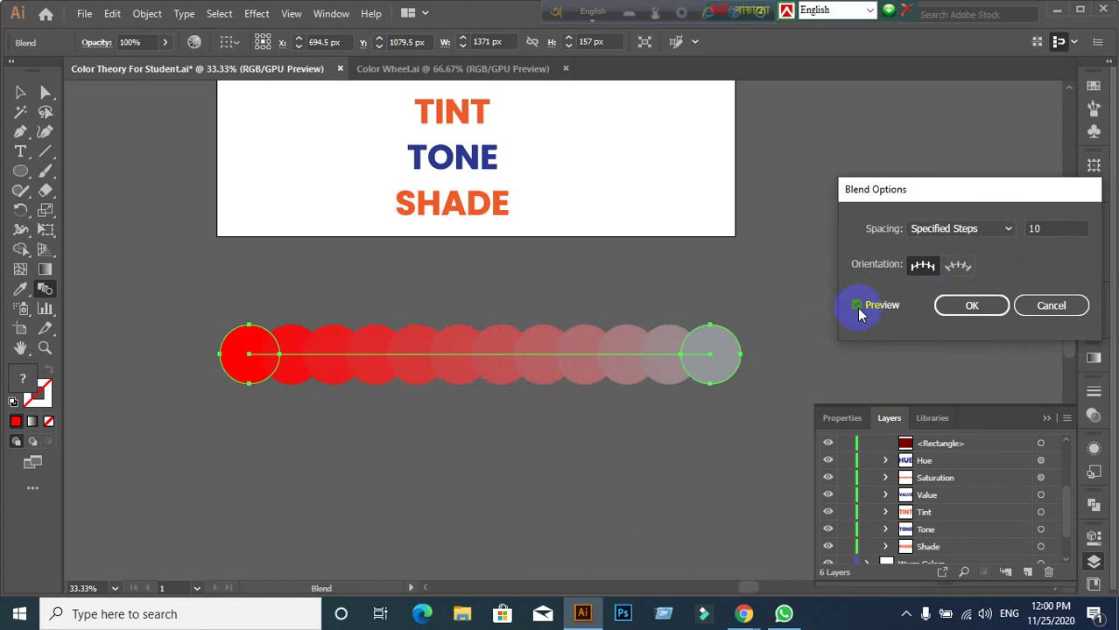
{"action": "double_click", "coordinate": [1049, 228]}
{"action": "key", "text": "Down"}
{"action": "key", "text": "Down"}
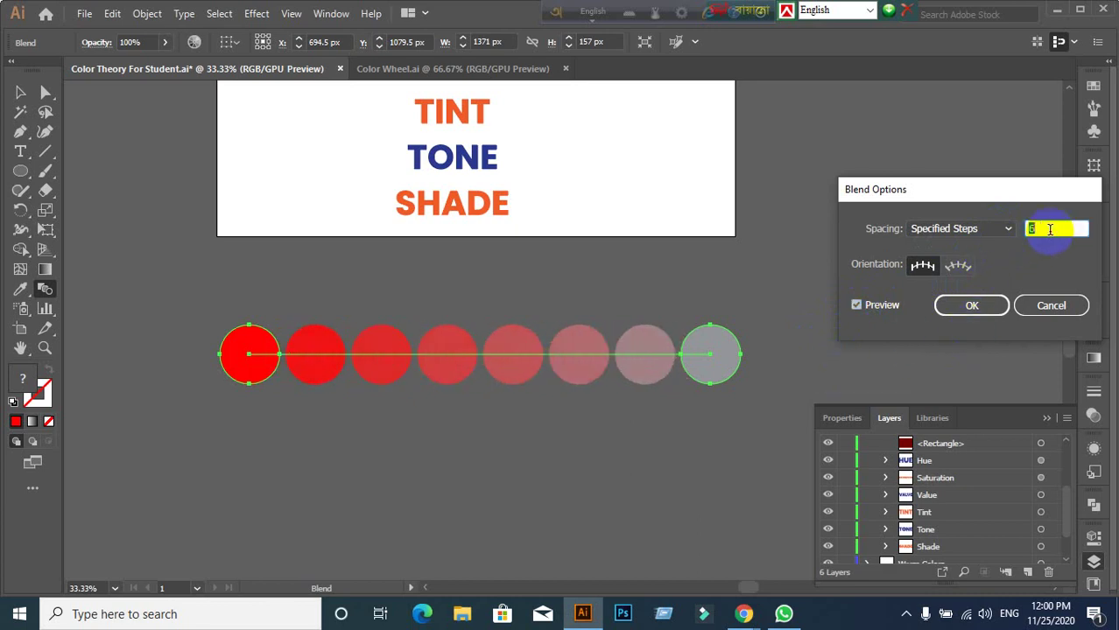
{"action": "key", "text": "Down"}
{"action": "left_click", "coordinate": [994, 305]}
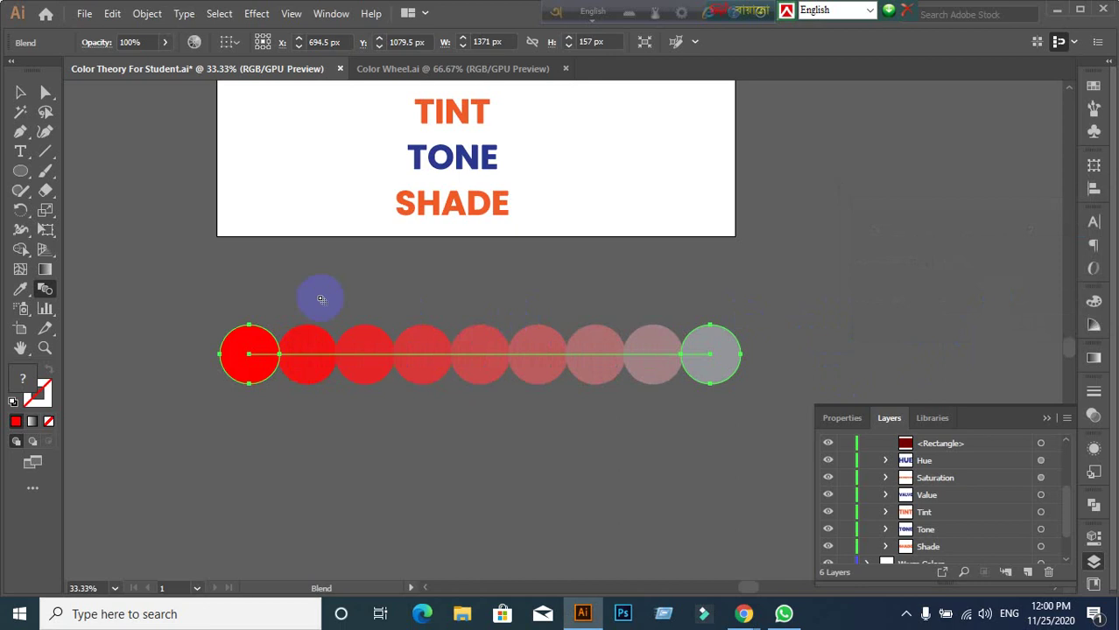
Step: Select the row of blended red-to-grey circles with the Selection tool
{"action": "left_click", "coordinate": [20, 92]}
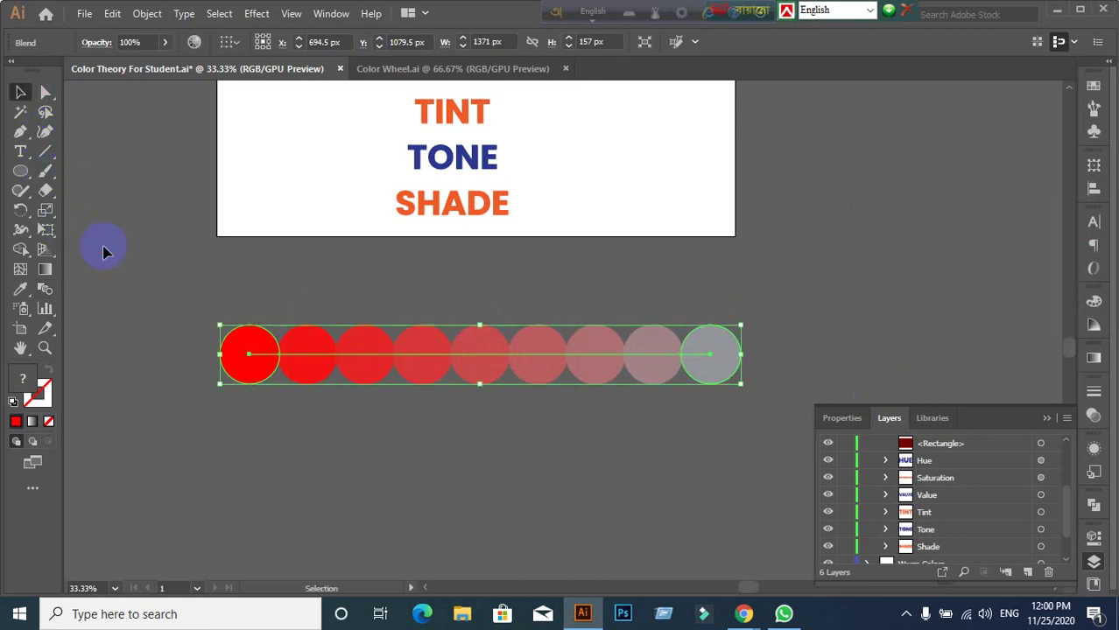
{"action": "left_click", "coordinate": [105, 253]}
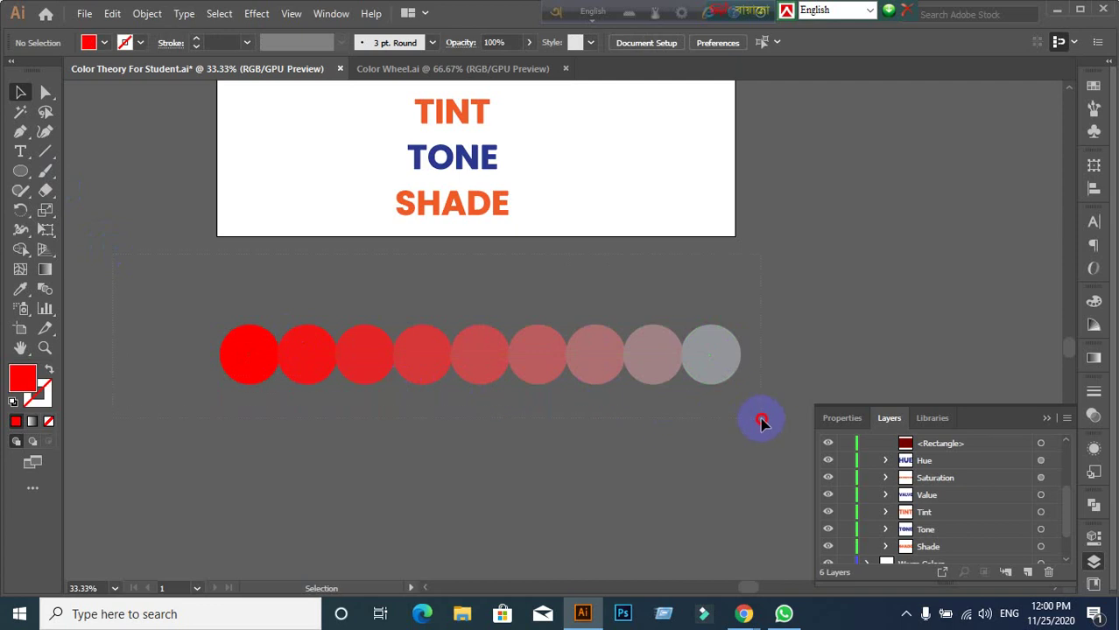
{"action": "left_click_drag", "start_coordinate": [761, 423], "coordinate": [761, 420]}
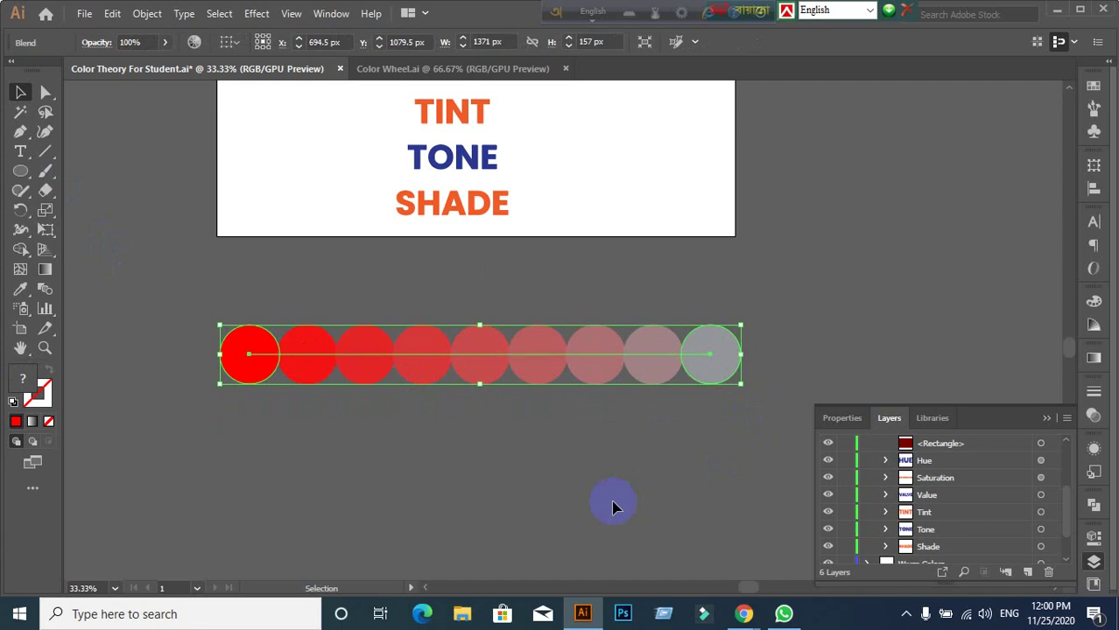
{"action": "left_click", "coordinate": [595, 486]}
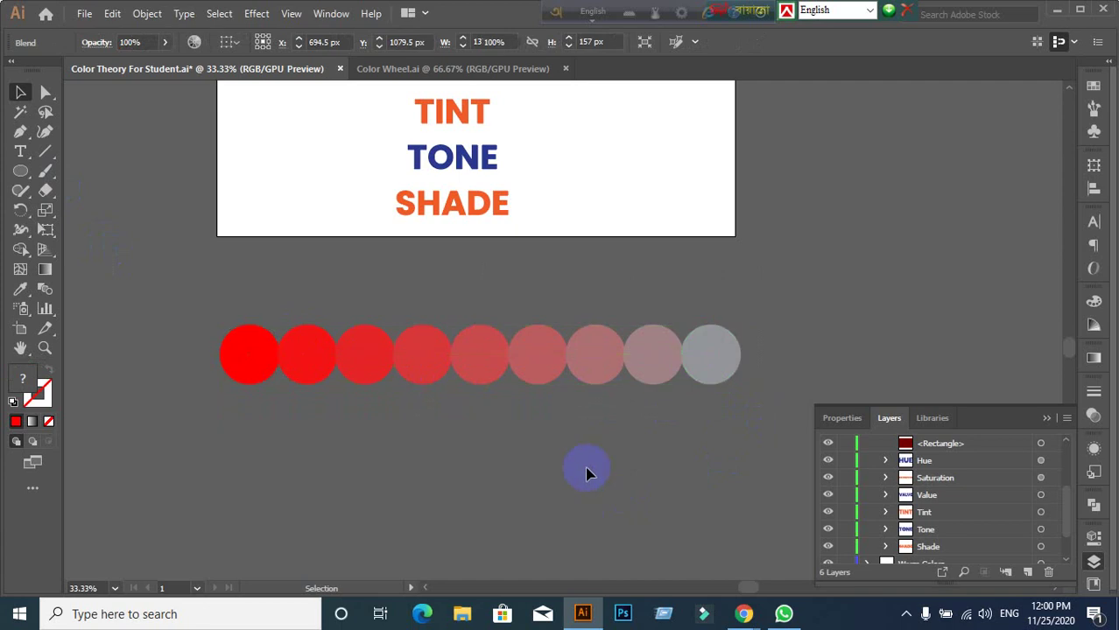
{"action": "left_click", "coordinate": [497, 367]}
{"action": "left_click", "coordinate": [525, 450]}
{"action": "left_click", "coordinate": [252, 351]}
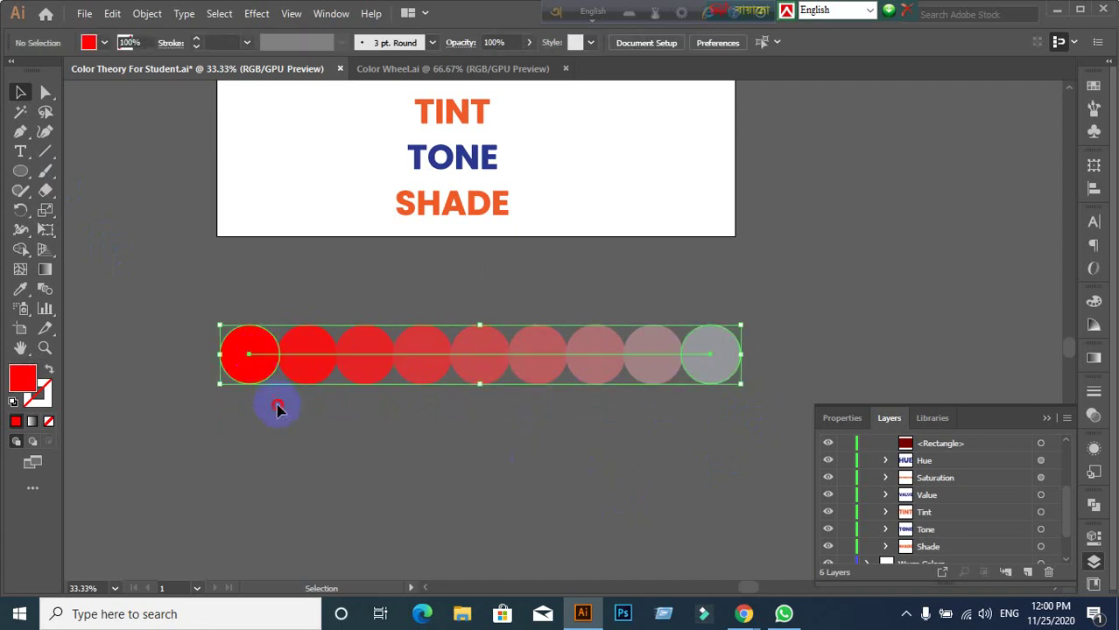
{"action": "left_click", "coordinate": [276, 406]}
{"action": "left_click", "coordinate": [293, 354]}
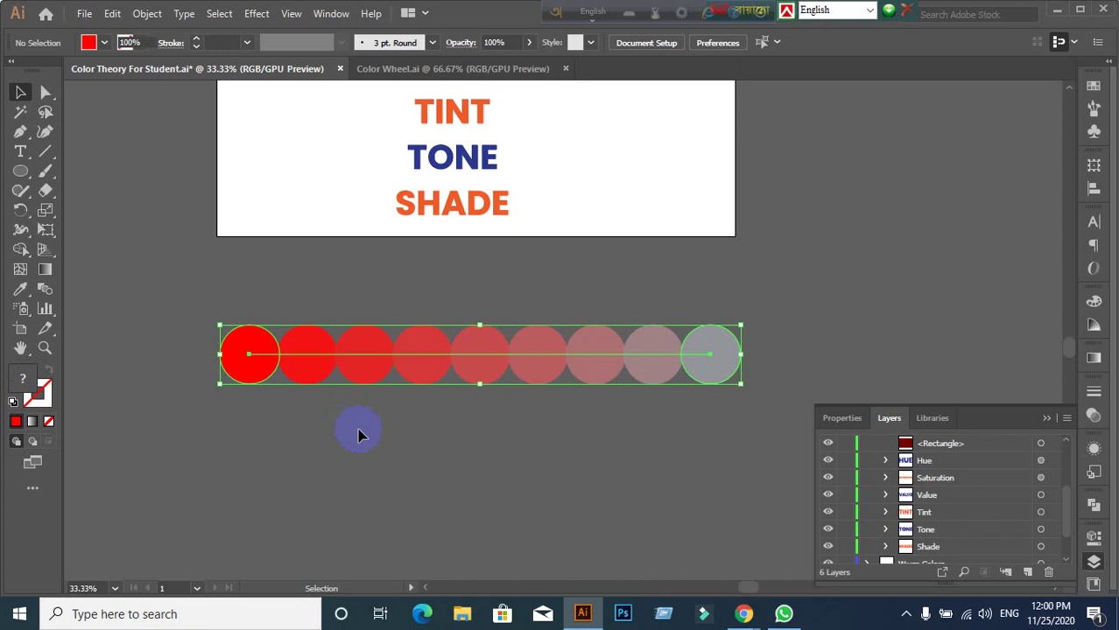
{"action": "left_click", "coordinate": [172, 338]}
{"action": "key", "text": "ctrl+z"}
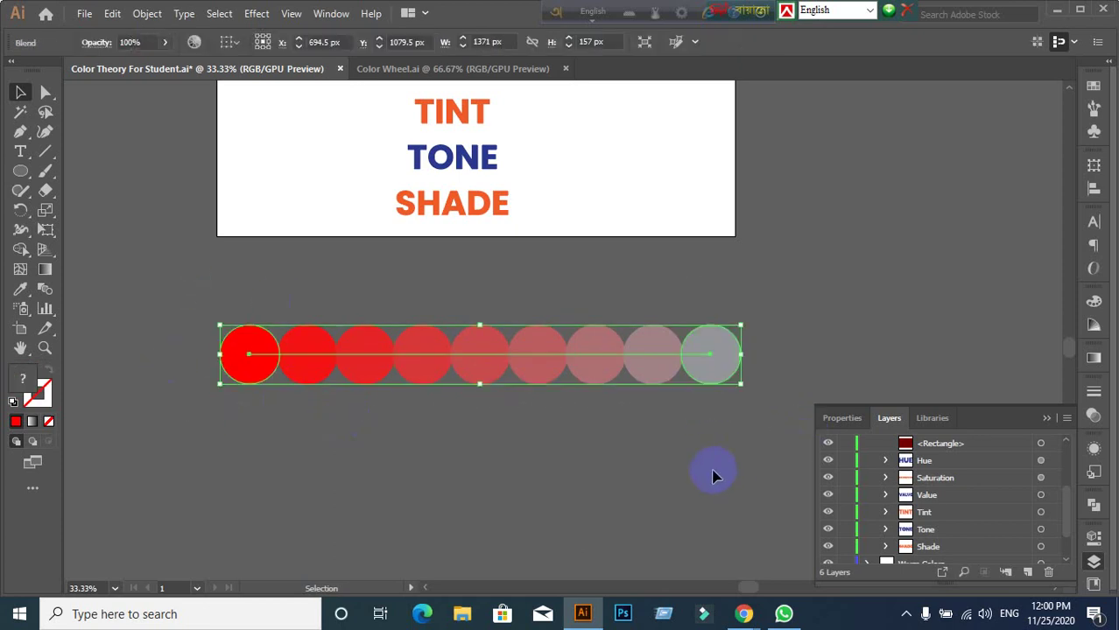
Step: Delete the blended circle row and scroll down the canvas
{"action": "key", "text": "Delete"}
{"action": "scroll", "coordinate": [686, 365], "scroll_direction": "up", "scroll_amount": 1}
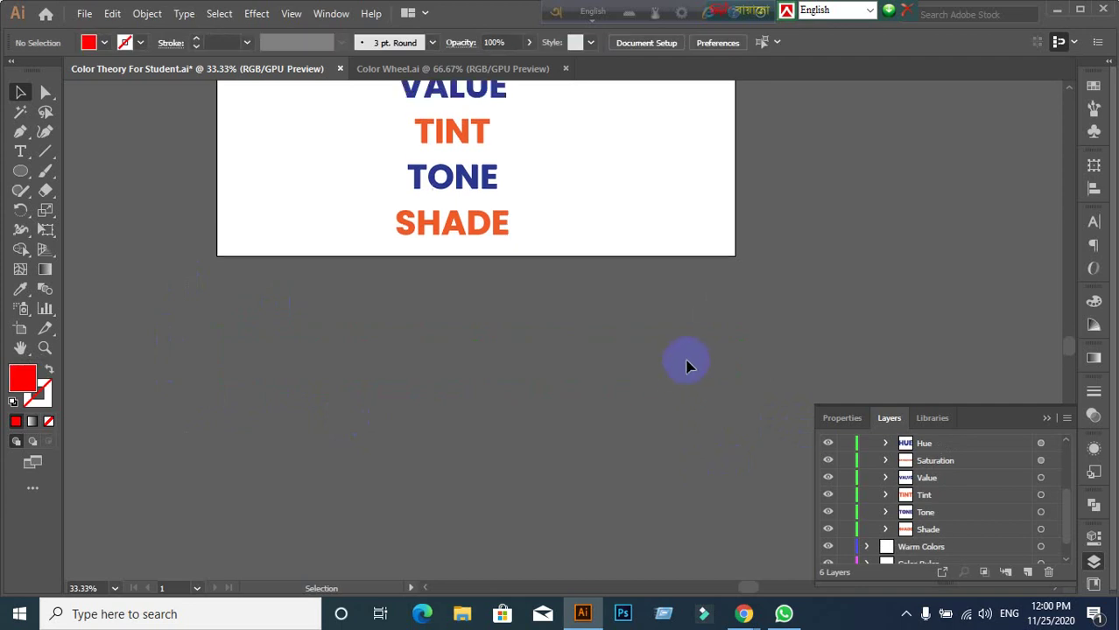
{"action": "scroll", "coordinate": [687, 366], "scroll_direction": "down", "scroll_amount": 2}
{"action": "scroll", "coordinate": [687, 365], "scroll_direction": "down", "scroll_amount": 2}
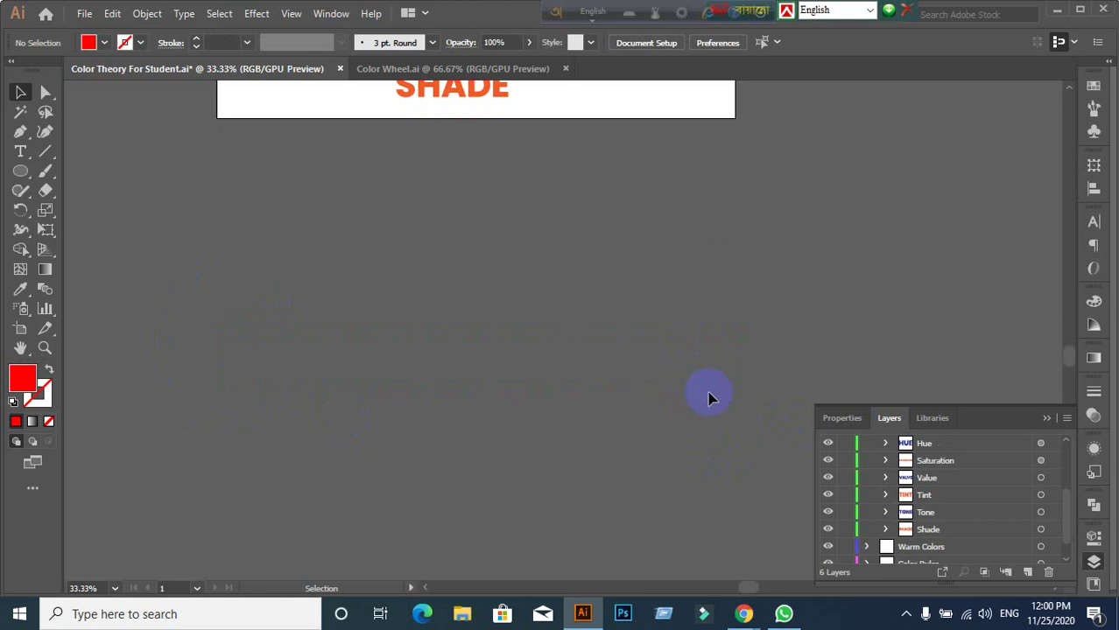
{"action": "mouse_move", "coordinate": [743, 615]}
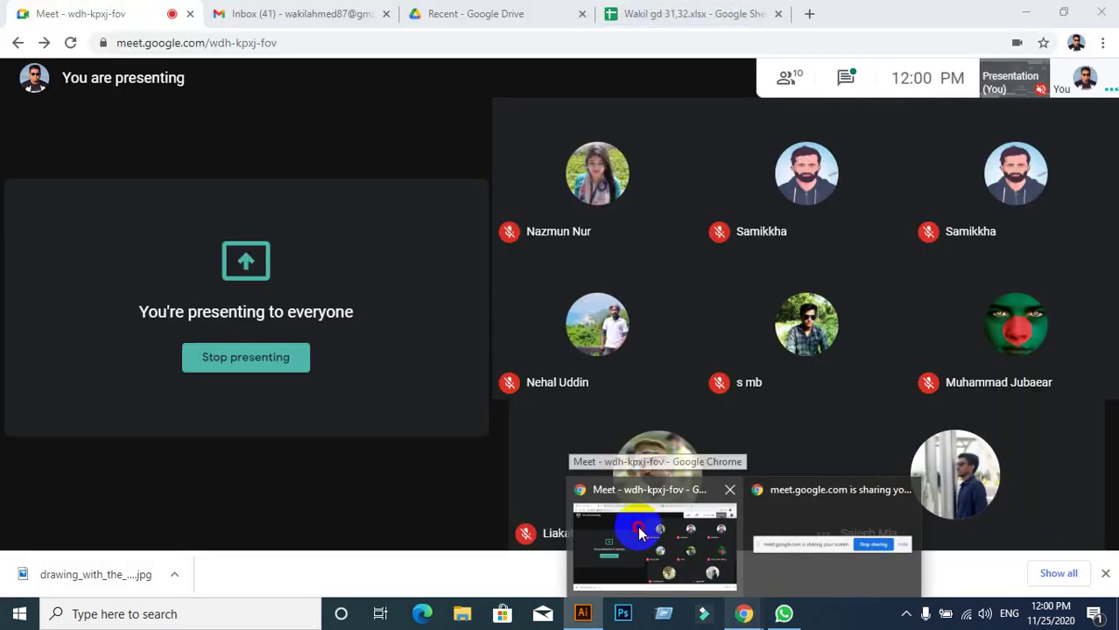
{"action": "left_click", "coordinate": [690, 575]}
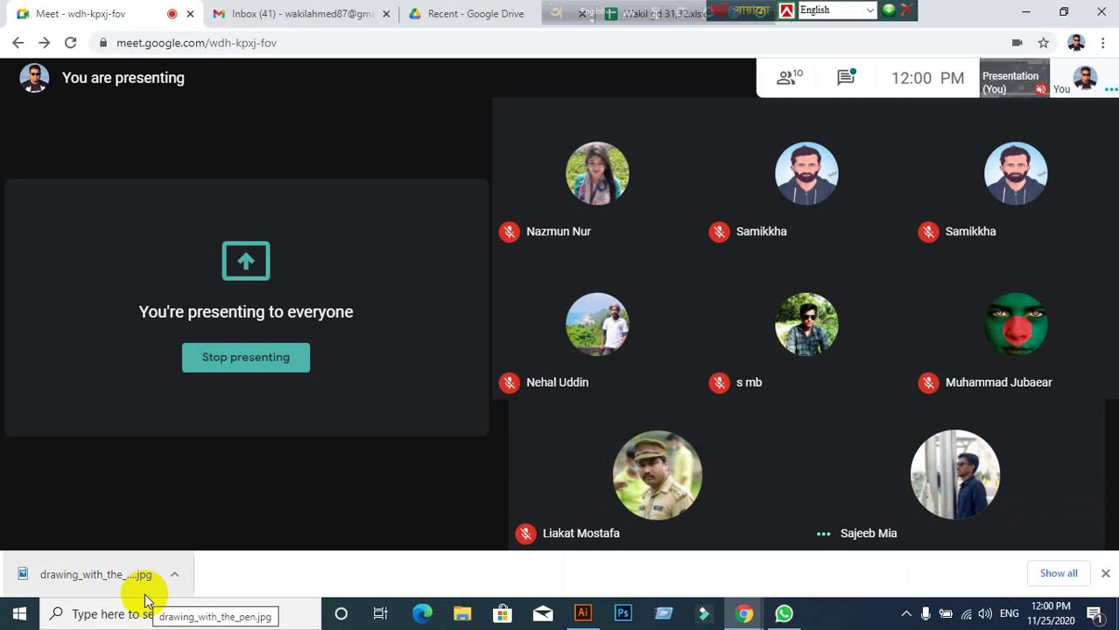
{"action": "left_click", "coordinate": [194, 466]}
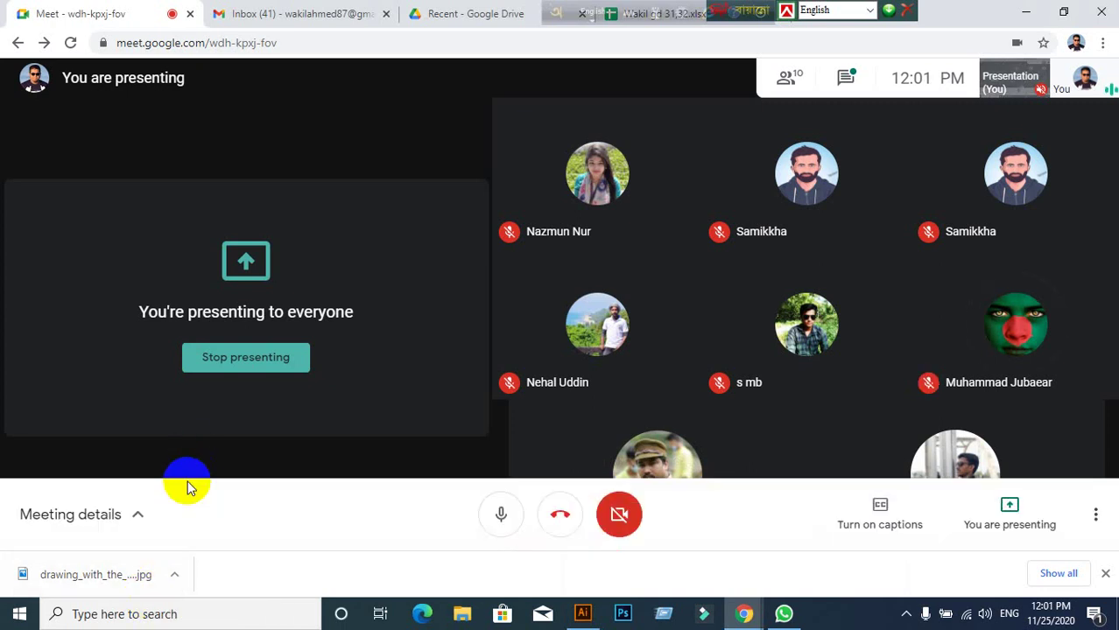
{"action": "left_click", "coordinate": [187, 487]}
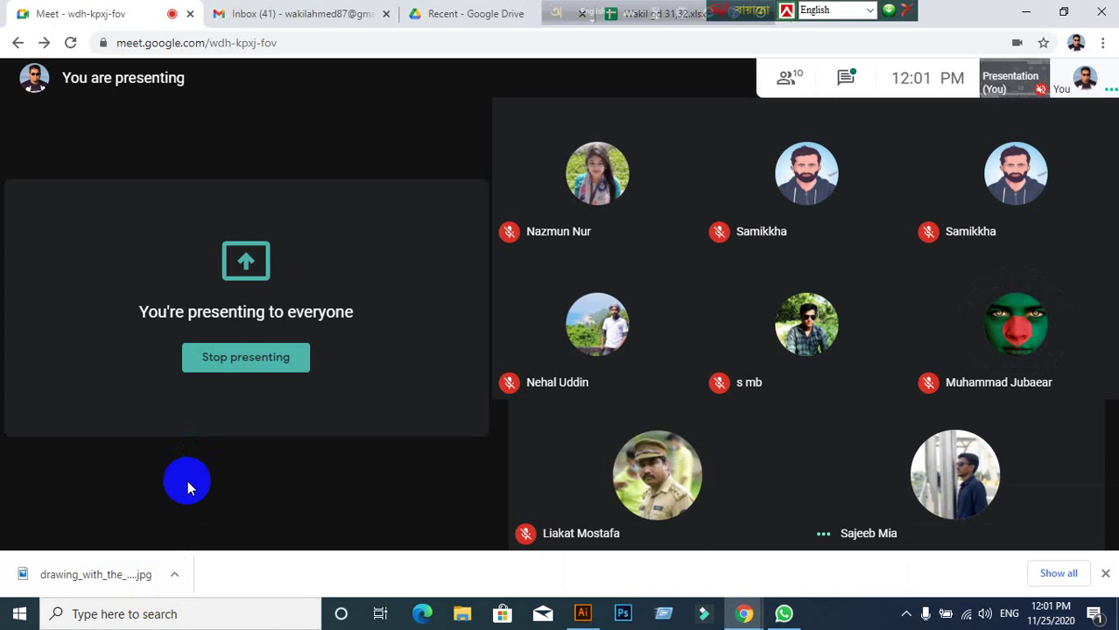
{"action": "left_click", "coordinate": [582, 613]}
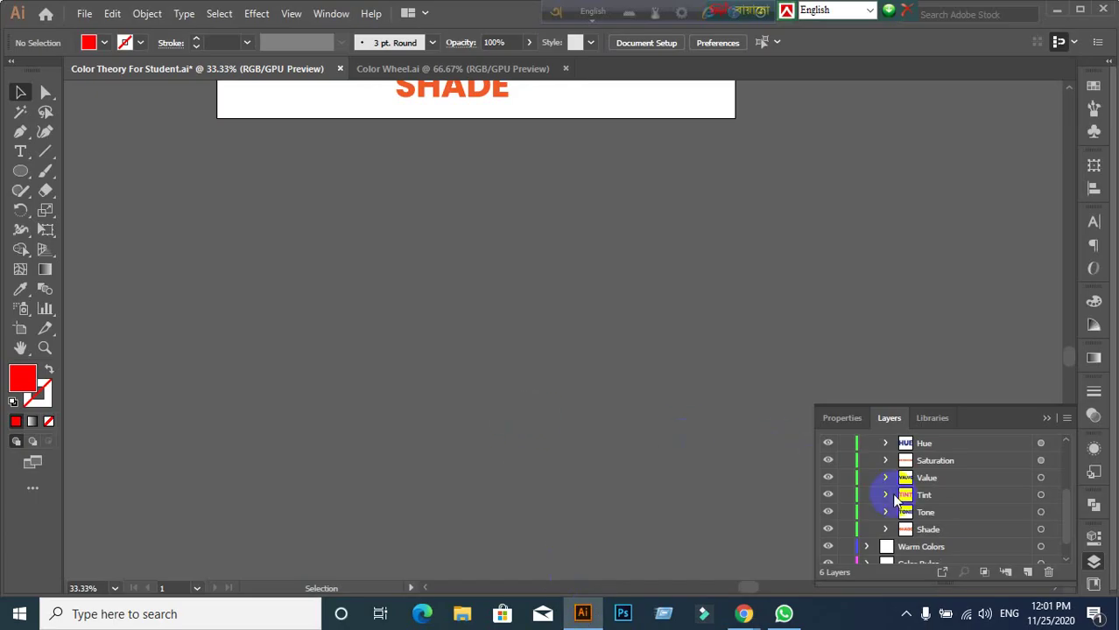
Step: Collapse and re-expand the Hue layer, then minimize Illustrator to show Google Meet
{"action": "scroll", "coordinate": [945, 505], "scroll_direction": "up", "scroll_amount": 2}
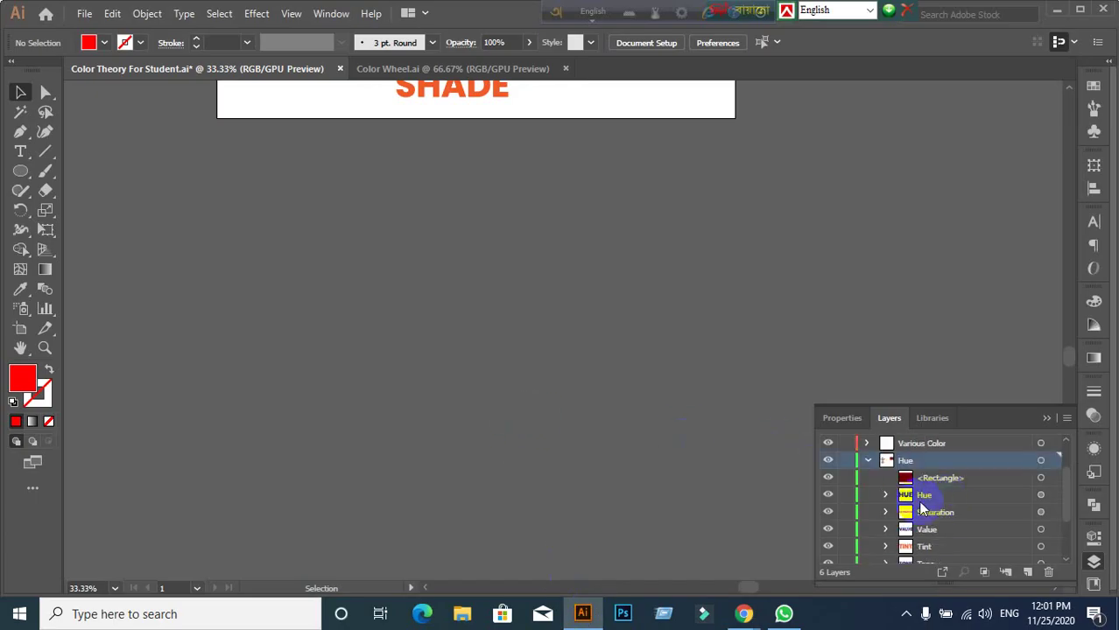
{"action": "left_click", "coordinate": [867, 460]}
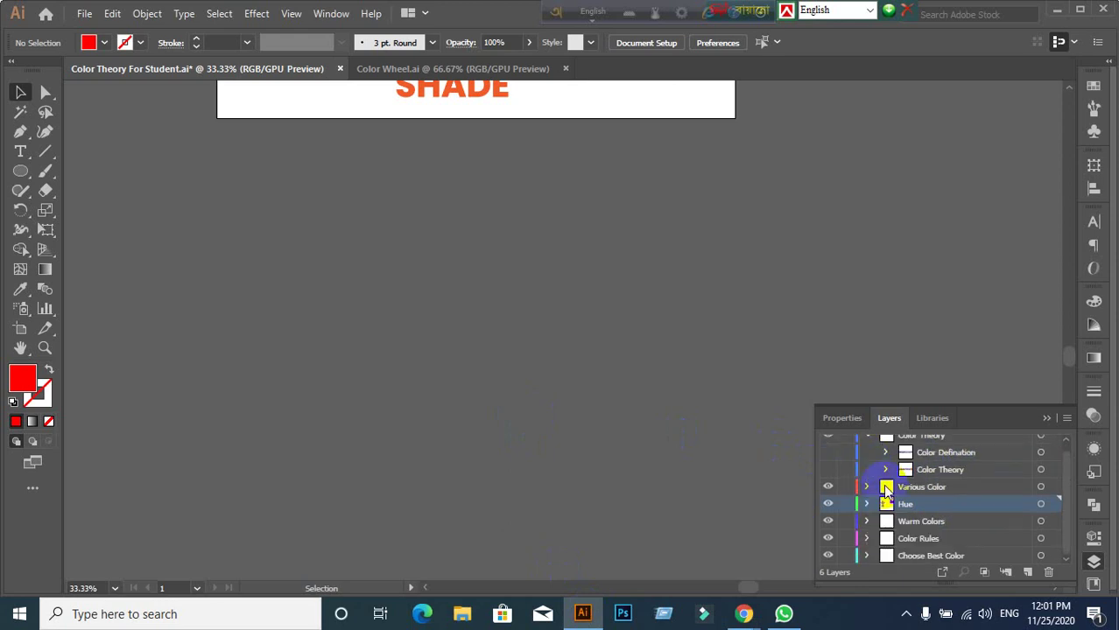
{"action": "left_click", "coordinate": [866, 505]}
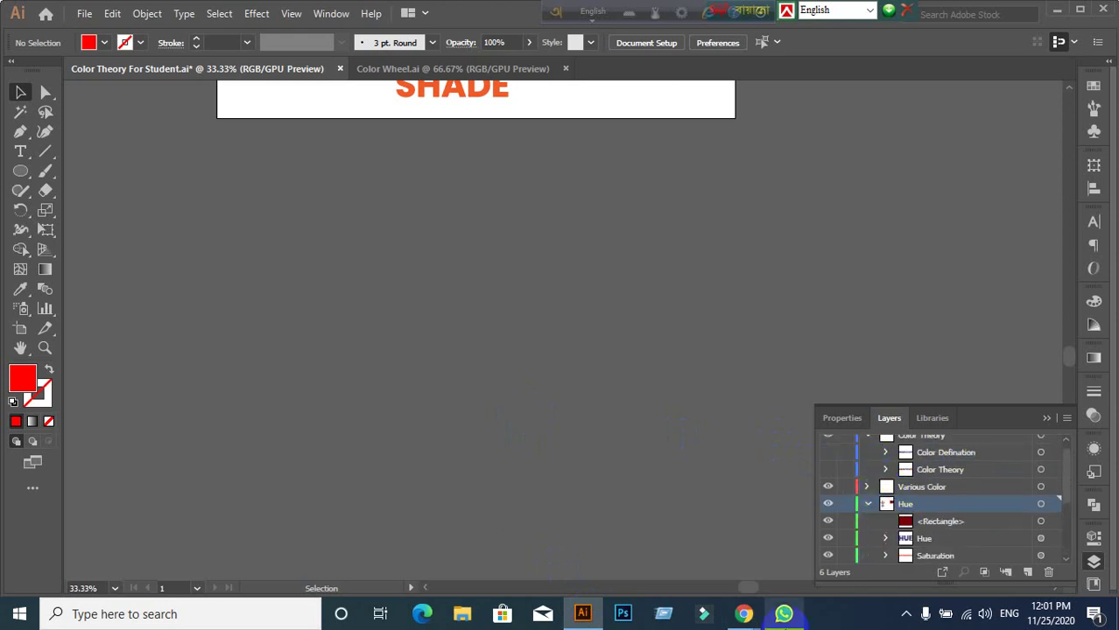
{"action": "left_click", "coordinate": [584, 614]}
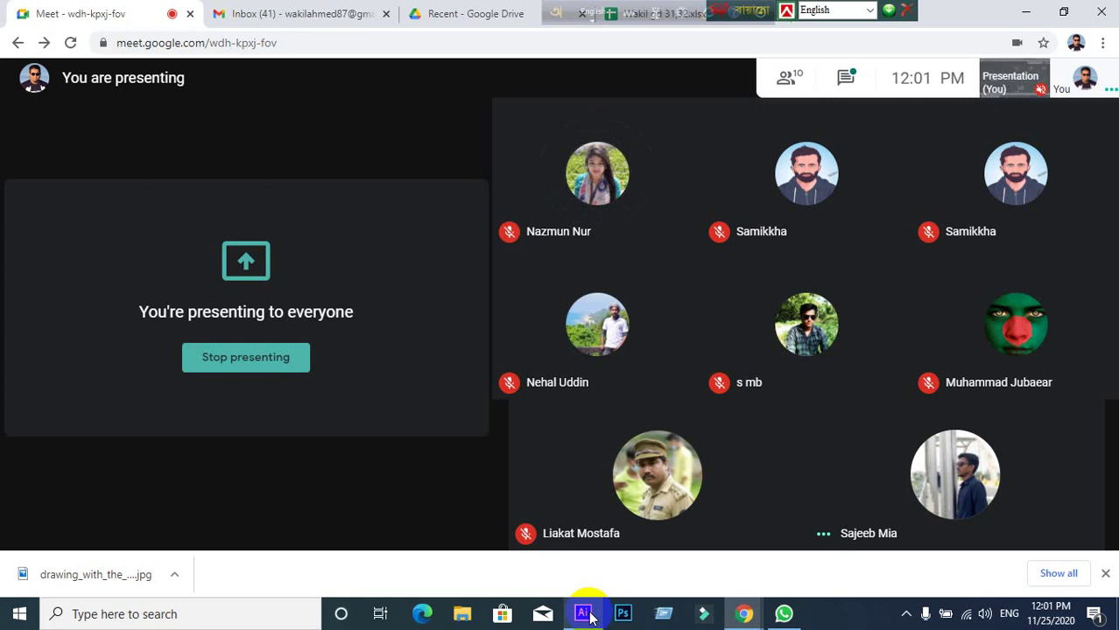
Step: Return to Illustrator and toggle the Hue layer's visibility off, on, then off
{"action": "left_click", "coordinate": [583, 613]}
{"action": "scroll", "coordinate": [477, 289], "scroll_direction": "up", "scroll_amount": 1}
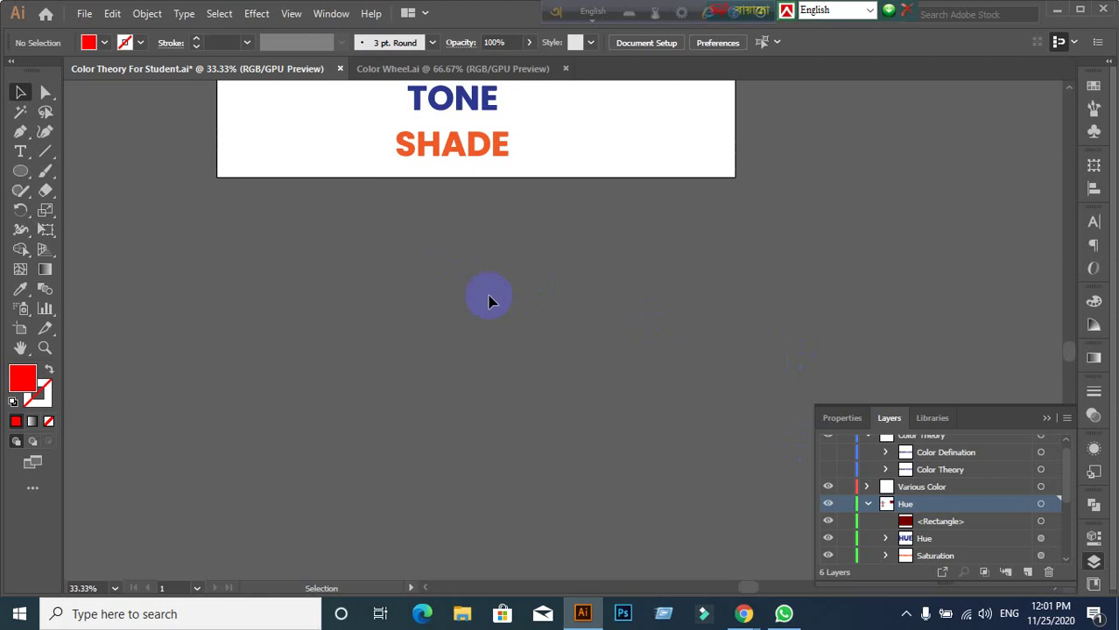
{"action": "scroll", "coordinate": [495, 280], "scroll_direction": "down", "scroll_amount": 1}
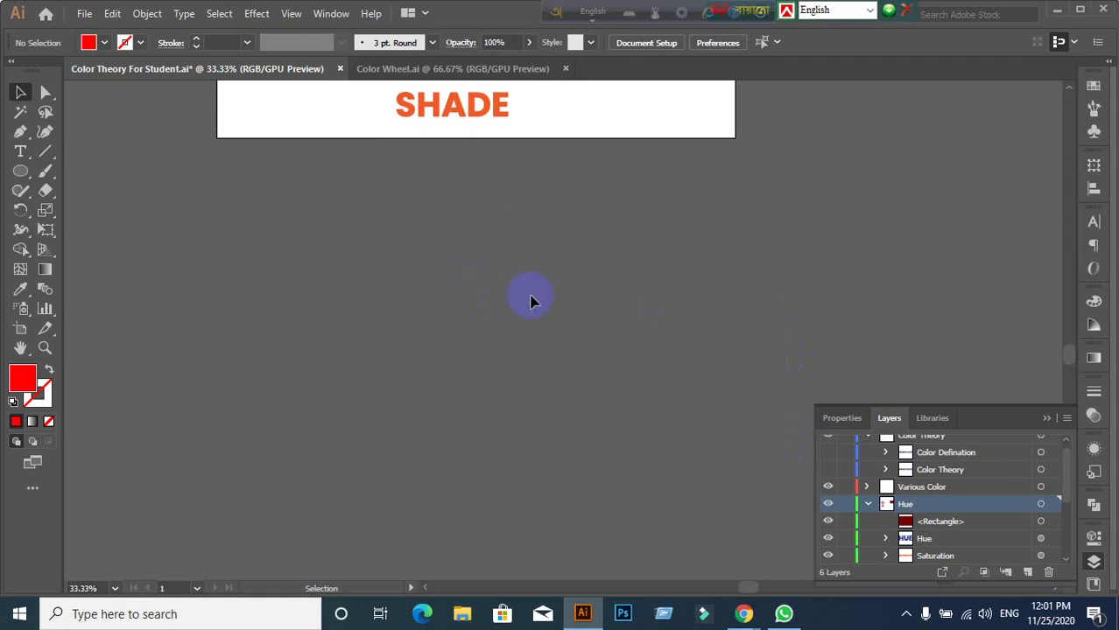
{"action": "left_click", "coordinate": [868, 504]}
{"action": "left_click", "coordinate": [826, 504]}
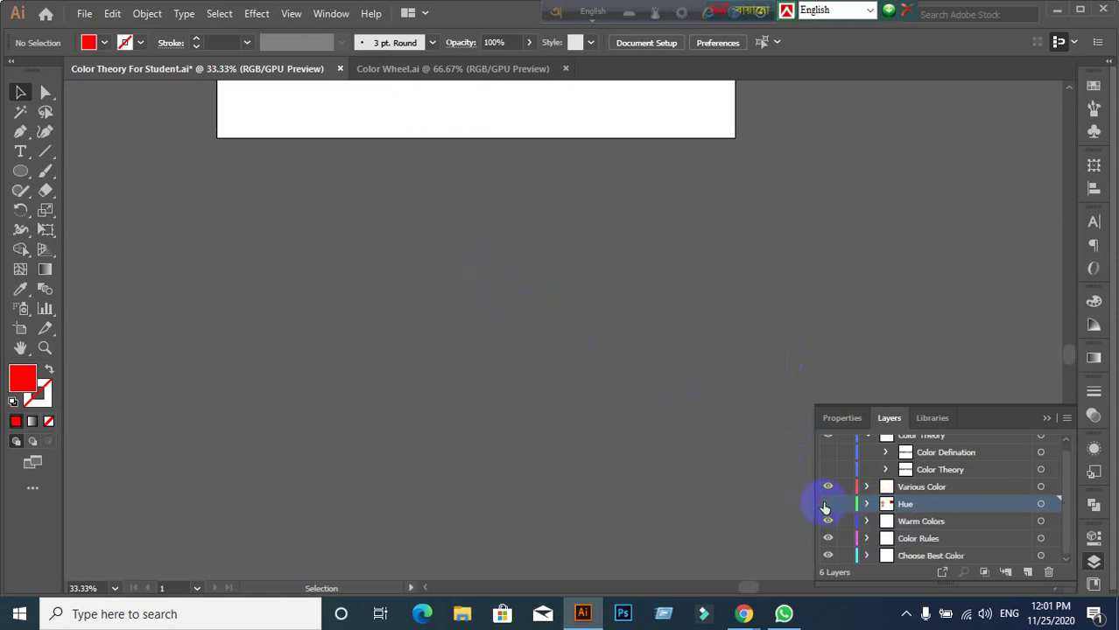
{"action": "left_click", "coordinate": [827, 504]}
{"action": "scroll", "coordinate": [602, 339], "scroll_direction": "down", "scroll_amount": 1}
{"action": "scroll", "coordinate": [600, 335], "scroll_direction": "up", "scroll_amount": 3}
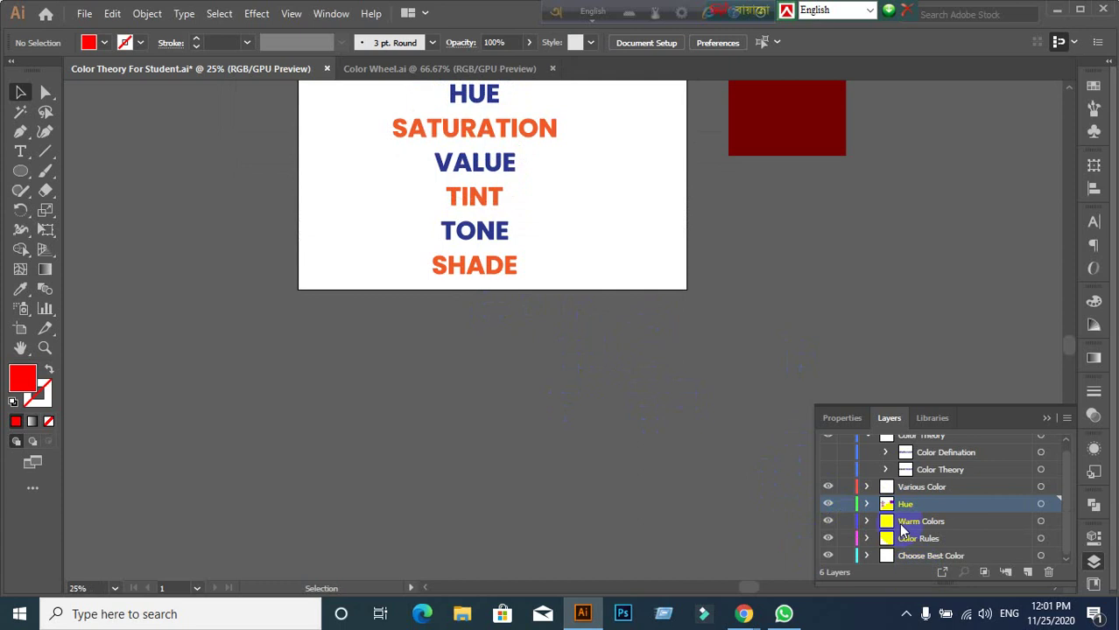
{"action": "left_click", "coordinate": [827, 505]}
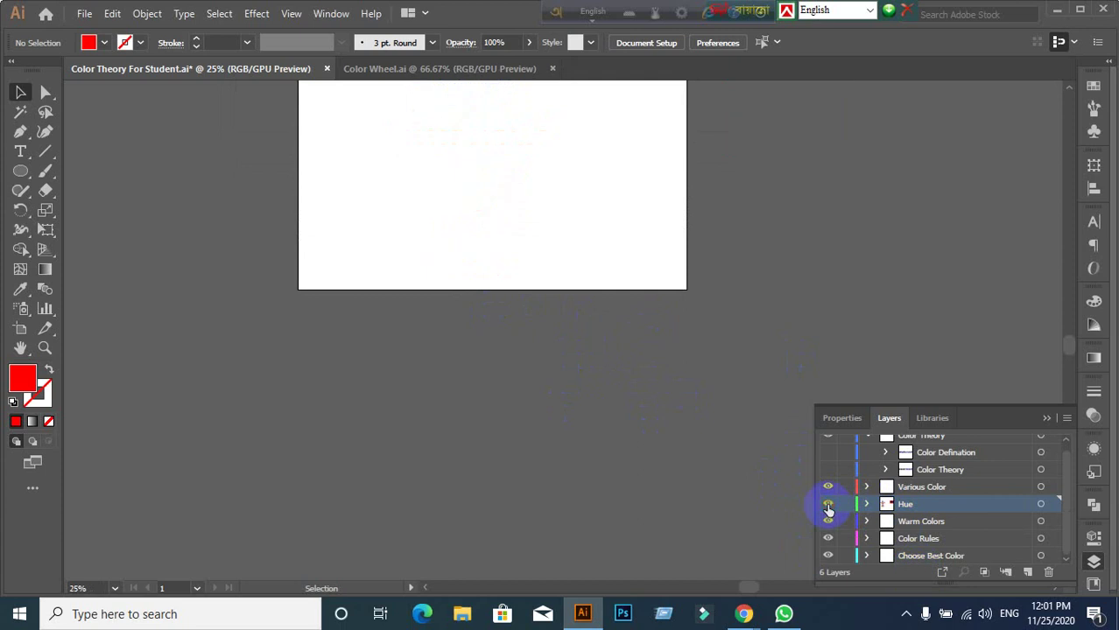
Step: Marquee-select and delete the dark red square beside the artboard
{"action": "scroll", "coordinate": [617, 354], "scroll_direction": "up", "scroll_amount": 1}
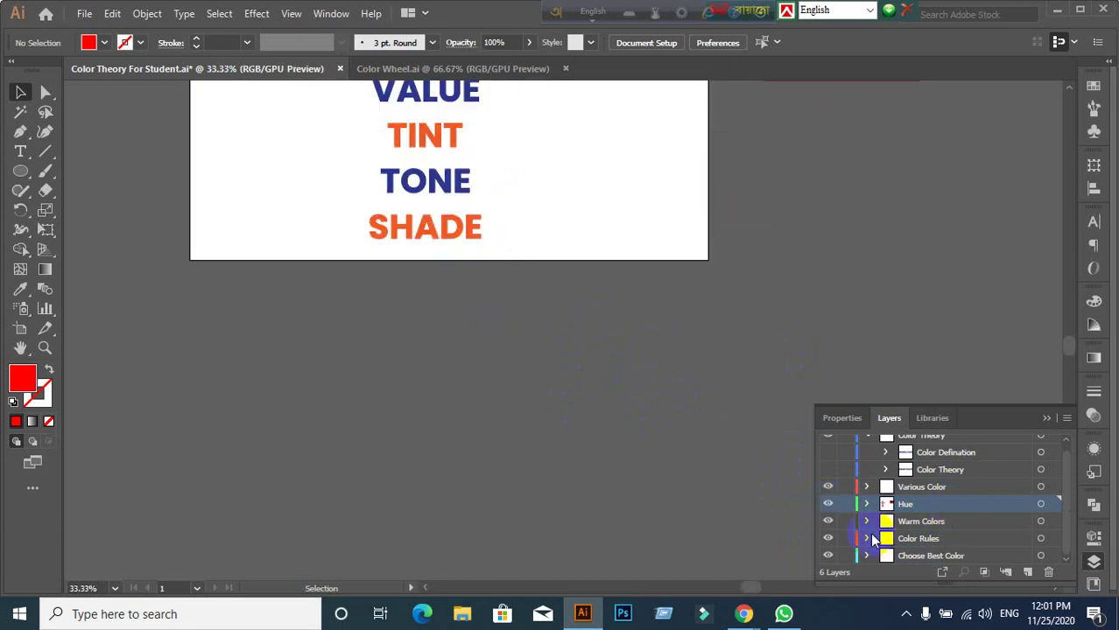
{"action": "scroll", "coordinate": [686, 327], "scroll_direction": "down", "scroll_amount": 1}
{"action": "scroll", "coordinate": [752, 248], "scroll_direction": "up", "scroll_amount": 1}
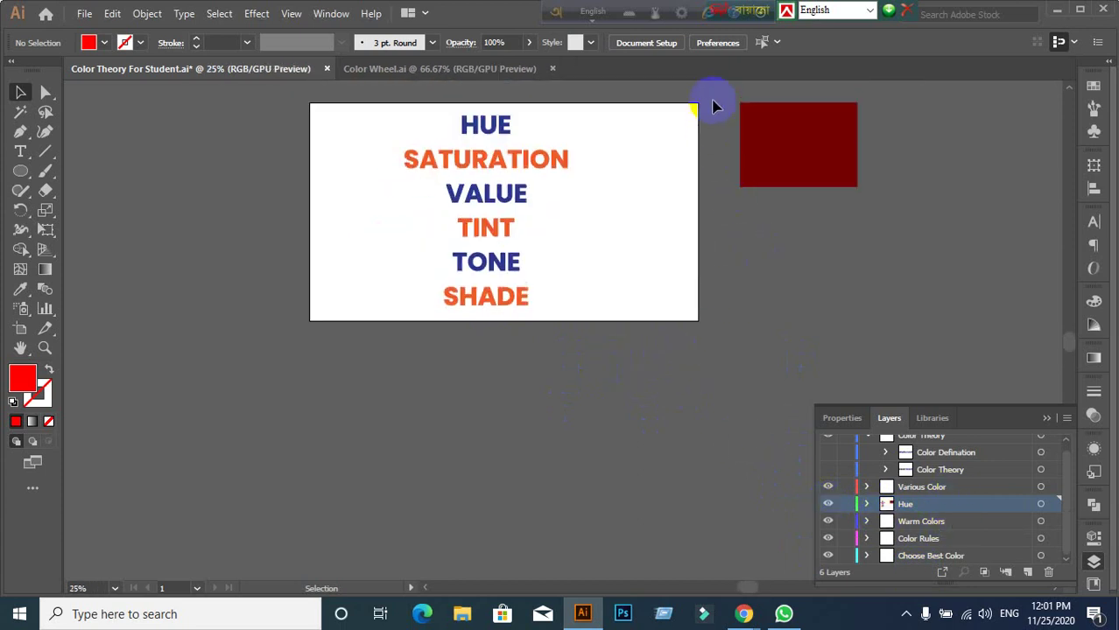
{"action": "left_click_drag", "start_coordinate": [714, 106], "coordinate": [887, 245]}
{"action": "key", "text": "Delete"}
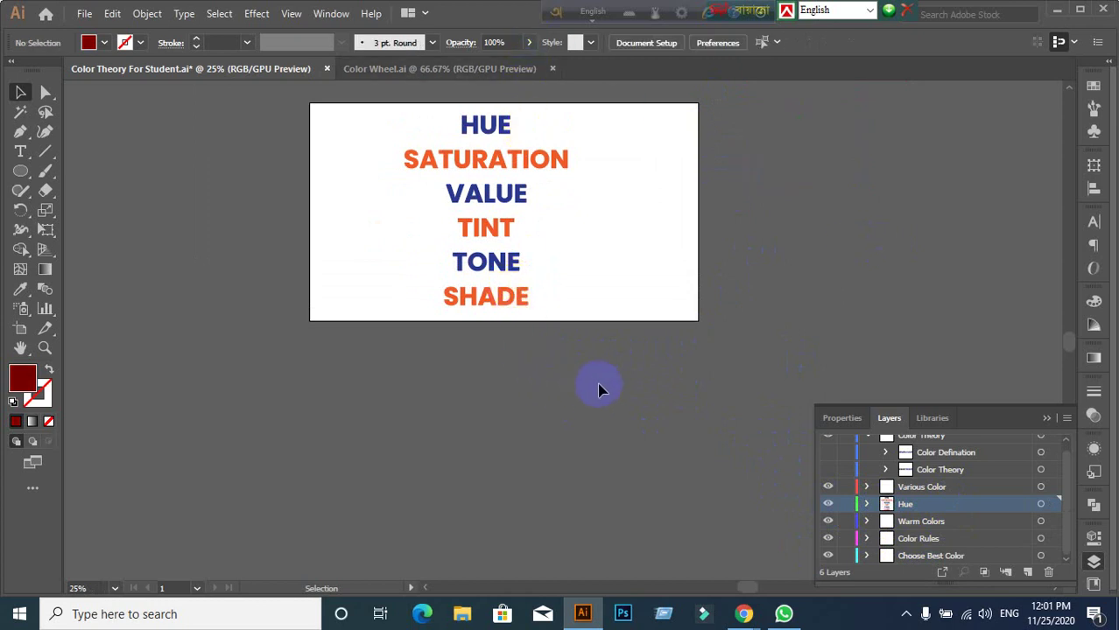
Step: Turn off the Hue layer's visibility so the artboard is blank
{"action": "scroll", "coordinate": [598, 389], "scroll_direction": "up", "scroll_amount": 3}
{"action": "scroll", "coordinate": [590, 371], "scroll_direction": "down", "scroll_amount": 1}
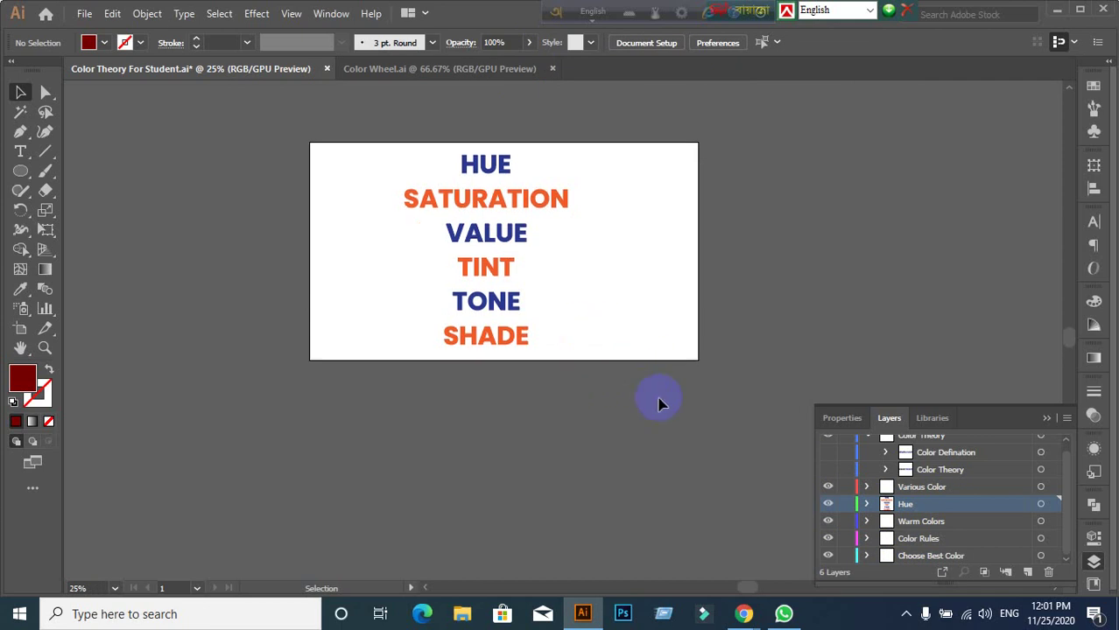
{"action": "left_click", "coordinate": [828, 505]}
{"action": "scroll", "coordinate": [664, 428], "scroll_direction": "down", "scroll_amount": 3}
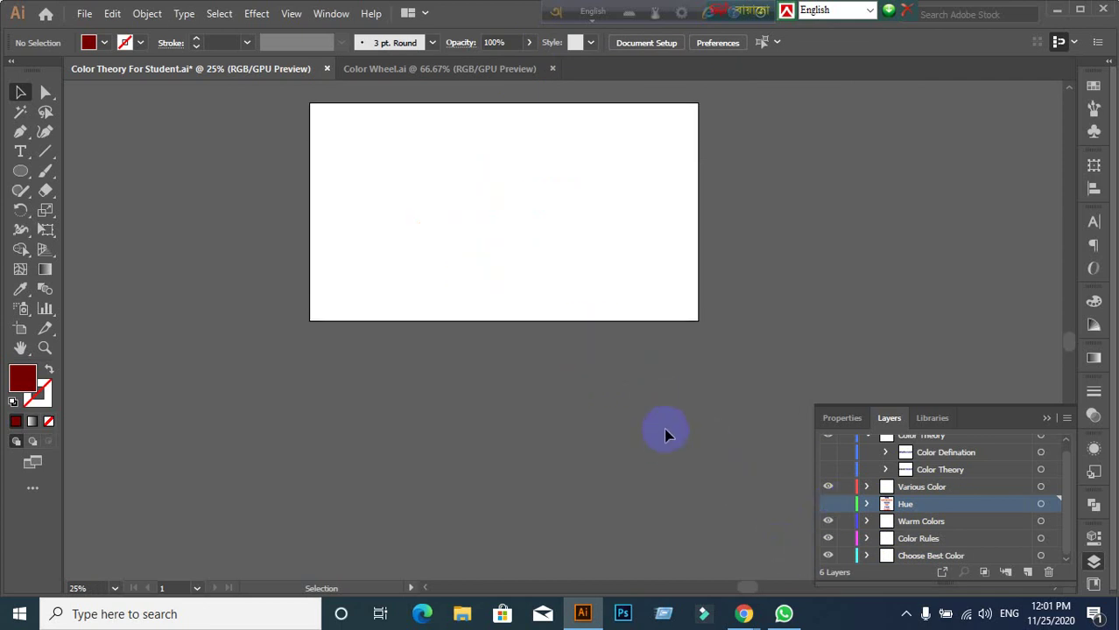
{"action": "scroll", "coordinate": [606, 406], "scroll_direction": "up", "scroll_amount": 1}
{"action": "scroll", "coordinate": [608, 405], "scroll_direction": "up", "scroll_amount": 1}
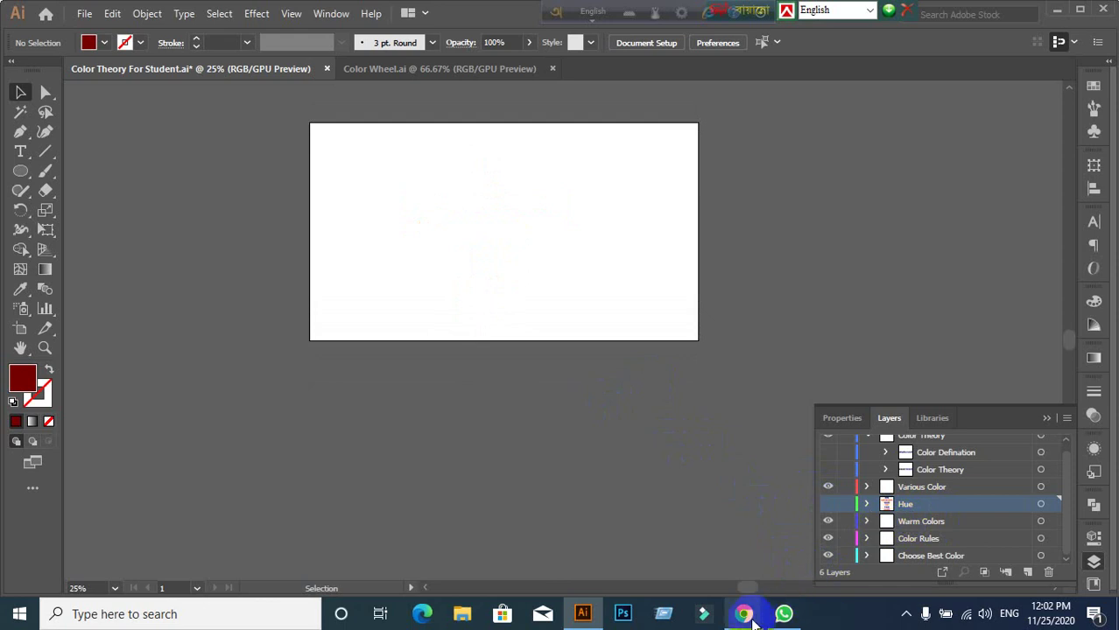
{"action": "mouse_move", "coordinate": [743, 615]}
{"action": "left_click", "coordinate": [637, 534]}
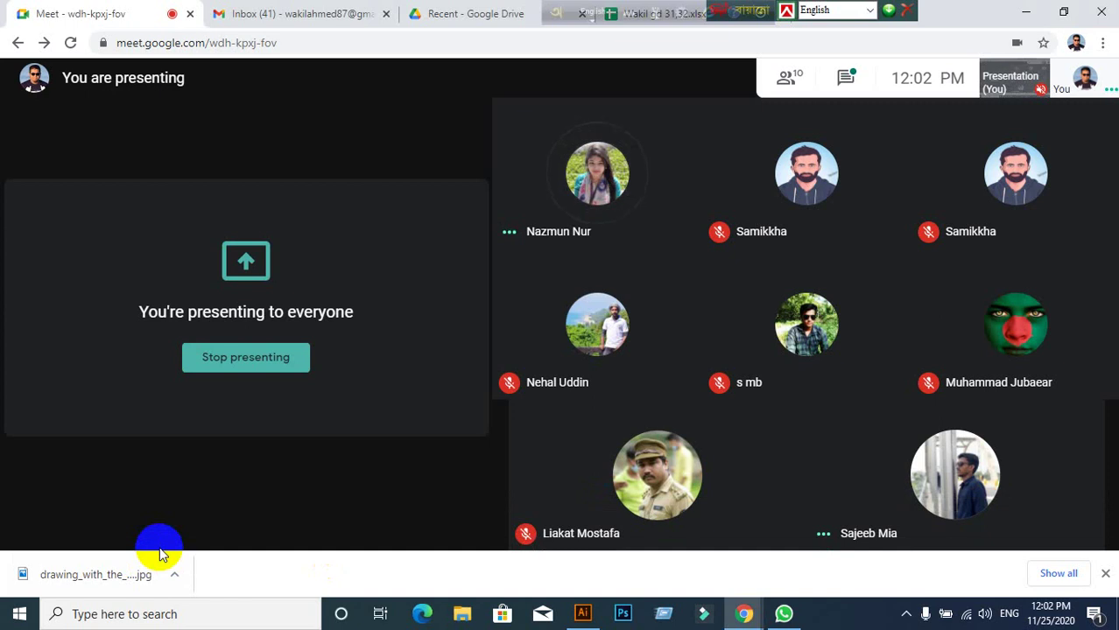
{"action": "left_click", "coordinate": [582, 612]}
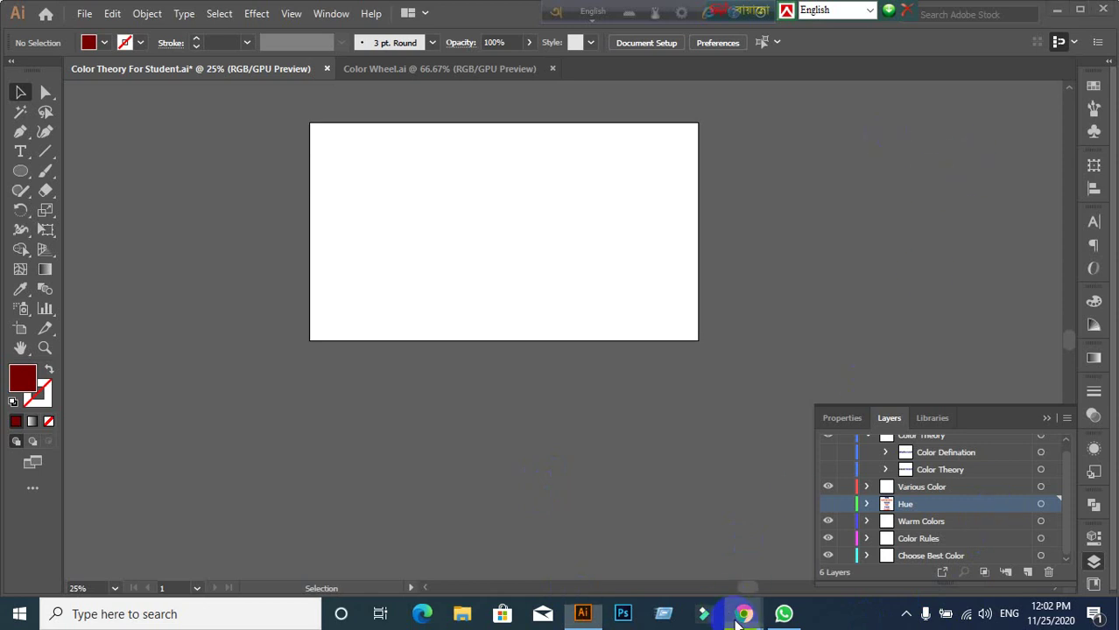
{"action": "left_click", "coordinate": [636, 537]}
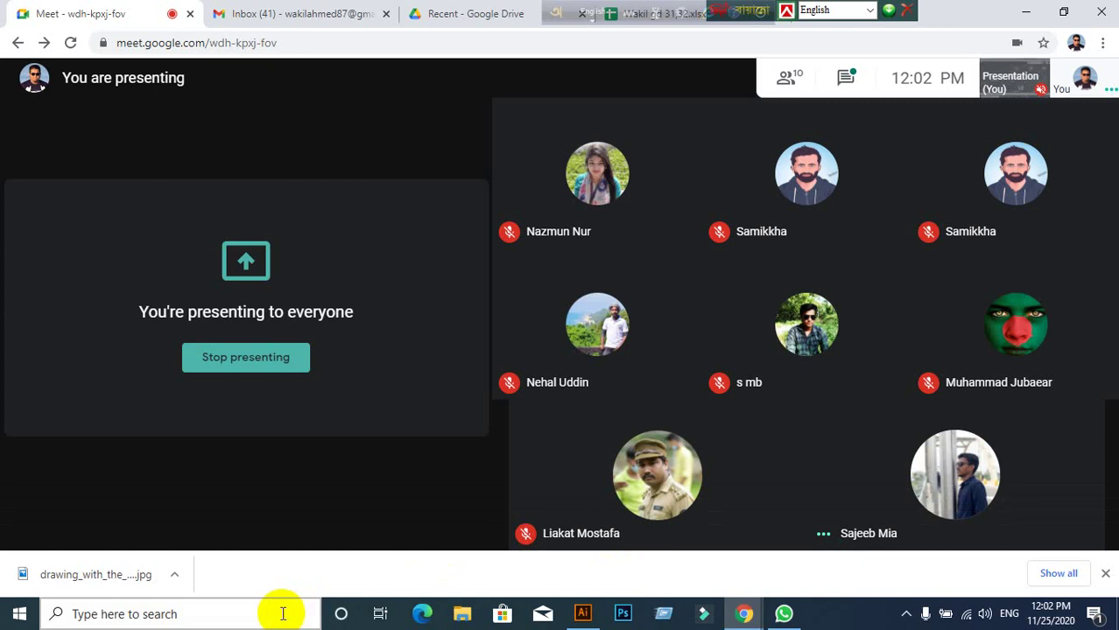
{"action": "left_click", "coordinate": [588, 612]}
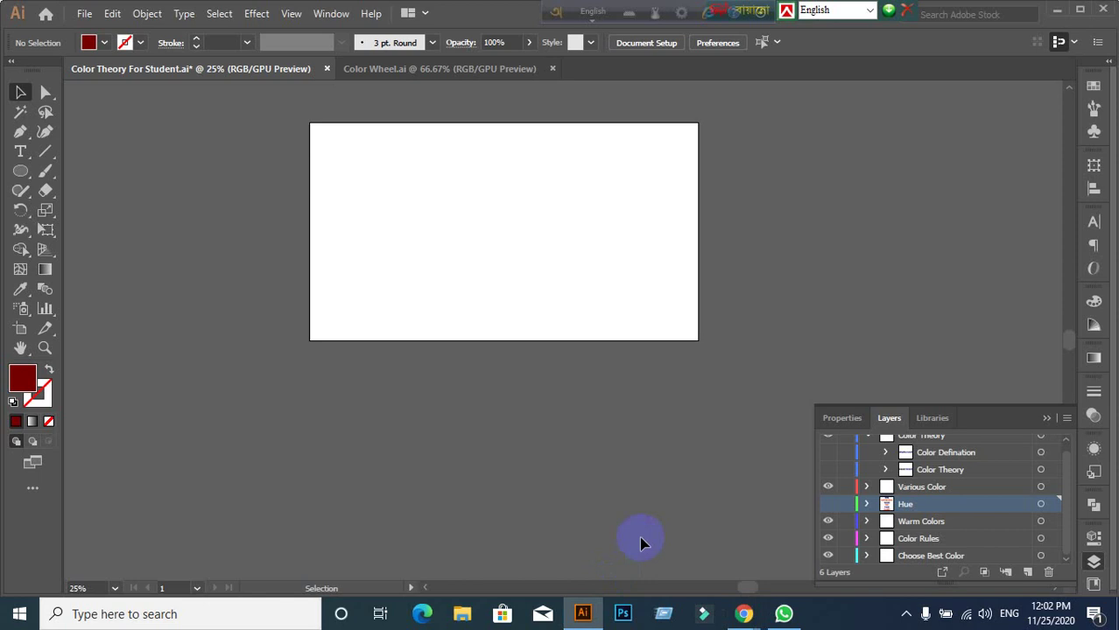
Step: Select and expand the Warm Colors layer to reveal its Warm Colors & Cool Colors sublayer
{"action": "left_click", "coordinate": [921, 524]}
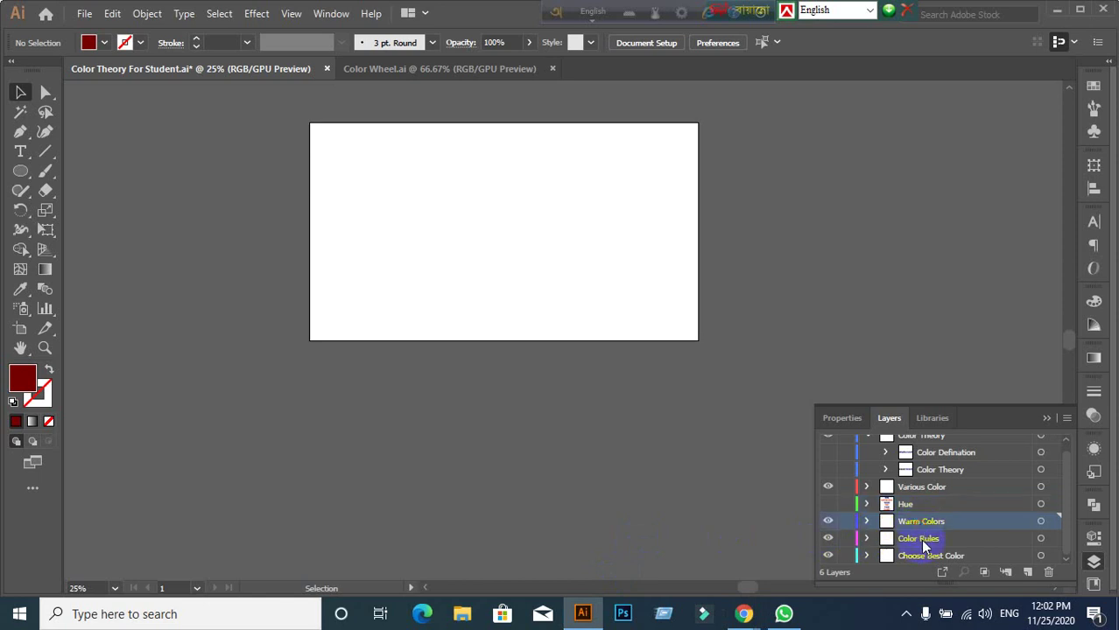
{"action": "left_click", "coordinate": [867, 522]}
{"action": "scroll", "coordinate": [953, 551], "scroll_direction": "down", "scroll_amount": 1}
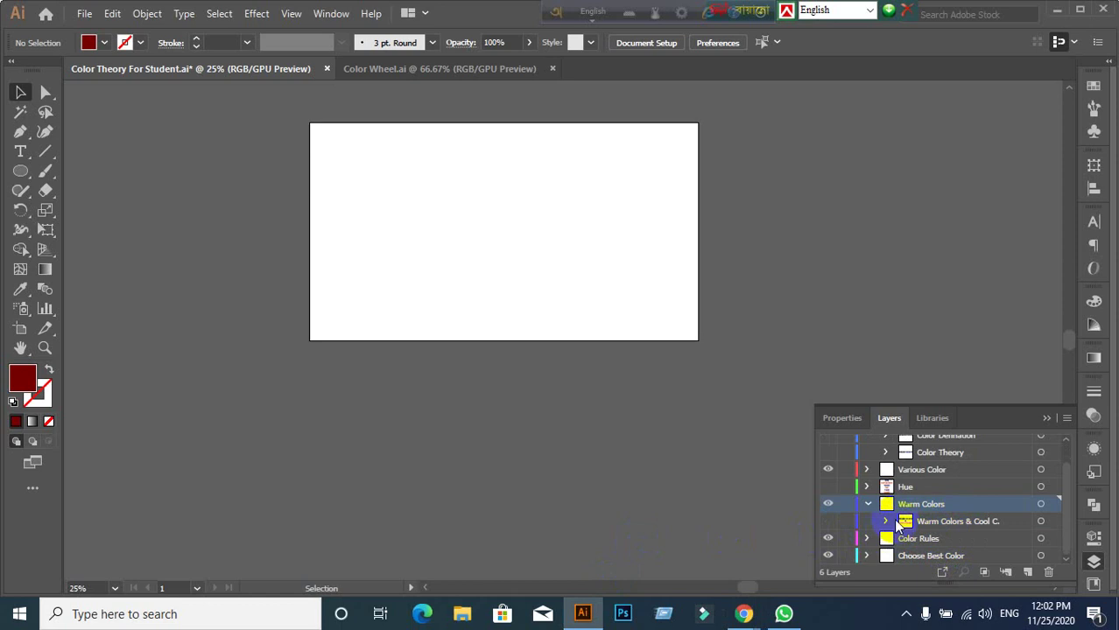
{"action": "left_click", "coordinate": [582, 612]}
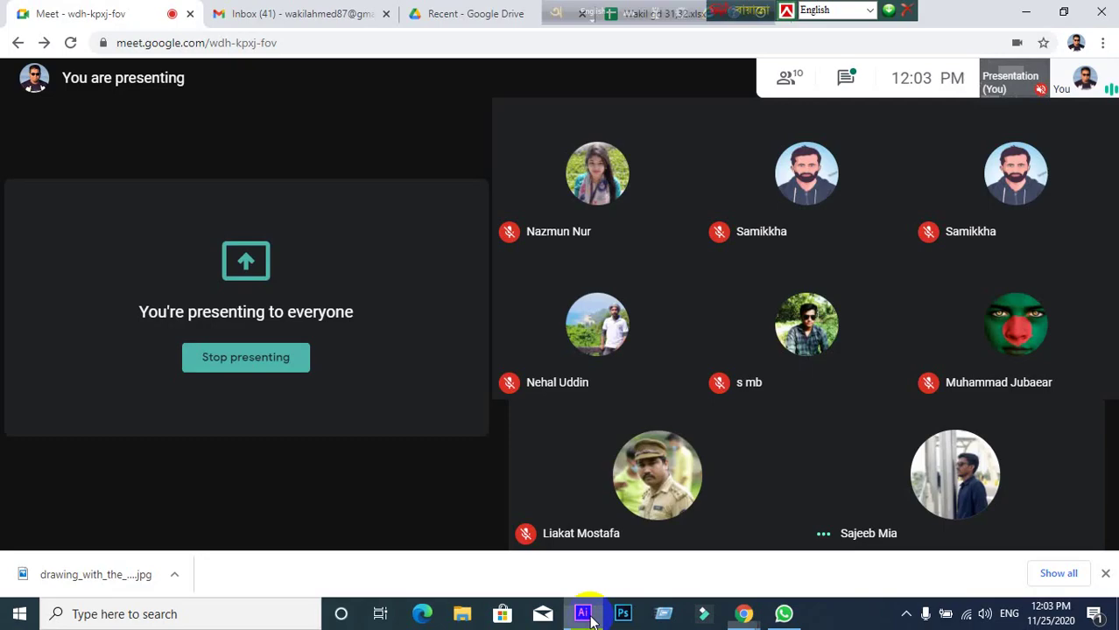
{"action": "left_click", "coordinate": [582, 612]}
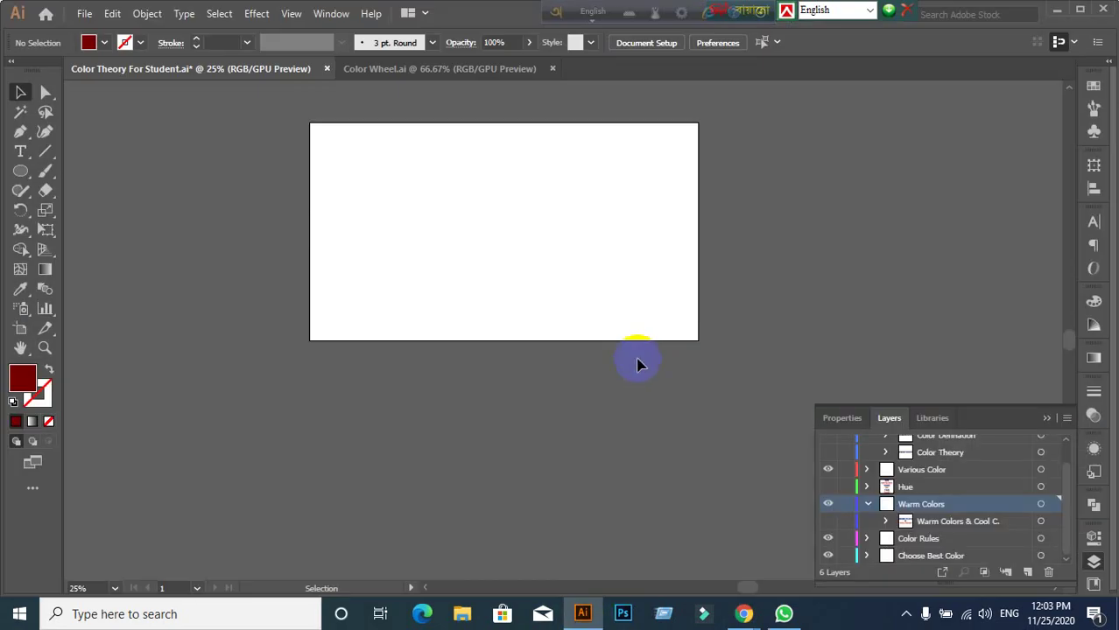
Step: Switch to Color Wheel.ai, scroll over the wheel, then bring the Google Meet window forward
{"action": "left_click", "coordinate": [457, 68]}
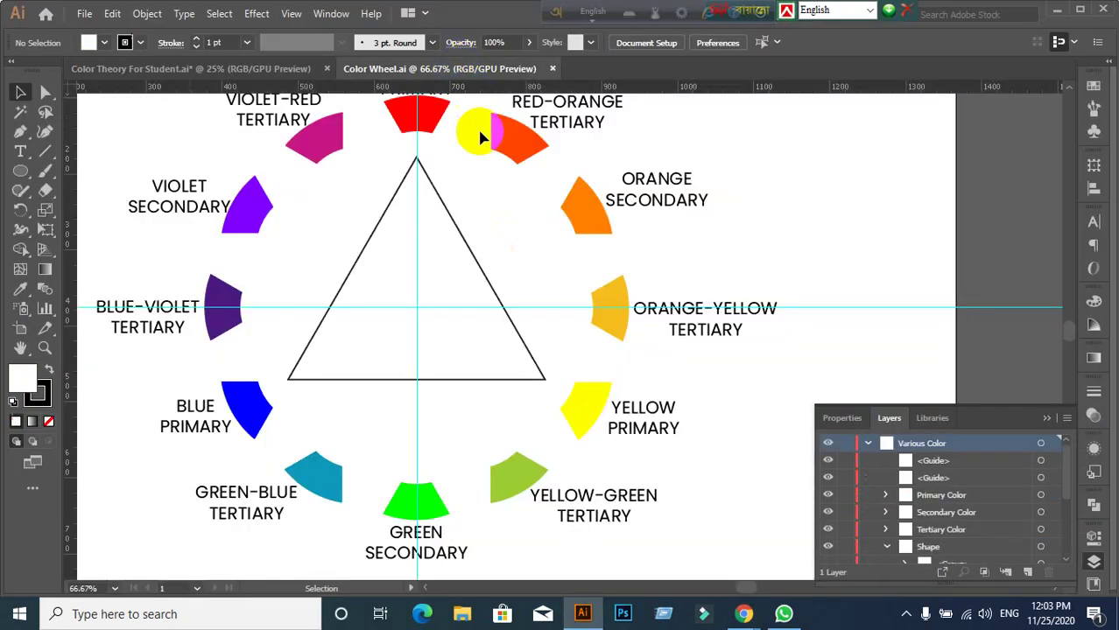
{"action": "scroll", "coordinate": [578, 292], "scroll_direction": "up", "scroll_amount": 1}
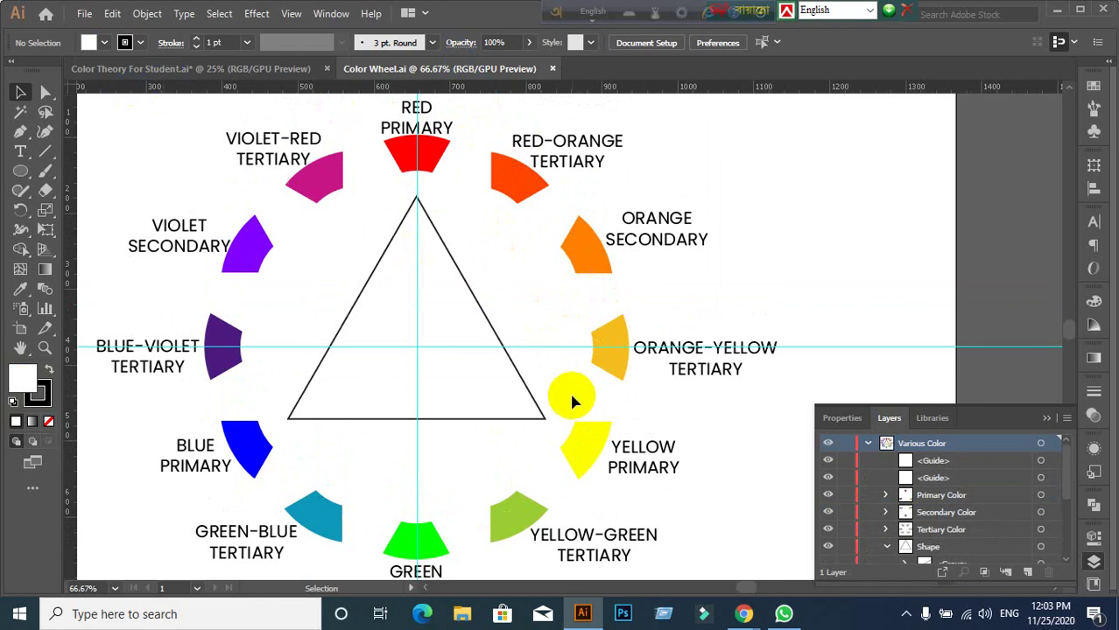
{"action": "scroll", "coordinate": [534, 359], "scroll_direction": "down", "scroll_amount": 2}
{"action": "scroll", "coordinate": [536, 362], "scroll_direction": "up", "scroll_amount": 1}
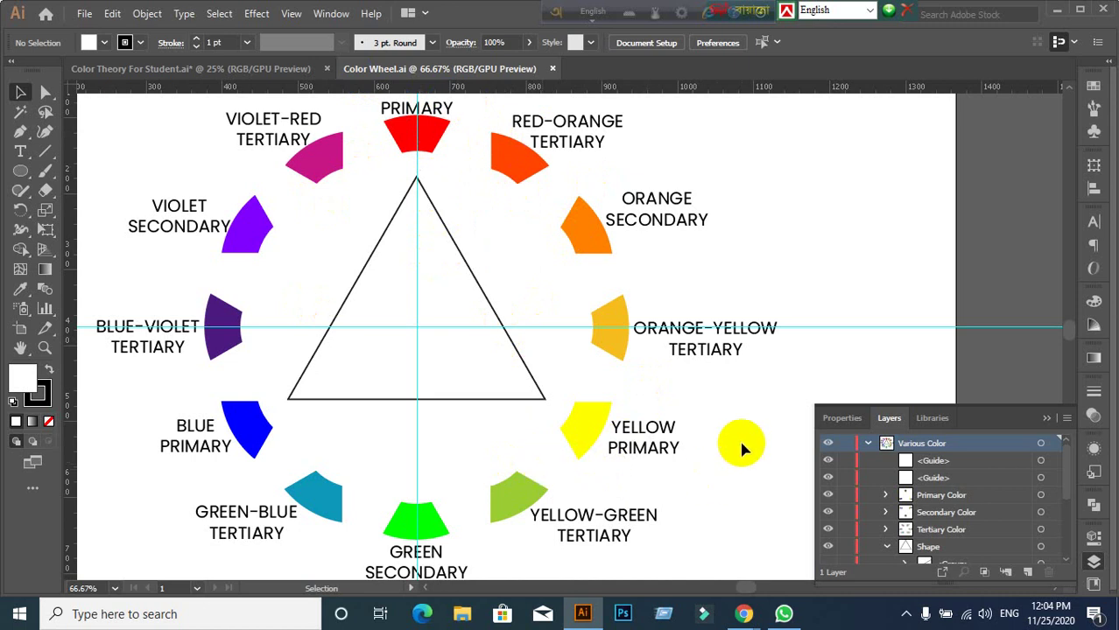
{"action": "left_click", "coordinate": [627, 531]}
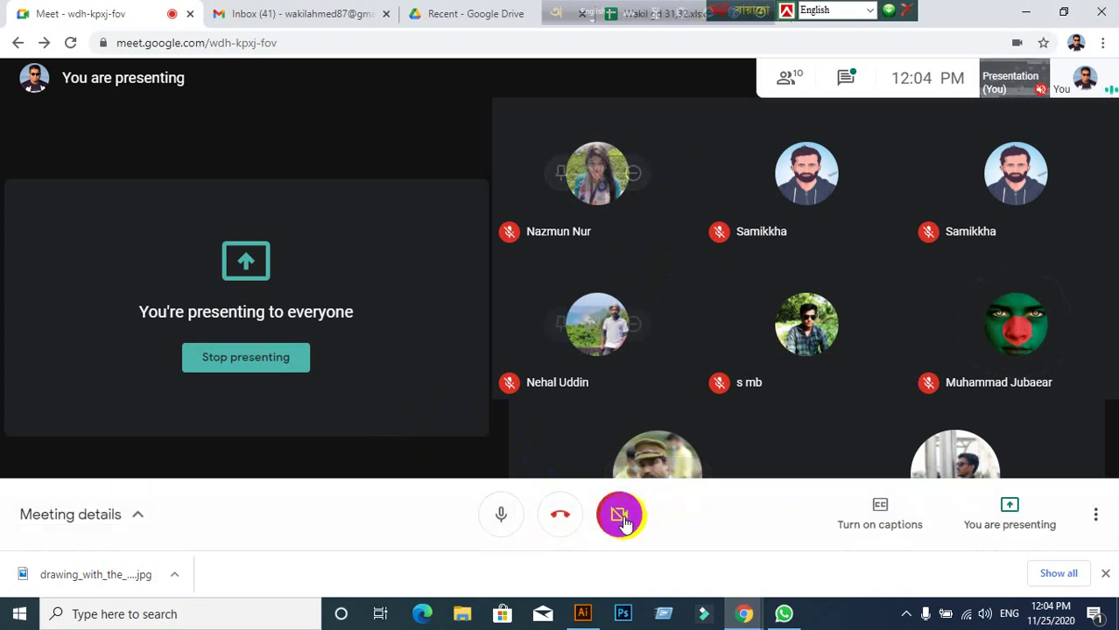
Step: Switch between Illustrator and Google Meet, ending with Color Wheel.ai in front
{"action": "left_click", "coordinate": [582, 613]}
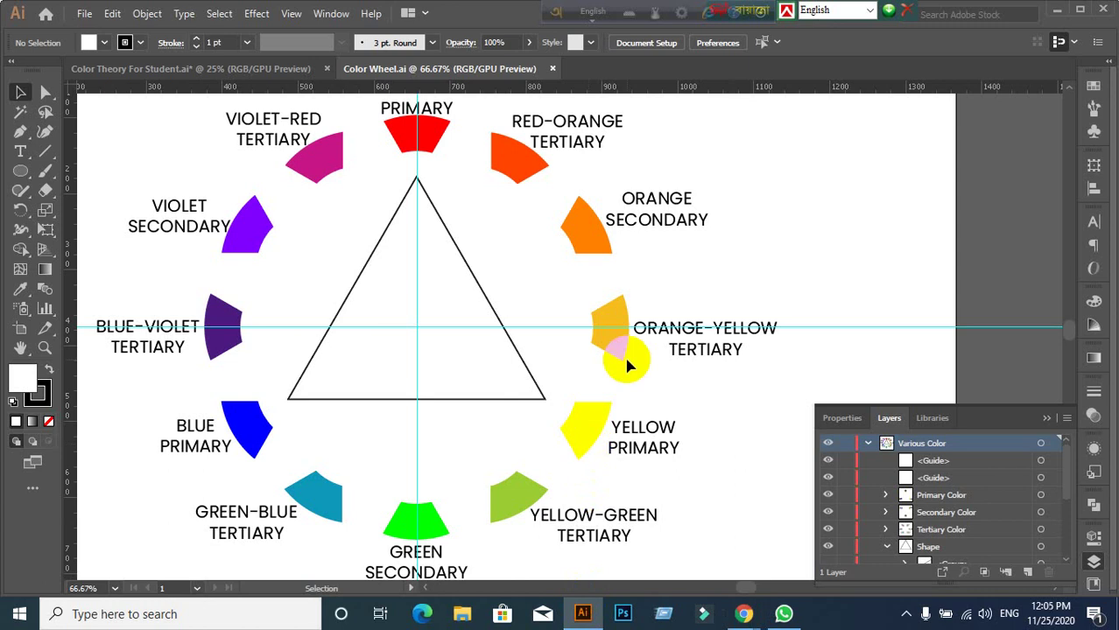
{"action": "mouse_move", "coordinate": [743, 614]}
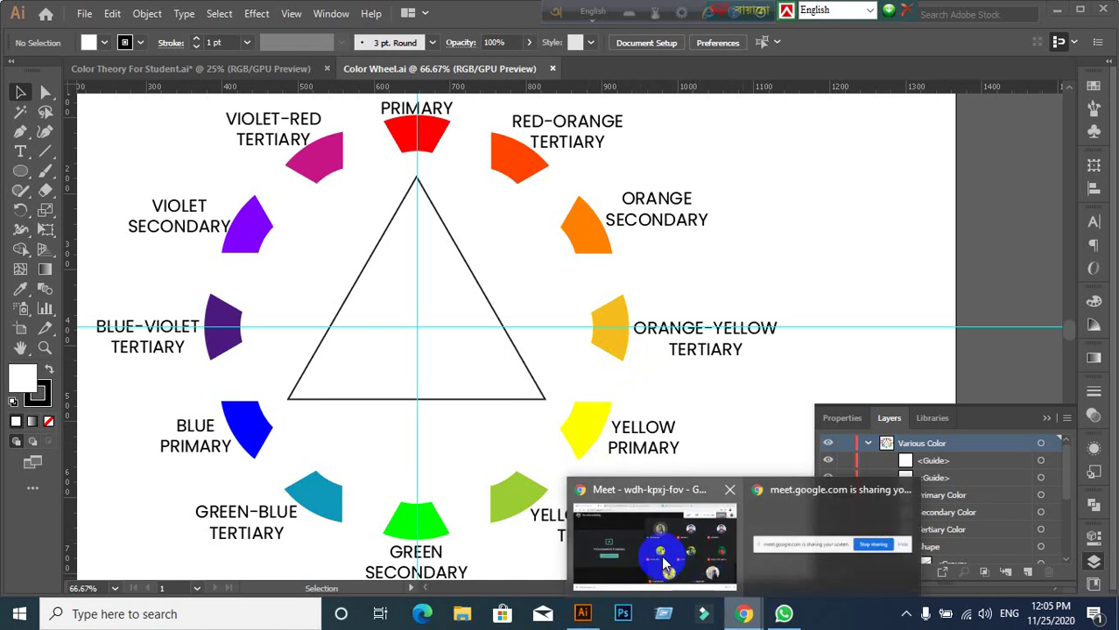
{"action": "left_click", "coordinate": [637, 534]}
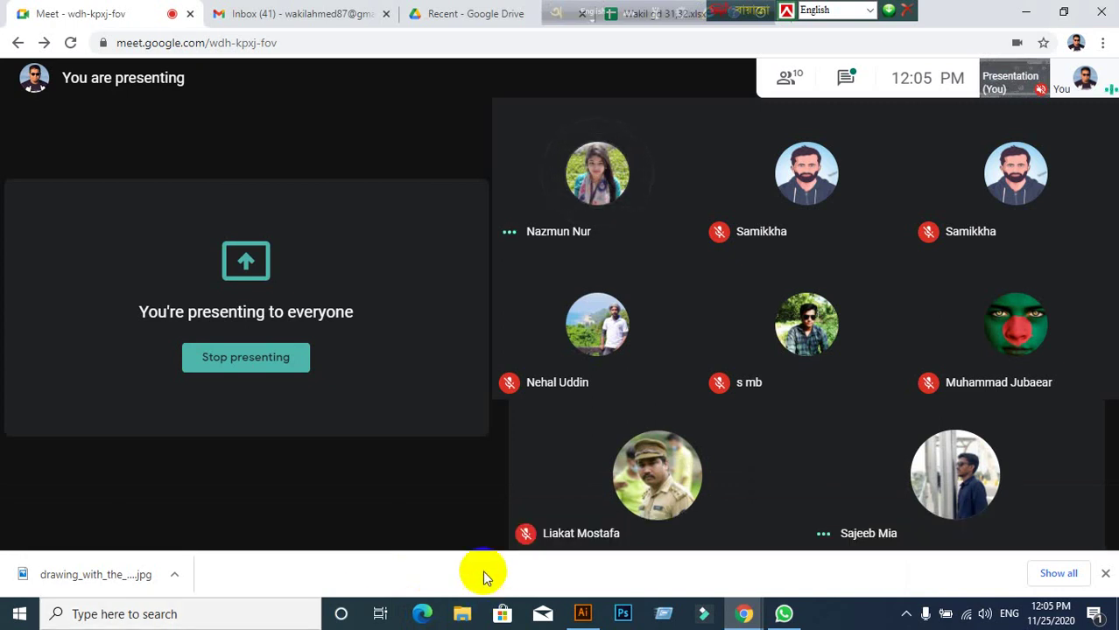
{"action": "mouse_move", "coordinate": [582, 614]}
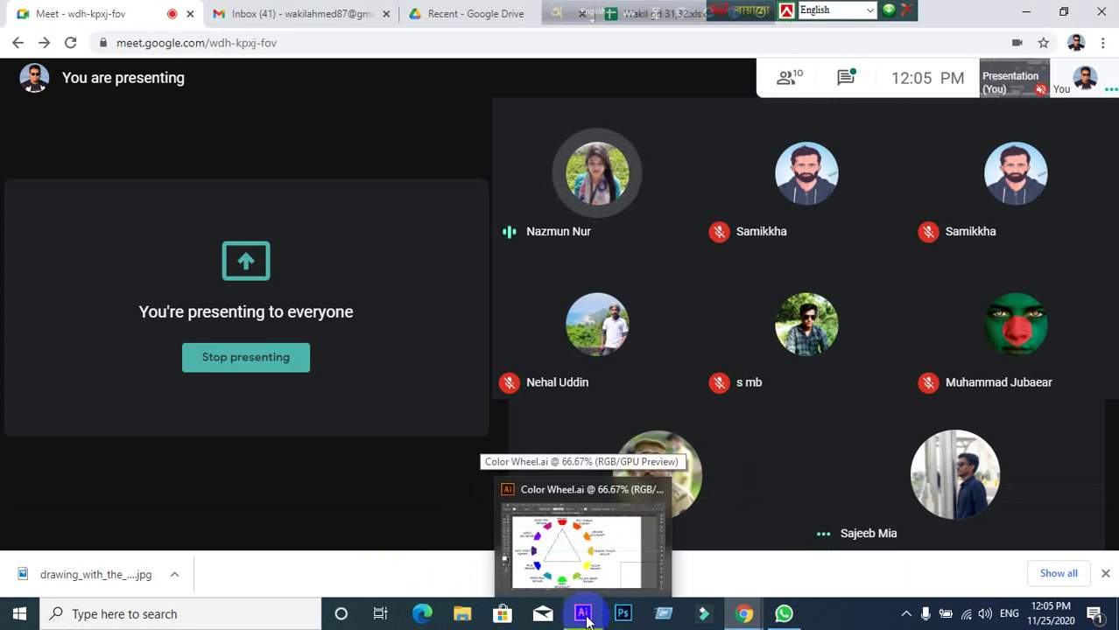
{"action": "left_click", "coordinate": [586, 620]}
{"action": "left_click", "coordinate": [588, 448]}
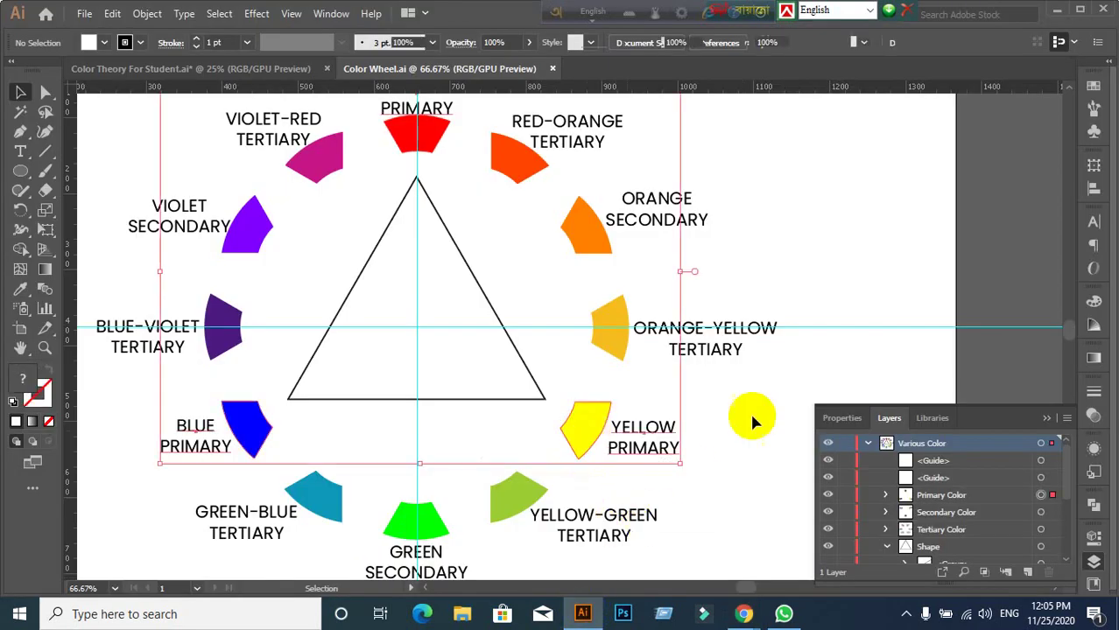
{"action": "left_click", "coordinate": [749, 420]}
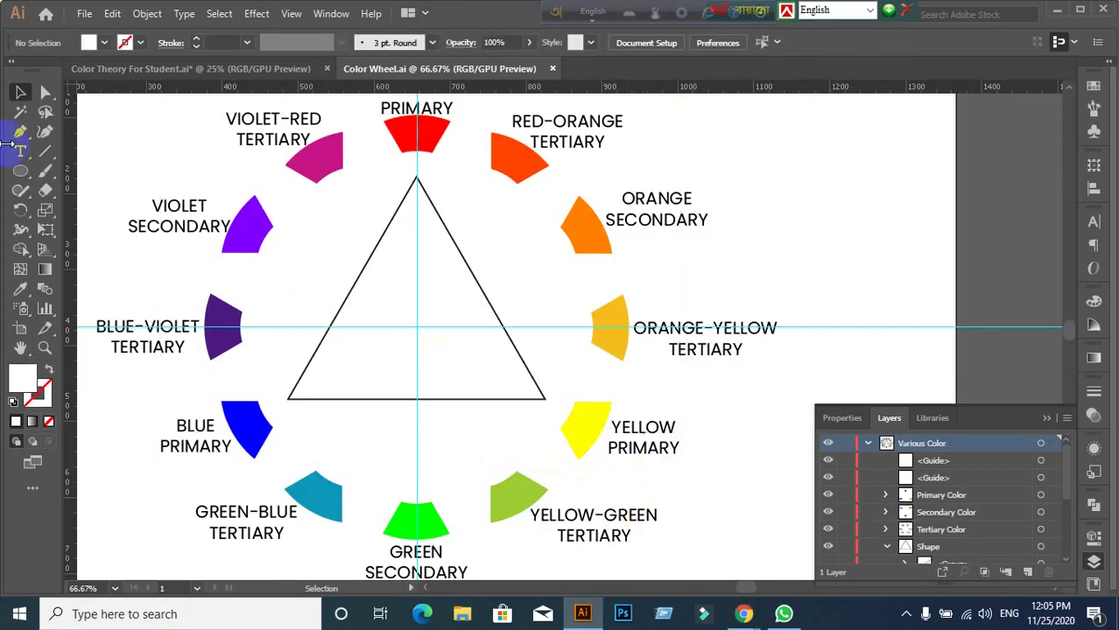
{"action": "left_click_drag", "start_coordinate": [20, 171], "coordinate": [79, 160]}
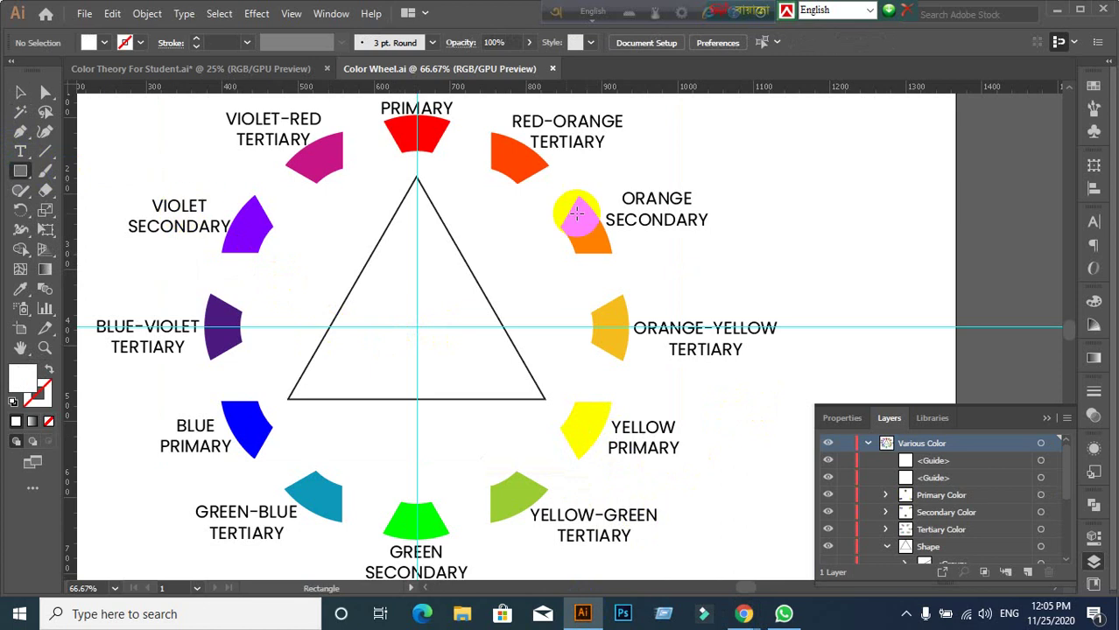
{"action": "left_click_drag", "start_coordinate": [807, 152], "coordinate": [922, 226]}
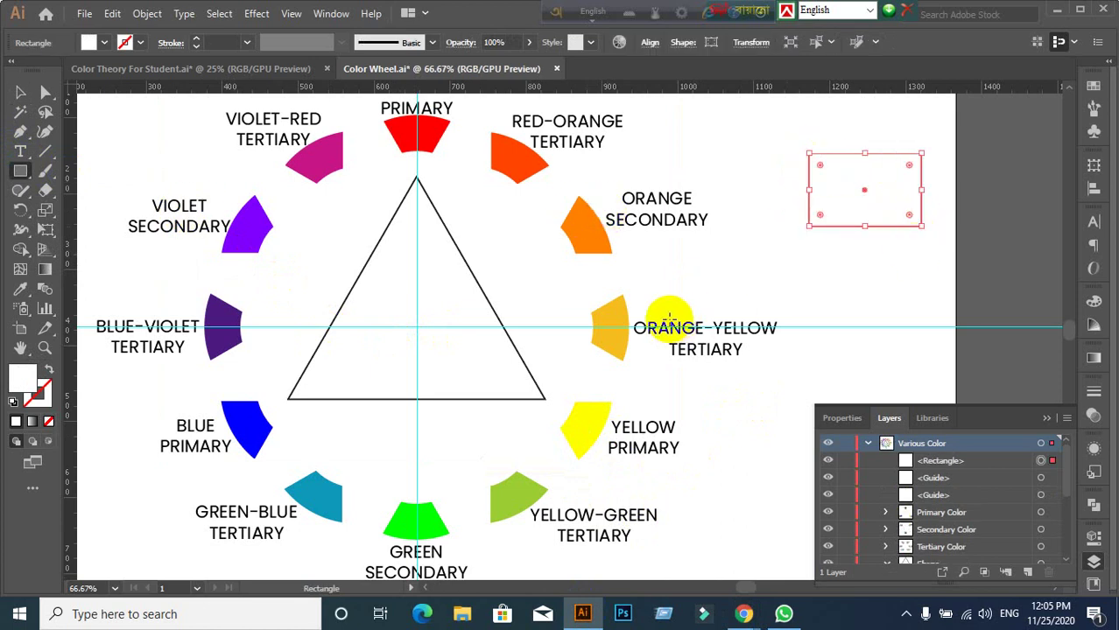
{"action": "left_click", "coordinate": [102, 42]}
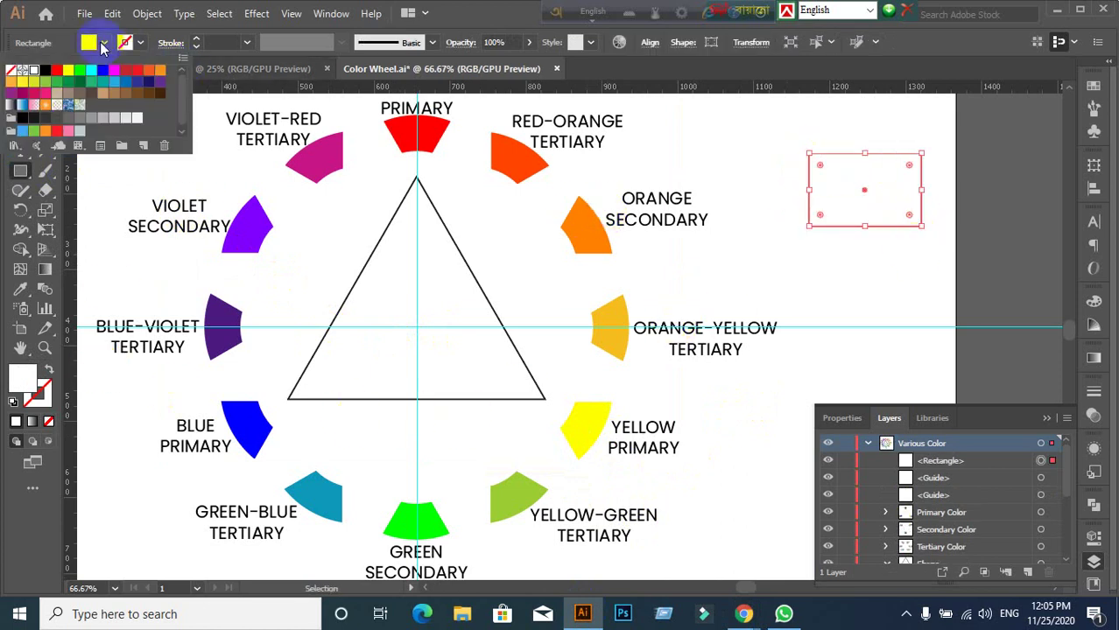
{"action": "left_click", "coordinate": [56, 69]}
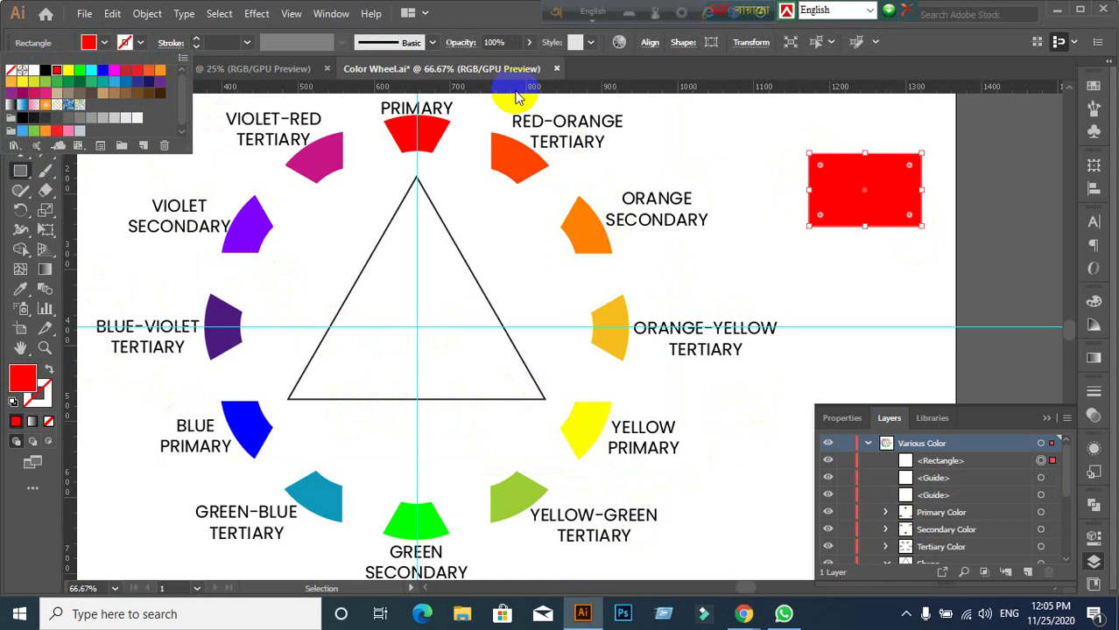
{"action": "left_click", "coordinate": [474, 13]}
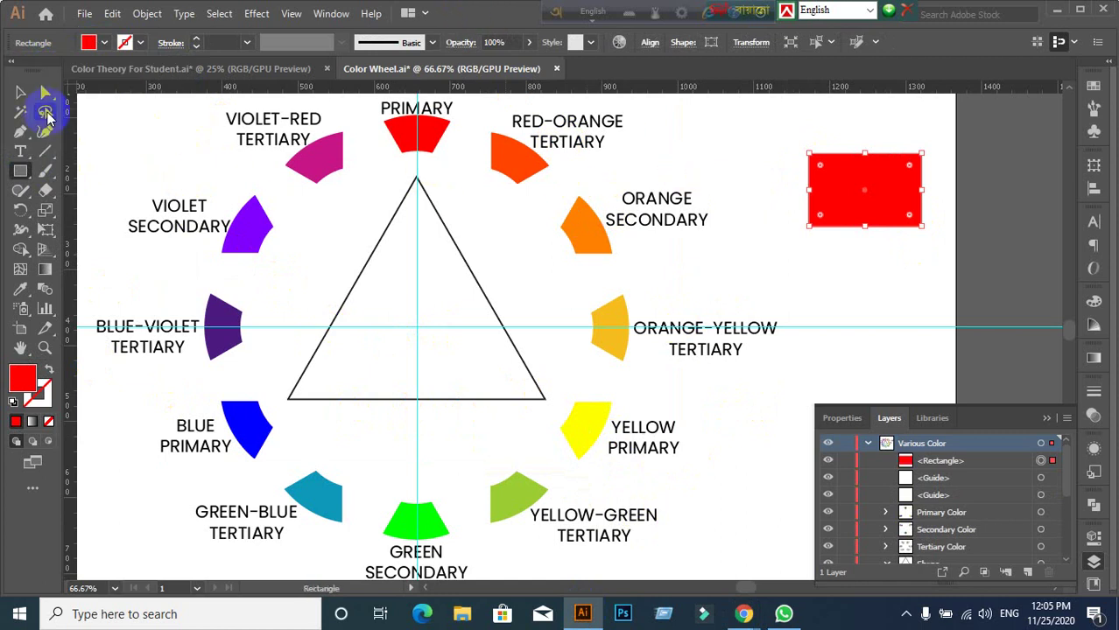
{"action": "left_click", "coordinate": [20, 92]}
{"action": "left_click", "coordinate": [882, 218]}
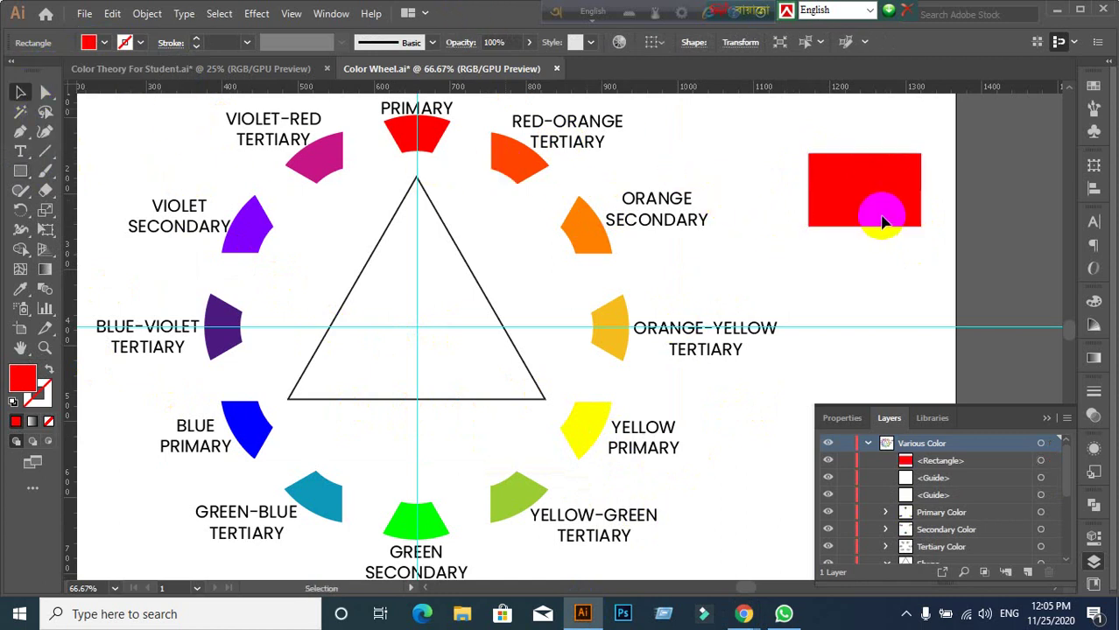
{"action": "scroll", "coordinate": [687, 346], "scroll_direction": "down", "scroll_amount": 1}
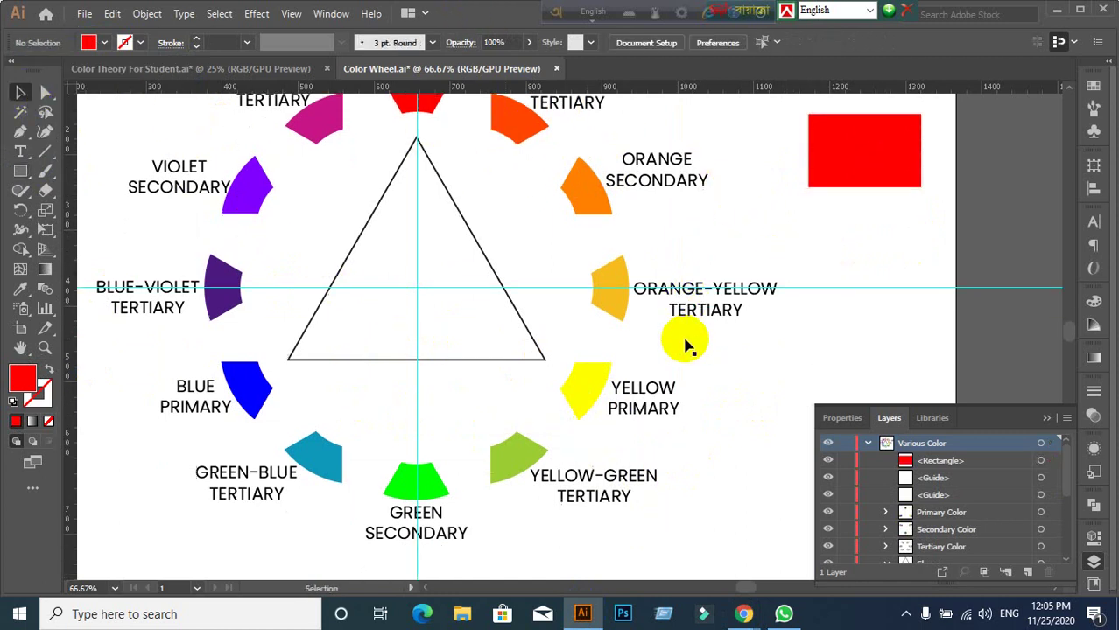
{"action": "left_click", "coordinate": [828, 159]}
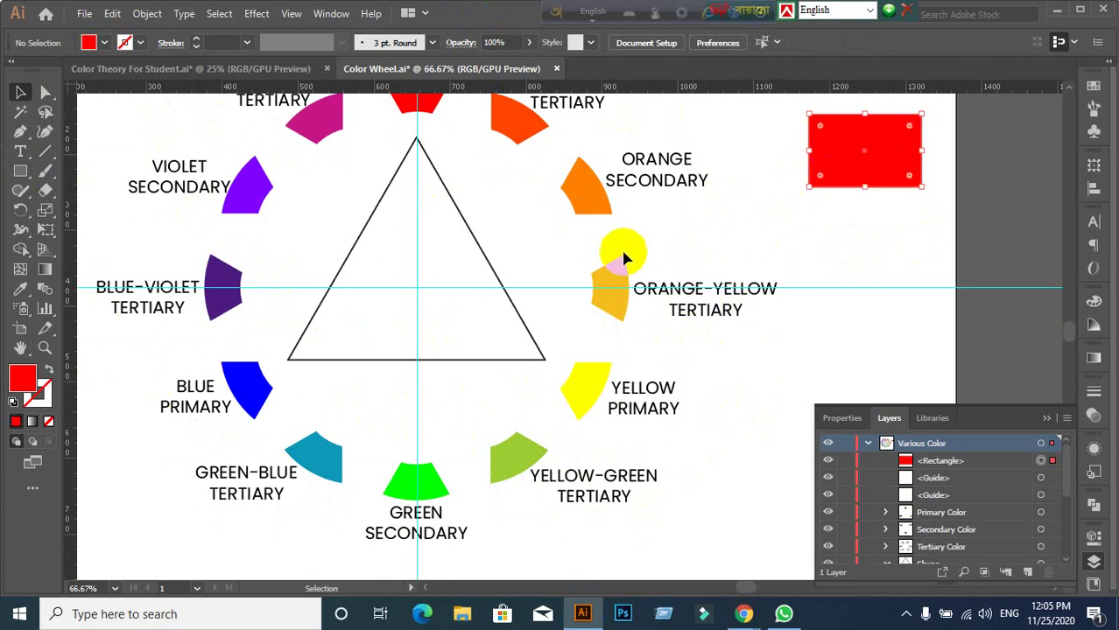
Step: Change the rectangle's fill to light pink ff9292
{"action": "double_click", "coordinate": [22, 378]}
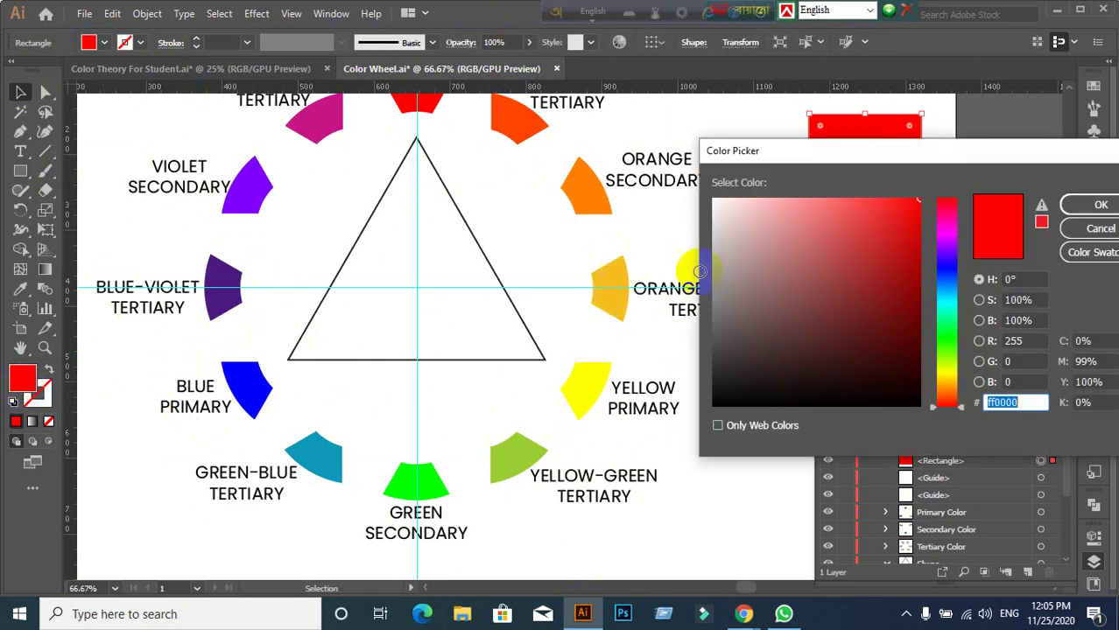
{"action": "left_click_drag", "start_coordinate": [788, 236], "coordinate": [804, 186]}
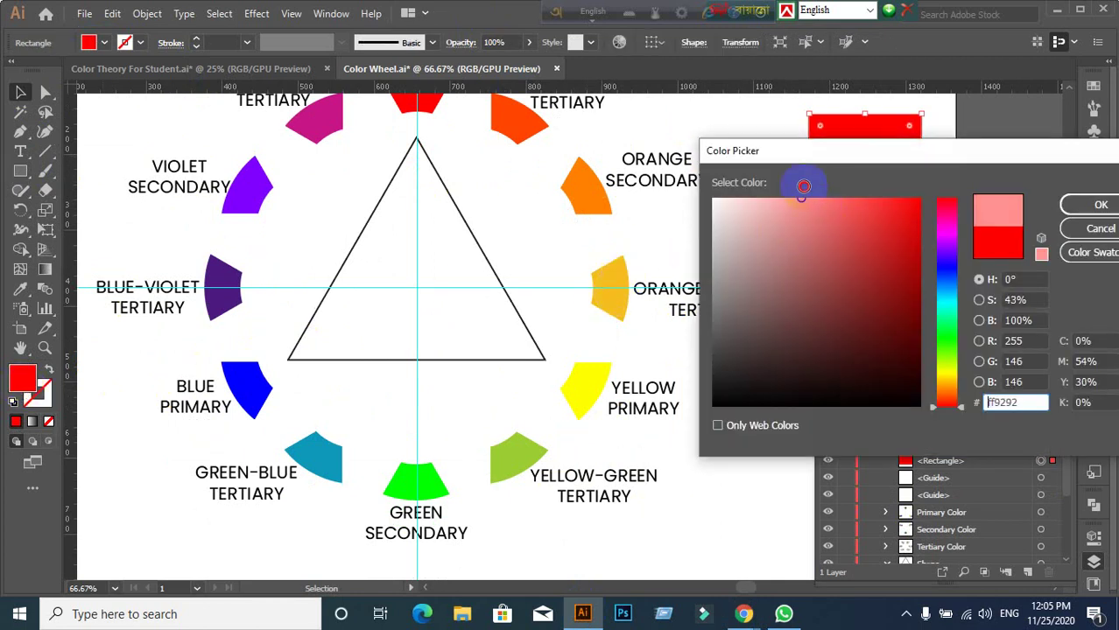
{"action": "left_click", "coordinate": [1078, 205]}
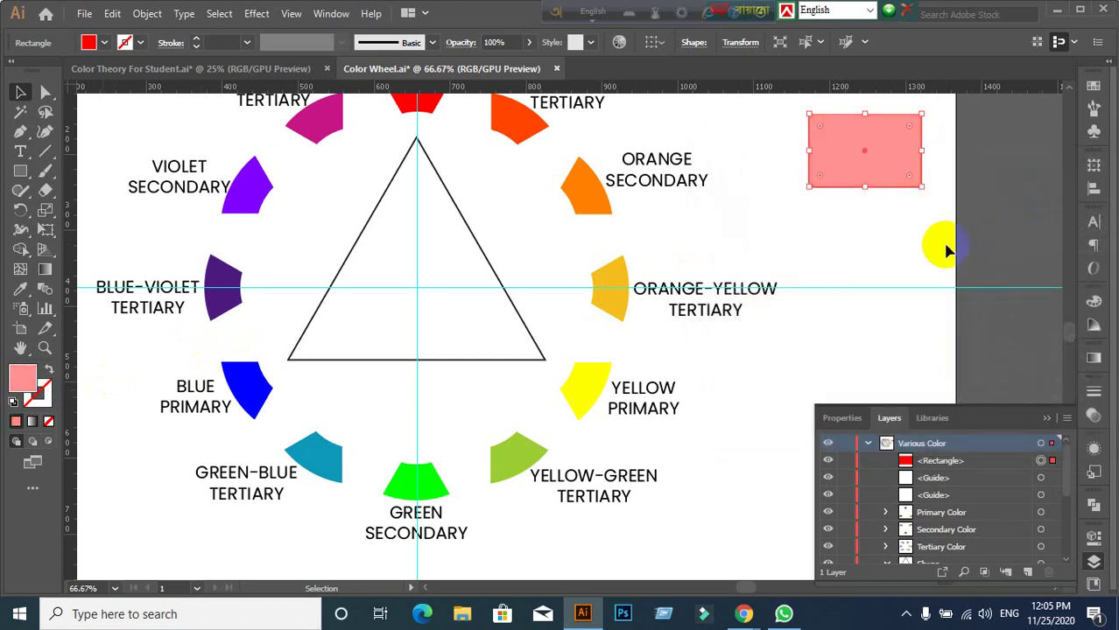
Step: Duplicate the pink rectangle below it and fill the copy with dark red 870000
{"action": "left_click", "coordinate": [856, 184]}
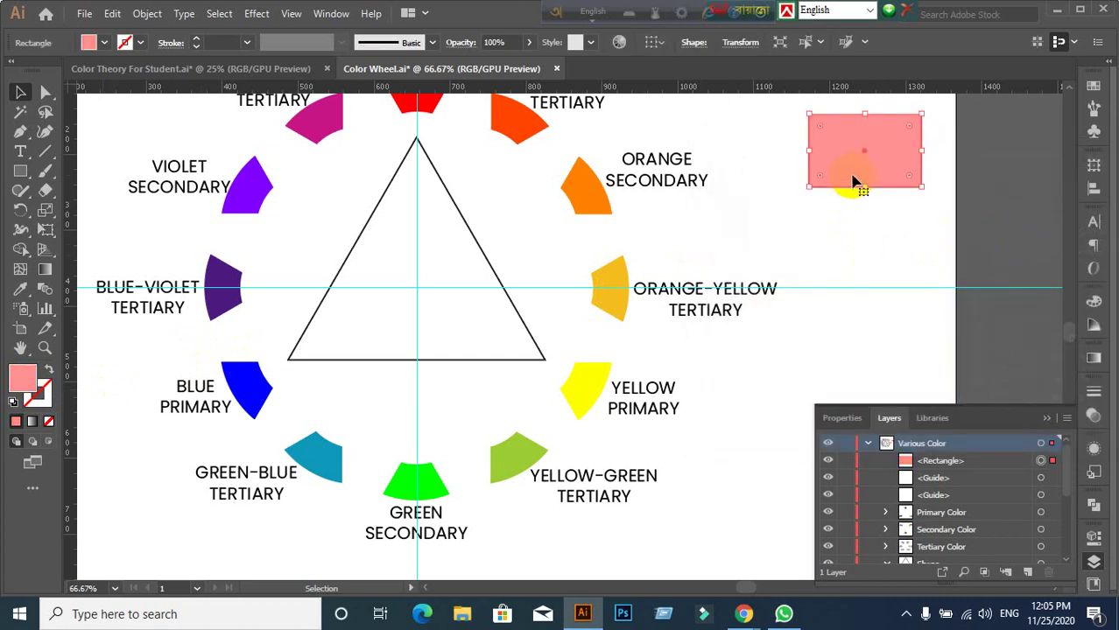
{"action": "left_click_drag", "start_coordinate": [856, 184], "coordinate": [853, 268]}
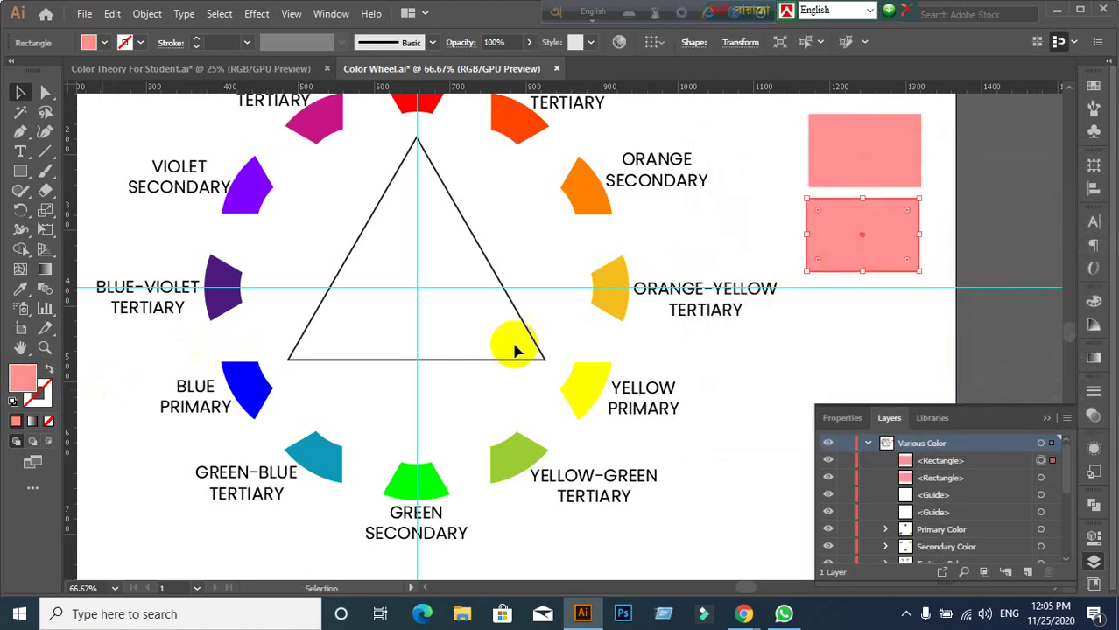
{"action": "double_click", "coordinate": [32, 377]}
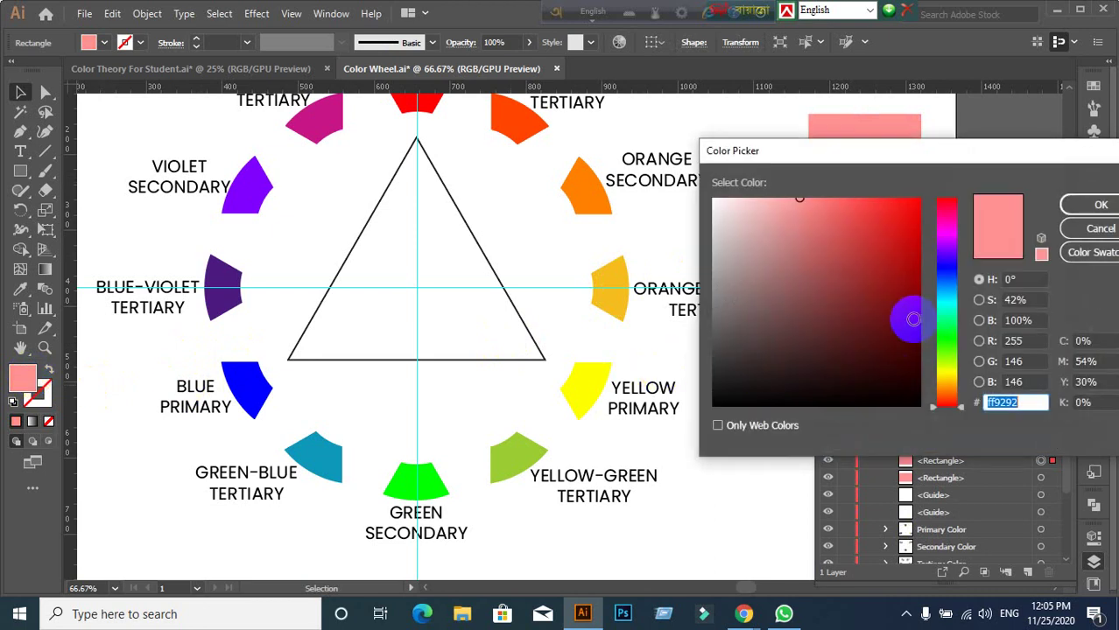
{"action": "left_click", "coordinate": [906, 272]}
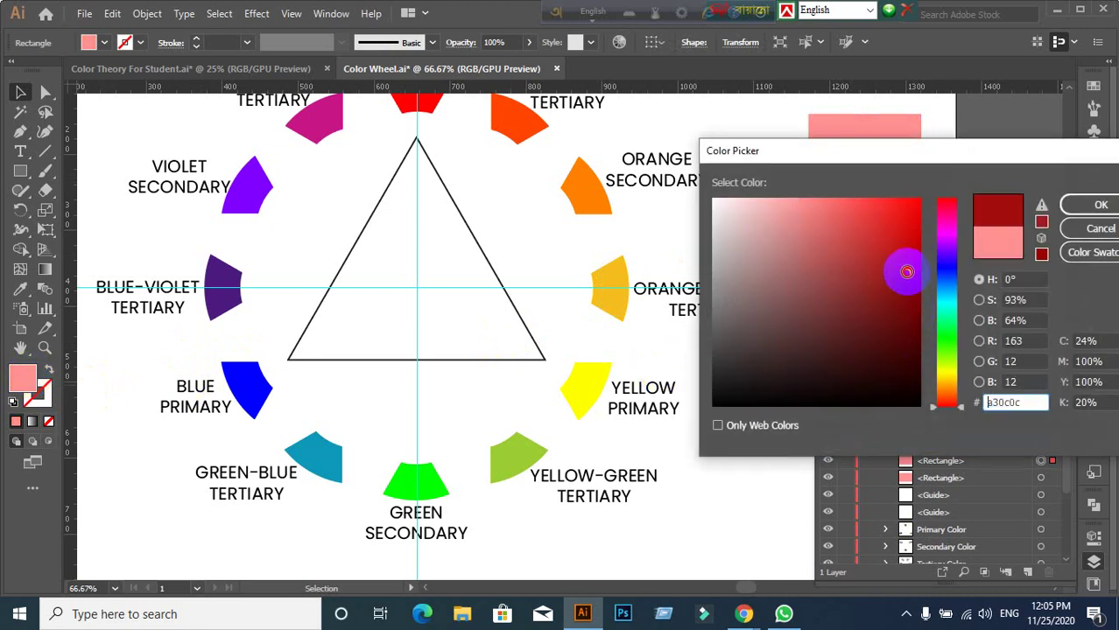
{"action": "left_click_drag", "start_coordinate": [905, 272], "coordinate": [927, 294]}
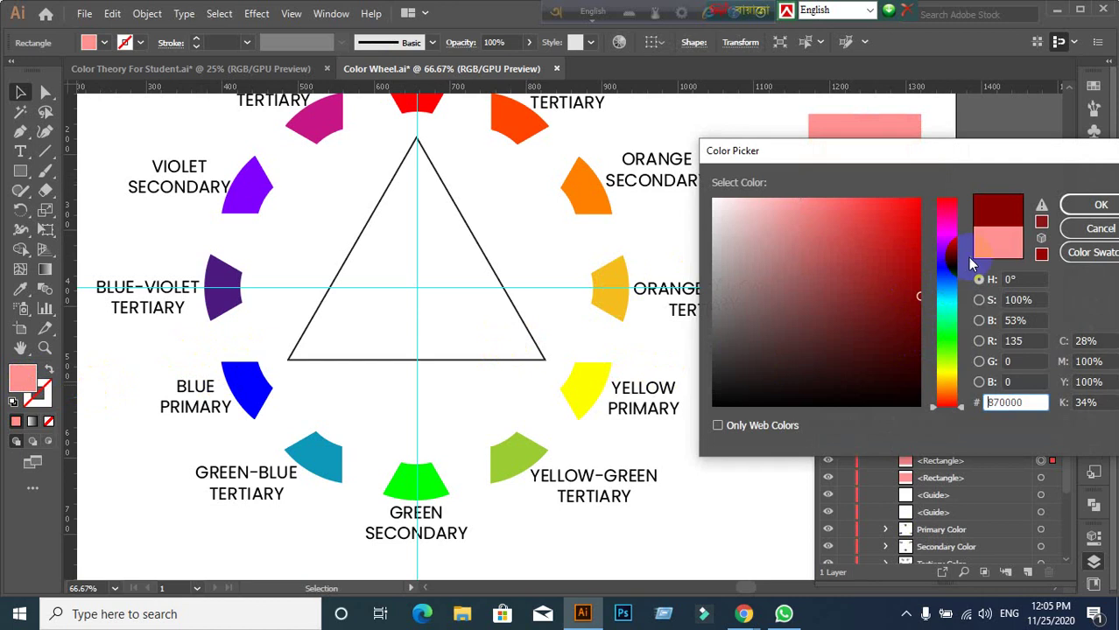
{"action": "left_click", "coordinate": [1100, 207]}
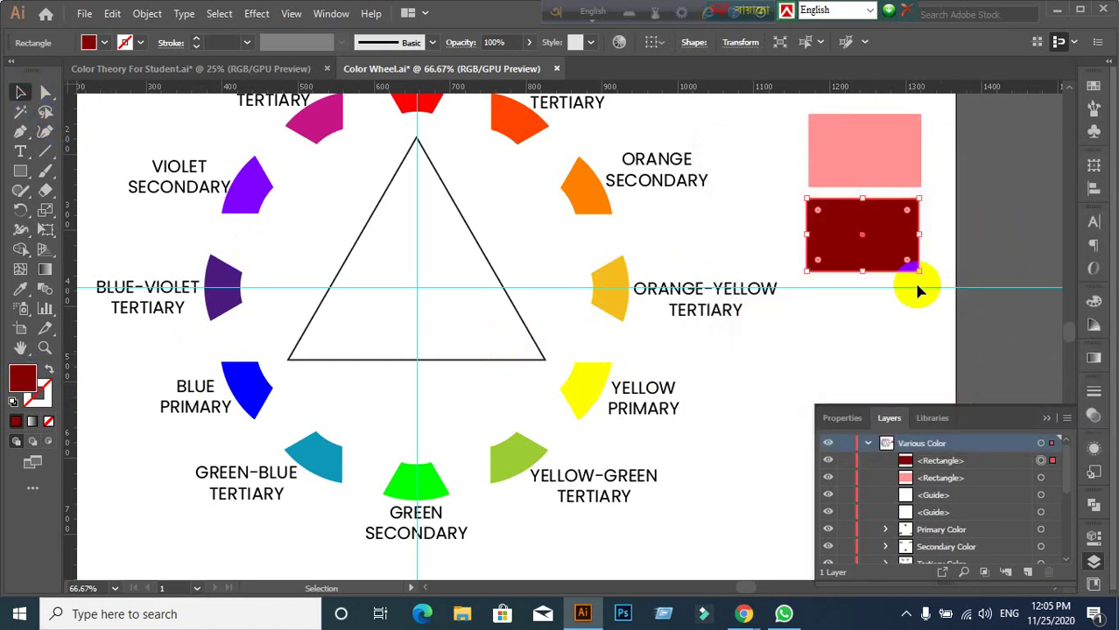
Step: Marquee-select both test rectangles and delete them
{"action": "left_click", "coordinate": [896, 306]}
{"action": "left_click_drag", "start_coordinate": [762, 110], "coordinate": [895, 253]}
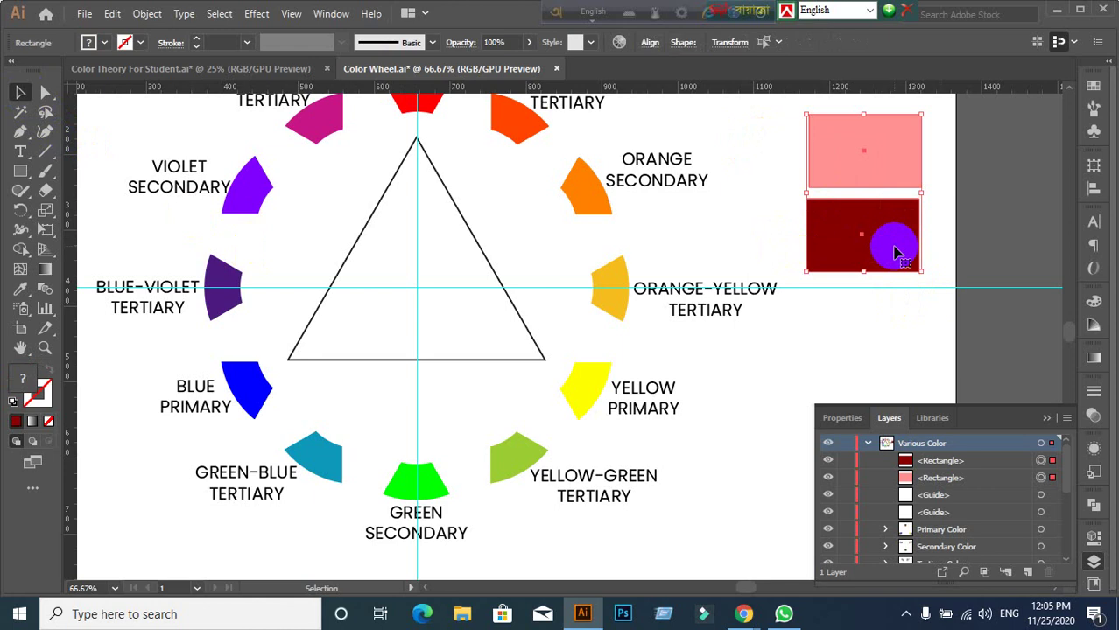
{"action": "key", "text": "Delete"}
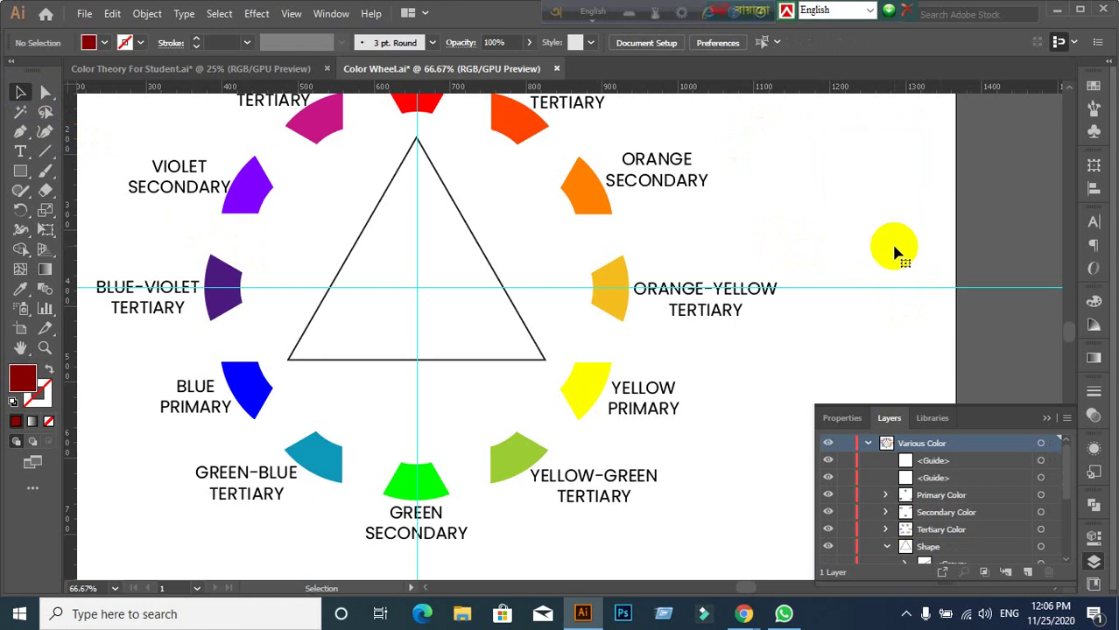
Step: Collapse the Various Color layer's sublayers and switch to Color Theory For Student.ai
{"action": "scroll", "coordinate": [331, 392], "scroll_direction": "up", "scroll_amount": 1}
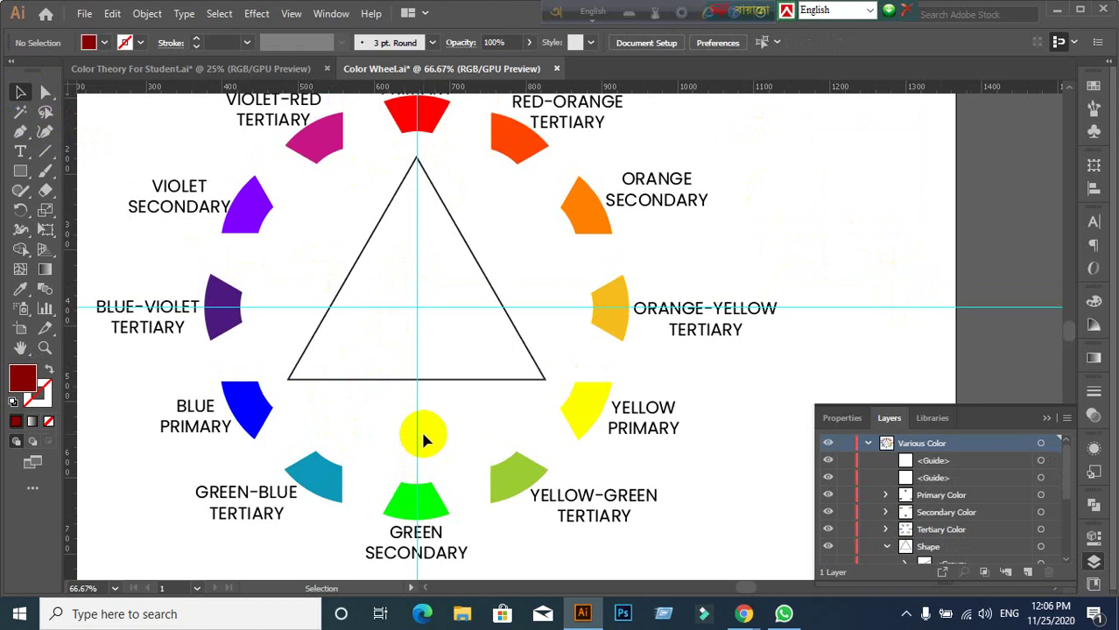
{"action": "left_click", "coordinate": [257, 413]}
{"action": "scroll", "coordinate": [943, 536], "scroll_direction": "down", "scroll_amount": 3}
{"action": "left_click", "coordinate": [868, 443]}
{"action": "left_click", "coordinate": [868, 443]}
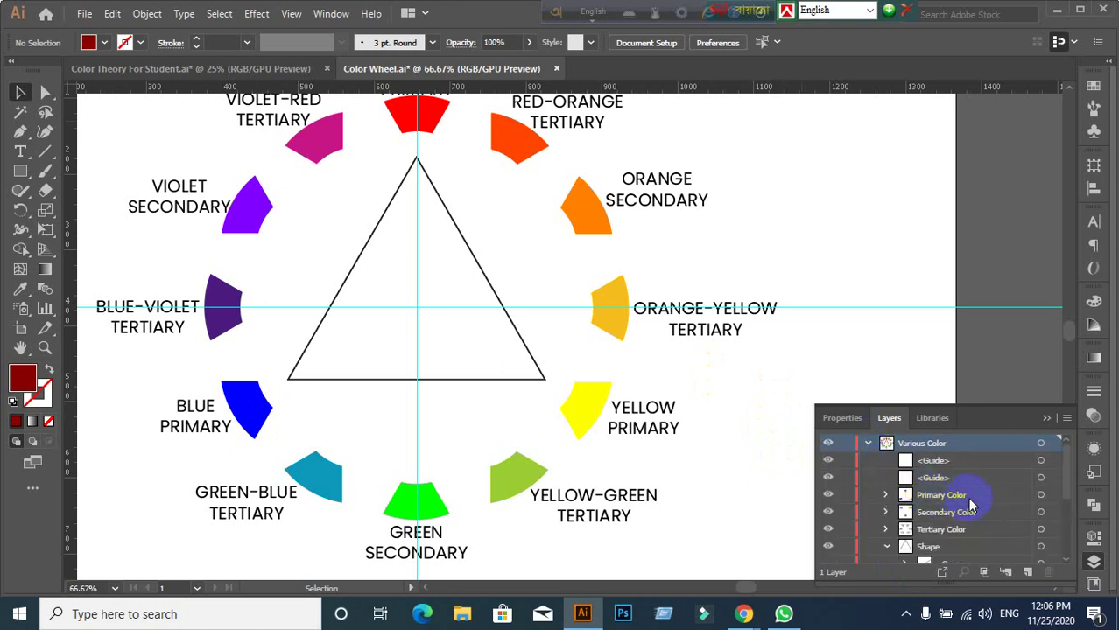
{"action": "scroll", "coordinate": [970, 503], "scroll_direction": "down", "scroll_amount": 1}
{"action": "scroll", "coordinate": [971, 506], "scroll_direction": "up", "scroll_amount": 1}
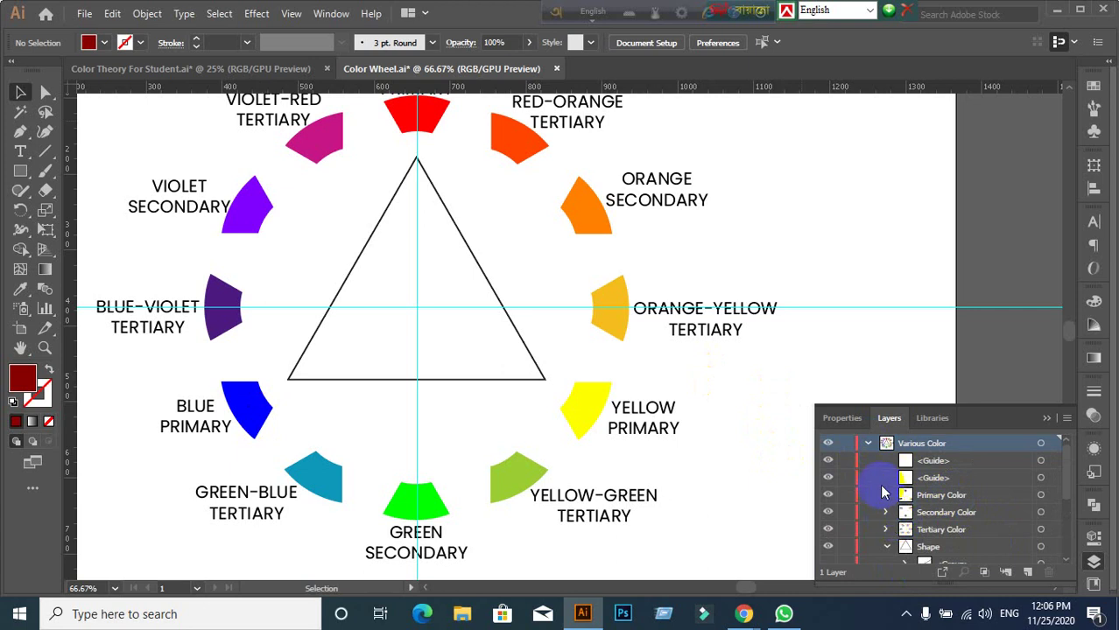
{"action": "left_click", "coordinate": [865, 443]}
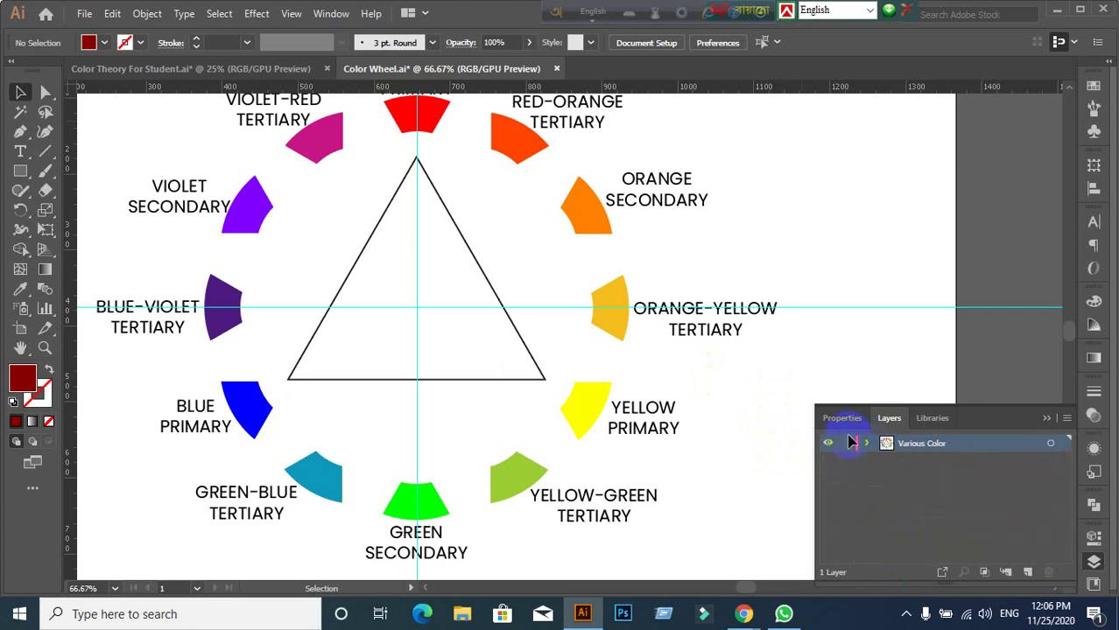
{"action": "left_click", "coordinate": [242, 69]}
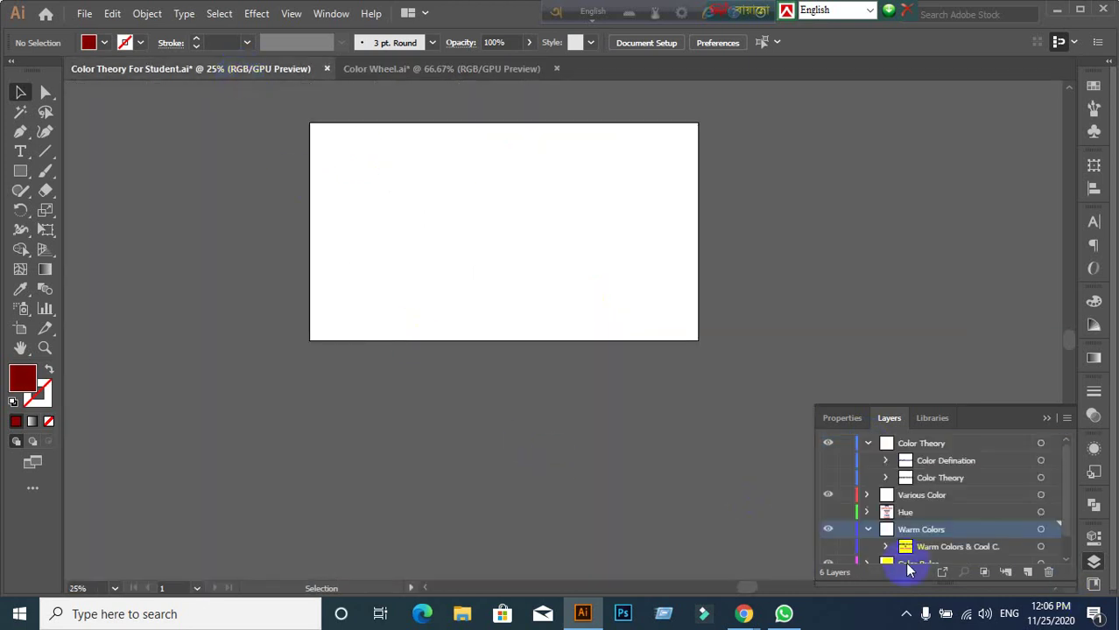
Step: In Color Theory For Student, collapse the Warm Colors layer and expand the Color Rules layer
{"action": "left_click", "coordinate": [867, 530]}
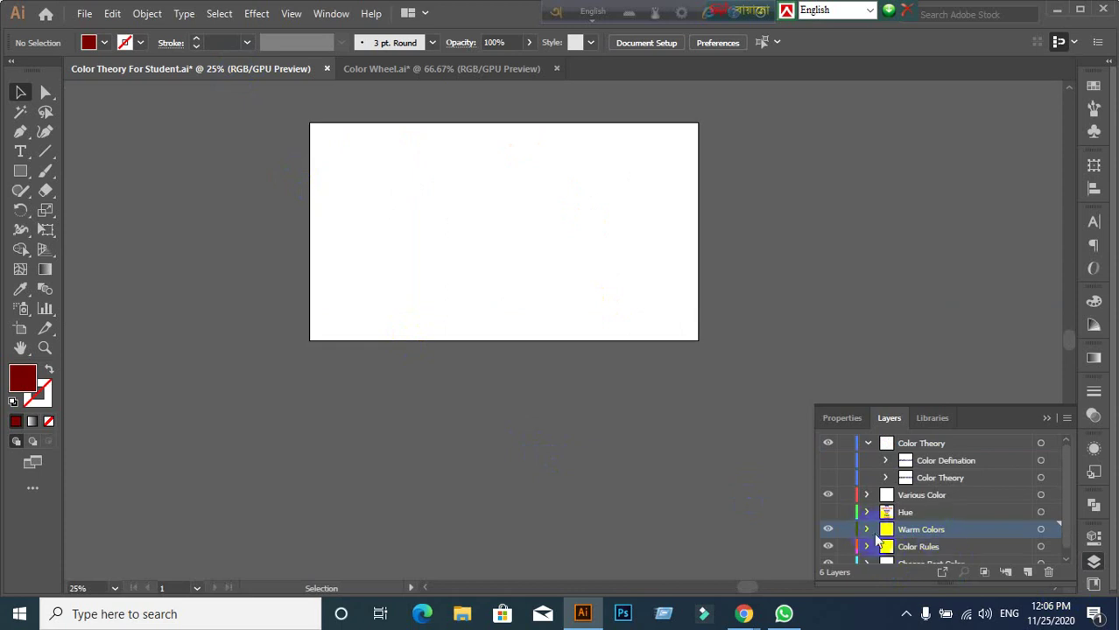
{"action": "left_click", "coordinate": [867, 530]}
{"action": "scroll", "coordinate": [953, 530], "scroll_direction": "down", "scroll_amount": 1}
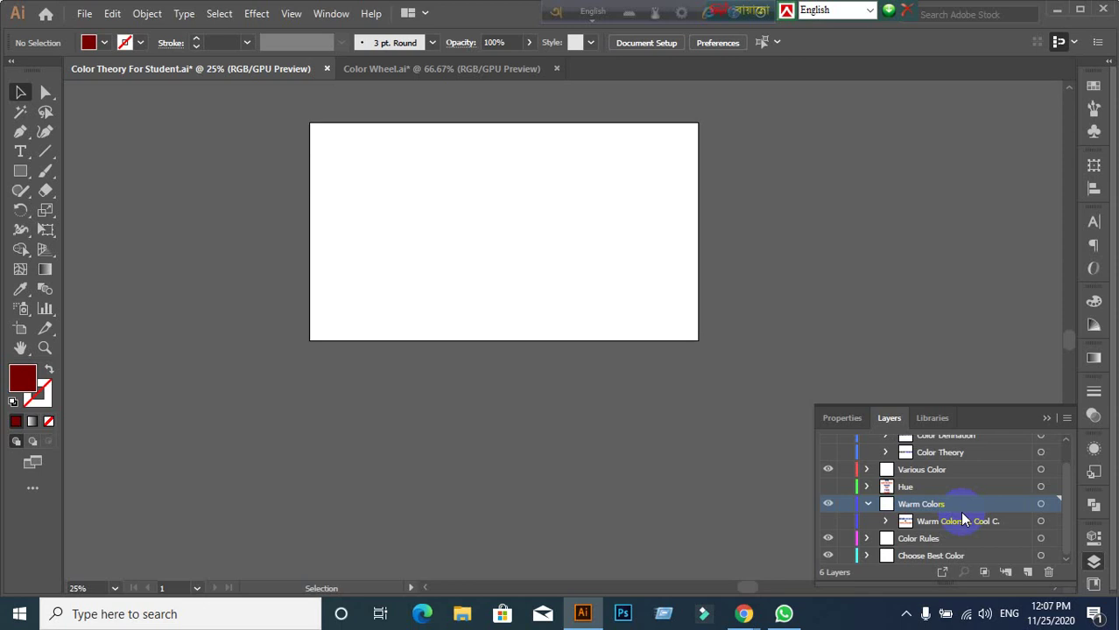
{"action": "left_click", "coordinate": [867, 503]}
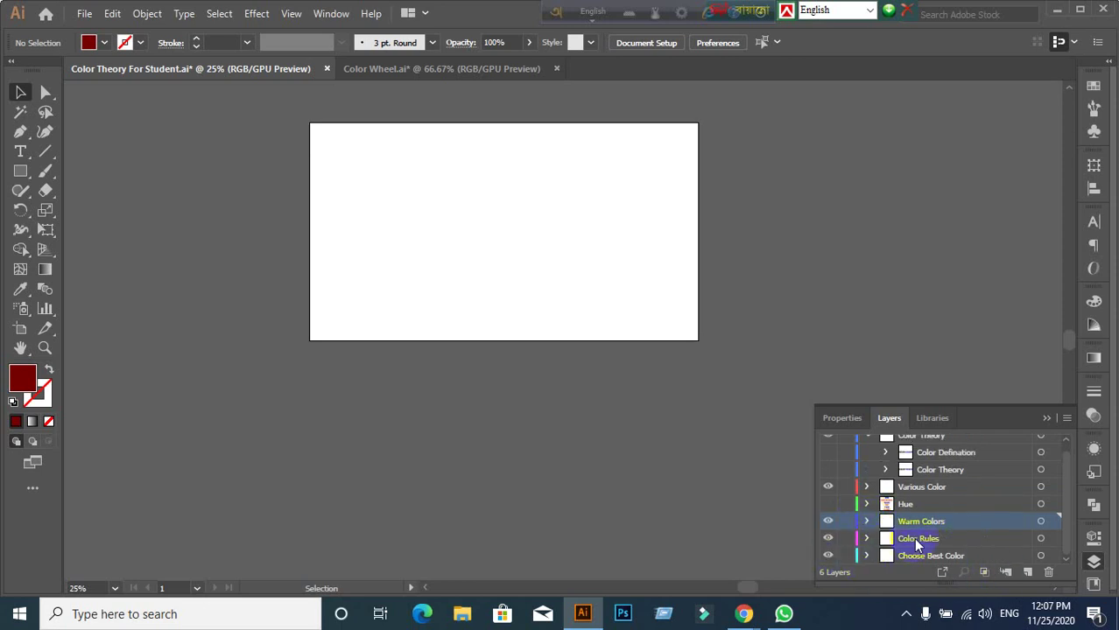
{"action": "left_click", "coordinate": [913, 537]}
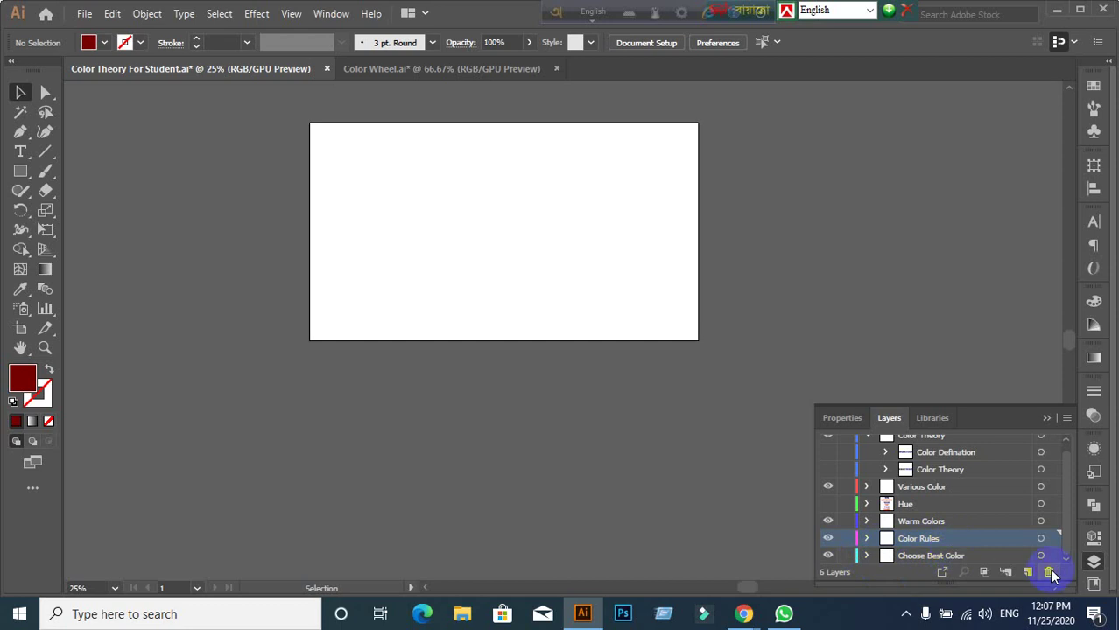
{"action": "left_click", "coordinate": [867, 539]}
Step: Show the COLOR RULES heading sublayer, then return to the Color Wheel document
{"action": "scroll", "coordinate": [948, 511], "scroll_direction": "down", "scroll_amount": 3}
{"action": "scroll", "coordinate": [1002, 508], "scroll_direction": "up", "scroll_amount": 3}
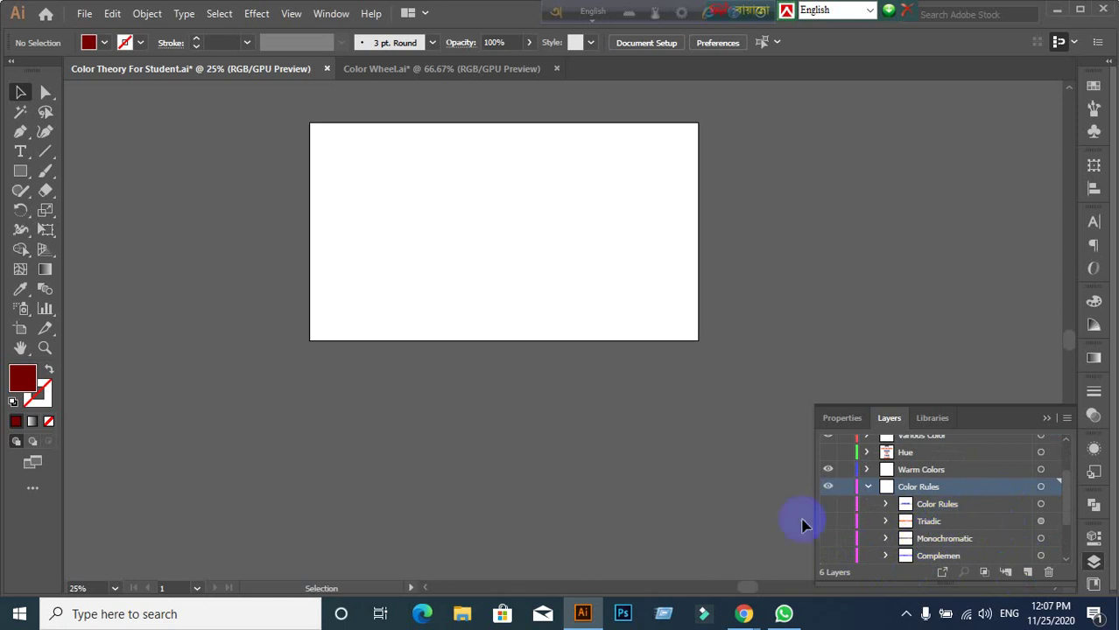
{"action": "left_click", "coordinate": [828, 506]}
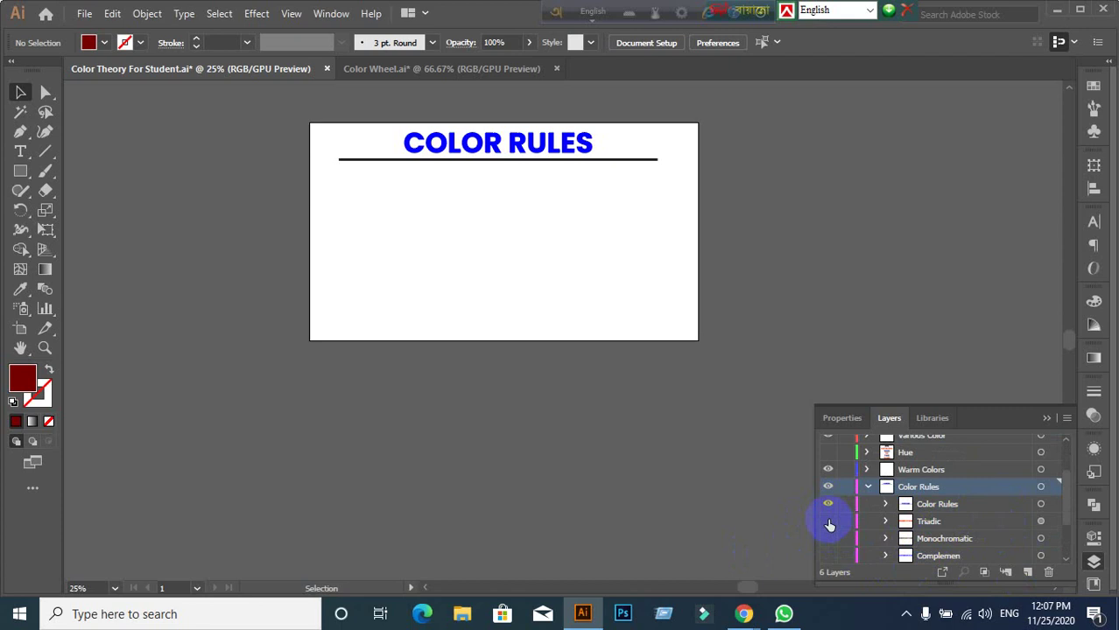
{"action": "left_click", "coordinate": [477, 70]}
{"action": "scroll", "coordinate": [475, 282], "scroll_direction": "up", "scroll_amount": 1}
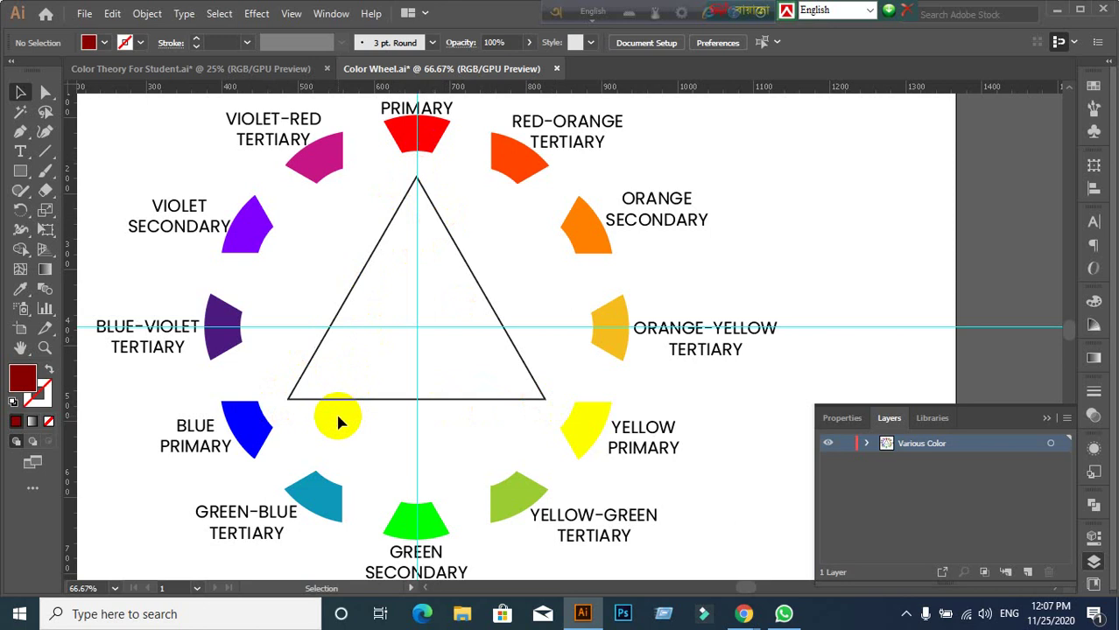
{"action": "left_click", "coordinate": [380, 293]}
{"action": "left_click", "coordinate": [773, 188]}
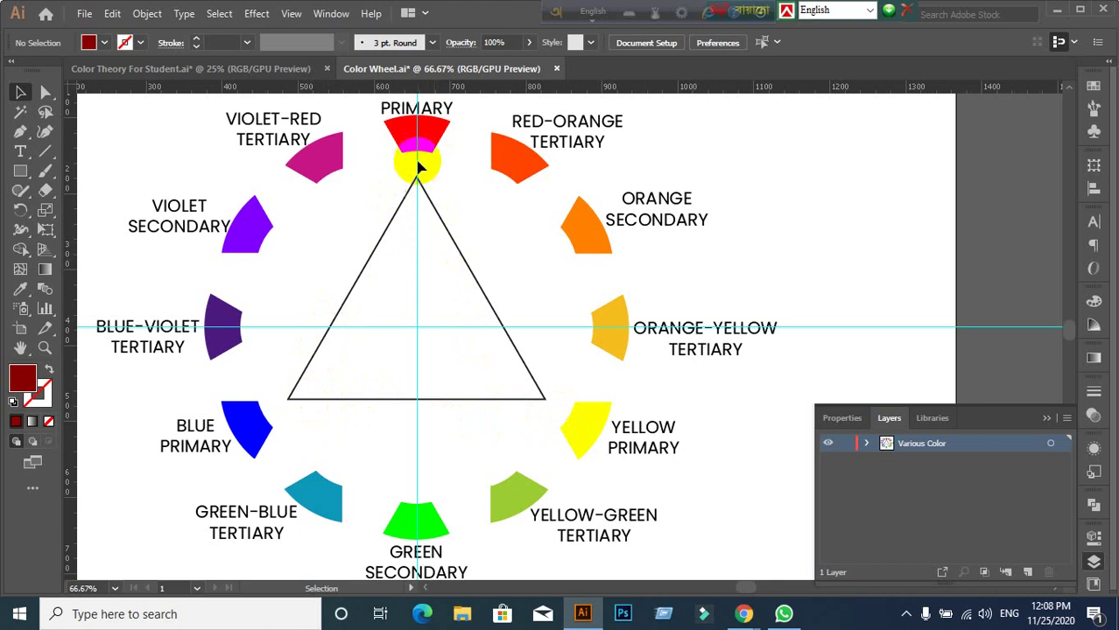
{"action": "left_click", "coordinate": [422, 140]}
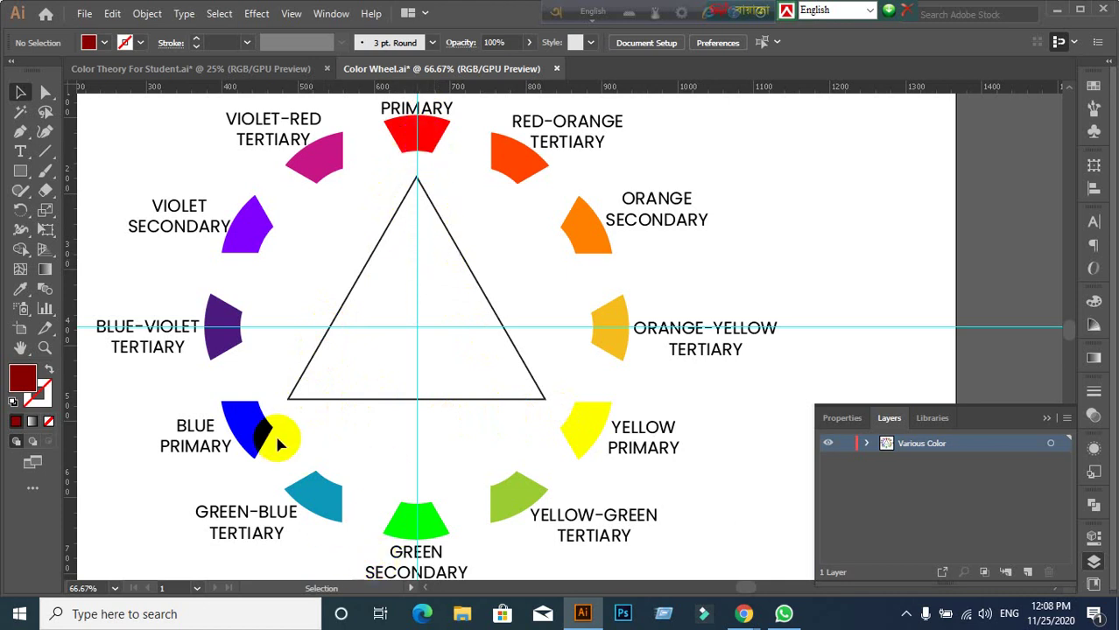
{"action": "left_click", "coordinate": [21, 169]}
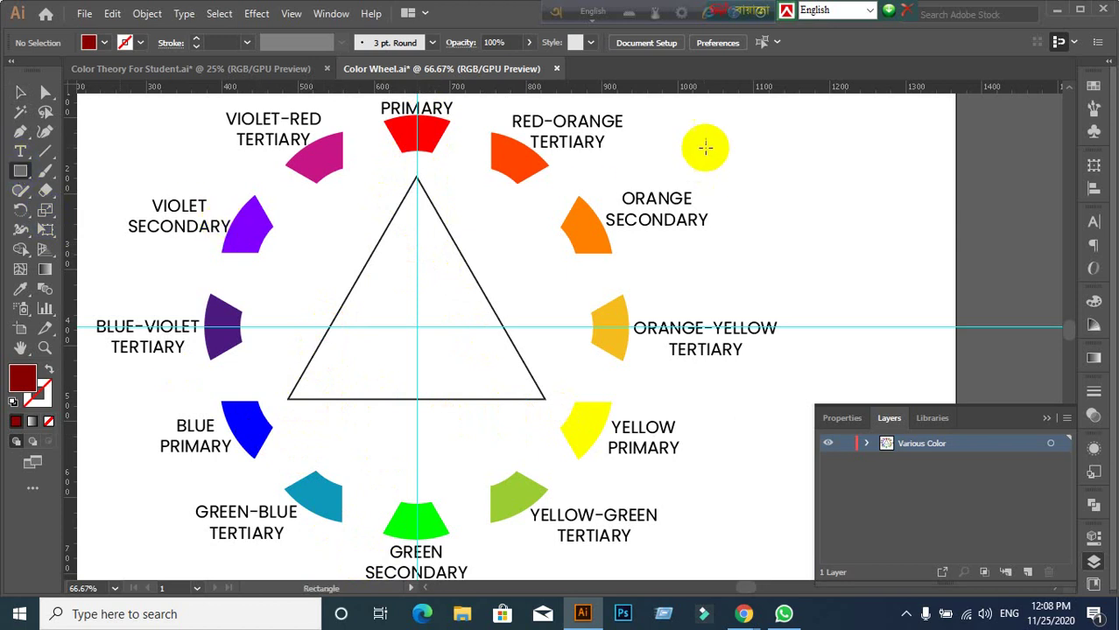
Step: Draw a small square at the upper right and duplicate it into a row of three
{"action": "left_click_drag", "start_coordinate": [772, 147], "coordinate": [817, 191]}
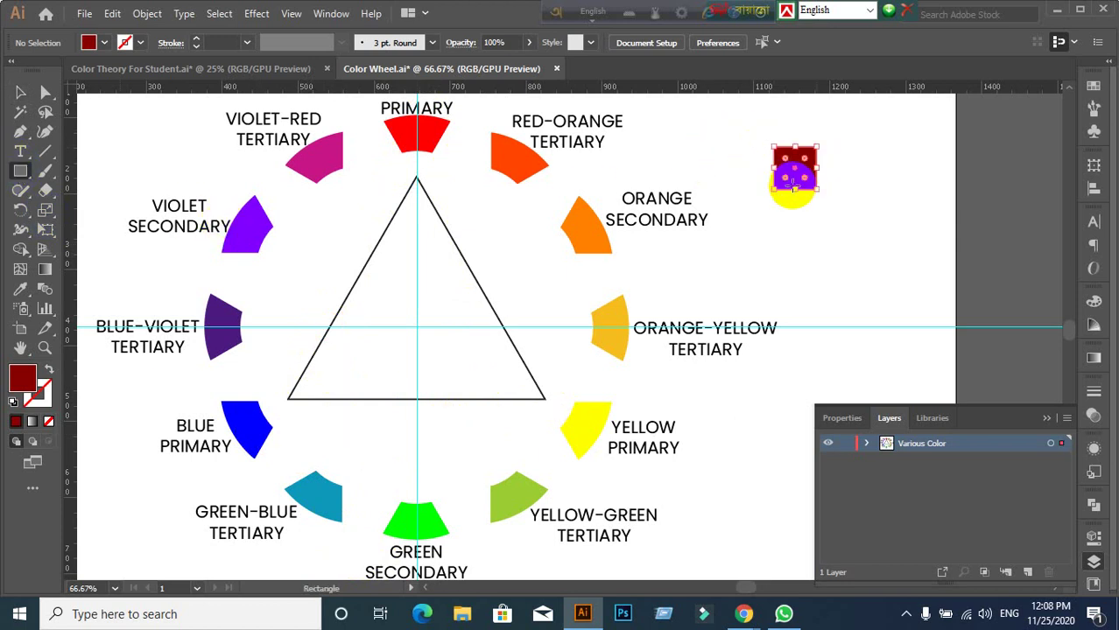
{"action": "left_click", "coordinate": [22, 93]}
{"action": "left_click", "coordinate": [797, 172]}
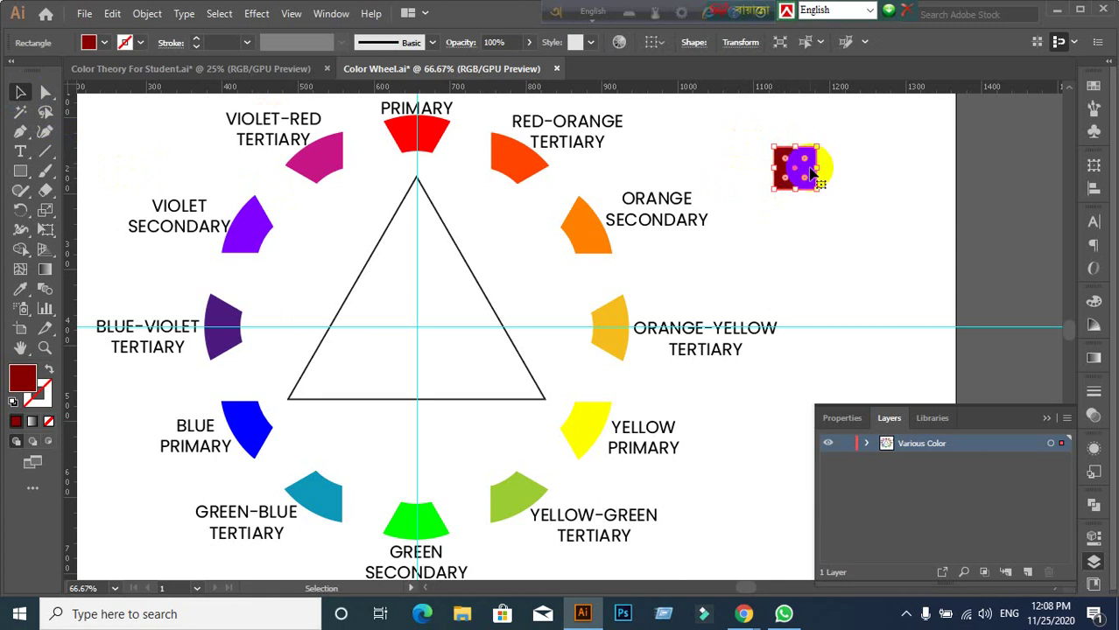
{"action": "left_click_drag", "start_coordinate": [796, 170], "coordinate": [927, 168]}
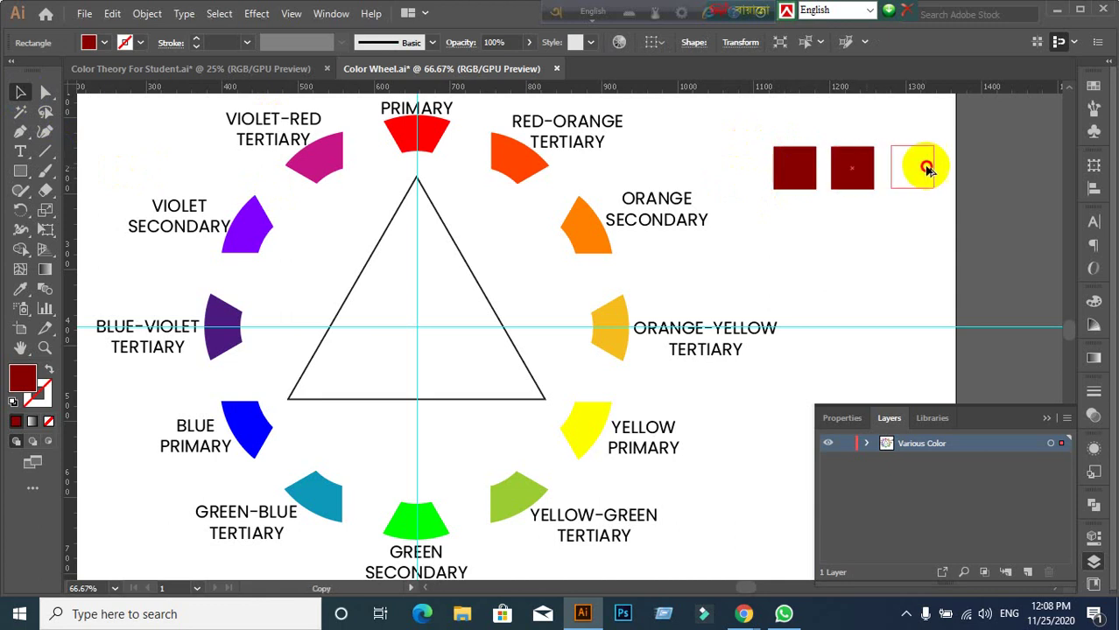
{"action": "left_click", "coordinate": [816, 228]}
Step: Fill the three squares with Primary red, Blue Primary and Yellow Primary sampled from the wheel
{"action": "left_click", "coordinate": [777, 162]}
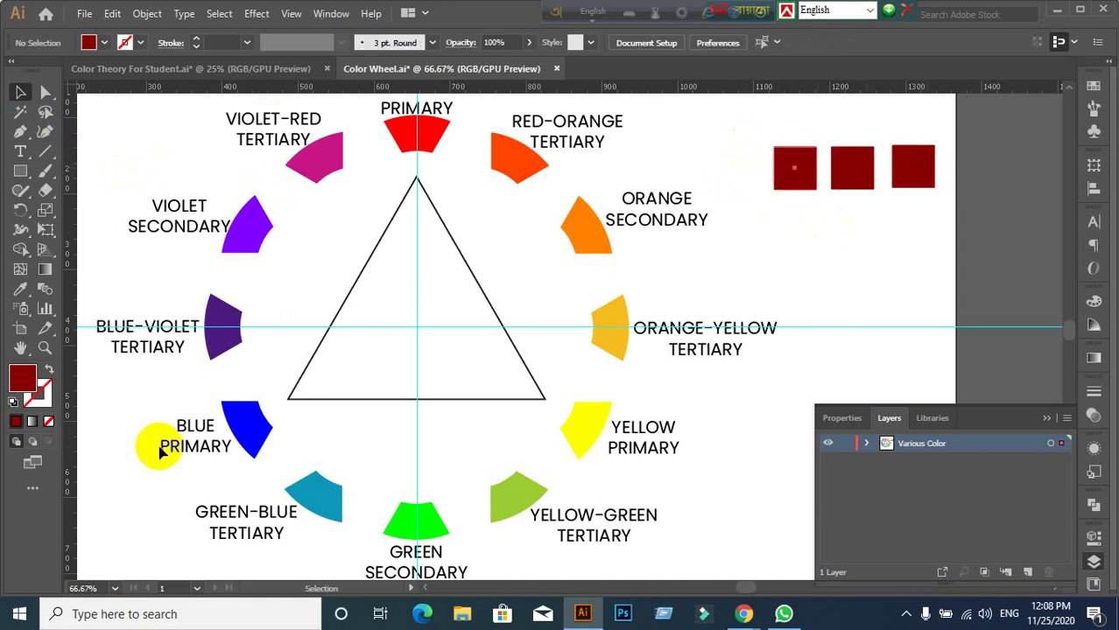
{"action": "left_click", "coordinate": [20, 288]}
{"action": "left_click", "coordinate": [425, 132]}
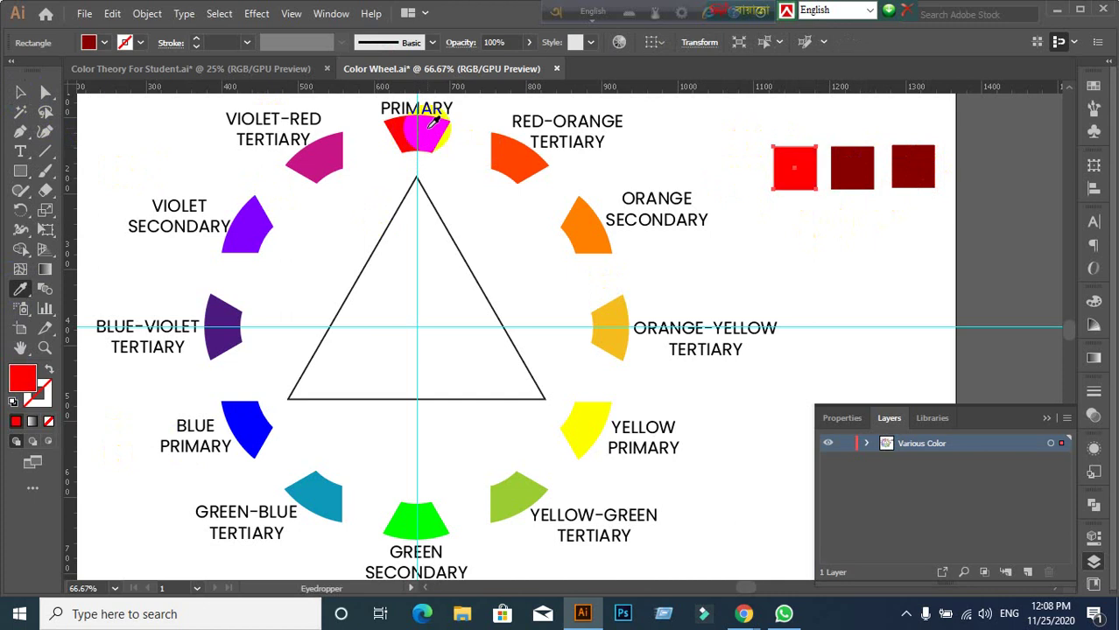
{"action": "left_click", "coordinate": [21, 93]}
{"action": "left_click", "coordinate": [857, 174]}
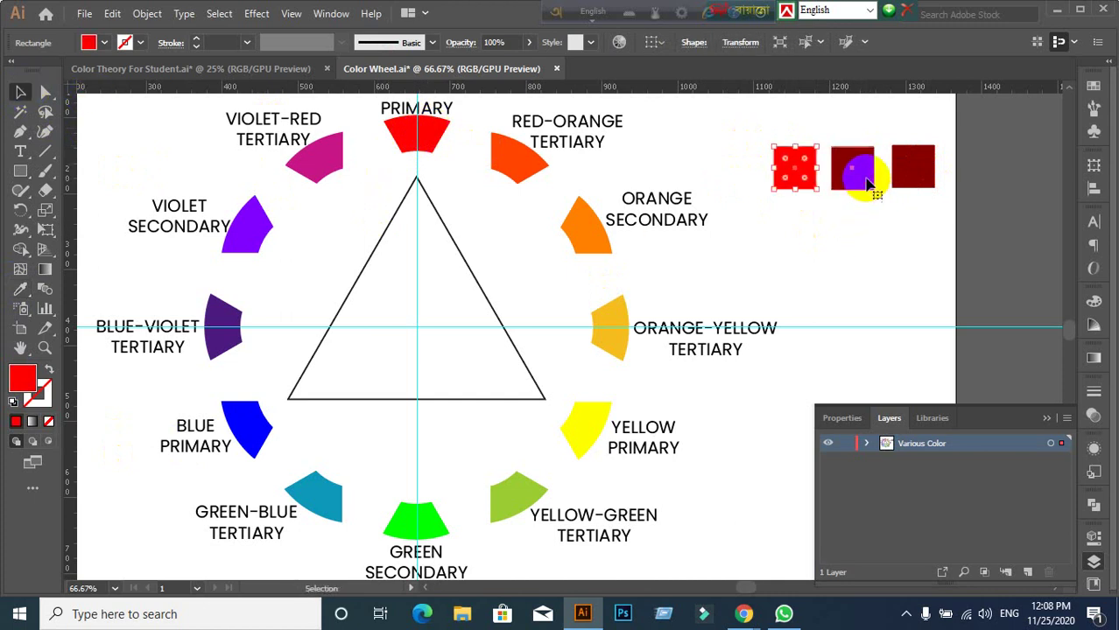
{"action": "left_click", "coordinate": [24, 290]}
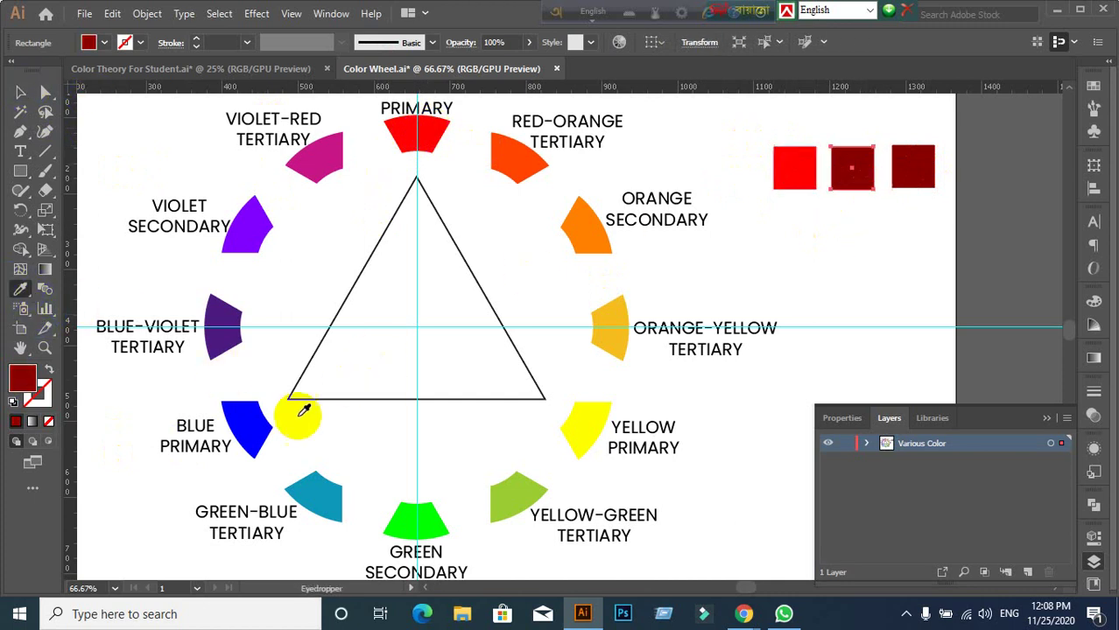
{"action": "left_click", "coordinate": [261, 423]}
{"action": "left_click", "coordinate": [21, 93]}
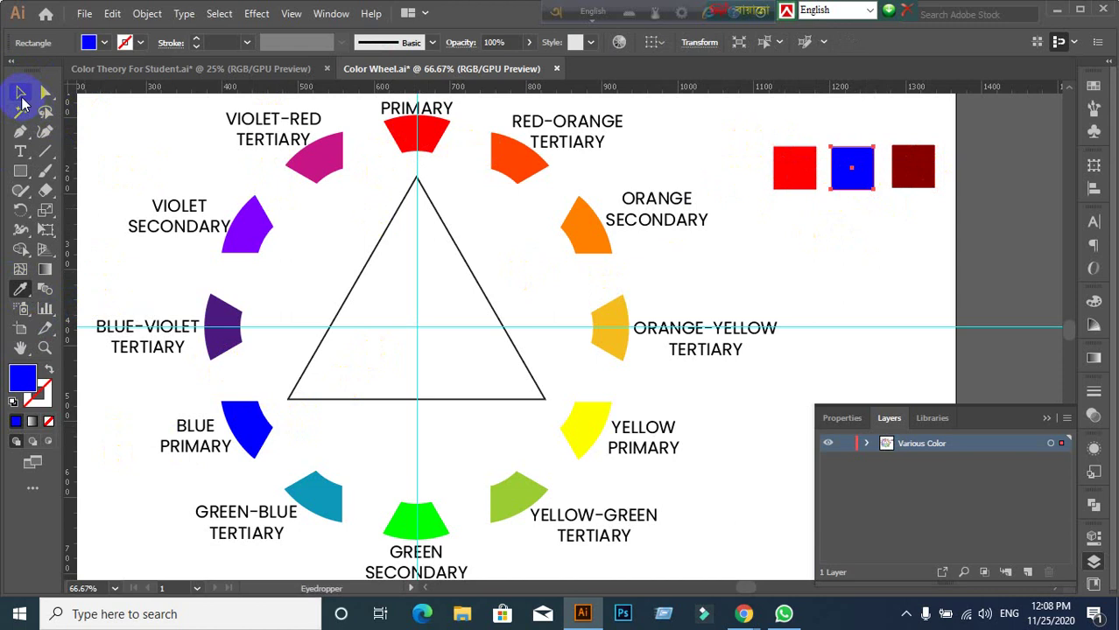
{"action": "left_click", "coordinate": [916, 168]}
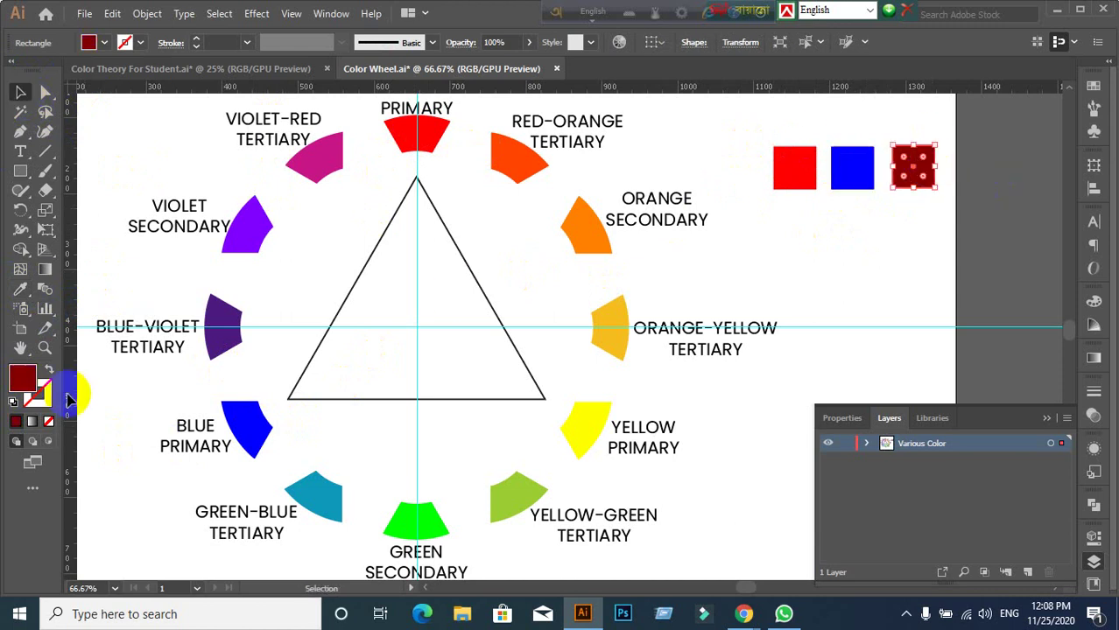
{"action": "left_click", "coordinate": [20, 290]}
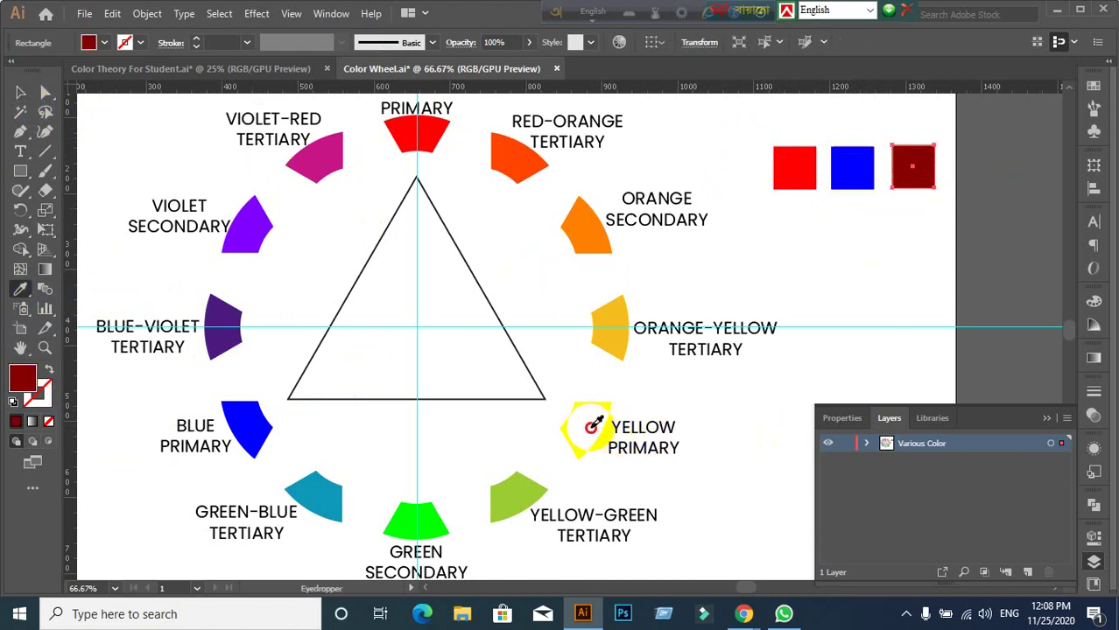
{"action": "left_click", "coordinate": [588, 429]}
{"action": "left_click", "coordinate": [21, 95]}
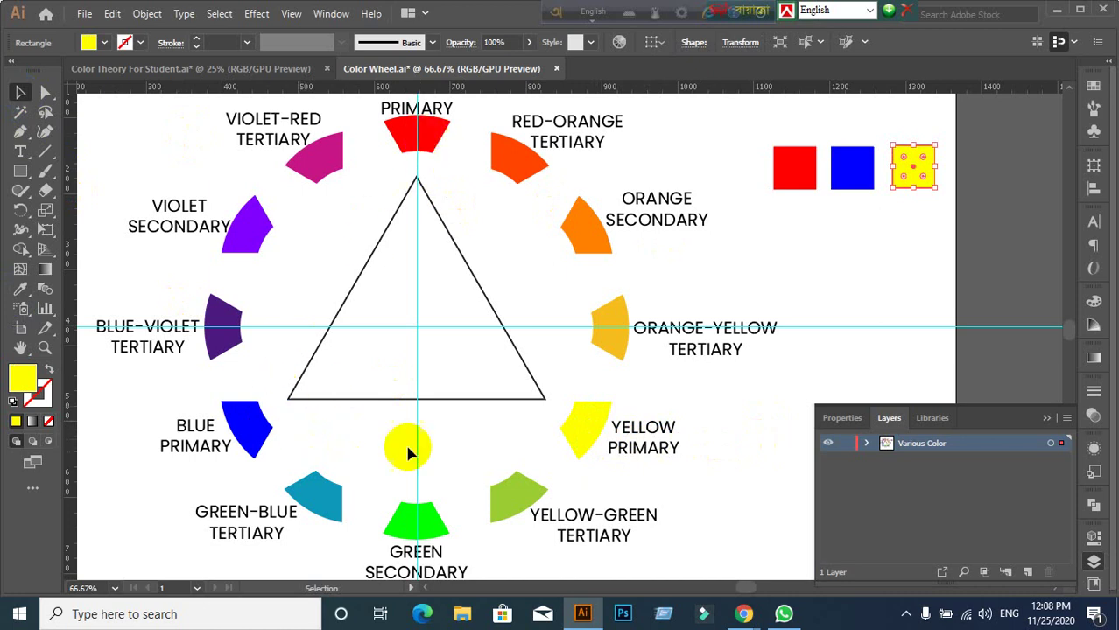
Step: Select all three colour squares together, then deselect them and select the triangle
{"action": "left_click", "coordinate": [770, 145]}
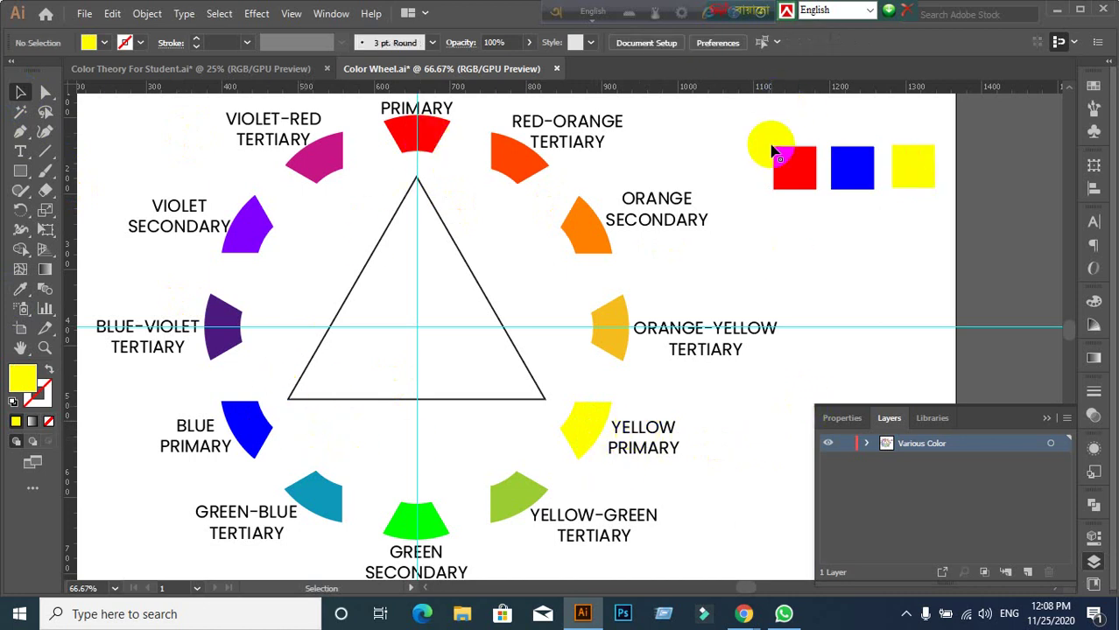
{"action": "left_click_drag", "start_coordinate": [762, 135], "coordinate": [970, 216]}
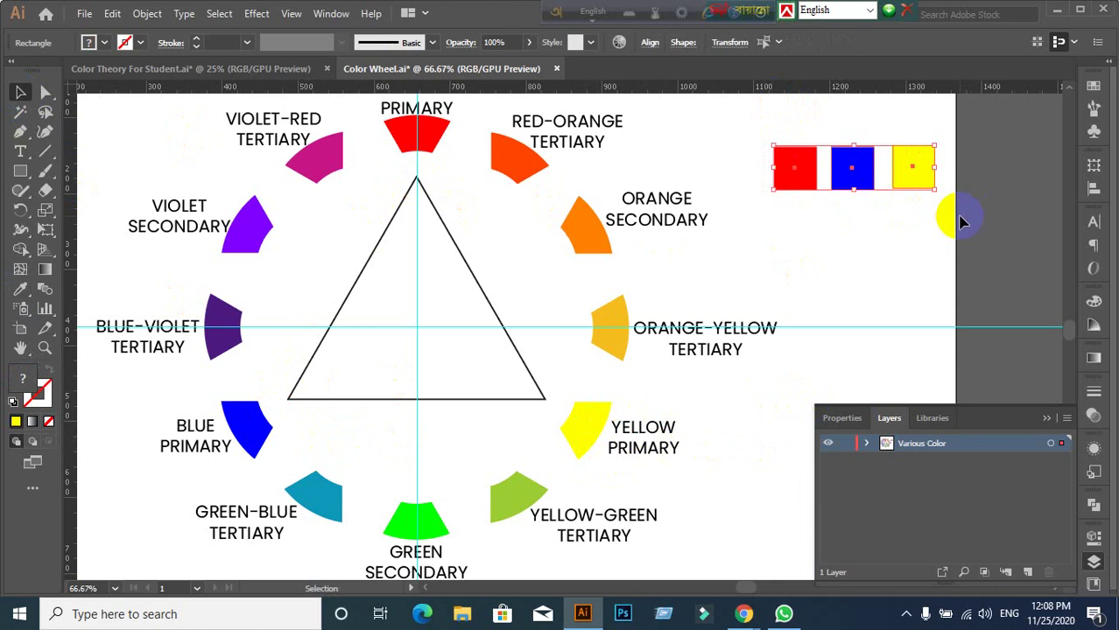
{"action": "left_click", "coordinate": [487, 428]}
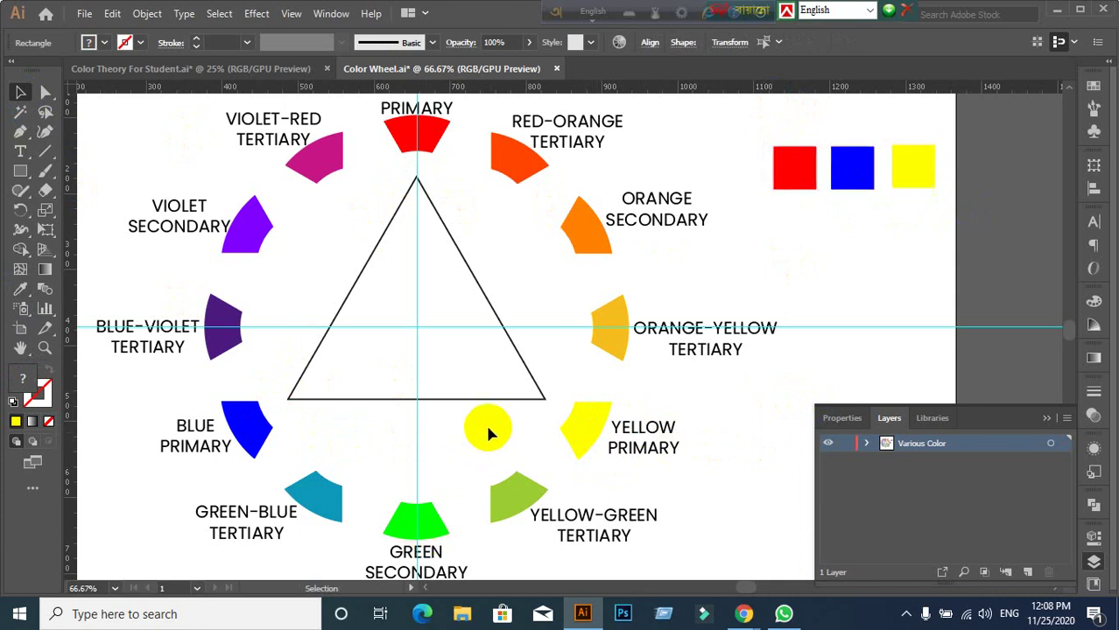
{"action": "left_click", "coordinate": [469, 429]}
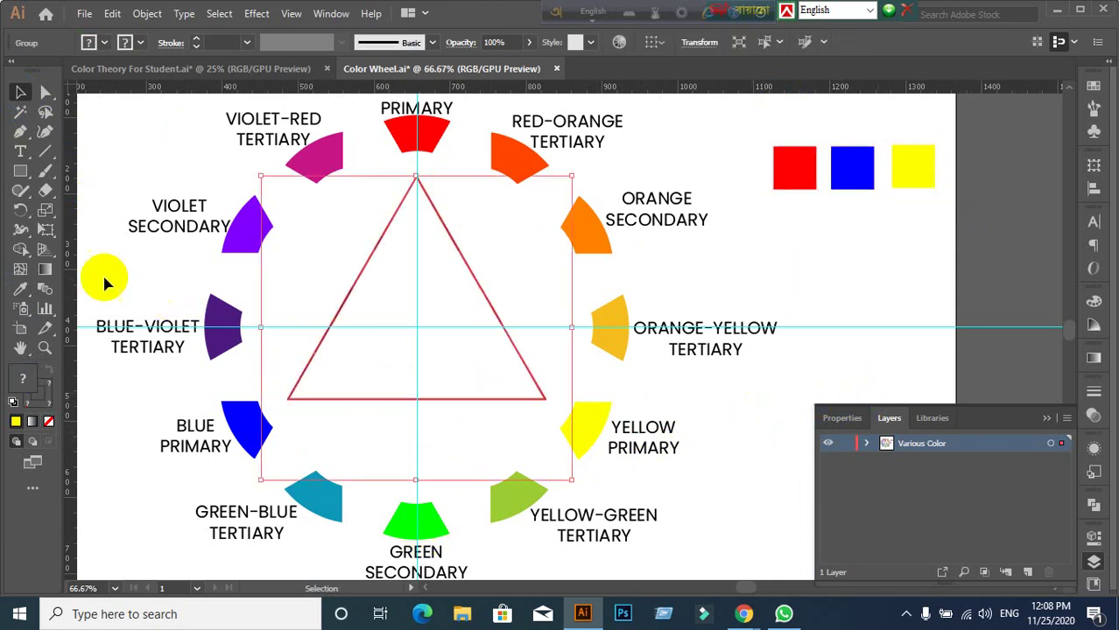
Step: Rotate the triangle so a corner points at Orange-Yellow Tertiary, then deselect it
{"action": "left_click", "coordinate": [21, 210]}
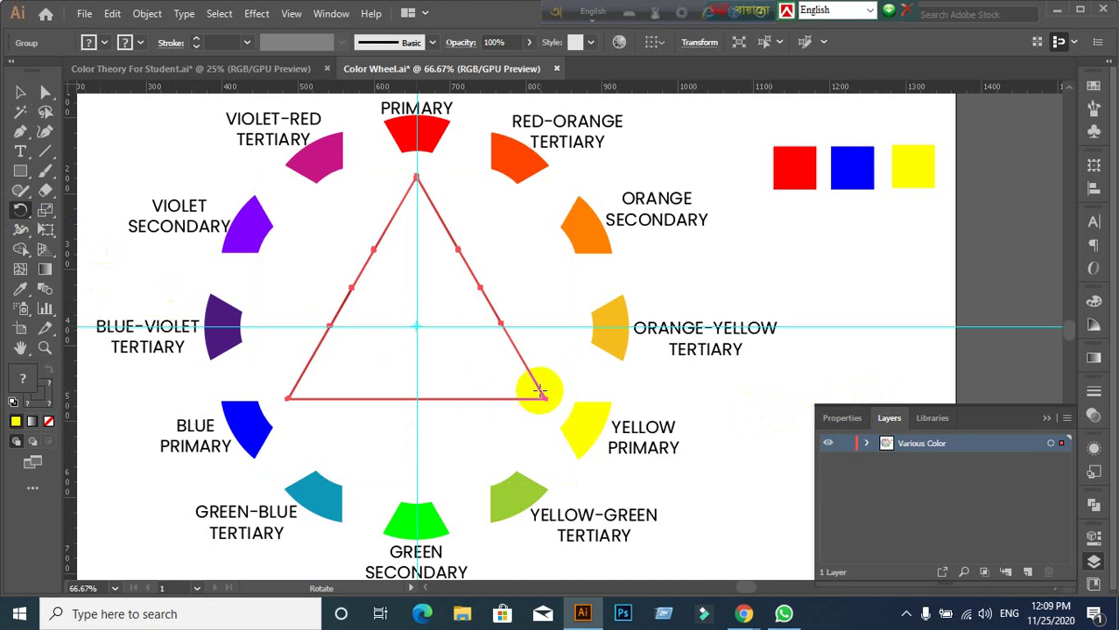
{"action": "left_click_drag", "start_coordinate": [540, 392], "coordinate": [574, 331]}
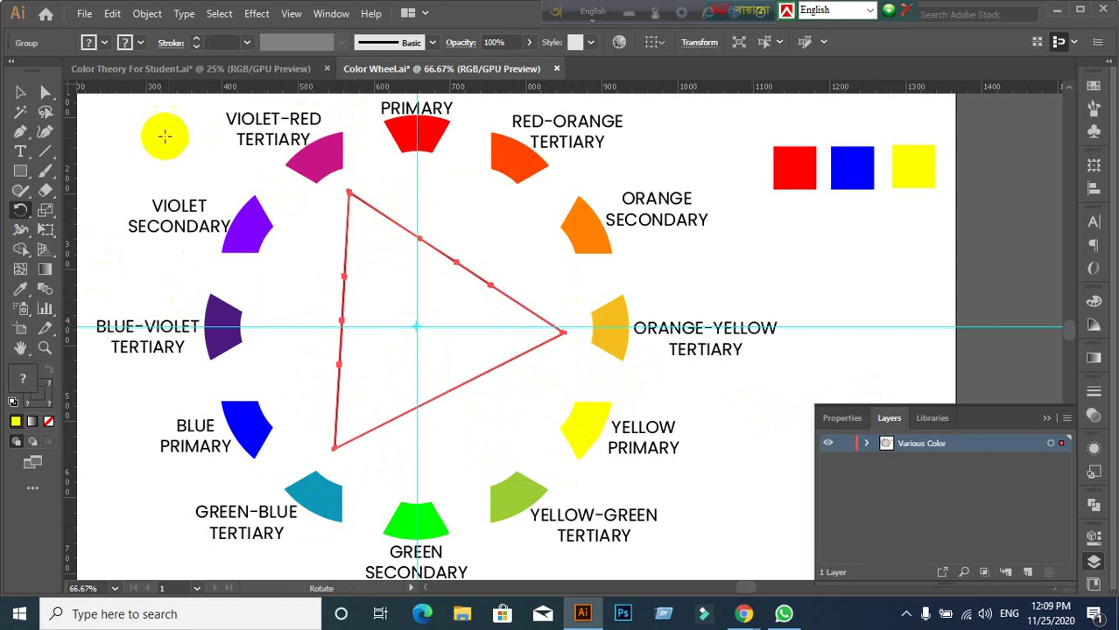
{"action": "left_click", "coordinate": [21, 94]}
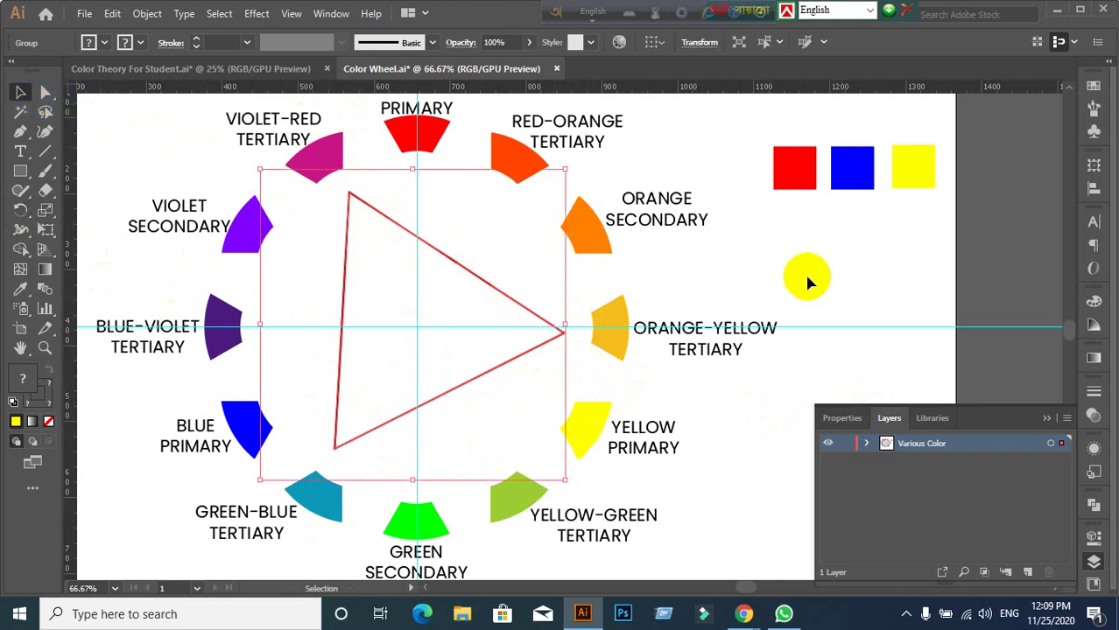
{"action": "left_click", "coordinate": [803, 269]}
Step: Duplicate the primary row below and fill its first square with Violet-Red Tertiary
{"action": "left_click_drag", "start_coordinate": [744, 142], "coordinate": [938, 215]}
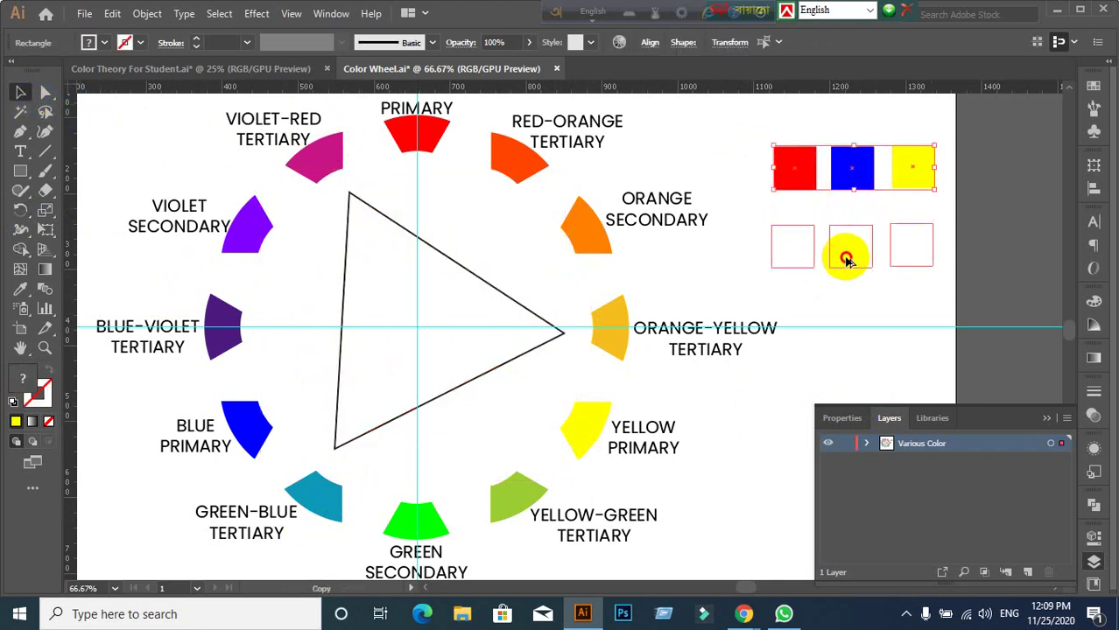
{"action": "left_click_drag", "start_coordinate": [851, 184], "coordinate": [848, 263]}
{"action": "left_click", "coordinate": [817, 312]}
{"action": "left_click", "coordinate": [779, 263]}
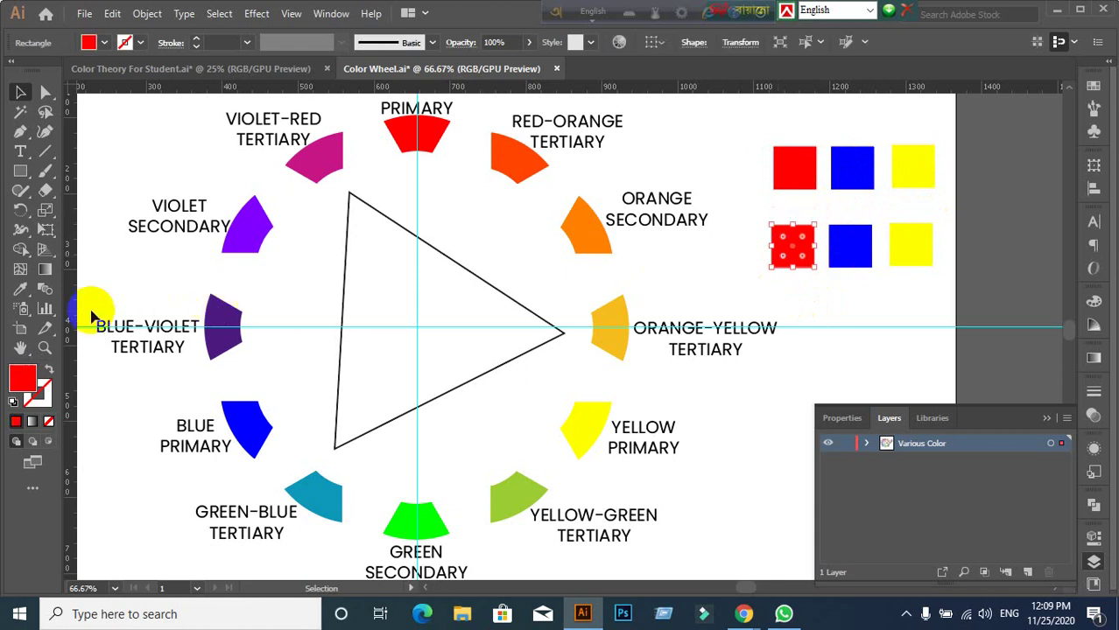
{"action": "left_click", "coordinate": [26, 291]}
{"action": "left_click", "coordinate": [325, 158]}
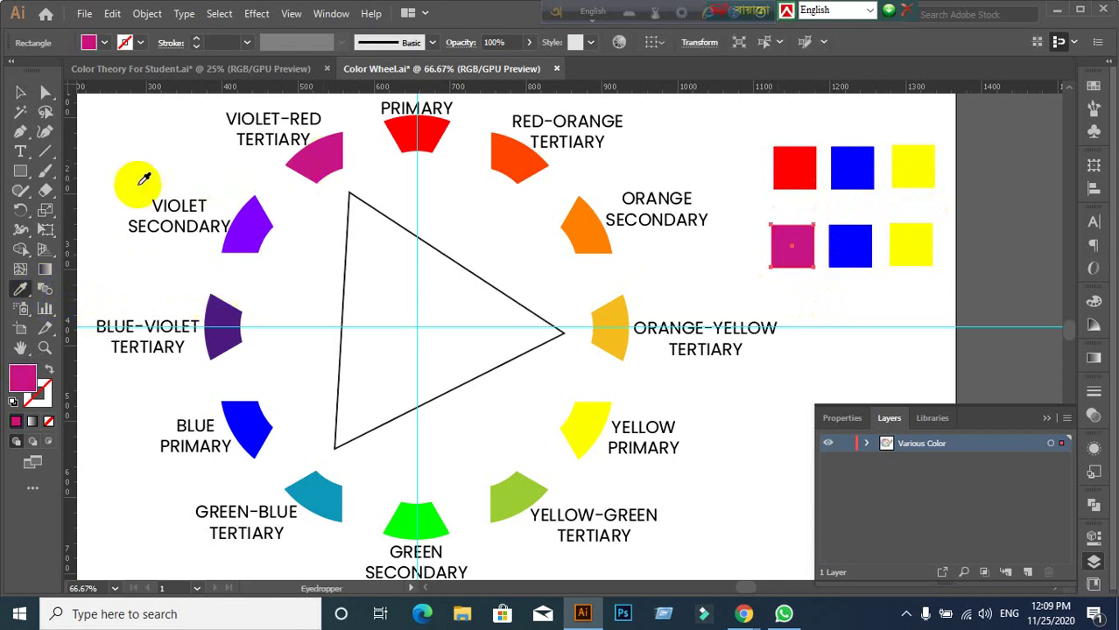
Step: Fill the lower middle square with Green-Blue Tertiary sampled from the wheel
{"action": "left_click", "coordinate": [20, 93]}
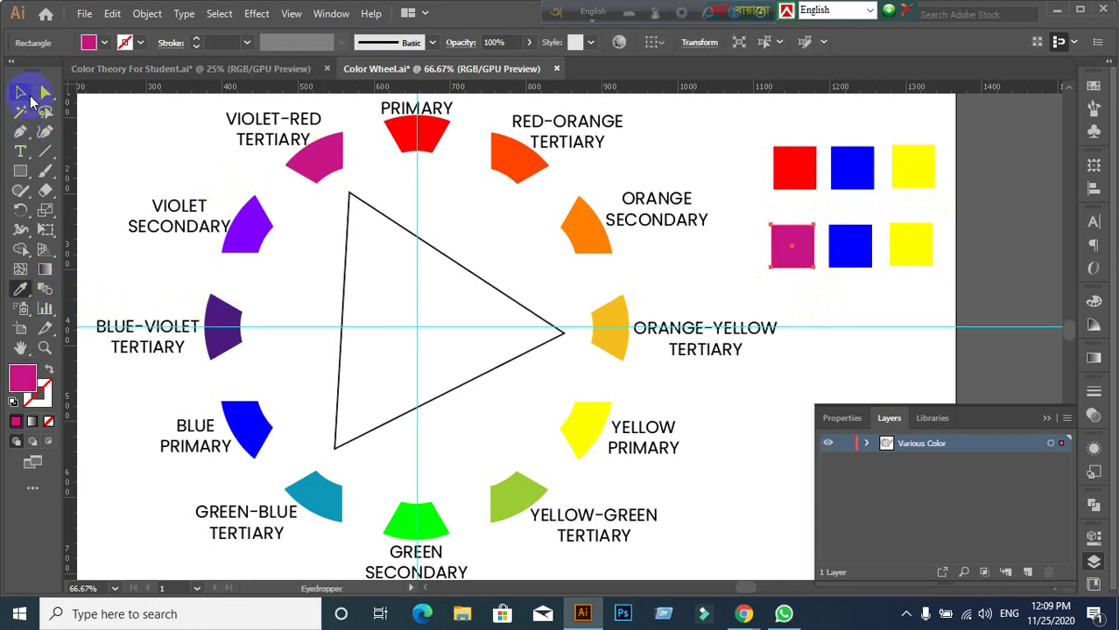
{"action": "left_click", "coordinate": [842, 249]}
{"action": "left_click", "coordinate": [20, 289]}
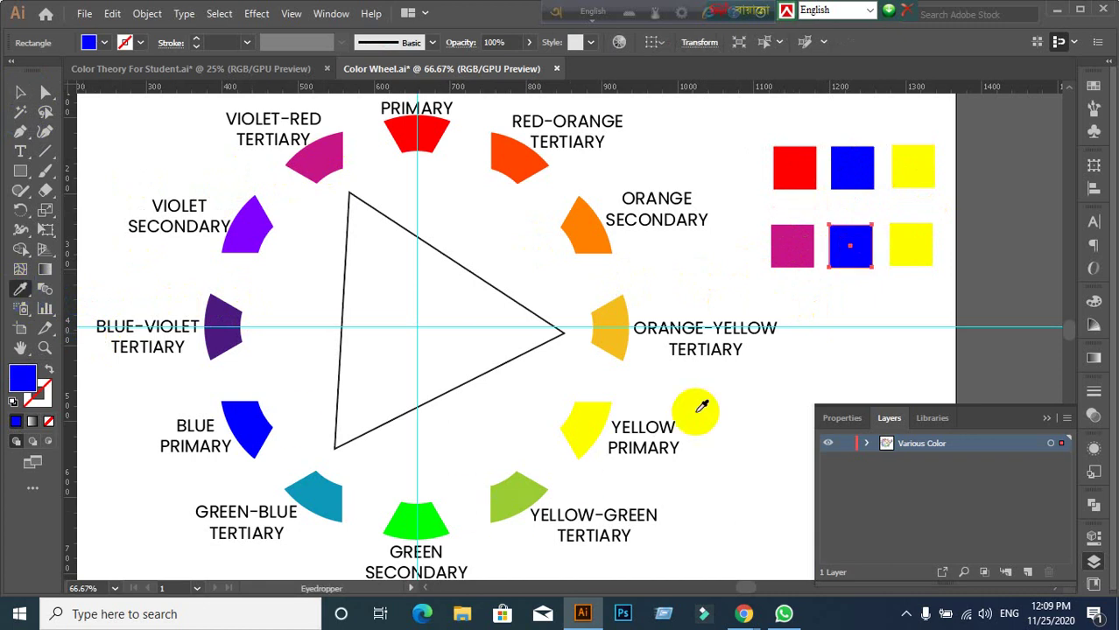
{"action": "left_click", "coordinate": [315, 493]}
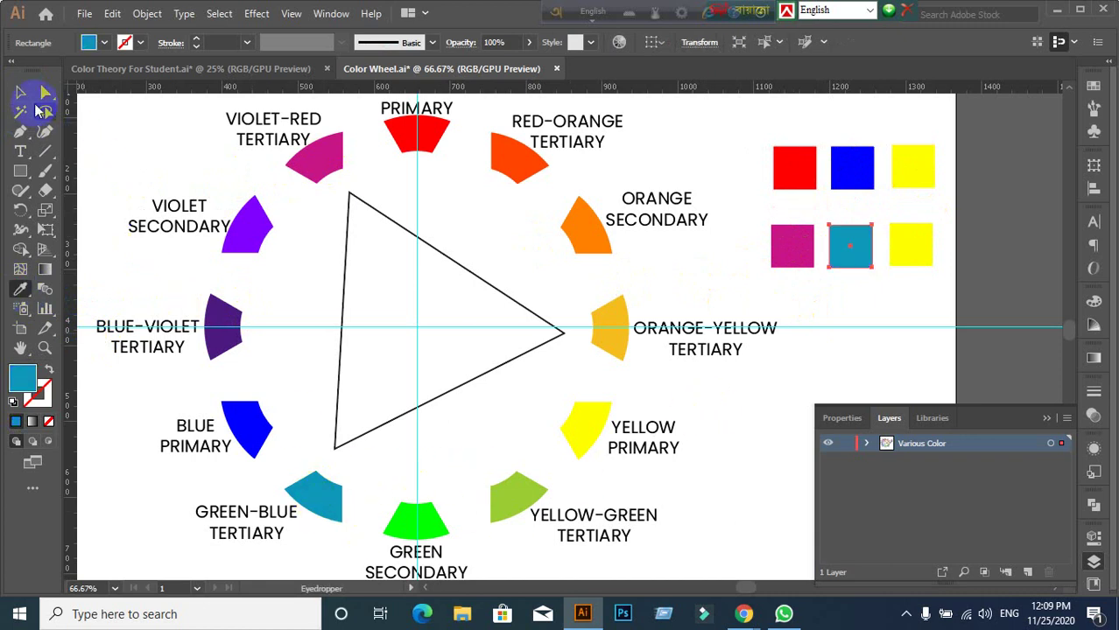
Step: Fill the lower-right square with Orange-Yellow Tertiary, then select the triangle
{"action": "left_click", "coordinate": [20, 92]}
{"action": "left_click", "coordinate": [924, 243]}
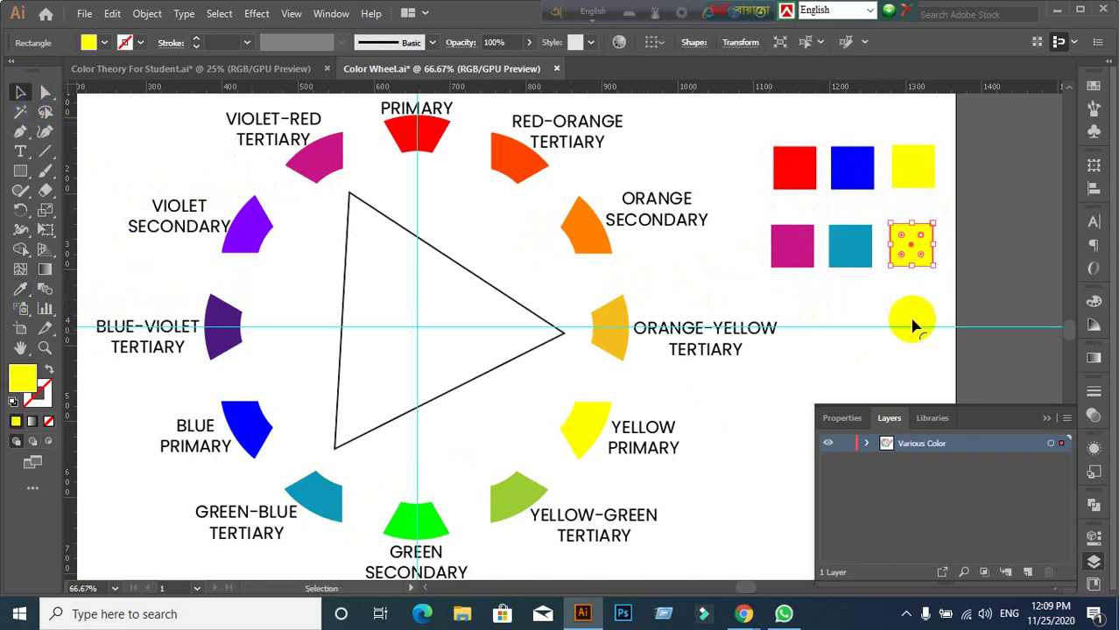
{"action": "left_click", "coordinate": [884, 293]}
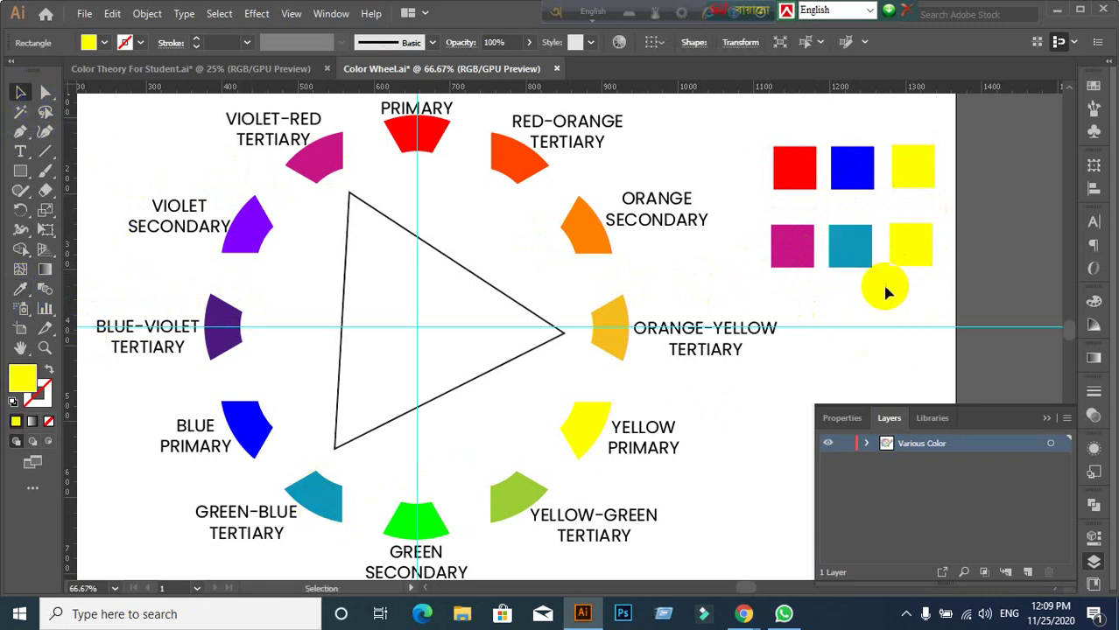
{"action": "left_click", "coordinate": [915, 247]}
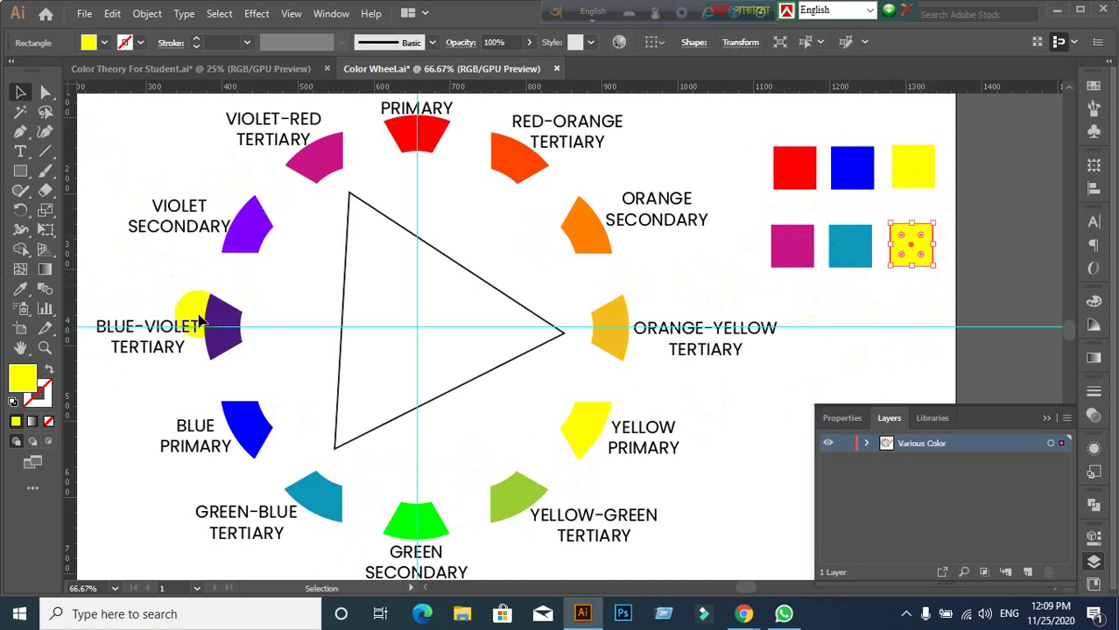
{"action": "left_click", "coordinate": [19, 292]}
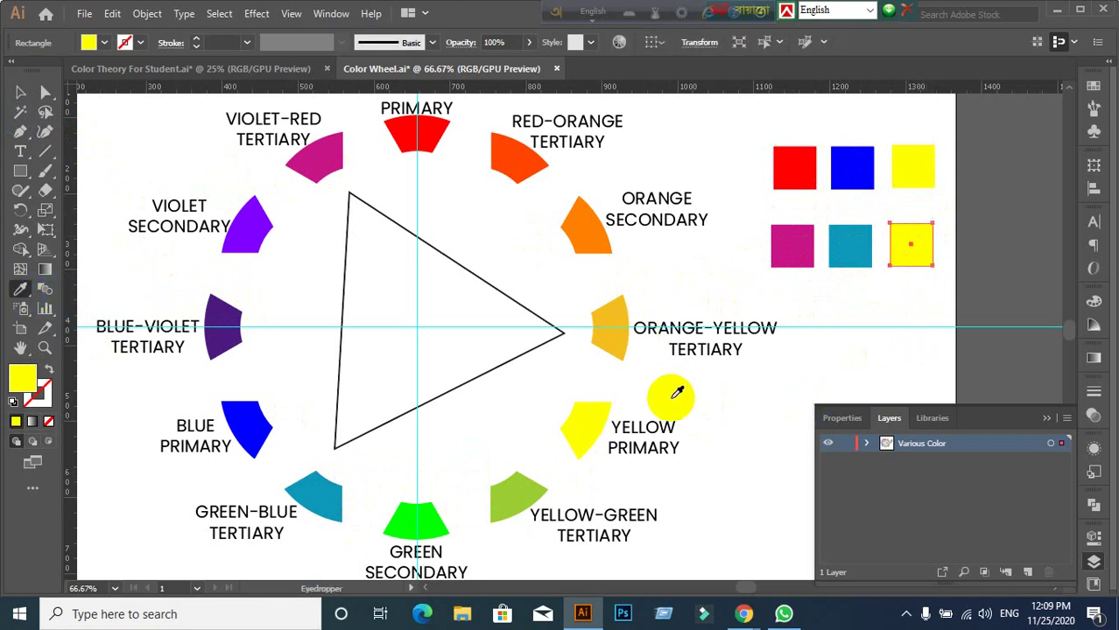
{"action": "left_click", "coordinate": [625, 317]}
{"action": "left_click", "coordinate": [603, 322]}
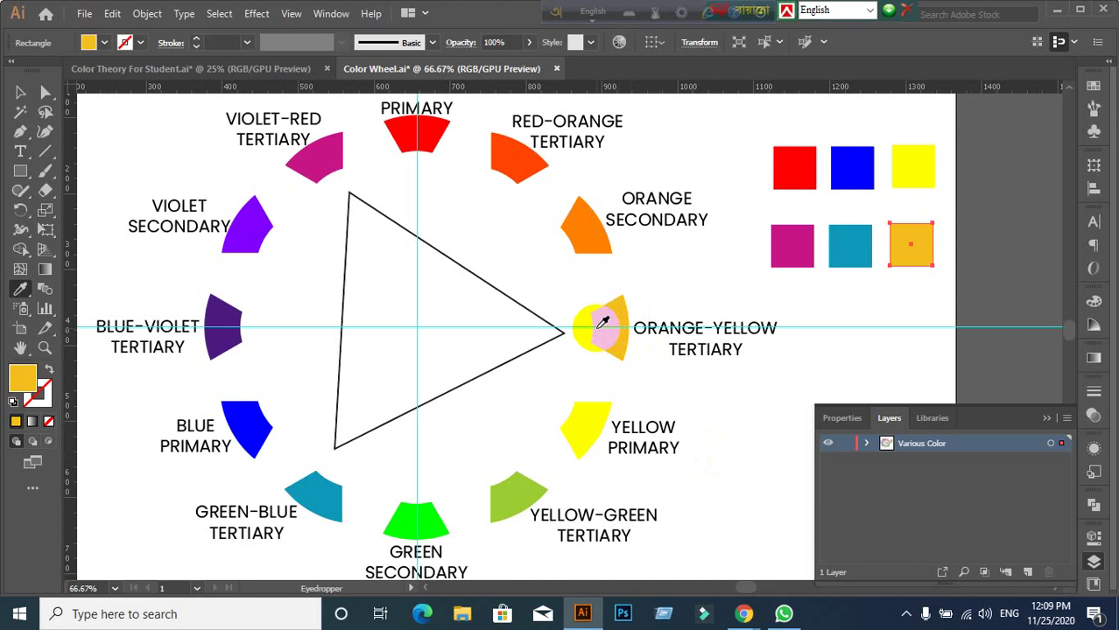
{"action": "left_click", "coordinate": [20, 91]}
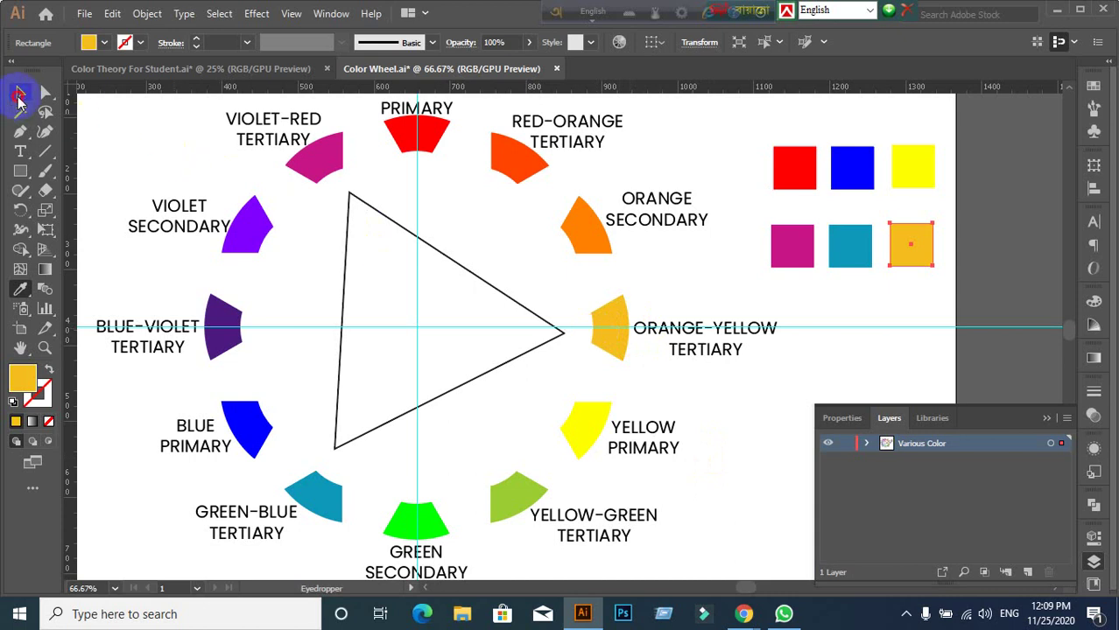
{"action": "left_click", "coordinate": [367, 414]}
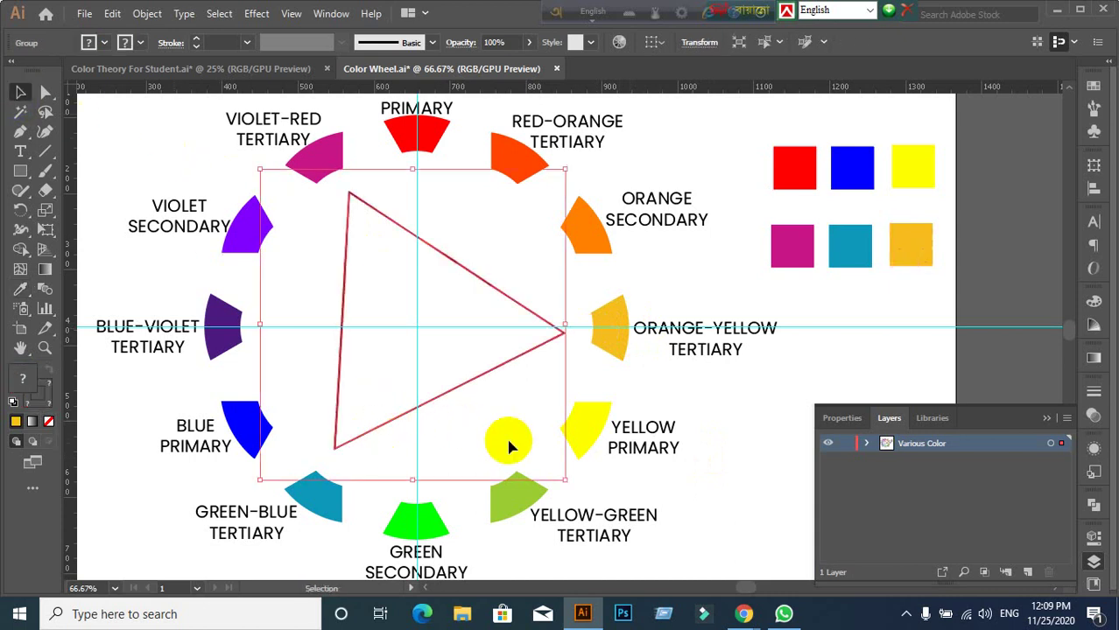
Step: Rotate the triangle around its right vertex with the Rotate tool
{"action": "left_click", "coordinate": [20, 211]}
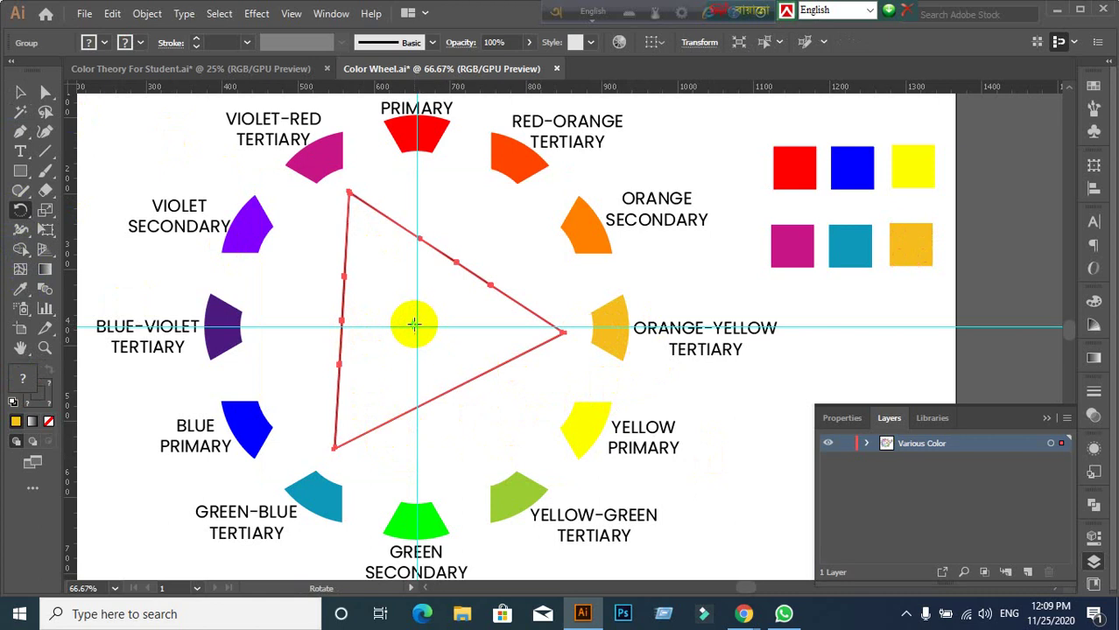
{"action": "left_click_drag", "start_coordinate": [418, 329], "coordinate": [414, 326]}
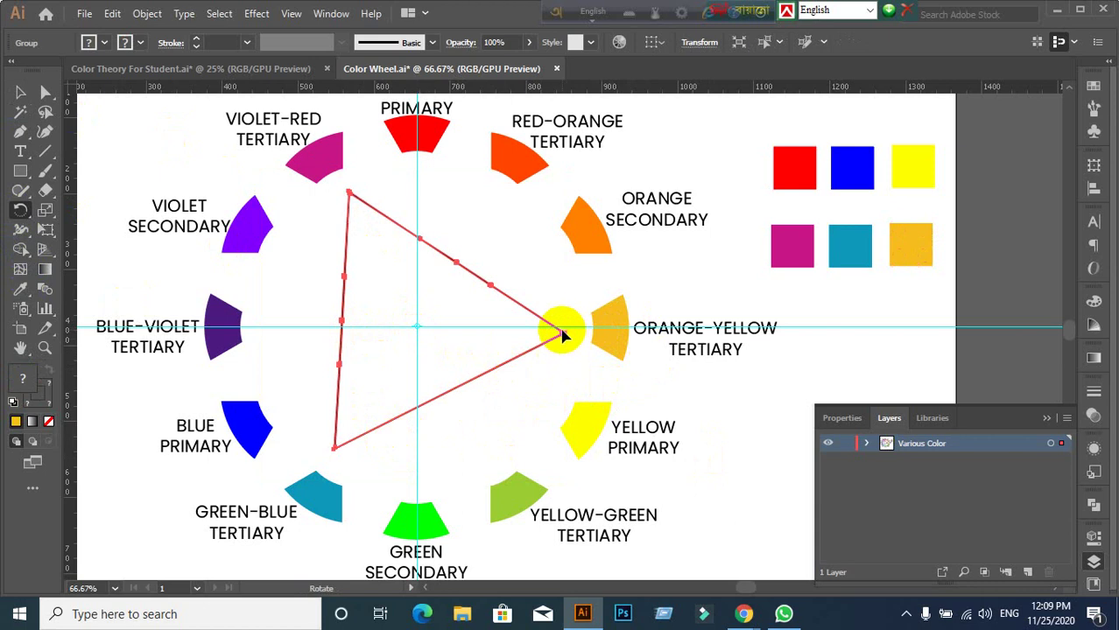
{"action": "left_click", "coordinate": [563, 333]}
{"action": "left_click_drag", "start_coordinate": [560, 336], "coordinate": [484, 372]}
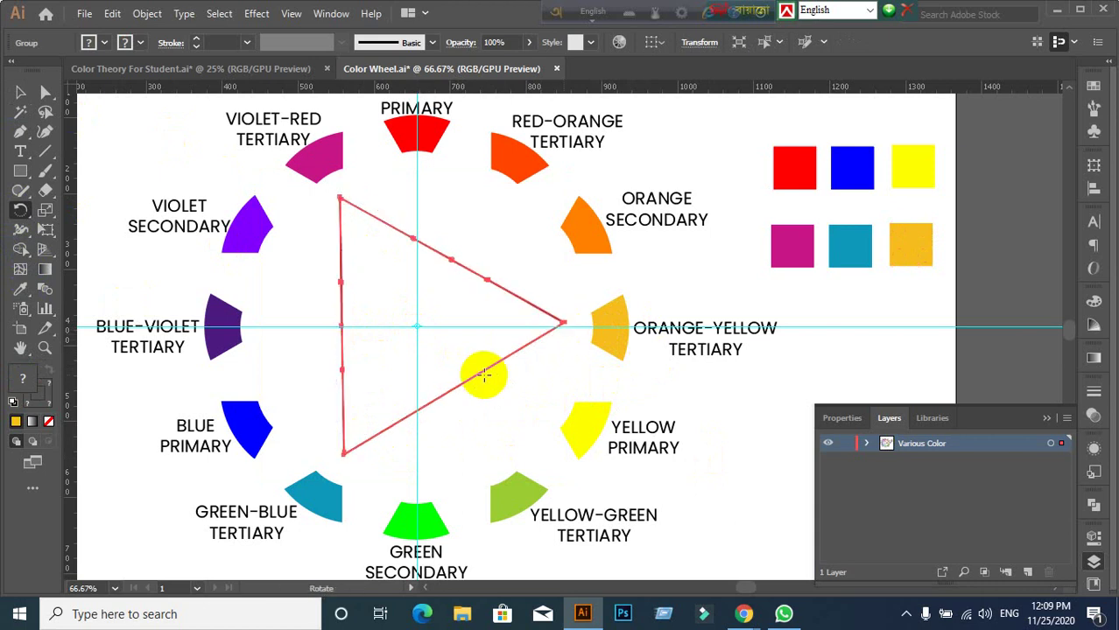
Step: Drag the triangle's bounding-box corner until it points down at Green Secondary, then deselect
{"action": "key", "text": "v"}
{"action": "left_click", "coordinate": [168, 184]}
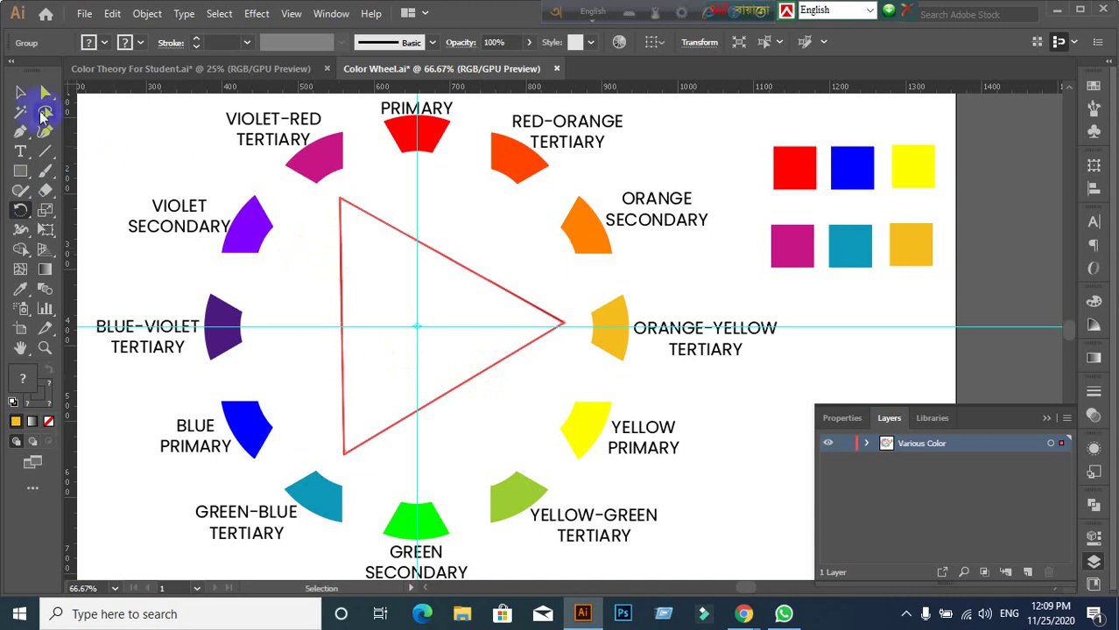
{"action": "left_click", "coordinate": [20, 92]}
{"action": "left_click", "coordinate": [551, 332]}
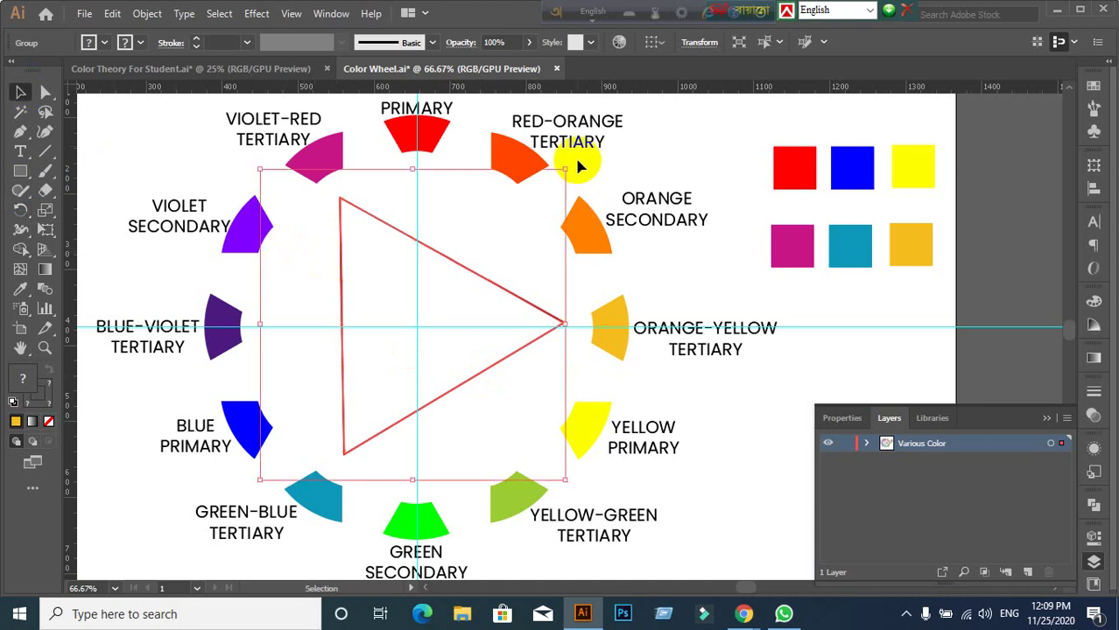
{"action": "left_click_drag", "start_coordinate": [574, 165], "coordinate": [464, 160]}
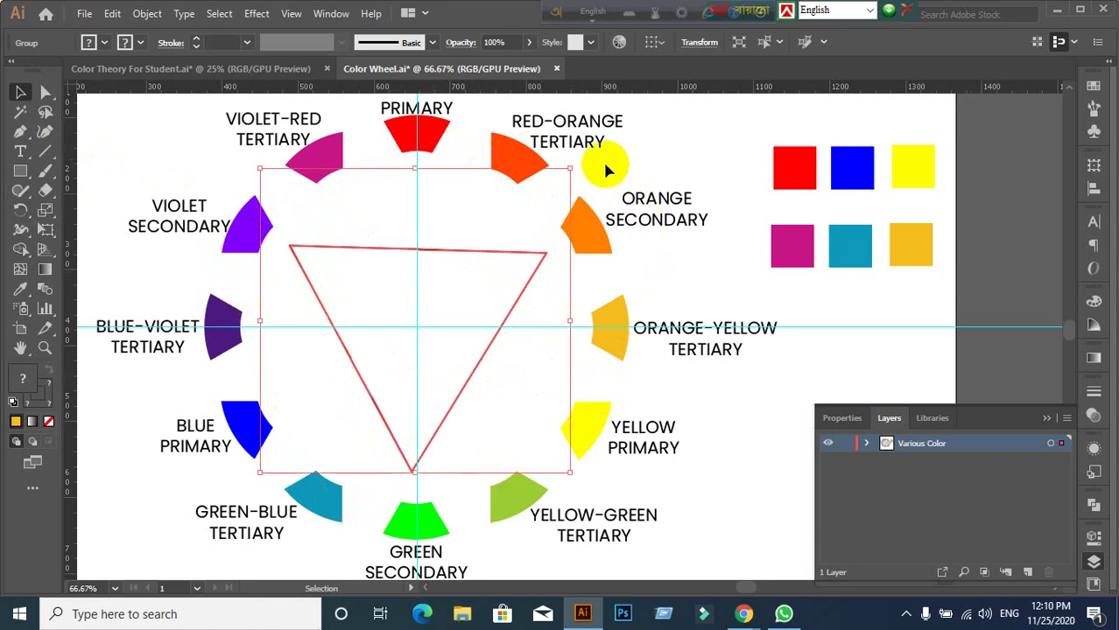
{"action": "left_click_drag", "start_coordinate": [573, 164], "coordinate": [570, 166]}
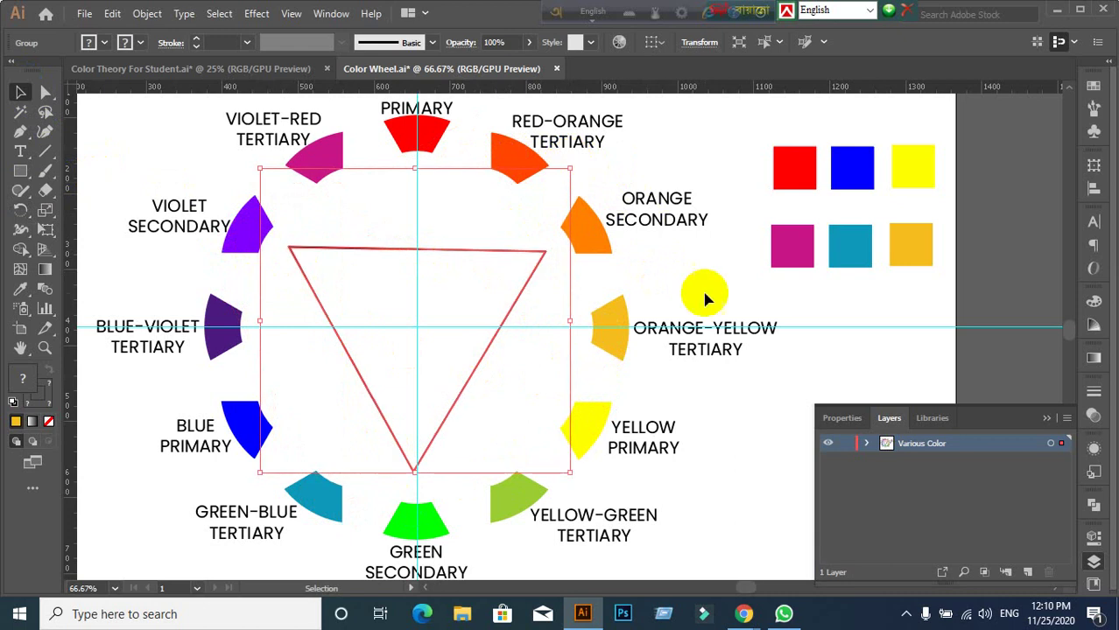
{"action": "scroll", "coordinate": [804, 401], "scroll_direction": "down", "scroll_amount": 1}
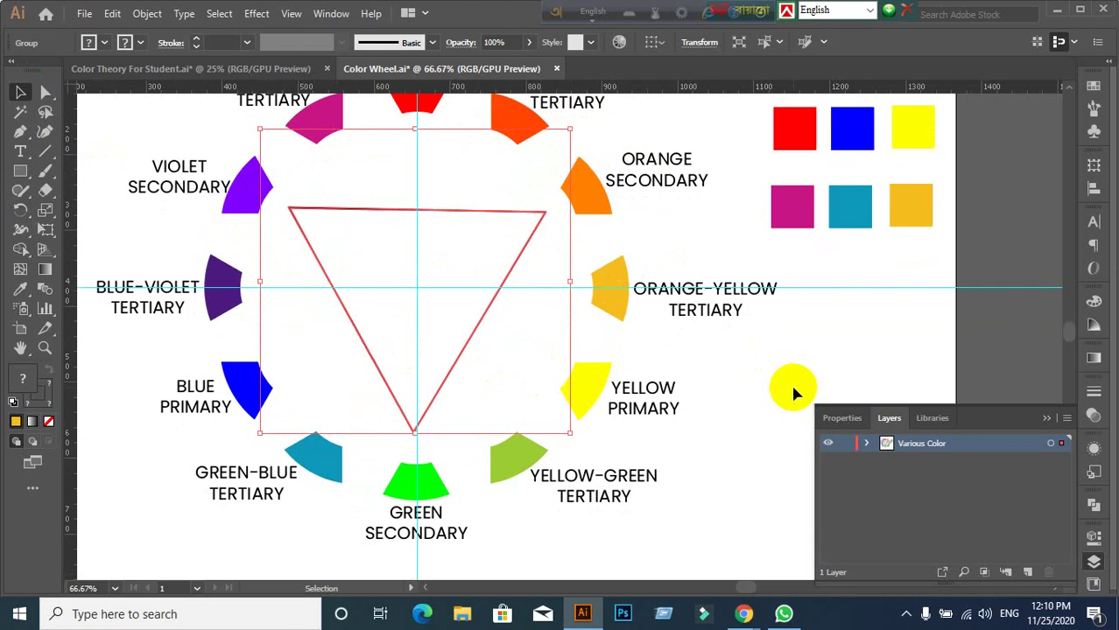
{"action": "left_click", "coordinate": [927, 321]}
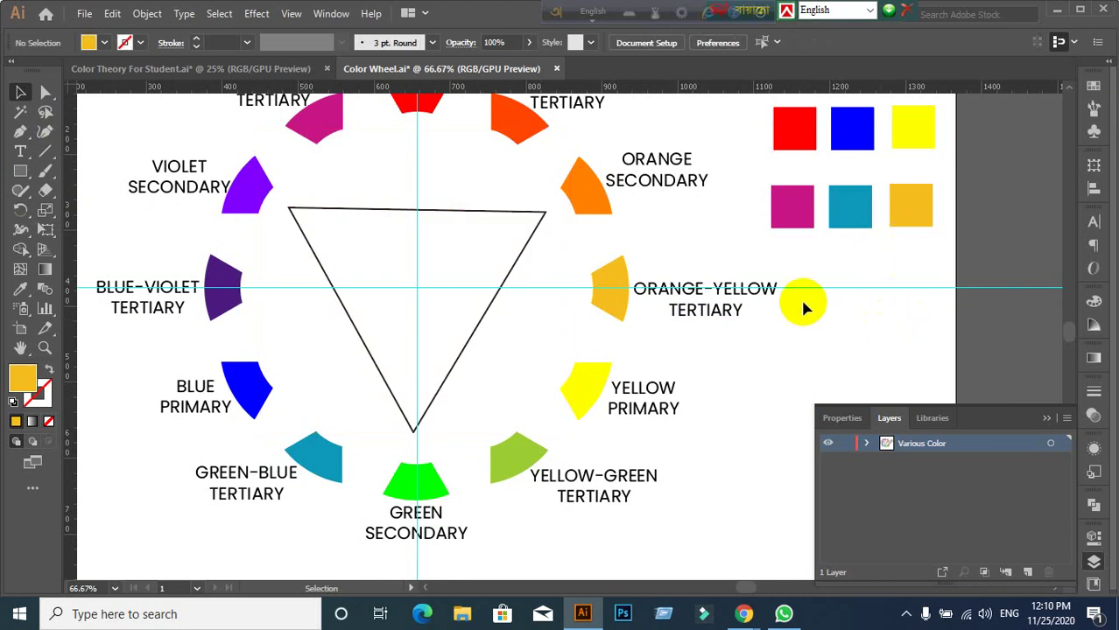
Step: Duplicate the second swatch row below and fill its first square with the violet wedge's colour
{"action": "mouse_move", "coordinate": [756, 210]}
{"action": "left_mouse_down"}
{"action": "mouse_move", "coordinate": [961, 232]}
{"action": "mouse_move", "coordinate": [928, 273]}
{"action": "left_mouse_up"}
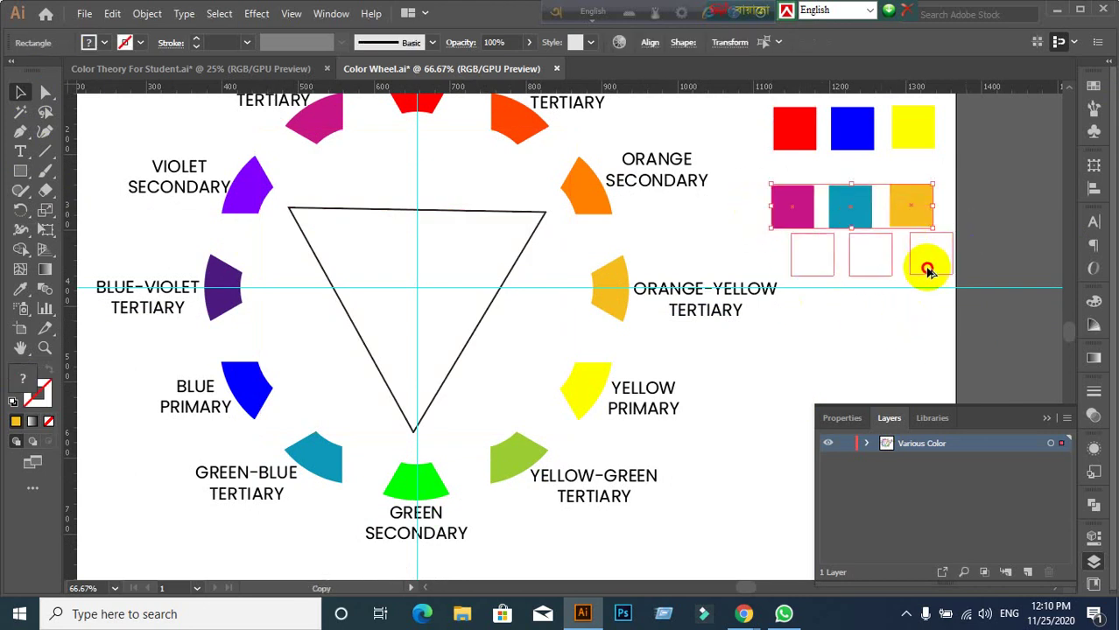
{"action": "left_click", "coordinate": [812, 258]}
{"action": "left_click", "coordinate": [20, 289]}
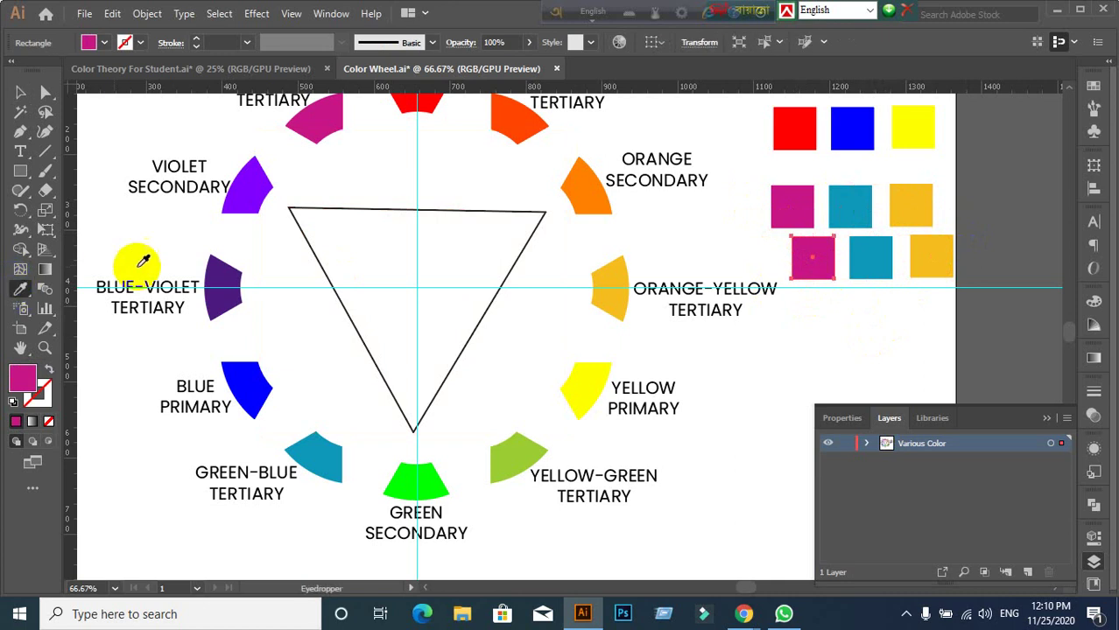
{"action": "left_click", "coordinate": [243, 185]}
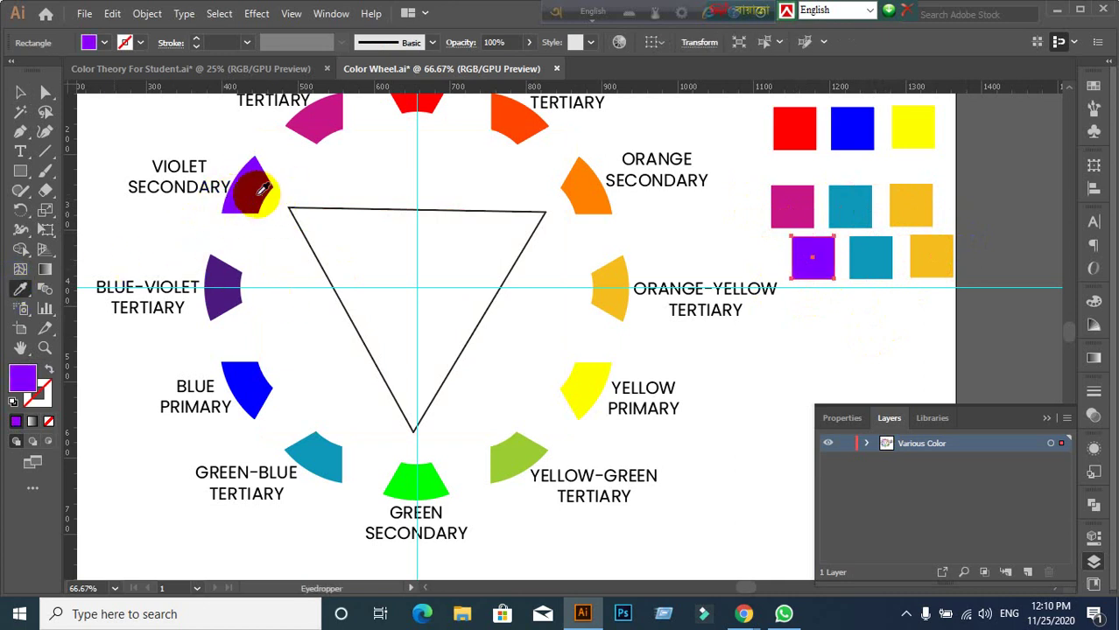
{"action": "left_click", "coordinate": [244, 188]}
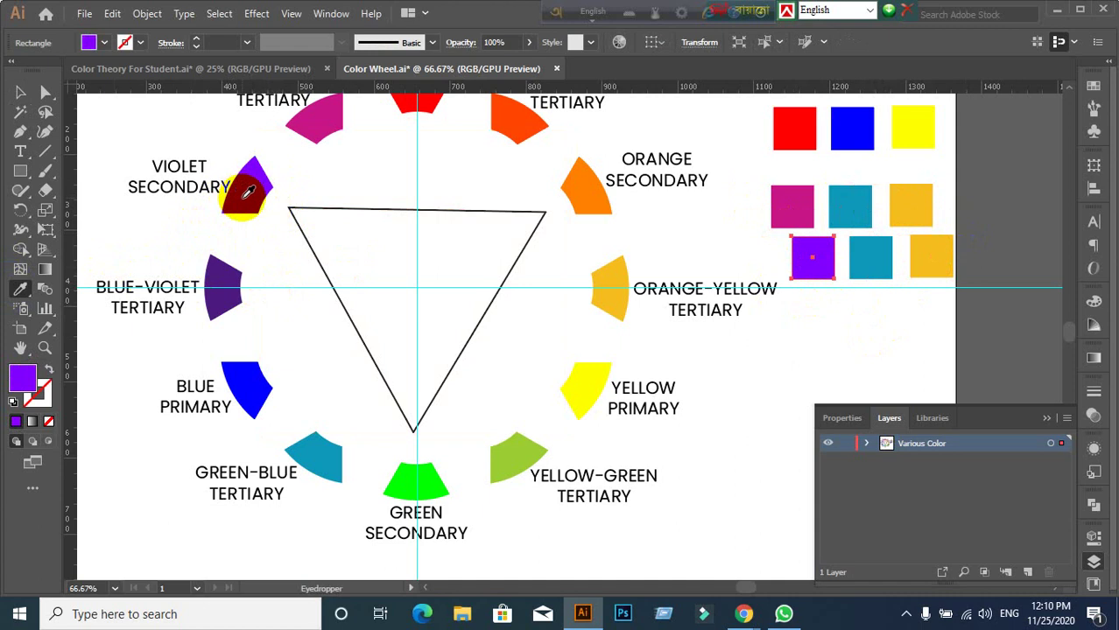
{"action": "left_click", "coordinate": [20, 92]}
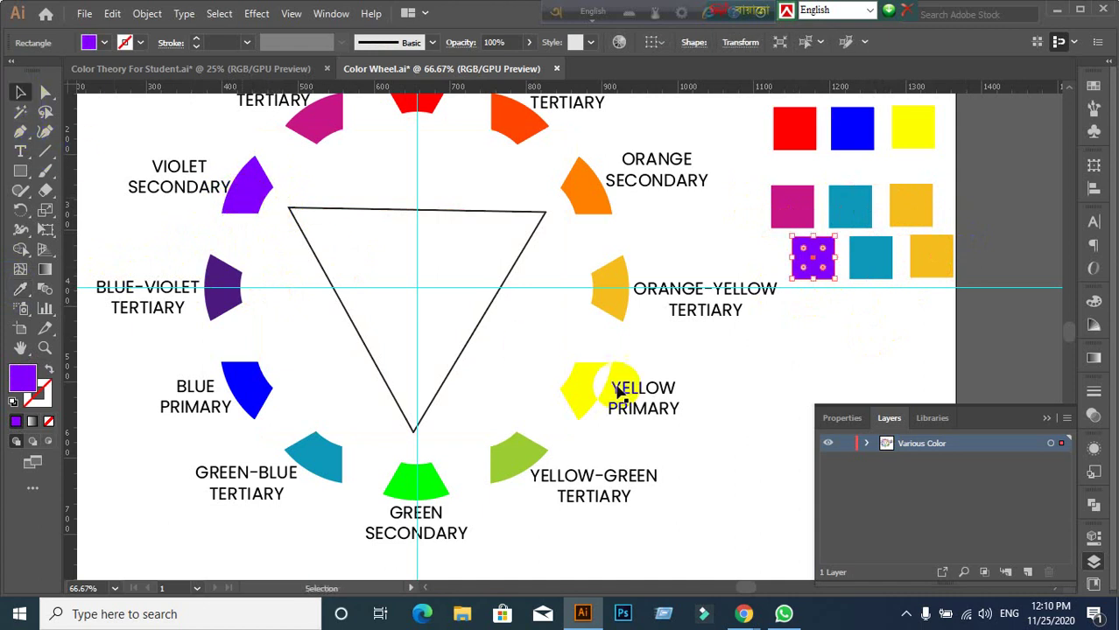
Step: Fill the middle and last new squares with the green and orange wedge colours, then deselect
{"action": "left_click", "coordinate": [869, 267]}
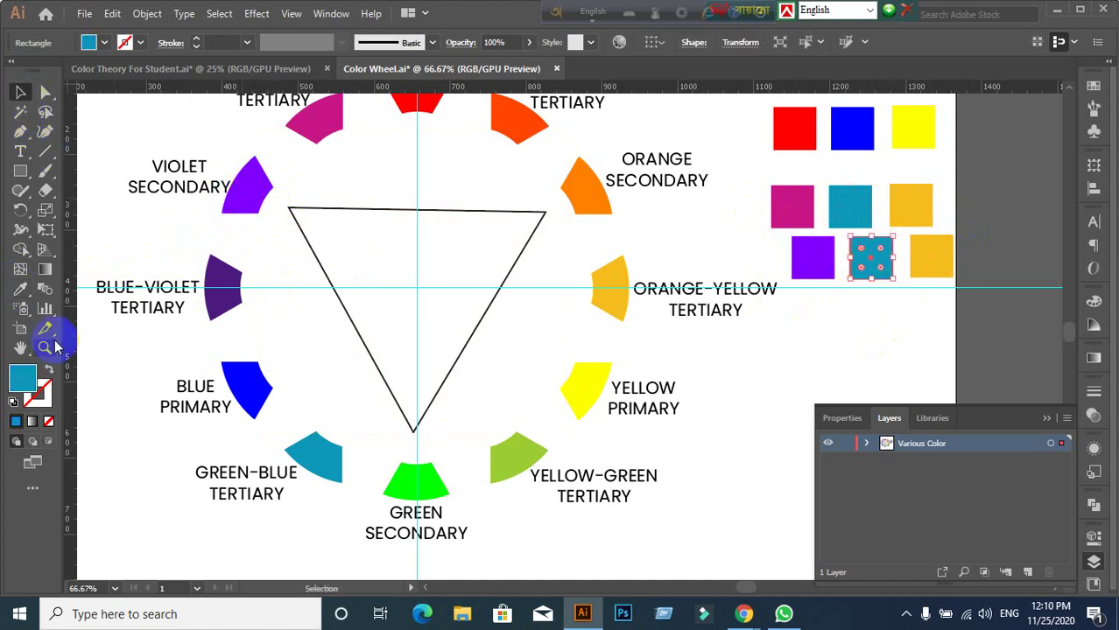
{"action": "left_click", "coordinate": [20, 288]}
{"action": "left_click", "coordinate": [399, 477]}
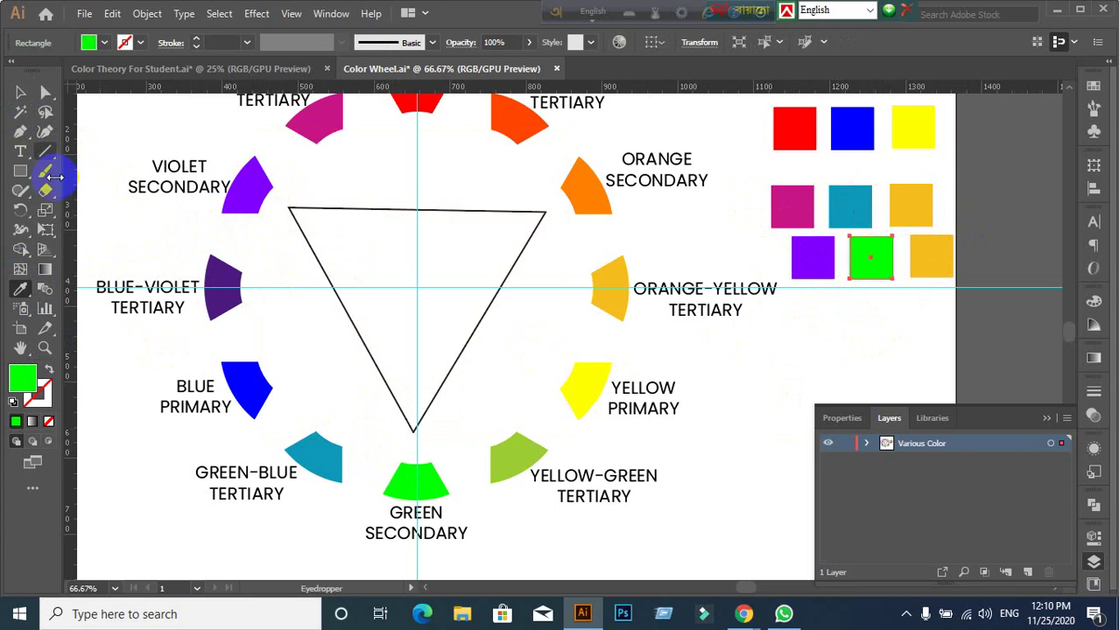
{"action": "left_click", "coordinate": [20, 92]}
{"action": "left_click", "coordinate": [931, 260]}
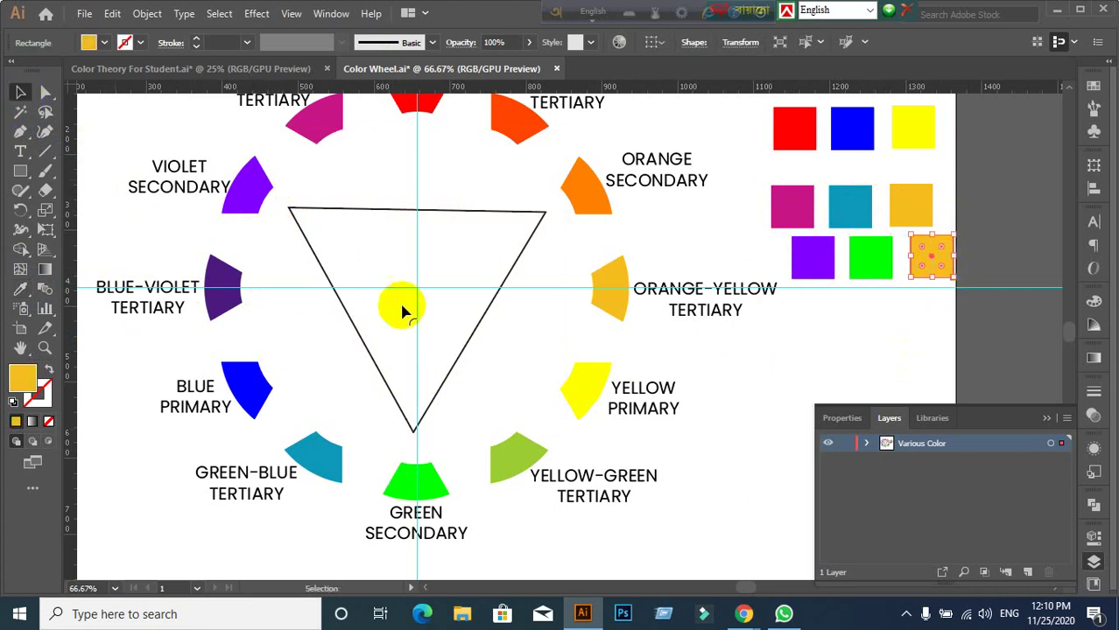
{"action": "left_click", "coordinate": [20, 289]}
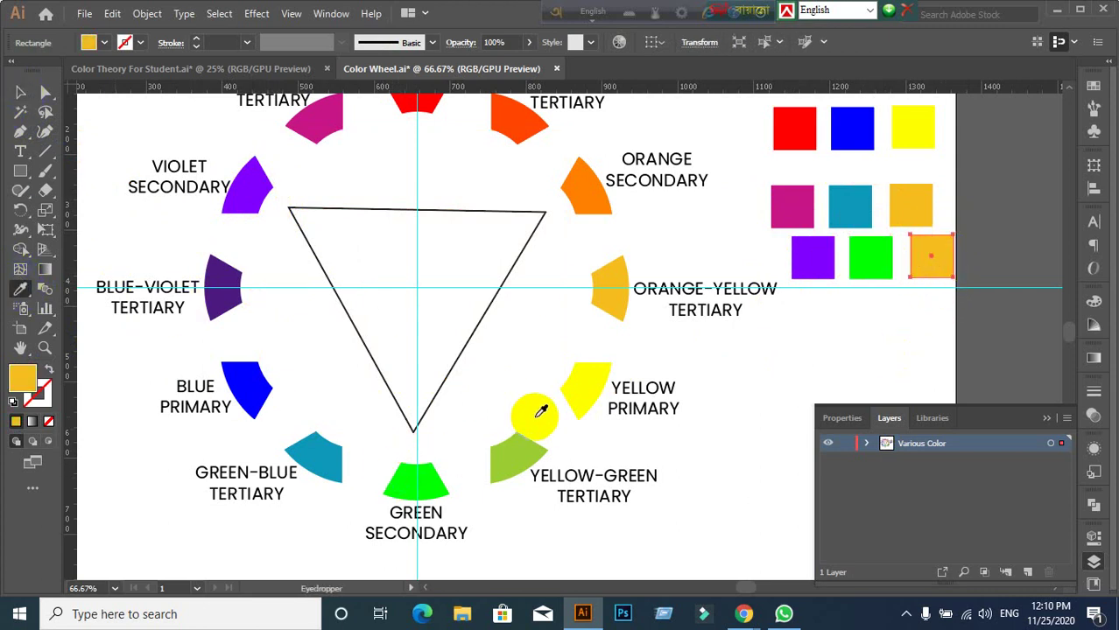
{"action": "left_click", "coordinate": [584, 181]}
{"action": "left_click", "coordinate": [26, 91]}
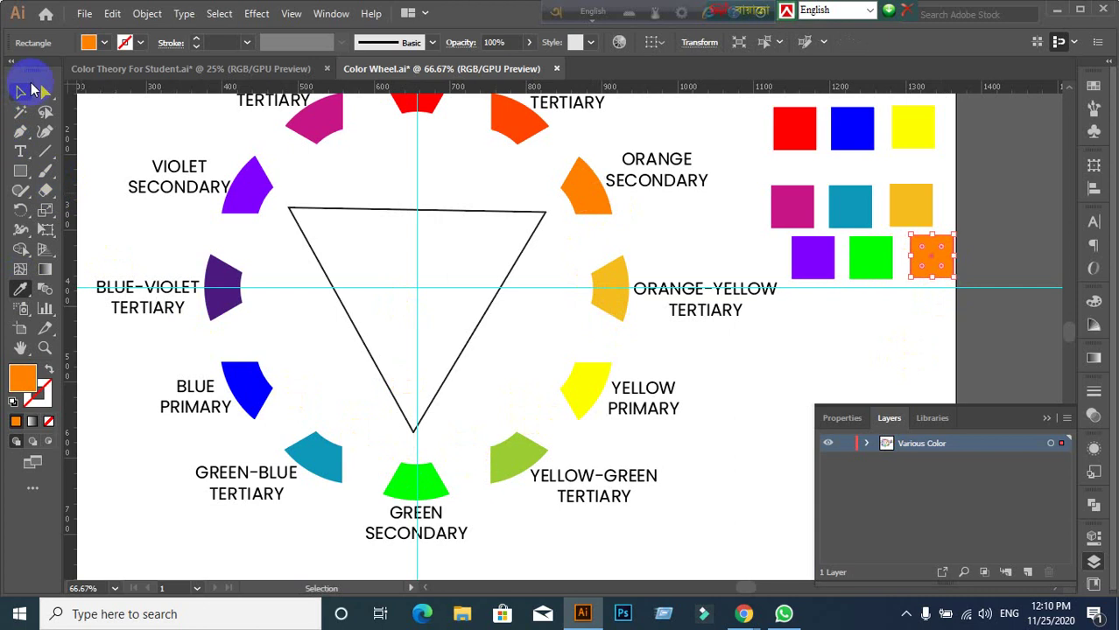
{"action": "left_click", "coordinate": [123, 226]}
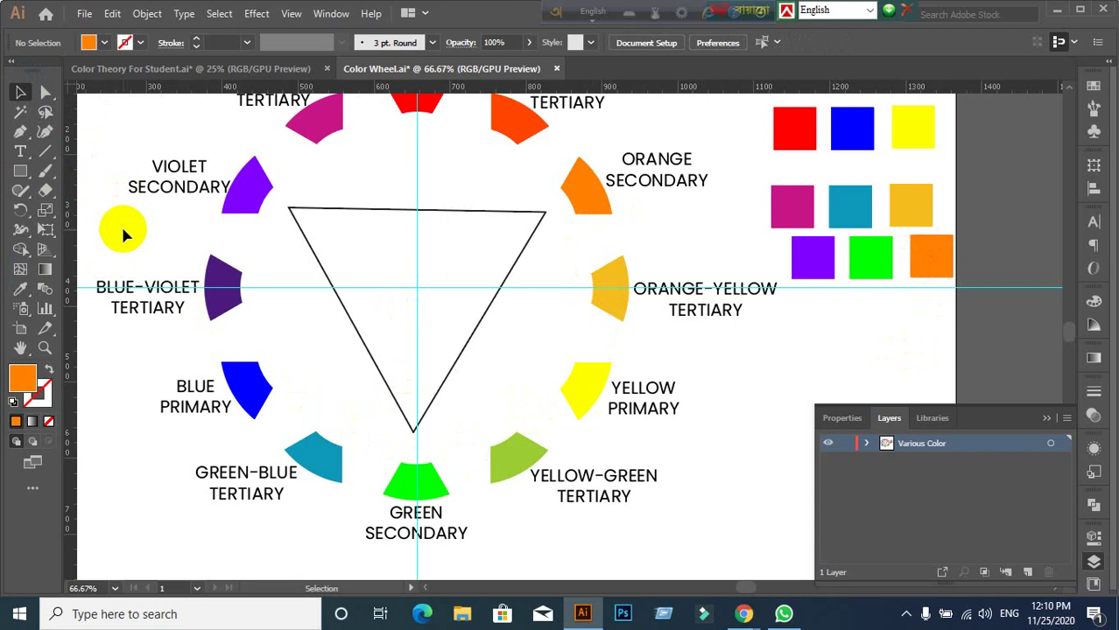
Step: Nudge the tertiary wedges and their labels one step right and up, then deselect
{"action": "mouse_move", "coordinate": [126, 235]}
{"action": "left_mouse_down"}
{"action": "mouse_move", "coordinate": [310, 264]}
{"action": "mouse_move", "coordinate": [261, 242]}
{"action": "left_mouse_up"}
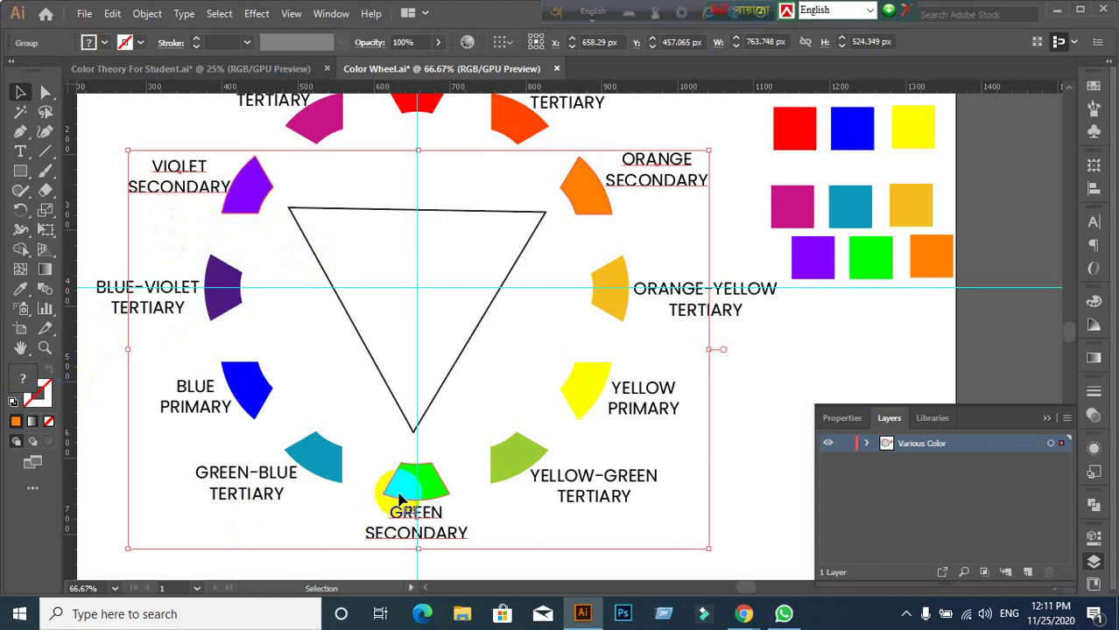
{"action": "left_click", "coordinate": [604, 312]}
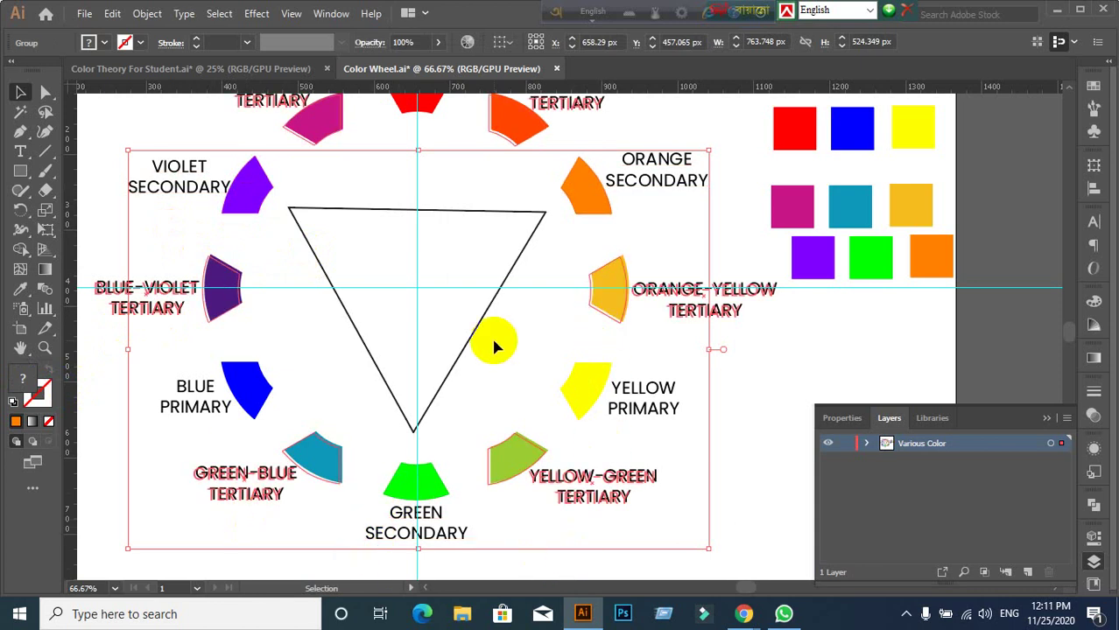
{"action": "key", "text": "Right"}
{"action": "key", "text": "Right"}
{"action": "key", "text": "Right"}
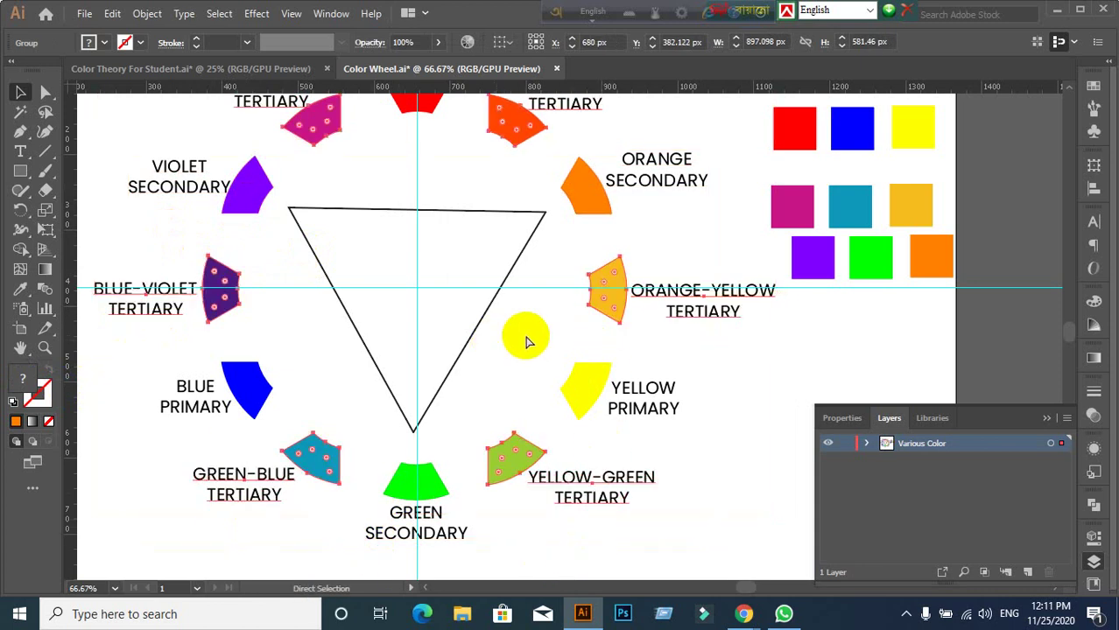
{"action": "key", "text": "Up"}
{"action": "key", "text": "Up"}
{"action": "left_click", "coordinate": [842, 368]}
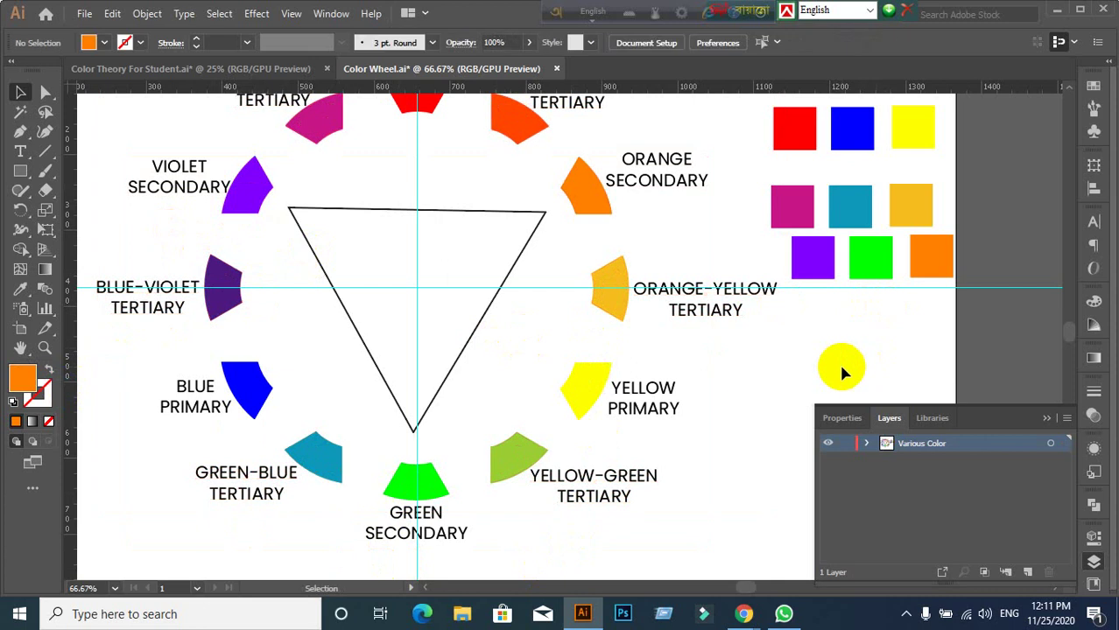
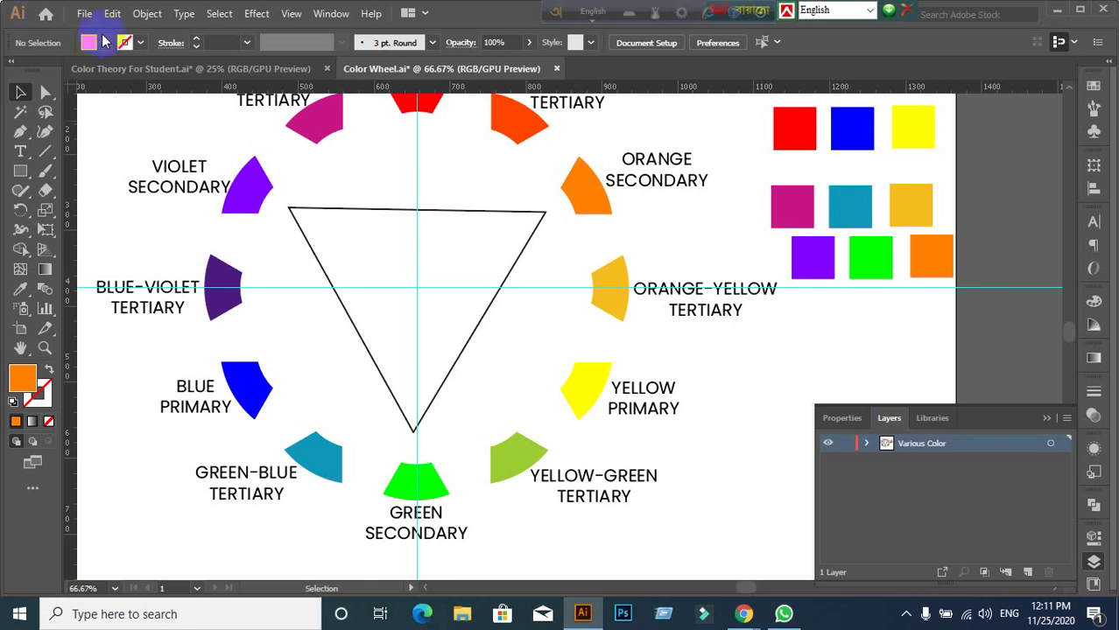
Step: Show the TRIADIC COLOR and MONOCHROMATIC COLORS headings, then draw a dark-red circle below the slide
{"action": "left_click", "coordinate": [127, 68]}
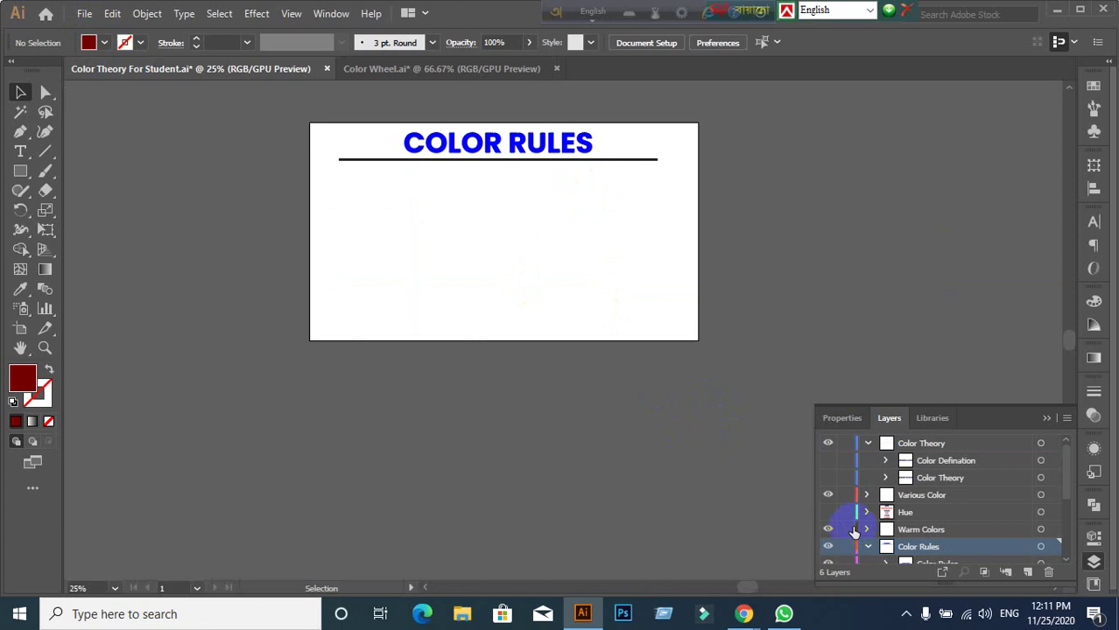
{"action": "scroll", "coordinate": [938, 548], "scroll_direction": "down", "scroll_amount": 1}
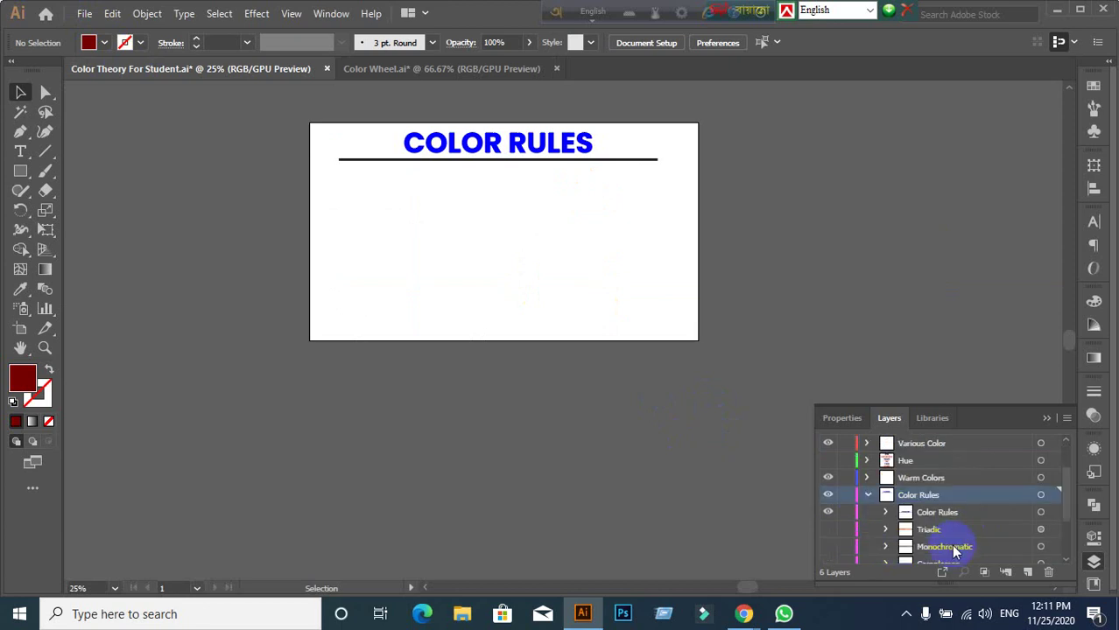
{"action": "left_click", "coordinate": [827, 528]}
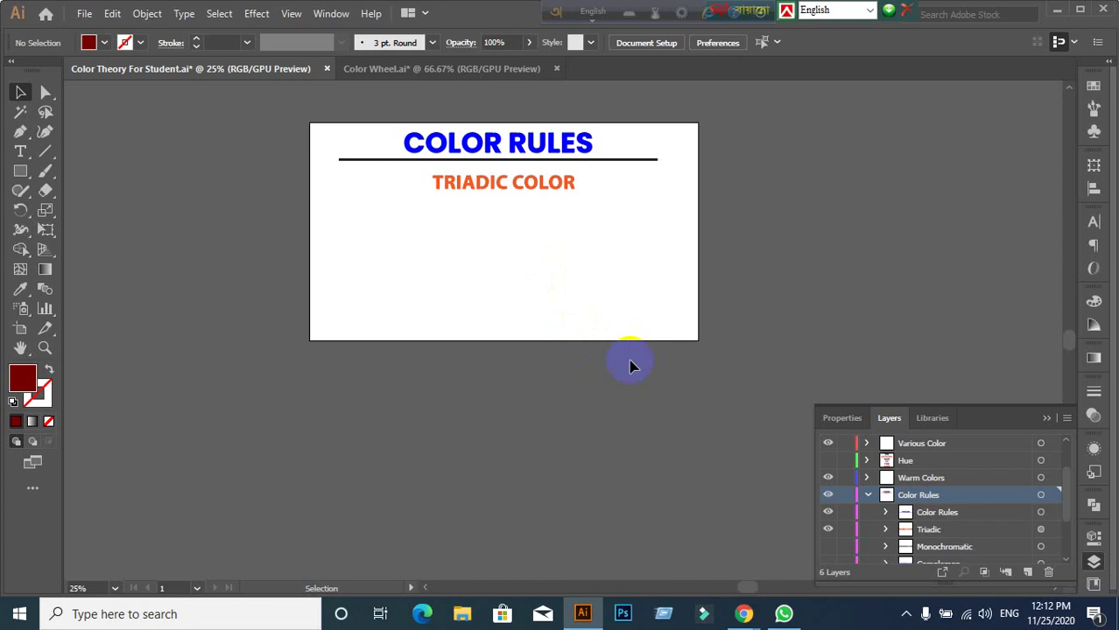
{"action": "scroll", "coordinate": [973, 521], "scroll_direction": "down", "scroll_amount": 3}
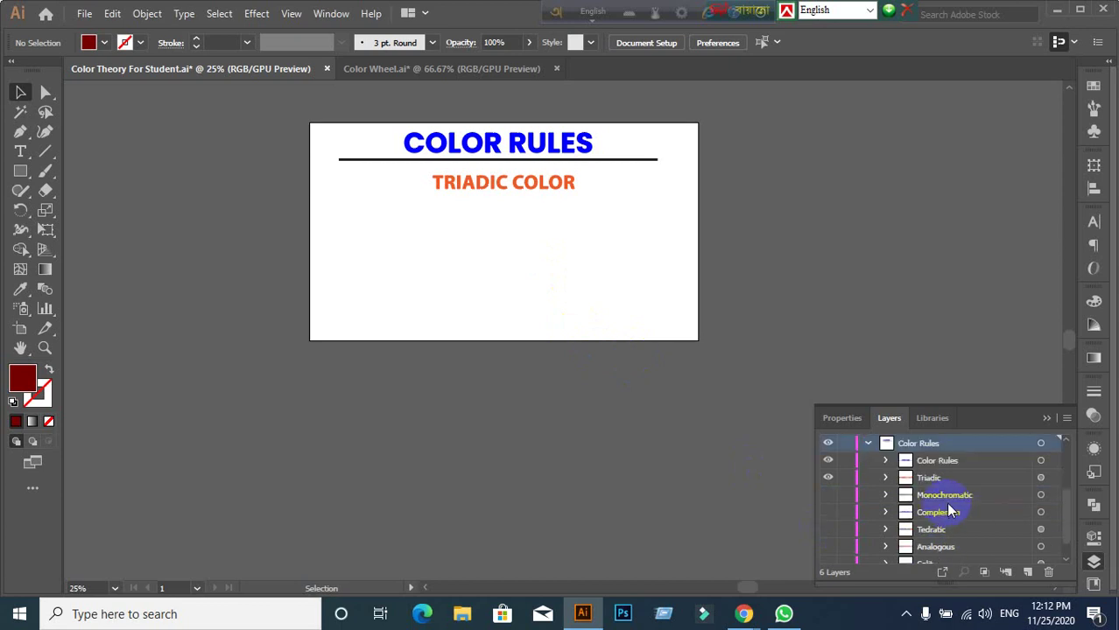
{"action": "left_click", "coordinate": [827, 495]}
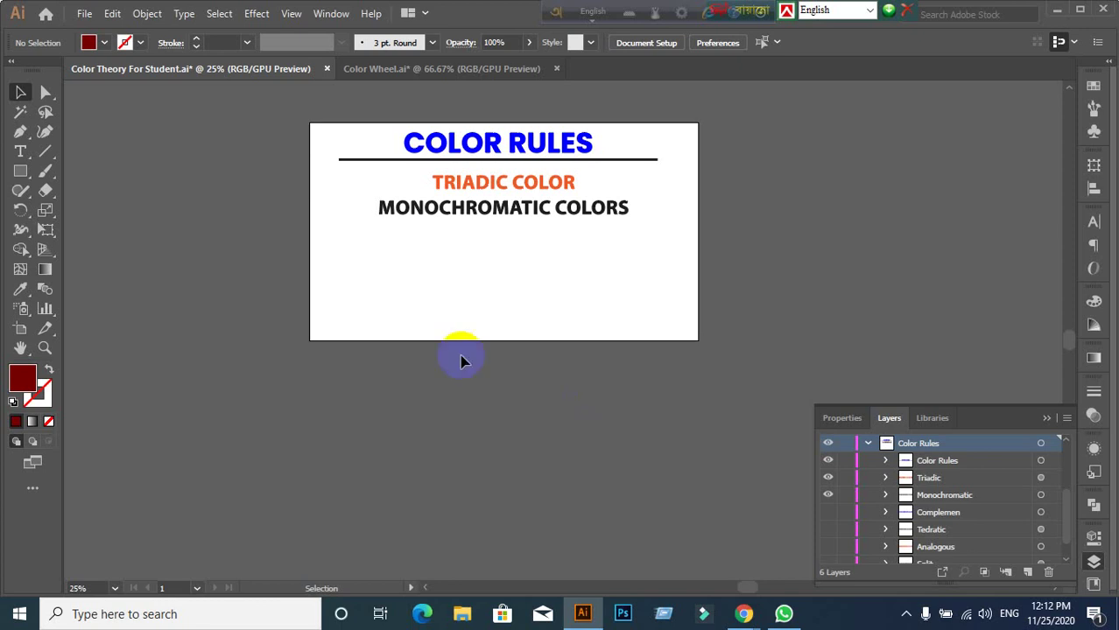
{"action": "mouse_move", "coordinate": [20, 172]}
{"action": "left_mouse_down"}
{"action": "mouse_move", "coordinate": [75, 194]}
{"action": "mouse_move", "coordinate": [71, 212]}
{"action": "left_mouse_up"}
{"action": "mouse_move", "coordinate": [228, 359]}
{"action": "left_mouse_down"}
{"action": "mouse_move", "coordinate": [380, 475]}
{"action": "mouse_move", "coordinate": [381, 513]}
{"action": "left_mouse_up"}
Step: Fill the circle with pure red ff0000
{"action": "left_click", "coordinate": [20, 92]}
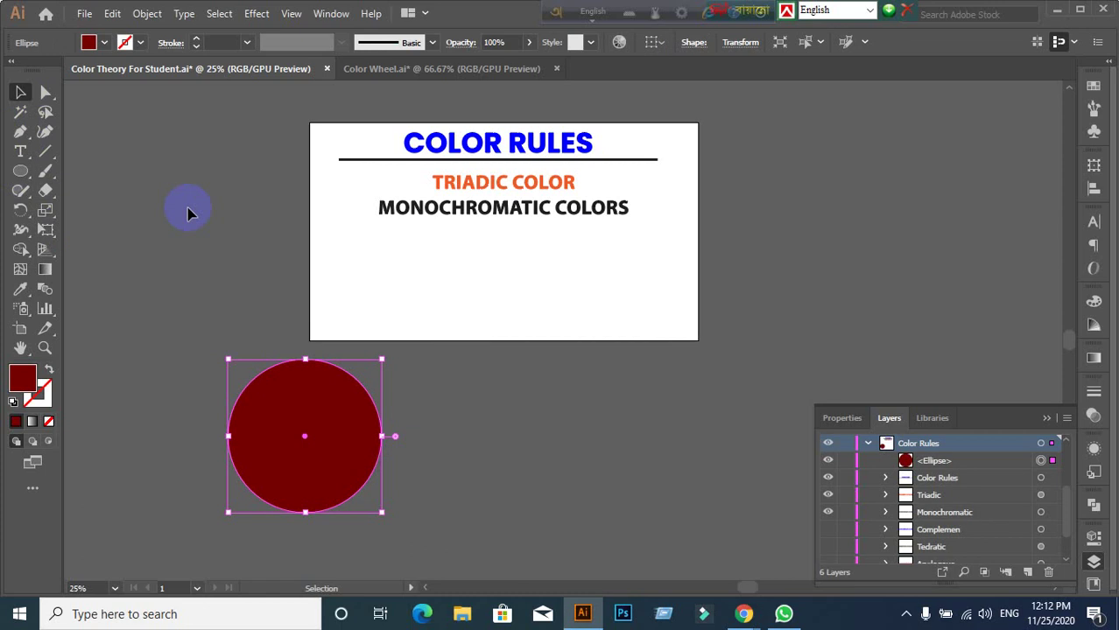
{"action": "scroll", "coordinate": [230, 307], "scroll_direction": "down", "scroll_amount": 1}
{"action": "double_click", "coordinate": [18, 383]}
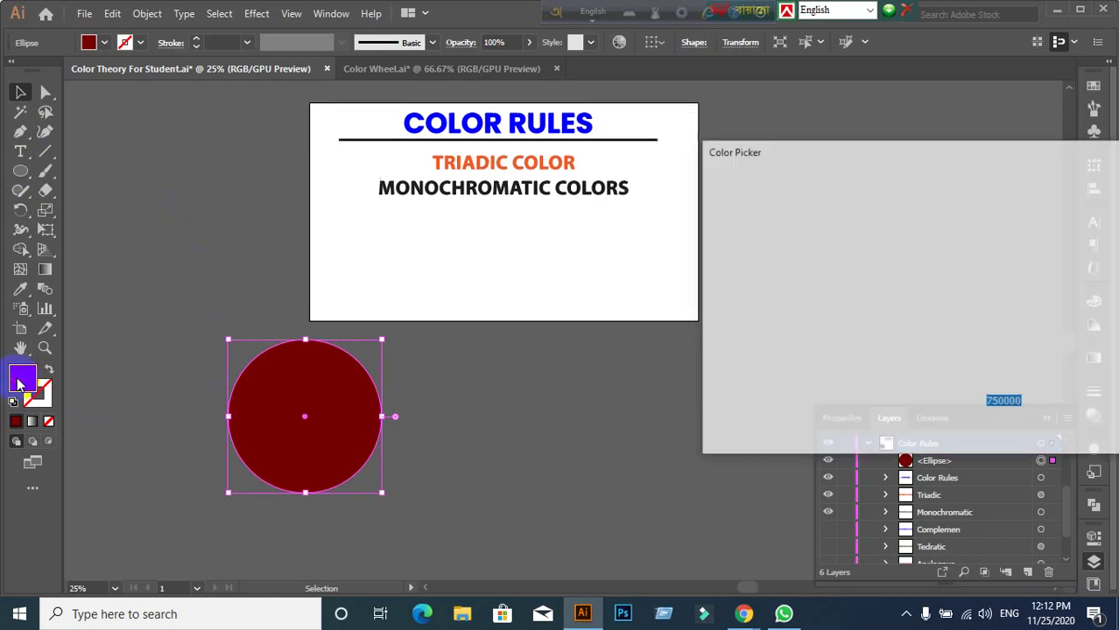
{"action": "left_click_drag", "start_coordinate": [896, 290], "coordinate": [926, 198]}
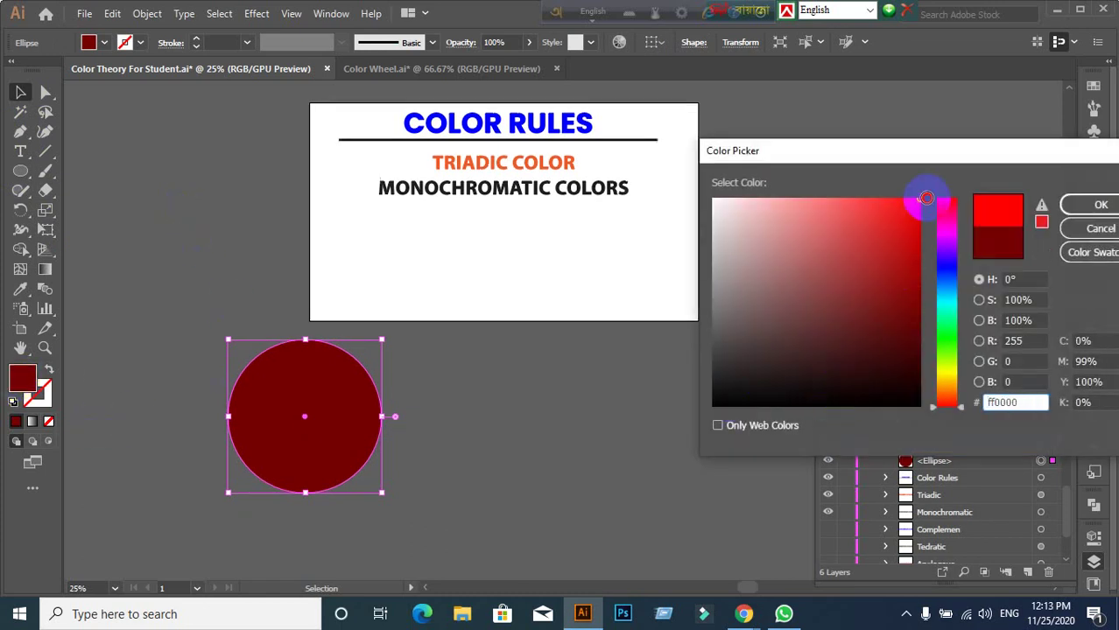
{"action": "left_click", "coordinate": [1112, 208]}
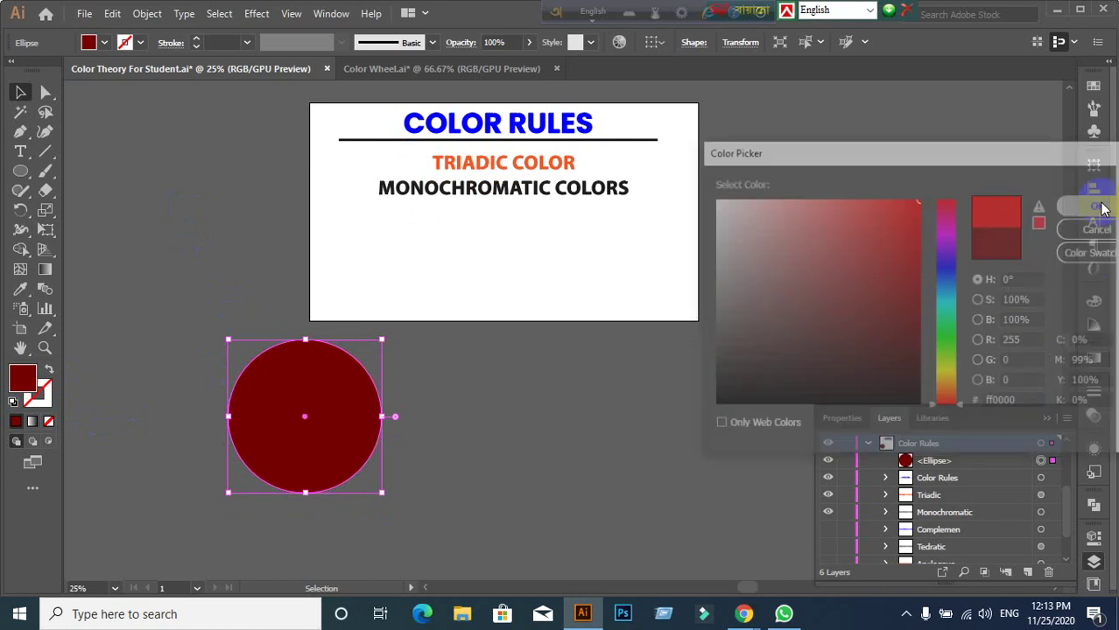
{"action": "left_click", "coordinate": [614, 492]}
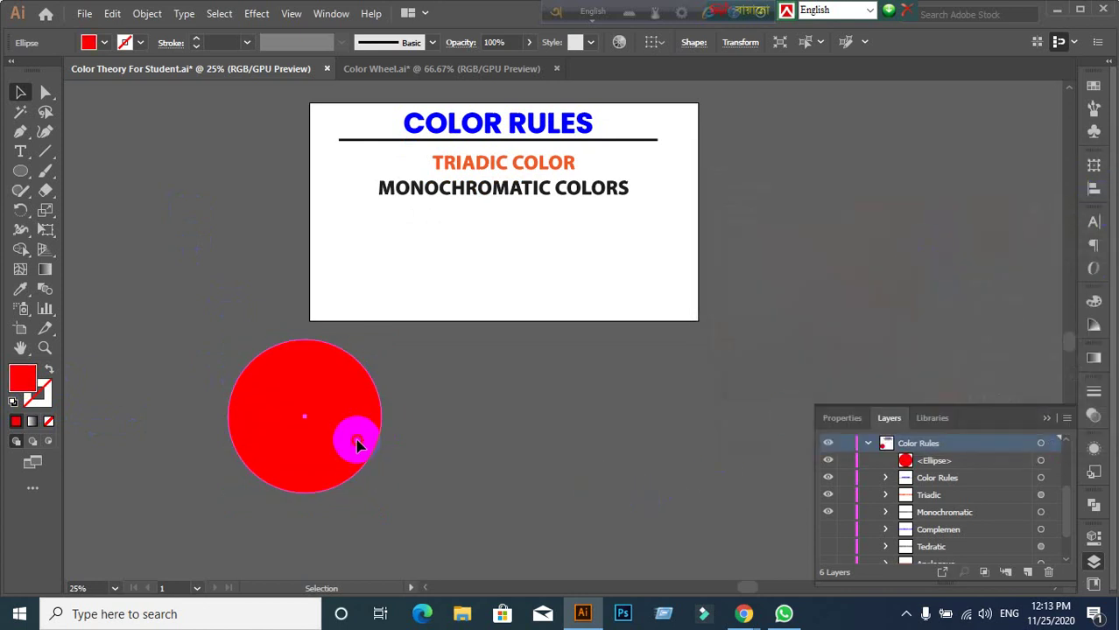
{"action": "left_click", "coordinate": [358, 442]}
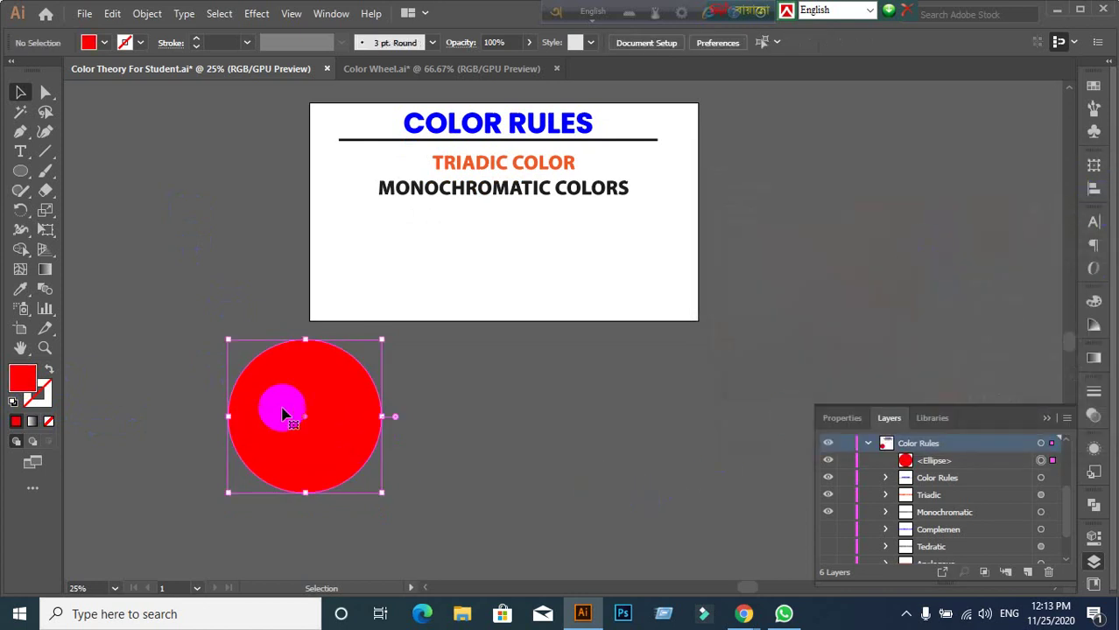
Step: Keep the circle pure red and Alt-drag a copy to its right
{"action": "double_click", "coordinate": [24, 377]}
{"action": "left_click_drag", "start_coordinate": [852, 233], "coordinate": [839, 177]}
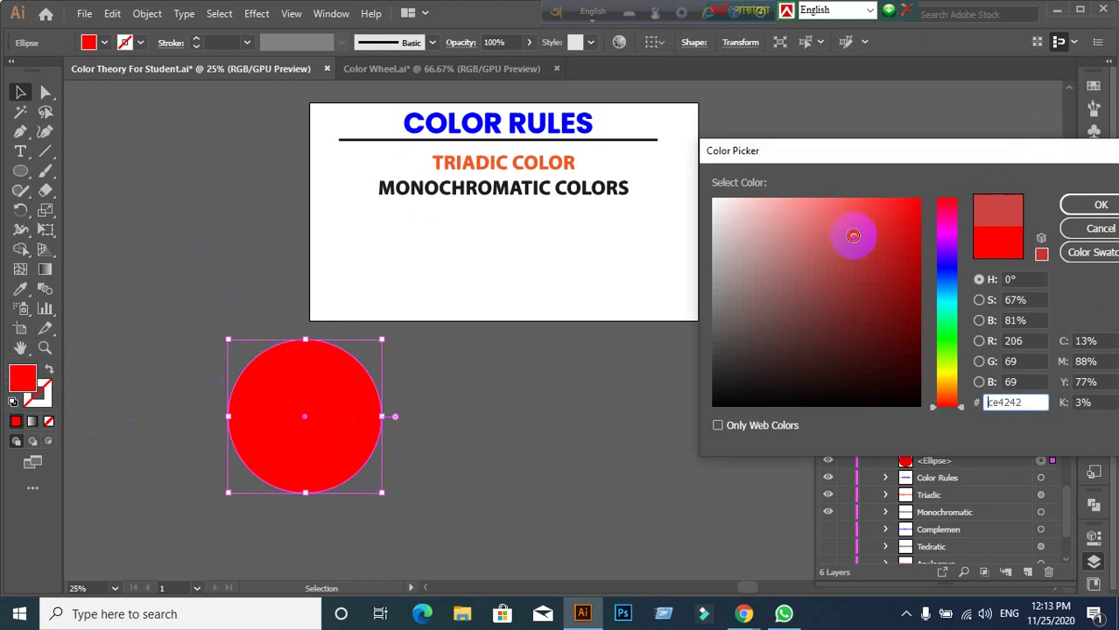
{"action": "left_click", "coordinate": [1107, 229]}
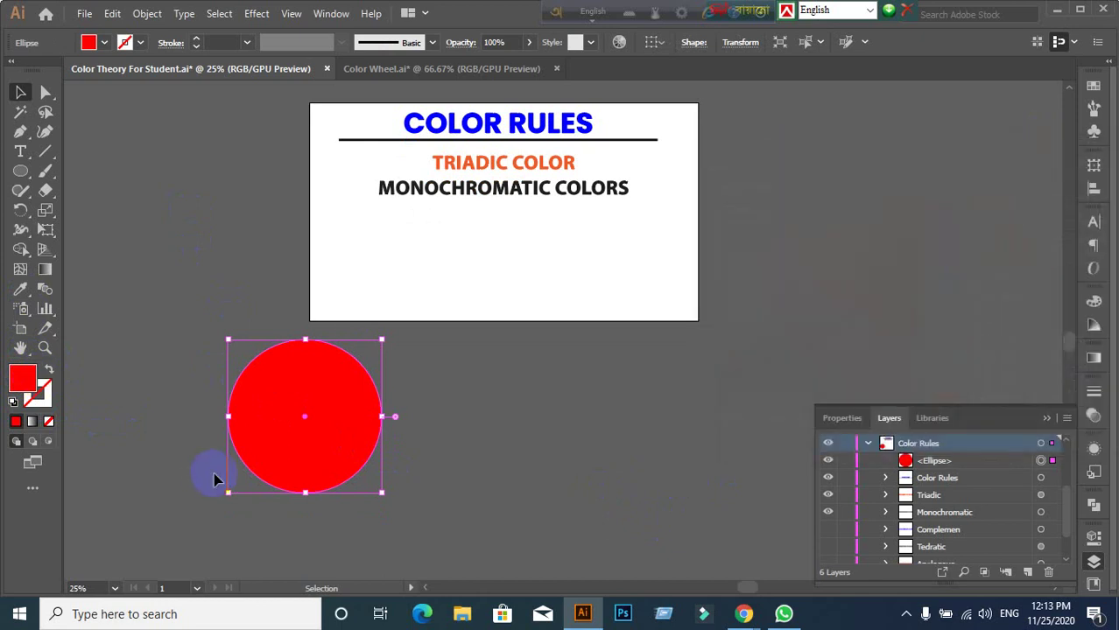
{"action": "left_click", "coordinate": [480, 457]}
{"action": "left_click", "coordinate": [320, 462]}
{"action": "mouse_move", "coordinate": [319, 462]}
{"action": "left_mouse_down"}
{"action": "mouse_move", "coordinate": [506, 475]}
{"action": "mouse_move", "coordinate": [504, 462]}
{"action": "left_mouse_up"}
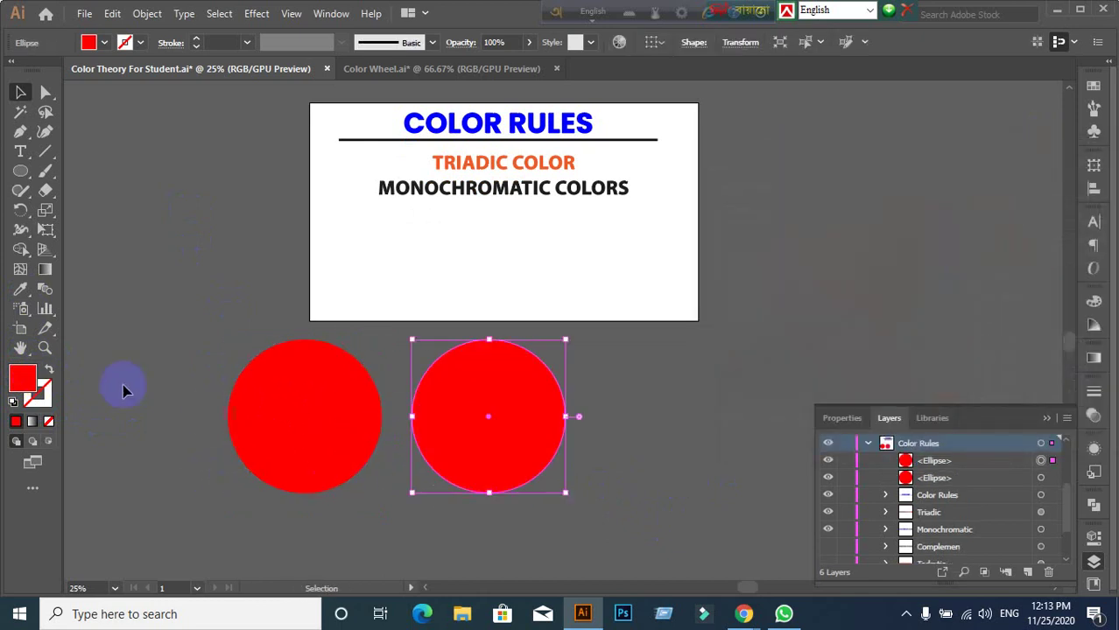
Step: Change the copy's fill to the lighter red ff5252
{"action": "double_click", "coordinate": [25, 383]}
{"action": "left_click_drag", "start_coordinate": [853, 230], "coordinate": [855, 180]}
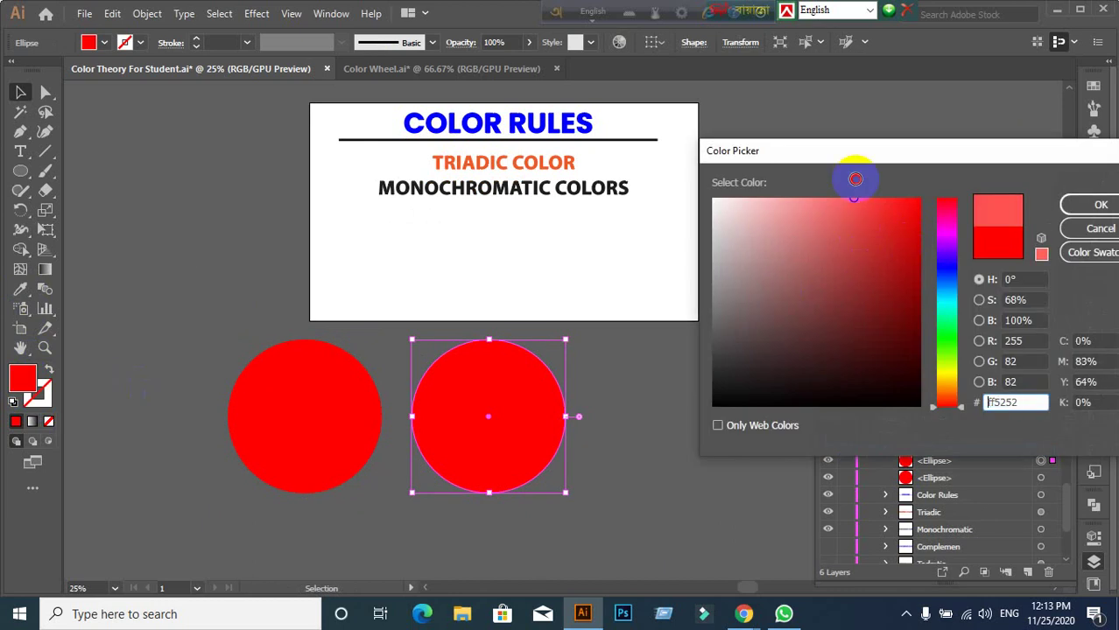
{"action": "left_click", "coordinate": [1103, 210]}
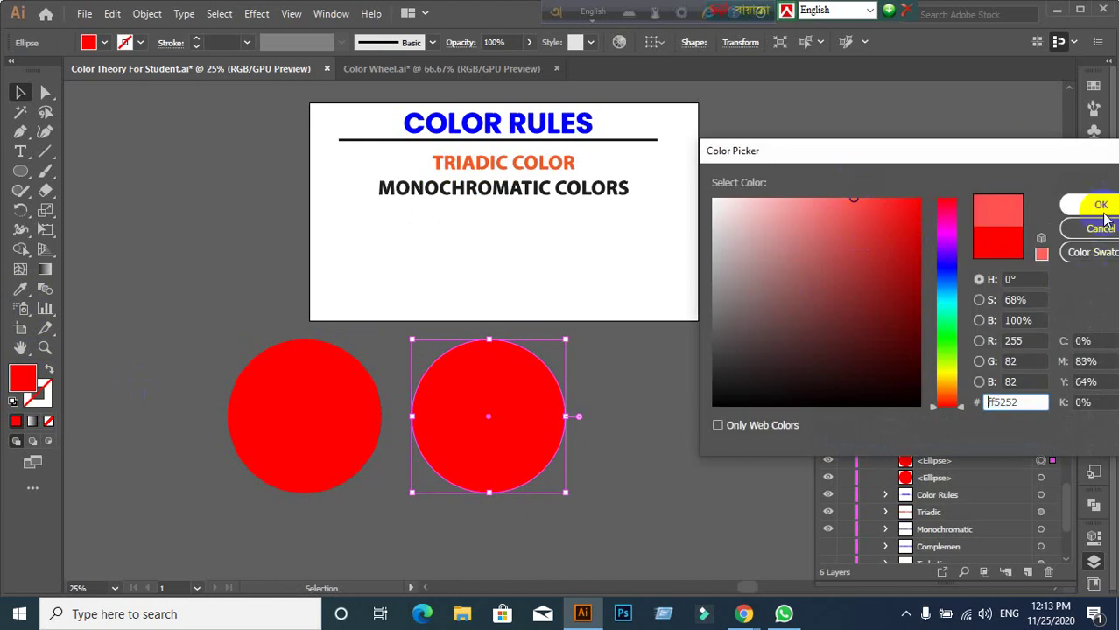
{"action": "left_click", "coordinate": [1101, 205]}
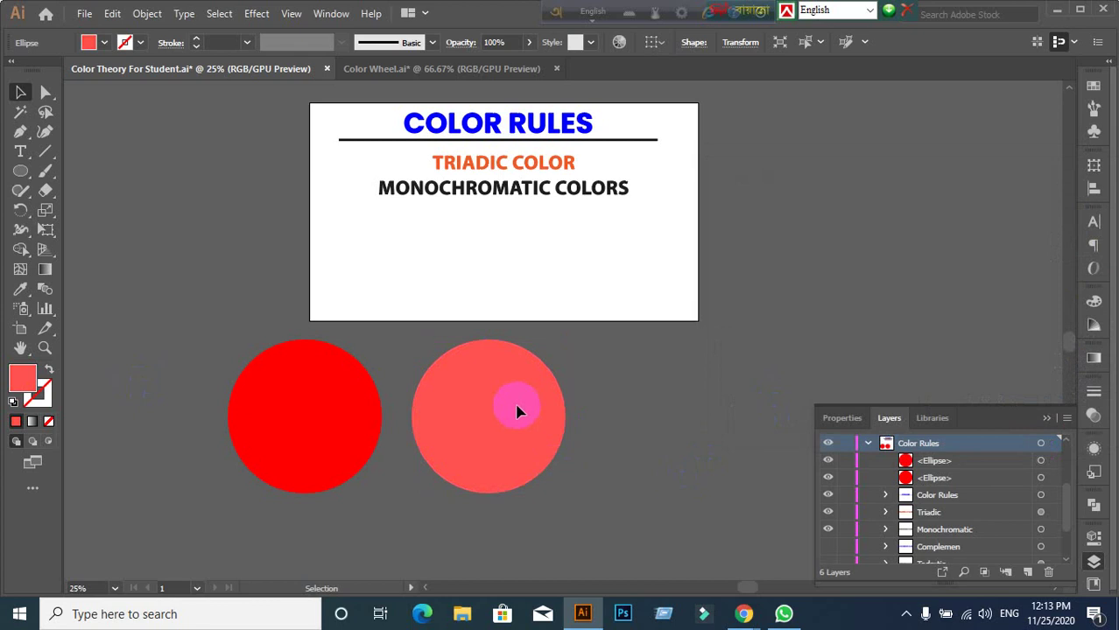
Step: Duplicate the lighter circle rightward and darken the new copy to 80% brightness
{"action": "left_click_drag", "start_coordinate": [517, 411], "coordinate": [697, 412]}
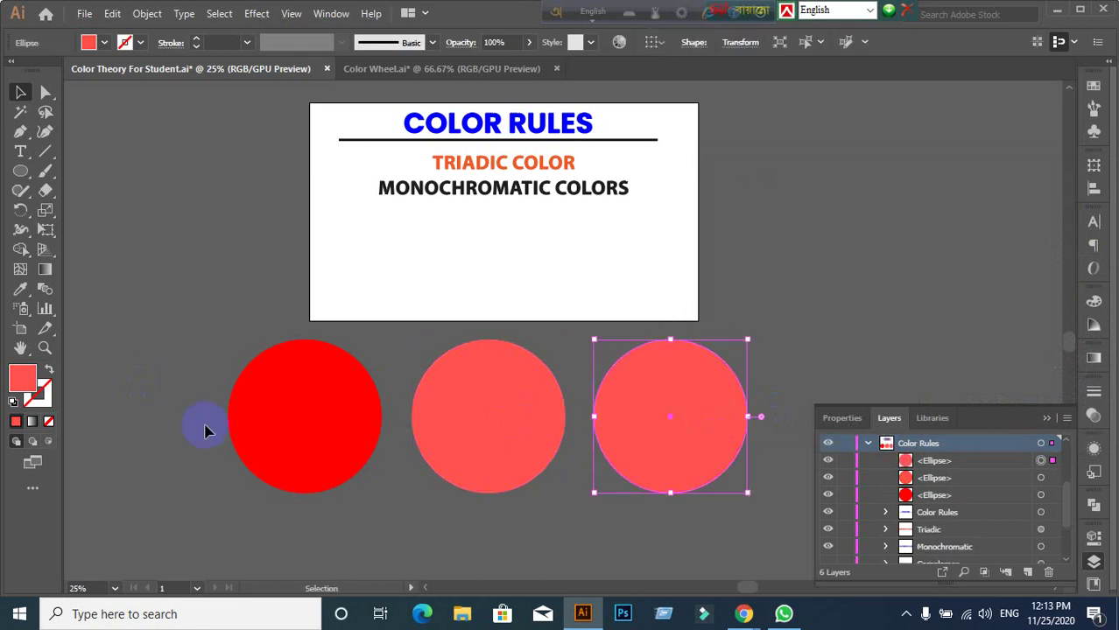
{"action": "double_click", "coordinate": [22, 378]}
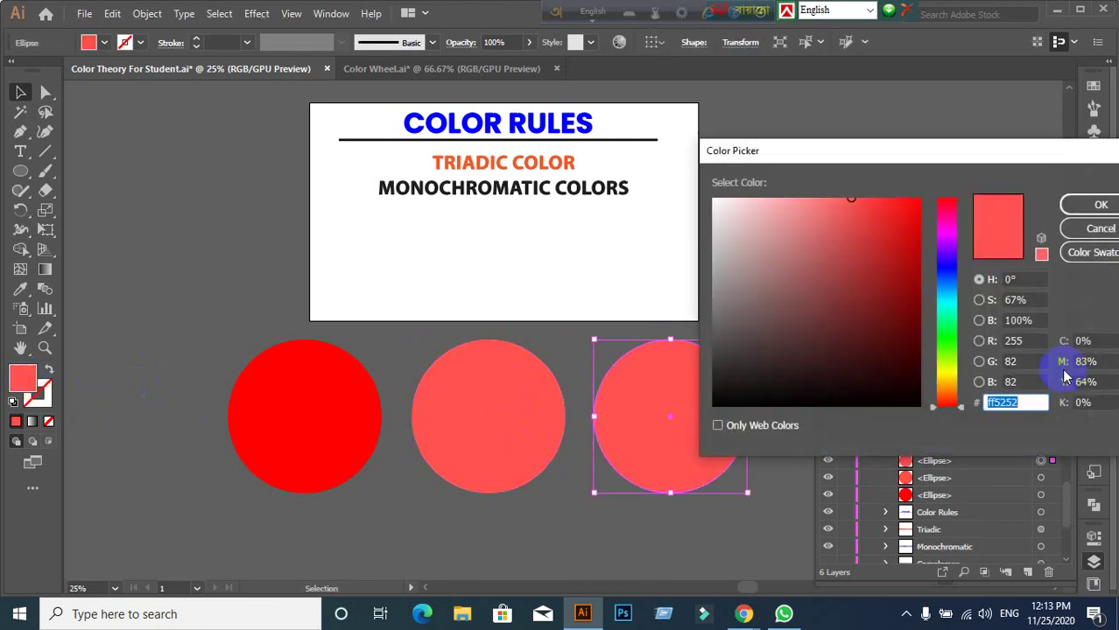
{"action": "left_click", "coordinate": [1035, 320]}
{"action": "key", "text": "Down"}
{"action": "key", "text": "Down"}
{"action": "key", "text": "Down"}
{"action": "key", "text": "Down"}
{"action": "key", "text": "Down"}
{"action": "key", "text": "Down"}
{"action": "key", "text": "Down"}
{"action": "key", "text": "Down"}
{"action": "key", "text": "Down"}
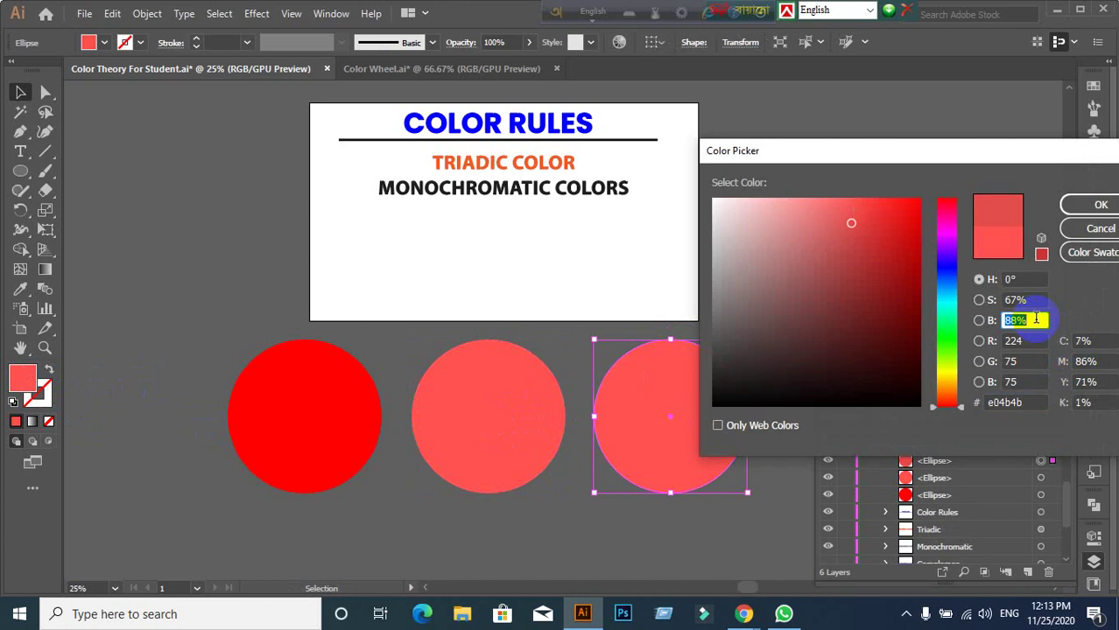
{"action": "key", "text": "Down"}
{"action": "key", "text": "Down"}
{"action": "key", "text": "Down"}
{"action": "key", "text": "Down"}
{"action": "key", "text": "Down"}
{"action": "key", "text": "Down"}
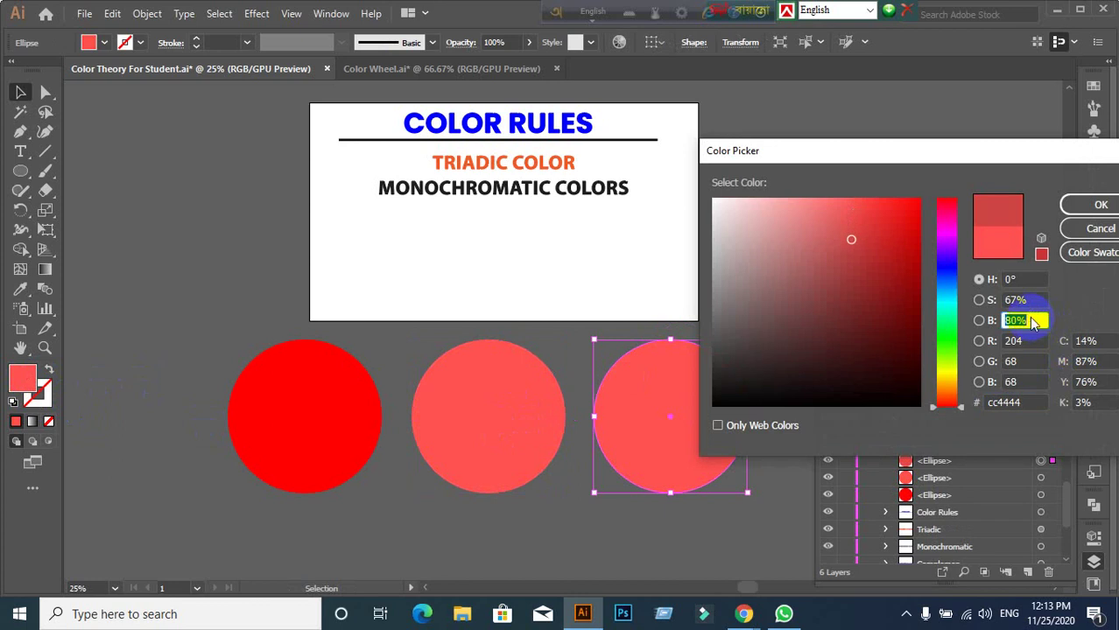
{"action": "left_click", "coordinate": [1091, 210]}
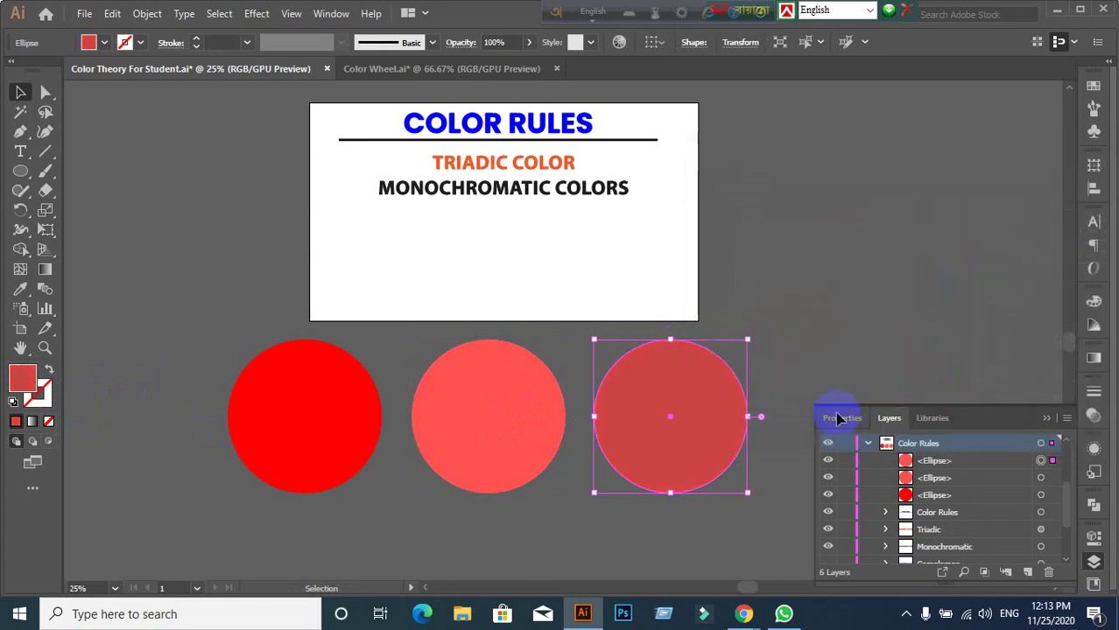
{"action": "left_click", "coordinate": [849, 357]}
{"action": "left_click", "coordinate": [669, 486]}
{"action": "left_click", "coordinate": [530, 542]}
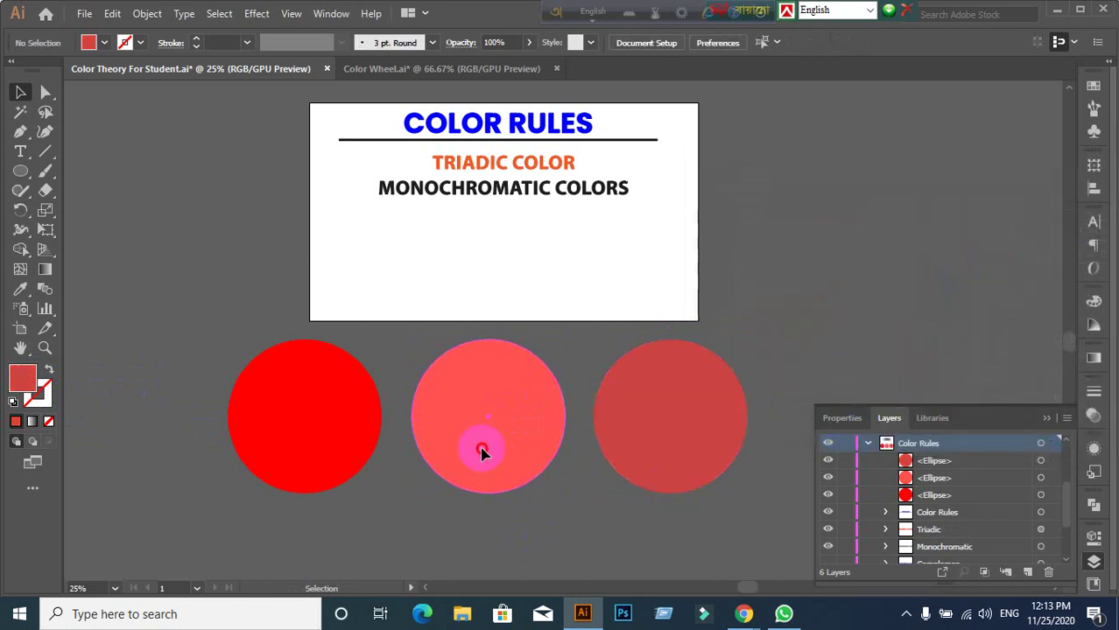
{"action": "left_click", "coordinate": [482, 450]}
{"action": "left_click", "coordinate": [350, 468]}
{"action": "left_click", "coordinate": [349, 524]}
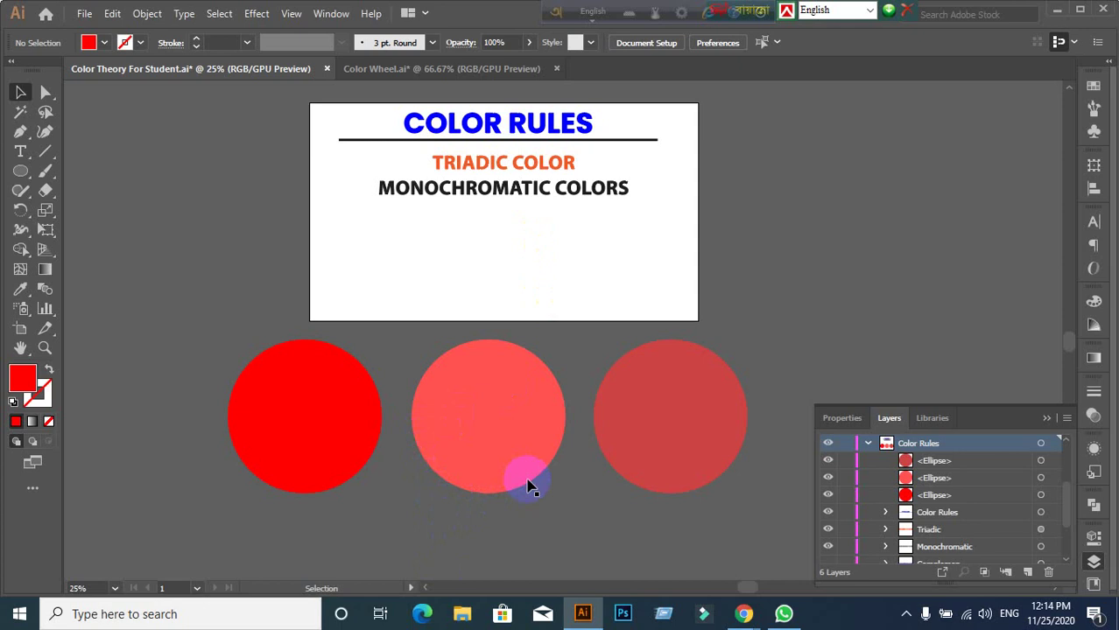
Step: Check the bright red, coral and dark red circles by selecting and deselecting each
{"action": "scroll", "coordinate": [528, 487], "scroll_direction": "down", "scroll_amount": 1}
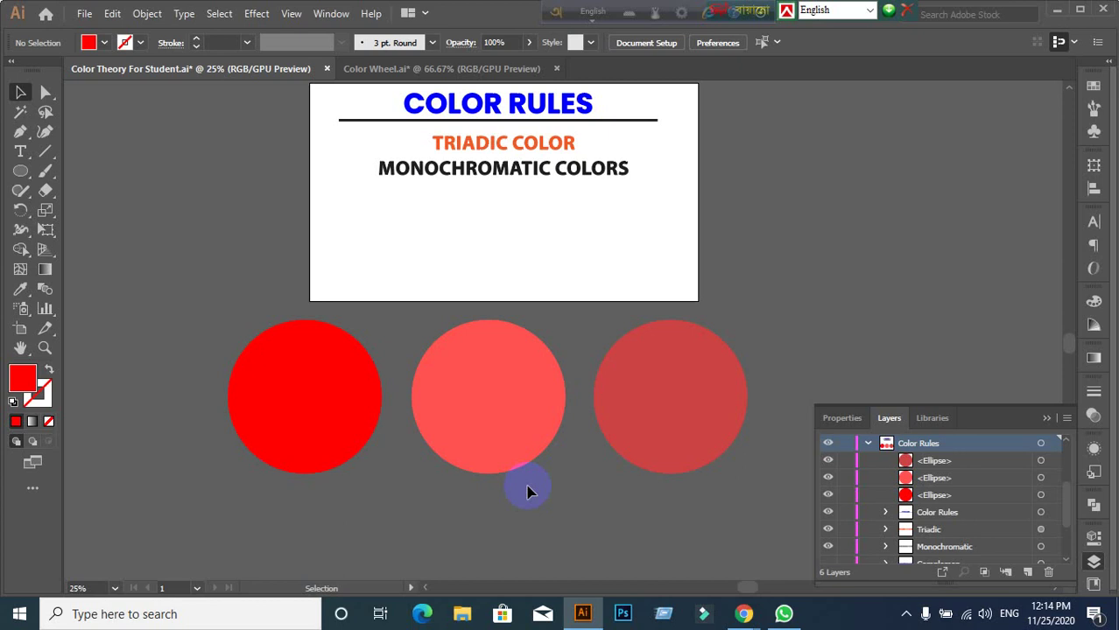
{"action": "scroll", "coordinate": [582, 469], "scroll_direction": "down", "scroll_amount": 1}
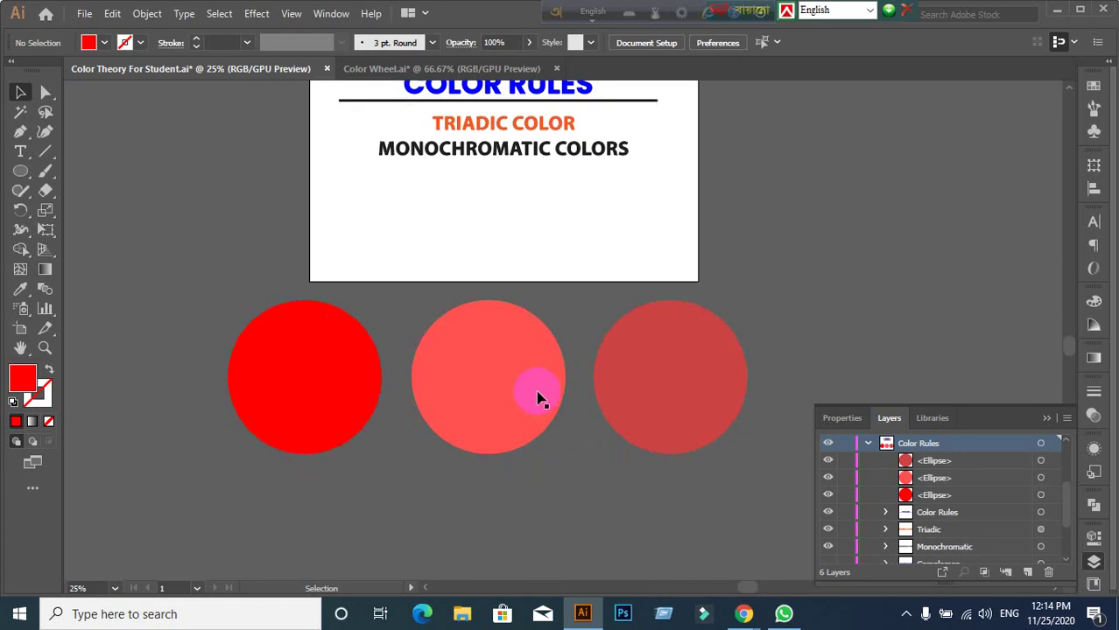
{"action": "left_click", "coordinate": [518, 360]}
{"action": "left_click", "coordinate": [561, 480]}
{"action": "left_click", "coordinate": [724, 428]}
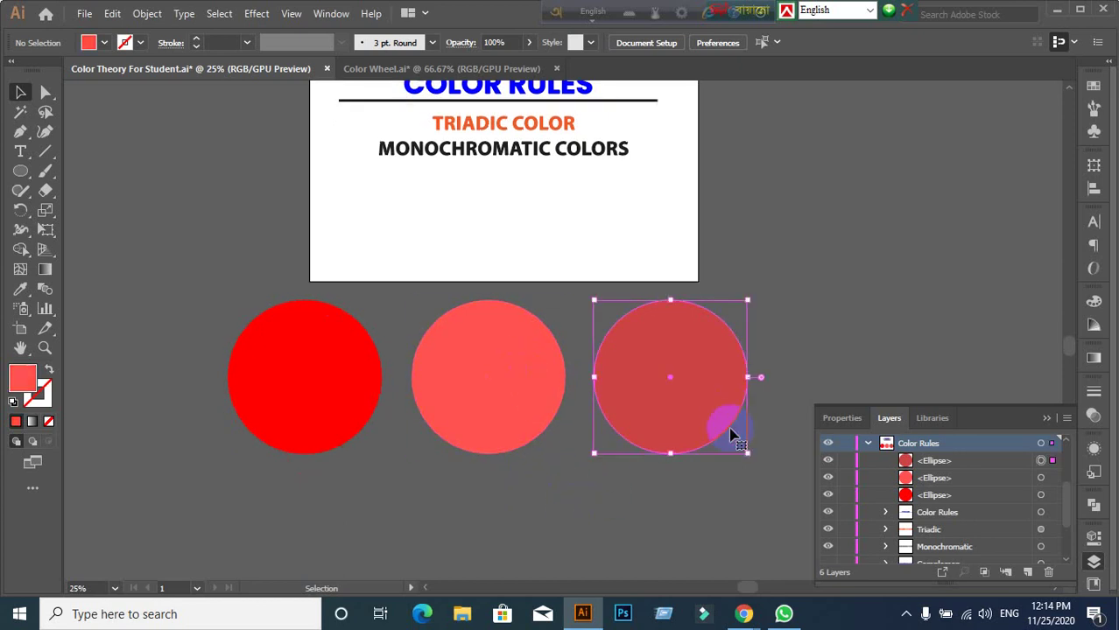
{"action": "left_click", "coordinate": [707, 530]}
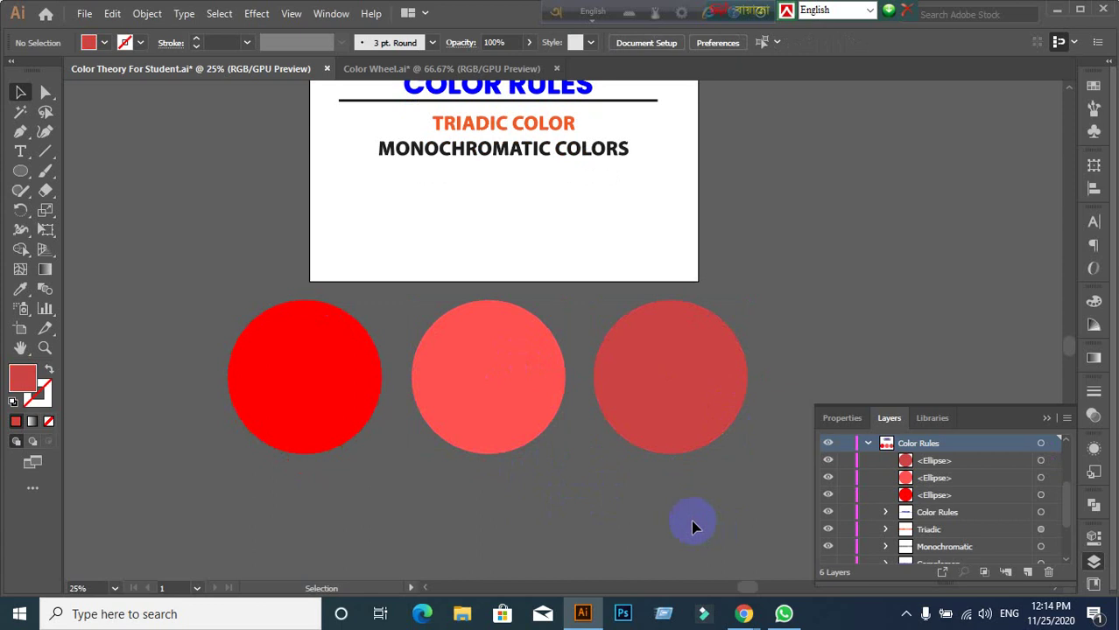
{"action": "scroll", "coordinate": [690, 523], "scroll_direction": "up", "scroll_amount": 1}
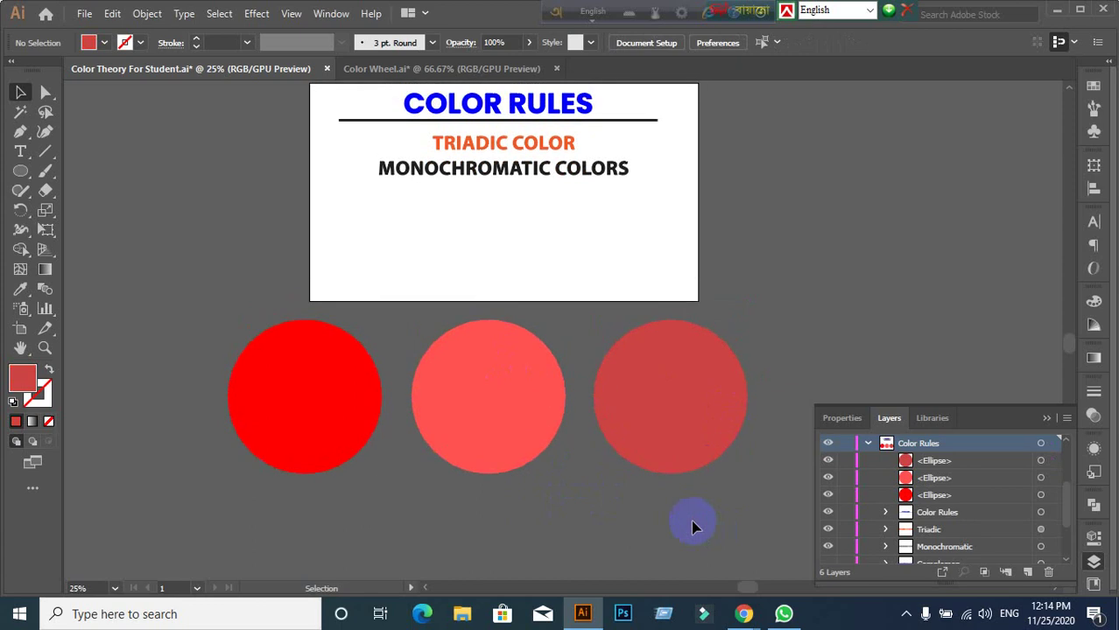
{"action": "scroll", "coordinate": [703, 520], "scroll_direction": "down", "scroll_amount": 1}
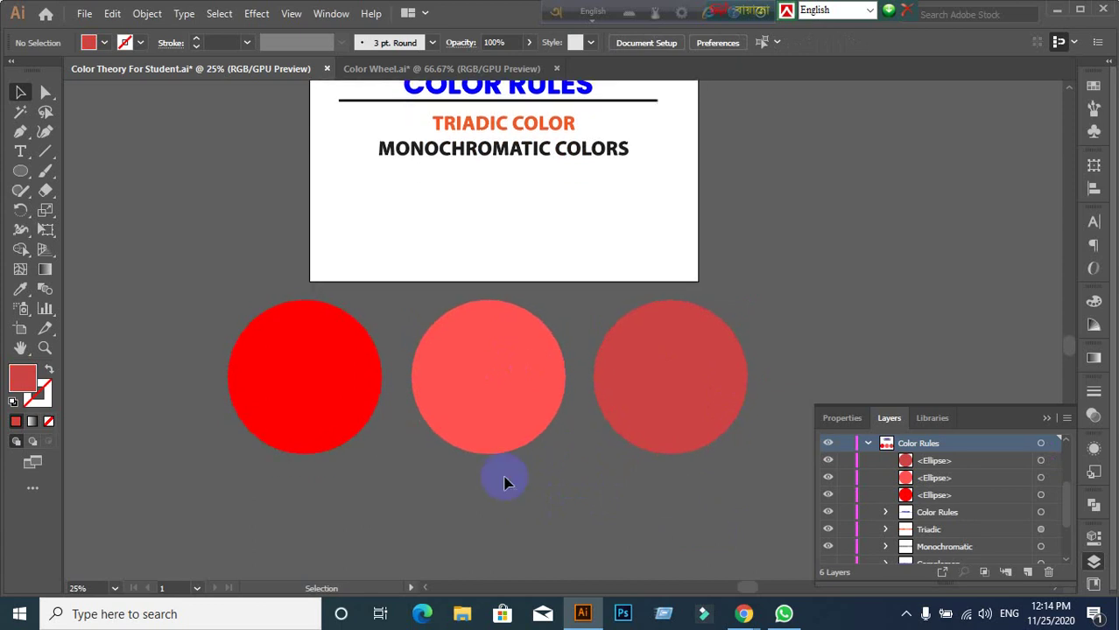
{"action": "left_click", "coordinate": [492, 394]}
{"action": "left_click", "coordinate": [335, 423]}
{"action": "left_click", "coordinate": [490, 503]}
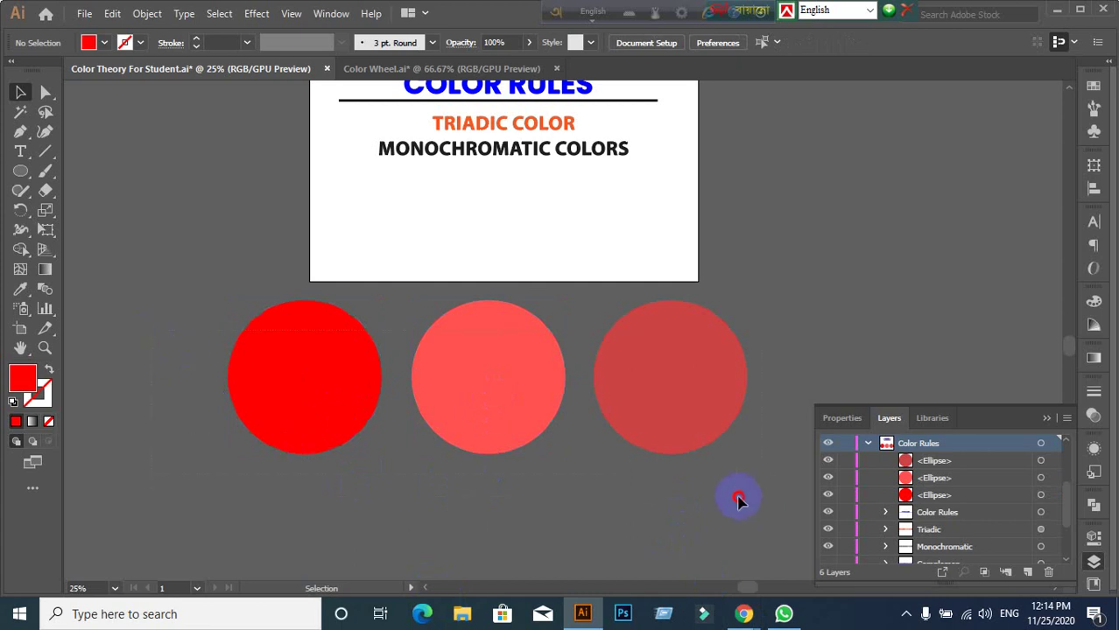
Step: Delete the three red circles, reveal COMPLEMENTARY COLORS, and go to Color Wheel.ai
{"action": "left_click_drag", "start_coordinate": [153, 331], "coordinate": [762, 500]}
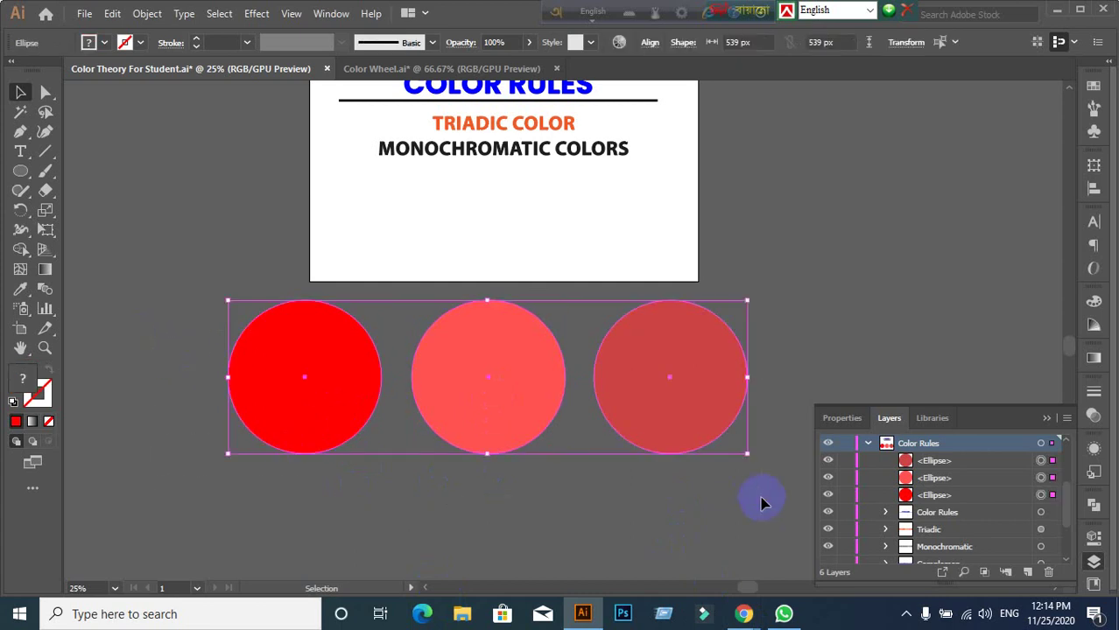
{"action": "key", "text": "Delete"}
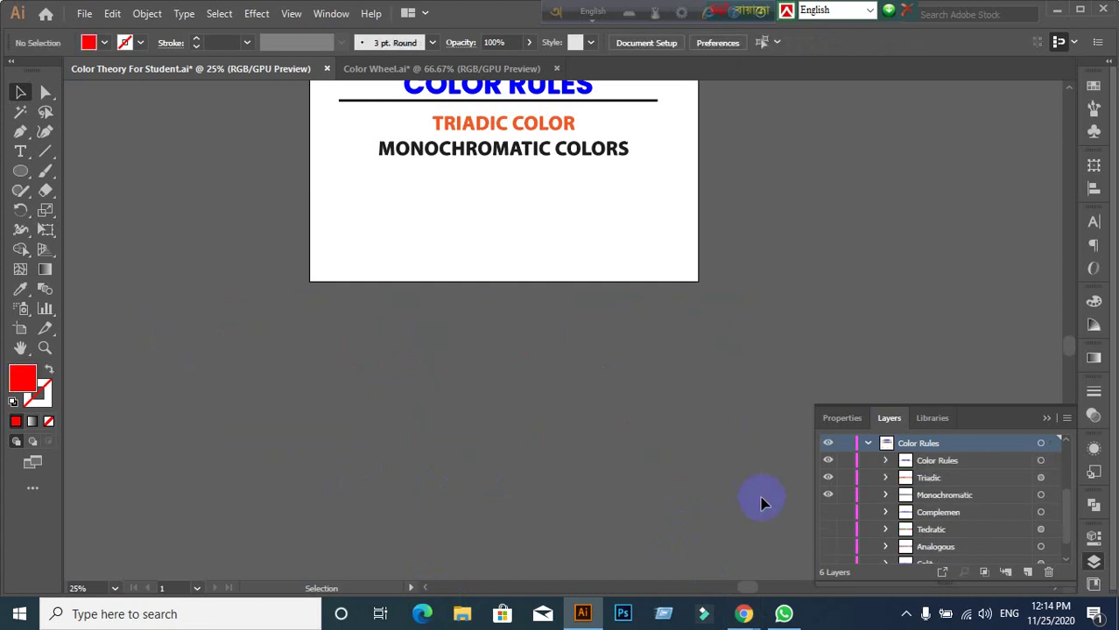
{"action": "left_click", "coordinate": [828, 512]}
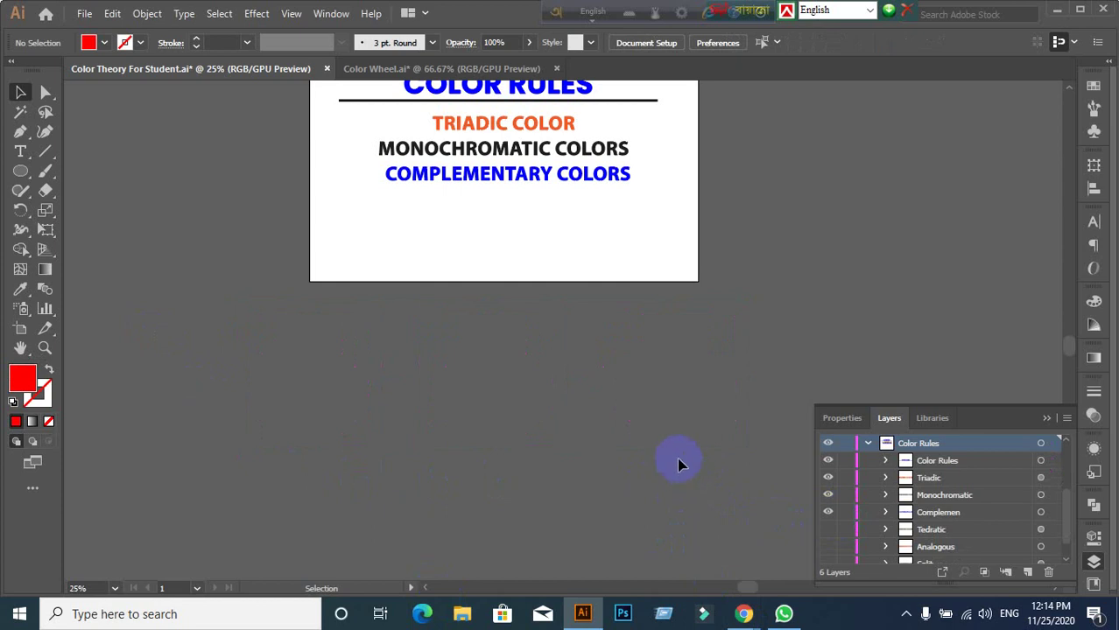
{"action": "left_click", "coordinate": [394, 68]}
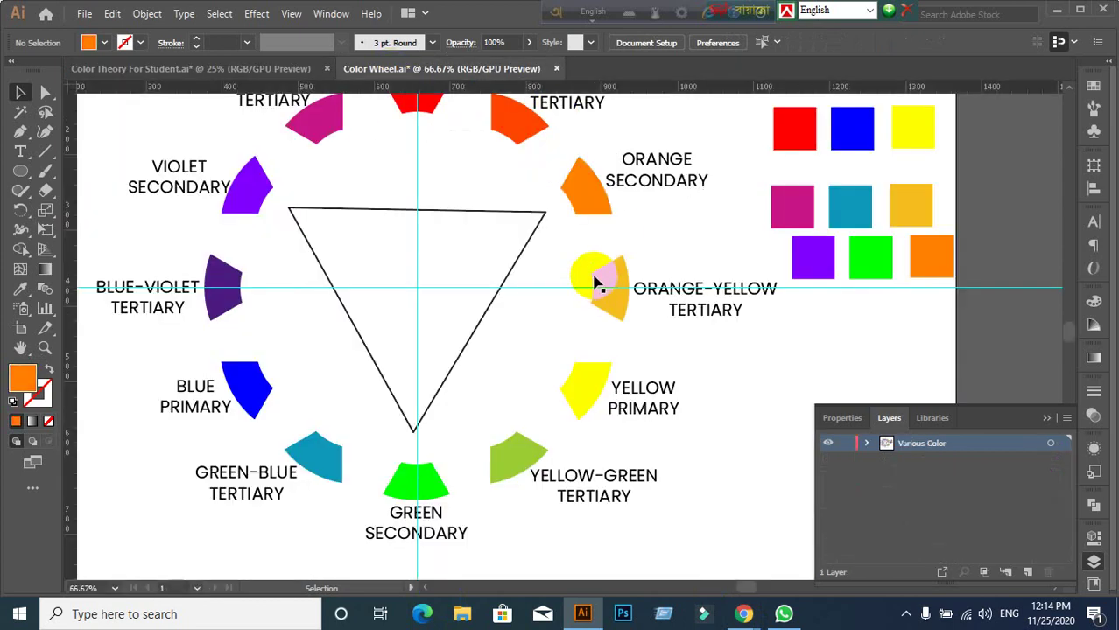
Step: Expand the layer and show the vertical, horizontal and diagonal guide lines on the wheel
{"action": "left_click", "coordinate": [865, 443]}
{"action": "scroll", "coordinate": [992, 546], "scroll_direction": "down", "scroll_amount": 5}
{"action": "scroll", "coordinate": [992, 545], "scroll_direction": "down", "scroll_amount": 2}
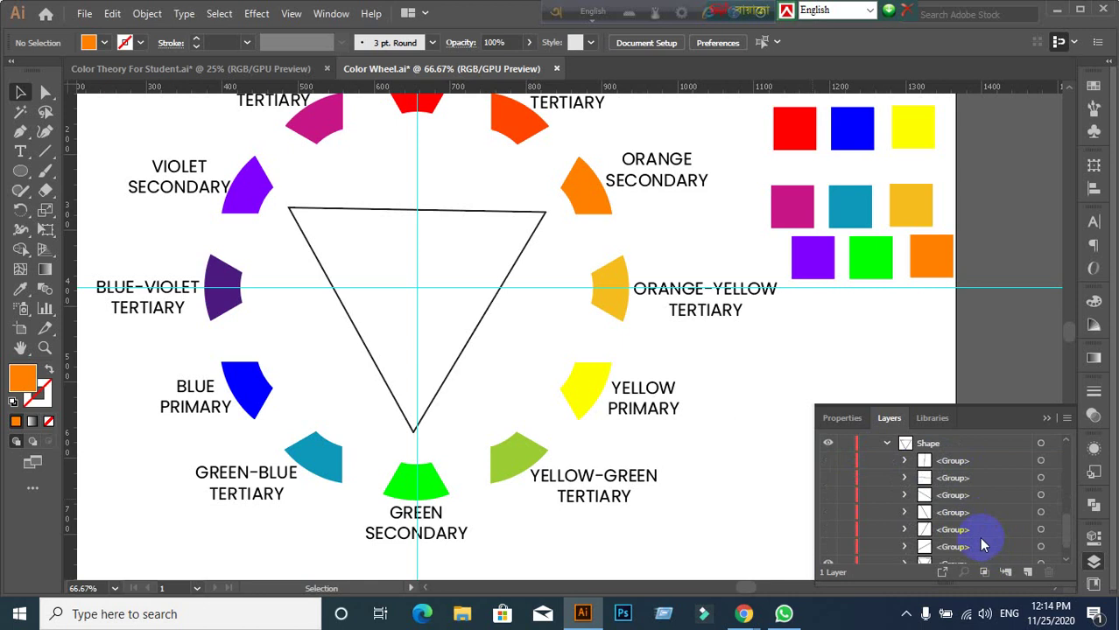
{"action": "left_click", "coordinate": [828, 460]}
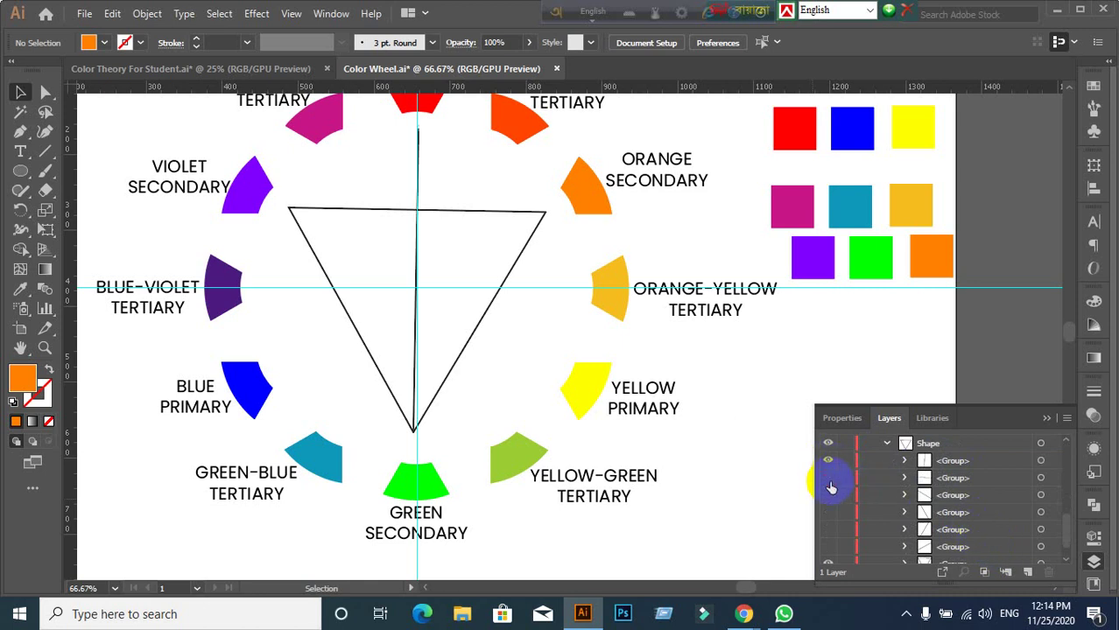
{"action": "left_click", "coordinate": [828, 477]}
{"action": "left_click", "coordinate": [827, 494]}
{"action": "left_click", "coordinate": [827, 512]}
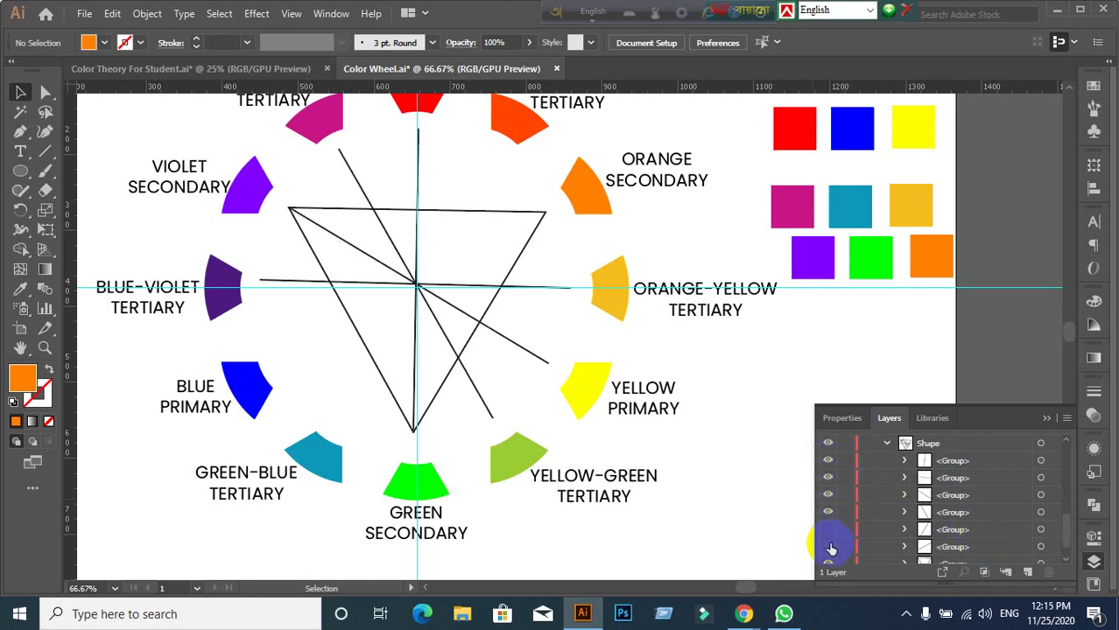
{"action": "left_click", "coordinate": [828, 546]}
Step: Show the last diagonal guide line and check the colour wheel group
{"action": "scroll", "coordinate": [866, 539], "scroll_direction": "down", "scroll_amount": 2}
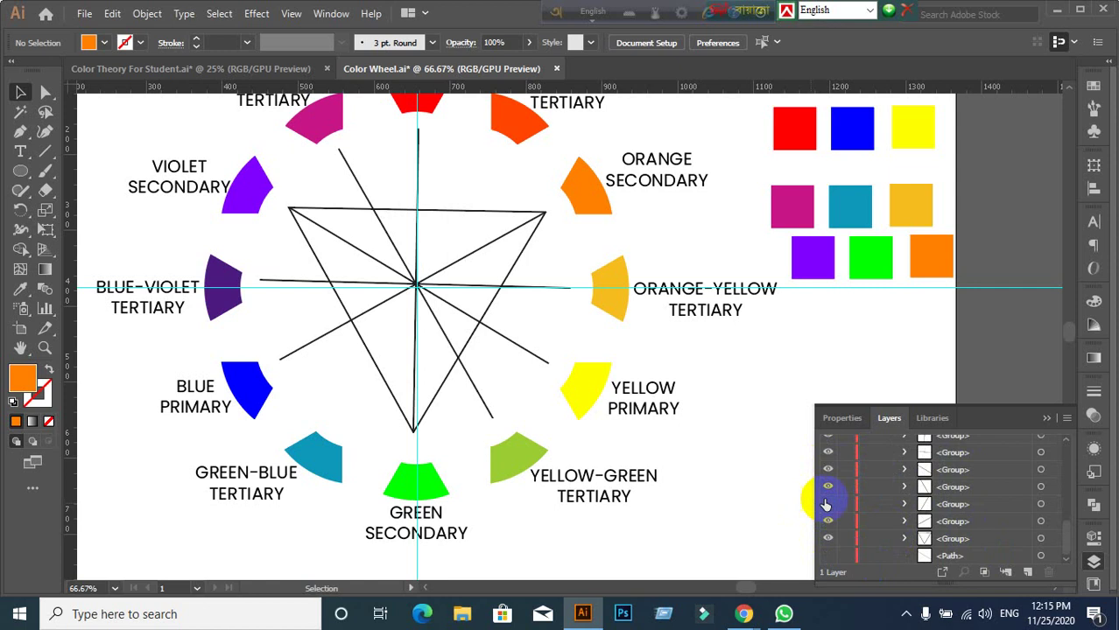
{"action": "left_click", "coordinate": [828, 556]}
{"action": "scroll", "coordinate": [718, 459], "scroll_direction": "up", "scroll_amount": 1}
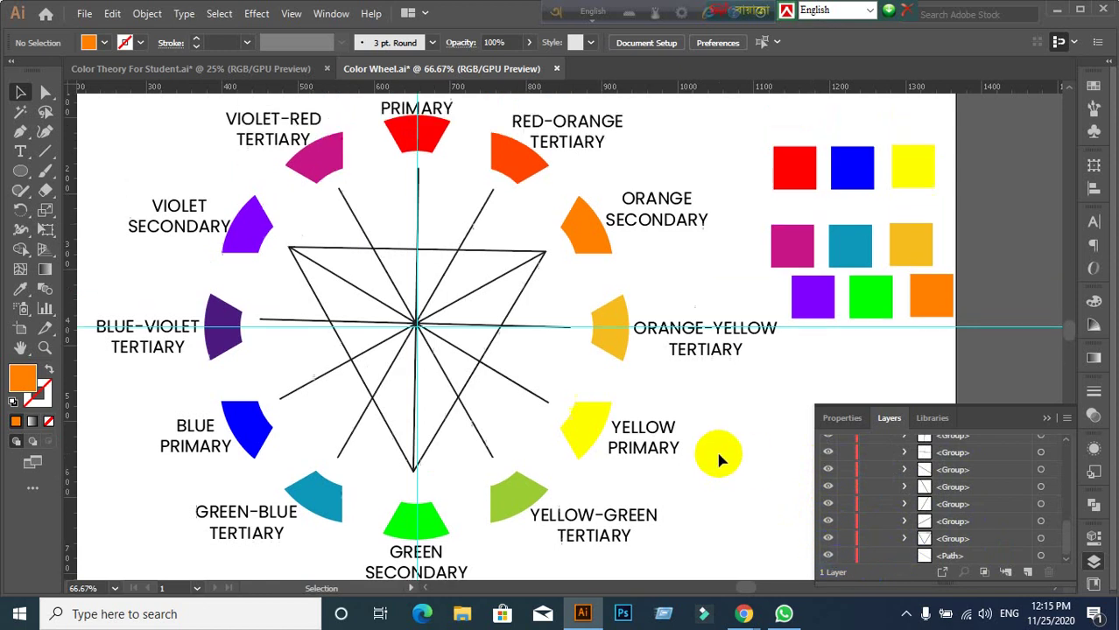
{"action": "scroll", "coordinate": [562, 312], "scroll_direction": "down", "scroll_amount": 1}
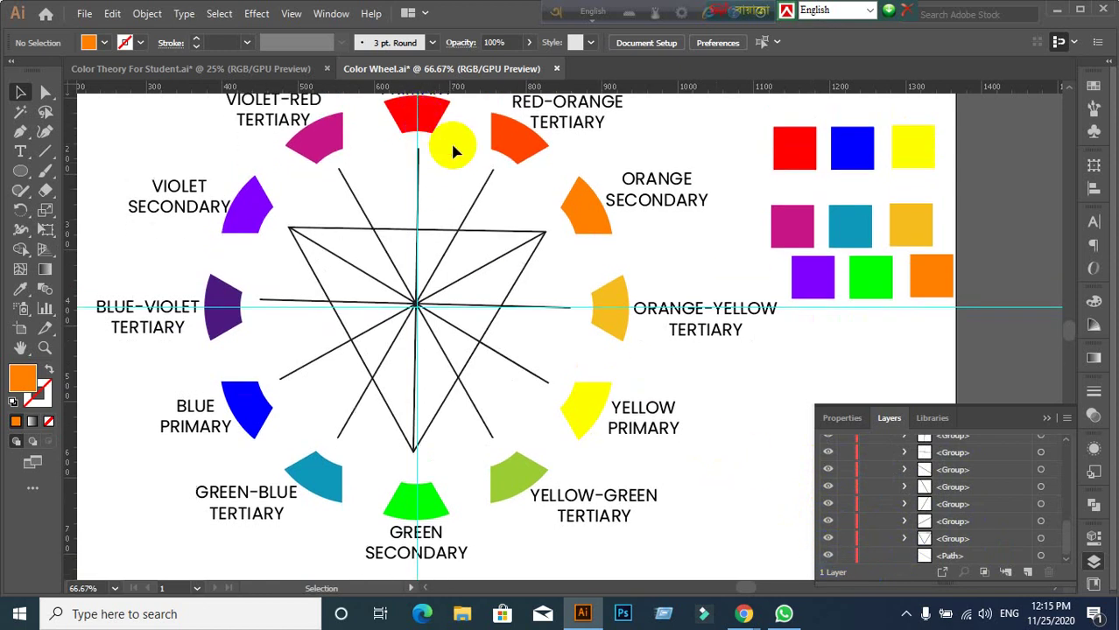
{"action": "scroll", "coordinate": [450, 144], "scroll_direction": "down", "scroll_amount": 1, "text": "alt"}
{"action": "left_click", "coordinate": [426, 165]}
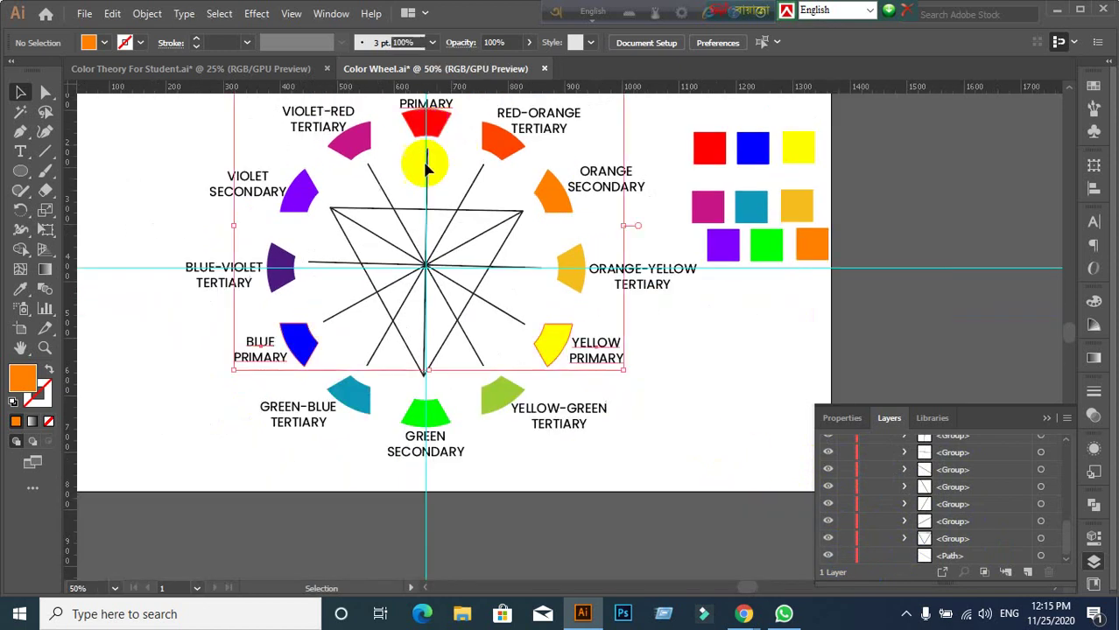
{"action": "left_click", "coordinate": [426, 413]}
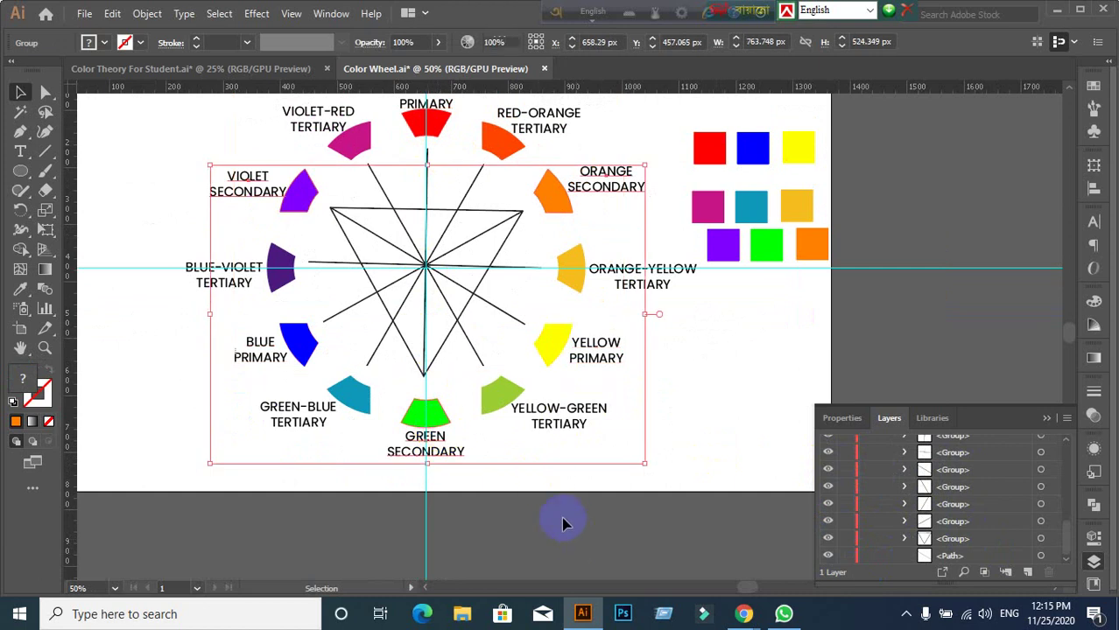
{"action": "left_click", "coordinate": [562, 523]}
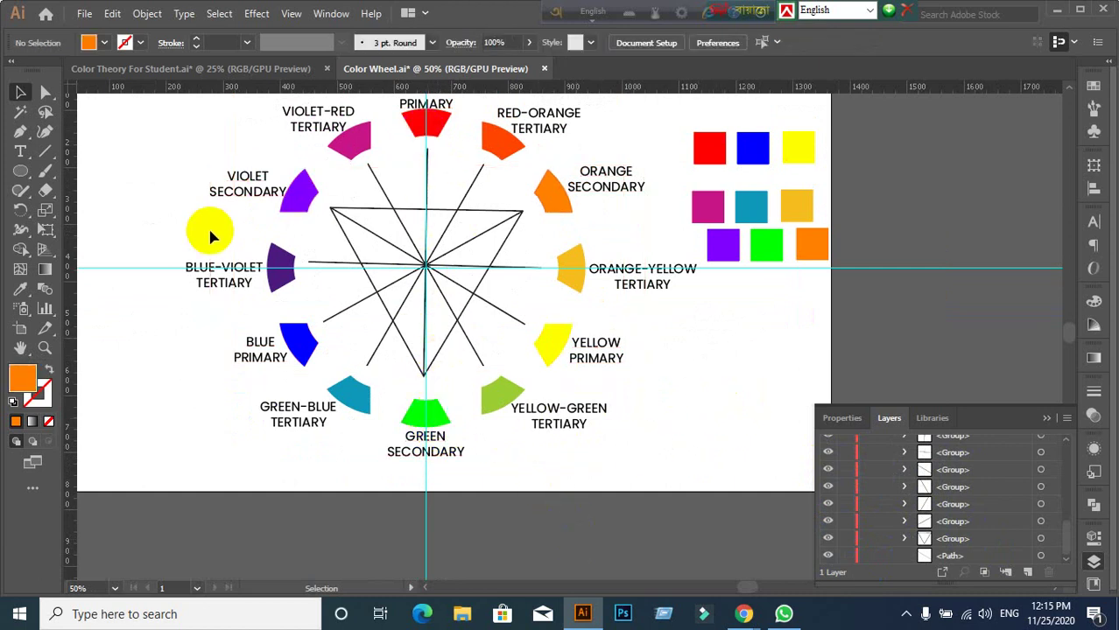
Step: Draw a square right of the colour wheel and place a copy beside it
{"action": "left_click_drag", "start_coordinate": [20, 171], "coordinate": [83, 159]}
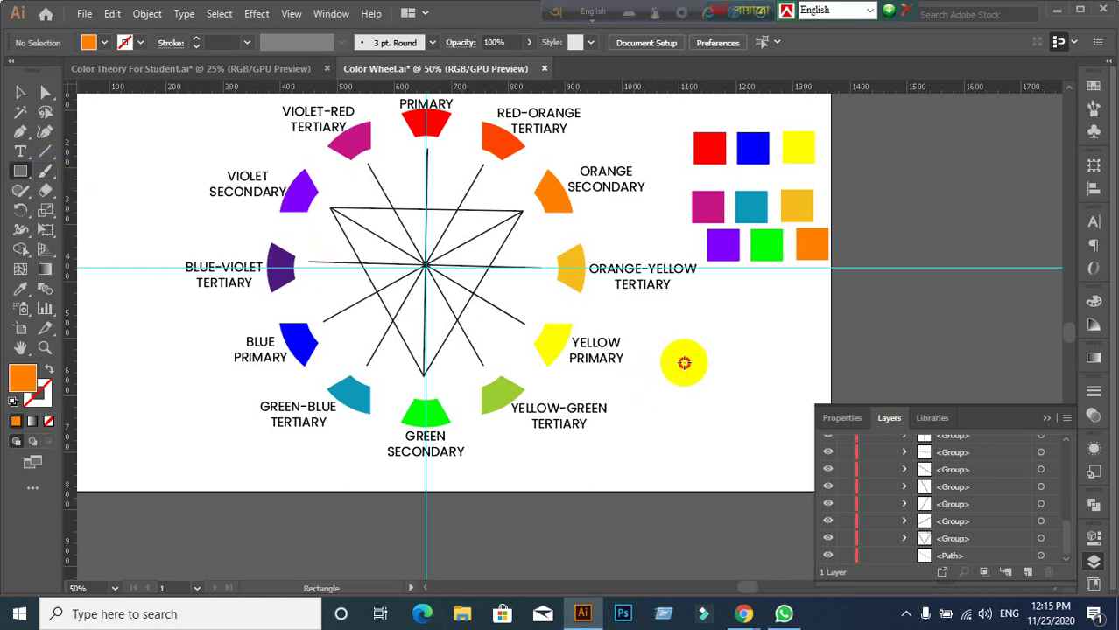
{"action": "mouse_move", "coordinate": [683, 362]}
{"action": "left_mouse_down"}
{"action": "mouse_move", "coordinate": [738, 415]}
{"action": "mouse_move", "coordinate": [812, 386]}
{"action": "mouse_move", "coordinate": [799, 386]}
{"action": "left_mouse_up"}
{"action": "left_click", "coordinate": [23, 95]}
{"action": "left_click_drag", "start_coordinate": [660, 349], "coordinate": [742, 545]}
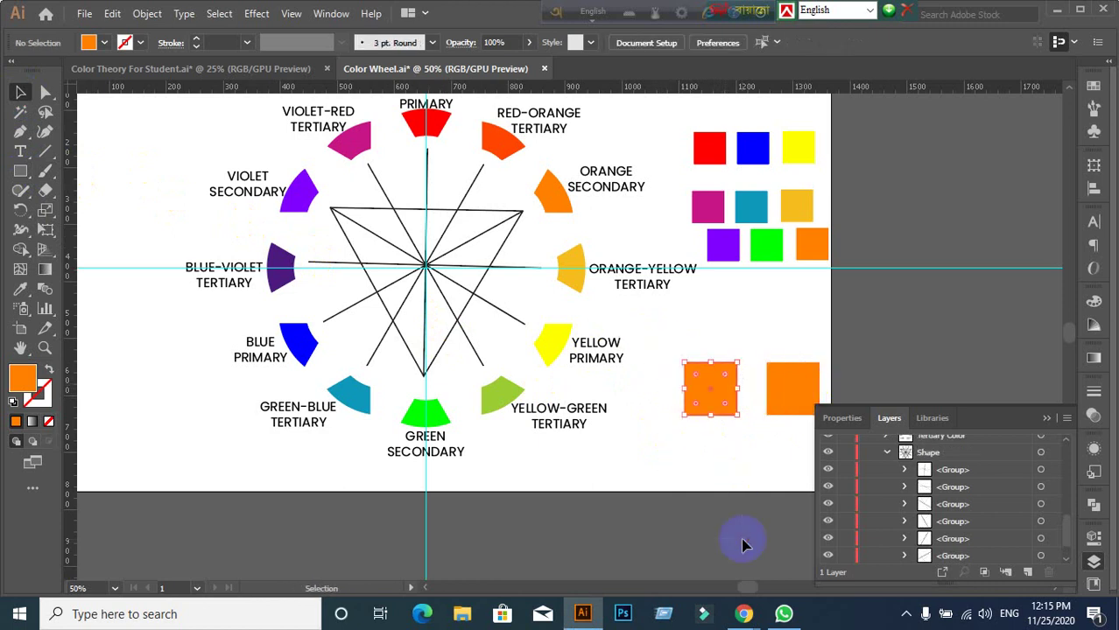
Step: Sample the wheel's red into the first square and its green into the second
{"action": "left_click", "coordinate": [20, 289]}
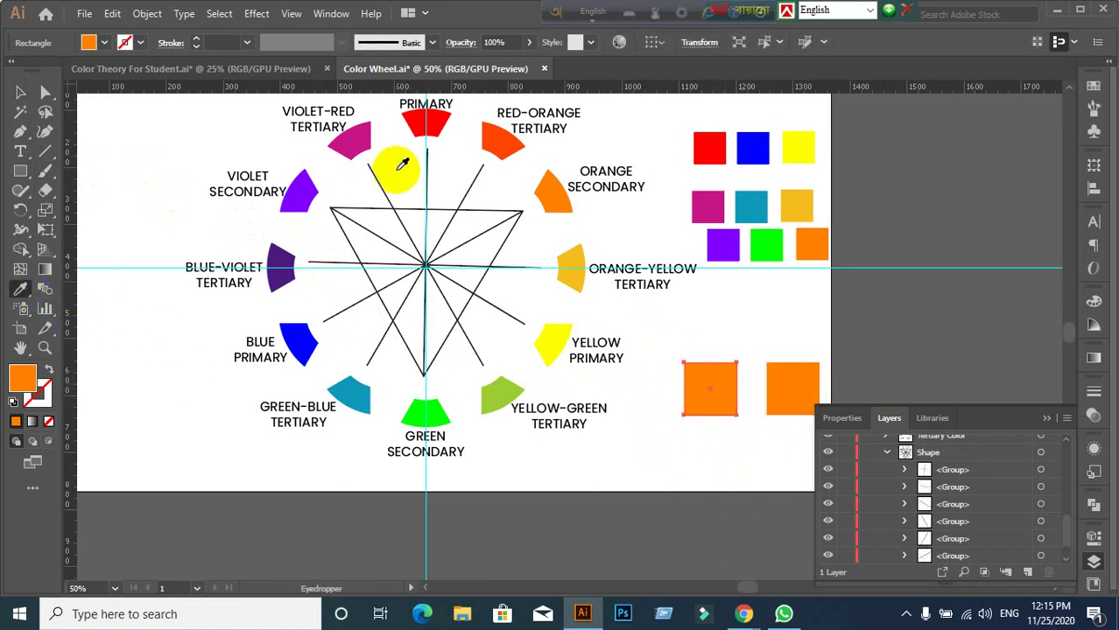
{"action": "left_click", "coordinate": [427, 123]}
{"action": "left_click", "coordinate": [20, 92]}
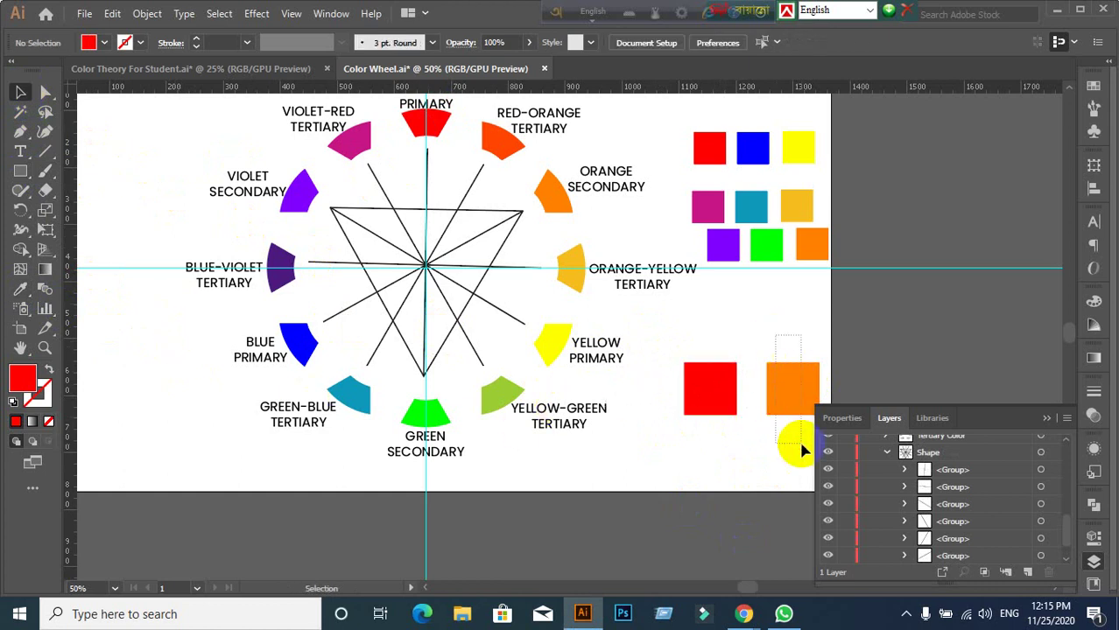
{"action": "left_click", "coordinate": [792, 389]}
{"action": "left_click", "coordinate": [20, 291]}
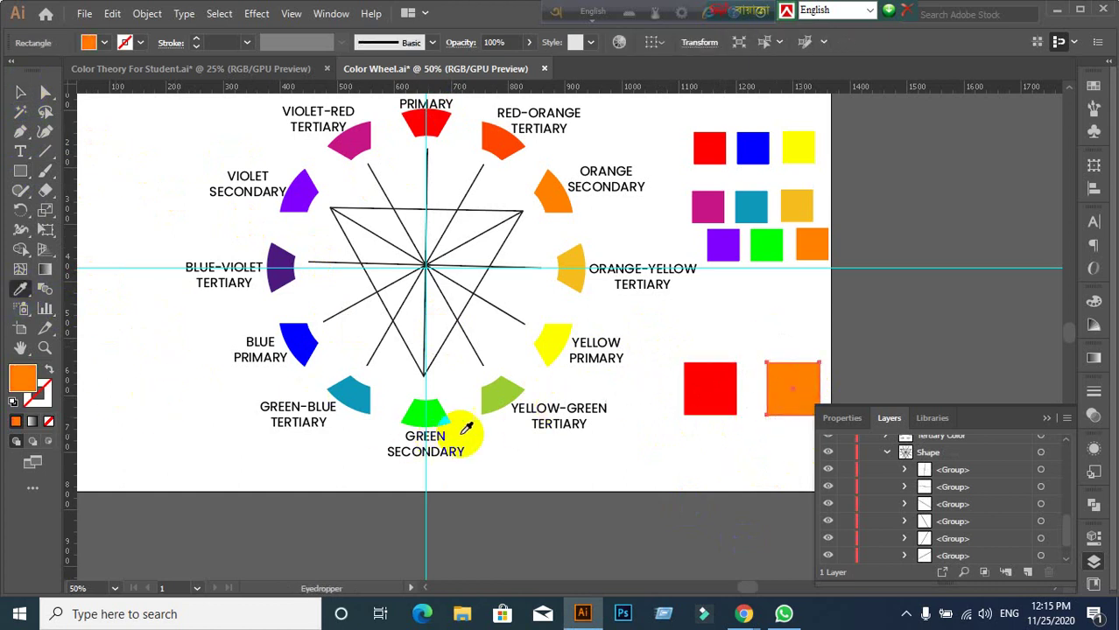
{"action": "left_click", "coordinate": [429, 410]}
{"action": "left_click", "coordinate": [20, 92]}
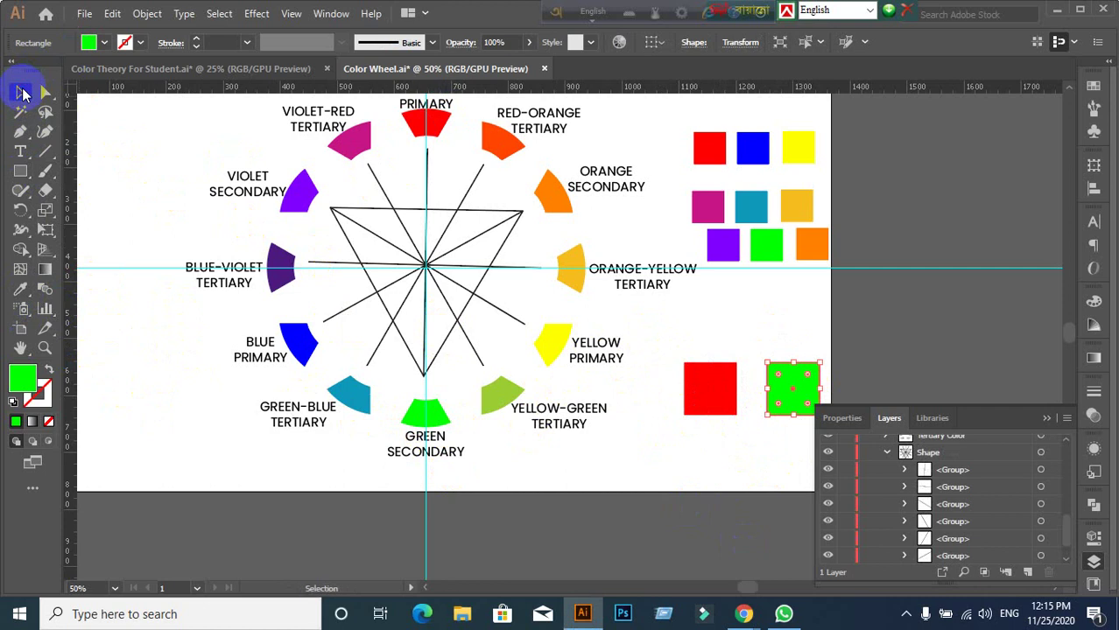
{"action": "left_click", "coordinate": [642, 473]}
Step: Darken the second square to dark green and select both squares
{"action": "left_click", "coordinate": [790, 388]}
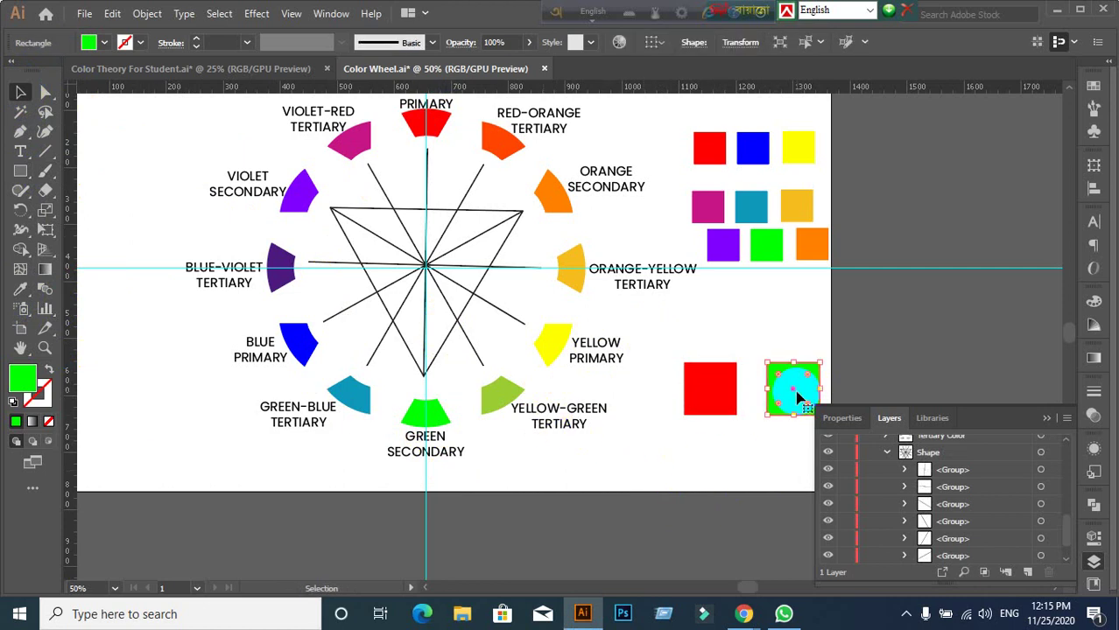
{"action": "double_click", "coordinate": [19, 376]}
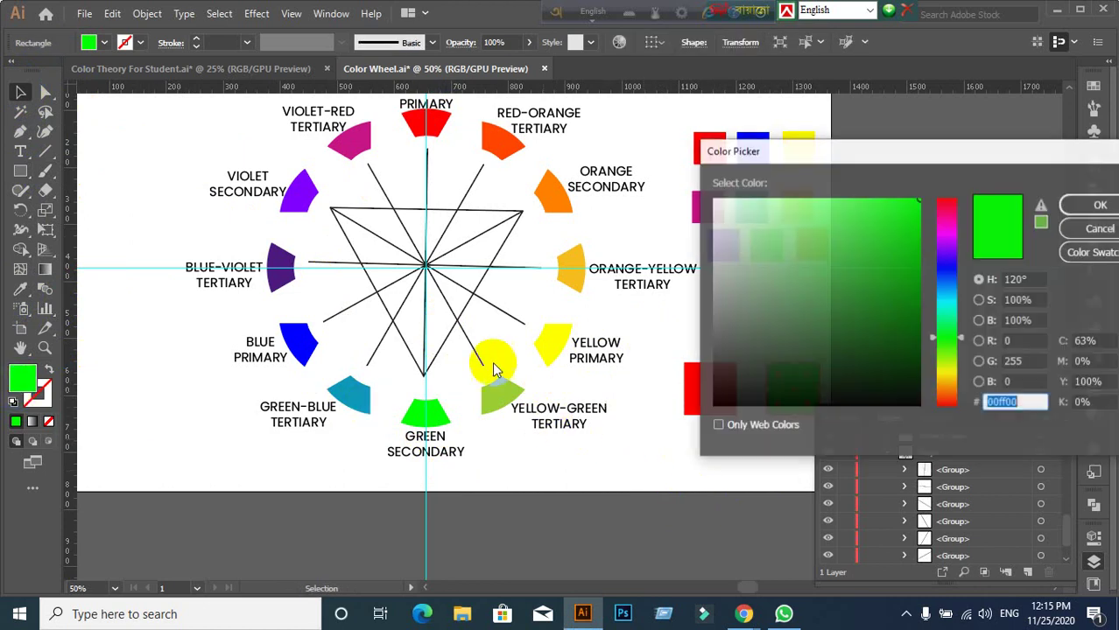
{"action": "mouse_move", "coordinate": [766, 319]}
{"action": "left_mouse_down"}
{"action": "mouse_move", "coordinate": [925, 295]}
{"action": "mouse_move", "coordinate": [928, 309]}
{"action": "left_mouse_up"}
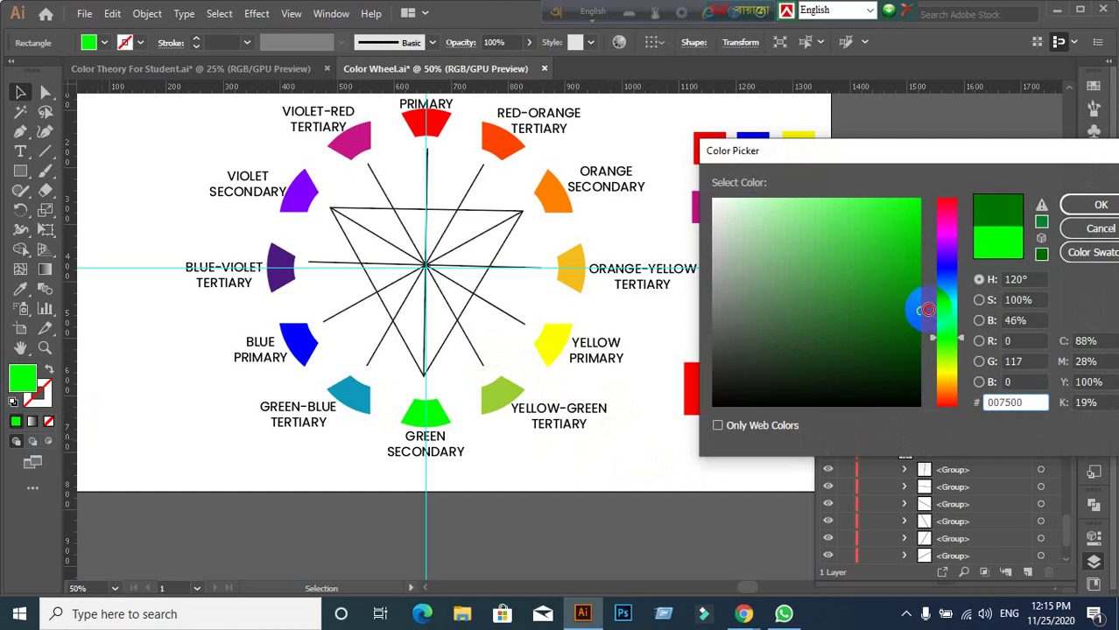
{"action": "left_click", "coordinate": [1100, 204]}
{"action": "left_click", "coordinate": [691, 507]}
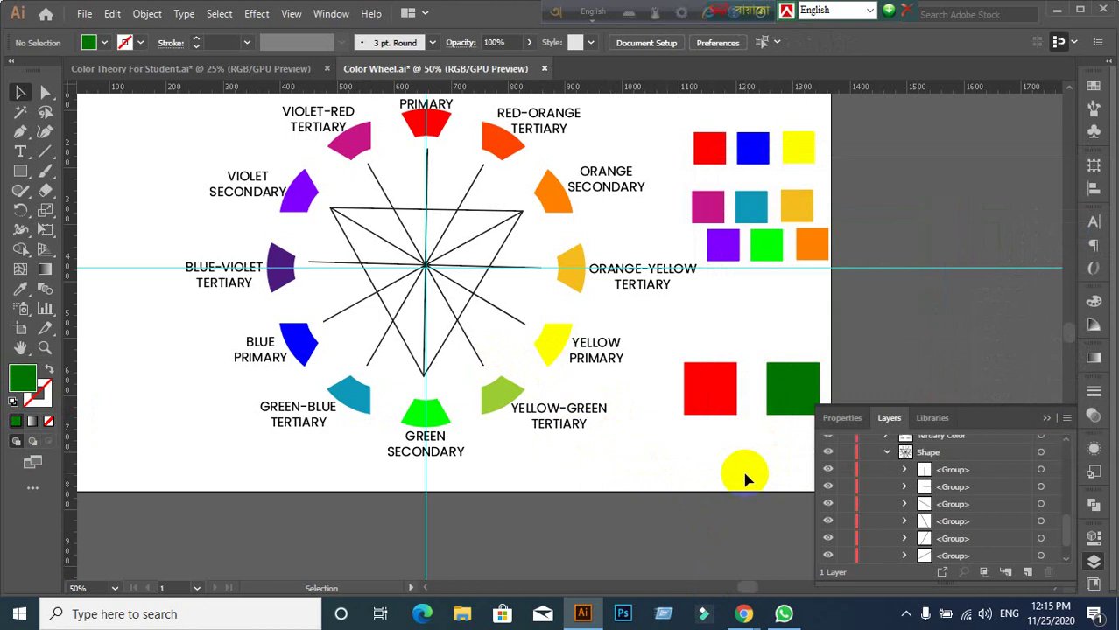
{"action": "left_click_drag", "start_coordinate": [666, 337], "coordinate": [809, 385]}
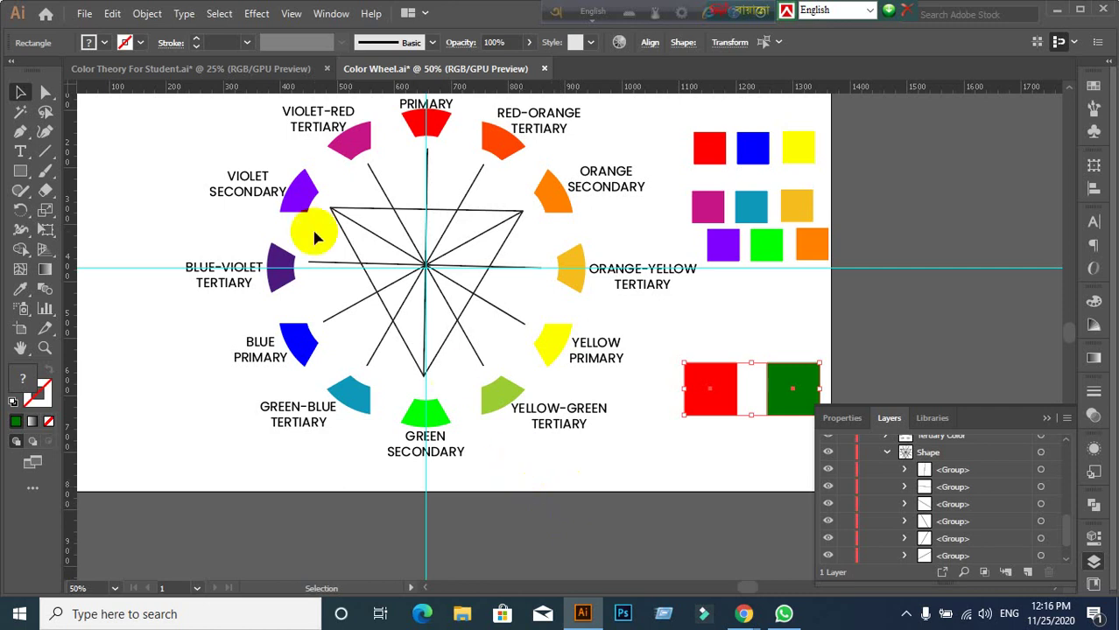
{"action": "left_click", "coordinate": [228, 69]}
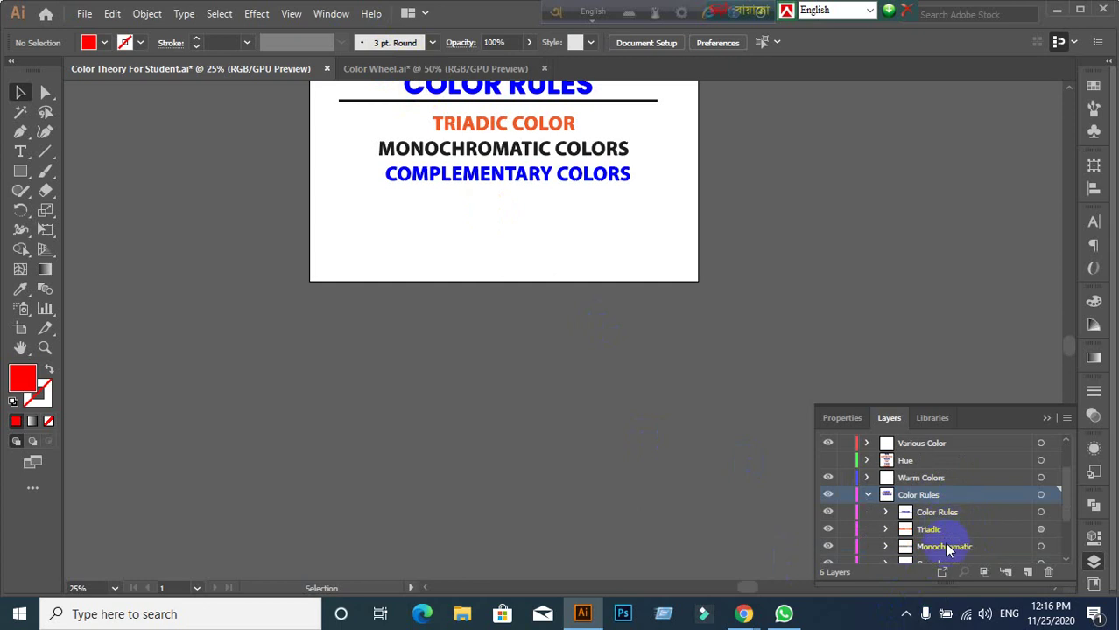
Step: Reveal the TEDRATIC (RECTANGLE) COLOR SCHEME heading and deselect the squares in Color Wheel
{"action": "scroll", "coordinate": [949, 534], "scroll_direction": "down", "scroll_amount": 3}
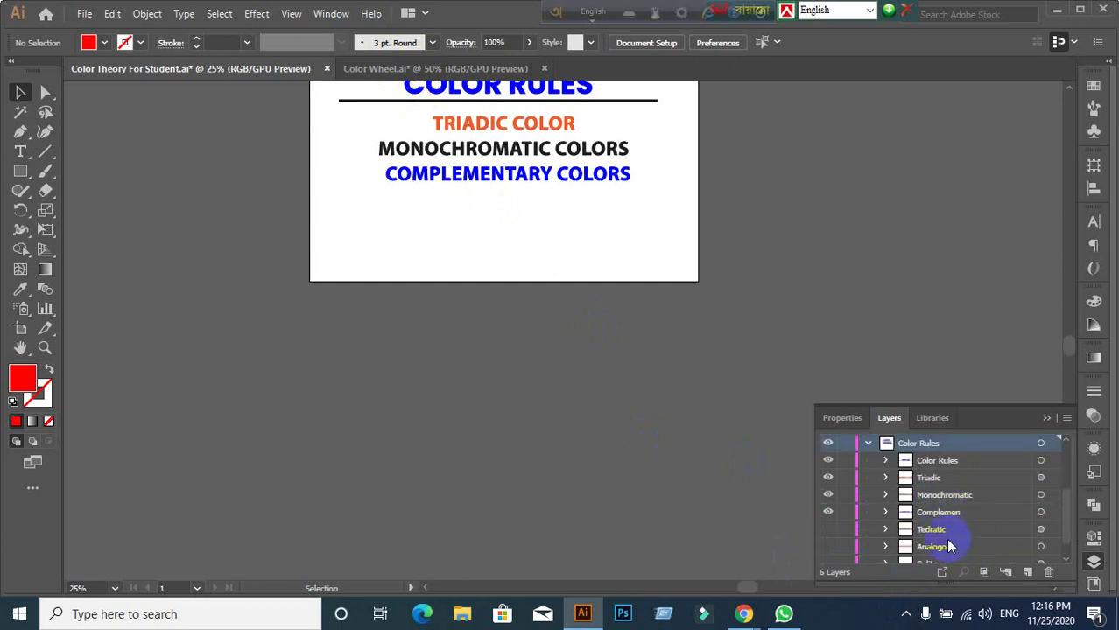
{"action": "left_click", "coordinate": [828, 531]}
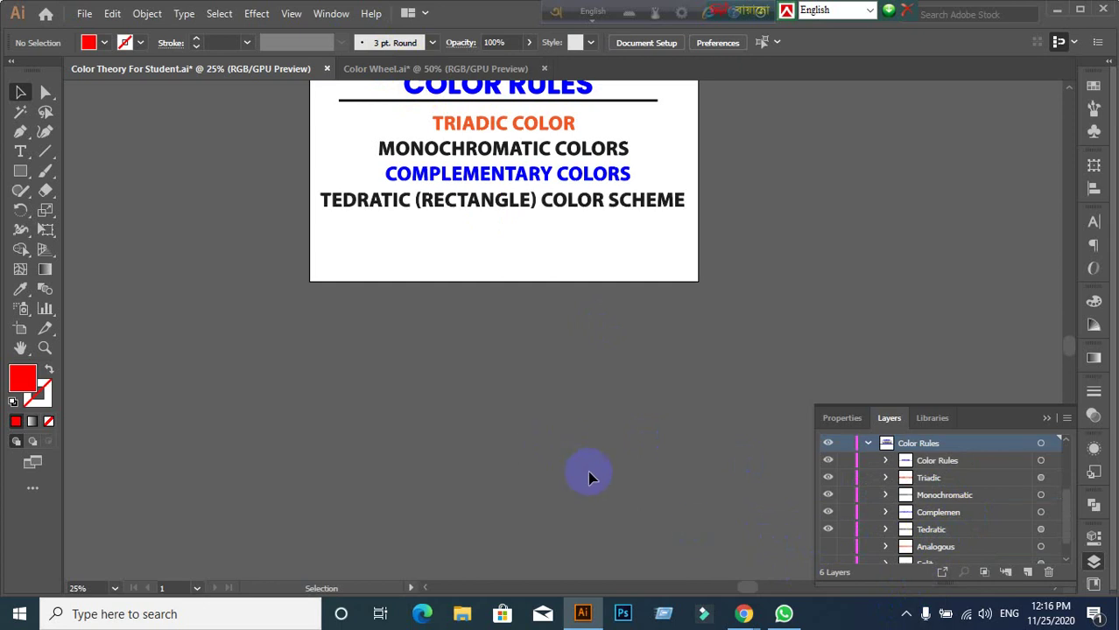
{"action": "left_click", "coordinate": [434, 68]}
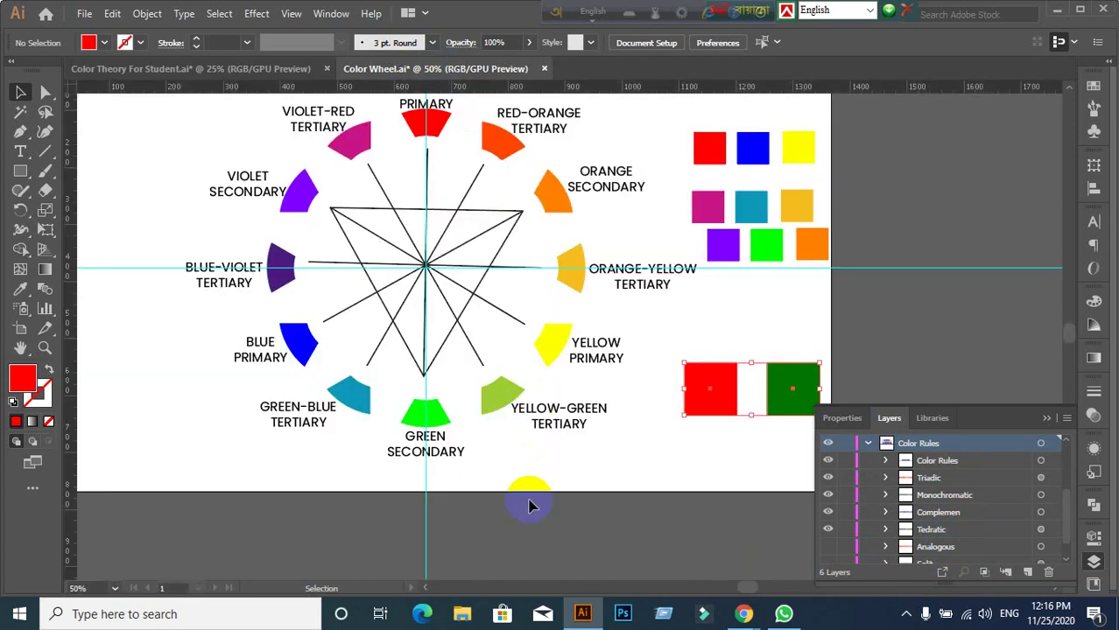
{"action": "left_click", "coordinate": [529, 529]}
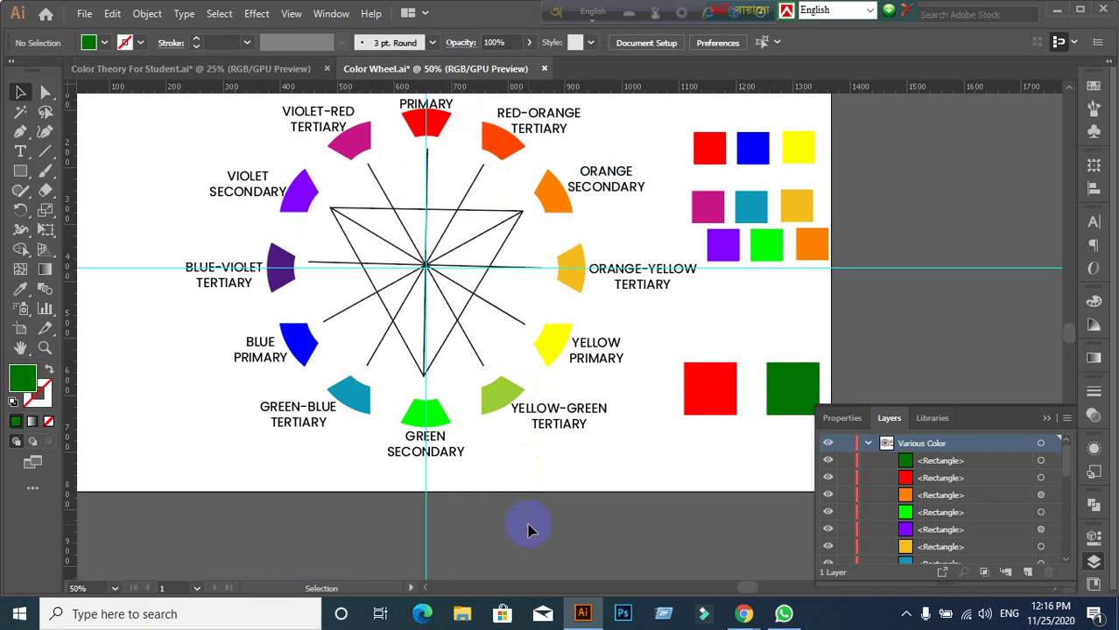
{"action": "left_click", "coordinate": [197, 69]}
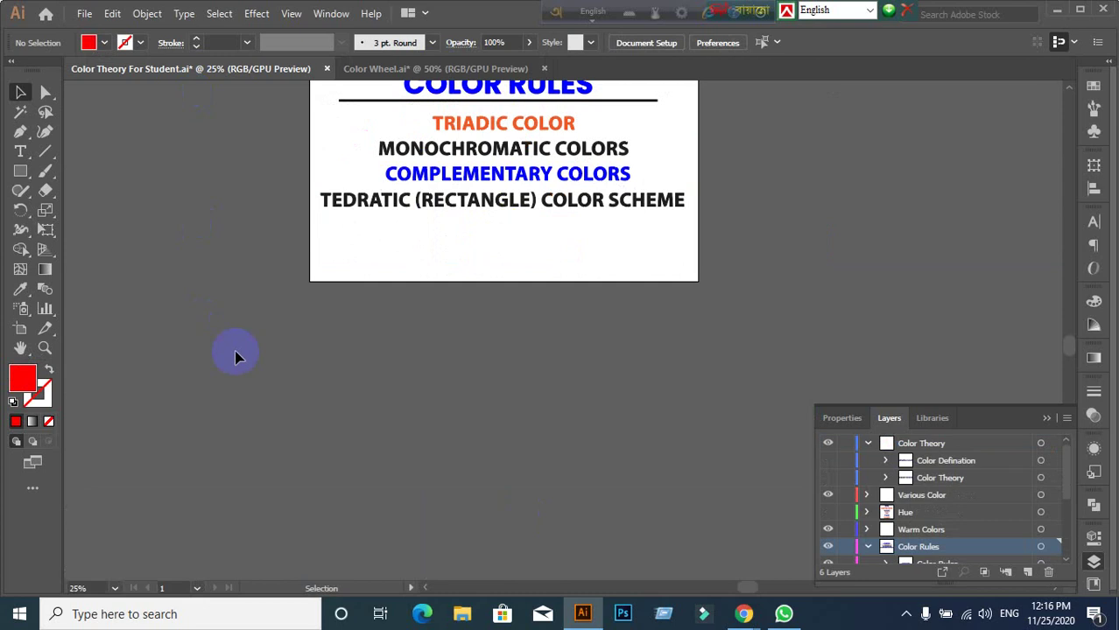
{"action": "scroll", "coordinate": [385, 395], "scroll_direction": "up", "scroll_amount": 1}
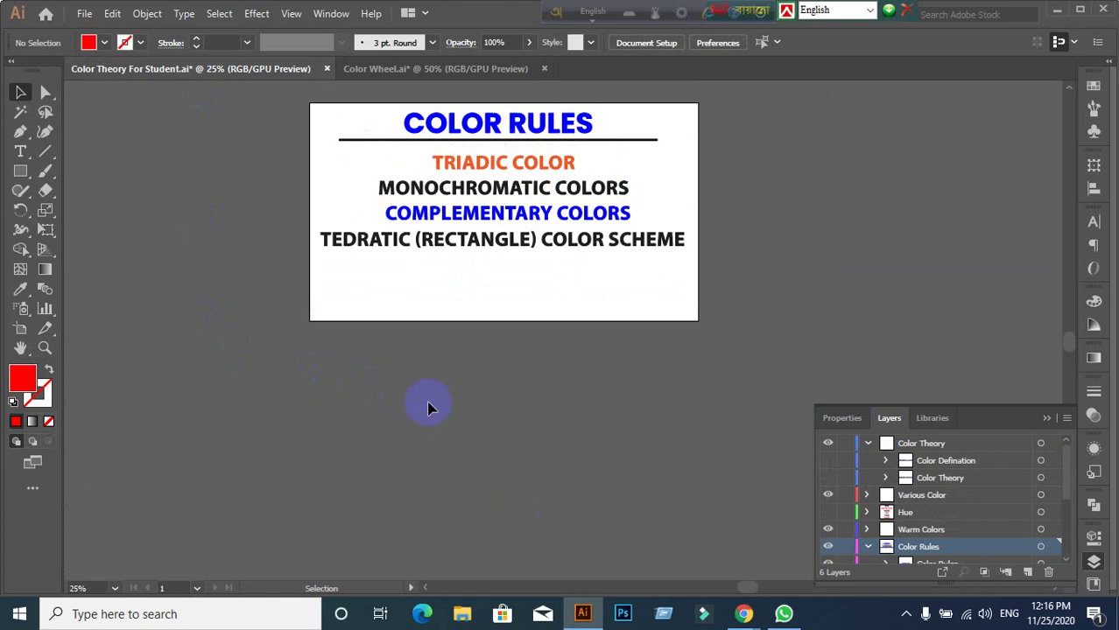
{"action": "mouse_move", "coordinate": [743, 614]}
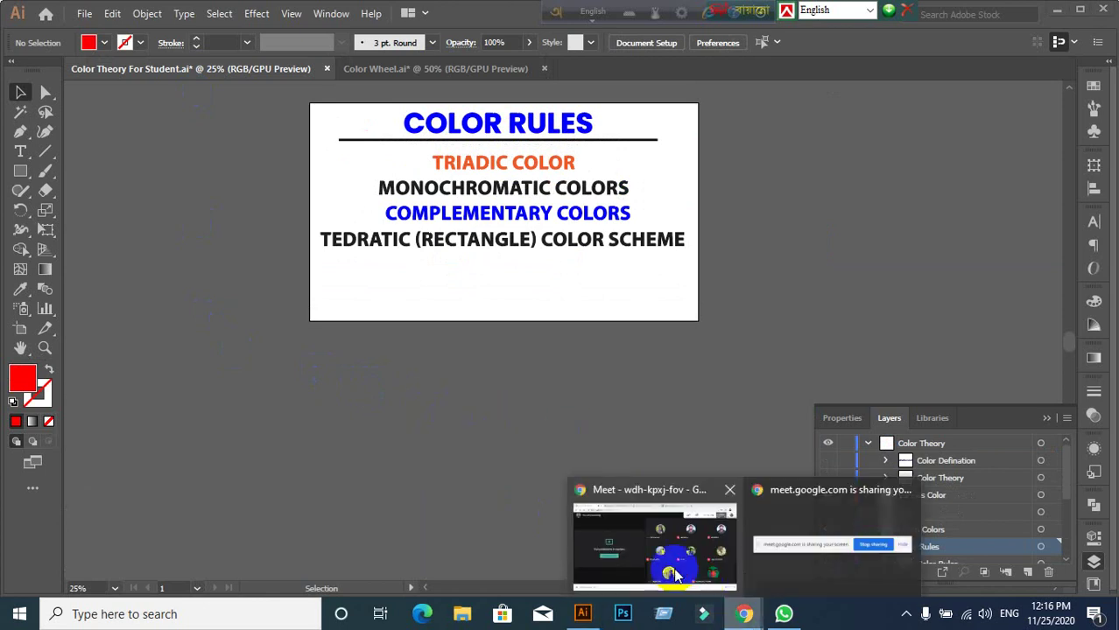
{"action": "left_click", "coordinate": [674, 573]}
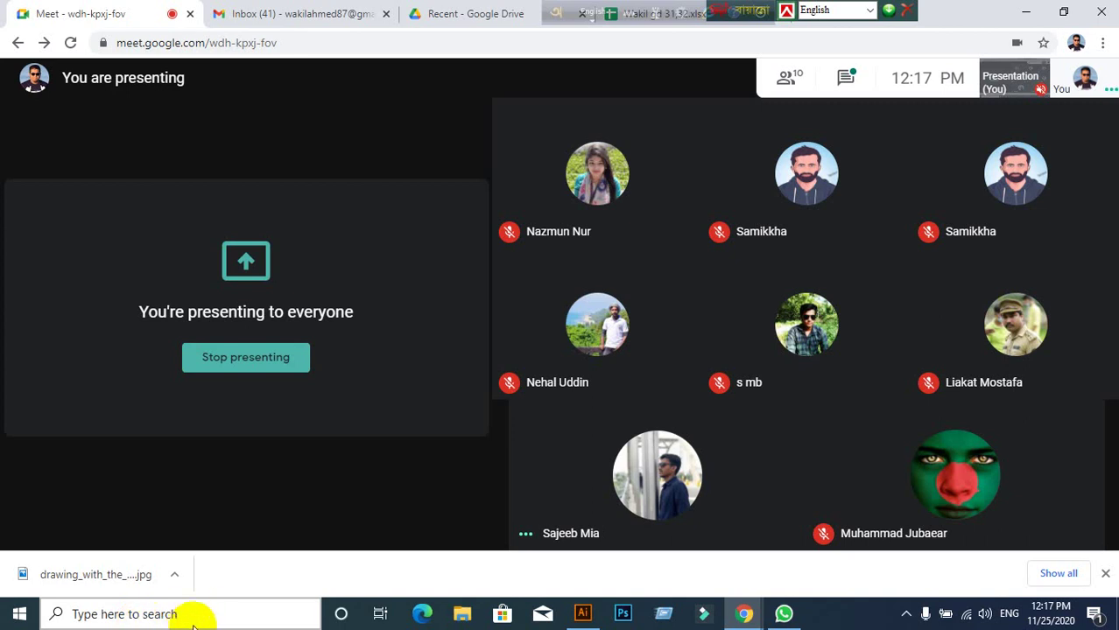
{"action": "left_click", "coordinate": [582, 614]}
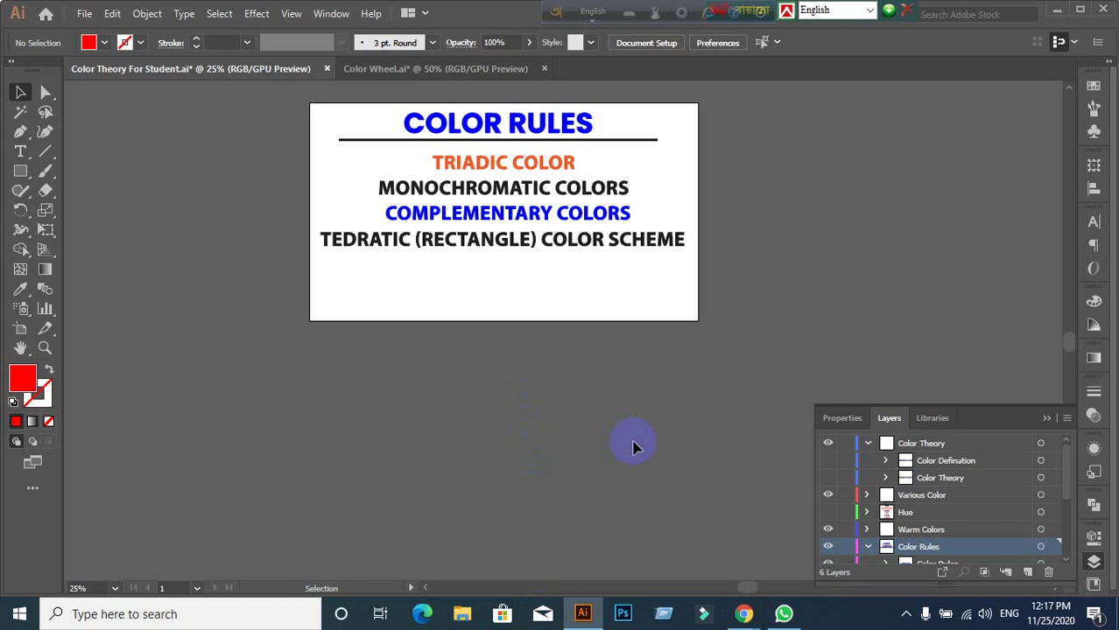
Step: Toggle the Color Rules layer off and on, then return to Color Wheel.ai
{"action": "left_click", "coordinate": [827, 546]}
{"action": "left_click", "coordinate": [827, 546]}
{"action": "scroll", "coordinate": [929, 545], "scroll_direction": "down", "scroll_amount": 2}
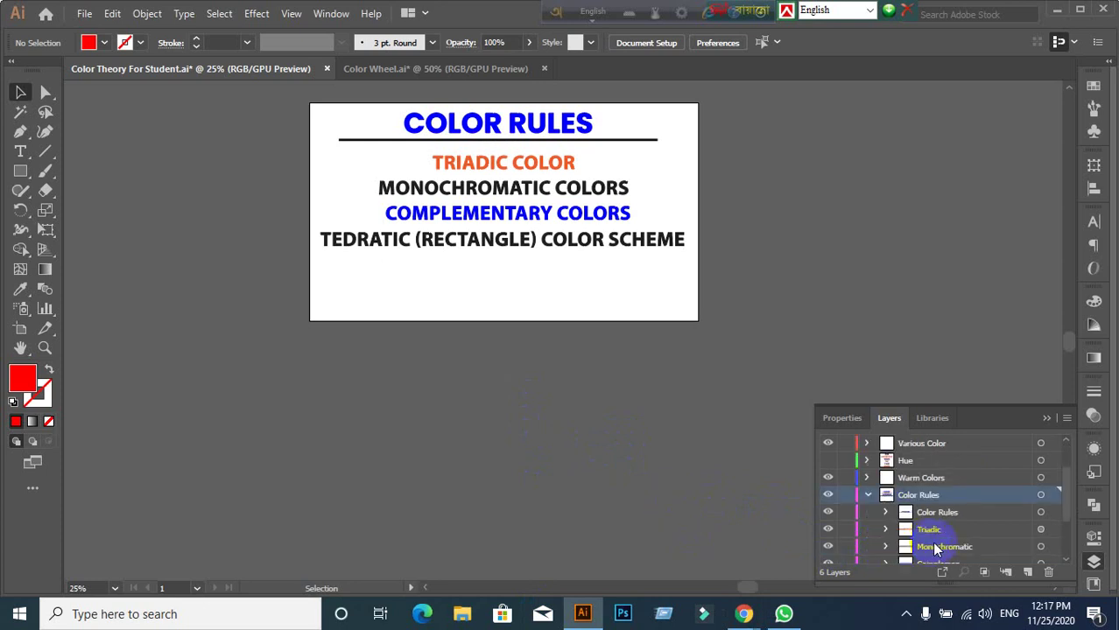
{"action": "scroll", "coordinate": [932, 539], "scroll_direction": "down", "scroll_amount": 2}
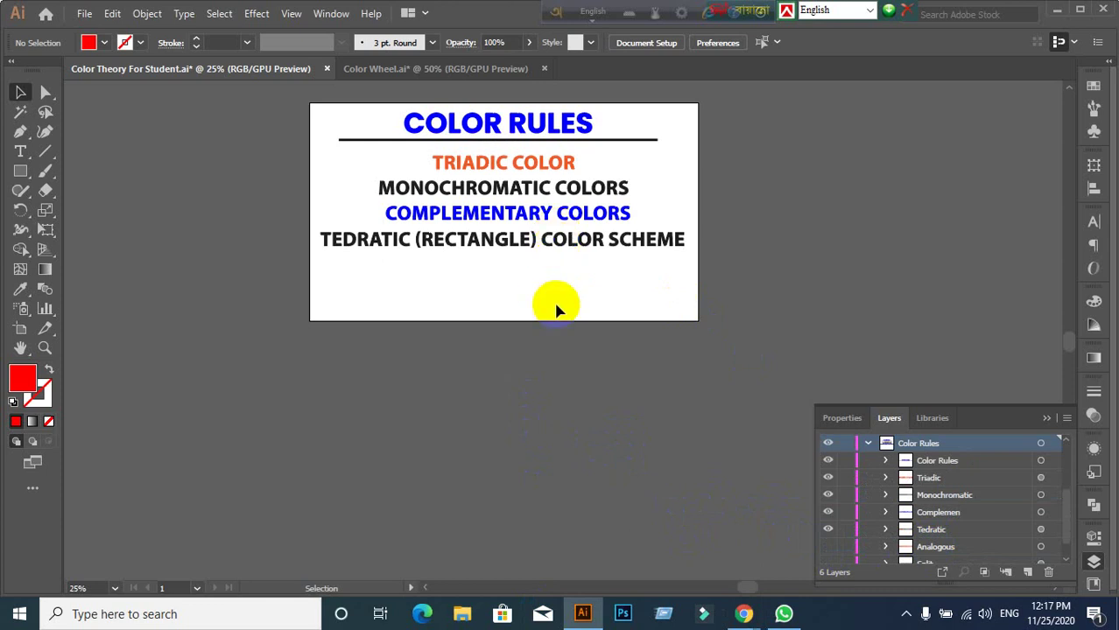
{"action": "left_click", "coordinate": [464, 68]}
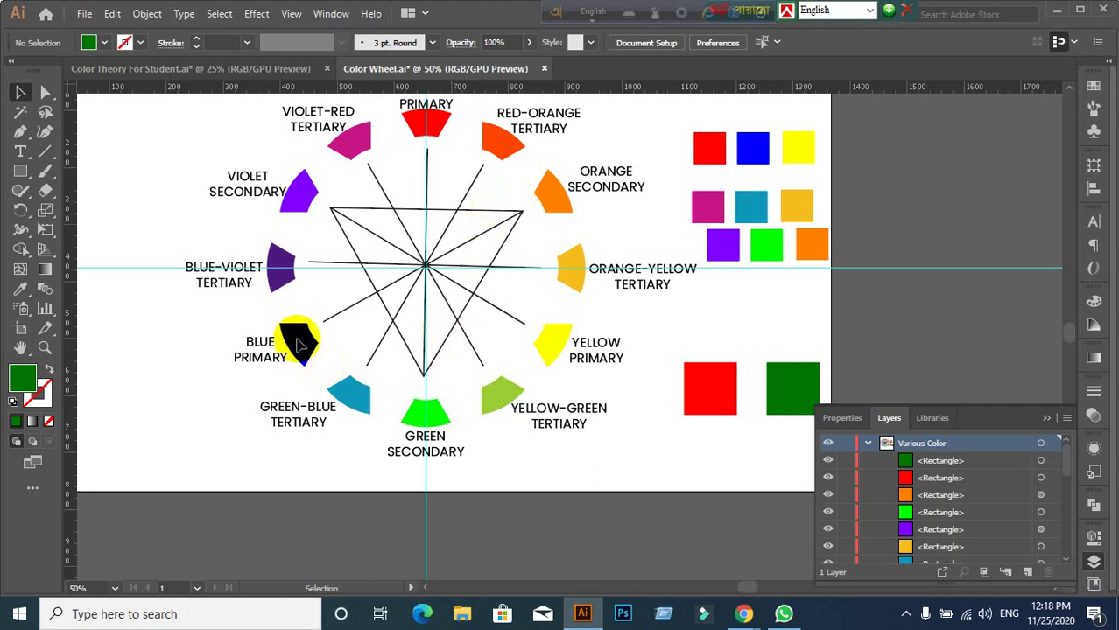
Step: Paintbrush green ticks on the red-orange, green-blue, violet-red and yellow-green spokes
{"action": "left_click_drag", "start_coordinate": [44, 170], "coordinate": [91, 179]}
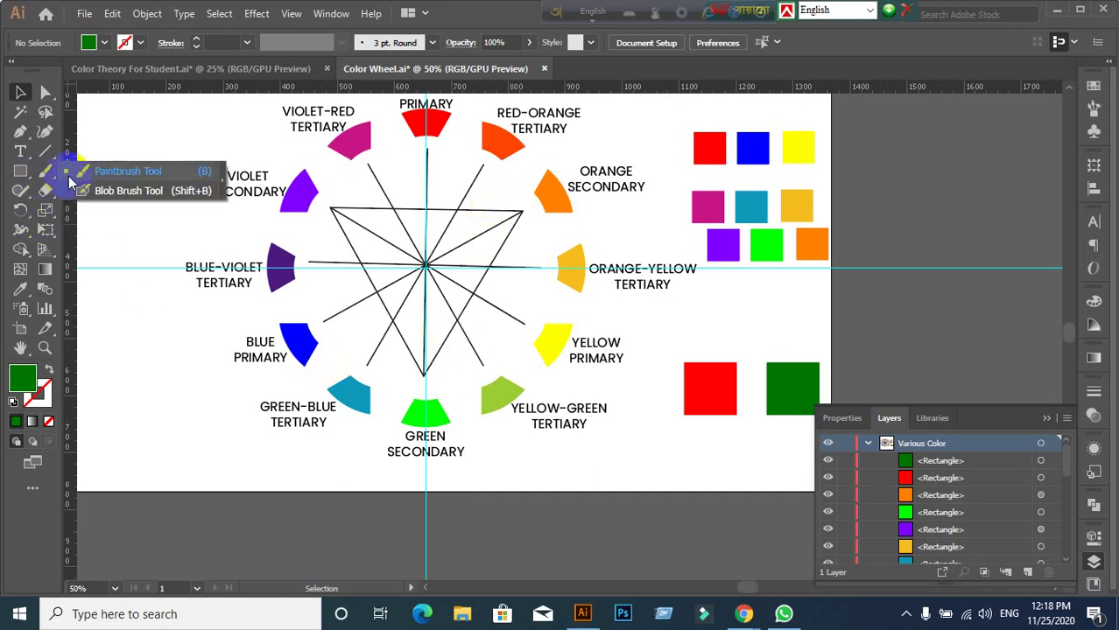
{"action": "left_click", "coordinate": [91, 175]}
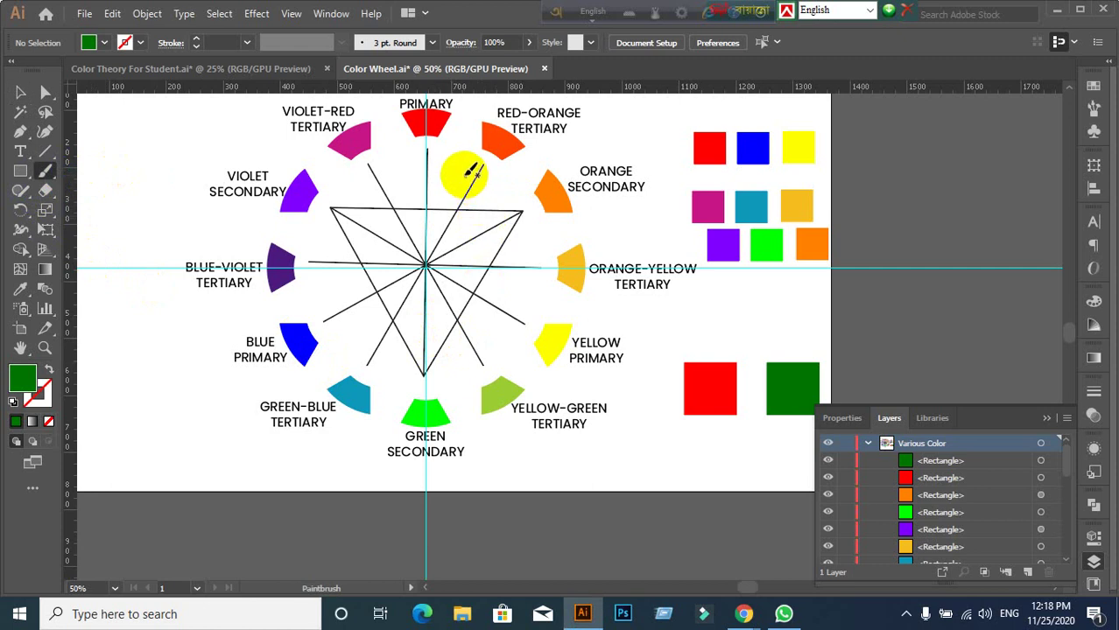
{"action": "left_click_drag", "start_coordinate": [488, 182], "coordinate": [490, 188]}
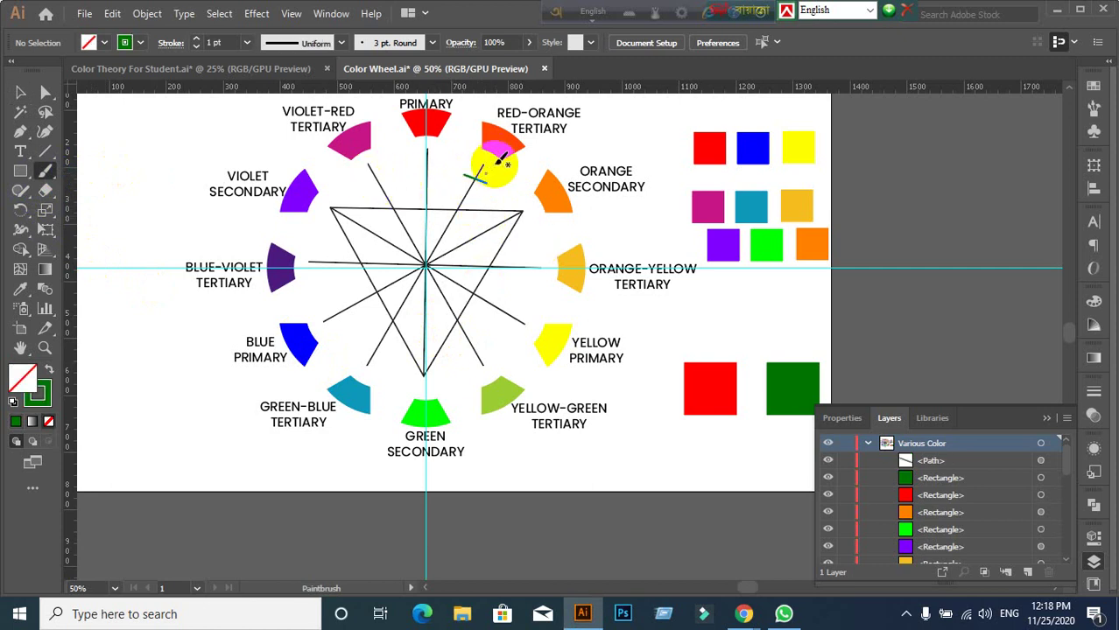
{"action": "left_click_drag", "start_coordinate": [372, 348], "coordinate": [386, 358]}
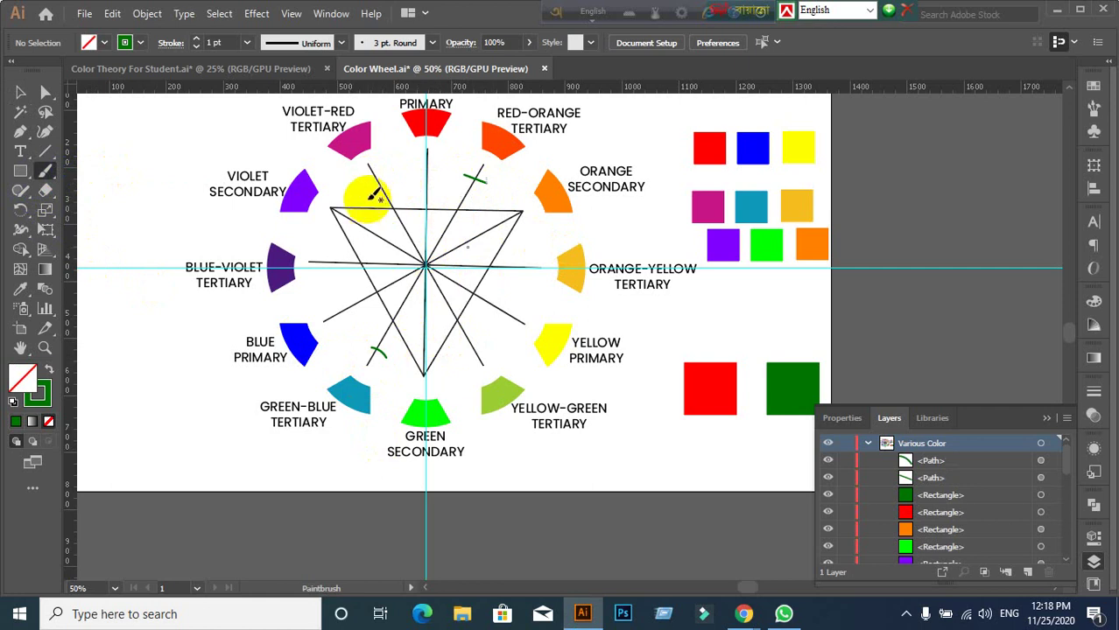
{"action": "left_click_drag", "start_coordinate": [370, 167], "coordinate": [382, 181]}
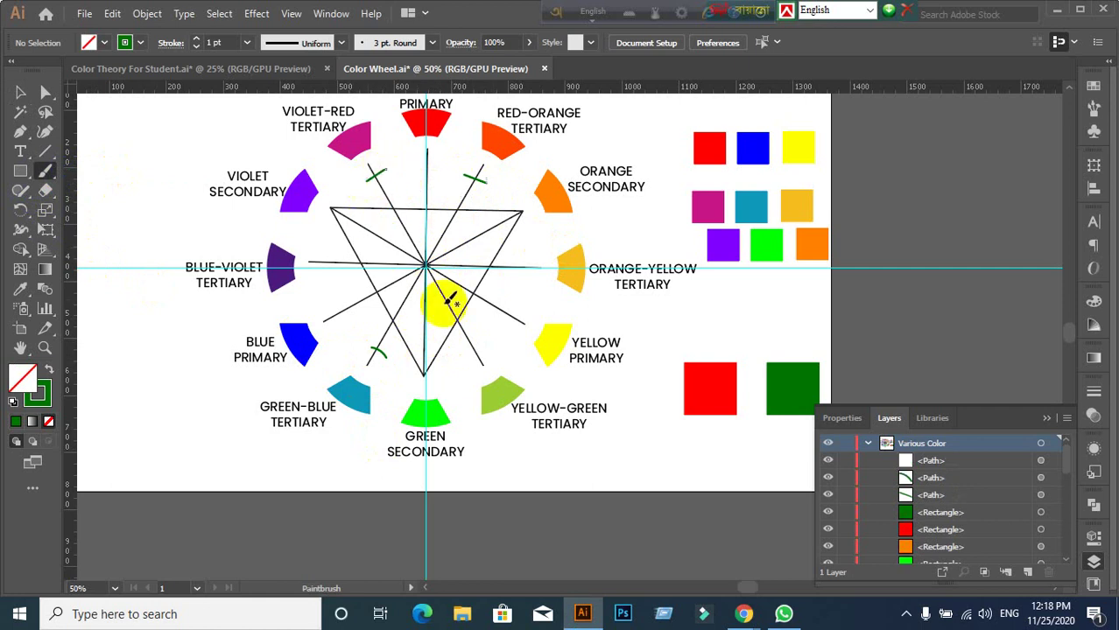
{"action": "left_click_drag", "start_coordinate": [469, 343], "coordinate": [480, 359]}
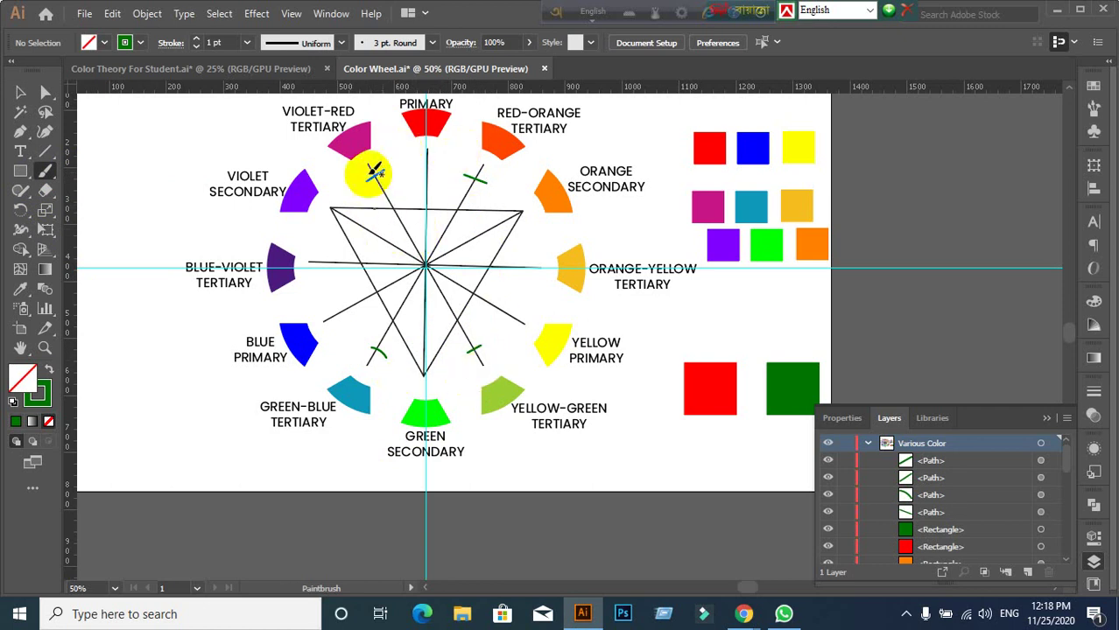
Step: Sketch a green rectangle joining the four ticks, then select and deselect it
{"action": "mouse_move", "coordinate": [370, 164]}
{"action": "left_mouse_down"}
{"action": "mouse_move", "coordinate": [364, 370]}
{"action": "mouse_move", "coordinate": [484, 367]}
{"action": "mouse_move", "coordinate": [480, 170]}
{"action": "mouse_move", "coordinate": [364, 161]}
{"action": "left_mouse_up"}
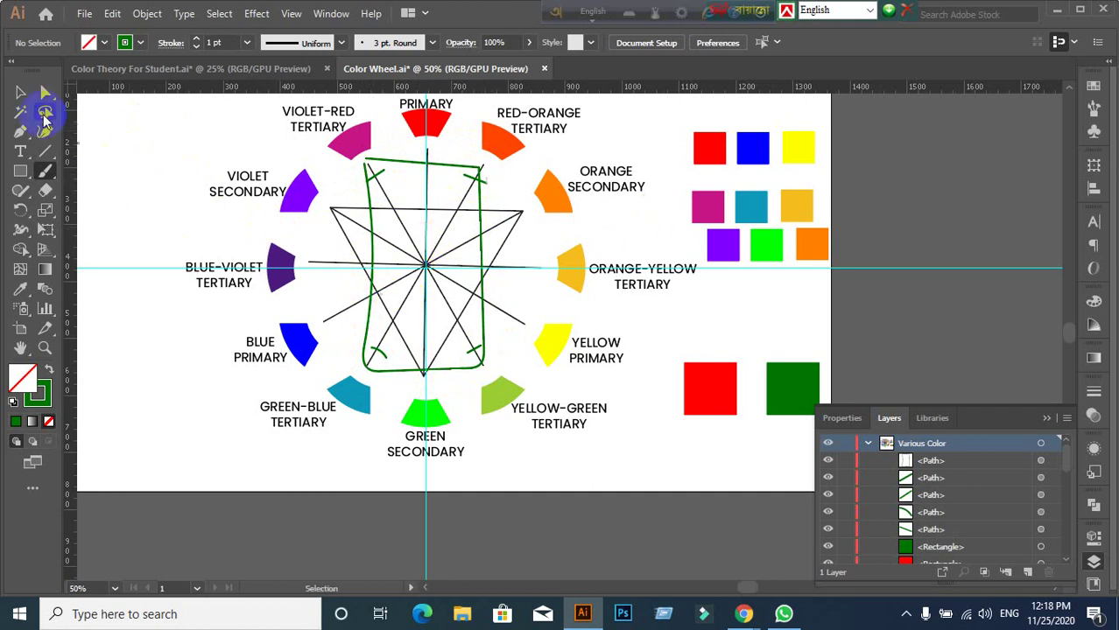
{"action": "left_click", "coordinate": [21, 95]}
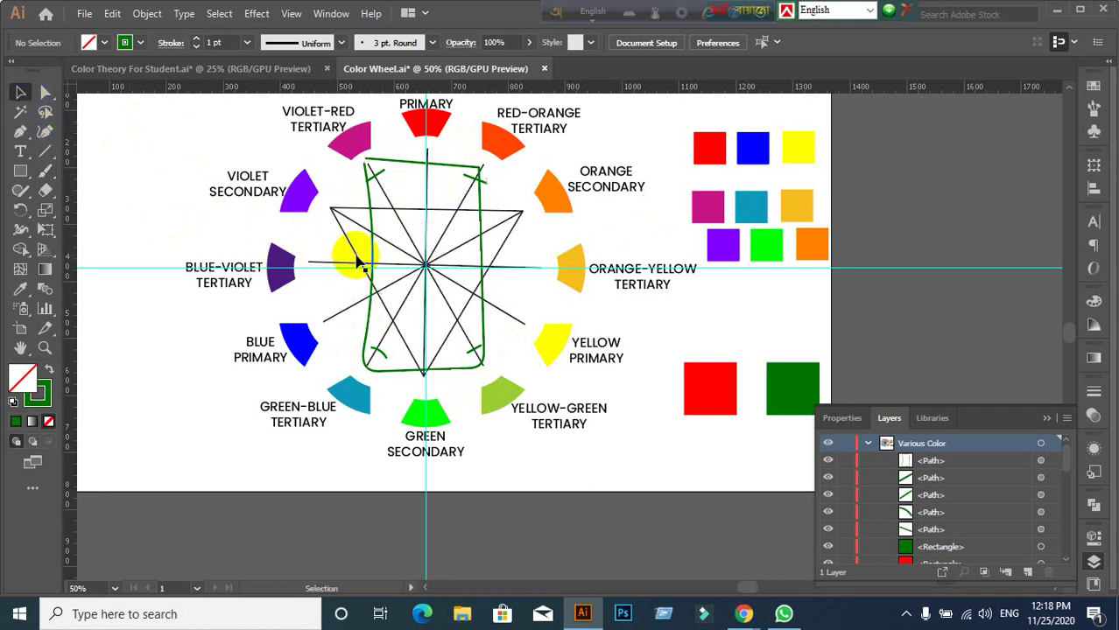
{"action": "left_click", "coordinate": [365, 180]}
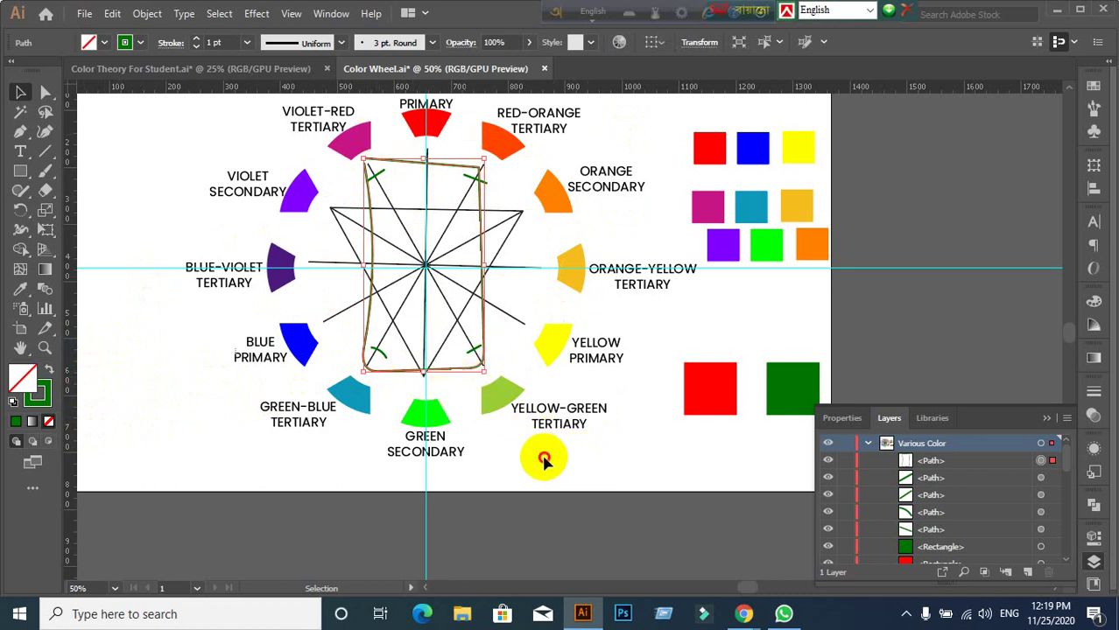
{"action": "left_click", "coordinate": [543, 461]}
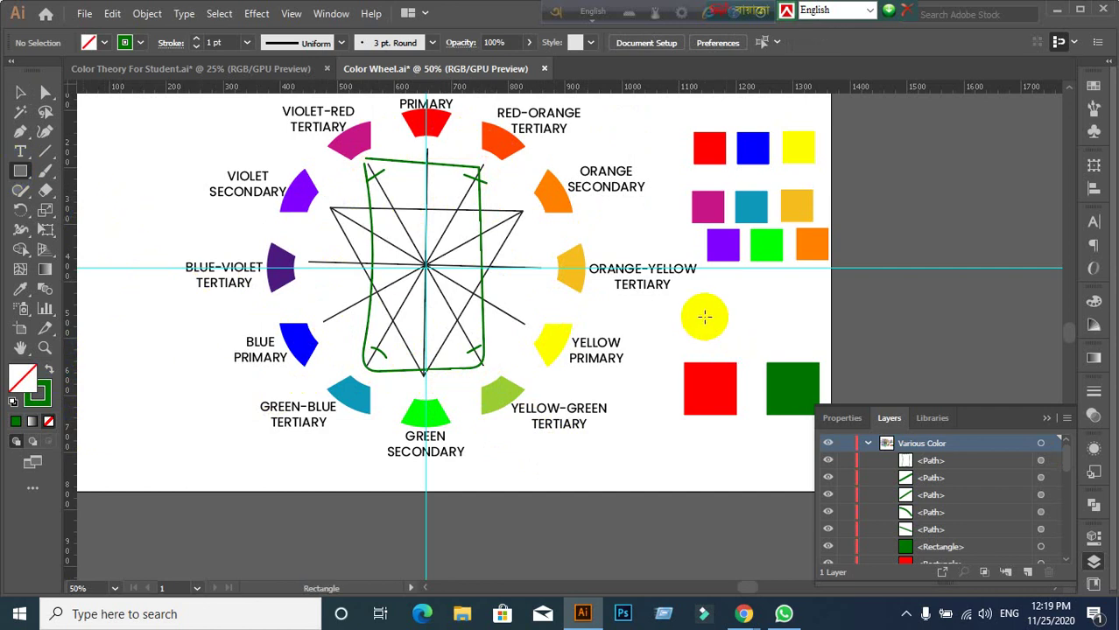
Step: Draw a small green square above the big red square and copy it into a row of four
{"action": "left_click_drag", "start_coordinate": [703, 315], "coordinate": [735, 346]}
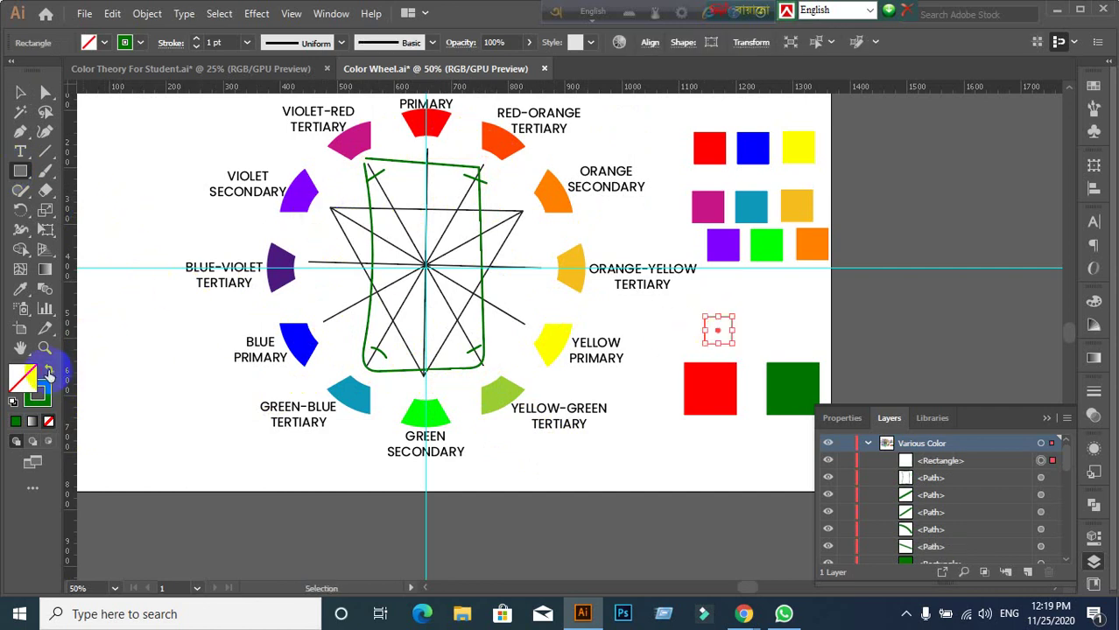
{"action": "left_click", "coordinate": [49, 370]}
{"action": "left_click", "coordinate": [20, 92]}
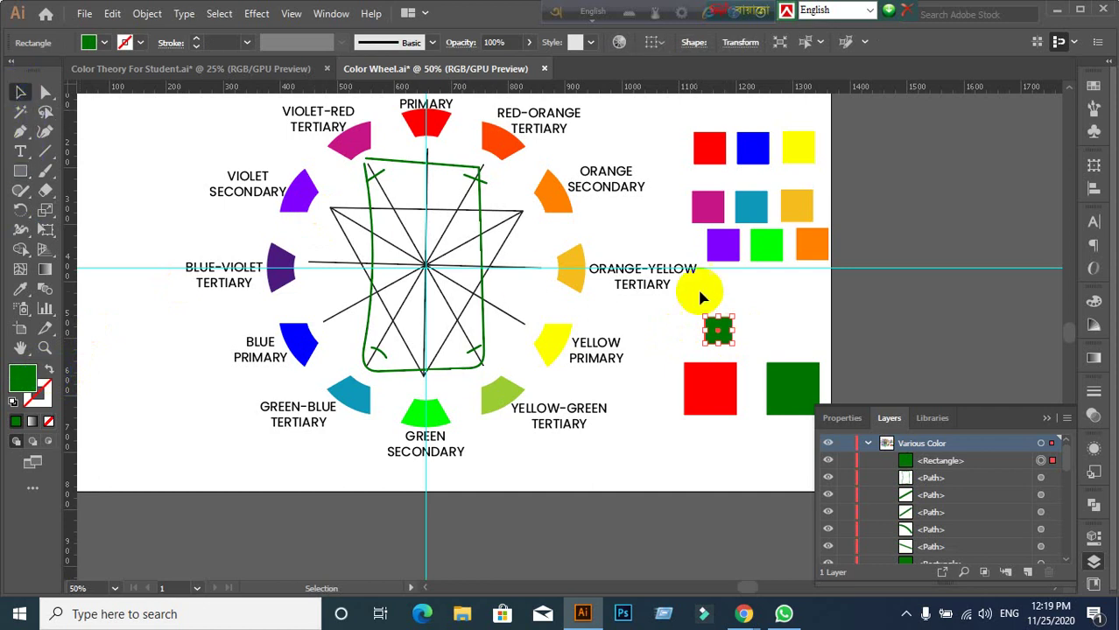
{"action": "left_click", "coordinate": [726, 428]}
{"action": "left_click", "coordinate": [719, 330]}
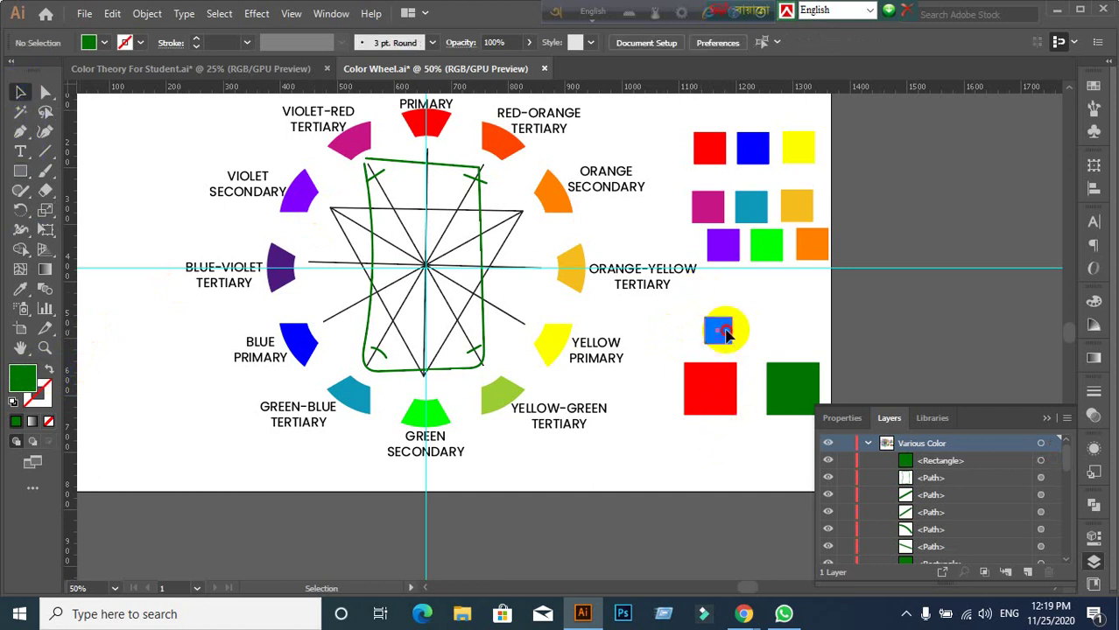
{"action": "left_click_drag", "start_coordinate": [719, 330], "coordinate": [842, 341]}
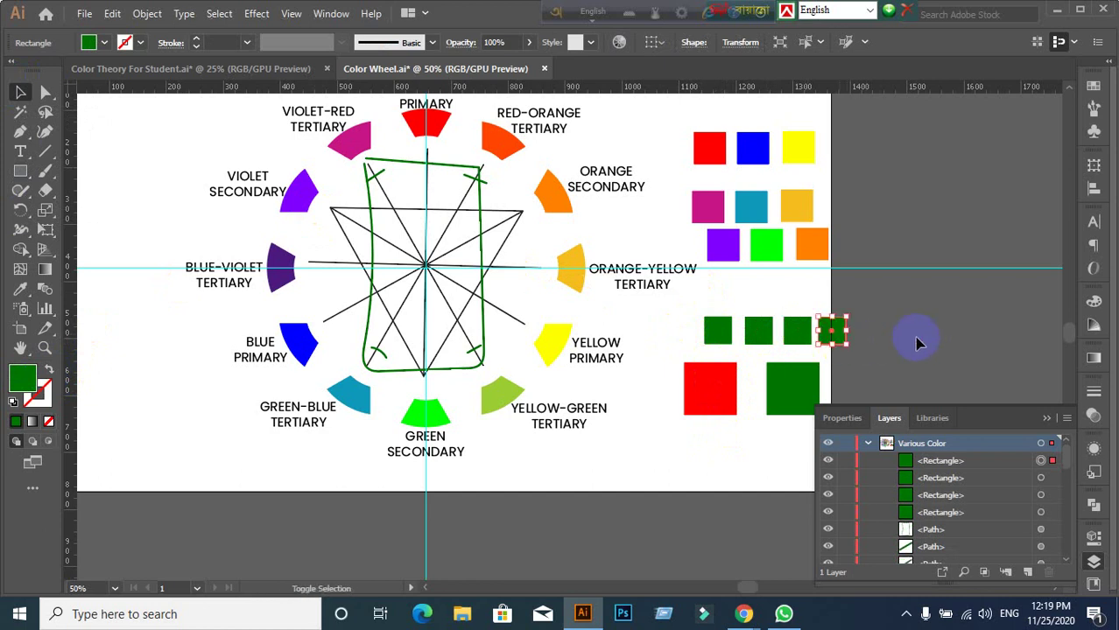
{"action": "left_click", "coordinate": [733, 339]}
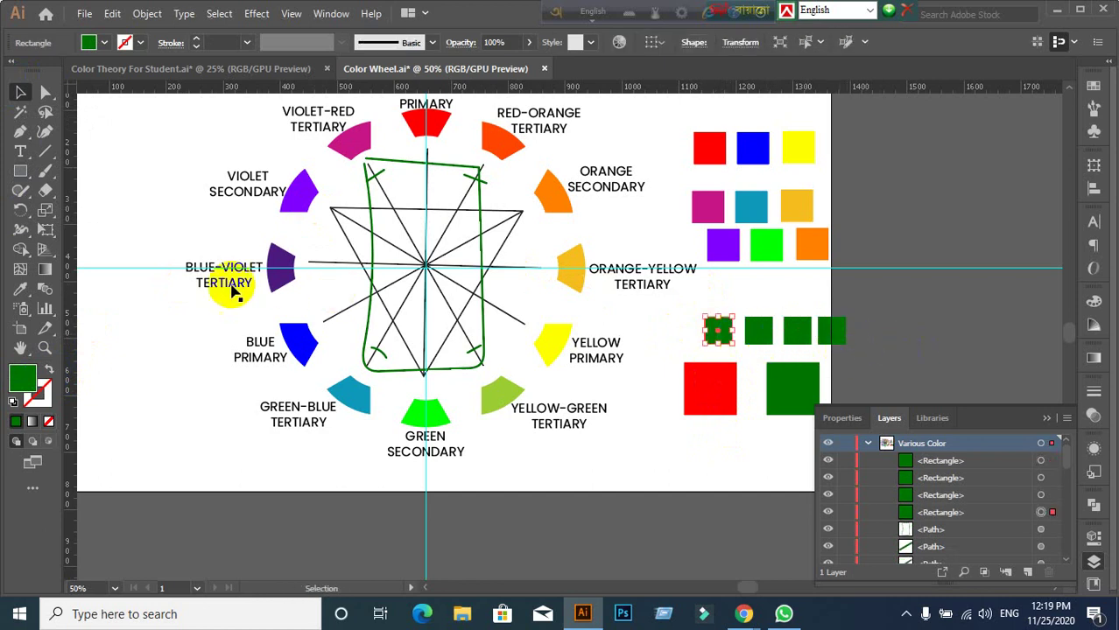
Step: Fill the first two small squares with violet-red and green-blue sampled from the wheel
{"action": "left_click", "coordinate": [21, 289]}
{"action": "left_click", "coordinate": [348, 140]}
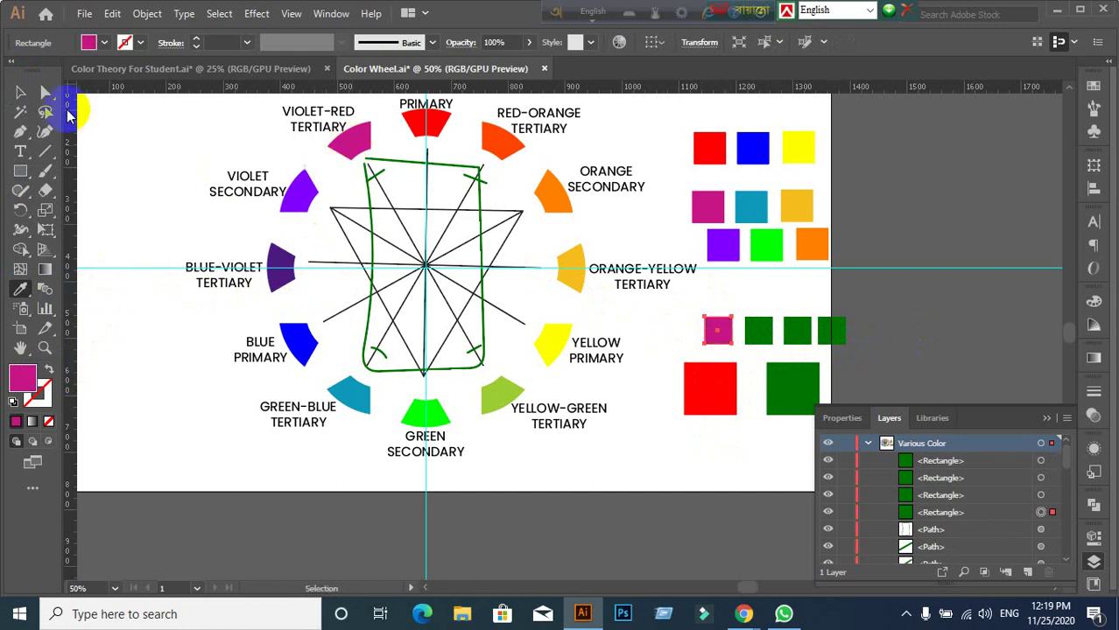
{"action": "left_click", "coordinate": [20, 92]}
{"action": "left_click", "coordinate": [758, 330]}
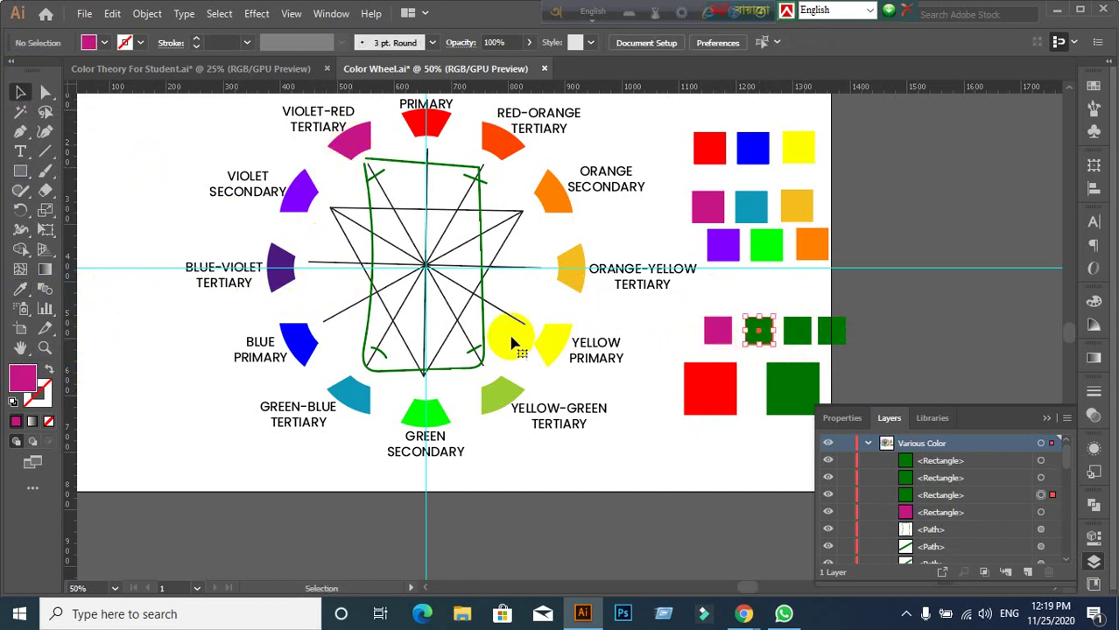
{"action": "left_click", "coordinate": [27, 287]}
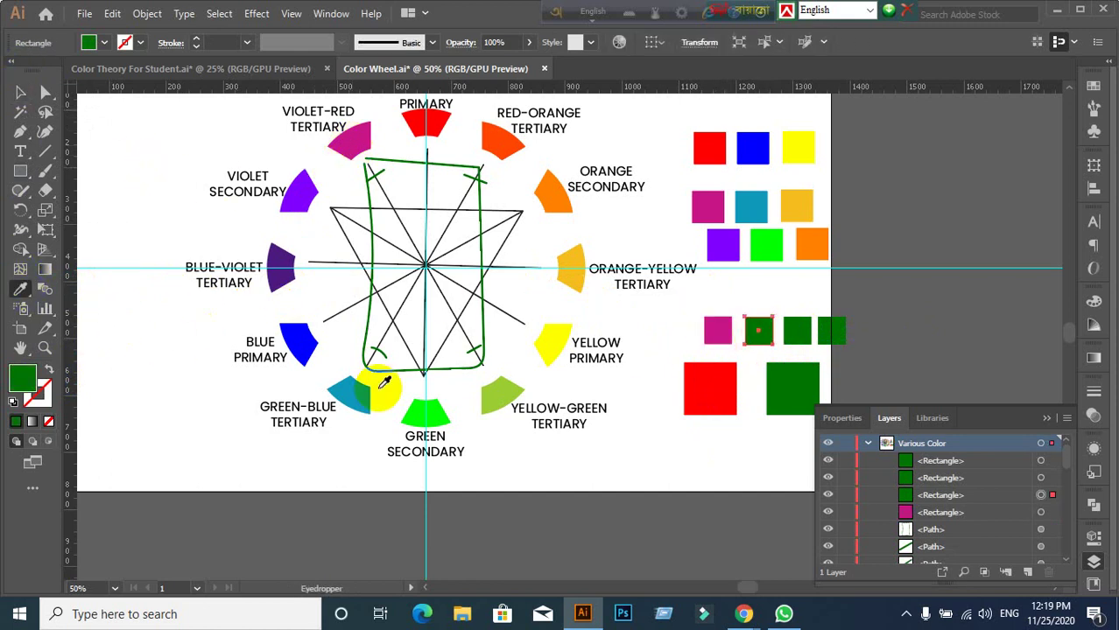
{"action": "left_click", "coordinate": [367, 391]}
{"action": "left_click", "coordinate": [20, 92]}
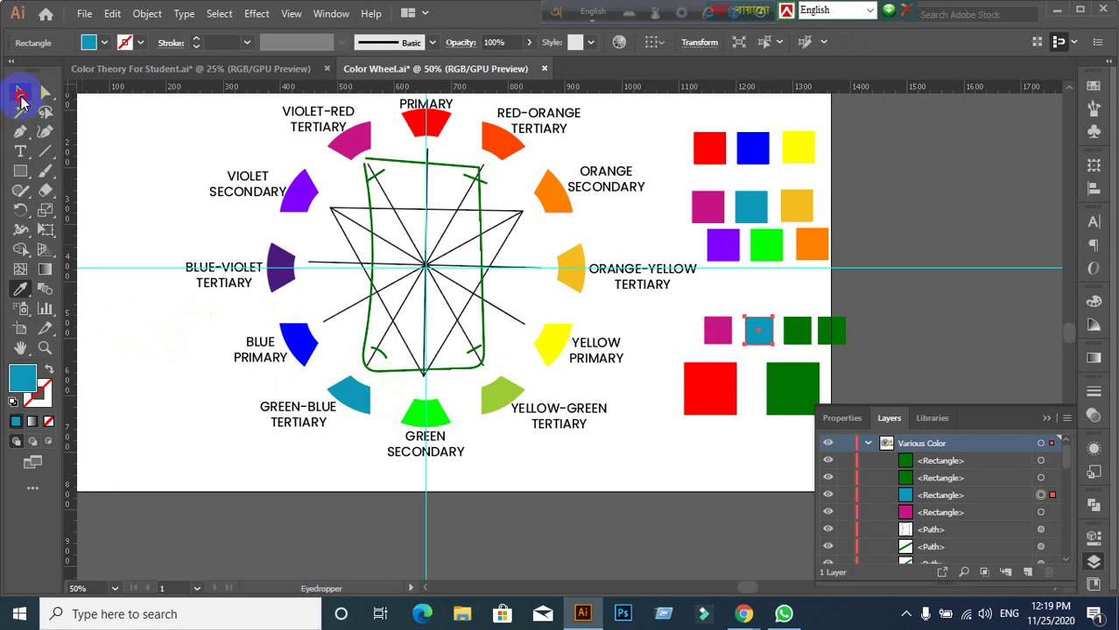
Step: Fill the third square yellow-green and the fourth red-orange with the Eyedropper
{"action": "left_click_drag", "start_coordinate": [758, 330], "coordinate": [796, 337]}
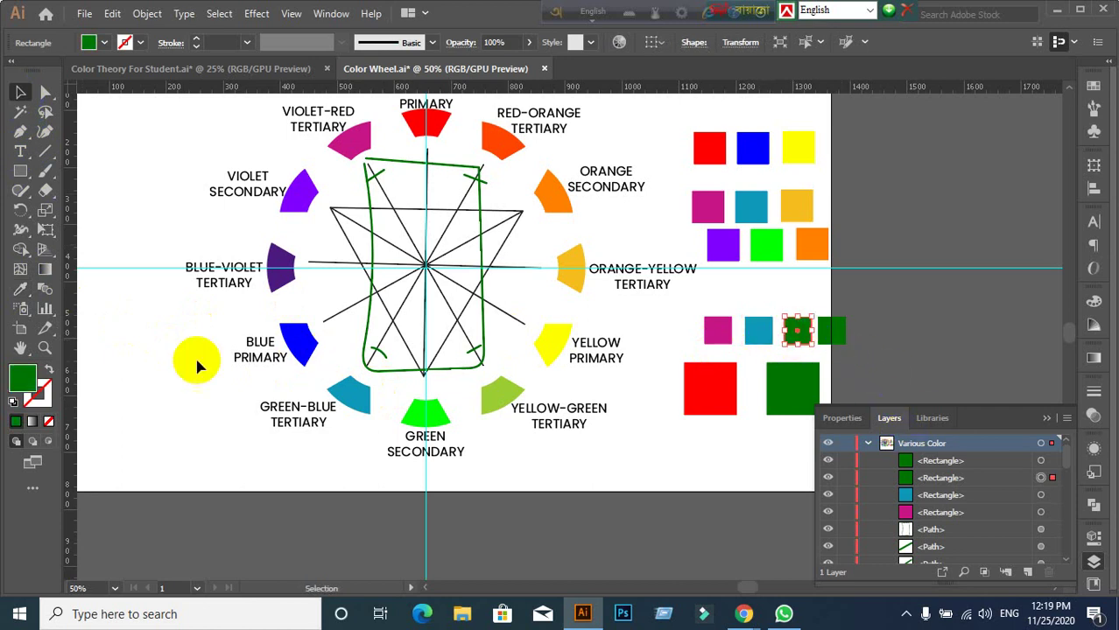
{"action": "left_click", "coordinate": [20, 289]}
{"action": "left_click", "coordinate": [566, 412]}
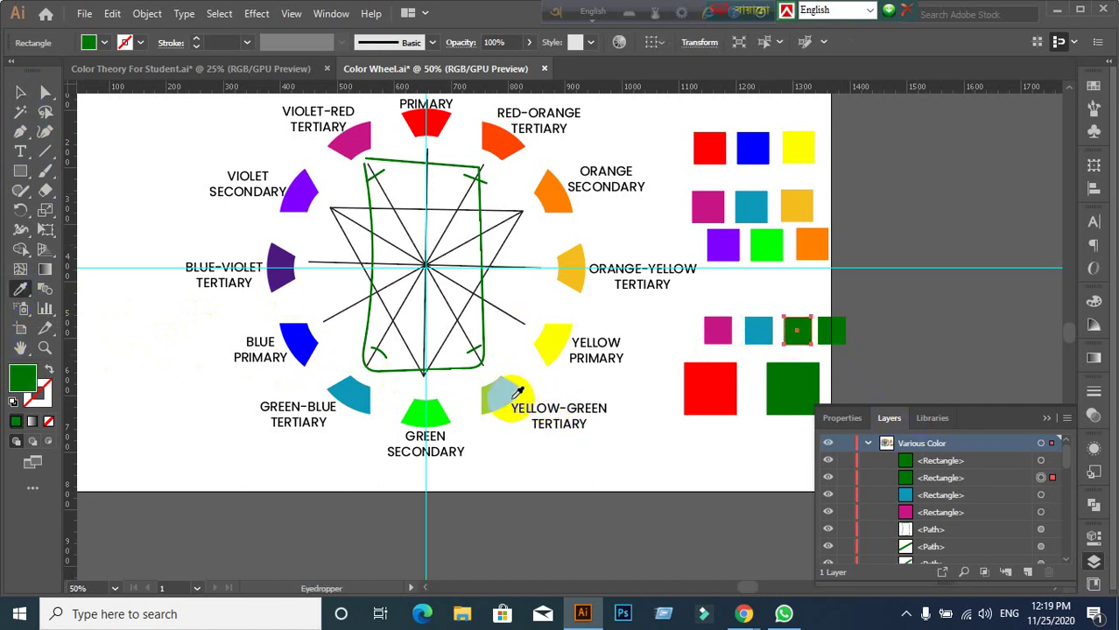
{"action": "left_click", "coordinate": [504, 396]}
{"action": "left_click", "coordinate": [19, 93]}
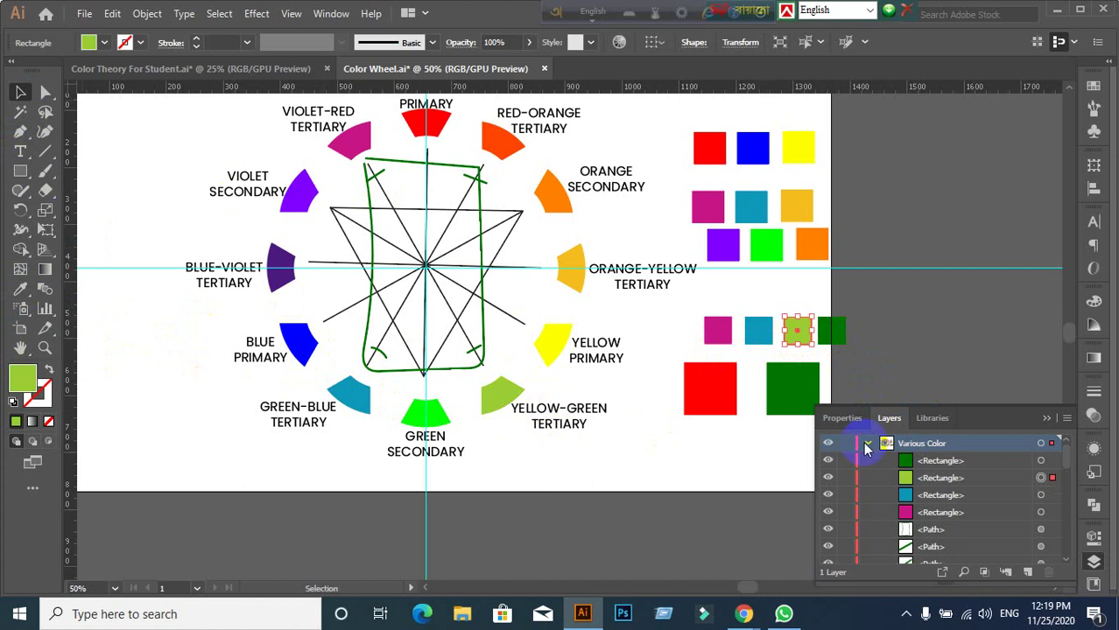
{"action": "left_click", "coordinate": [832, 331]}
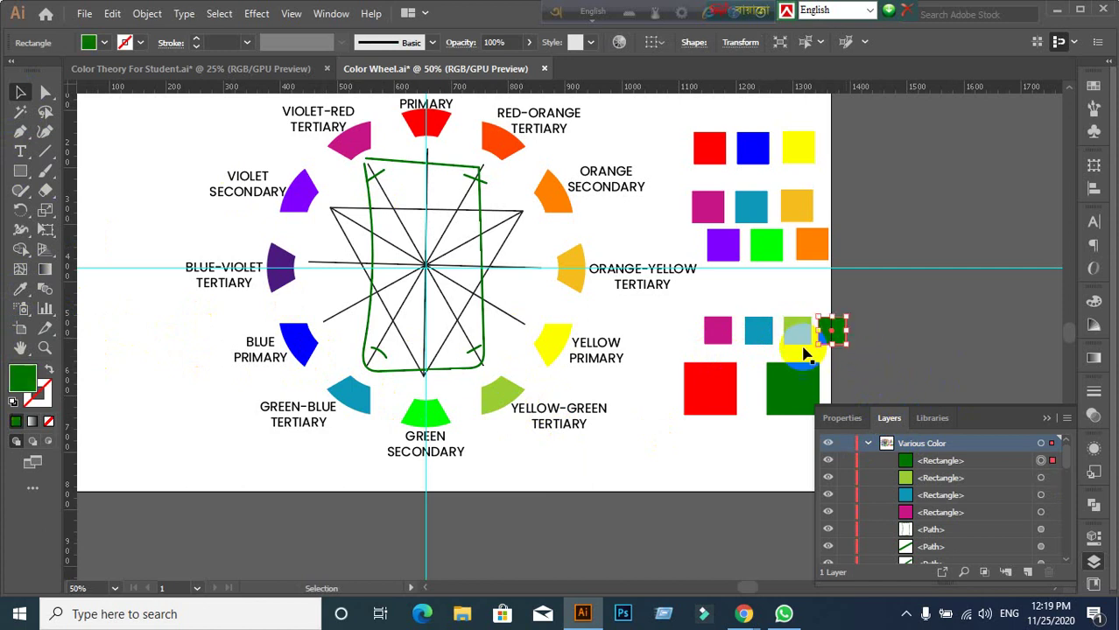
{"action": "left_click", "coordinate": [21, 289]}
{"action": "left_click", "coordinate": [506, 147]}
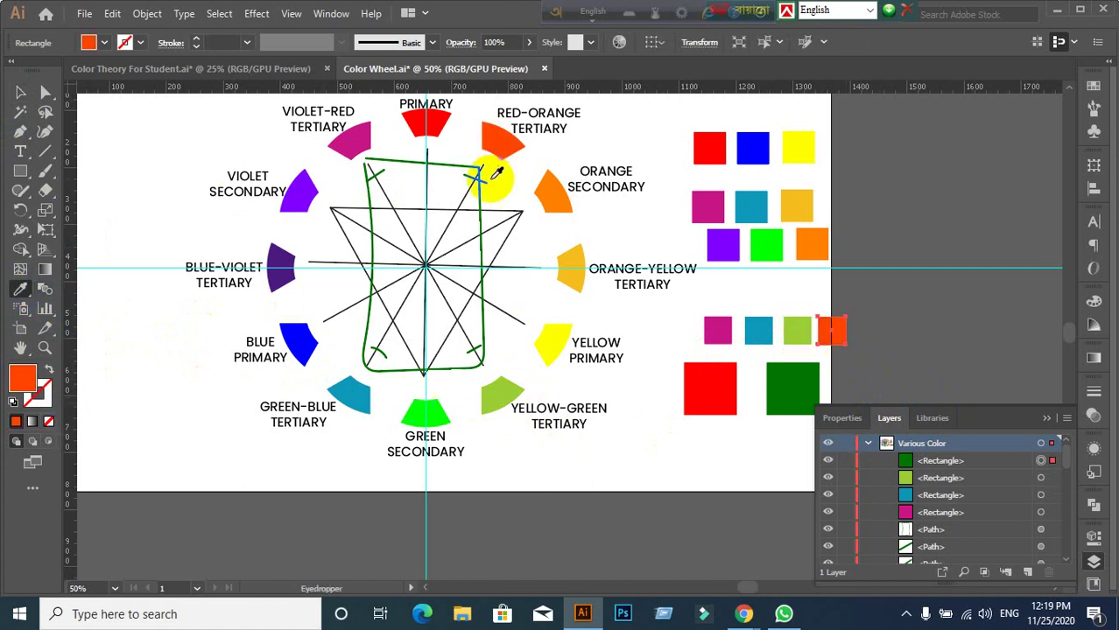
{"action": "left_click", "coordinate": [19, 93]}
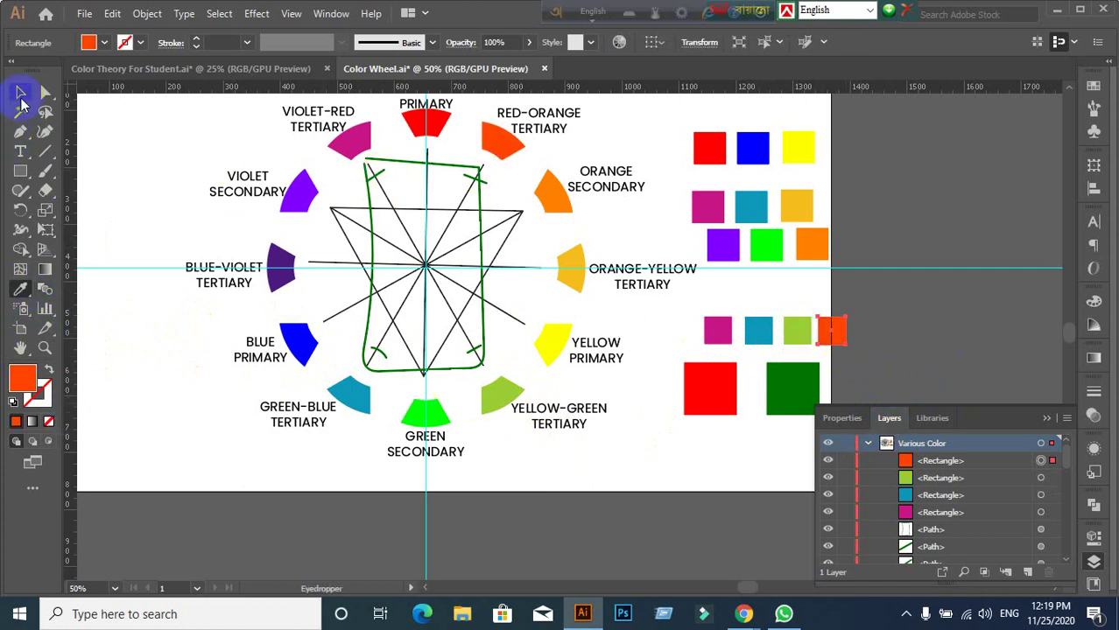
Step: Select the row of four squares, then switch to the Color Theory For Student document
{"action": "left_click", "coordinate": [168, 202]}
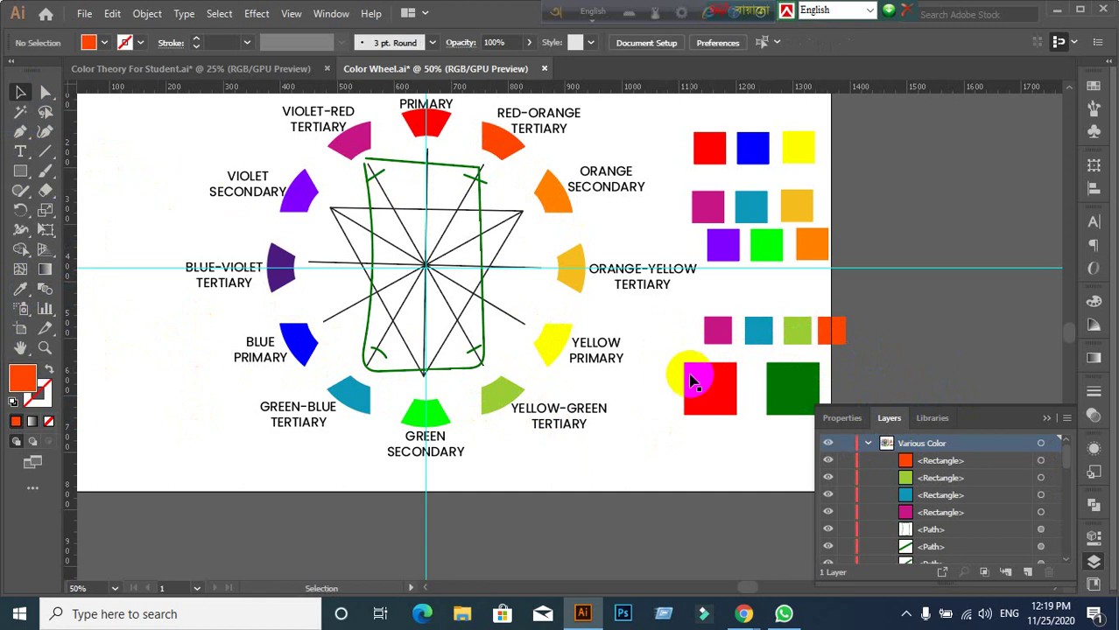
{"action": "left_click_drag", "start_coordinate": [683, 302], "coordinate": [910, 337]}
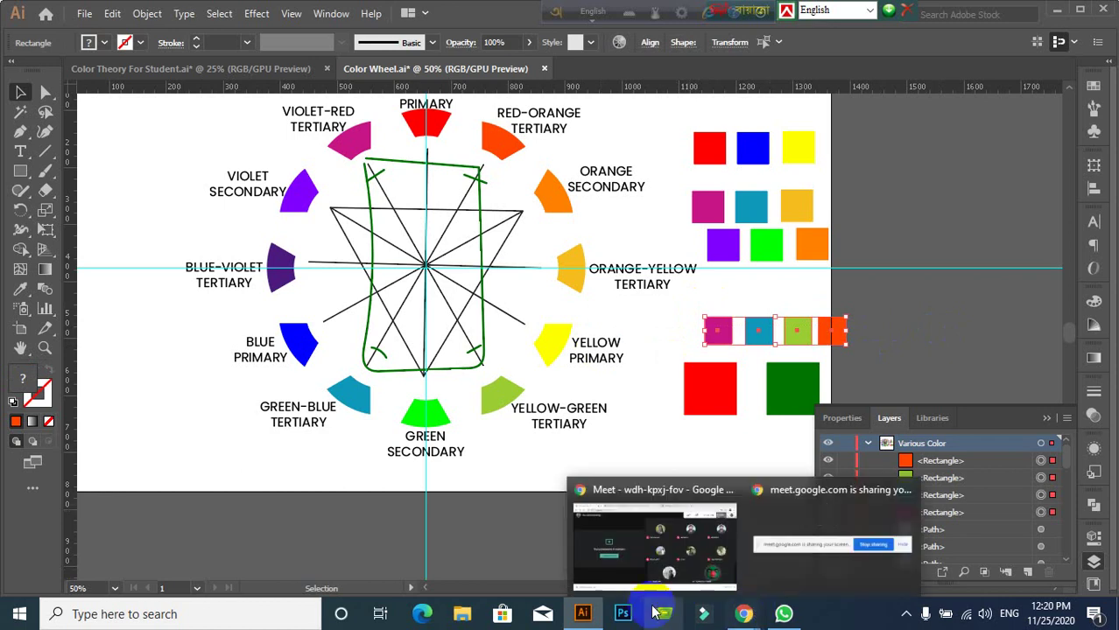
{"action": "left_click", "coordinate": [583, 612]}
{"action": "left_click", "coordinate": [583, 613]}
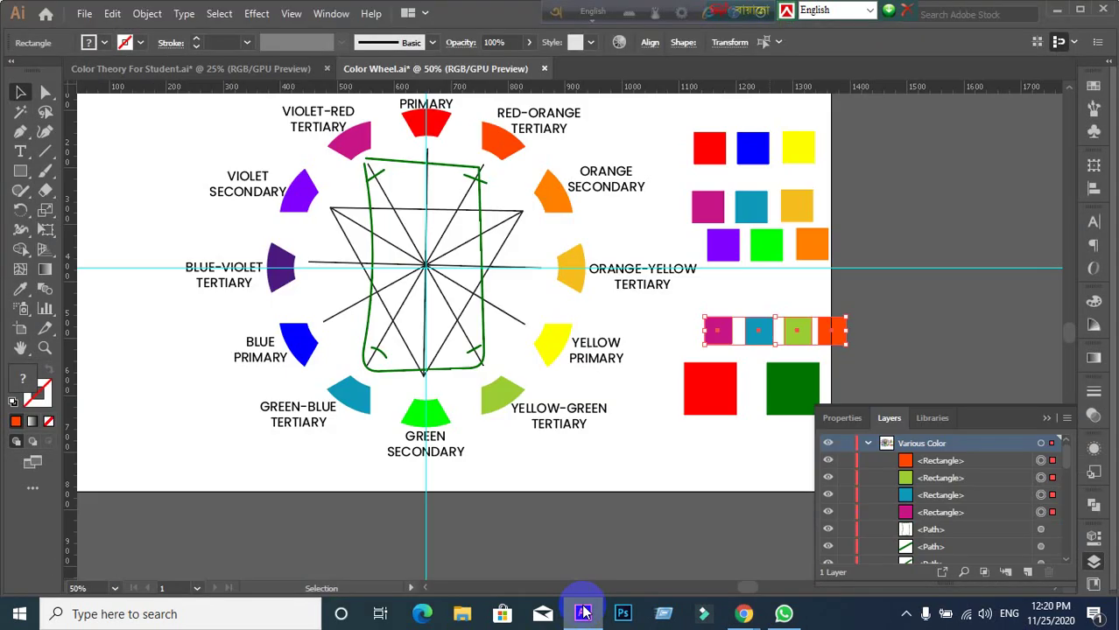
{"action": "scroll", "coordinate": [987, 534], "scroll_direction": "down", "scroll_amount": 1}
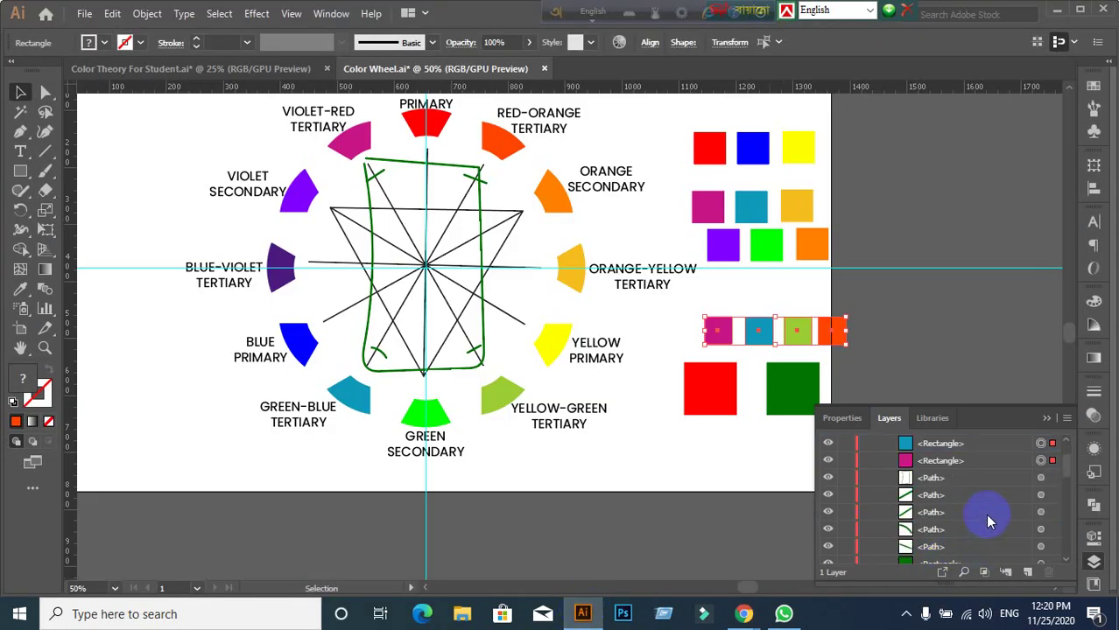
{"action": "scroll", "coordinate": [985, 514], "scroll_direction": "up", "scroll_amount": 1}
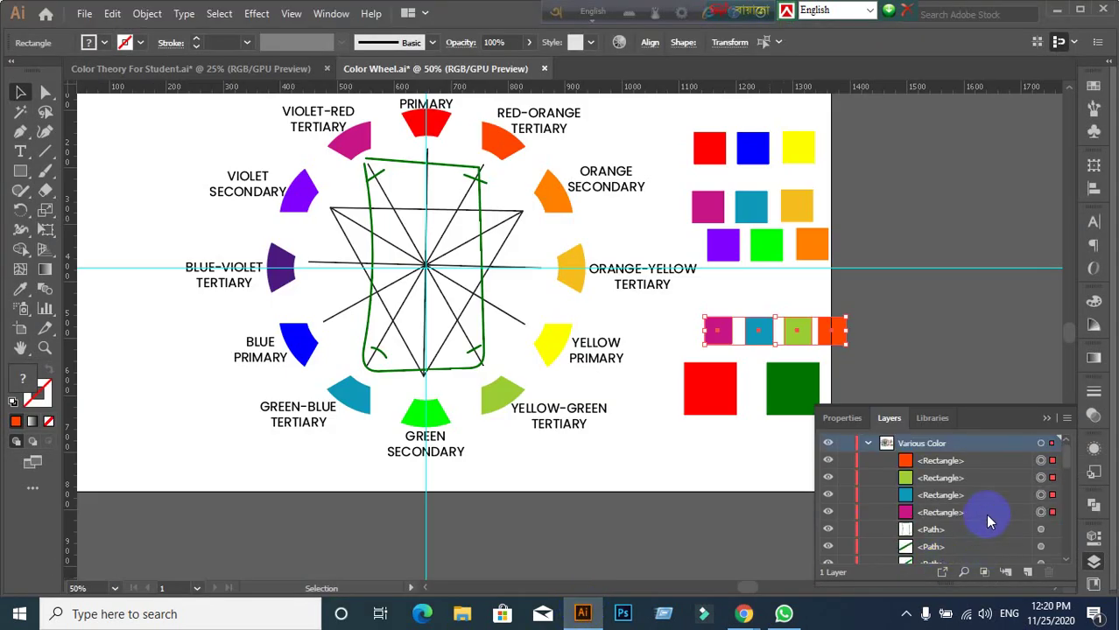
{"action": "scroll", "coordinate": [985, 514], "scroll_direction": "down", "scroll_amount": 2}
{"action": "scroll", "coordinate": [985, 514], "scroll_direction": "down", "scroll_amount": 1}
{"action": "scroll", "coordinate": [985, 514], "scroll_direction": "up", "scroll_amount": 2}
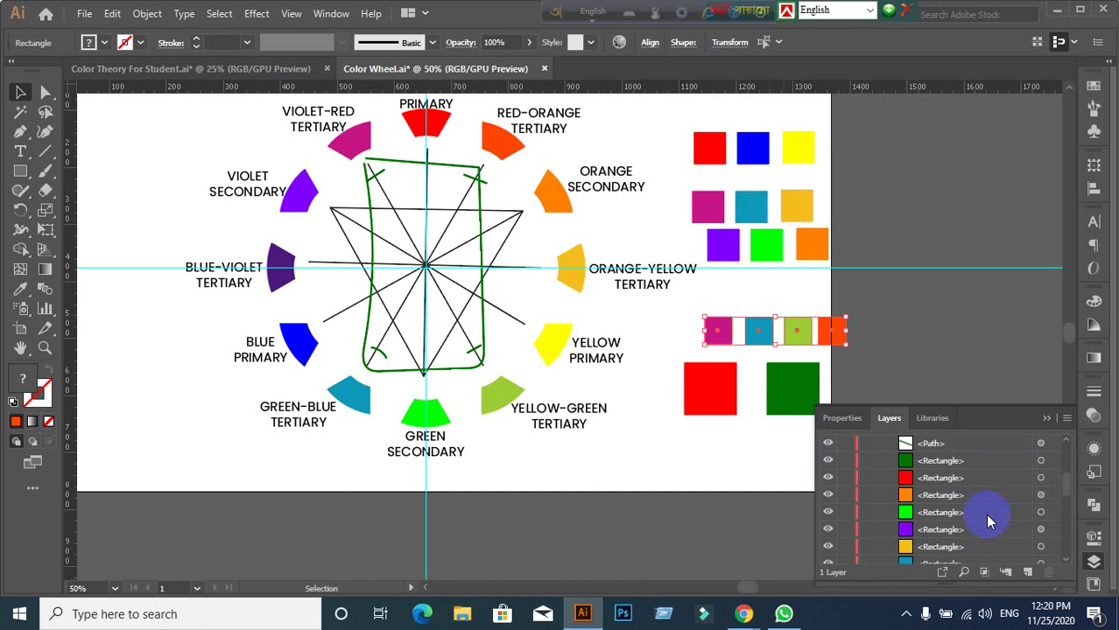
{"action": "scroll", "coordinate": [985, 514], "scroll_direction": "up", "scroll_amount": 1}
{"action": "left_click", "coordinate": [191, 72]}
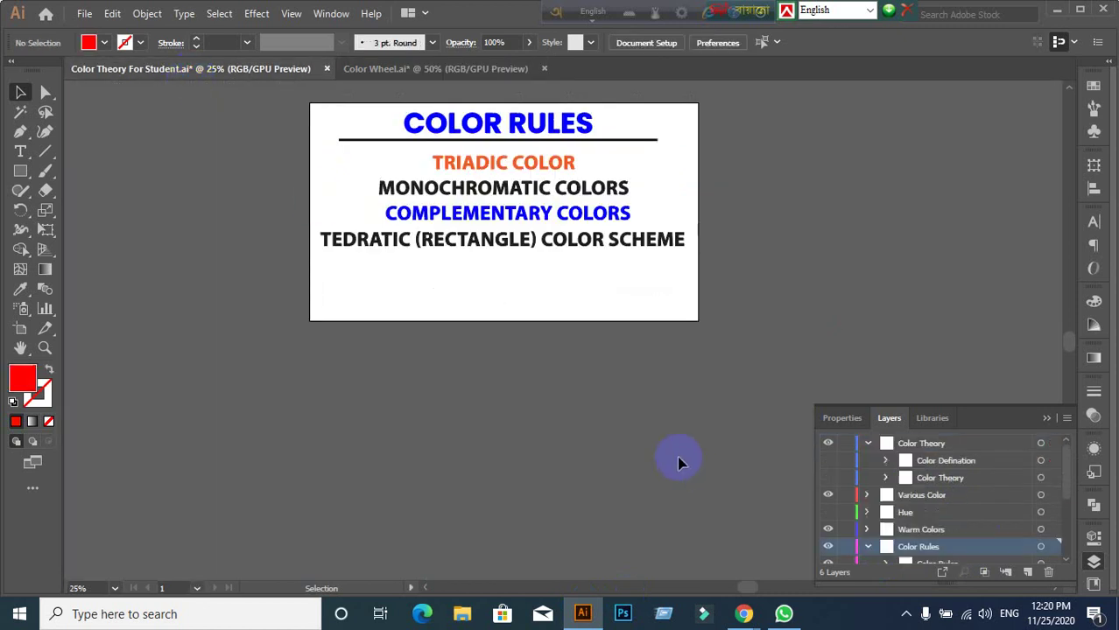
Step: Show the Analogous sublayer on the Color Rules slide, then return to Color Wheel.ai
{"action": "scroll", "coordinate": [948, 525], "scroll_direction": "down", "scroll_amount": 3}
{"action": "scroll", "coordinate": [945, 516], "scroll_direction": "down", "scroll_amount": 1}
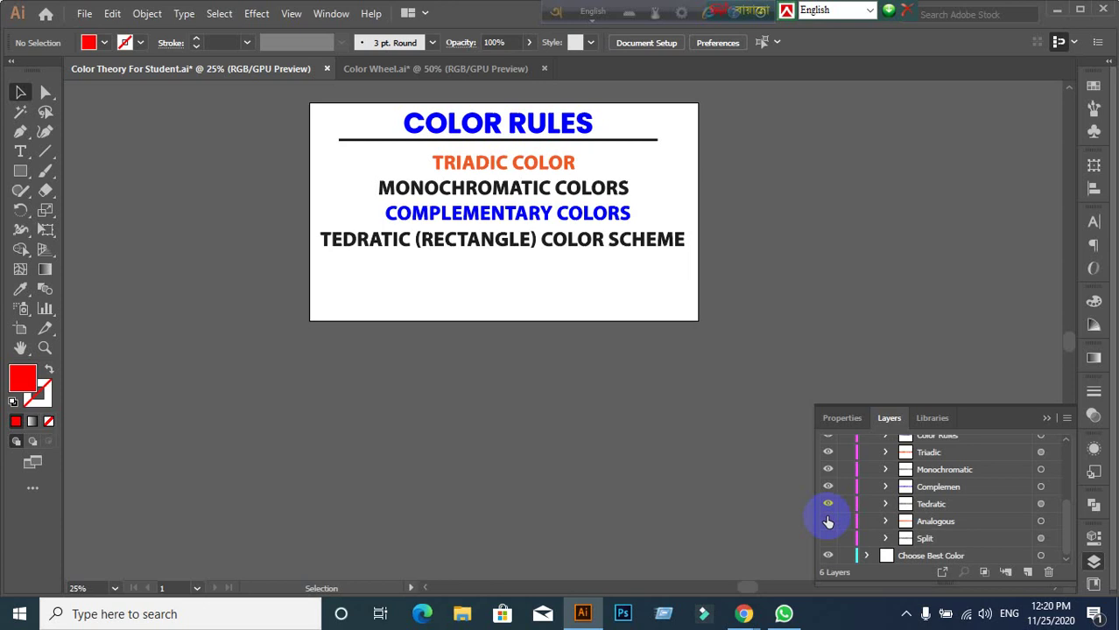
{"action": "left_click", "coordinate": [827, 521]}
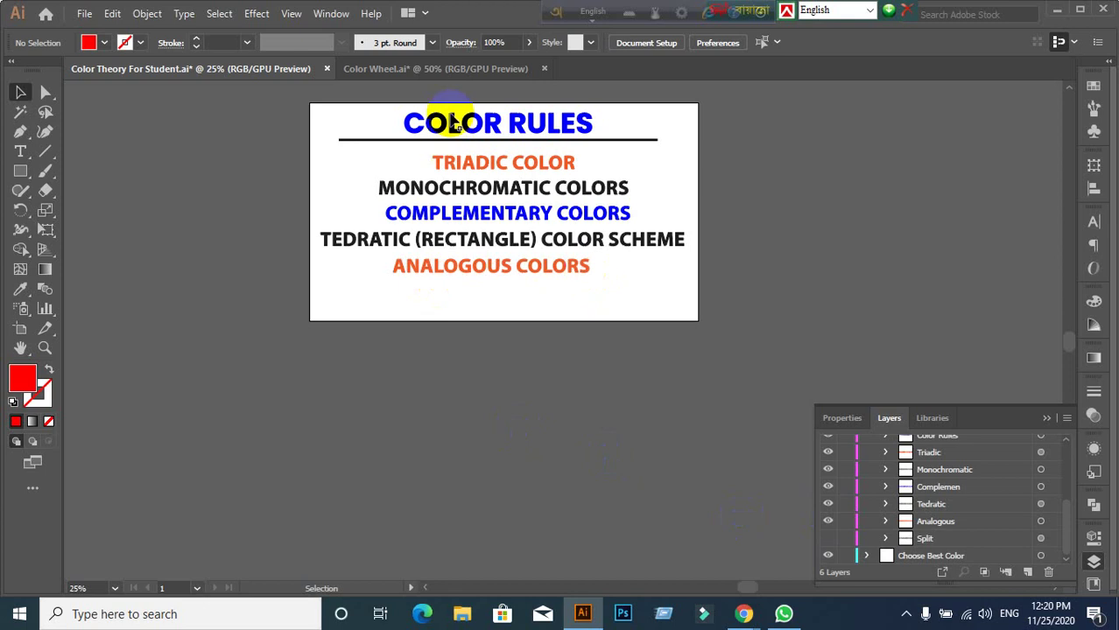
{"action": "left_click", "coordinate": [437, 69]}
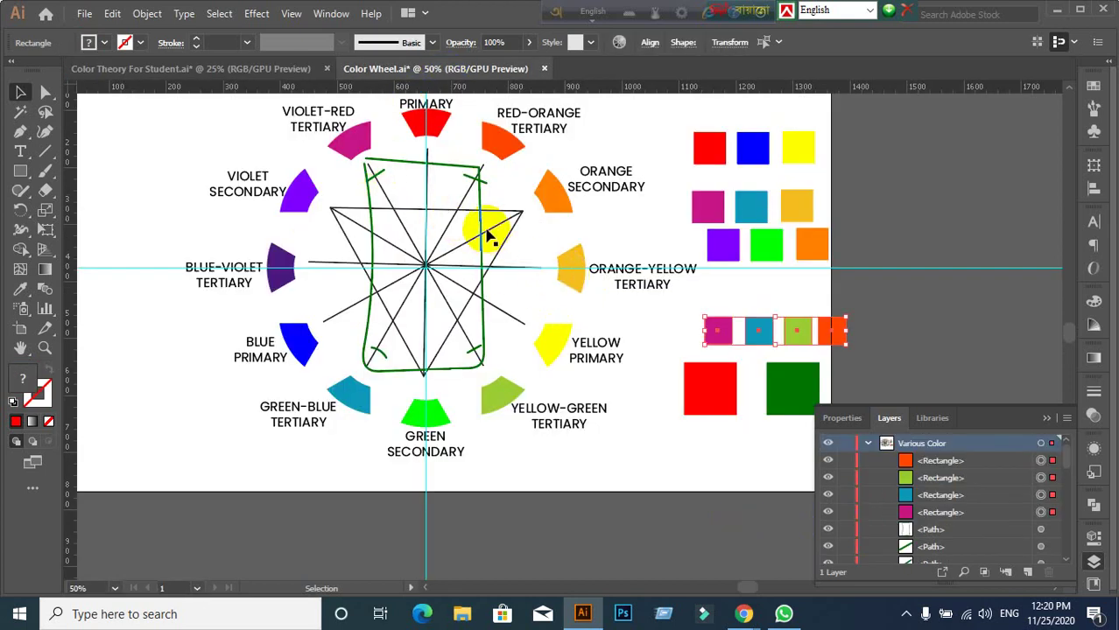
Step: Delete the green hand-drawn rectangle and the first green tick mark
{"action": "scroll", "coordinate": [484, 188], "scroll_direction": "up", "scroll_amount": 1, "text": "alt"}
{"action": "scroll", "coordinate": [449, 225], "scroll_direction": "up", "scroll_amount": 1}
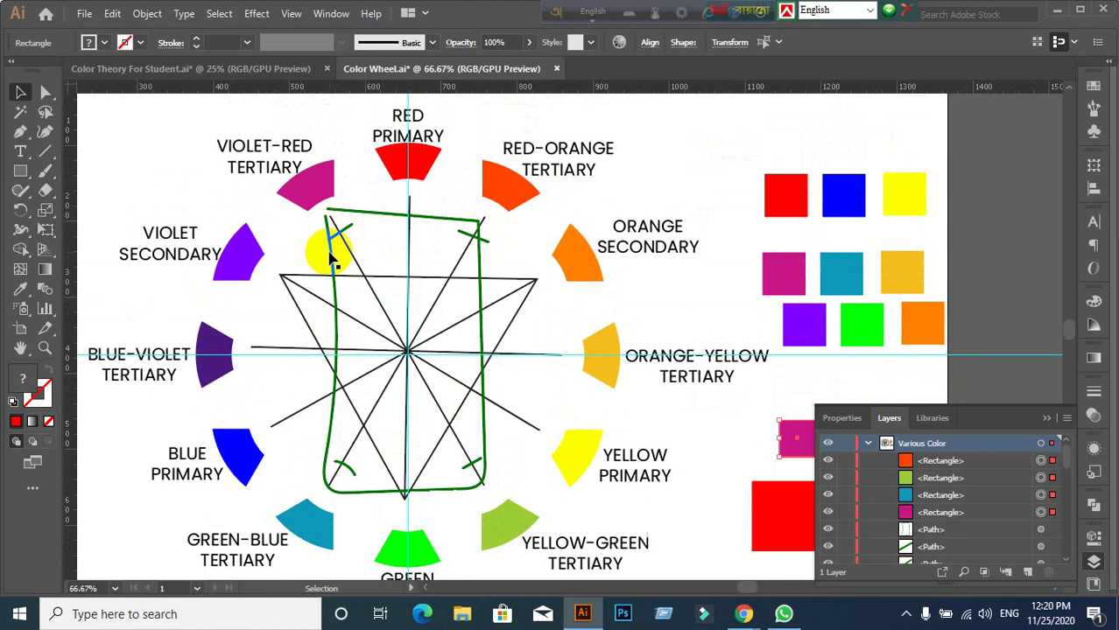
{"action": "left_click", "coordinate": [333, 261]}
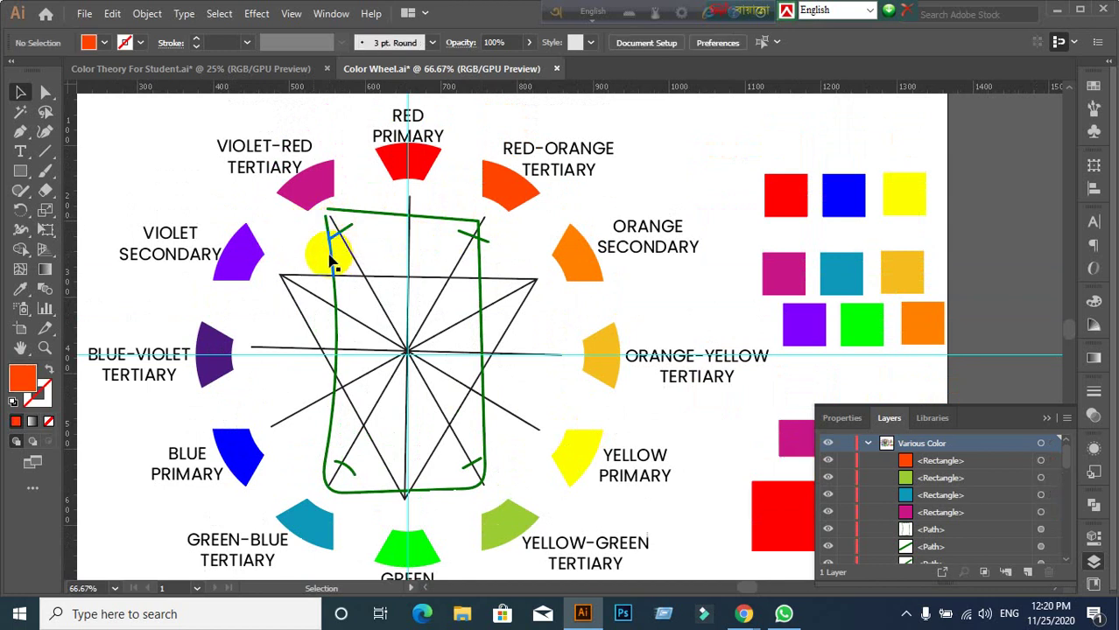
{"action": "left_click", "coordinate": [335, 256]}
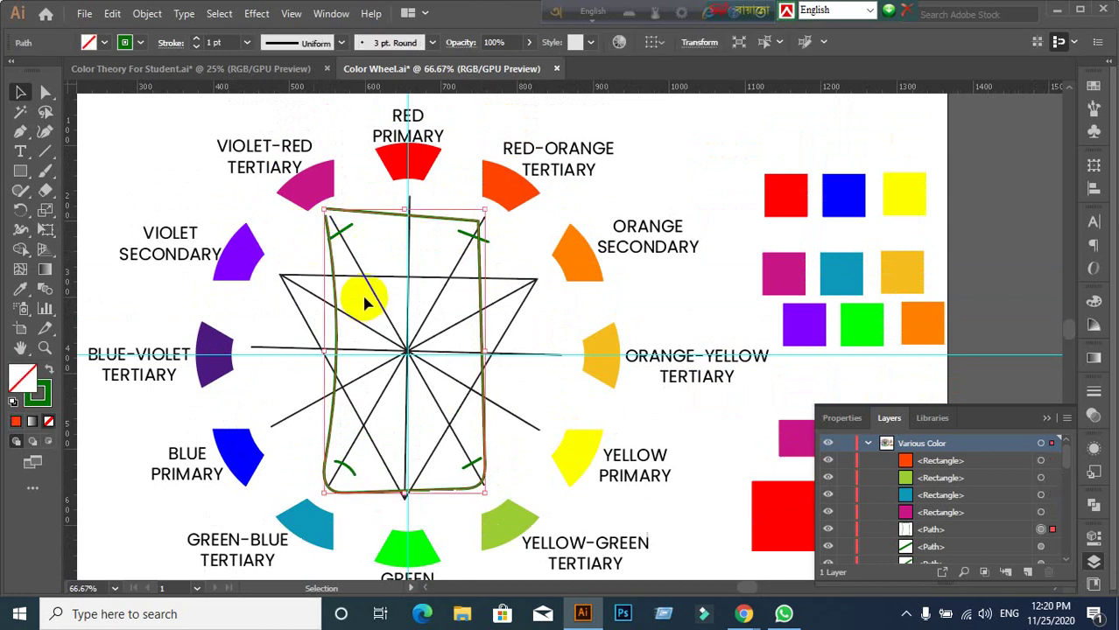
{"action": "key", "text": "Delete"}
{"action": "left_click", "coordinate": [339, 232]}
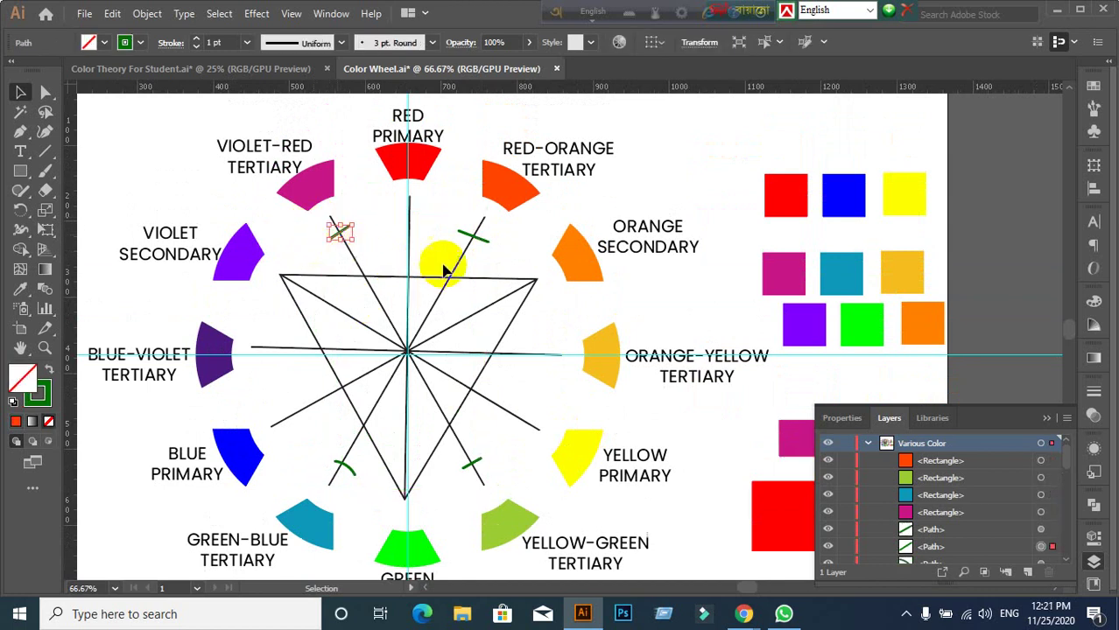
{"action": "key", "text": "Delete"}
Step: Delete the remaining green tick marks, then adjust the wheel group and deselect
{"action": "left_click", "coordinate": [469, 234]}
{"action": "key", "text": "Delete"}
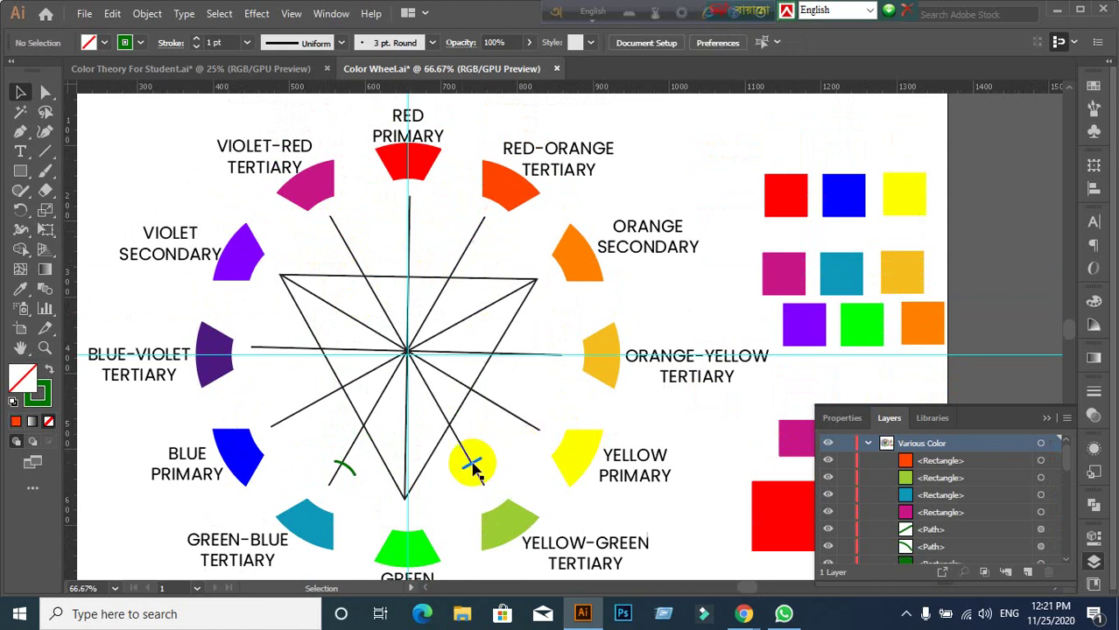
{"action": "key", "text": "Delete"}
{"action": "left_click", "coordinate": [344, 468]}
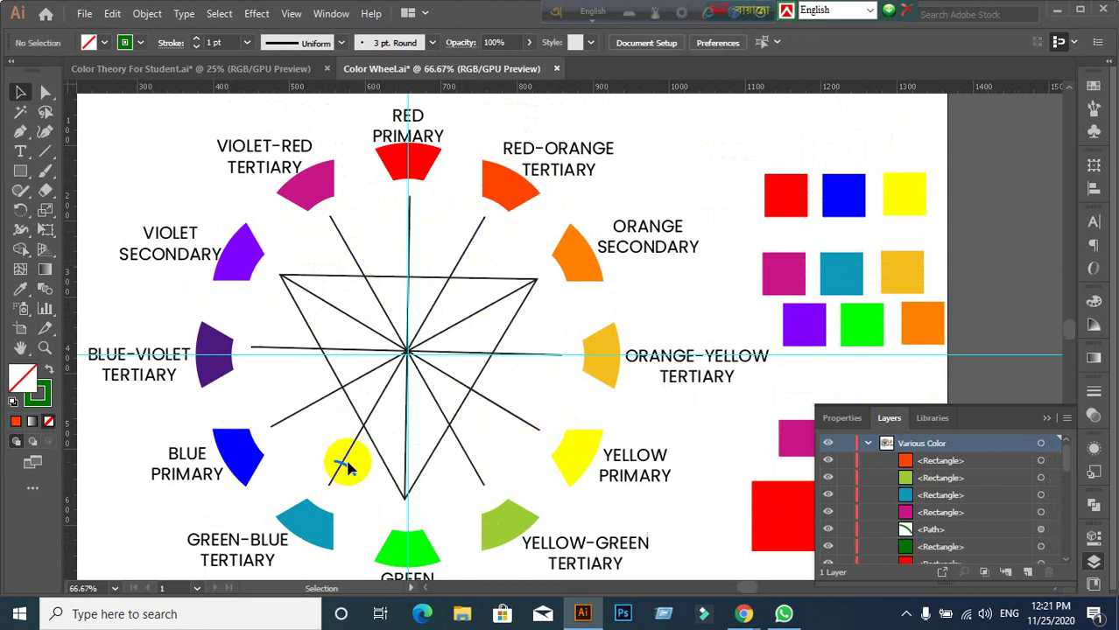
{"action": "key", "text": "Delete"}
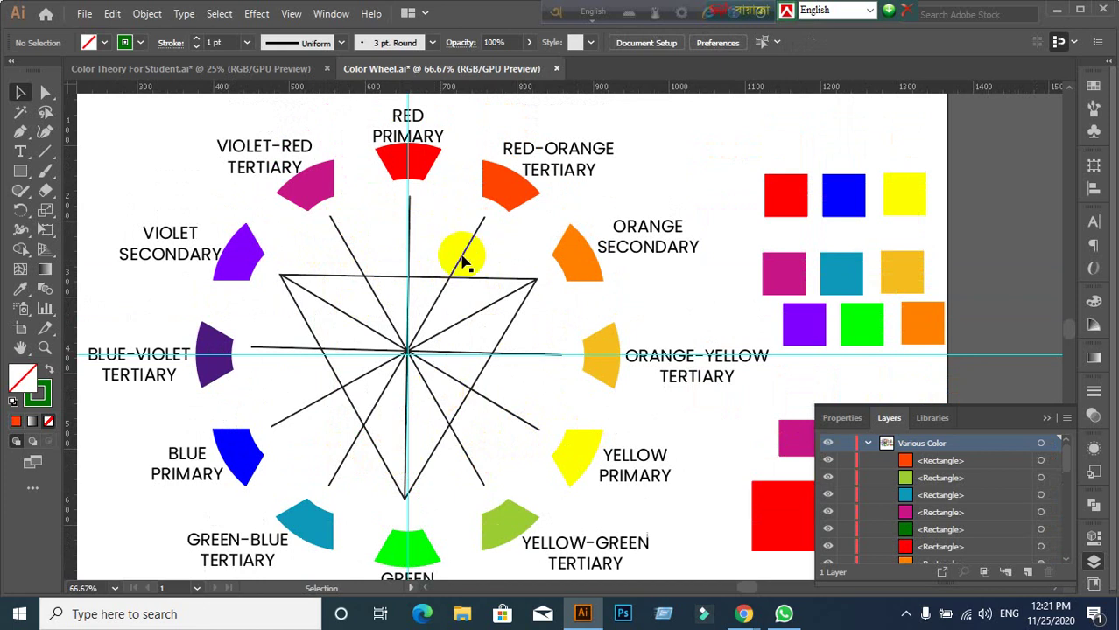
{"action": "left_click", "coordinate": [421, 169]}
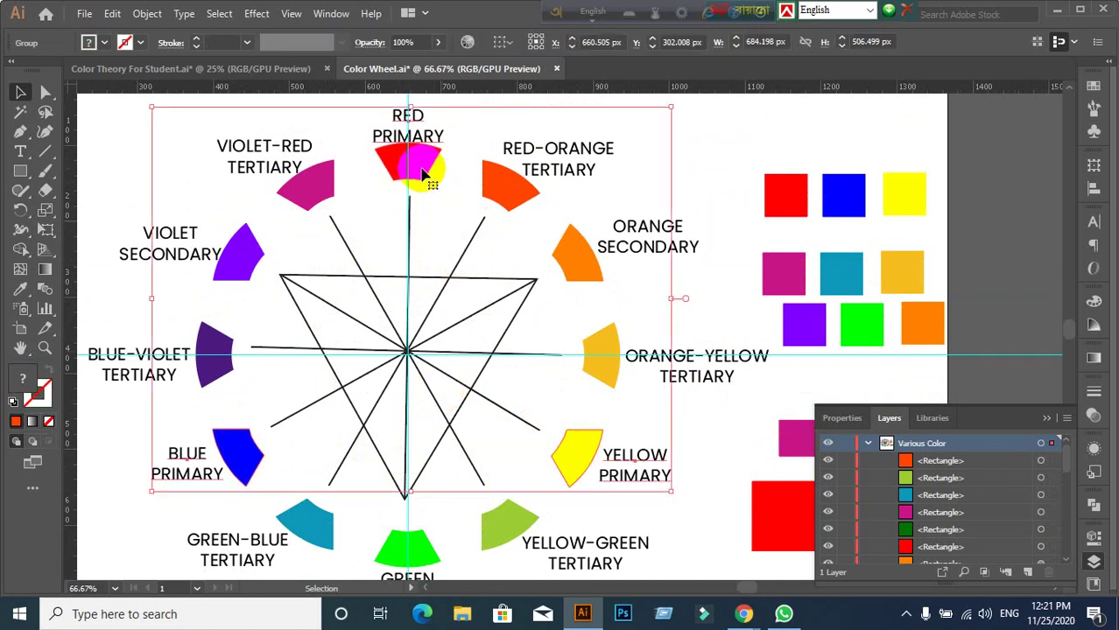
{"action": "left_click_drag", "start_coordinate": [422, 175], "coordinate": [407, 171]}
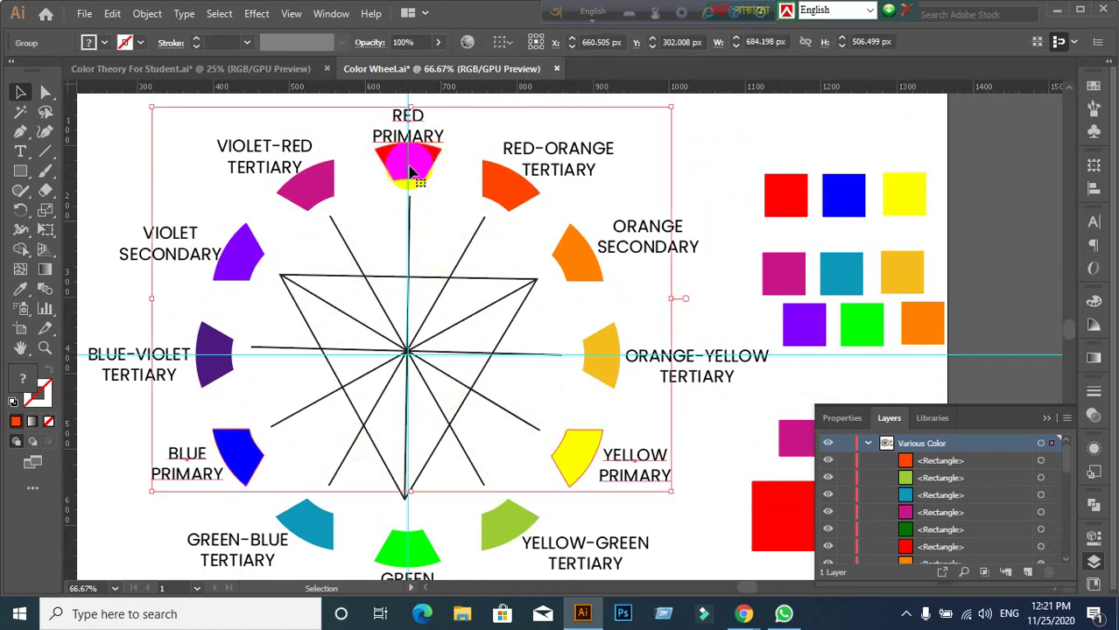
{"action": "left_click", "coordinate": [783, 133]}
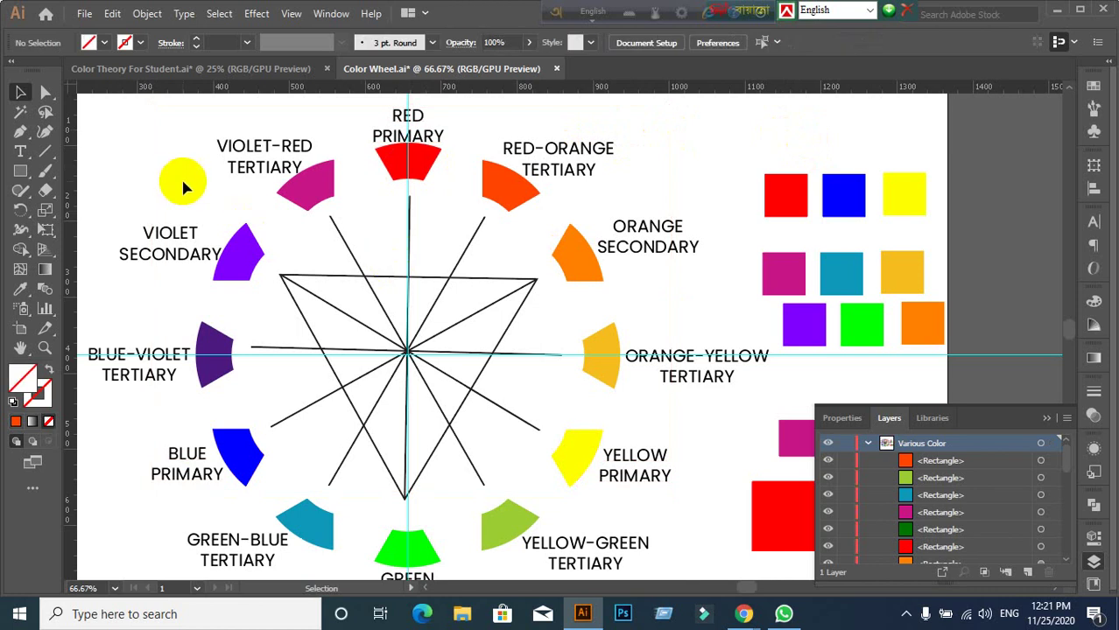
Step: Paintbrush an orange-red arc from RED PRIMARY through RED-ORANGE to ORANGE SECONDARY
{"action": "left_click", "coordinate": [47, 174]}
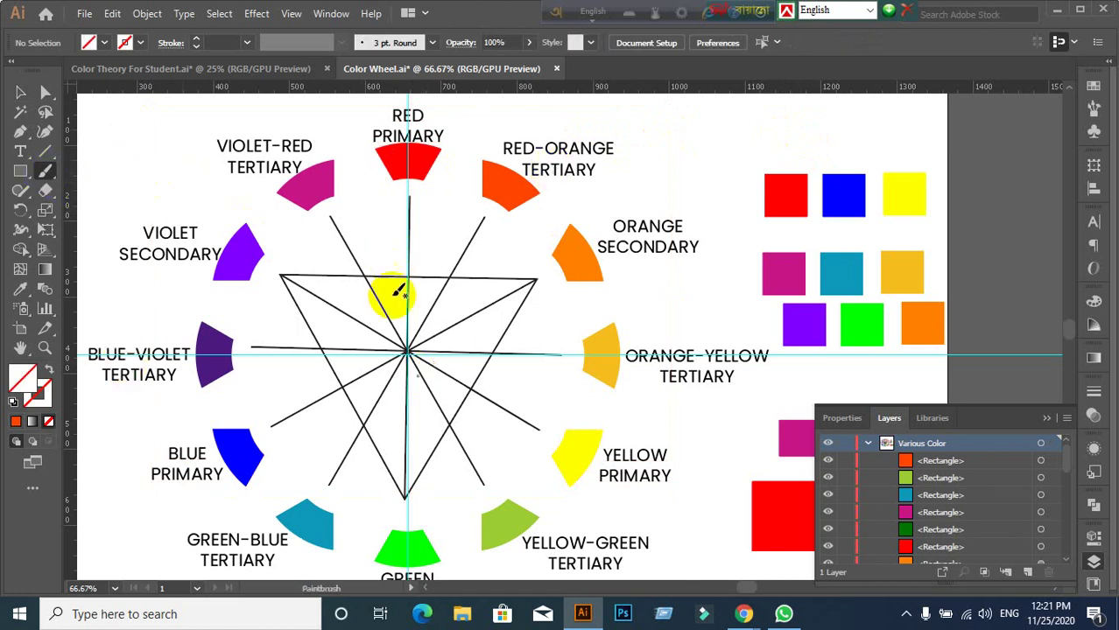
{"action": "left_click", "coordinate": [427, 175]}
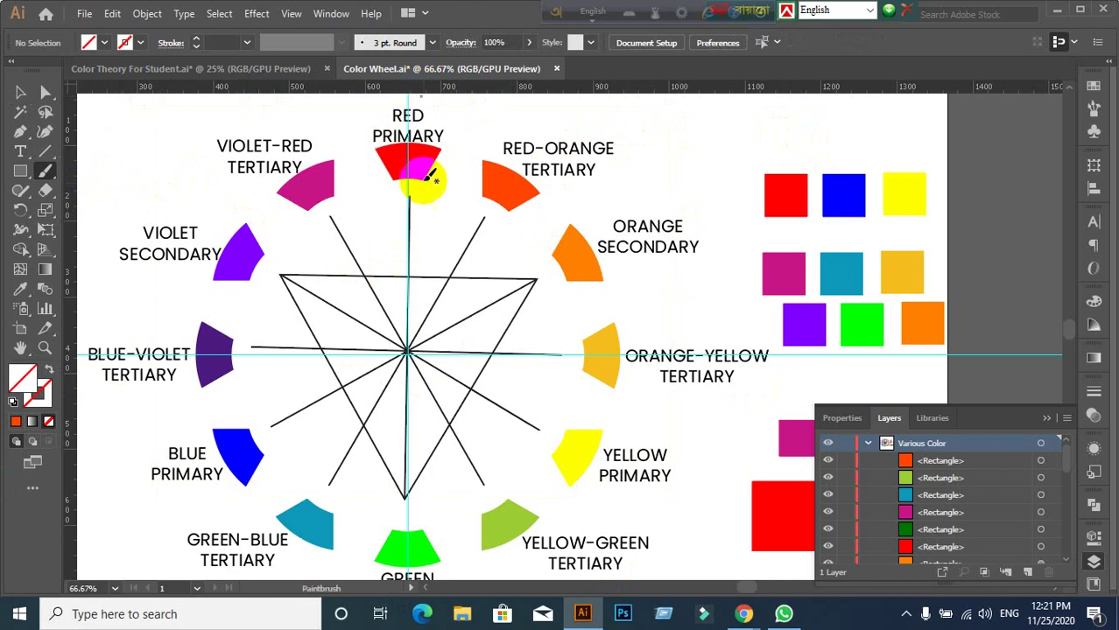
{"action": "mouse_move", "coordinate": [429, 177]}
{"action": "left_mouse_down"}
{"action": "mouse_move", "coordinate": [423, 157]}
{"action": "mouse_move", "coordinate": [584, 267]}
{"action": "left_mouse_up"}
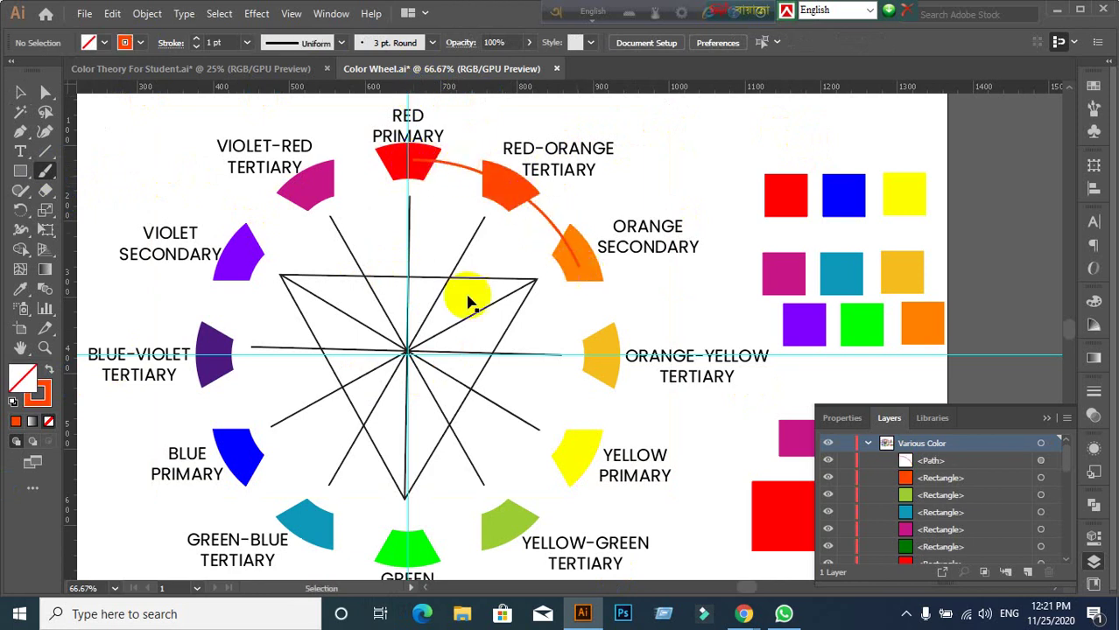
{"action": "key", "text": "ctrl+z"}
{"action": "left_click", "coordinate": [48, 400]}
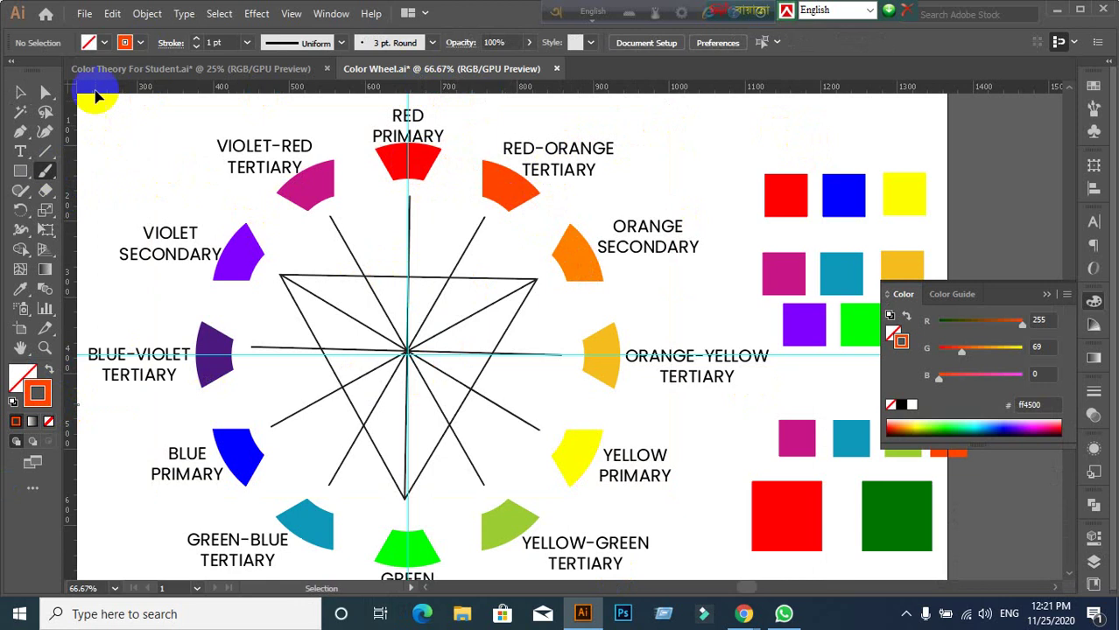
{"action": "left_click", "coordinate": [124, 42]}
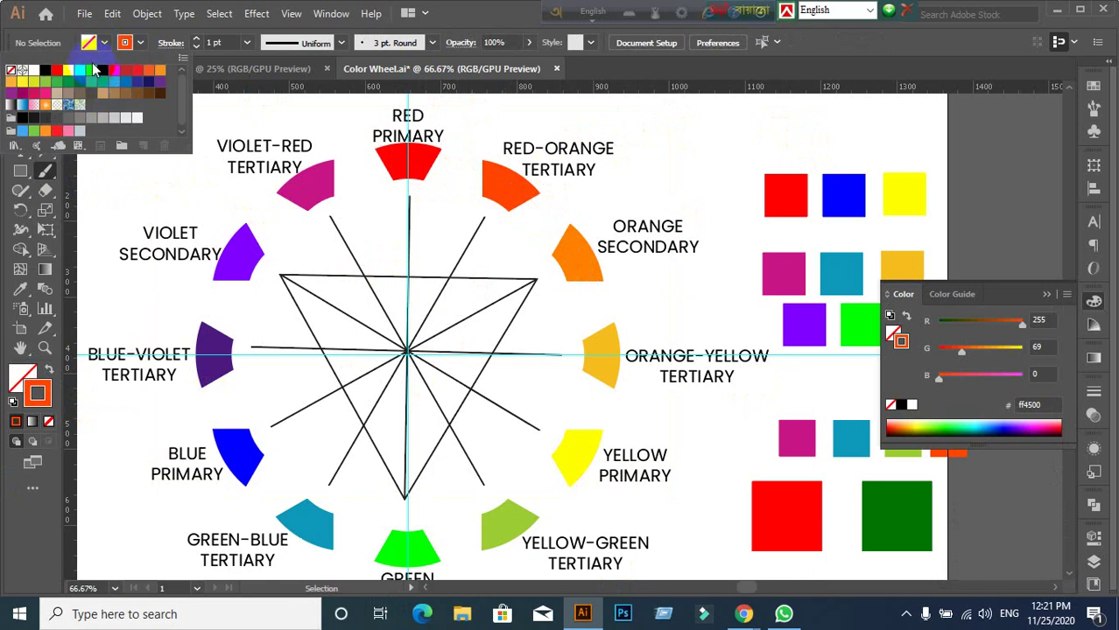
{"action": "left_click", "coordinate": [93, 69]}
{"action": "left_click_drag", "start_coordinate": [412, 151], "coordinate": [584, 257]}
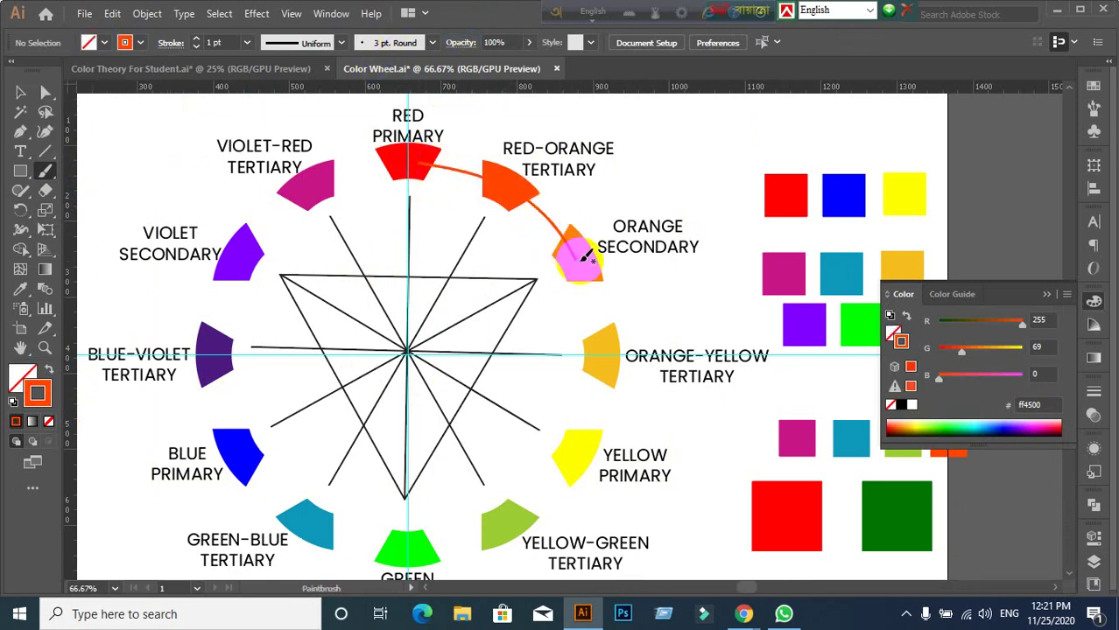
{"action": "mouse_move", "coordinate": [416, 162]}
{"action": "left_mouse_down"}
{"action": "mouse_move", "coordinate": [449, 150]}
{"action": "mouse_move", "coordinate": [482, 165]}
{"action": "left_mouse_up"}
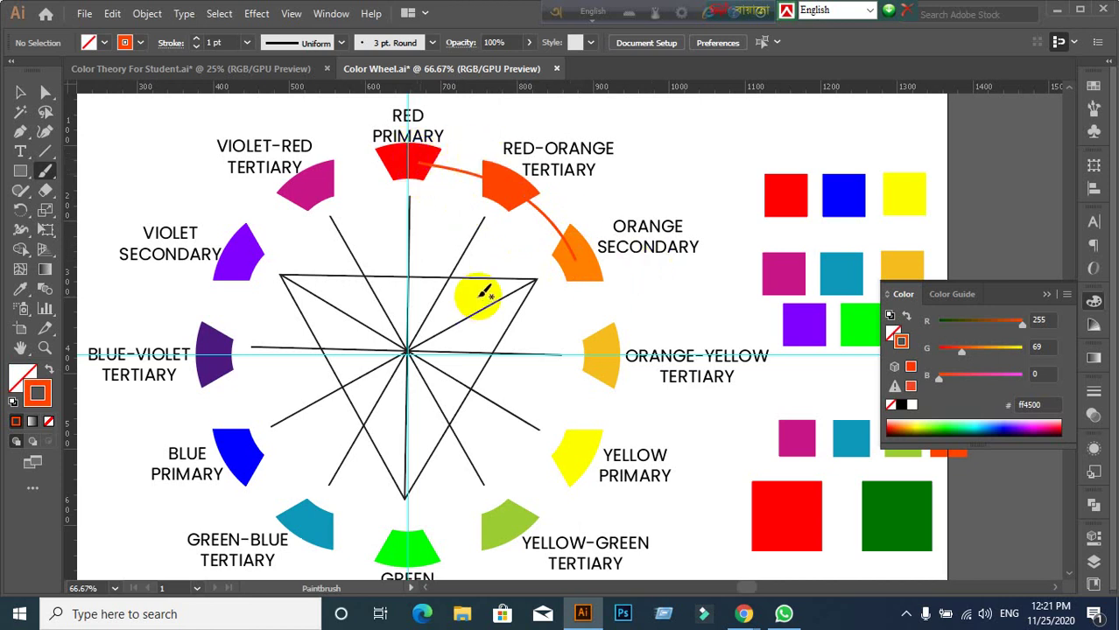
Step: Duplicate the red, blue and yellow squares into a row above and recolour the blue copy red-orange
{"action": "left_click", "coordinate": [22, 95]}
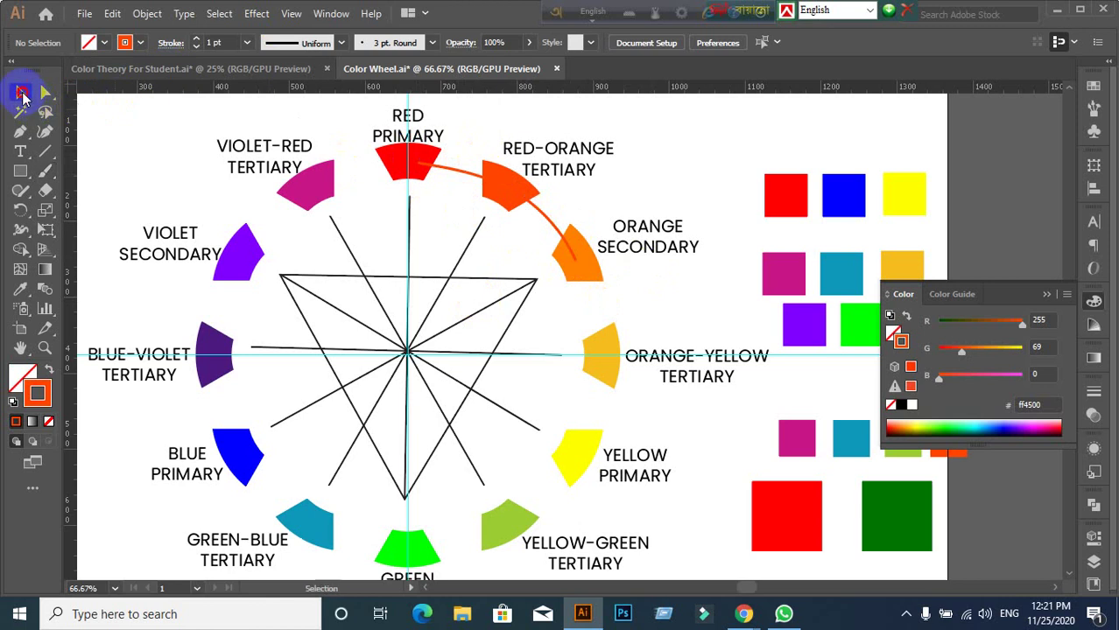
{"action": "scroll", "coordinate": [779, 219], "scroll_direction": "up", "scroll_amount": 3}
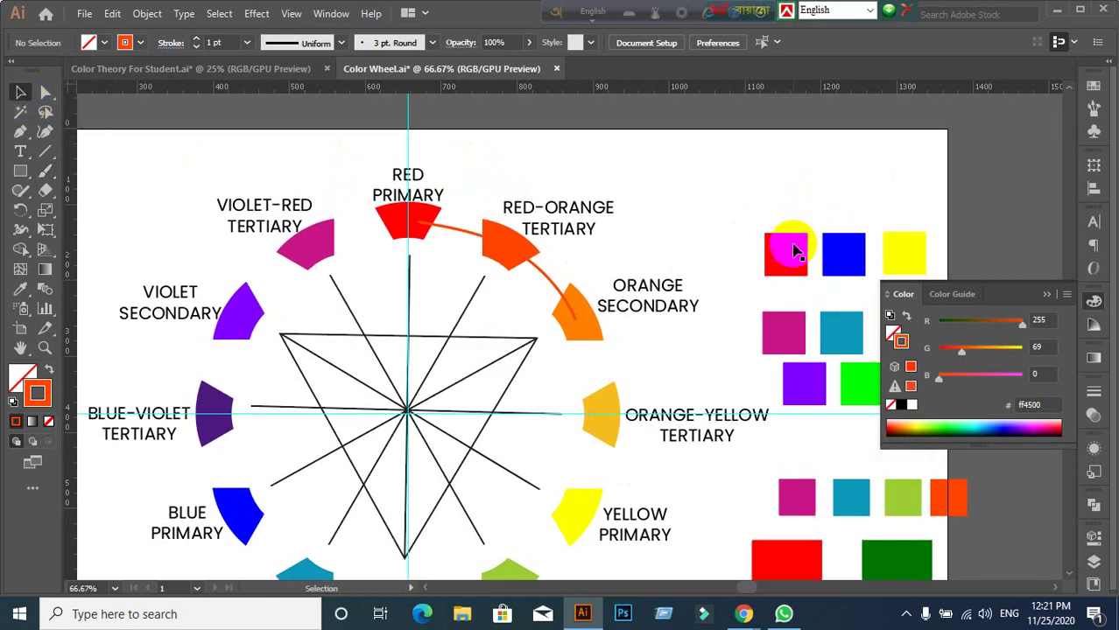
{"action": "left_click", "coordinate": [794, 251]}
{"action": "mouse_move", "coordinate": [755, 203]}
{"action": "left_mouse_down"}
{"action": "mouse_move", "coordinate": [919, 267]}
{"action": "mouse_move", "coordinate": [884, 187]}
{"action": "left_mouse_up"}
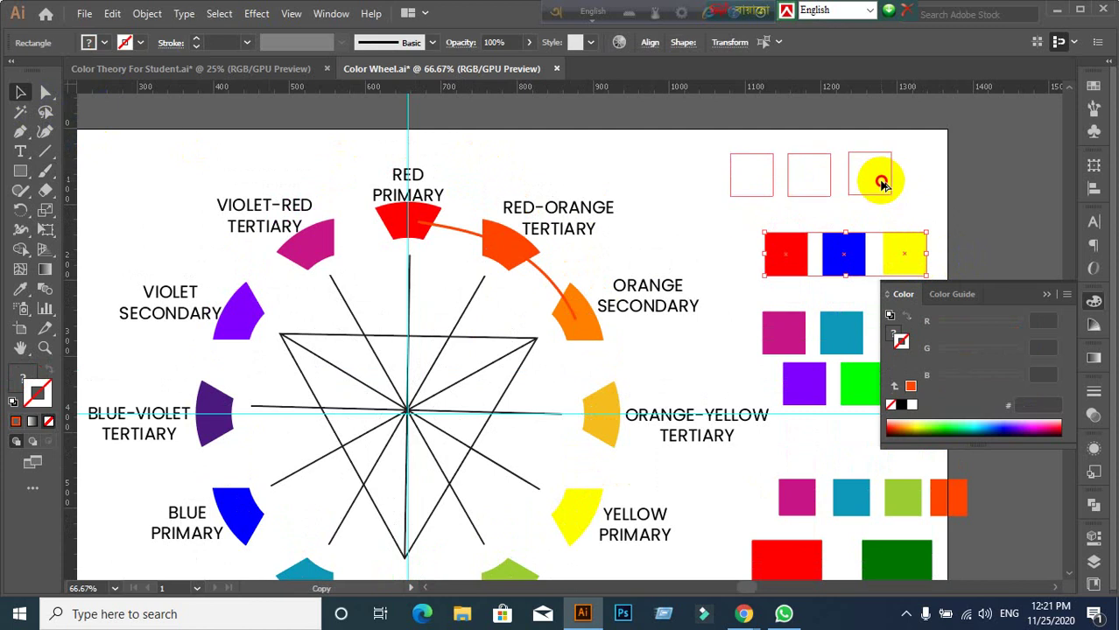
{"action": "left_click", "coordinate": [748, 194]}
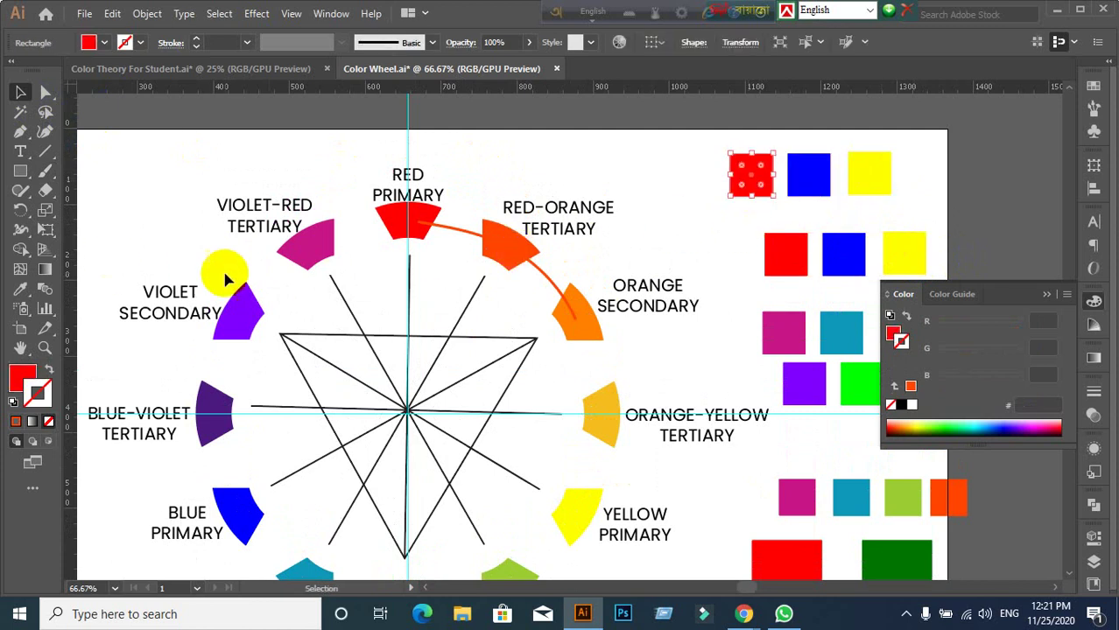
{"action": "left_click", "coordinate": [749, 171]}
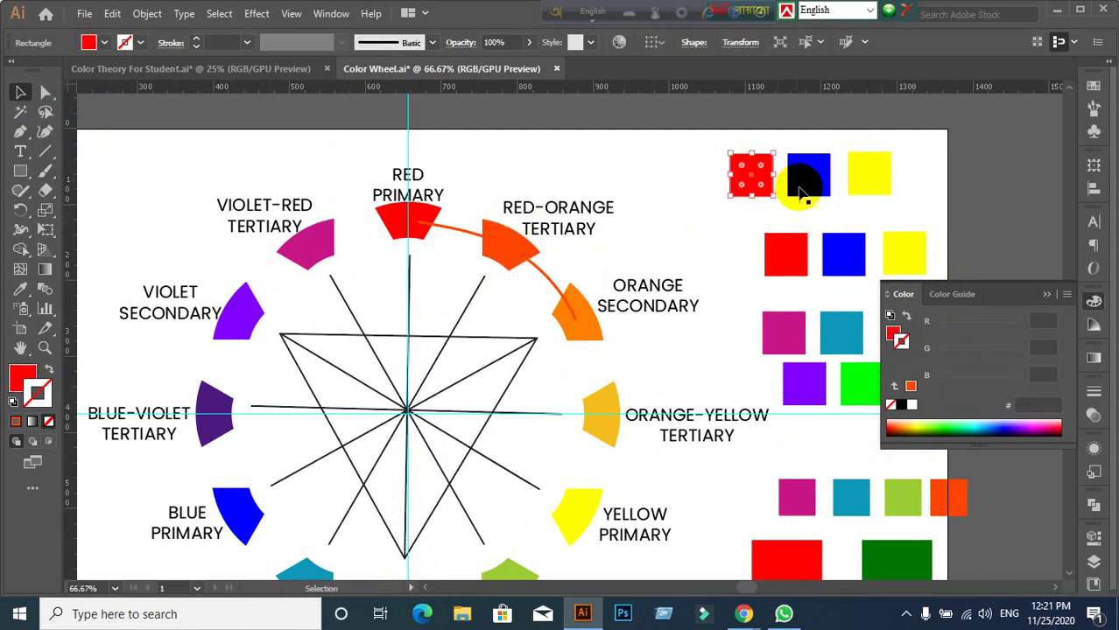
{"action": "left_click", "coordinate": [804, 185]}
{"action": "left_click", "coordinate": [20, 290]}
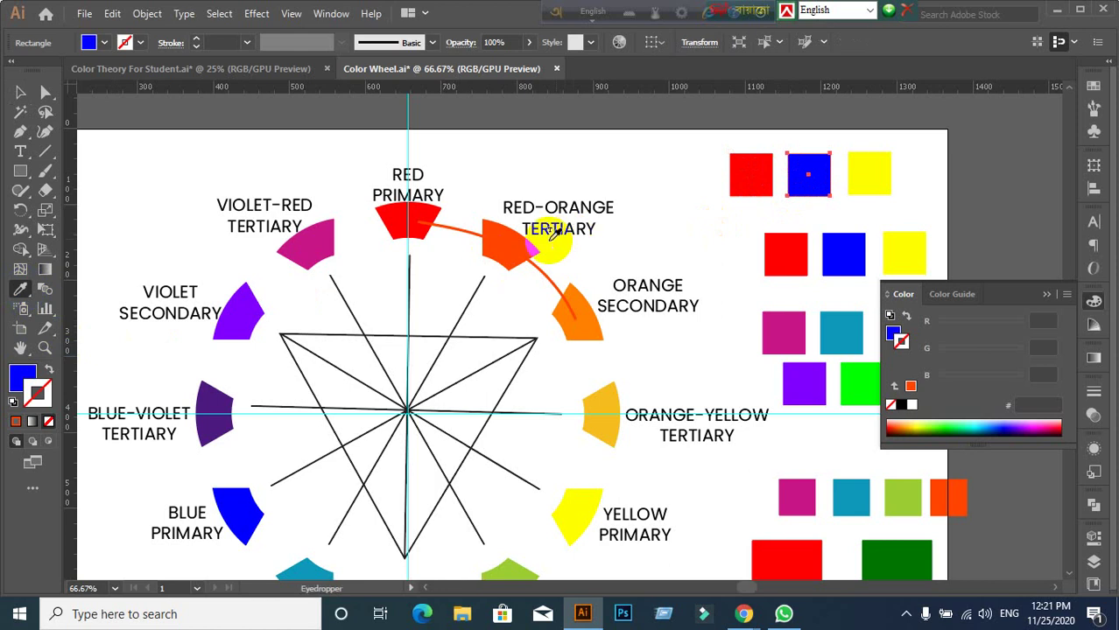
{"action": "left_click", "coordinate": [506, 246]}
{"action": "left_click", "coordinate": [20, 92]}
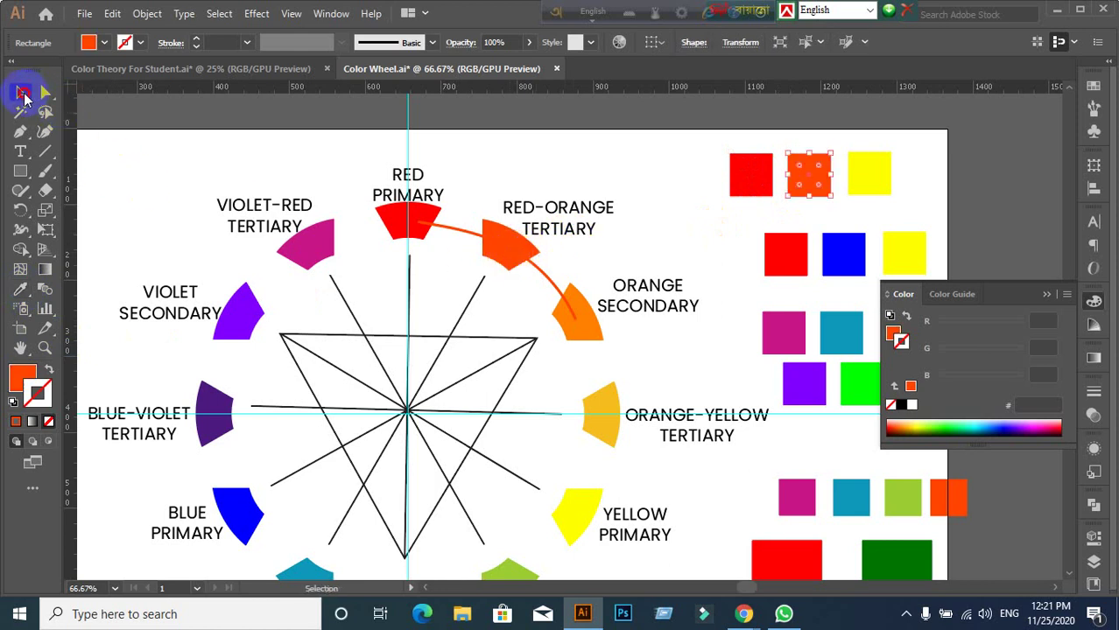
{"action": "left_click", "coordinate": [499, 156]}
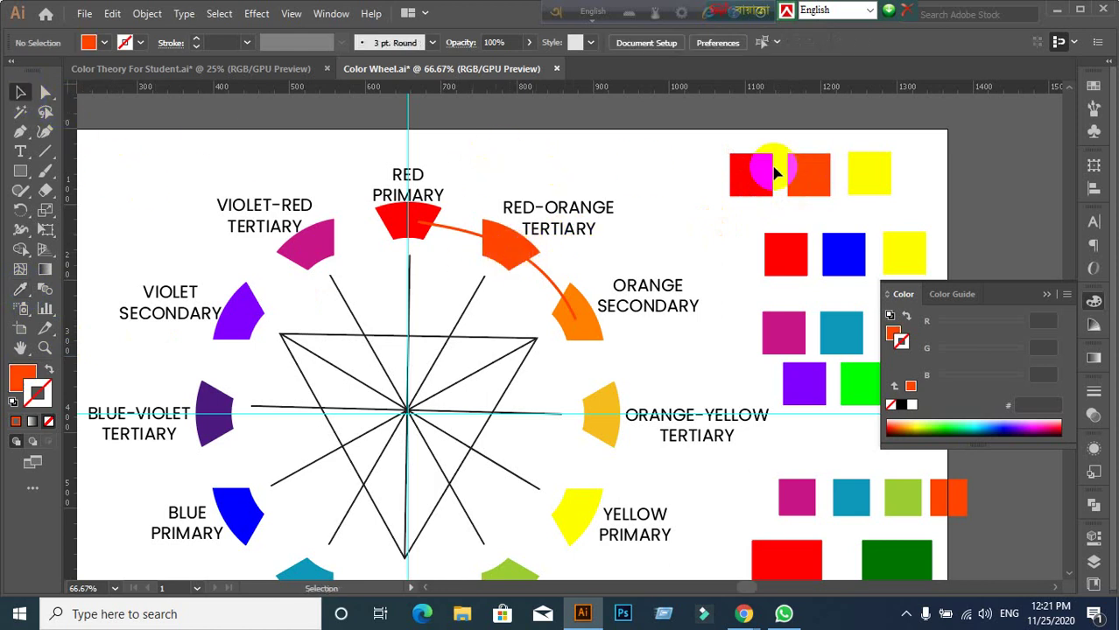
Step: Recolour the yellow copy with the ORANGE SECONDARY colour and select the colour wheel group
{"action": "left_click", "coordinate": [891, 179]}
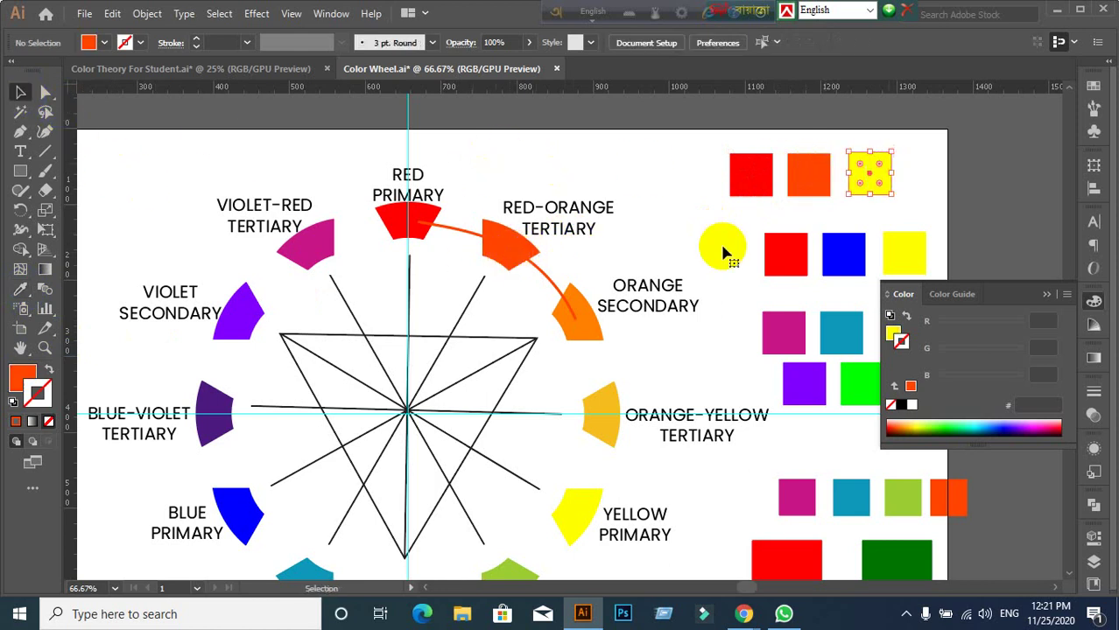
{"action": "left_click", "coordinate": [21, 294]}
{"action": "left_click", "coordinate": [582, 304]}
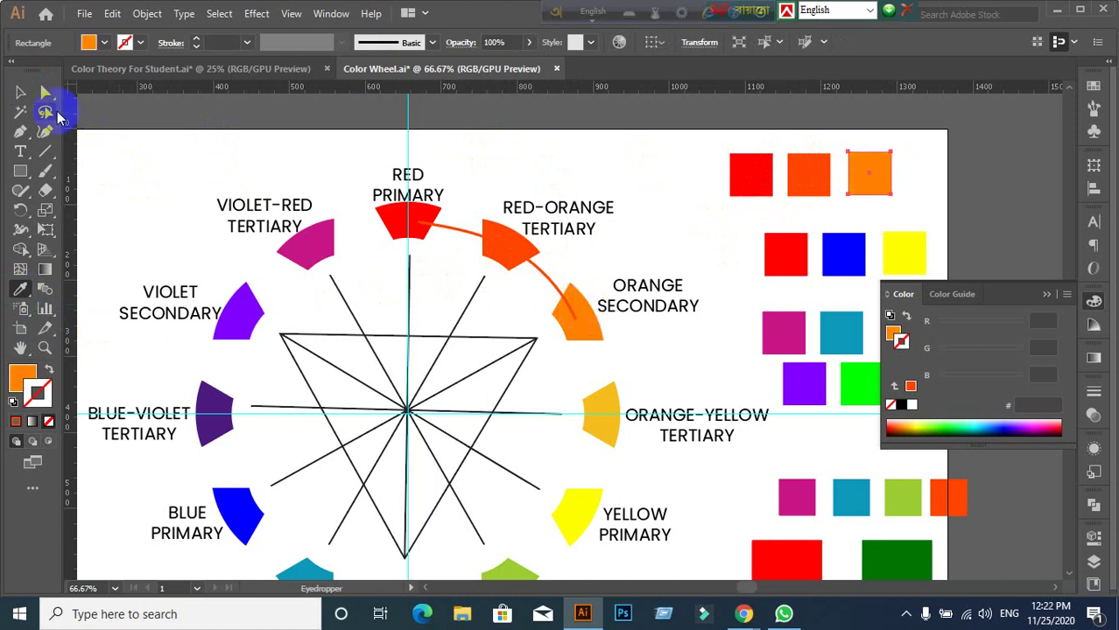
{"action": "left_click", "coordinate": [21, 92]}
{"action": "left_click", "coordinate": [686, 173]}
{"action": "scroll", "coordinate": [688, 302], "scroll_direction": "down", "scroll_amount": 2}
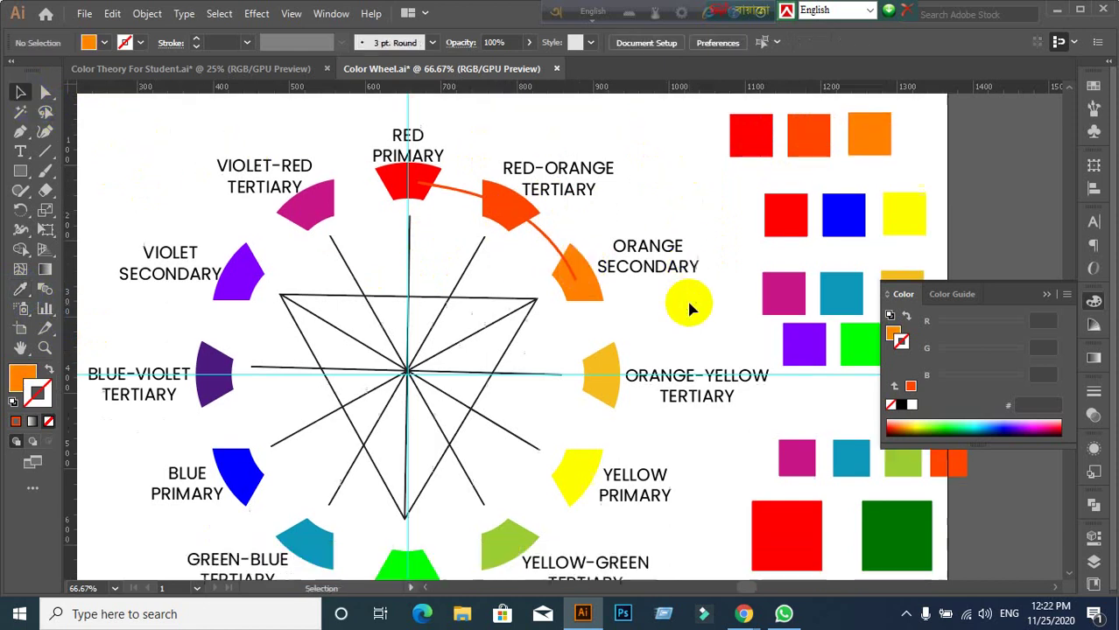
{"action": "scroll", "coordinate": [688, 307], "scroll_direction": "down", "scroll_amount": 4}
{"action": "scroll", "coordinate": [688, 297], "scroll_direction": "down", "scroll_amount": 3}
{"action": "scroll", "coordinate": [688, 298], "scroll_direction": "down", "scroll_amount": 2}
{"action": "scroll", "coordinate": [688, 343], "scroll_direction": "down", "scroll_amount": 3}
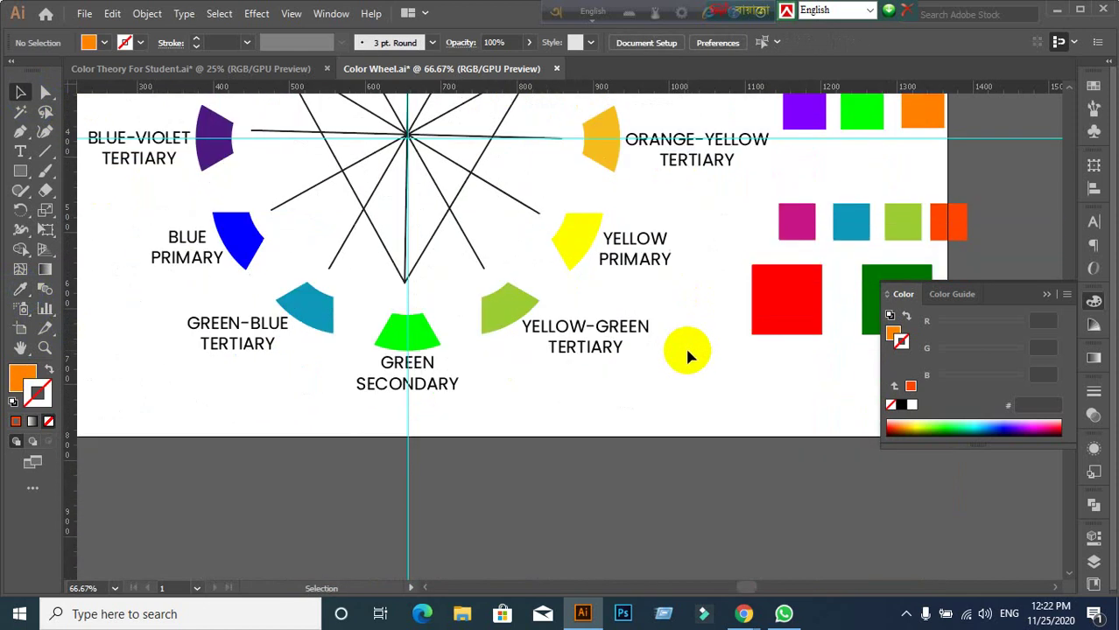
{"action": "left_click", "coordinate": [409, 337]}
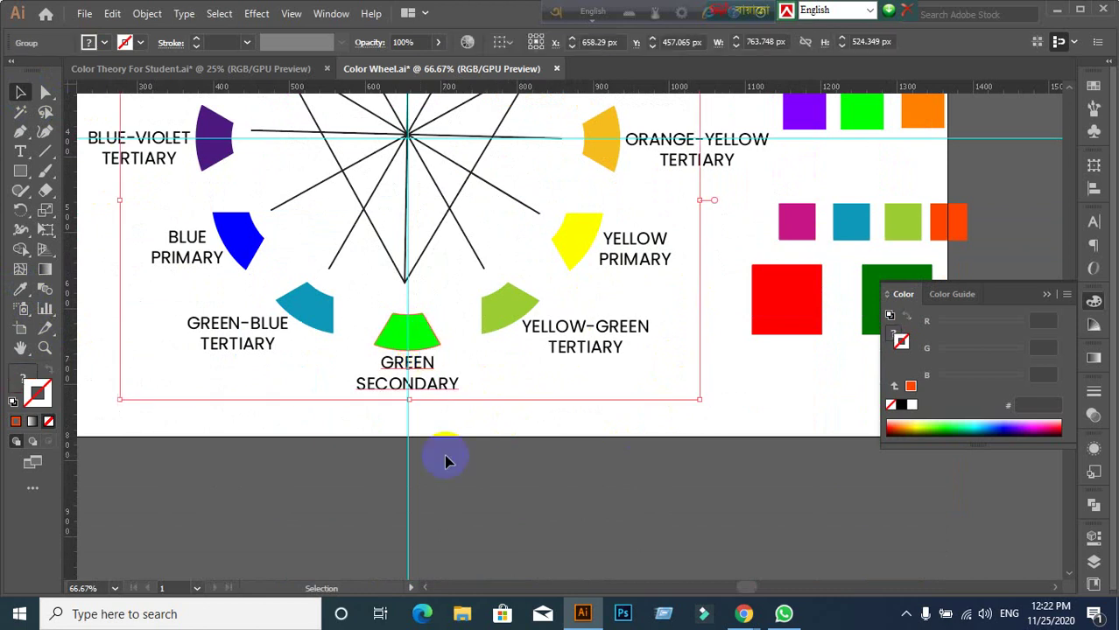
{"action": "left_click", "coordinate": [429, 416]}
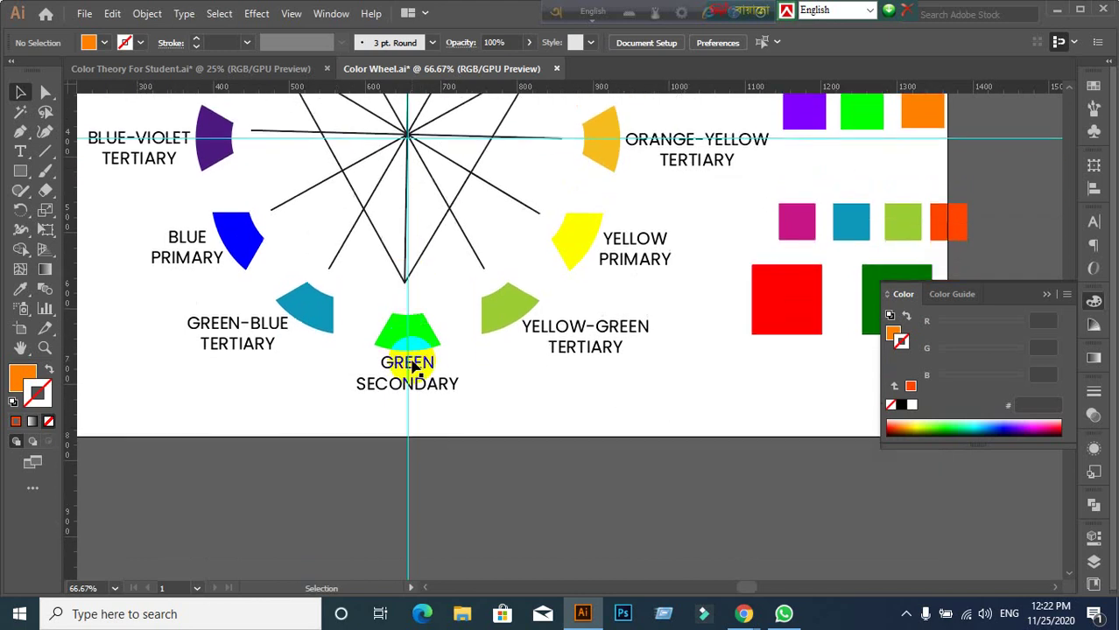
{"action": "scroll", "coordinate": [413, 366], "scroll_direction": "up", "scroll_amount": 3}
{"action": "scroll", "coordinate": [412, 334], "scroll_direction": "up", "scroll_amount": 3}
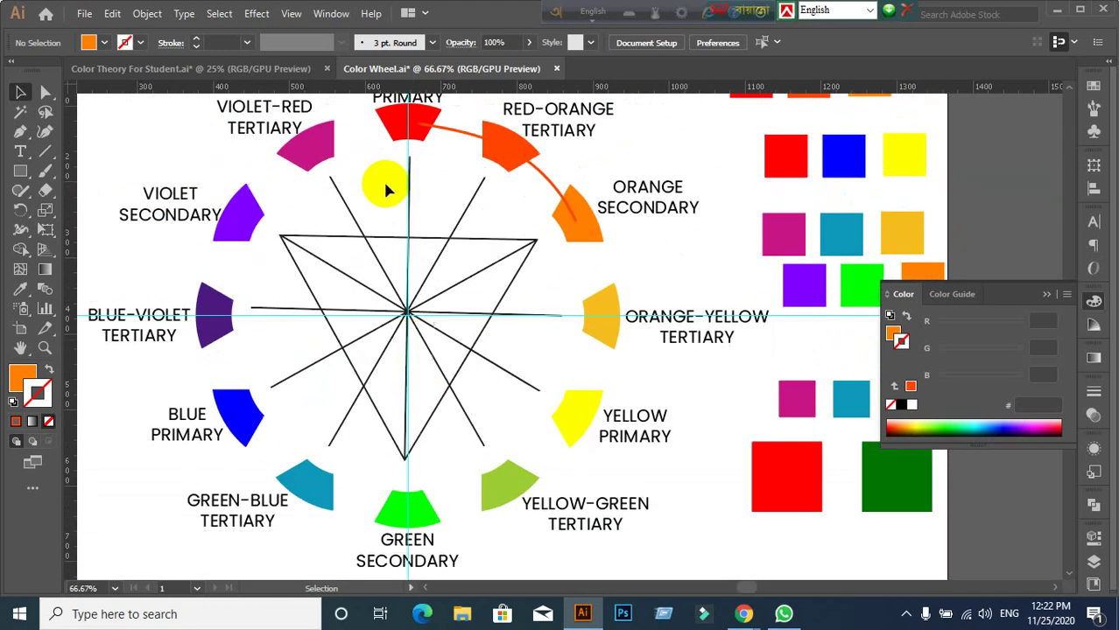
{"action": "scroll", "coordinate": [401, 450], "scroll_direction": "down", "scroll_amount": 2}
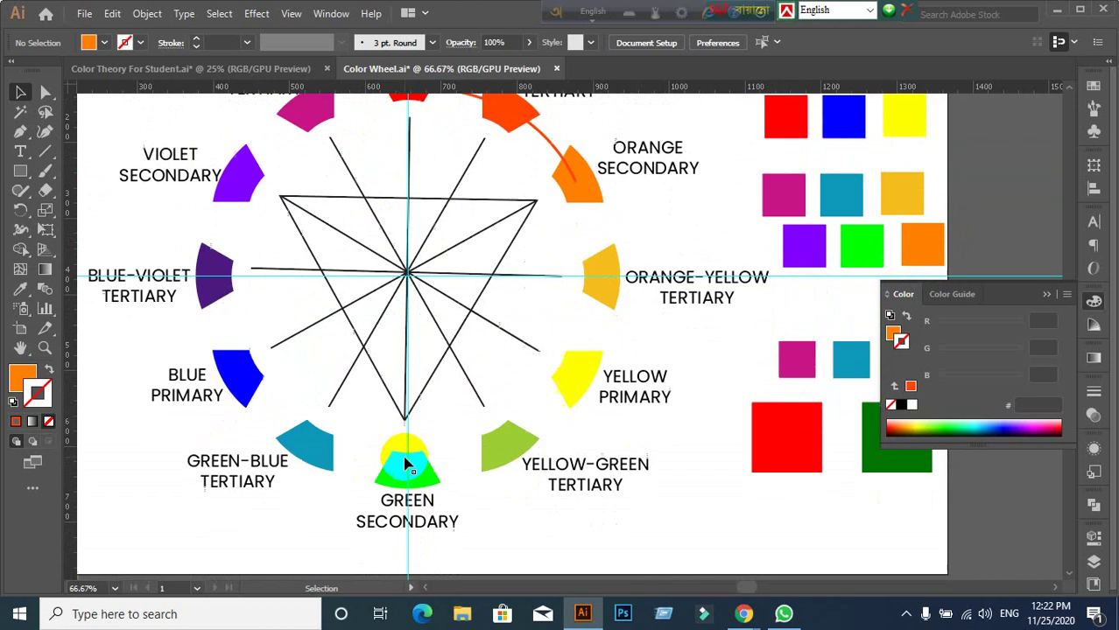
{"action": "scroll", "coordinate": [406, 459], "scroll_direction": "down", "scroll_amount": 1}
{"action": "scroll", "coordinate": [418, 457], "scroll_direction": "down", "scroll_amount": 2}
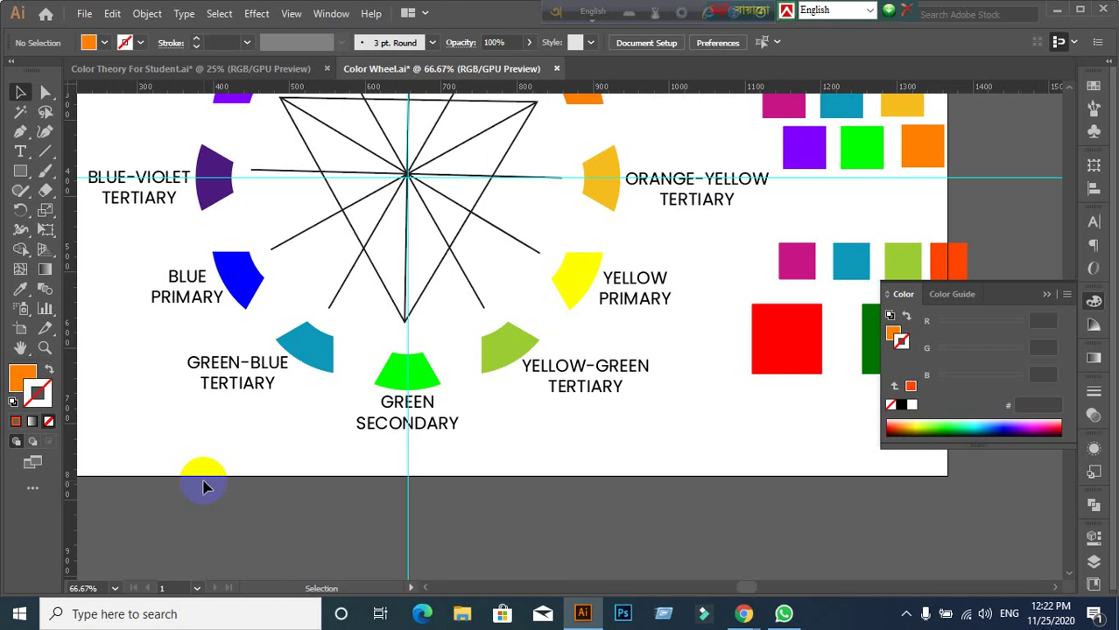
{"action": "scroll", "coordinate": [372, 403], "scroll_direction": "down", "scroll_amount": 1}
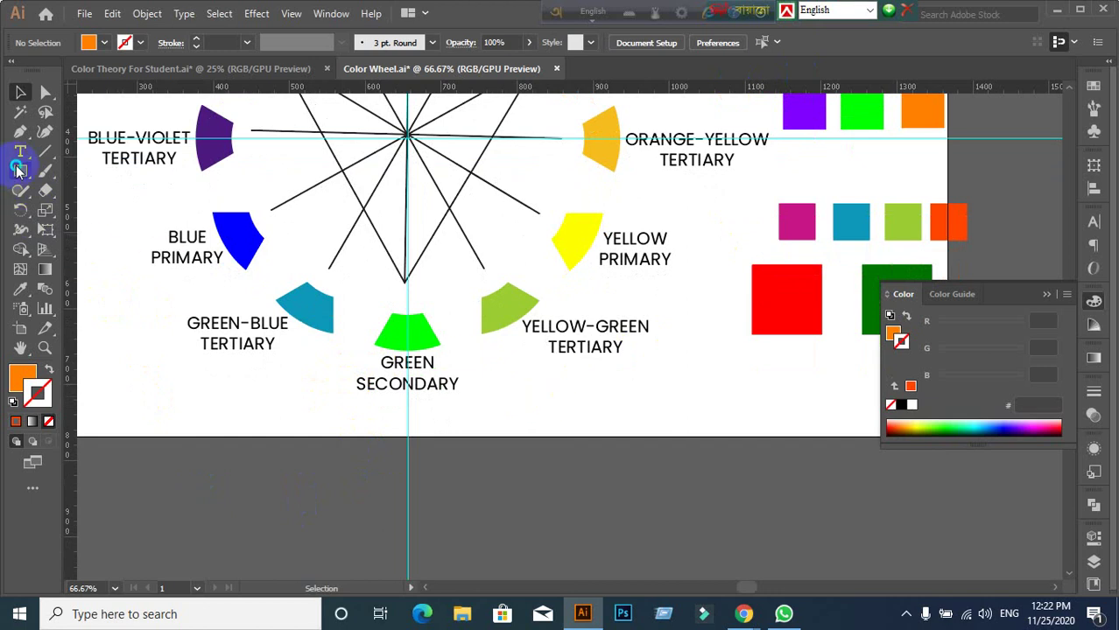
Step: Draw an ellipse below the wheel, then drag artwork with the Selection tool
{"action": "left_click_drag", "start_coordinate": [19, 169], "coordinate": [55, 211]}
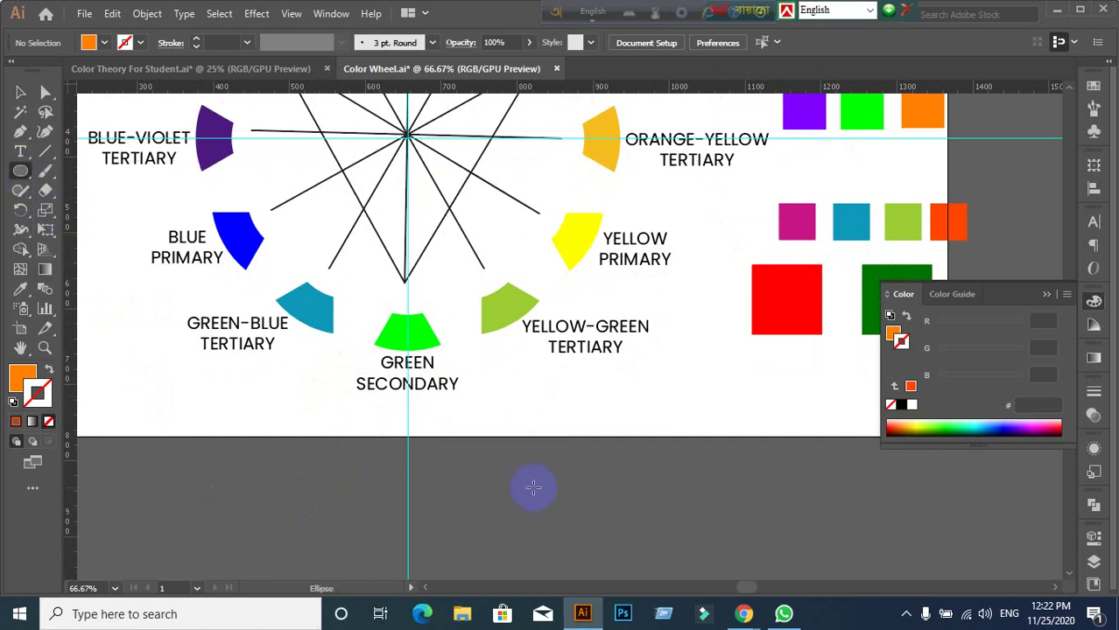
{"action": "left_click_drag", "start_coordinate": [534, 490], "coordinate": [578, 535]}
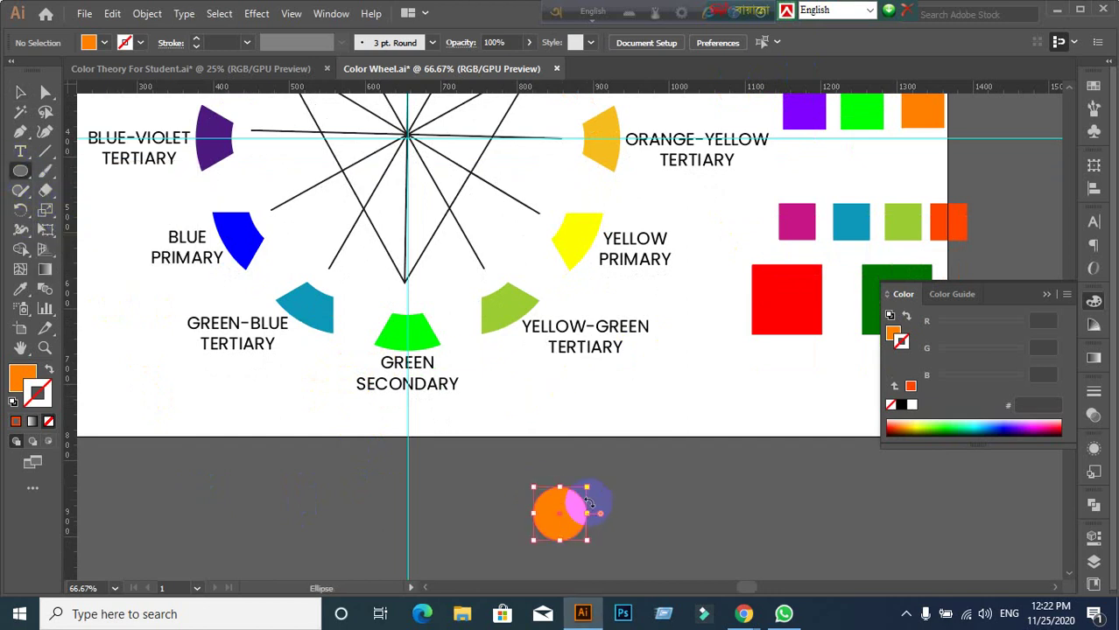
{"action": "scroll", "coordinate": [591, 468], "scroll_direction": "up", "scroll_amount": 1}
{"action": "scroll", "coordinate": [591, 483], "scroll_direction": "up", "scroll_amount": 2}
{"action": "scroll", "coordinate": [584, 456], "scroll_direction": "up", "scroll_amount": 2}
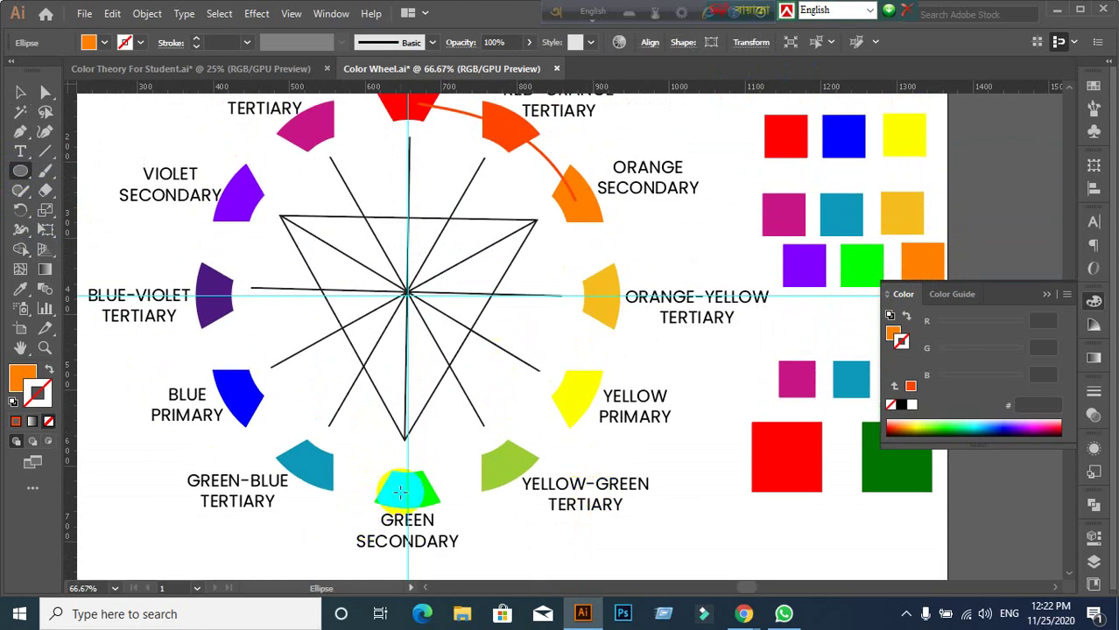
{"action": "scroll", "coordinate": [351, 341], "scroll_direction": "up", "scroll_amount": 2}
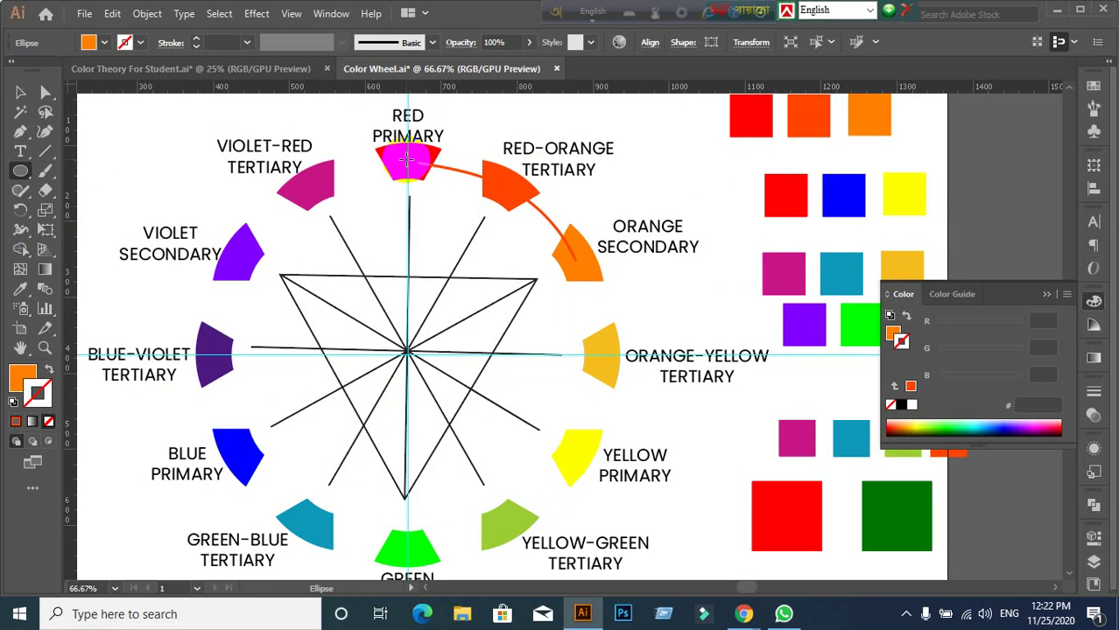
{"action": "scroll", "coordinate": [407, 162], "scroll_direction": "down", "scroll_amount": 1}
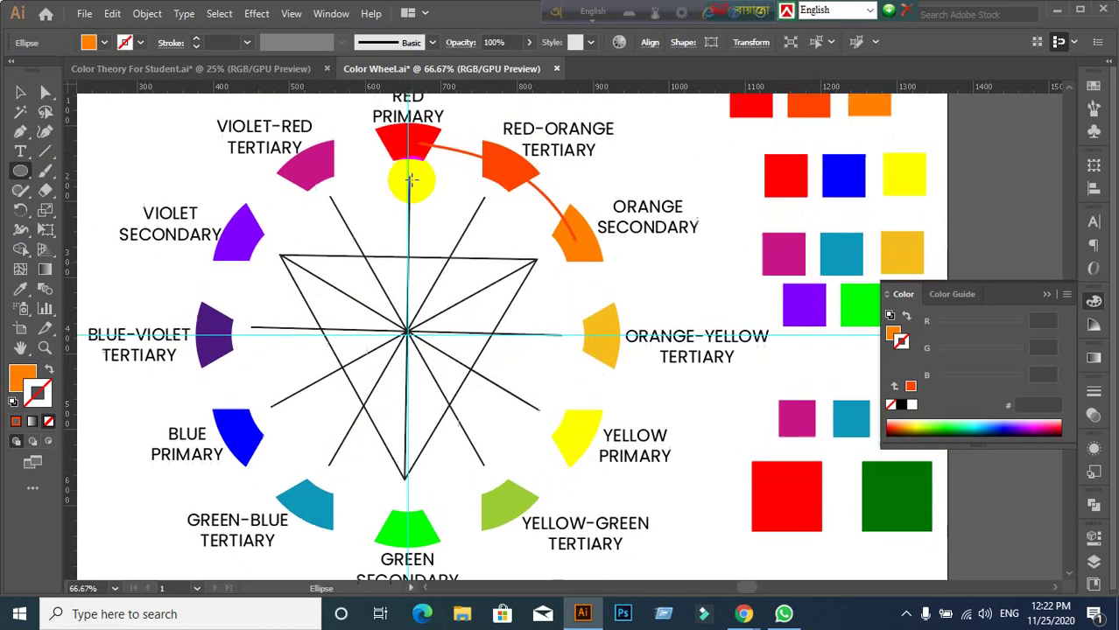
{"action": "scroll", "coordinate": [408, 179], "scroll_direction": "up", "scroll_amount": 2}
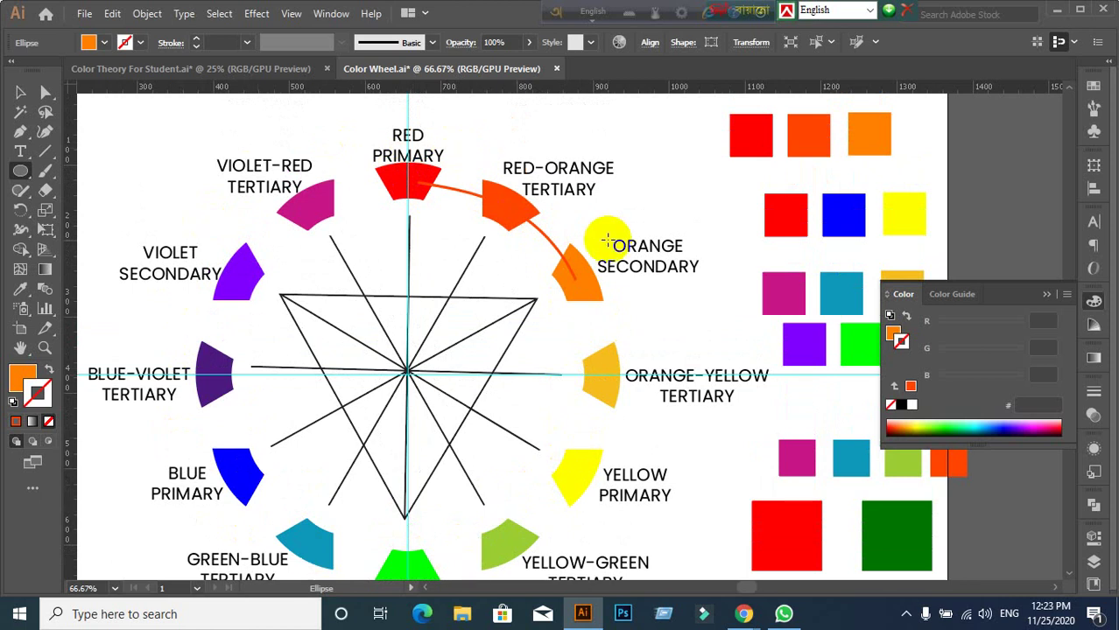
{"action": "scroll", "coordinate": [589, 200], "scroll_direction": "down", "scroll_amount": 2}
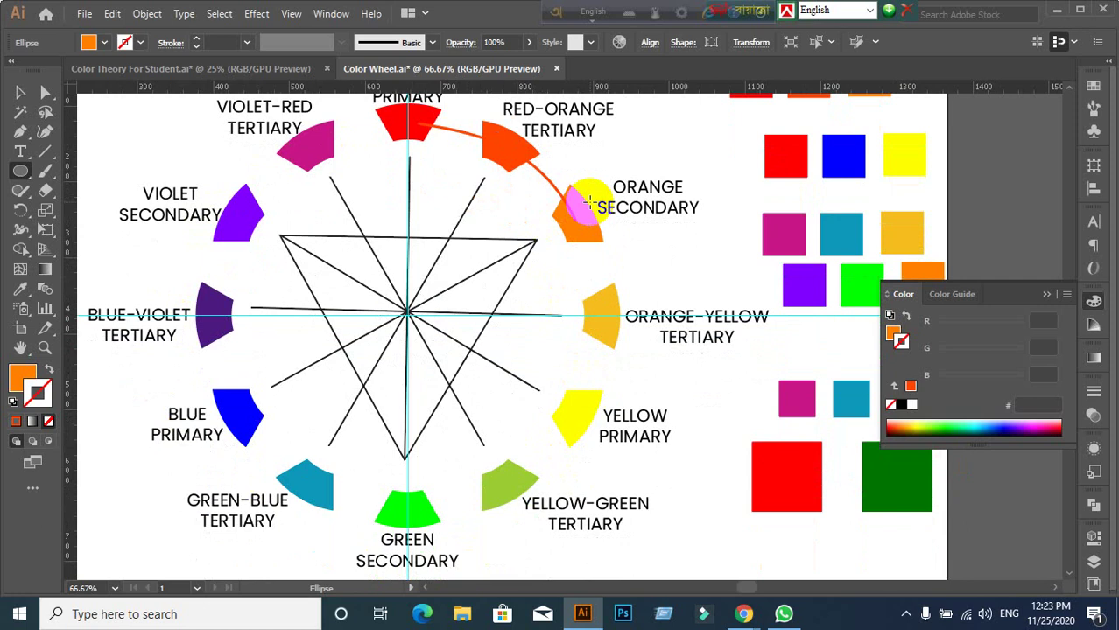
{"action": "scroll", "coordinate": [569, 473], "scroll_direction": "down", "scroll_amount": 1}
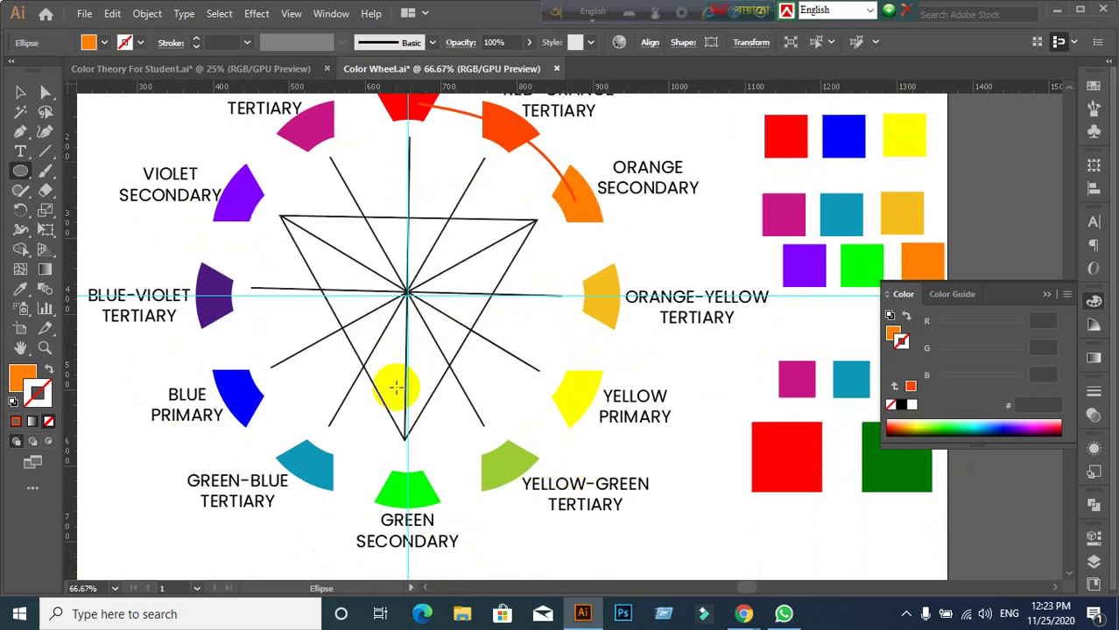
{"action": "left_click", "coordinate": [20, 92]}
{"action": "scroll", "coordinate": [366, 304], "scroll_direction": "down", "scroll_amount": 4}
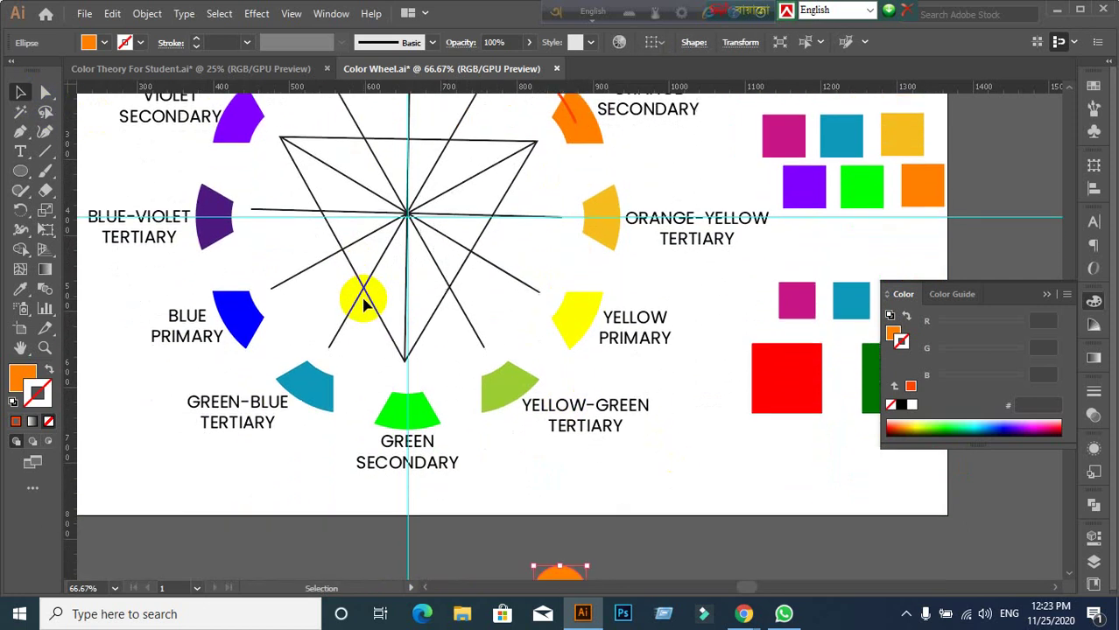
{"action": "scroll", "coordinate": [367, 399], "scroll_direction": "down", "scroll_amount": 1}
{"action": "scroll", "coordinate": [370, 392], "scroll_direction": "up", "scroll_amount": 4}
{"action": "scroll", "coordinate": [370, 382], "scroll_direction": "up", "scroll_amount": 4}
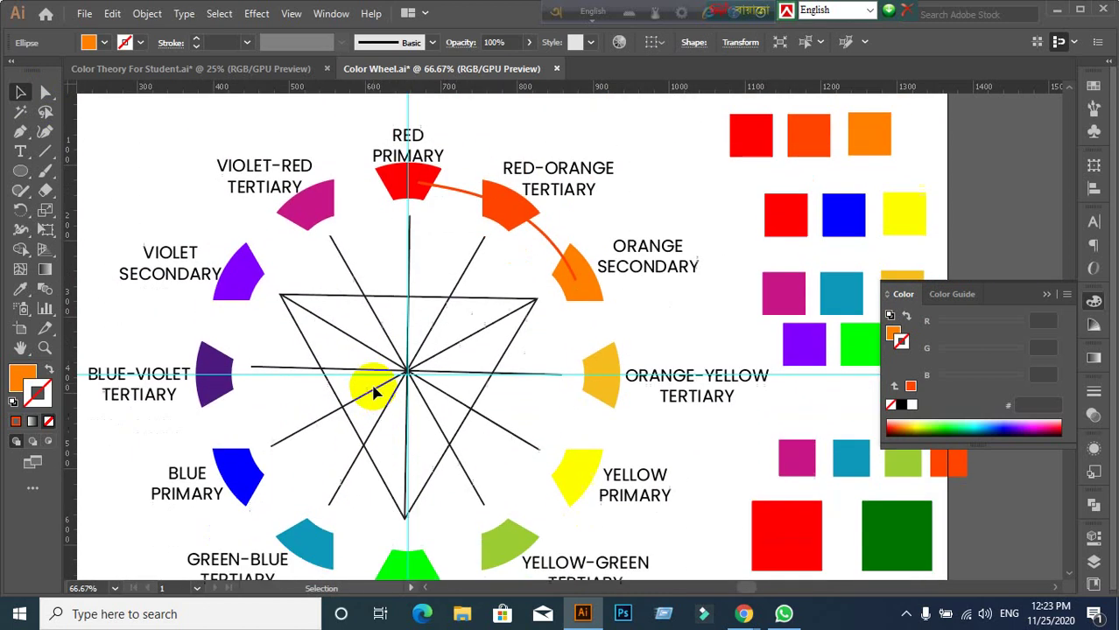
{"action": "scroll", "coordinate": [373, 393], "scroll_direction": "down", "scroll_amount": 4}
{"action": "left_click_drag", "start_coordinate": [373, 393], "coordinate": [242, 392]}
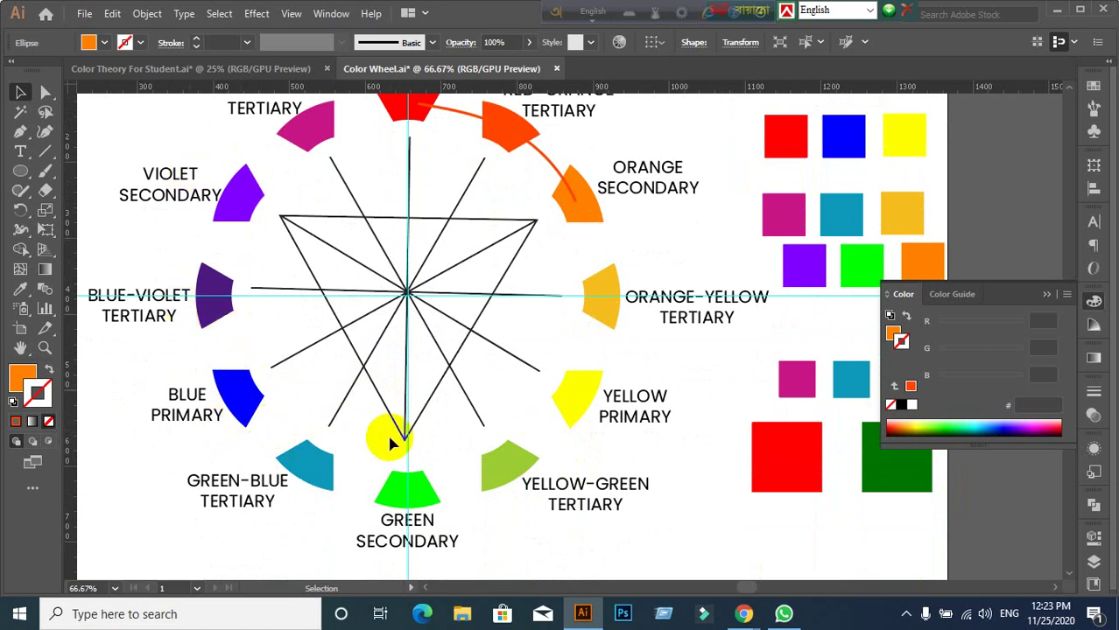
{"action": "scroll", "coordinate": [392, 442], "scroll_direction": "down", "scroll_amount": 1}
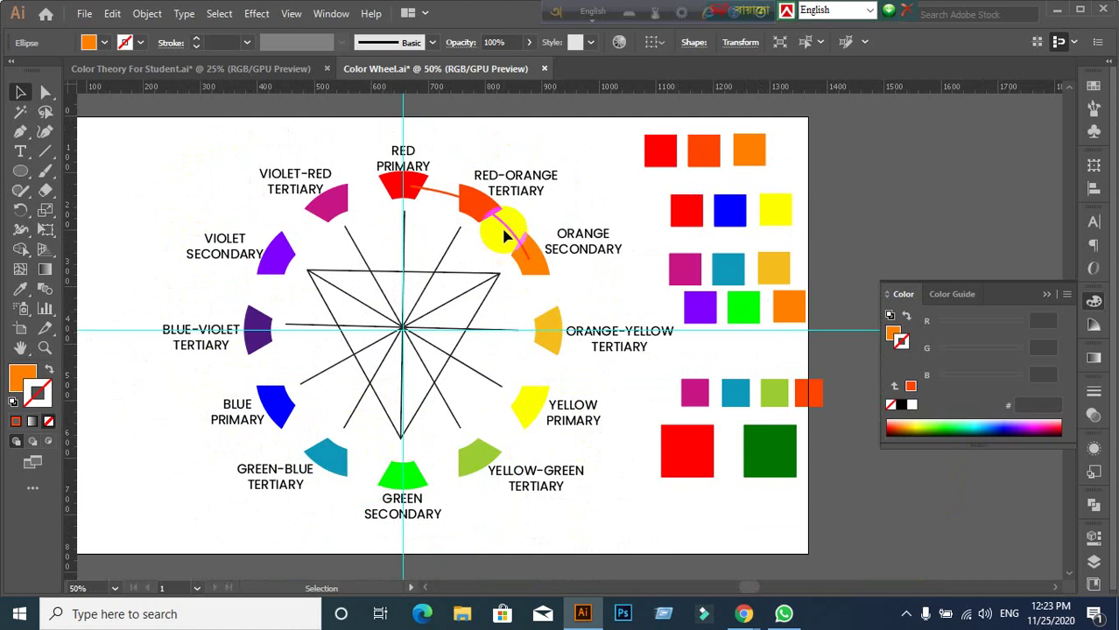
Step: Delete the orange arc, switch to Color Theory For Student, and swap fill and stroke
{"action": "left_click_drag", "start_coordinate": [504, 227], "coordinate": [528, 257]}
{"action": "key", "text": "Delete"}
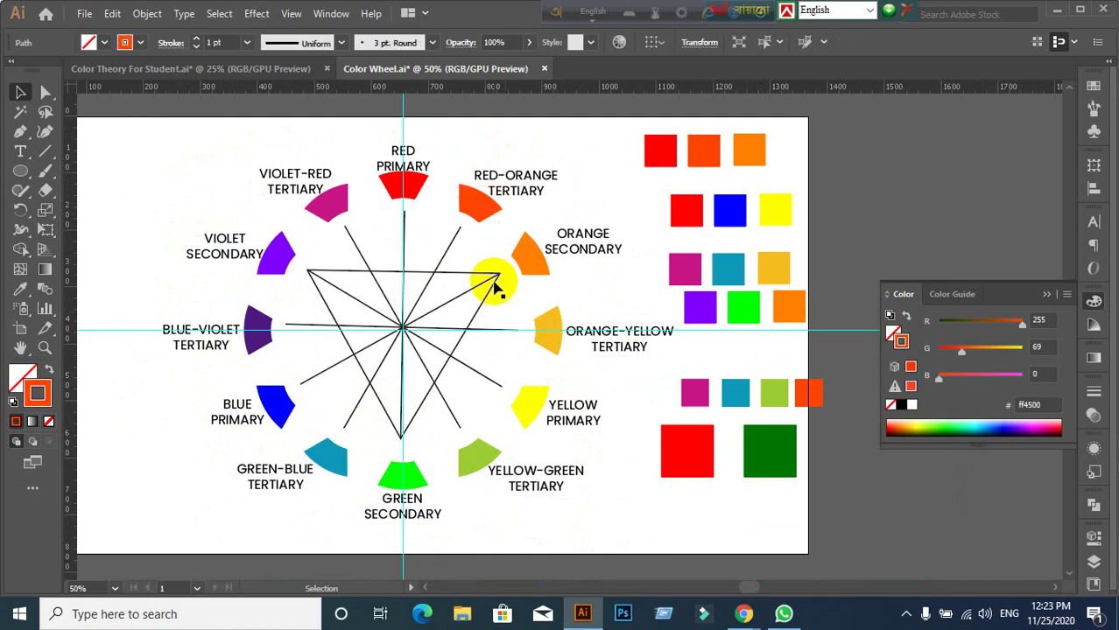
{"action": "scroll", "coordinate": [661, 224], "scroll_direction": "down", "scroll_amount": 1}
{"action": "scroll", "coordinate": [543, 348], "scroll_direction": "up", "scroll_amount": 2}
{"action": "scroll", "coordinate": [546, 348], "scroll_direction": "down", "scroll_amount": 1}
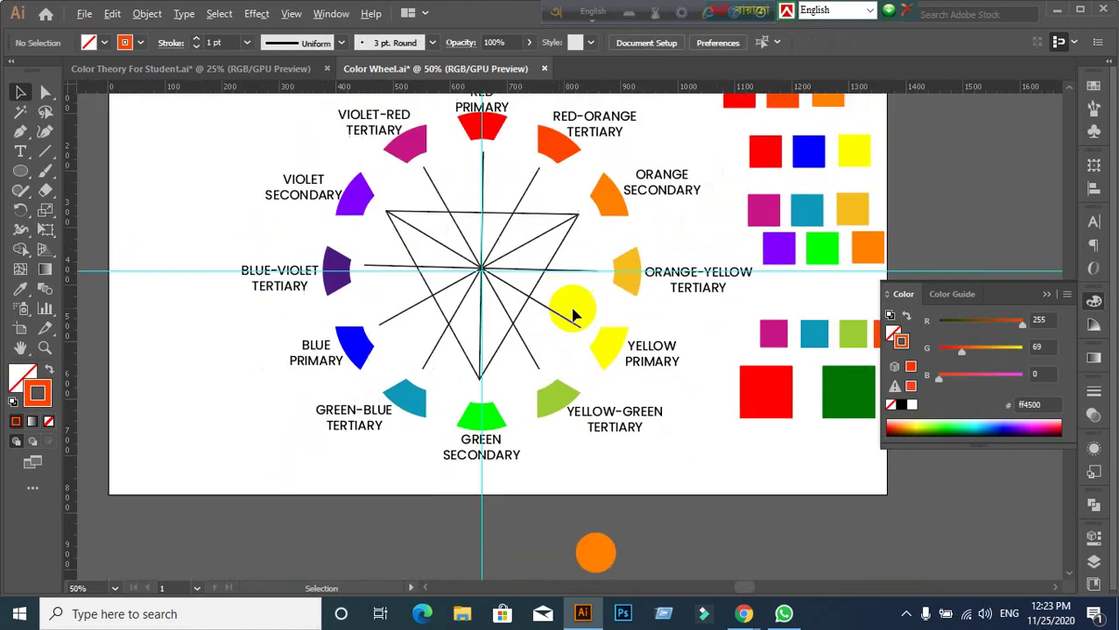
{"action": "left_click", "coordinate": [214, 69]}
{"action": "key", "text": "shift+x"}
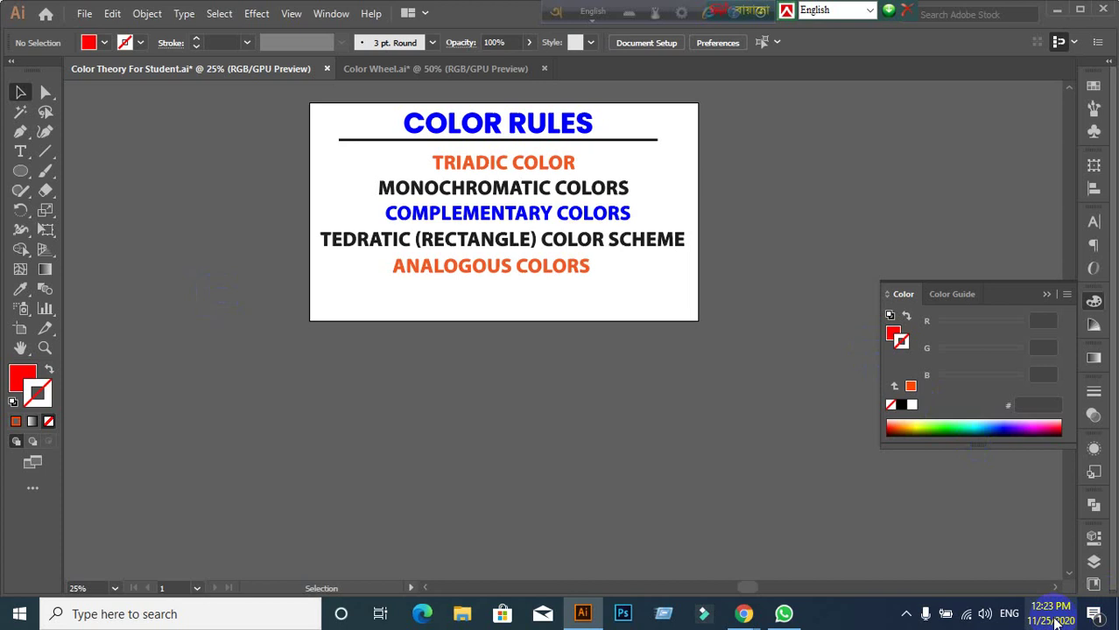
Step: Turn on the Split sublayer in the Layers panel to show SPLIT-COMPLEMENTARY COLORS
{"action": "left_click", "coordinate": [1093, 562]}
{"action": "scroll", "coordinate": [968, 525], "scroll_direction": "down", "scroll_amount": 3}
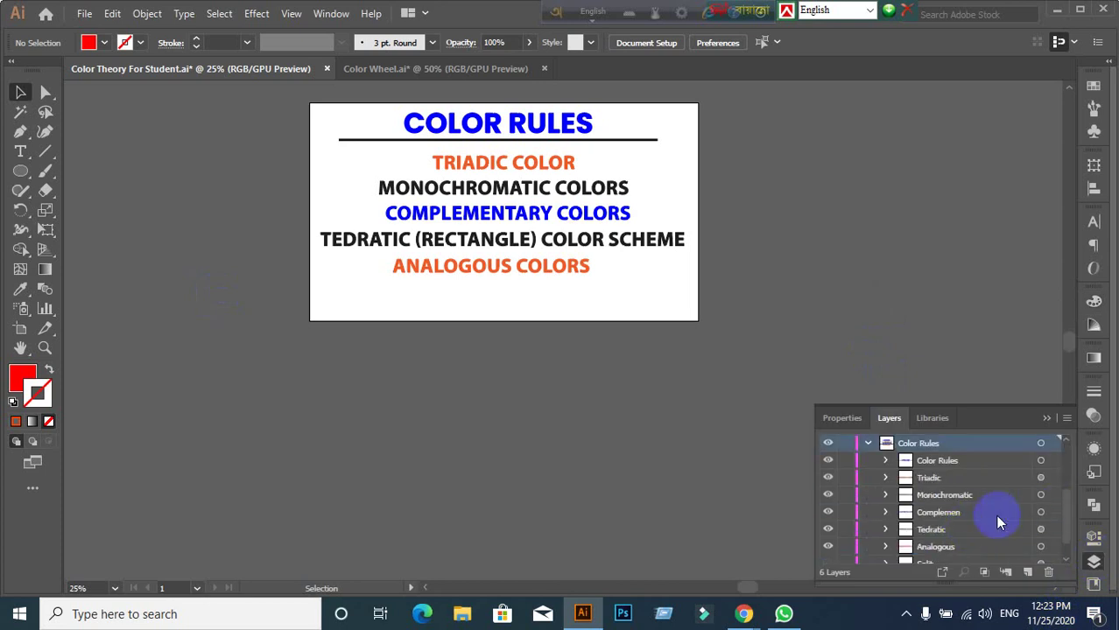
{"action": "scroll", "coordinate": [989, 520], "scroll_direction": "up", "scroll_amount": 3}
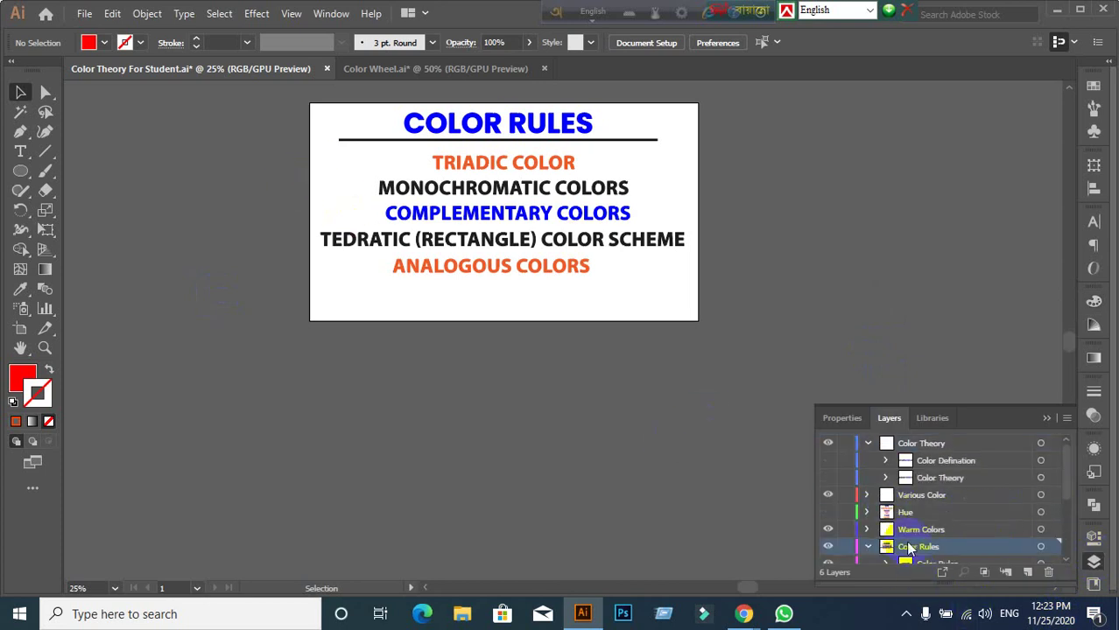
{"action": "scroll", "coordinate": [962, 551], "scroll_direction": "down", "scroll_amount": 3}
{"action": "scroll", "coordinate": [965, 550], "scroll_direction": "down", "scroll_amount": 3}
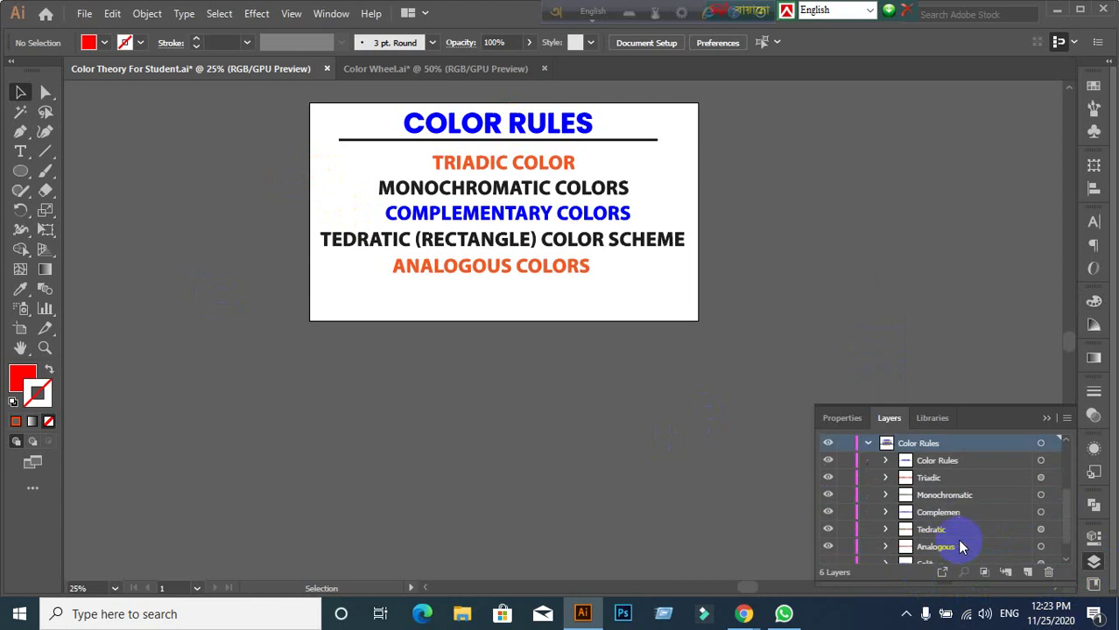
{"action": "scroll", "coordinate": [963, 550], "scroll_direction": "down", "scroll_amount": 2}
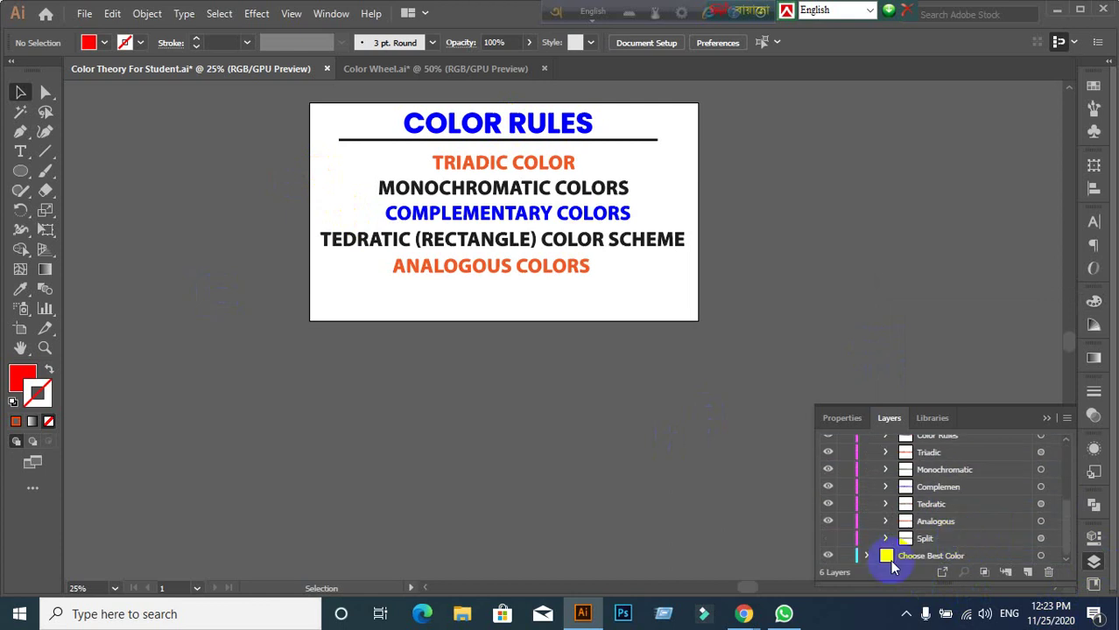
{"action": "left_click", "coordinate": [828, 540]}
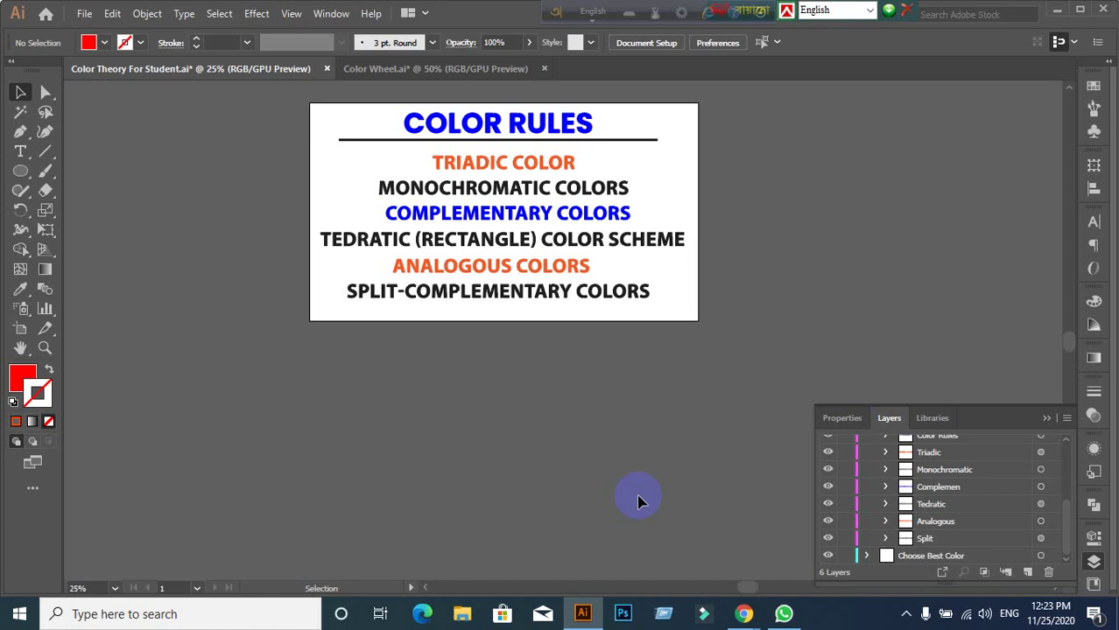
Step: Switch to the Color Wheel.ai document
{"action": "left_click", "coordinate": [426, 76]}
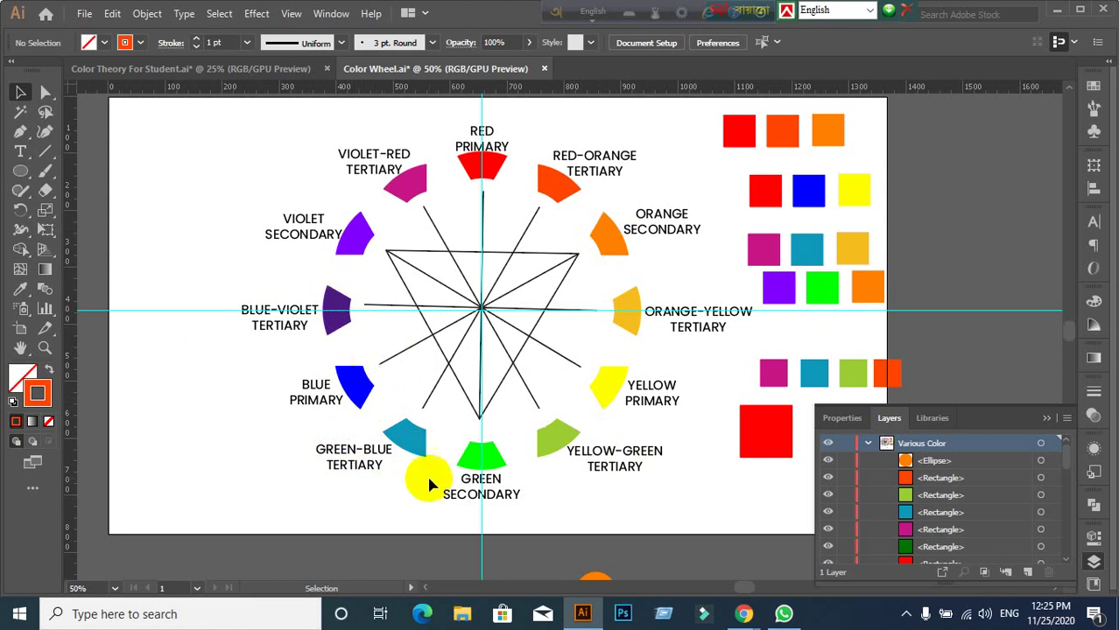
{"action": "left_click", "coordinate": [331, 350]}
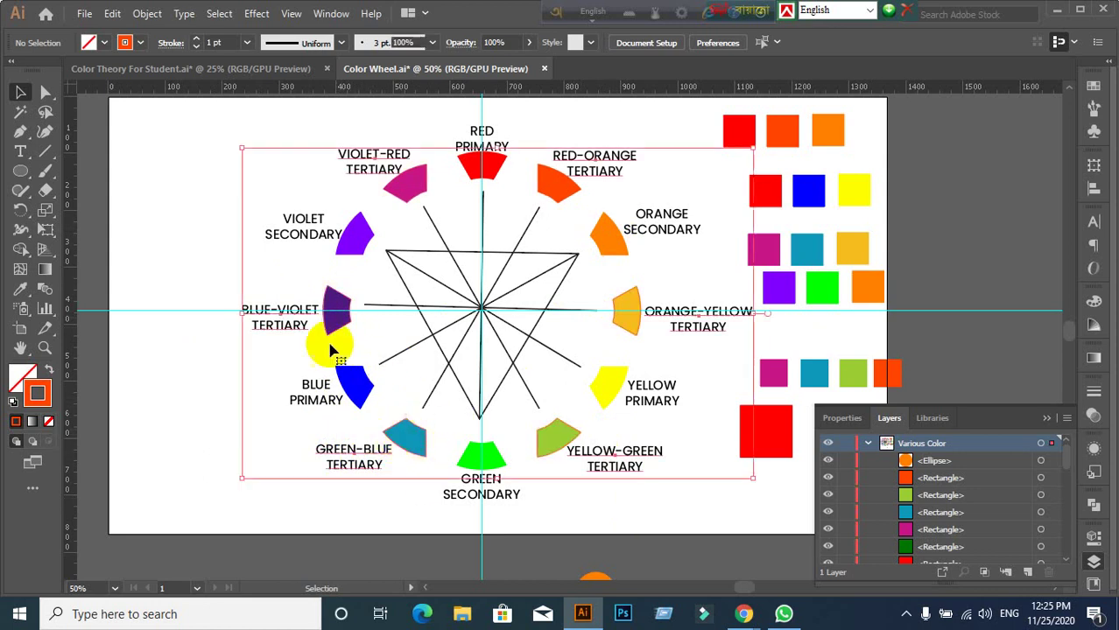
{"action": "left_click", "coordinate": [390, 442]}
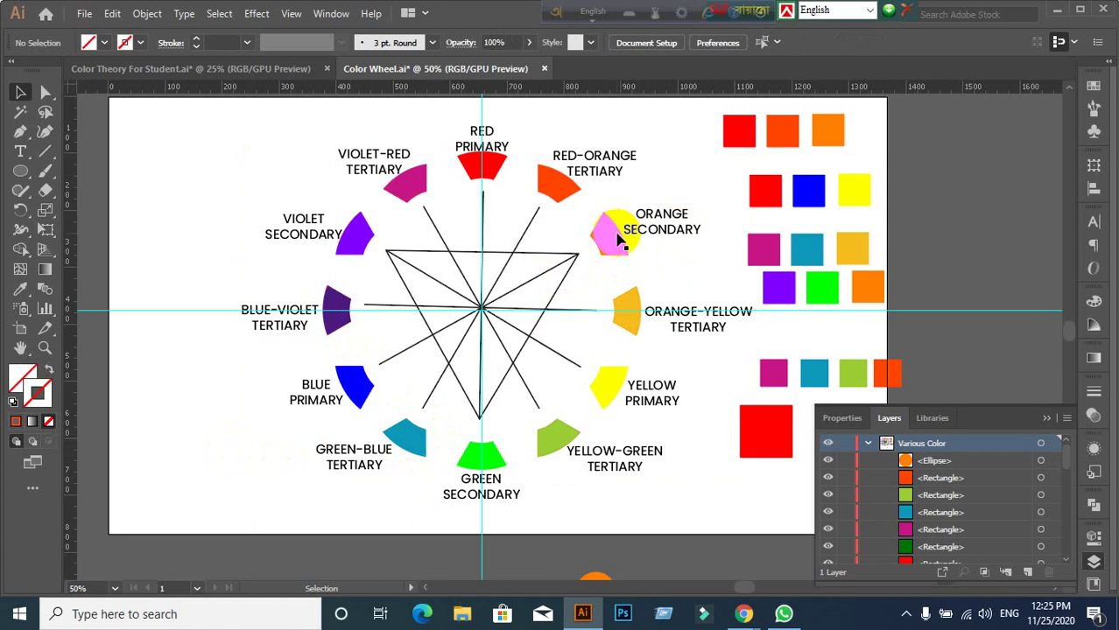
{"action": "scroll", "coordinate": [642, 280], "scroll_direction": "down", "scroll_amount": 2}
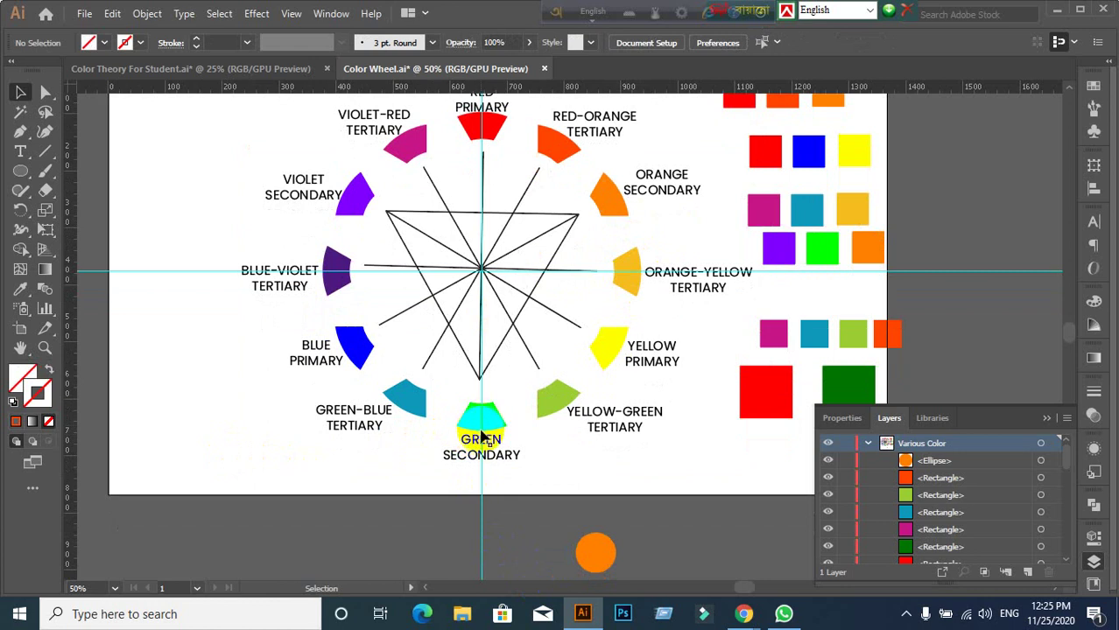
{"action": "scroll", "coordinate": [481, 429], "scroll_direction": "up", "scroll_amount": 1}
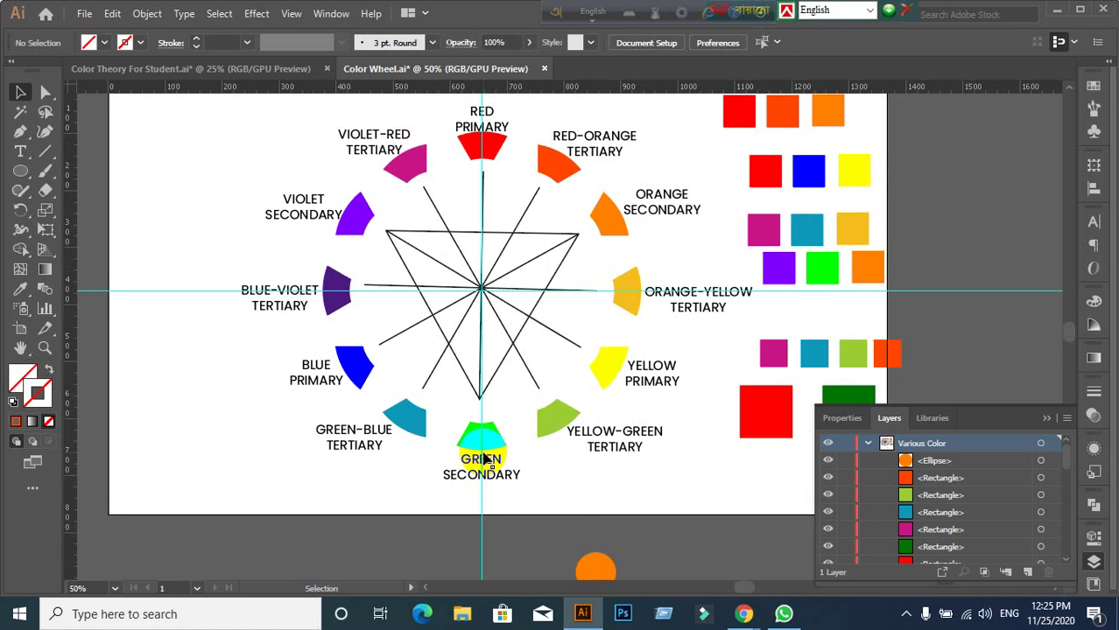
{"action": "scroll", "coordinate": [692, 462], "scroll_direction": "down", "scroll_amount": 2}
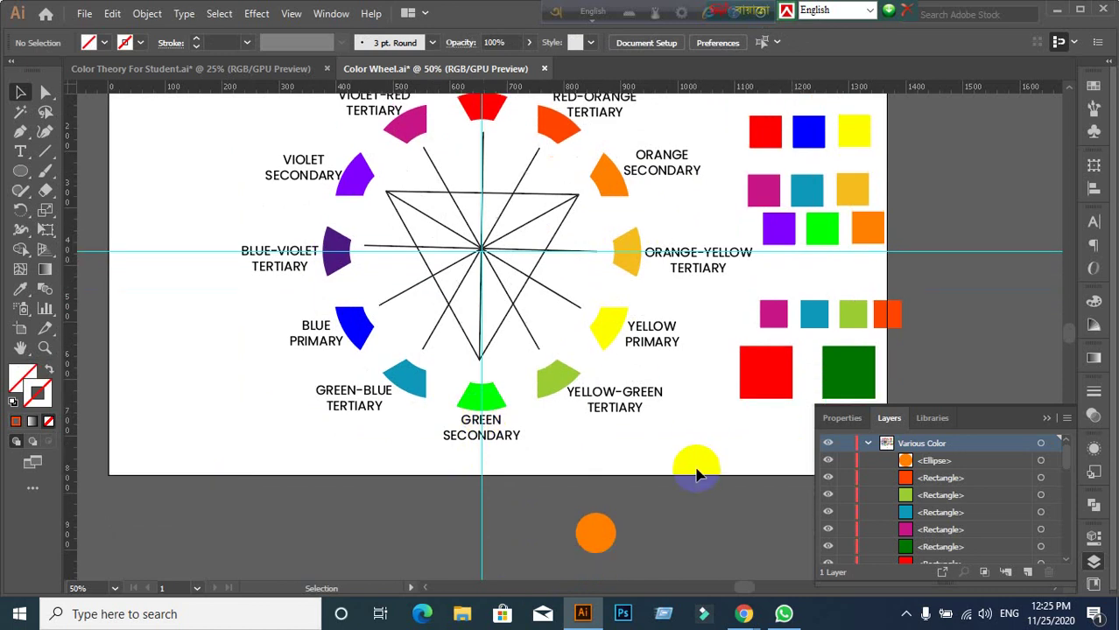
{"action": "scroll", "coordinate": [665, 446], "scroll_direction": "up", "scroll_amount": 2}
{"action": "left_click_drag", "start_coordinate": [668, 458], "coordinate": [509, 418]}
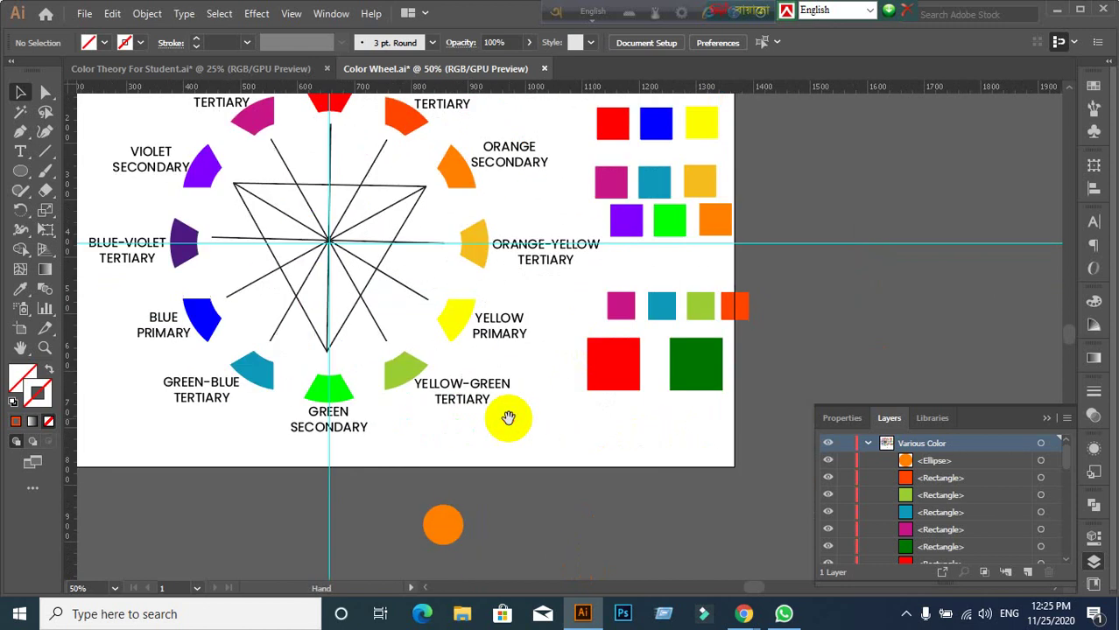
Step: Draw a circle below the artboard with no stroke and an RGB Red fill
{"action": "left_click", "coordinate": [20, 171]}
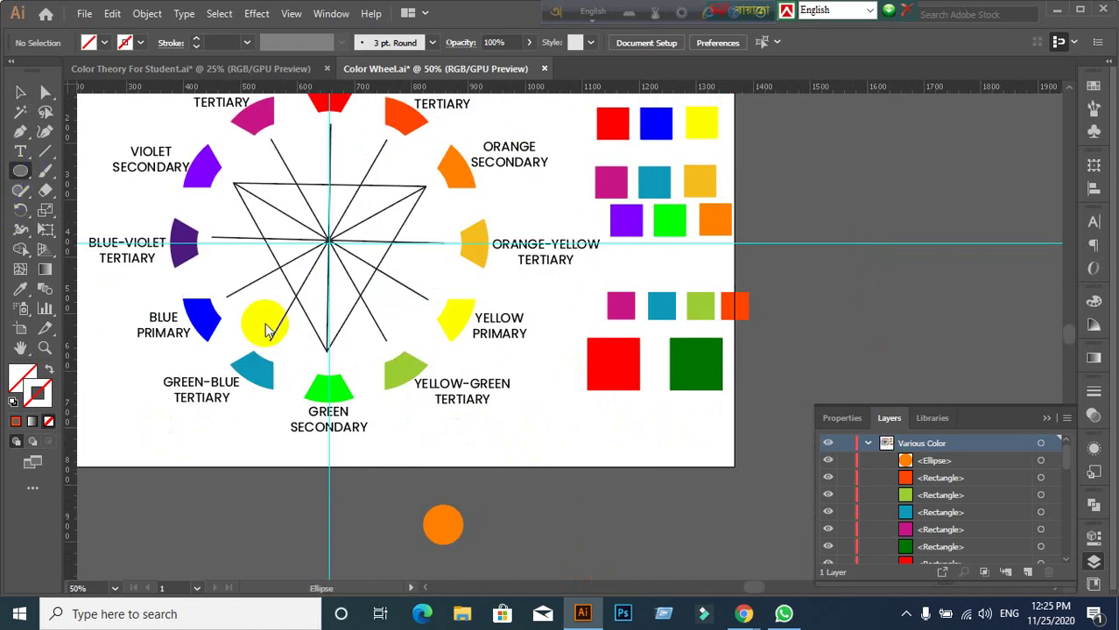
{"action": "left_click_drag", "start_coordinate": [531, 481], "coordinate": [593, 541]}
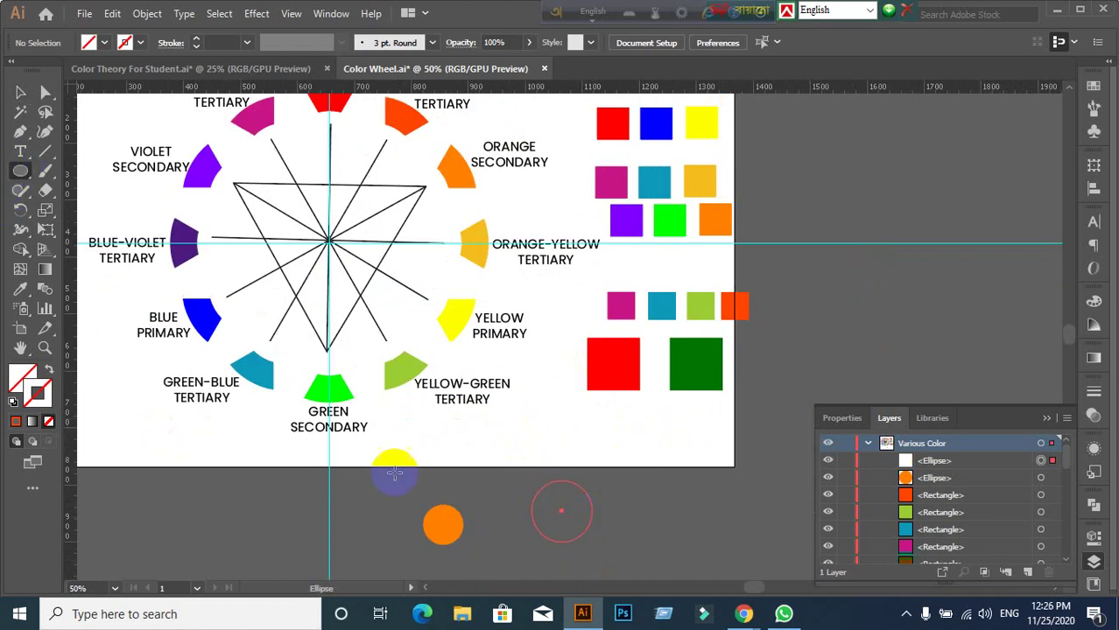
{"action": "left_click", "coordinate": [24, 376]}
{"action": "left_click", "coordinate": [38, 391]}
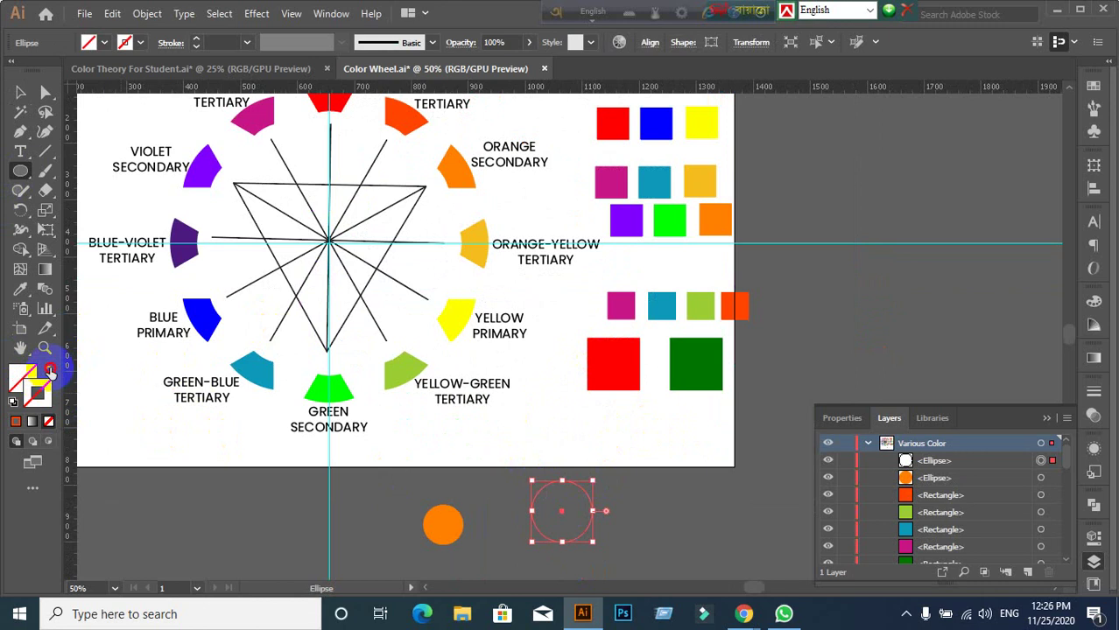
{"action": "left_click", "coordinate": [34, 442]}
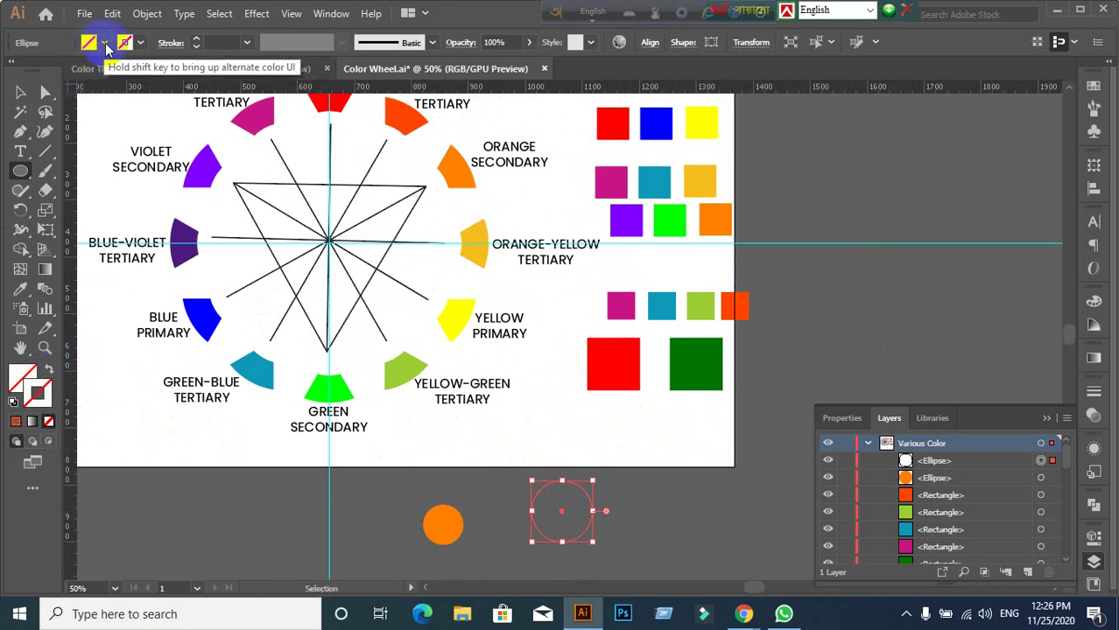
{"action": "left_click", "coordinate": [88, 42]}
{"action": "left_click", "coordinate": [56, 71]}
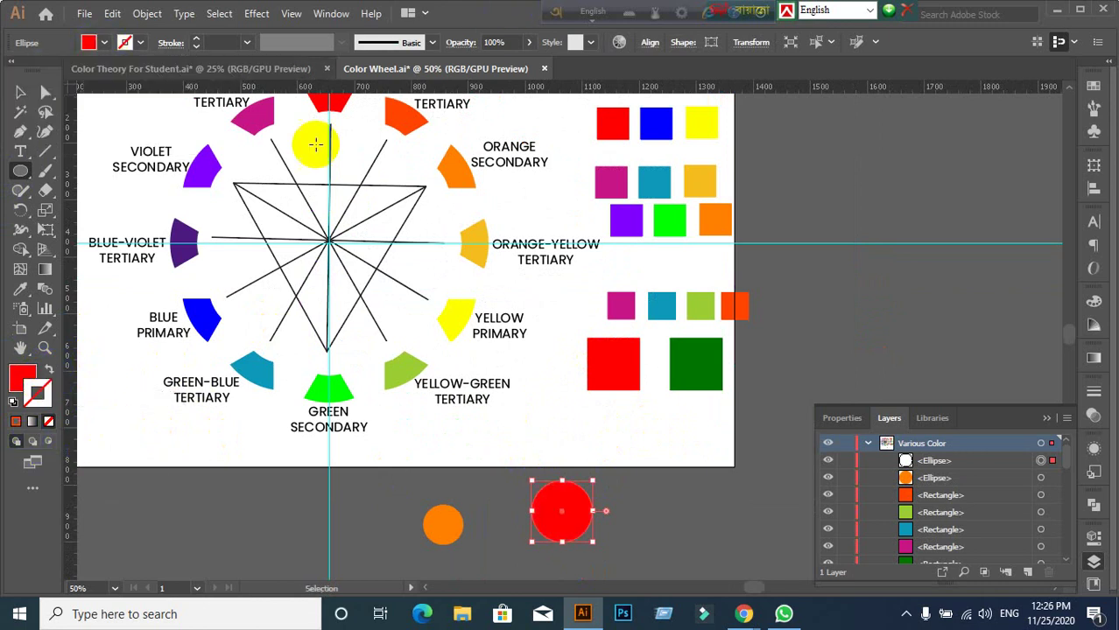
Step: Copy the red circle sideways to make a row of three red circles
{"action": "left_click", "coordinate": [20, 92]}
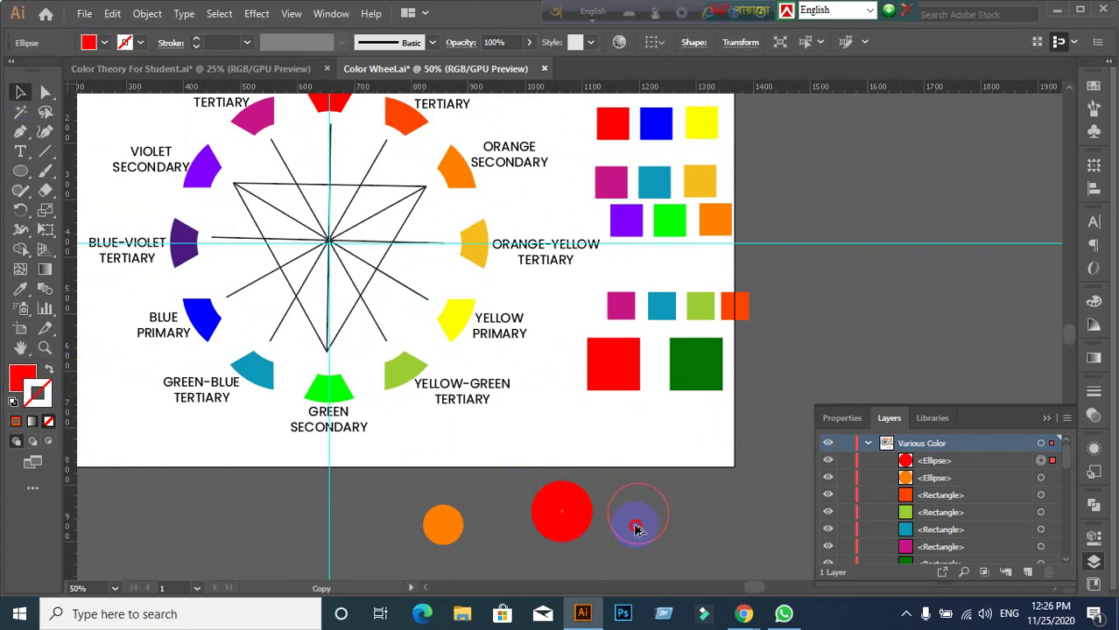
{"action": "left_click_drag", "start_coordinate": [560, 529], "coordinate": [707, 523]}
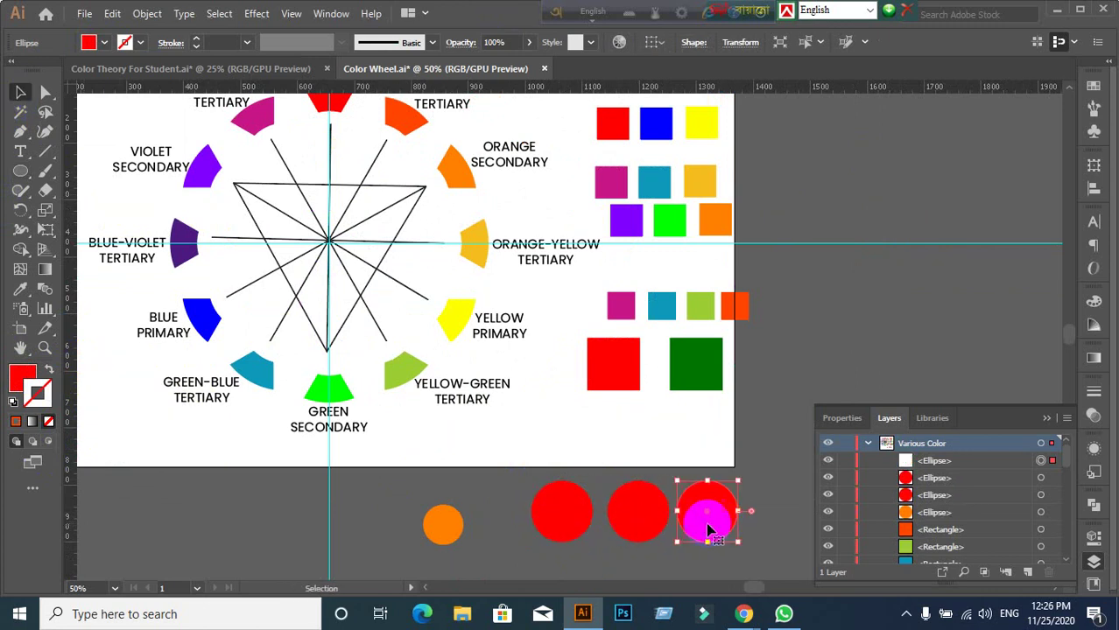
{"action": "left_click", "coordinate": [560, 520]}
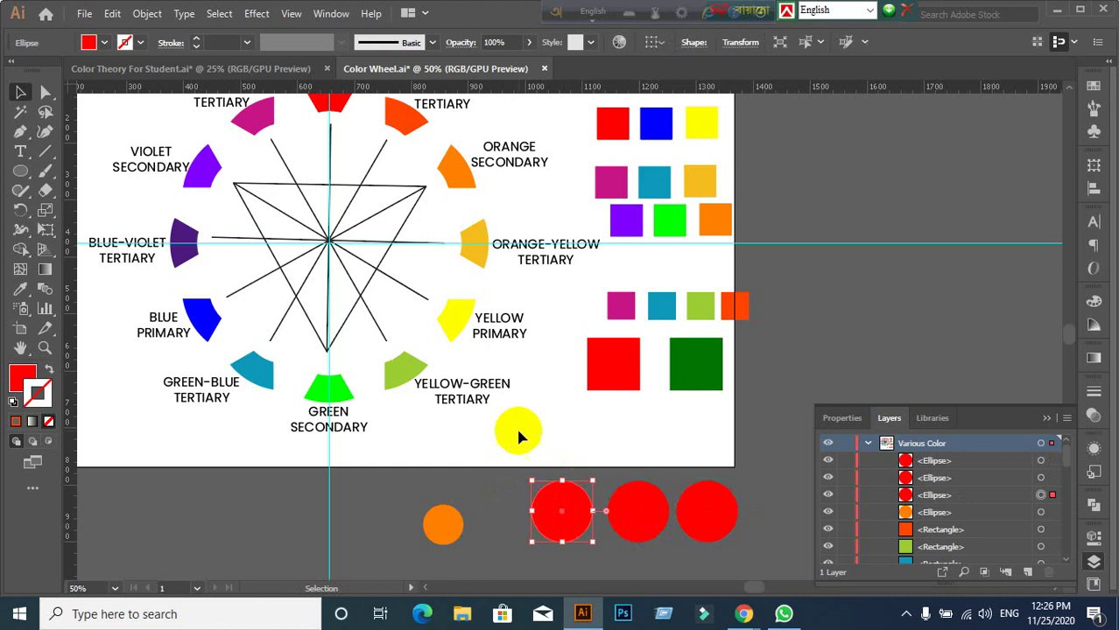
{"action": "scroll", "coordinate": [503, 420], "scroll_direction": "up", "scroll_amount": 1}
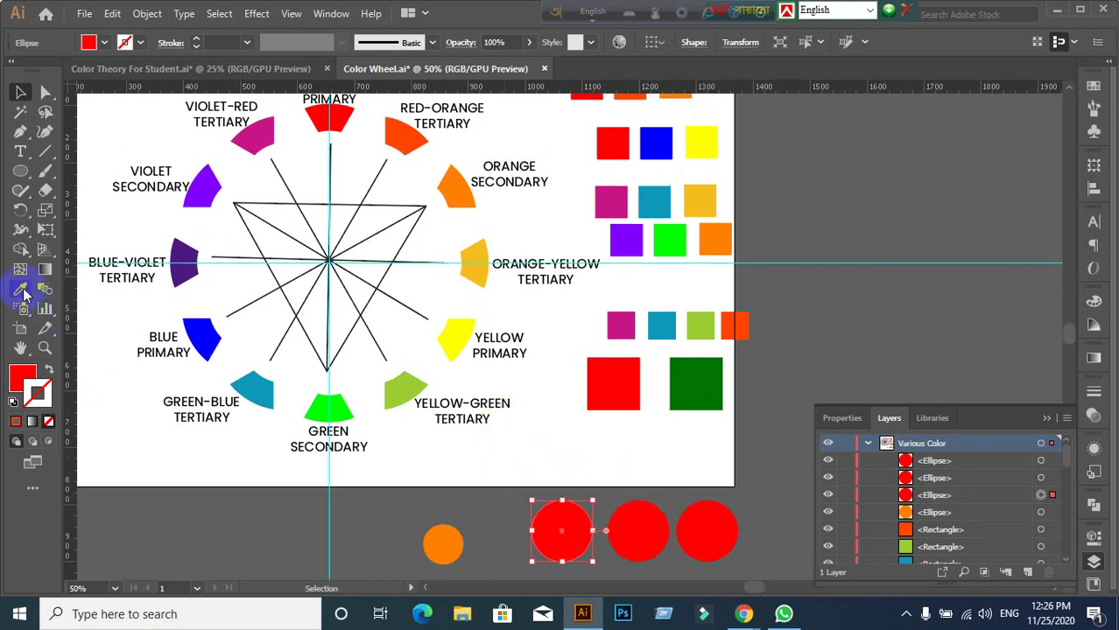
{"action": "left_click", "coordinate": [482, 521]}
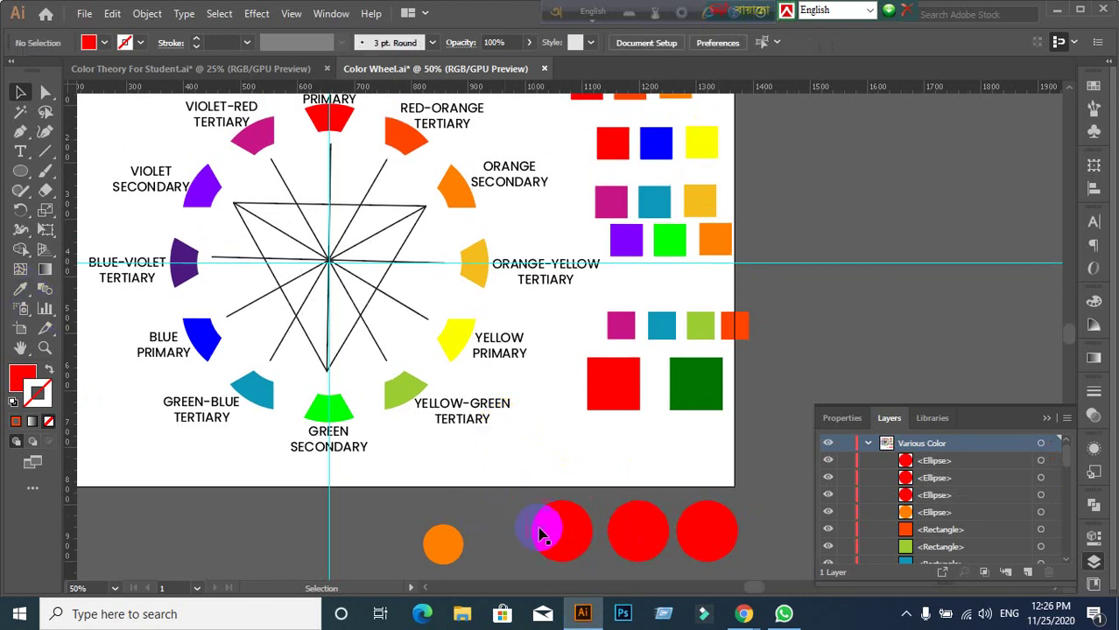
{"action": "left_click", "coordinate": [538, 527]}
{"action": "mouse_move", "coordinate": [429, 487]}
{"action": "left_mouse_down"}
{"action": "mouse_move", "coordinate": [425, 473]}
{"action": "mouse_move", "coordinate": [338, 482]}
{"action": "left_mouse_up"}
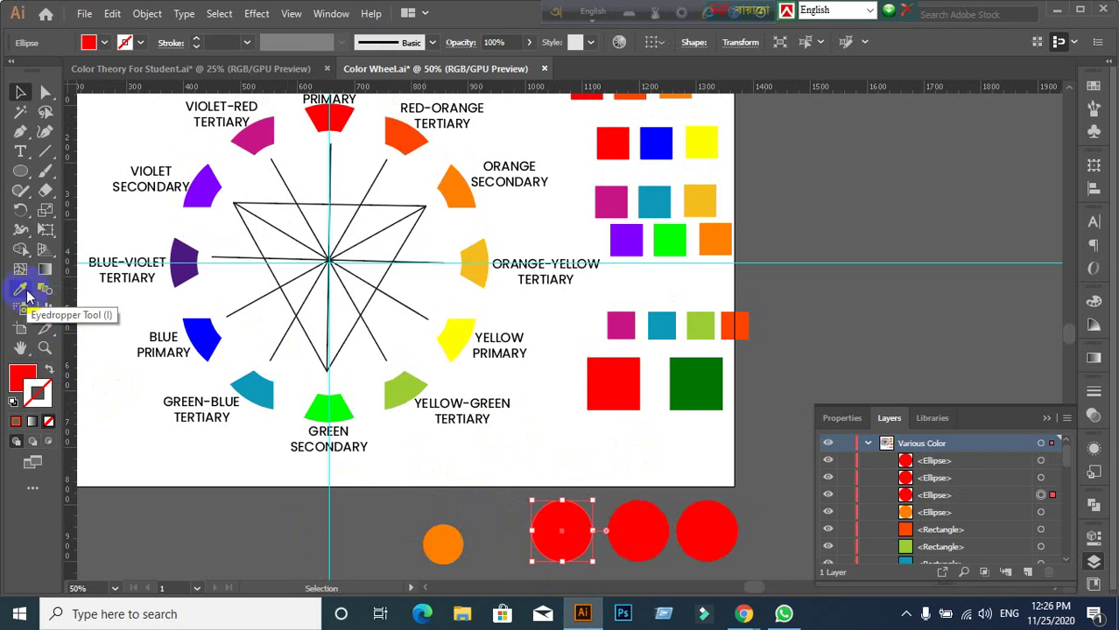
{"action": "left_click", "coordinate": [21, 289]}
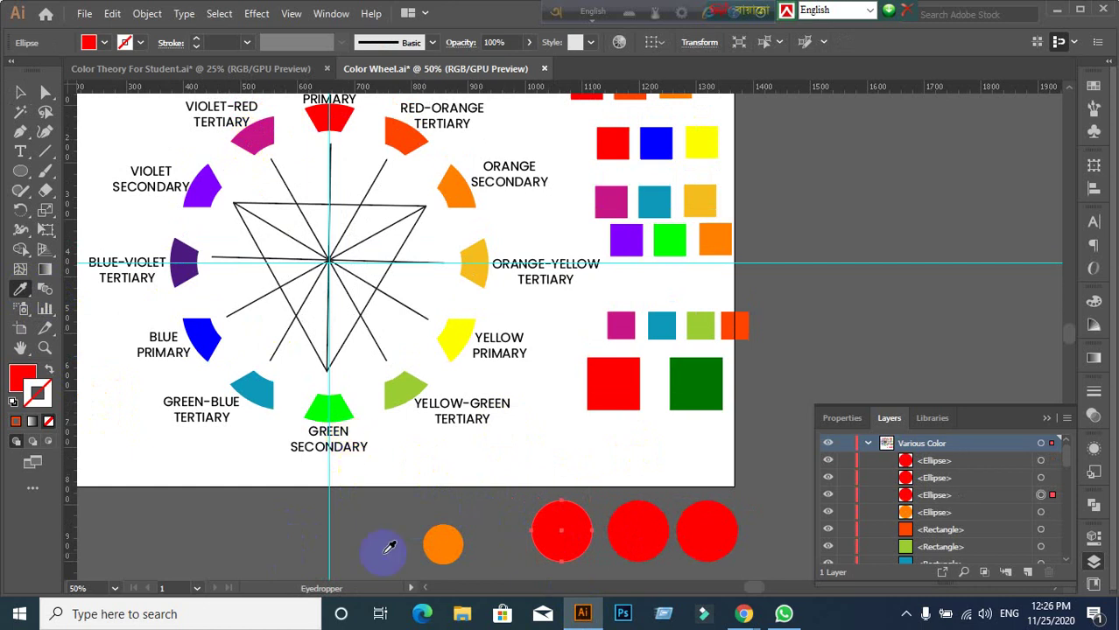
Step: With the Eyedropper, colour the first circle green and the middle circle violet-red
{"action": "left_click", "coordinate": [343, 419]}
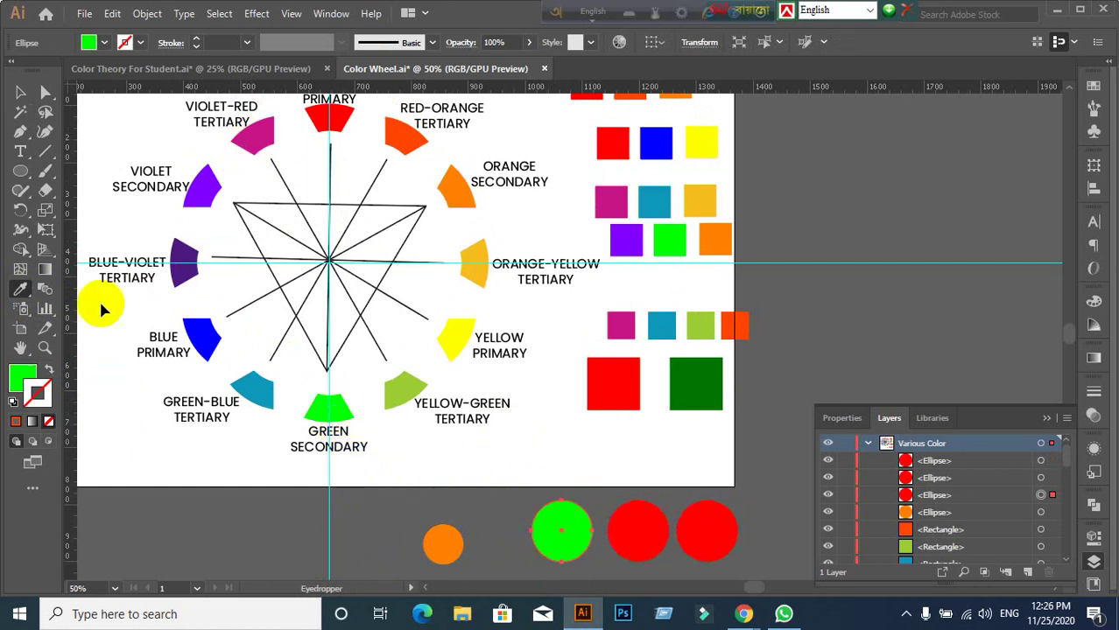
{"action": "left_click", "coordinate": [21, 94]}
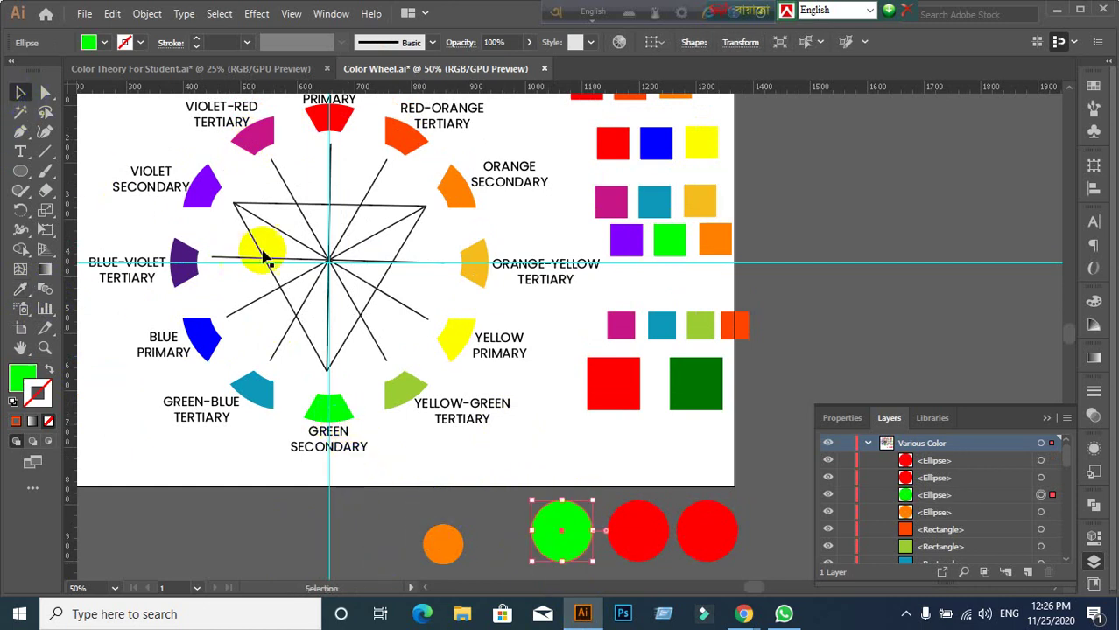
{"action": "left_click", "coordinate": [655, 549]}
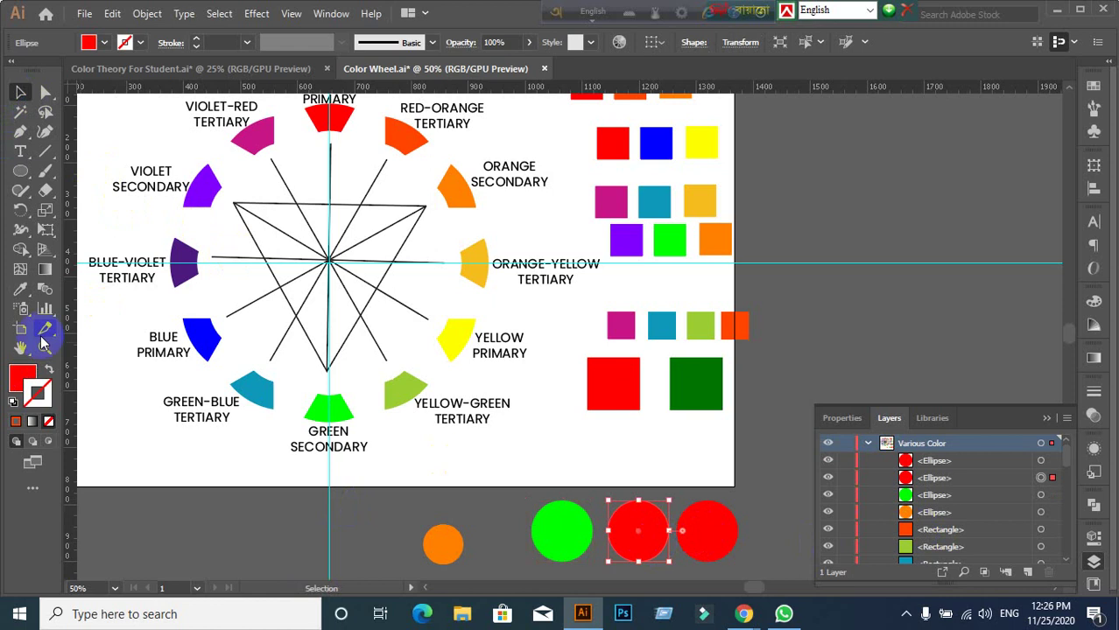
{"action": "left_click", "coordinate": [22, 288]}
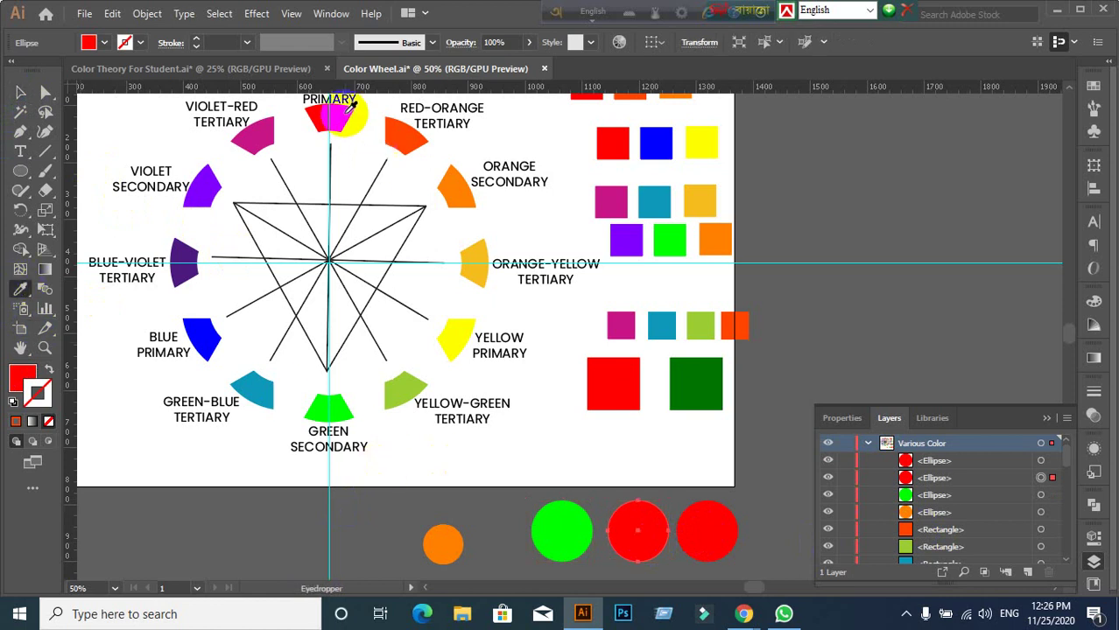
{"action": "scroll", "coordinate": [348, 285], "scroll_direction": "up", "scroll_amount": 1}
{"action": "left_click", "coordinate": [253, 145]}
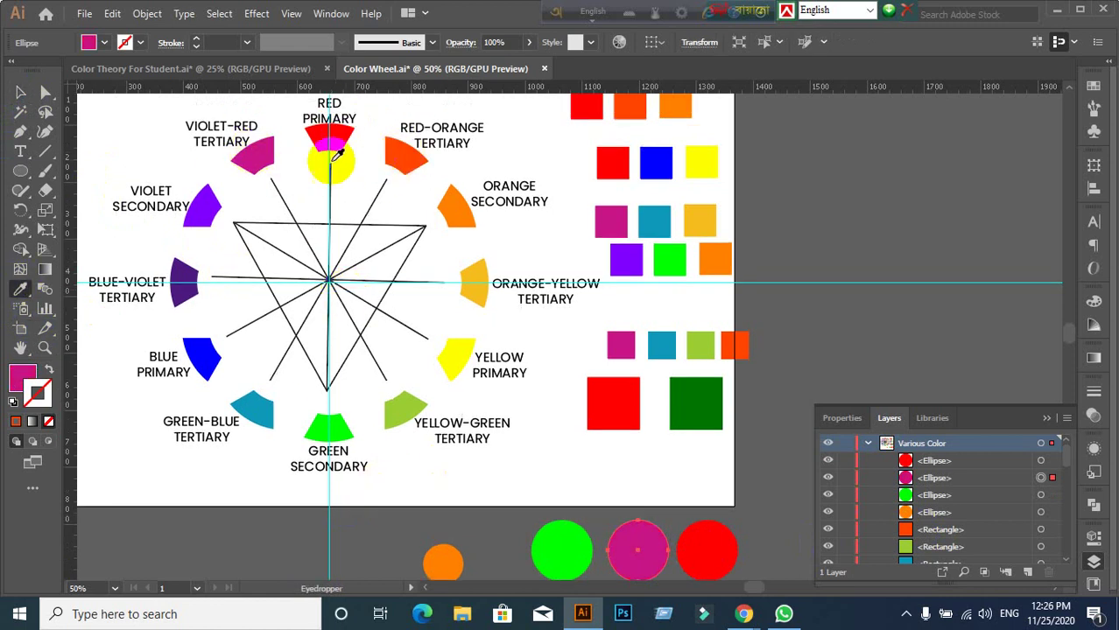
Step: Sample red-orange onto the right circle, then deselect and zoom out to 33.33%
{"action": "left_click", "coordinate": [20, 92]}
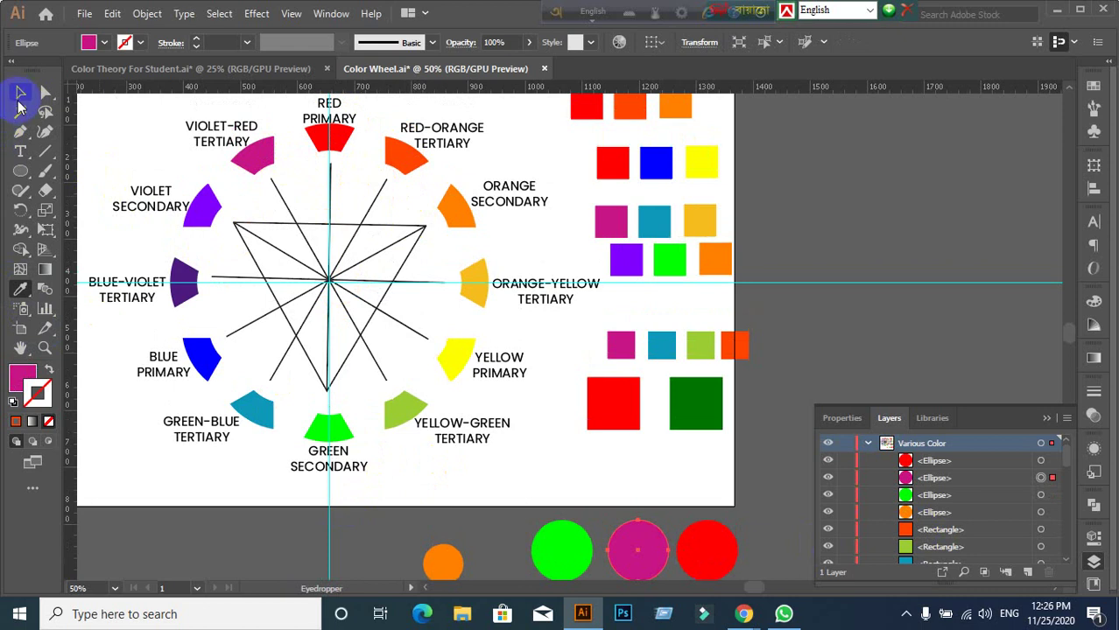
{"action": "left_click", "coordinate": [707, 547]}
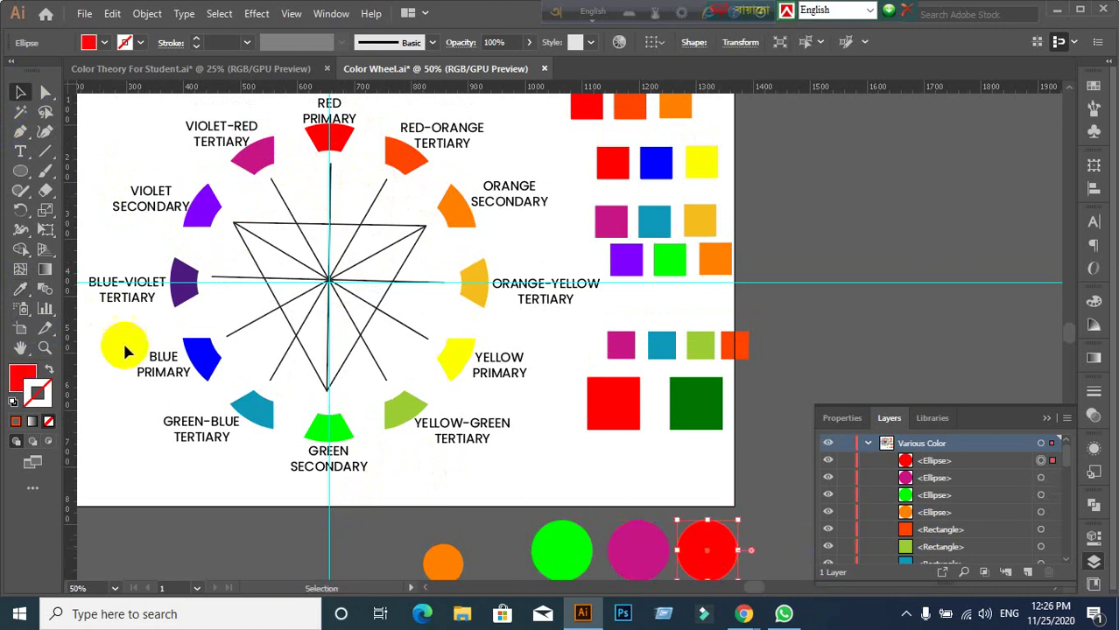
{"action": "left_click", "coordinate": [21, 291]}
{"action": "left_click", "coordinate": [407, 155]}
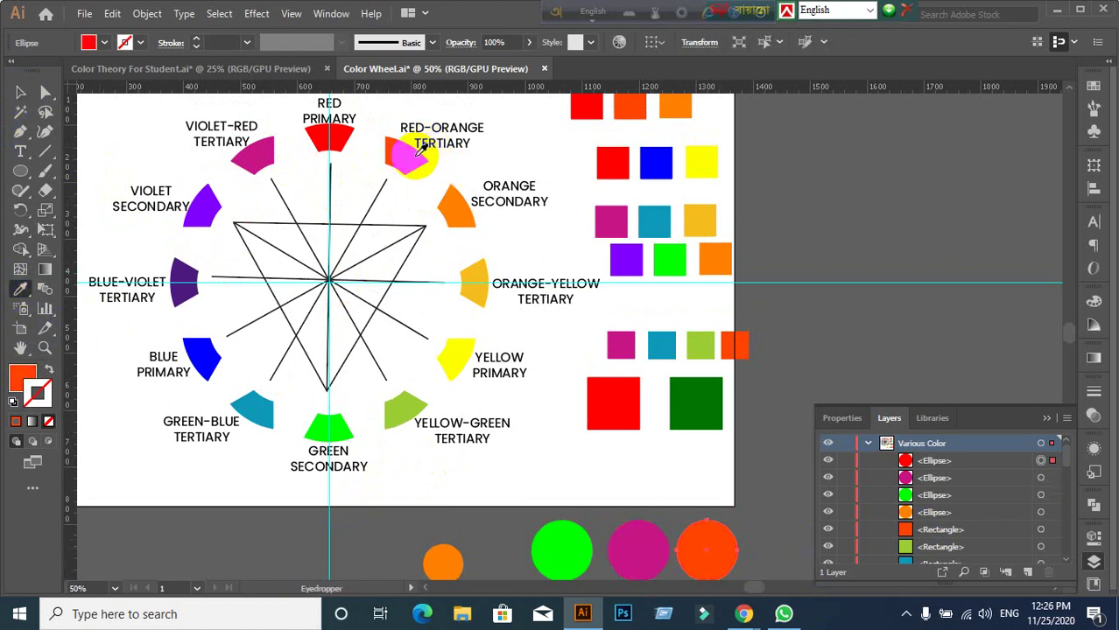
{"action": "left_click", "coordinate": [16, 94]}
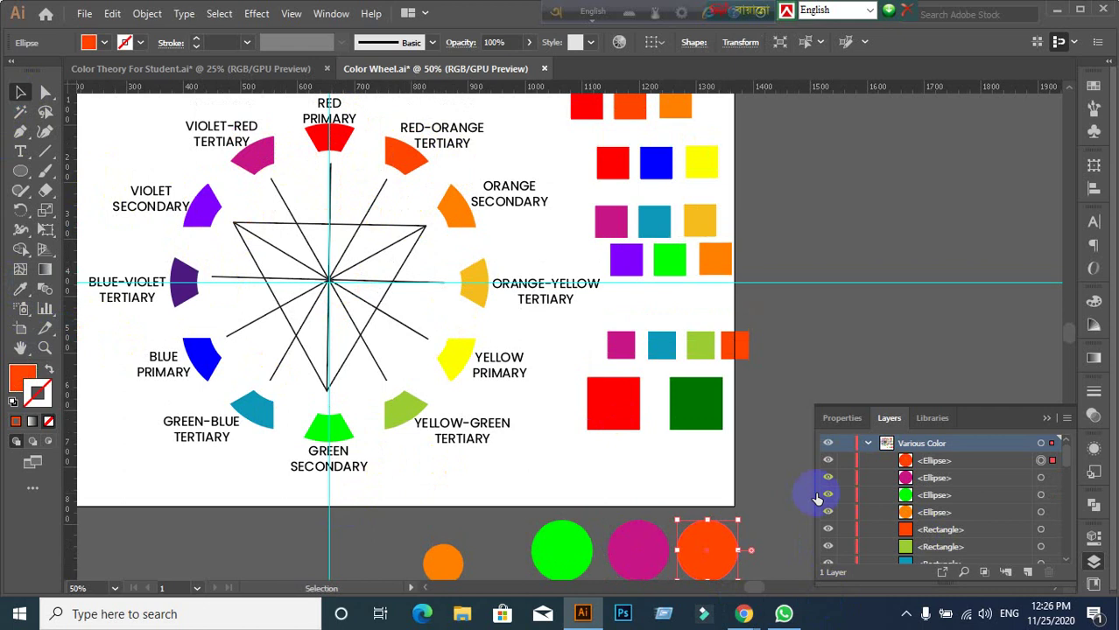
{"action": "left_click_drag", "start_coordinate": [841, 417], "coordinate": [838, 415]}
{"action": "left_click", "coordinate": [774, 450]}
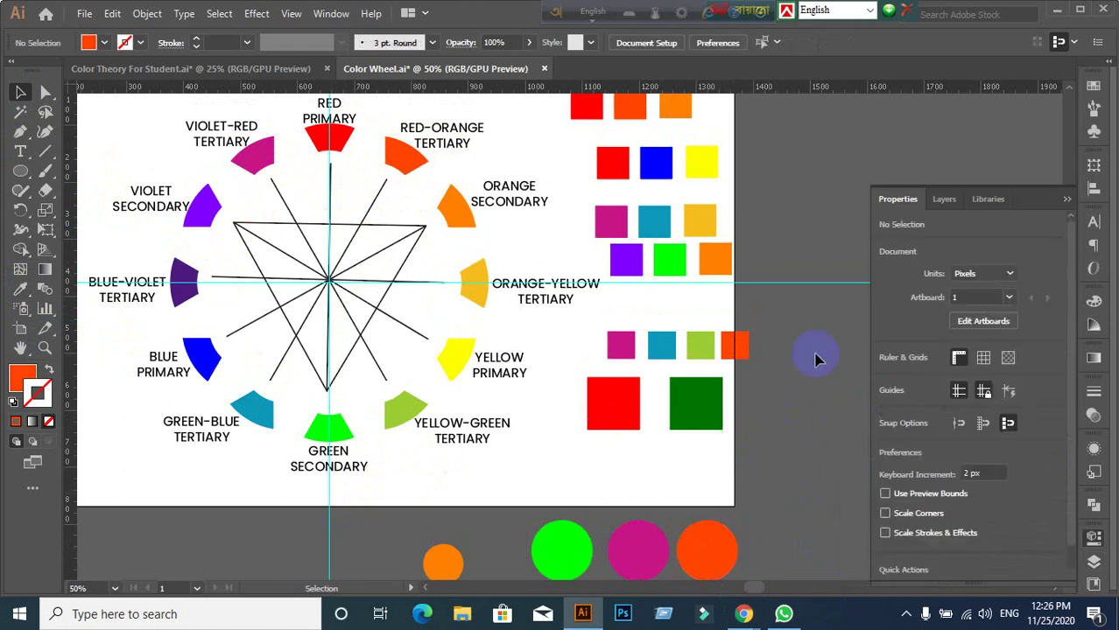
{"action": "left_click", "coordinate": [1066, 199]}
{"action": "scroll", "coordinate": [860, 455], "scroll_direction": "down", "scroll_amount": 1}
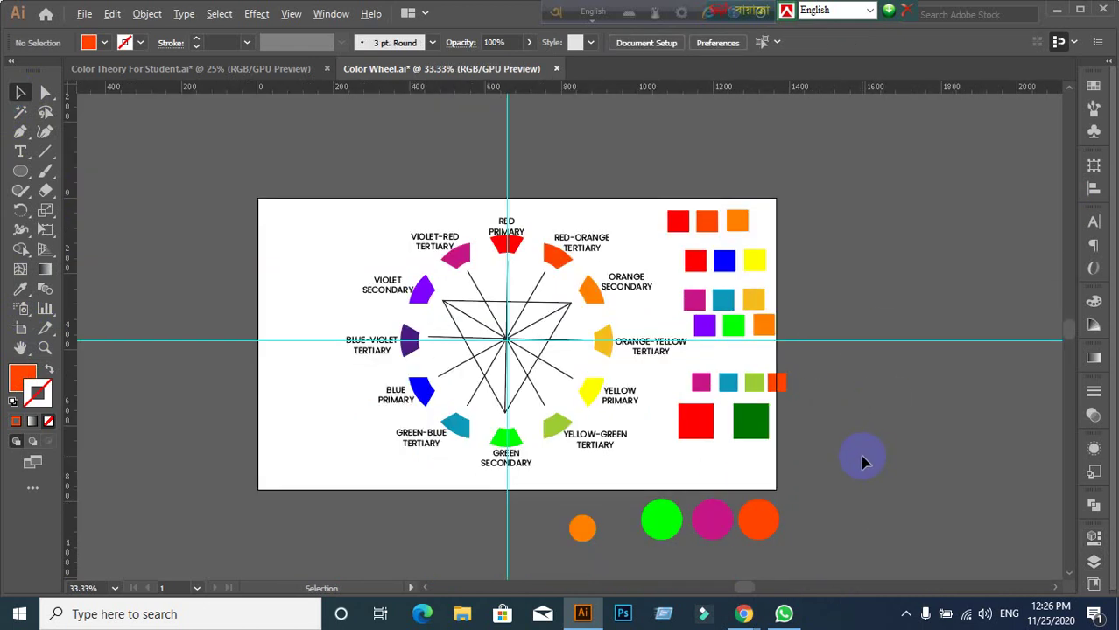
Step: Unmute the microphone in the Google Meet window and come back to Illustrator
{"action": "left_click", "coordinate": [1056, 8]}
{"action": "left_click", "coordinate": [1026, 12]}
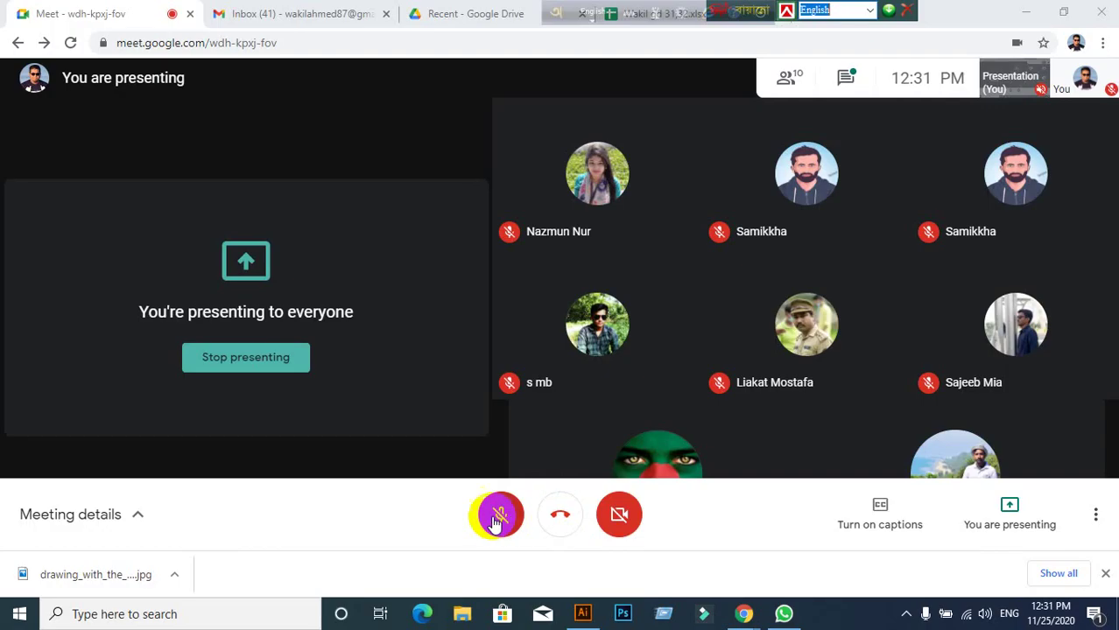
{"action": "left_click", "coordinate": [501, 514]}
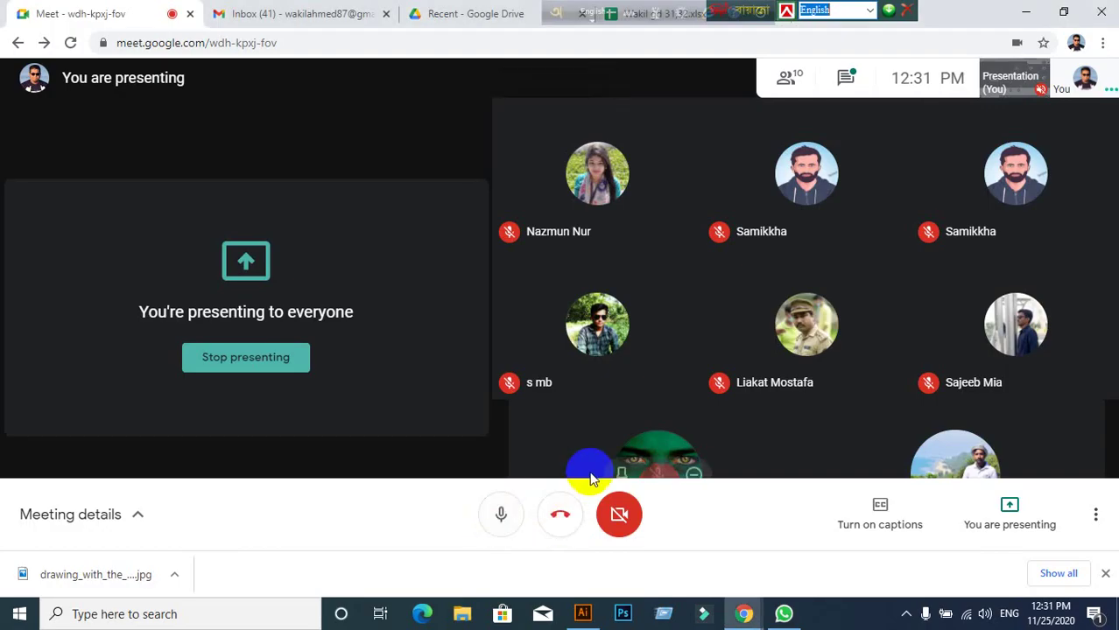
{"action": "left_click", "coordinate": [580, 613]}
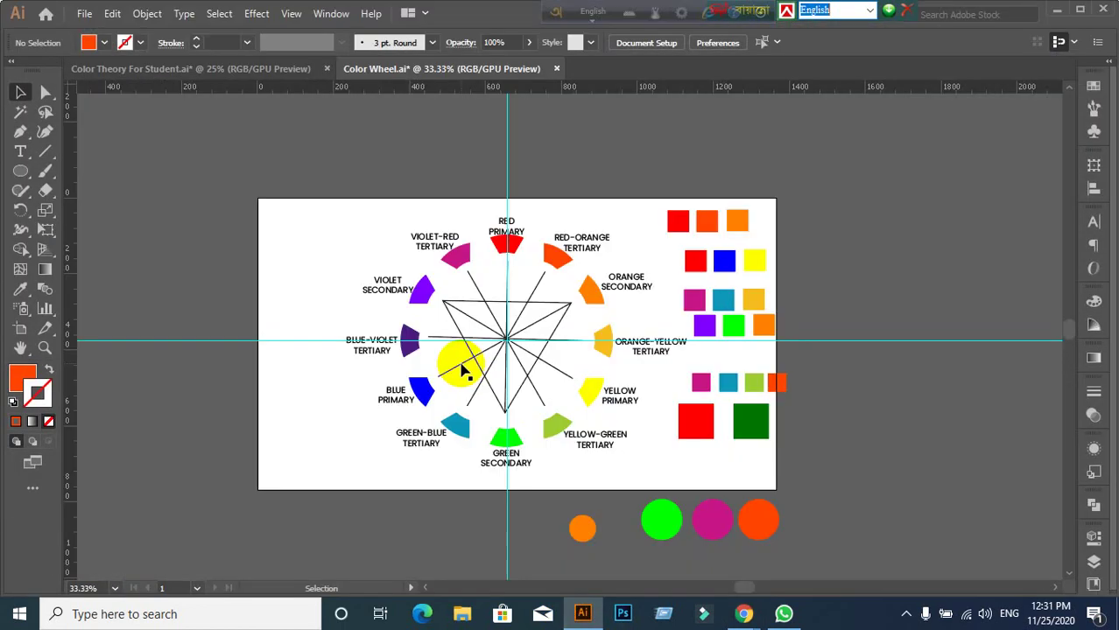
Step: Bring up the Color Theory For Student Color Rules slide and select the Split layer
{"action": "left_click", "coordinate": [175, 68]}
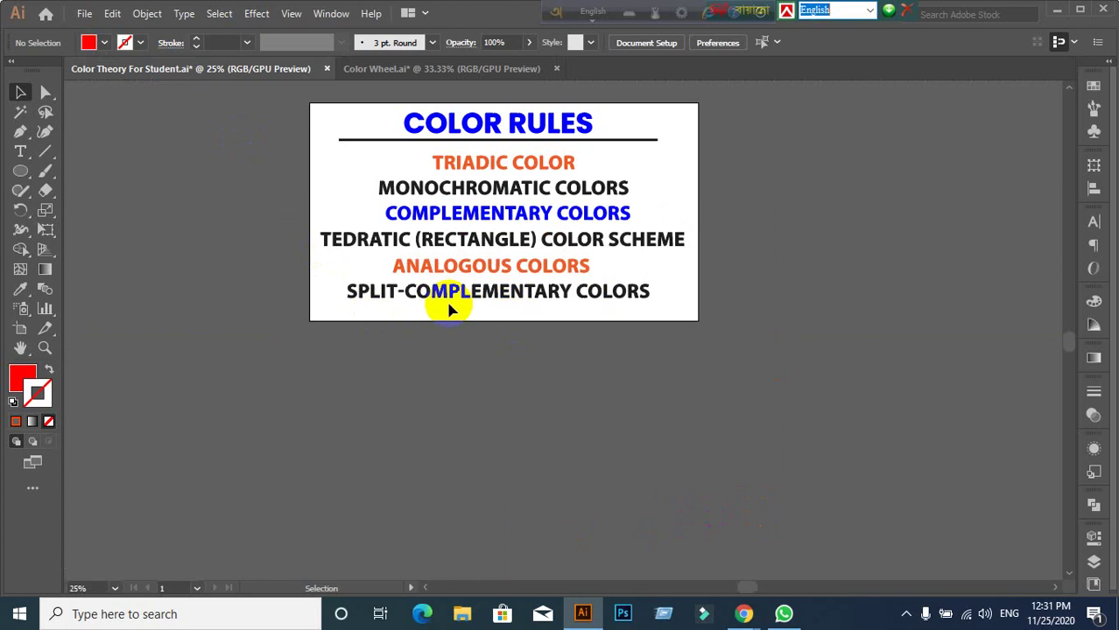
{"action": "left_click", "coordinate": [1089, 561]}
{"action": "scroll", "coordinate": [963, 503], "scroll_direction": "down", "scroll_amount": 3}
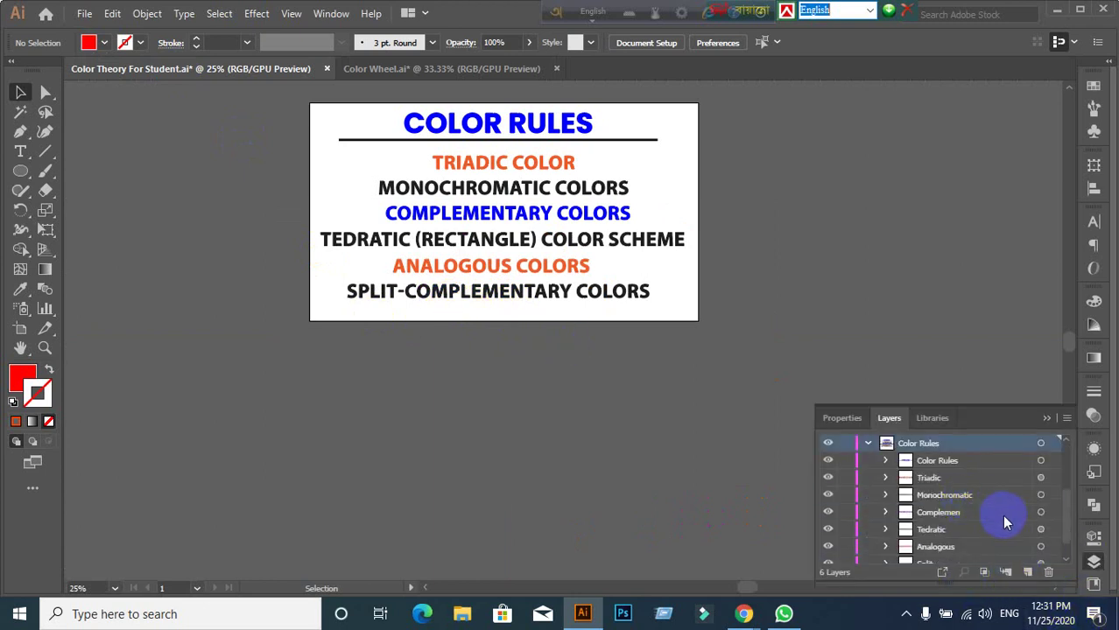
{"action": "scroll", "coordinate": [1005, 523], "scroll_direction": "down", "scroll_amount": 1}
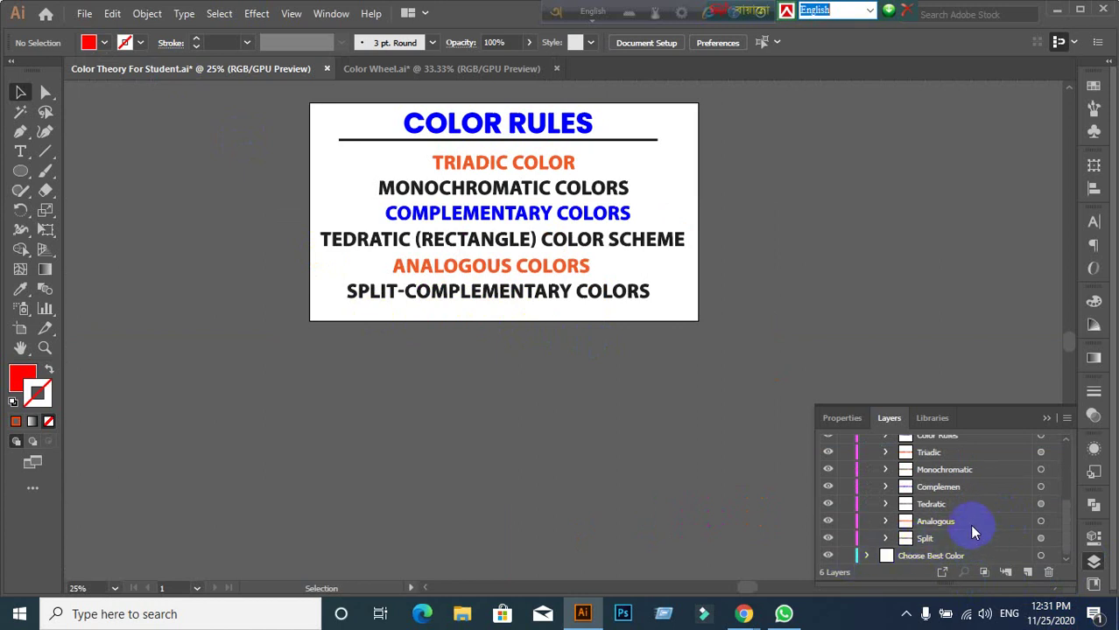
{"action": "left_click", "coordinate": [974, 538]}
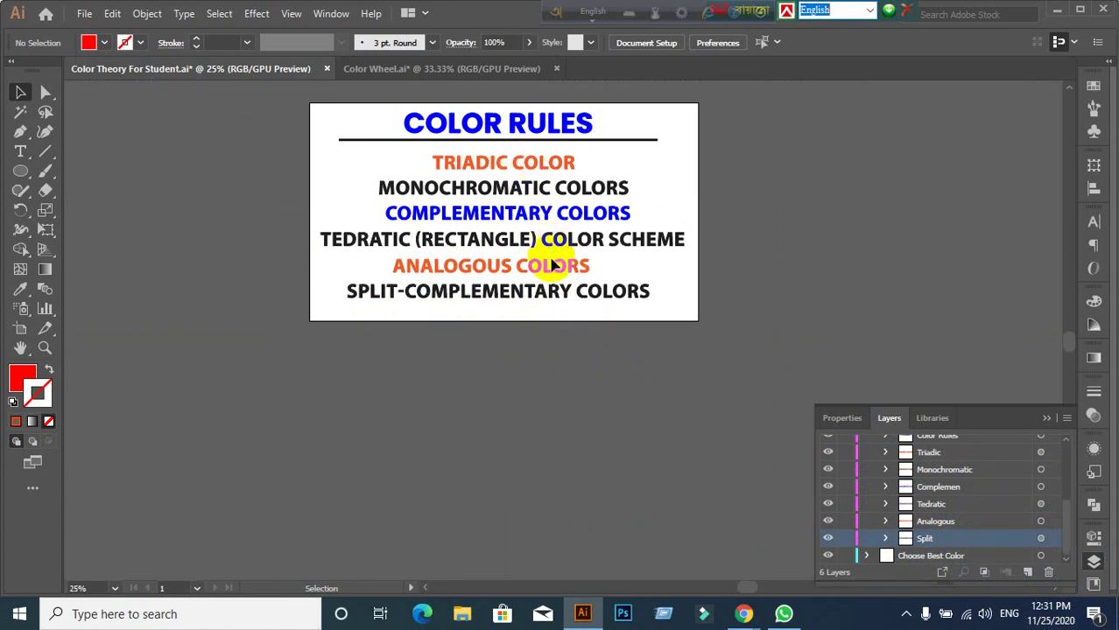
{"action": "left_click", "coordinate": [426, 70]}
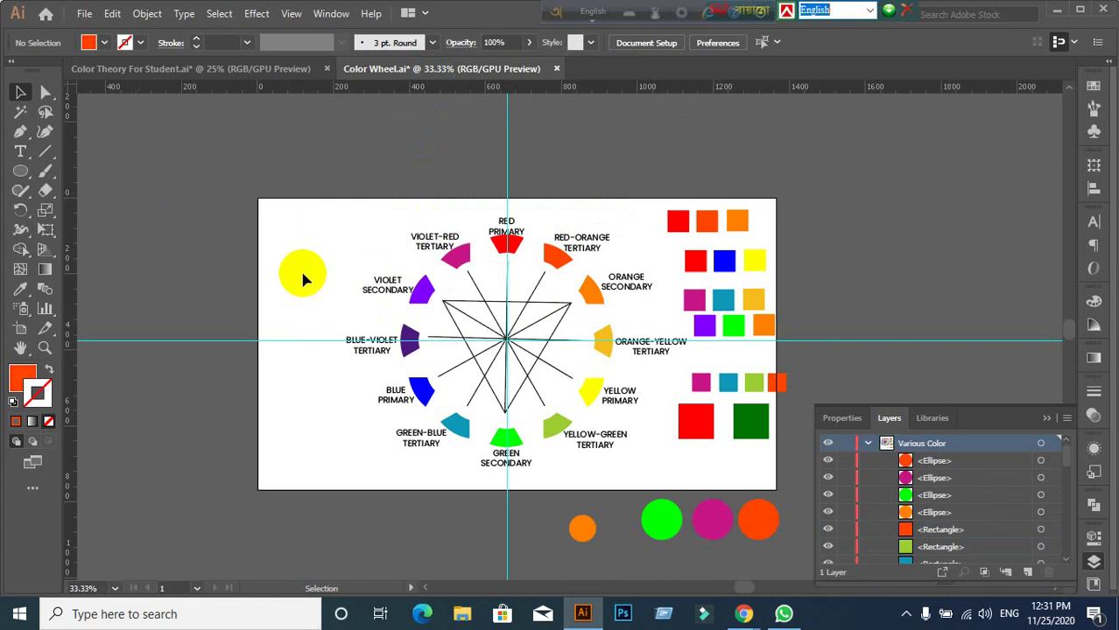
{"action": "left_click", "coordinate": [187, 70]}
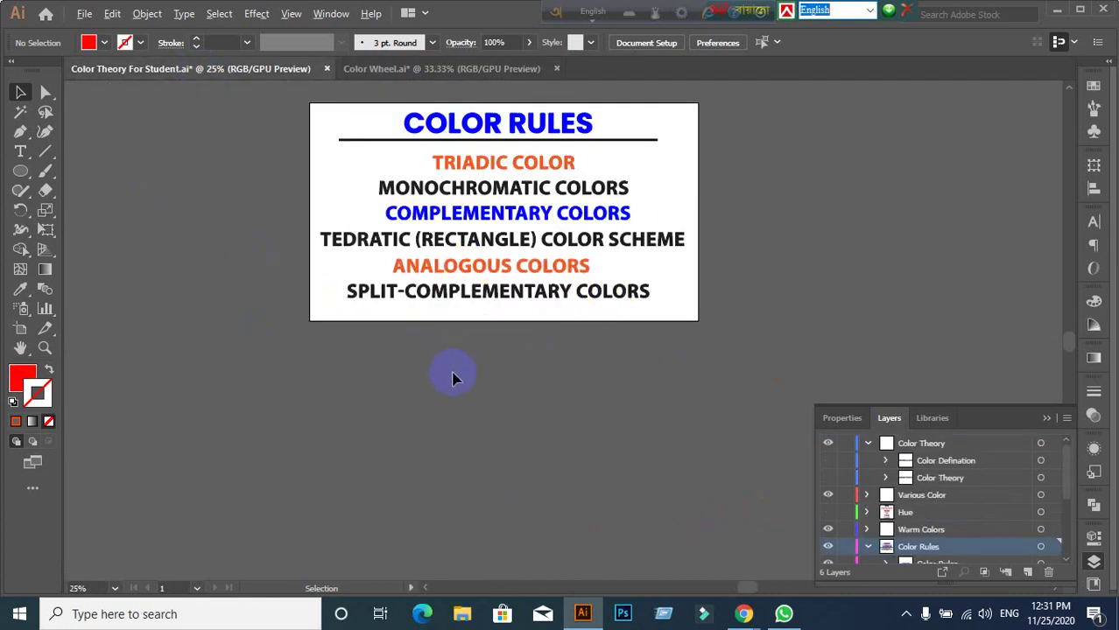
{"action": "scroll", "coordinate": [452, 378], "scroll_direction": "up", "scroll_amount": 1}
{"action": "scroll", "coordinate": [462, 340], "scroll_direction": "up", "scroll_amount": 1}
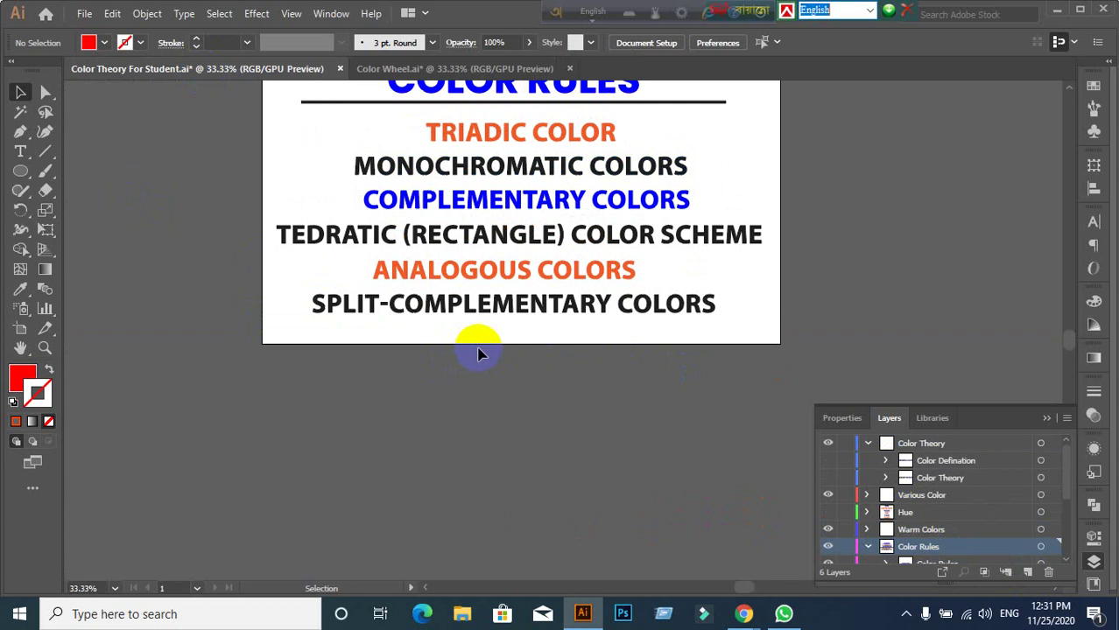
Step: Start a text point below the slide, then delete the stray empty text object
{"action": "left_click", "coordinate": [20, 152]}
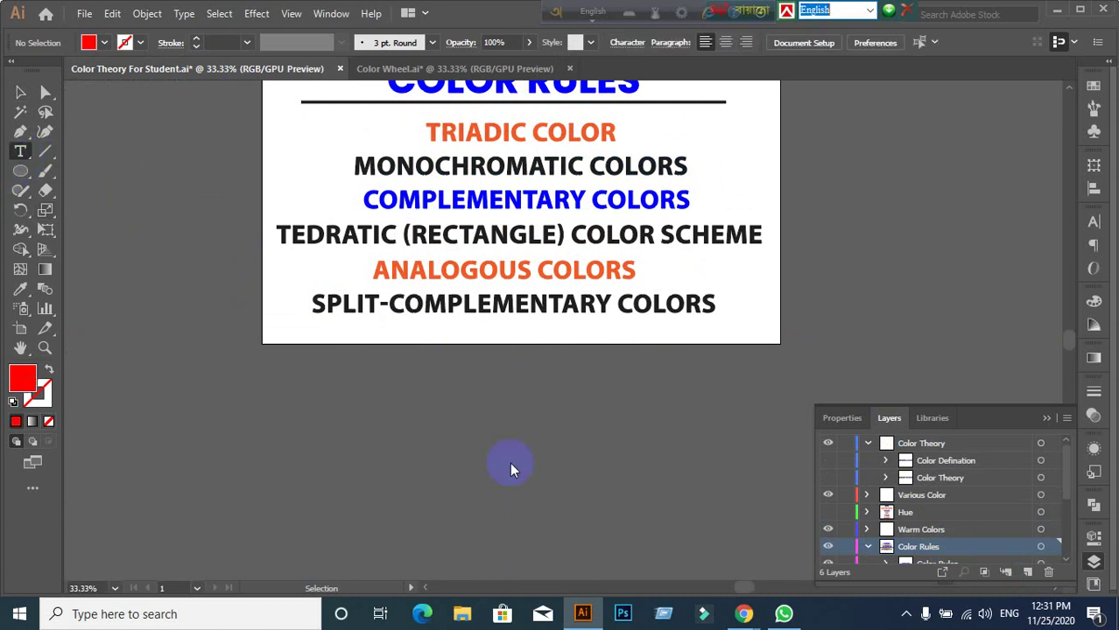
{"action": "left_click", "coordinate": [427, 394]}
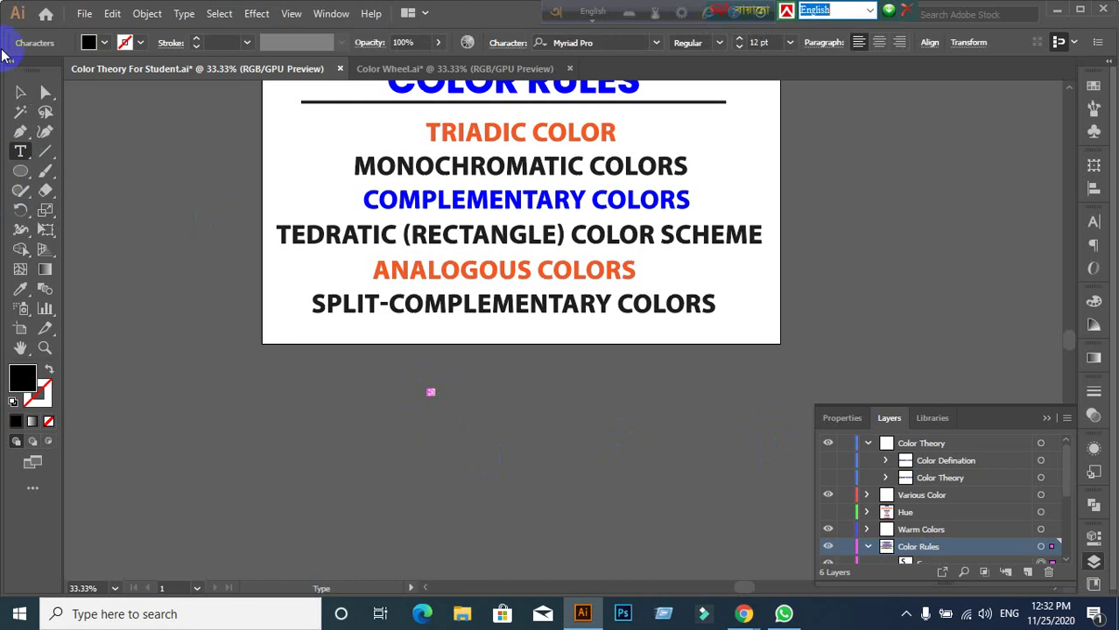
{"action": "left_click", "coordinate": [21, 92]}
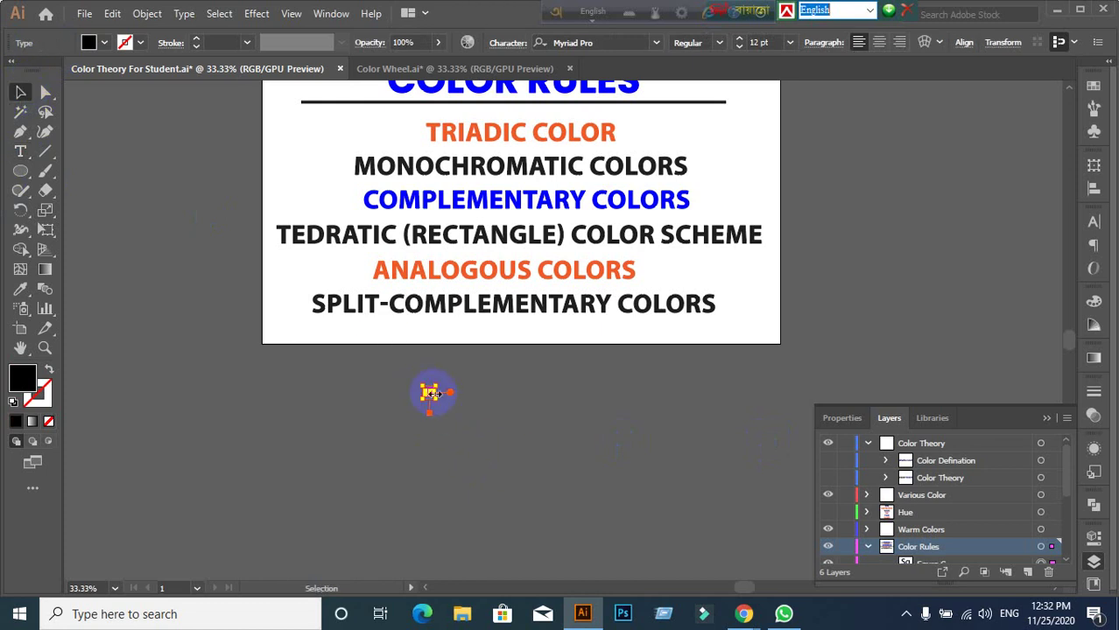
{"action": "left_click", "coordinate": [437, 463]}
{"action": "left_click_drag", "start_coordinate": [569, 457], "coordinate": [538, 471]}
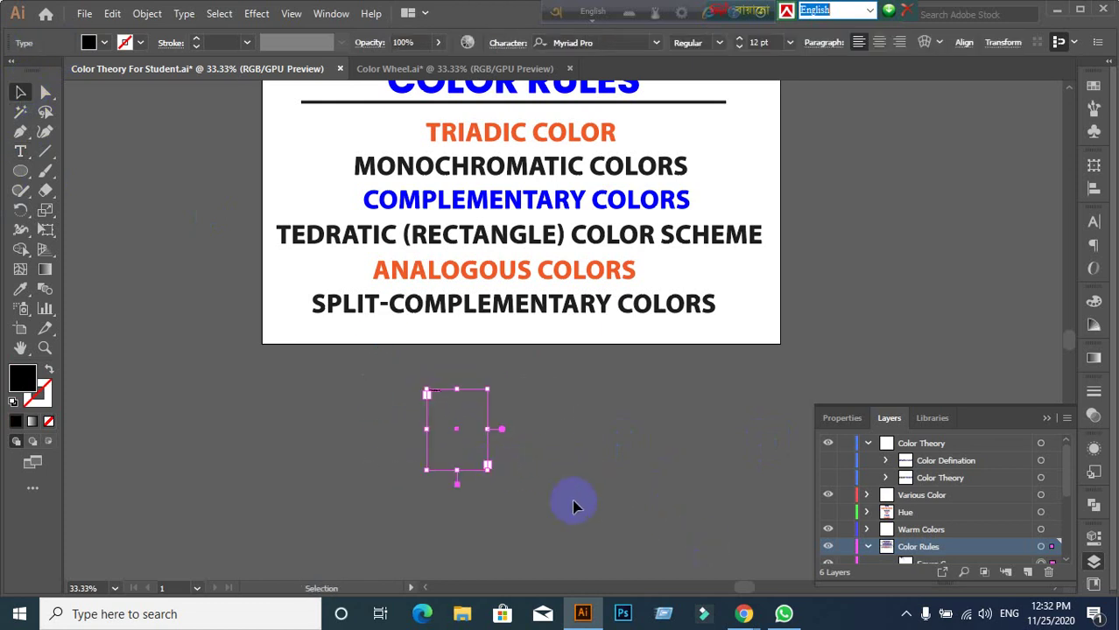
{"action": "key", "text": "Delete"}
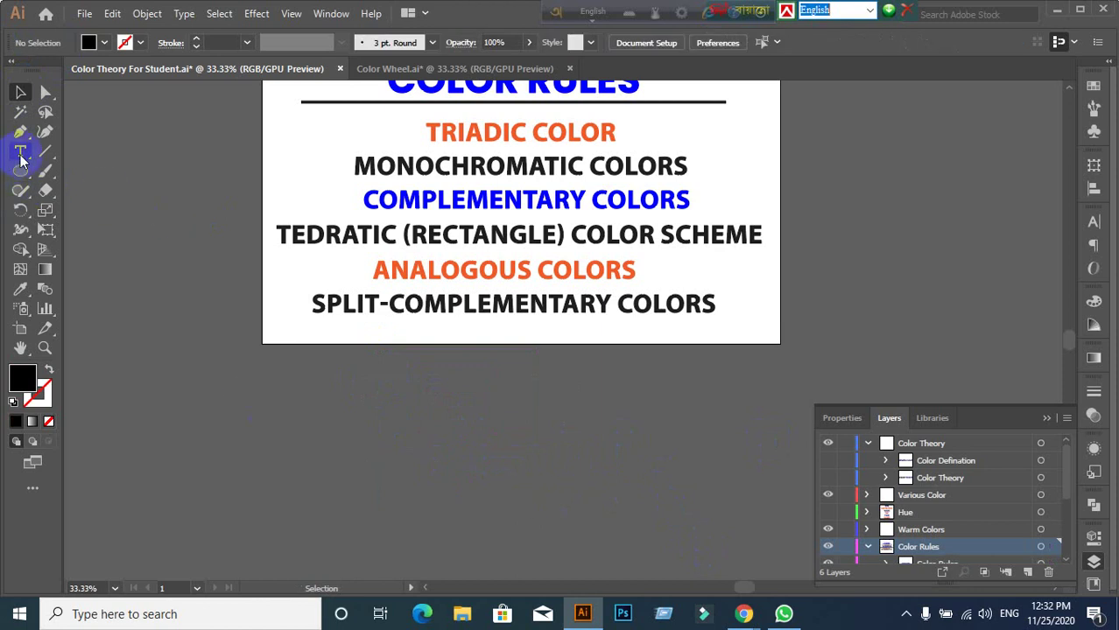
Step: Add a 'Squre Color Scheme' text line below the slide and enlarge it
{"action": "left_click", "coordinate": [20, 152]}
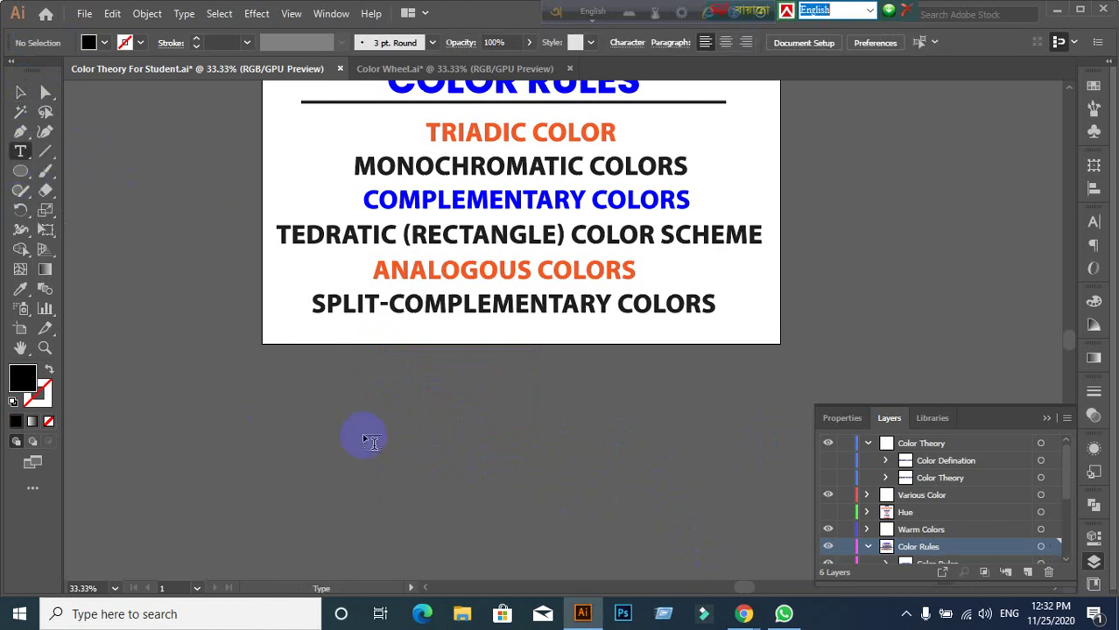
{"action": "left_click", "coordinate": [354, 409]}
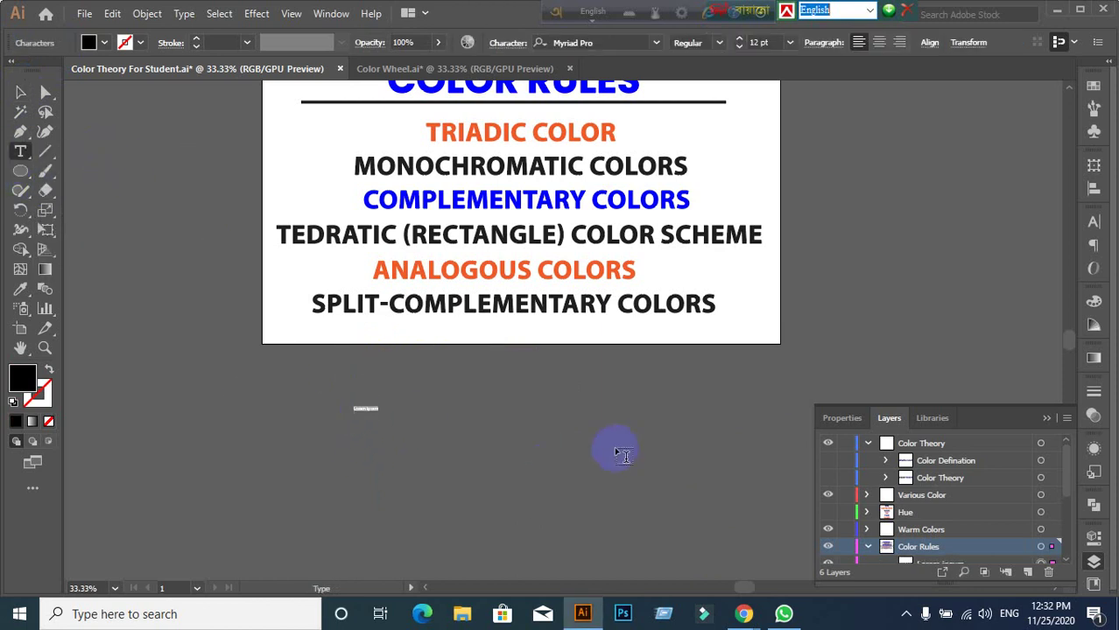
{"action": "key", "text": "Delete"}
{"action": "type", "text": "Square Color Scheme"}
{"action": "left_click", "coordinate": [19, 92]}
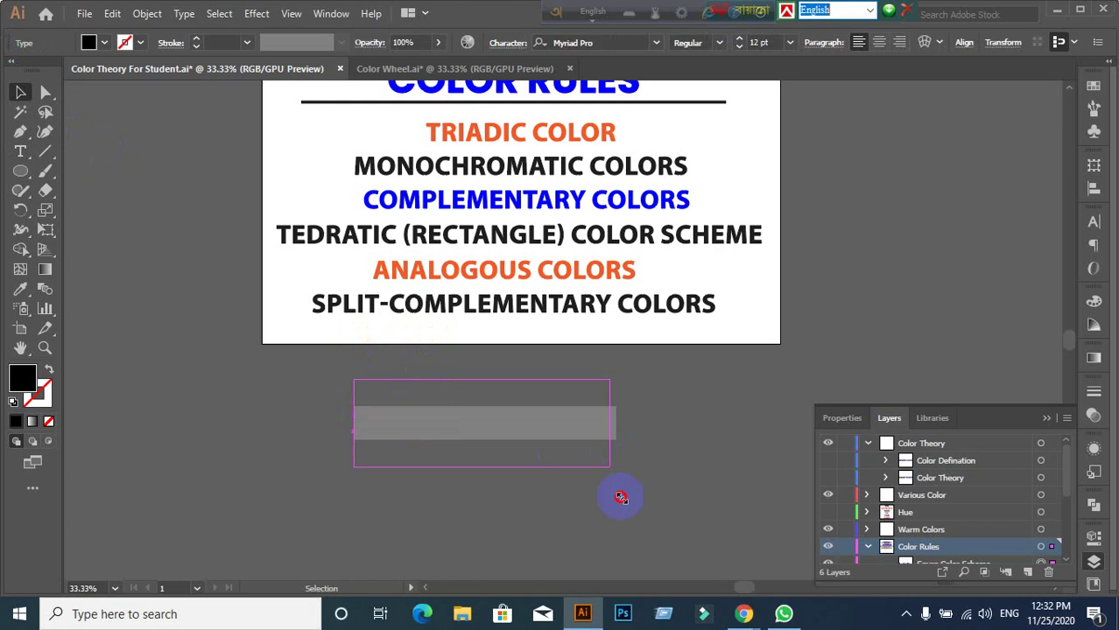
{"action": "left_click_drag", "start_coordinate": [394, 415], "coordinate": [749, 578]}
Step: Leave the enlarged 'Squre Color Scheme' title selected on the canvas
{"action": "left_click", "coordinate": [378, 468]}
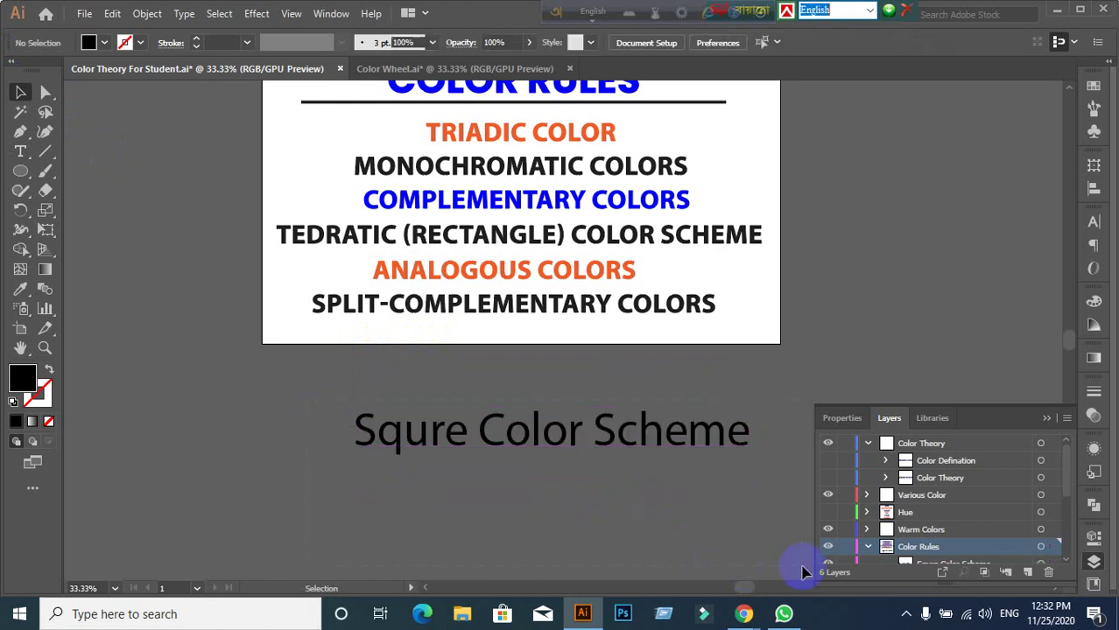
{"action": "left_click_drag", "start_coordinate": [378, 467], "coordinate": [806, 572]}
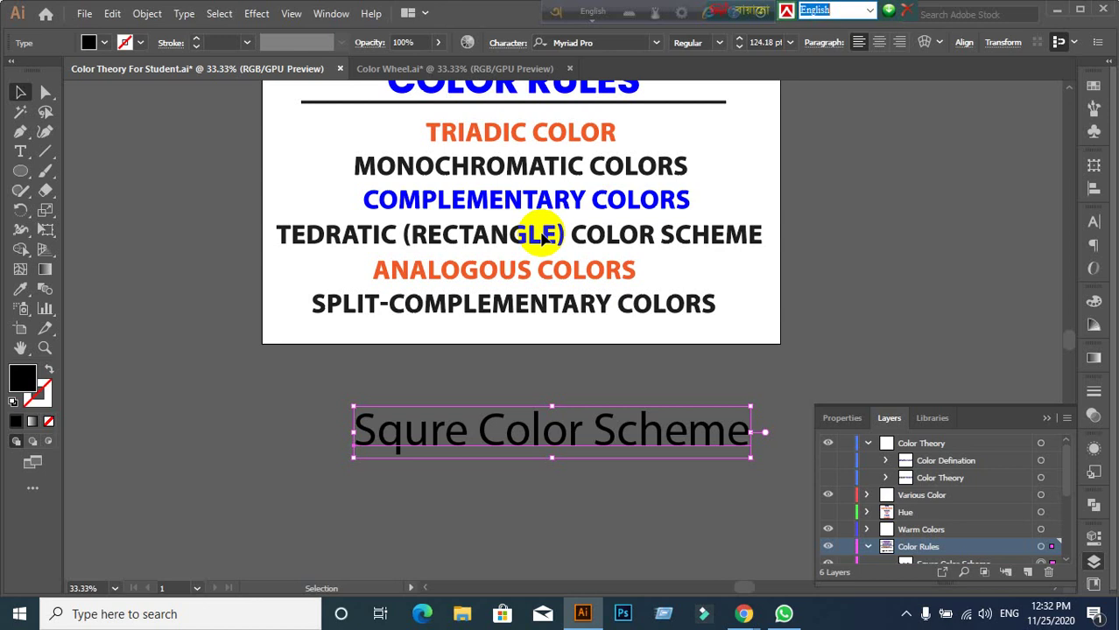
{"action": "left_click", "coordinate": [392, 511]}
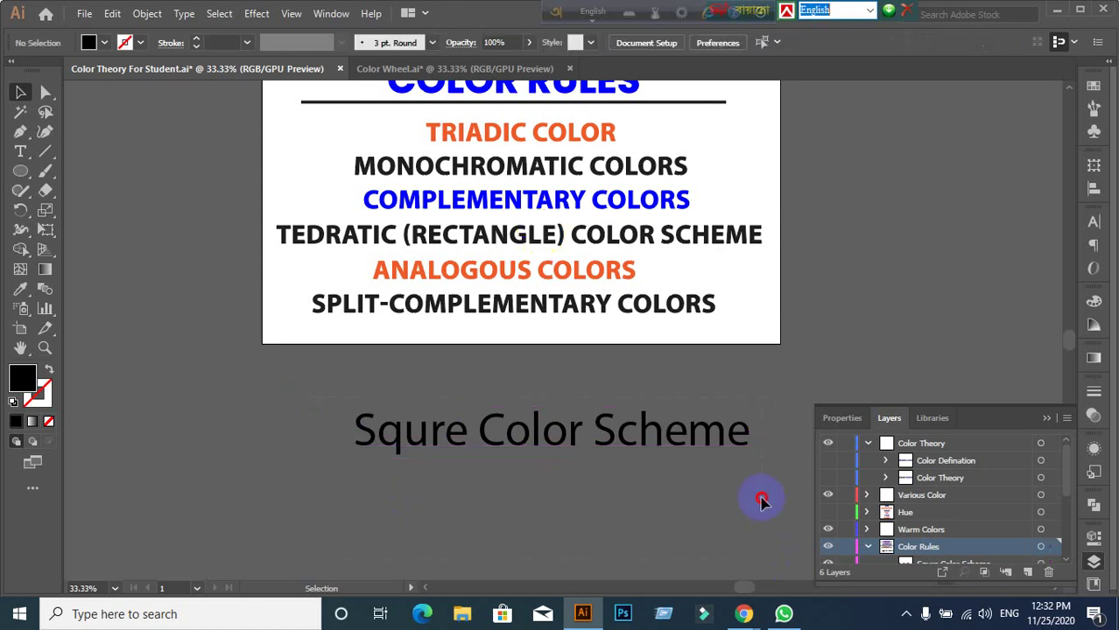
{"action": "left_click_drag", "start_coordinate": [760, 500], "coordinate": [761, 503]}
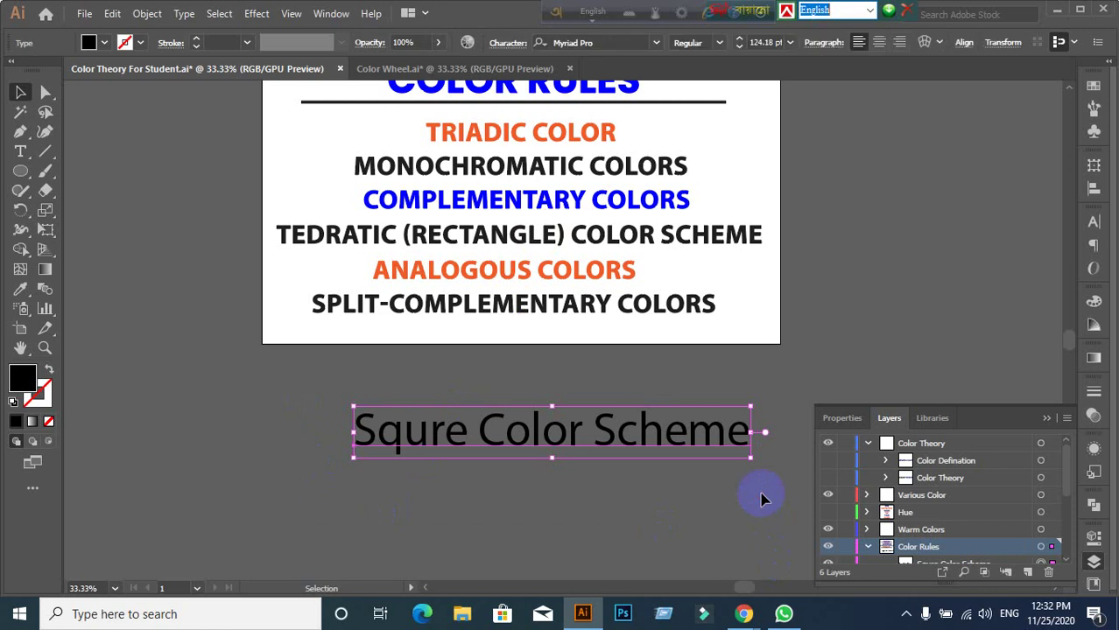
{"action": "left_click", "coordinate": [725, 497]}
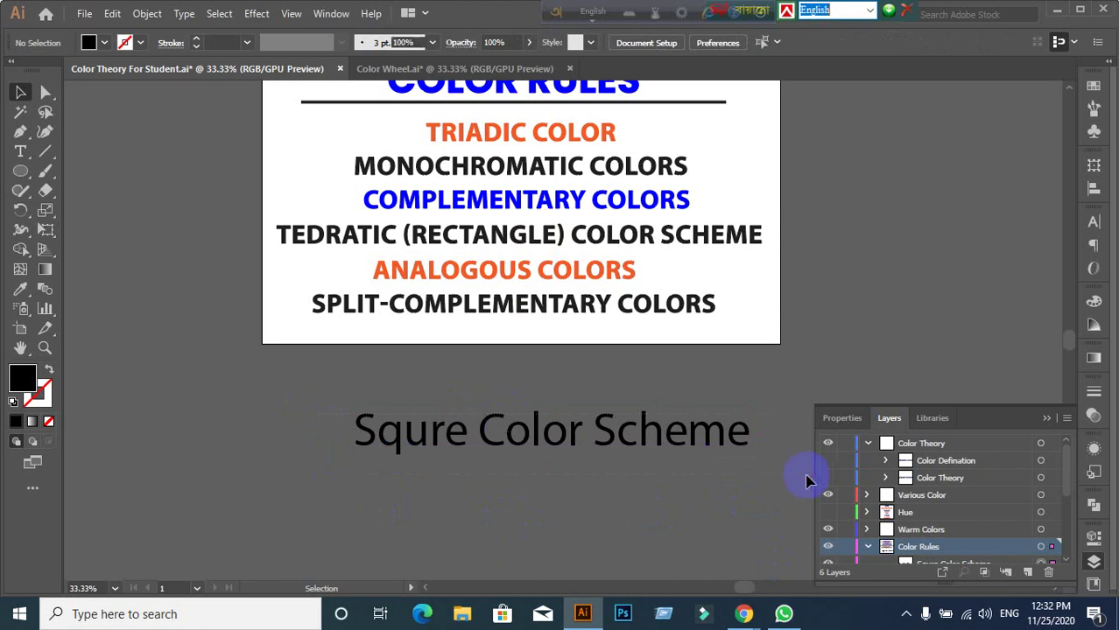
{"action": "left_click_drag", "start_coordinate": [811, 474], "coordinate": [739, 442]}
Step: In the Color Wheel document, set the Pen tool to an orange outline with no fill
{"action": "left_click", "coordinate": [415, 68]}
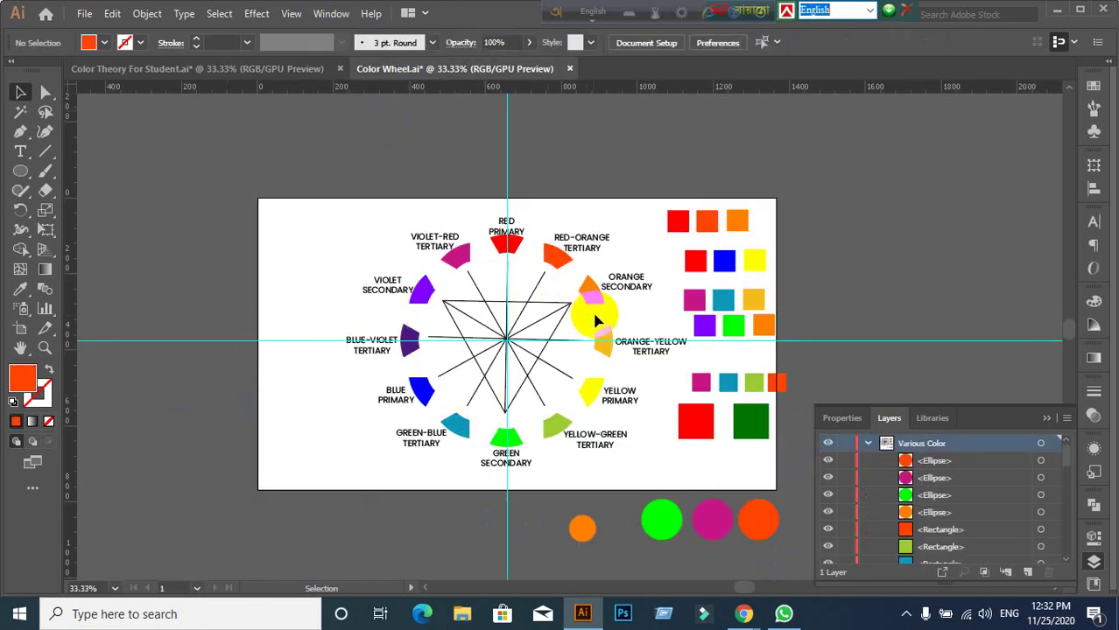
{"action": "scroll", "coordinate": [602, 325], "scroll_direction": "up", "scroll_amount": 2}
{"action": "scroll", "coordinate": [583, 299], "scroll_direction": "down", "scroll_amount": 1}
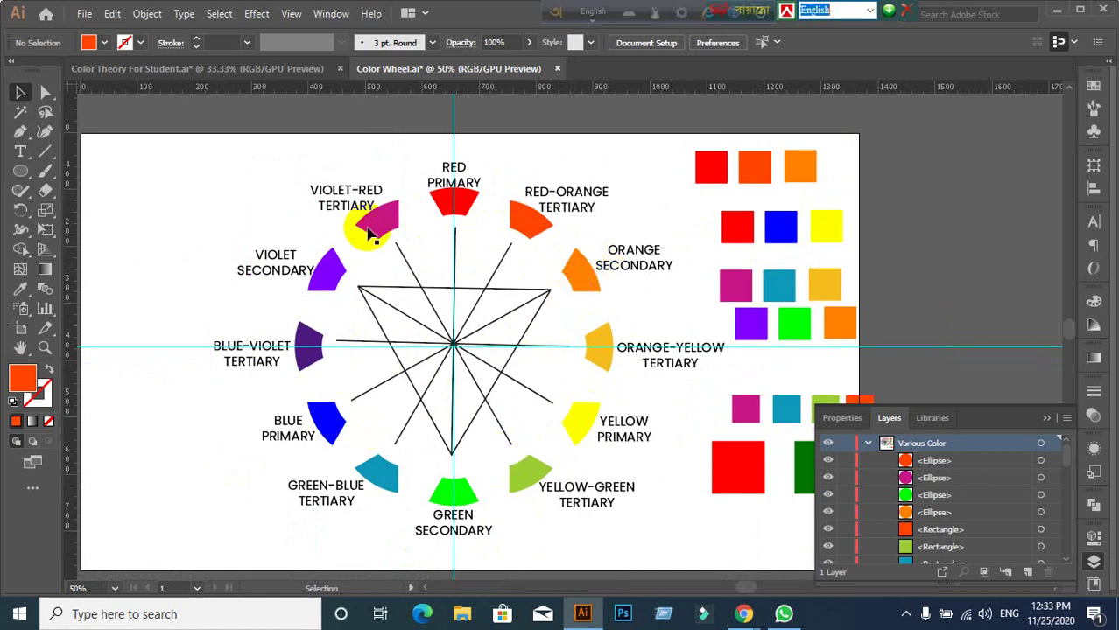
{"action": "left_click", "coordinate": [20, 131]}
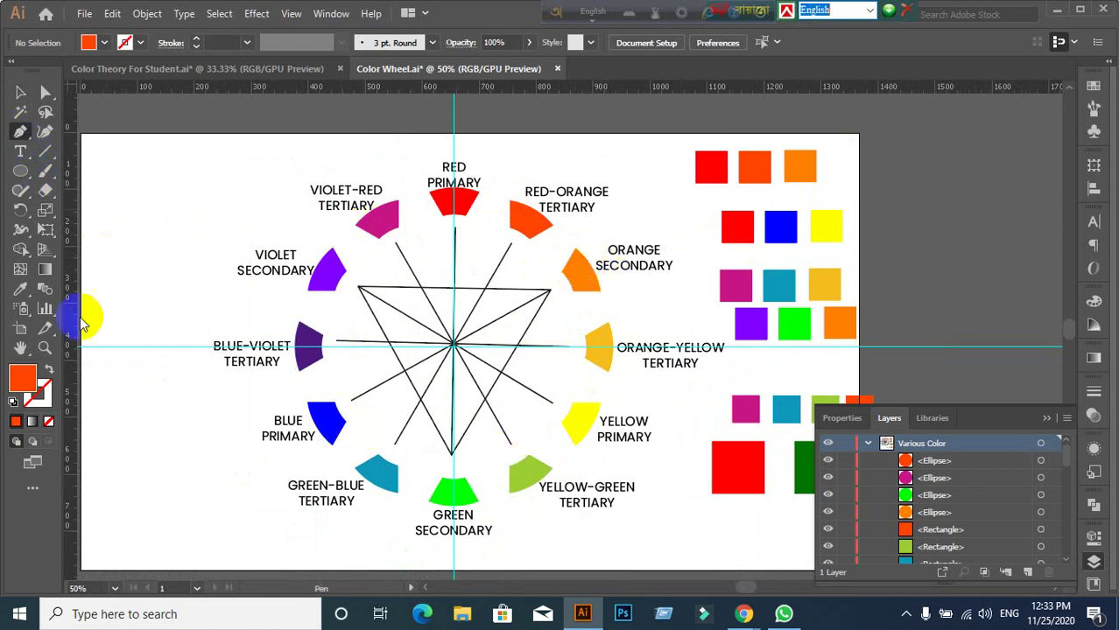
{"action": "left_click", "coordinate": [48, 371]}
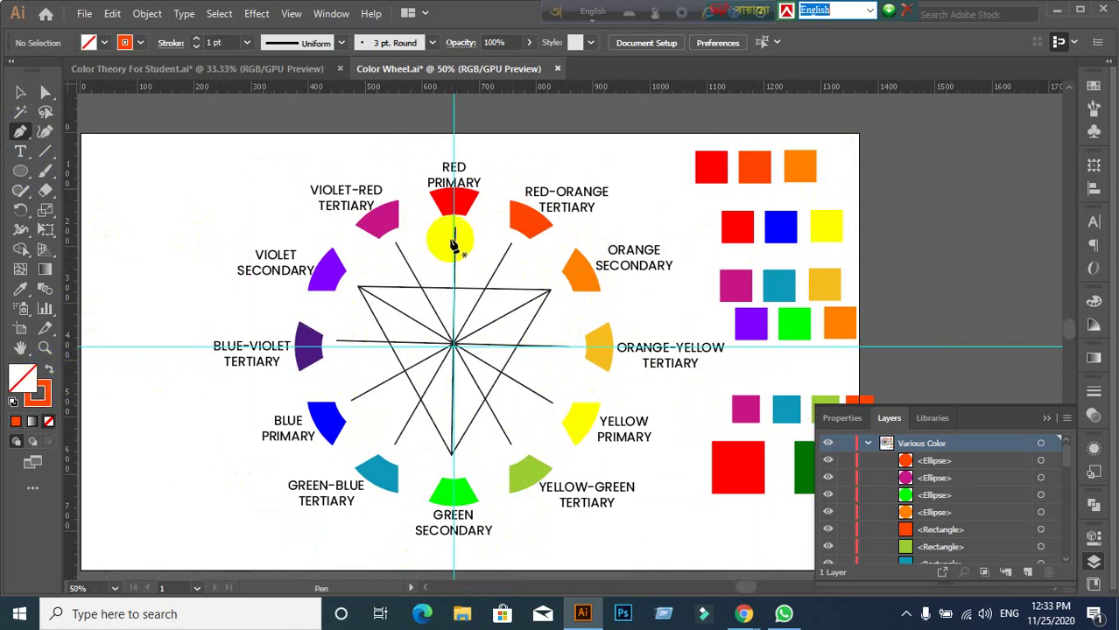
Step: Draw a closed square through the violet-red, orange, yellow-green and blue wedges
{"action": "left_click", "coordinate": [392, 234]}
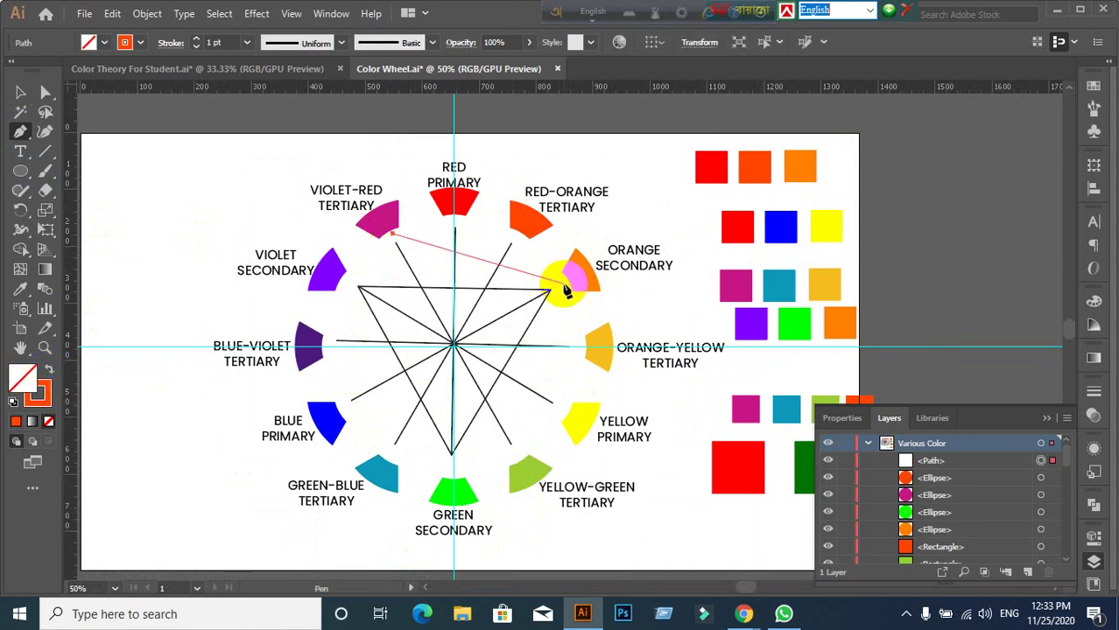
{"action": "left_click", "coordinate": [564, 283]}
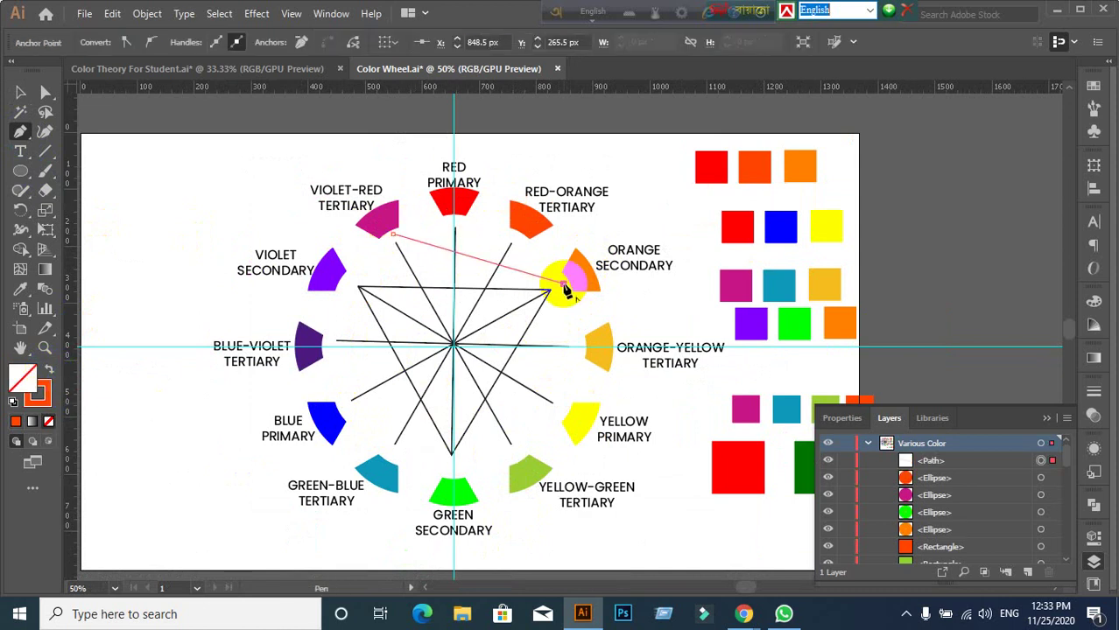
{"action": "left_click", "coordinate": [517, 452]}
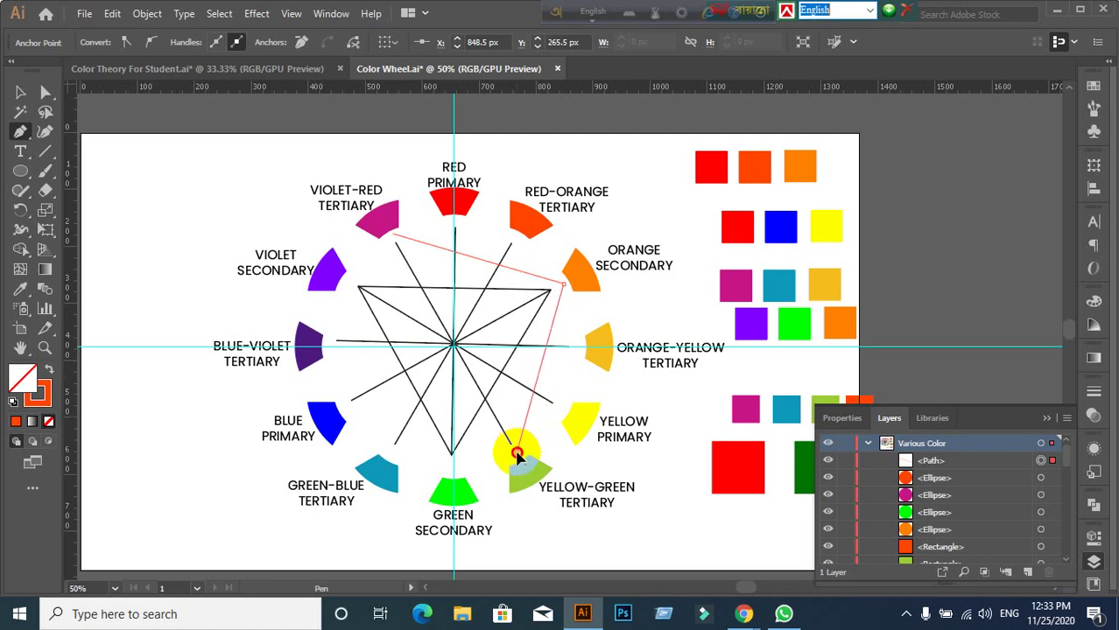
{"action": "left_click", "coordinate": [347, 406]}
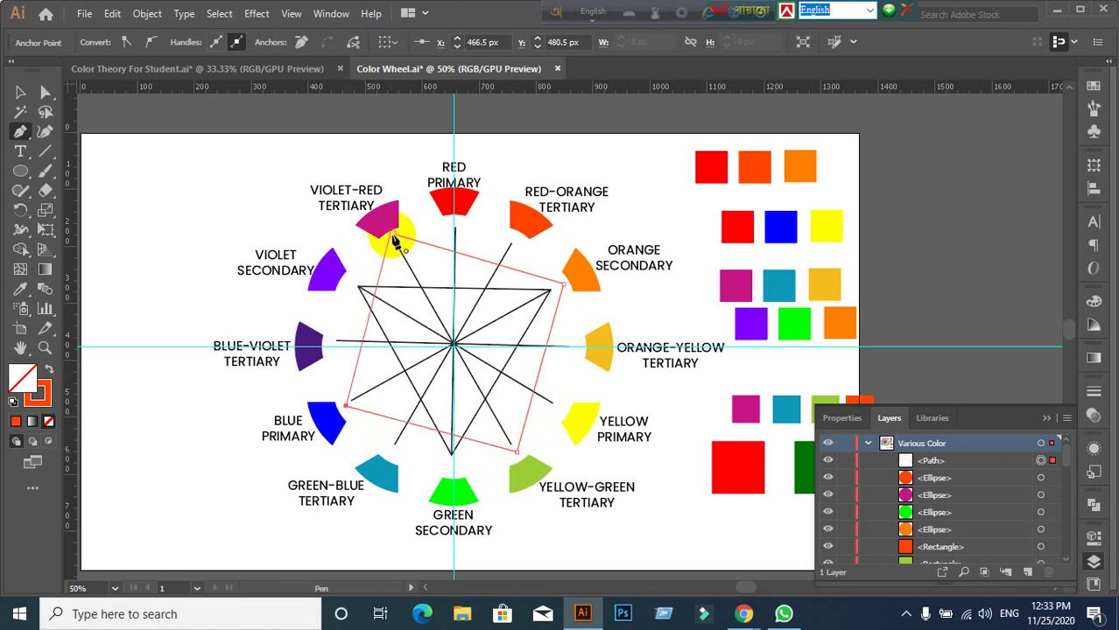
{"action": "left_click", "coordinate": [392, 235]}
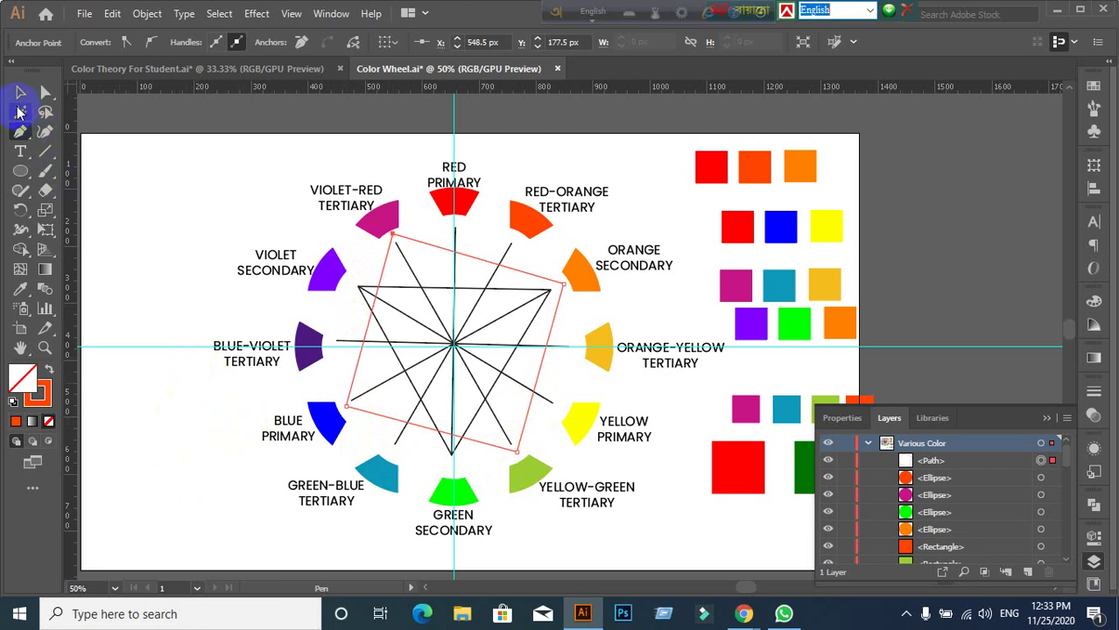
Step: Select the square outline on the wheel to check it, then deselect it
{"action": "left_click", "coordinate": [19, 93]}
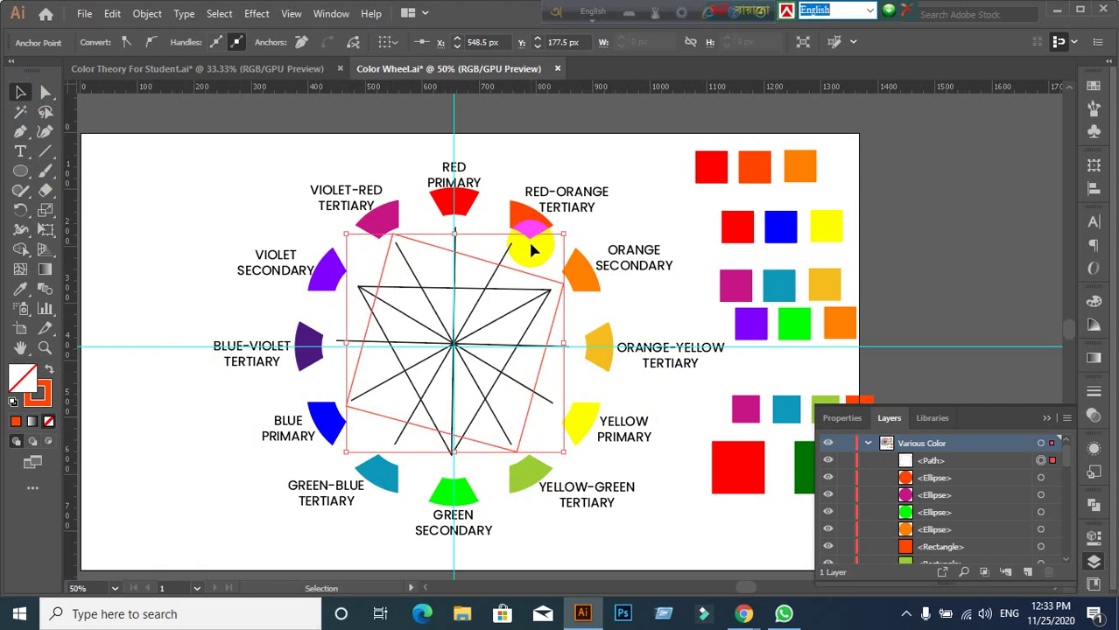
{"action": "left_click", "coordinate": [621, 252]}
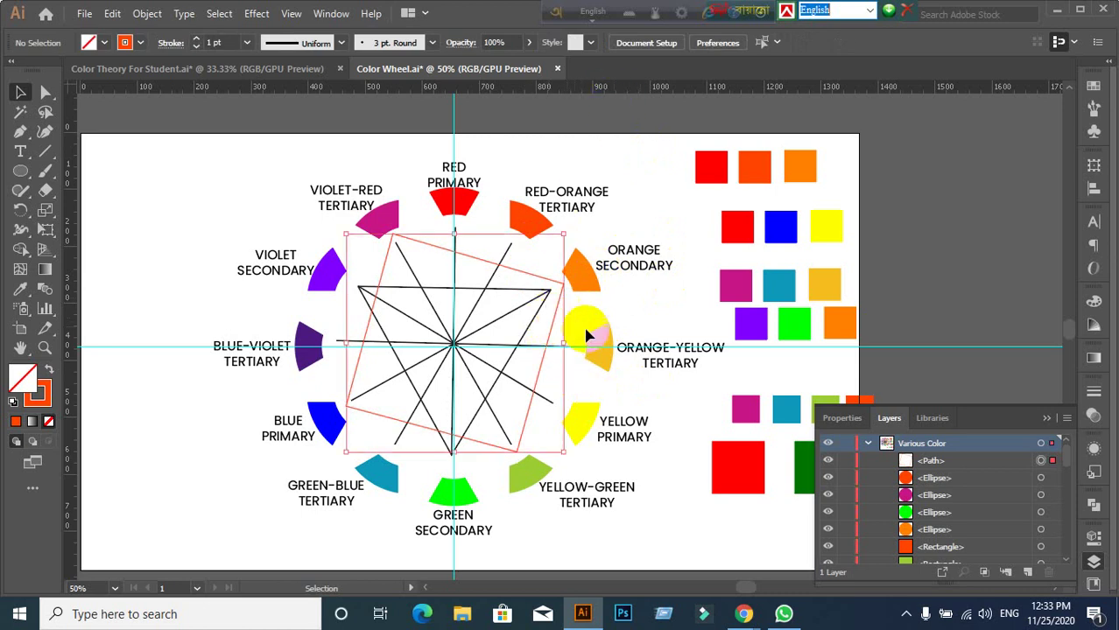
{"action": "left_click", "coordinate": [588, 335]}
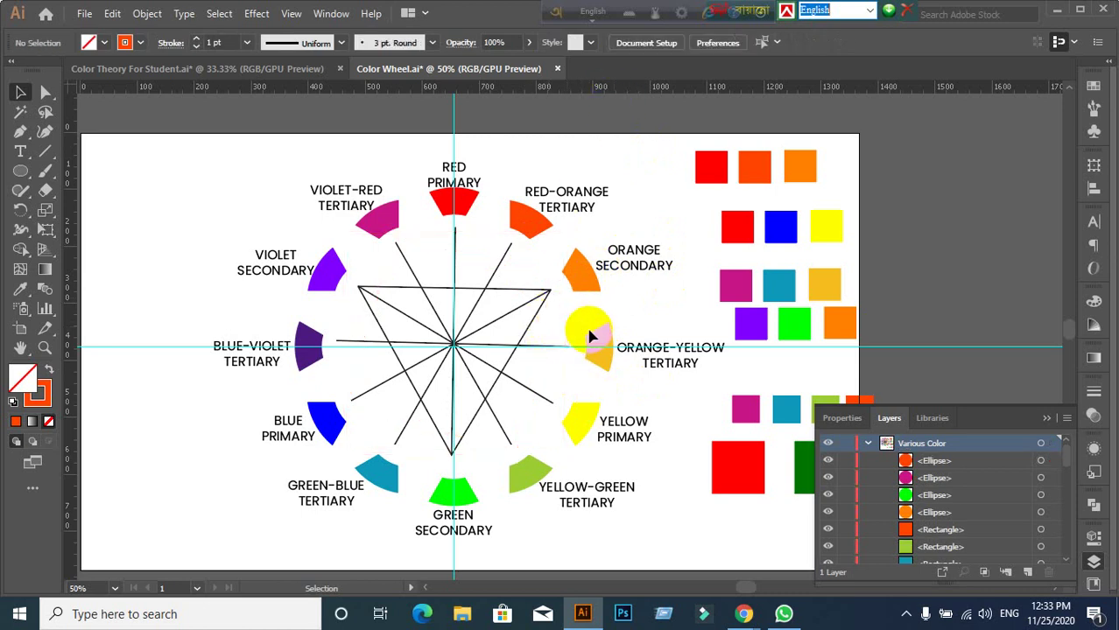
{"action": "left_click", "coordinate": [569, 309]}
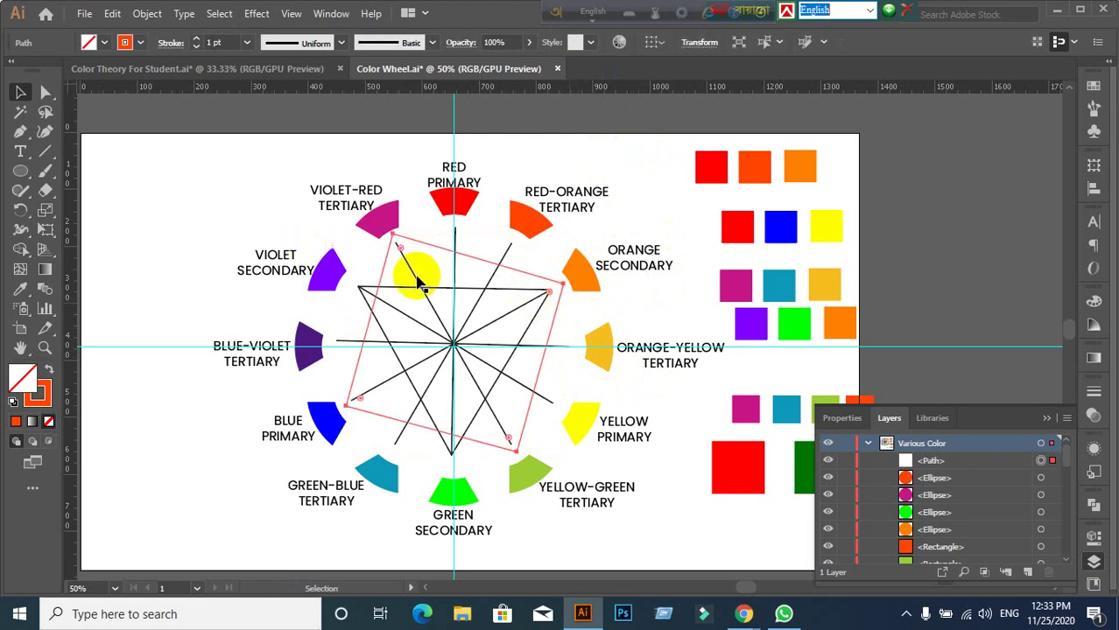
{"action": "left_click", "coordinate": [598, 340], "text": "shift"}
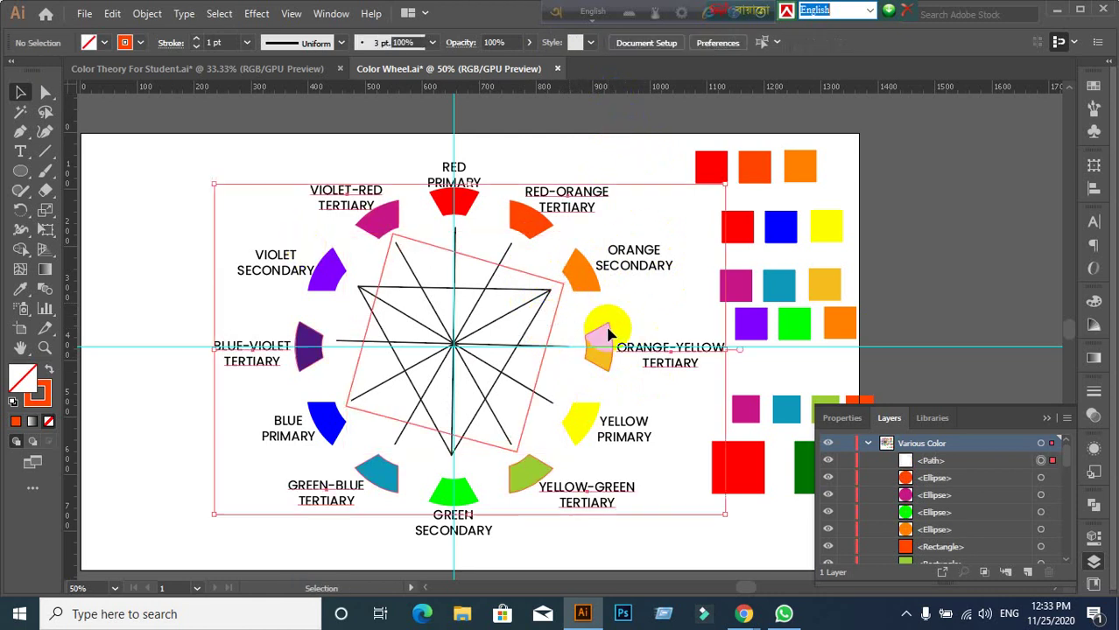
{"action": "left_click", "coordinate": [626, 184]}
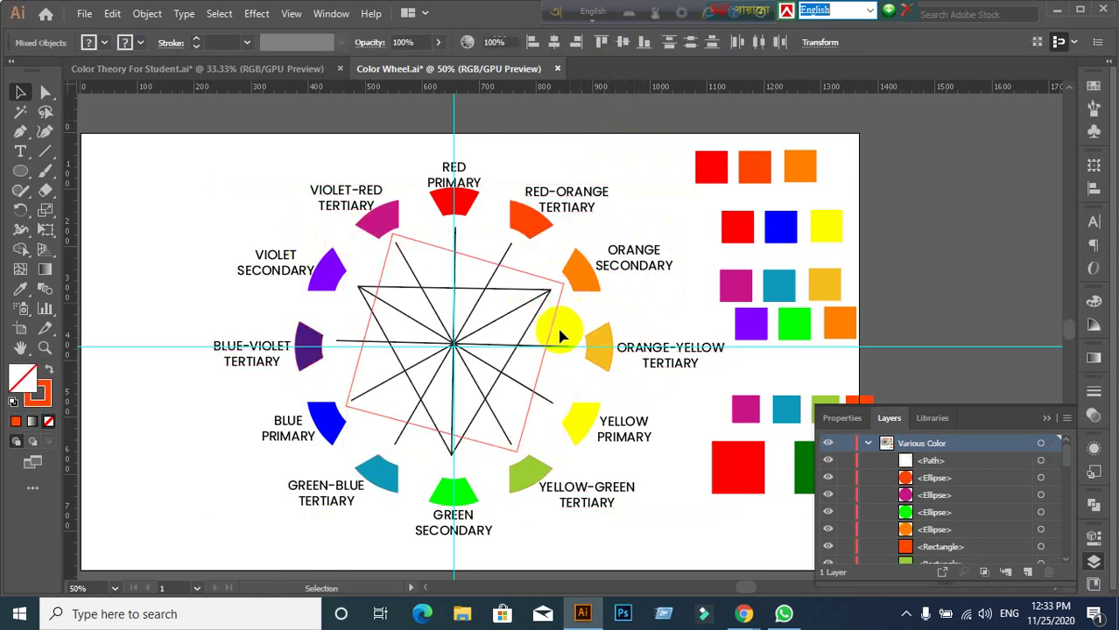
{"action": "left_click", "coordinate": [550, 337]}
{"action": "left_click", "coordinate": [637, 106]}
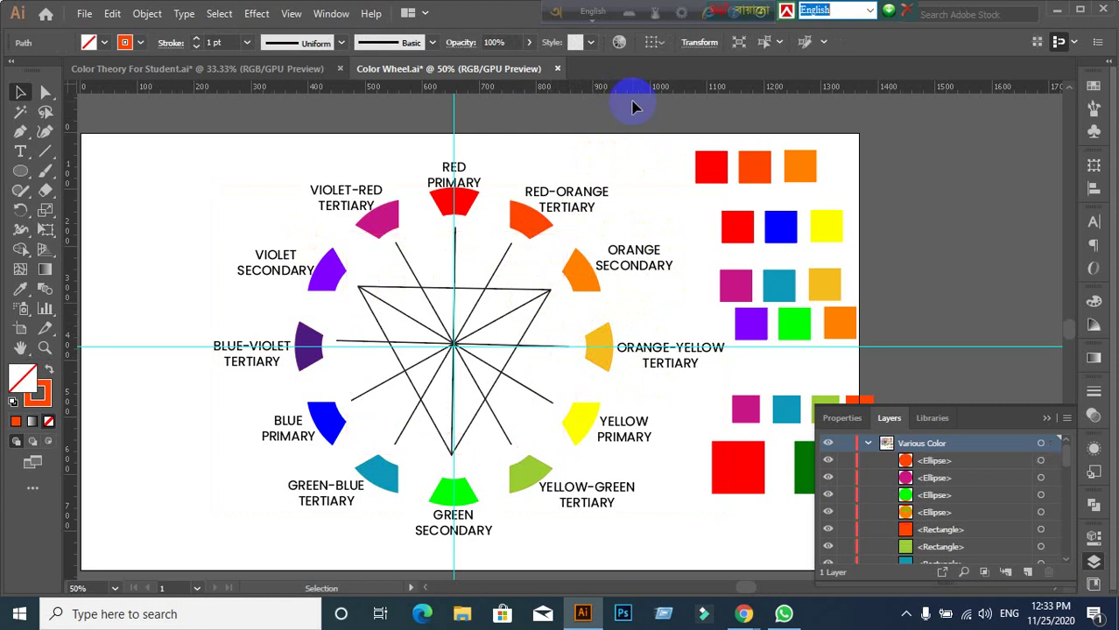
Step: Delete the 'Squre Color Scheme' title from the Color Theory document and collapse the Layers list
{"action": "left_click", "coordinate": [249, 69]}
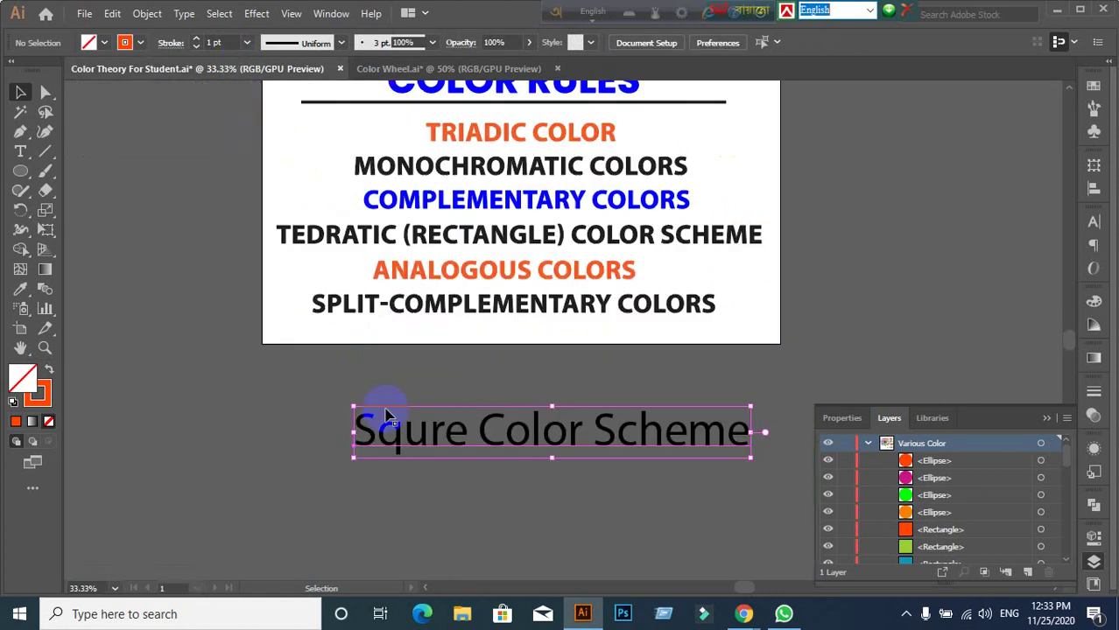
{"action": "left_click", "coordinate": [277, 409]}
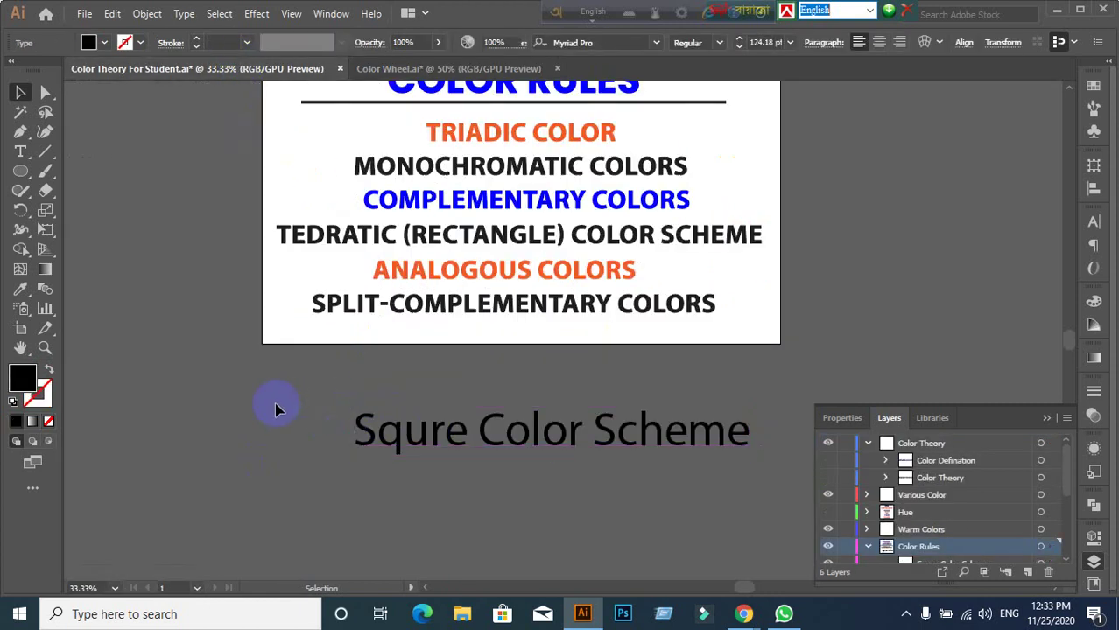
{"action": "key", "text": "Delete"}
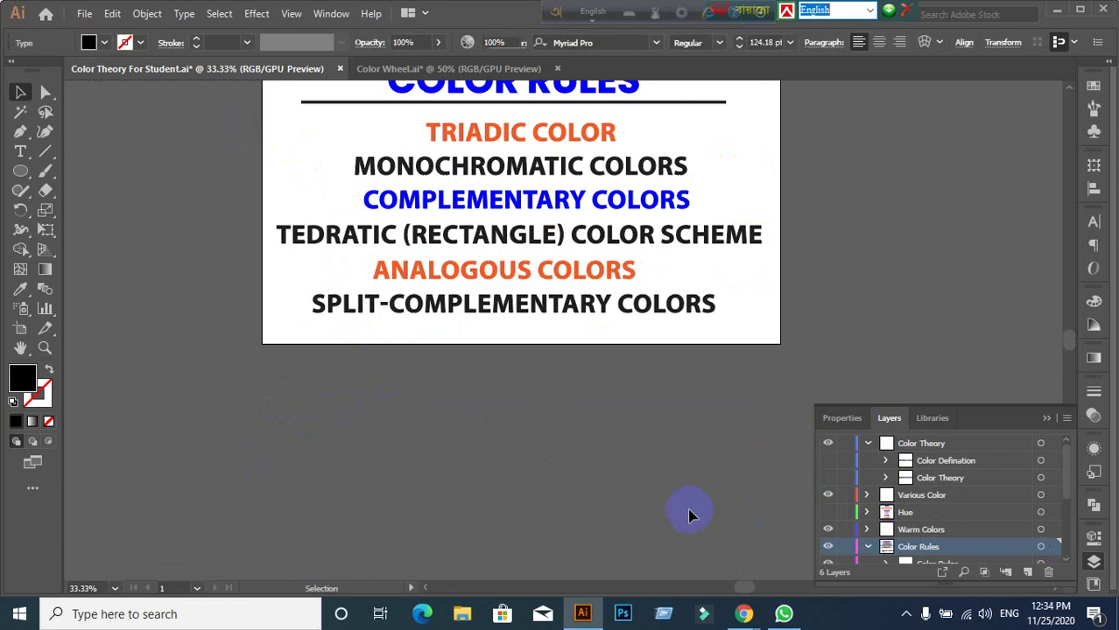
{"action": "scroll", "coordinate": [647, 391], "scroll_direction": "up", "scroll_amount": 2}
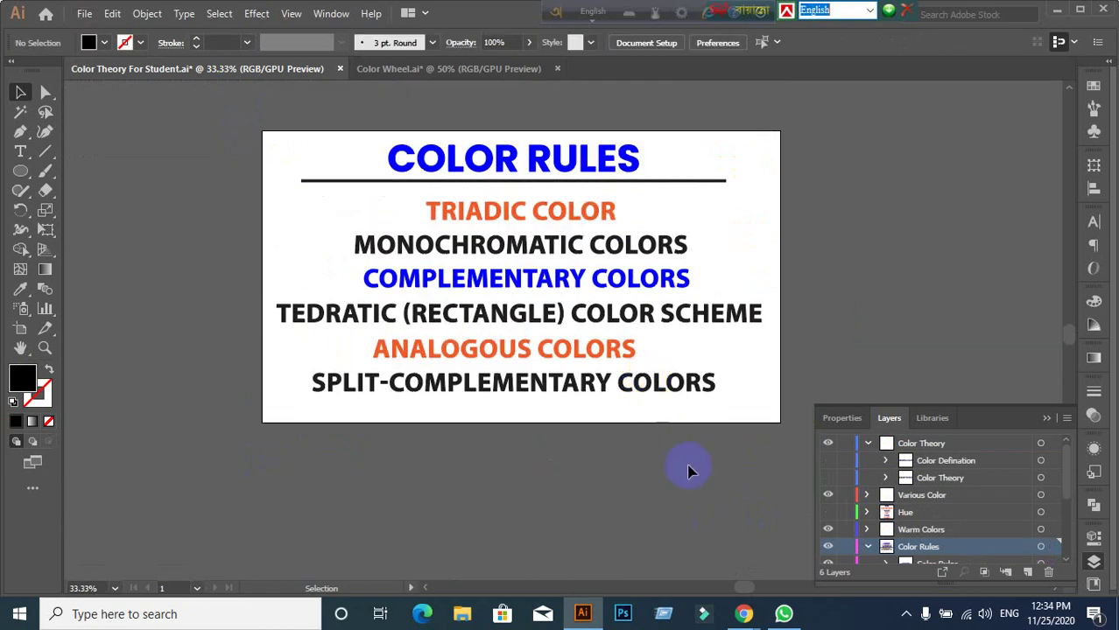
{"action": "scroll", "coordinate": [687, 468], "scroll_direction": "up", "scroll_amount": 1}
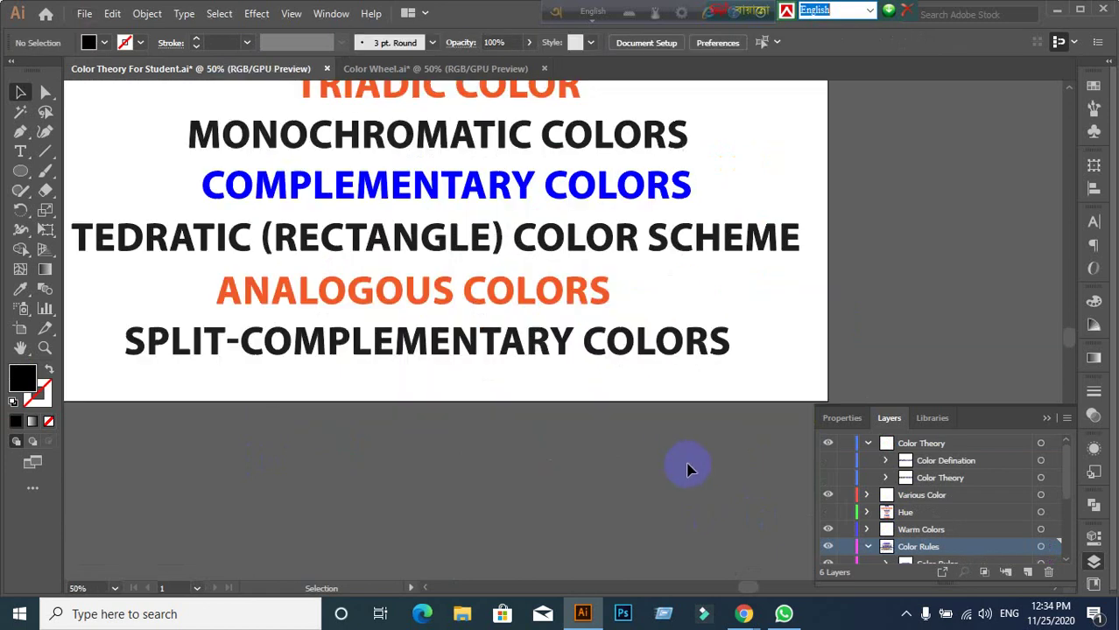
{"action": "left_click", "coordinate": [1045, 419]}
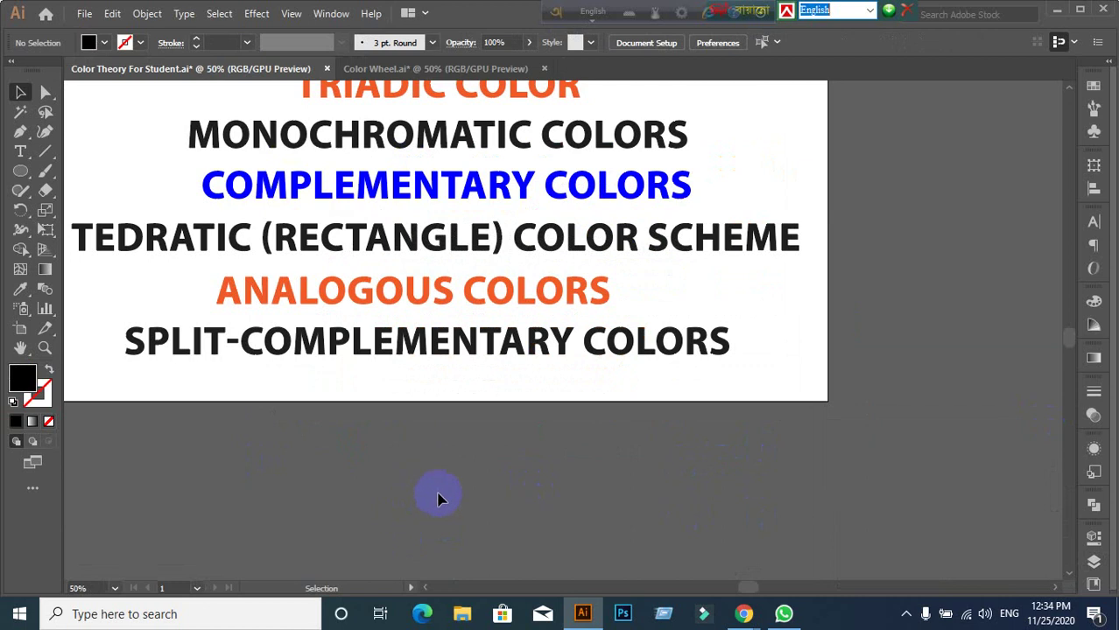
Step: Glance at the Google Meet presentation and return to the Illustrator slides
{"action": "scroll", "coordinate": [565, 496], "scroll_direction": "down", "scroll_amount": 1}
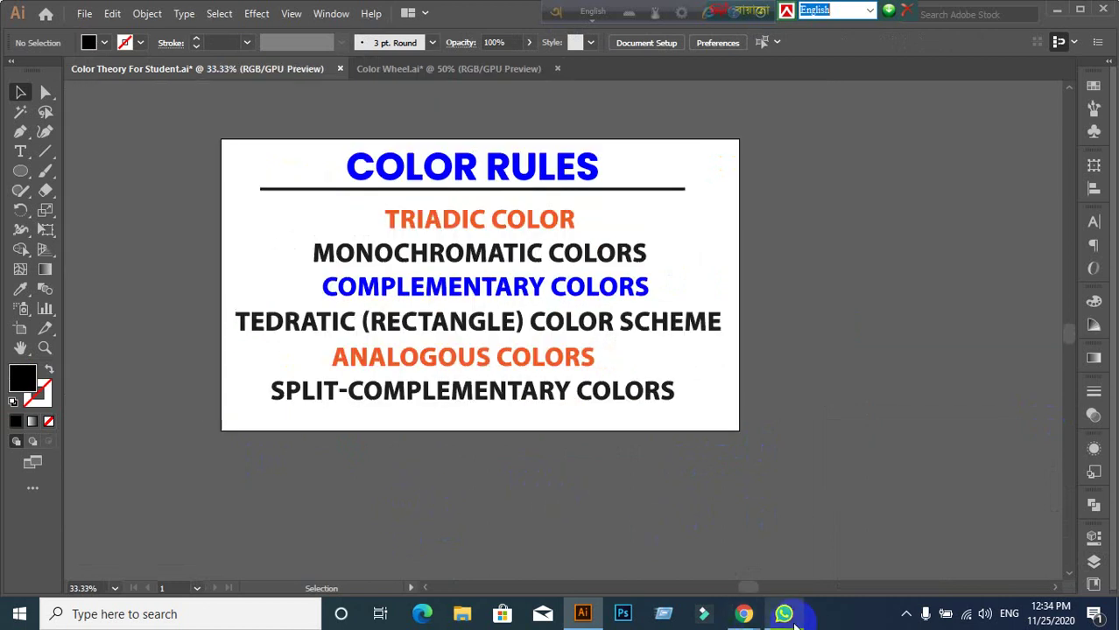
{"action": "left_click", "coordinate": [622, 527]}
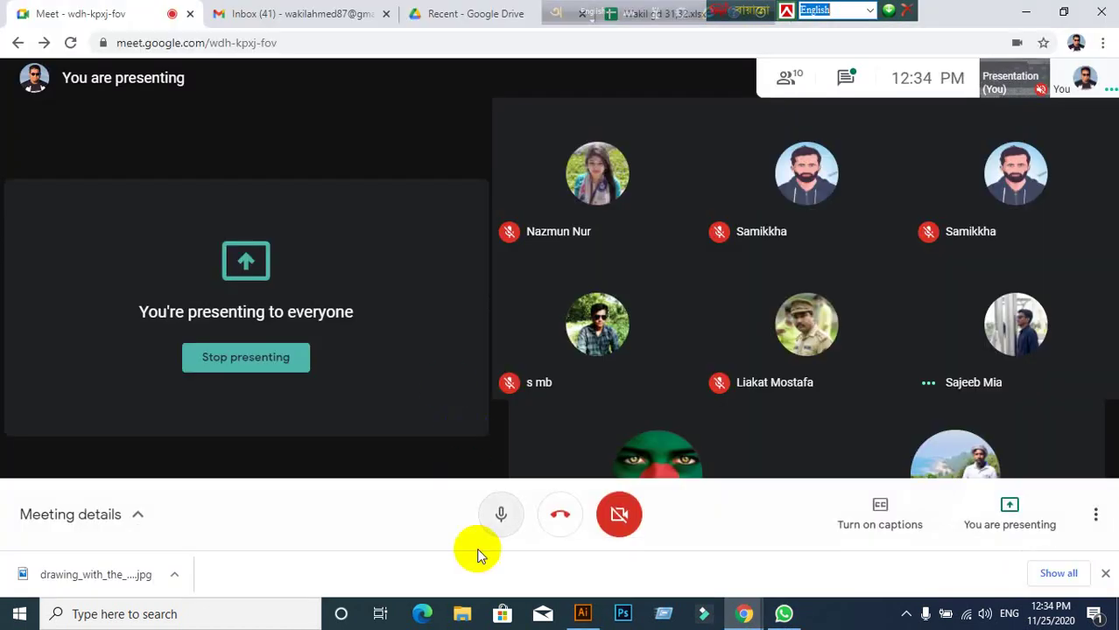
{"action": "left_click", "coordinate": [582, 616]}
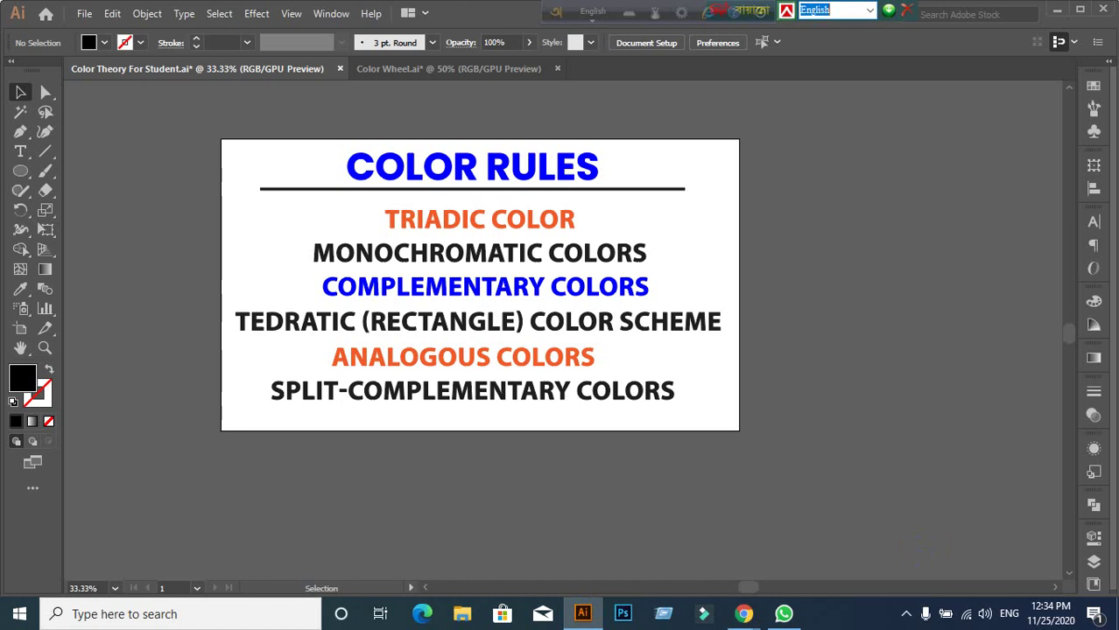
Step: Open the Layers list with the Color Rules layer's sublayers expanded
{"action": "left_click", "coordinate": [1093, 561]}
{"action": "scroll", "coordinate": [984, 524], "scroll_direction": "down", "scroll_amount": 5}
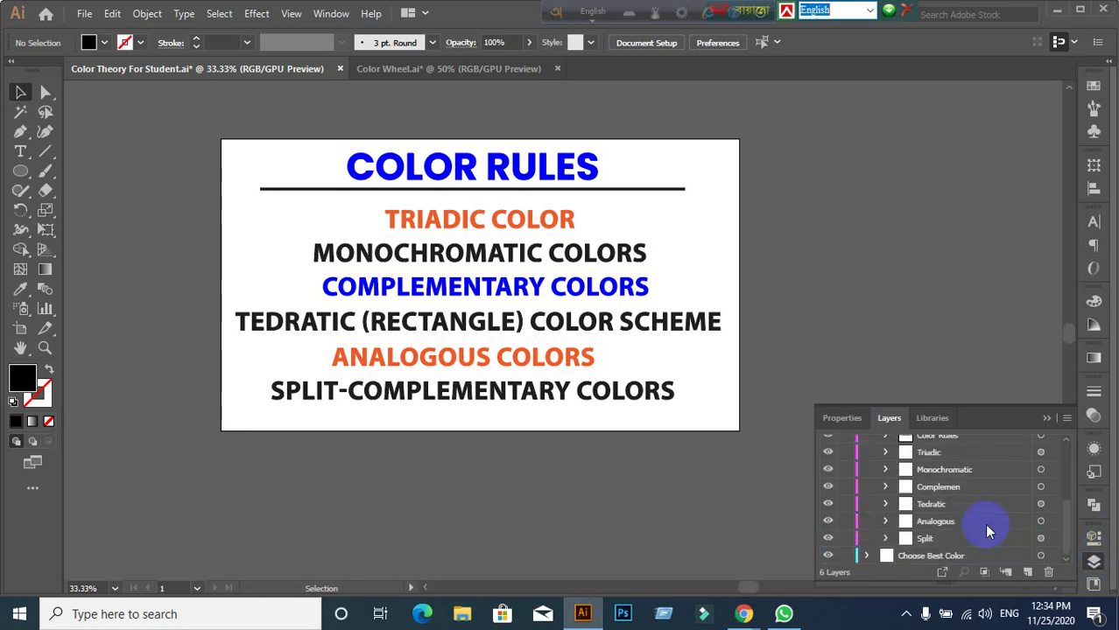
{"action": "scroll", "coordinate": [984, 524], "scroll_direction": "up", "scroll_amount": 4}
{"action": "scroll", "coordinate": [984, 524], "scroll_direction": "down", "scroll_amount": 3}
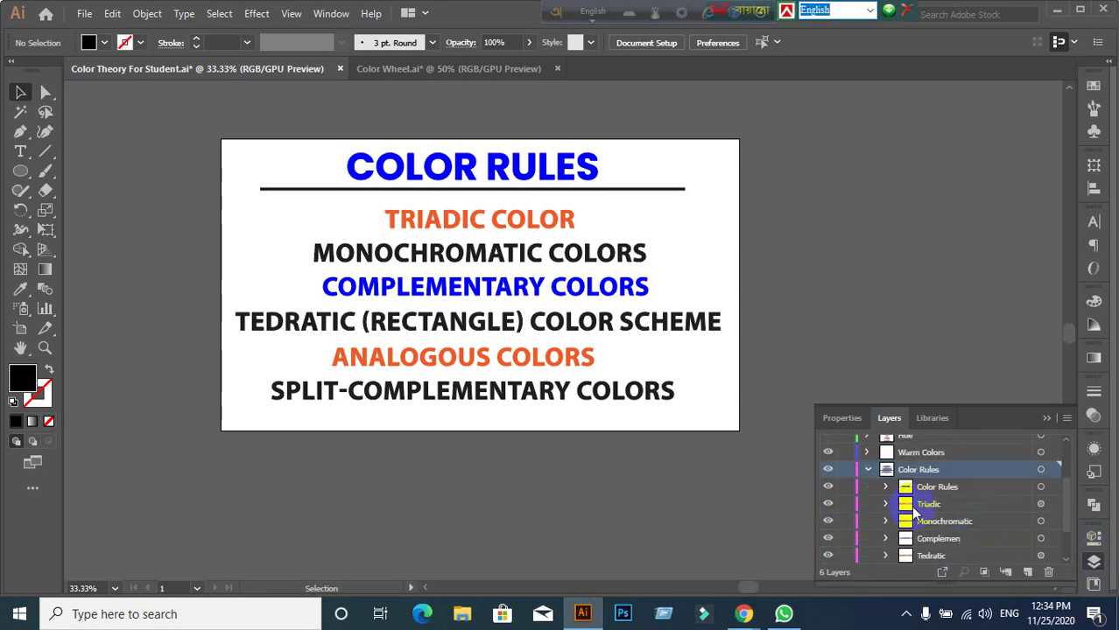
{"action": "left_click", "coordinate": [869, 471]}
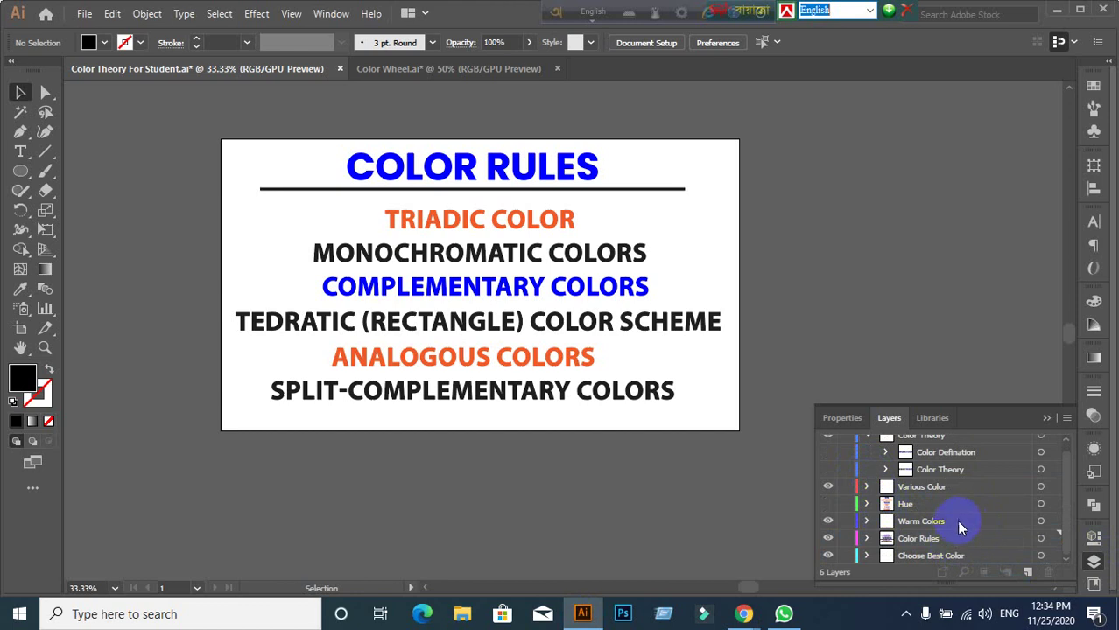
{"action": "left_click", "coordinate": [868, 540]}
{"action": "scroll", "coordinate": [940, 519], "scroll_direction": "down", "scroll_amount": 3}
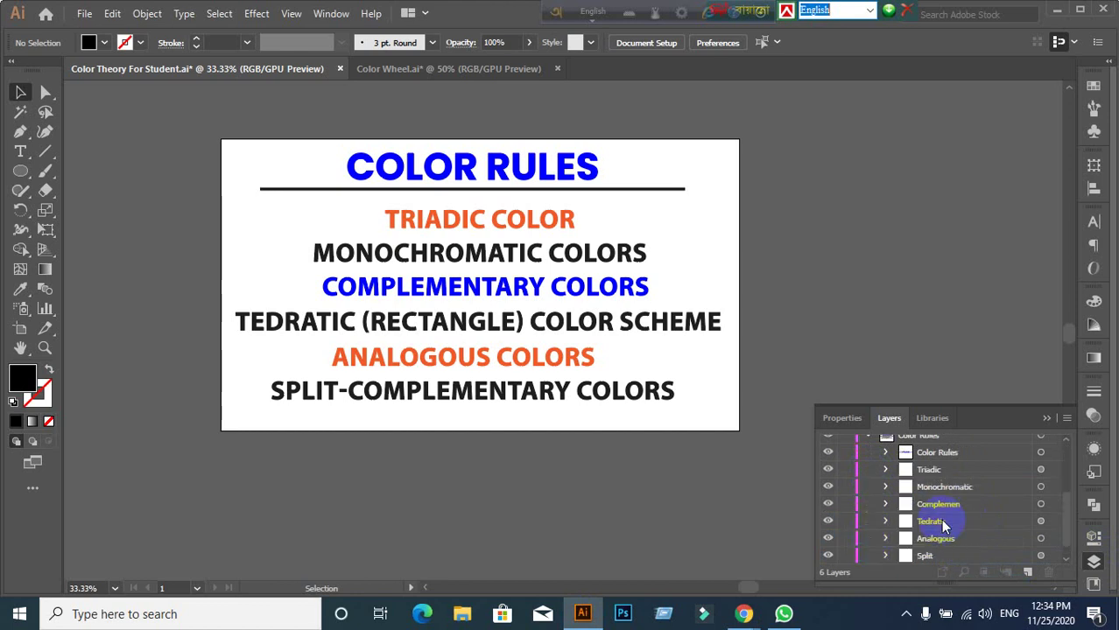
Step: Hide the Color Rules title and all six colour-rule lines, then collapse those layers
{"action": "left_click", "coordinate": [827, 453]}
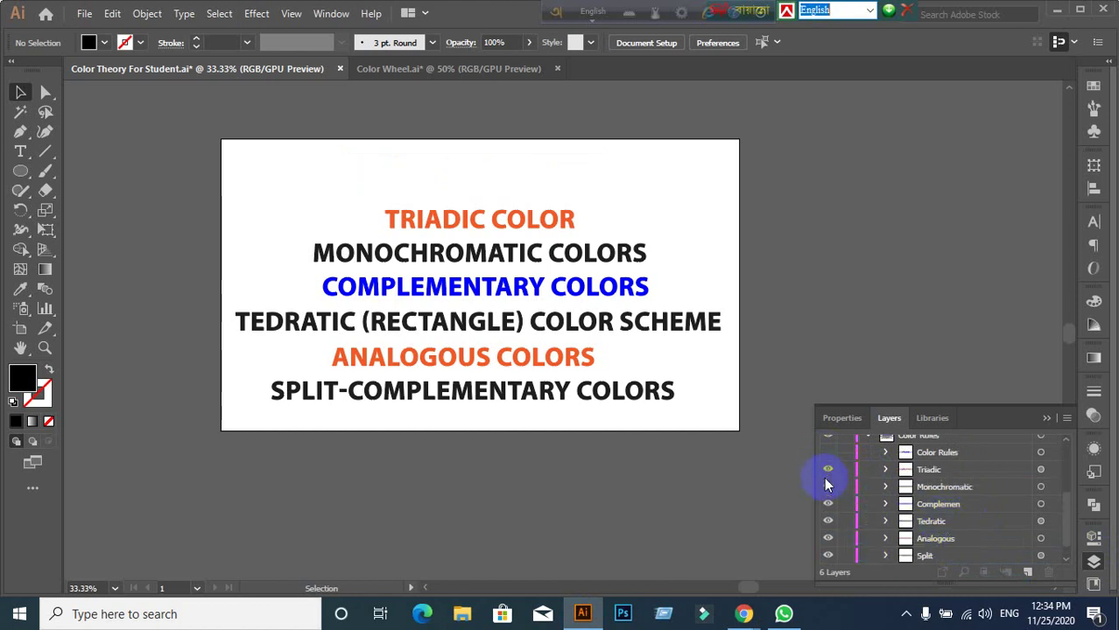
{"action": "left_click", "coordinate": [827, 469]}
{"action": "left_click", "coordinate": [827, 487]}
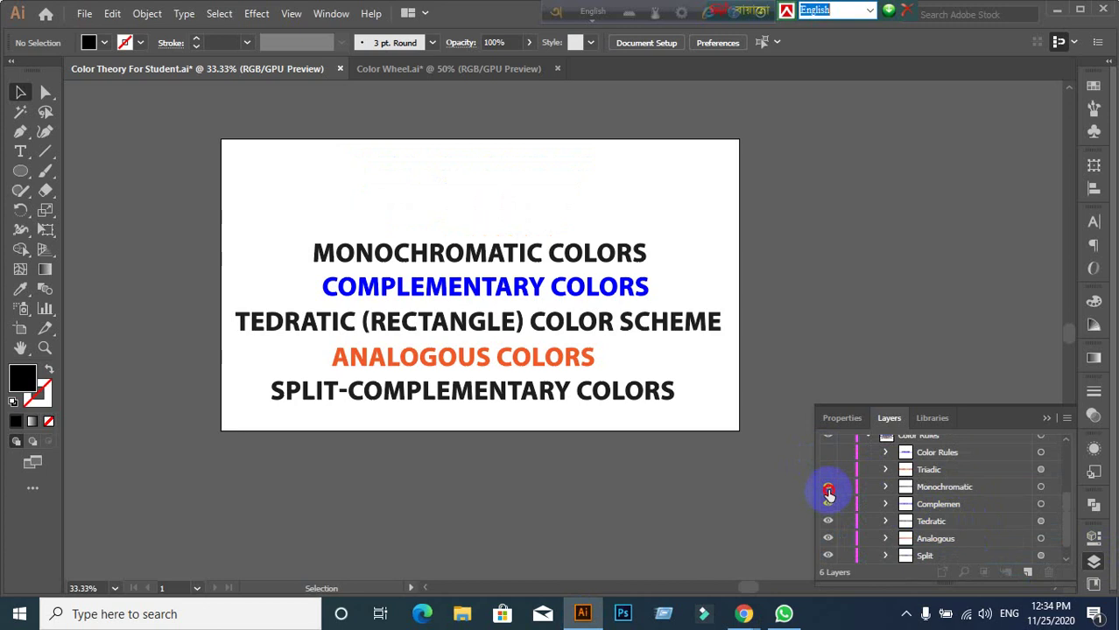
{"action": "left_click", "coordinate": [827, 505]}
{"action": "left_click", "coordinate": [828, 521]}
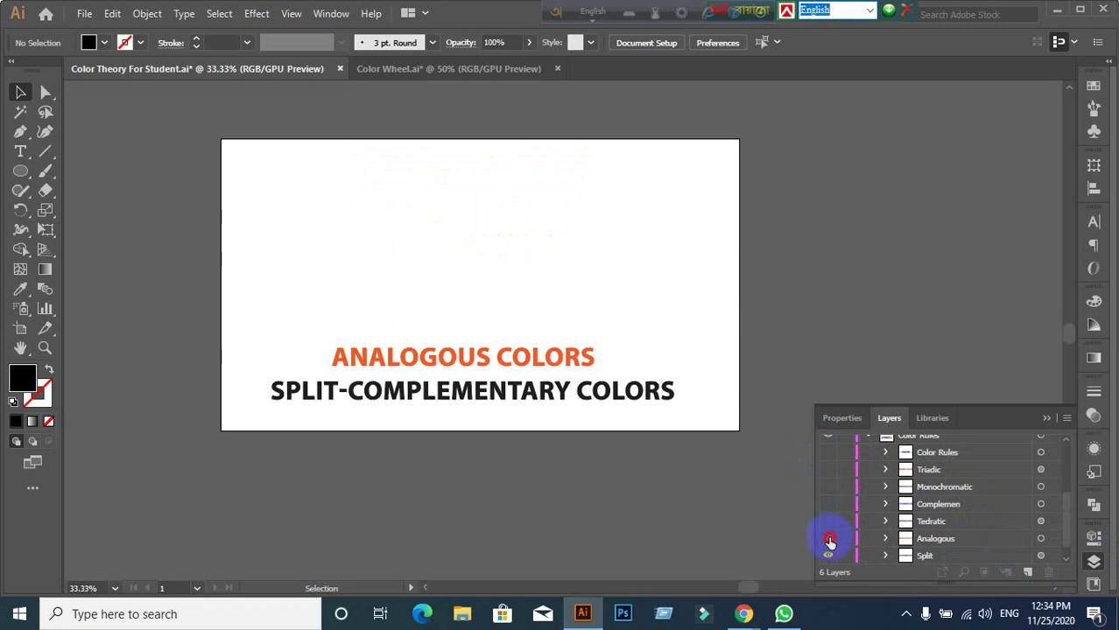
{"action": "left_click", "coordinate": [827, 538]}
{"action": "scroll", "coordinate": [971, 521], "scroll_direction": "down", "scroll_amount": 1}
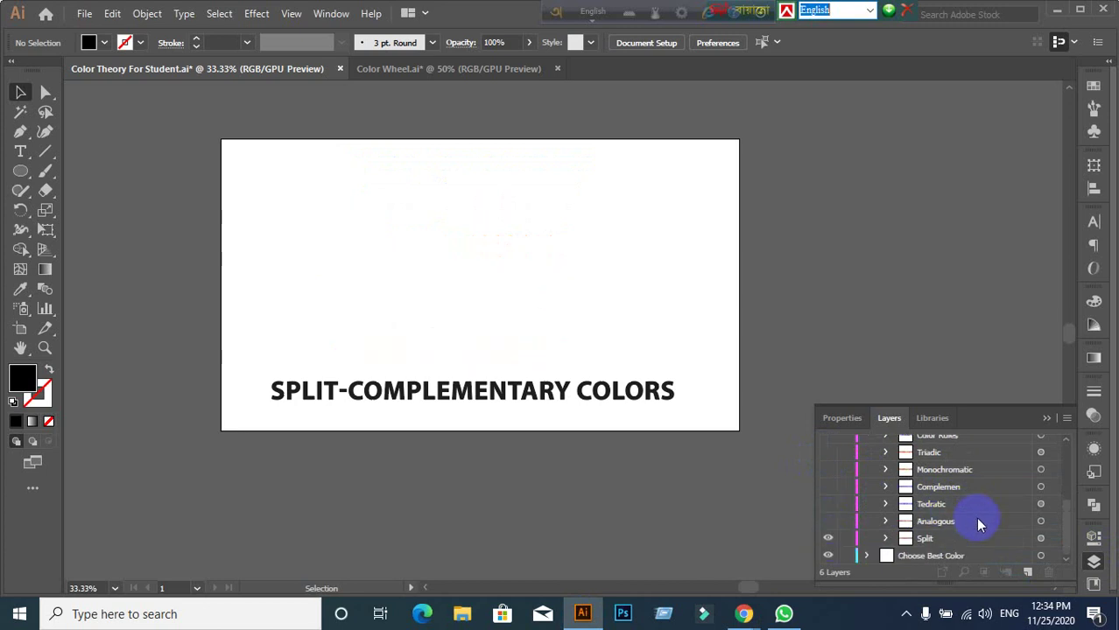
{"action": "left_click", "coordinate": [827, 538]}
{"action": "scroll", "coordinate": [942, 520], "scroll_direction": "up", "scroll_amount": 3}
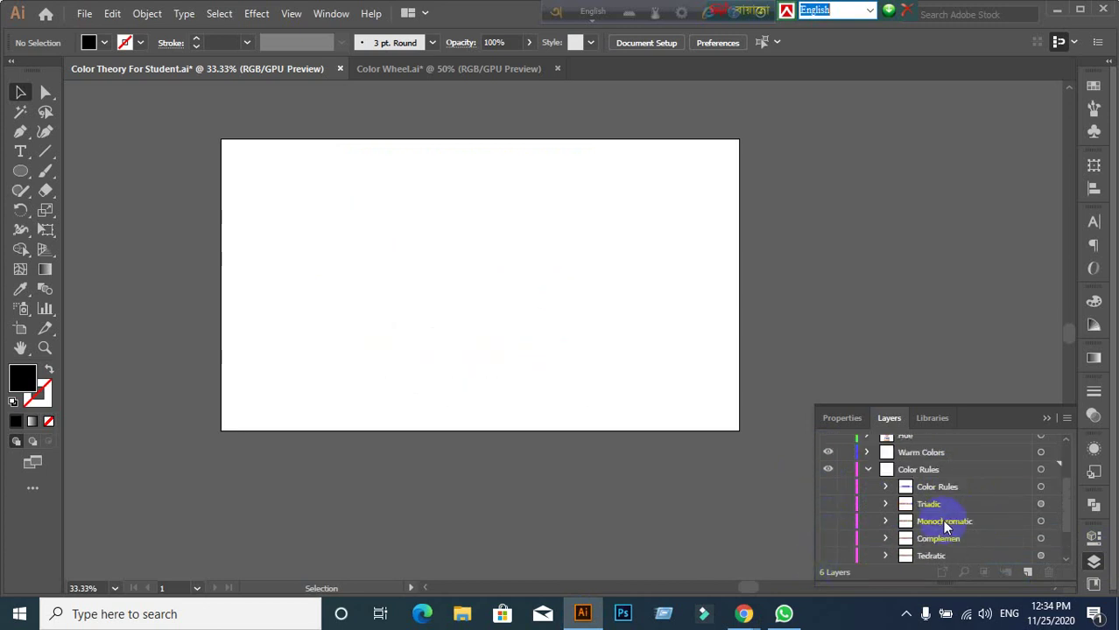
{"action": "left_click", "coordinate": [867, 469]}
{"action": "scroll", "coordinate": [932, 499], "scroll_direction": "up", "scroll_amount": 1}
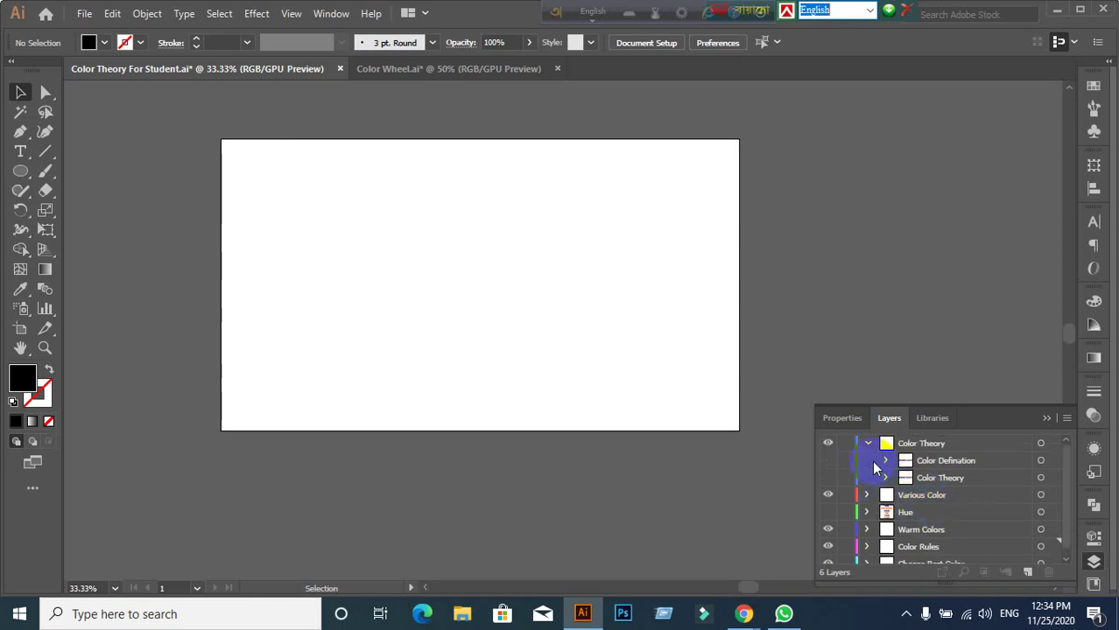
{"action": "left_click", "coordinate": [868, 442]}
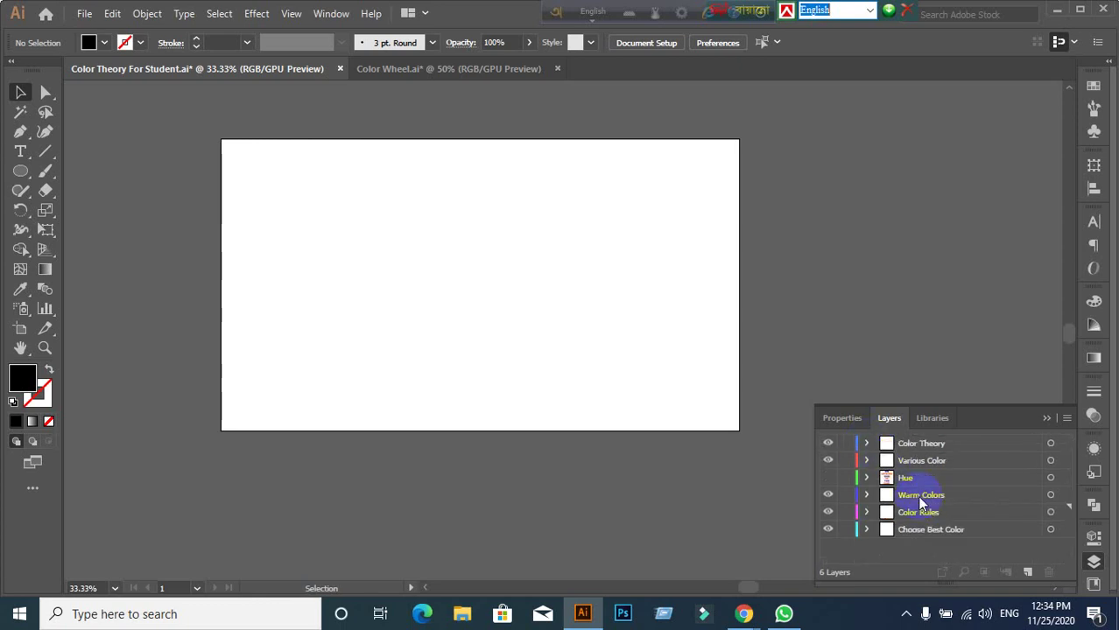
Step: Show the Hue layer but hide its words Hue, Saturation, Value, Tint, Tone and Shade
{"action": "left_click", "coordinate": [827, 478]}
{"action": "left_click", "coordinate": [865, 479]}
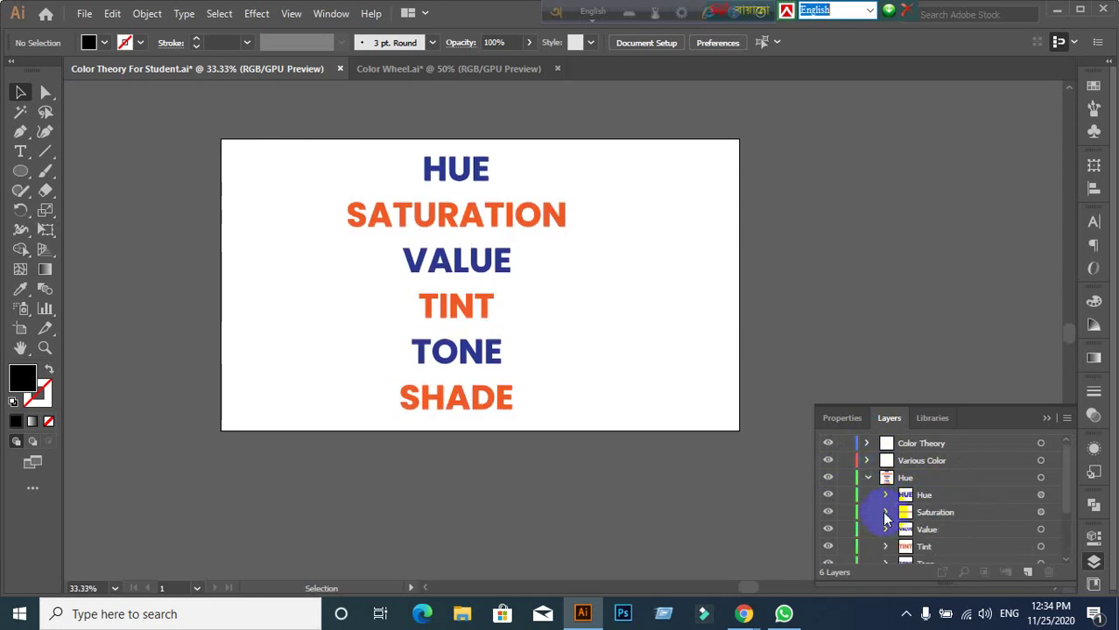
{"action": "left_click", "coordinate": [827, 495]}
{"action": "left_click", "coordinate": [828, 512]}
{"action": "left_click", "coordinate": [827, 530]}
{"action": "scroll", "coordinate": [827, 530], "scroll_direction": "down", "scroll_amount": 3}
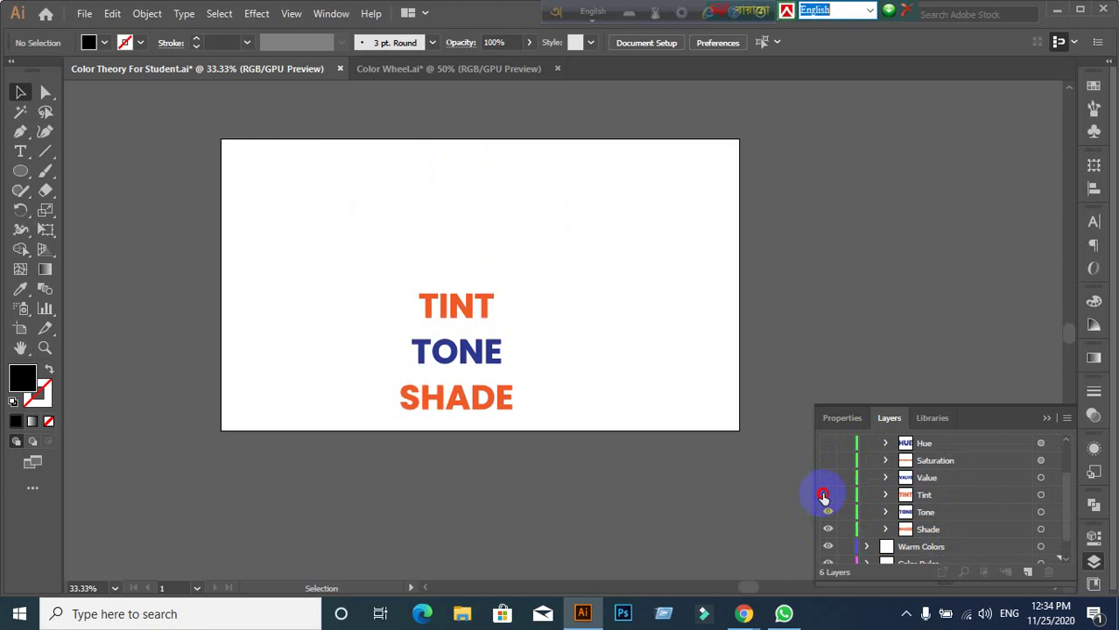
{"action": "left_click", "coordinate": [827, 495]}
{"action": "left_click", "coordinate": [827, 512]}
{"action": "left_click", "coordinate": [827, 530]}
{"action": "scroll", "coordinate": [906, 513], "scroll_direction": "up", "scroll_amount": 3}
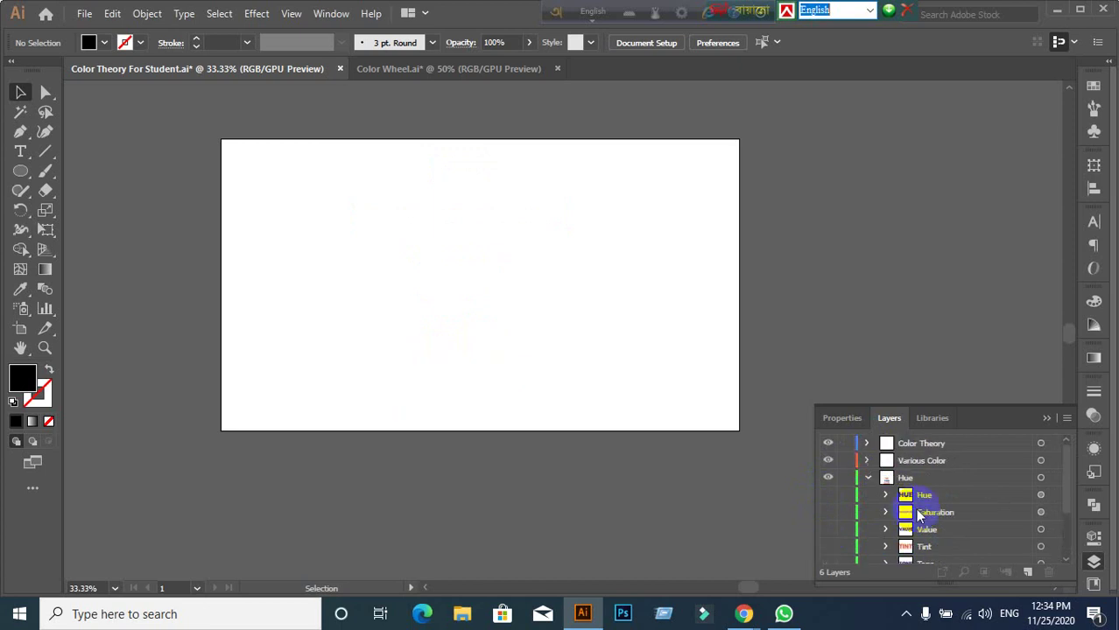
{"action": "left_click", "coordinate": [866, 479]}
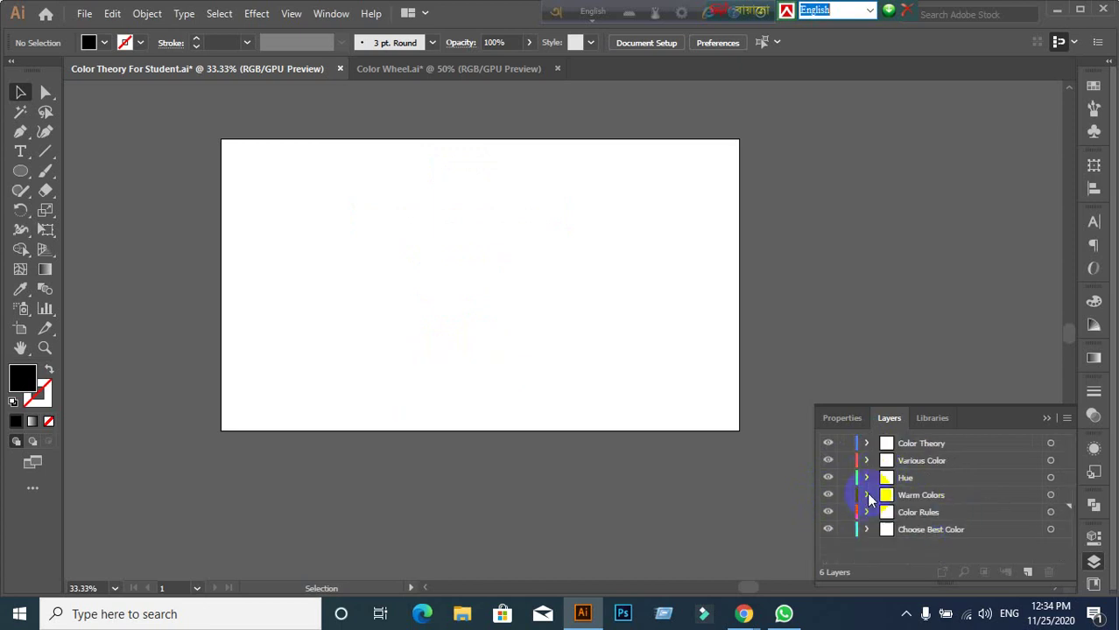
{"action": "left_click", "coordinate": [865, 494]}
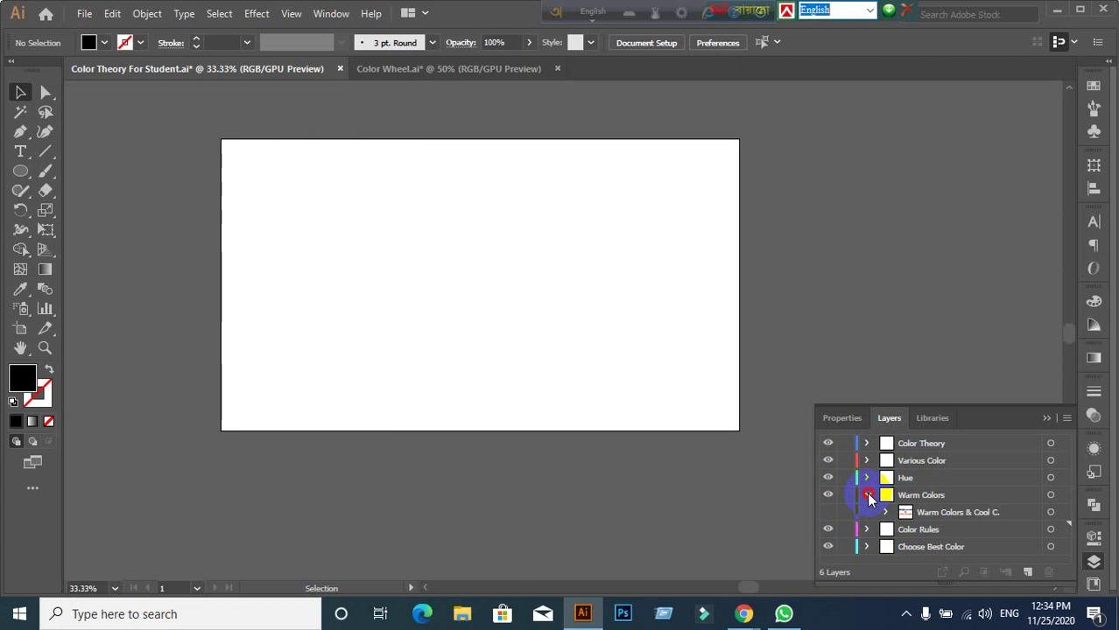
{"action": "left_click", "coordinate": [866, 494]}
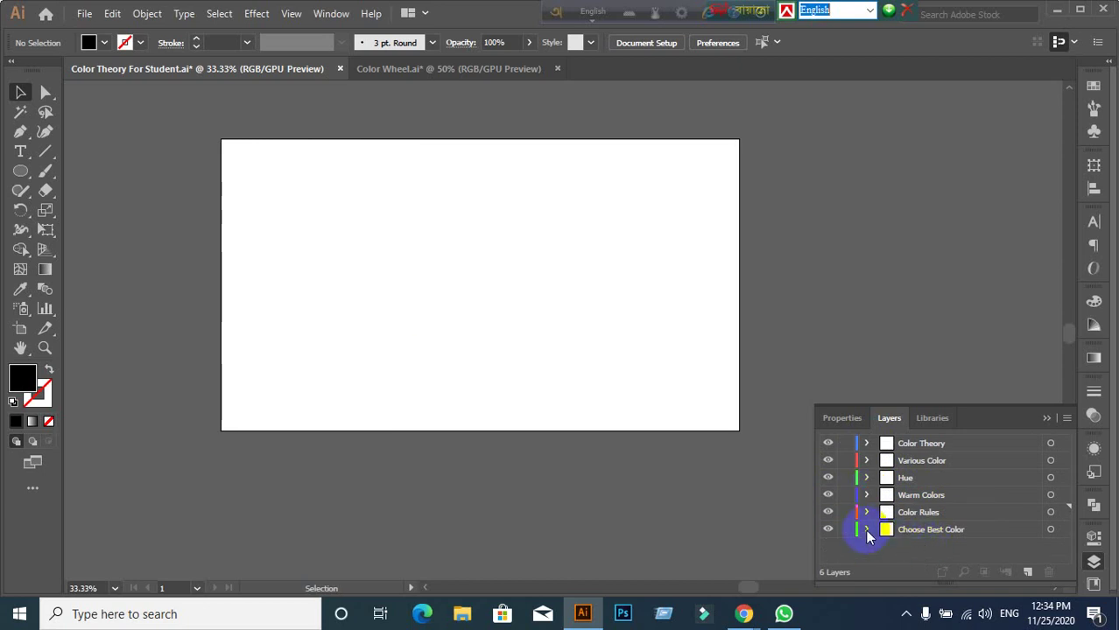
{"action": "left_click", "coordinate": [865, 529]}
{"action": "scroll", "coordinate": [950, 525], "scroll_direction": "down", "scroll_amount": 3}
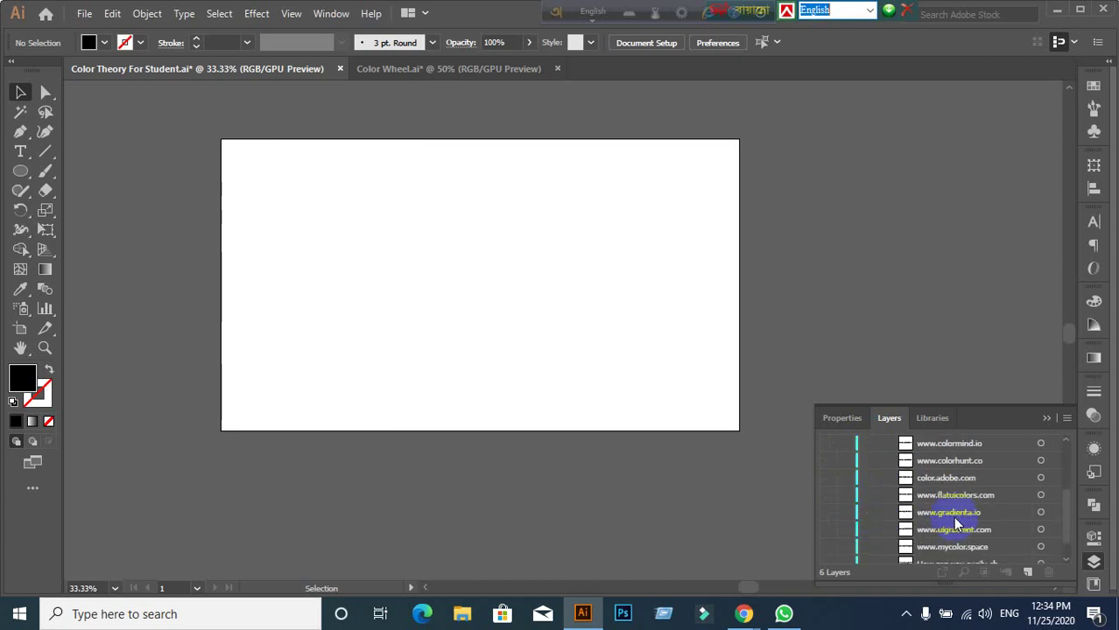
{"action": "scroll", "coordinate": [954, 523], "scroll_direction": "up", "scroll_amount": 3}
{"action": "scroll", "coordinate": [954, 523], "scroll_direction": "down", "scroll_amount": 3}
{"action": "scroll", "coordinate": [942, 501], "scroll_direction": "up", "scroll_amount": 1}
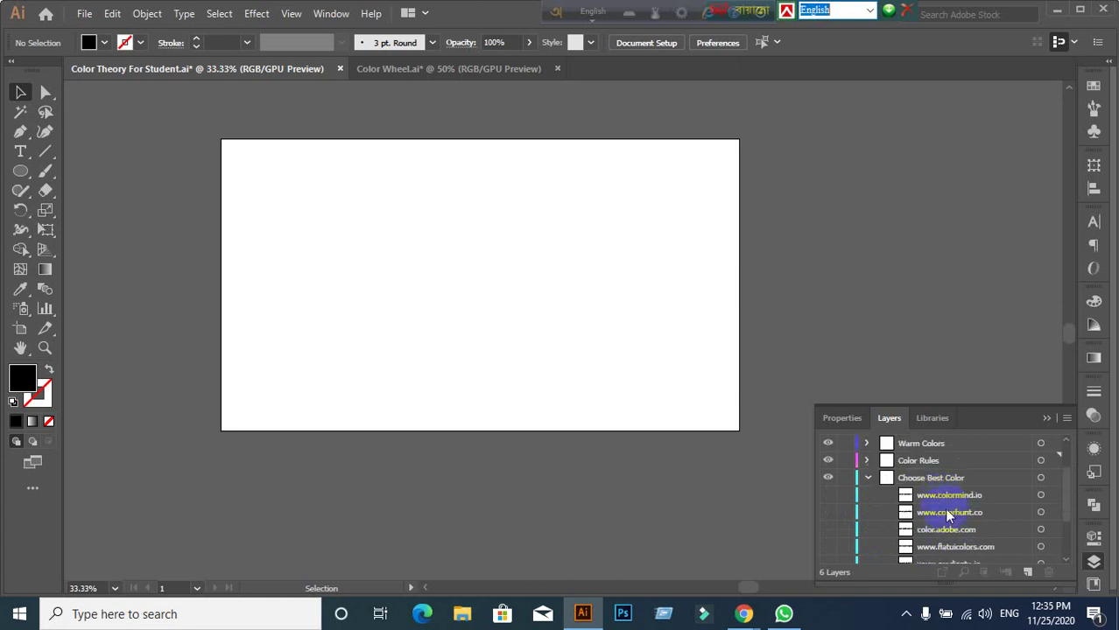
{"action": "left_click", "coordinate": [828, 495]}
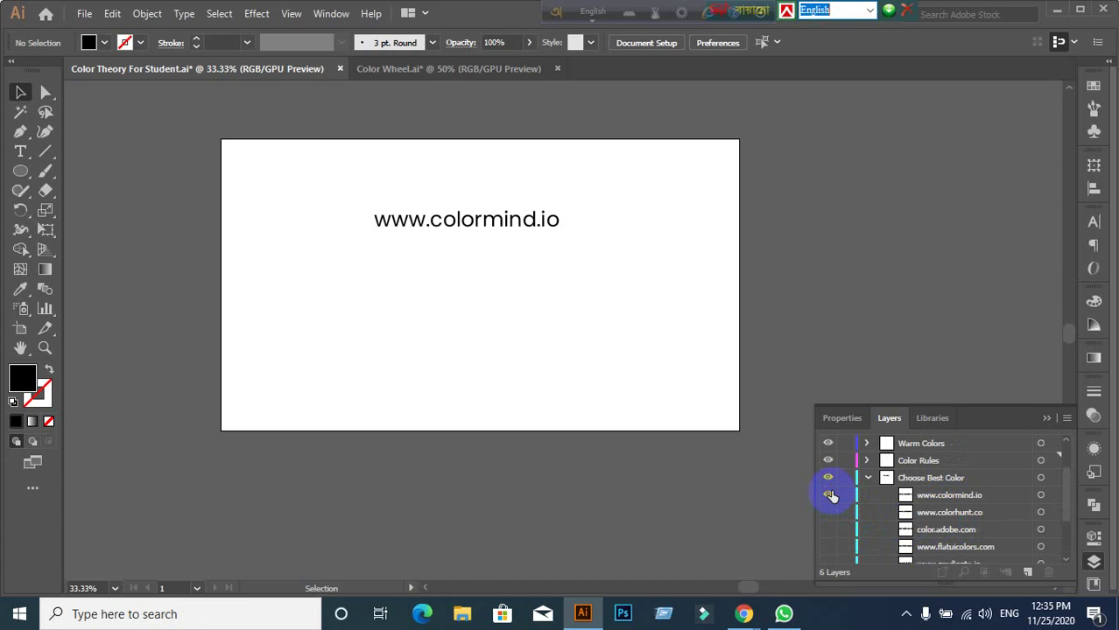
{"action": "left_click", "coordinate": [829, 495]}
{"action": "left_click", "coordinate": [829, 495]}
{"action": "left_click", "coordinate": [830, 496]}
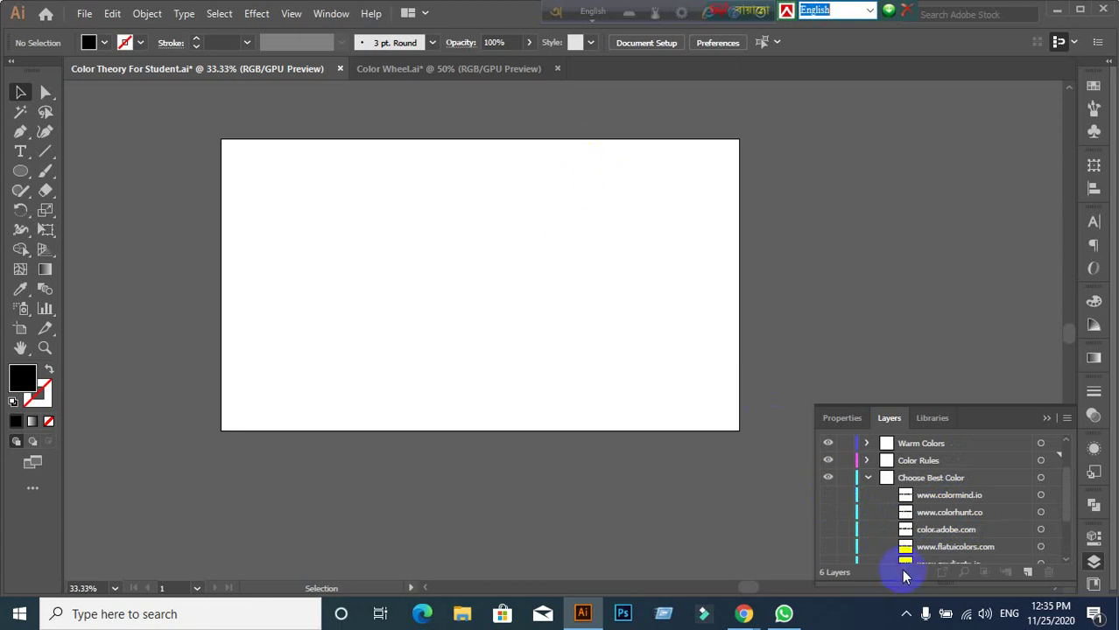
Step: Turn on the 'How can you easily choose the best color' heading and check the Meet window
{"action": "scroll", "coordinate": [962, 516], "scroll_direction": "down", "scroll_amount": 3}
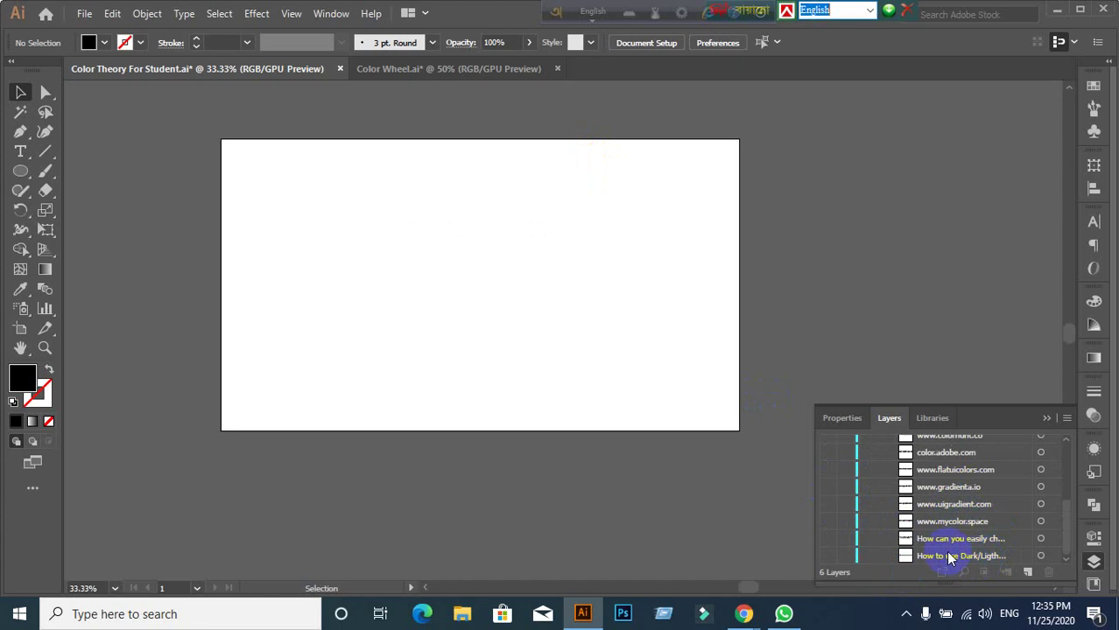
{"action": "left_click", "coordinate": [828, 539]}
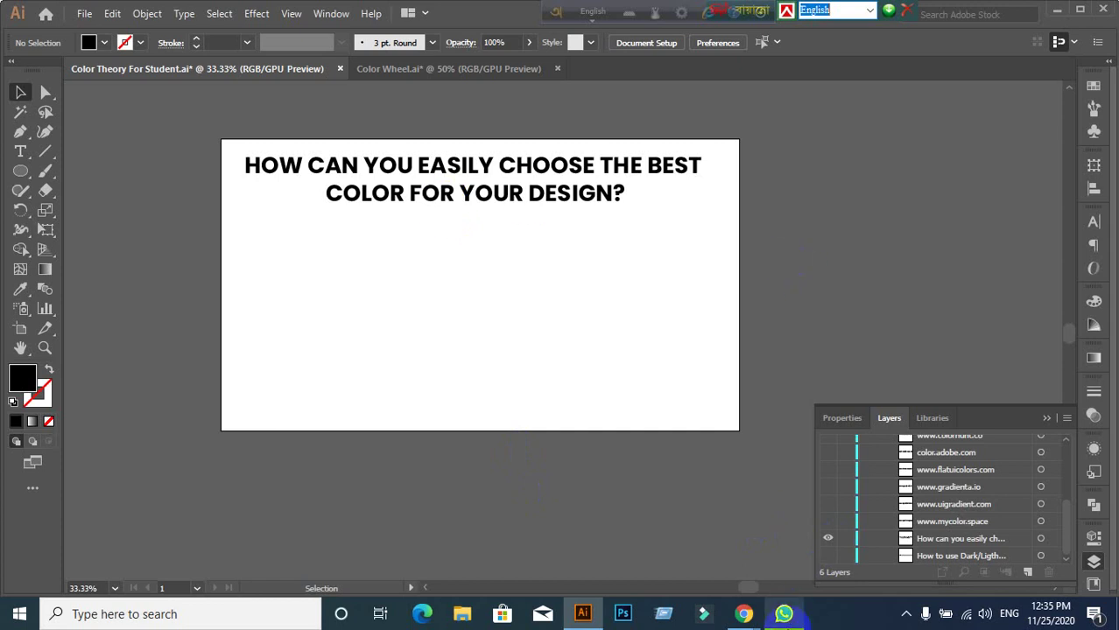
{"action": "mouse_move", "coordinate": [743, 614]}
{"action": "left_click", "coordinate": [626, 535]}
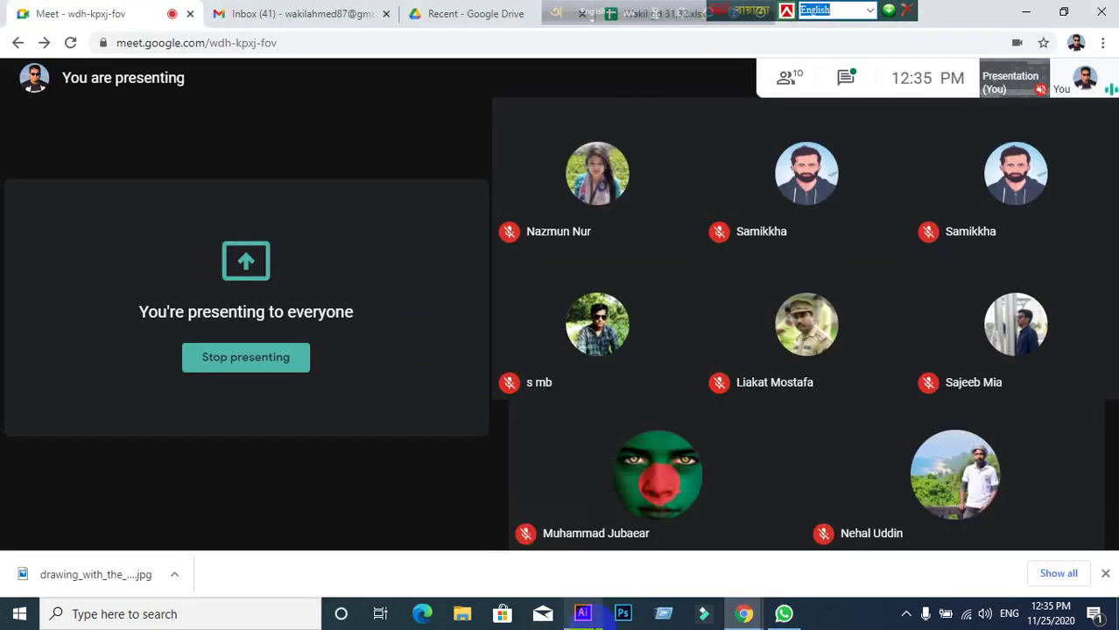
{"action": "left_click", "coordinate": [582, 613]}
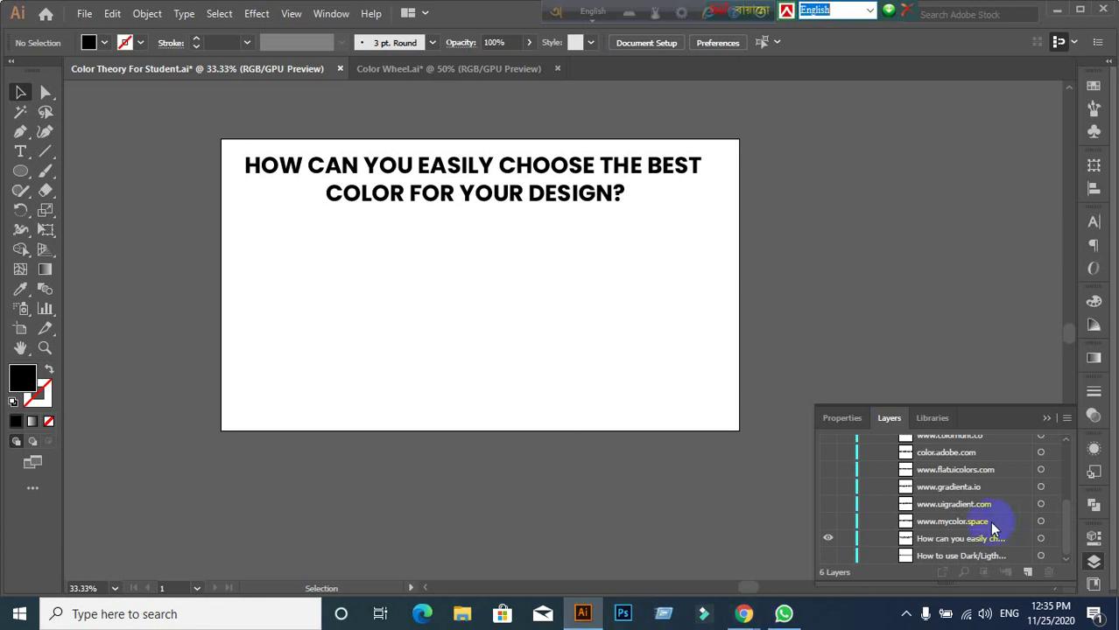
{"action": "scroll", "coordinate": [969, 530], "scroll_direction": "up", "scroll_amount": 3}
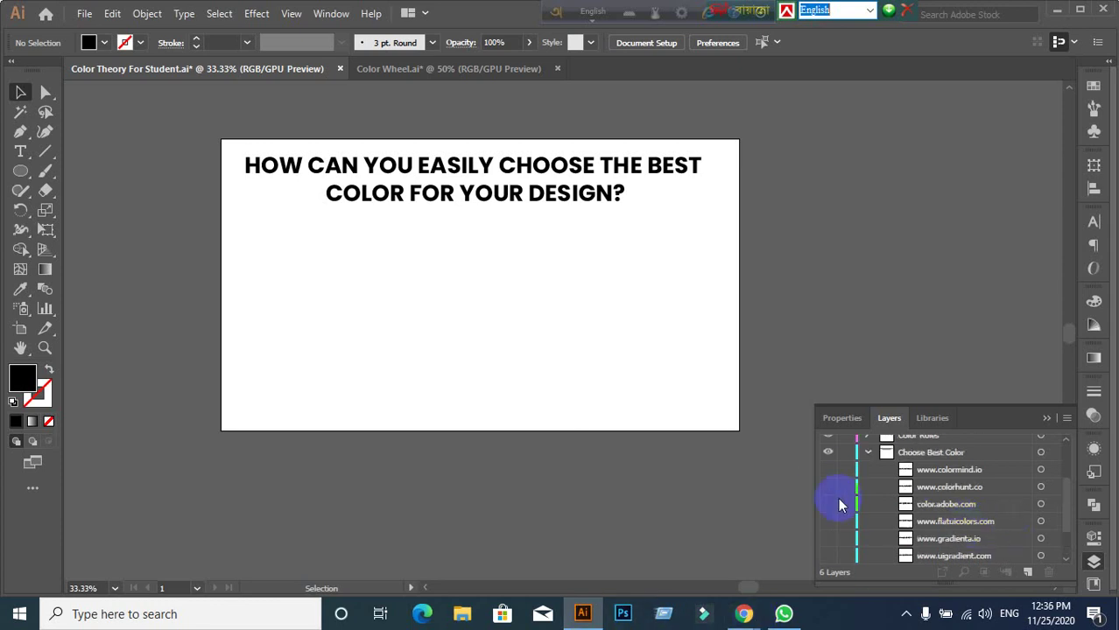
{"action": "left_click", "coordinate": [826, 471]}
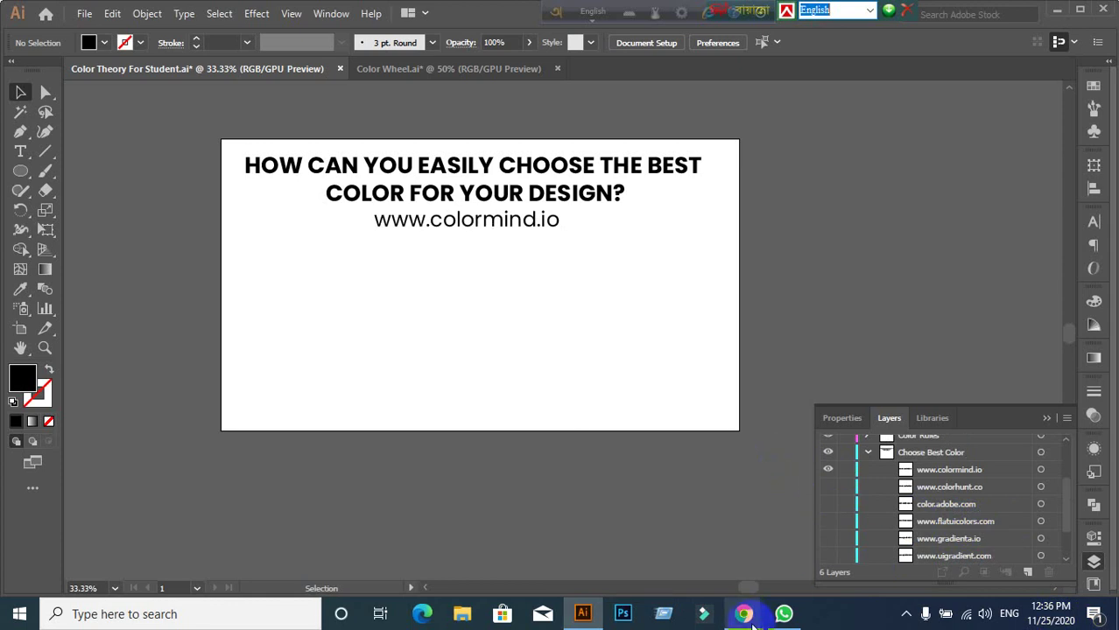
{"action": "mouse_move", "coordinate": [743, 613]}
{"action": "left_click", "coordinate": [687, 548]}
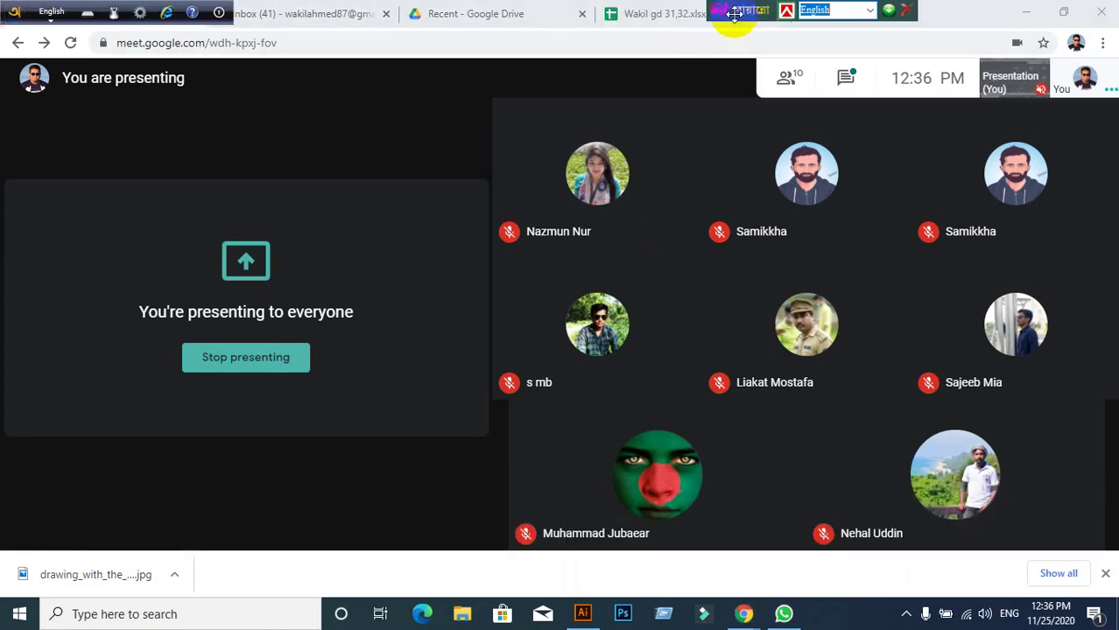
{"action": "left_click", "coordinate": [810, 19]}
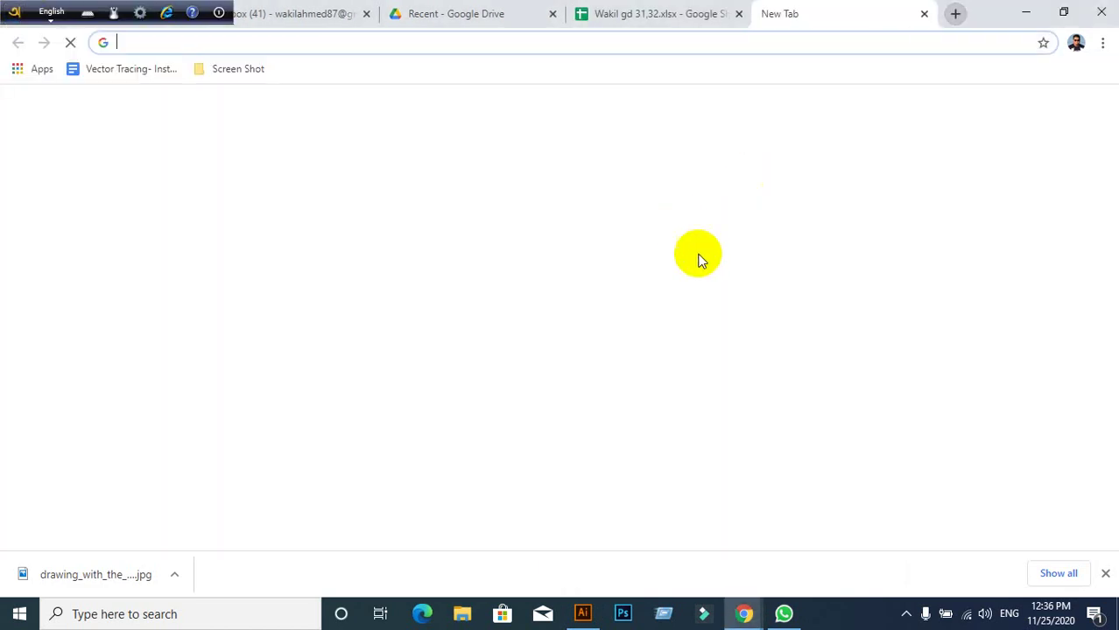
{"action": "type", "text": "www."}
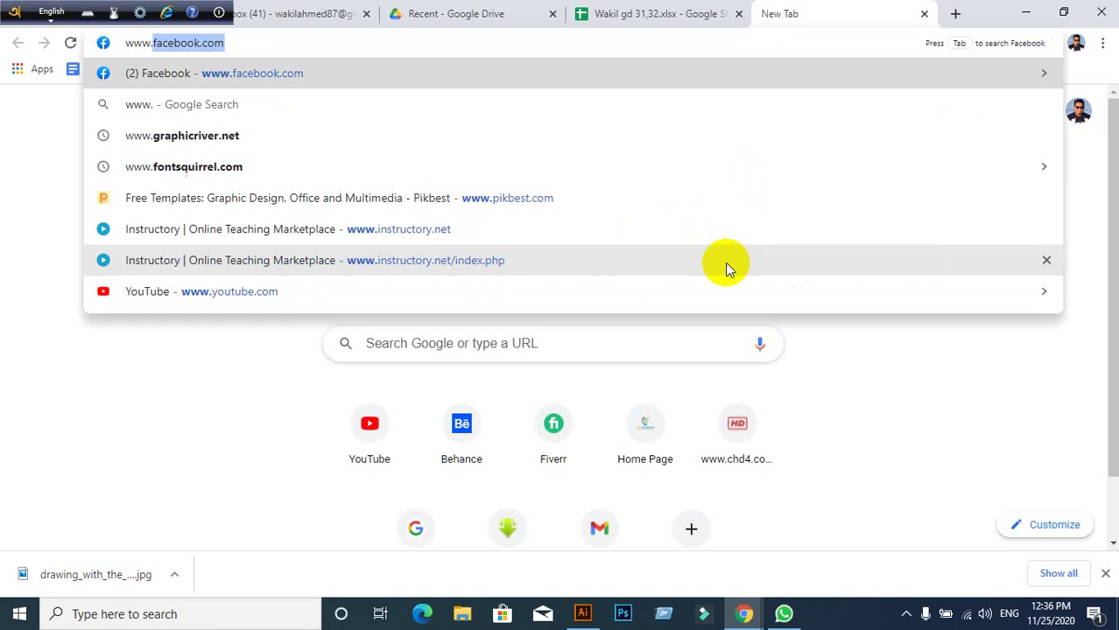
{"action": "type", "text": "colormin"}
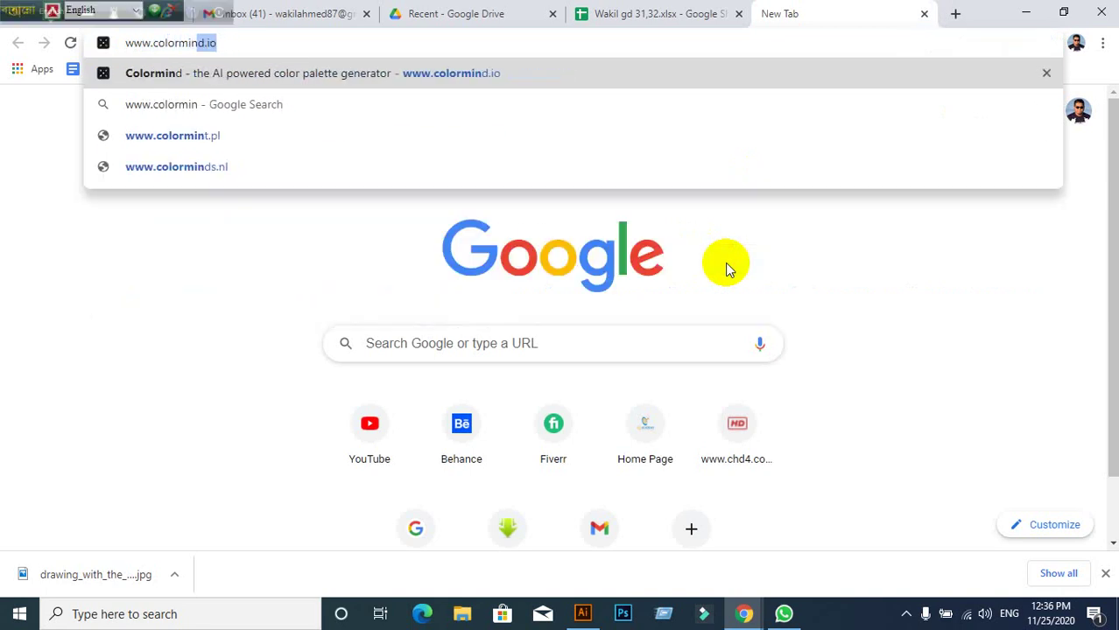
{"action": "type", "text": "d.io"}
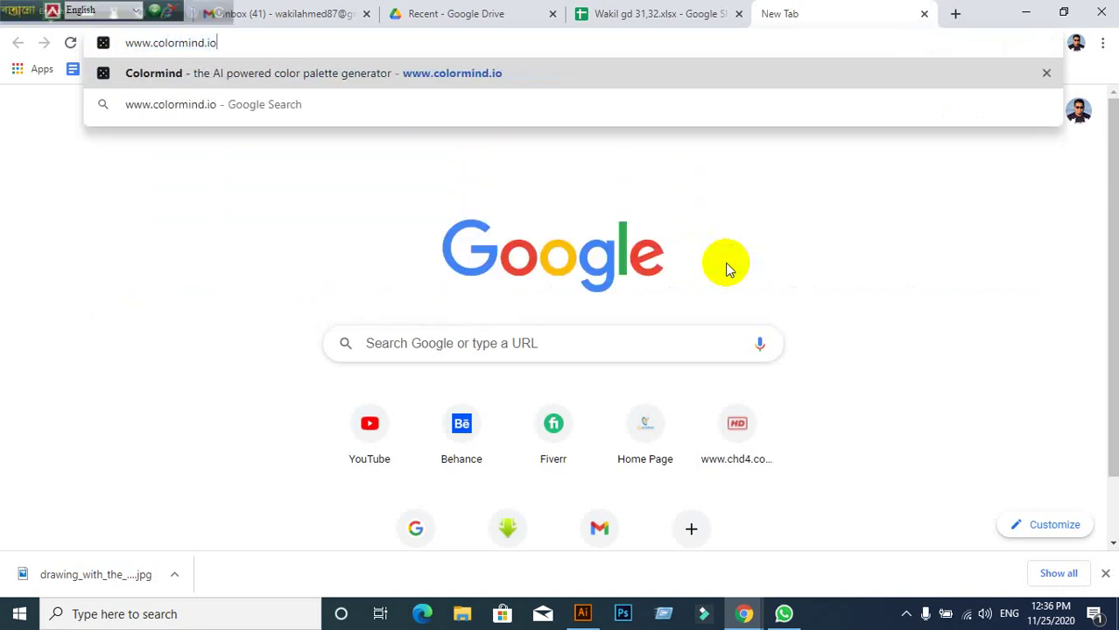
{"action": "key", "text": "Return"}
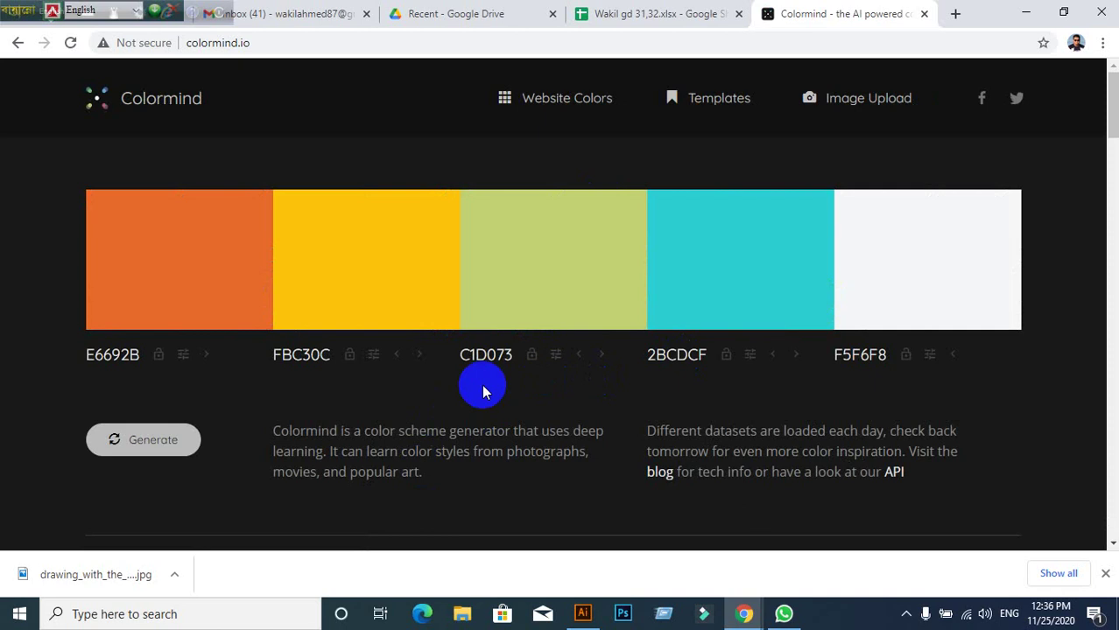
{"action": "scroll", "coordinate": [525, 402], "scroll_direction": "down", "scroll_amount": 3}
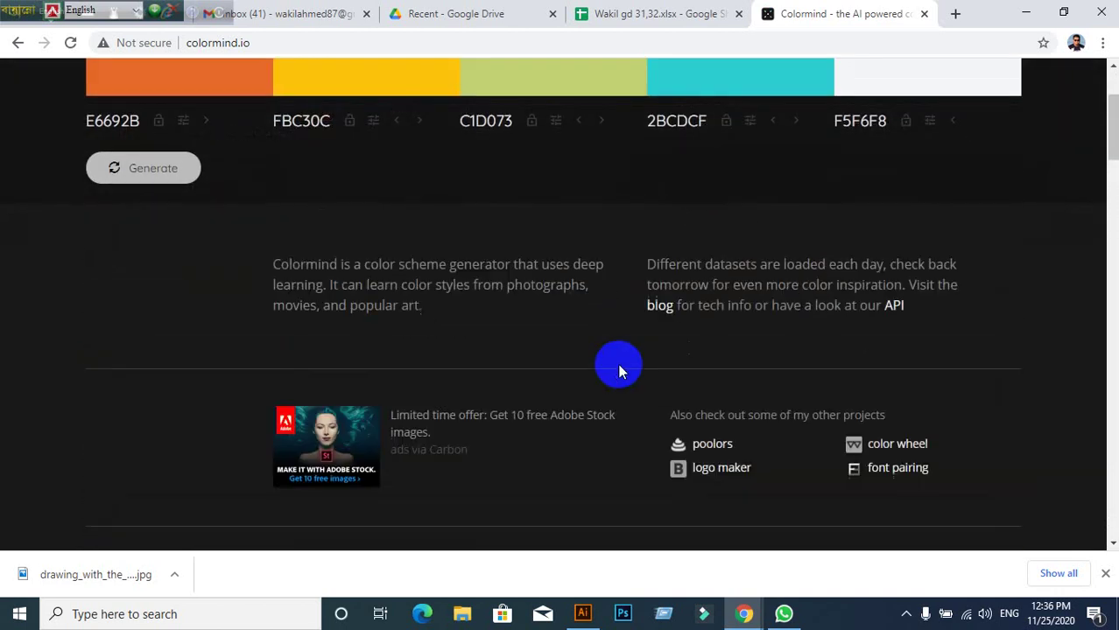
{"action": "scroll", "coordinate": [619, 369], "scroll_direction": "up", "scroll_amount": 3}
Step: Generate two new palettes and select the dark teal hex code 0B3B47
{"action": "left_click", "coordinate": [154, 440]}
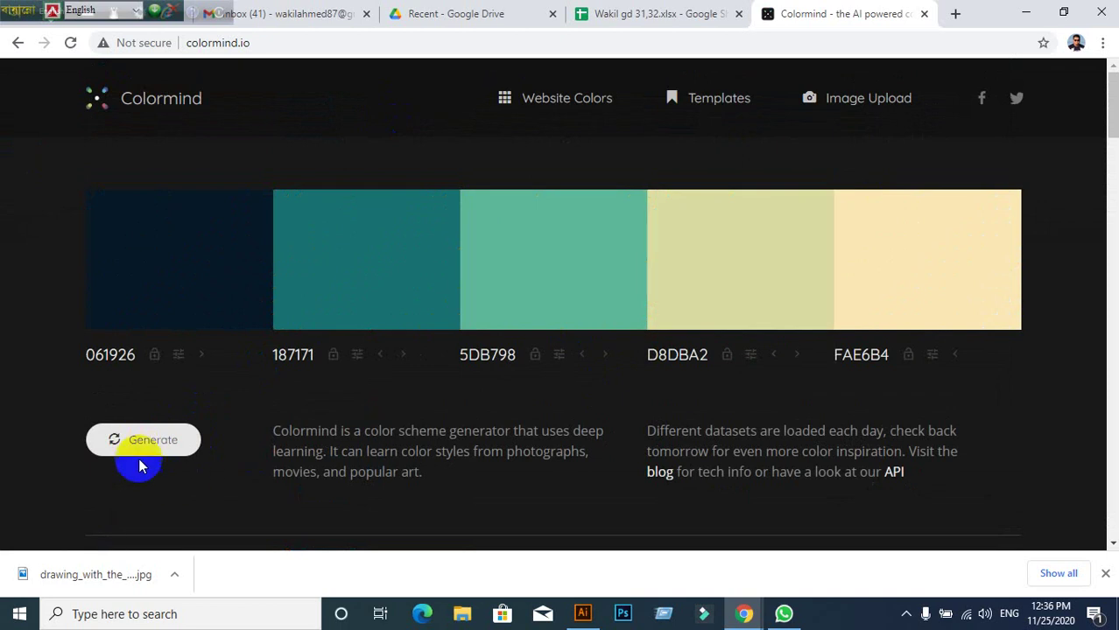
{"action": "left_click", "coordinate": [153, 454]}
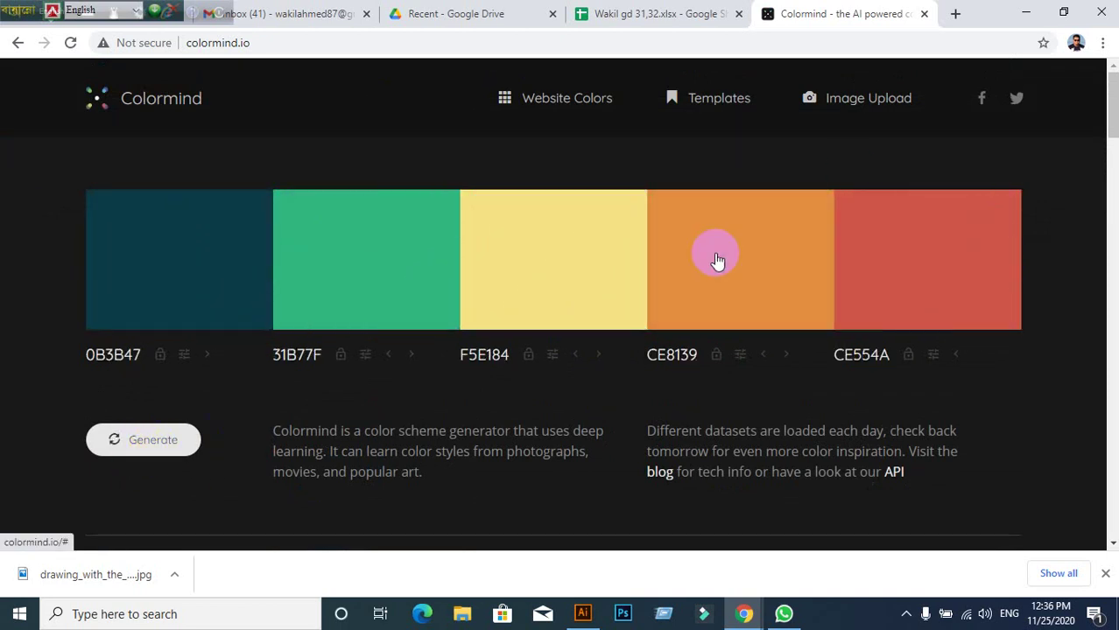
{"action": "scroll", "coordinate": [315, 307], "scroll_direction": "down", "scroll_amount": 2}
{"action": "scroll", "coordinate": [334, 314], "scroll_direction": "down", "scroll_amount": 1}
{"action": "scroll", "coordinate": [444, 268], "scroll_direction": "up", "scroll_amount": 1}
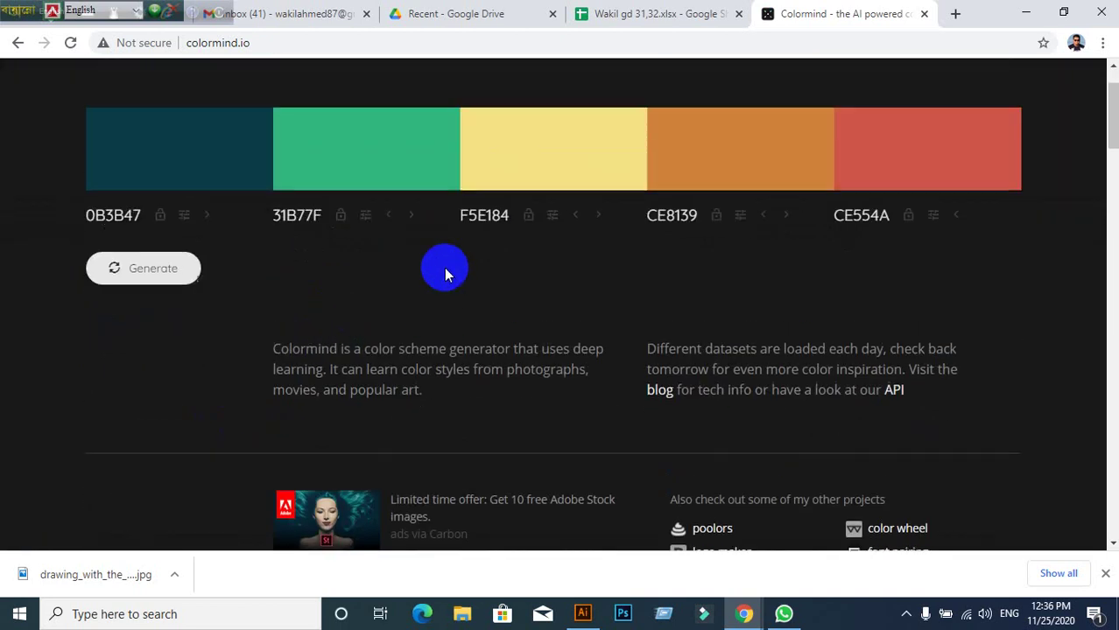
{"action": "scroll", "coordinate": [392, 339], "scroll_direction": "up", "scroll_amount": 2}
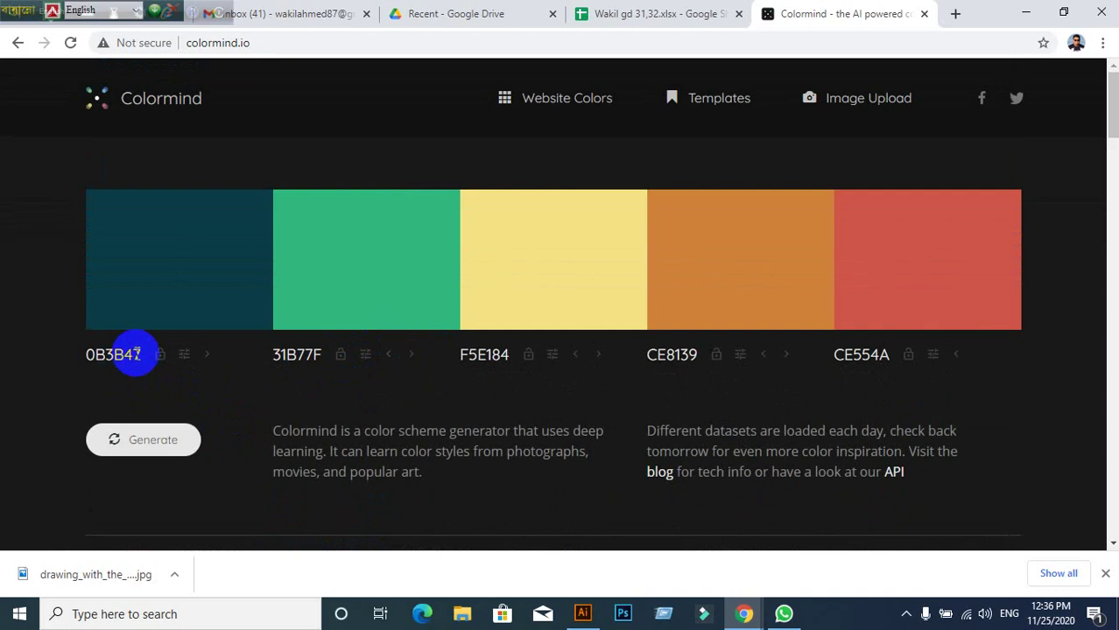
{"action": "double_click", "coordinate": [132, 353]}
{"action": "key", "text": "ctrl+c"}
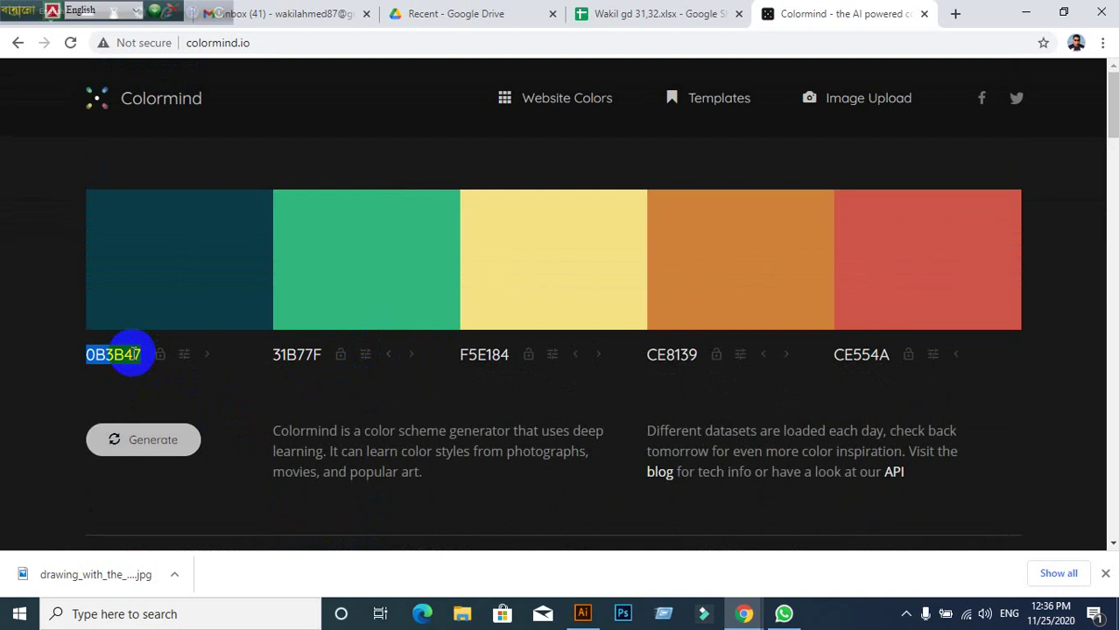
{"action": "left_click", "coordinate": [582, 613]}
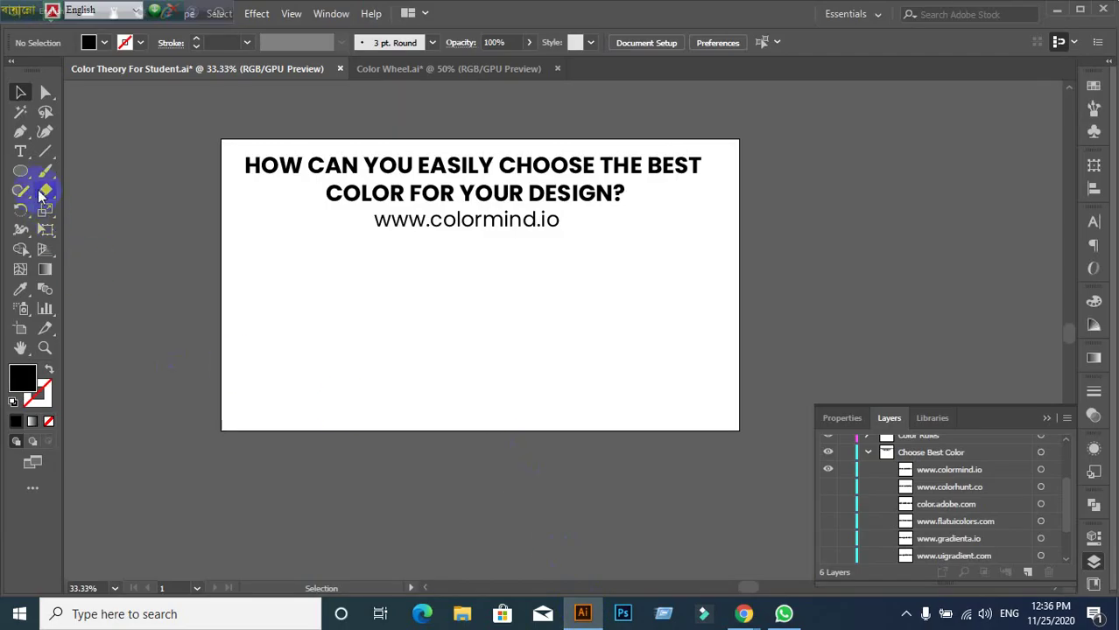
Step: Draw a square filled with 0B3B47 and move it beside the slide's right edge
{"action": "left_click", "coordinate": [21, 170]}
{"action": "left_click", "coordinate": [73, 171]}
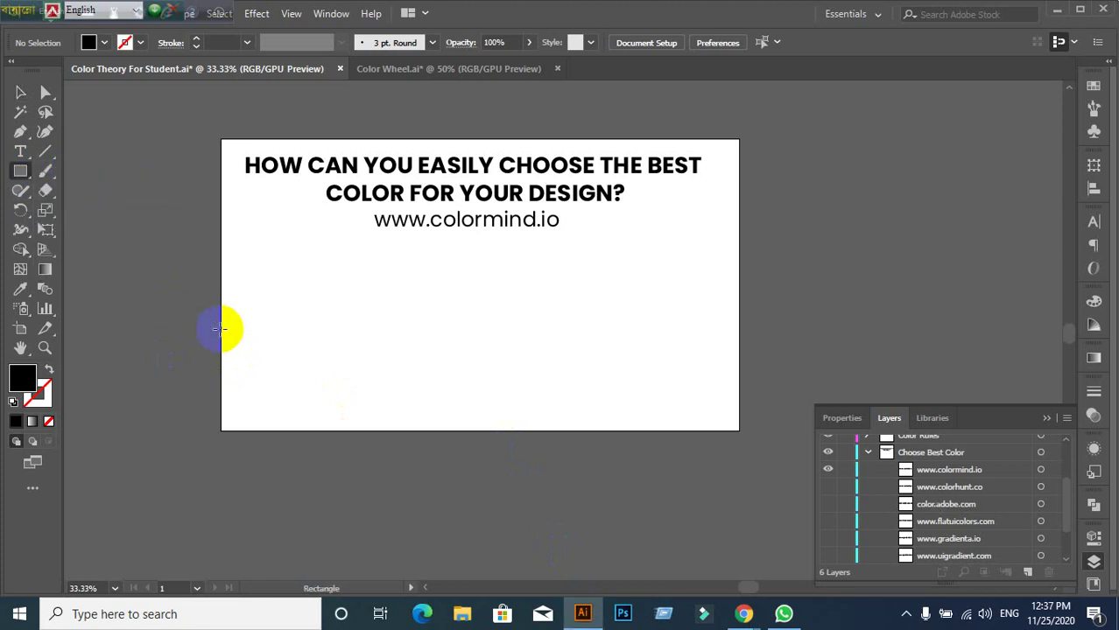
{"action": "mouse_move", "coordinate": [244, 313]}
{"action": "left_mouse_down"}
{"action": "mouse_move", "coordinate": [386, 375]}
{"action": "mouse_move", "coordinate": [417, 484]}
{"action": "left_mouse_up"}
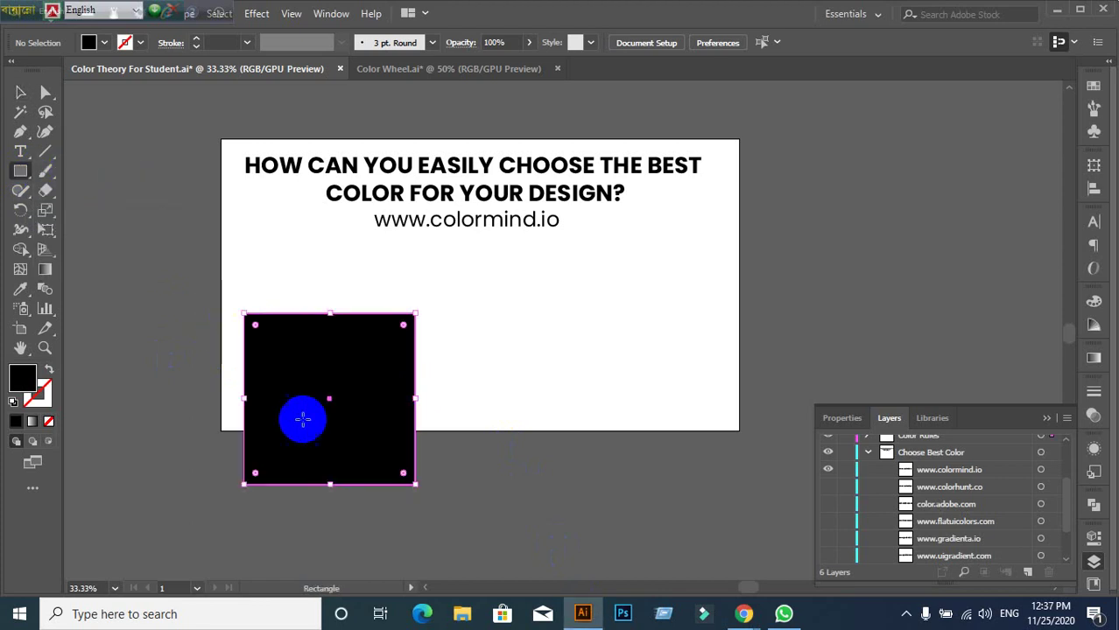
{"action": "double_click", "coordinate": [14, 381]}
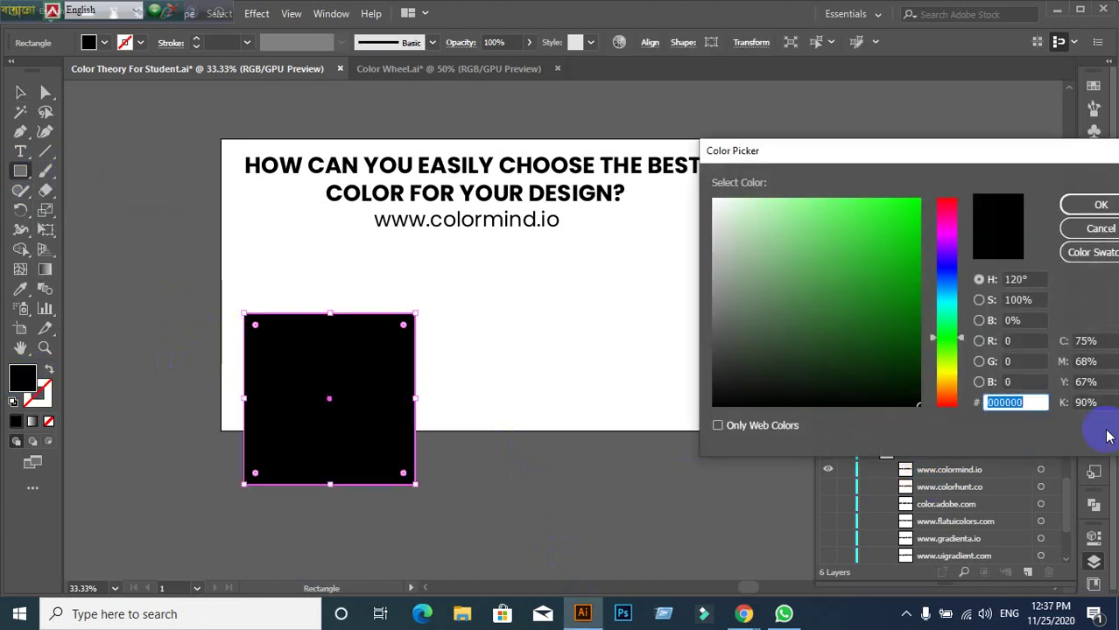
{"action": "key", "text": "ctrl+v"}
{"action": "left_click", "coordinate": [1096, 204]}
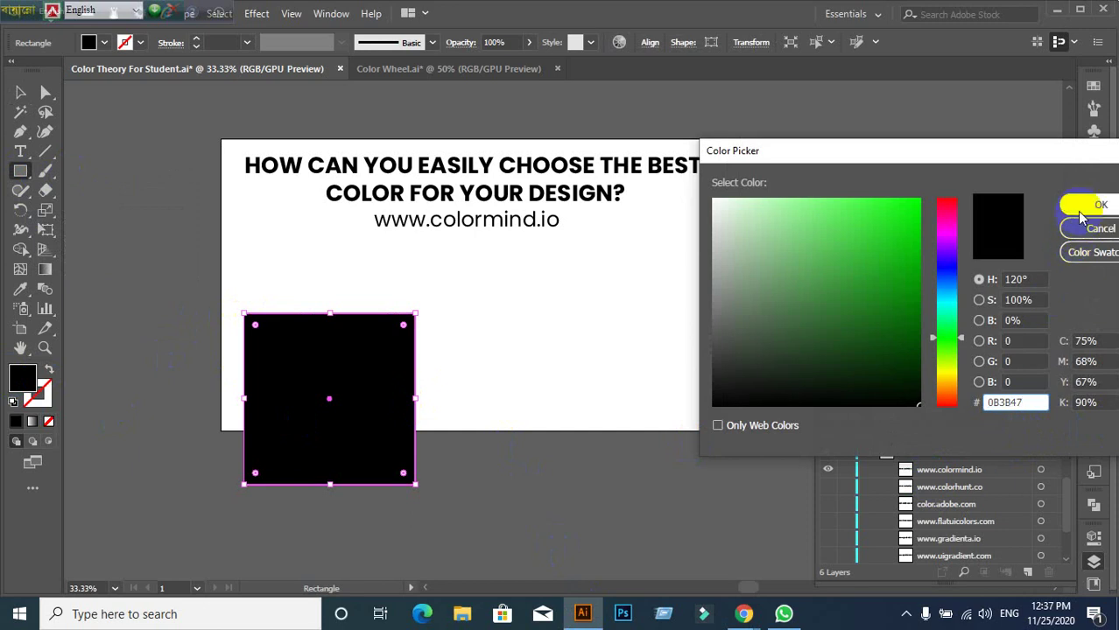
{"action": "left_click", "coordinate": [20, 92]}
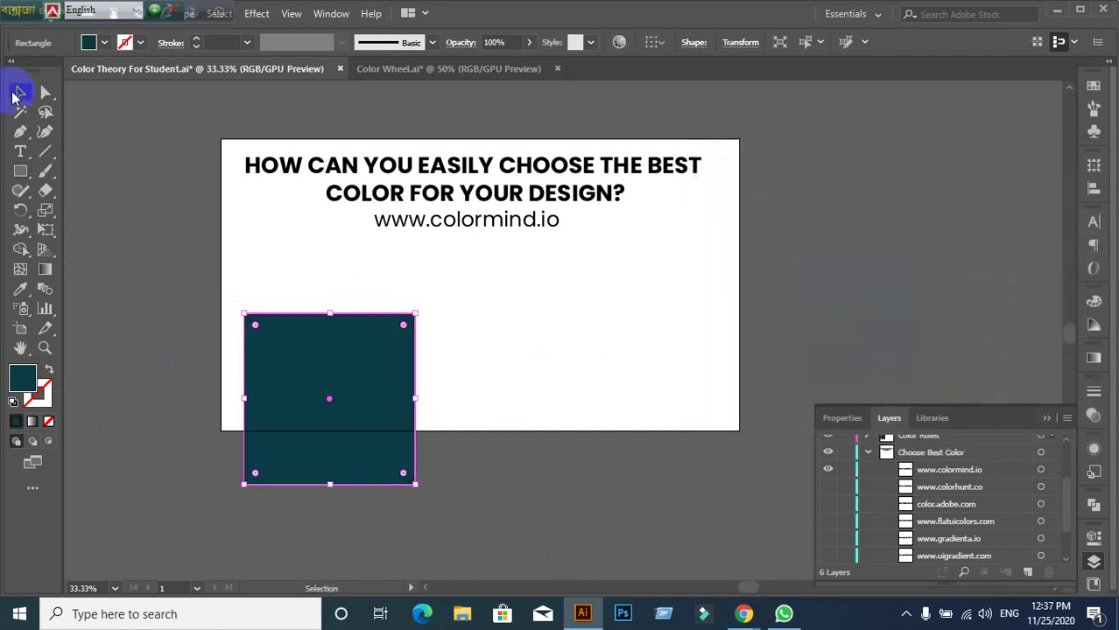
{"action": "mouse_move", "coordinate": [361, 426]}
{"action": "left_mouse_down"}
{"action": "mouse_move", "coordinate": [542, 372]}
{"action": "mouse_move", "coordinate": [847, 348]}
{"action": "left_mouse_up"}
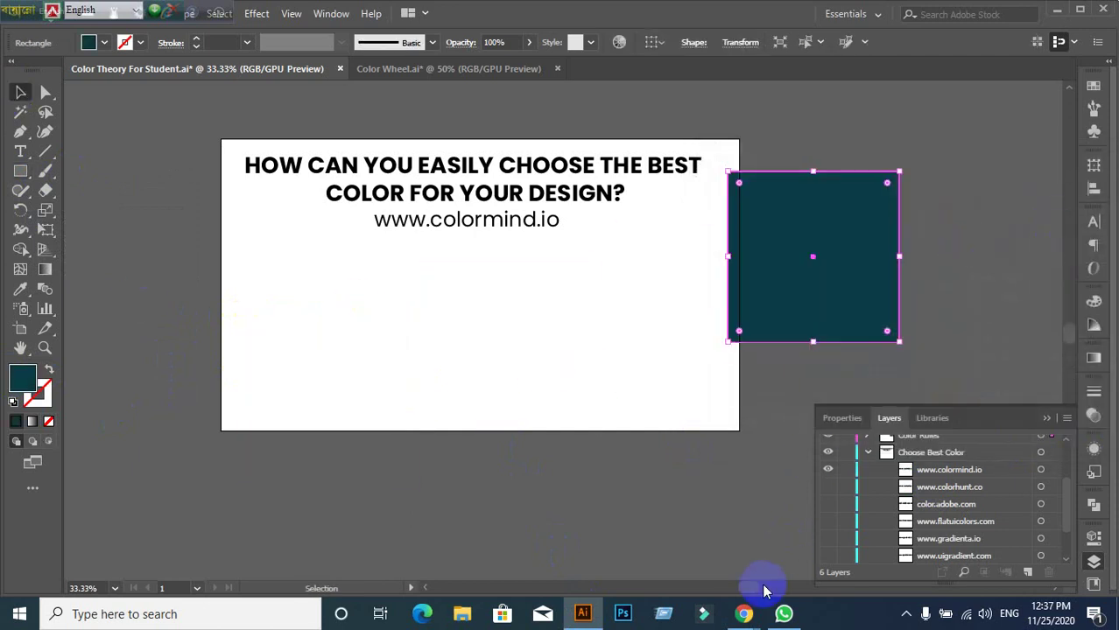
{"action": "left_click", "coordinate": [624, 549]}
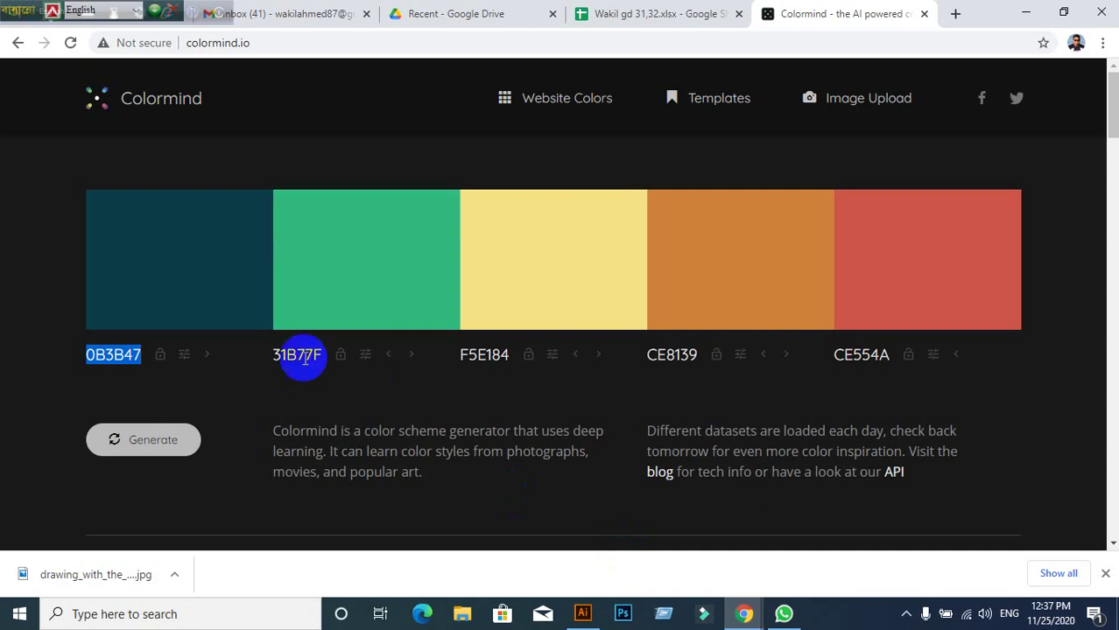
Step: Generate palettes until one runs 0D5538, 67891D, EAB316, F68D11, AB181A
{"action": "scroll", "coordinate": [219, 386], "scroll_direction": "down", "scroll_amount": 1}
{"action": "left_click", "coordinate": [181, 368]}
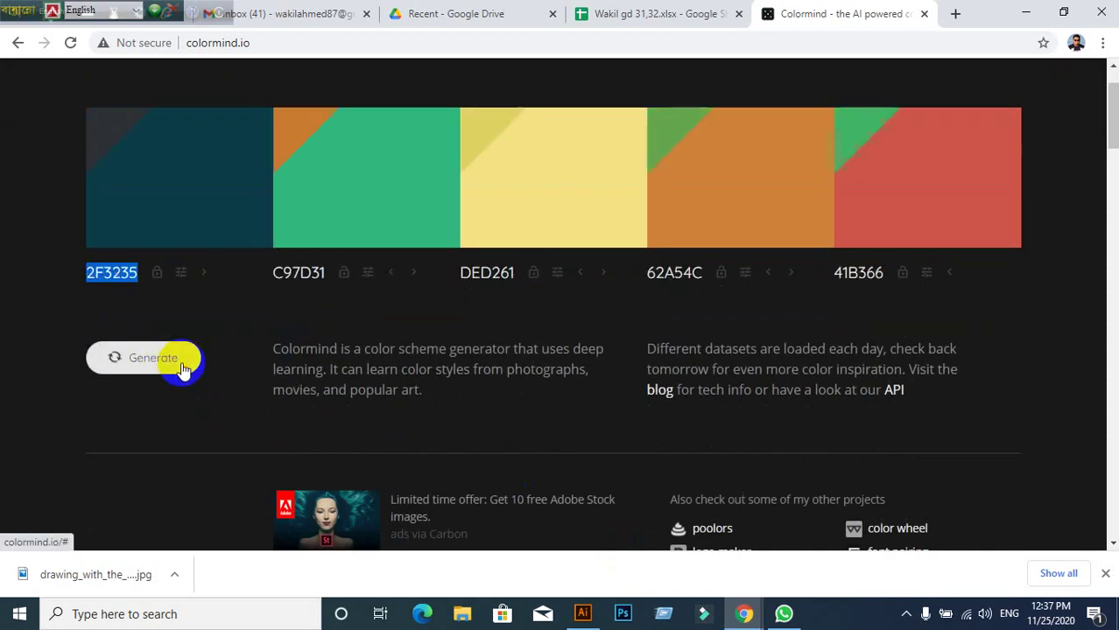
{"action": "left_click", "coordinate": [161, 367]}
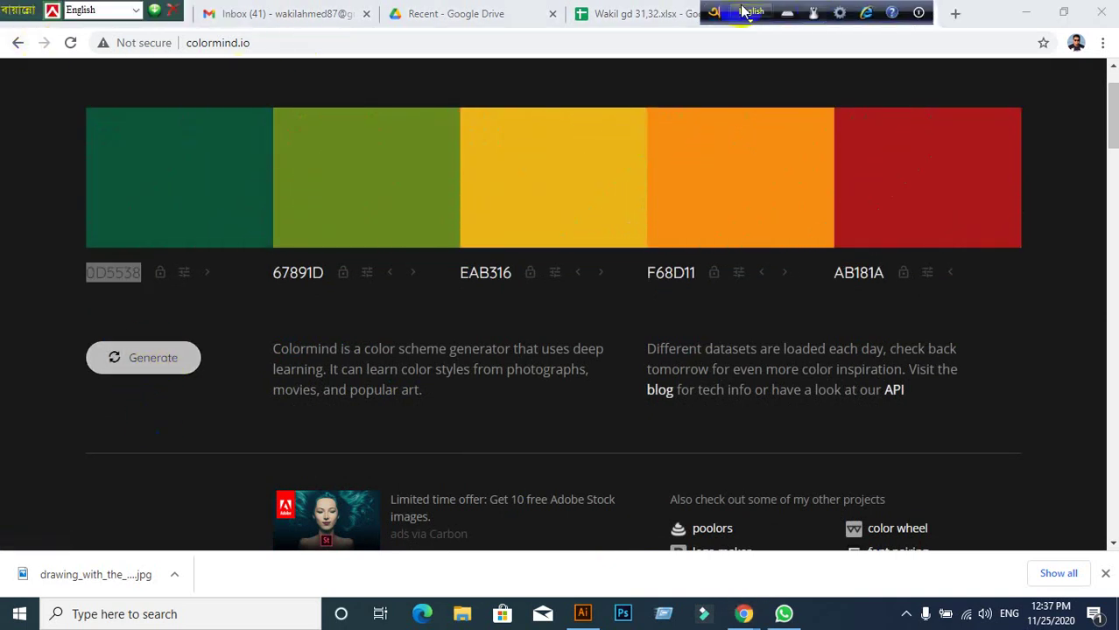
{"action": "left_click_drag", "start_coordinate": [729, 13], "coordinate": [59, 12]}
{"action": "scroll", "coordinate": [888, 315], "scroll_direction": "up", "scroll_amount": 1}
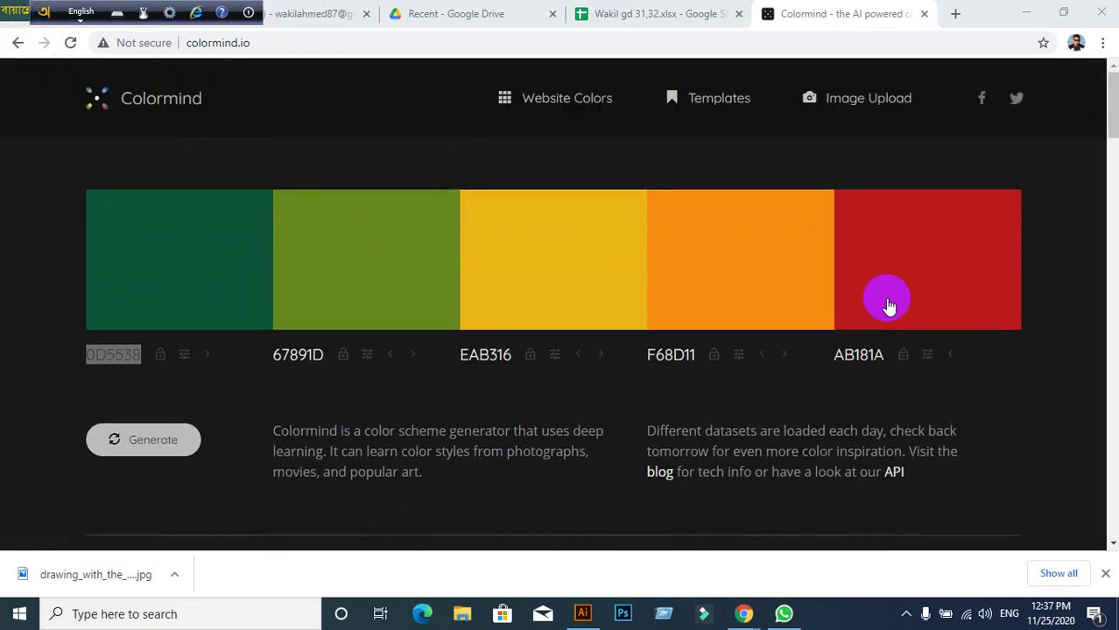
{"action": "scroll", "coordinate": [889, 306], "scroll_direction": "down", "scroll_amount": 1}
{"action": "scroll", "coordinate": [882, 307], "scroll_direction": "up", "scroll_amount": 1}
{"action": "scroll", "coordinate": [880, 306], "scroll_direction": "down", "scroll_amount": 2}
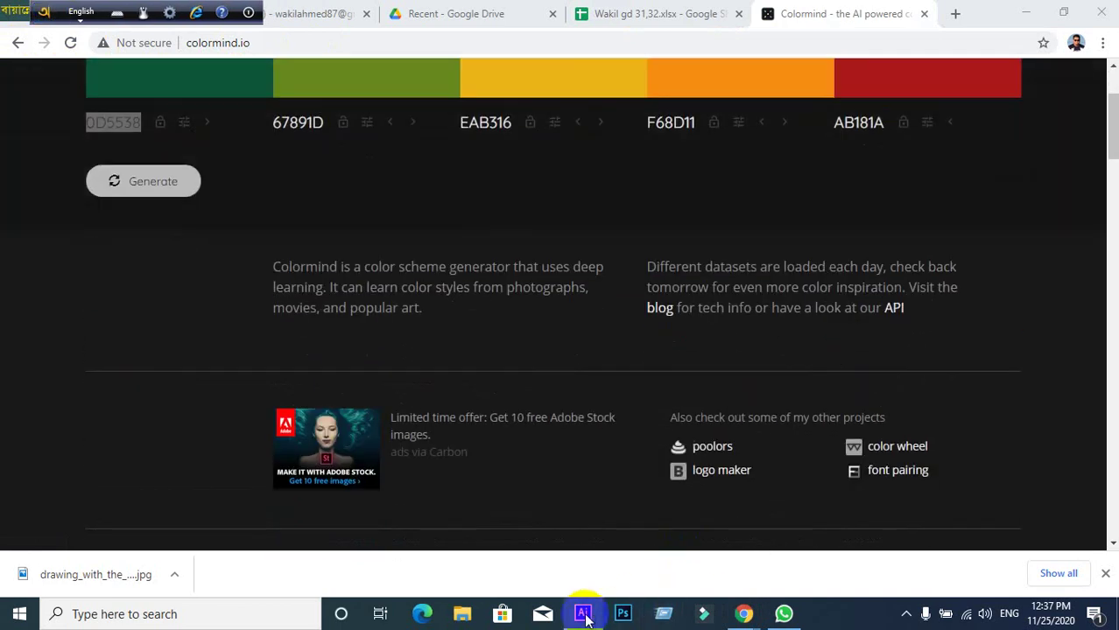
{"action": "left_click", "coordinate": [582, 613]}
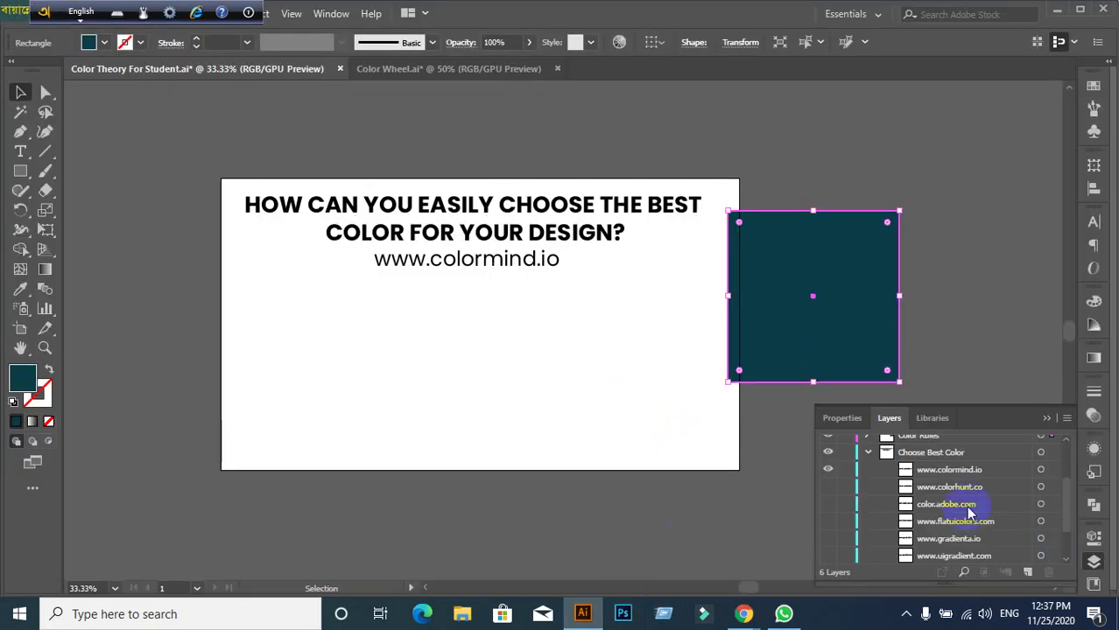
{"action": "left_click_drag", "start_coordinate": [963, 494], "coordinate": [852, 499]}
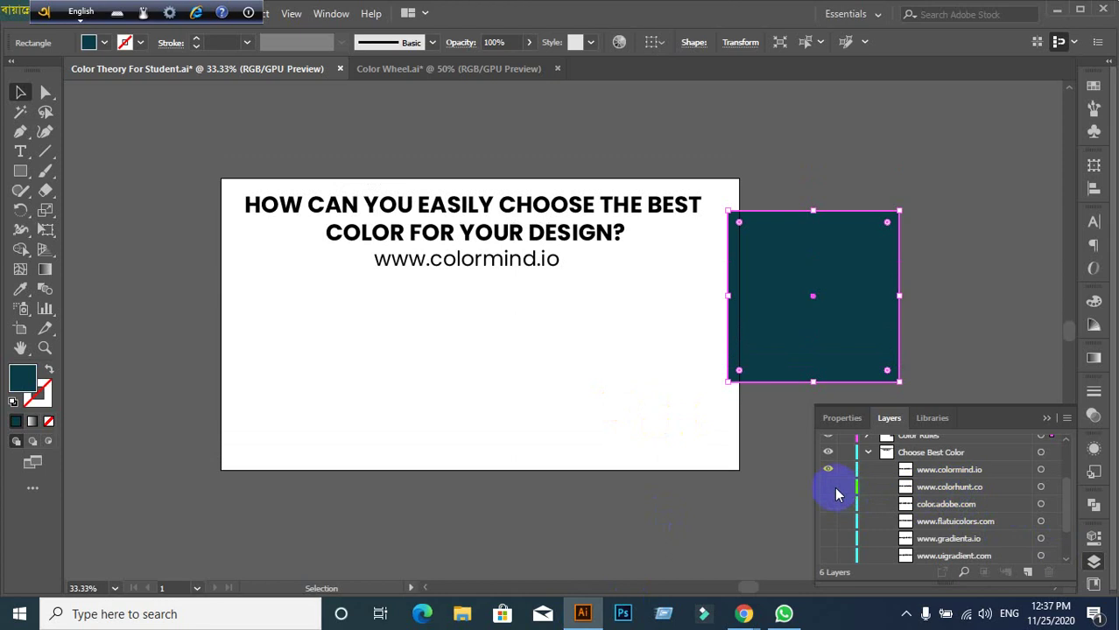
{"action": "left_click", "coordinate": [828, 487]}
{"action": "left_click", "coordinate": [583, 471]}
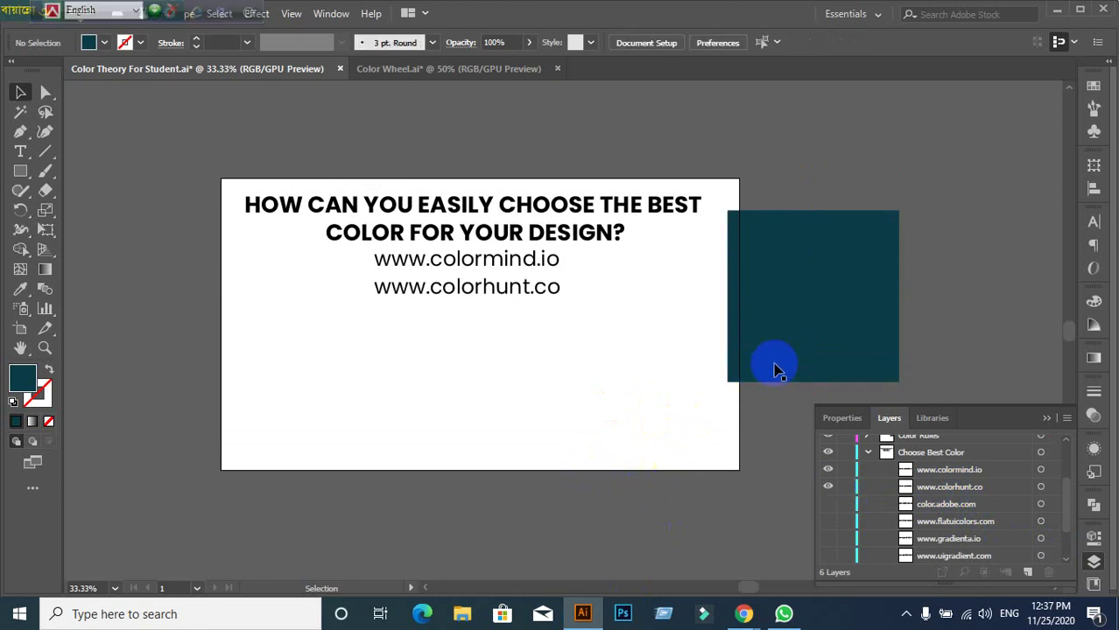
{"action": "left_click_drag", "start_coordinate": [825, 171], "coordinate": [895, 291]}
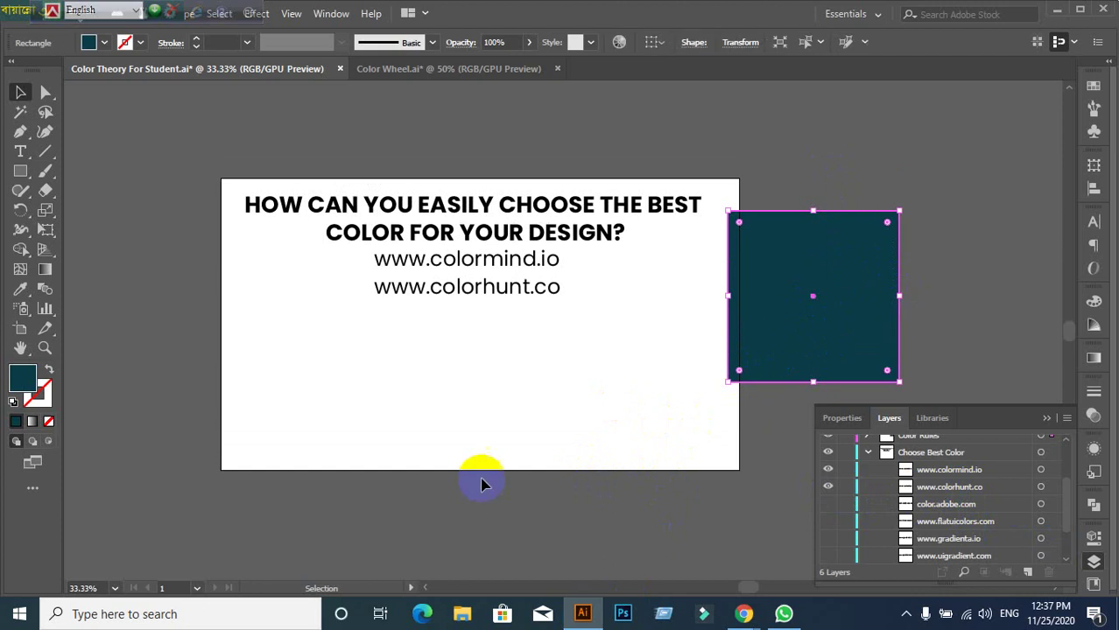
{"action": "key", "text": "Delete"}
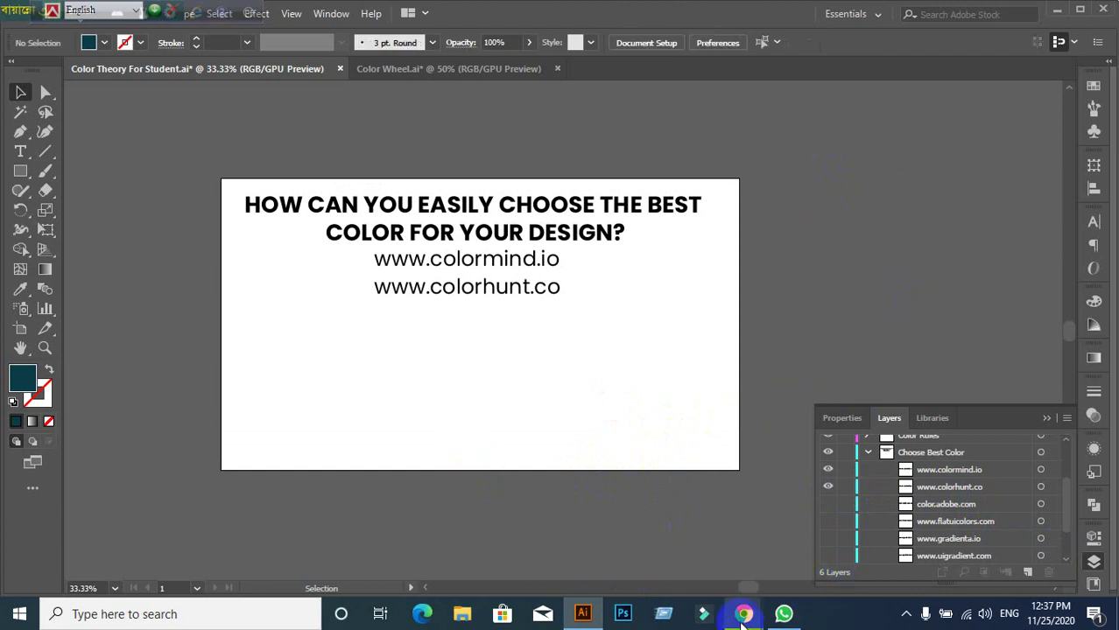
{"action": "mouse_move", "coordinate": [742, 614]}
{"action": "left_click", "coordinate": [613, 538]}
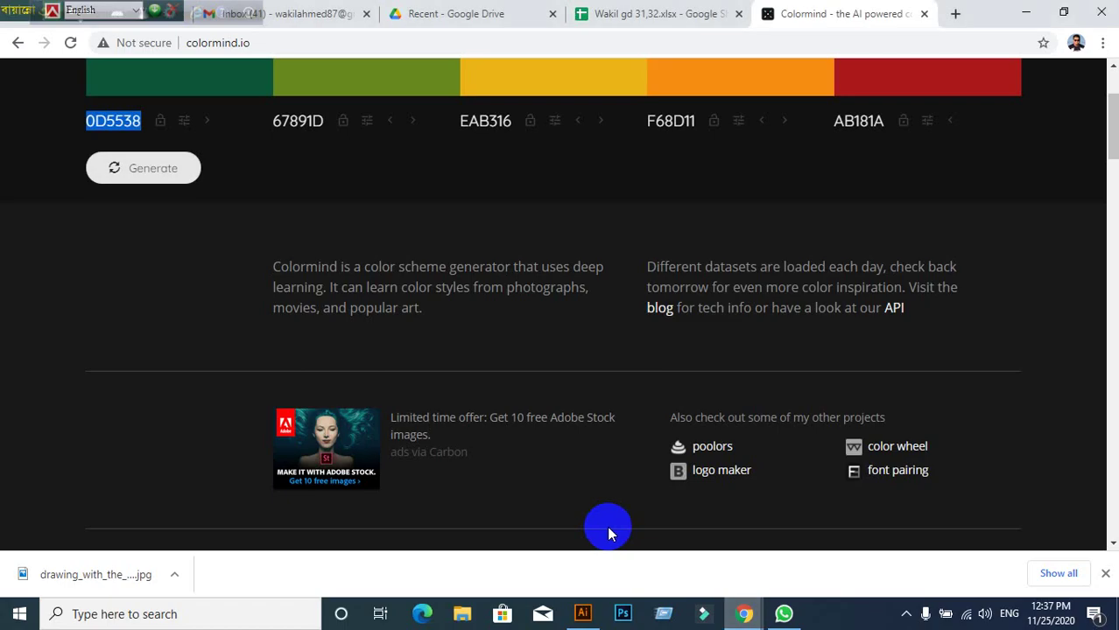
{"action": "left_click", "coordinate": [544, 43]}
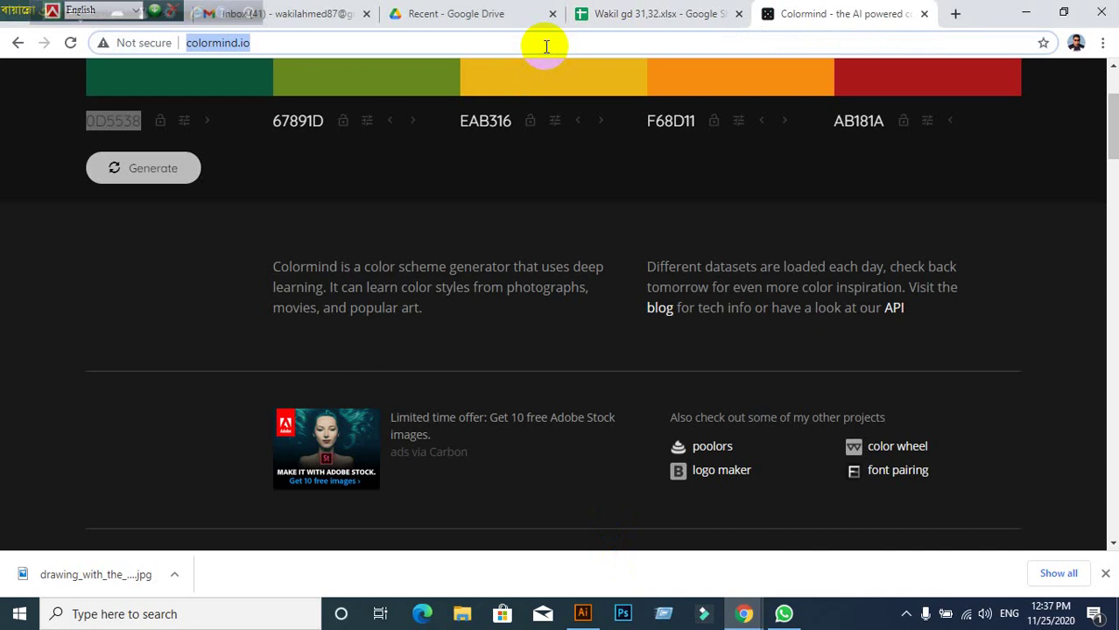
{"action": "type", "text": "www.col"}
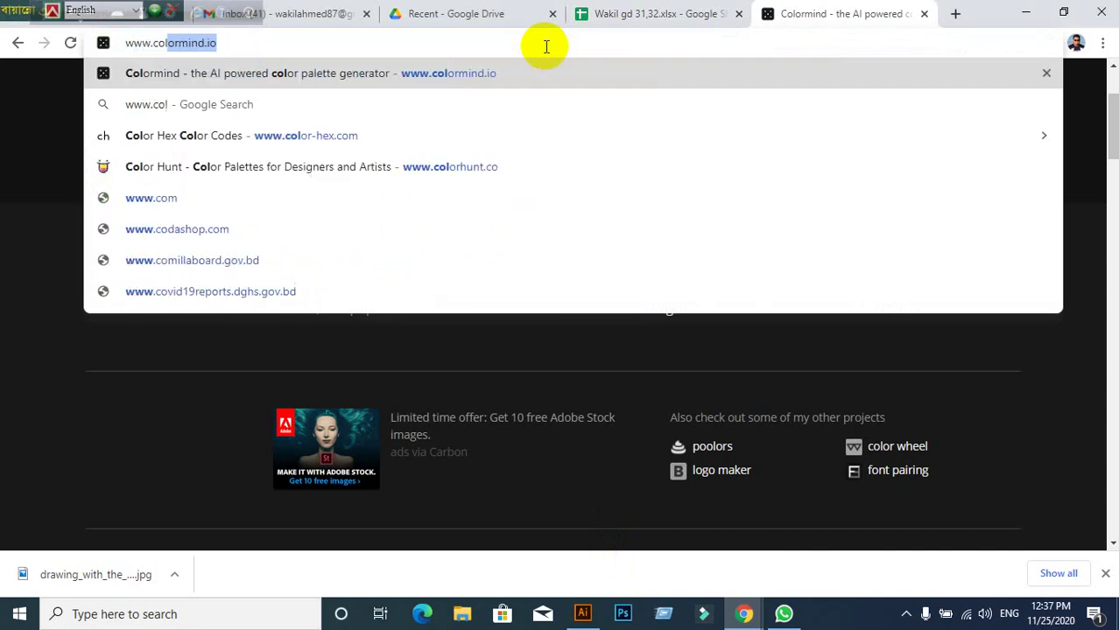
{"action": "type", "text": "orhun"}
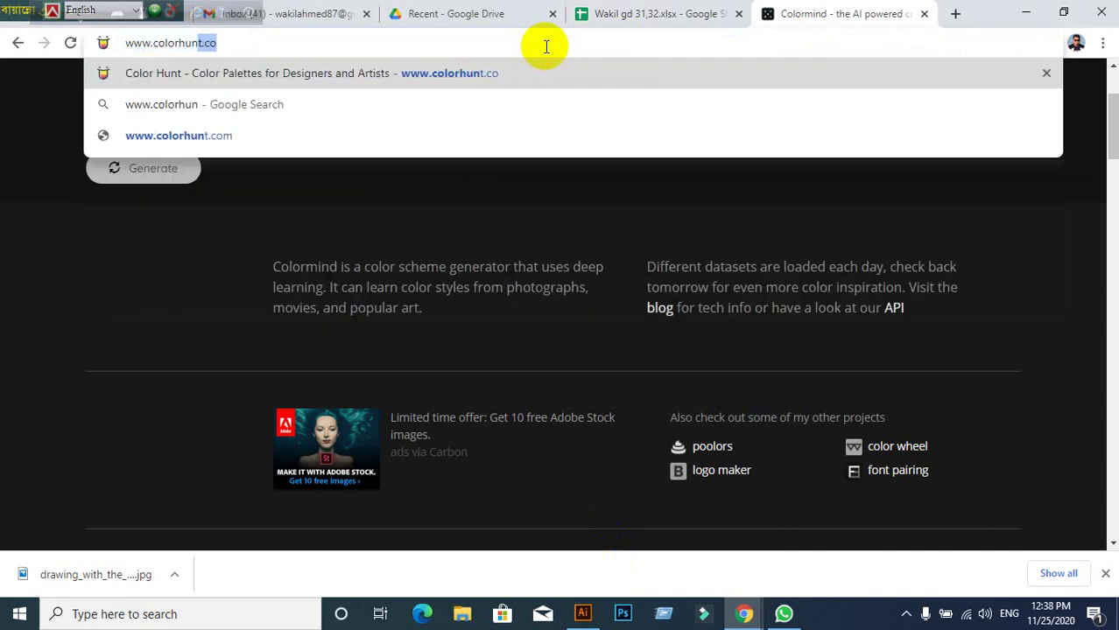
{"action": "key", "text": "Return"}
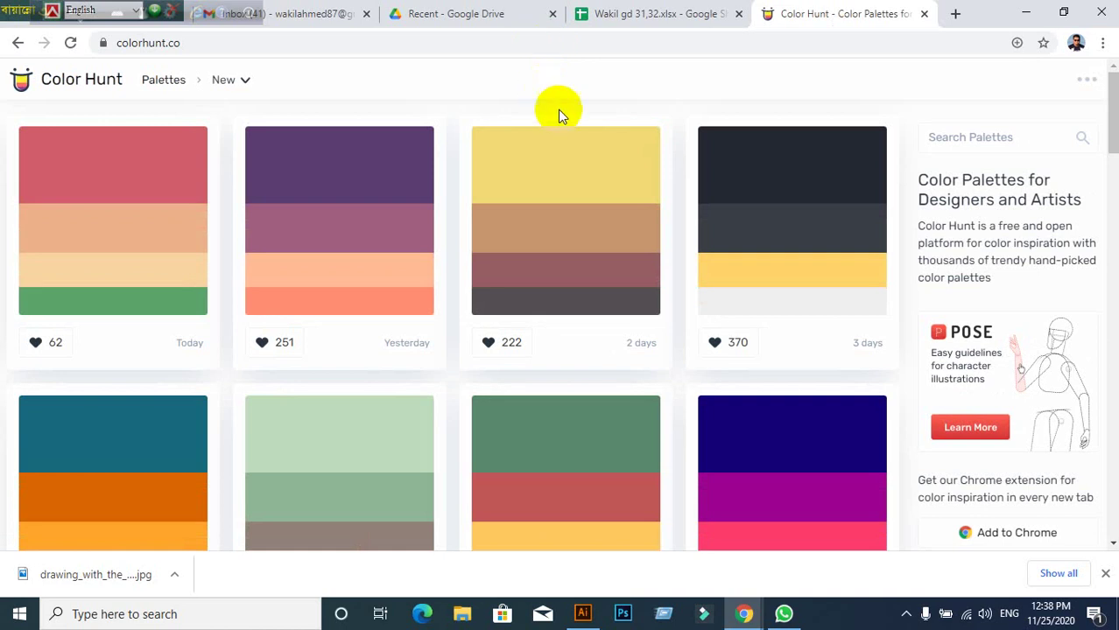
Step: Browse the palettes and open the navy, purple, pink and yellow palette 220041
{"action": "scroll", "coordinate": [567, 242], "scroll_direction": "down", "scroll_amount": 5}
{"action": "scroll", "coordinate": [570, 240], "scroll_direction": "up", "scroll_amount": 4}
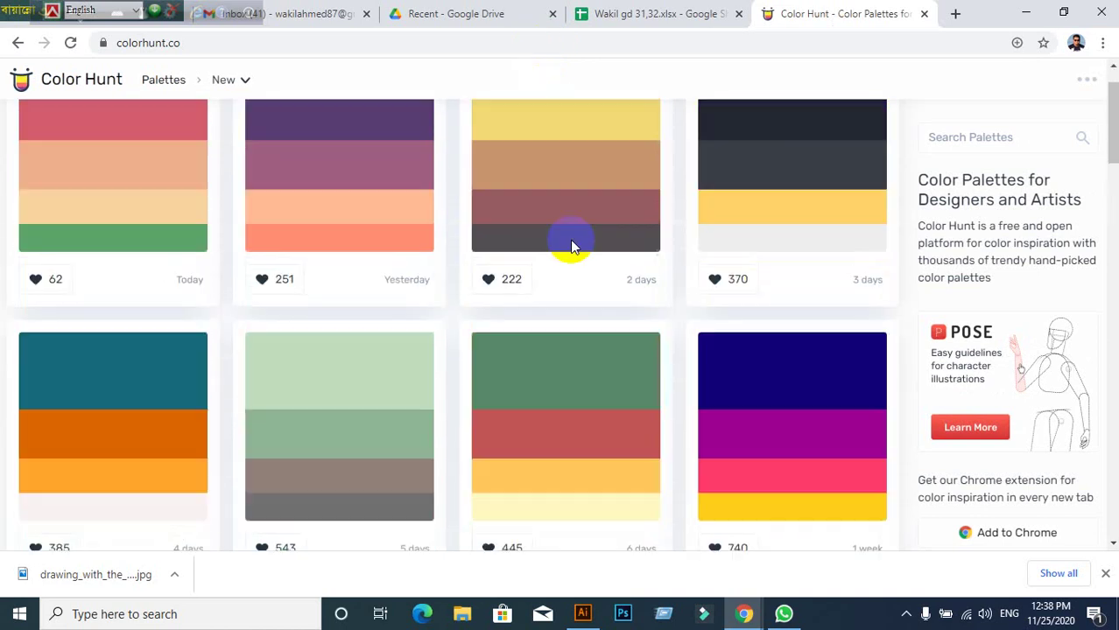
{"action": "scroll", "coordinate": [570, 240], "scroll_direction": "down", "scroll_amount": 3}
{"action": "scroll", "coordinate": [569, 239], "scroll_direction": "down", "scroll_amount": 6}
{"action": "scroll", "coordinate": [568, 240], "scroll_direction": "down", "scroll_amount": 5}
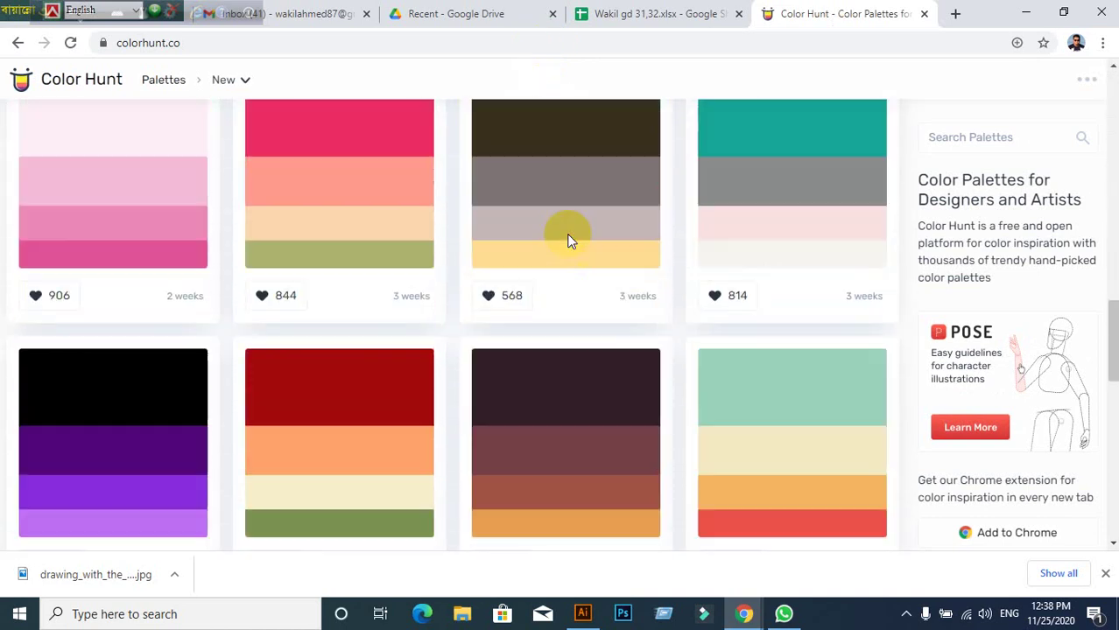
{"action": "scroll", "coordinate": [568, 240], "scroll_direction": "down", "scroll_amount": 5}
{"action": "scroll", "coordinate": [568, 241], "scroll_direction": "down", "scroll_amount": 5}
{"action": "scroll", "coordinate": [567, 238], "scroll_direction": "down", "scroll_amount": 5}
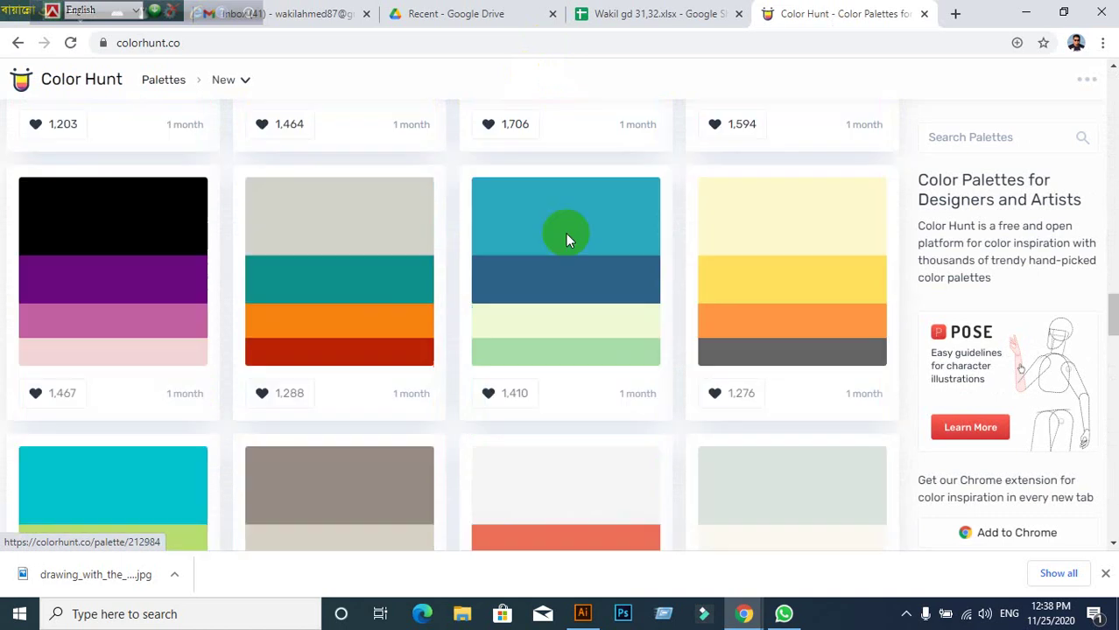
{"action": "scroll", "coordinate": [538, 208], "scroll_direction": "up", "scroll_amount": 5}
{"action": "scroll", "coordinate": [534, 208], "scroll_direction": "up", "scroll_amount": 4}
{"action": "scroll", "coordinate": [525, 197], "scroll_direction": "up", "scroll_amount": 3}
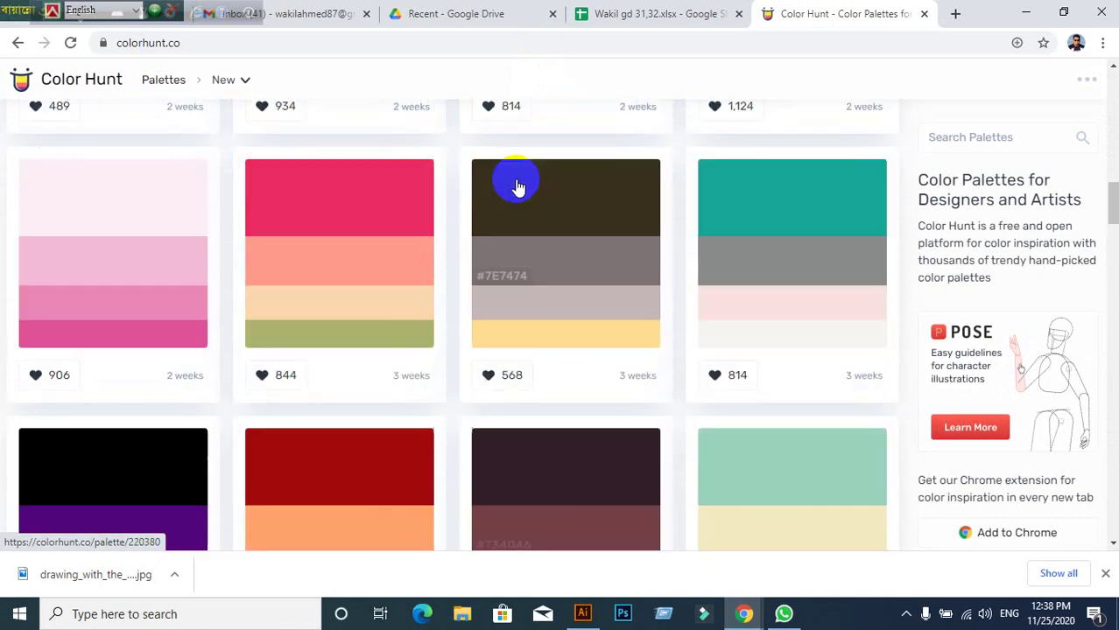
{"action": "scroll", "coordinate": [513, 184], "scroll_direction": "up", "scroll_amount": 2}
{"action": "scroll", "coordinate": [512, 184], "scroll_direction": "up", "scroll_amount": 5}
{"action": "scroll", "coordinate": [508, 180], "scroll_direction": "up", "scroll_amount": 4}
{"action": "scroll", "coordinate": [507, 179], "scroll_direction": "up", "scroll_amount": 1}
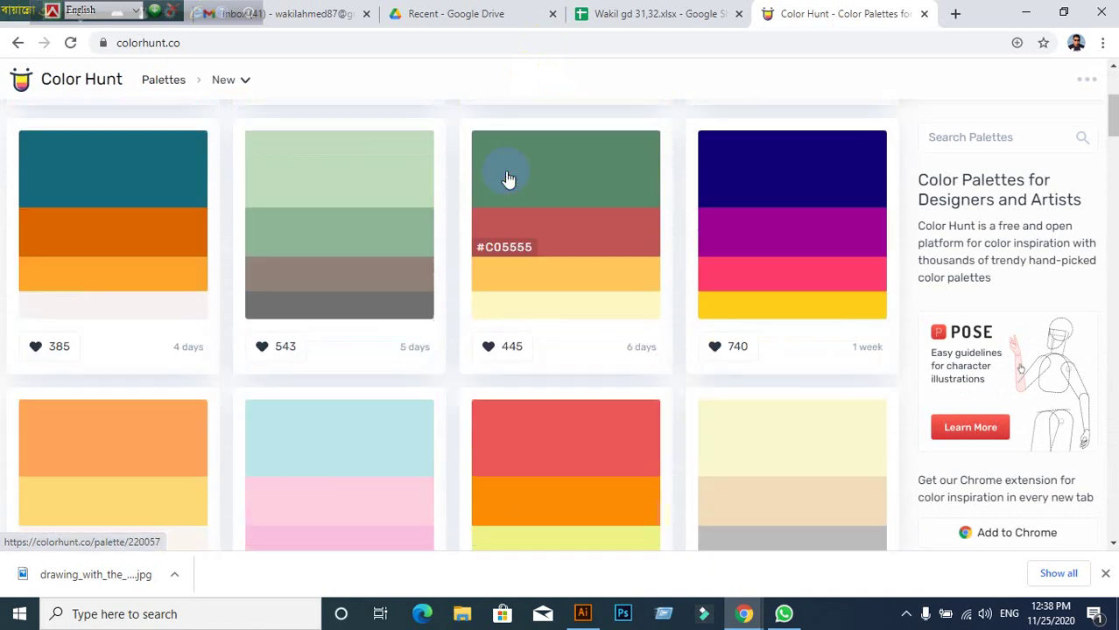
{"action": "scroll", "coordinate": [507, 175], "scroll_direction": "up", "scroll_amount": 3}
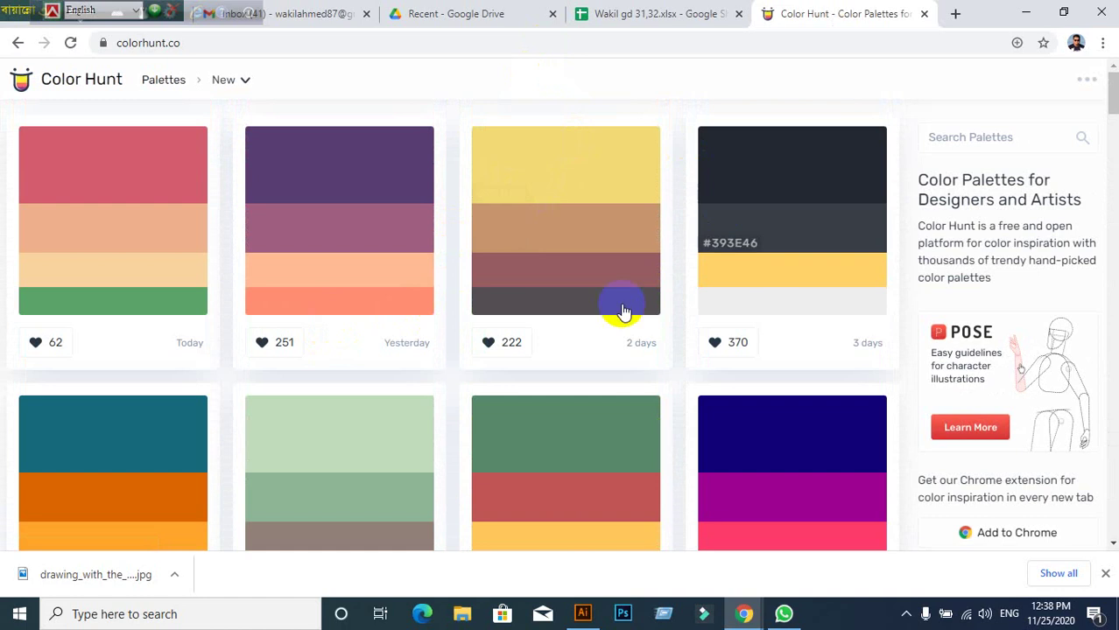
{"action": "scroll", "coordinate": [372, 473], "scroll_direction": "down", "scroll_amount": 2}
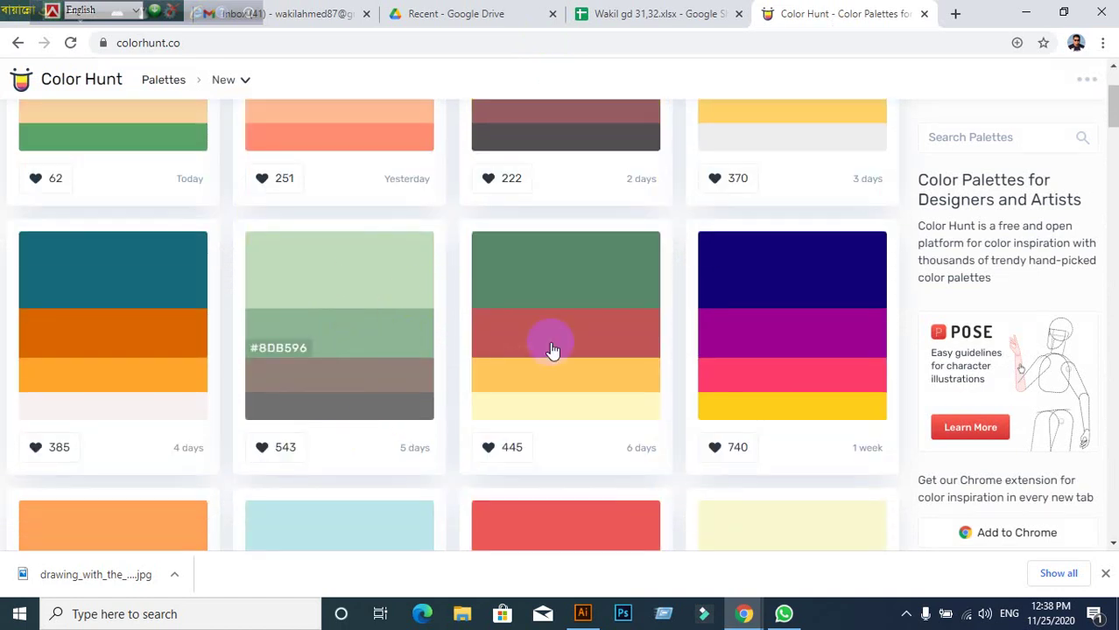
{"action": "left_click", "coordinate": [792, 327]}
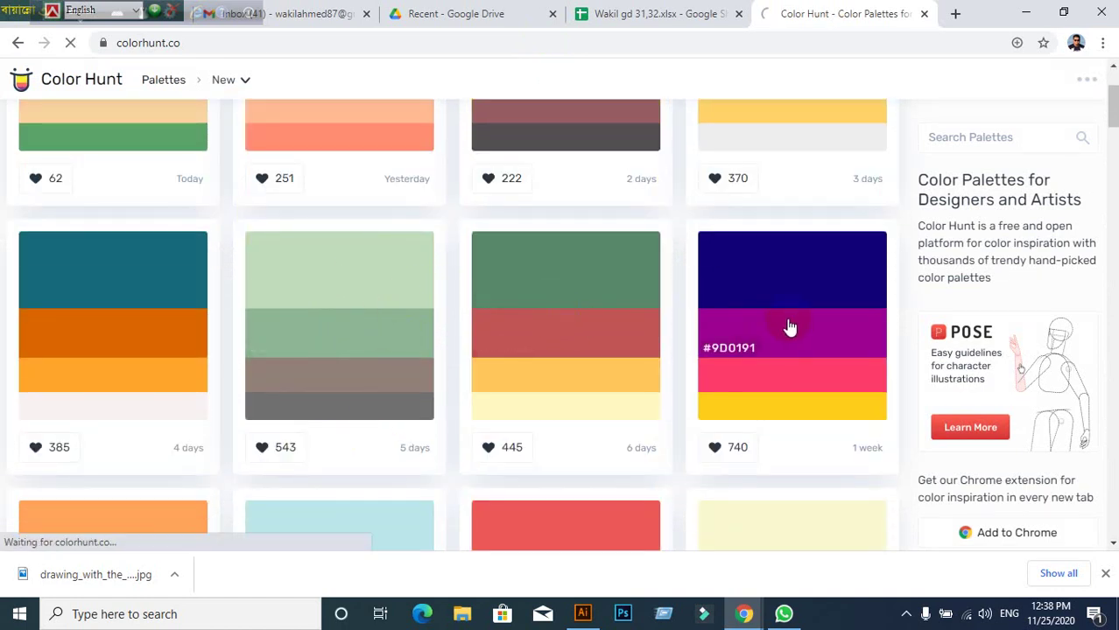
Step: Copy the palette's navy colour code #120078 and return to Illustrator
{"action": "scroll", "coordinate": [469, 359], "scroll_direction": "down", "scroll_amount": 2}
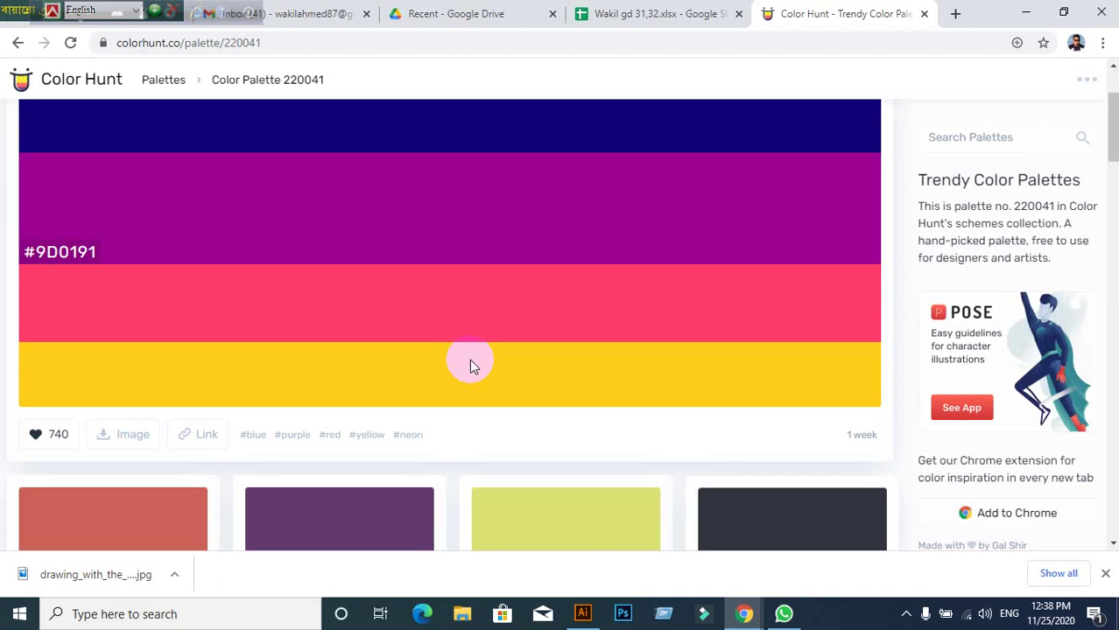
{"action": "scroll", "coordinate": [469, 359], "scroll_direction": "down", "scroll_amount": 3}
{"action": "scroll", "coordinate": [469, 359], "scroll_direction": "up", "scroll_amount": 4}
{"action": "scroll", "coordinate": [350, 341], "scroll_direction": "up", "scroll_amount": 1}
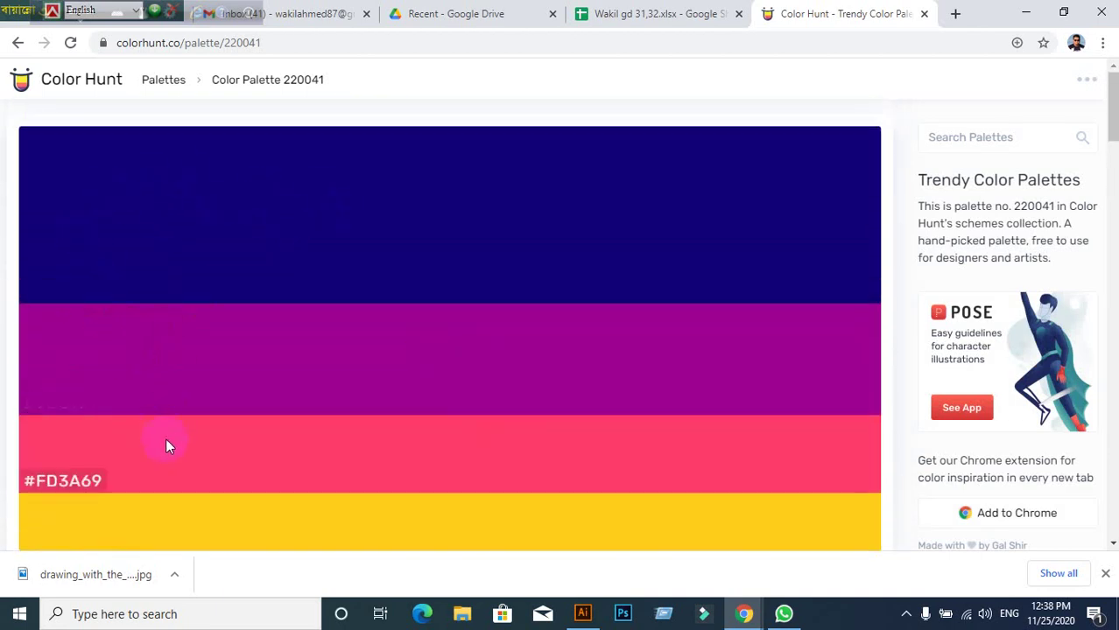
{"action": "scroll", "coordinate": [167, 438], "scroll_direction": "down", "scroll_amount": 3}
{"action": "scroll", "coordinate": [223, 355], "scroll_direction": "up", "scroll_amount": 2}
{"action": "scroll", "coordinate": [229, 365], "scroll_direction": "up", "scroll_amount": 1}
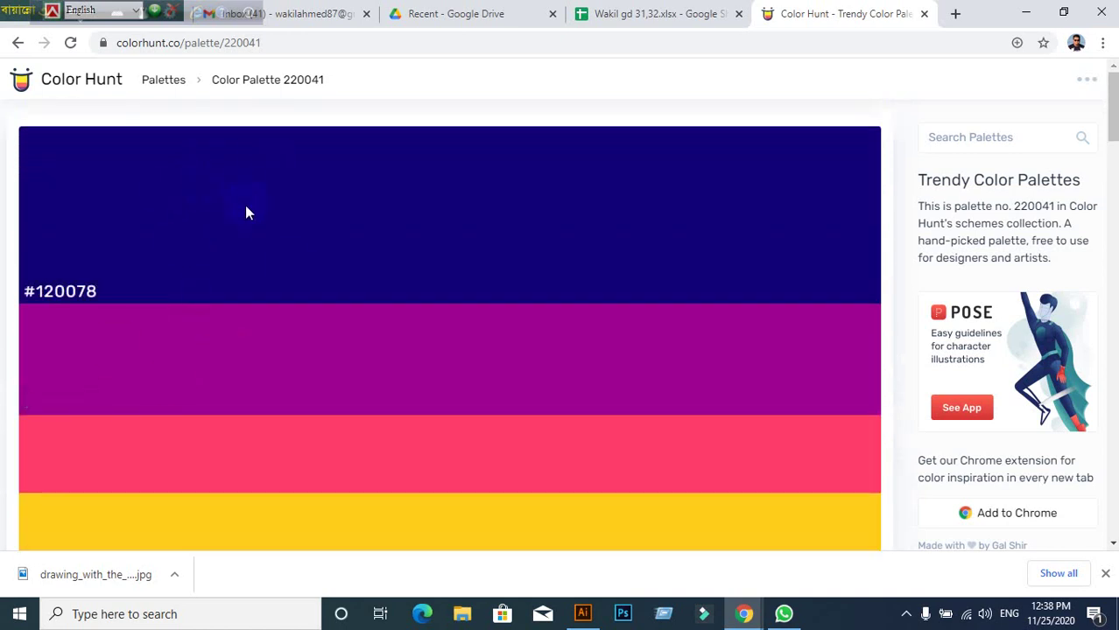
{"action": "left_click", "coordinate": [74, 298]}
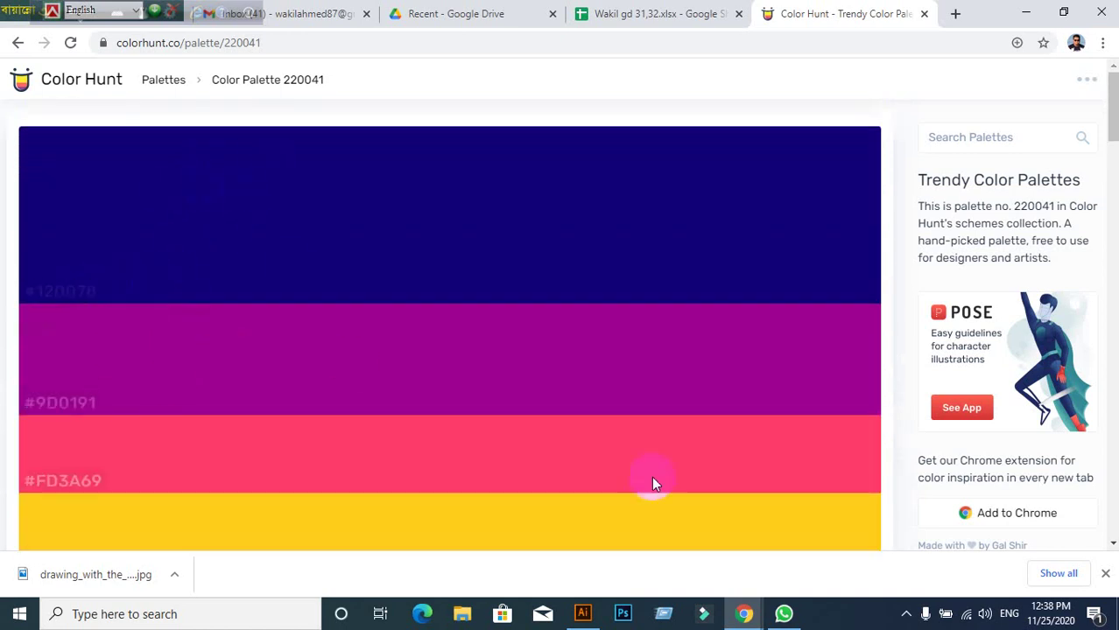
{"action": "left_click", "coordinate": [584, 613]}
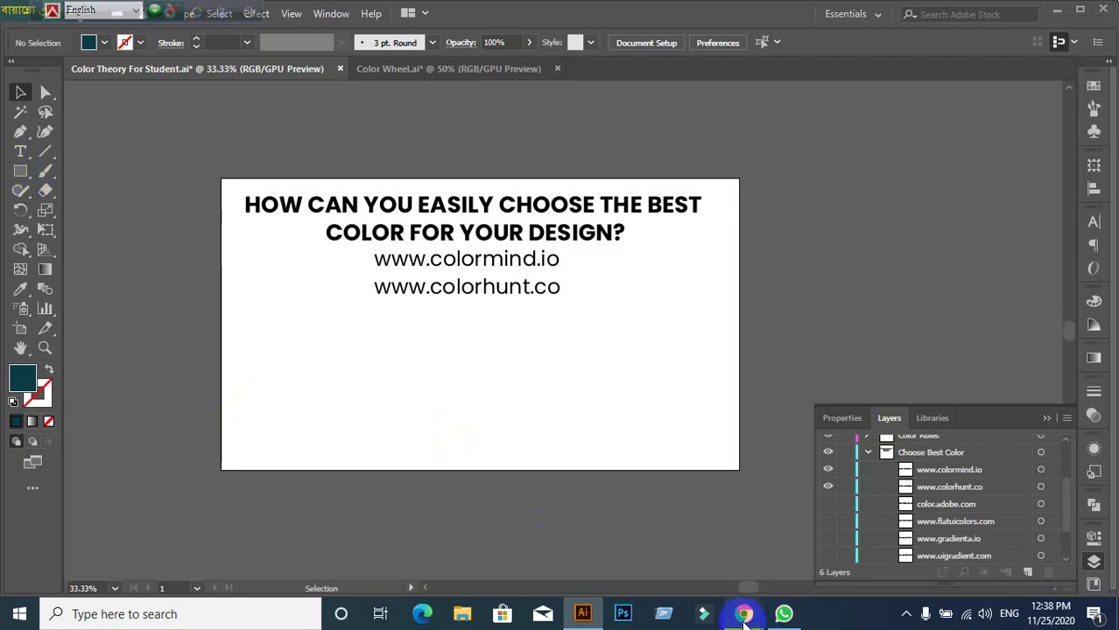
Step: Copy the pink code #FD3A69 from Color Hunt and draw a small square above the slide
{"action": "mouse_move", "coordinate": [743, 614]}
{"action": "left_click", "coordinate": [624, 540]}
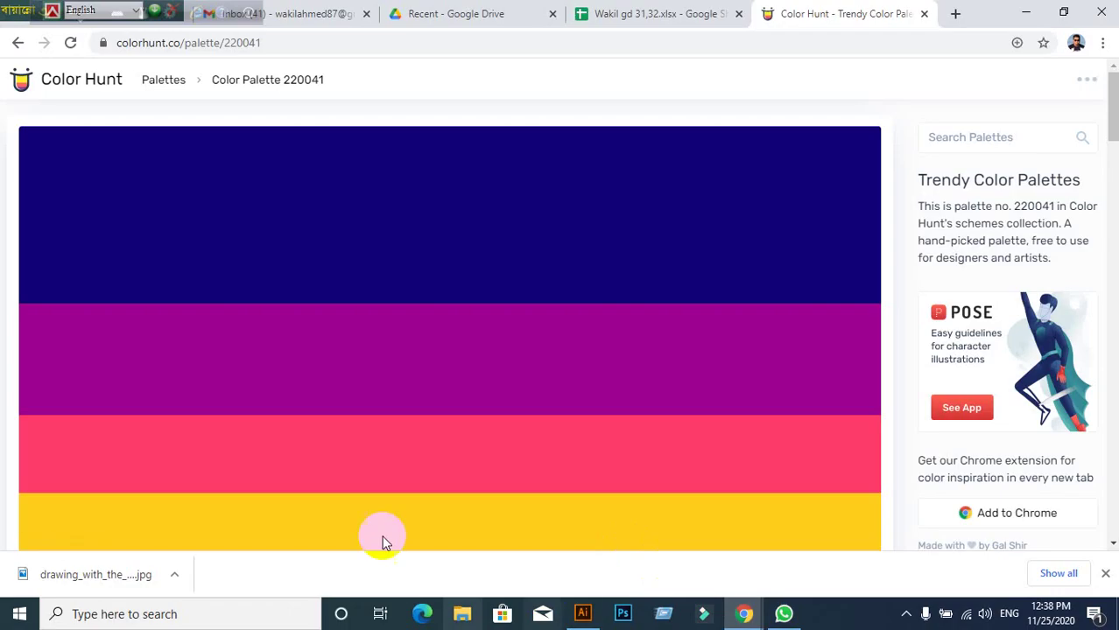
{"action": "left_click", "coordinate": [74, 489]}
{"action": "left_click", "coordinate": [584, 613]}
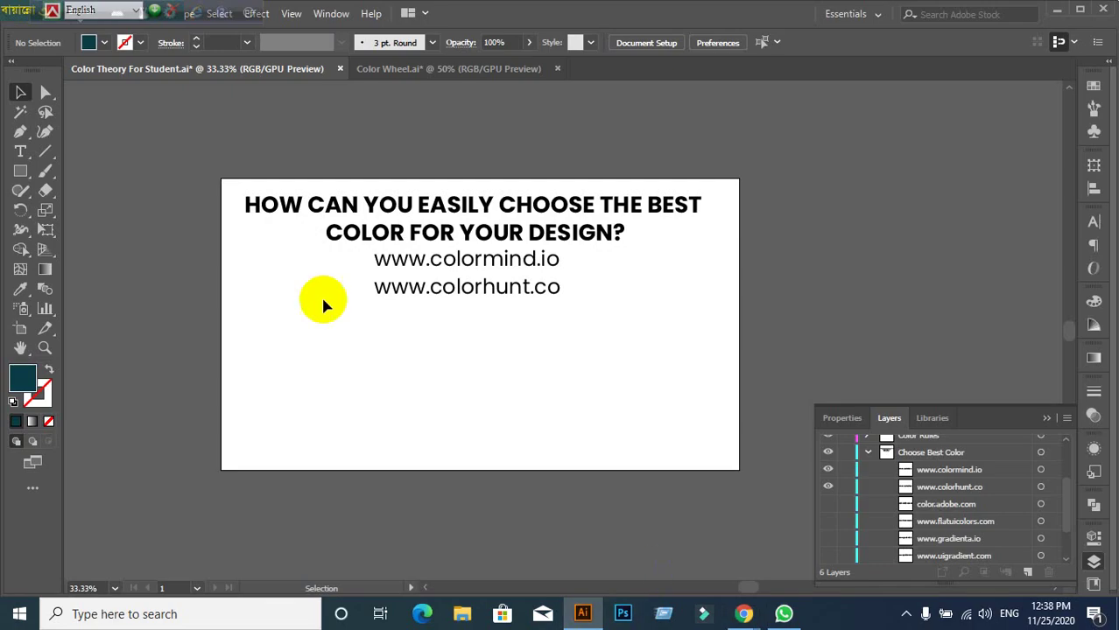
{"action": "scroll", "coordinate": [214, 275], "scroll_direction": "up", "scroll_amount": 1}
{"action": "left_click", "coordinate": [20, 171]}
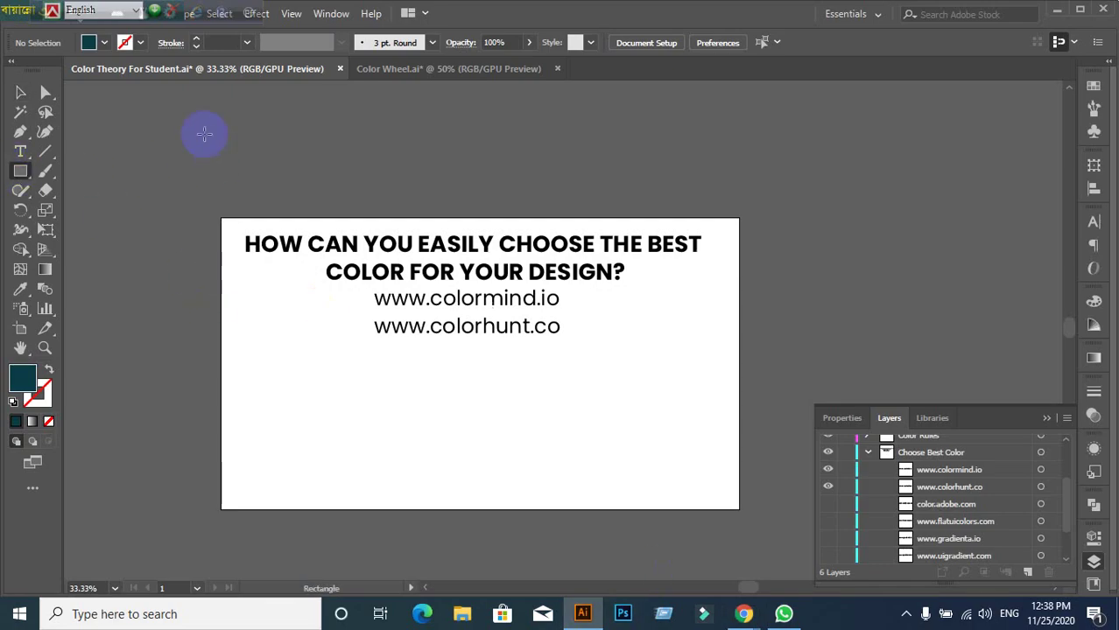
{"action": "left_click_drag", "start_coordinate": [204, 125], "coordinate": [282, 202]}
Step: Give the square a pink hex fill, then select and delete it
{"action": "left_click", "coordinate": [27, 390]}
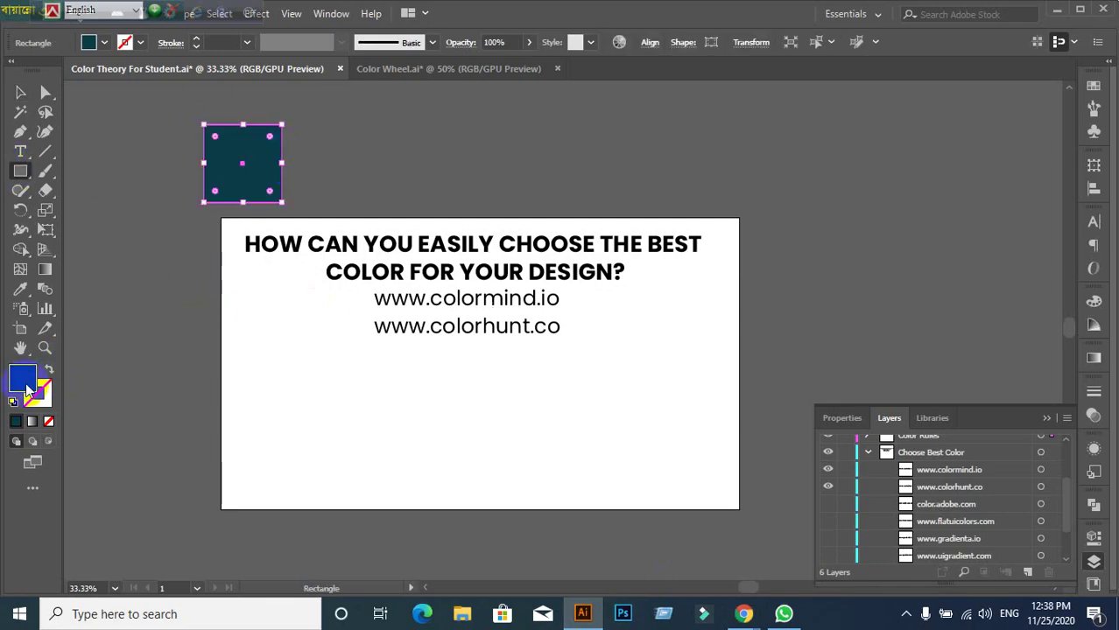
{"action": "double_click", "coordinate": [1015, 403]}
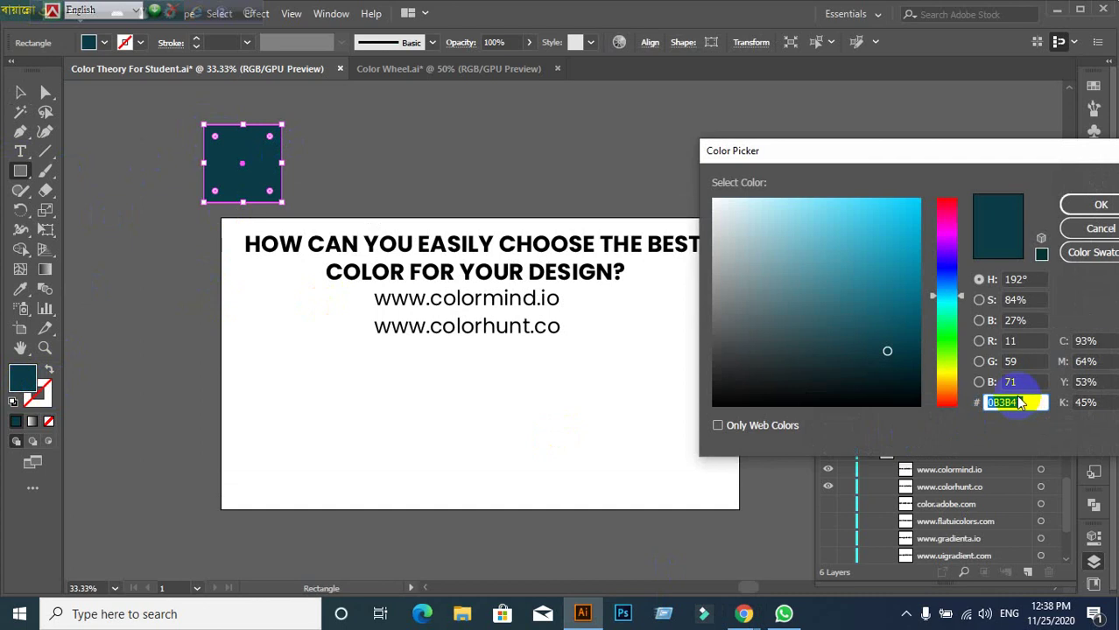
{"action": "type", "text": "ff3366"}
{"action": "key", "text": "Return"}
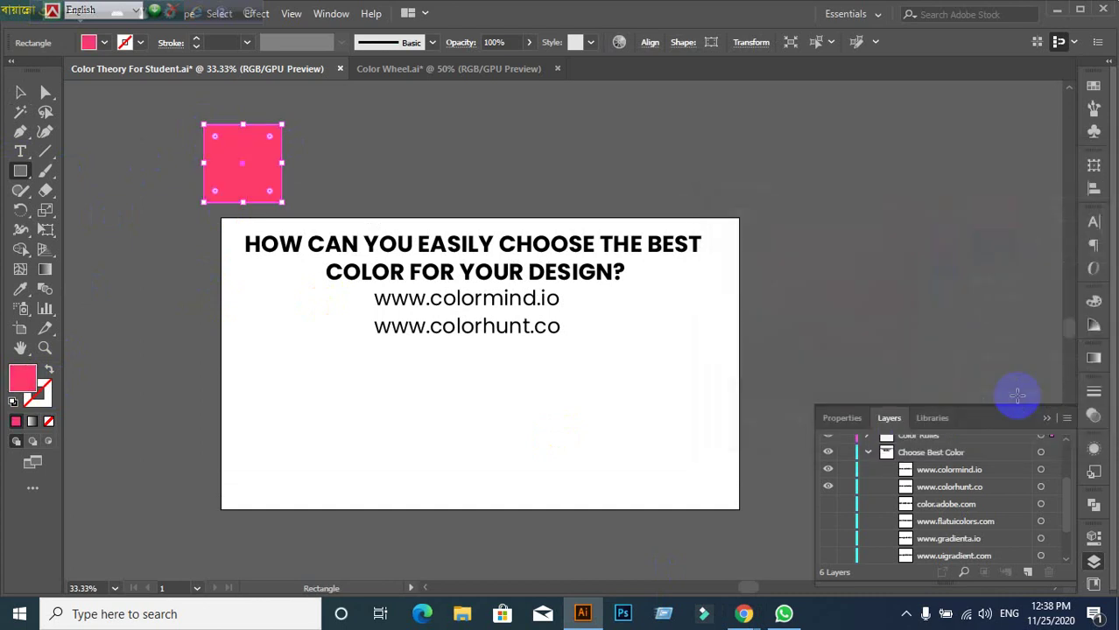
{"action": "left_click", "coordinate": [20, 92]}
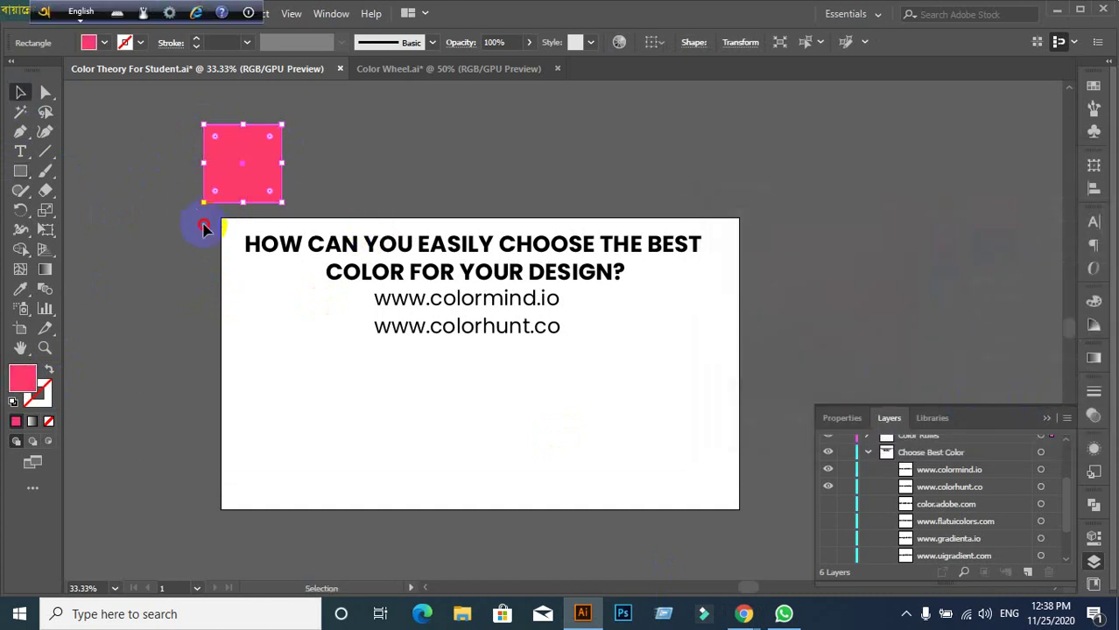
{"action": "left_click", "coordinate": [200, 229]}
{"action": "key", "text": "Delete"}
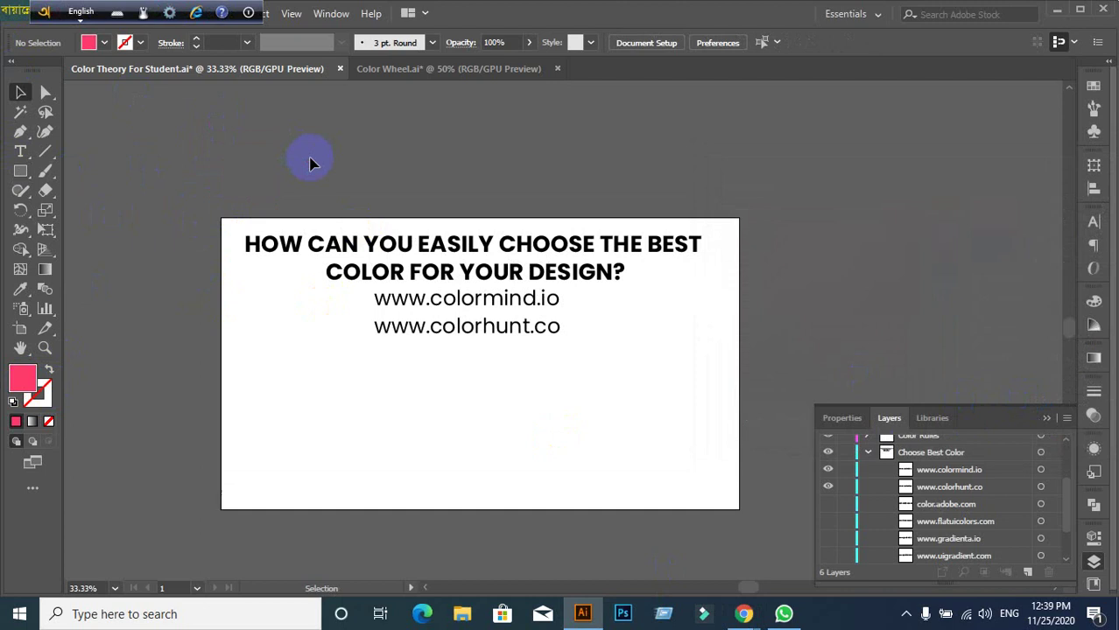
Step: Leave palette 220041 for Color Hunt's home page of newest palettes
{"action": "left_click", "coordinate": [742, 613]}
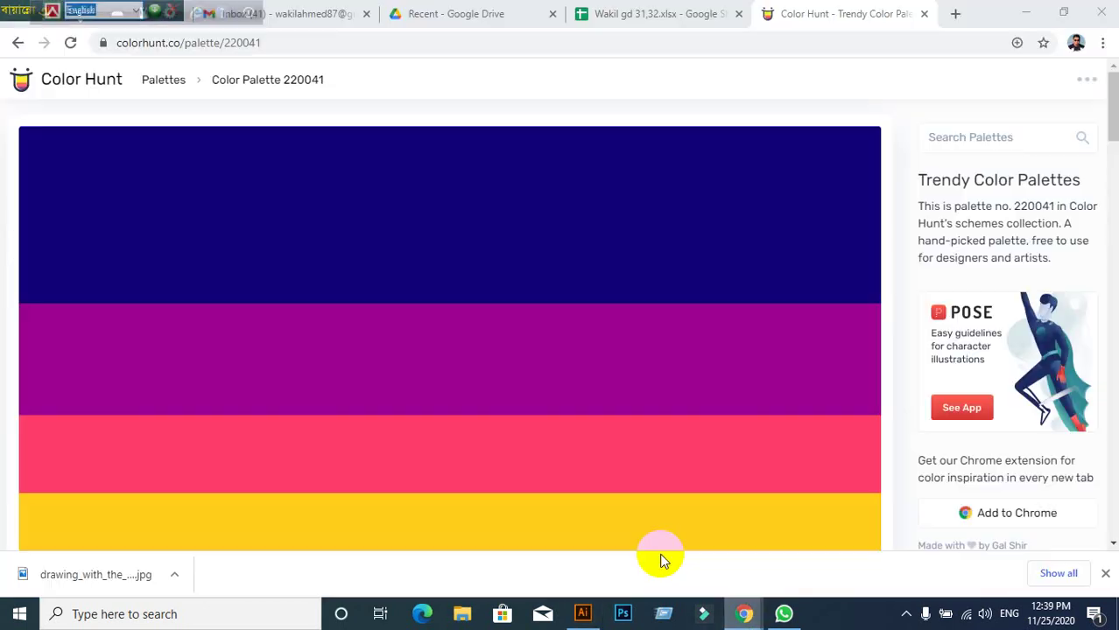
{"action": "scroll", "coordinate": [398, 270], "scroll_direction": "down", "scroll_amount": 3}
{"action": "scroll", "coordinate": [390, 263], "scroll_direction": "down", "scroll_amount": 2}
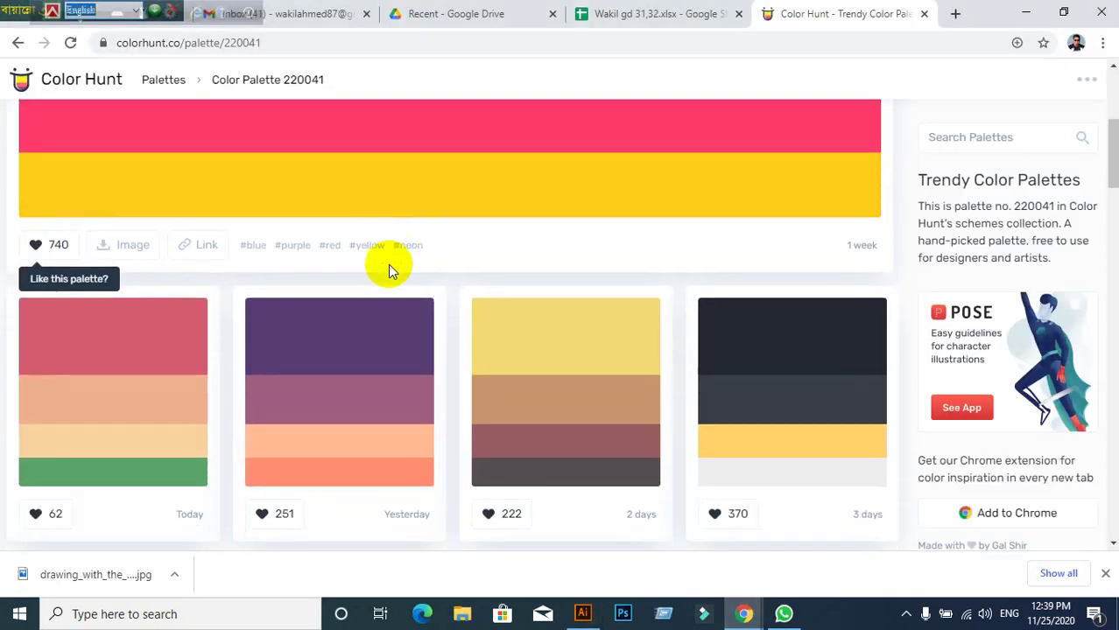
{"action": "scroll", "coordinate": [394, 284], "scroll_direction": "up", "scroll_amount": 3}
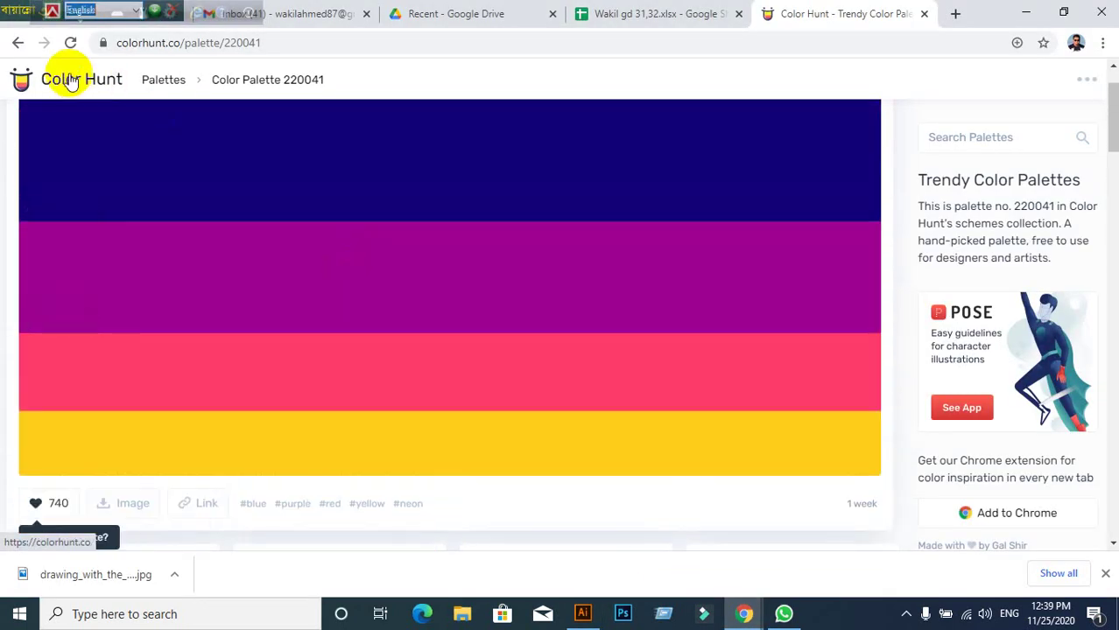
{"action": "left_click", "coordinate": [70, 87]}
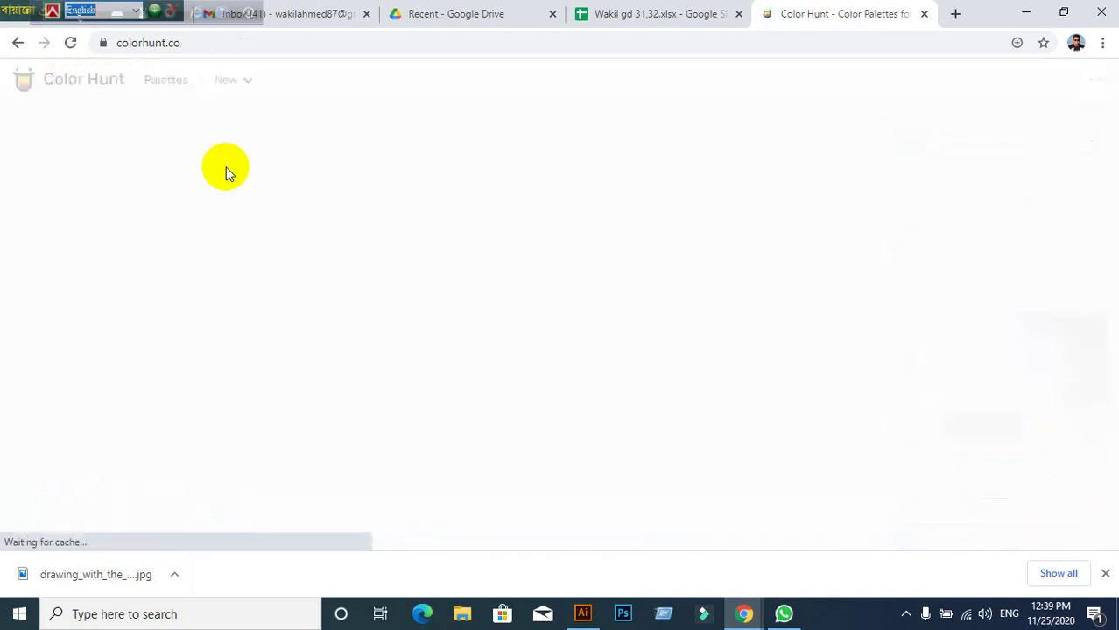
{"action": "scroll", "coordinate": [600, 352], "scroll_direction": "down", "scroll_amount": 3}
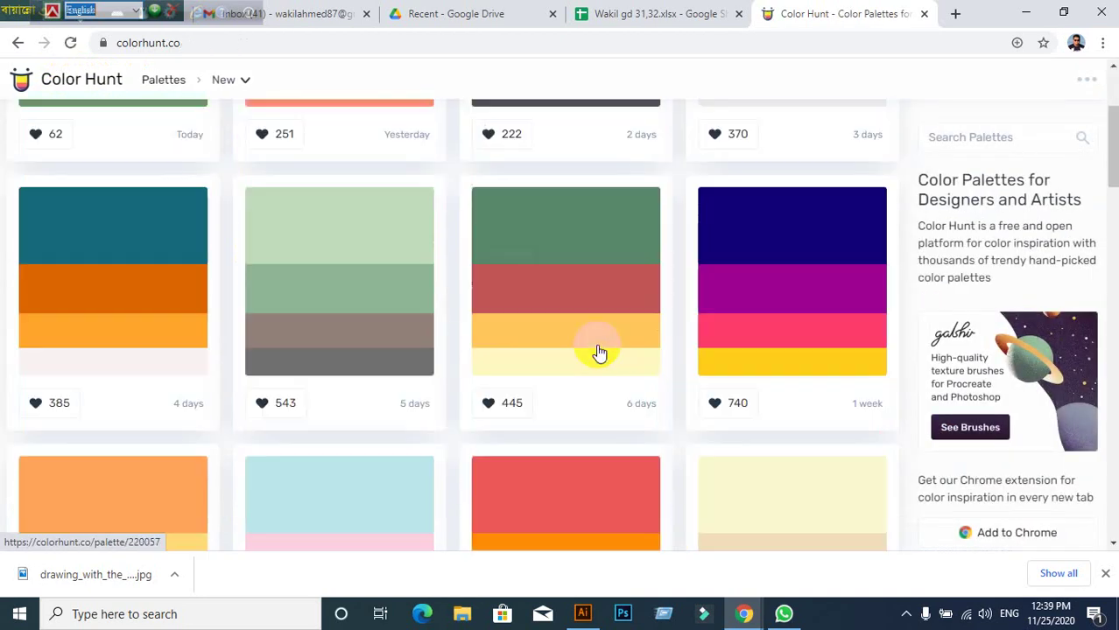
{"action": "scroll", "coordinate": [761, 307], "scroll_direction": "down", "scroll_amount": 2}
{"action": "scroll", "coordinate": [924, 252], "scroll_direction": "up", "scroll_amount": 5}
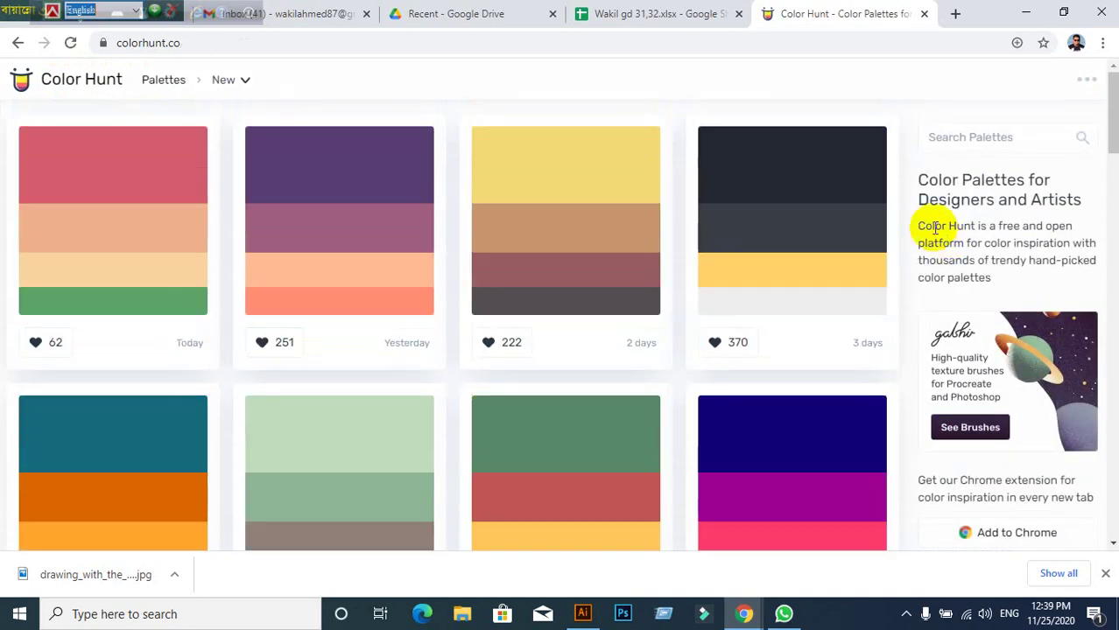
Step: Open the Search Palettes tag list and scroll through the colour and theme tags
{"action": "left_click", "coordinate": [950, 131]}
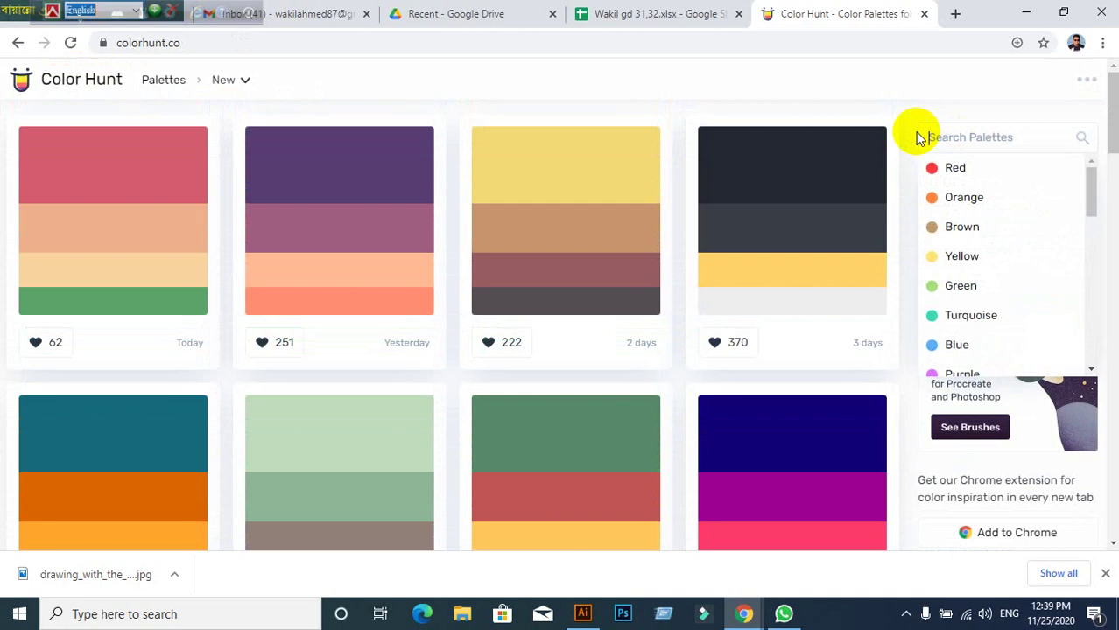
{"action": "scroll", "coordinate": [1007, 288], "scroll_direction": "down", "scroll_amount": 3}
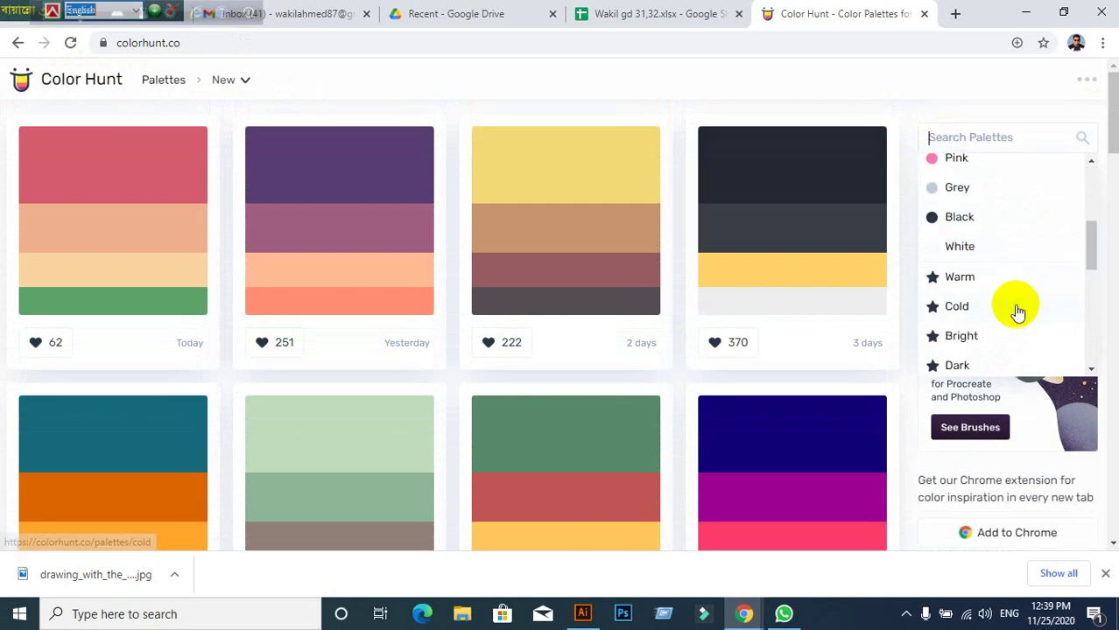
{"action": "scroll", "coordinate": [1017, 313], "scroll_direction": "down", "scroll_amount": 3}
{"action": "scroll", "coordinate": [1019, 313], "scroll_direction": "up", "scroll_amount": 2}
{"action": "scroll", "coordinate": [1019, 313], "scroll_direction": "up", "scroll_amount": 3}
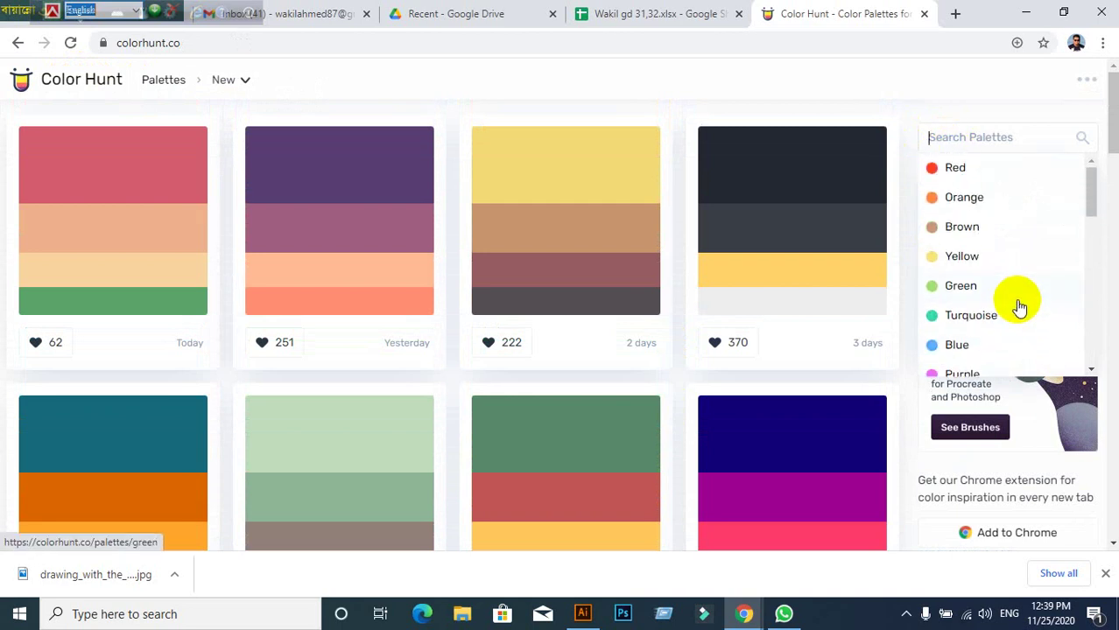
{"action": "scroll", "coordinate": [1020, 311], "scroll_direction": "down", "scroll_amount": 4}
{"action": "scroll", "coordinate": [1018, 308], "scroll_direction": "down", "scroll_amount": 3}
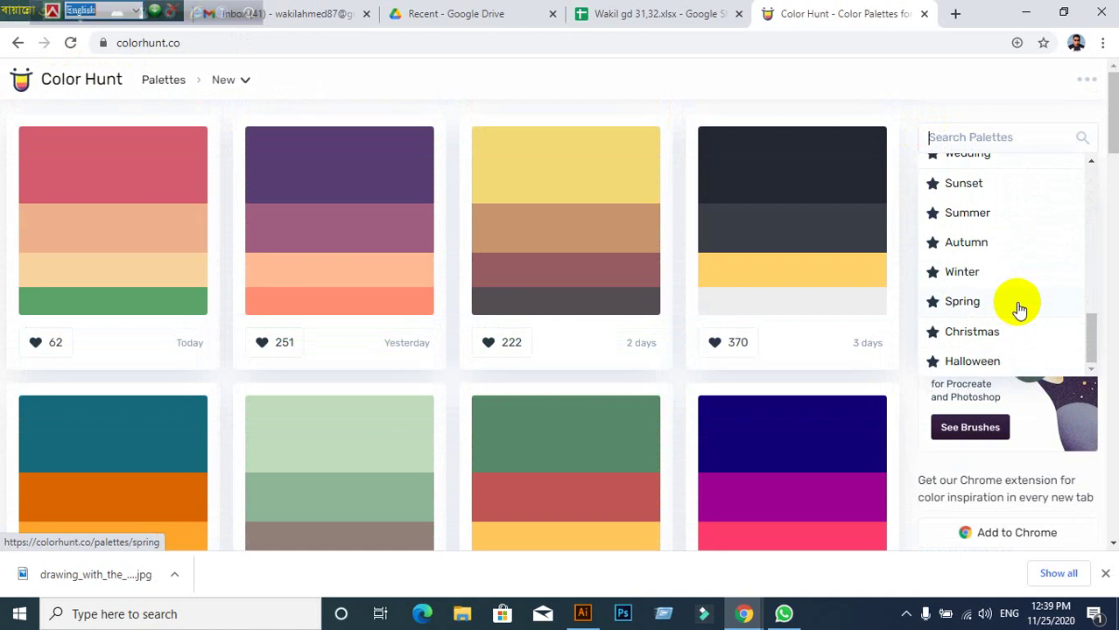
Step: Show the Winter palettes, then switch to the Warm Color Palettes collection
{"action": "left_click", "coordinate": [962, 272]}
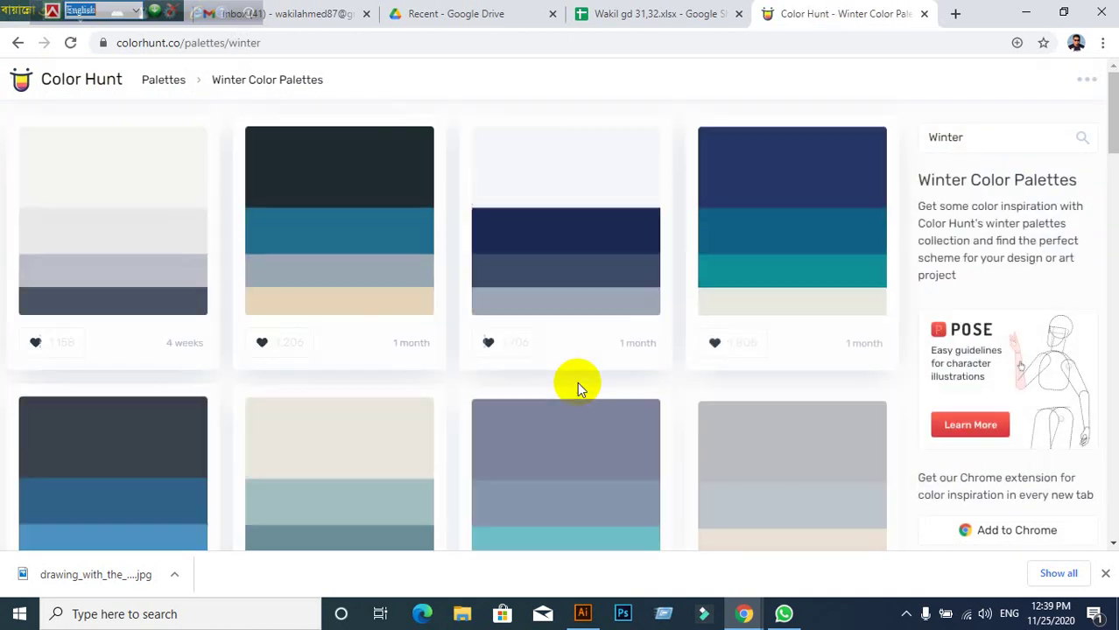
{"action": "left_click", "coordinate": [1069, 140]}
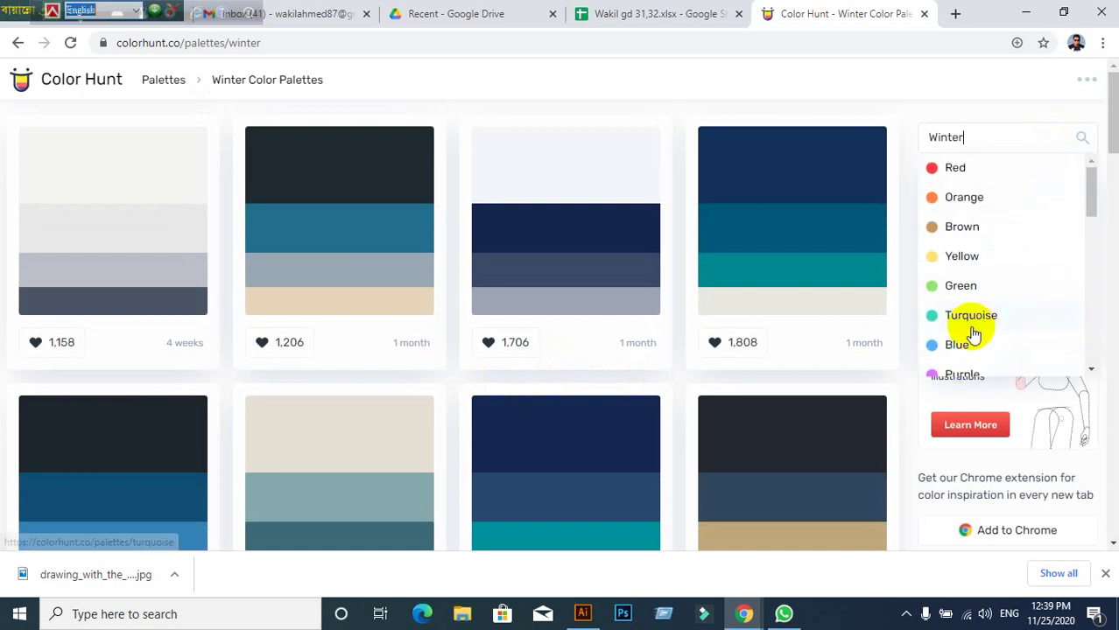
{"action": "scroll", "coordinate": [1007, 313], "scroll_direction": "down", "scroll_amount": 4}
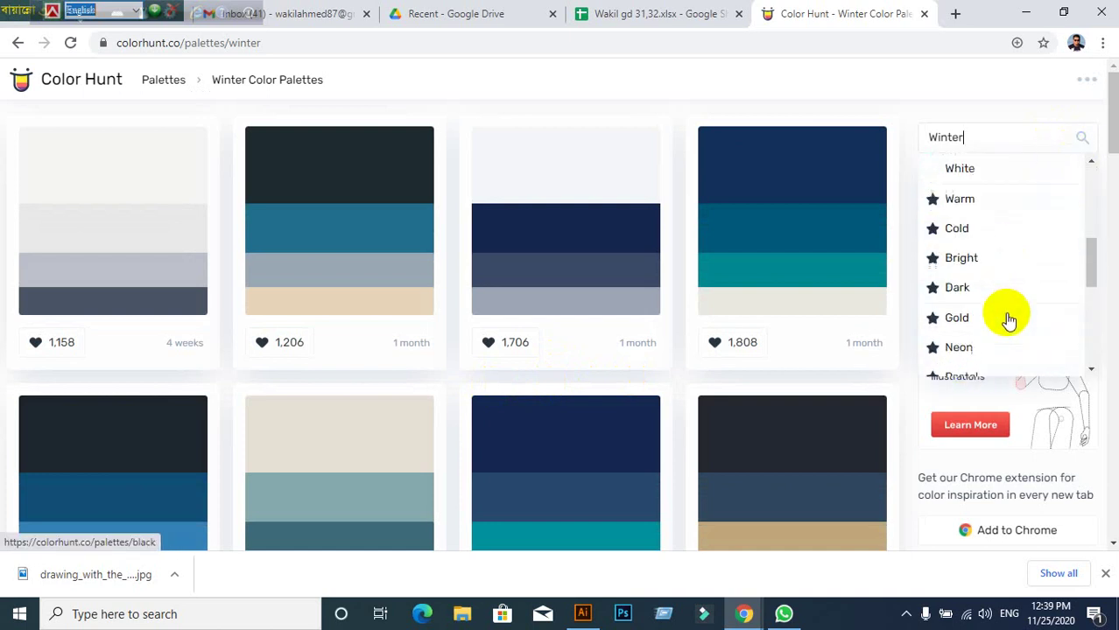
{"action": "left_click", "coordinate": [977, 201]}
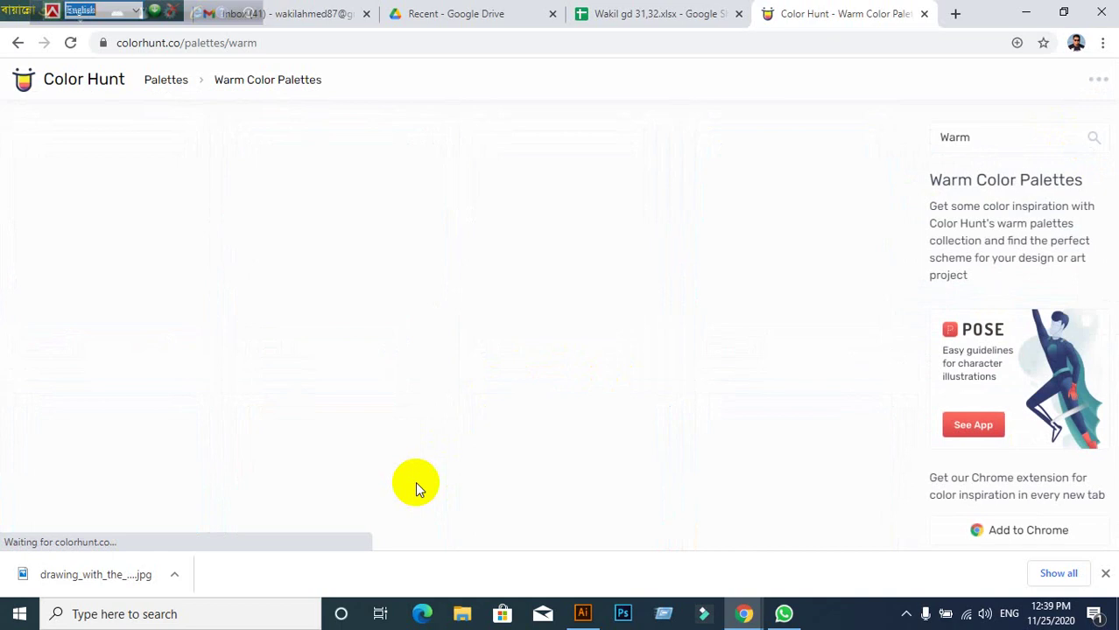
{"action": "scroll", "coordinate": [644, 405], "scroll_direction": "down", "scroll_amount": 3}
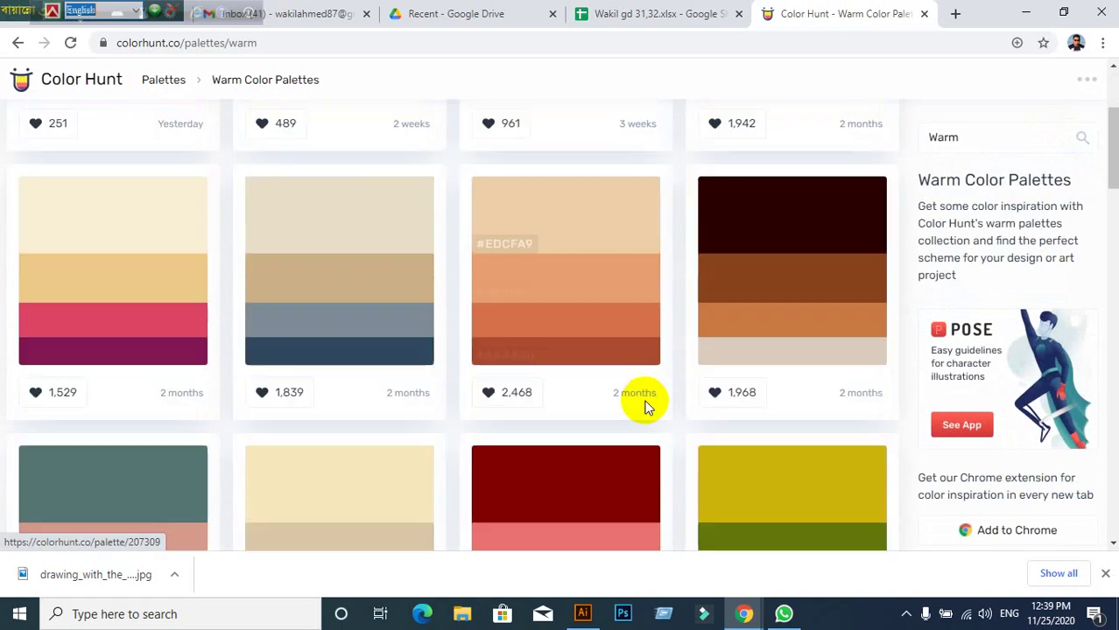
{"action": "scroll", "coordinate": [902, 304], "scroll_direction": "up", "scroll_amount": 3}
Step: Try a Food palette search, clear it, and return to Illustrator
{"action": "left_click", "coordinate": [1031, 140]}
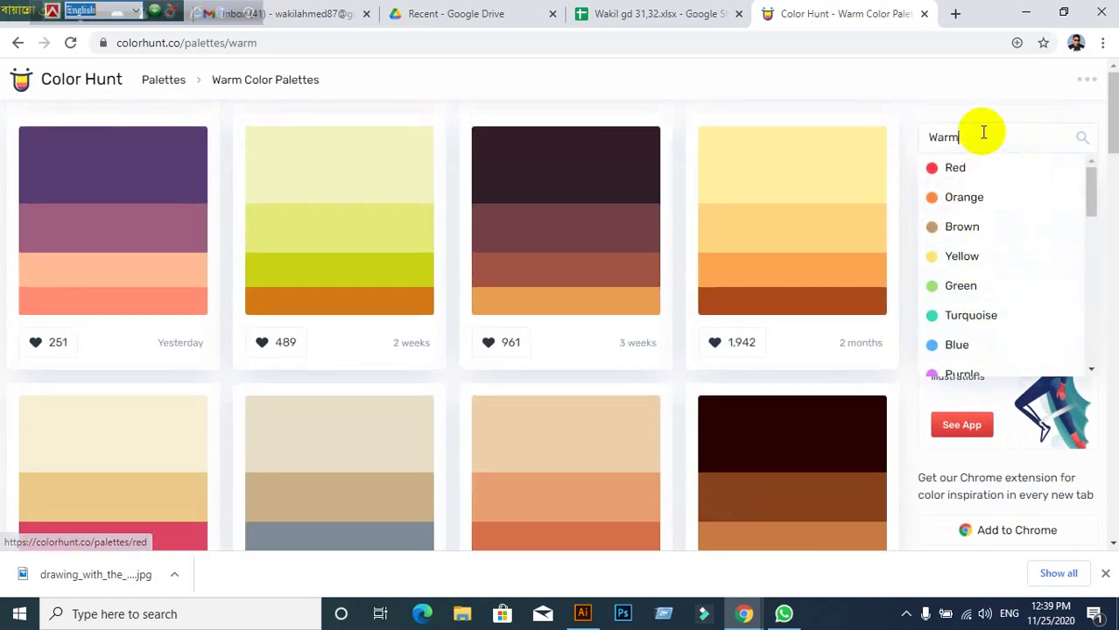
{"action": "key", "text": "BackSpace"}
{"action": "key", "text": "BackSpace"}
{"action": "key", "text": "BackSpace"}
{"action": "key", "text": "BackSpace"}
{"action": "type", "text": "f"}
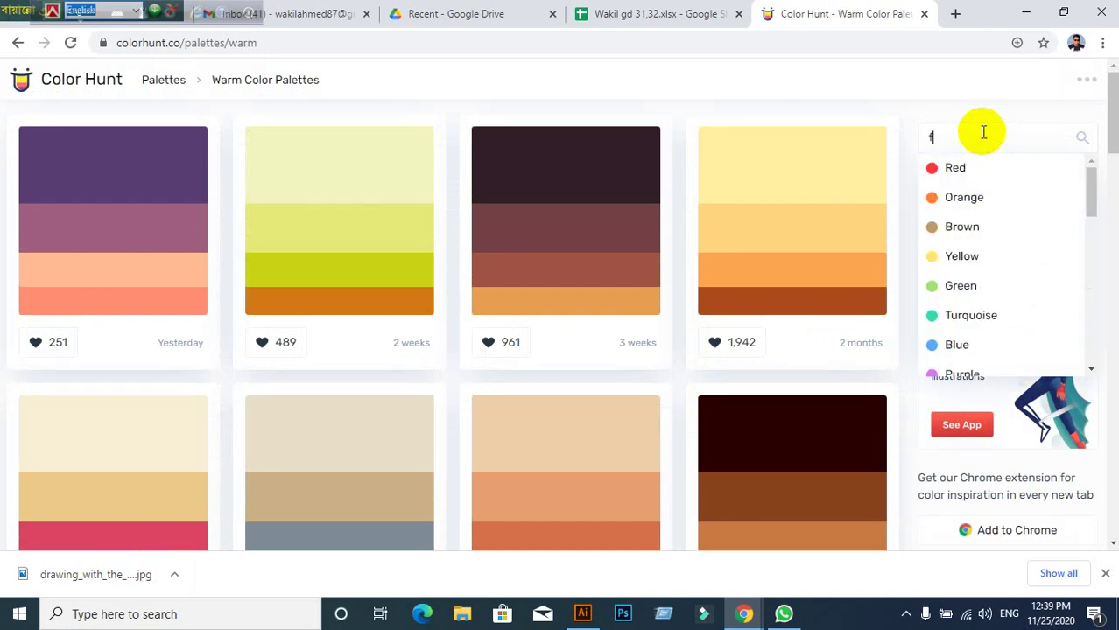
{"action": "key", "text": "BackSpace"}
{"action": "type", "text": "Food"}
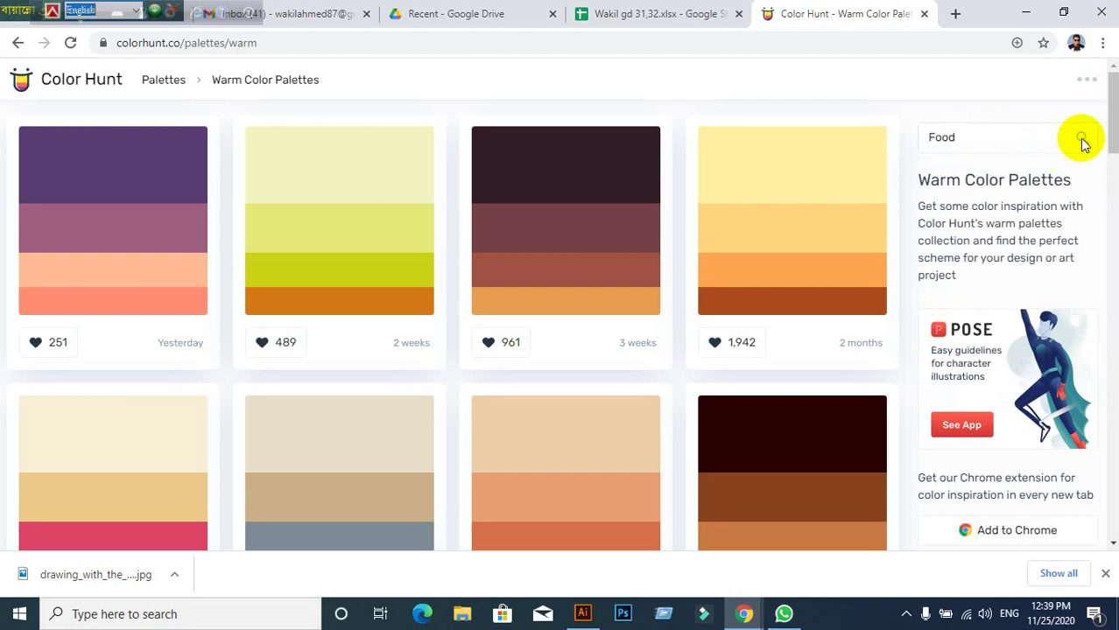
{"action": "left_click", "coordinate": [1029, 134]}
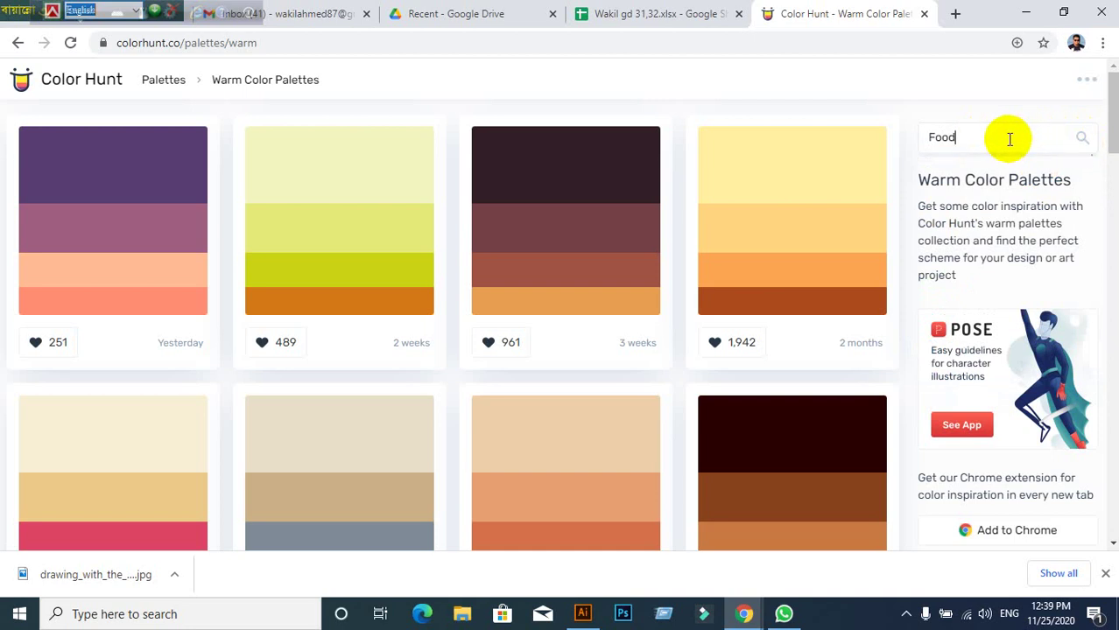
{"action": "key", "text": "BackSpace"}
{"action": "key", "text": "BackSpace"}
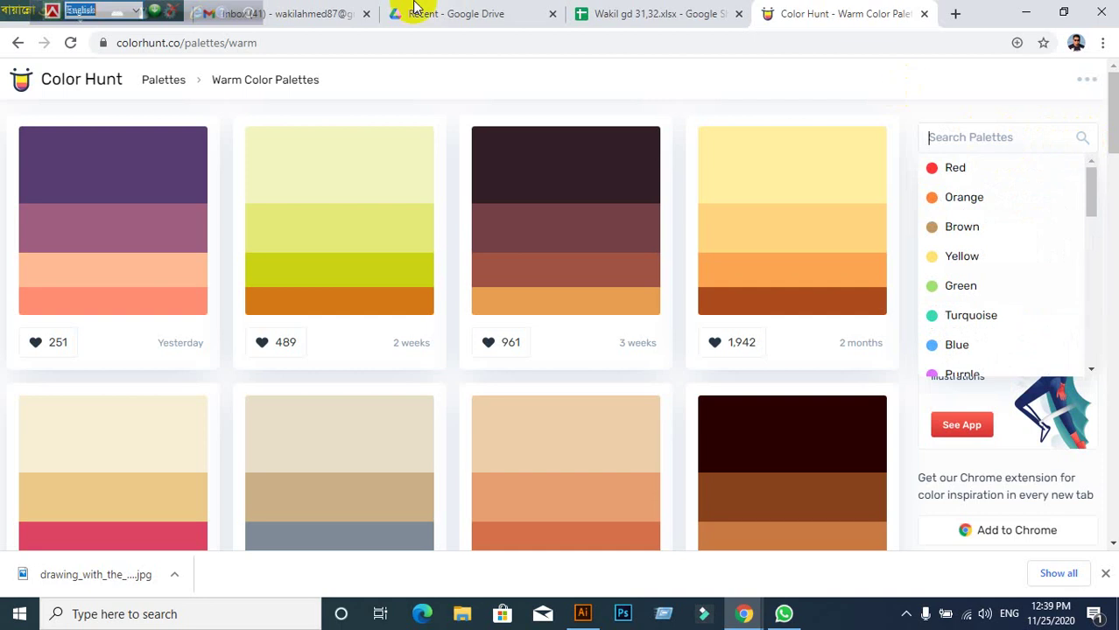
{"action": "left_click", "coordinate": [580, 613]}
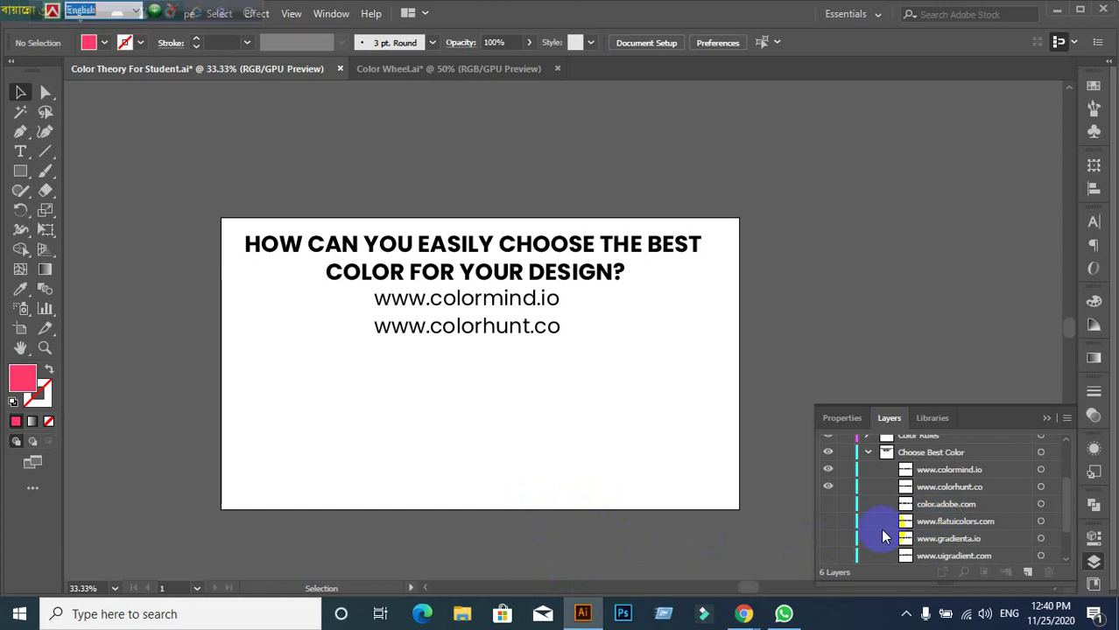
Step: Show color.adobe.com as the slide's third site and bring the Color Hunt page back
{"action": "left_click", "coordinate": [828, 505]}
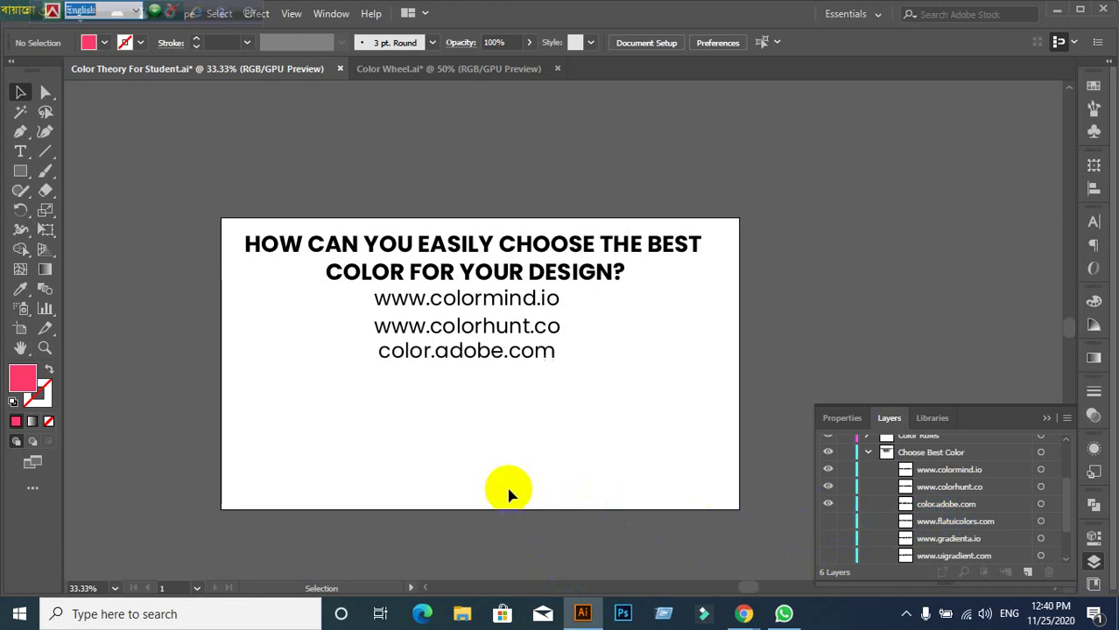
{"action": "left_click", "coordinate": [745, 616]}
{"action": "left_click", "coordinate": [615, 532]}
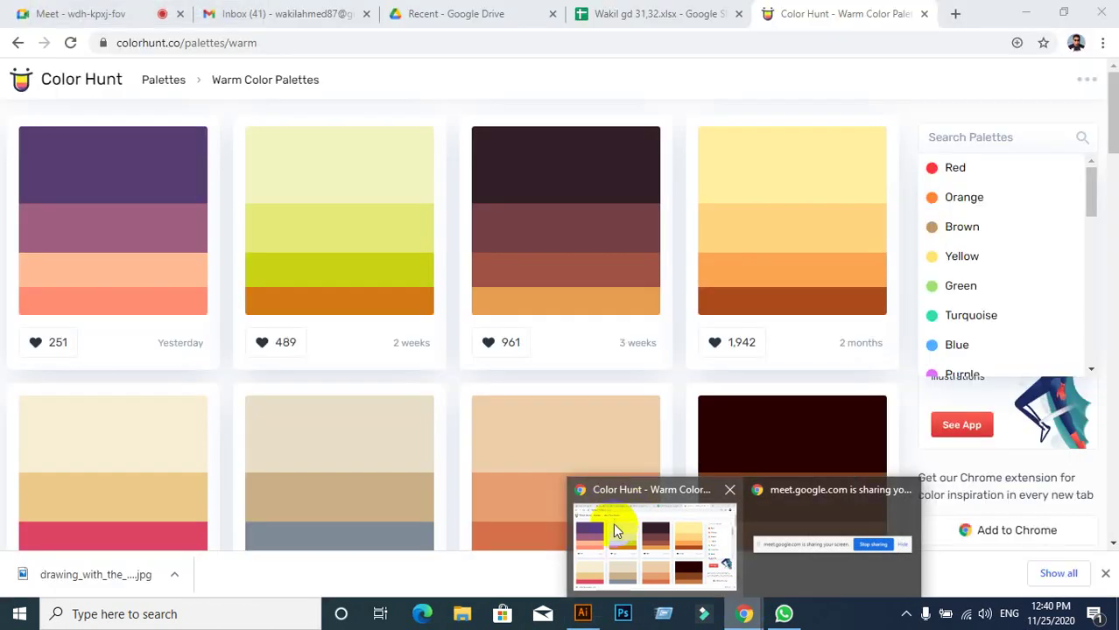
{"action": "left_click", "coordinate": [715, 42]}
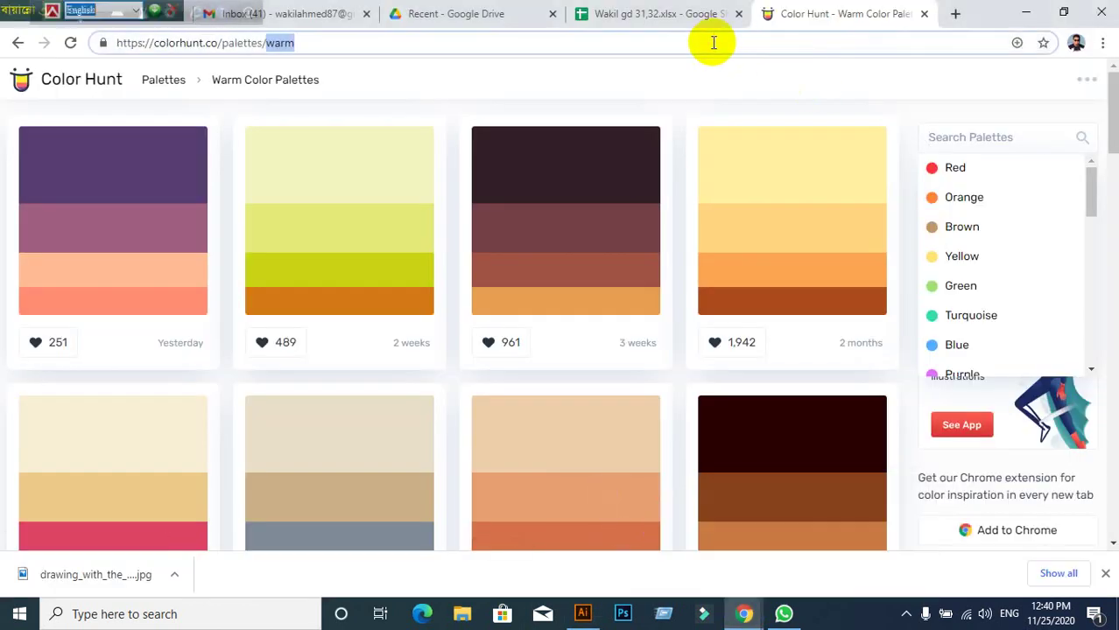
{"action": "left_click", "coordinate": [714, 42]}
{"action": "type", "text": "www."}
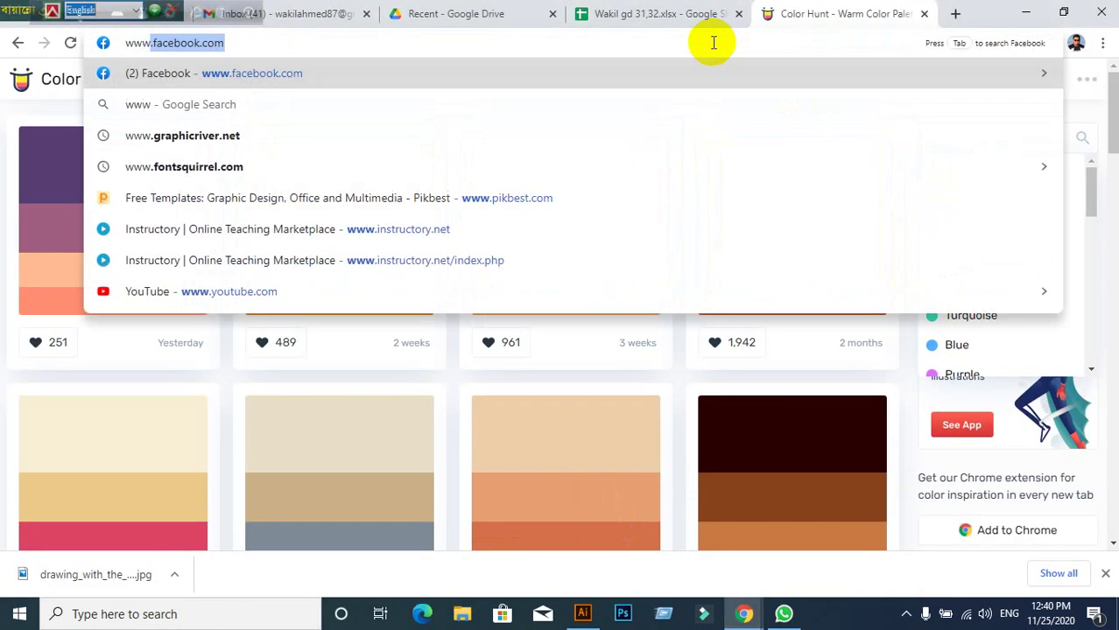
{"action": "type", "text": "color"}
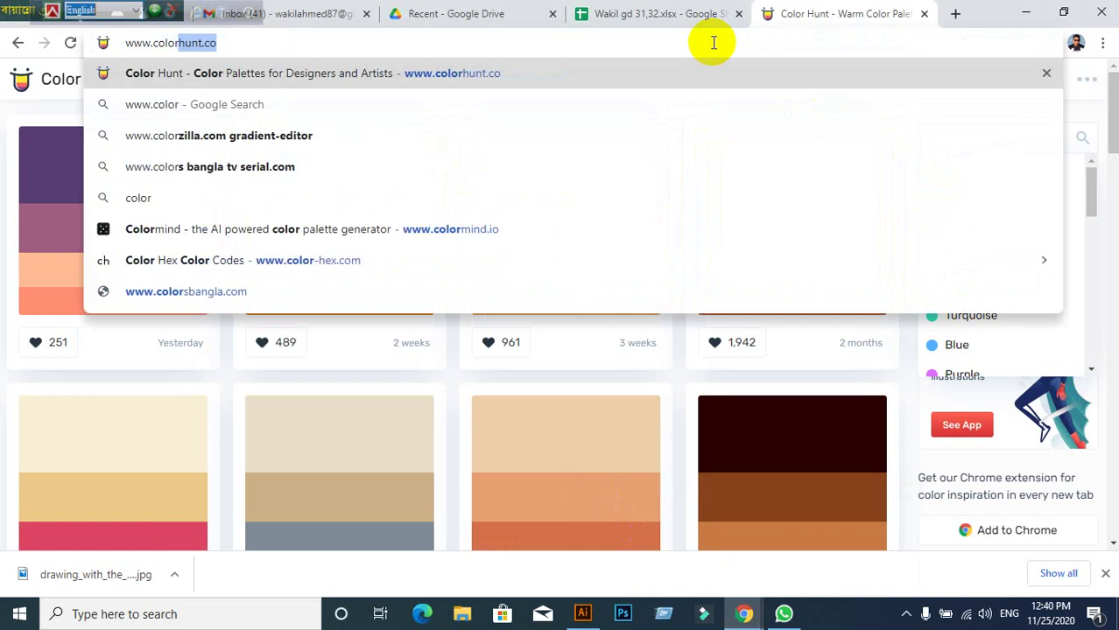
{"action": "key", "text": "BackSpace"}
{"action": "type", "text": ".adib"}
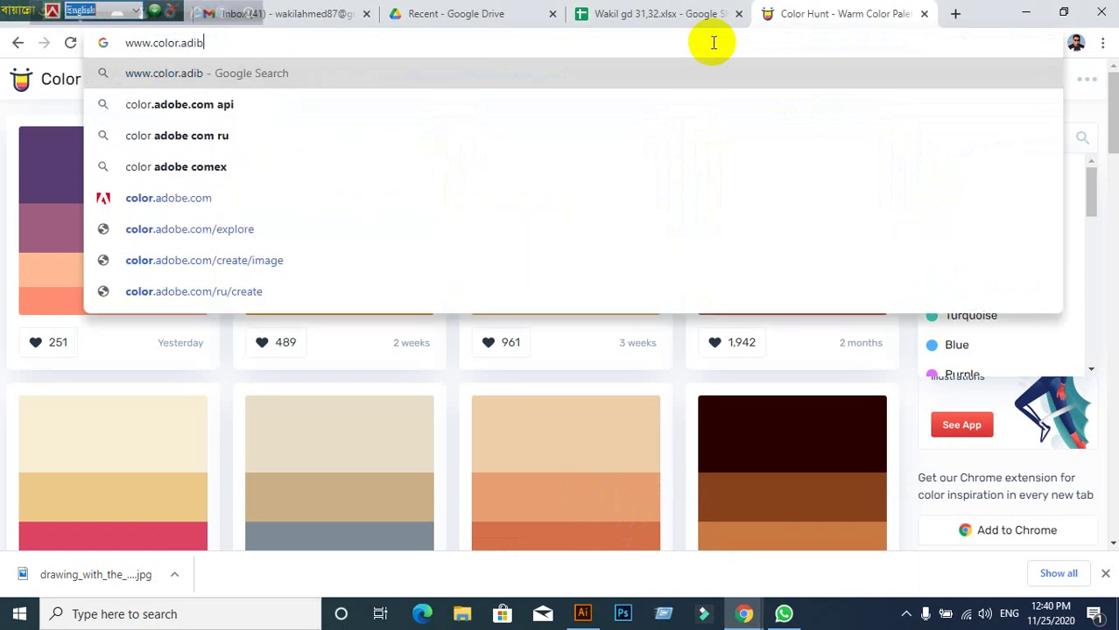
{"action": "type", "text": "e.com"}
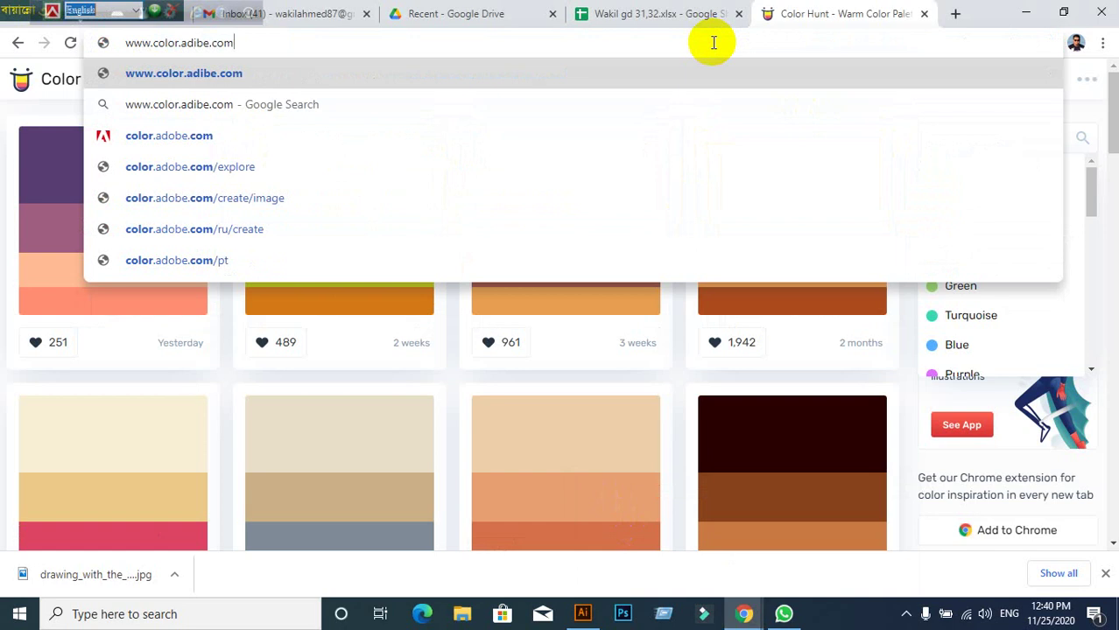
{"action": "left_click", "coordinate": [189, 73]}
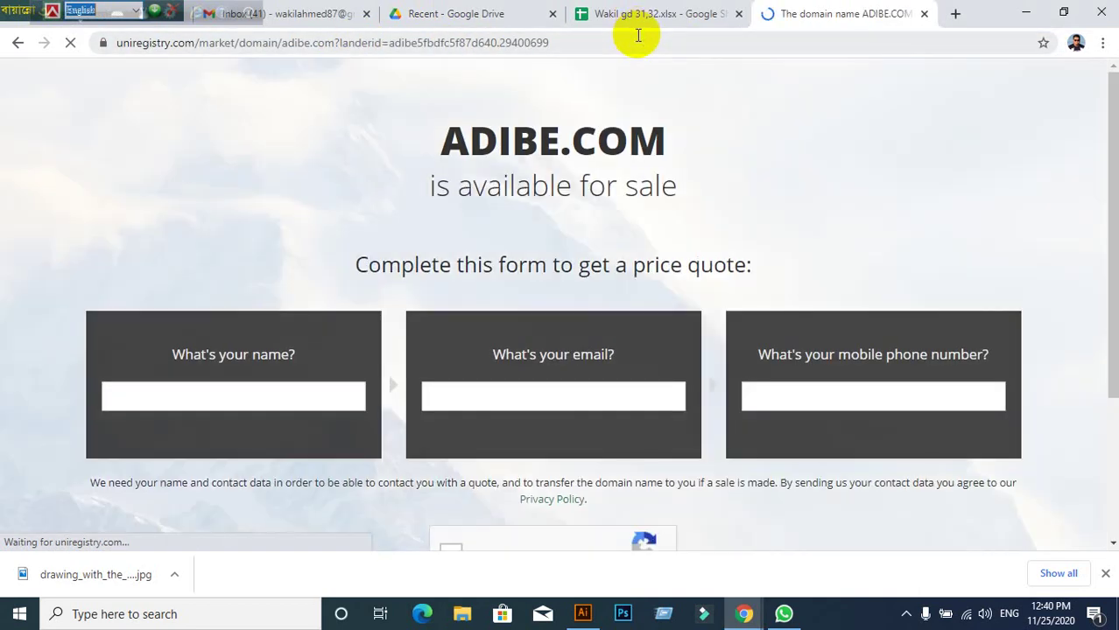
{"action": "left_click", "coordinate": [638, 37]}
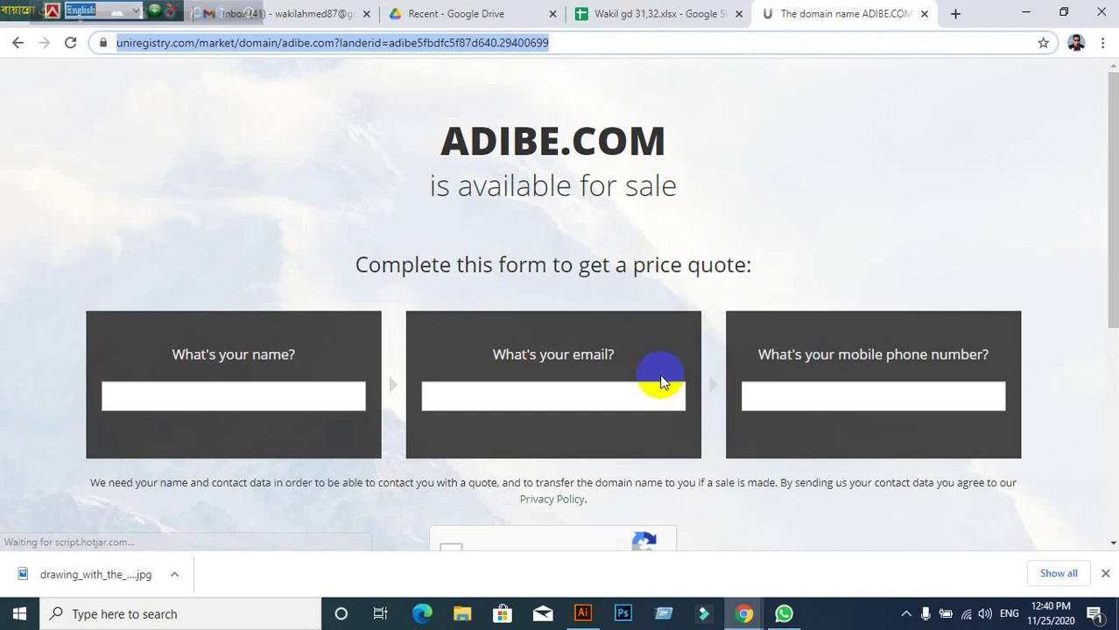
{"action": "left_click", "coordinate": [582, 614]}
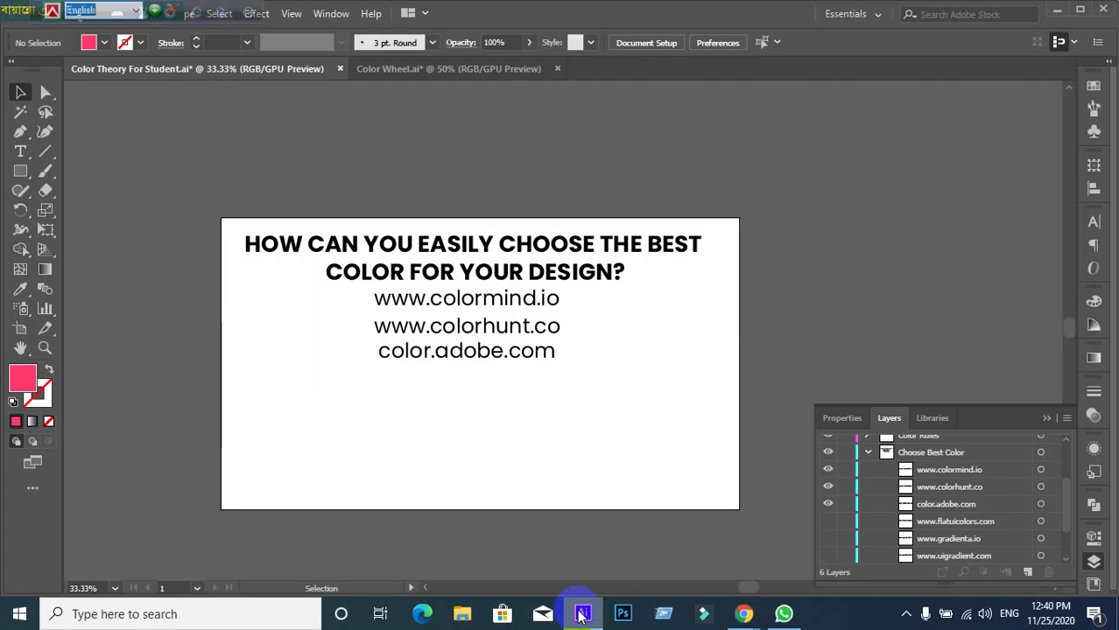
{"action": "left_click", "coordinate": [579, 614]}
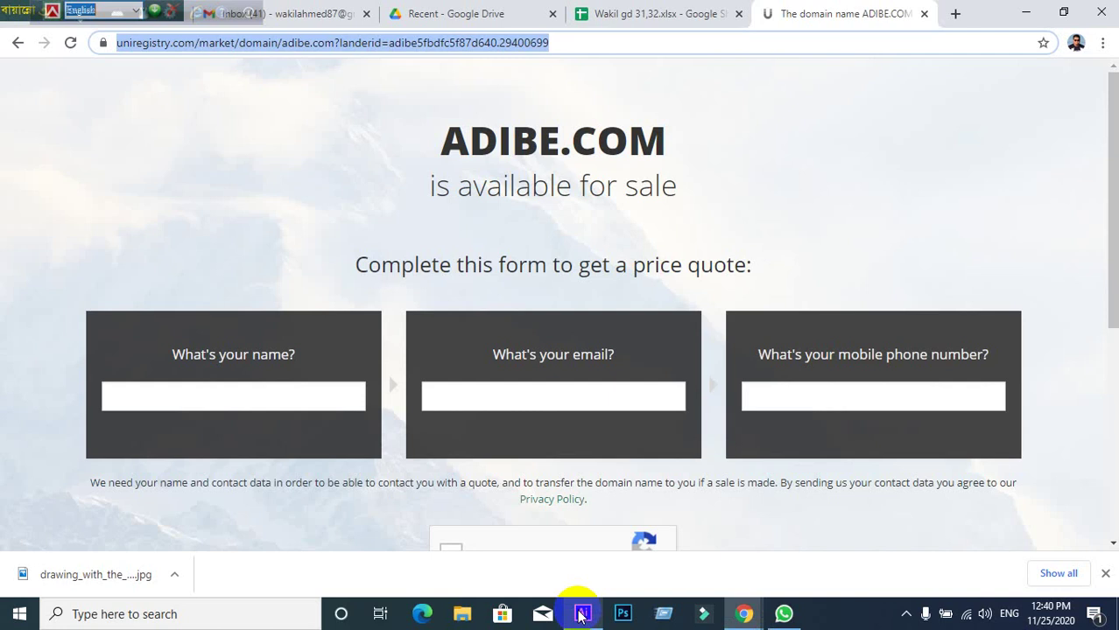
{"action": "type", "text": "www.colo"}
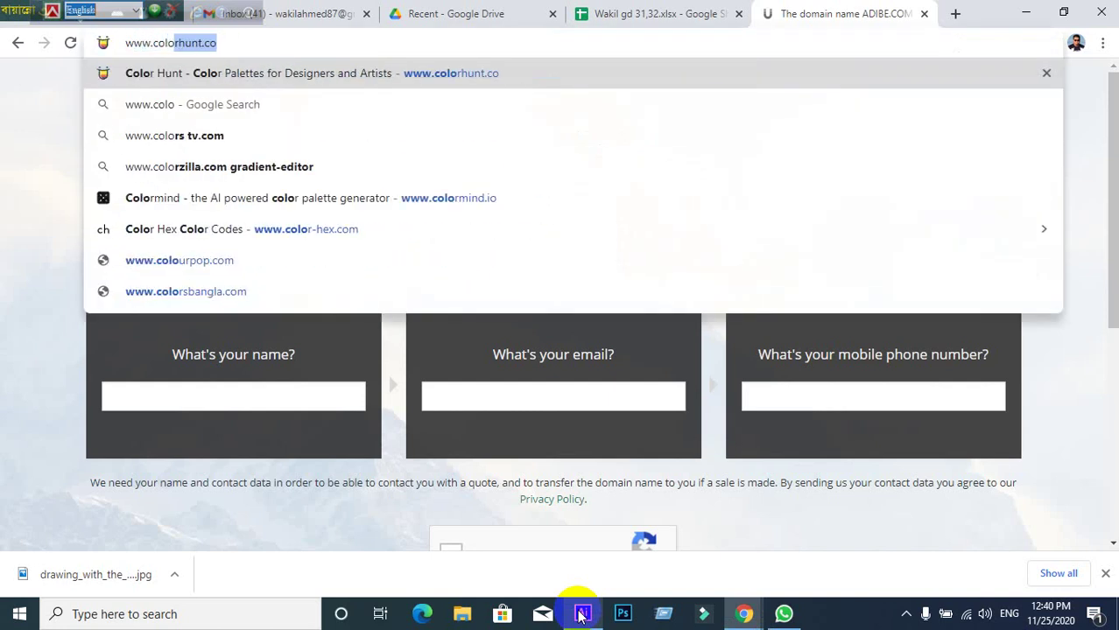
{"action": "type", "text": "r.a"}
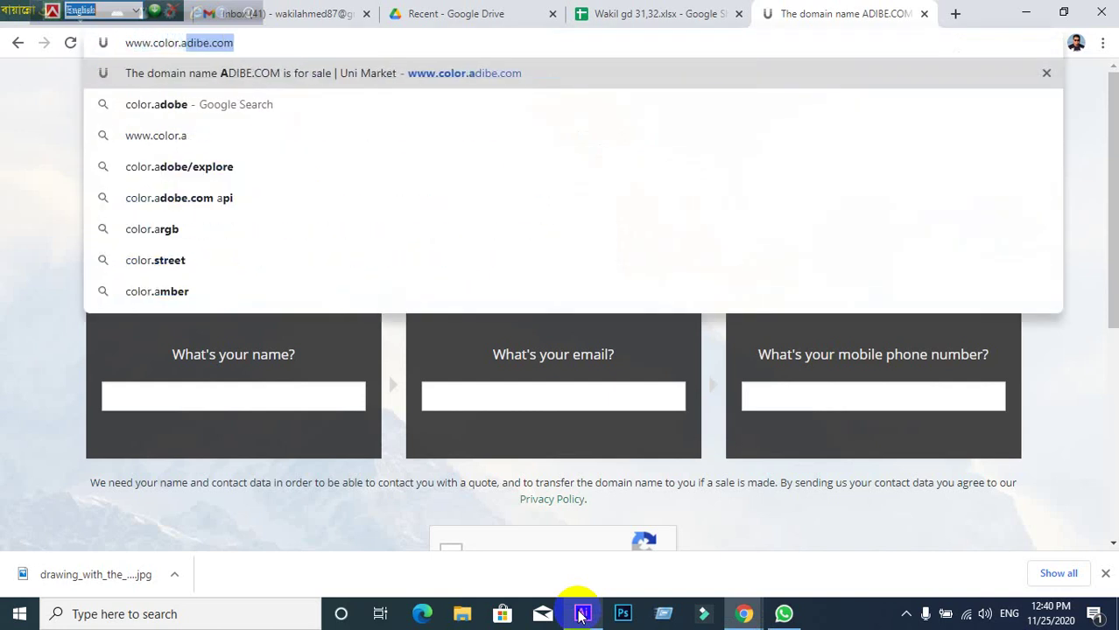
{"action": "type", "text": "dobe"}
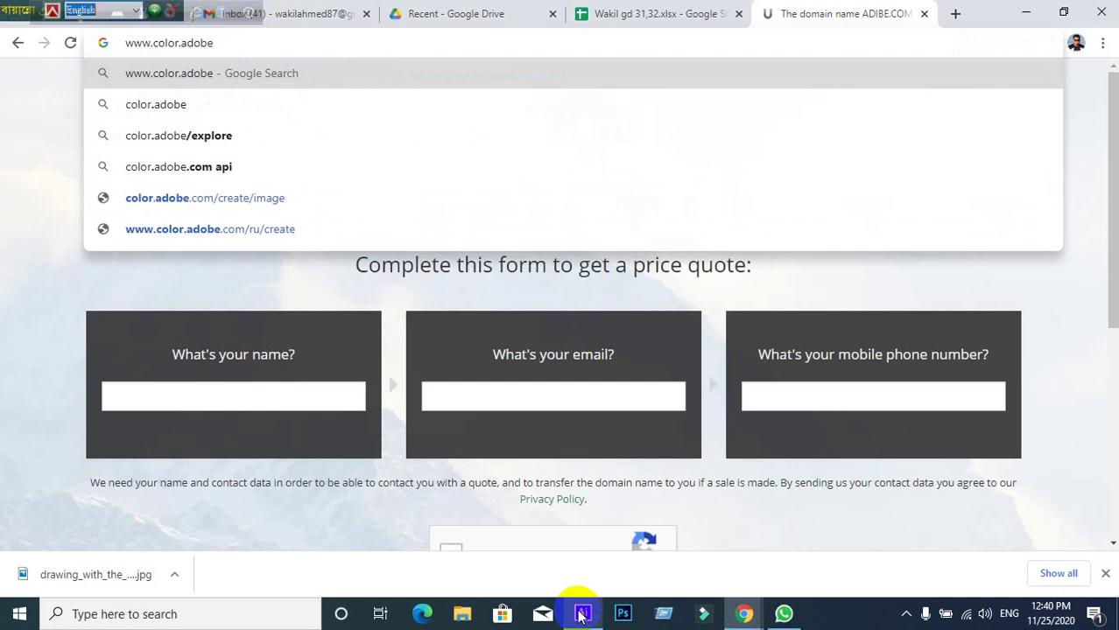
{"action": "type", "text": ".c"}
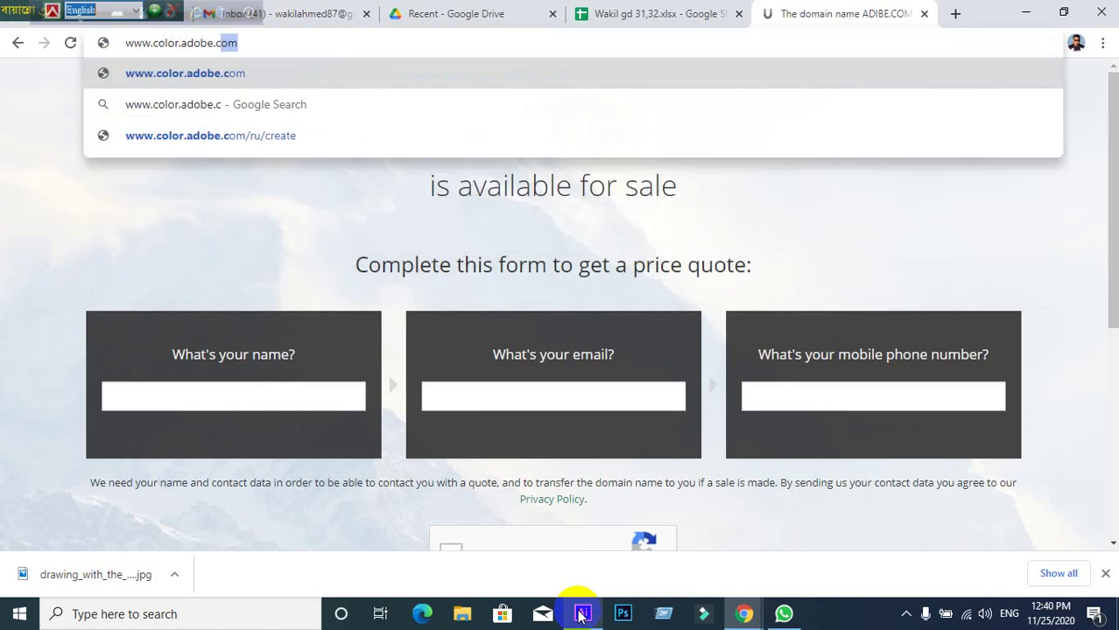
{"action": "left_click", "coordinate": [197, 74]}
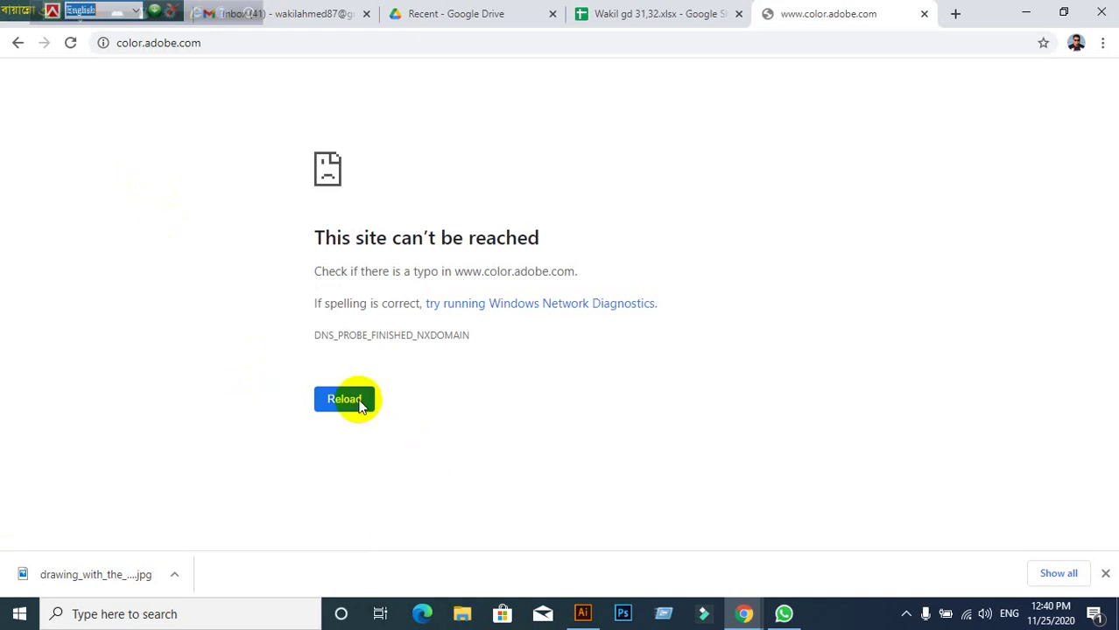
{"action": "left_click", "coordinate": [22, 44]}
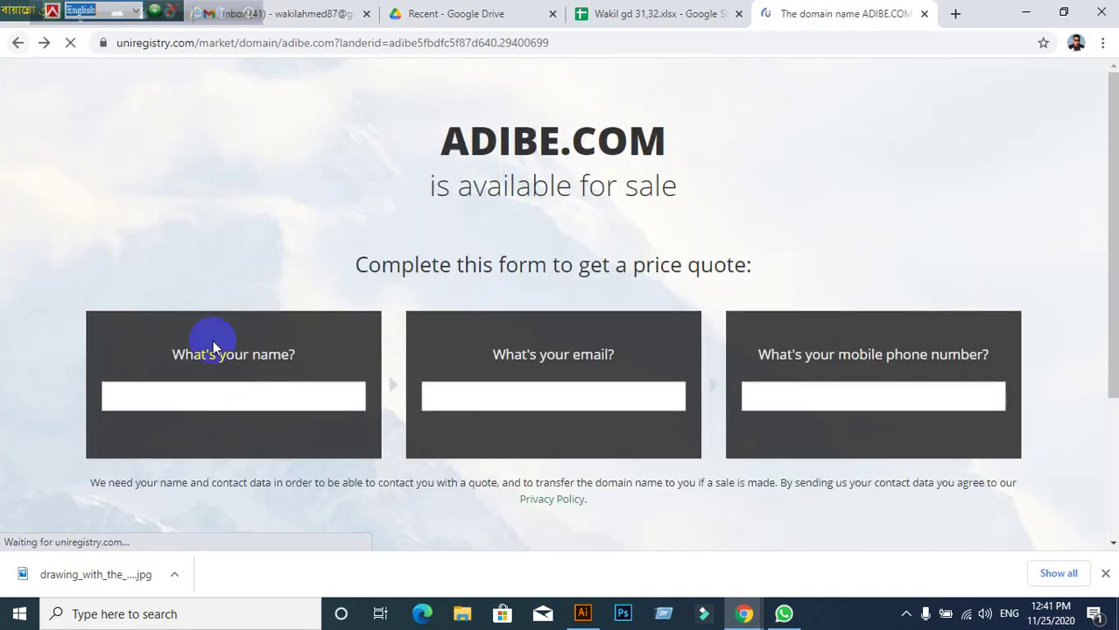
{"action": "left_click", "coordinate": [19, 44]}
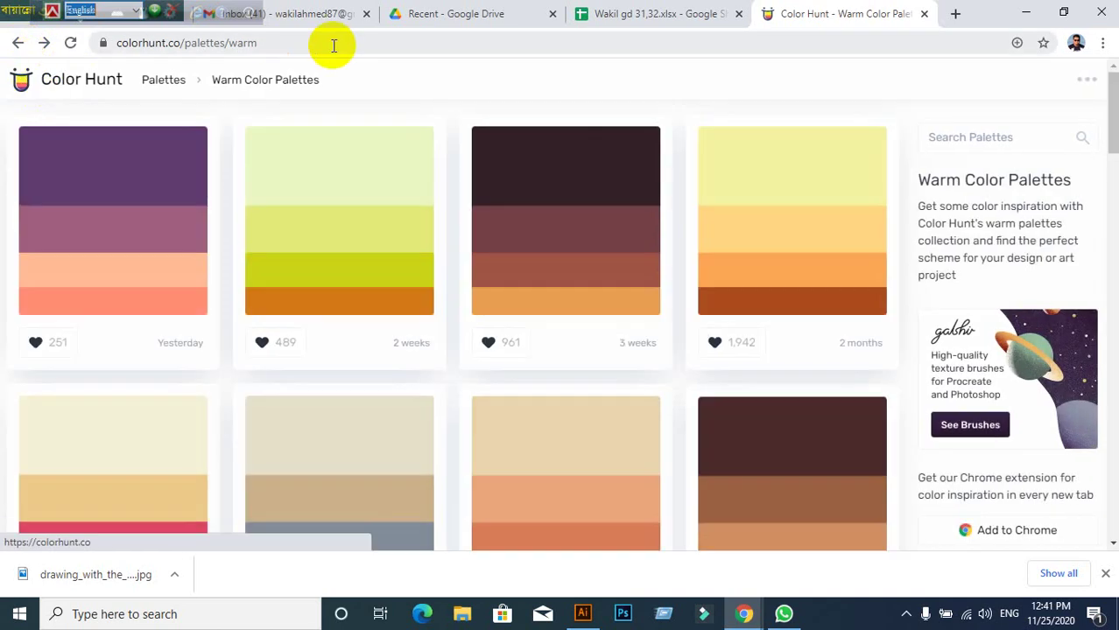
Step: Load google.com and search for color.adobe.com
{"action": "left_click", "coordinate": [334, 44]}
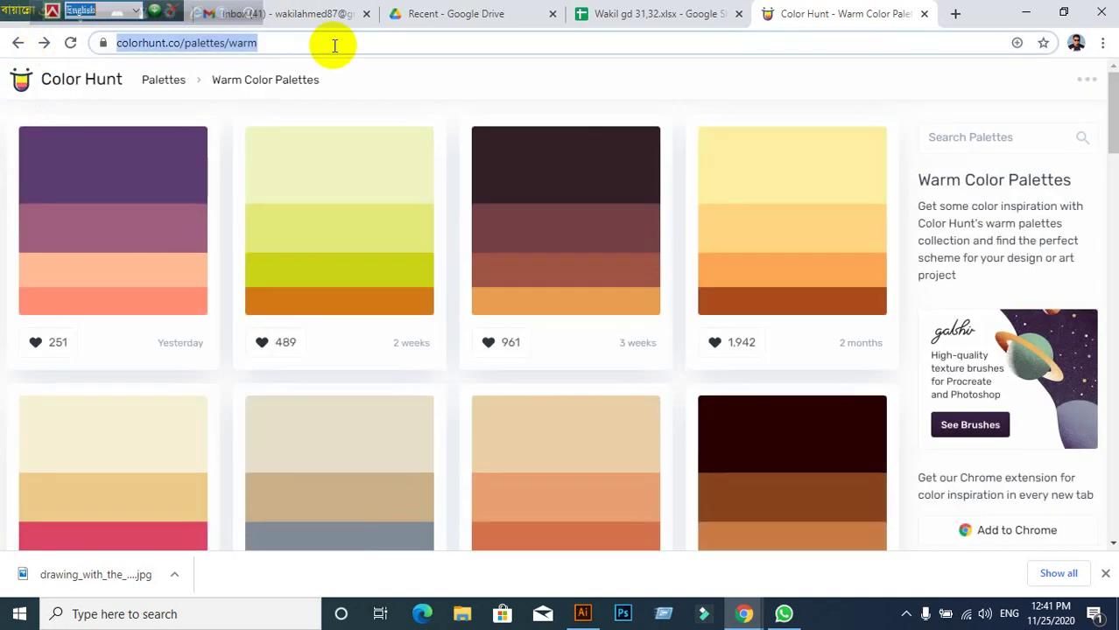
{"action": "type", "text": "www.google.com"}
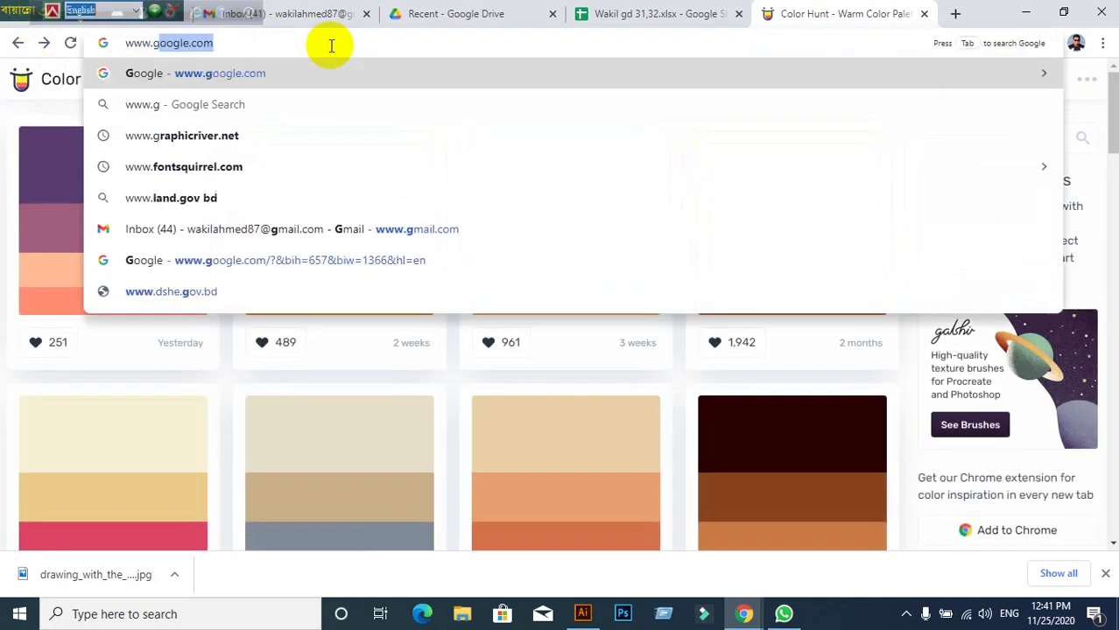
{"action": "key", "text": "Return"}
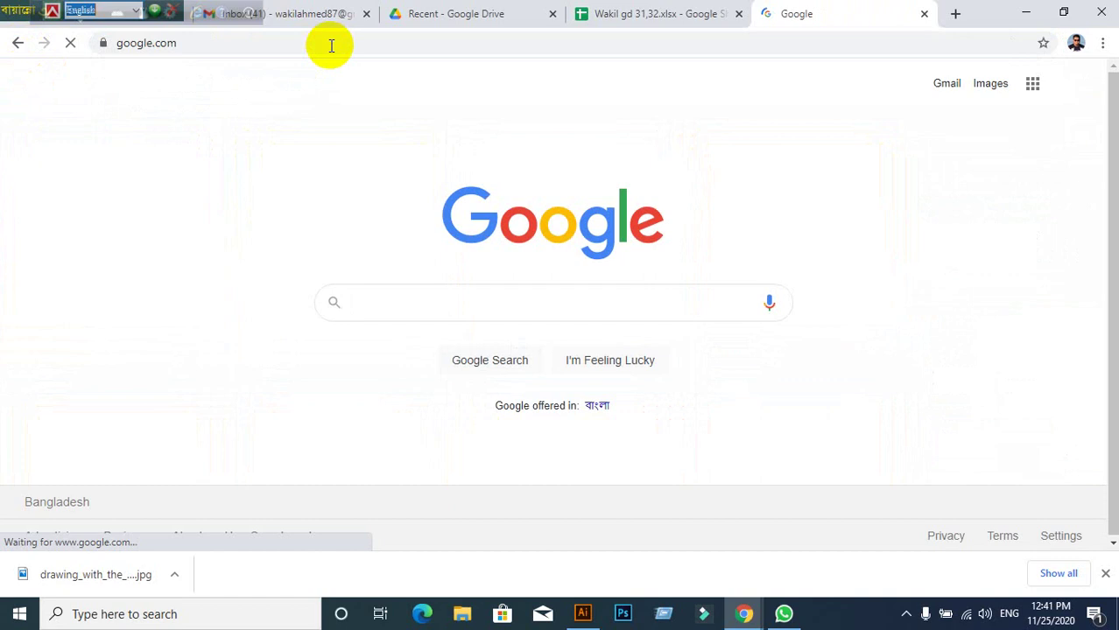
{"action": "type", "text": "colo"}
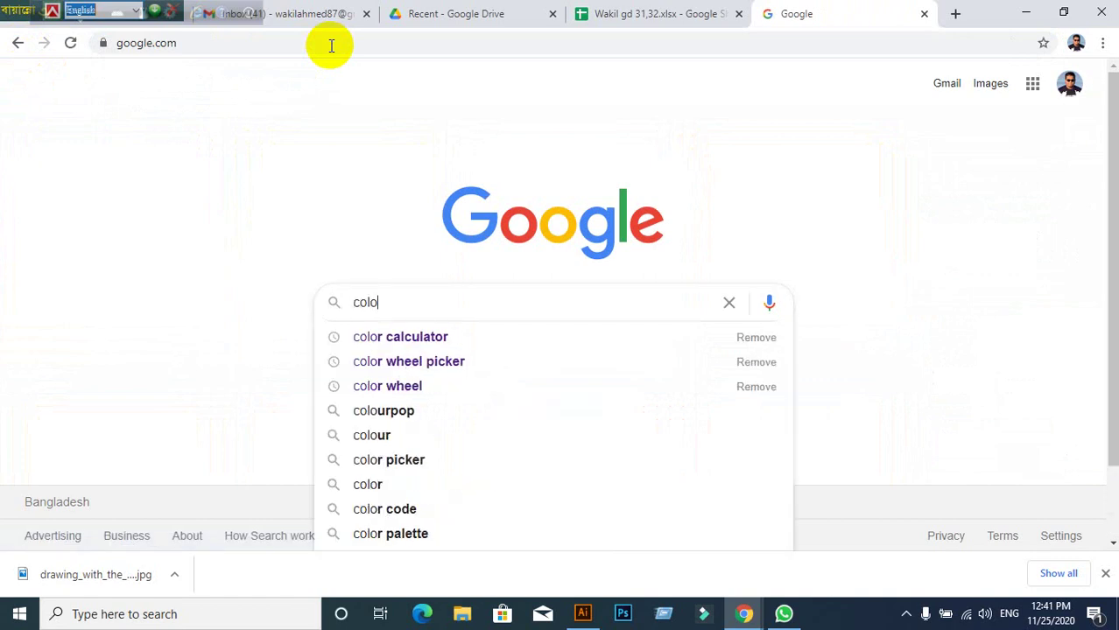
{"action": "type", "text": "r.ado"}
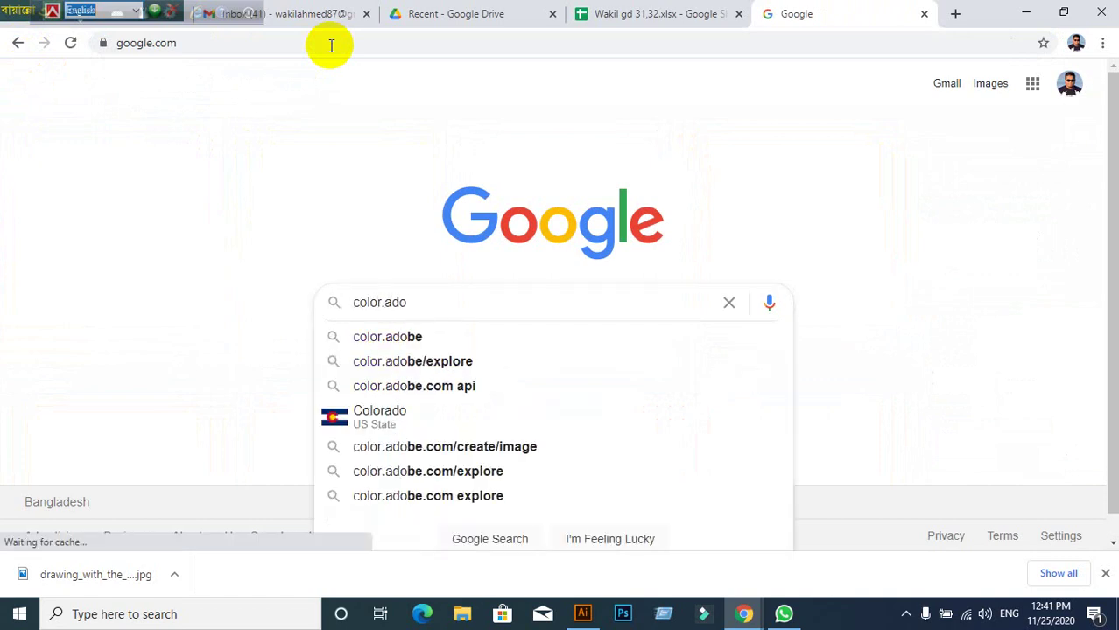
{"action": "type", "text": "be.co"}
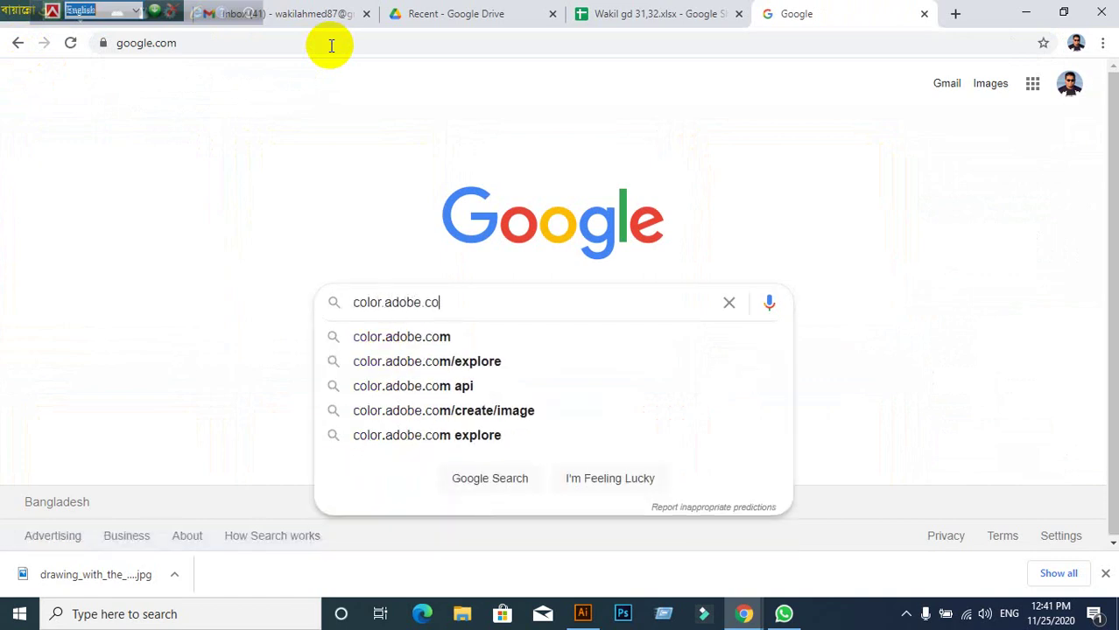
{"action": "type", "text": "m"}
{"action": "key", "text": "Return"}
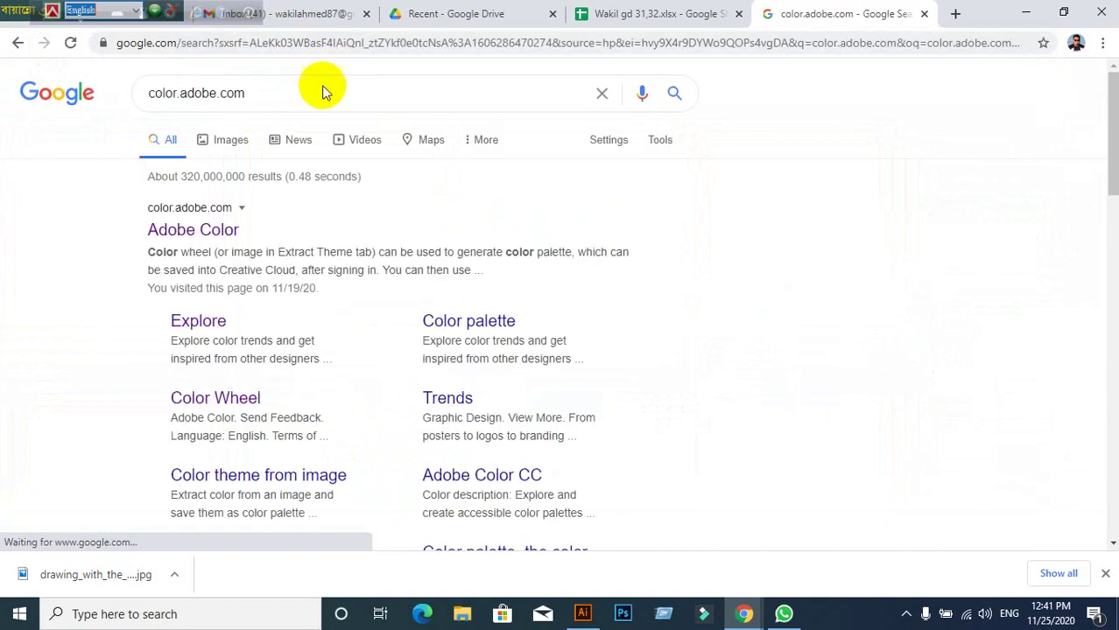
Step: Open Adobe Color from the results and drag wheel handles toward blue and purple-blue
{"action": "left_click", "coordinate": [198, 233]}
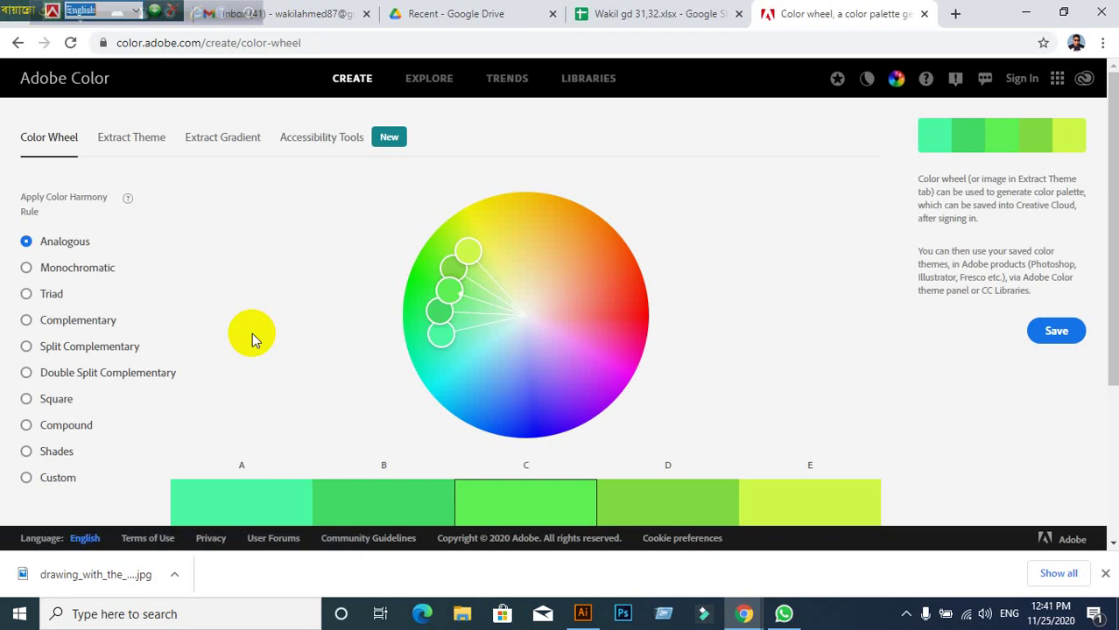
{"action": "scroll", "coordinate": [556, 229], "scroll_direction": "down", "scroll_amount": 3}
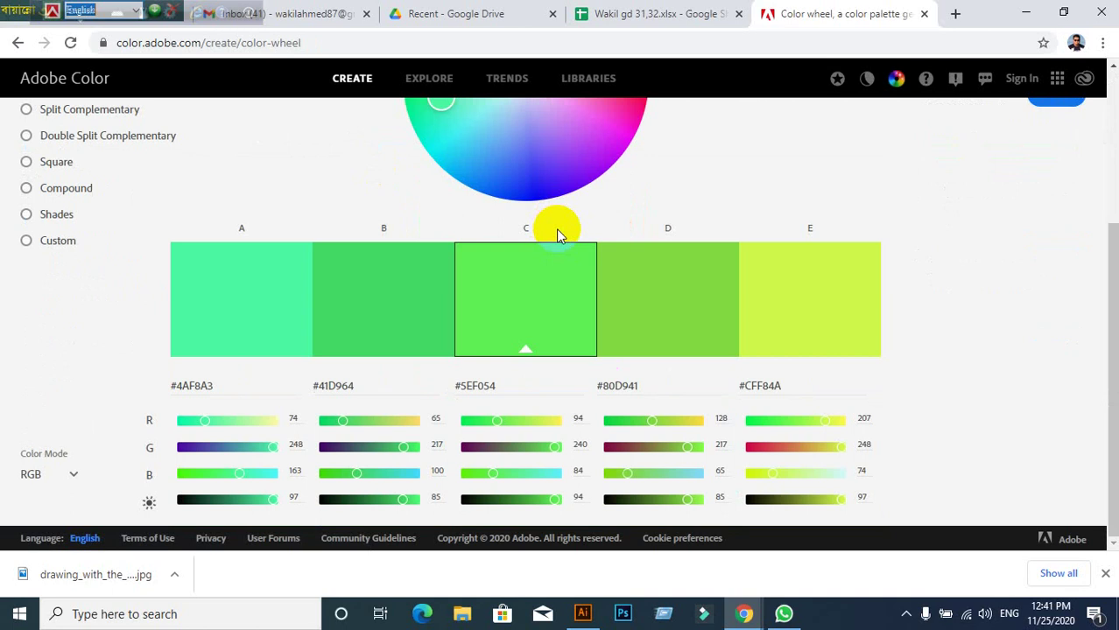
{"action": "scroll", "coordinate": [557, 230], "scroll_direction": "up", "scroll_amount": 3}
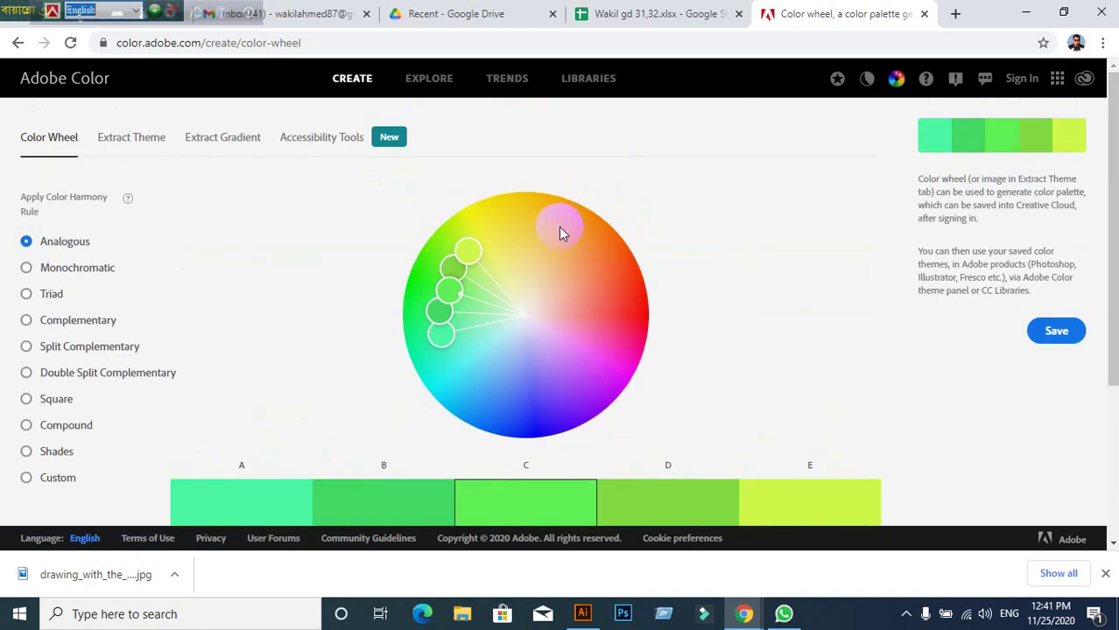
{"action": "scroll", "coordinate": [560, 228], "scroll_direction": "down", "scroll_amount": 1}
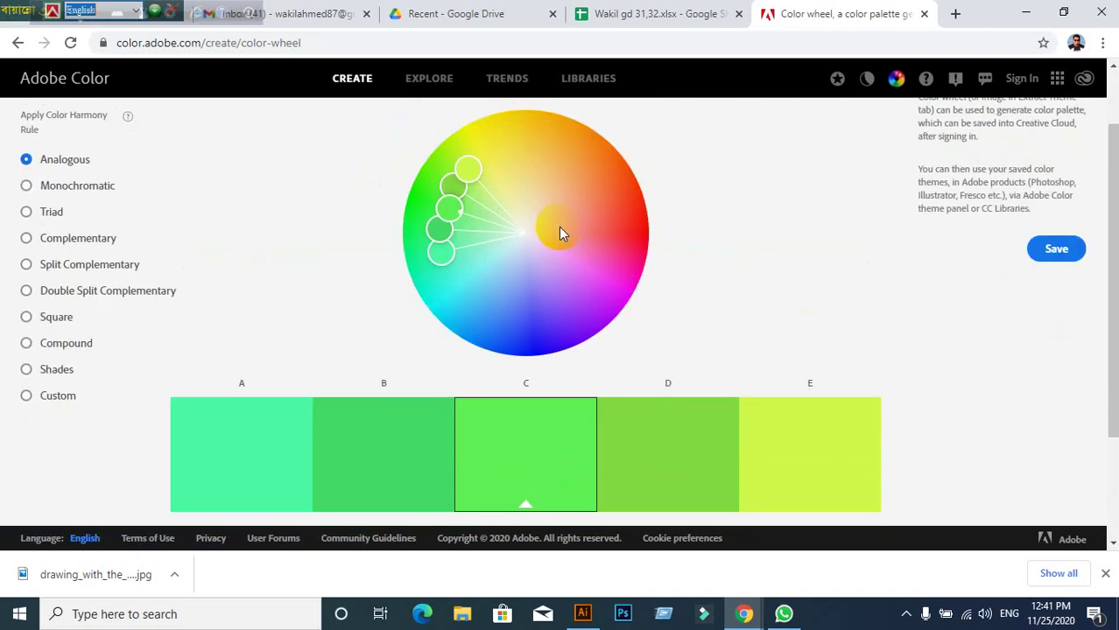
{"action": "scroll", "coordinate": [639, 254], "scroll_direction": "up", "scroll_amount": 1}
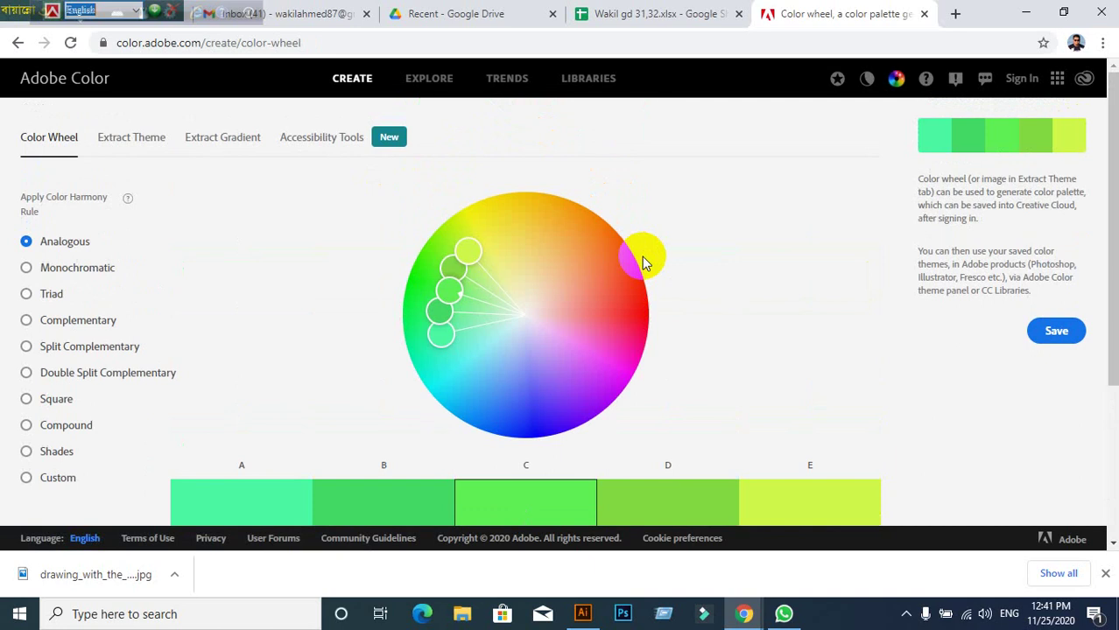
{"action": "scroll", "coordinate": [641, 257], "scroll_direction": "down", "scroll_amount": 1}
{"action": "scroll", "coordinate": [641, 257], "scroll_direction": "down", "scroll_amount": 2}
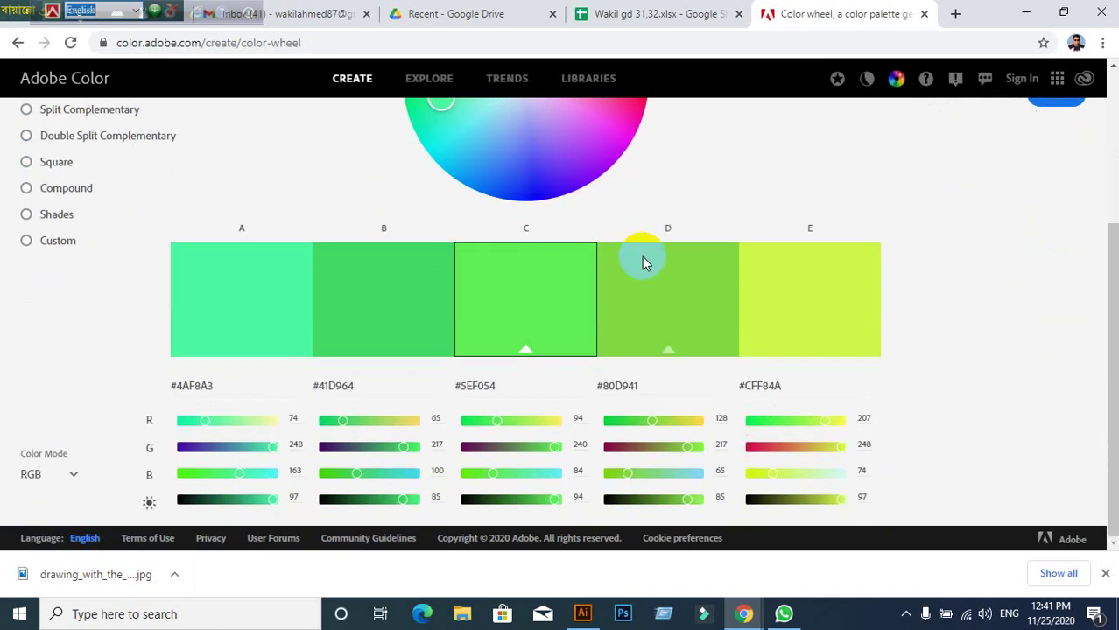
{"action": "scroll", "coordinate": [642, 256], "scroll_direction": "up", "scroll_amount": 2}
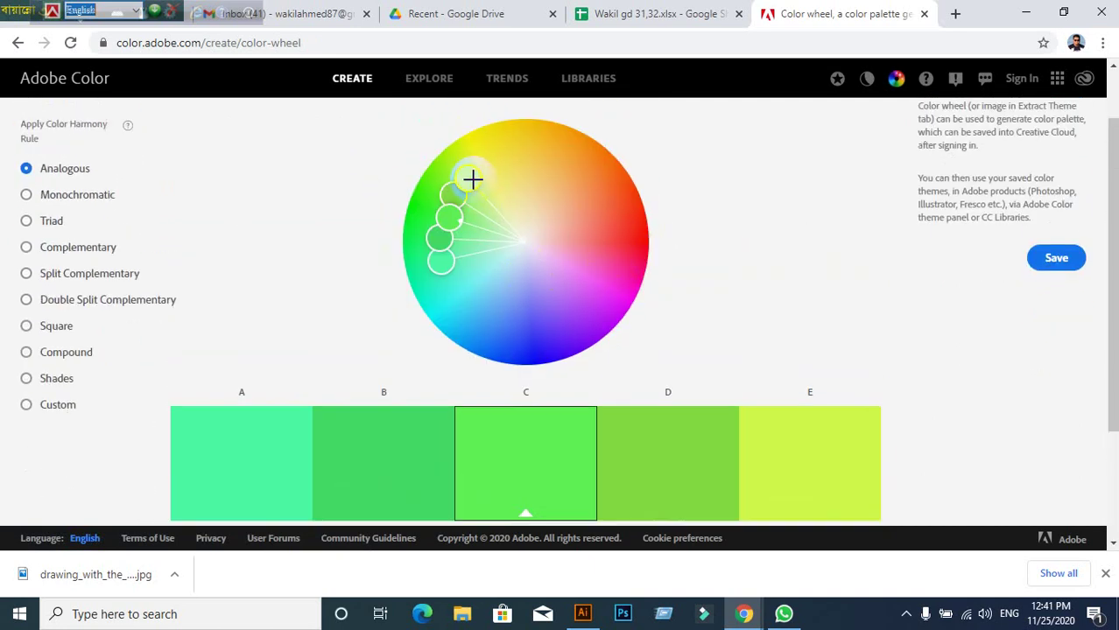
{"action": "left_click_drag", "start_coordinate": [472, 180], "coordinate": [498, 315]}
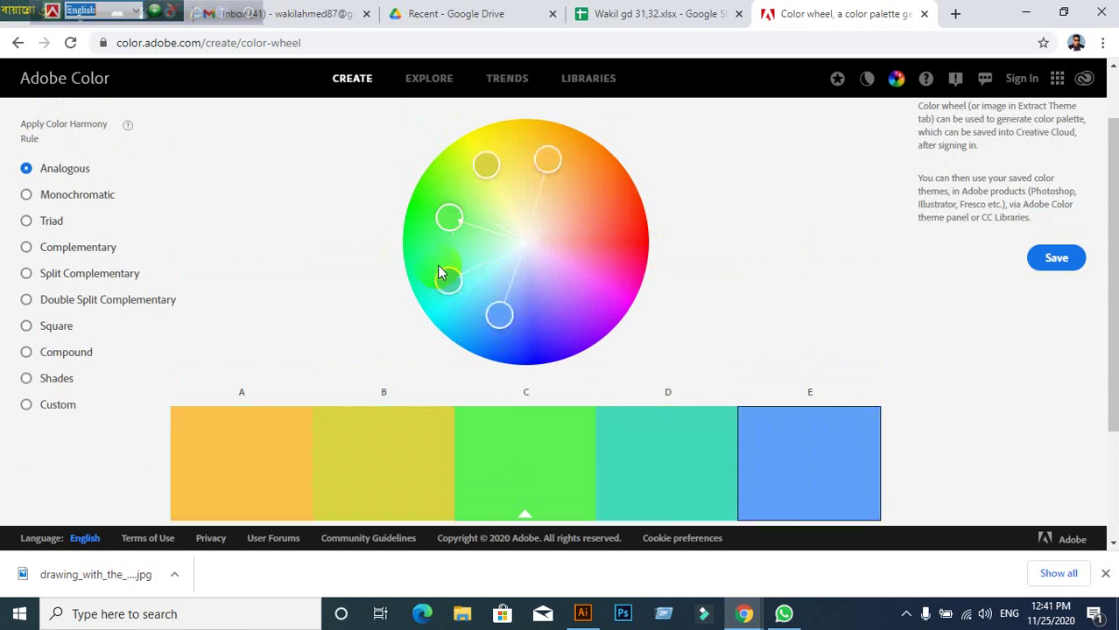
{"action": "left_click_drag", "start_coordinate": [441, 273], "coordinate": [553, 337]}
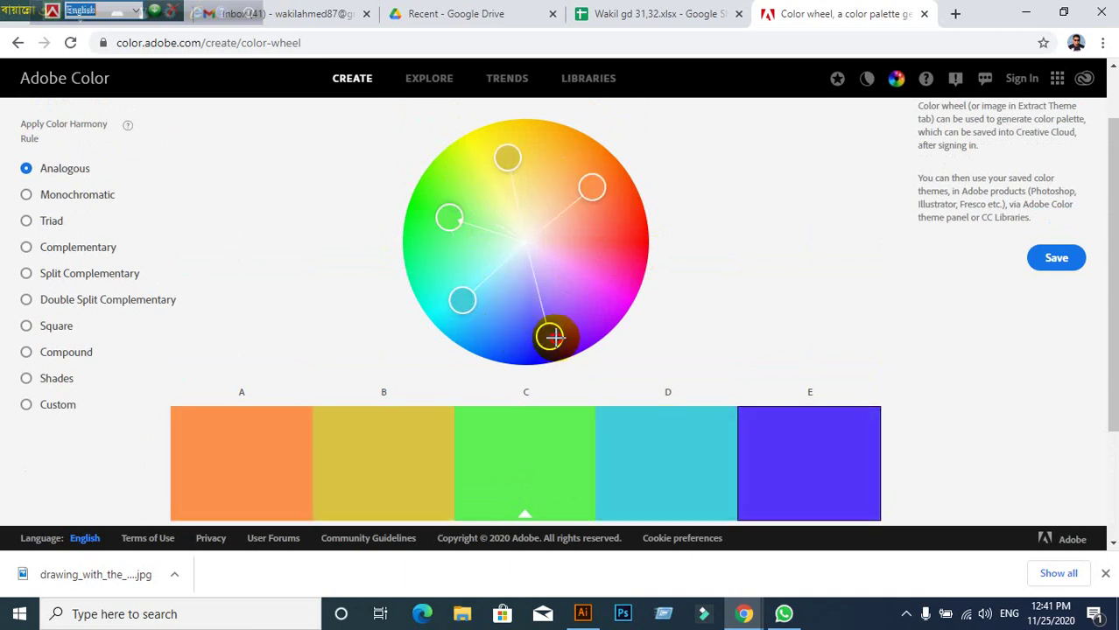
Step: Switch the harmony rule through Monochromatic and Triad to Complementary
{"action": "left_click", "coordinate": [68, 194]}
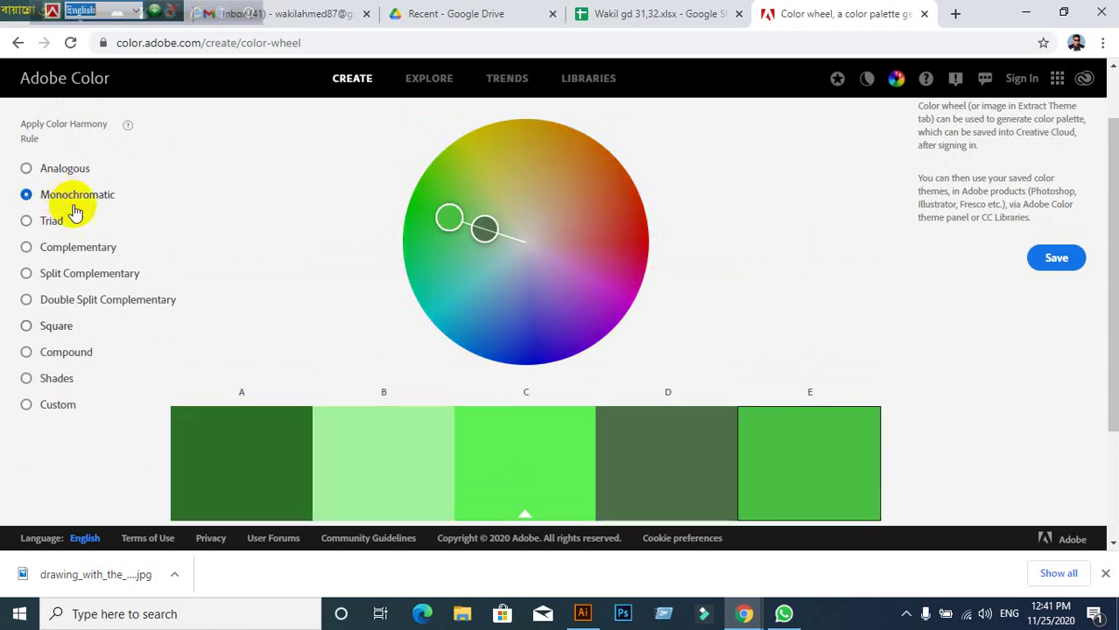
{"action": "scroll", "coordinate": [430, 434], "scroll_direction": "down", "scroll_amount": 3}
{"action": "scroll", "coordinate": [331, 335], "scroll_direction": "up", "scroll_amount": 2}
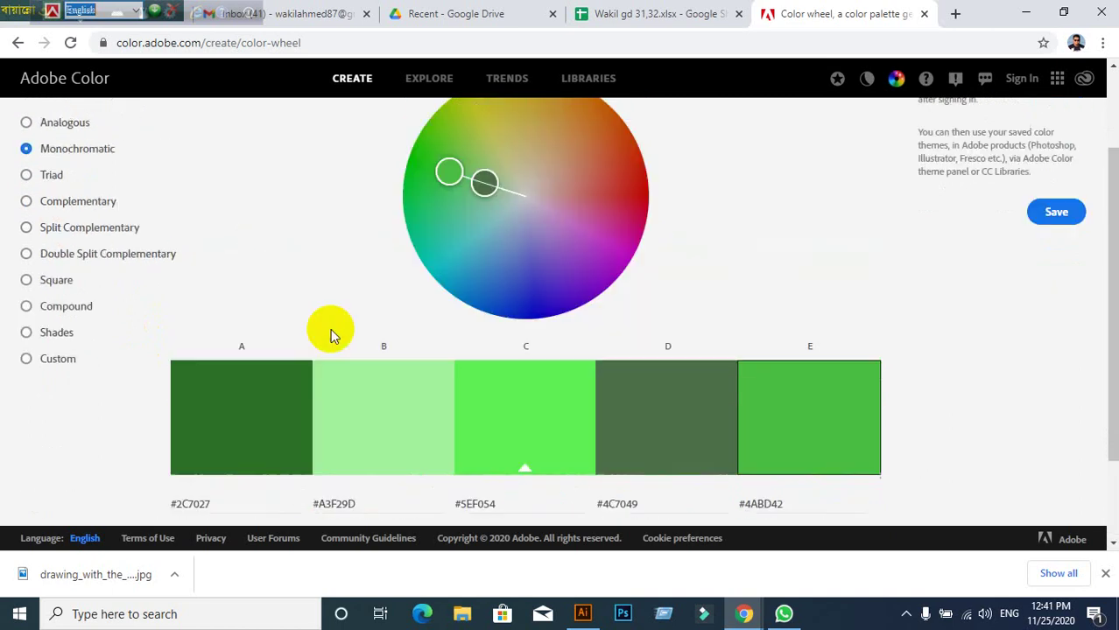
{"action": "scroll", "coordinate": [331, 335], "scroll_direction": "up", "scroll_amount": 3}
{"action": "left_click", "coordinate": [31, 295]}
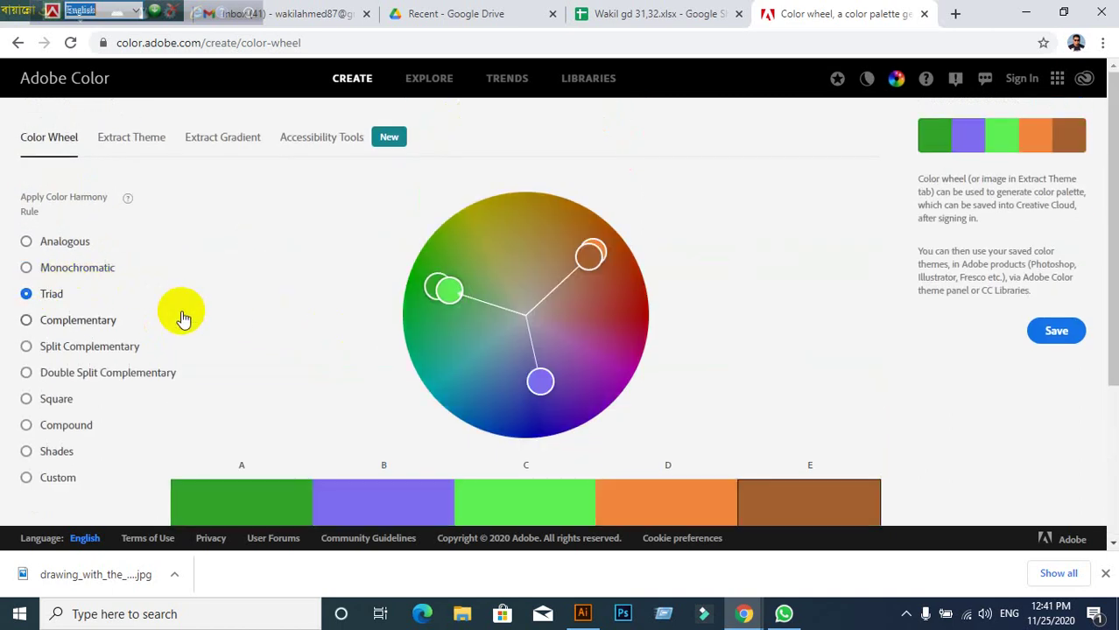
{"action": "left_click", "coordinate": [28, 321]}
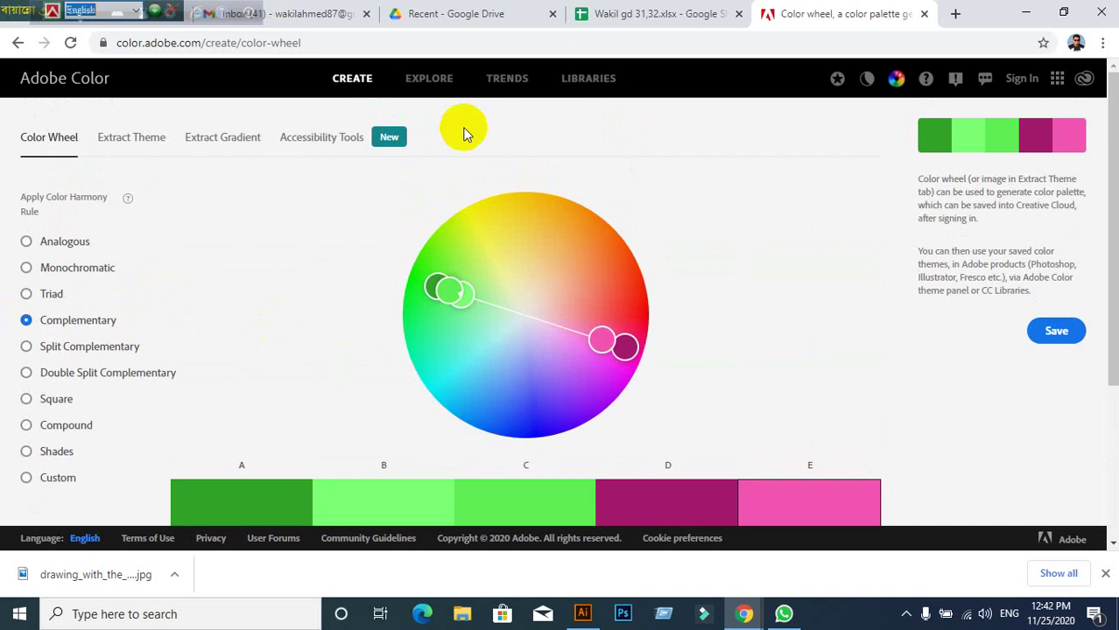
Step: Search the shared palette gallery for 'food'
{"action": "left_click", "coordinate": [415, 87]}
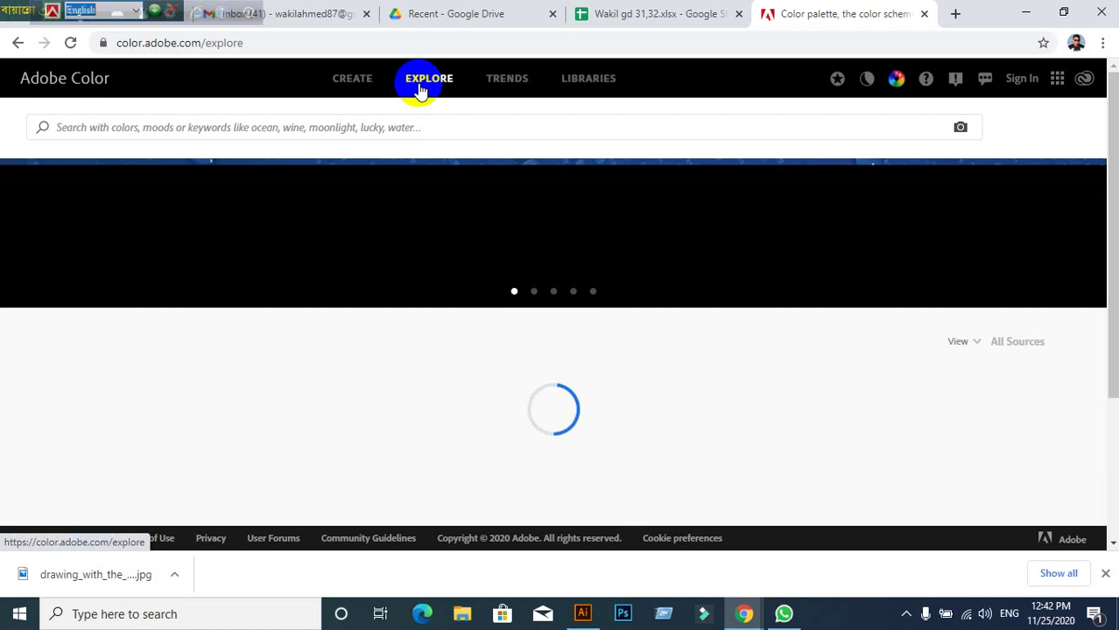
{"action": "left_click", "coordinate": [448, 123]}
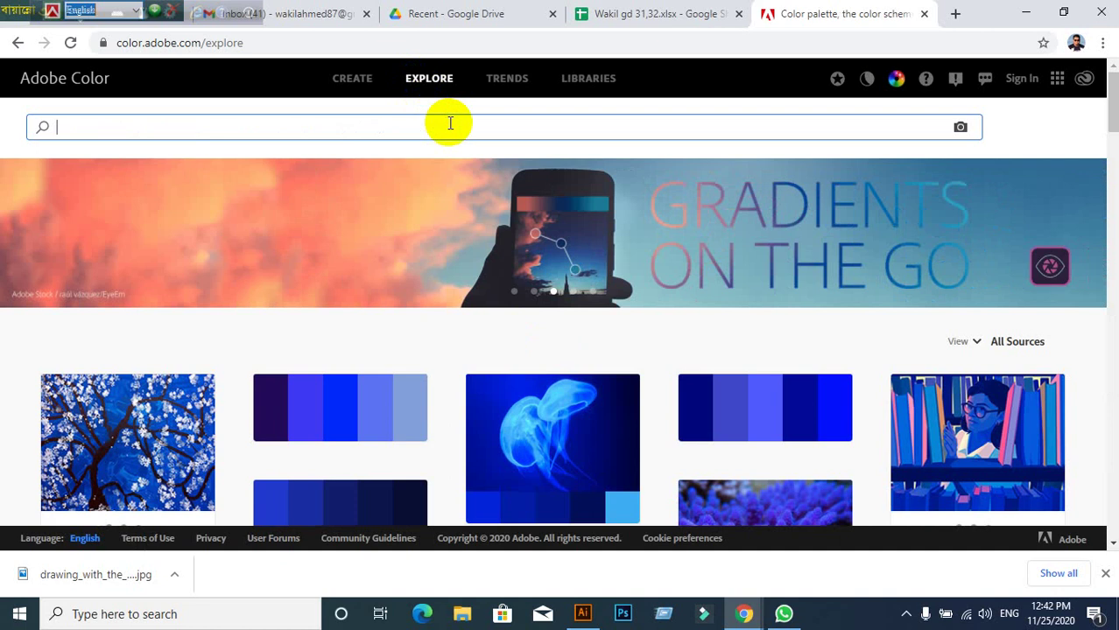
{"action": "type", "text": "food"}
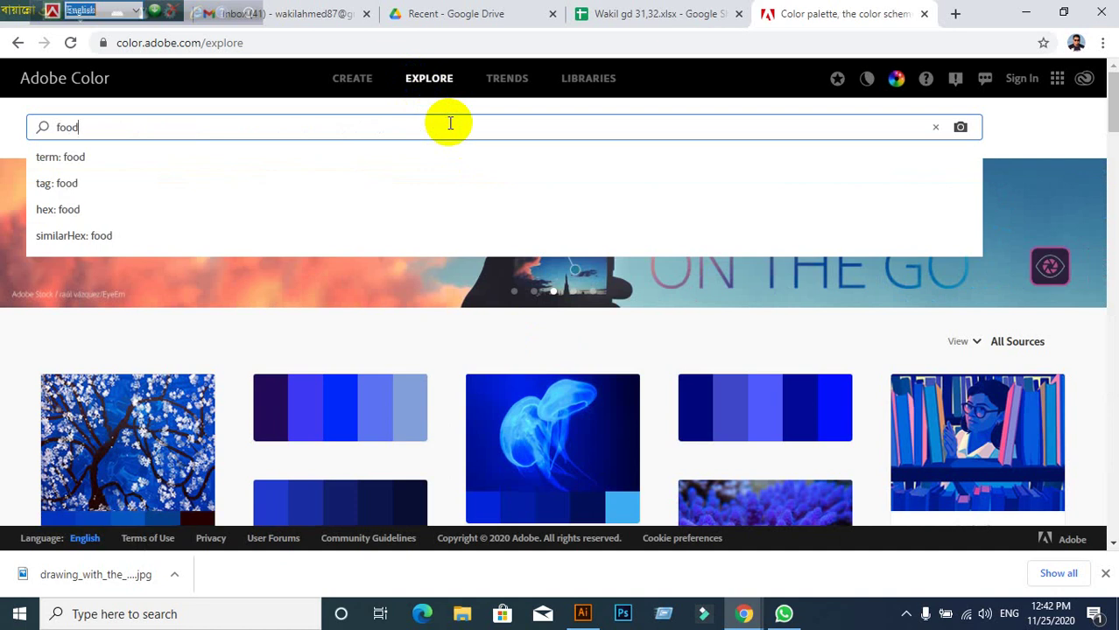
{"action": "key", "text": "Return"}
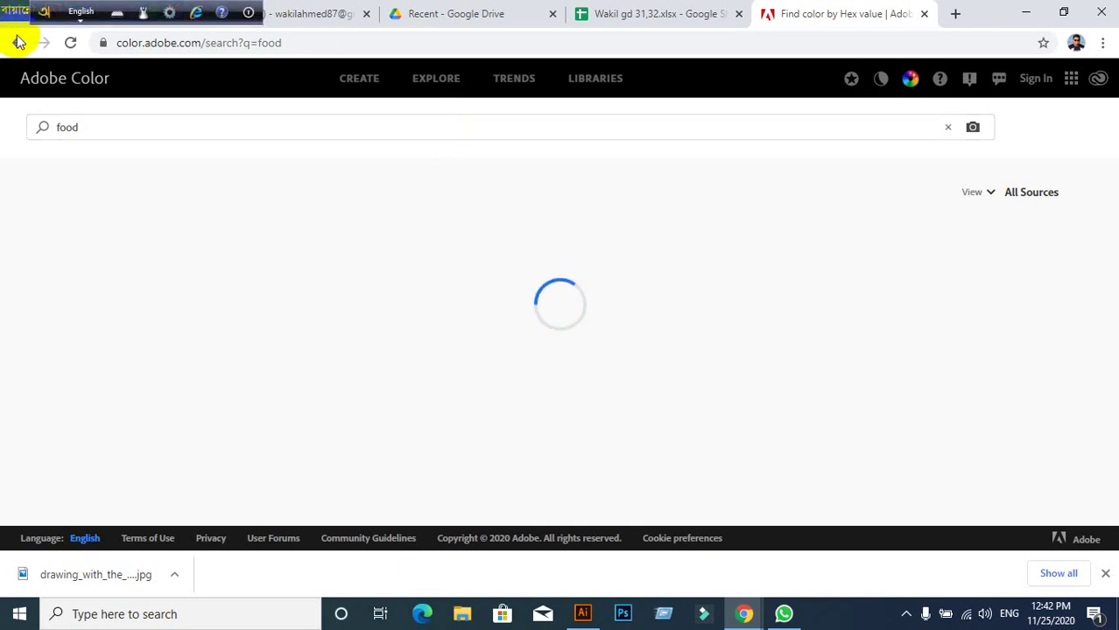
Step: Reload the food results page and switch to the Explore palettes page
{"action": "left_click", "coordinate": [68, 82]}
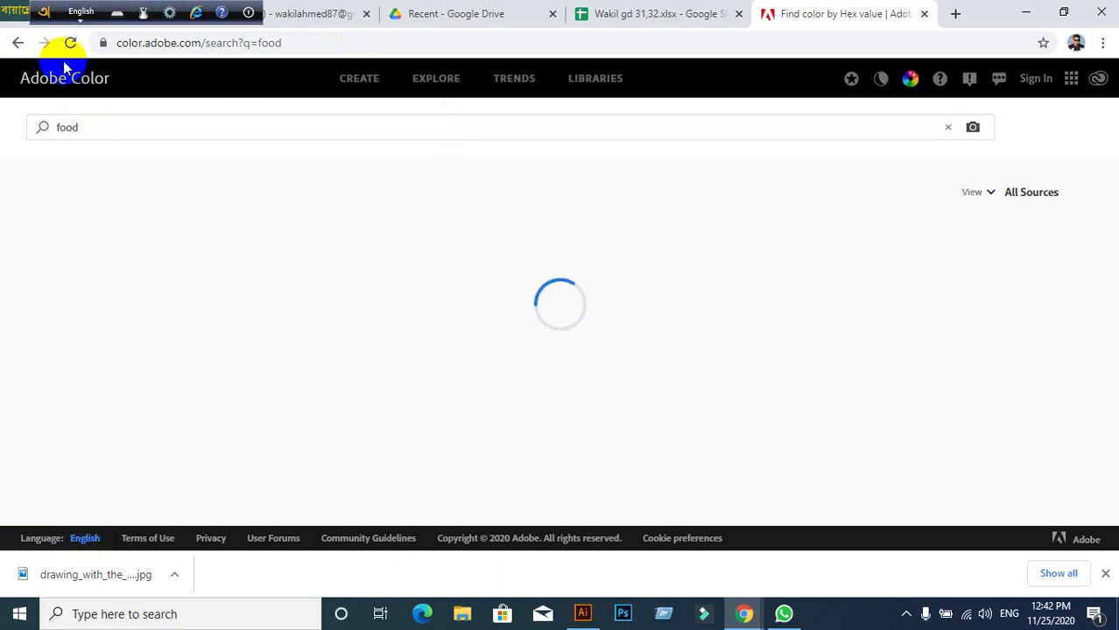
{"action": "left_click", "coordinate": [70, 42]}
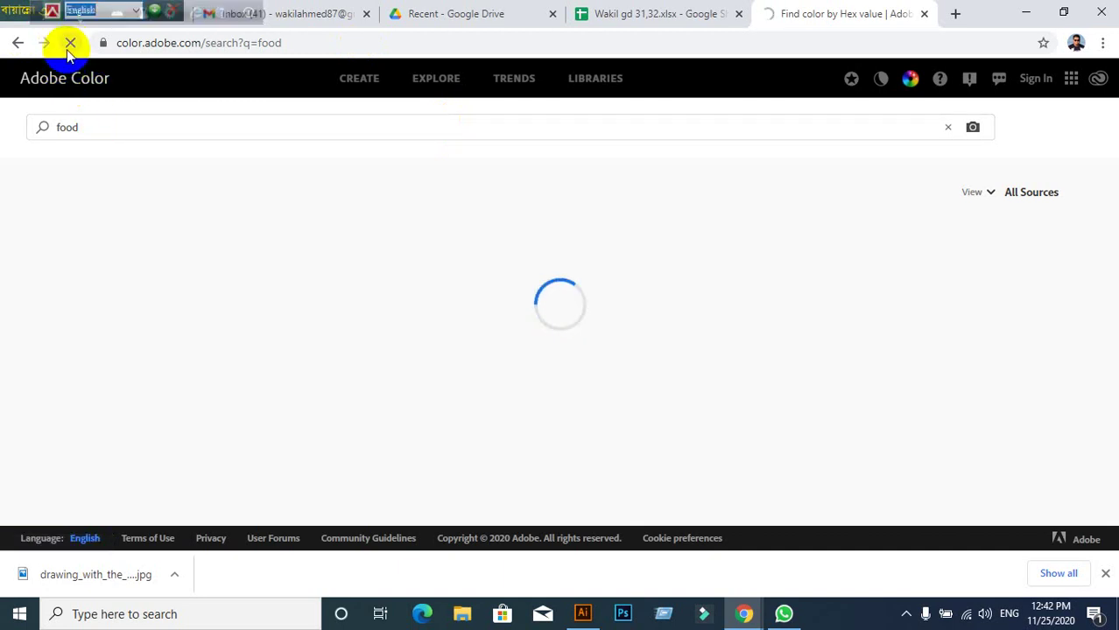
{"action": "left_click", "coordinate": [69, 43]}
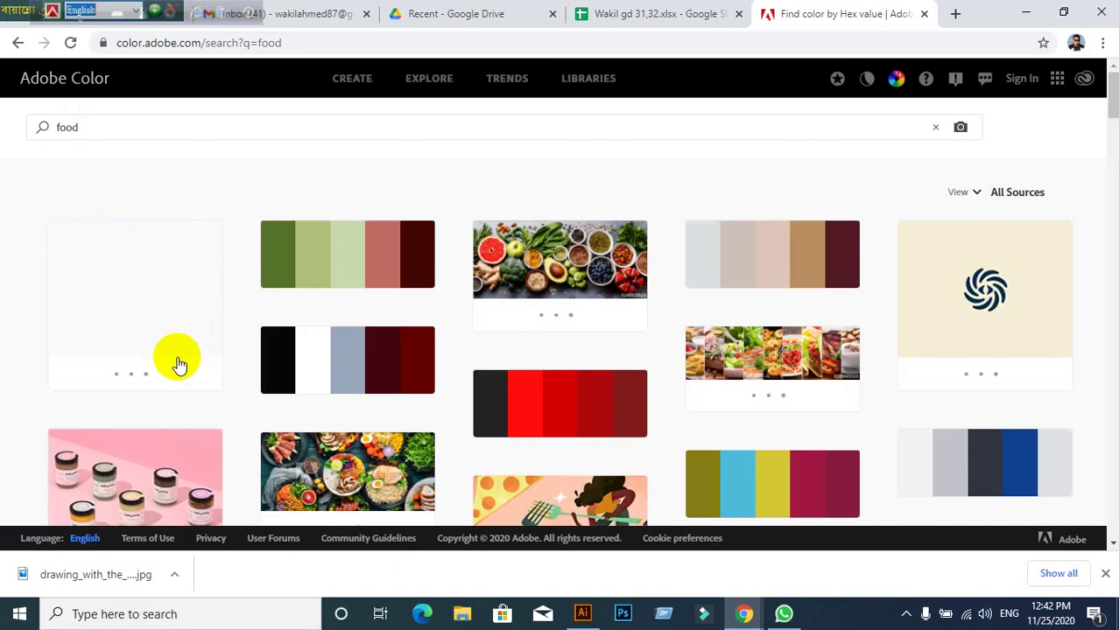
{"action": "left_click", "coordinate": [430, 78]}
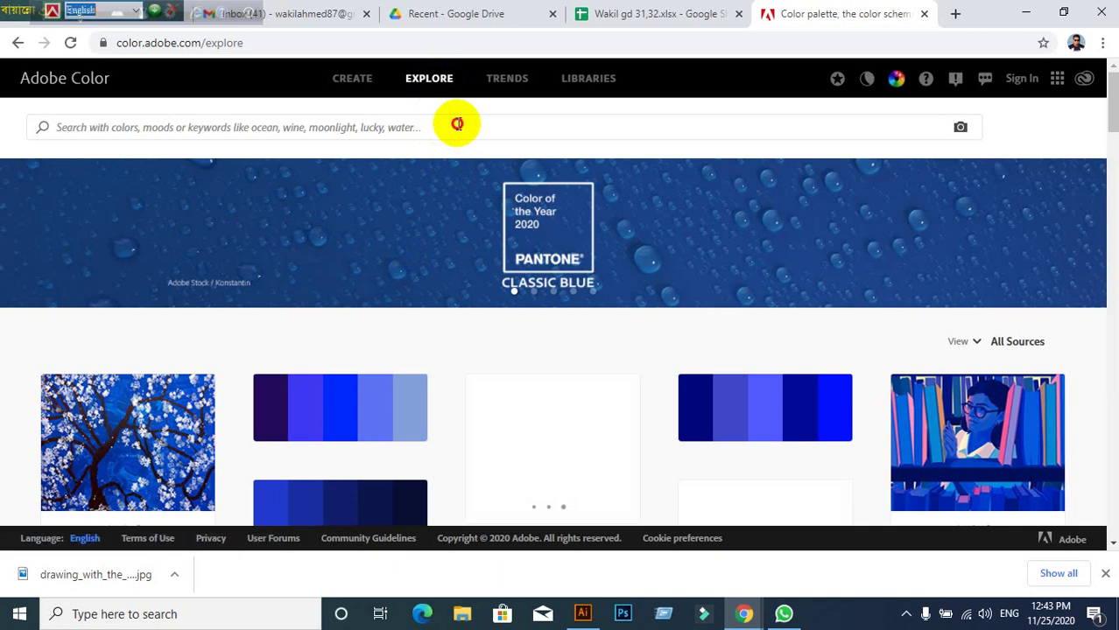
Step: Run a palette library search for 'food'
{"action": "left_click", "coordinate": [458, 125]}
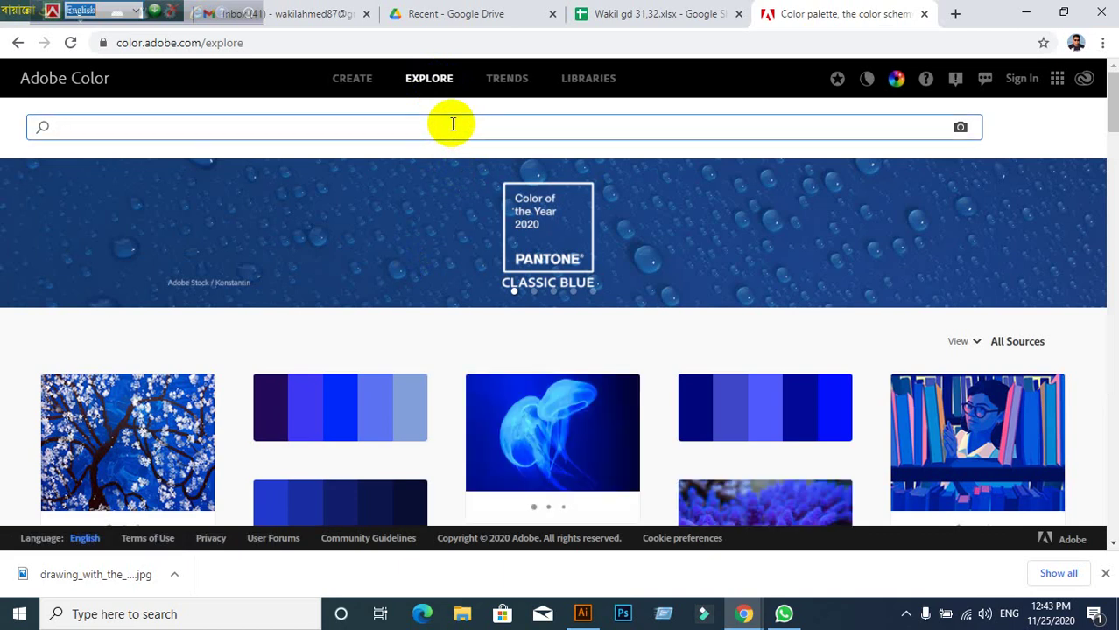
{"action": "type", "text": "food"}
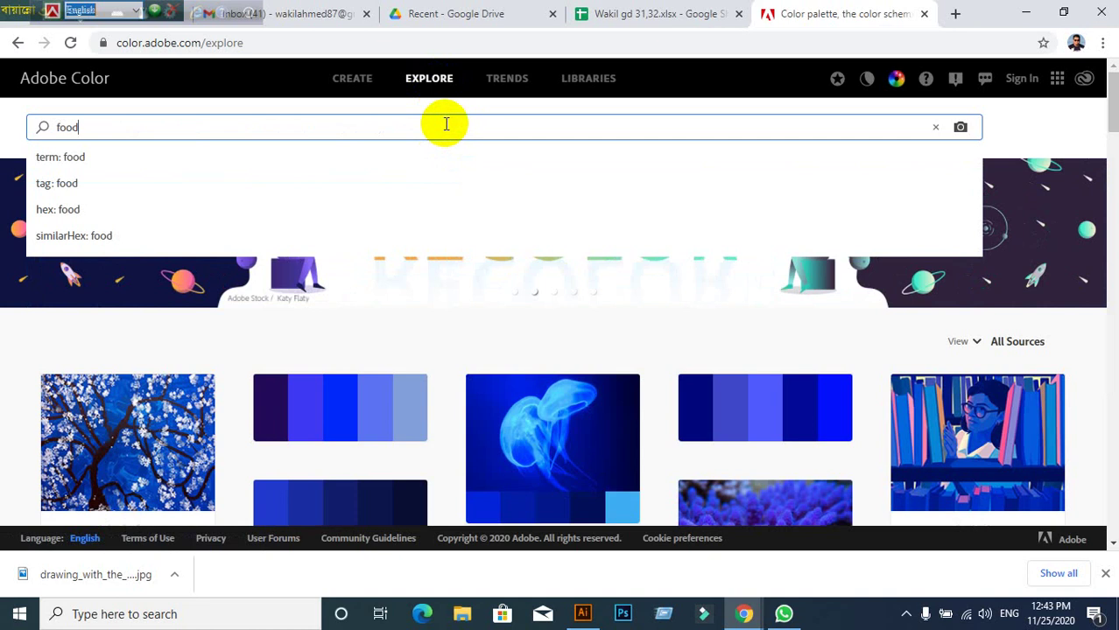
{"action": "key", "text": "Return"}
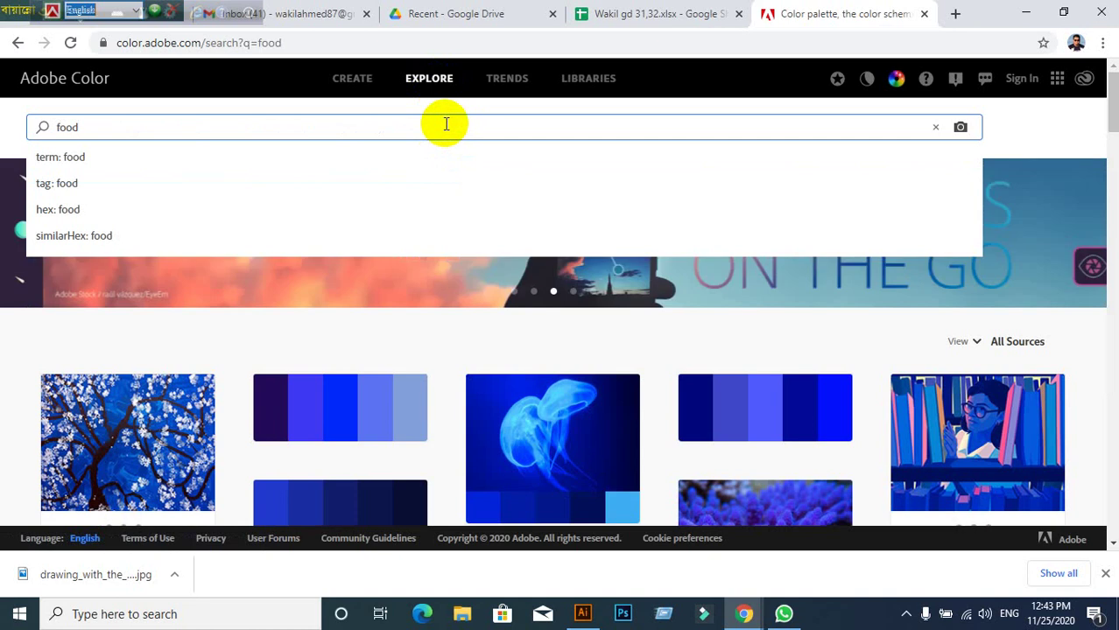
{"action": "key", "text": "Return"}
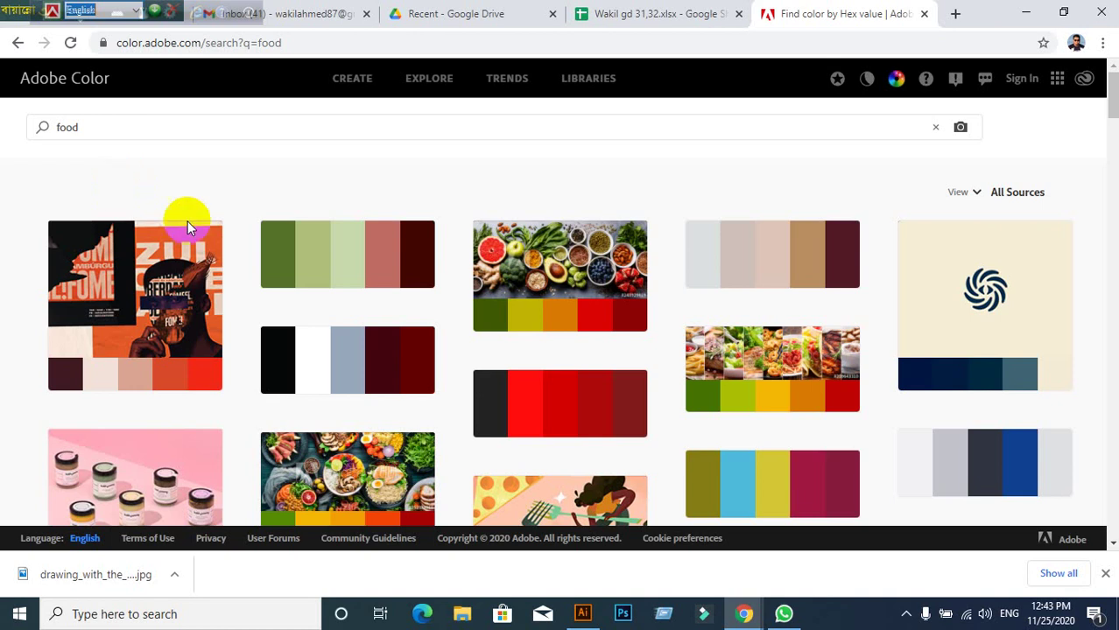
Step: Scroll through the food palette results, then back up to the search field
{"action": "scroll", "coordinate": [455, 407], "scroll_direction": "down", "scroll_amount": 5}
{"action": "scroll", "coordinate": [387, 413], "scroll_direction": "down", "scroll_amount": 2}
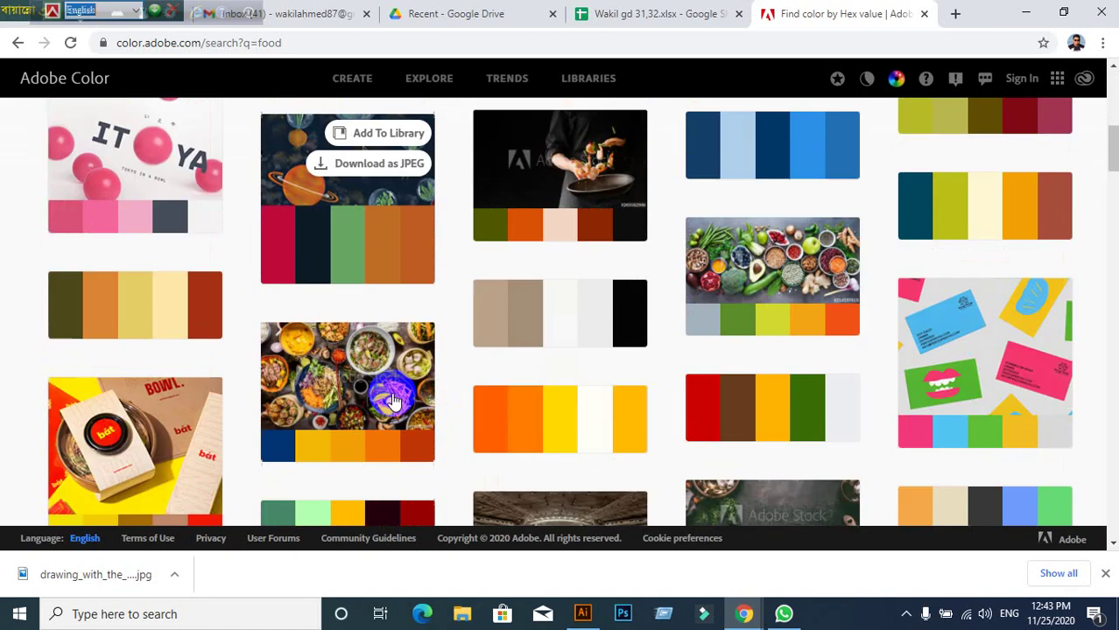
{"action": "scroll", "coordinate": [399, 387], "scroll_direction": "down", "scroll_amount": 1}
{"action": "scroll", "coordinate": [407, 399], "scroll_direction": "down", "scroll_amount": 2}
{"action": "scroll", "coordinate": [409, 399], "scroll_direction": "down", "scroll_amount": 3}
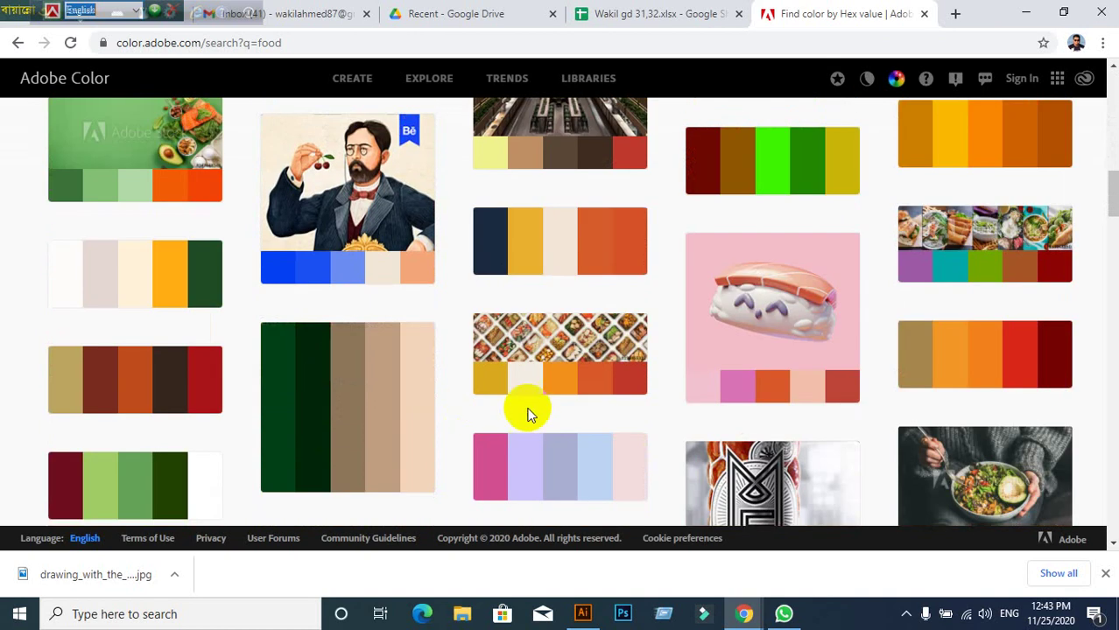
{"action": "scroll", "coordinate": [324, 415], "scroll_direction": "down", "scroll_amount": 1}
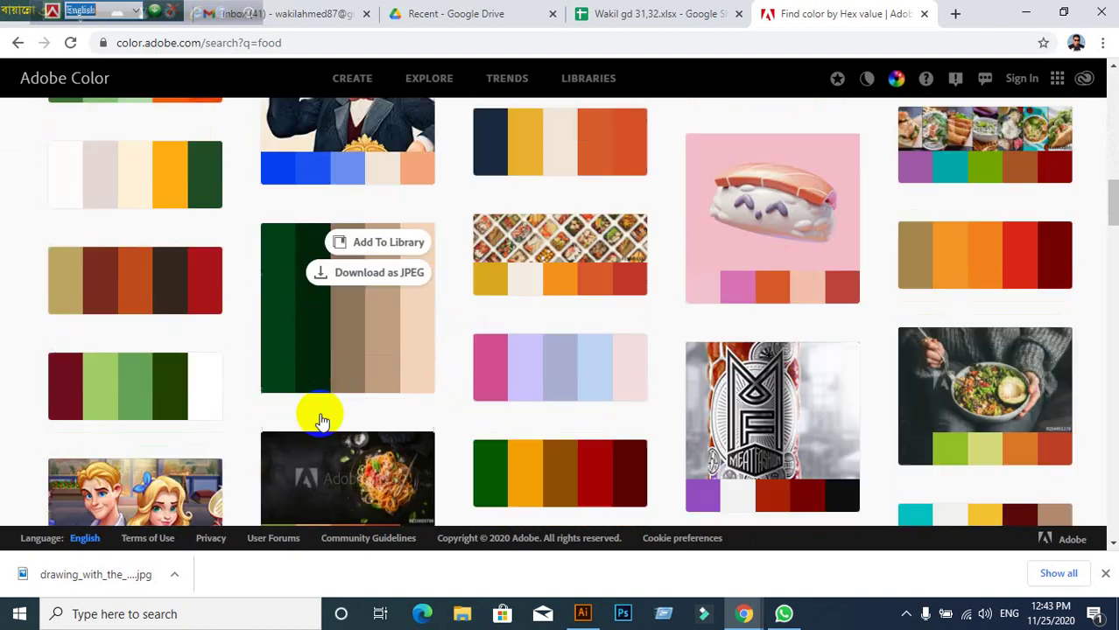
{"action": "scroll", "coordinate": [219, 368], "scroll_direction": "down", "scroll_amount": 1}
{"action": "scroll", "coordinate": [330, 394], "scroll_direction": "up", "scroll_amount": 1}
{"action": "scroll", "coordinate": [329, 398], "scroll_direction": "up", "scroll_amount": 1}
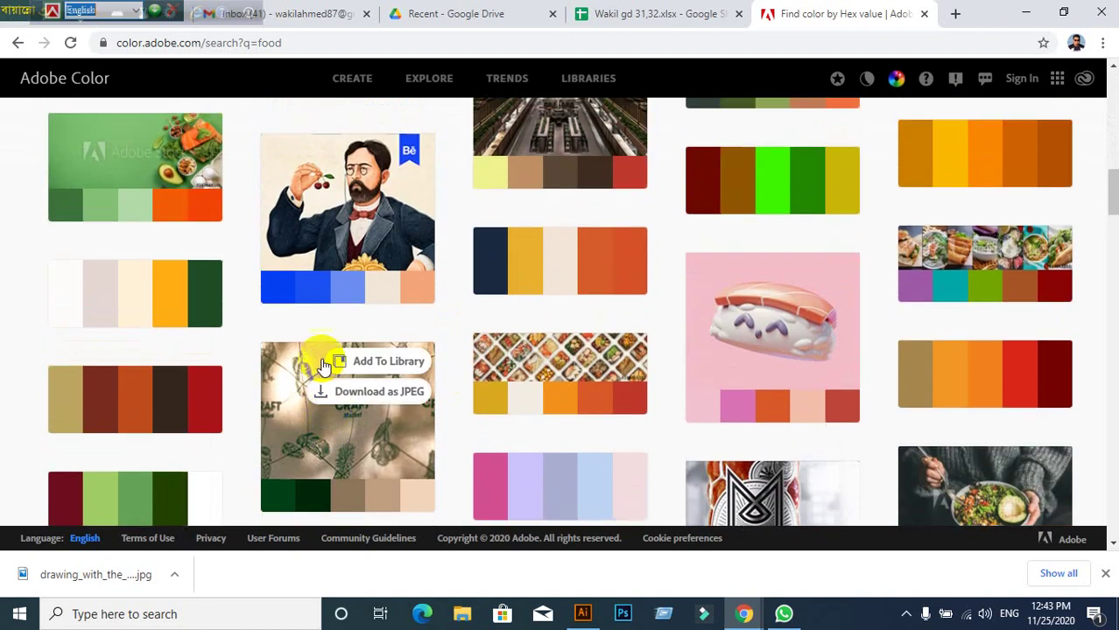
{"action": "scroll", "coordinate": [320, 359], "scroll_direction": "up", "scroll_amount": 5}
{"action": "scroll", "coordinate": [320, 350], "scroll_direction": "up", "scroll_amount": 5}
{"action": "scroll", "coordinate": [263, 246], "scroll_direction": "up", "scroll_amount": 2}
{"action": "scroll", "coordinate": [204, 144], "scroll_direction": "up", "scroll_amount": 2}
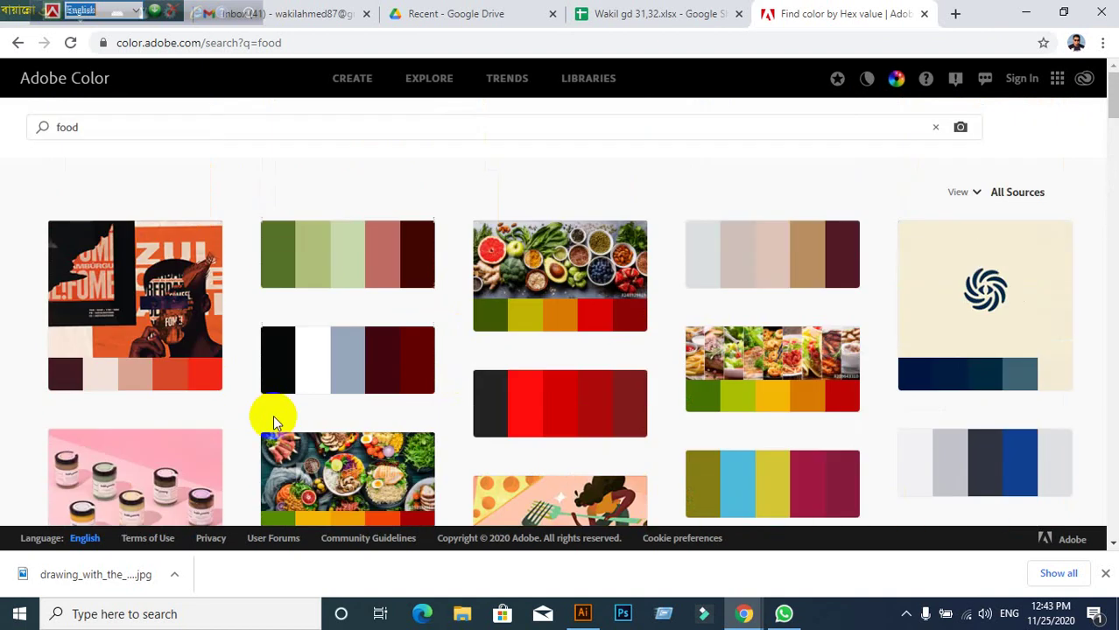
{"action": "scroll", "coordinate": [271, 419], "scroll_direction": "down", "scroll_amount": 1}
{"action": "scroll", "coordinate": [249, 407], "scroll_direction": "up", "scroll_amount": 1}
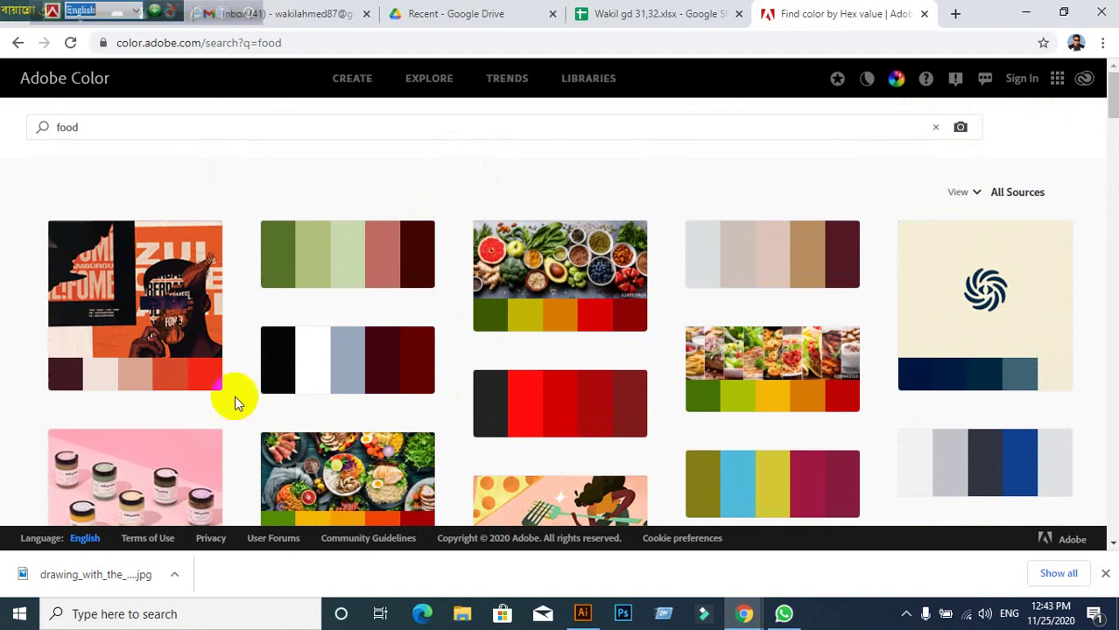
{"action": "left_click", "coordinate": [215, 125]}
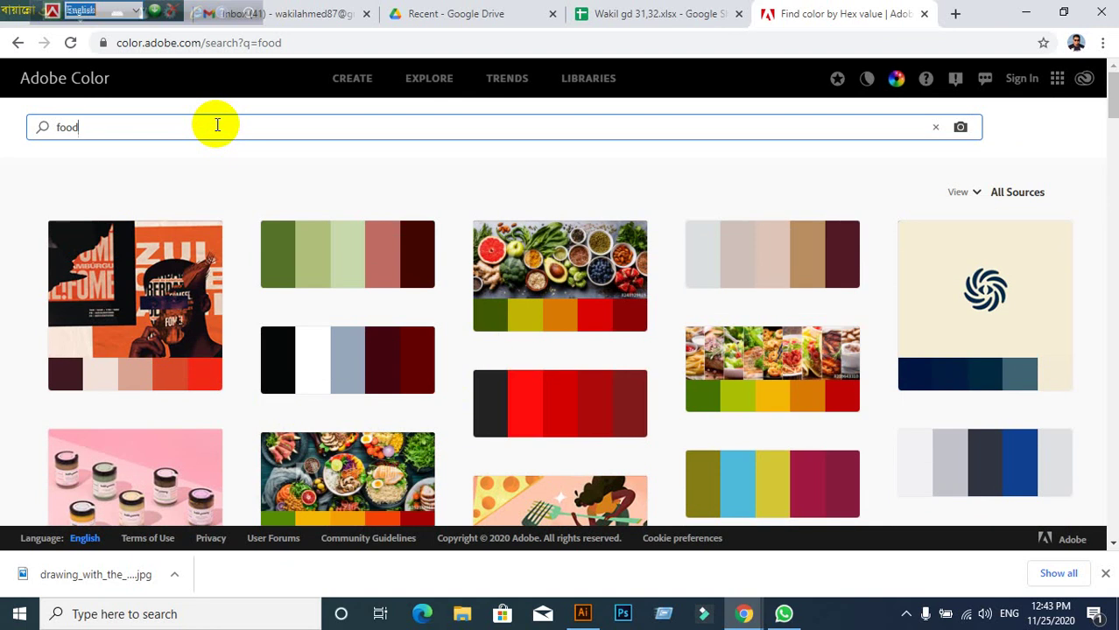
{"action": "key", "text": "BackSpace"}
{"action": "key", "text": "BackSpace"}
{"action": "key", "text": "BackSpace"}
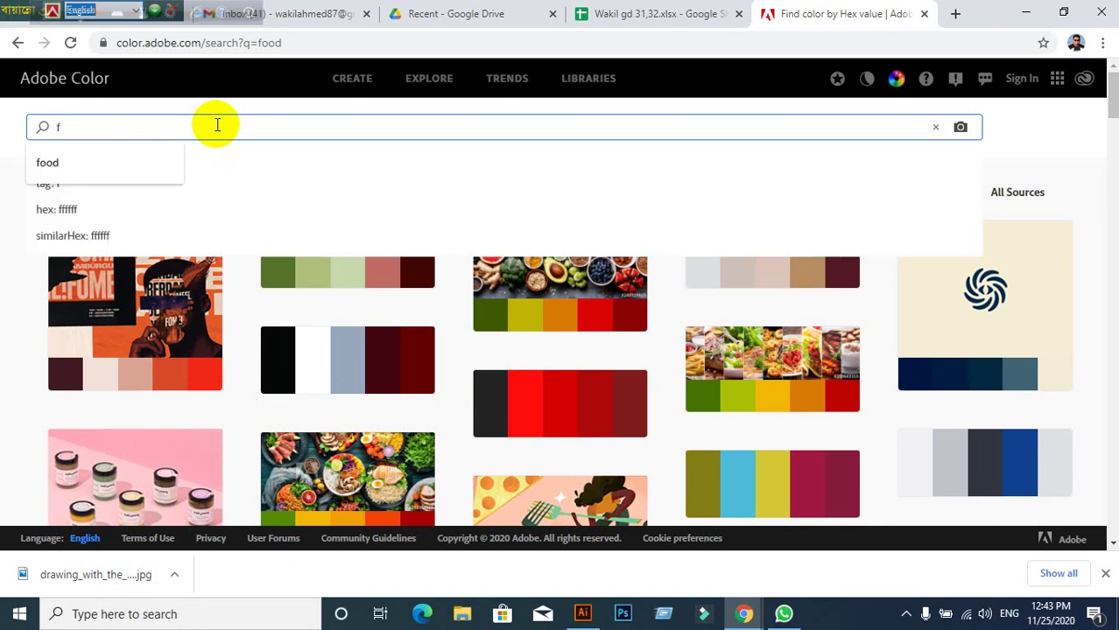
{"action": "key", "text": "BackSpace"}
{"action": "type", "text": "co"}
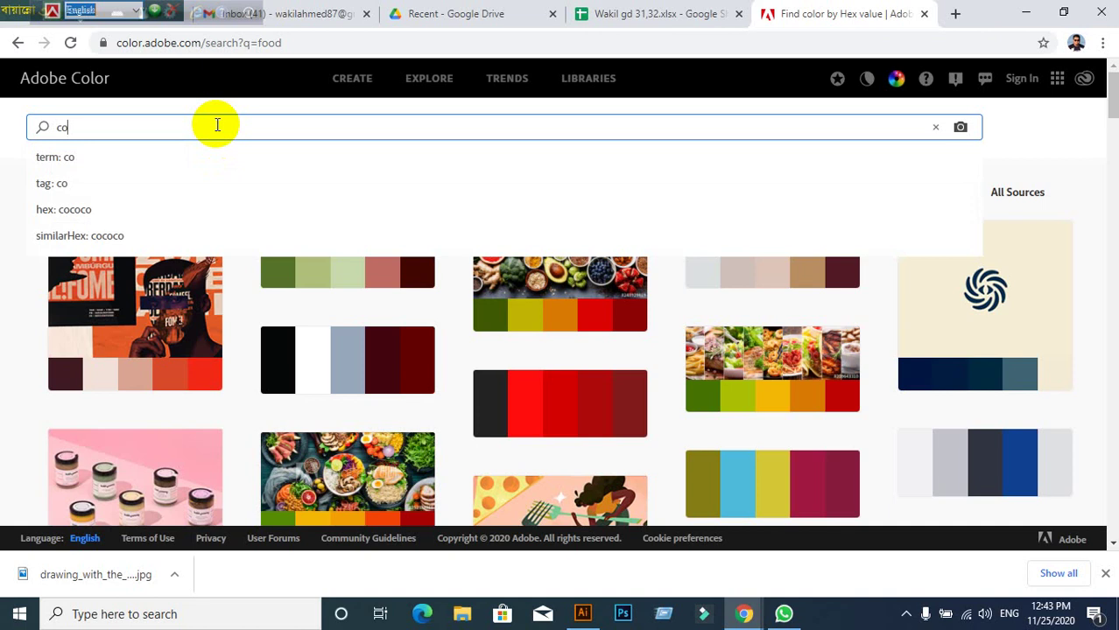
{"action": "type", "text": "rporate"}
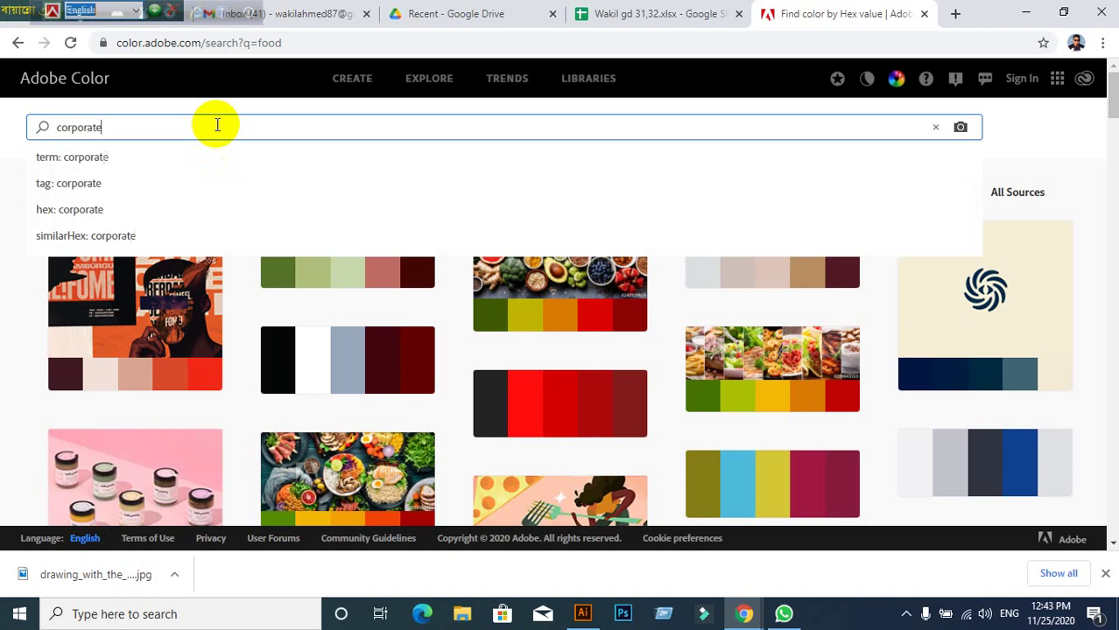
{"action": "key", "text": "Return"}
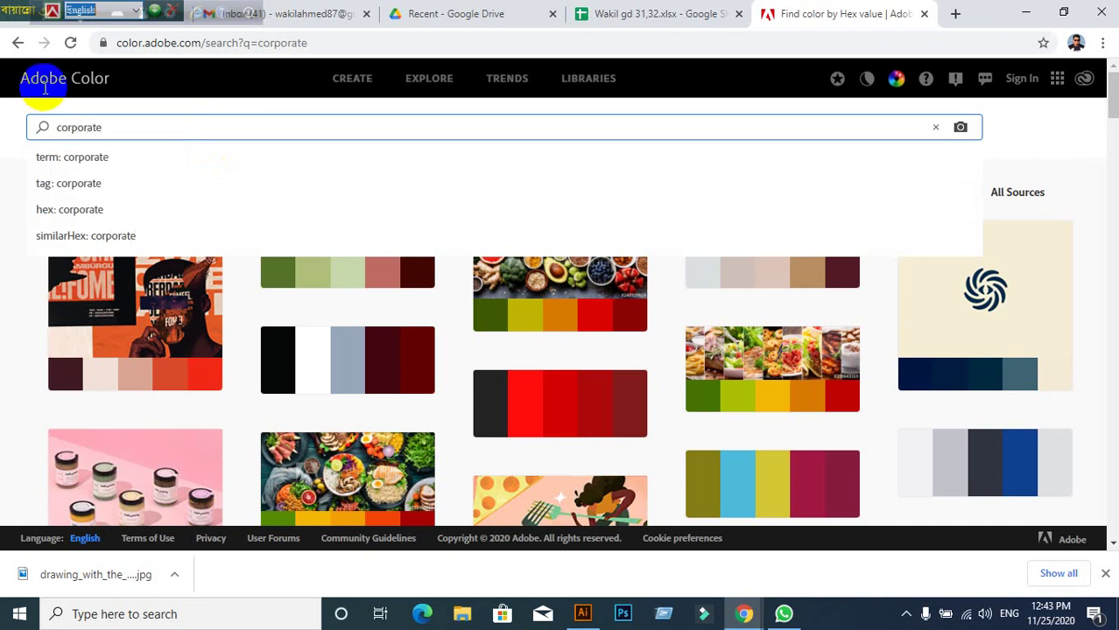
{"action": "left_click", "coordinate": [70, 42]}
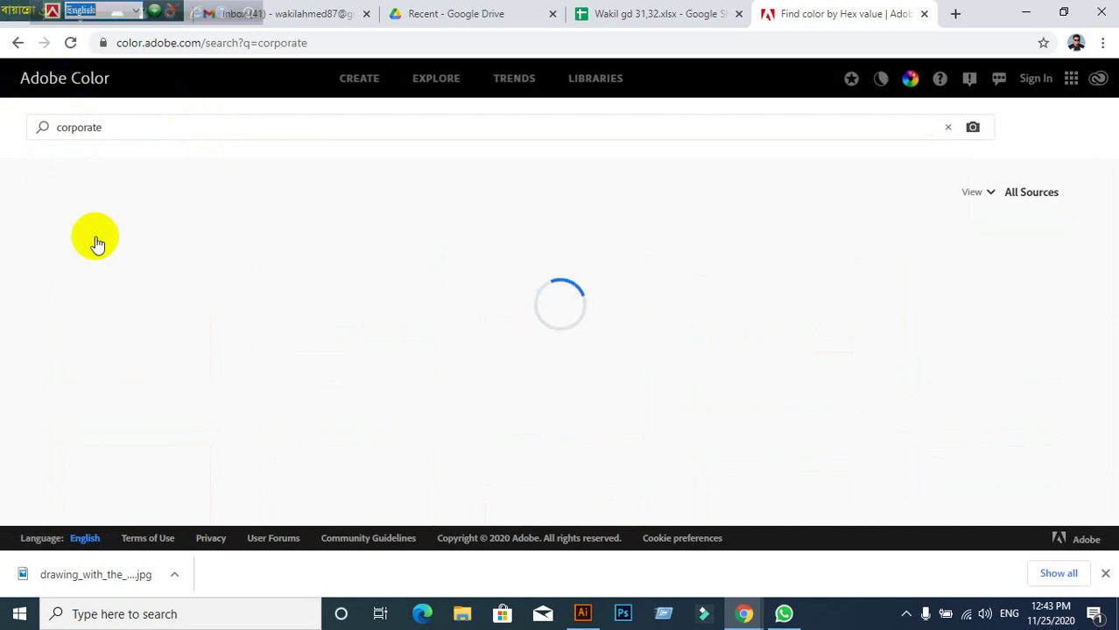
{"action": "scroll", "coordinate": [232, 311], "scroll_direction": "down", "scroll_amount": 2}
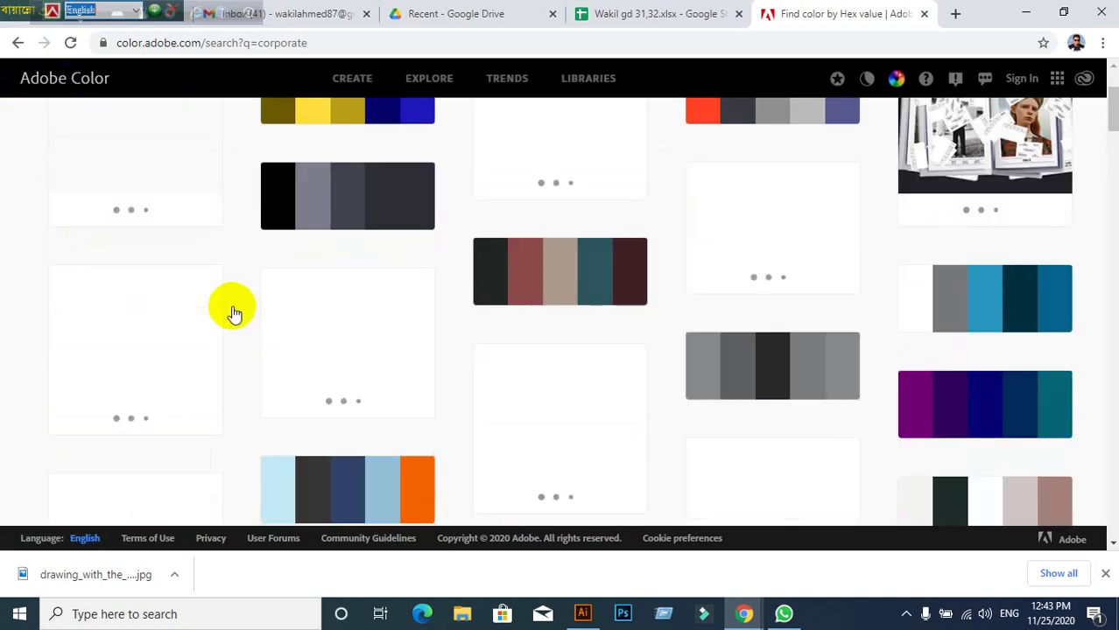
{"action": "scroll", "coordinate": [232, 311], "scroll_direction": "down", "scroll_amount": 3}
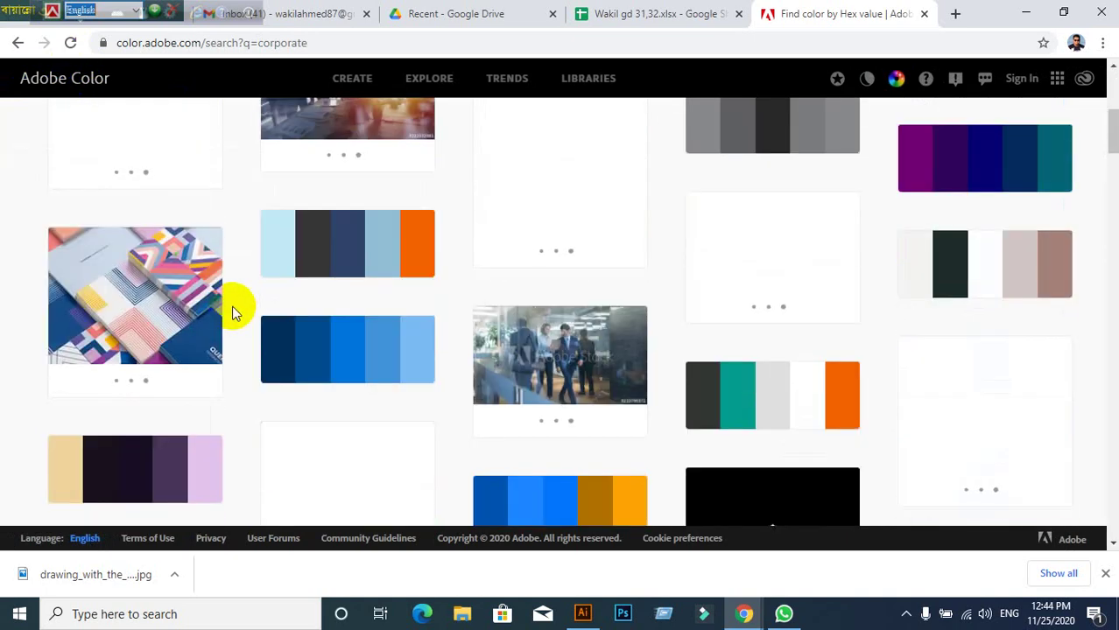
{"action": "scroll", "coordinate": [233, 311], "scroll_direction": "down", "scroll_amount": 1}
{"action": "scroll", "coordinate": [233, 311], "scroll_direction": "down", "scroll_amount": 1}
{"action": "scroll", "coordinate": [262, 333], "scroll_direction": "down", "scroll_amount": 2}
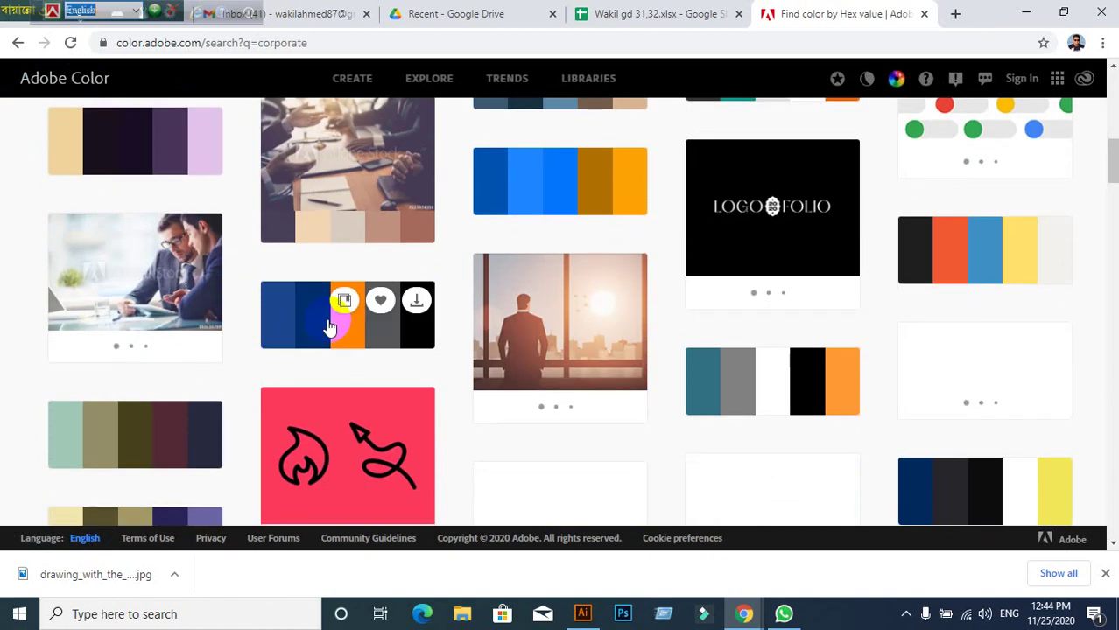
{"action": "left_click", "coordinate": [324, 332]}
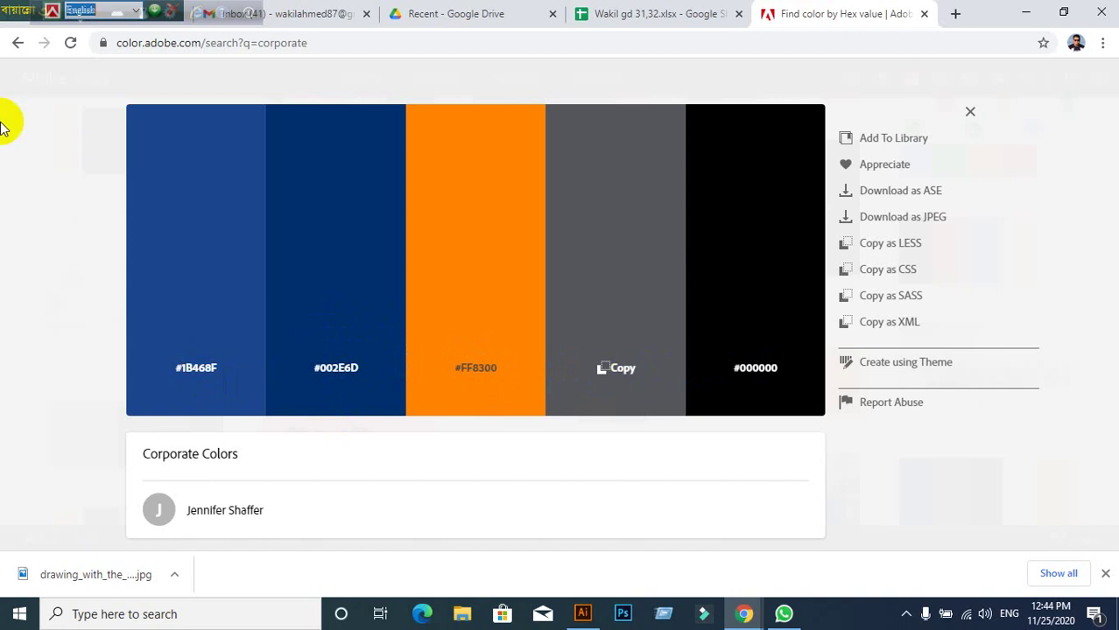
{"action": "left_click", "coordinate": [19, 43]}
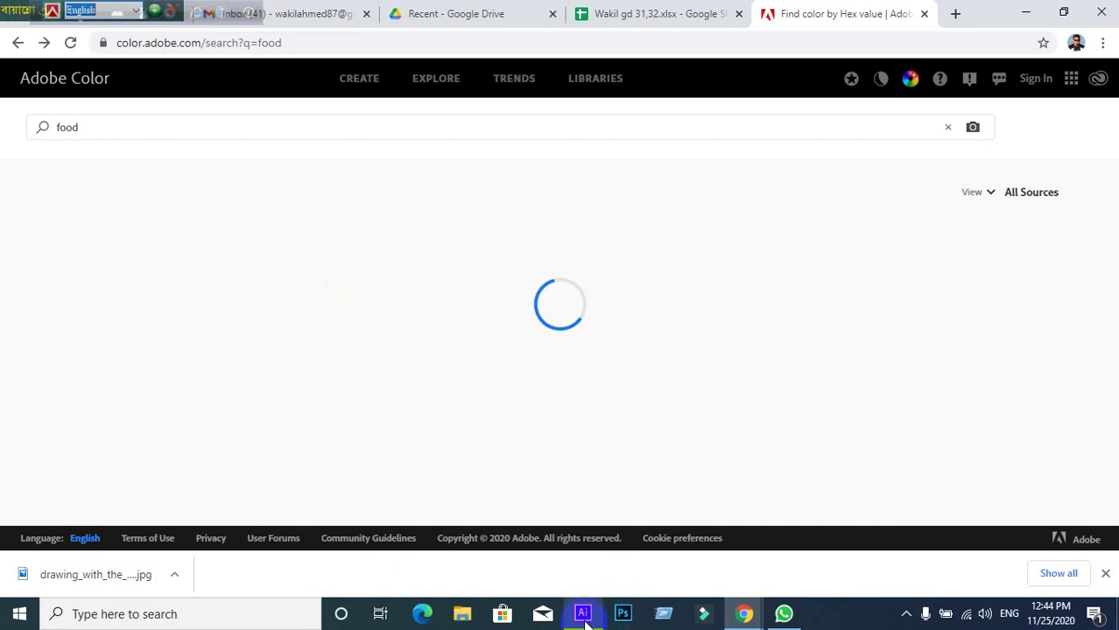
Step: Cycle through Illustrator, Chrome and WhatsApp on the taskbar, ending on the Illustrator slide
{"action": "left_click", "coordinate": [583, 618]}
{"action": "left_click", "coordinate": [584, 618]}
{"action": "left_click", "coordinate": [781, 616]}
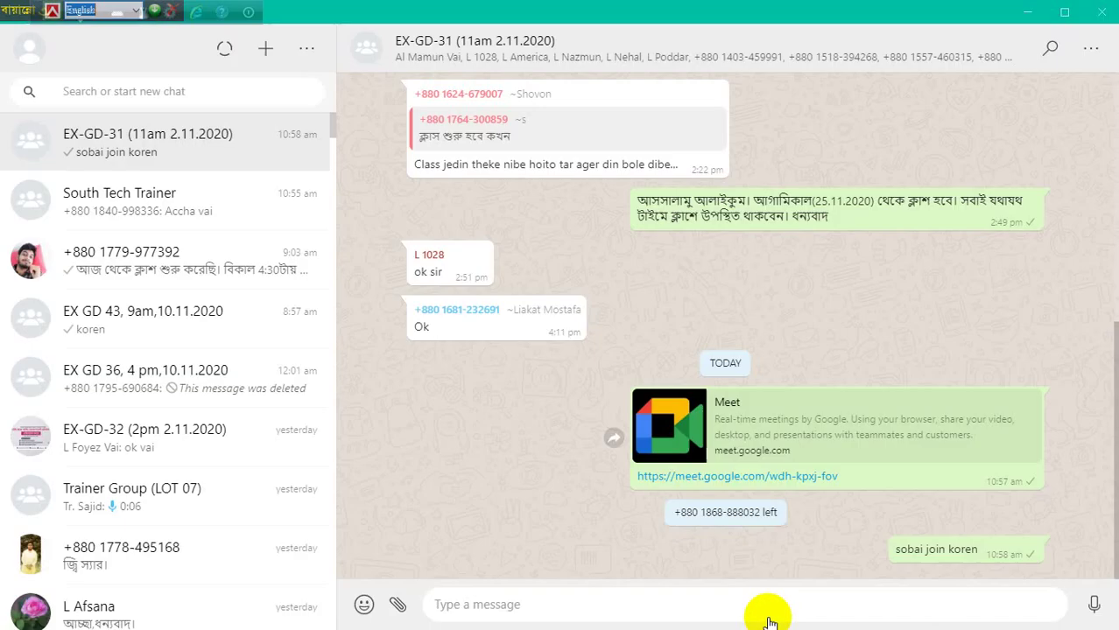
{"action": "left_click", "coordinate": [1028, 10]}
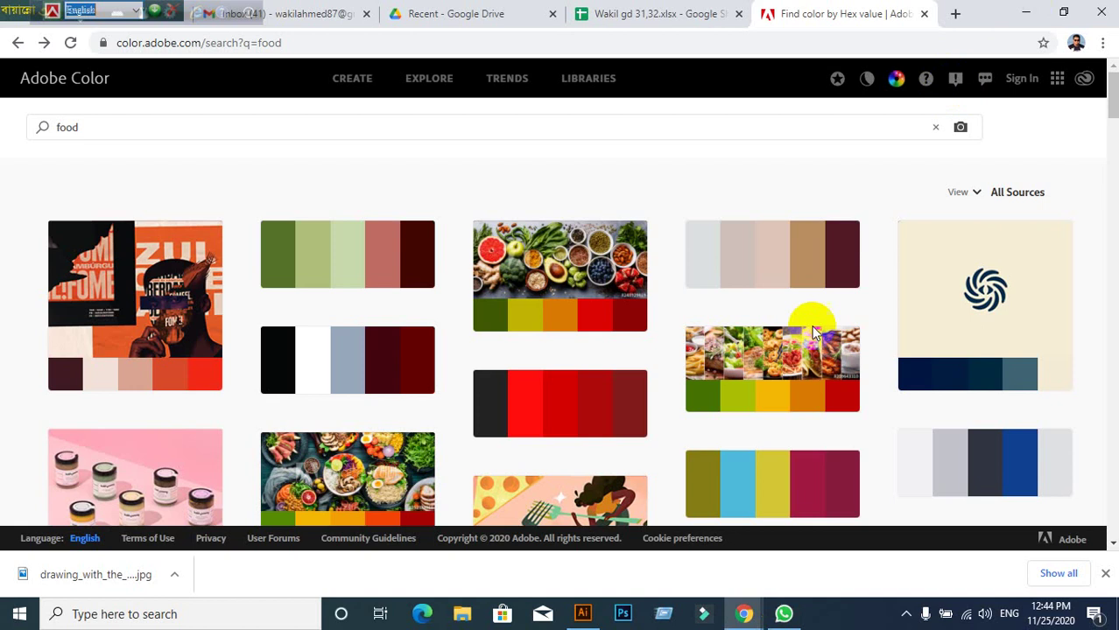
{"action": "left_click", "coordinate": [584, 616]}
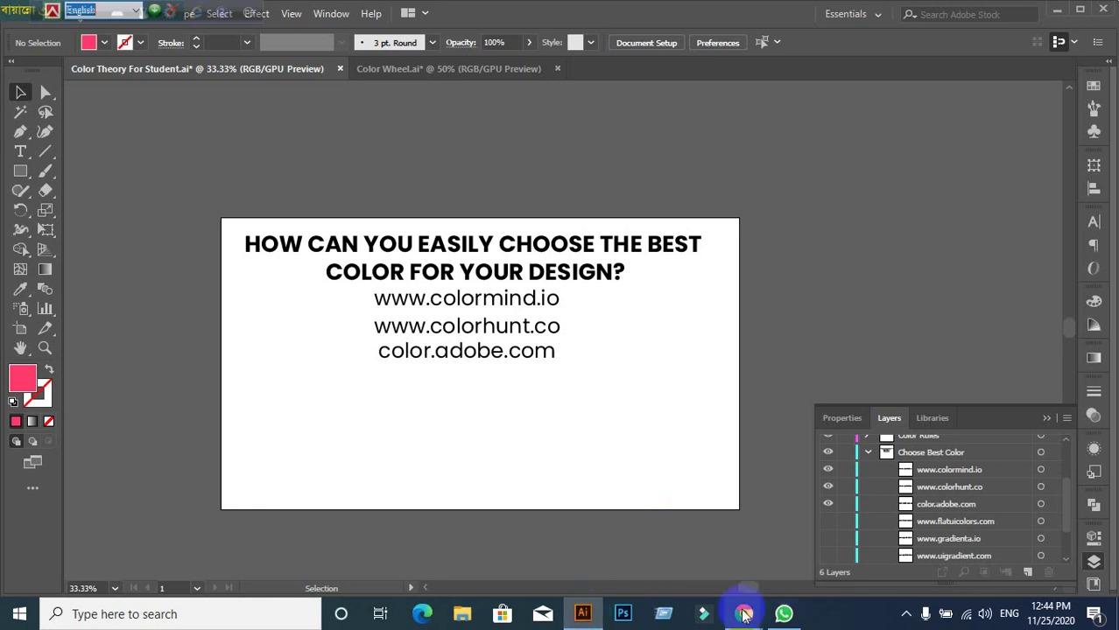
{"action": "mouse_move", "coordinate": [743, 614]}
{"action": "left_click", "coordinate": [624, 543]}
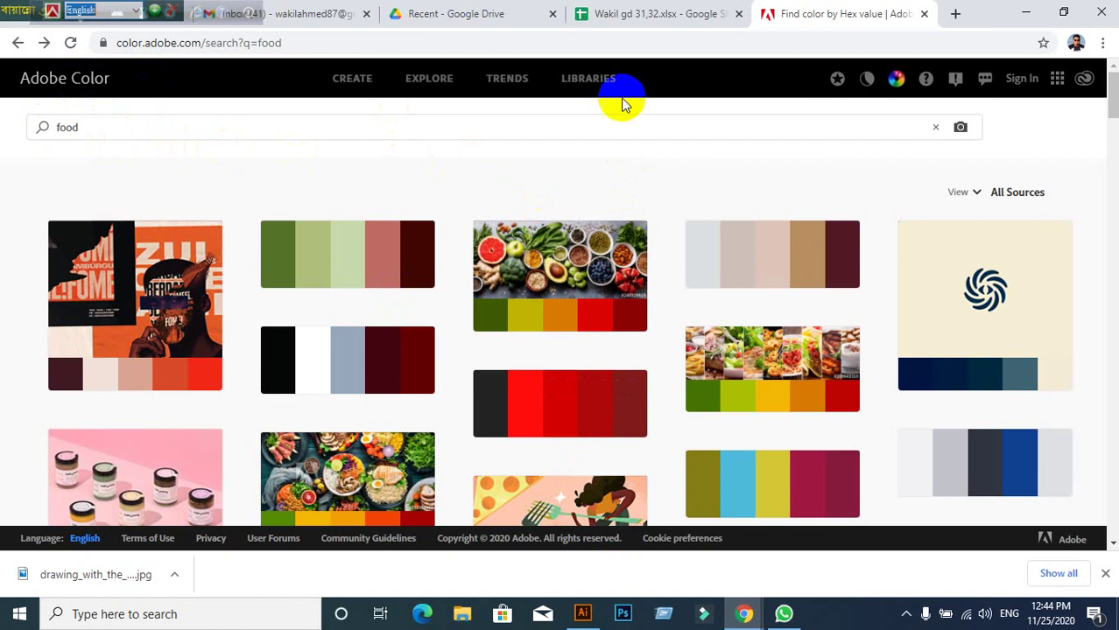
{"action": "left_click", "coordinate": [582, 612]}
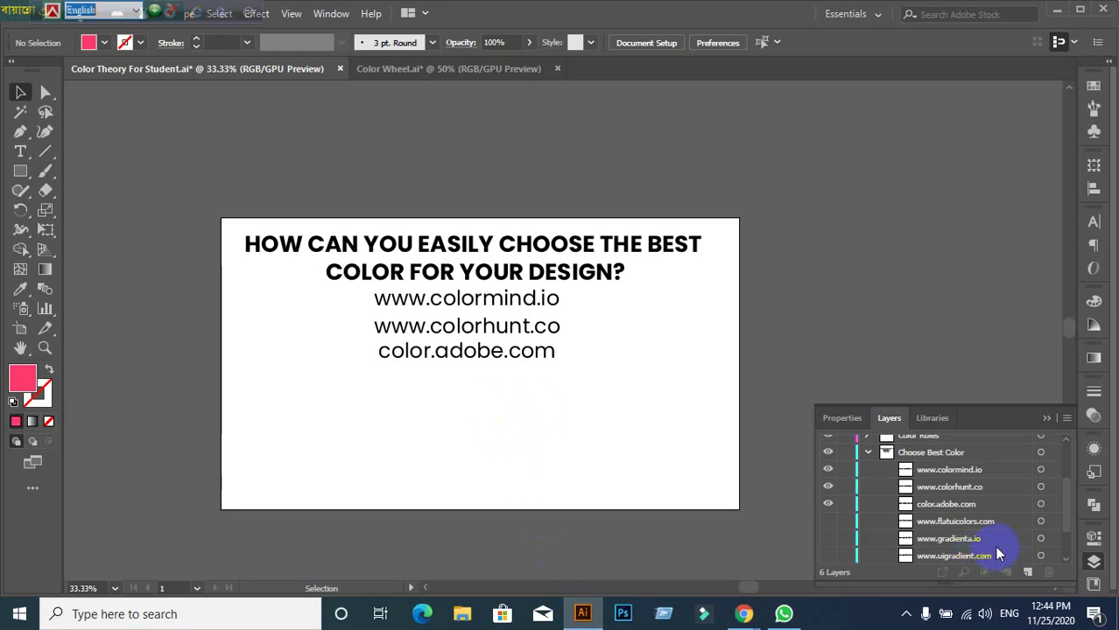
{"action": "left_click", "coordinate": [827, 522]}
{"action": "mouse_move", "coordinate": [743, 614]}
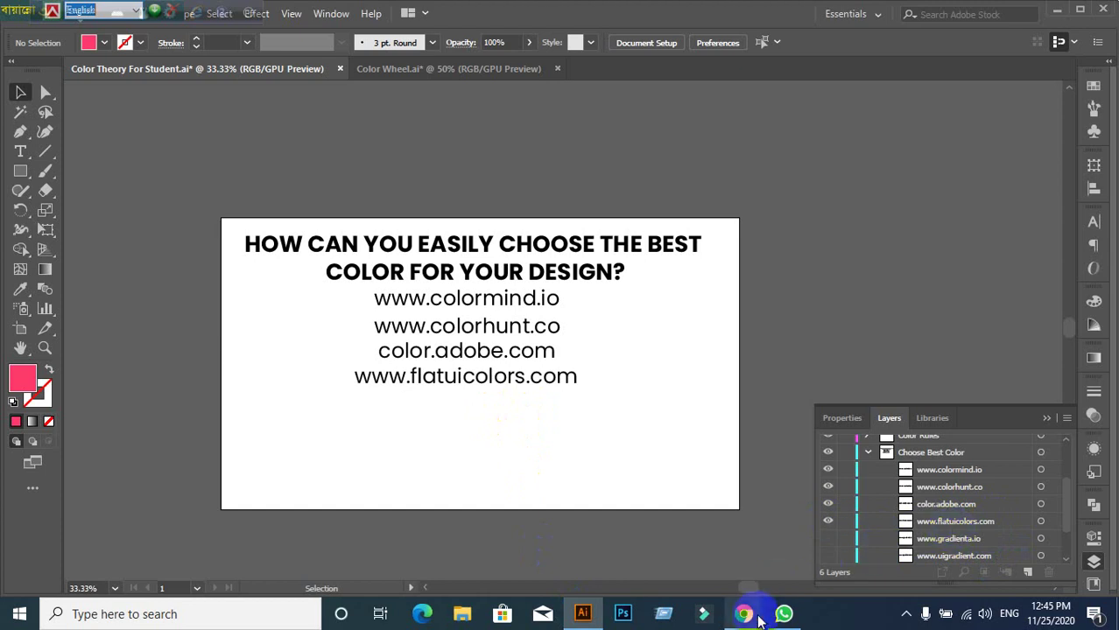
{"action": "left_click", "coordinate": [653, 538]}
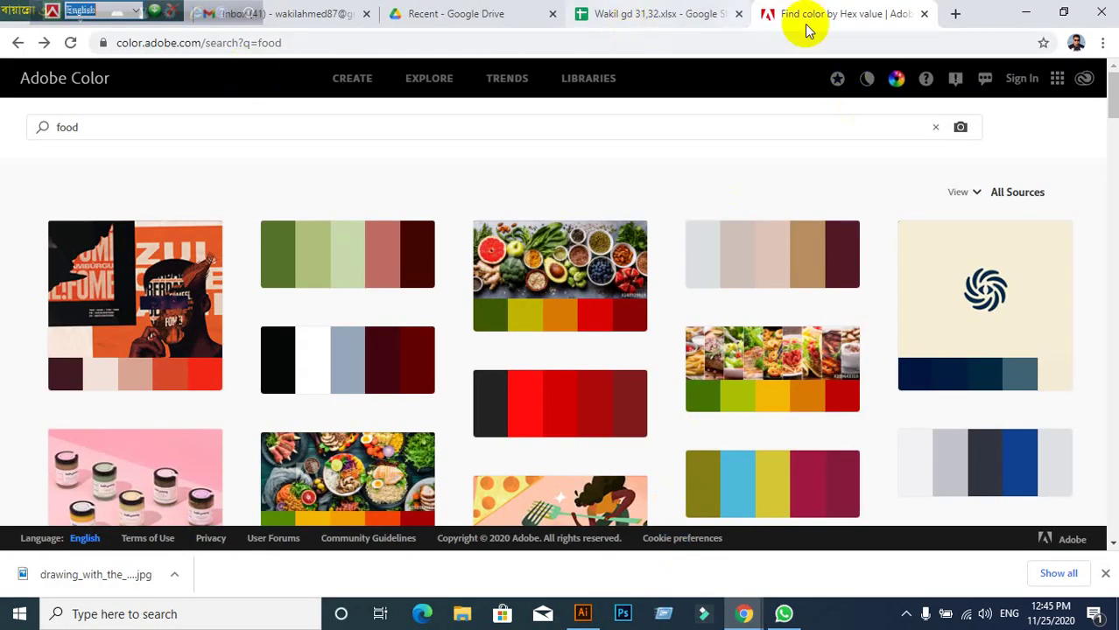
{"action": "left_click", "coordinate": [924, 14]}
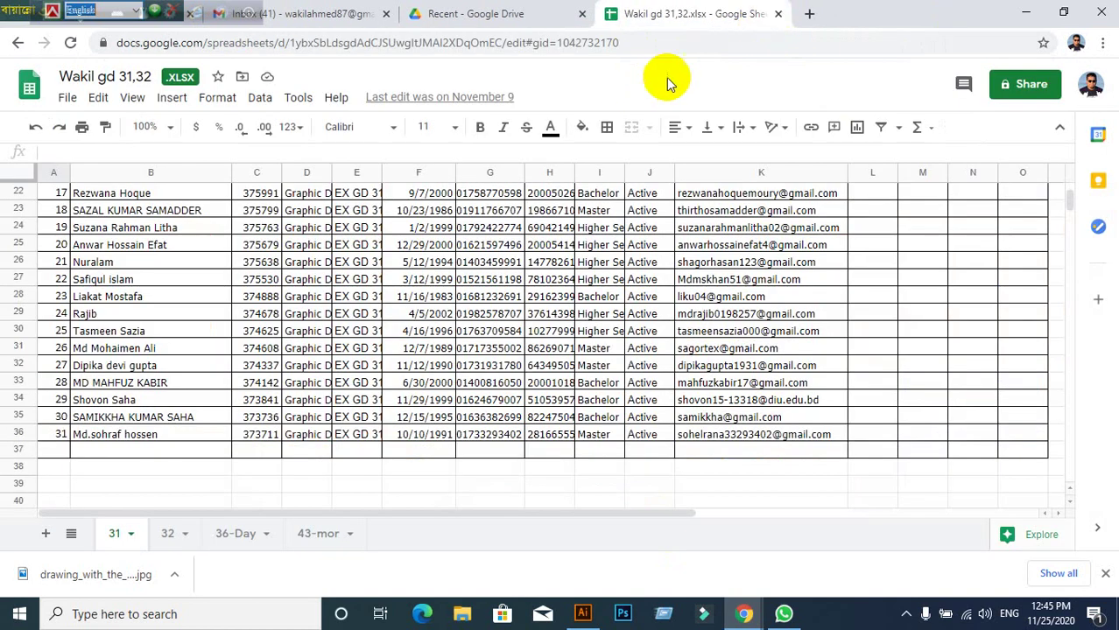
{"action": "key", "text": "ctrl+t"}
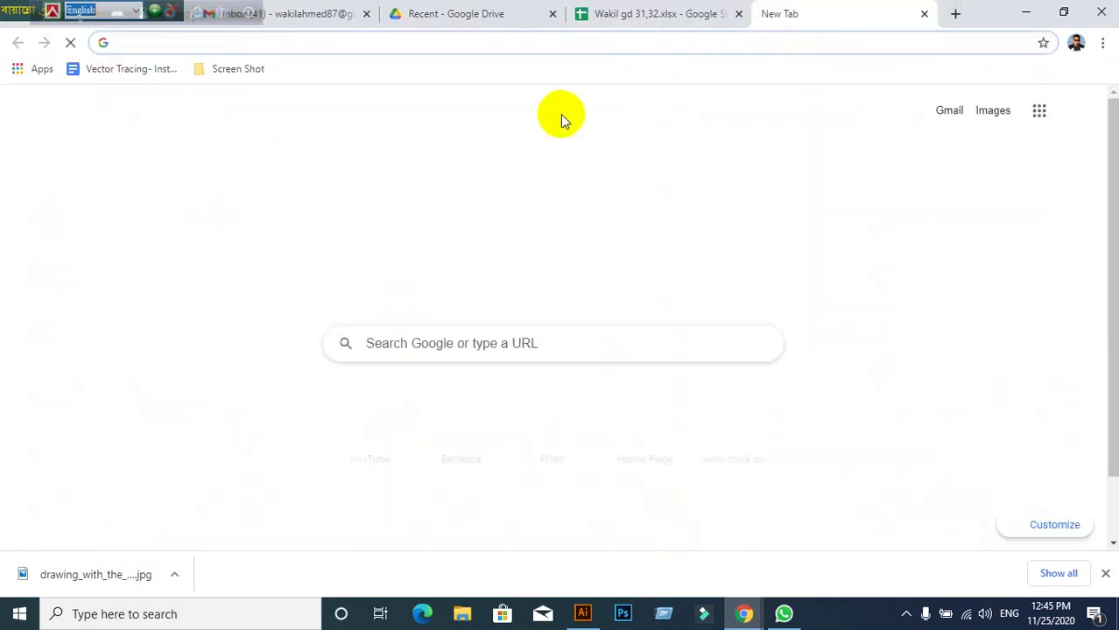
{"action": "type", "text": "www.fla"}
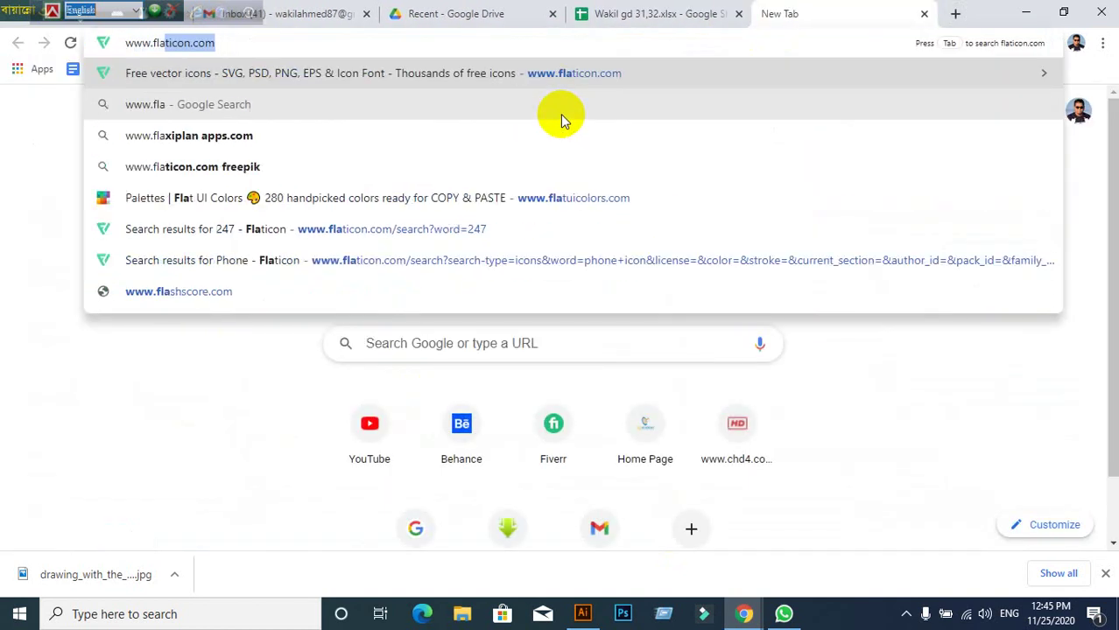
{"action": "type", "text": "ui"}
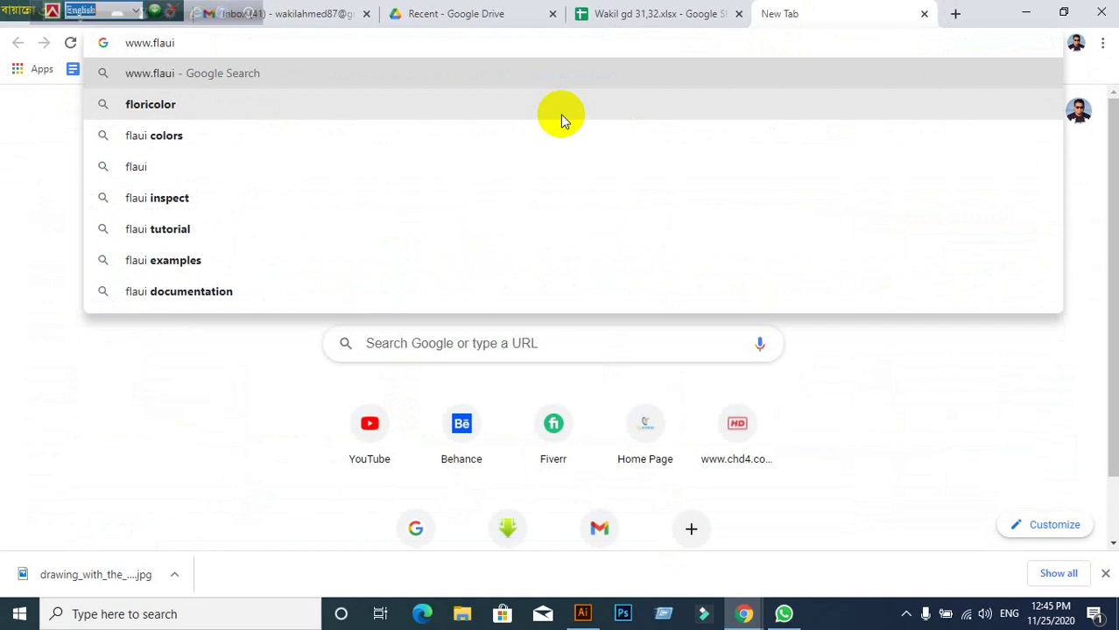
{"action": "type", "text": "c"}
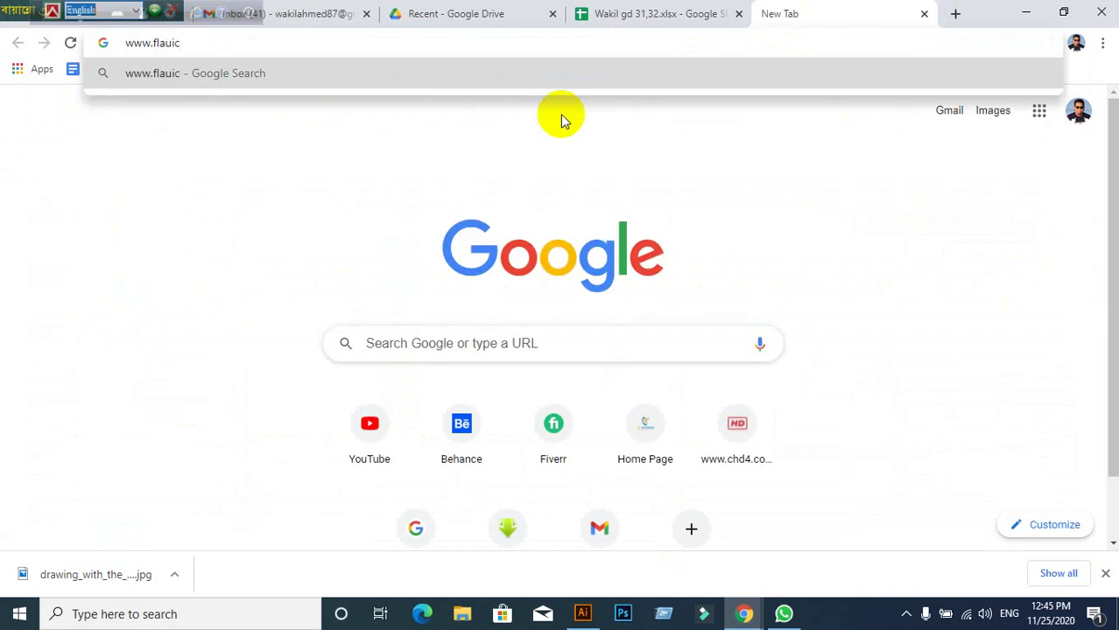
{"action": "type", "text": "olor"}
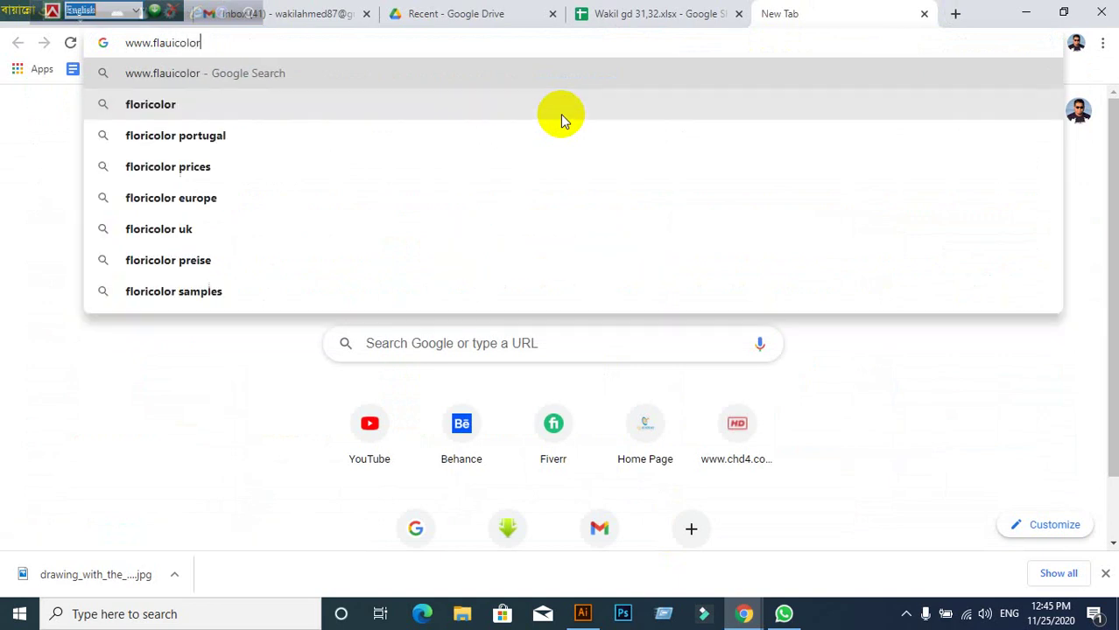
{"action": "type", "text": "s"}
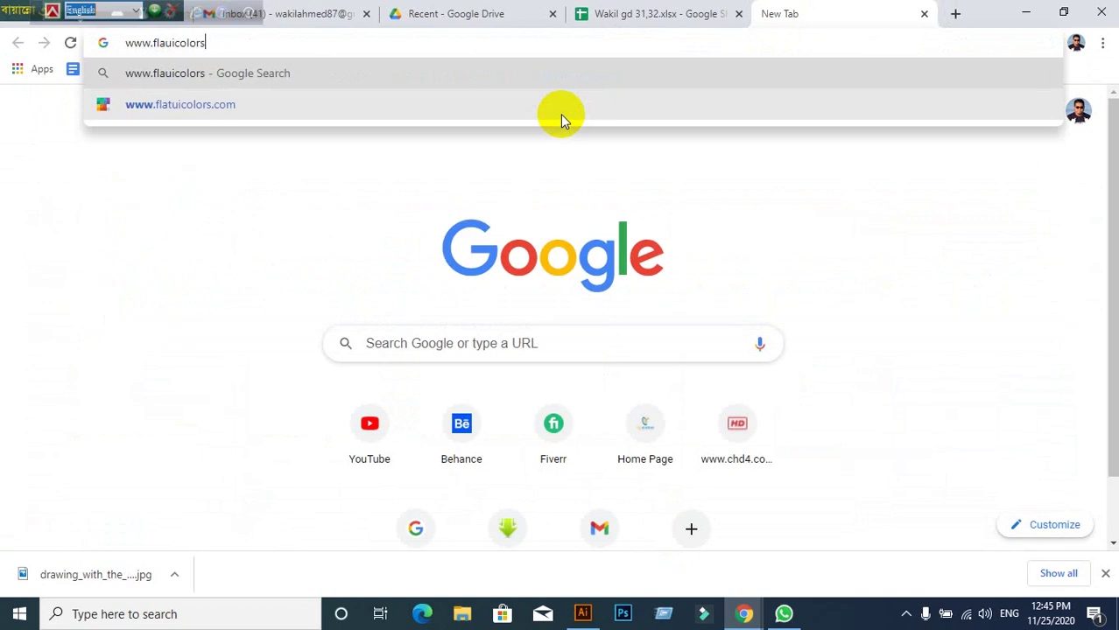
{"action": "type", "text": ".com"}
{"action": "key", "text": "Return"}
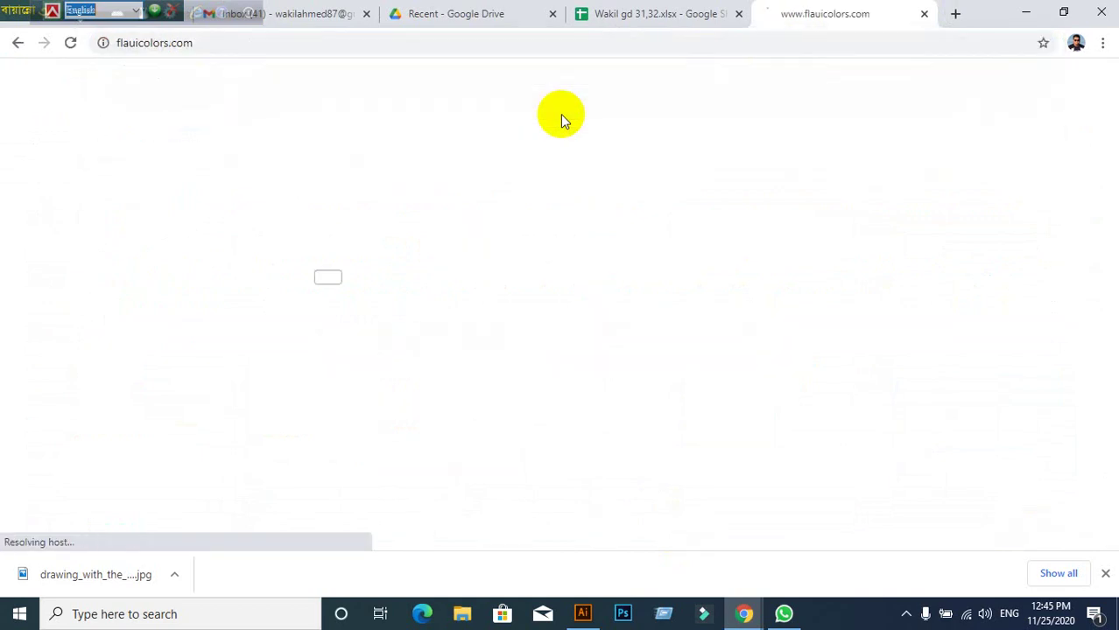
{"action": "left_click", "coordinate": [584, 615]}
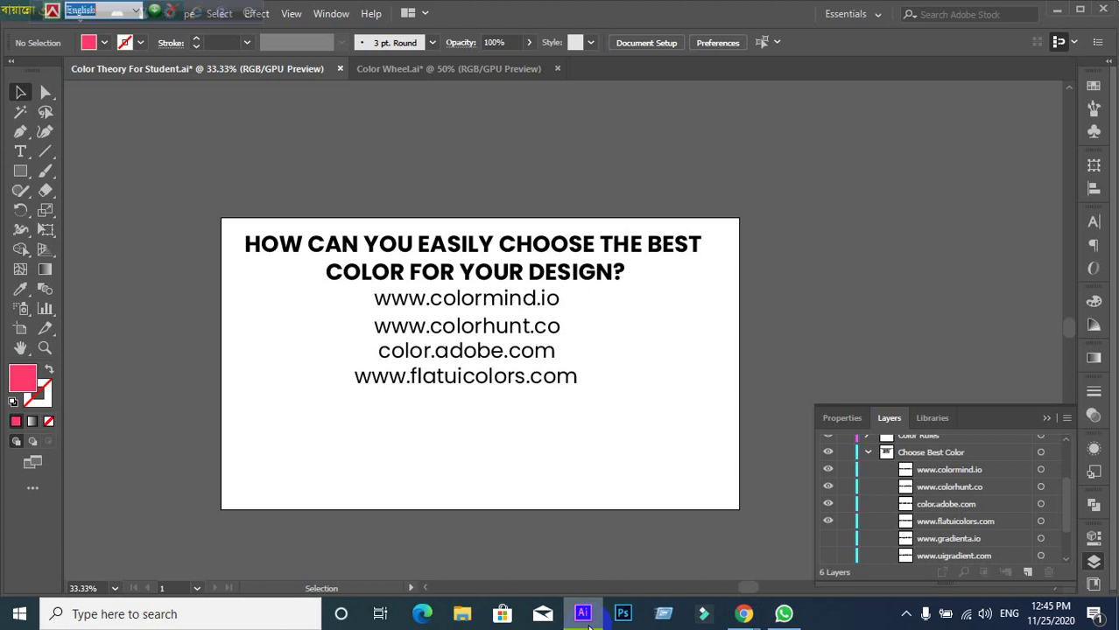
{"action": "left_click", "coordinate": [743, 614]}
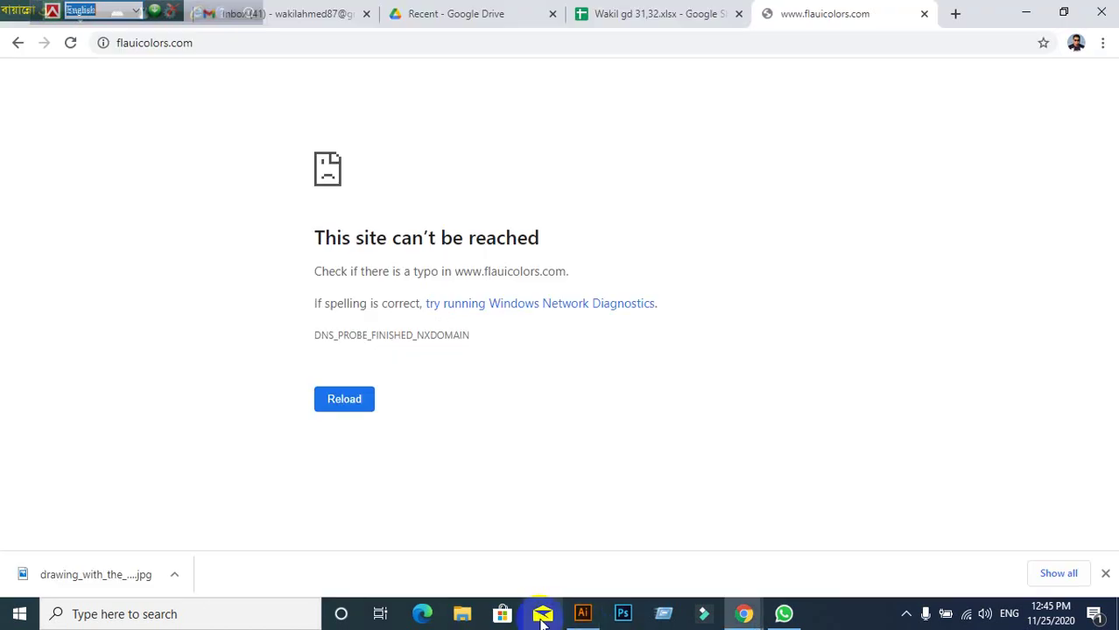
{"action": "left_click", "coordinate": [356, 45]}
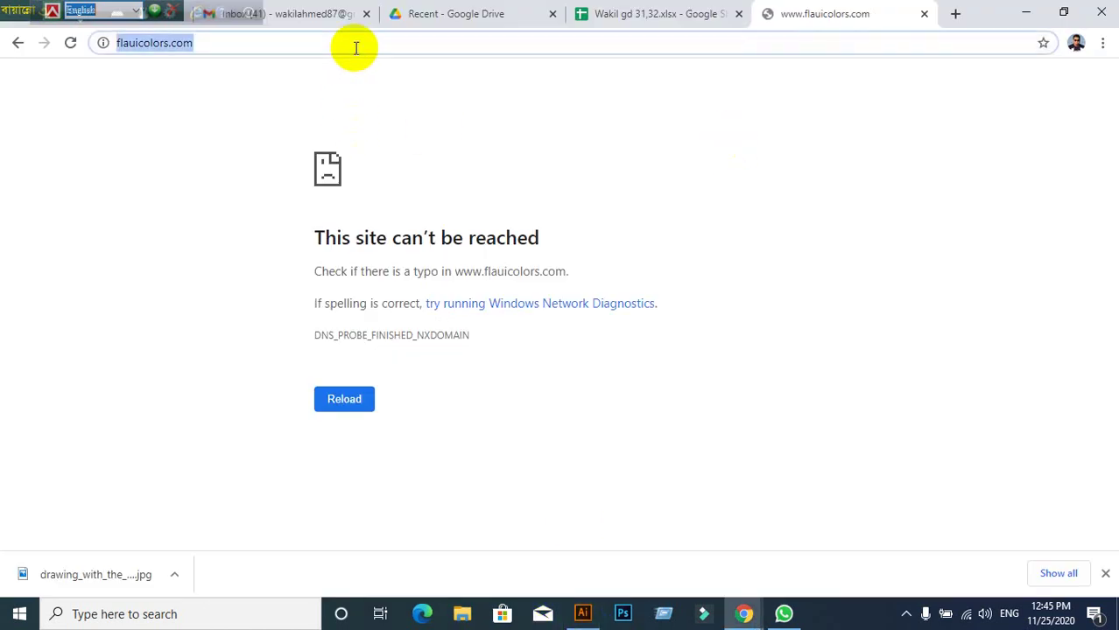
{"action": "type", "text": "www."}
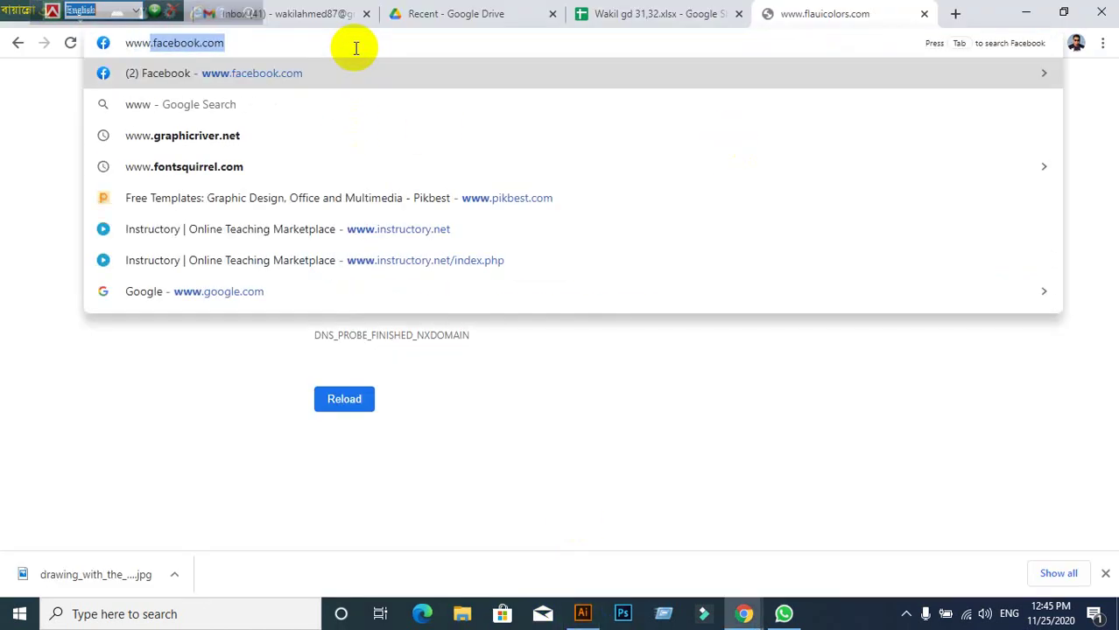
{"action": "type", "text": "flat"}
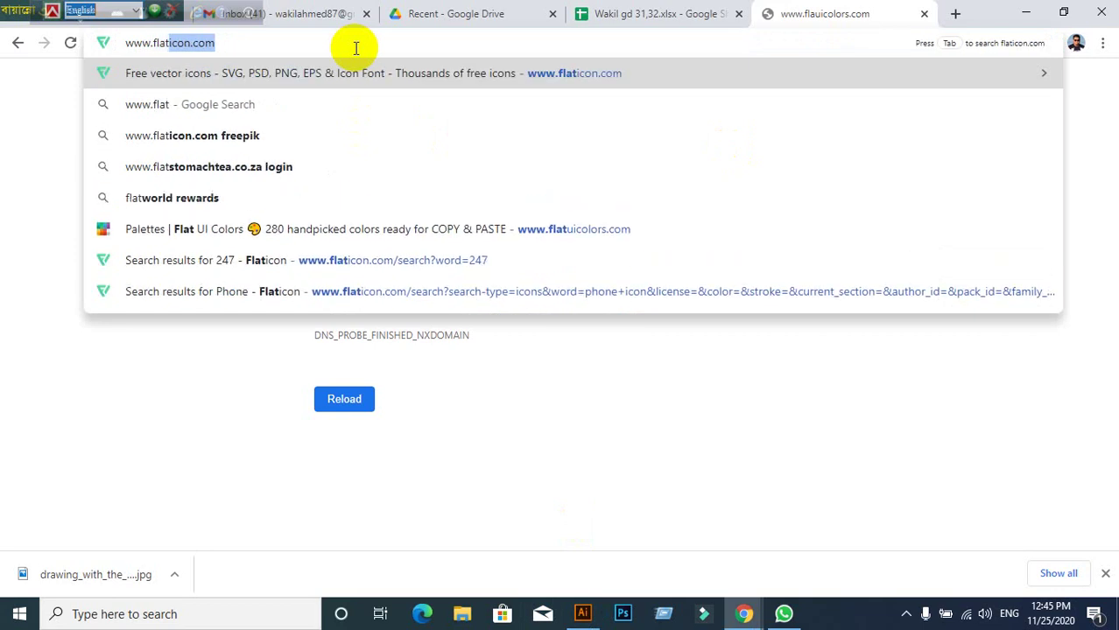
{"action": "type", "text": "ui"}
{"action": "key", "text": "Return"}
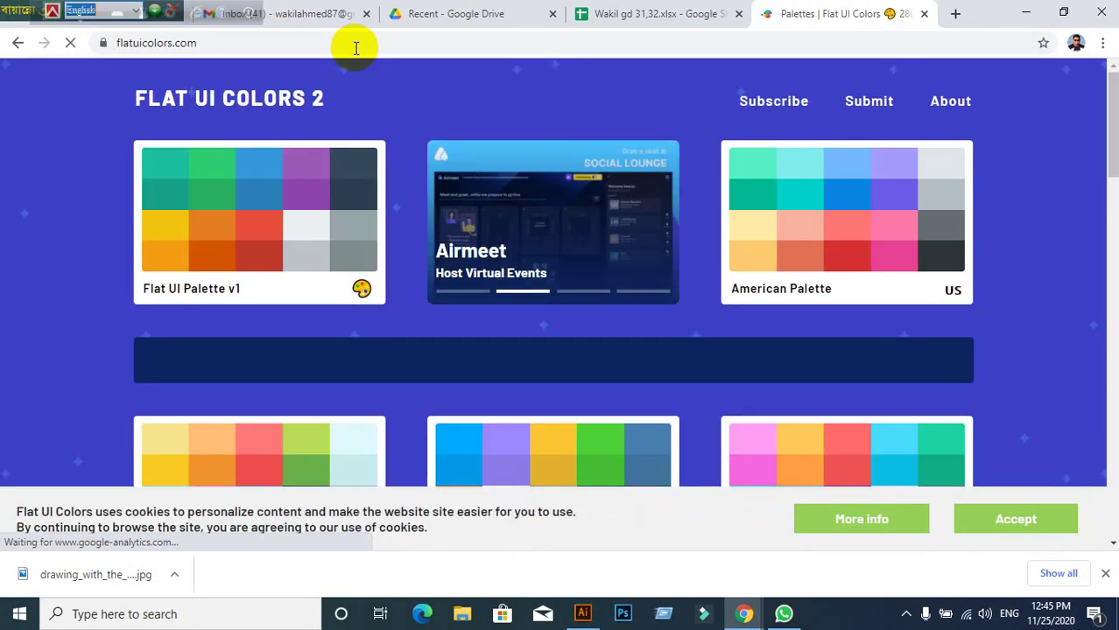
{"action": "scroll", "coordinate": [867, 263], "scroll_direction": "down", "scroll_amount": 3}
{"action": "scroll", "coordinate": [857, 313], "scroll_direction": "up", "scroll_amount": 1}
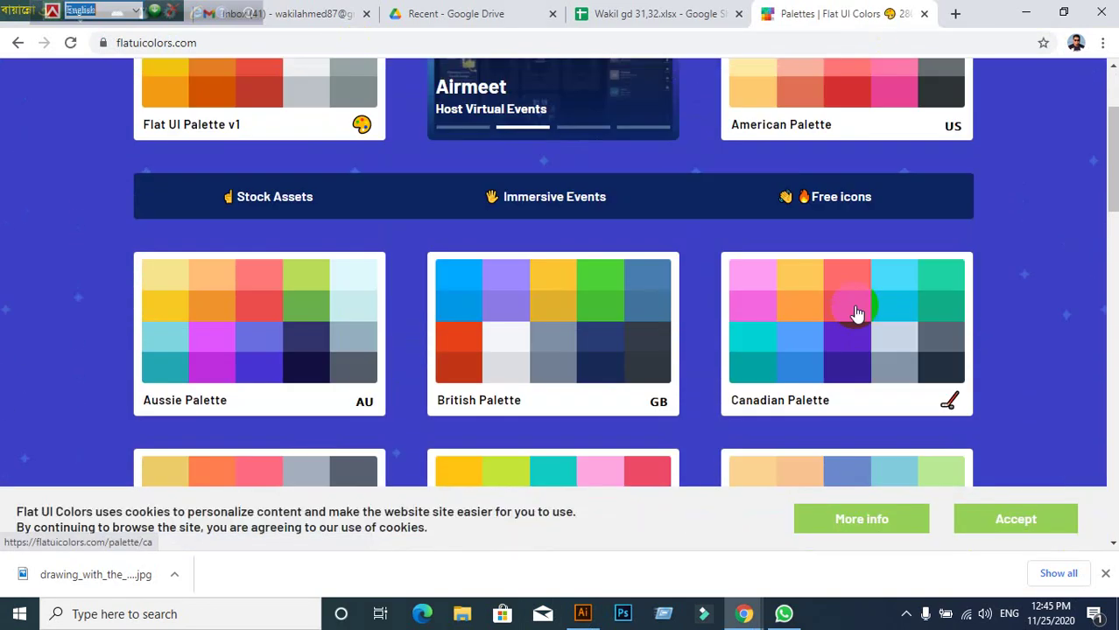
{"action": "scroll", "coordinate": [857, 313], "scroll_direction": "down", "scroll_amount": 2}
{"action": "scroll", "coordinate": [774, 369], "scroll_direction": "down", "scroll_amount": 3}
{"action": "scroll", "coordinate": [773, 366], "scroll_direction": "up", "scroll_amount": 2}
{"action": "scroll", "coordinate": [774, 364], "scroll_direction": "up", "scroll_amount": 2}
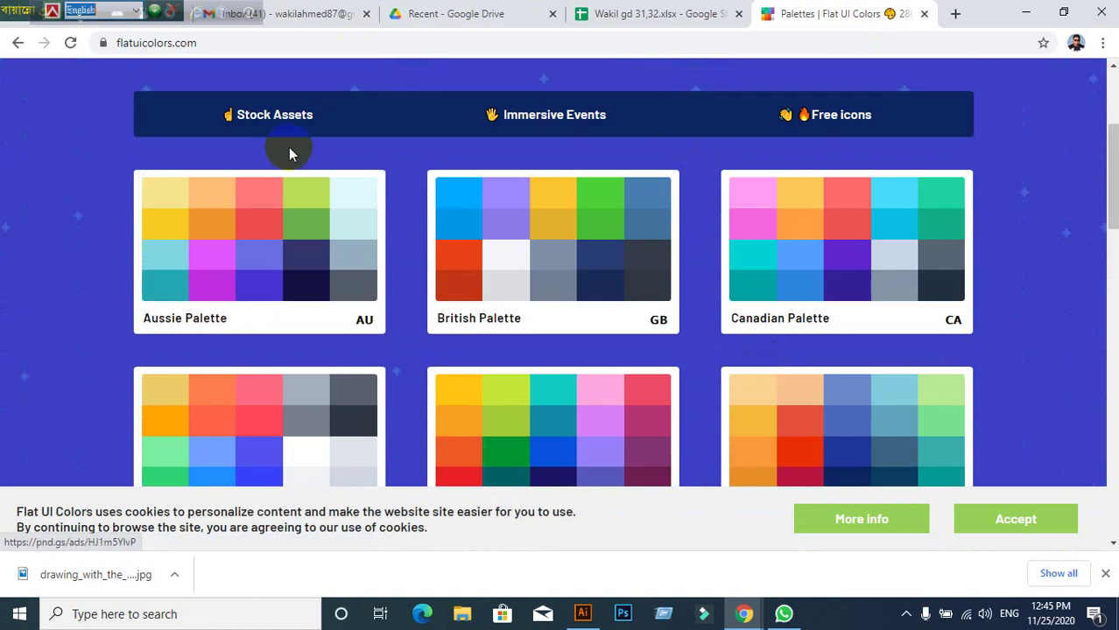
{"action": "scroll", "coordinate": [544, 356], "scroll_direction": "down", "scroll_amount": 3}
{"action": "scroll", "coordinate": [440, 280], "scroll_direction": "up", "scroll_amount": 3}
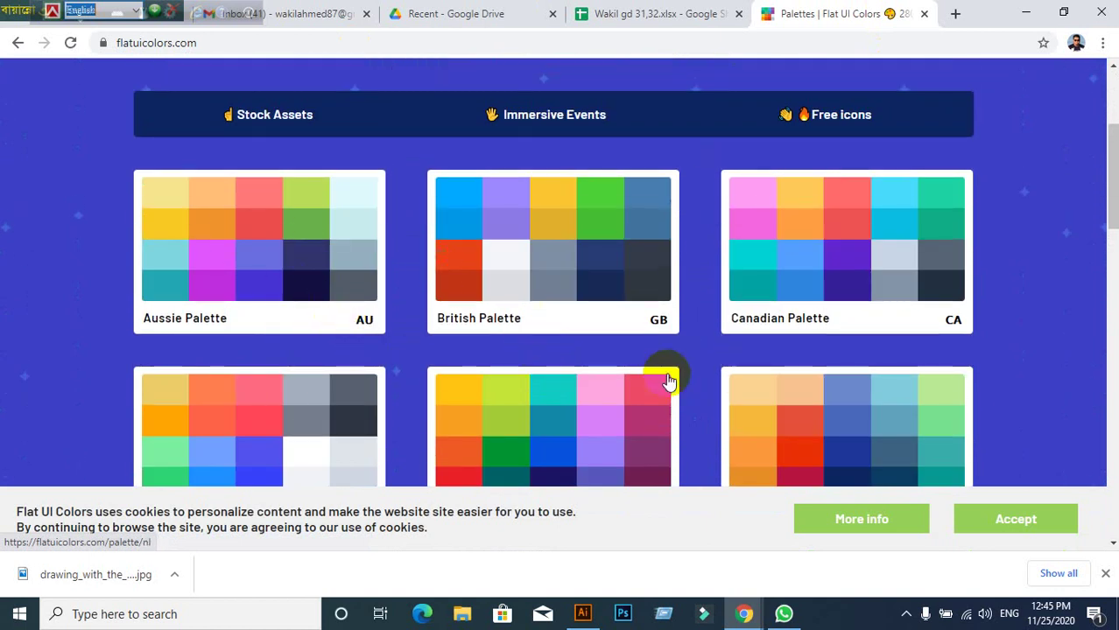
{"action": "scroll", "coordinate": [668, 380], "scroll_direction": "down", "scroll_amount": 2}
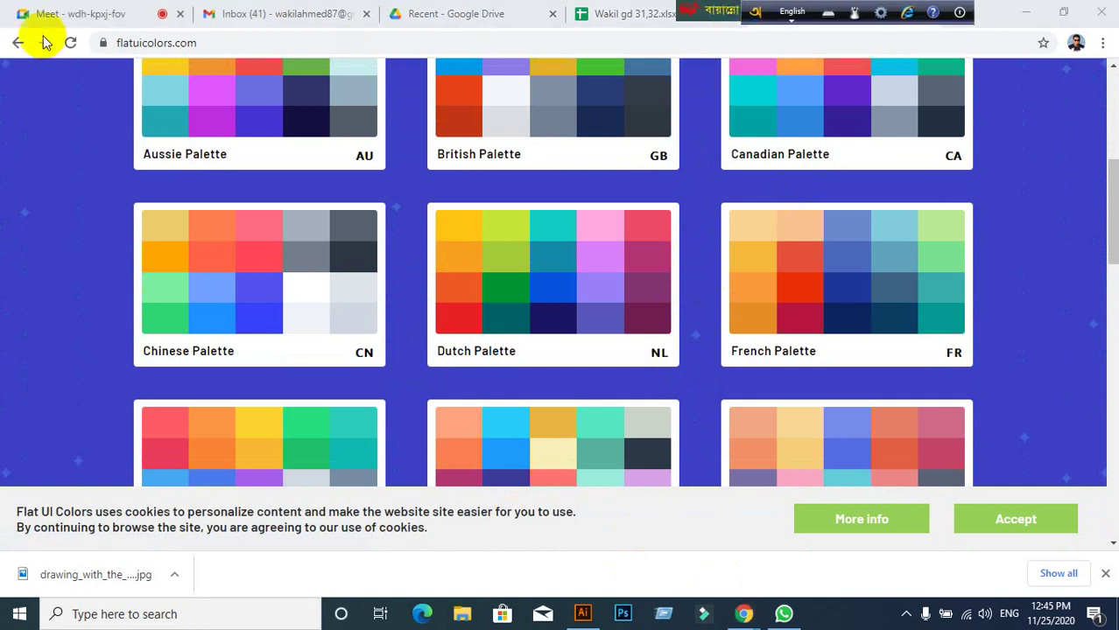
{"action": "left_click", "coordinate": [35, 15]}
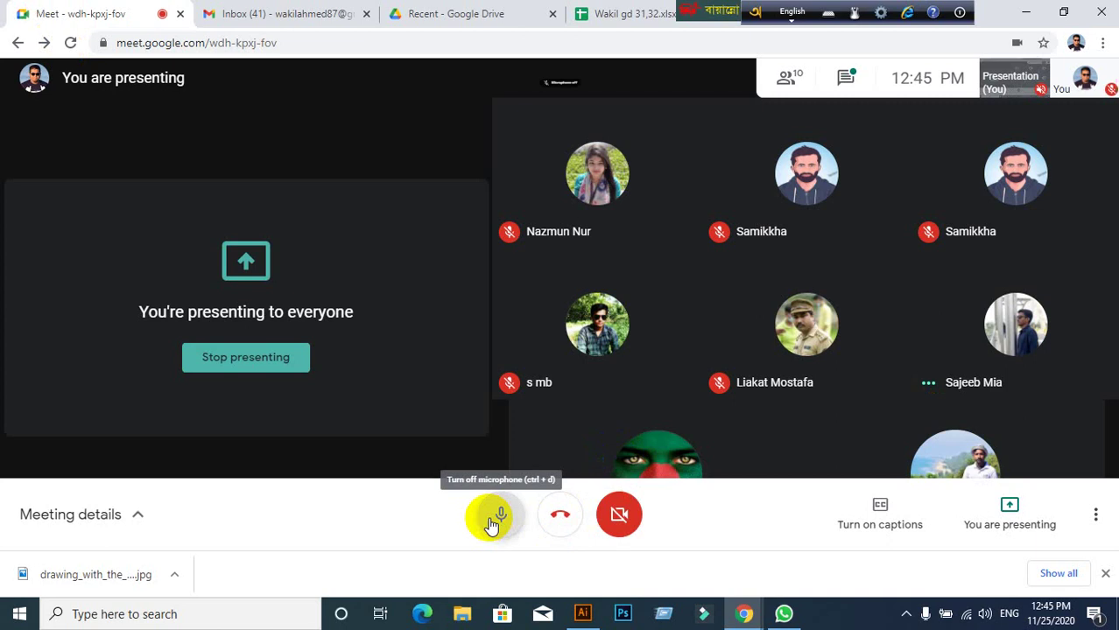
{"action": "left_click", "coordinate": [494, 520]}
{"action": "left_click_drag", "start_coordinate": [792, 26], "coordinate": [517, 26]}
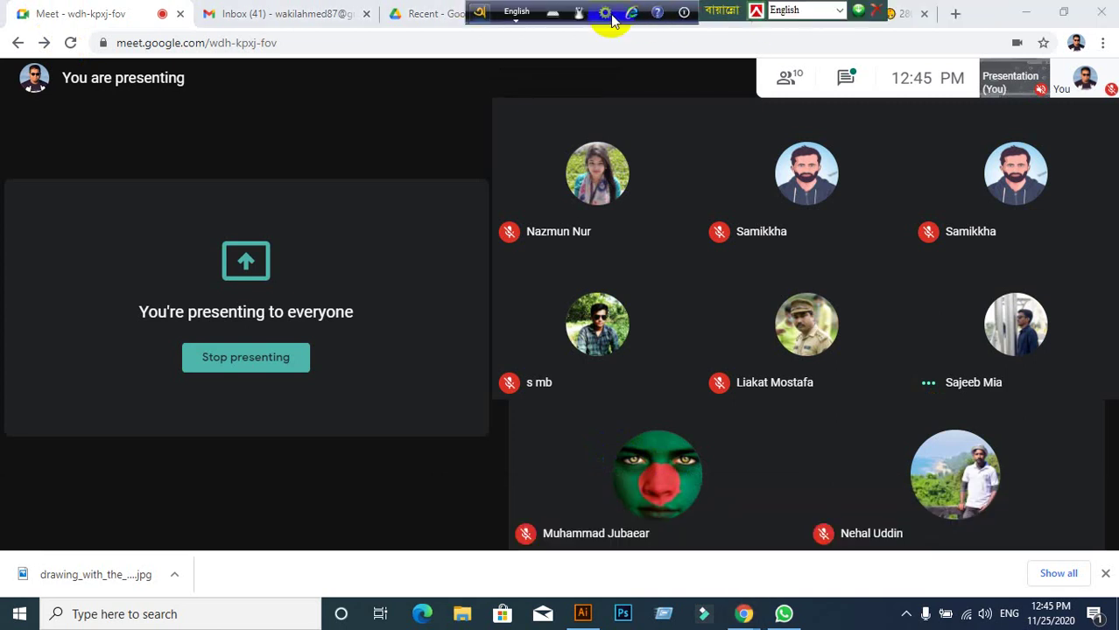
{"action": "left_click", "coordinate": [1029, 14]}
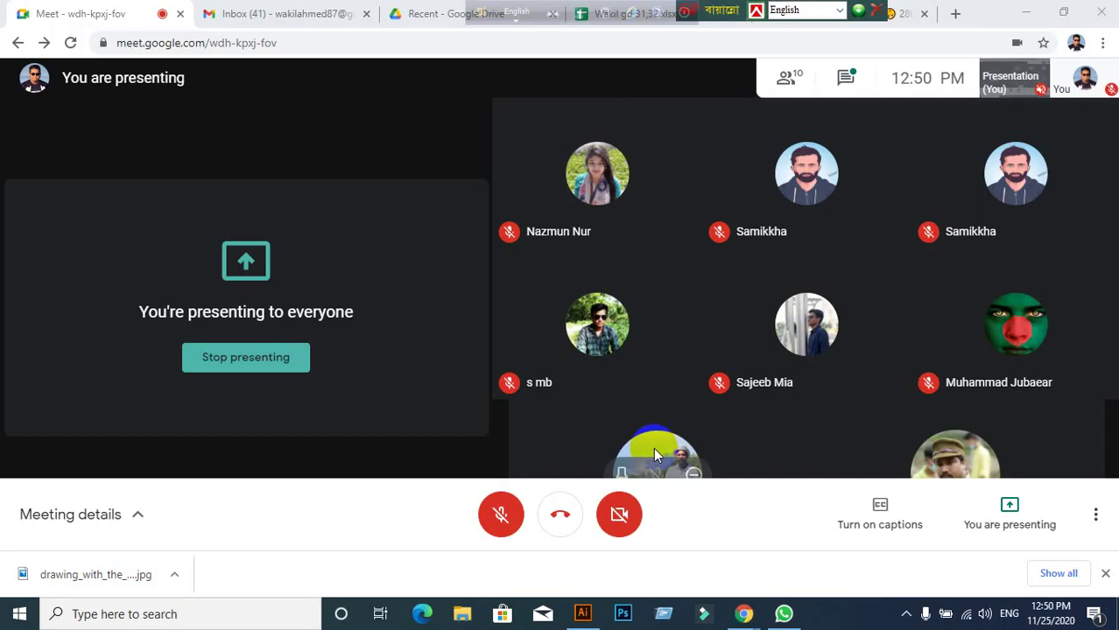
{"action": "left_click", "coordinate": [497, 516]}
{"action": "left_click", "coordinate": [582, 613]}
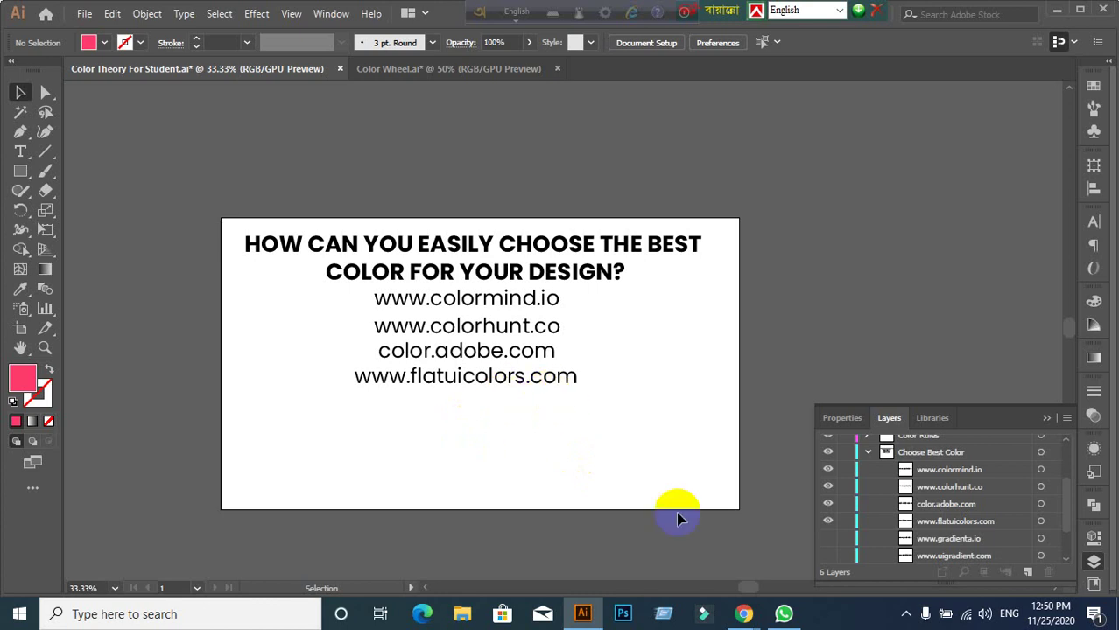
{"action": "mouse_move", "coordinate": [742, 614]}
{"action": "left_click", "coordinate": [650, 561]}
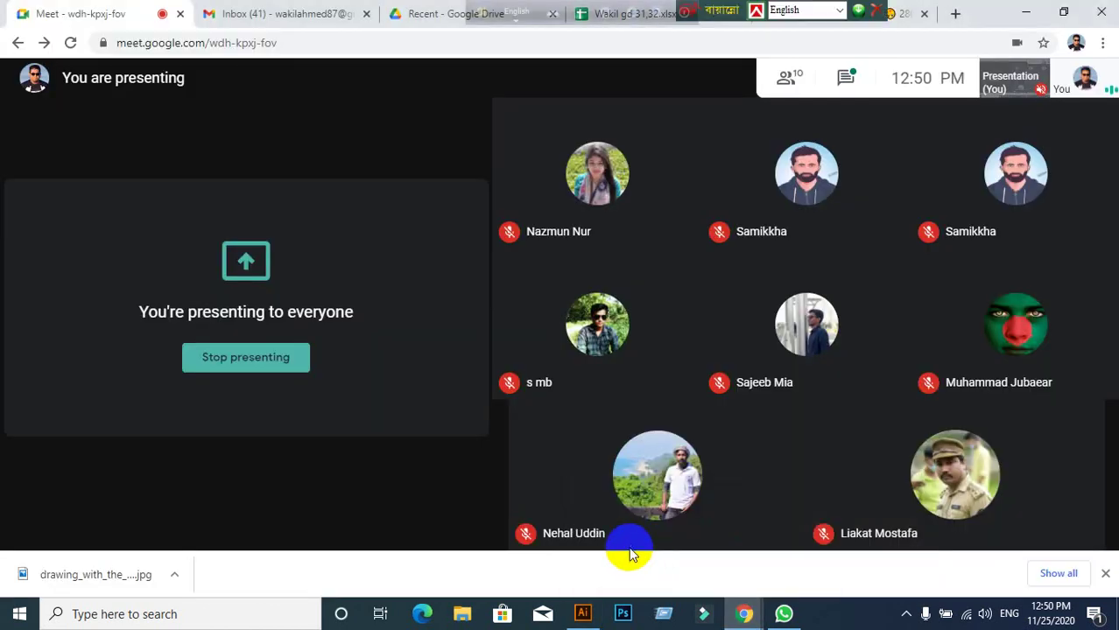
Step: Browse the Flat UI Colors palettes, open the Canadian Palette and return to the list
{"action": "left_click", "coordinate": [836, 27]}
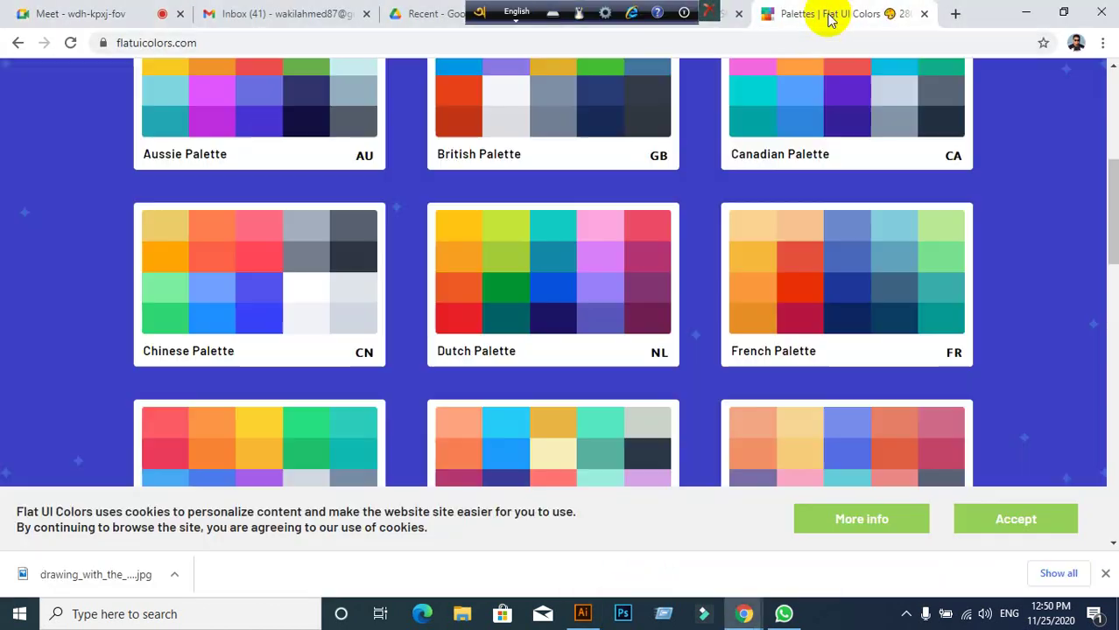
{"action": "scroll", "coordinate": [585, 410], "scroll_direction": "up", "scroll_amount": 3}
{"action": "scroll", "coordinate": [584, 410], "scroll_direction": "down", "scroll_amount": 3}
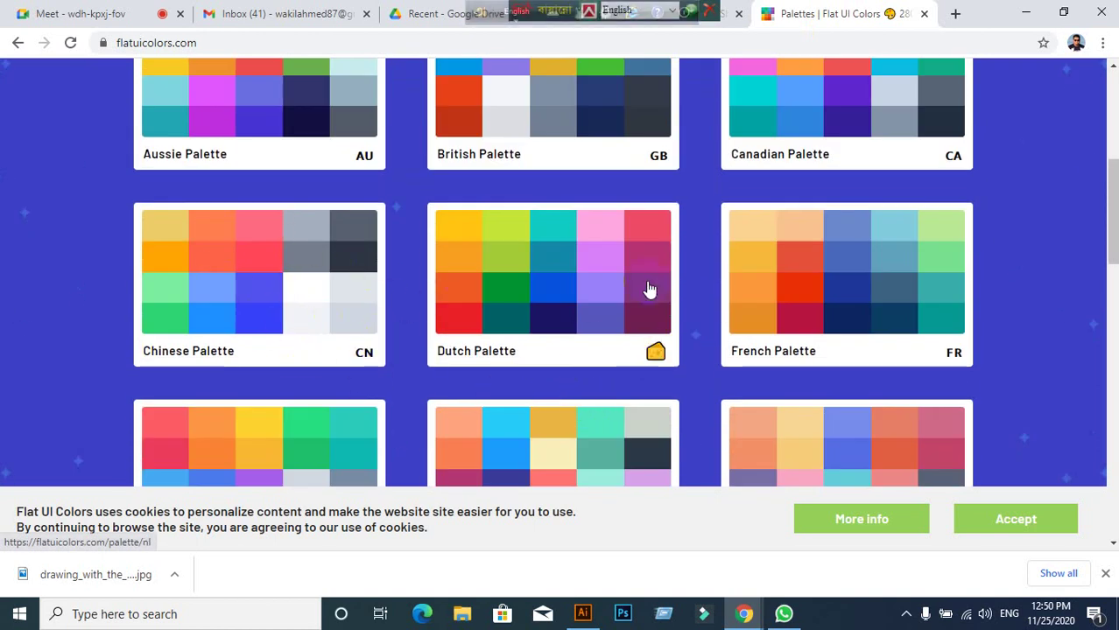
{"action": "scroll", "coordinate": [611, 306], "scroll_direction": "up", "scroll_amount": 2}
{"action": "scroll", "coordinate": [495, 408], "scroll_direction": "down", "scroll_amount": 2}
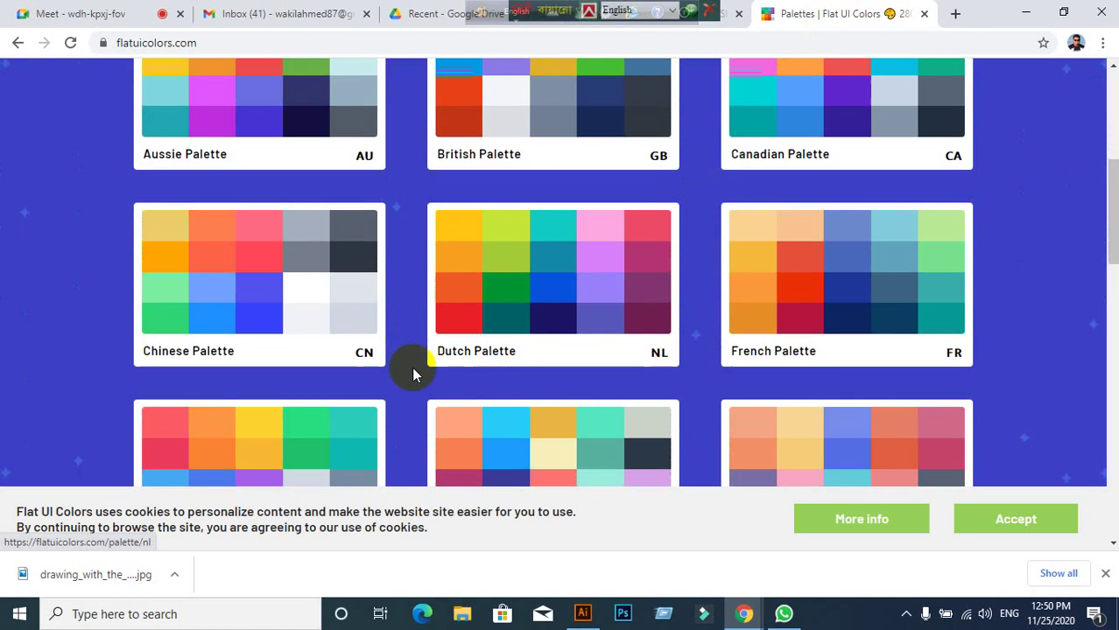
{"action": "scroll", "coordinate": [788, 333], "scroll_direction": "up", "scroll_amount": 2}
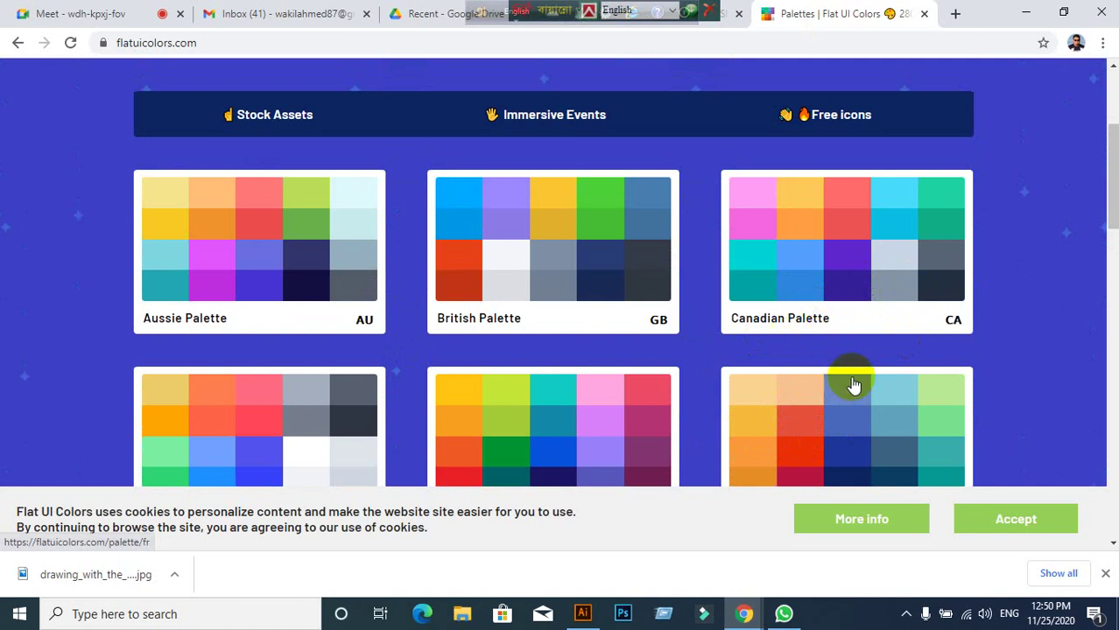
{"action": "left_click", "coordinate": [817, 245]}
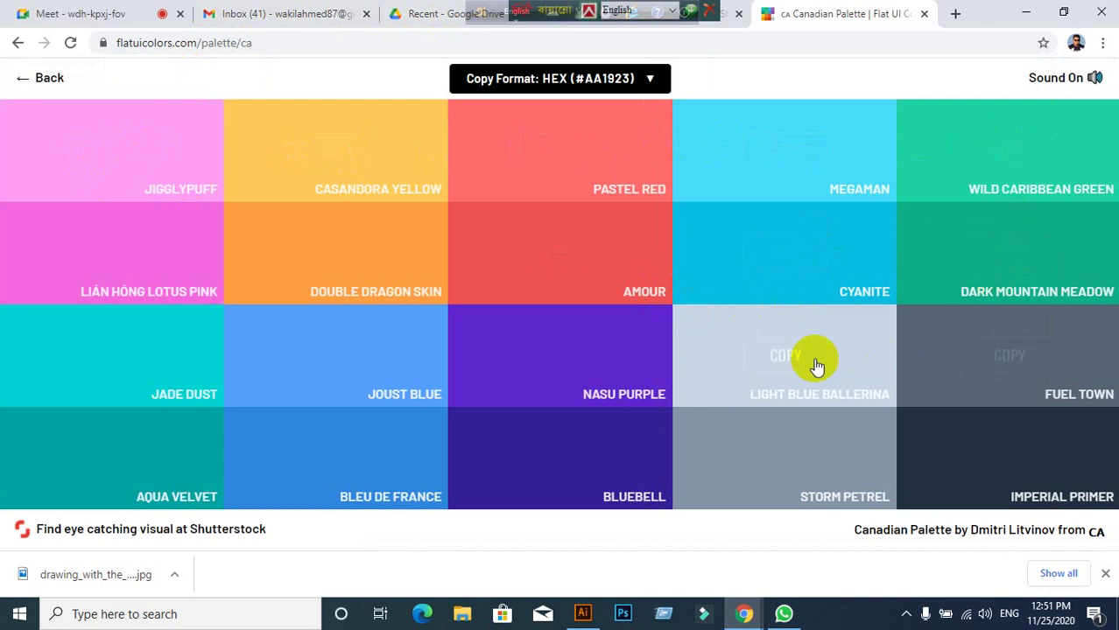
{"action": "left_click", "coordinate": [18, 42]}
Step: View the Russian Palette's named colours, then return to the palettes list
{"action": "scroll", "coordinate": [642, 319], "scroll_direction": "down", "scroll_amount": 3}
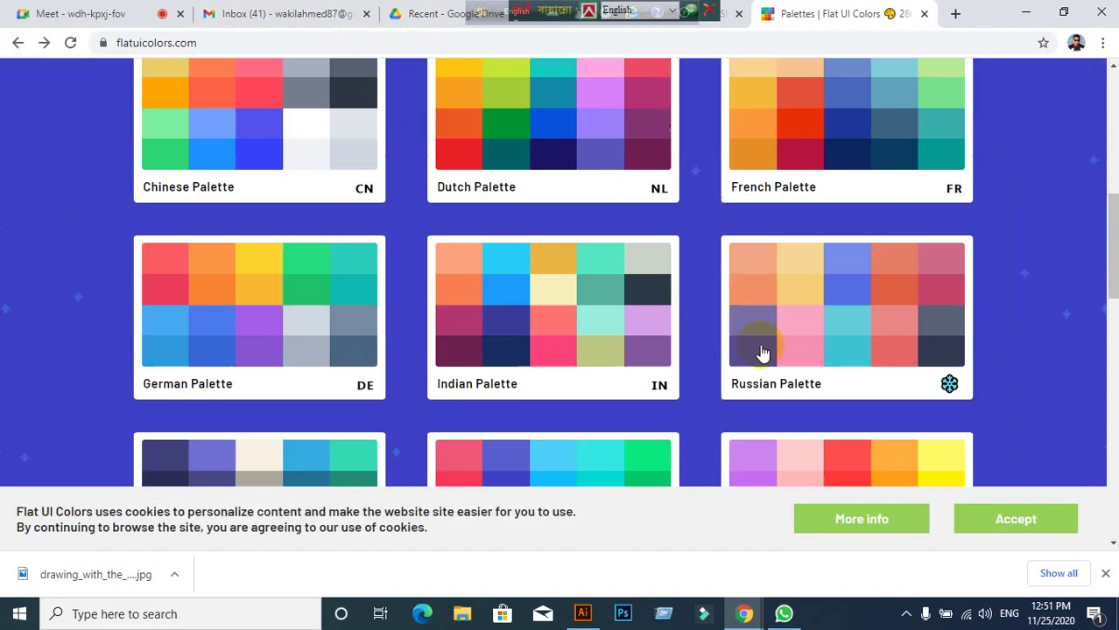
{"action": "scroll", "coordinate": [774, 287], "scroll_direction": "up", "scroll_amount": 2}
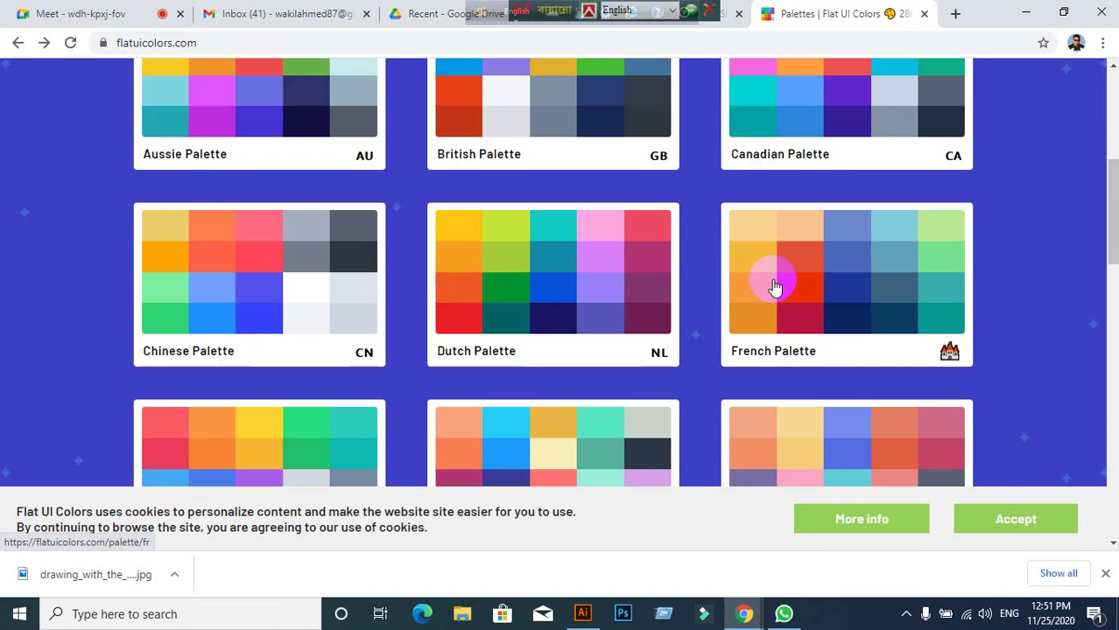
{"action": "scroll", "coordinate": [496, 328], "scroll_direction": "down", "scroll_amount": 3}
{"action": "scroll", "coordinate": [495, 328], "scroll_direction": "down", "scroll_amount": 1}
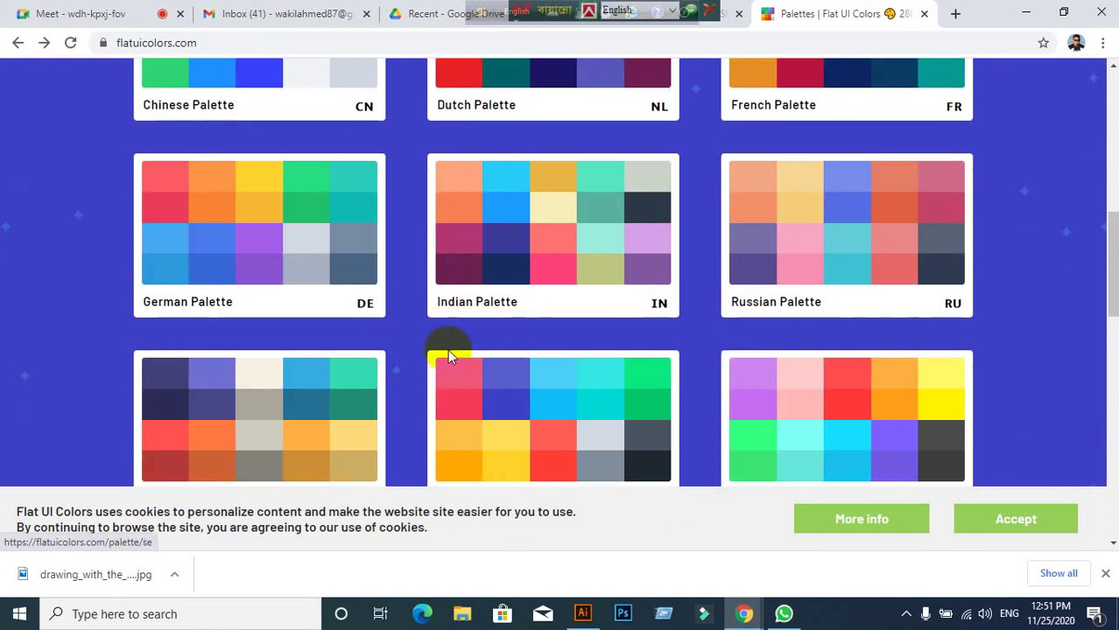
{"action": "left_click", "coordinate": [799, 219]}
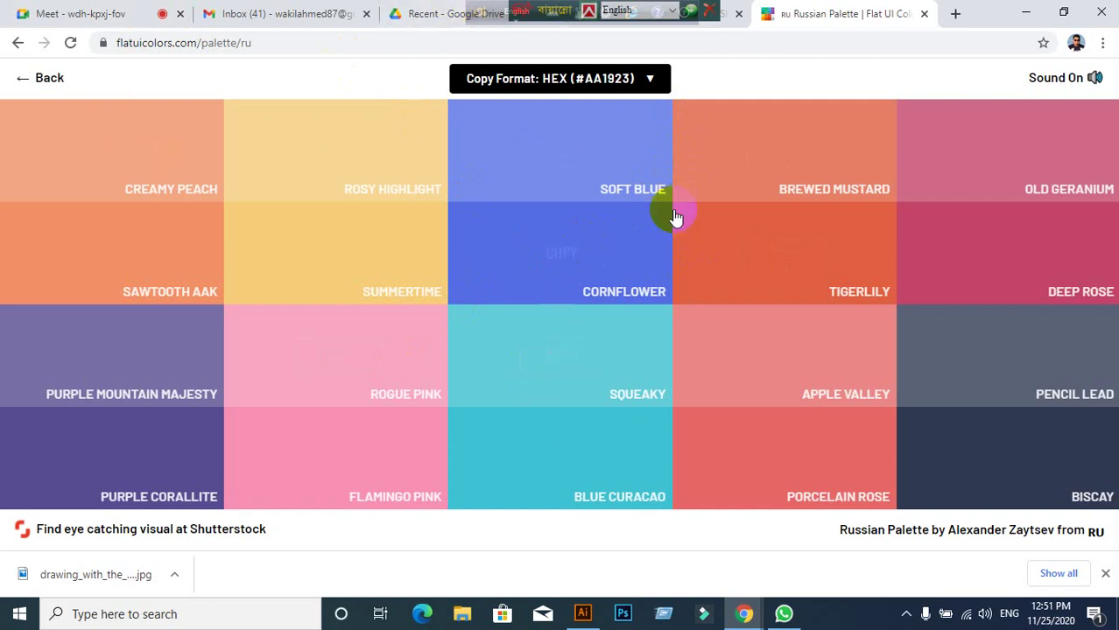
{"action": "left_click", "coordinate": [12, 43]}
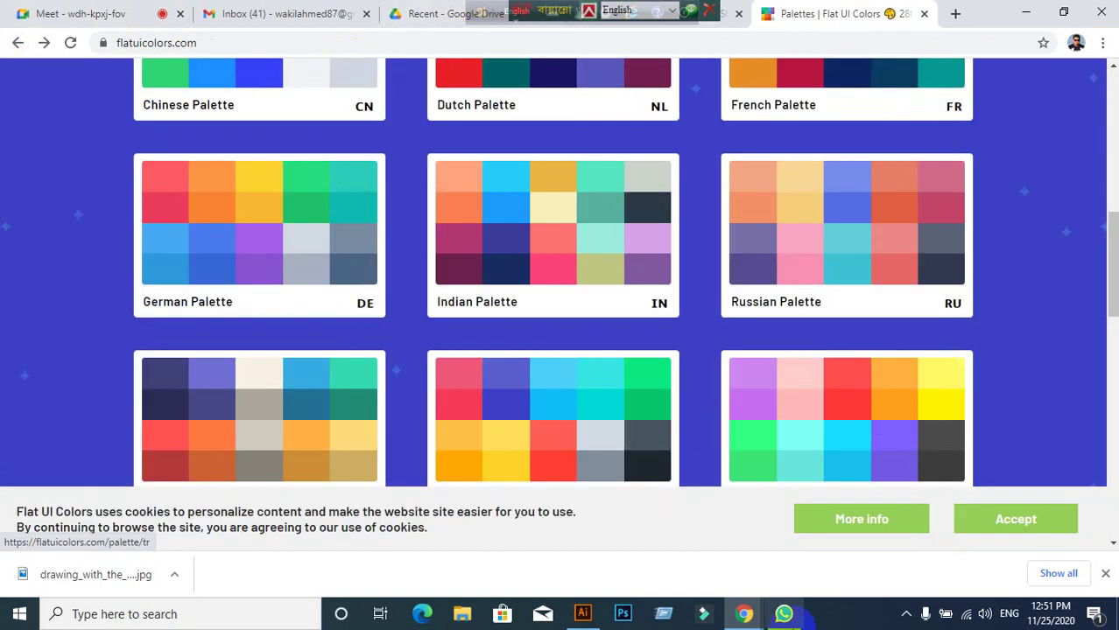
{"action": "left_click", "coordinate": [582, 614]}
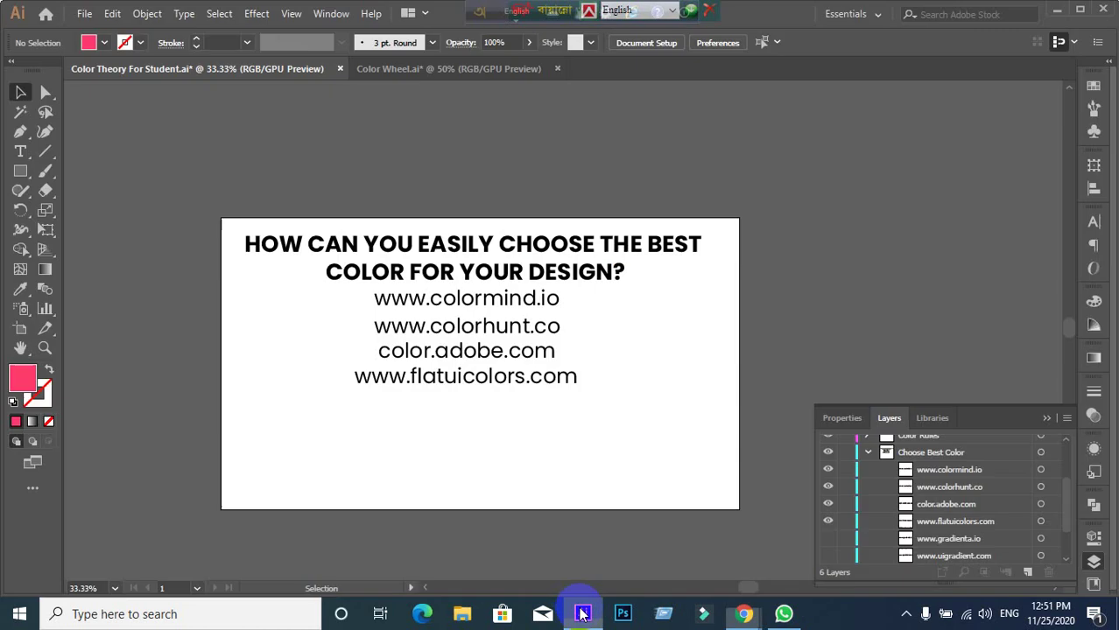
{"action": "scroll", "coordinate": [998, 542], "scroll_direction": "down", "scroll_amount": 3}
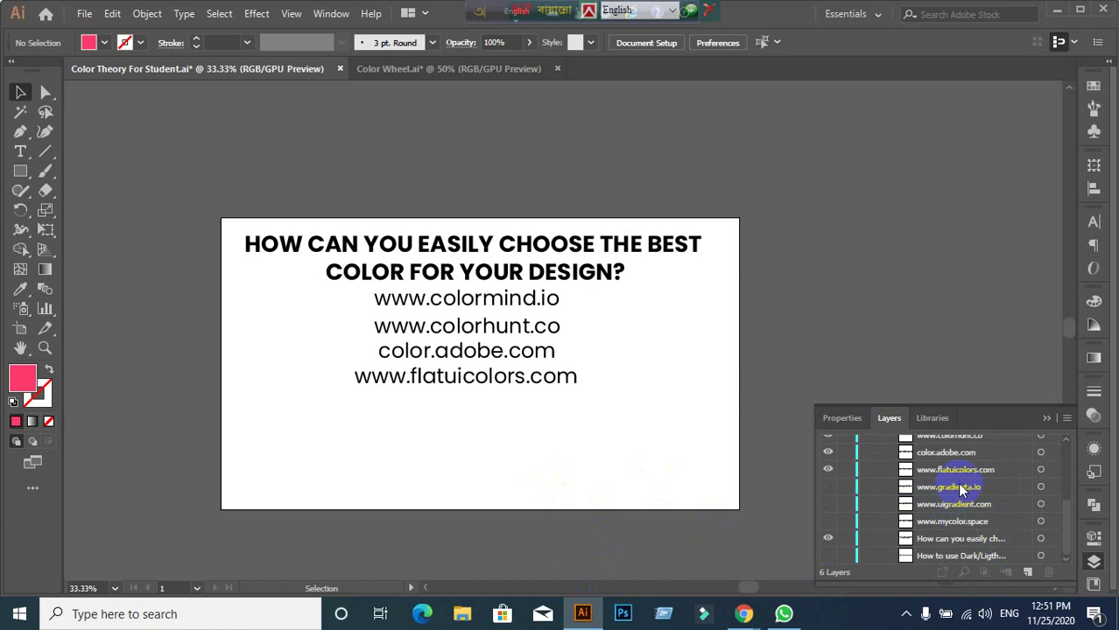
{"action": "scroll", "coordinate": [960, 491], "scroll_direction": "up", "scroll_amount": 3}
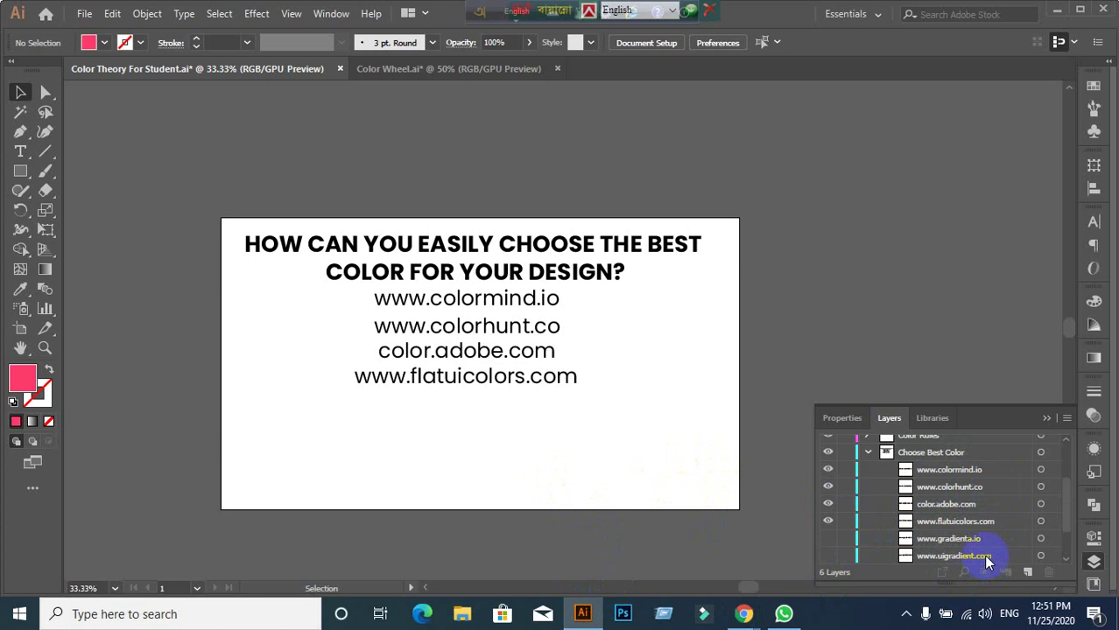
{"action": "scroll", "coordinate": [987, 561], "scroll_direction": "down", "scroll_amount": 3}
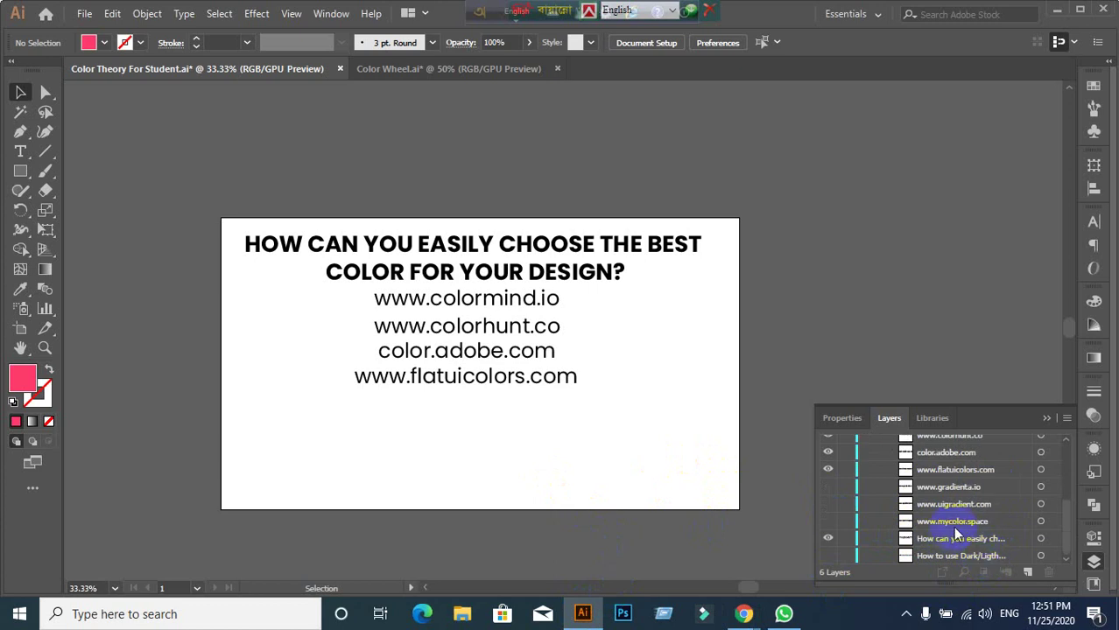
{"action": "left_click", "coordinate": [953, 526]}
{"action": "left_click", "coordinate": [827, 522]}
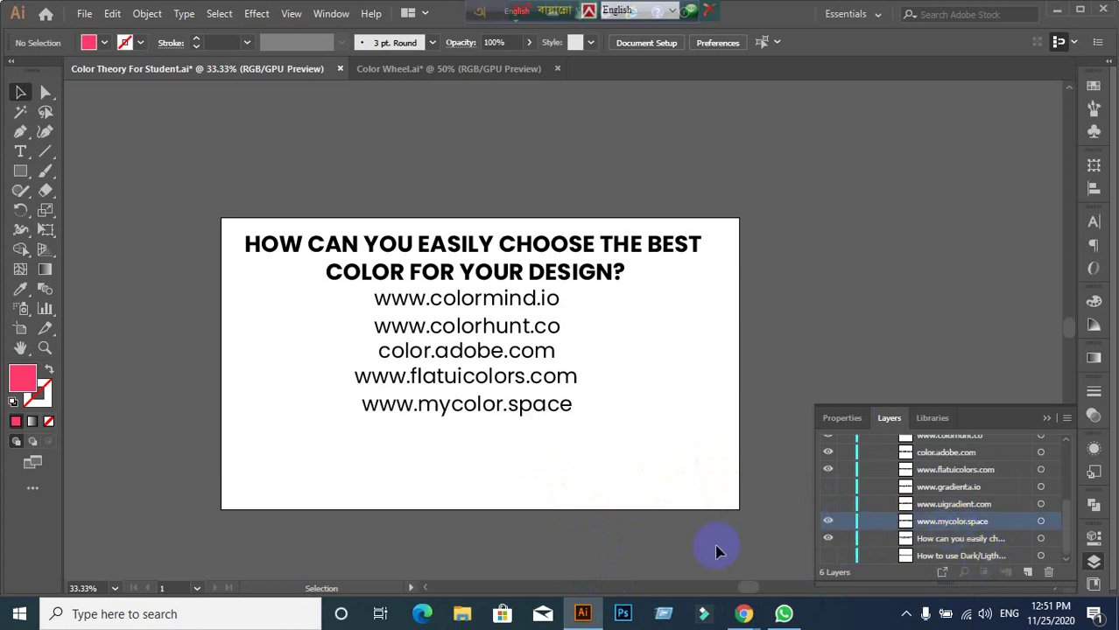
{"action": "mouse_move", "coordinate": [743, 613]}
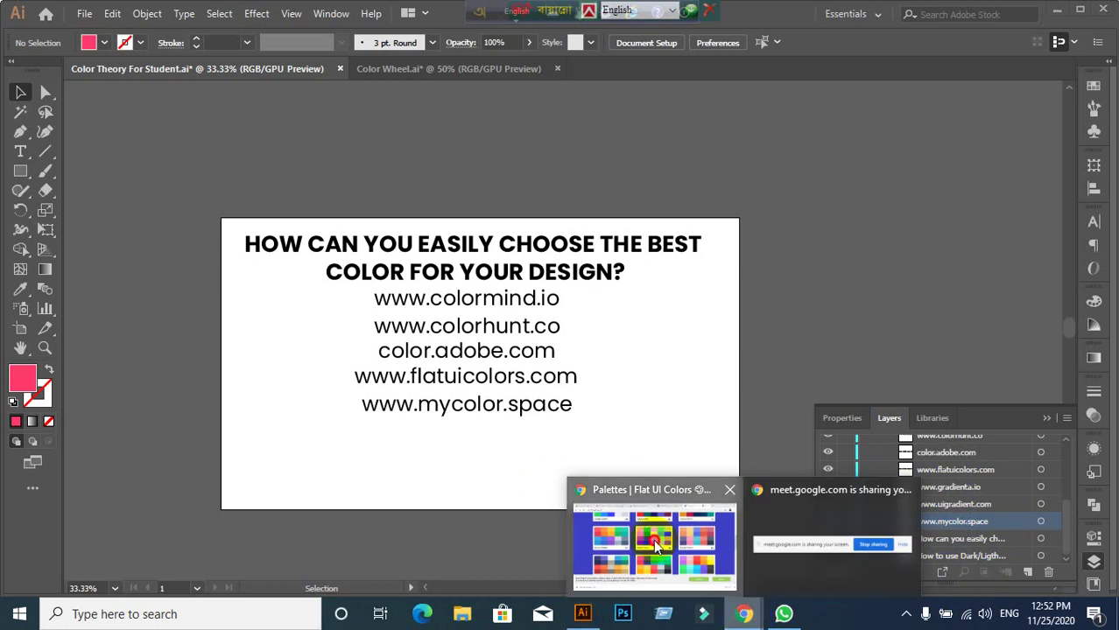
{"action": "left_click", "coordinate": [654, 539]}
{"action": "left_click", "coordinate": [381, 43]}
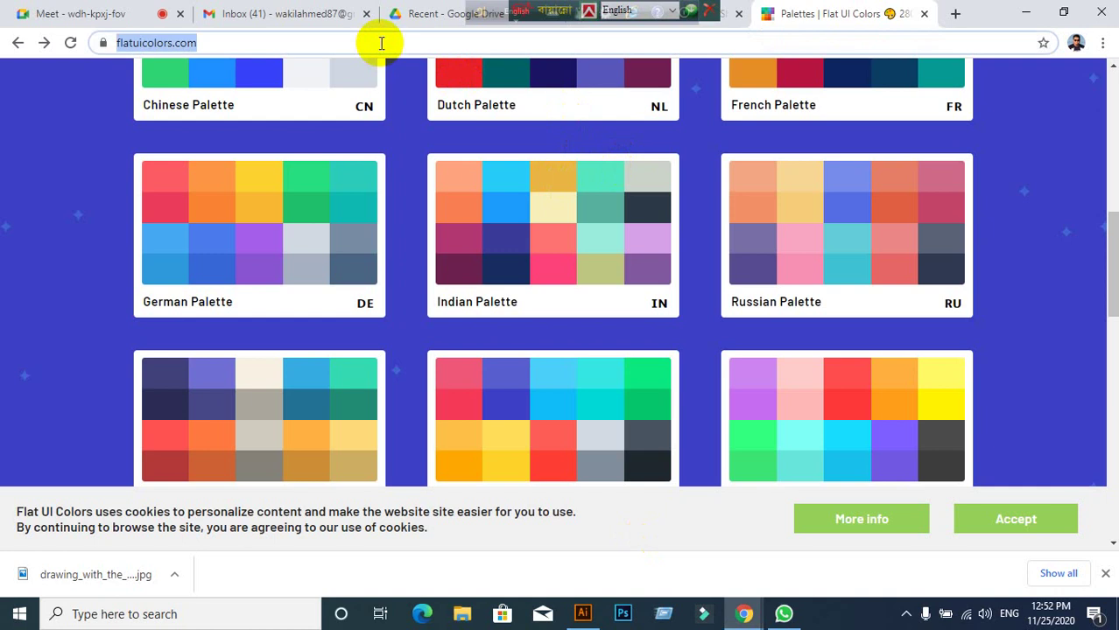
{"action": "type", "text": "www.my"}
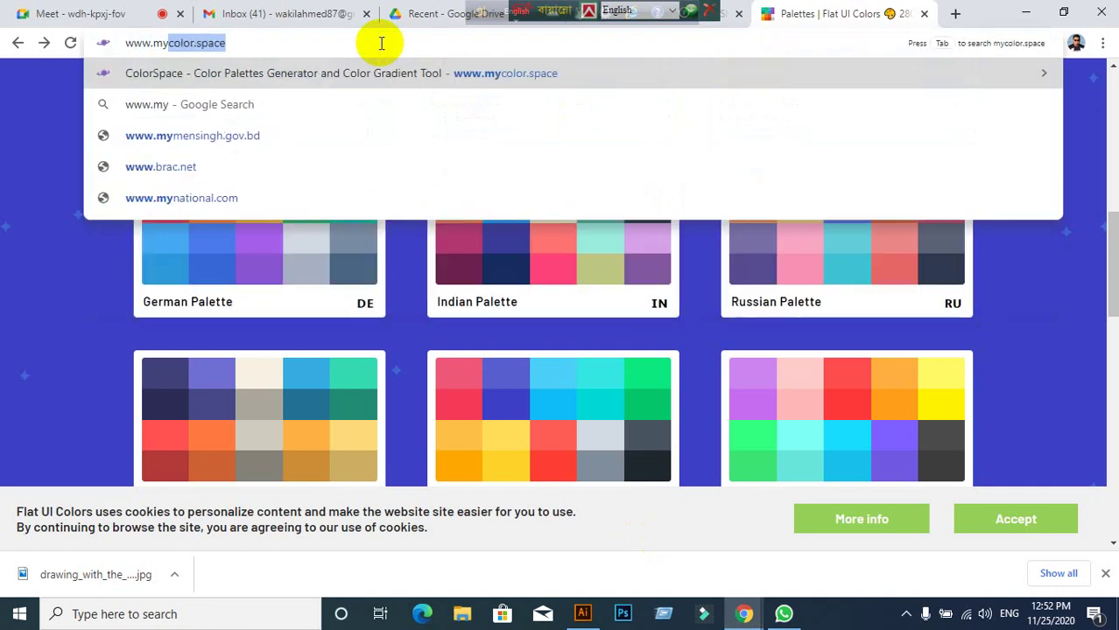
{"action": "key", "text": "Return"}
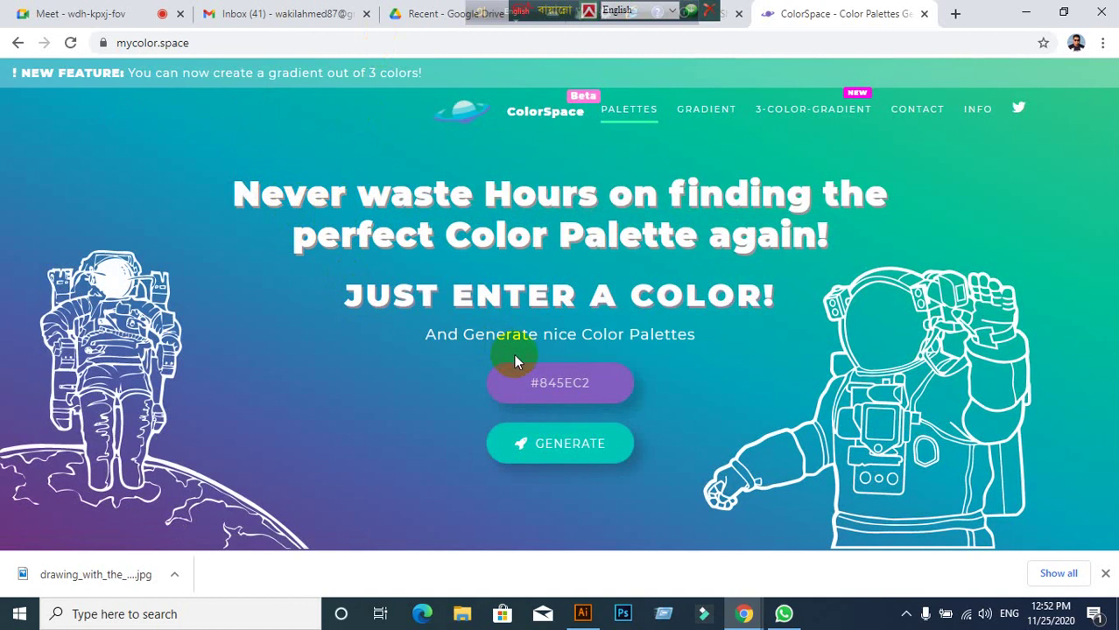
{"action": "left_click", "coordinate": [597, 383]}
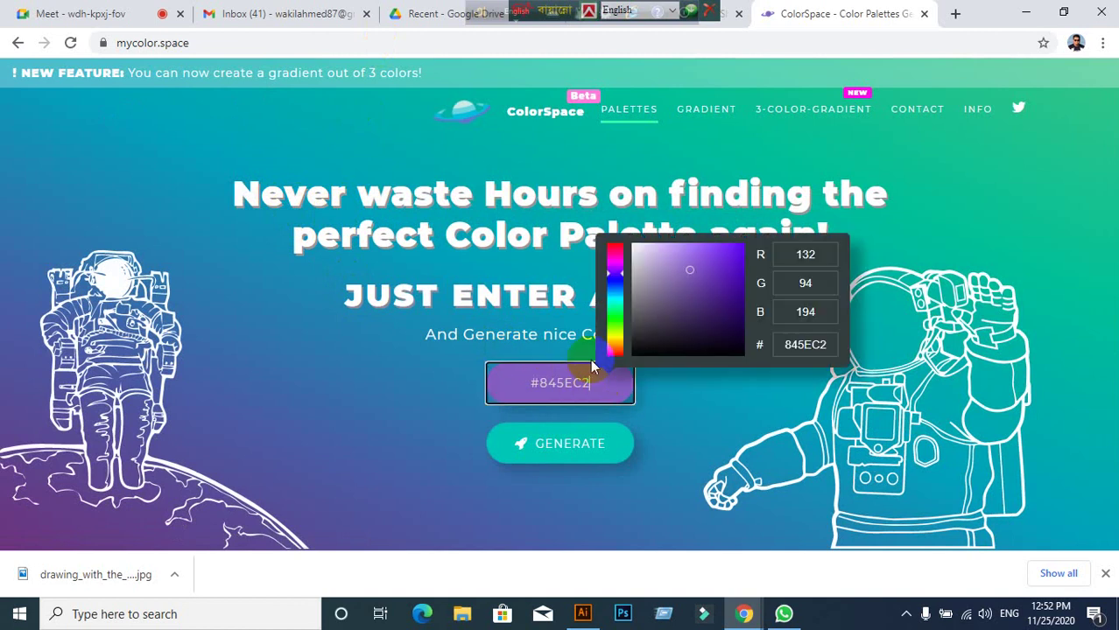
{"action": "mouse_move", "coordinate": [609, 287]}
{"action": "left_mouse_down"}
{"action": "mouse_move", "coordinate": [613, 320]}
{"action": "mouse_move", "coordinate": [613, 280]}
{"action": "left_mouse_up"}
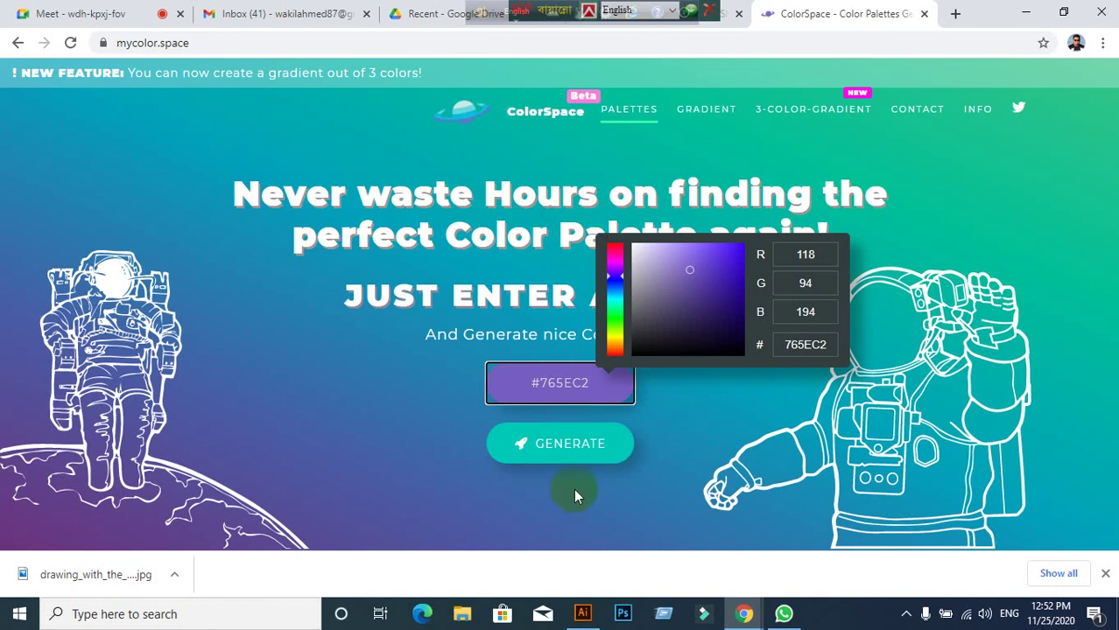
{"action": "left_click", "coordinate": [571, 444]}
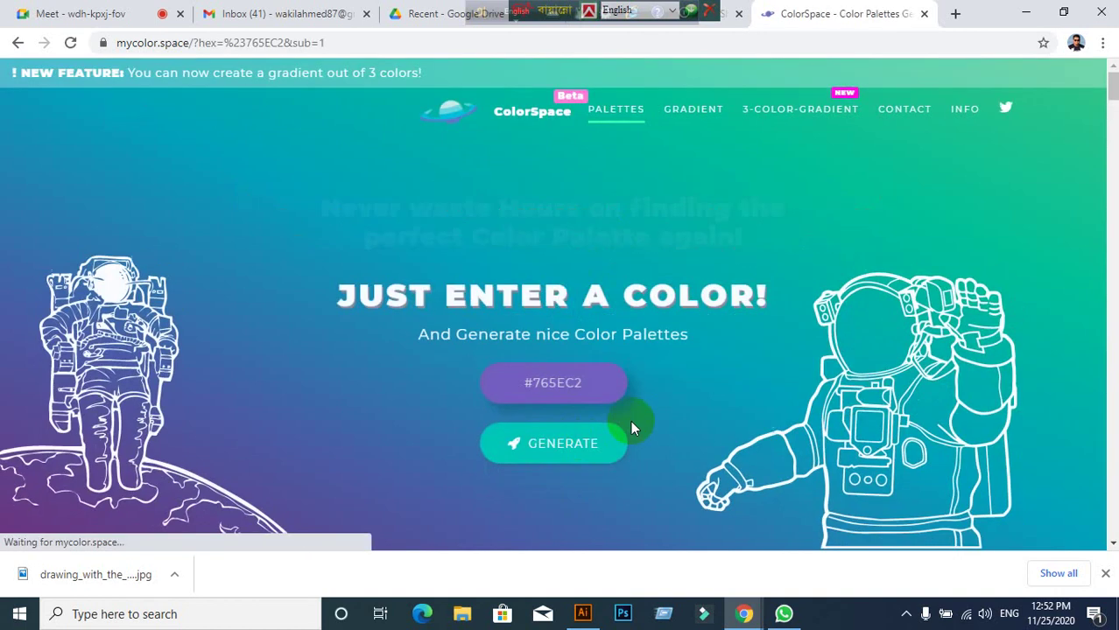
{"action": "scroll", "coordinate": [648, 426], "scroll_direction": "down", "scroll_amount": 3}
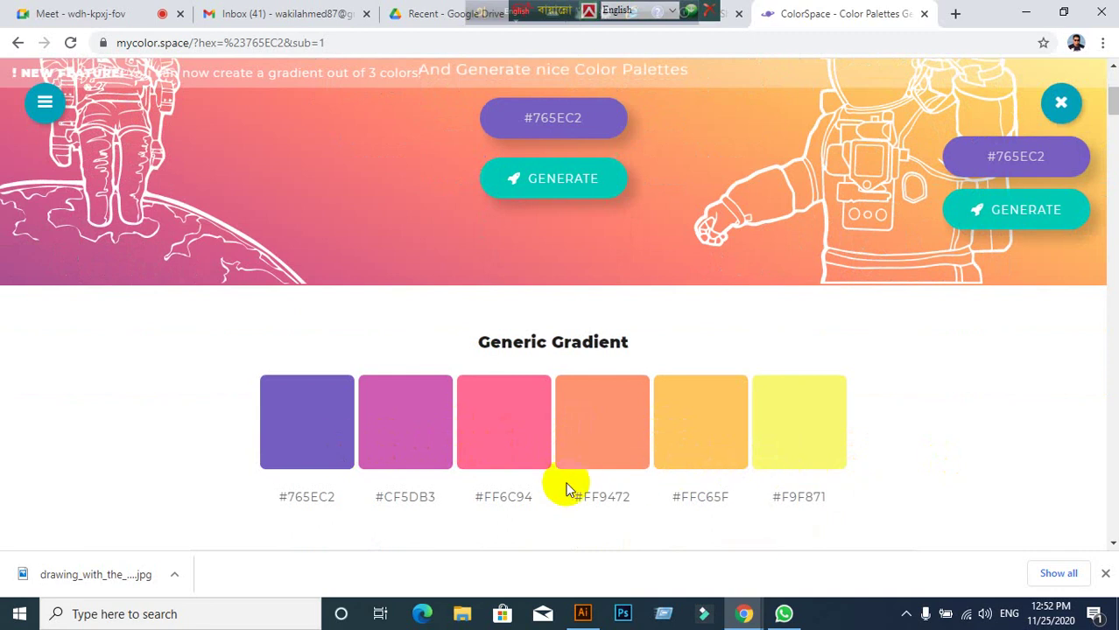
{"action": "scroll", "coordinate": [629, 411], "scroll_direction": "up", "scroll_amount": 2}
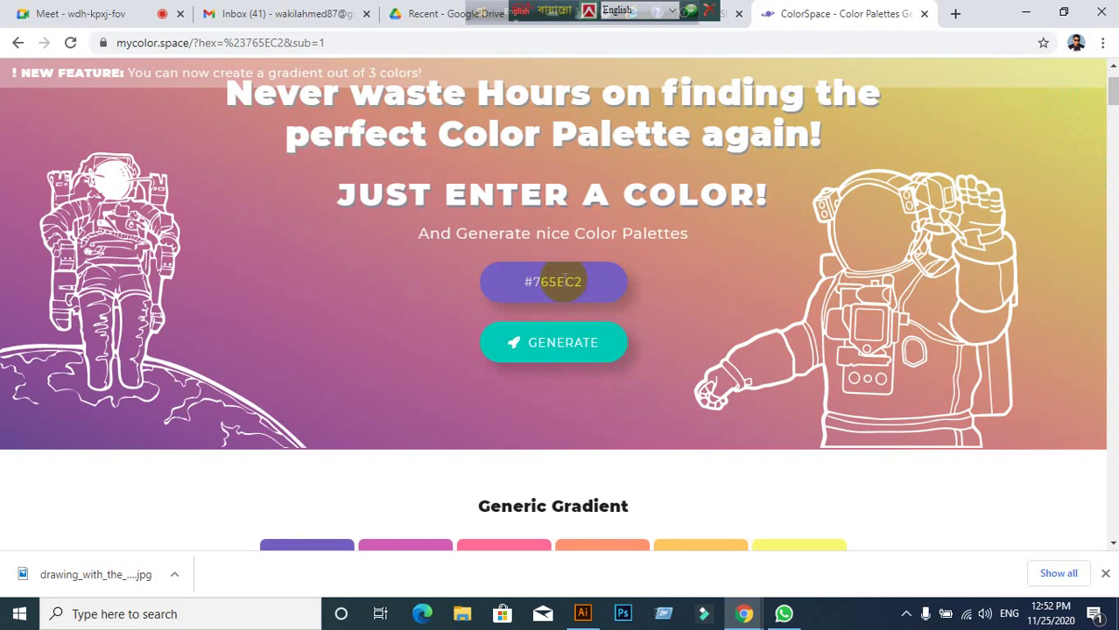
Step: Set ColorSpace's base colour to pure red #FF0000 and generate the red-to-#2F4858 gradient palettes
{"action": "left_click", "coordinate": [557, 282]}
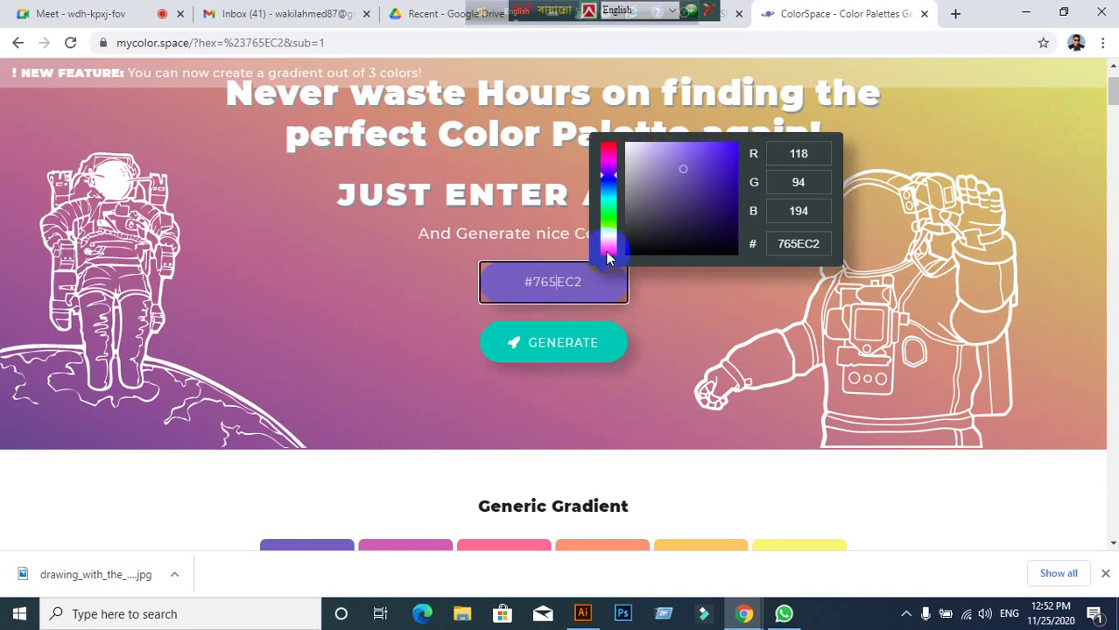
{"action": "left_click_drag", "start_coordinate": [600, 178], "coordinate": [600, 164]}
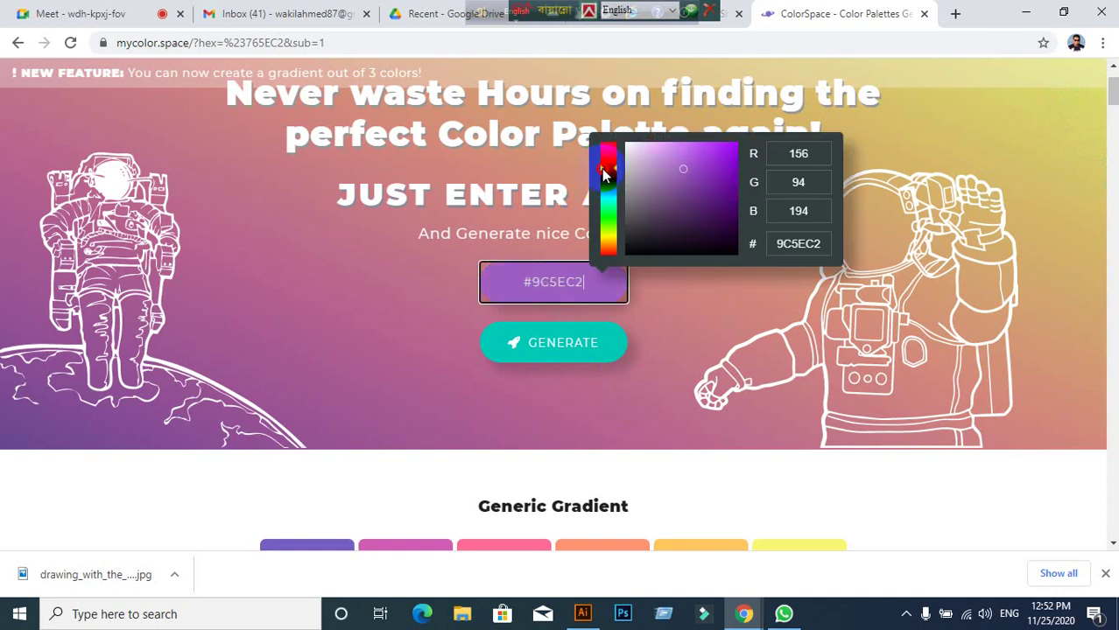
{"action": "left_click", "coordinate": [701, 172]}
{"action": "mouse_move", "coordinate": [694, 175]}
{"action": "left_mouse_down"}
{"action": "mouse_move", "coordinate": [645, 181]}
{"action": "mouse_move", "coordinate": [634, 219]}
{"action": "mouse_move", "coordinate": [667, 168]}
{"action": "mouse_move", "coordinate": [687, 180]}
{"action": "mouse_move", "coordinate": [710, 161]}
{"action": "mouse_move", "coordinate": [685, 165]}
{"action": "left_mouse_up"}
{"action": "mouse_move", "coordinate": [607, 168]}
{"action": "left_mouse_down"}
{"action": "mouse_move", "coordinate": [615, 128]}
{"action": "mouse_move", "coordinate": [639, 155]}
{"action": "mouse_move", "coordinate": [689, 170]}
{"action": "mouse_move", "coordinate": [737, 143]}
{"action": "left_mouse_up"}
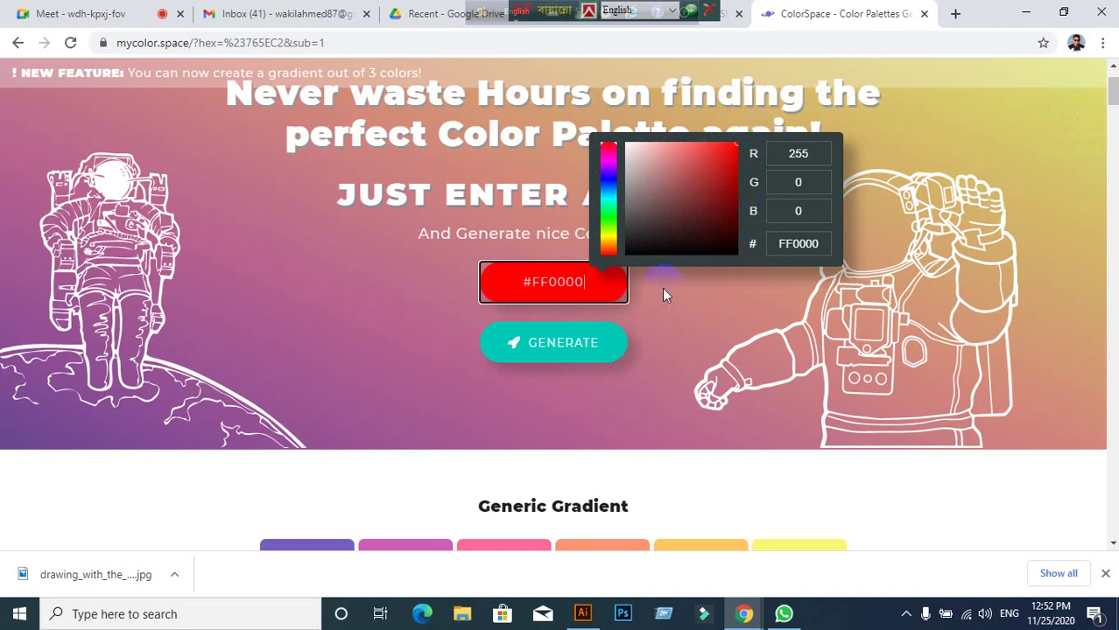
{"action": "left_click", "coordinate": [592, 350]}
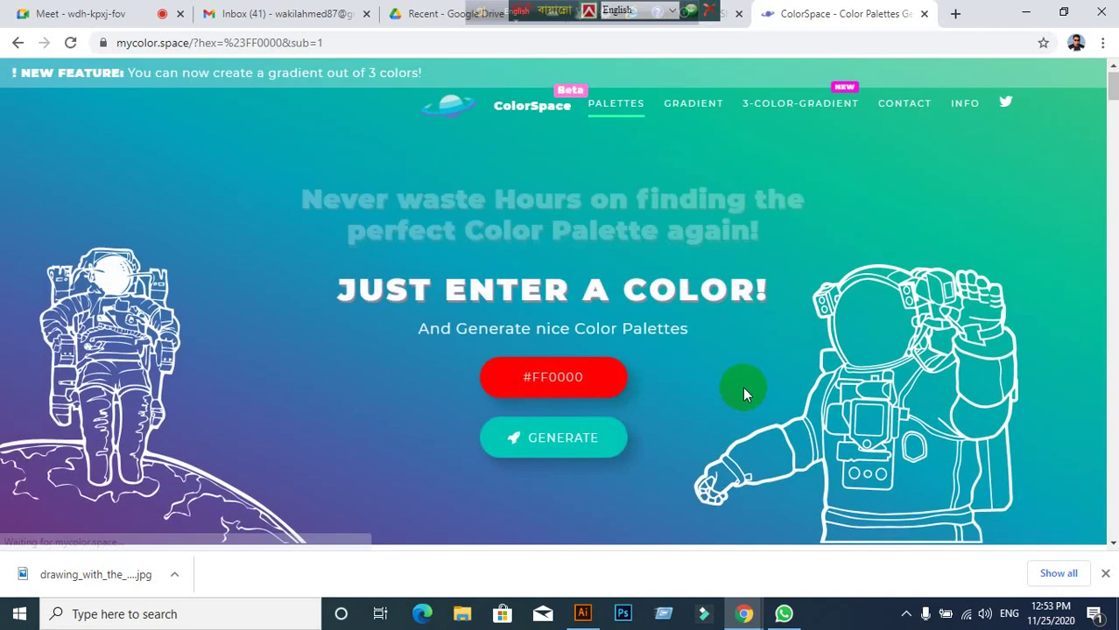
{"action": "scroll", "coordinate": [743, 390], "scroll_direction": "down", "scroll_amount": 3}
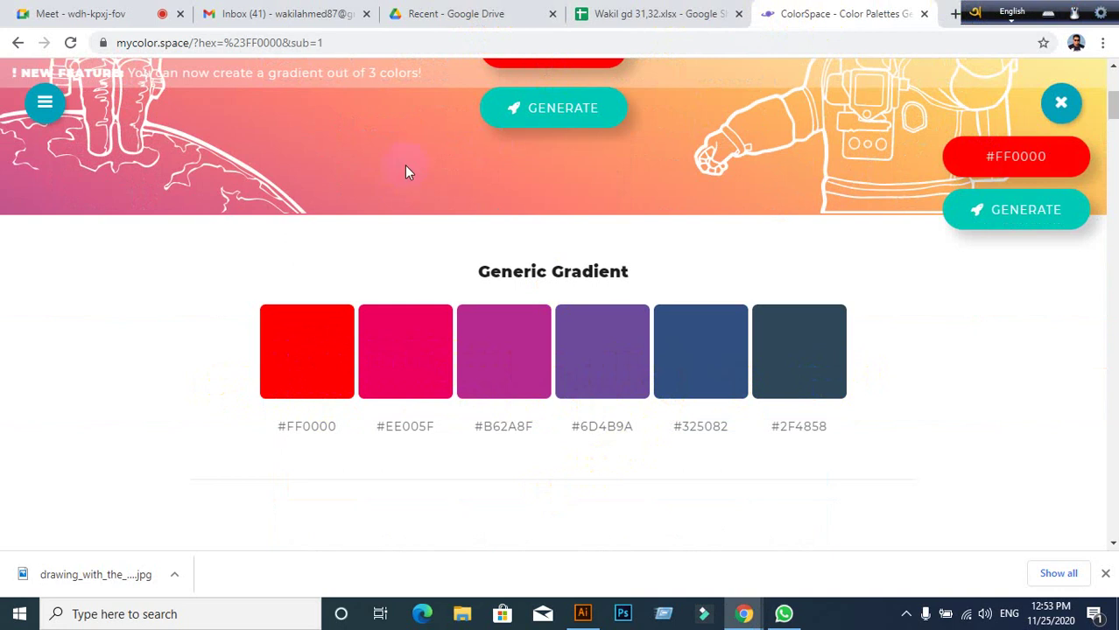
{"action": "left_click", "coordinate": [582, 614]}
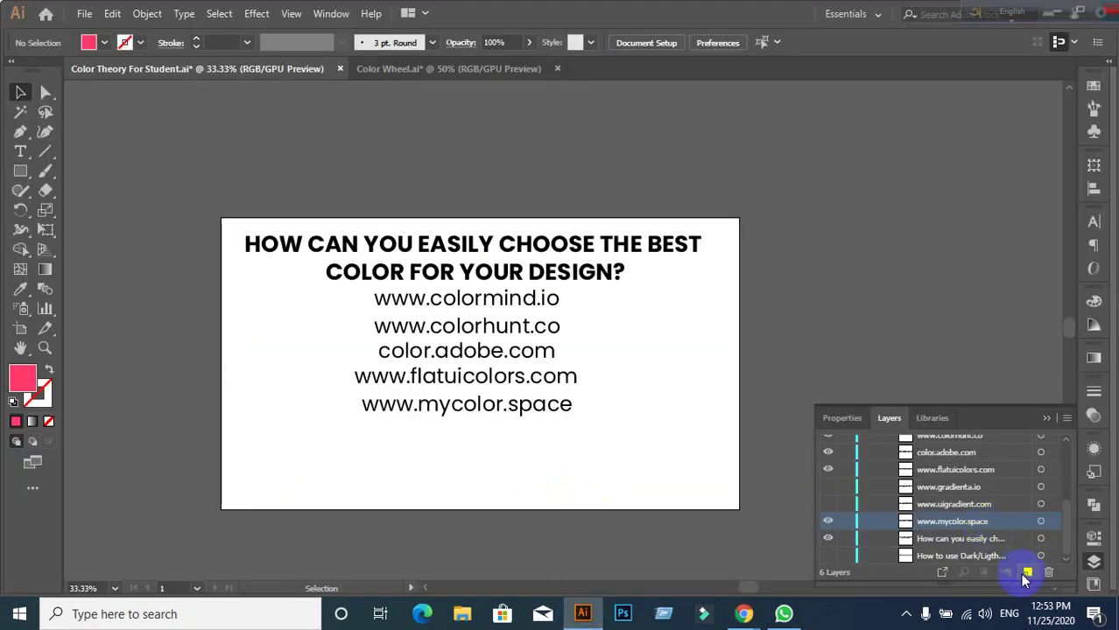
{"action": "left_click", "coordinate": [976, 507]}
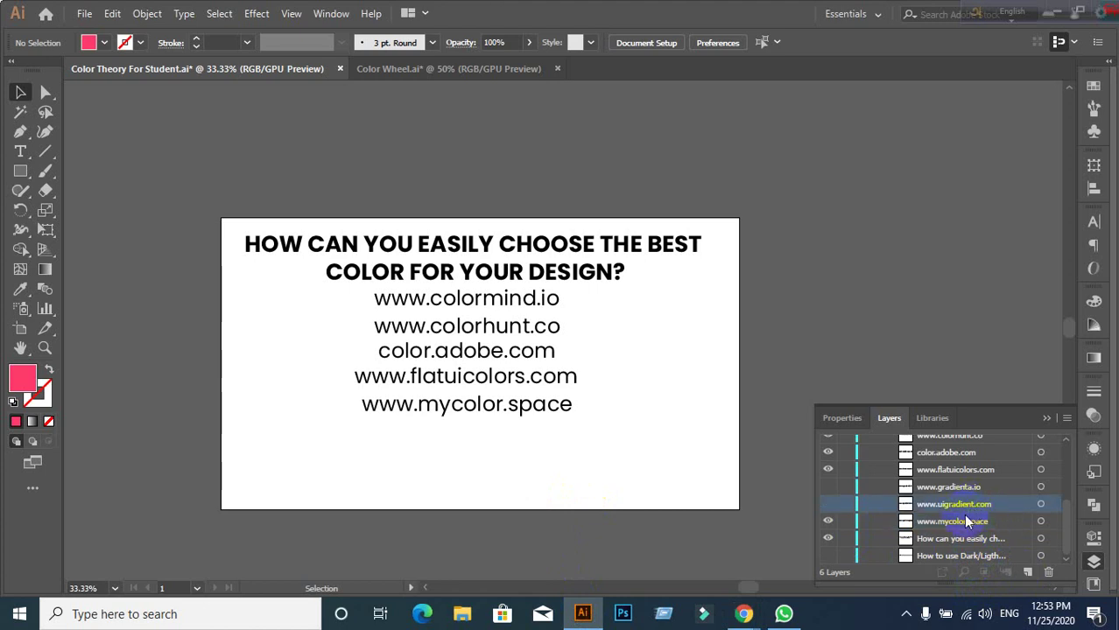
{"action": "left_click", "coordinate": [849, 515]}
{"action": "left_click", "coordinate": [830, 508]}
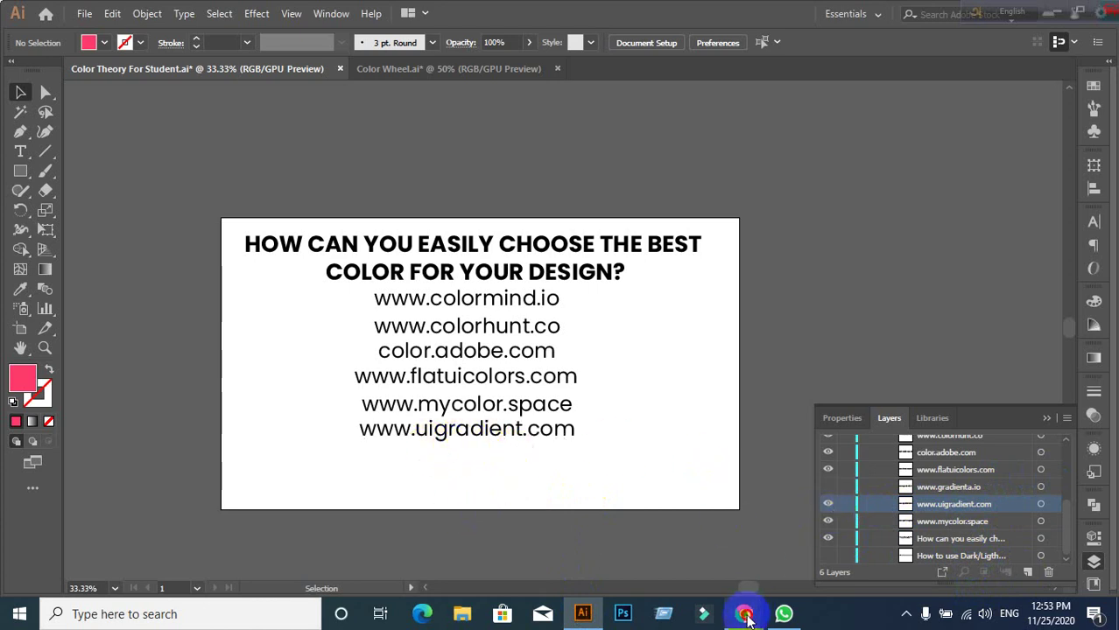
{"action": "left_click", "coordinate": [639, 556]}
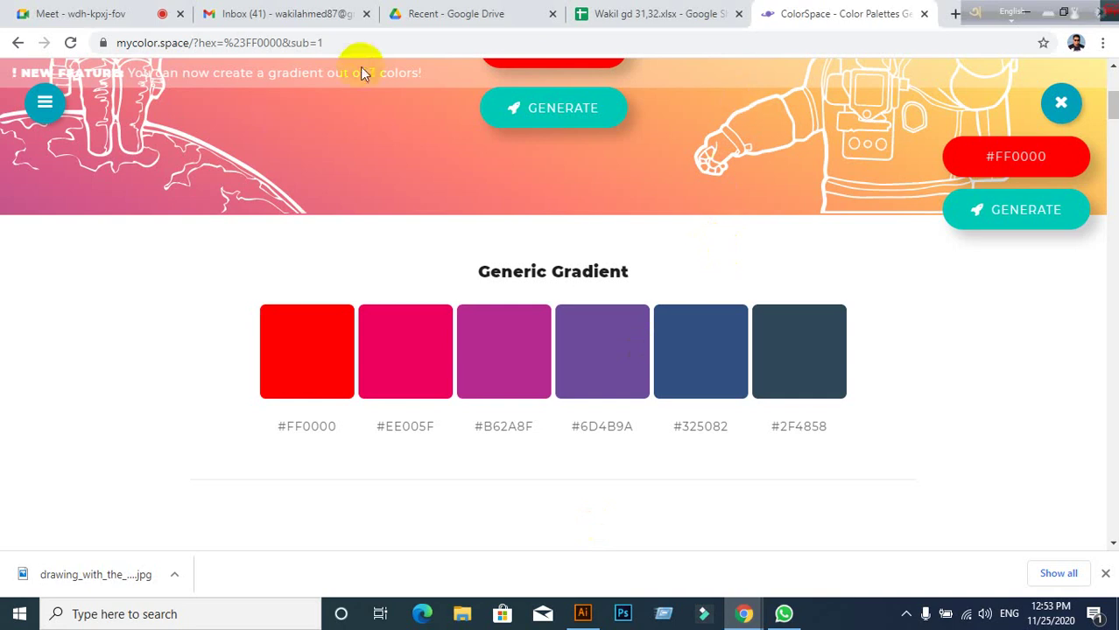
{"action": "left_click", "coordinate": [365, 40]}
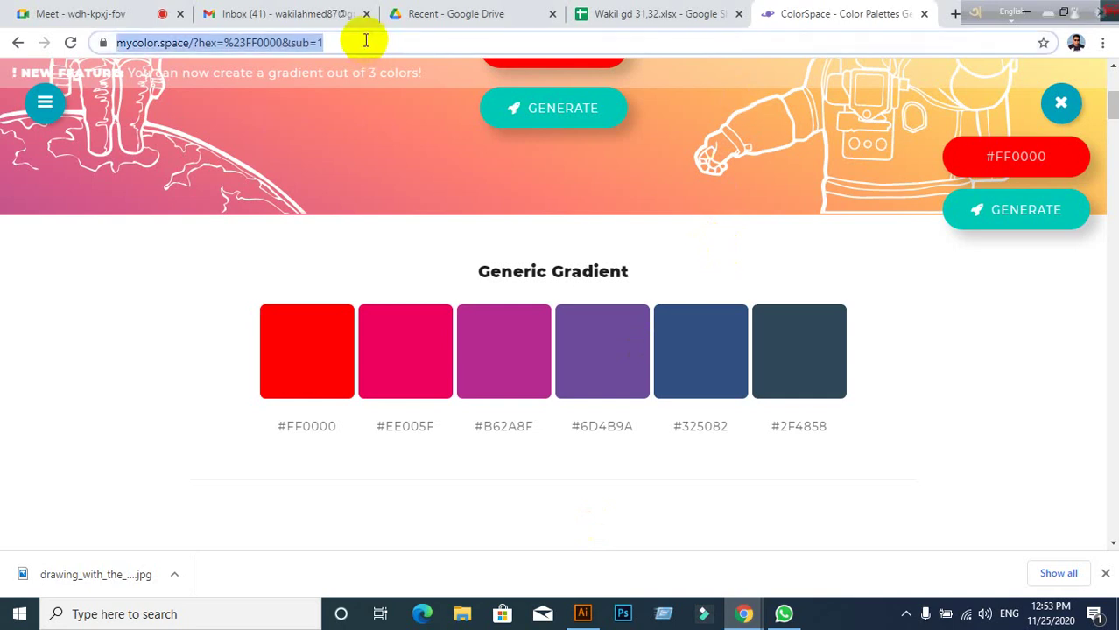
{"action": "type", "text": "www.u"}
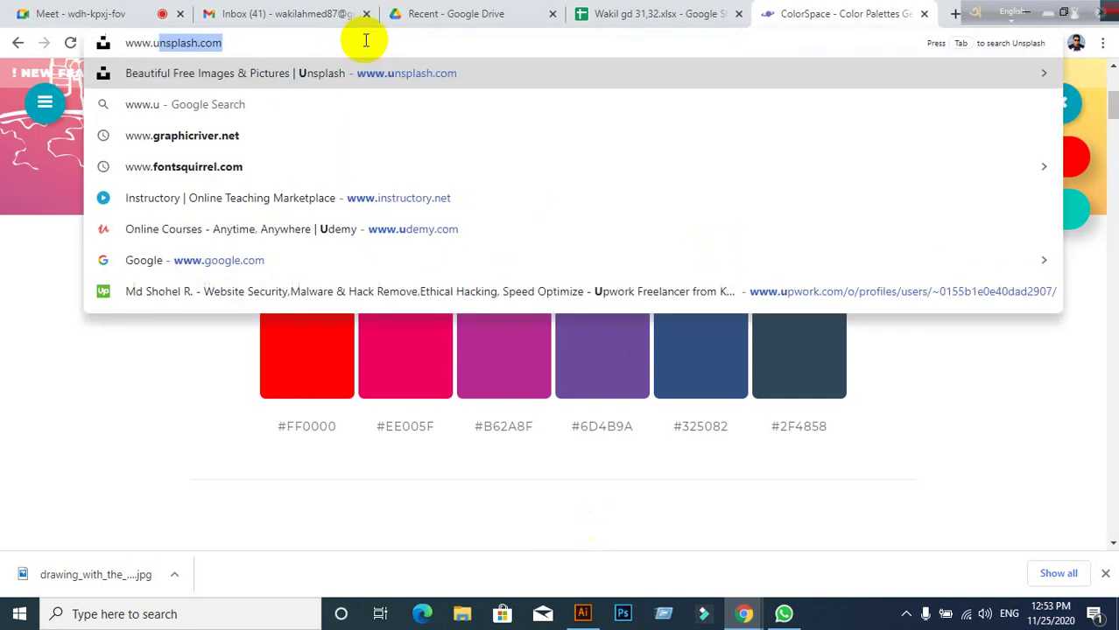
{"action": "type", "text": "igradient"}
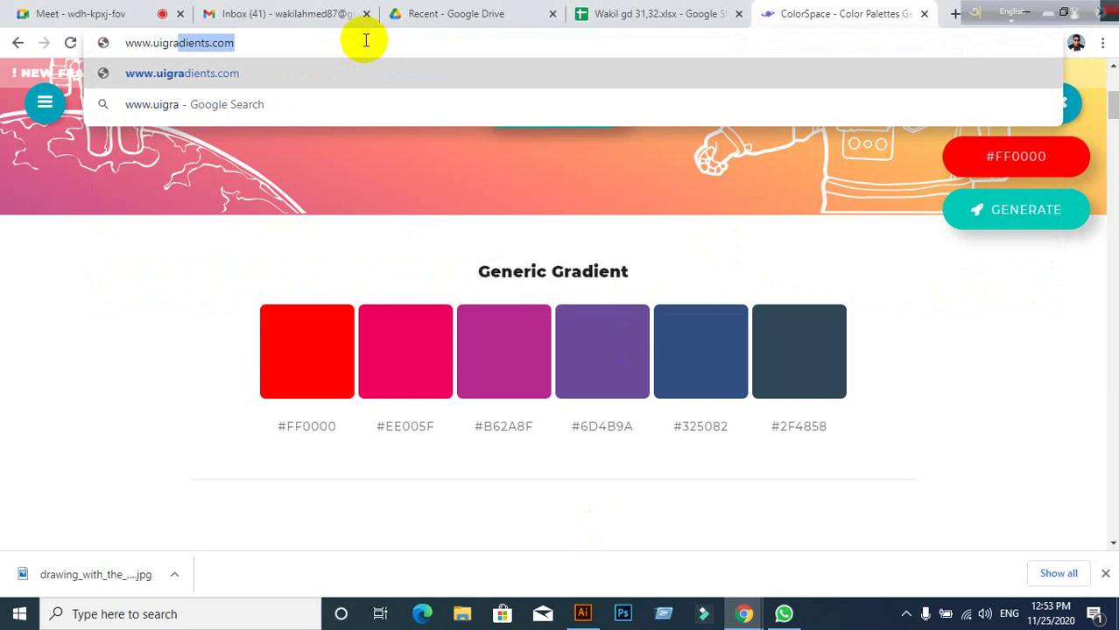
{"action": "key", "text": "Return"}
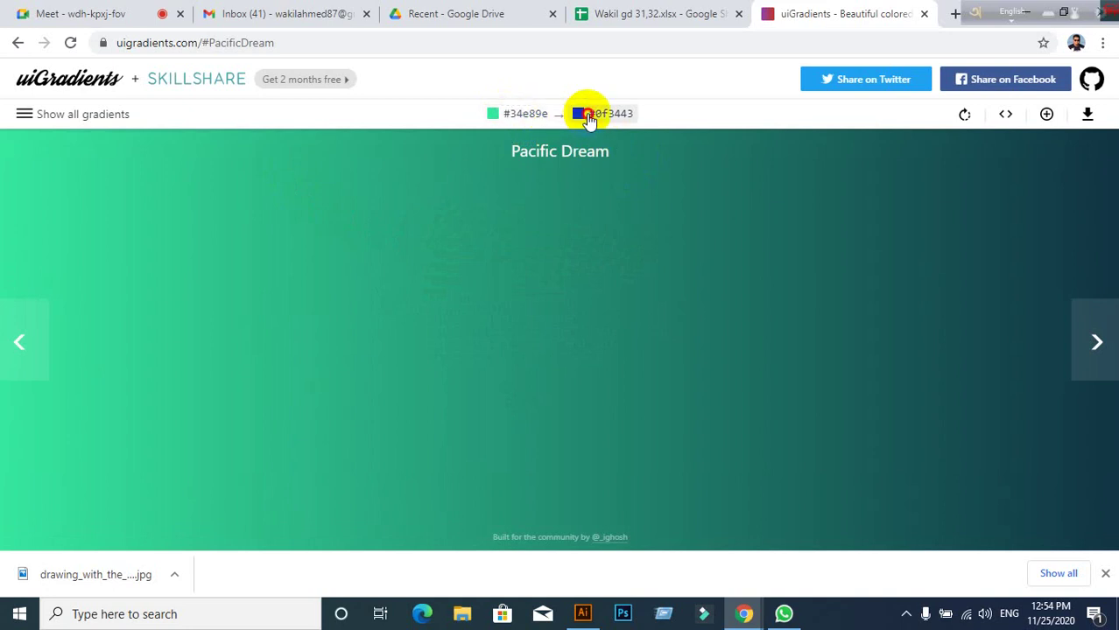
Step: Browse the gradients past Orca and Very Blue, settling on Can You Feel The Love Tonight
{"action": "left_click", "coordinate": [1097, 345]}
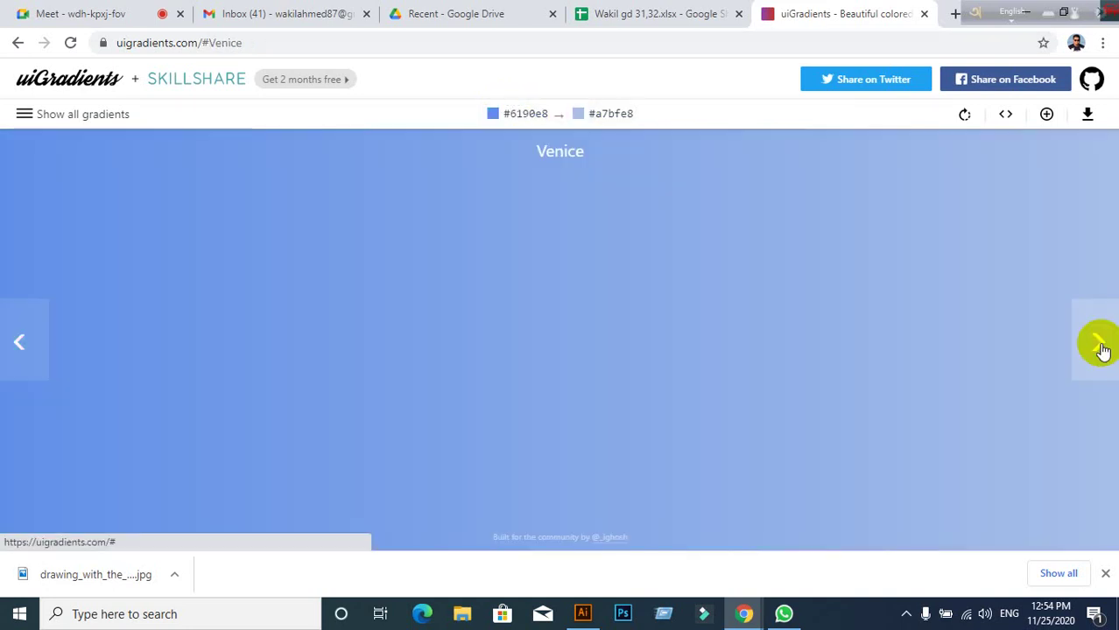
{"action": "left_click", "coordinate": [1099, 347]}
{"action": "left_click", "coordinate": [1100, 347]}
{"action": "left_click", "coordinate": [1098, 343]}
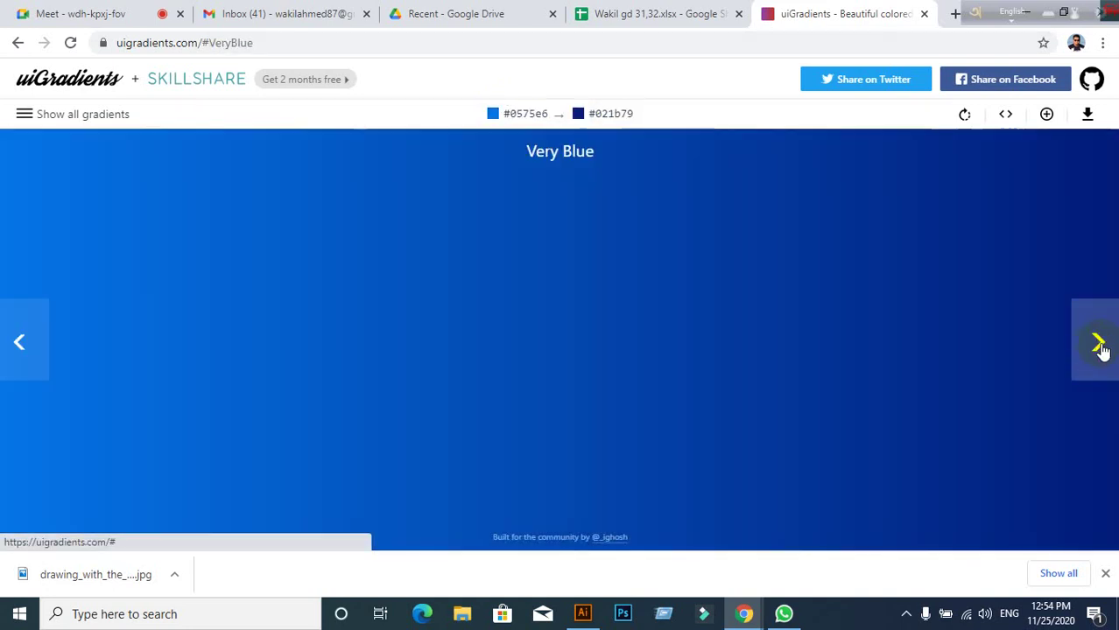
{"action": "left_click", "coordinate": [1094, 340]}
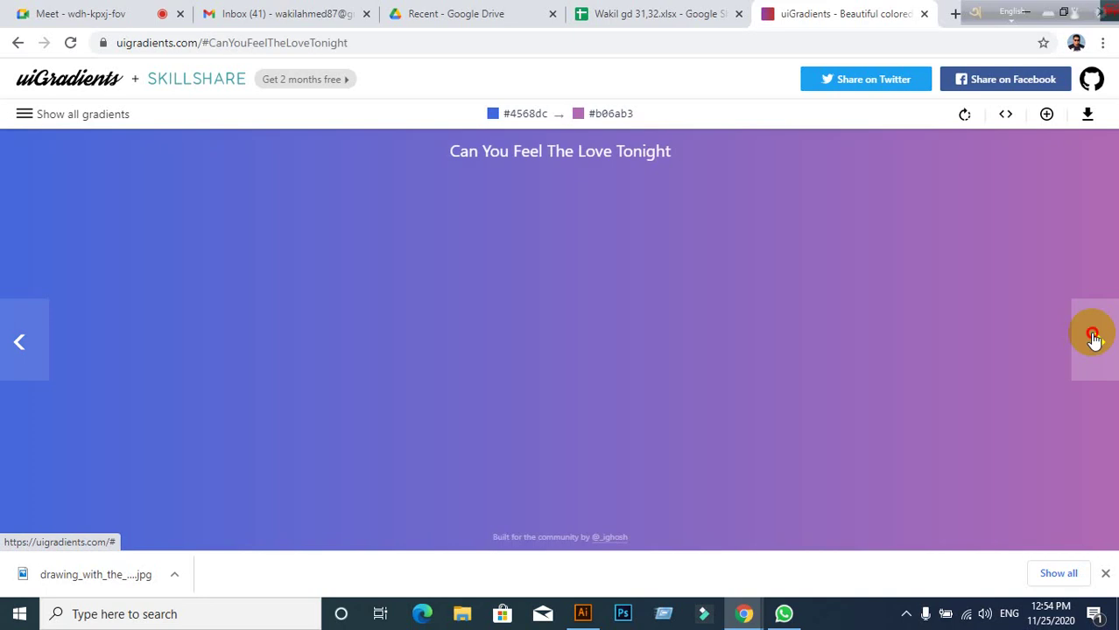
{"action": "left_click", "coordinate": [1093, 340]}
{"action": "left_click", "coordinate": [19, 344]}
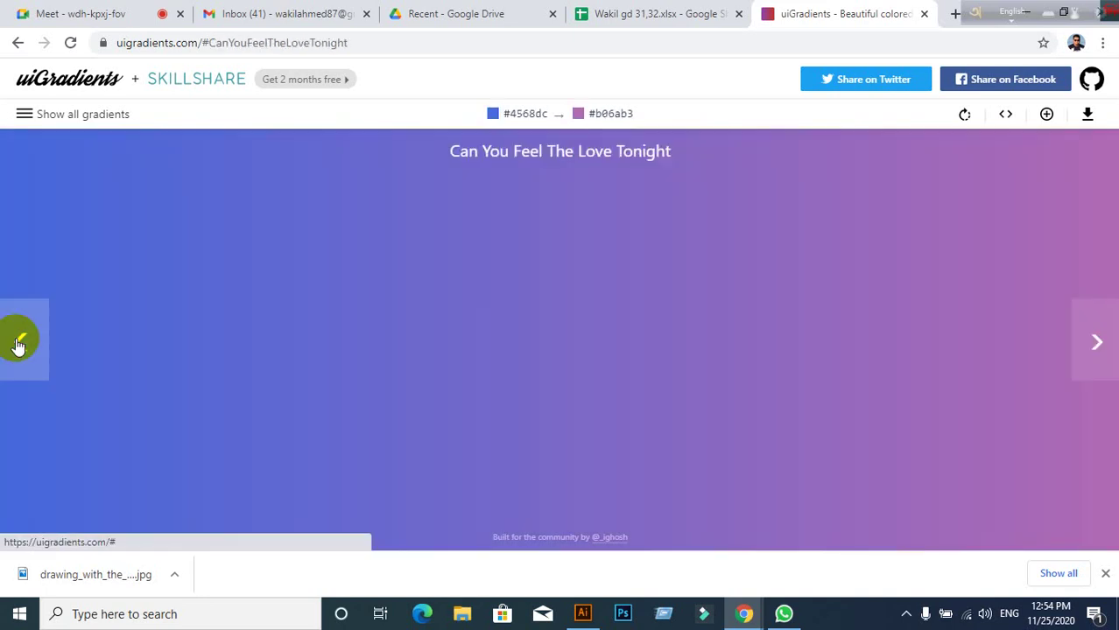
{"action": "left_click", "coordinate": [20, 344]}
{"action": "left_click", "coordinate": [19, 344]}
{"action": "left_click", "coordinate": [20, 344]}
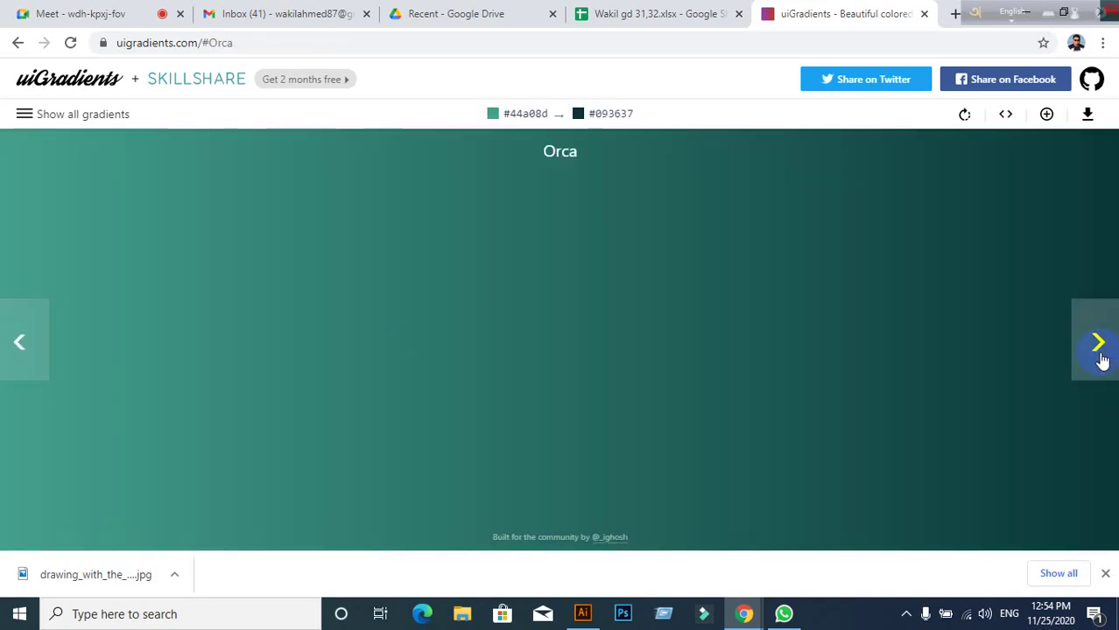
{"action": "left_click", "coordinate": [1096, 348]}
{"action": "left_click", "coordinate": [1096, 348]}
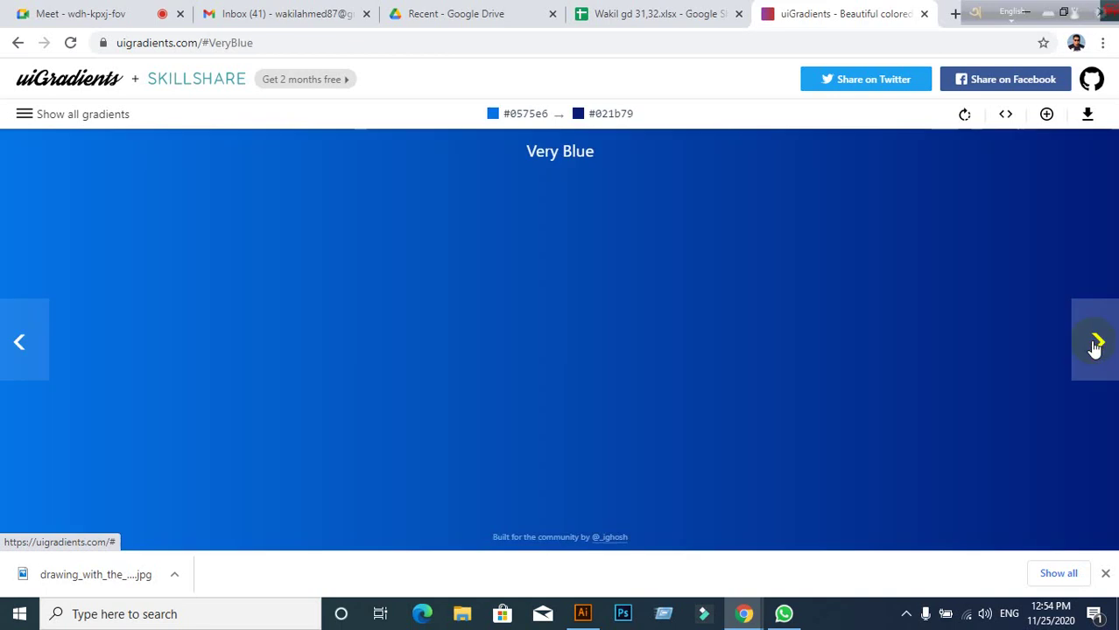
{"action": "left_click", "coordinate": [1097, 348]}
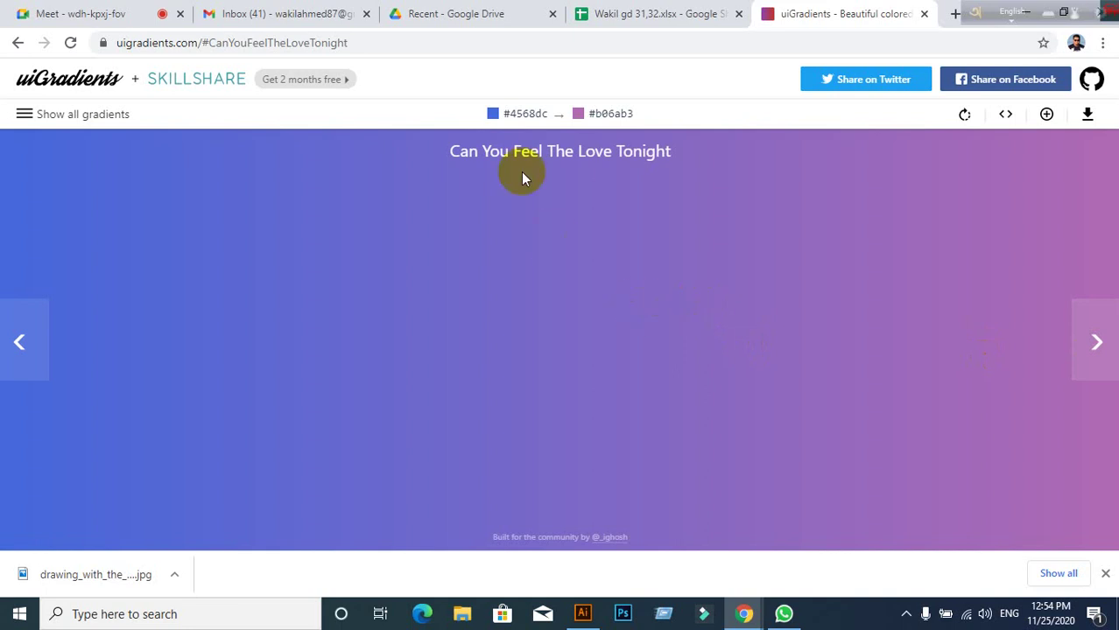
{"action": "left_click", "coordinate": [583, 613]}
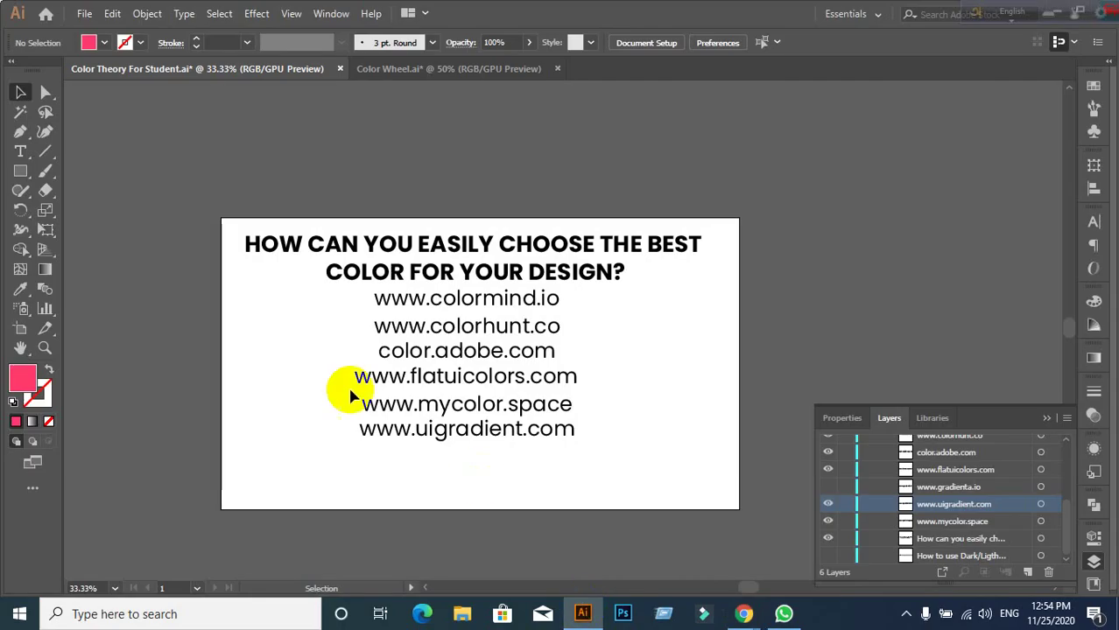
Step: Switch the fill to a gradient and set its left stop to RGB #4568DC
{"action": "left_click", "coordinate": [32, 421]}
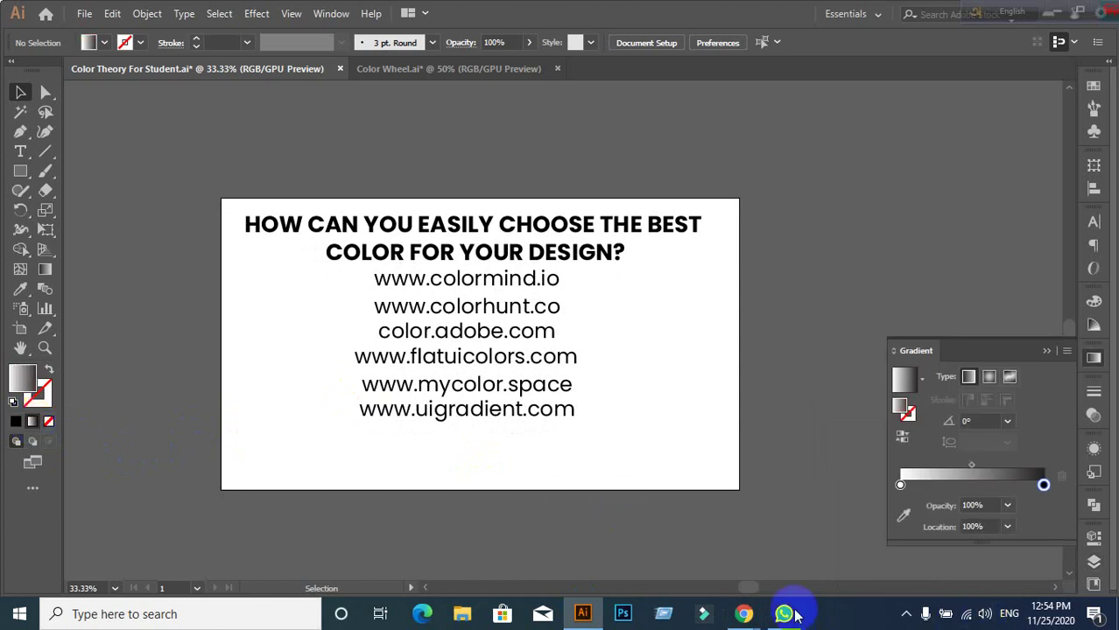
{"action": "mouse_move", "coordinate": [743, 614]}
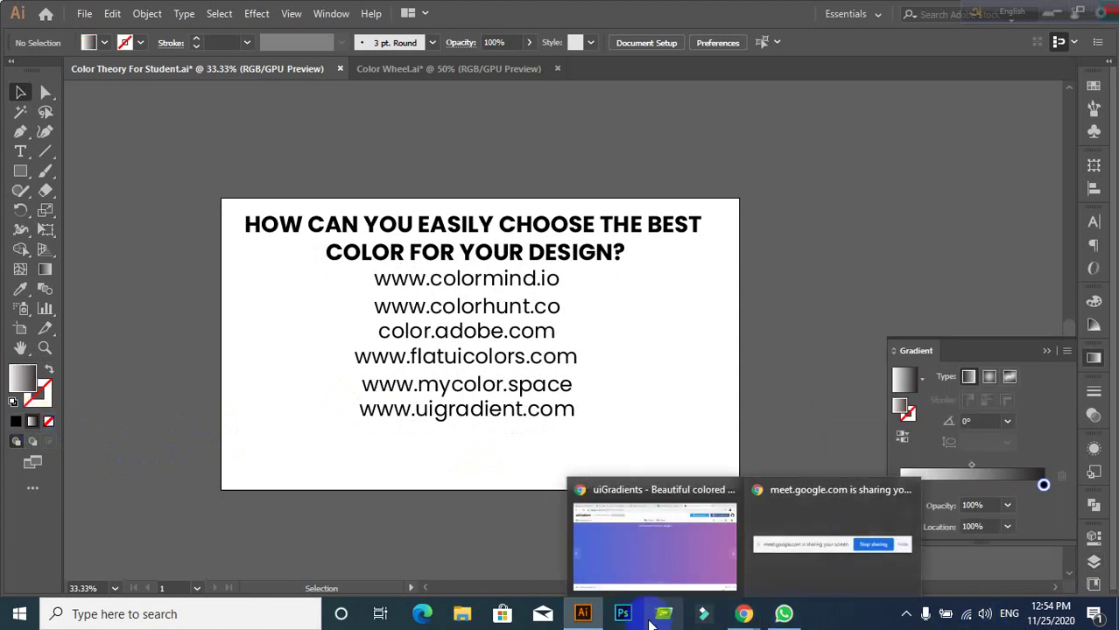
{"action": "left_click", "coordinate": [655, 547]}
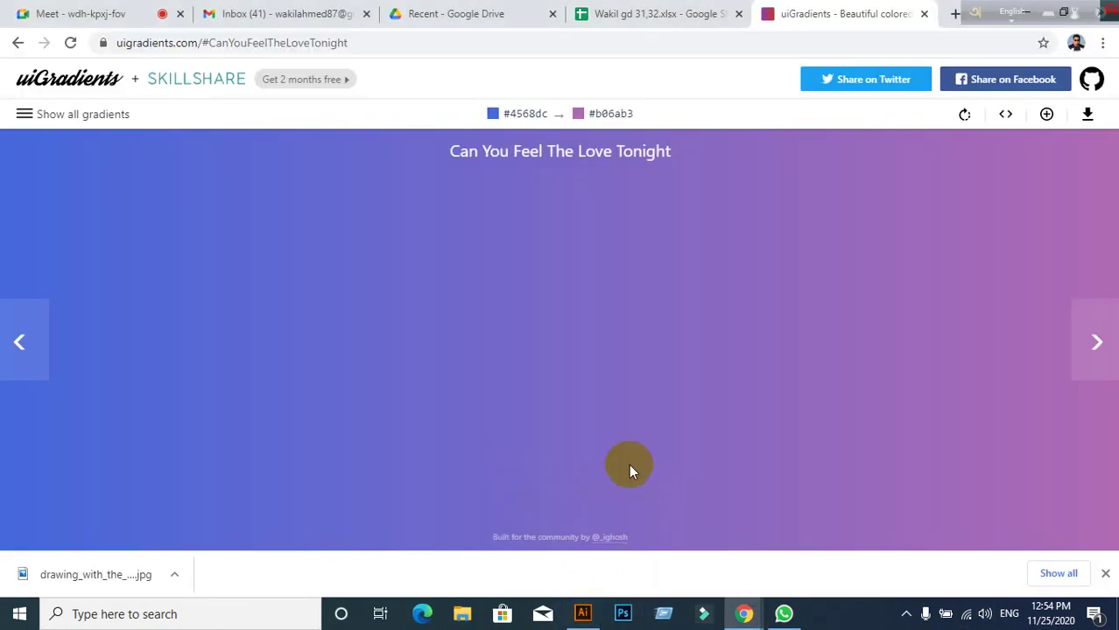
{"action": "left_click", "coordinate": [509, 115]}
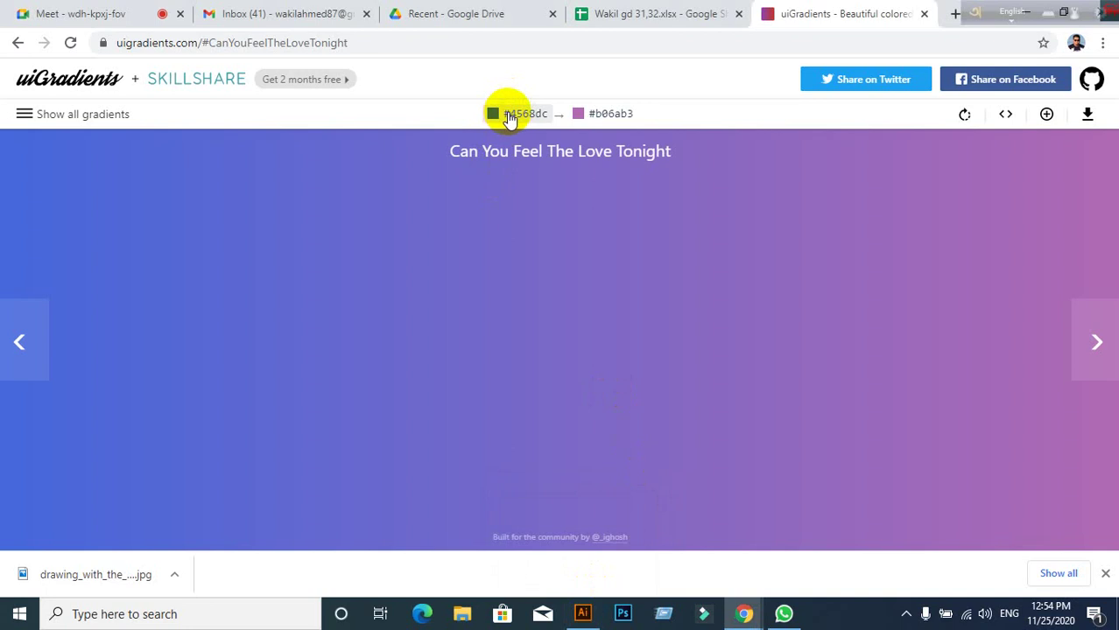
{"action": "left_click", "coordinate": [582, 613]}
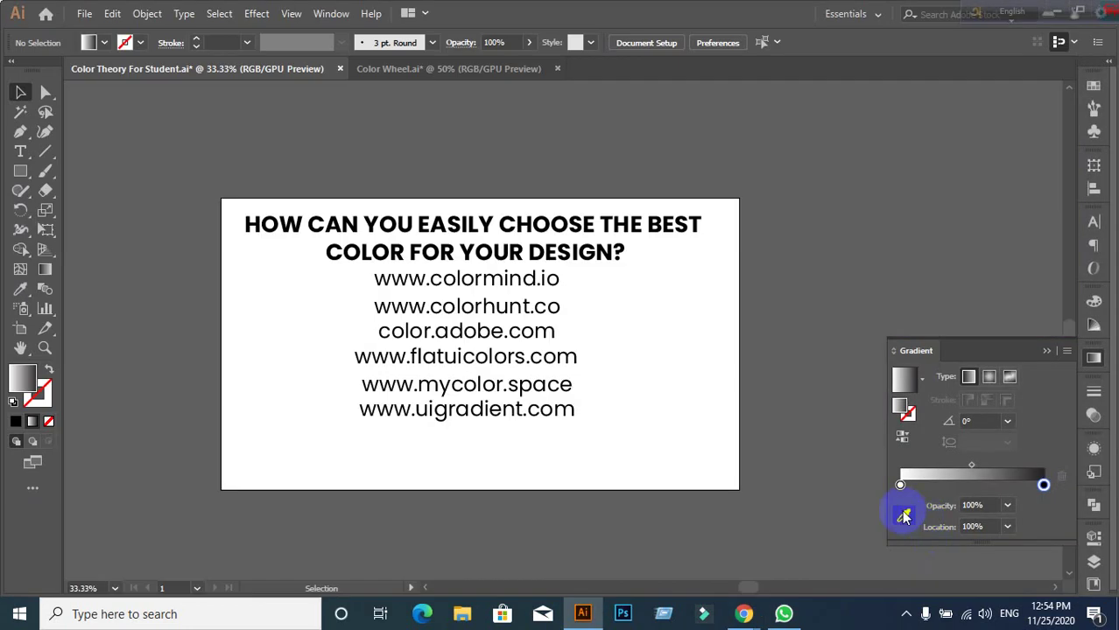
{"action": "left_click", "coordinate": [900, 484]}
{"action": "double_click", "coordinate": [900, 485]}
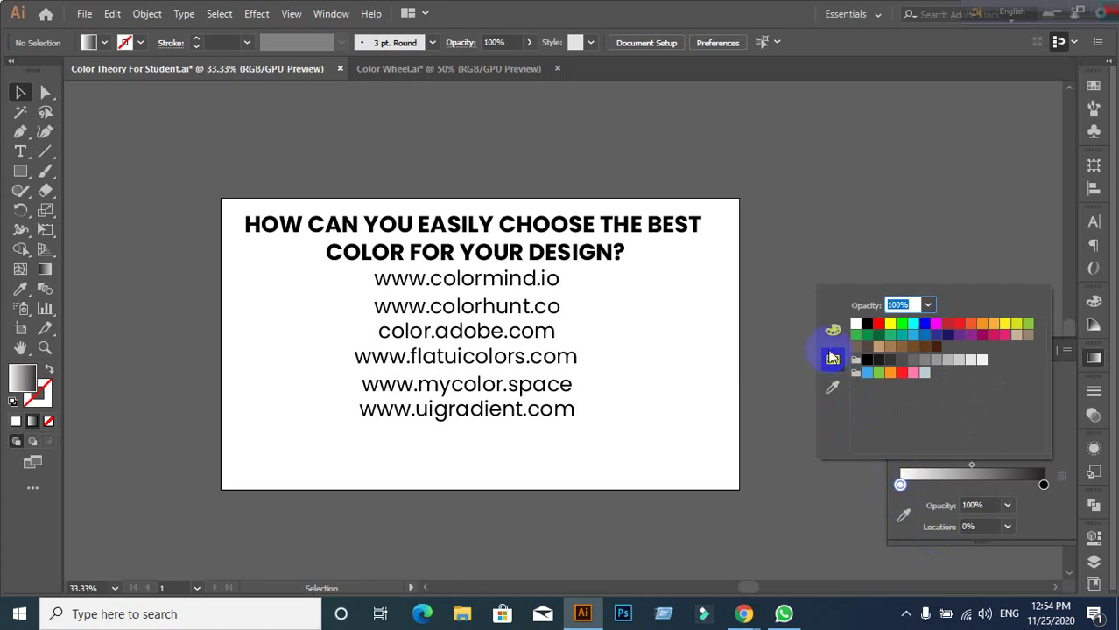
{"action": "left_click", "coordinate": [831, 332]}
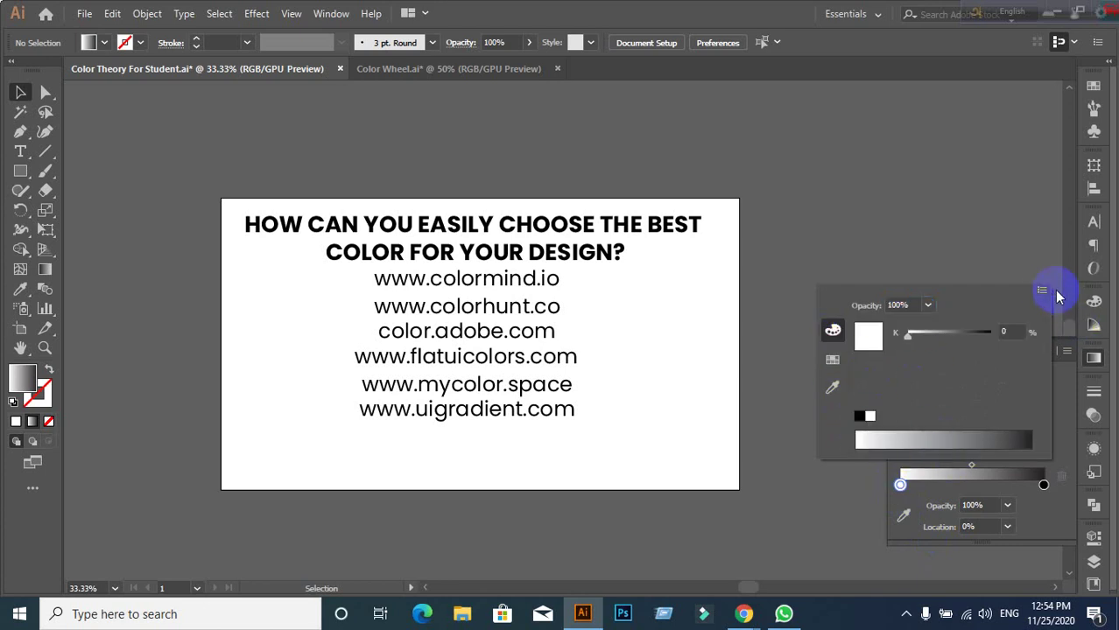
{"action": "left_click", "coordinate": [1042, 290]}
{"action": "left_click", "coordinate": [957, 317]}
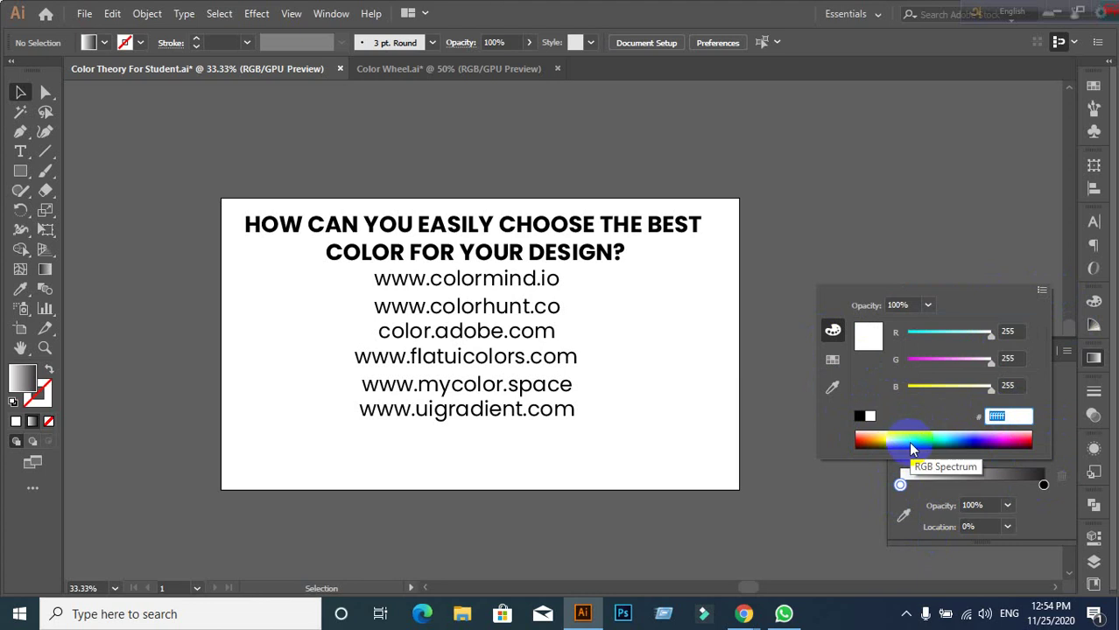
{"action": "type", "text": "#4568DC"}
{"action": "left_click", "coordinate": [1015, 423]}
{"action": "left_click", "coordinate": [995, 417]}
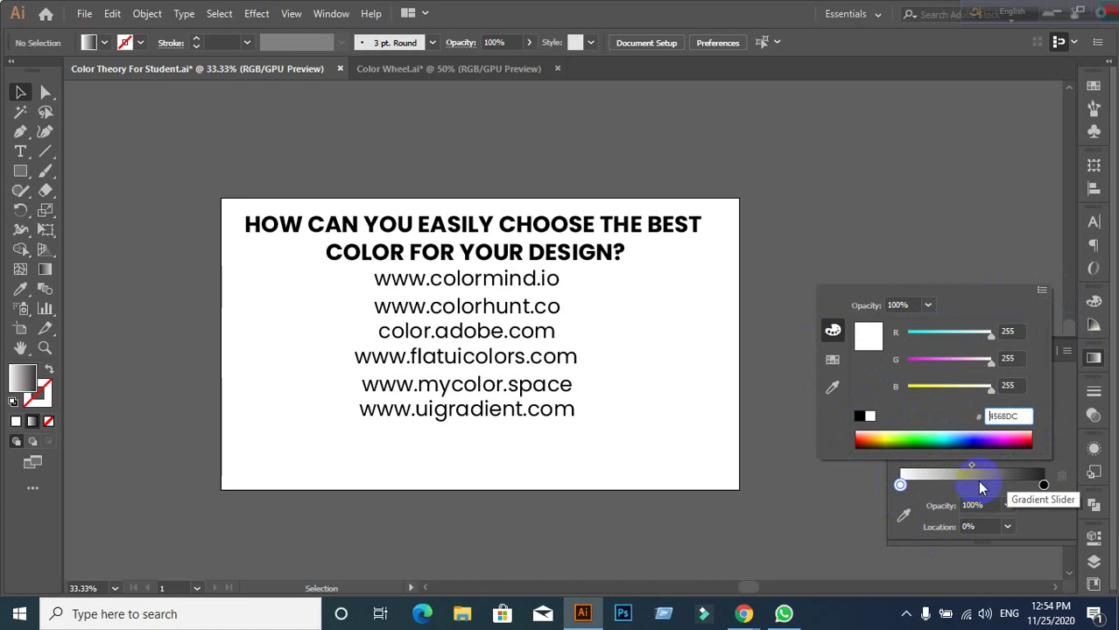
{"action": "key", "text": "Return"}
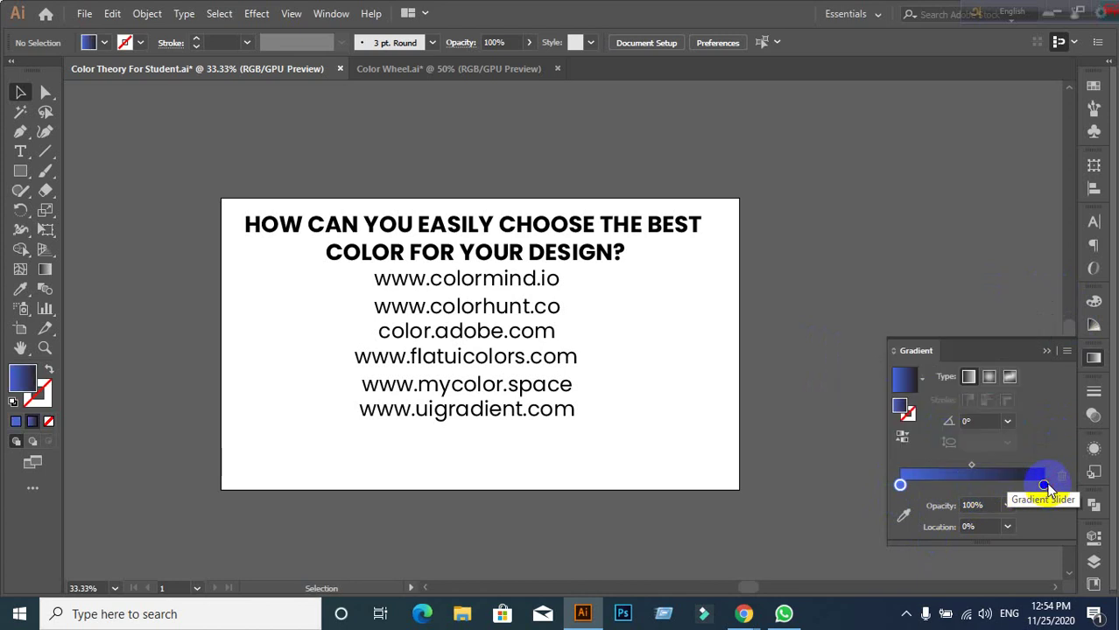
Step: Set the right gradient stop to RGB #B06AB3, copied from uiGradients
{"action": "double_click", "coordinate": [1044, 486]}
{"action": "left_click", "coordinate": [1046, 486]}
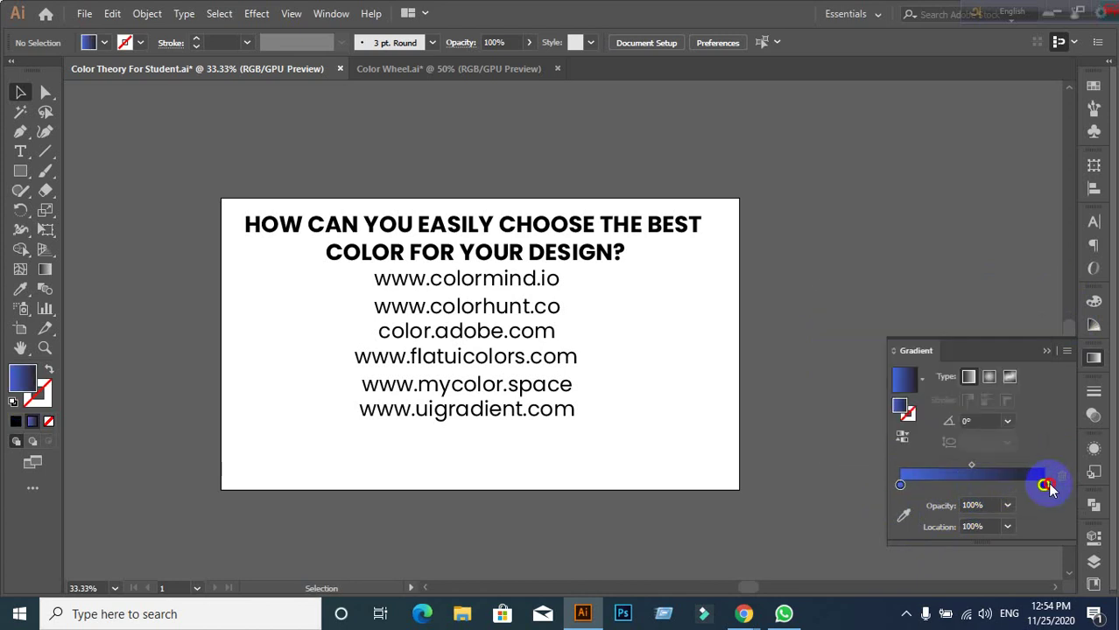
{"action": "double_click", "coordinate": [1044, 486]}
{"action": "left_click", "coordinate": [864, 349]}
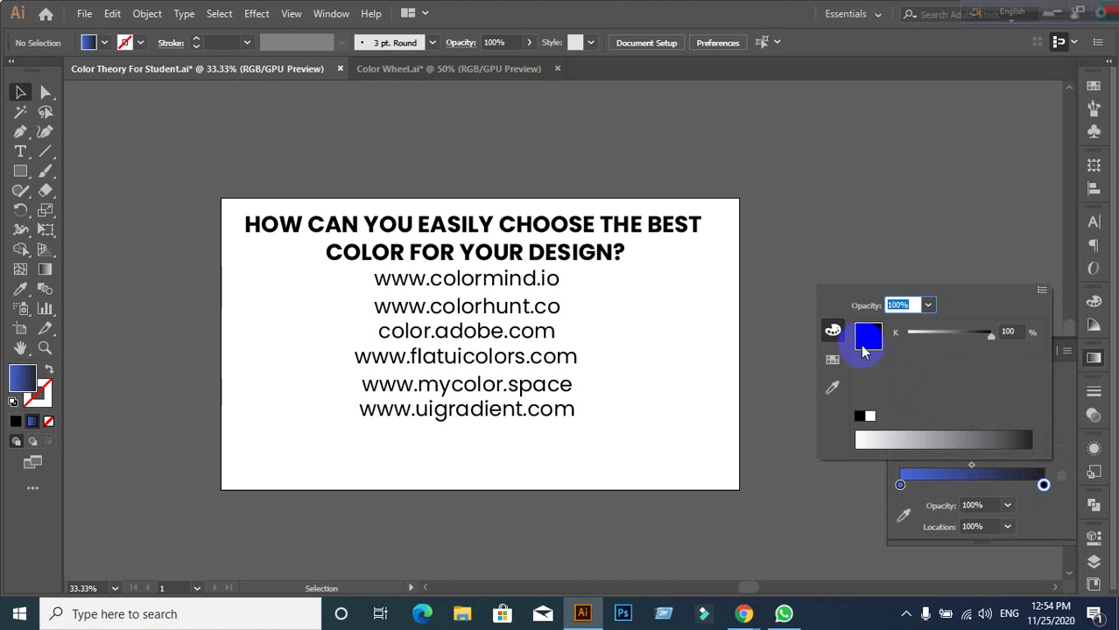
{"action": "left_click", "coordinate": [1041, 289]}
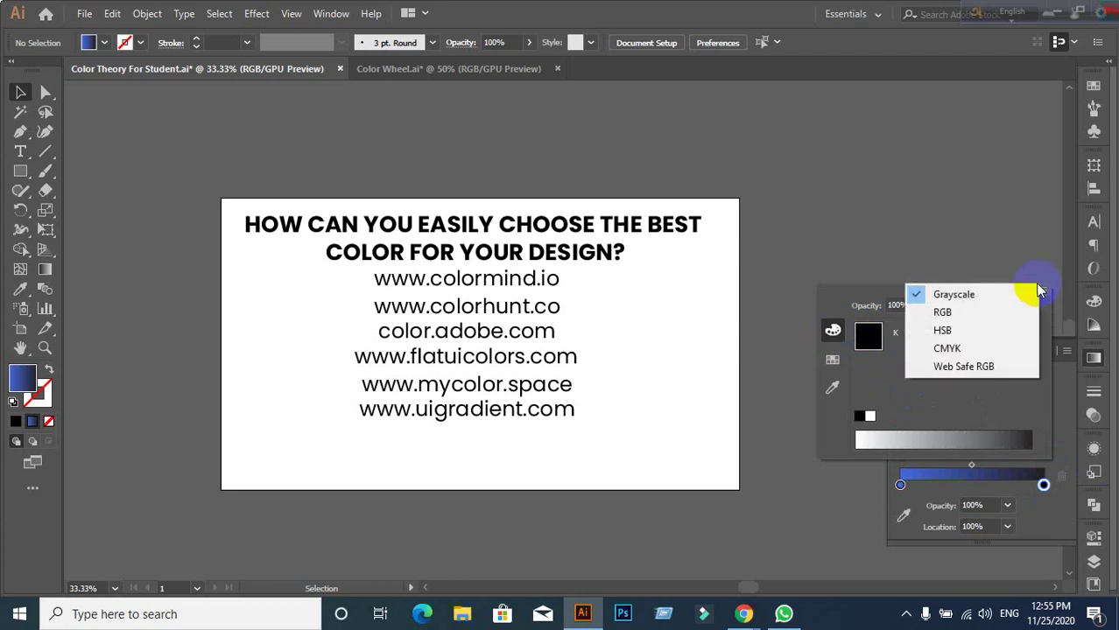
{"action": "left_click", "coordinate": [944, 313]}
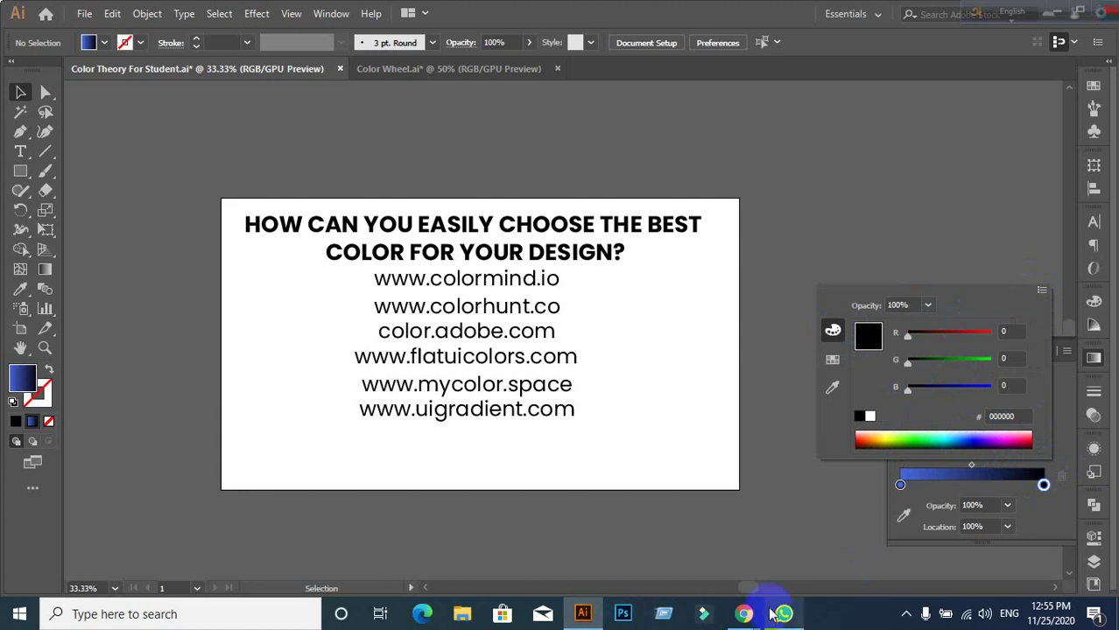
{"action": "mouse_move", "coordinate": [743, 613]}
{"action": "left_click", "coordinate": [656, 548]}
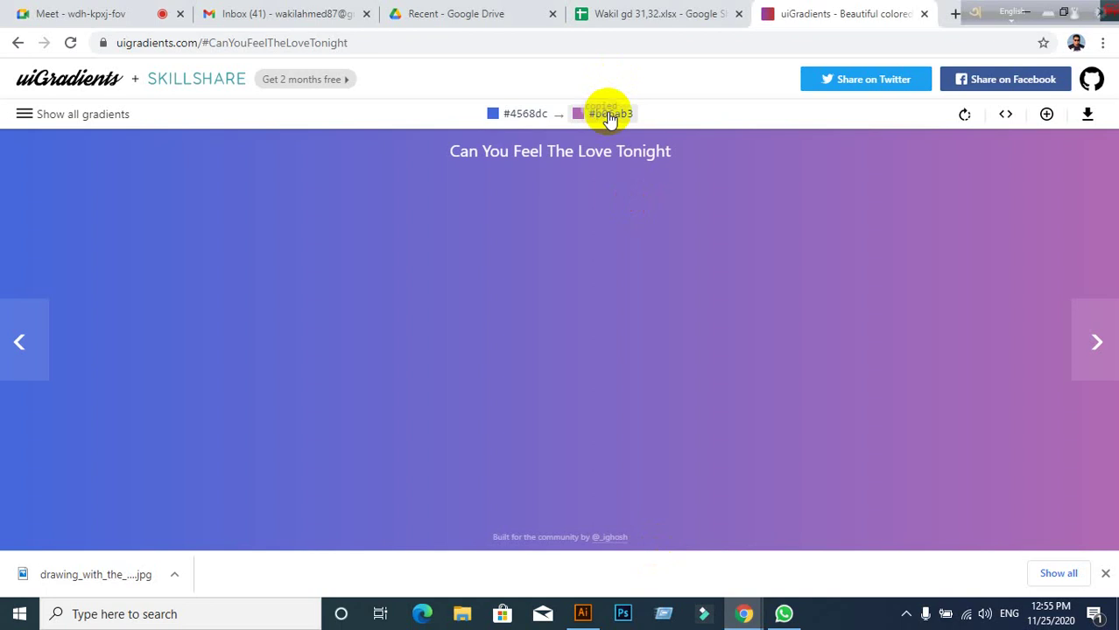
{"action": "left_click", "coordinate": [583, 613]}
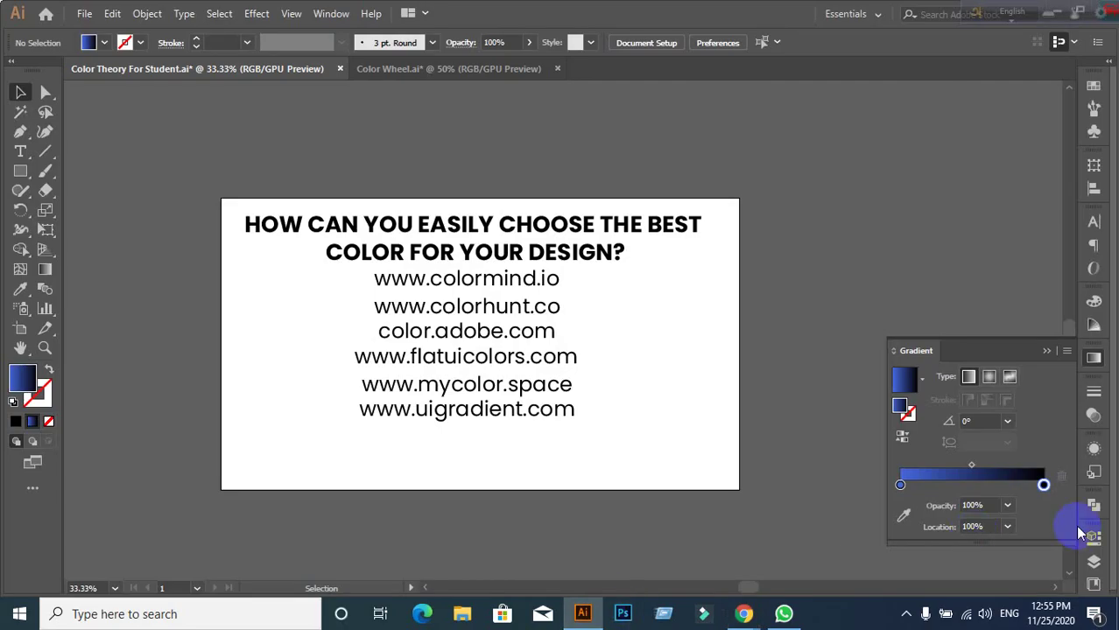
{"action": "double_click", "coordinate": [1043, 485]}
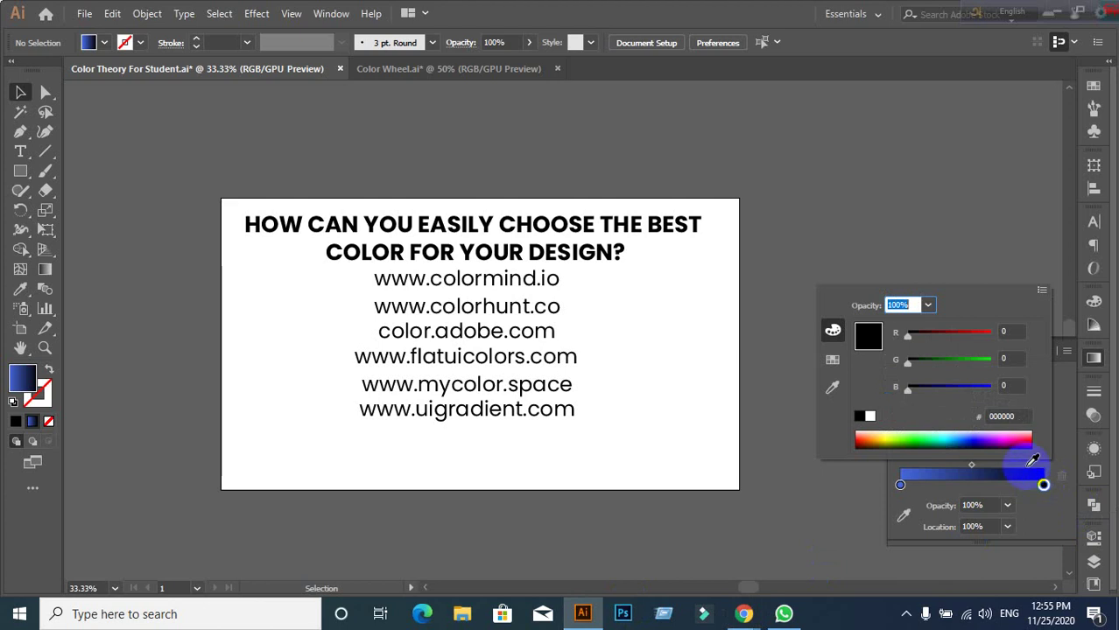
{"action": "left_click", "coordinate": [1021, 416]}
{"action": "type", "text": "#B06AB3"}
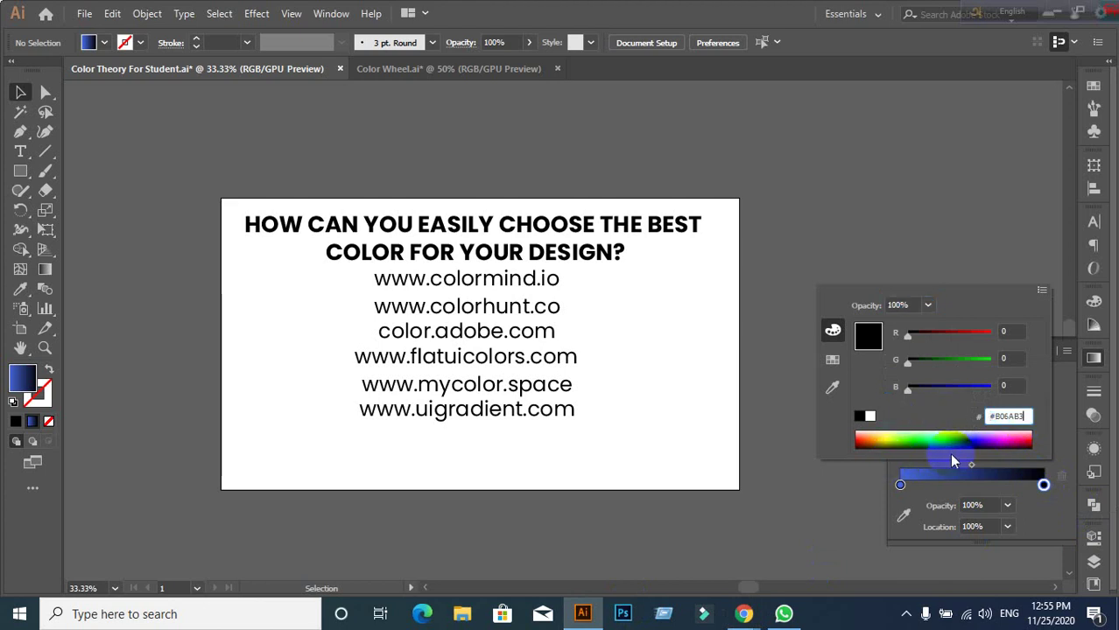
{"action": "key", "text": "Left"}
{"action": "key", "text": "Left"}
{"action": "key", "text": "Return"}
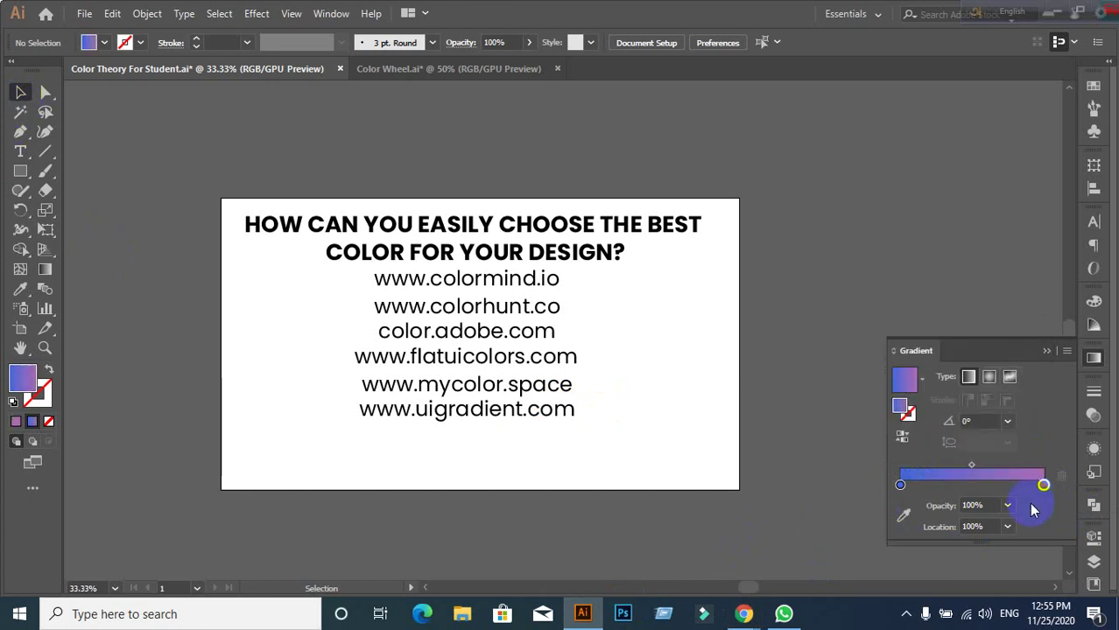
Step: Draw a small gradient-filled square above the slide
{"action": "left_click", "coordinate": [23, 174]}
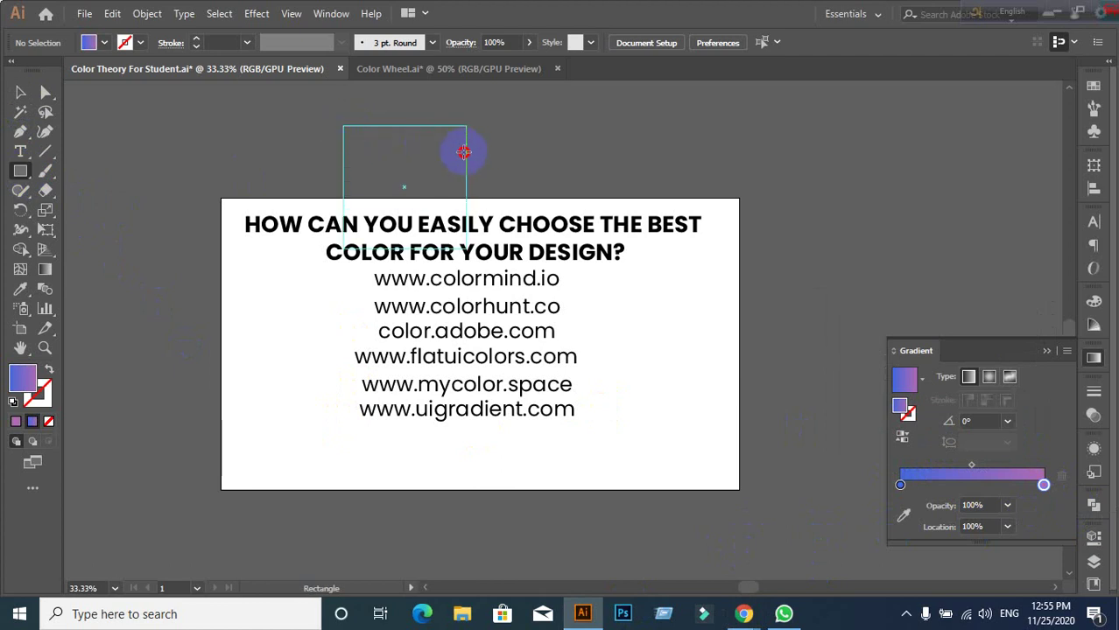
{"action": "left_click_drag", "start_coordinate": [342, 125], "coordinate": [391, 171]}
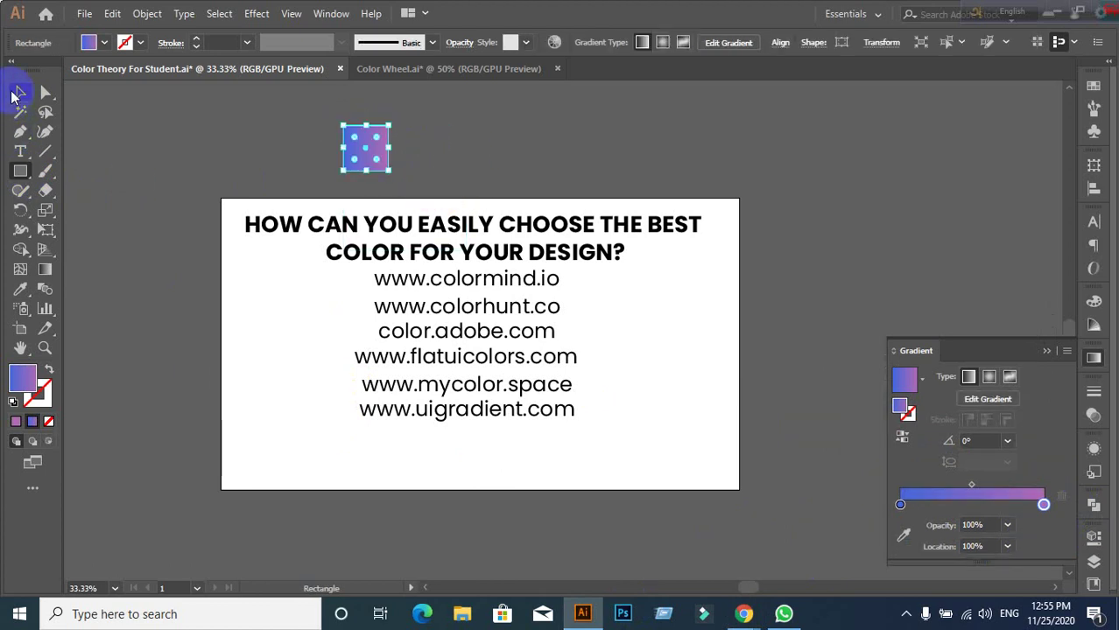
{"action": "left_click", "coordinate": [18, 92]}
{"action": "left_click", "coordinate": [224, 335]}
{"action": "left_click", "coordinate": [366, 155]}
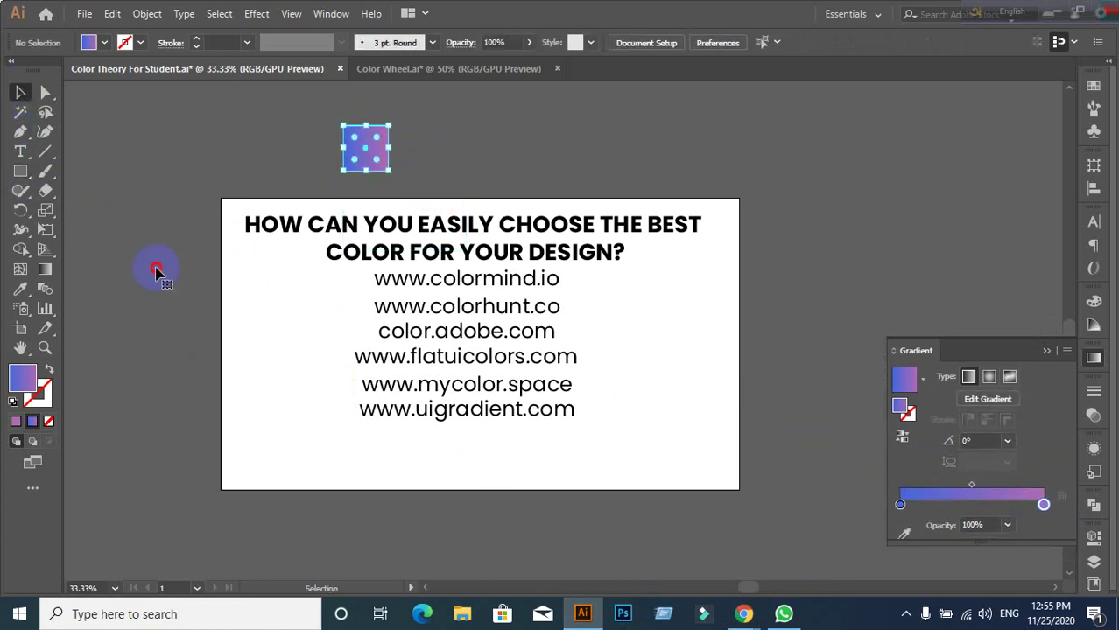
{"action": "left_click", "coordinate": [154, 227]}
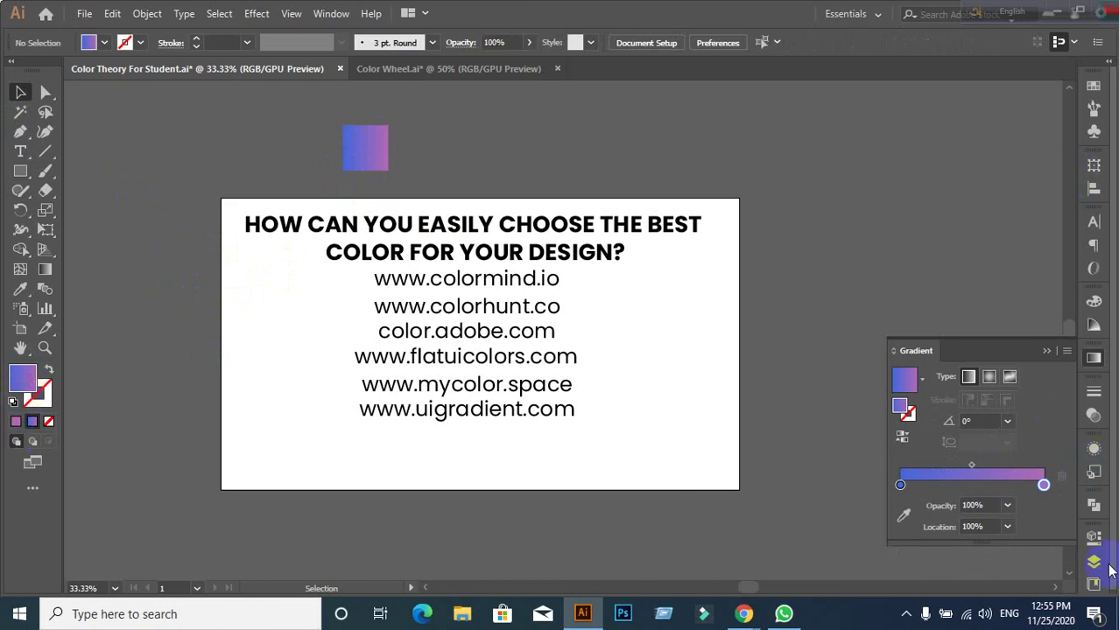
Step: Save the blue-to-purple gradient in Swatches as New Gradient Swatch 1
{"action": "left_click", "coordinate": [1092, 88]}
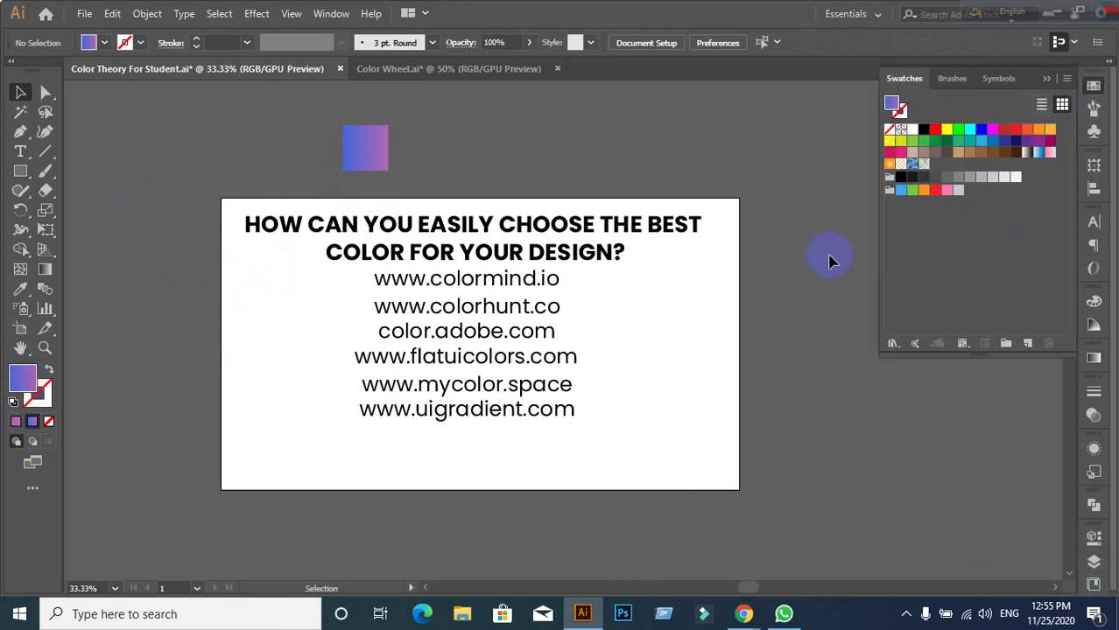
{"action": "left_click_drag", "start_coordinate": [13, 385], "coordinate": [919, 295]}
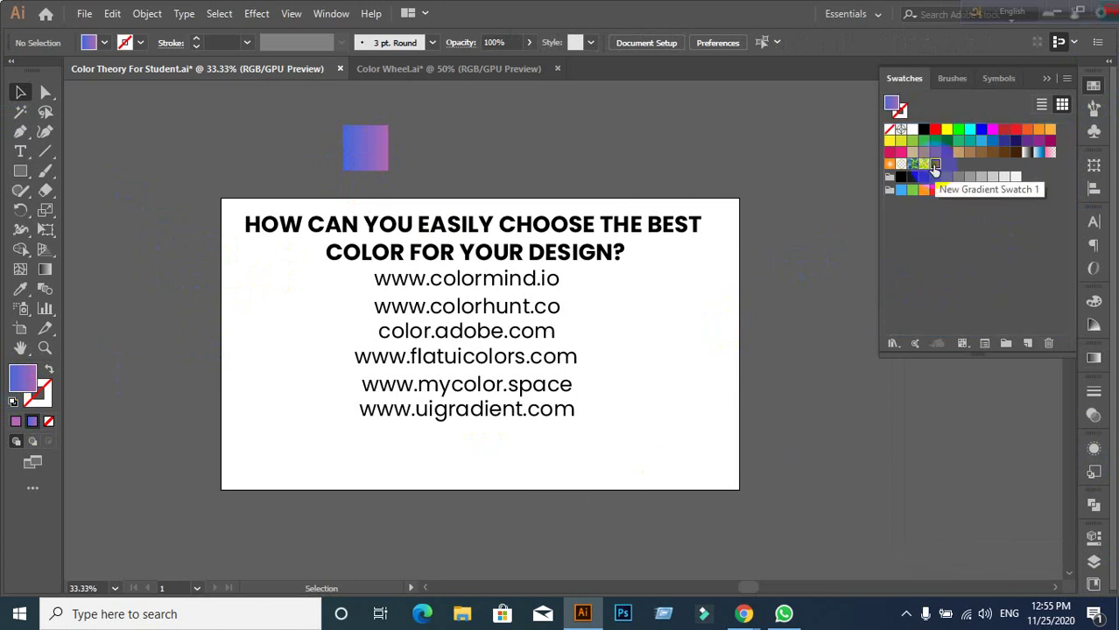
{"action": "left_click_drag", "start_coordinate": [935, 167], "coordinate": [451, 187]}
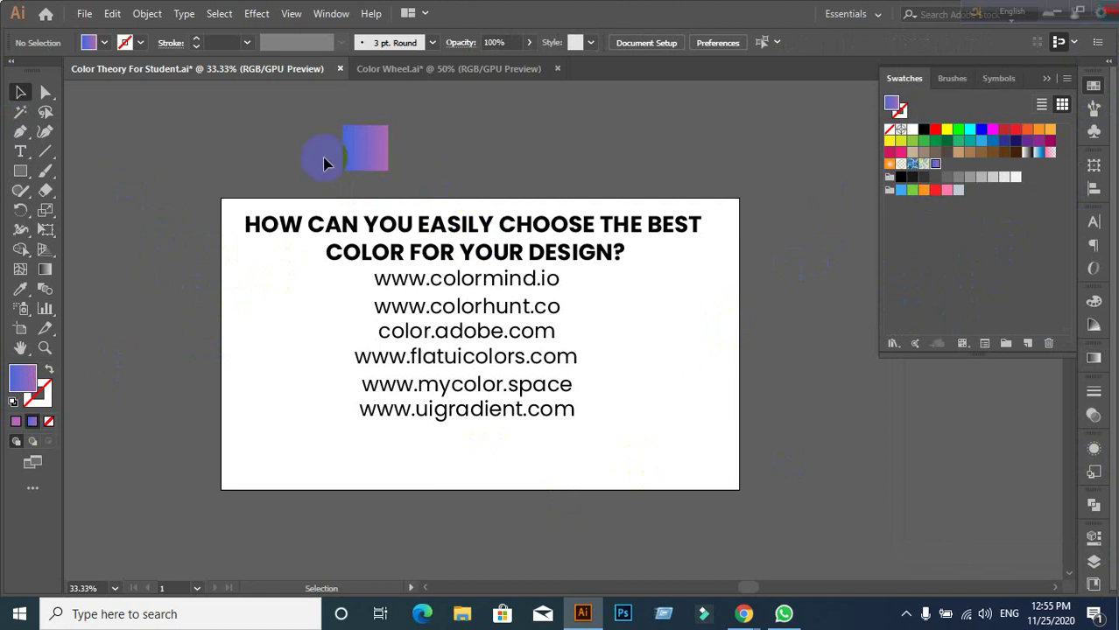
{"action": "left_click", "coordinate": [375, 157]}
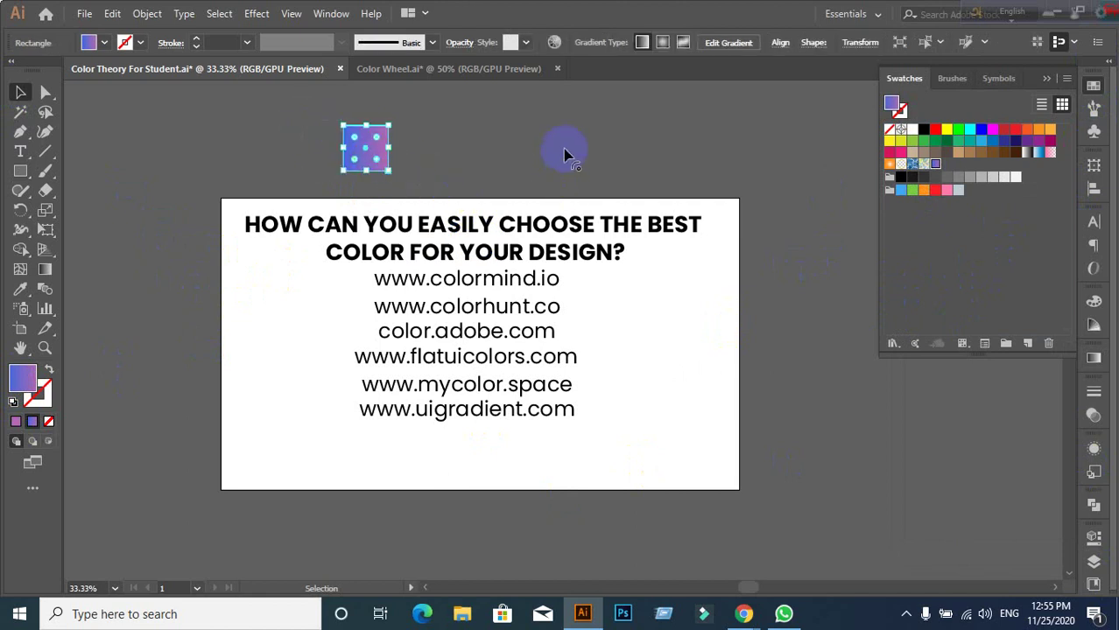
{"action": "left_click", "coordinate": [713, 479]}
{"action": "left_click", "coordinate": [647, 563]}
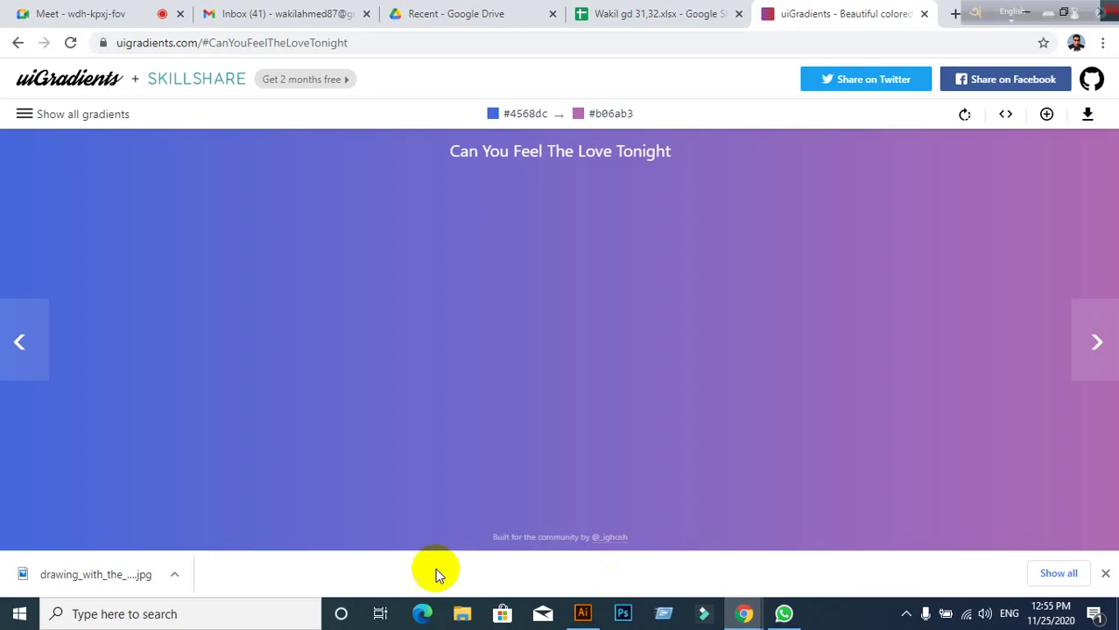
{"action": "left_click", "coordinate": [582, 614]}
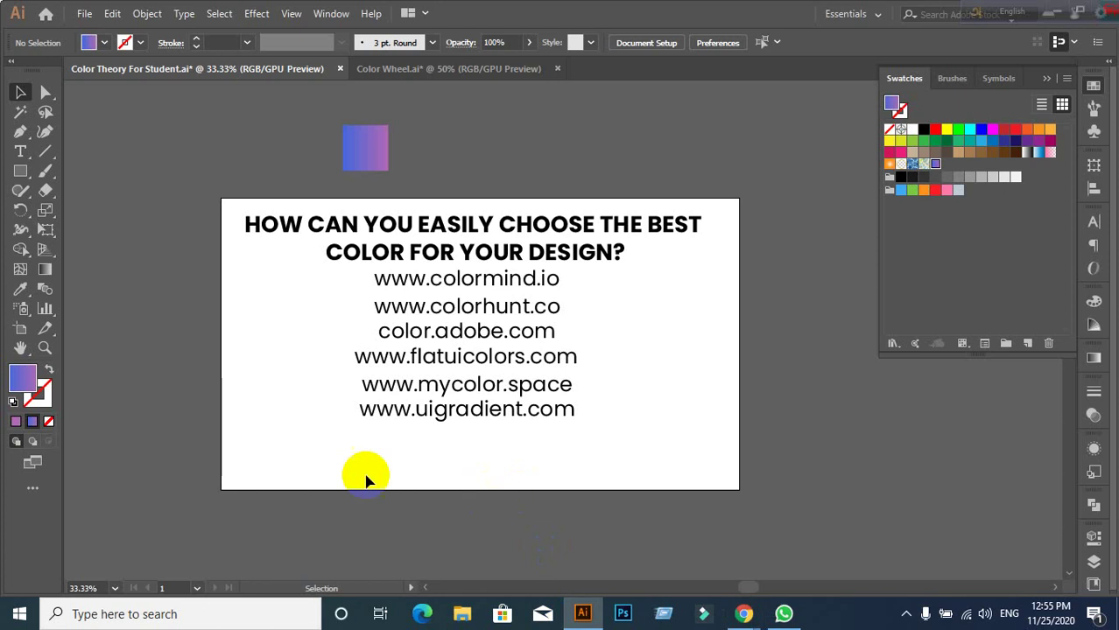
Step: Draw a rectangle near the artboard's lower-left and eyedropper the small square's gradient onto it
{"action": "left_click", "coordinate": [15, 421]}
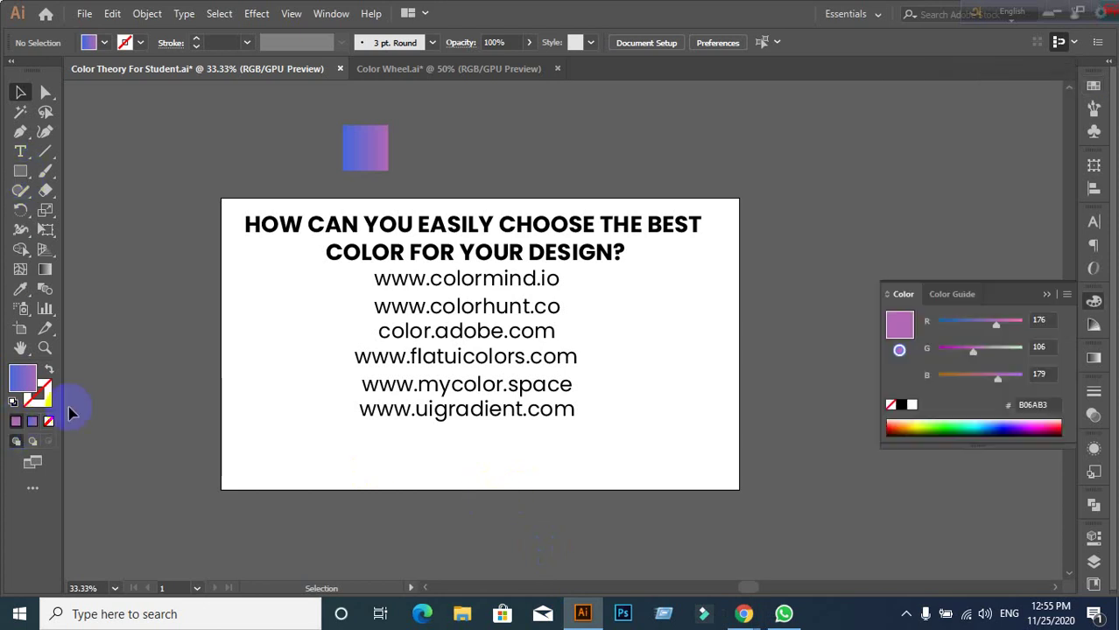
{"action": "left_click", "coordinate": [20, 172]}
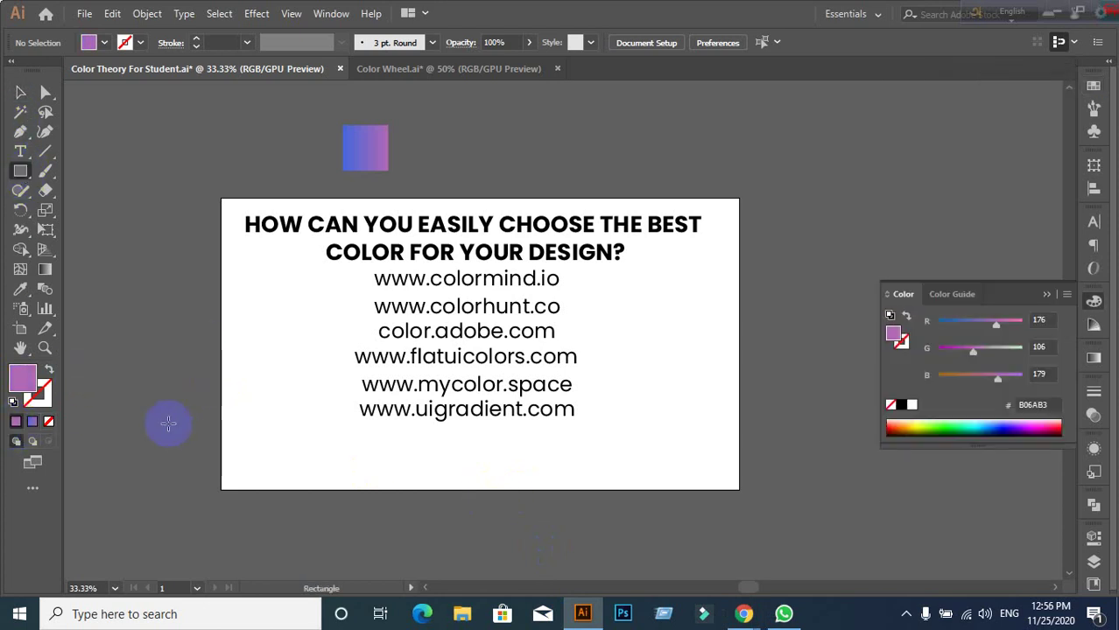
{"action": "mouse_move", "coordinate": [146, 388]}
{"action": "left_mouse_down"}
{"action": "mouse_move", "coordinate": [275, 473]}
{"action": "mouse_move", "coordinate": [312, 553]}
{"action": "left_mouse_up"}
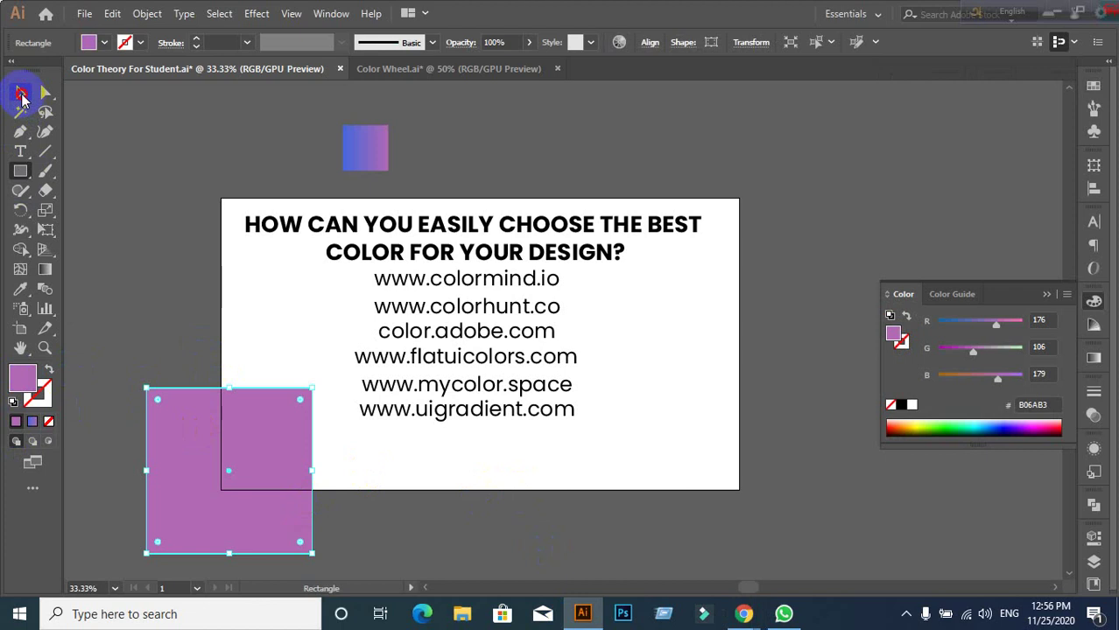
{"action": "left_click", "coordinate": [20, 289]}
{"action": "left_click", "coordinate": [363, 156]}
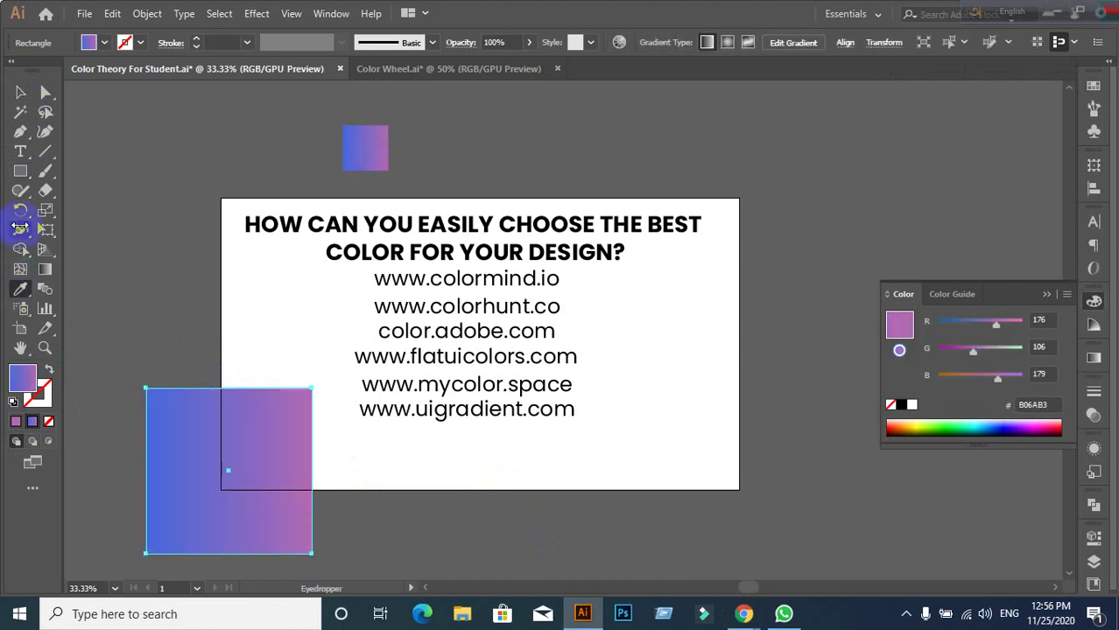
{"action": "left_click", "coordinate": [20, 92]}
Step: Delete the gradient rectangle and the small gradient square above the artboard
{"action": "scroll", "coordinate": [167, 214], "scroll_direction": "down", "scroll_amount": 1}
{"action": "left_click", "coordinate": [182, 433]}
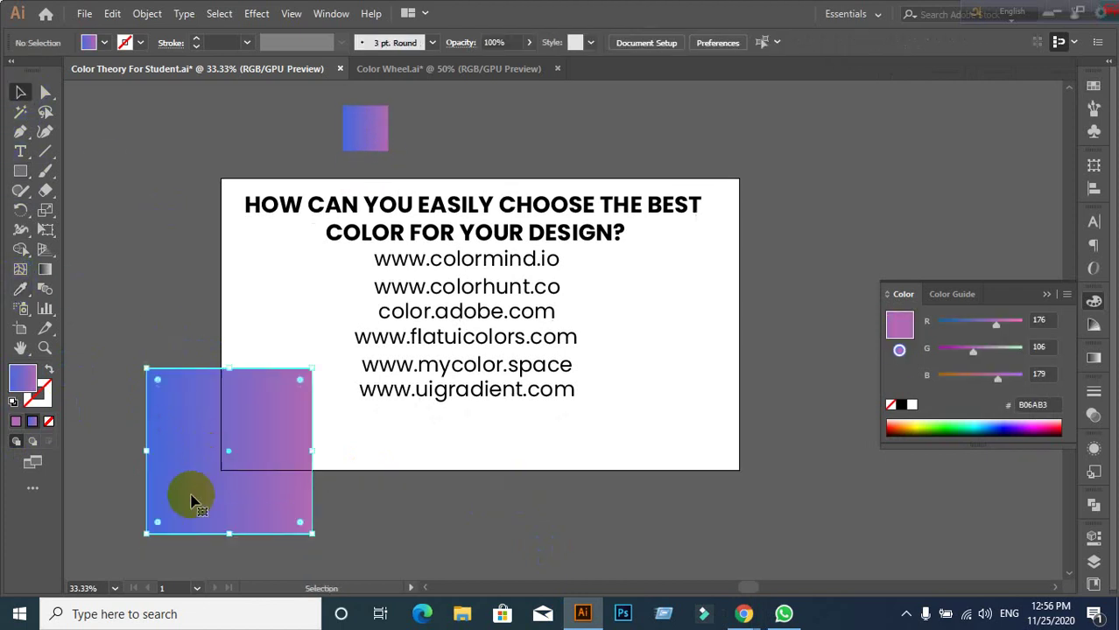
{"action": "key", "text": "Delete"}
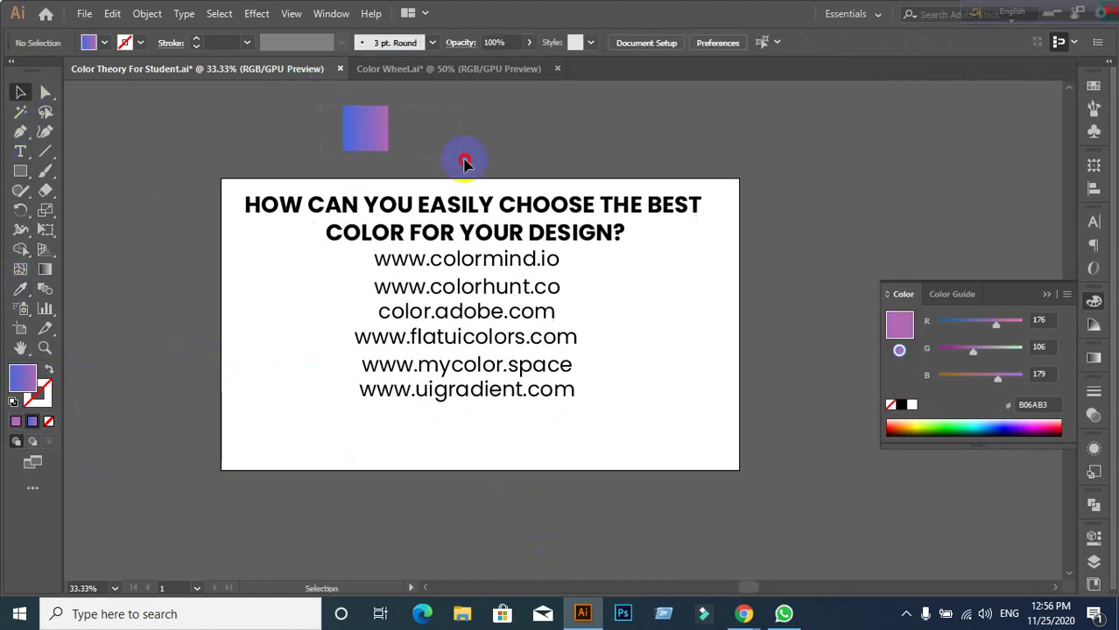
{"action": "left_click_drag", "start_coordinate": [464, 163], "coordinate": [469, 165]}
{"action": "key", "text": "Delete"}
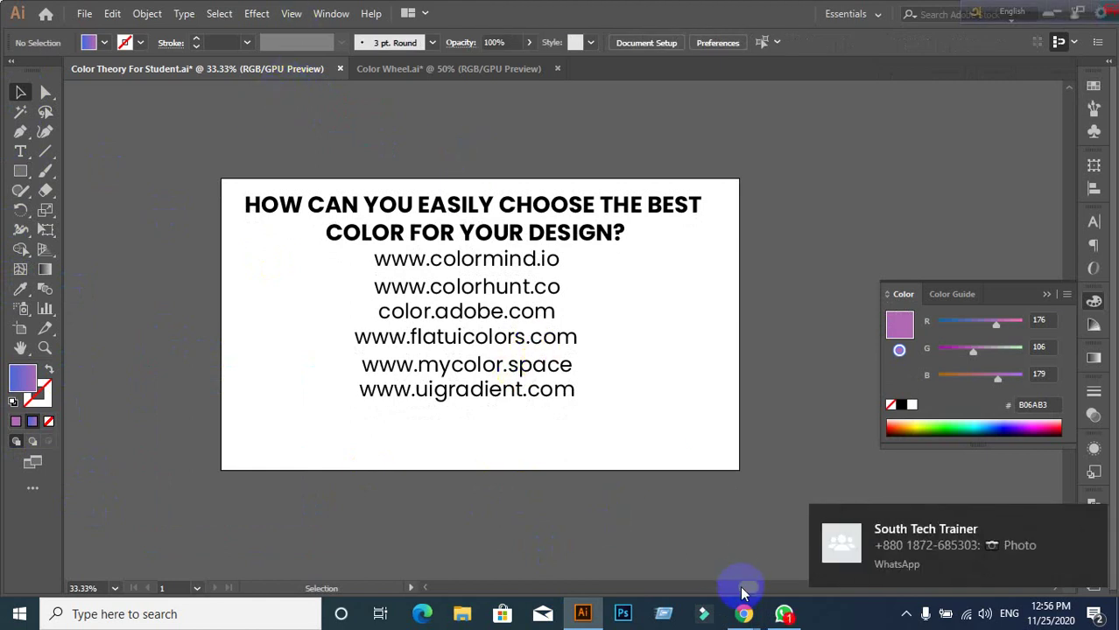
{"action": "mouse_move", "coordinate": [743, 613]}
{"action": "left_click", "coordinate": [624, 545]}
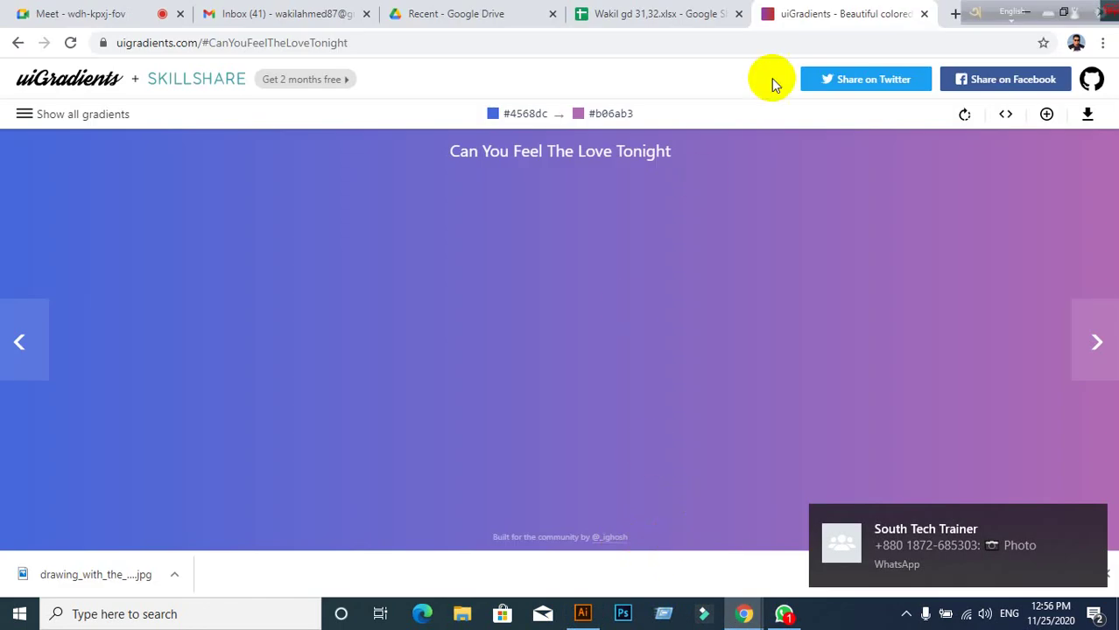
{"action": "left_click", "coordinate": [665, 13]}
{"action": "left_click", "coordinate": [836, 14]}
{"action": "left_click", "coordinate": [785, 614]}
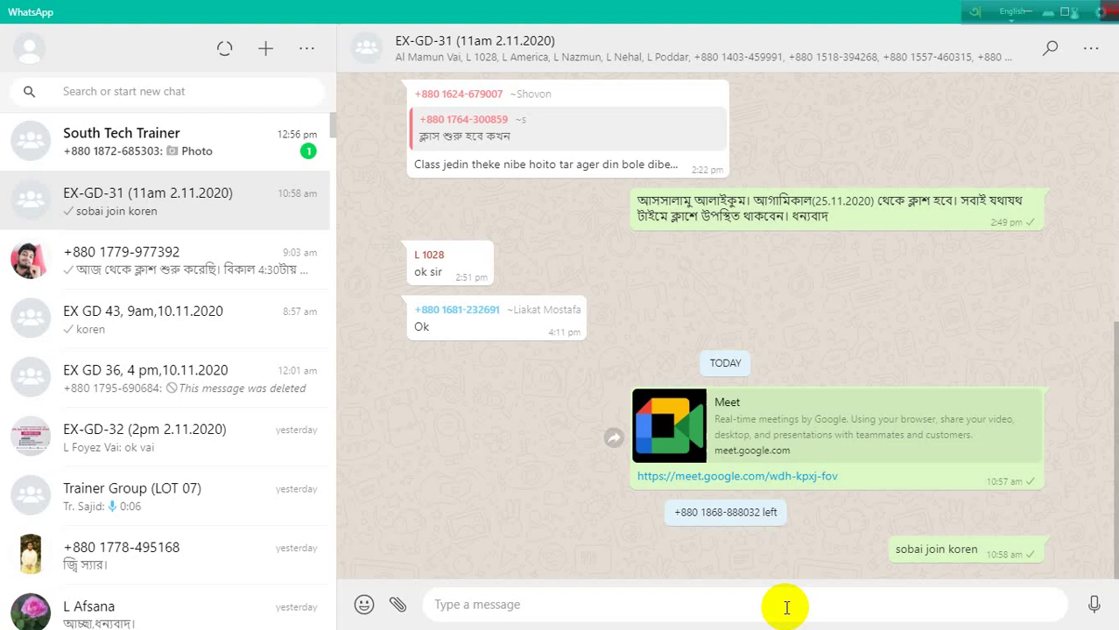
{"action": "left_click", "coordinate": [150, 131]}
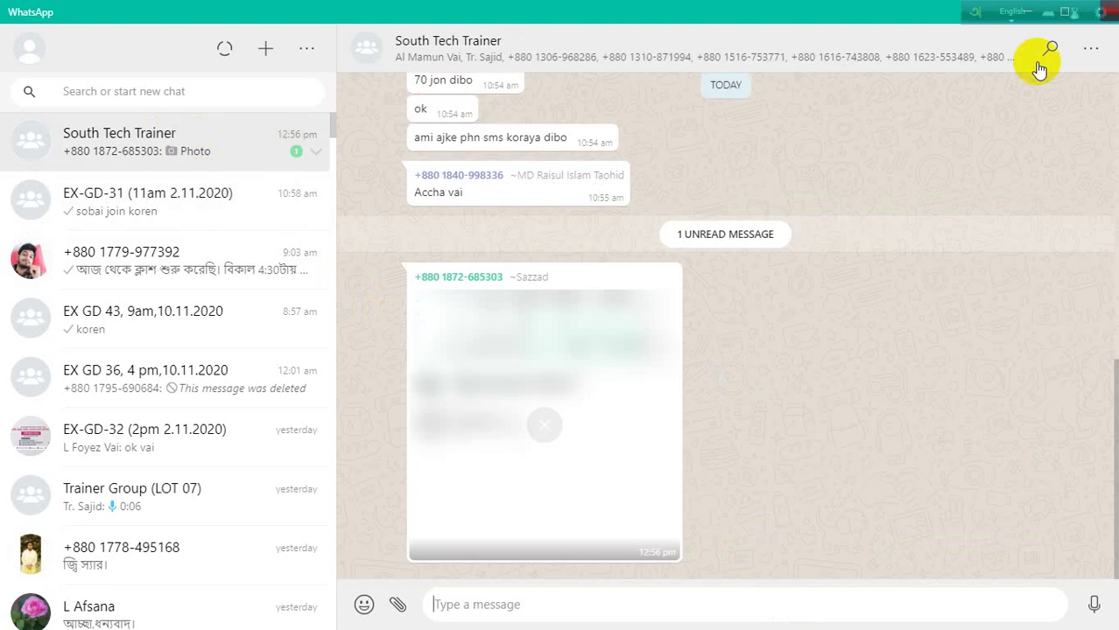
{"action": "left_click", "coordinate": [998, 16]}
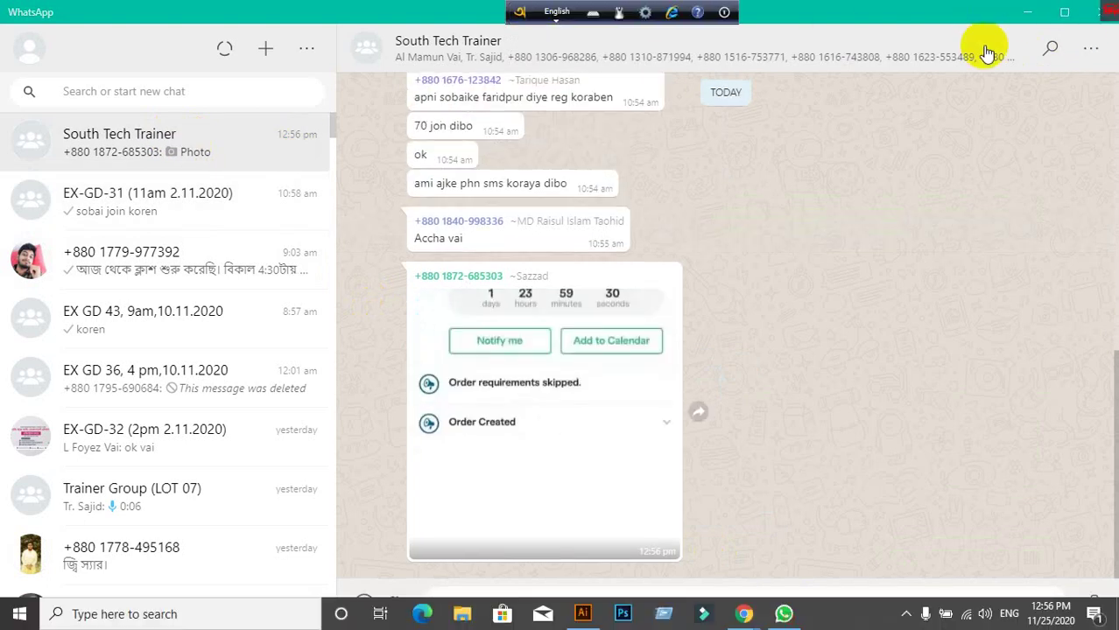
{"action": "left_click", "coordinate": [1027, 13]}
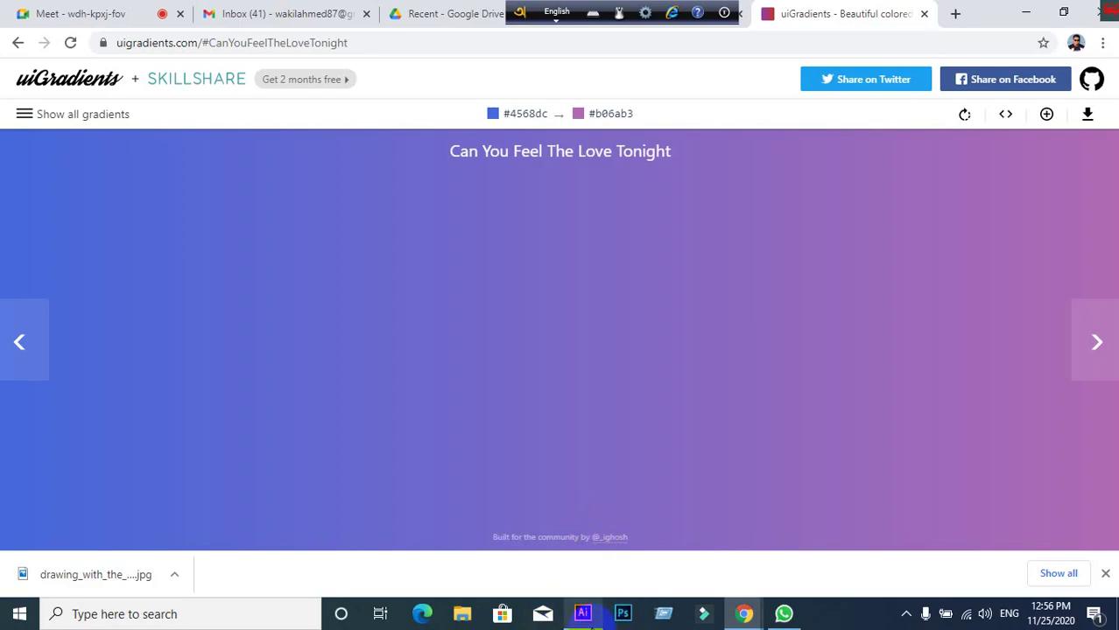
{"action": "left_click", "coordinate": [583, 614]}
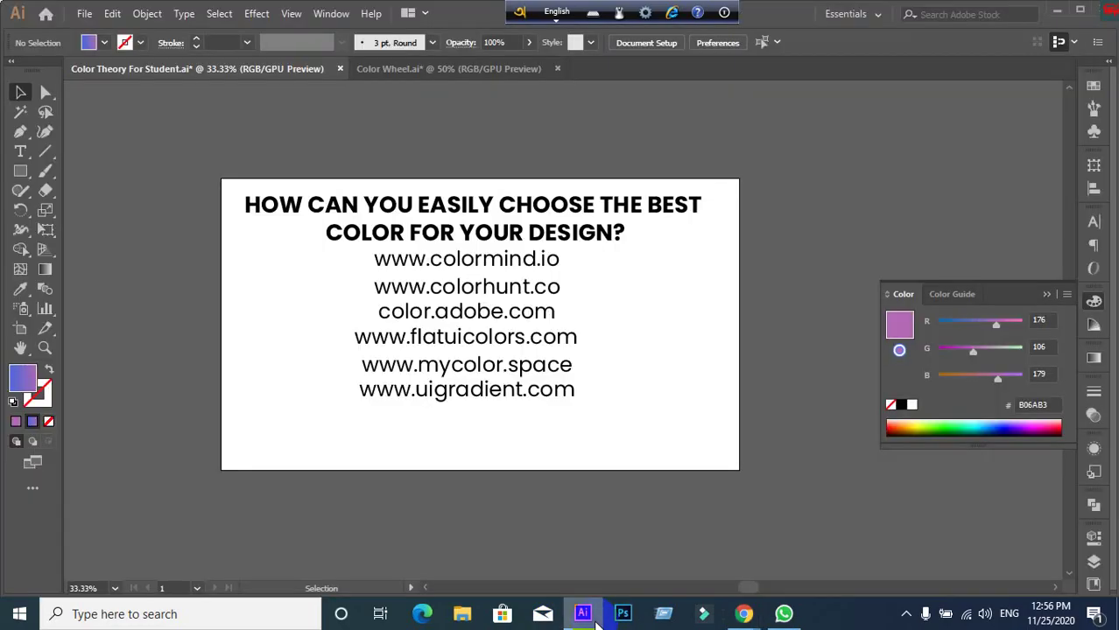
{"action": "left_click", "coordinate": [1092, 563]}
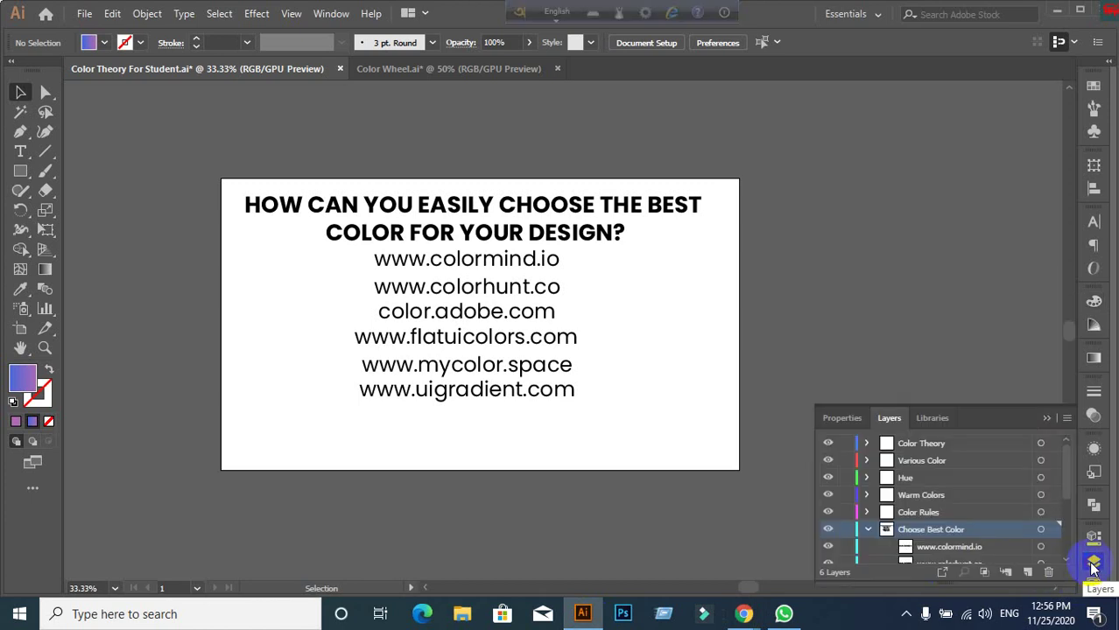
{"action": "scroll", "coordinate": [1025, 541], "scroll_direction": "down", "scroll_amount": 5}
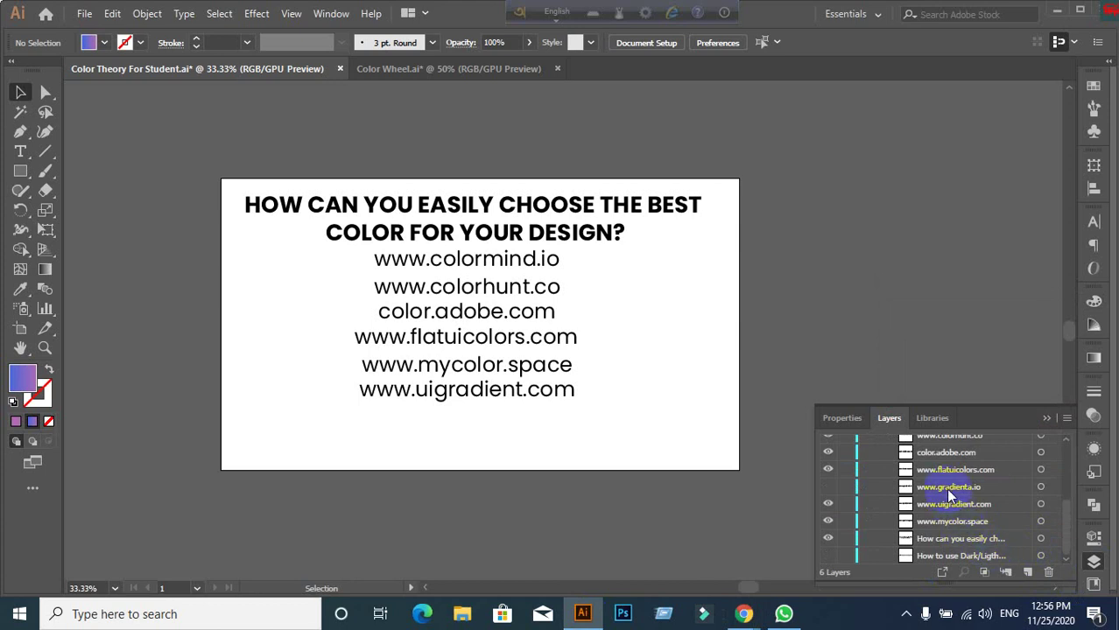
{"action": "left_click", "coordinate": [827, 486]}
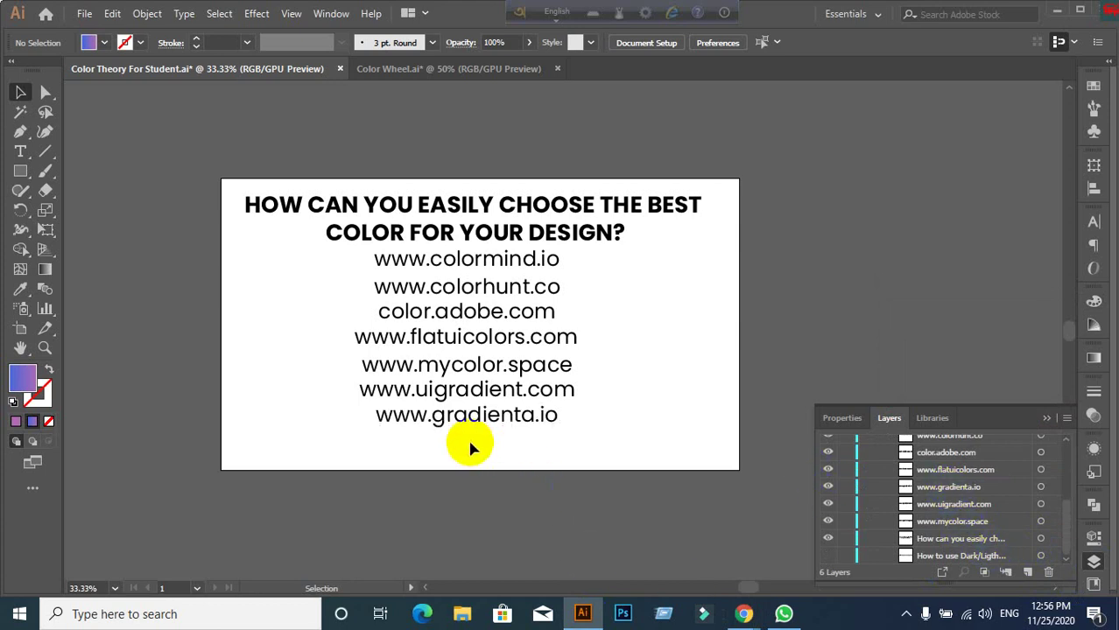
{"action": "mouse_move", "coordinate": [742, 614]}
{"action": "left_click", "coordinate": [654, 548]}
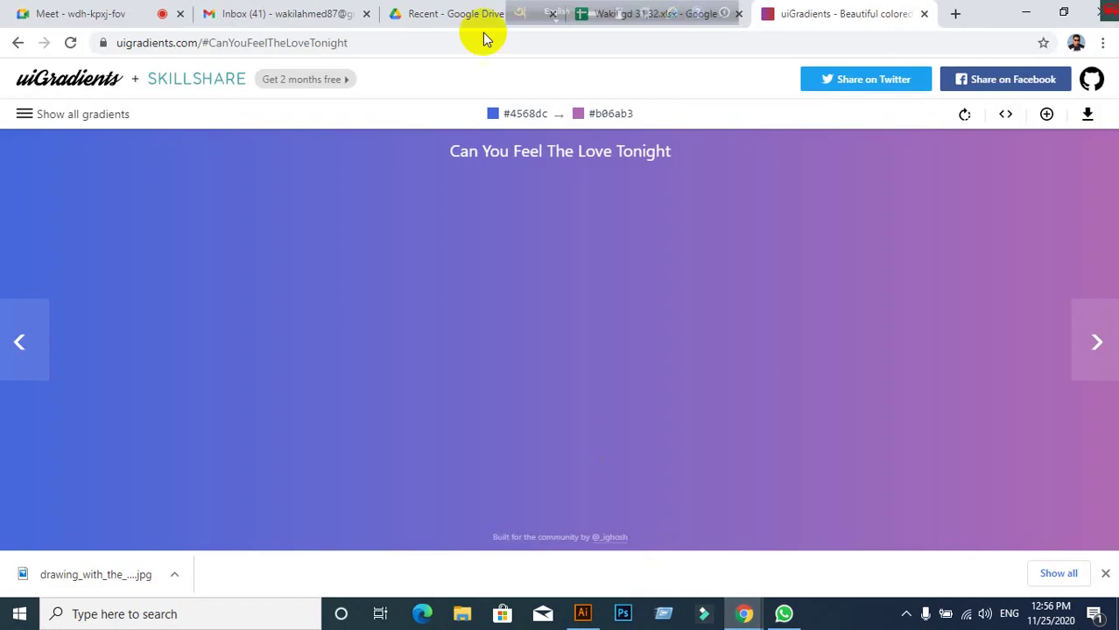
{"action": "left_click_drag", "start_coordinate": [512, 19], "coordinate": [264, 17]}
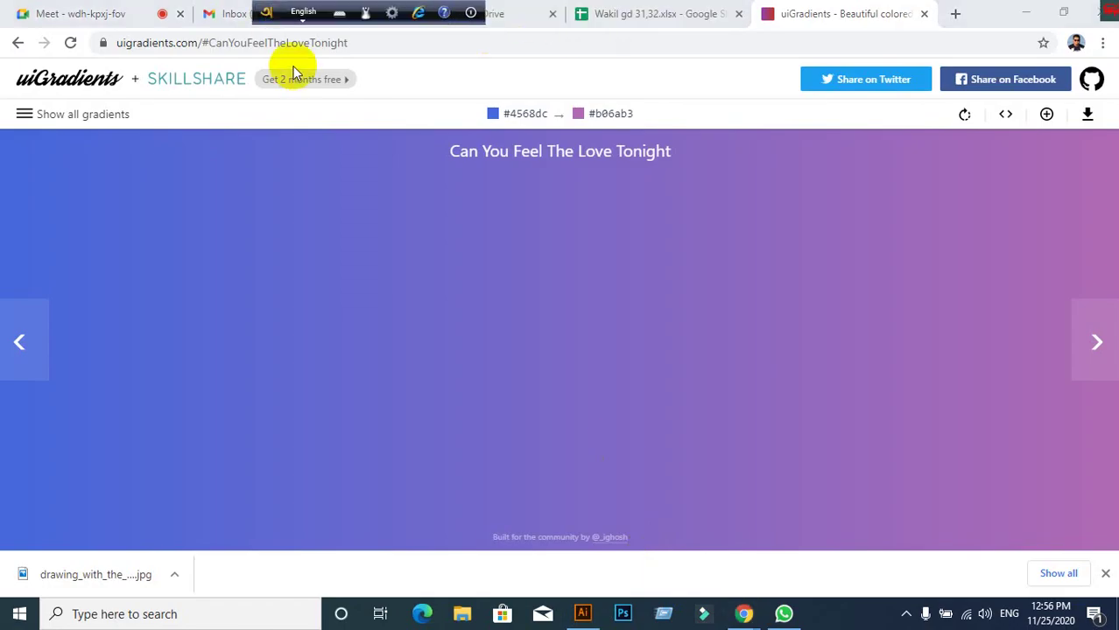
{"action": "left_click", "coordinate": [732, 46]}
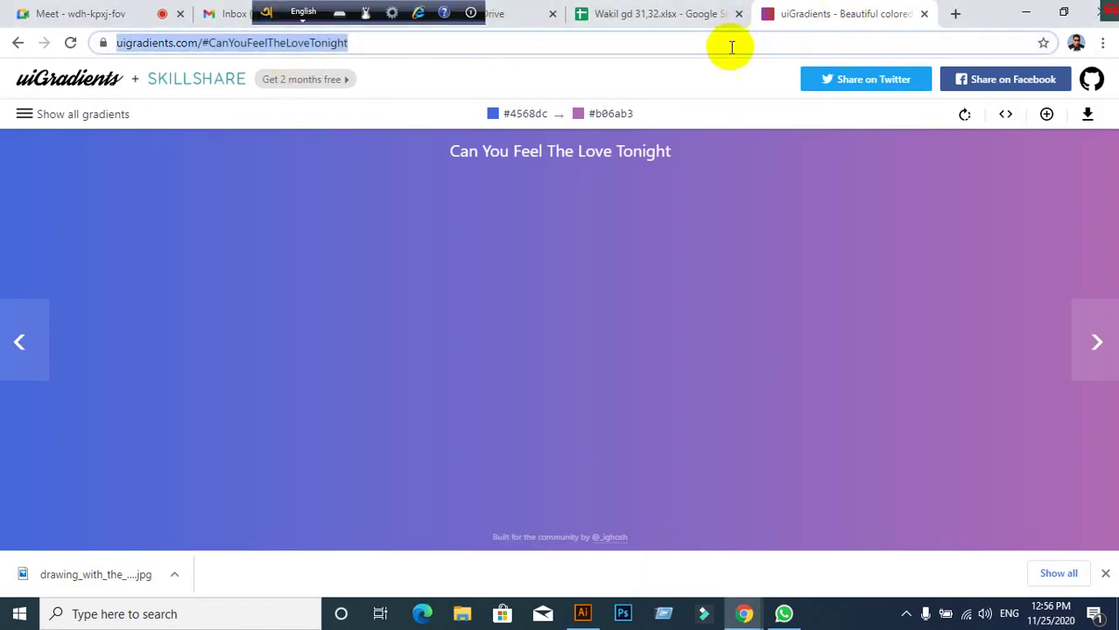
{"action": "type", "text": "www."}
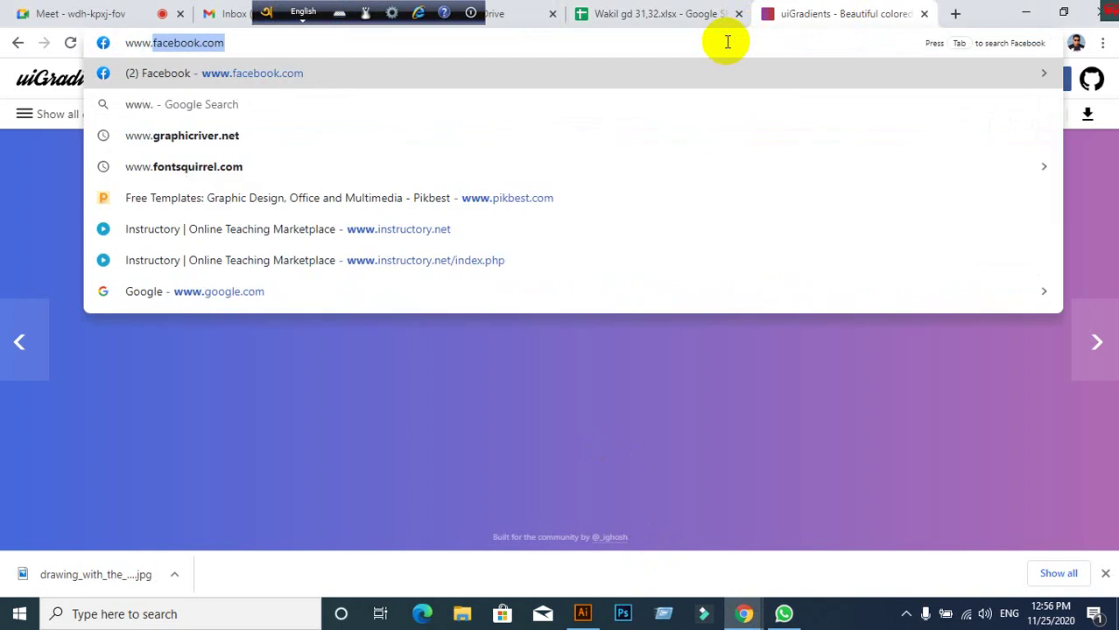
{"action": "type", "text": "gra"}
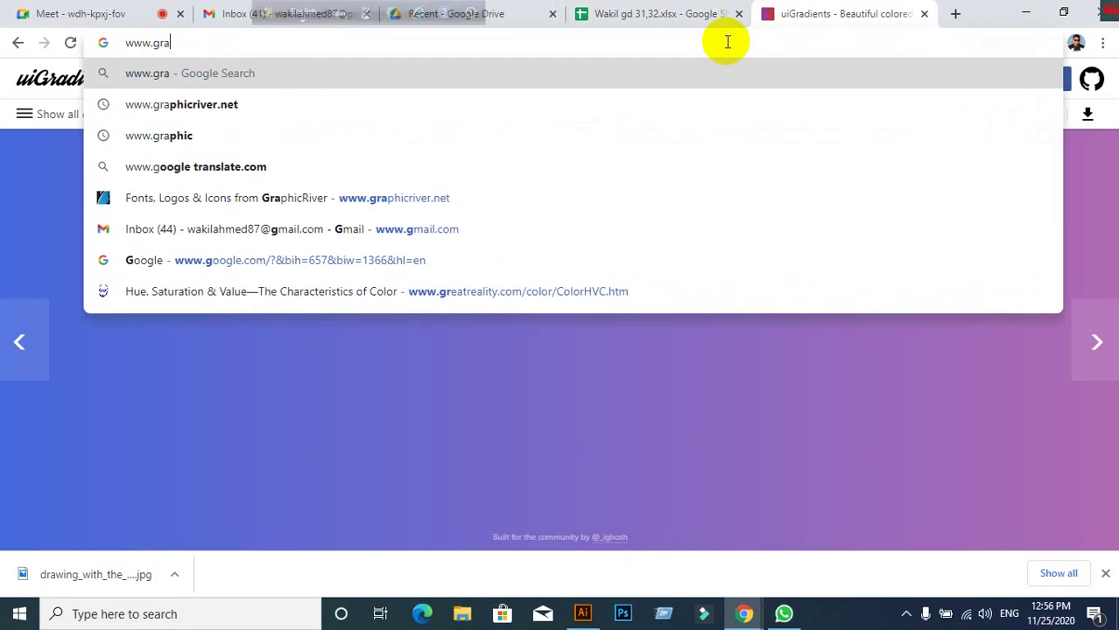
{"action": "type", "text": "dienta"}
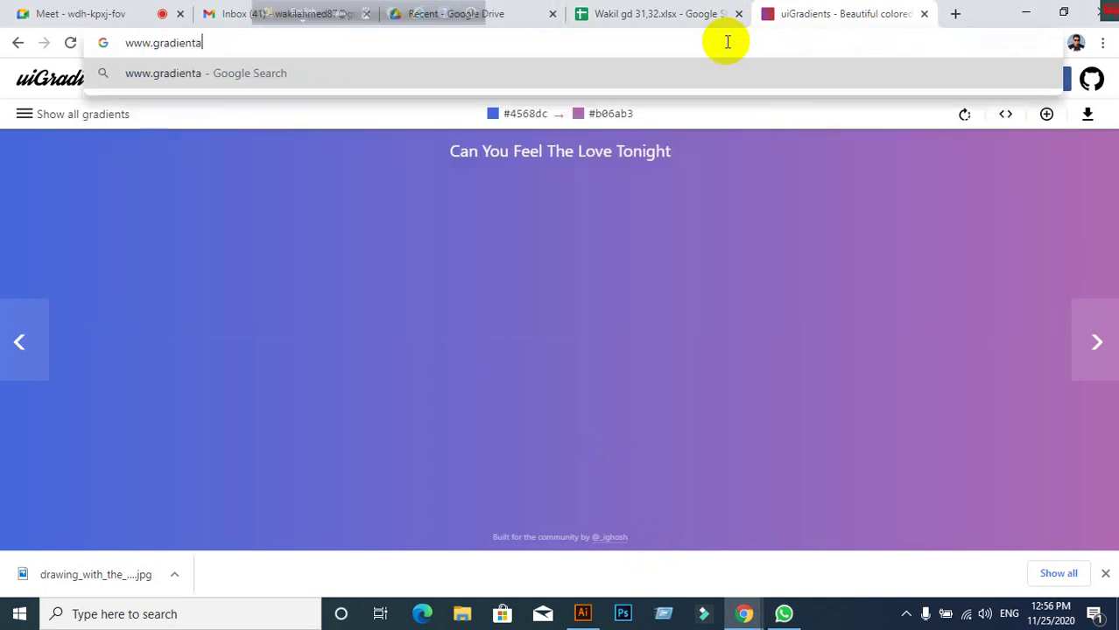
{"action": "type", "text": ".io"}
{"action": "key", "text": "Return"}
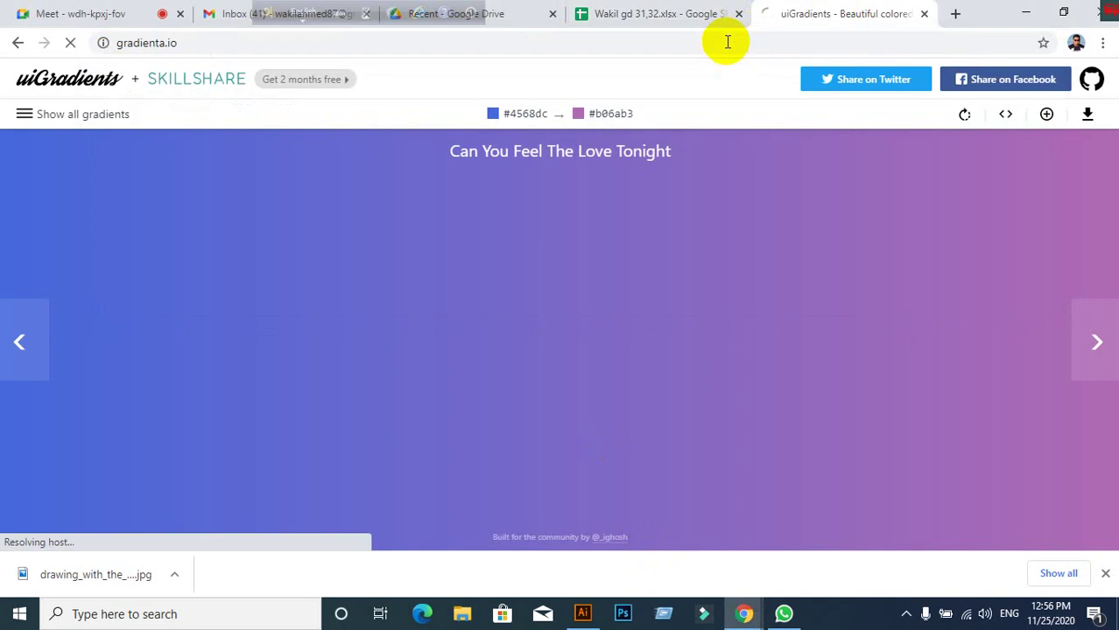
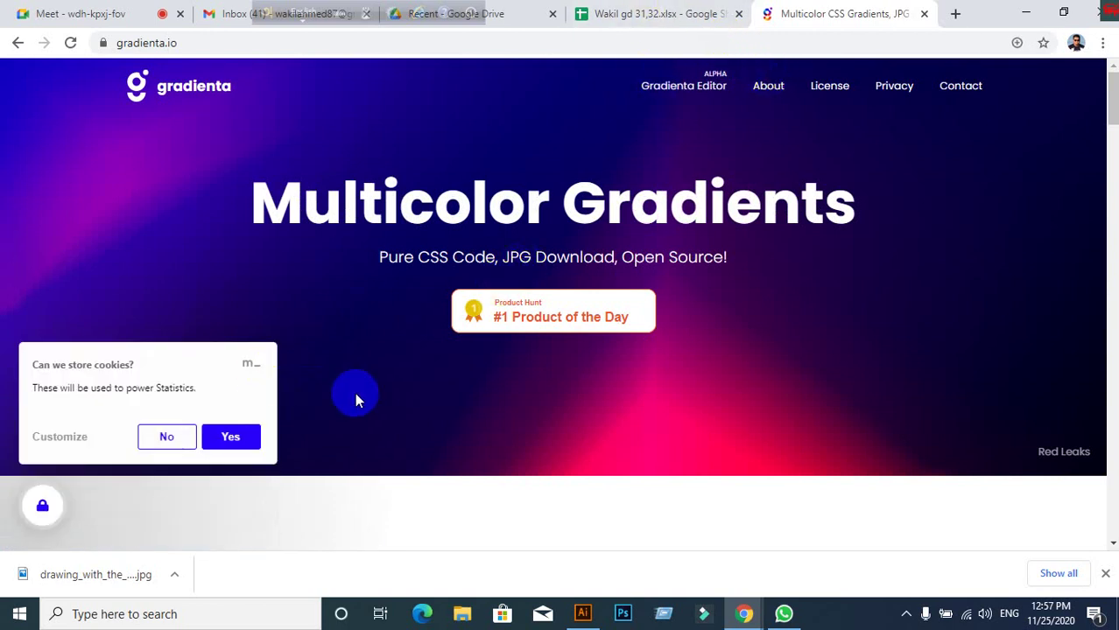
Step: Decline Gradienta's cookie request and browse the gradient gallery
{"action": "left_click", "coordinate": [179, 437]}
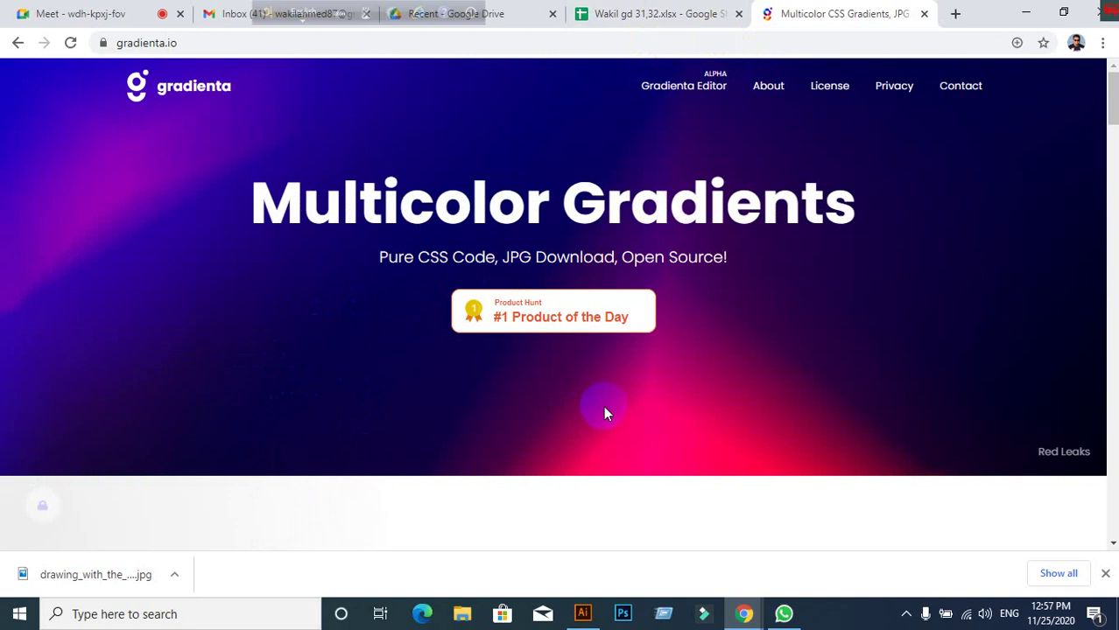
{"action": "scroll", "coordinate": [822, 400], "scroll_direction": "down", "scroll_amount": 1}
{"action": "scroll", "coordinate": [822, 400], "scroll_direction": "up", "scroll_amount": 1}
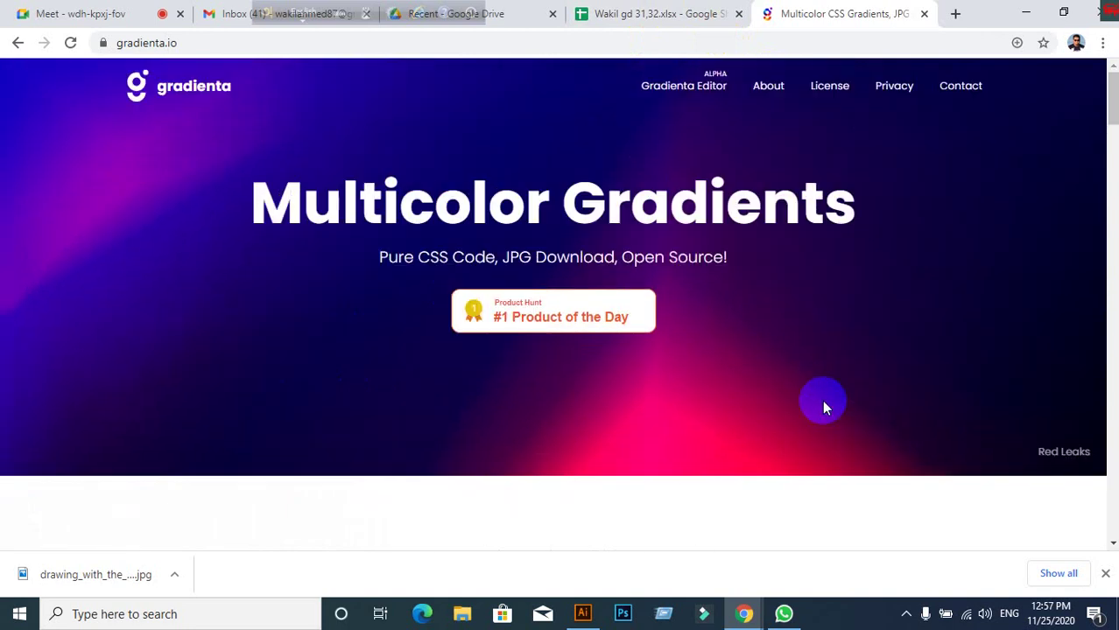
{"action": "scroll", "coordinate": [822, 400], "scroll_direction": "down", "scroll_amount": 1}
{"action": "scroll", "coordinate": [822, 400], "scroll_direction": "down", "scroll_amount": 1}
{"action": "scroll", "coordinate": [822, 400], "scroll_direction": "down", "scroll_amount": 1}
{"action": "scroll", "coordinate": [822, 400], "scroll_direction": "down", "scroll_amount": 4}
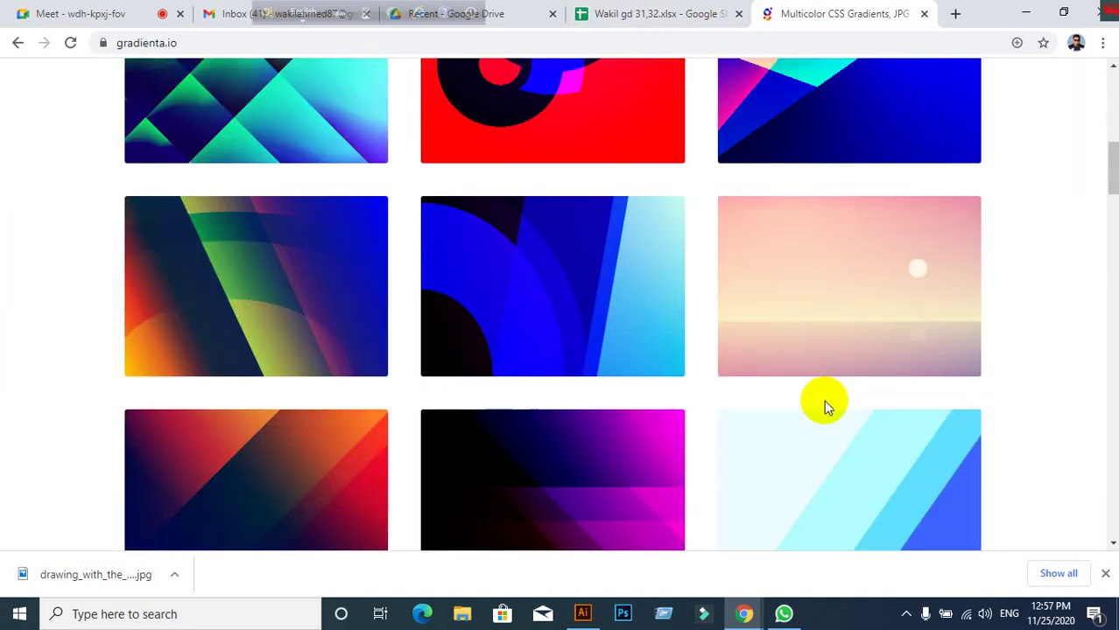
{"action": "scroll", "coordinate": [823, 400], "scroll_direction": "down", "scroll_amount": 1}
{"action": "scroll", "coordinate": [775, 381], "scroll_direction": "up", "scroll_amount": 1}
{"action": "scroll", "coordinate": [709, 394], "scroll_direction": "up", "scroll_amount": 3}
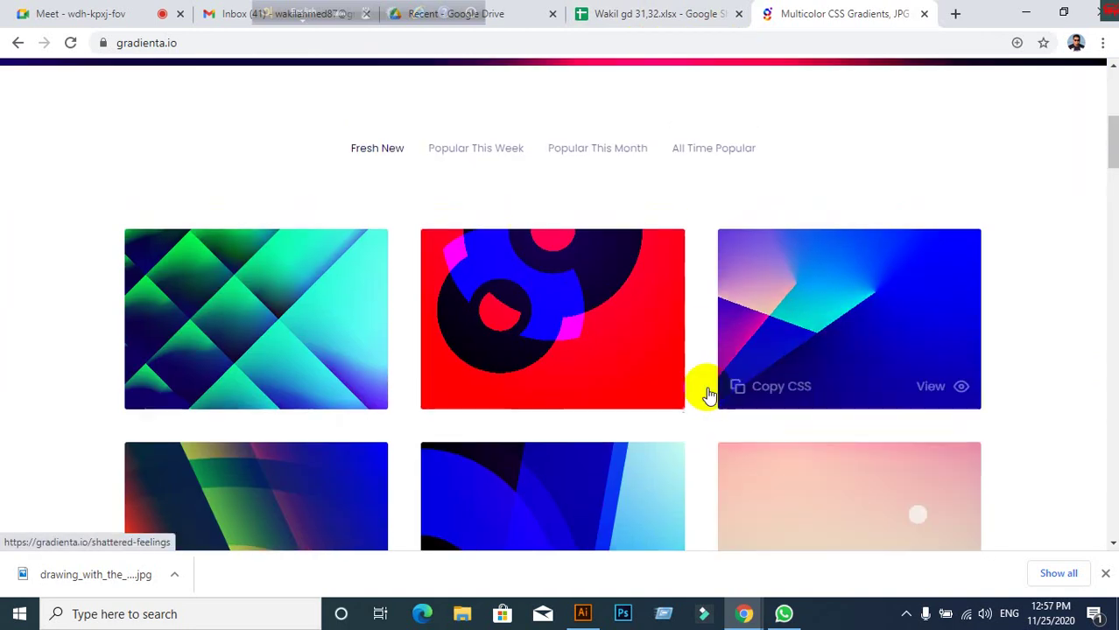
{"action": "scroll", "coordinate": [502, 442], "scroll_direction": "down", "scroll_amount": 4}
{"action": "scroll", "coordinate": [295, 357], "scroll_direction": "up", "scroll_amount": 3}
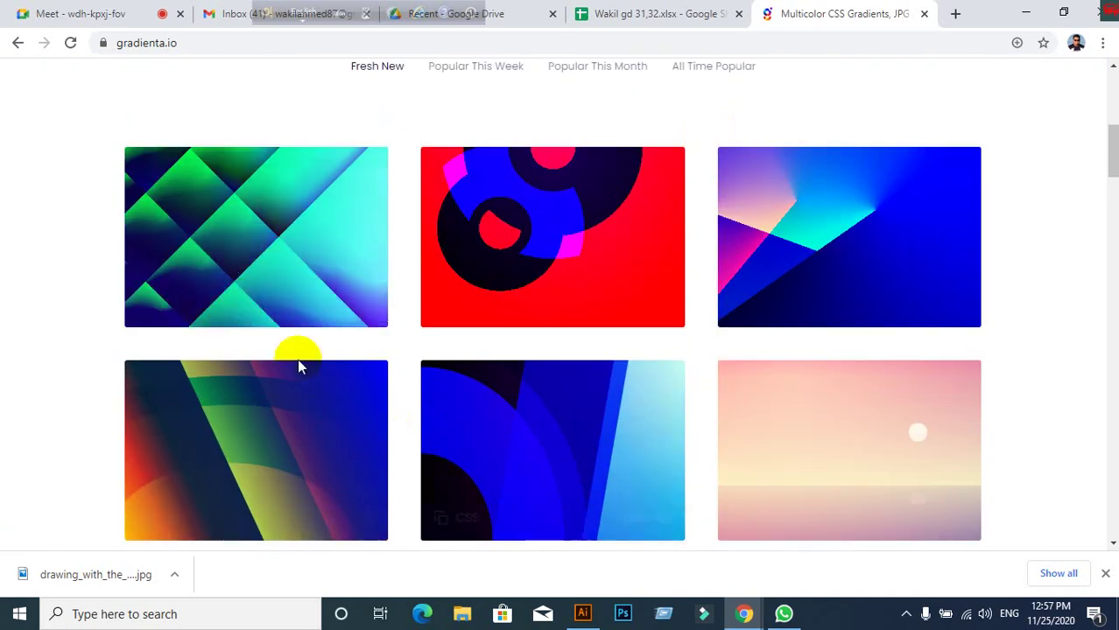
Step: Open the Crosscheck Pattern gradient's detail page
{"action": "left_click", "coordinate": [275, 231]}
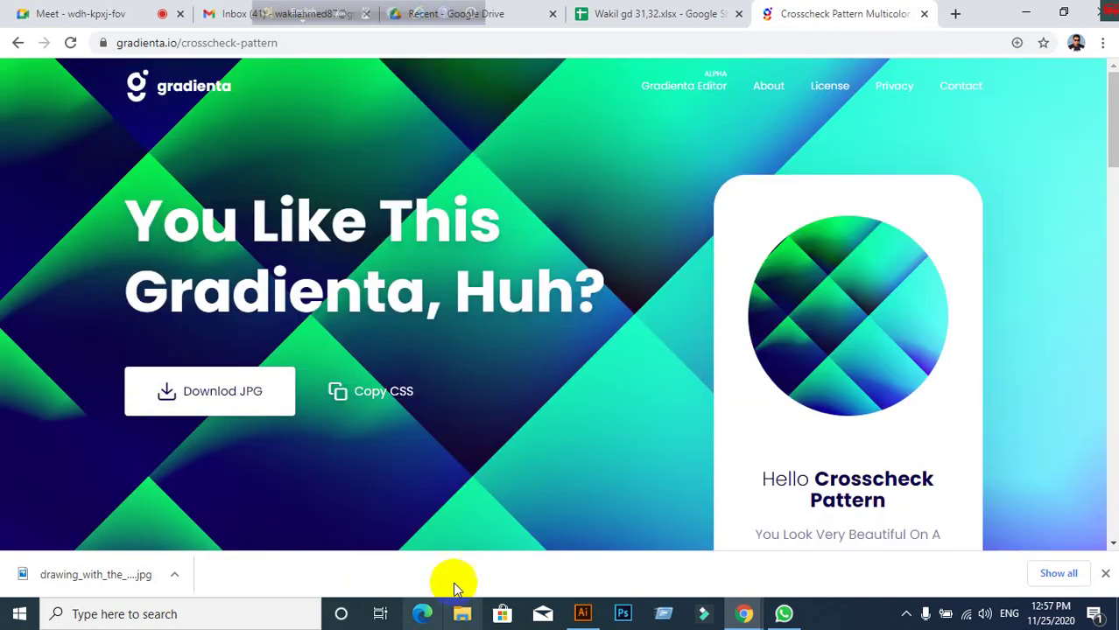
{"action": "scroll", "coordinate": [307, 449], "scroll_direction": "down", "scroll_amount": 1}
{"action": "scroll", "coordinate": [309, 456], "scroll_direction": "down", "scroll_amount": 1}
{"action": "scroll", "coordinate": [341, 468], "scroll_direction": "up", "scroll_amount": 2}
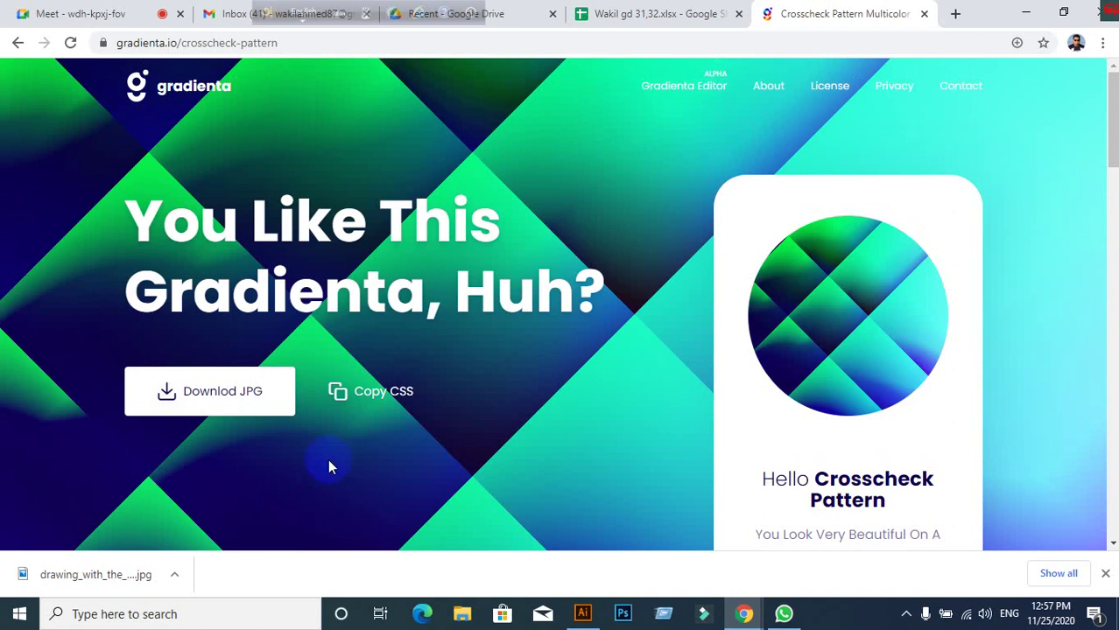
{"action": "left_click", "coordinate": [237, 394]}
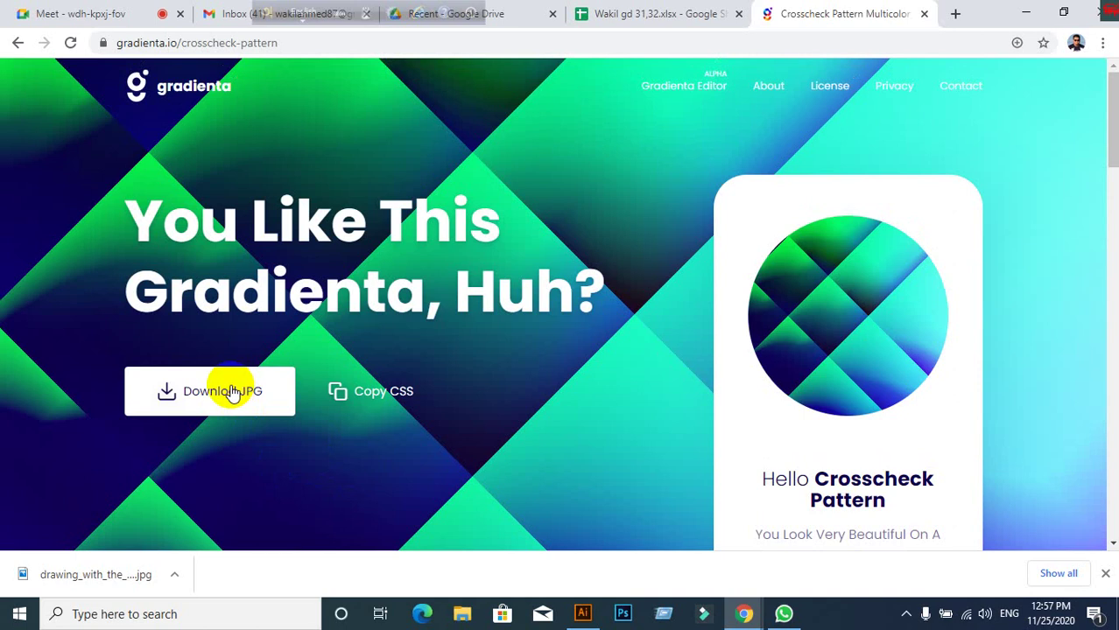
Step: Download Crosscheck Pattern as a 3000×2000 JPG and drag it into the Illustrator document
{"action": "left_click", "coordinate": [232, 391]}
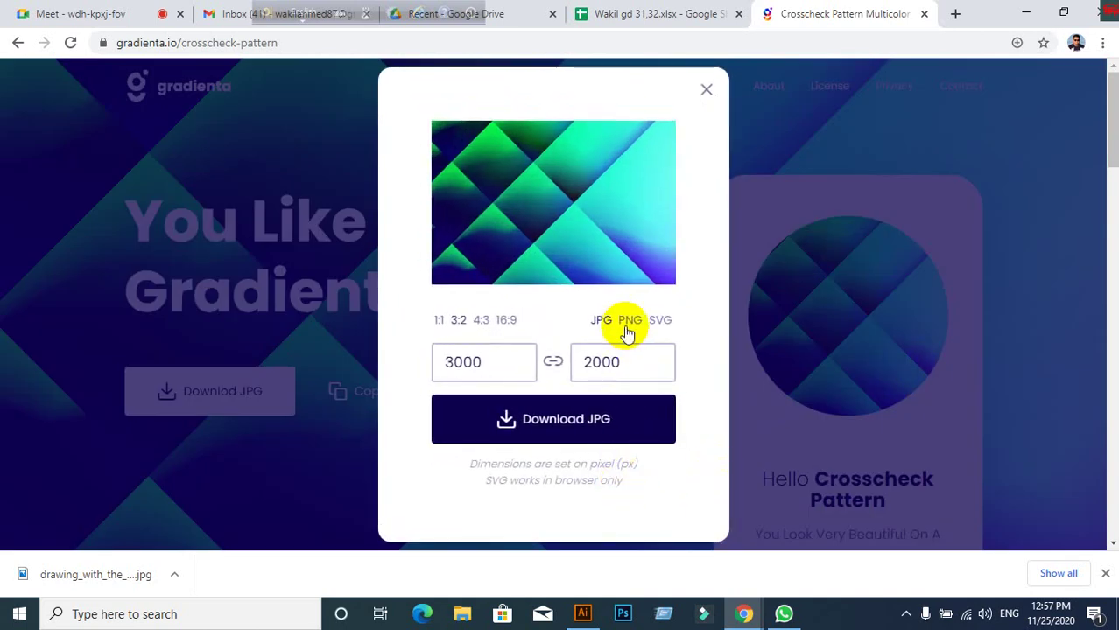
{"action": "left_click", "coordinate": [557, 421]}
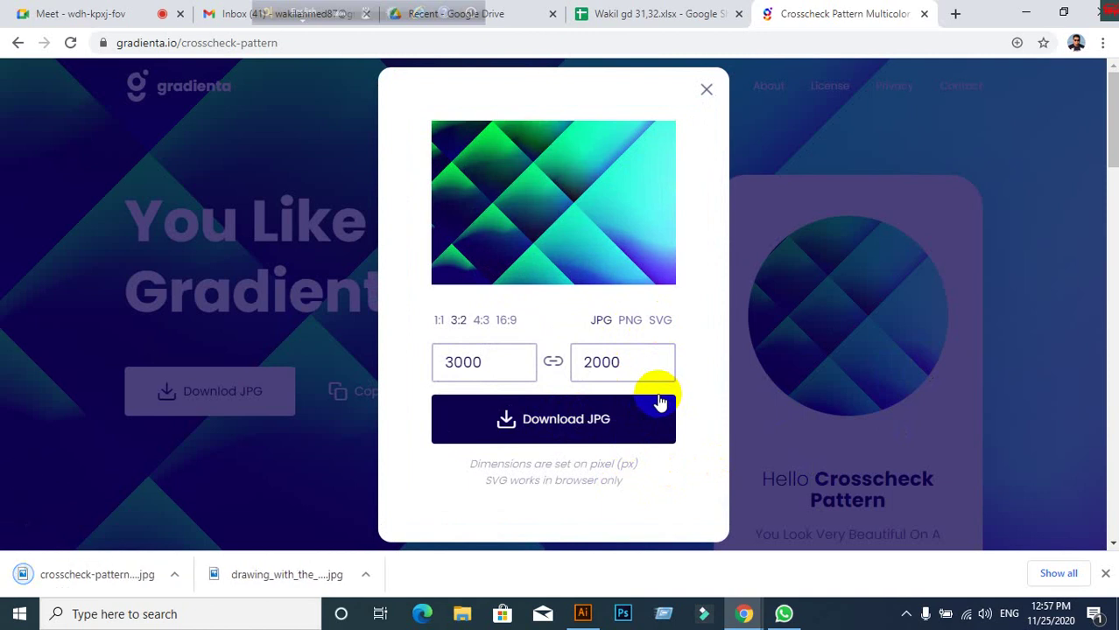
{"action": "left_click", "coordinate": [706, 89]}
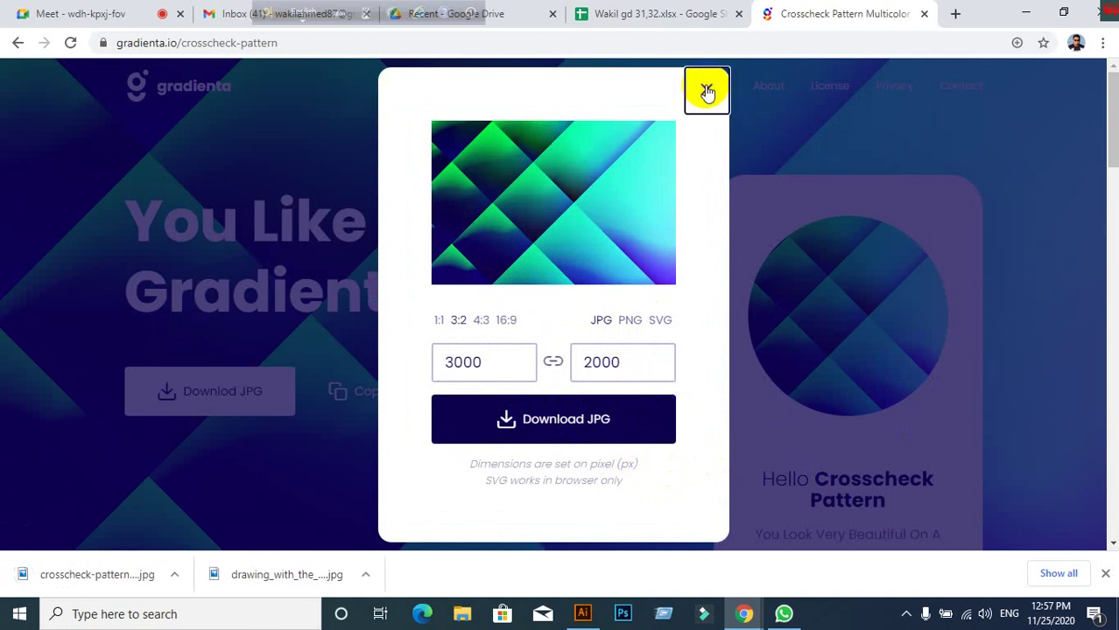
{"action": "left_click", "coordinate": [57, 583]}
{"action": "mouse_move", "coordinate": [57, 582]}
{"action": "left_mouse_down"}
{"action": "mouse_move", "coordinate": [853, 150]}
{"action": "mouse_move", "coordinate": [870, 242]}
{"action": "left_mouse_up"}
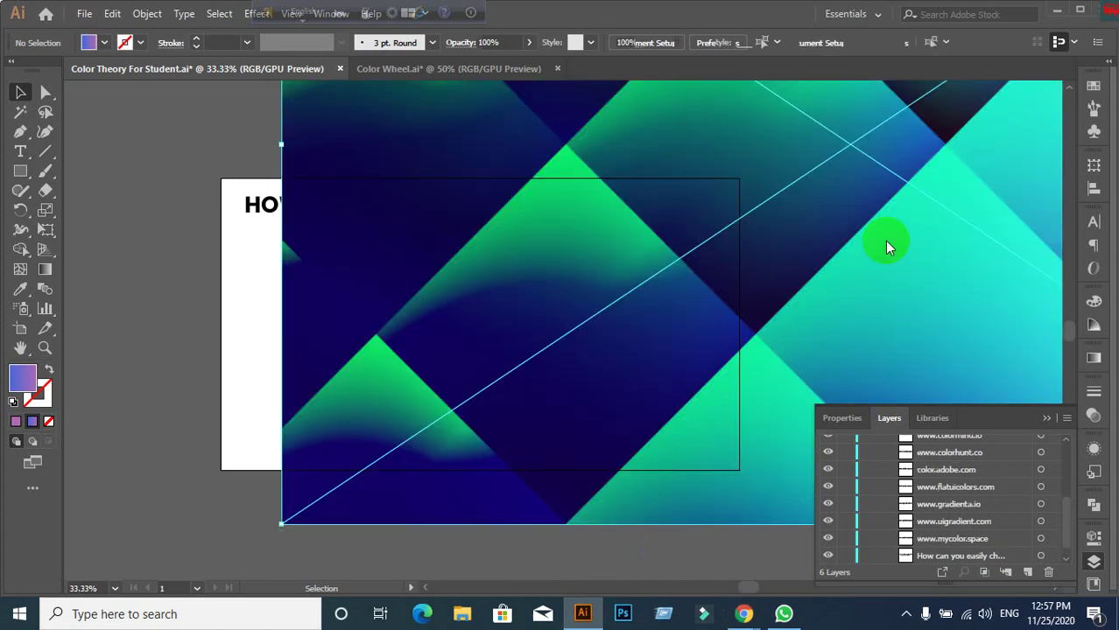
Step: Embed the placed crosscheck image and scale it down proportionally
{"action": "left_click", "coordinate": [279, 42]}
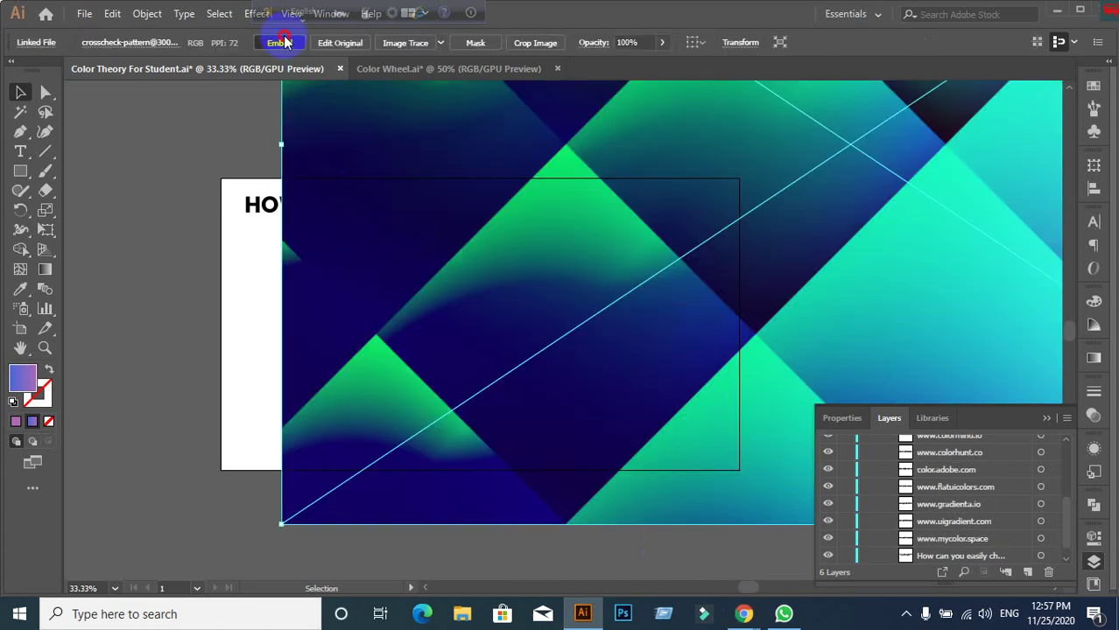
{"action": "scroll", "coordinate": [517, 277], "scroll_direction": "down", "scroll_amount": 2, "text": "alt"}
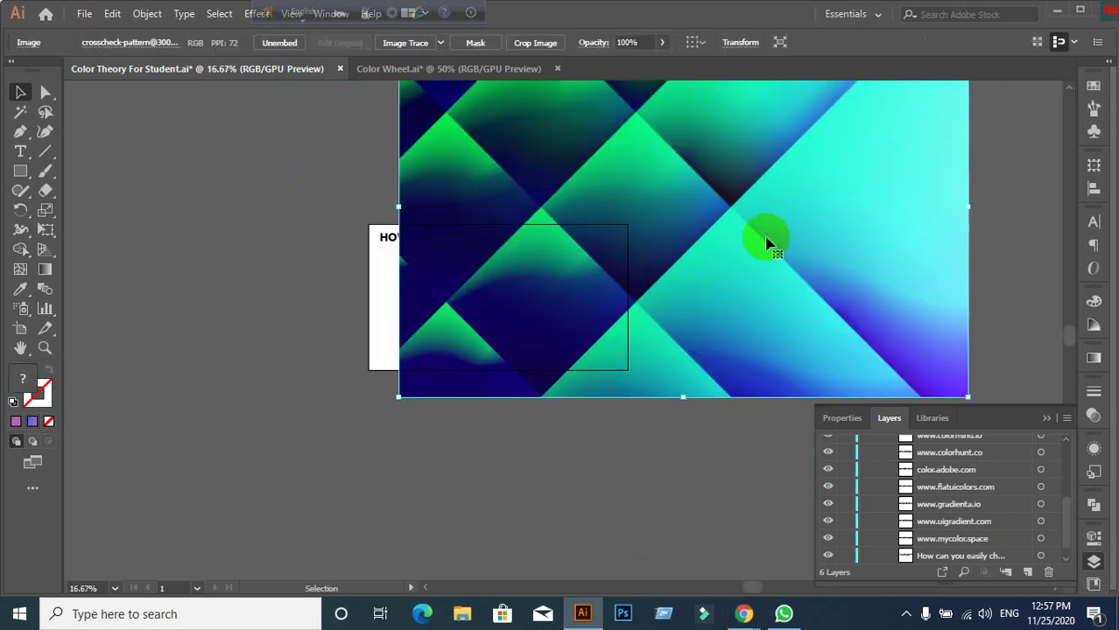
{"action": "scroll", "coordinate": [767, 243], "scroll_direction": "up", "scroll_amount": 2}
{"action": "scroll", "coordinate": [744, 232], "scroll_direction": "up", "scroll_amount": 2}
{"action": "scroll", "coordinate": [744, 237], "scroll_direction": "up", "scroll_amount": 2}
{"action": "scroll", "coordinate": [744, 238], "scroll_direction": "up", "scroll_amount": 1}
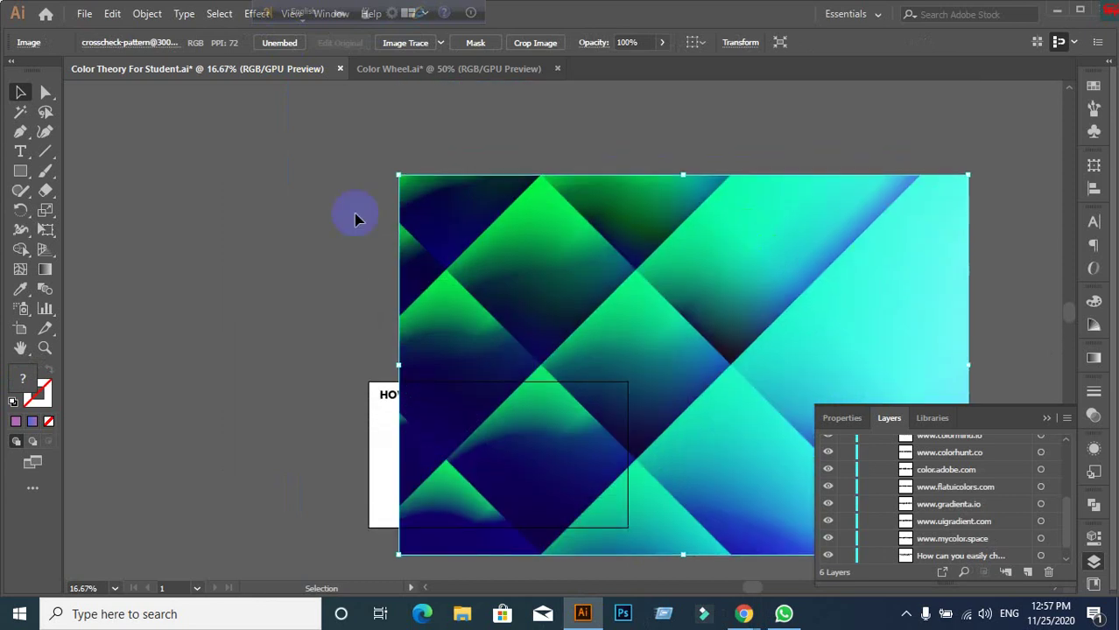
{"action": "left_click_drag", "start_coordinate": [395, 171], "coordinate": [688, 367]}
Step: Move the image up beside the websites list and deselect it
{"action": "mouse_move", "coordinate": [736, 408]}
{"action": "left_mouse_down"}
{"action": "mouse_move", "coordinate": [375, 110]}
{"action": "mouse_move", "coordinate": [393, 136]}
{"action": "left_mouse_up"}
{"action": "left_click_drag", "start_coordinate": [433, 234], "coordinate": [476, 295]}
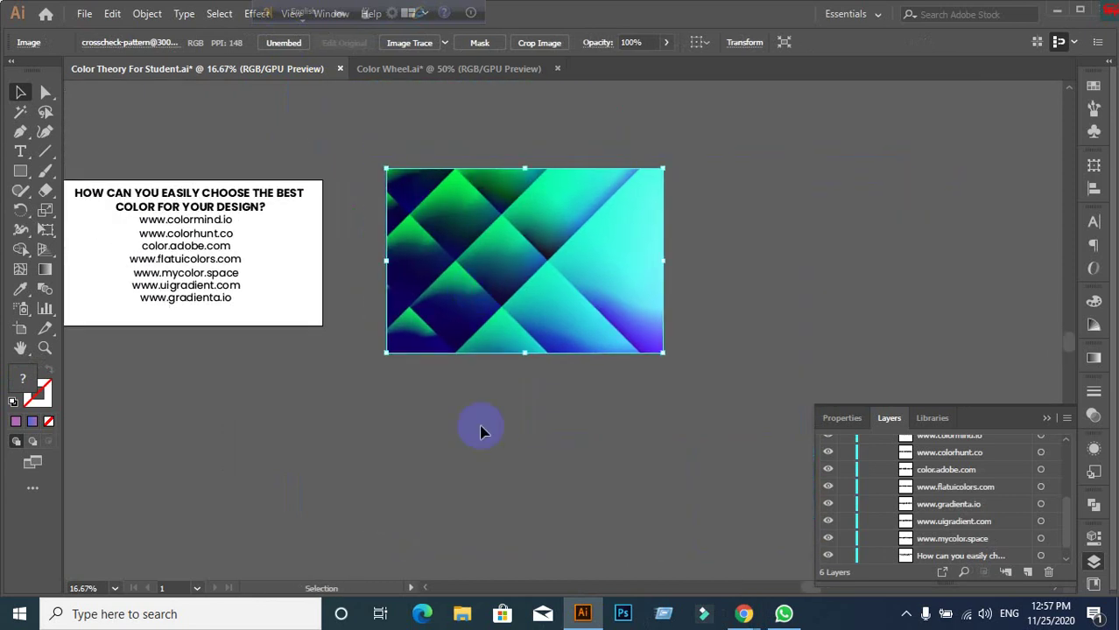
{"action": "left_click_drag", "start_coordinate": [512, 333], "coordinate": [750, 237]}
{"action": "left_click", "coordinate": [614, 364]}
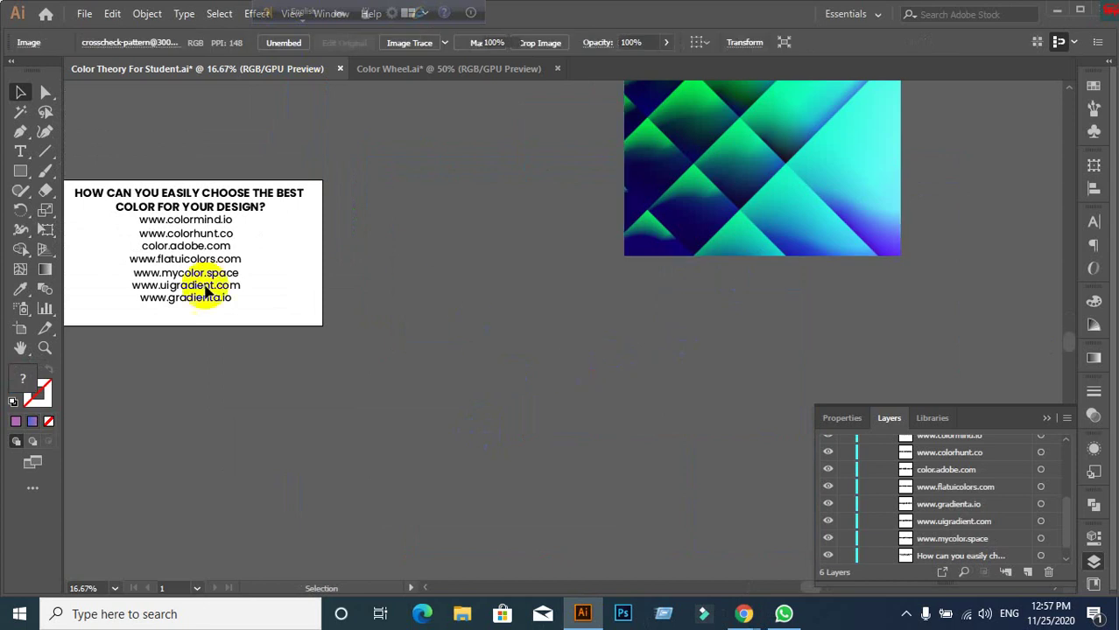
Step: Draw a test rectangle below the image with a solid purple #B06AB3 fill
{"action": "left_click", "coordinate": [21, 172]}
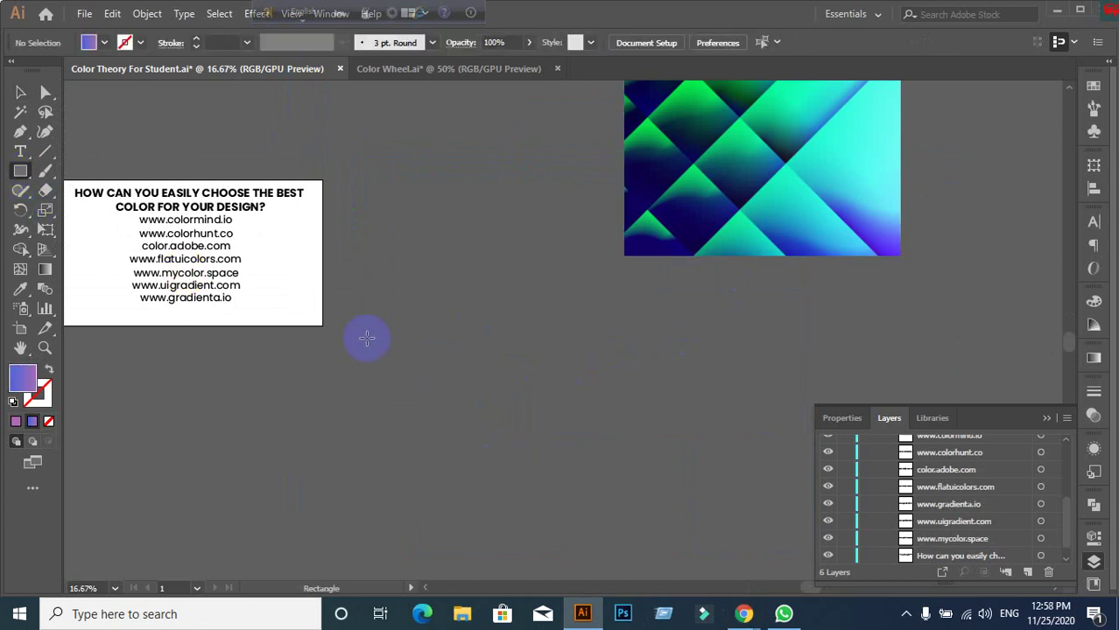
{"action": "left_click_drag", "start_coordinate": [367, 338], "coordinate": [624, 505]}
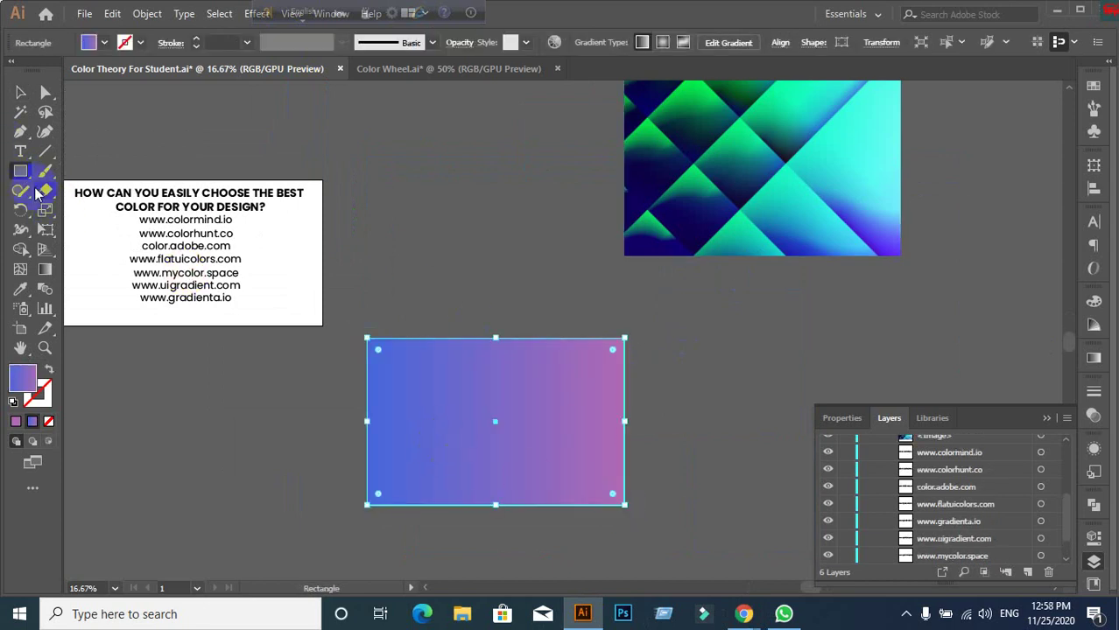
{"action": "left_click", "coordinate": [24, 381]}
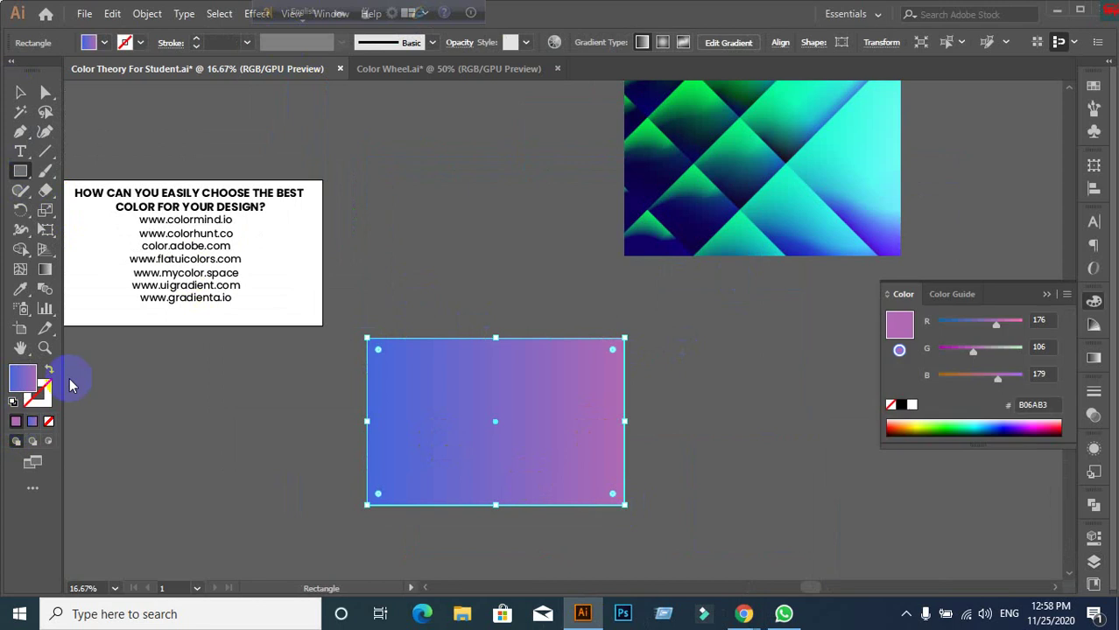
{"action": "key", "text": "comma"}
{"action": "left_click", "coordinate": [21, 92]}
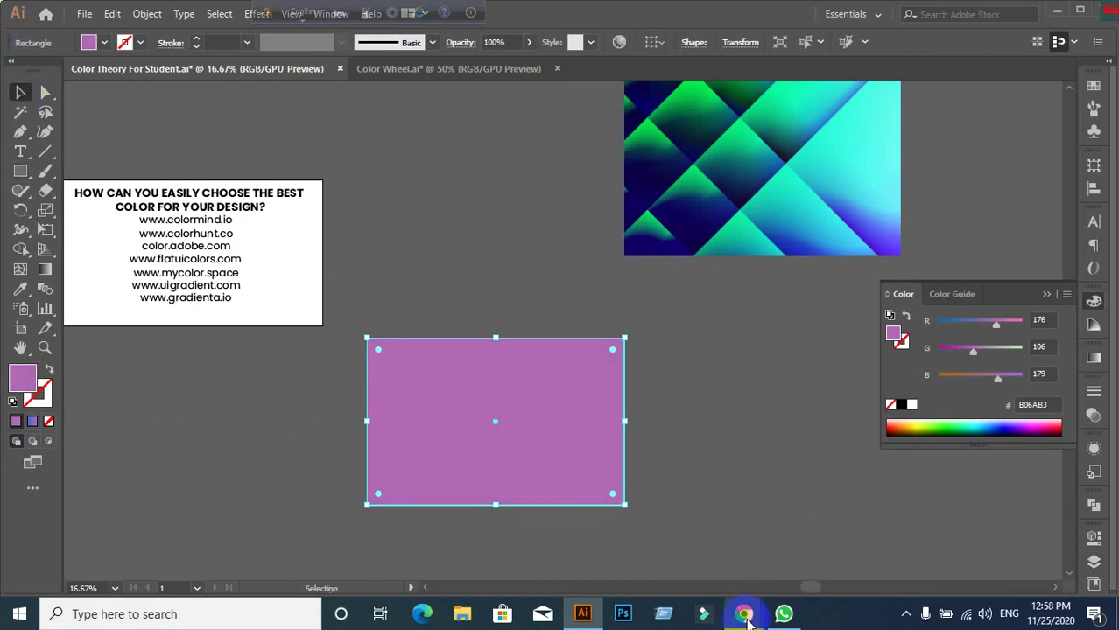
Step: Select the purple test rectangle for removal
{"action": "scroll", "coordinate": [761, 446], "scroll_direction": "up", "scroll_amount": 1}
{"action": "left_click", "coordinate": [729, 254]}
{"action": "left_click", "coordinate": [569, 467]}
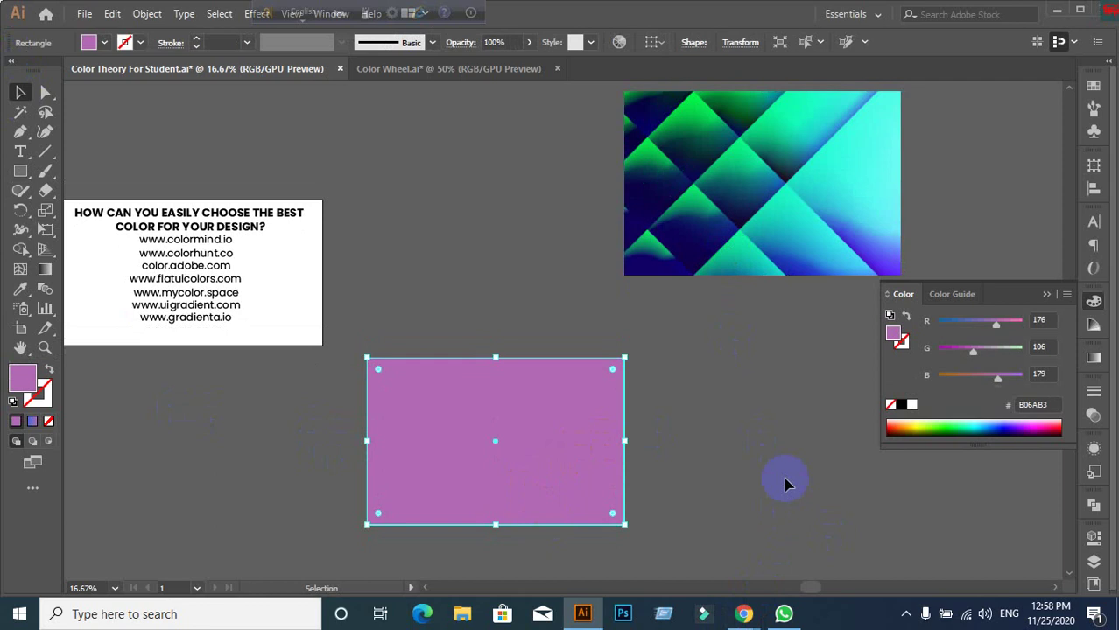
{"action": "left_click", "coordinate": [268, 502]}
{"action": "left_click", "coordinate": [494, 445]}
Step: Delete the purple rectangle and switch the fill to a gradient
{"action": "key", "text": "Delete"}
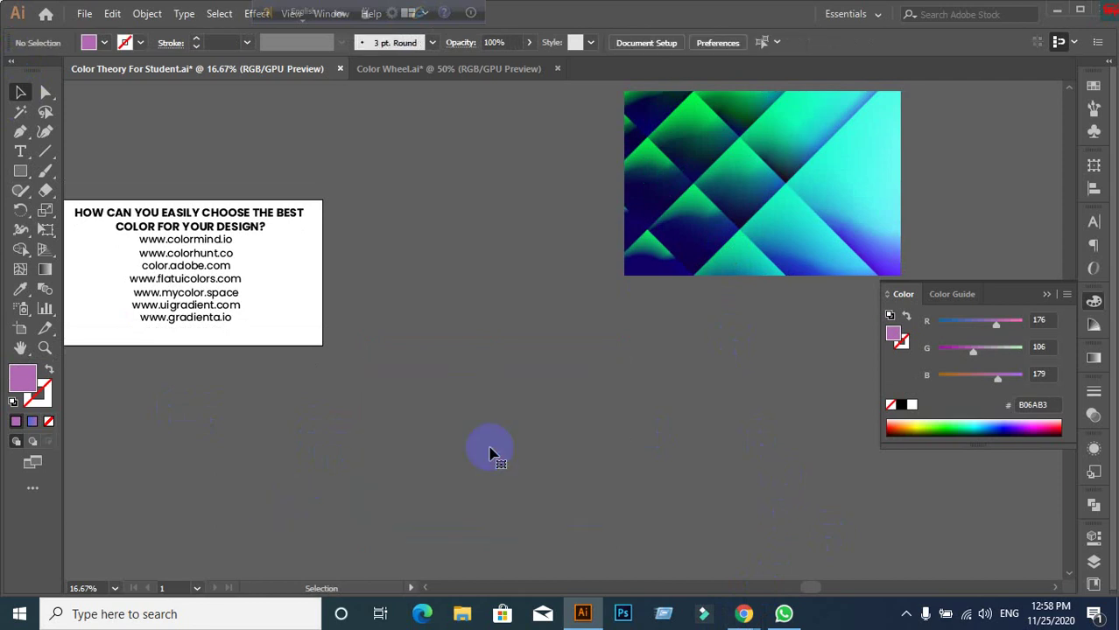
{"action": "left_click", "coordinate": [32, 421]}
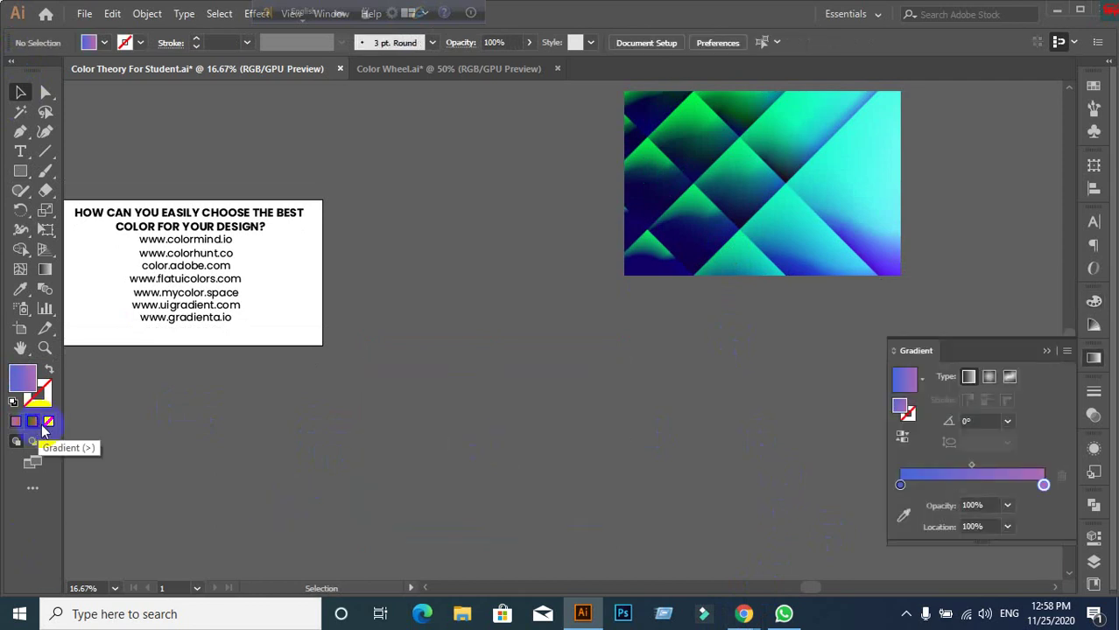
{"action": "left_click", "coordinate": [898, 486]}
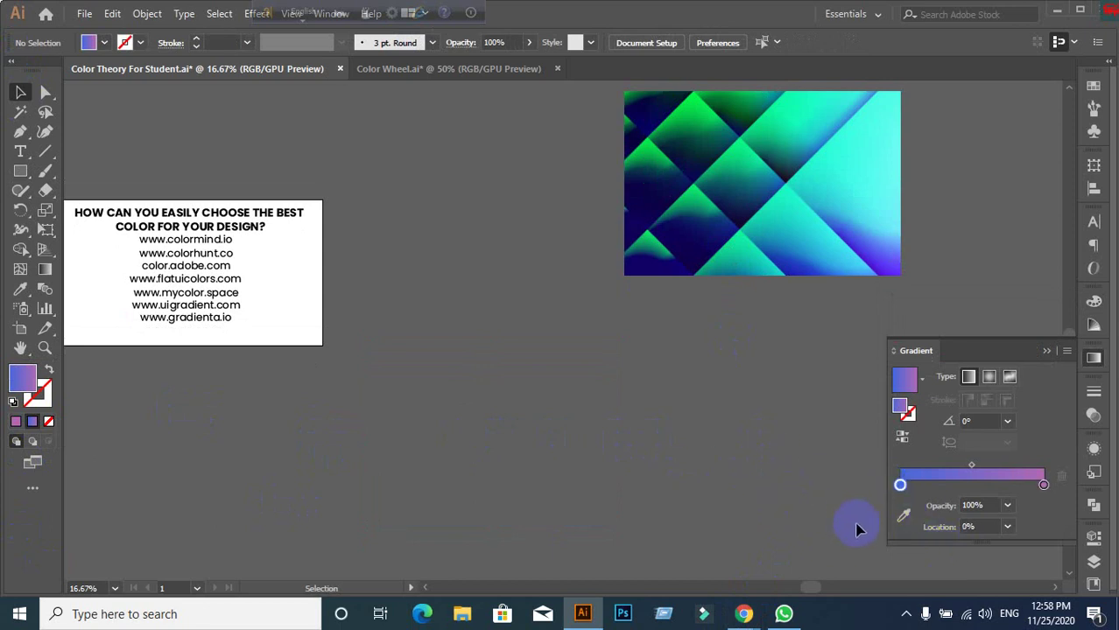
{"action": "left_click", "coordinate": [901, 486]}
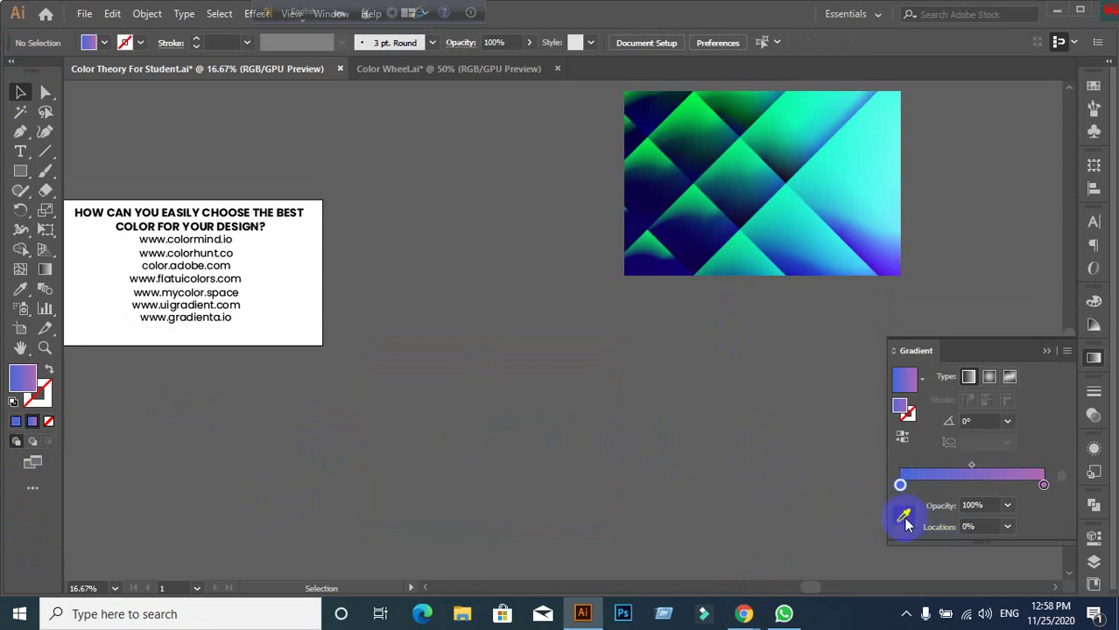
Step: Sample dark purple and teal from the crosscheck image for the gradient's end stops
{"action": "left_click", "coordinate": [904, 516]}
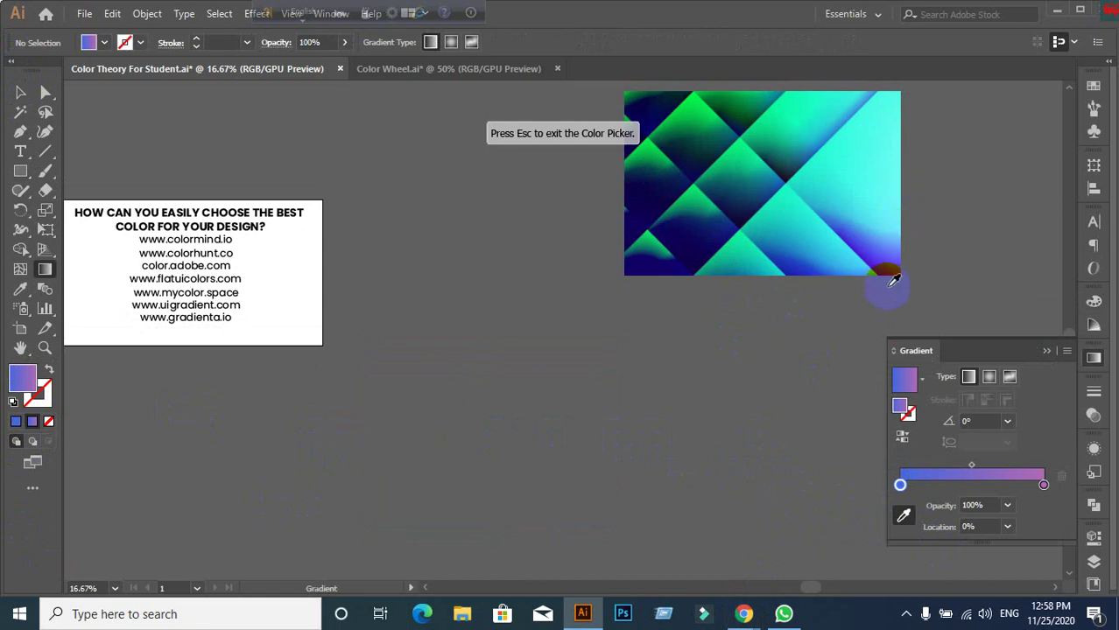
{"action": "scroll", "coordinate": [744, 285], "scroll_direction": "up", "scroll_amount": 2}
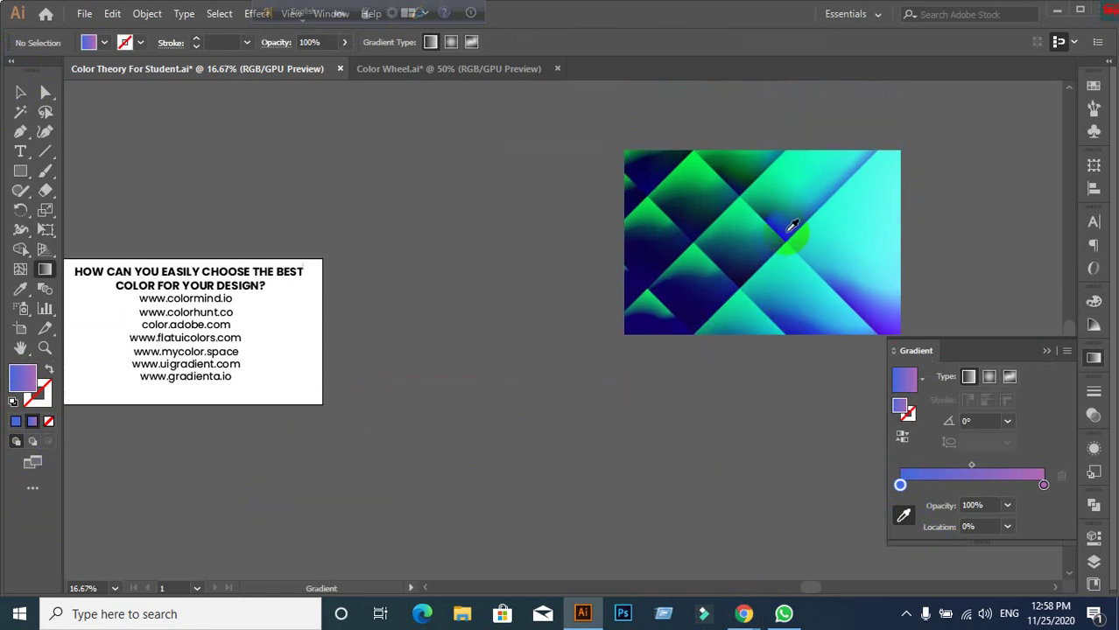
{"action": "left_click", "coordinate": [791, 226]}
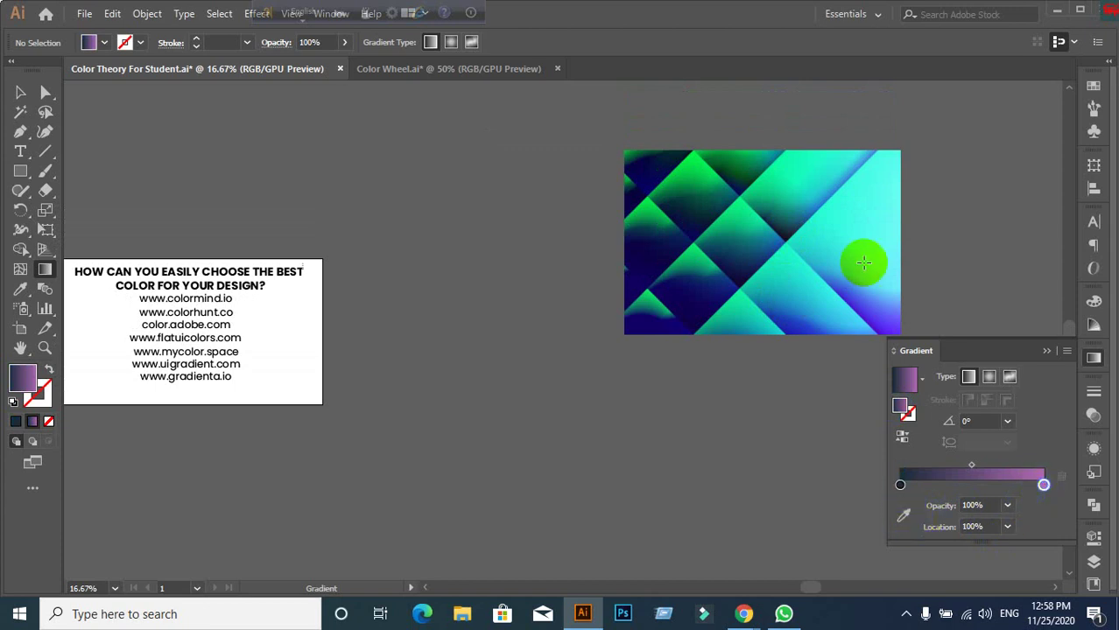
{"action": "left_click", "coordinate": [903, 516]}
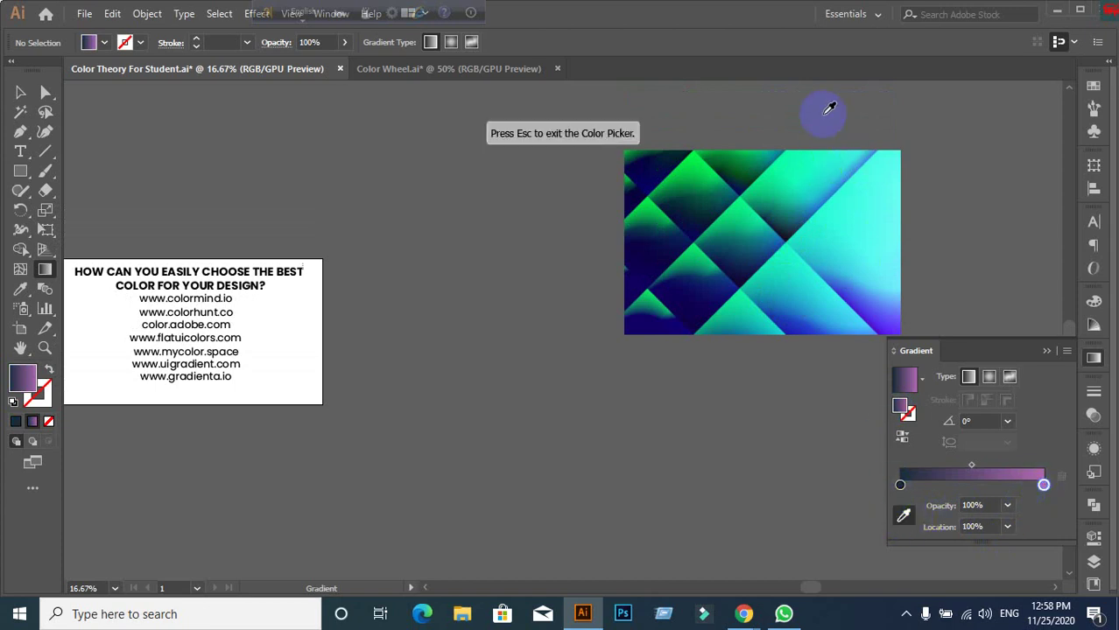
{"action": "left_click", "coordinate": [823, 162]}
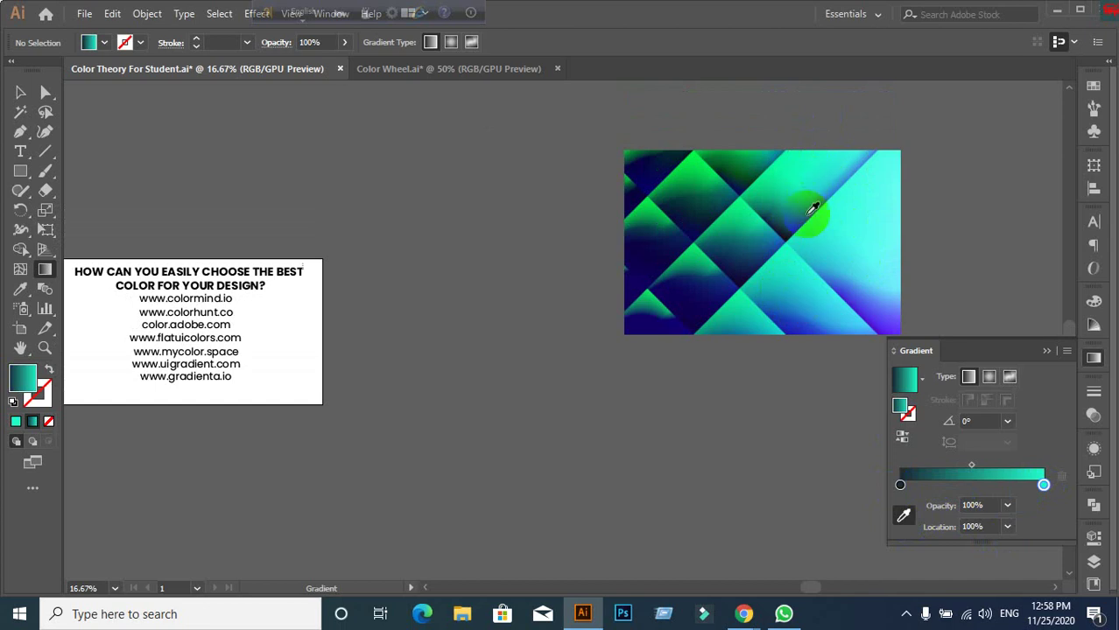
Step: Add a 50% midpoint stop sampled cyan from the image and reapply the gradient fill
{"action": "left_click", "coordinate": [972, 485]}
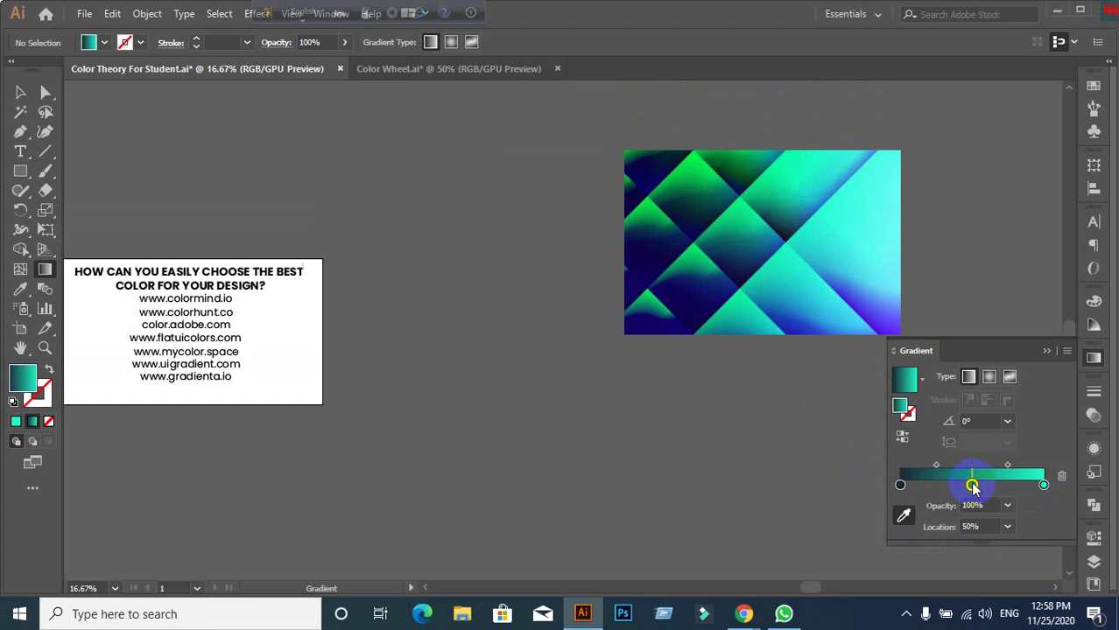
{"action": "left_click", "coordinate": [20, 289]}
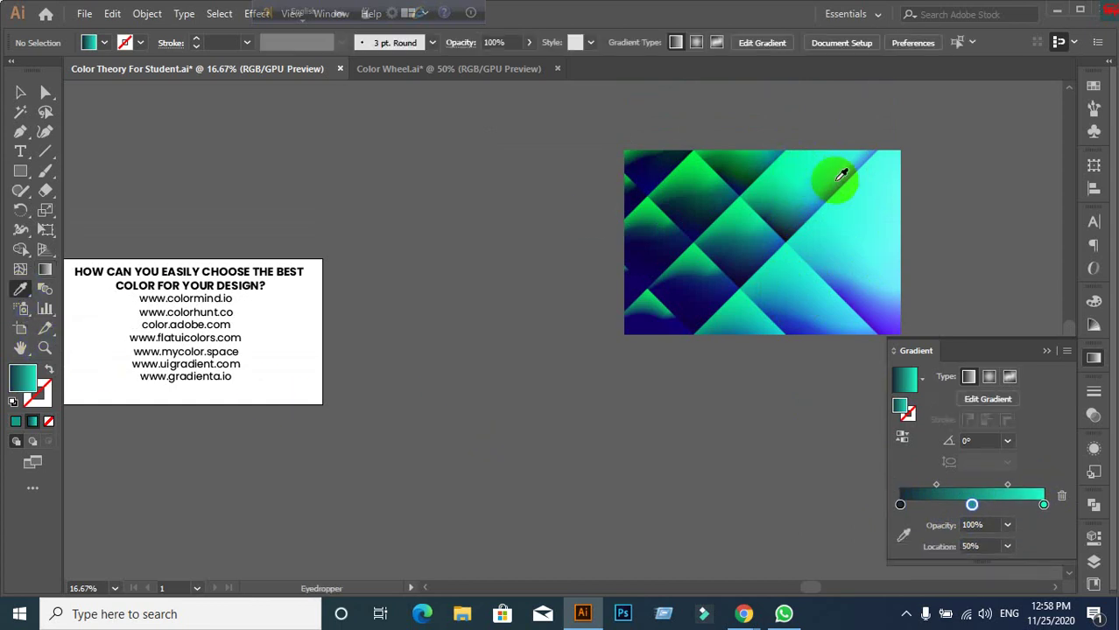
{"action": "left_click", "coordinate": [841, 174]}
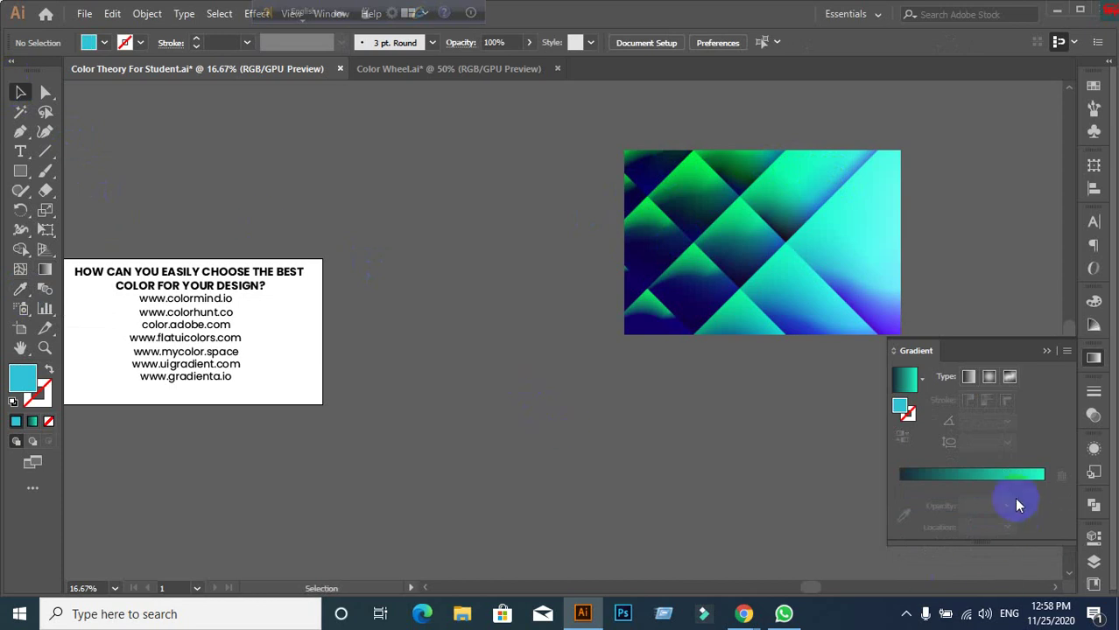
{"action": "left_click", "coordinate": [996, 473]}
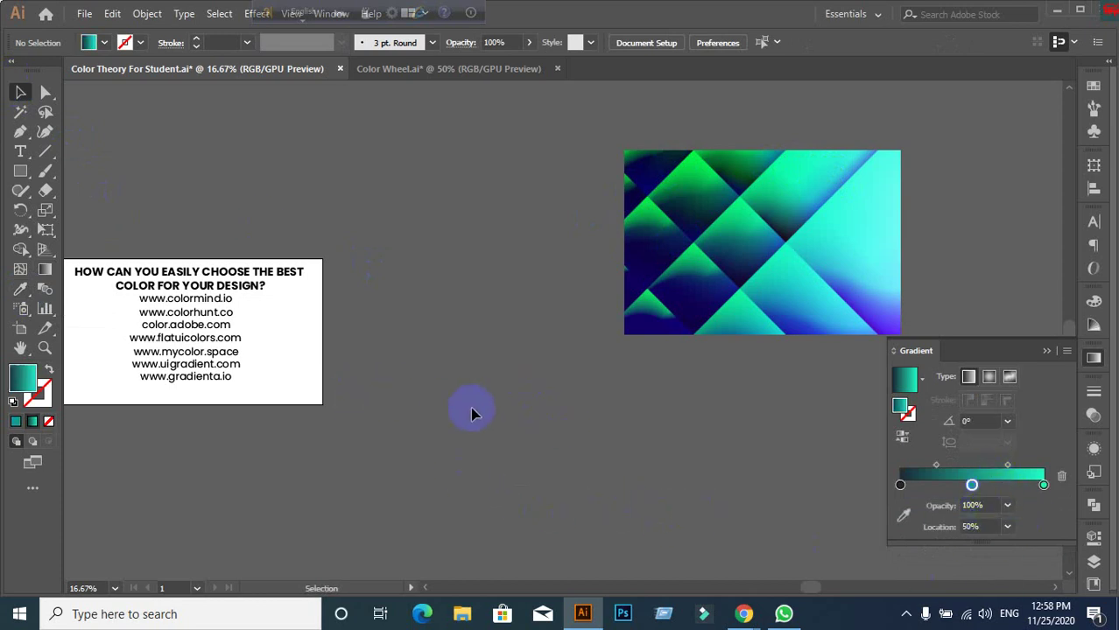
Step: Draw a gradient-filled square below the websites list and deselect it
{"action": "left_click", "coordinate": [21, 170]}
{"action": "left_click_drag", "start_coordinate": [460, 393], "coordinate": [602, 534]}
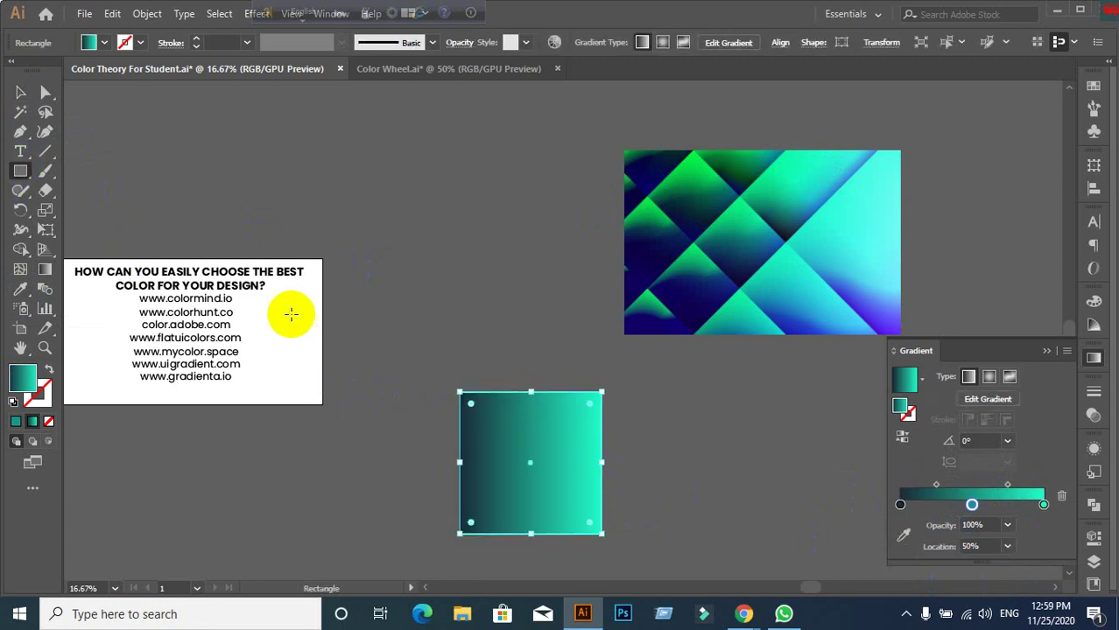
{"action": "left_click", "coordinate": [21, 91]}
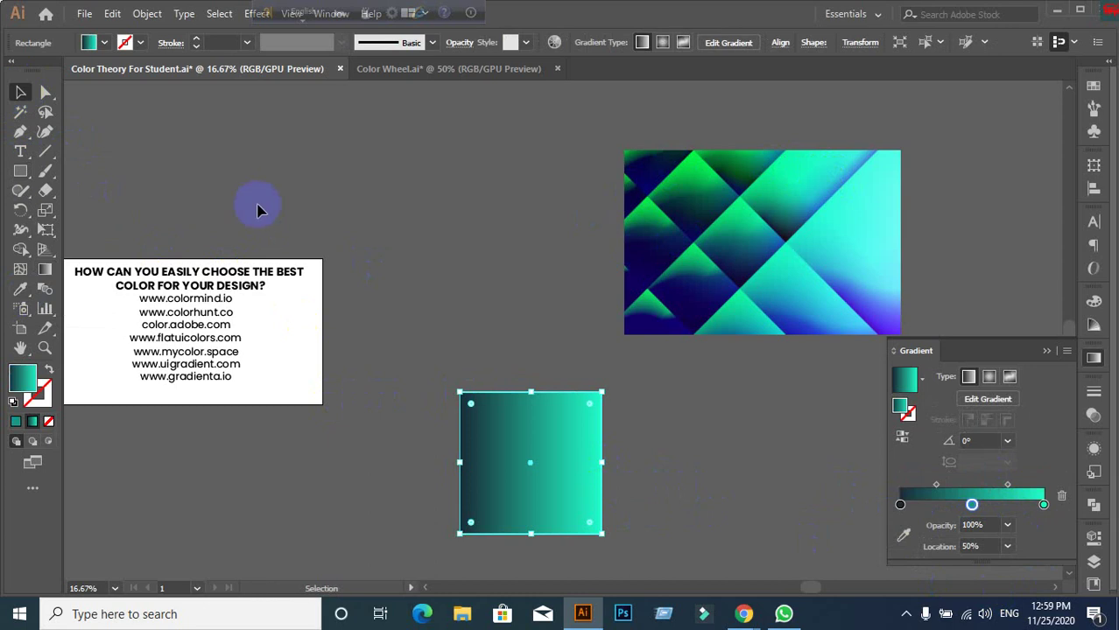
{"action": "left_click", "coordinate": [792, 404]}
Step: Show the Google Meet presenting tab in Chrome, briefly toggling Illustrator
{"action": "left_click", "coordinate": [827, 539]}
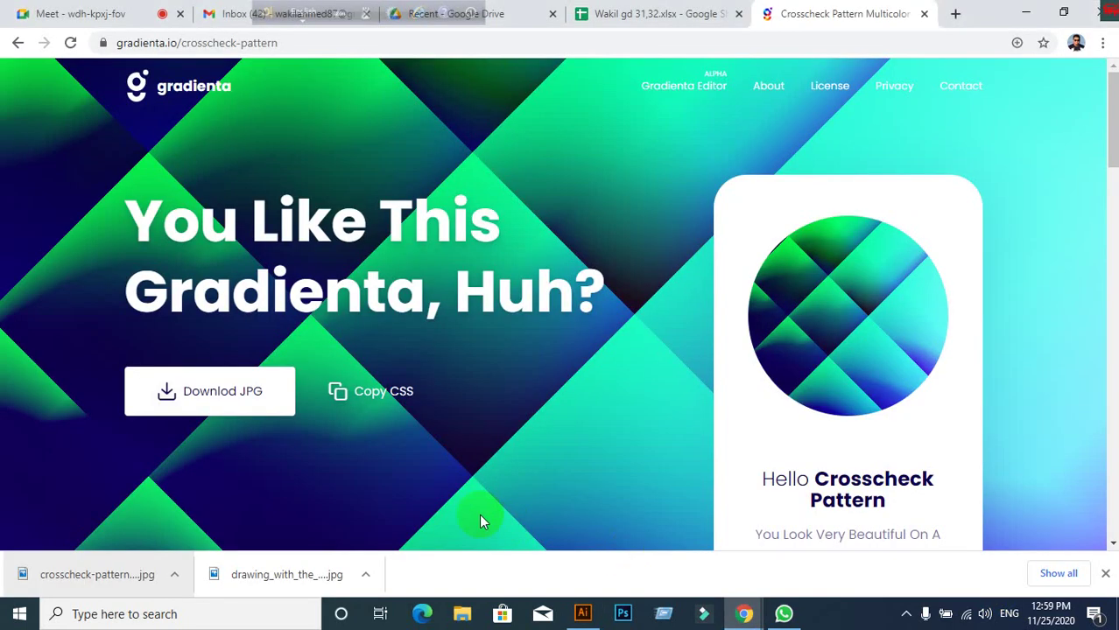
{"action": "left_click", "coordinate": [77, 15]}
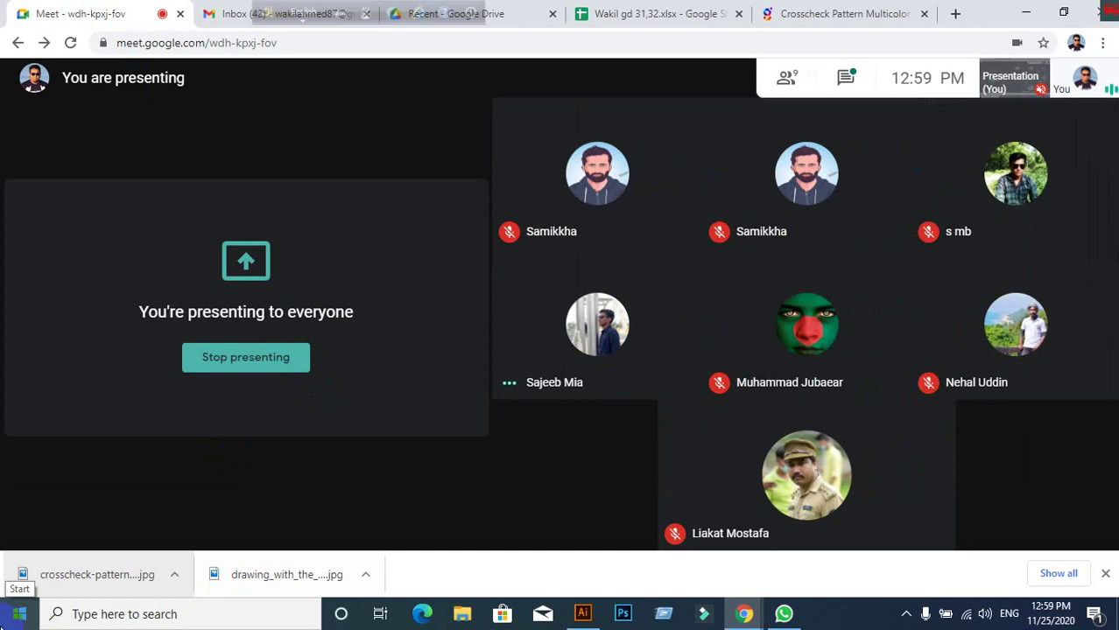
{"action": "left_click", "coordinate": [582, 613]}
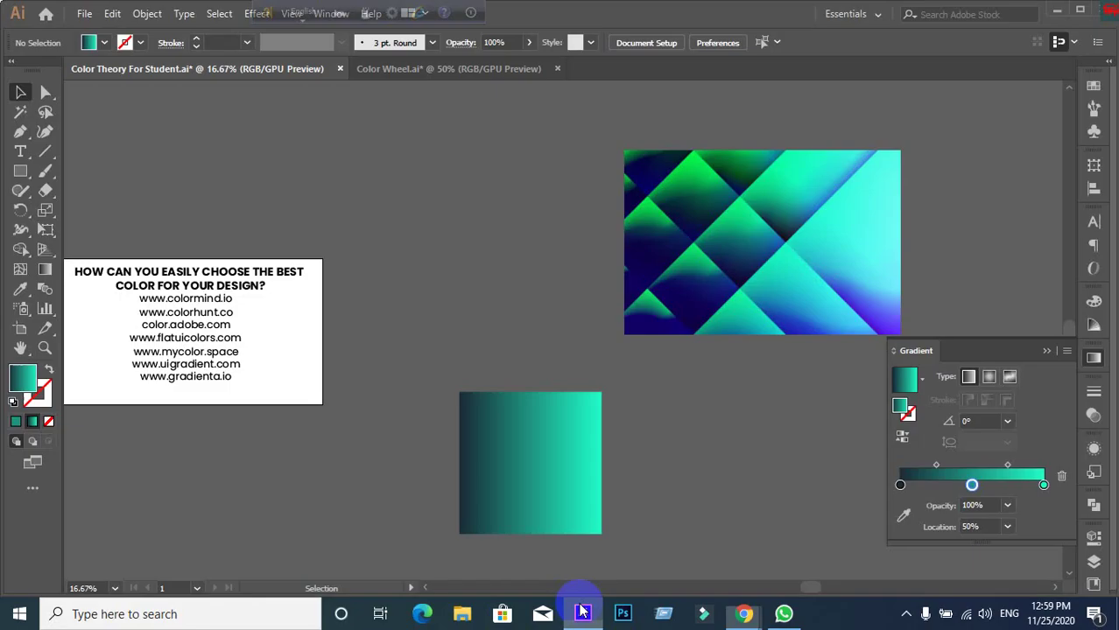
{"action": "left_click", "coordinate": [581, 613]}
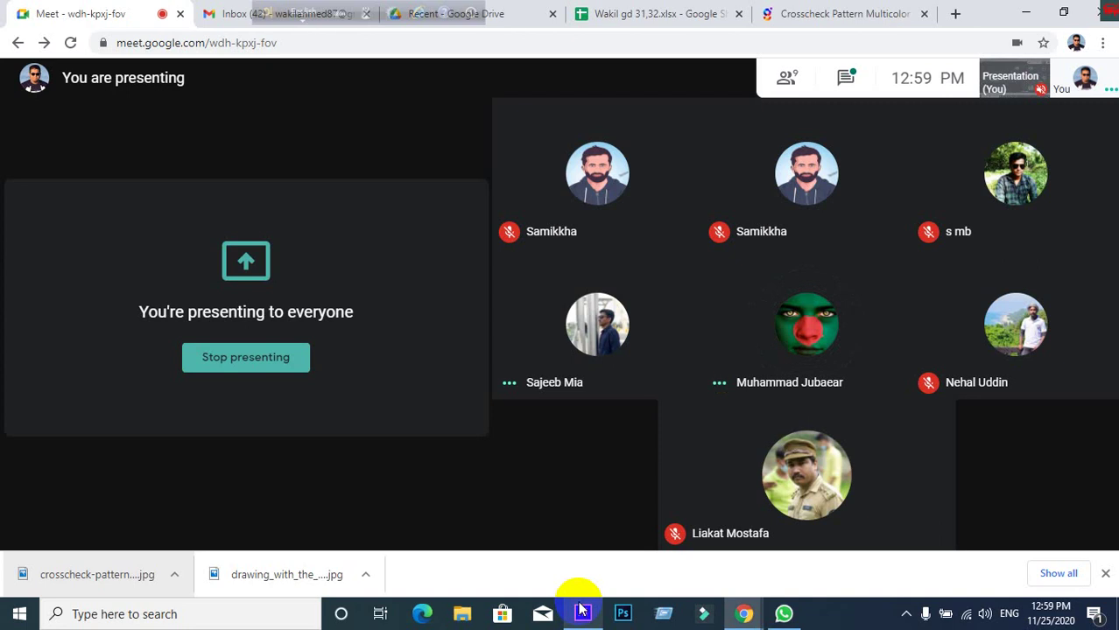
{"action": "mouse_move", "coordinate": [295, 41]}
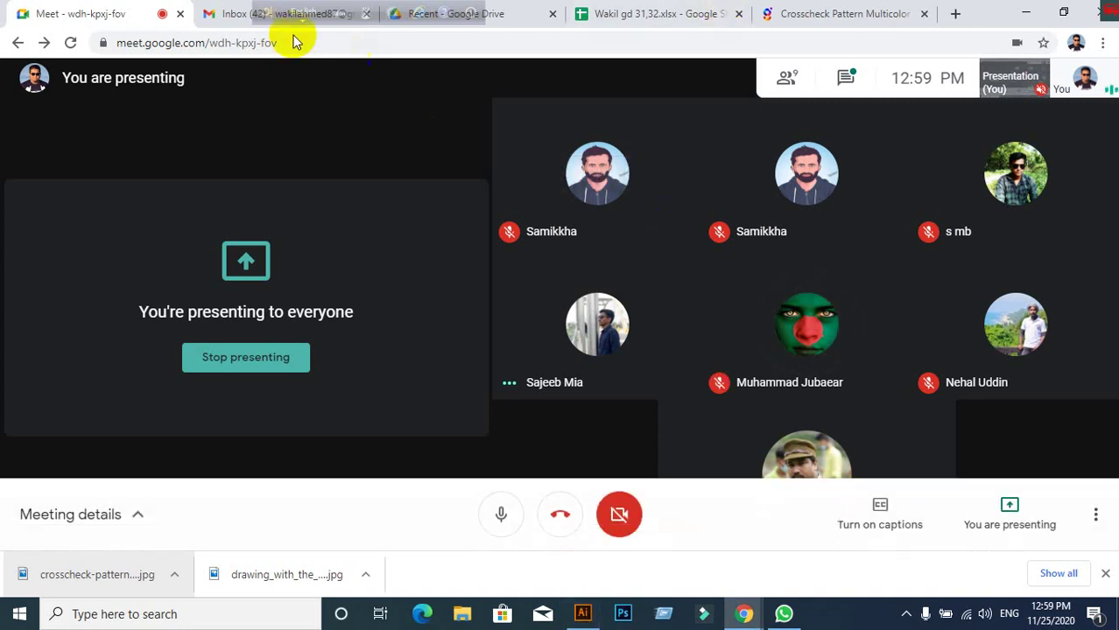
{"action": "left_click_drag", "start_coordinate": [275, 18], "coordinate": [961, 12]}
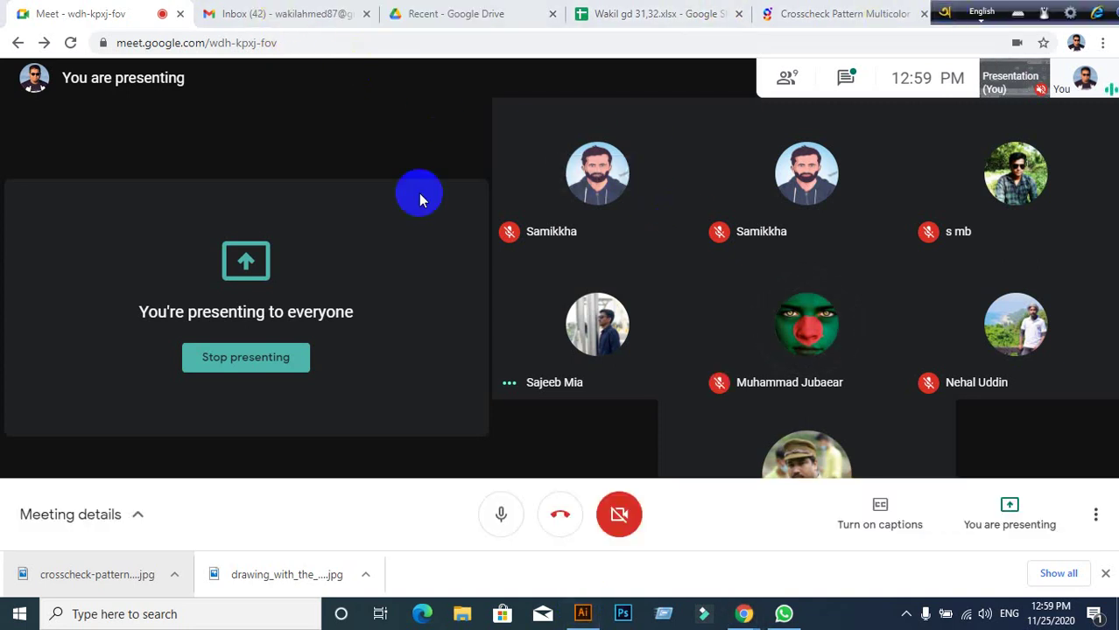
{"action": "left_click", "coordinate": [841, 14]}
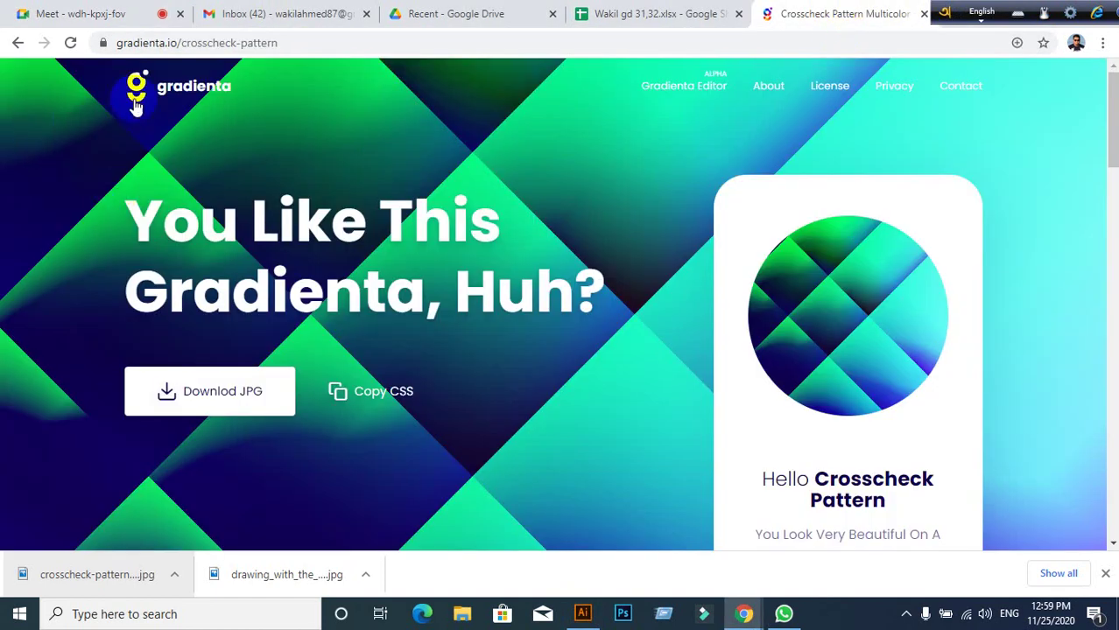
{"action": "left_click", "coordinate": [350, 45]}
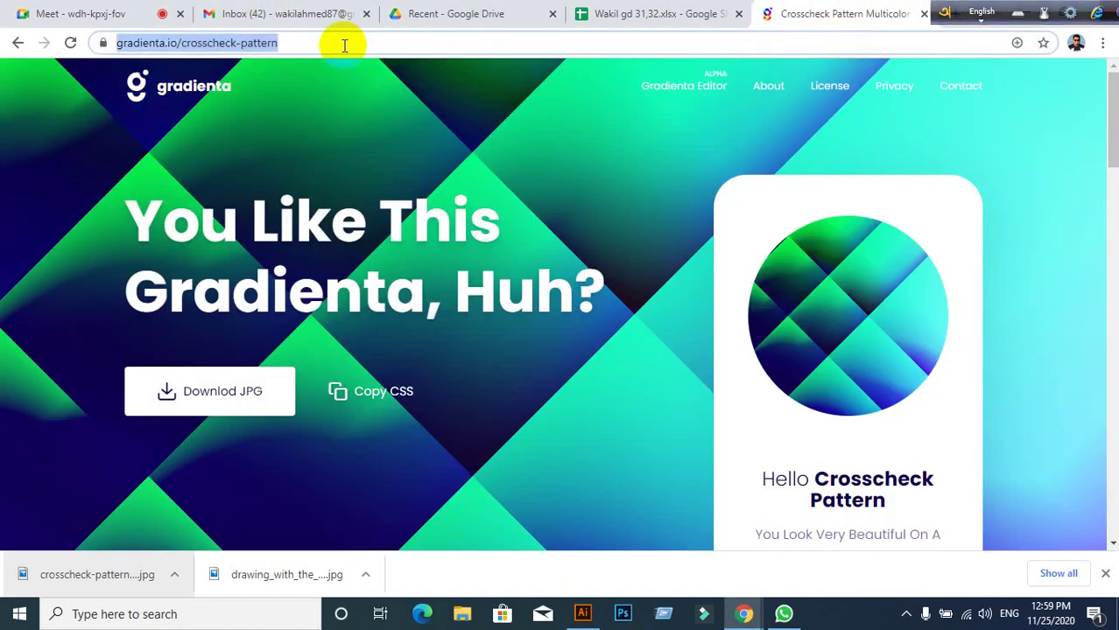
{"action": "type", "text": "www.g"}
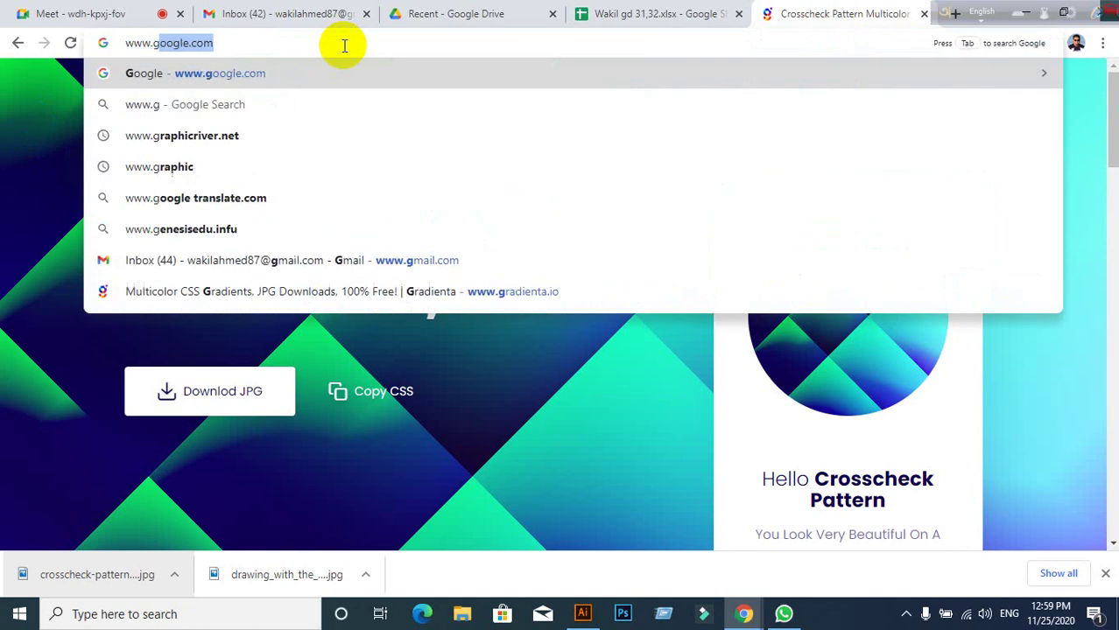
{"action": "key", "text": "BackSpace"}
{"action": "type", "text": "o"}
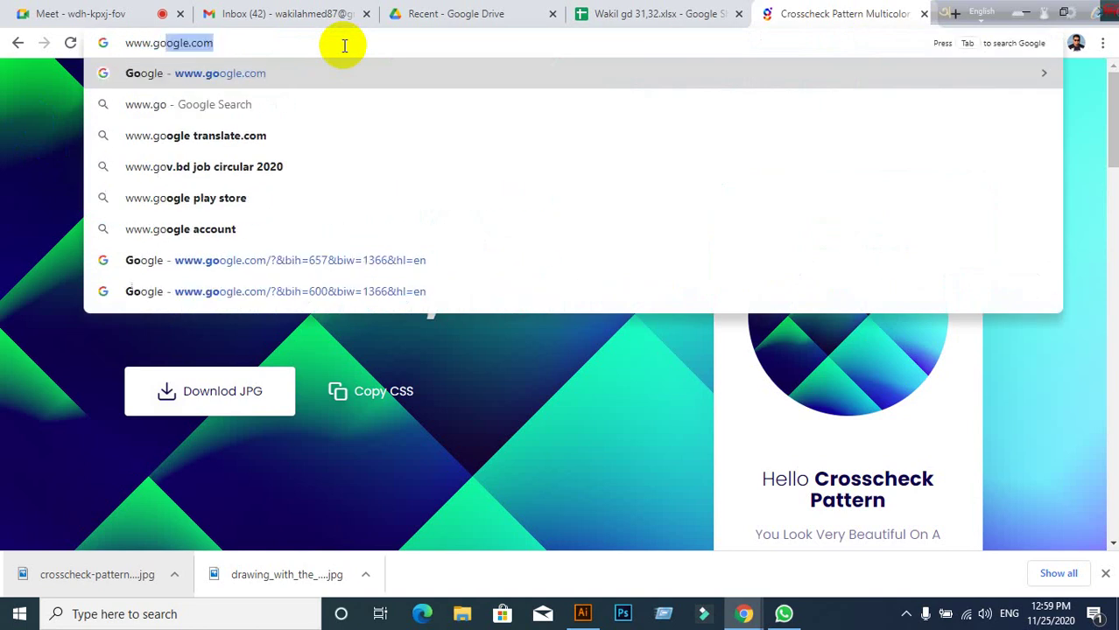
{"action": "key", "text": "Return"}
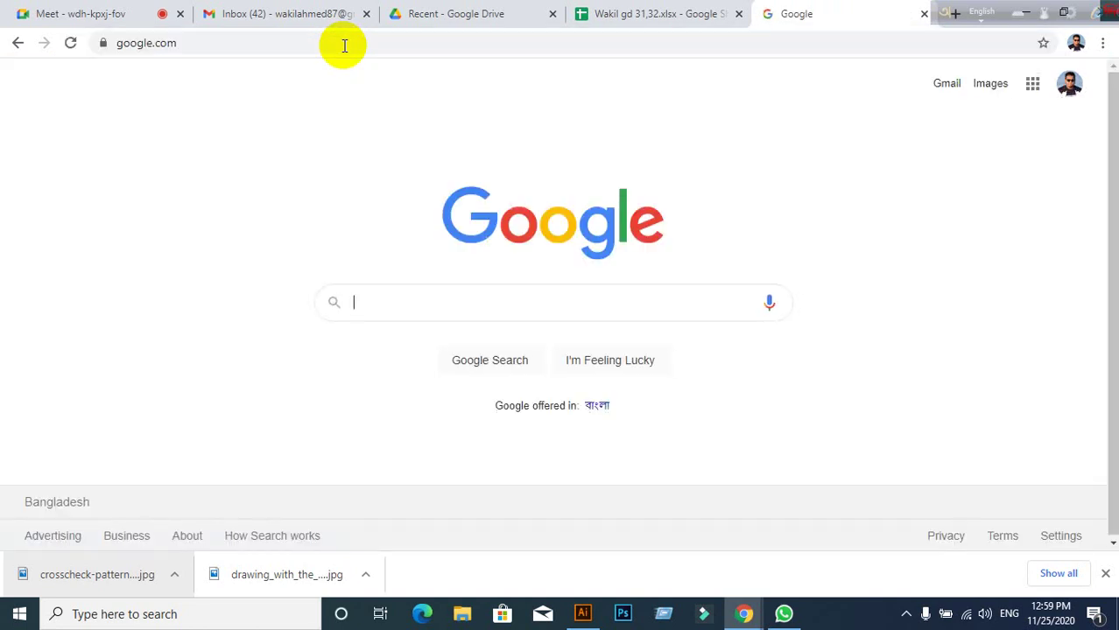
{"action": "type", "text": "co"}
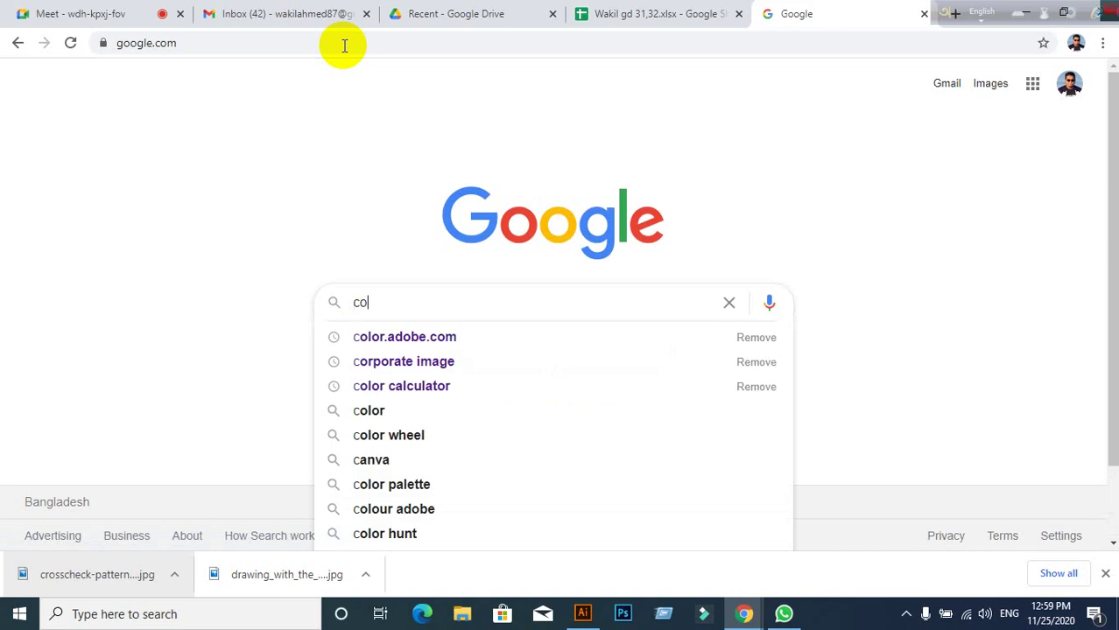
{"action": "type", "text": "lor cal"}
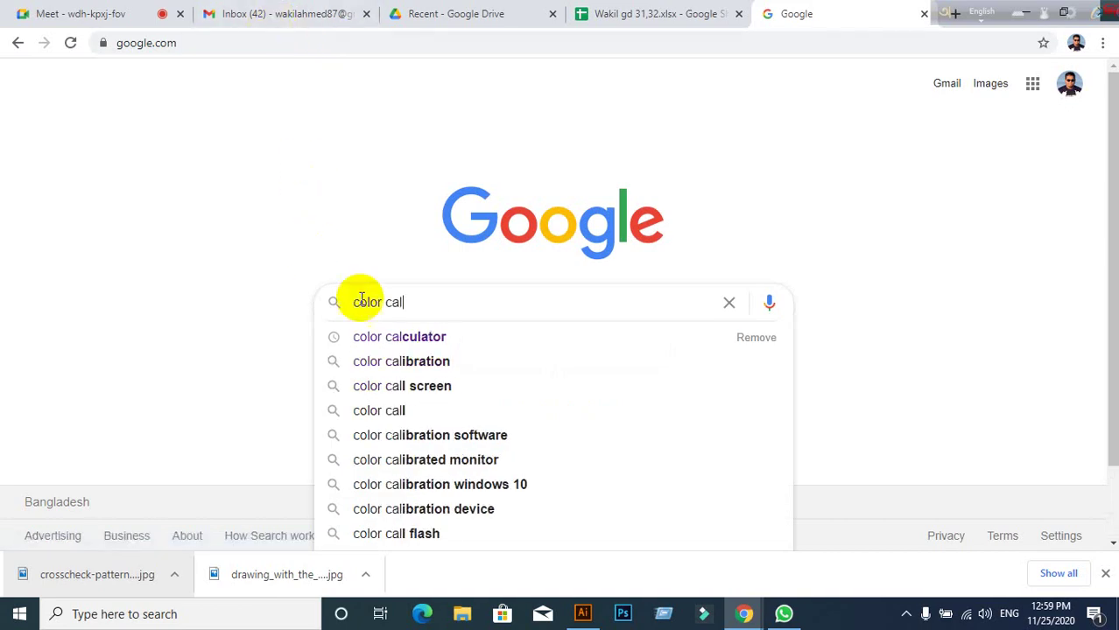
{"action": "left_click", "coordinate": [369, 338]}
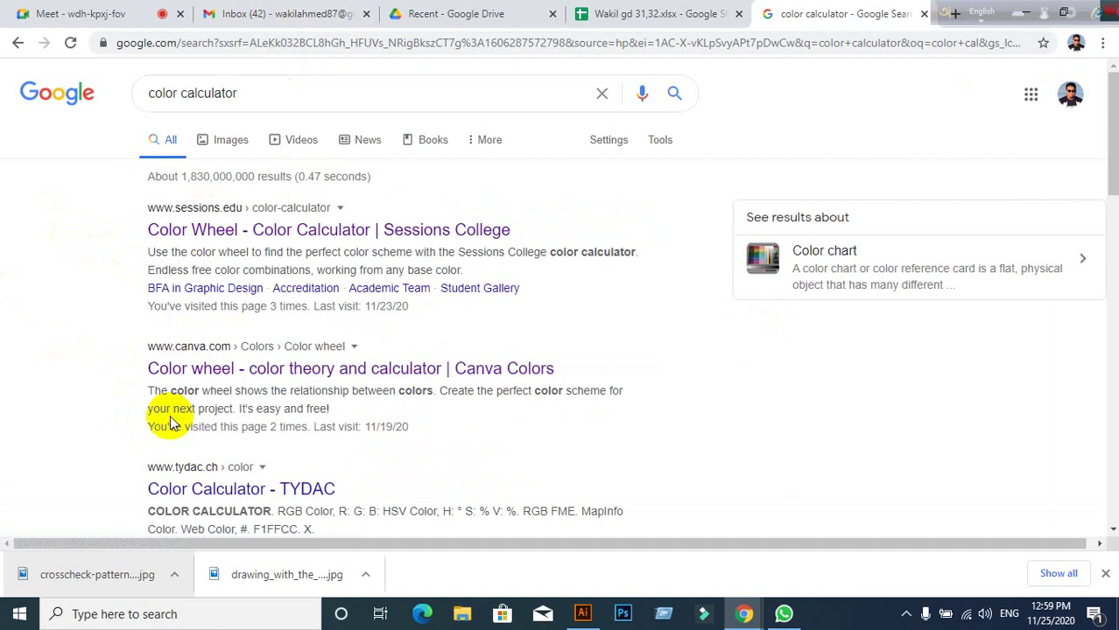
Step: Open the Sessions College result and scroll to its Color Calculator
{"action": "left_click", "coordinate": [213, 230]}
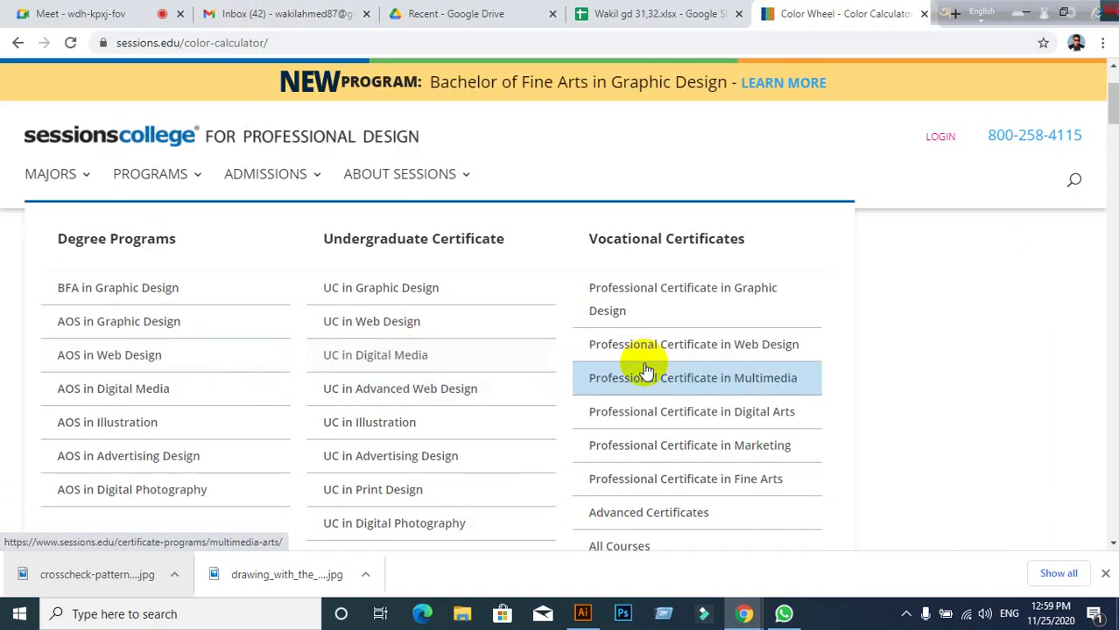
{"action": "scroll", "coordinate": [700, 367], "scroll_direction": "down", "scroll_amount": 2}
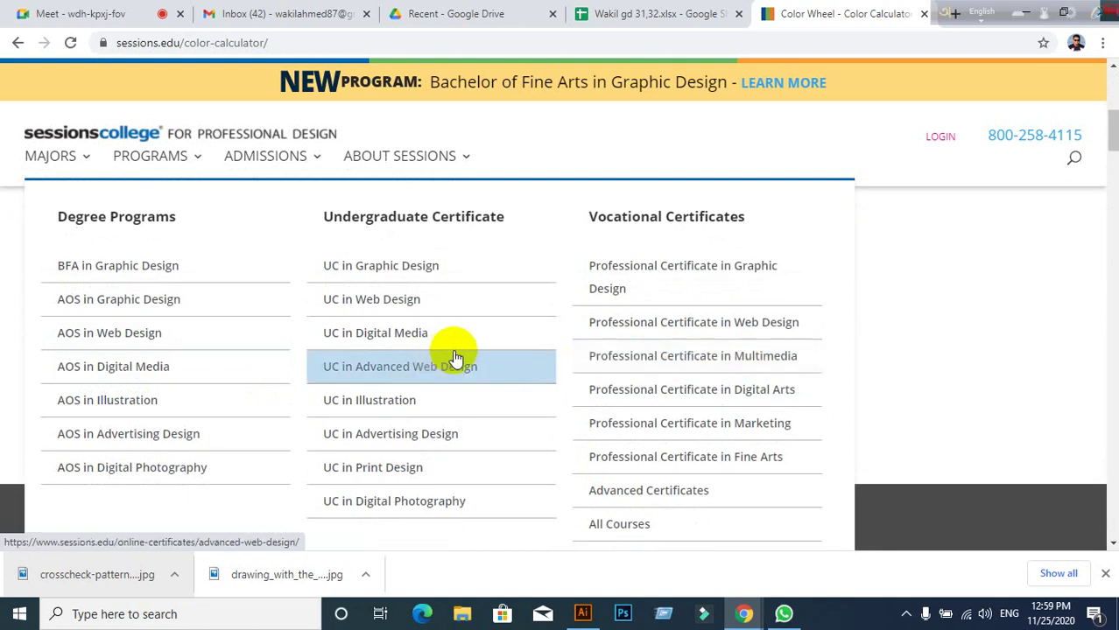
{"action": "scroll", "coordinate": [998, 349], "scroll_direction": "down", "scroll_amount": 2}
{"action": "scroll", "coordinate": [998, 349], "scroll_direction": "down", "scroll_amount": 3}
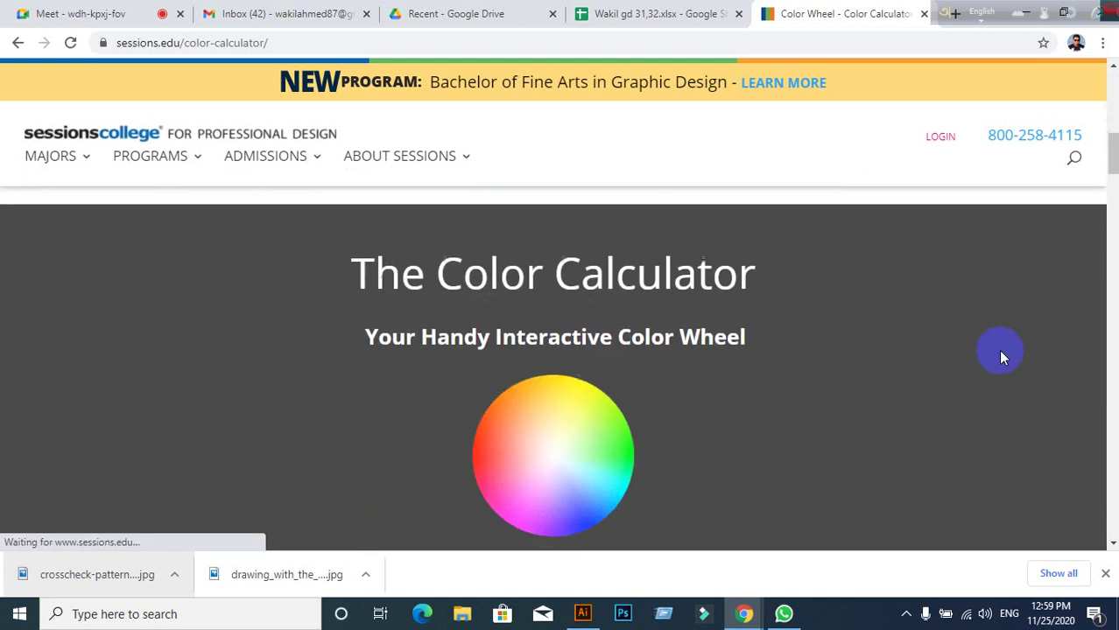
{"action": "scroll", "coordinate": [998, 349], "scroll_direction": "down", "scroll_amount": 4}
{"action": "scroll", "coordinate": [998, 349], "scroll_direction": "down", "scroll_amount": 3}
{"action": "scroll", "coordinate": [998, 349], "scroll_direction": "down", "scroll_amount": 3}
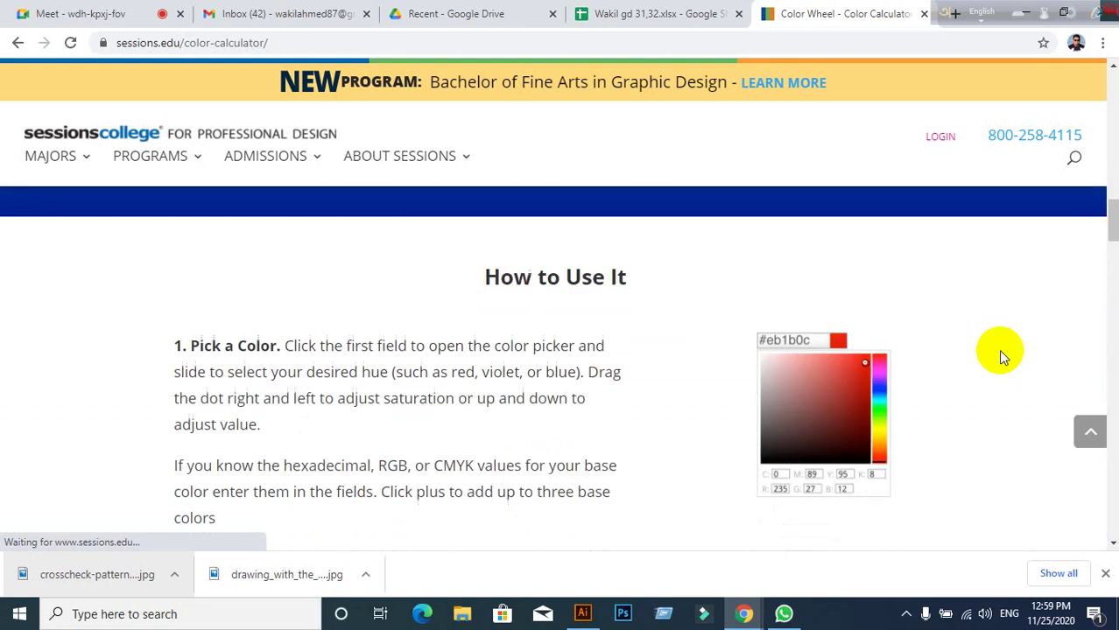
{"action": "scroll", "coordinate": [998, 349], "scroll_direction": "down", "scroll_amount": 1}
{"action": "scroll", "coordinate": [998, 349], "scroll_direction": "down", "scroll_amount": 1}
{"action": "scroll", "coordinate": [998, 349], "scroll_direction": "up", "scroll_amount": 3}
{"action": "scroll", "coordinate": [998, 349], "scroll_direction": "up", "scroll_amount": 3}
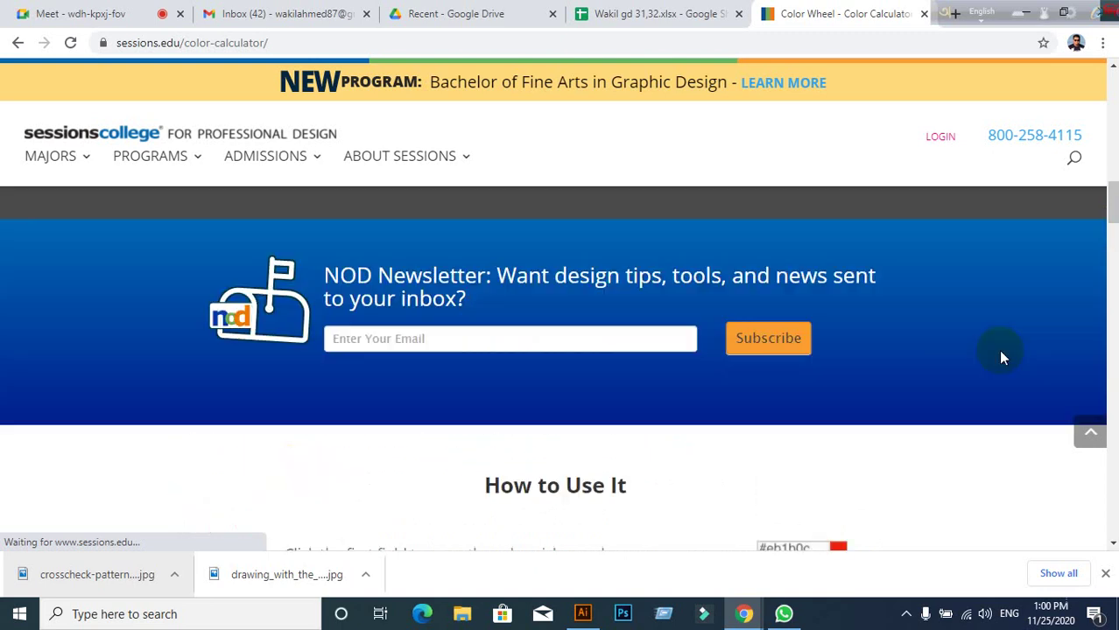
{"action": "scroll", "coordinate": [998, 349], "scroll_direction": "up", "scroll_amount": 3}
{"action": "scroll", "coordinate": [998, 350], "scroll_direction": "up", "scroll_amount": 3}
{"action": "scroll", "coordinate": [997, 350], "scroll_direction": "up", "scroll_amount": 3}
{"action": "scroll", "coordinate": [998, 349], "scroll_direction": "up", "scroll_amount": 2}
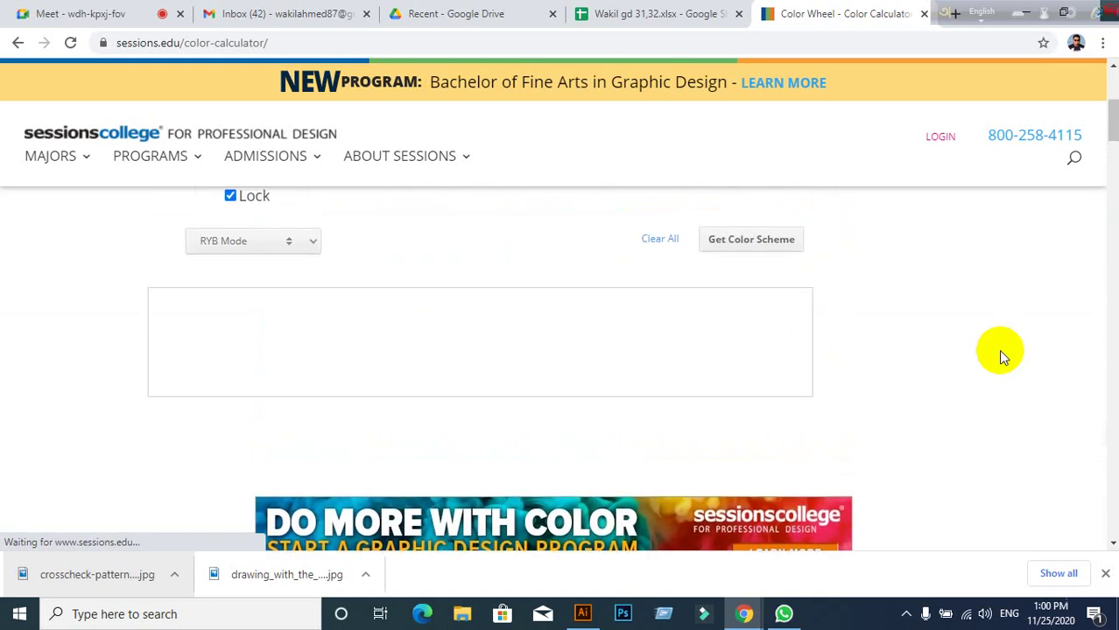
{"action": "scroll", "coordinate": [998, 349], "scroll_direction": "up", "scroll_amount": 3}
{"action": "scroll", "coordinate": [998, 349], "scroll_direction": "up", "scroll_amount": 1}
Step: Dismiss the base colour tip and open the #ffffff base colour picker
{"action": "scroll", "coordinate": [1003, 352], "scroll_direction": "down", "scroll_amount": 1}
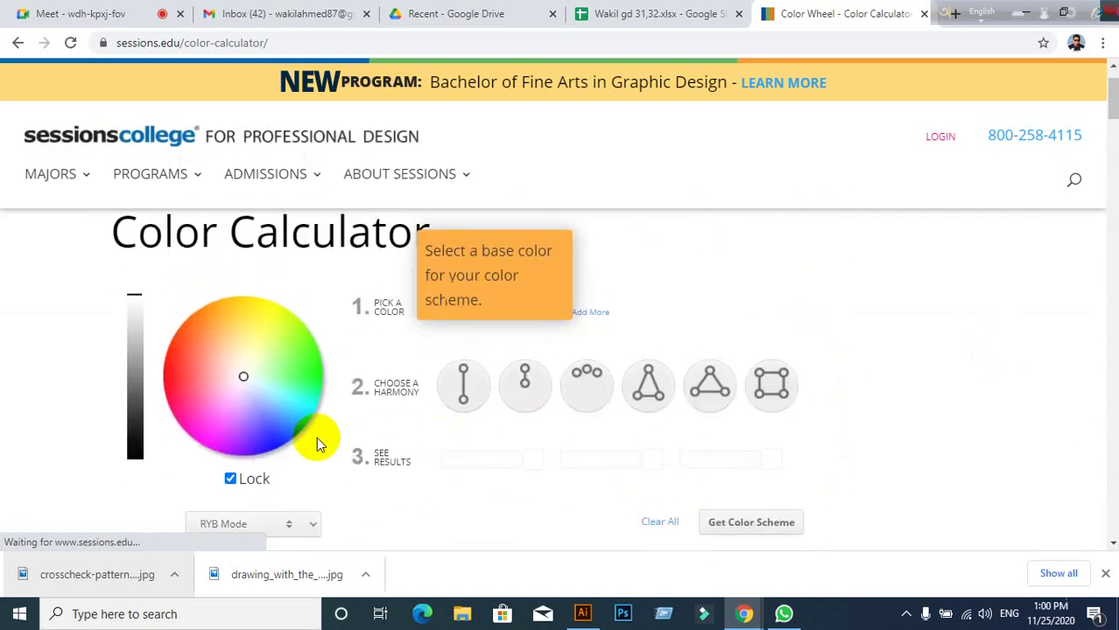
{"action": "scroll", "coordinate": [219, 394], "scroll_direction": "up", "scroll_amount": 1}
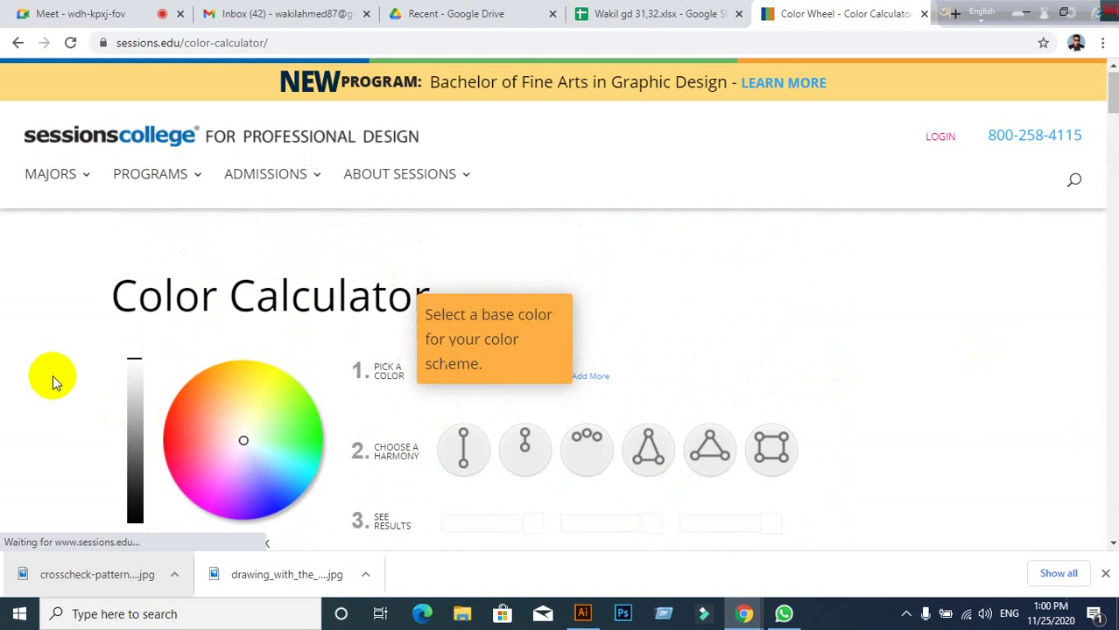
{"action": "left_click", "coordinate": [488, 366]}
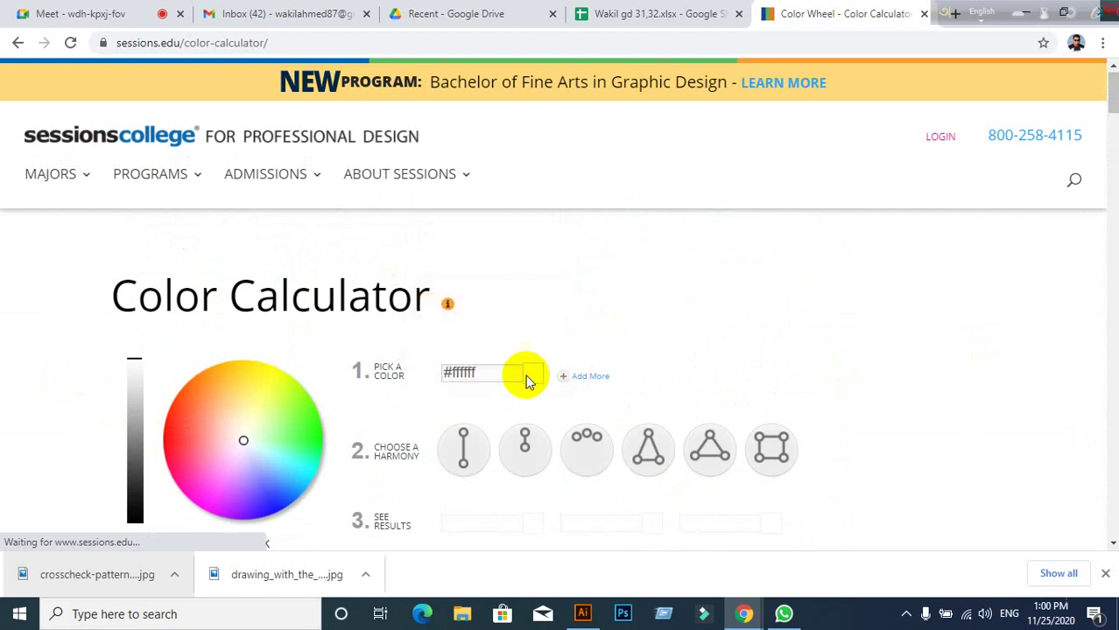
{"action": "left_click", "coordinate": [500, 375]}
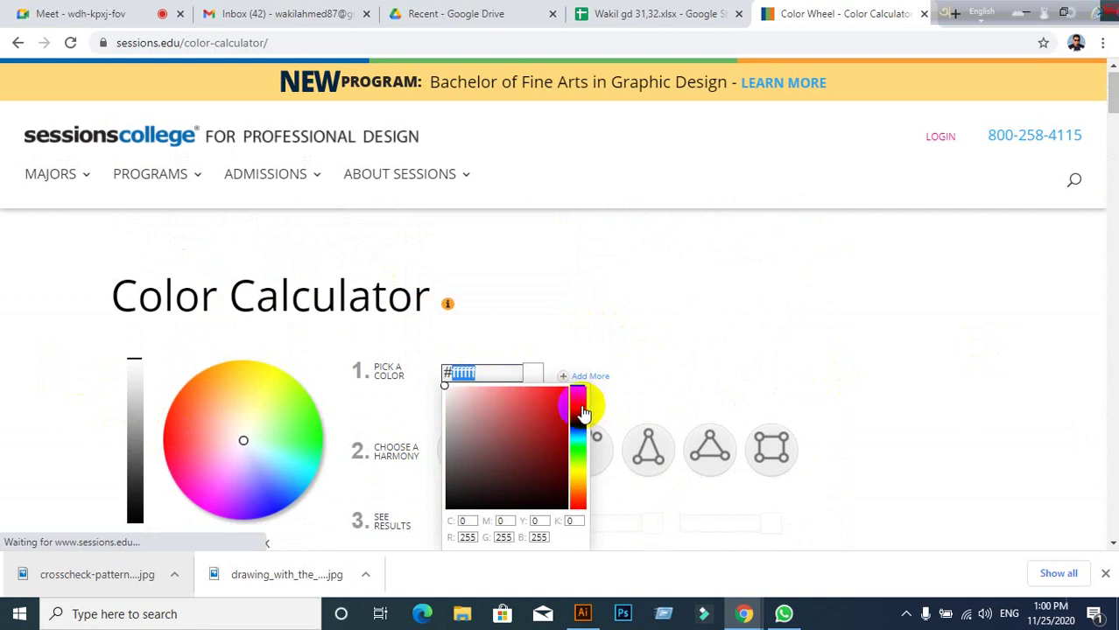
Step: Choose bright red #ff0303 as the calculator's base colour and scroll to the harmony buttons
{"action": "left_click", "coordinate": [609, 337]}
{"action": "left_click", "coordinate": [484, 375]}
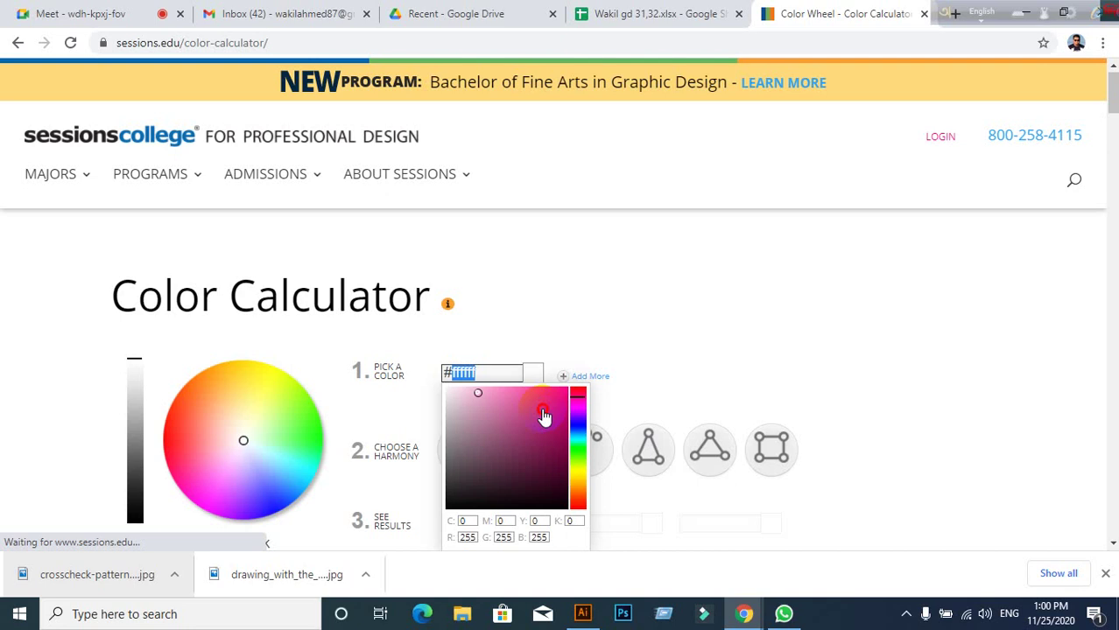
{"action": "left_click_drag", "start_coordinate": [542, 417], "coordinate": [571, 387]}
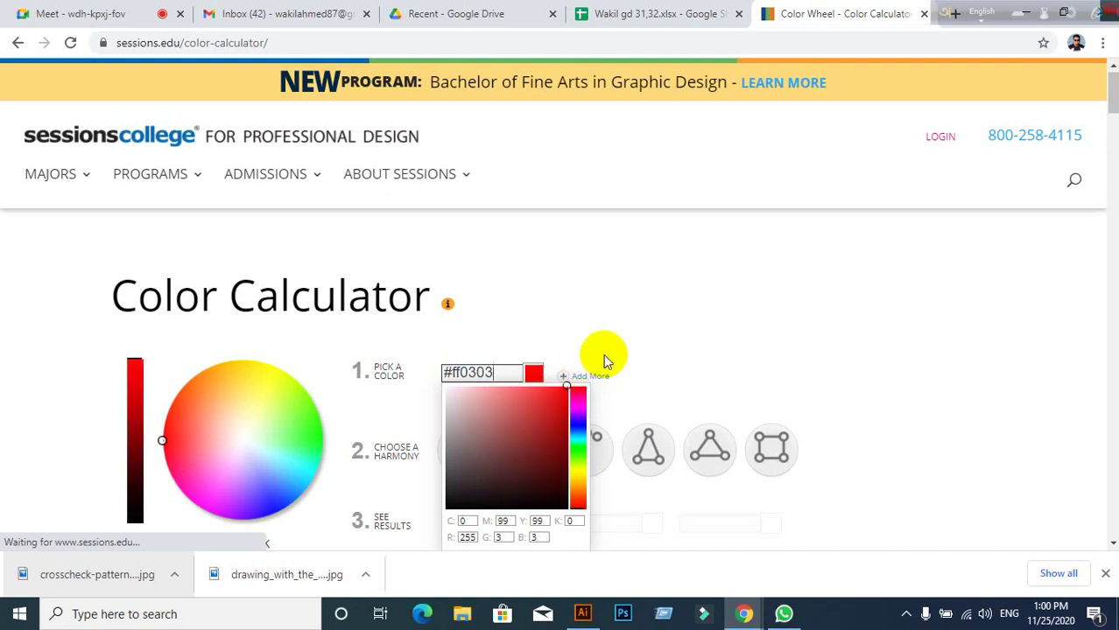
{"action": "left_click", "coordinate": [604, 360]}
{"action": "scroll", "coordinate": [581, 376], "scroll_direction": "down", "scroll_amount": 2}
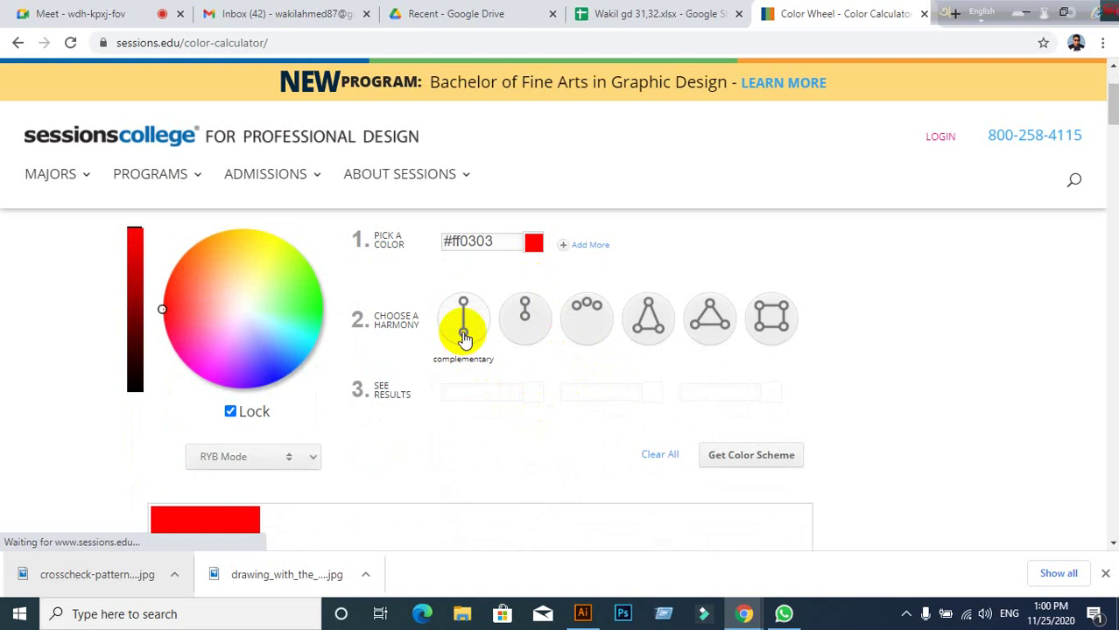
Step: Preview the Complementary, Monochromatic and Analogous harmonies for the red base
{"action": "left_click", "coordinate": [464, 338]}
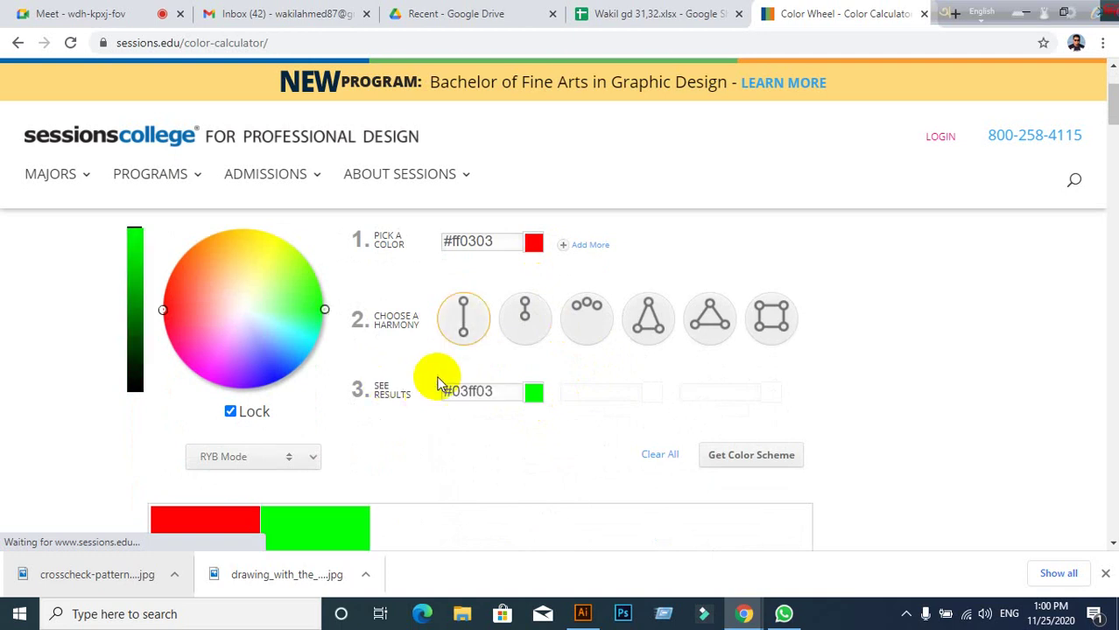
{"action": "scroll", "coordinate": [273, 441], "scroll_direction": "down", "scroll_amount": 2}
{"action": "scroll", "coordinate": [273, 441], "scroll_direction": "up", "scroll_amount": 2}
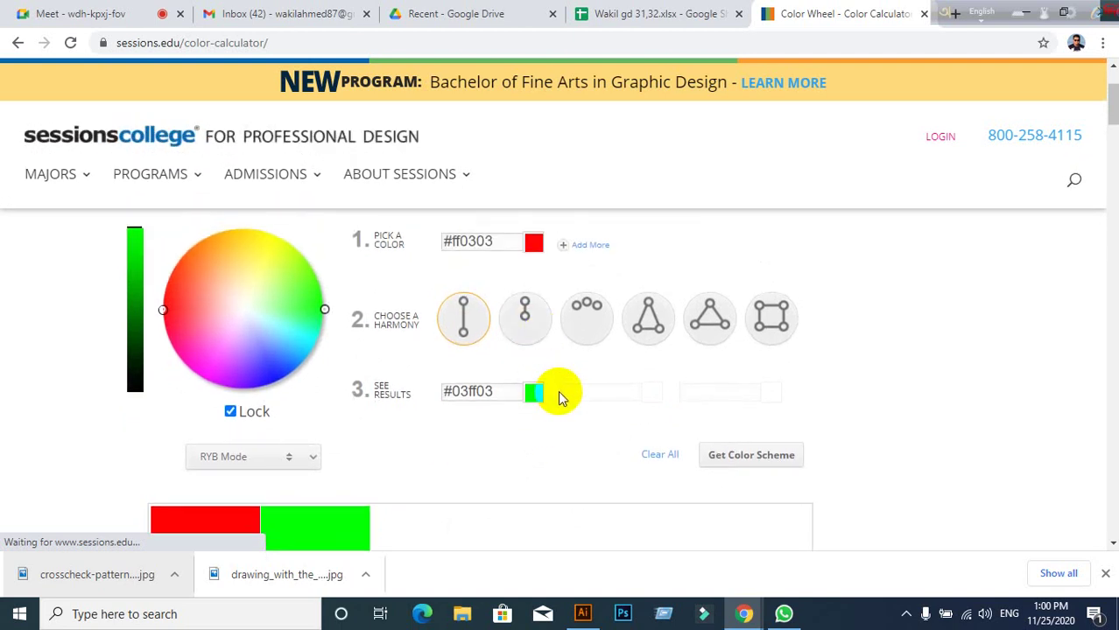
{"action": "left_click", "coordinate": [528, 317]}
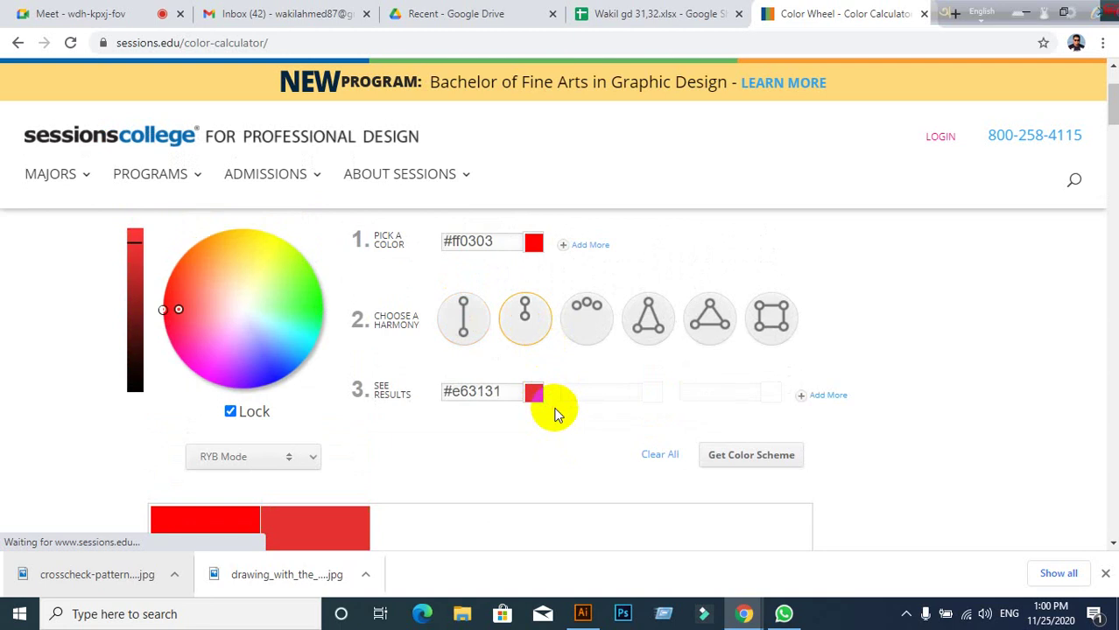
{"action": "scroll", "coordinate": [180, 454], "scroll_direction": "down", "scroll_amount": 2}
{"action": "scroll", "coordinate": [358, 411], "scroll_direction": "up", "scroll_amount": 2}
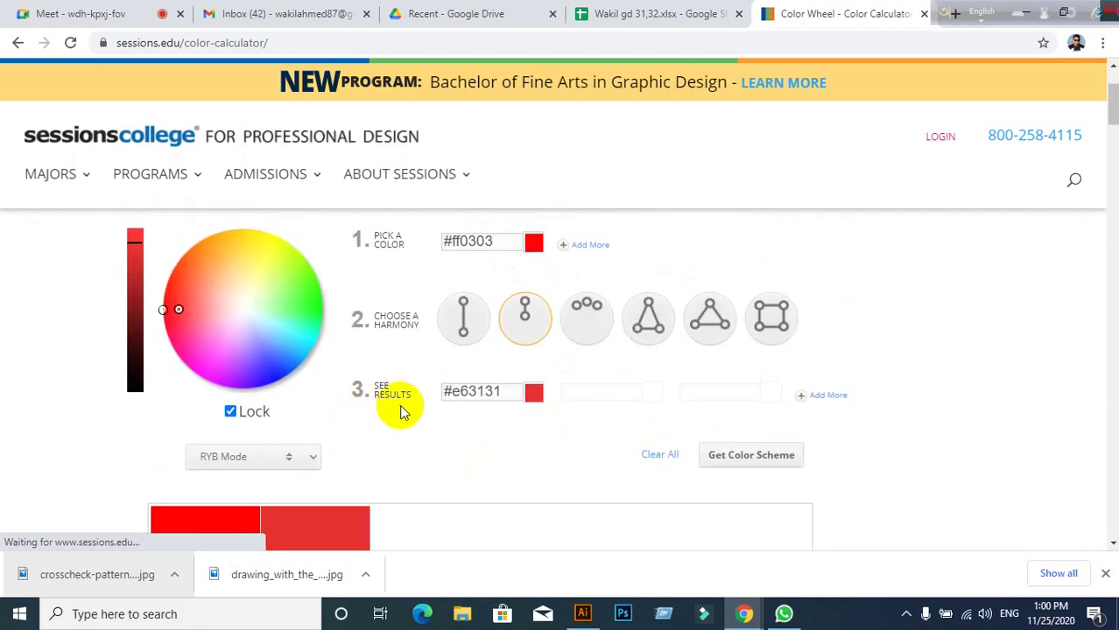
{"action": "left_click", "coordinate": [462, 319]}
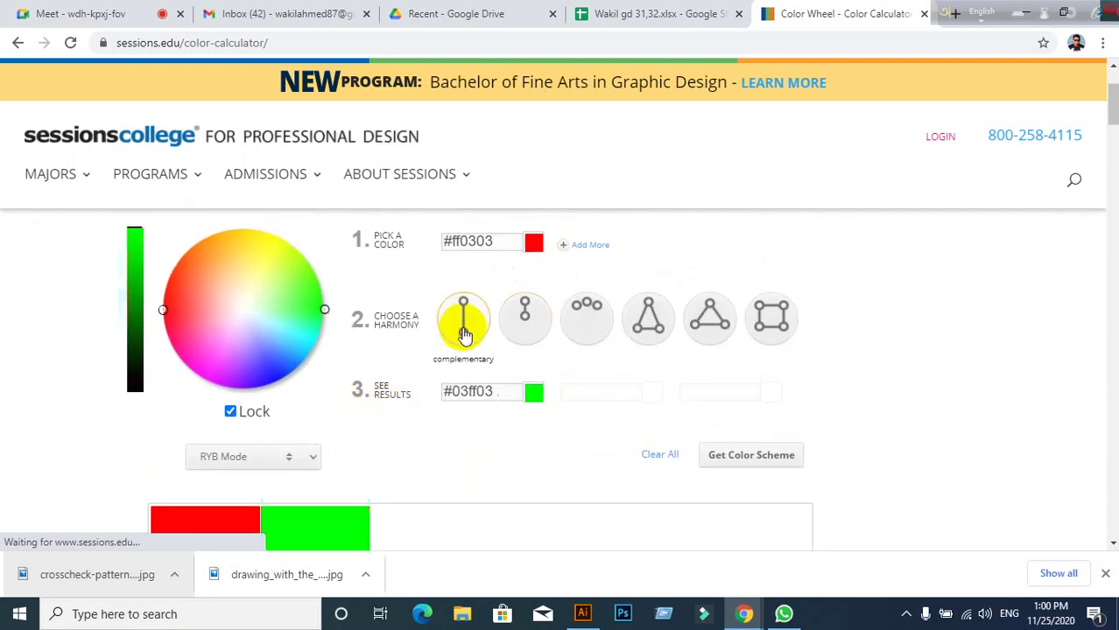
{"action": "left_click", "coordinate": [522, 318]}
{"action": "left_click", "coordinate": [583, 319]}
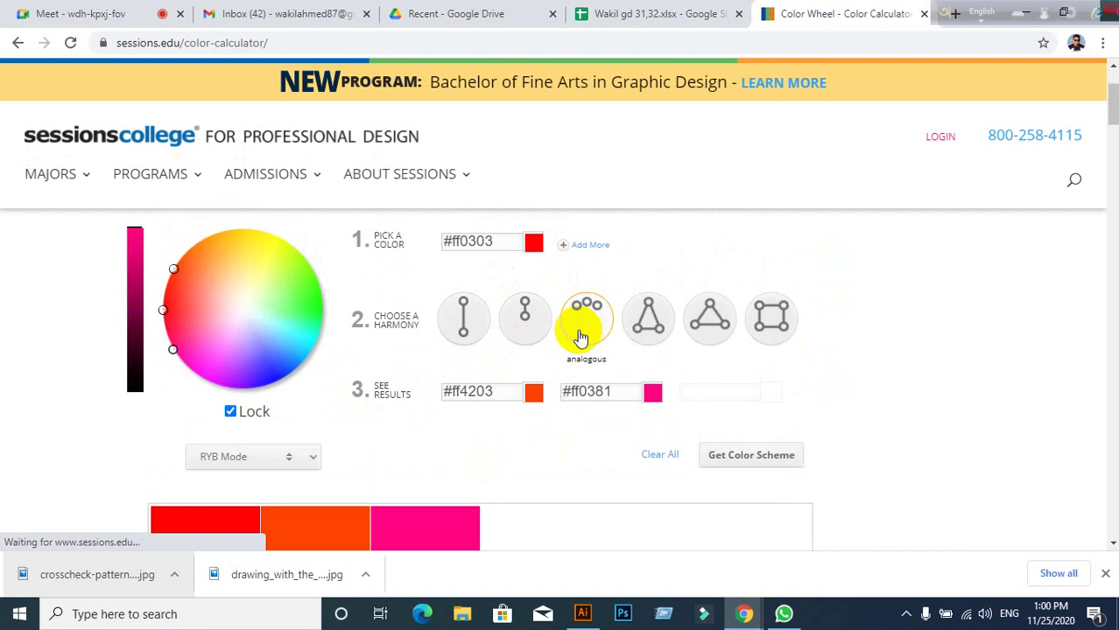
{"action": "scroll", "coordinate": [585, 324], "scroll_direction": "down", "scroll_amount": 1}
{"action": "scroll", "coordinate": [543, 327], "scroll_direction": "up", "scroll_amount": 2}
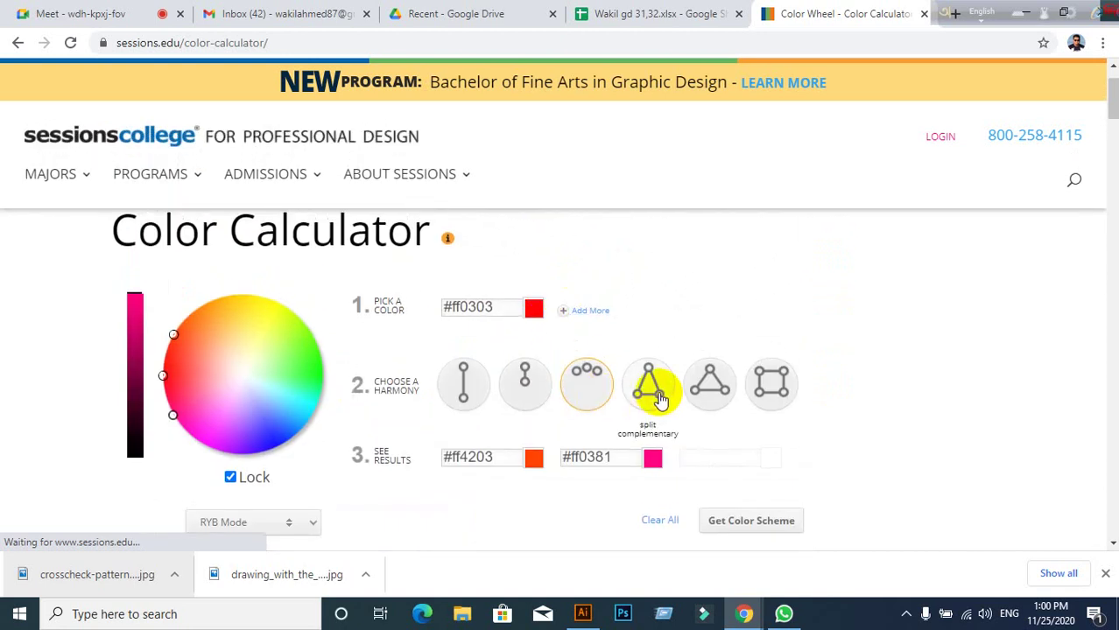
Step: Try Split Complementary, Triadic and Tetradic, then step back down to Complementary
{"action": "left_click", "coordinate": [660, 399]}
{"action": "left_click", "coordinate": [708, 378]}
{"action": "left_click", "coordinate": [770, 387]}
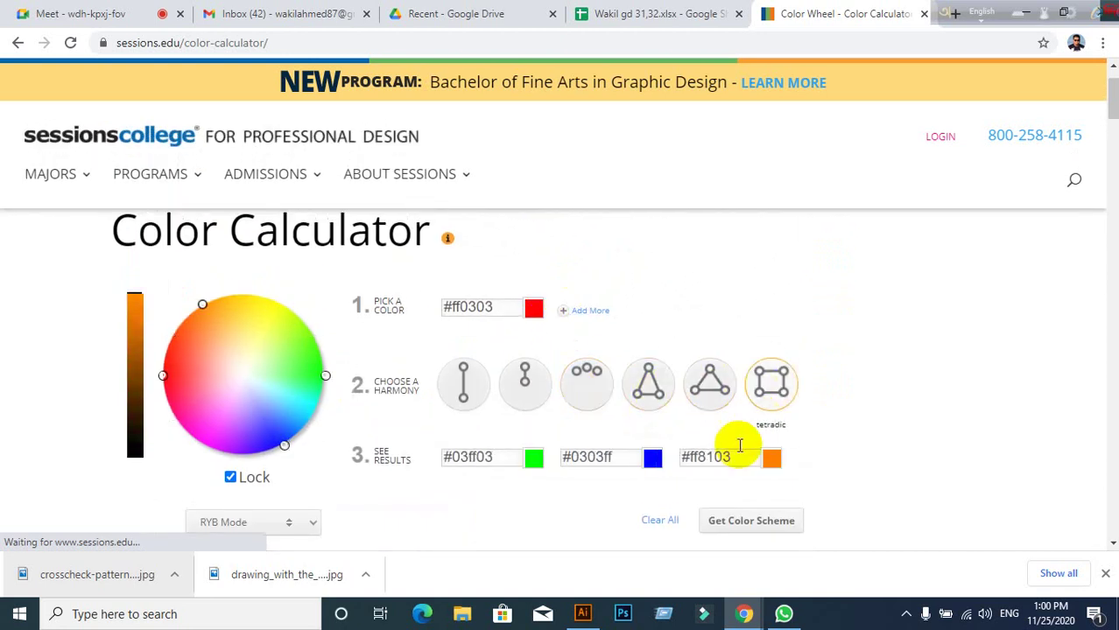
{"action": "left_click", "coordinate": [702, 392]}
{"action": "left_click", "coordinate": [648, 385]}
{"action": "left_click", "coordinate": [585, 381]}
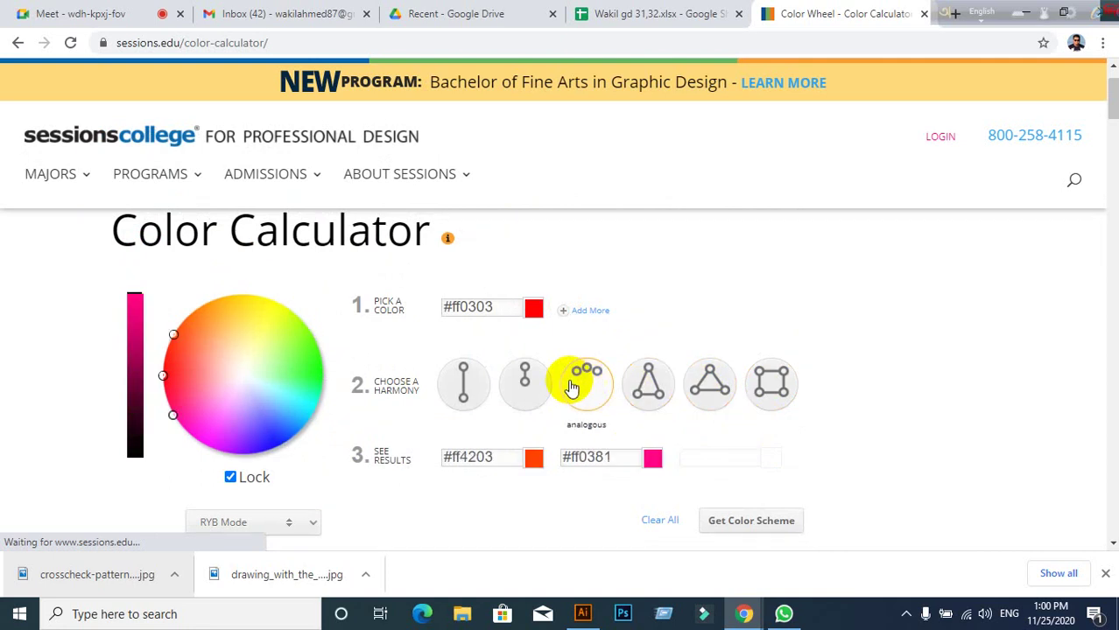
{"action": "left_click", "coordinate": [523, 383]}
{"action": "left_click", "coordinate": [448, 394]}
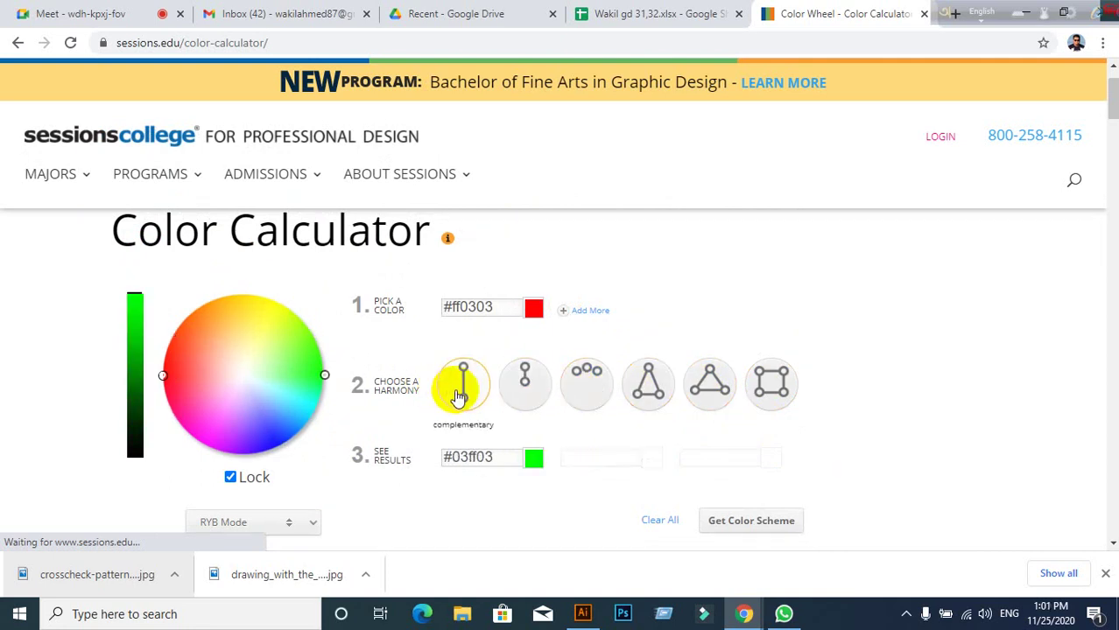
Step: Step through the harmonies again, ending on Tetradic: #03ff03, #0303ff and #ff8103
{"action": "left_click", "coordinate": [523, 385]}
{"action": "left_click", "coordinate": [584, 384]}
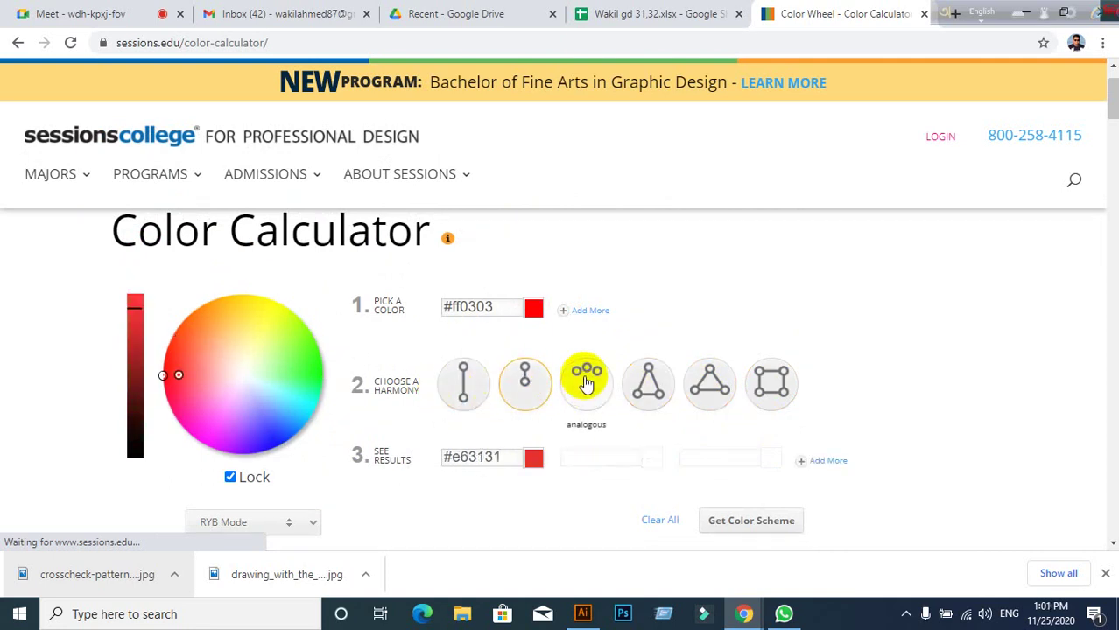
{"action": "left_click", "coordinate": [652, 385]}
{"action": "left_click", "coordinate": [708, 386]}
{"action": "left_click", "coordinate": [760, 398]}
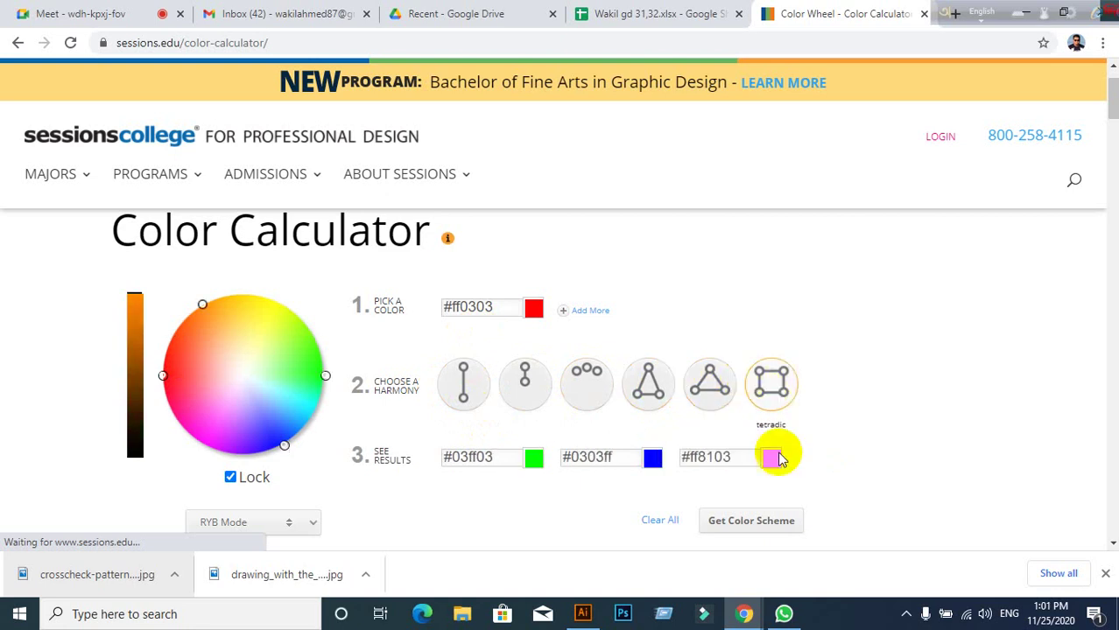
{"action": "scroll", "coordinate": [785, 442], "scroll_direction": "down", "scroll_amount": 3}
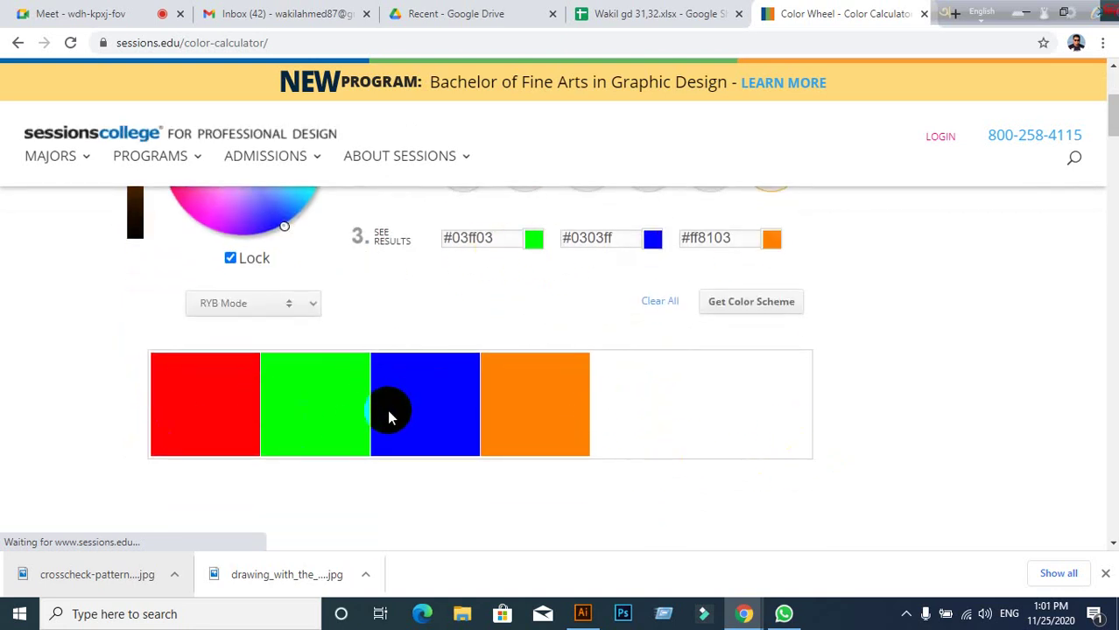
{"action": "scroll", "coordinate": [394, 420], "scroll_direction": "up", "scroll_amount": 1}
{"action": "scroll", "coordinate": [415, 428], "scroll_direction": "up", "scroll_amount": 1}
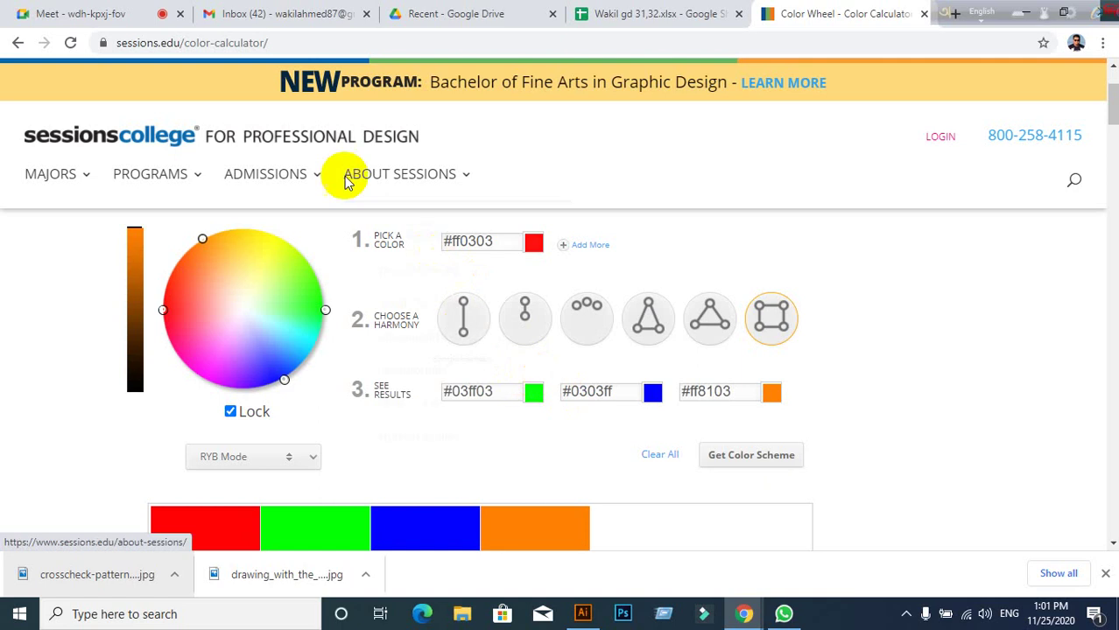
Step: Switch between the meeting and colour calculator tabs, minimizing and restoring the browser
{"action": "left_click", "coordinate": [120, 13]}
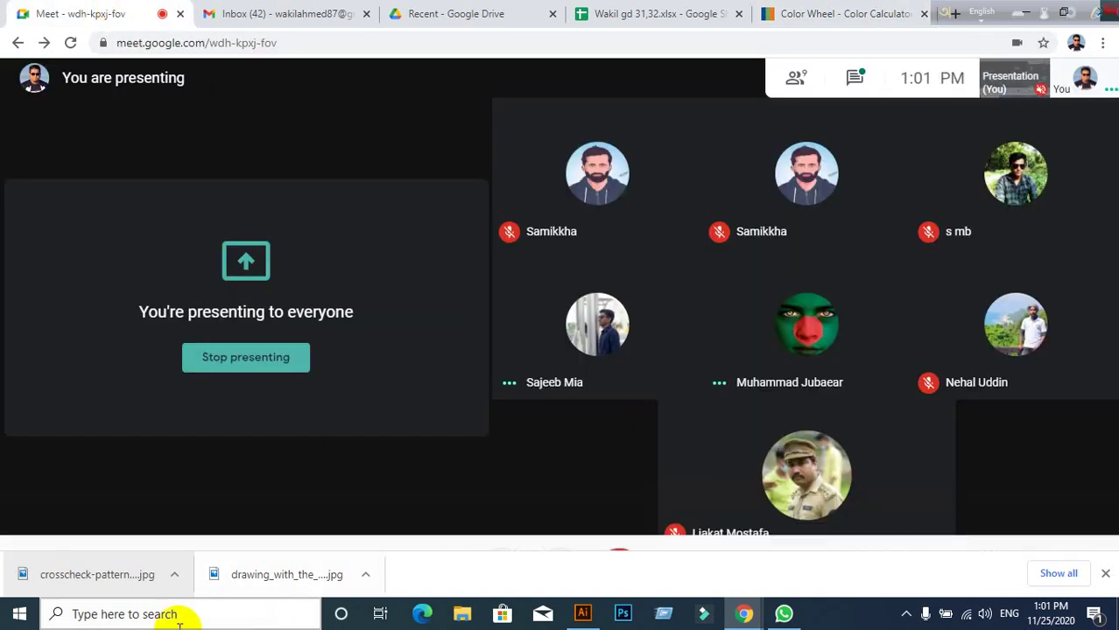
{"action": "left_click", "coordinate": [825, 15]}
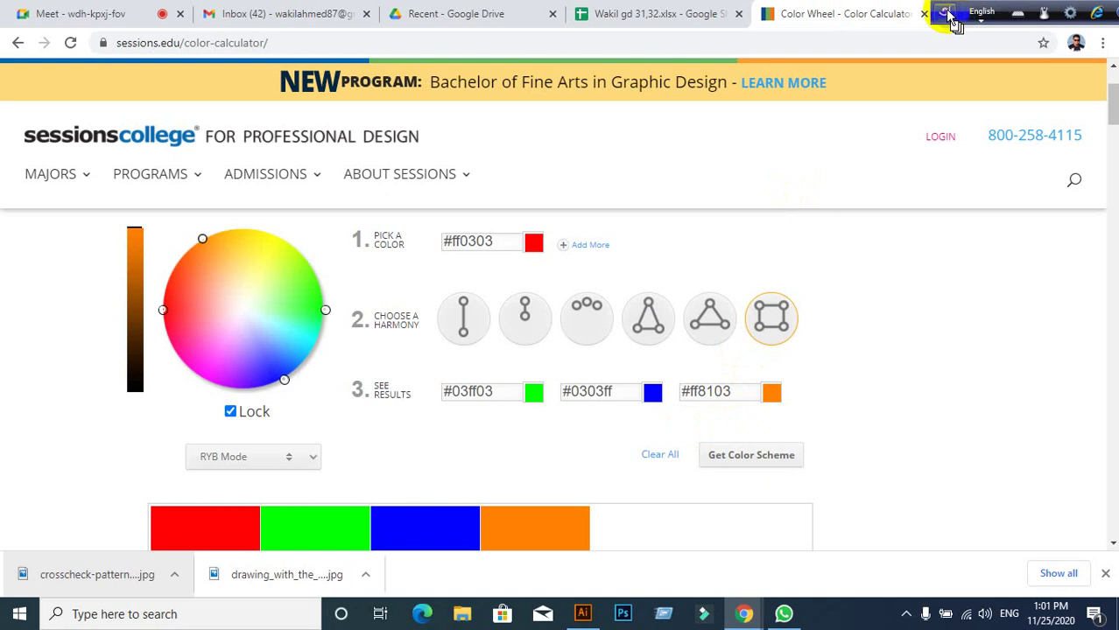
{"action": "left_click_drag", "start_coordinate": [973, 7], "coordinate": [564, 8]}
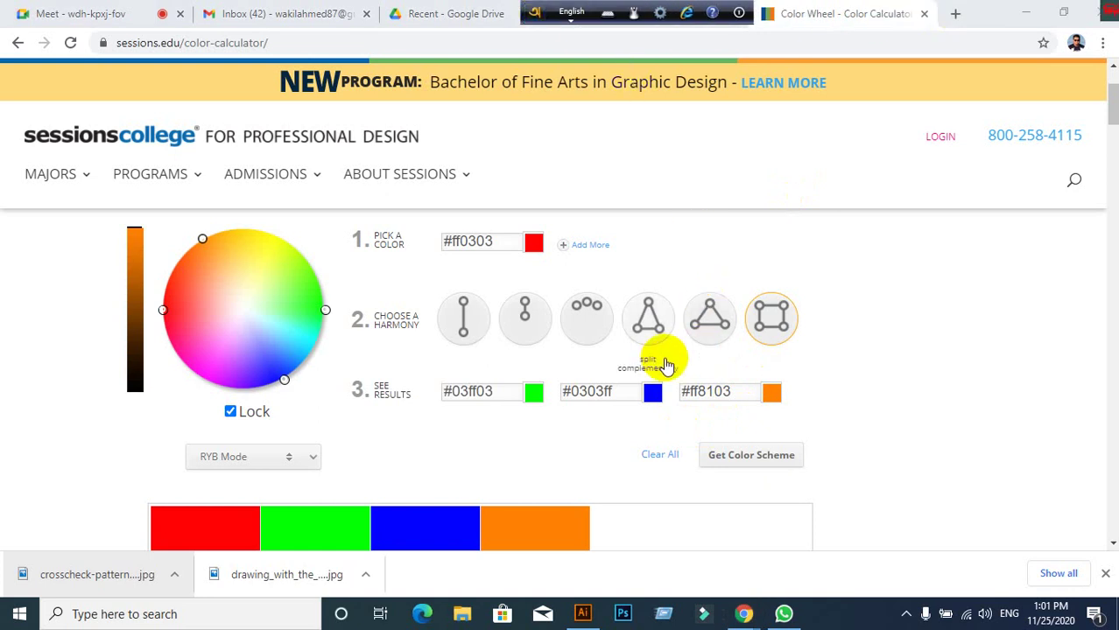
{"action": "left_click", "coordinate": [1030, 14]}
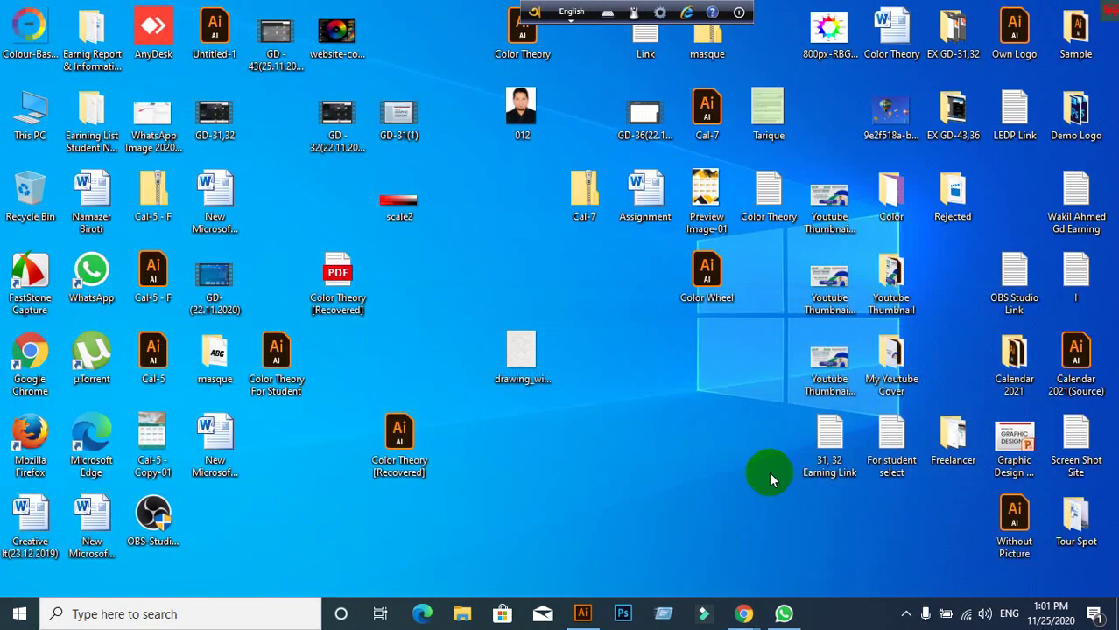
{"action": "left_click", "coordinate": [624, 539]}
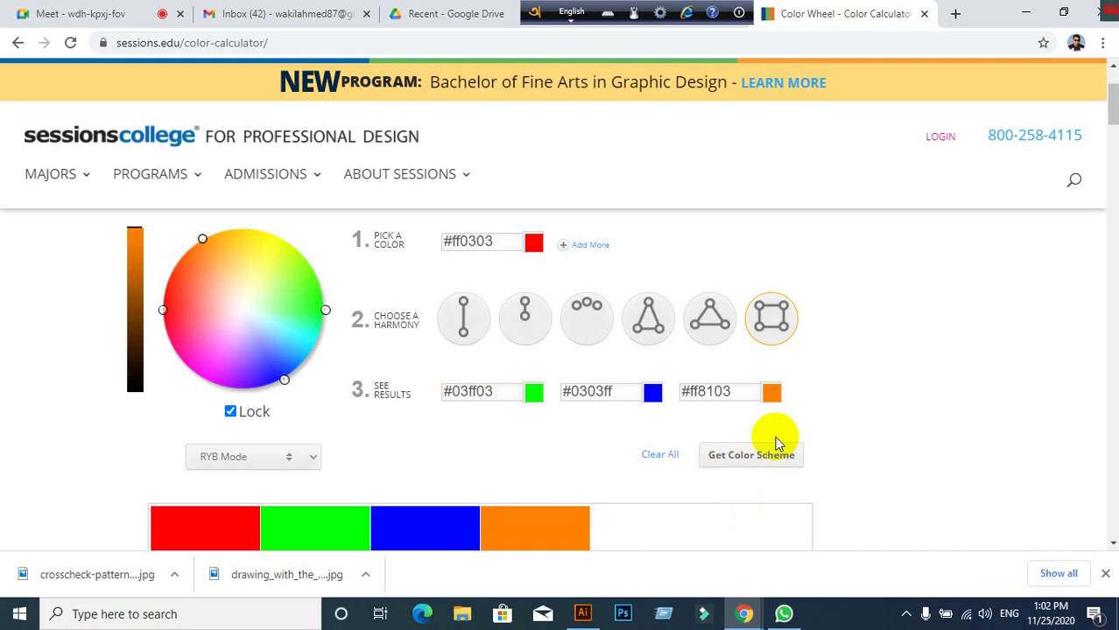
{"action": "left_click", "coordinate": [1025, 14]}
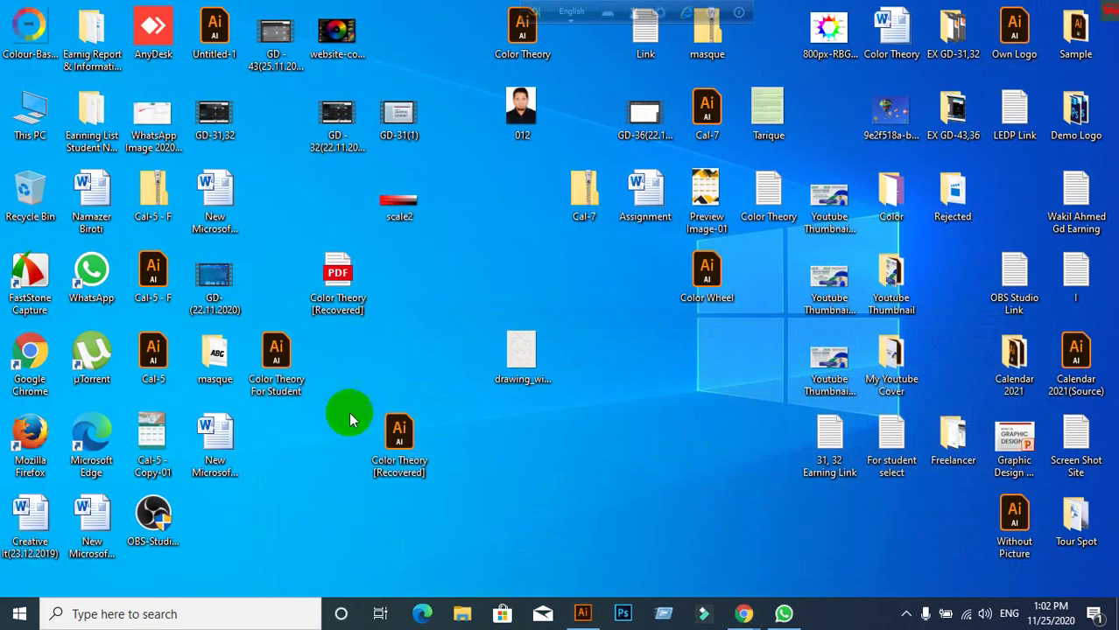
{"action": "key", "text": "alt+Tab"}
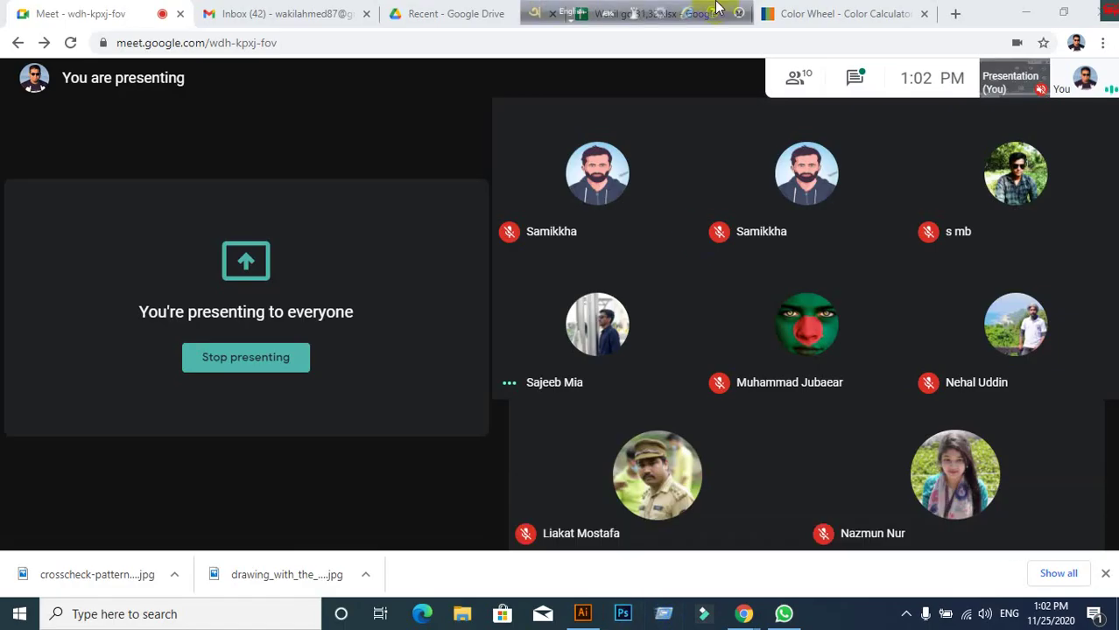
{"action": "left_click", "coordinate": [797, 13]}
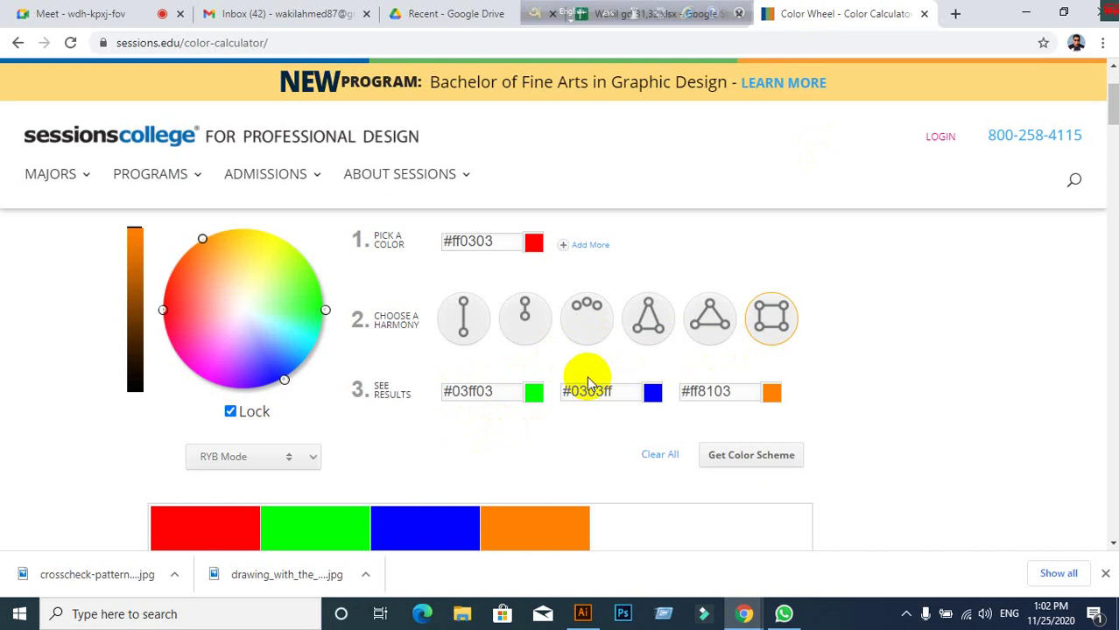
Step: Glance over the calculator, then return to the Meet call and mute the microphone
{"action": "scroll", "coordinate": [528, 379], "scroll_direction": "down", "scroll_amount": 1}
{"action": "scroll", "coordinate": [486, 372], "scroll_direction": "down", "scroll_amount": 1}
{"action": "scroll", "coordinate": [526, 369], "scroll_direction": "up", "scroll_amount": 2}
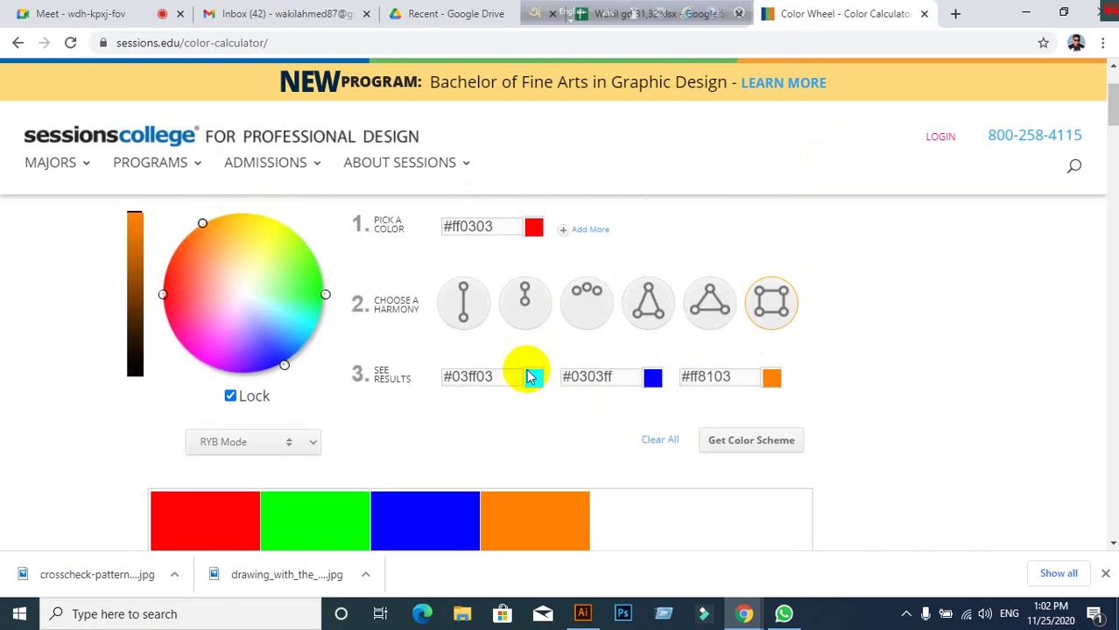
{"action": "left_click", "coordinate": [1025, 12]}
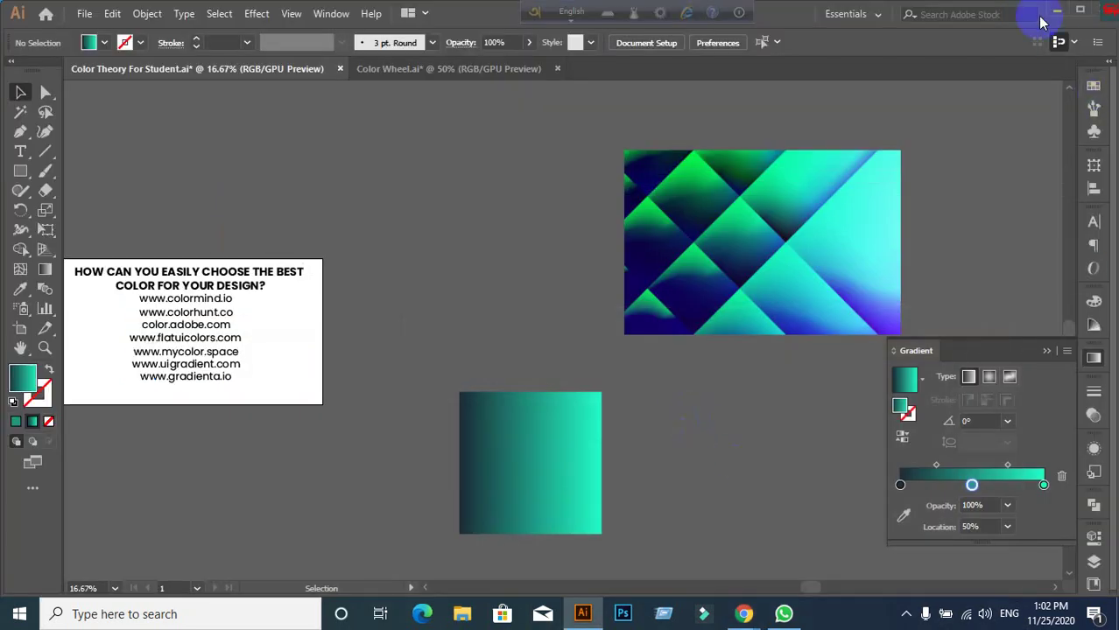
{"action": "left_click", "coordinate": [1057, 10]}
{"action": "mouse_move", "coordinate": [744, 613]}
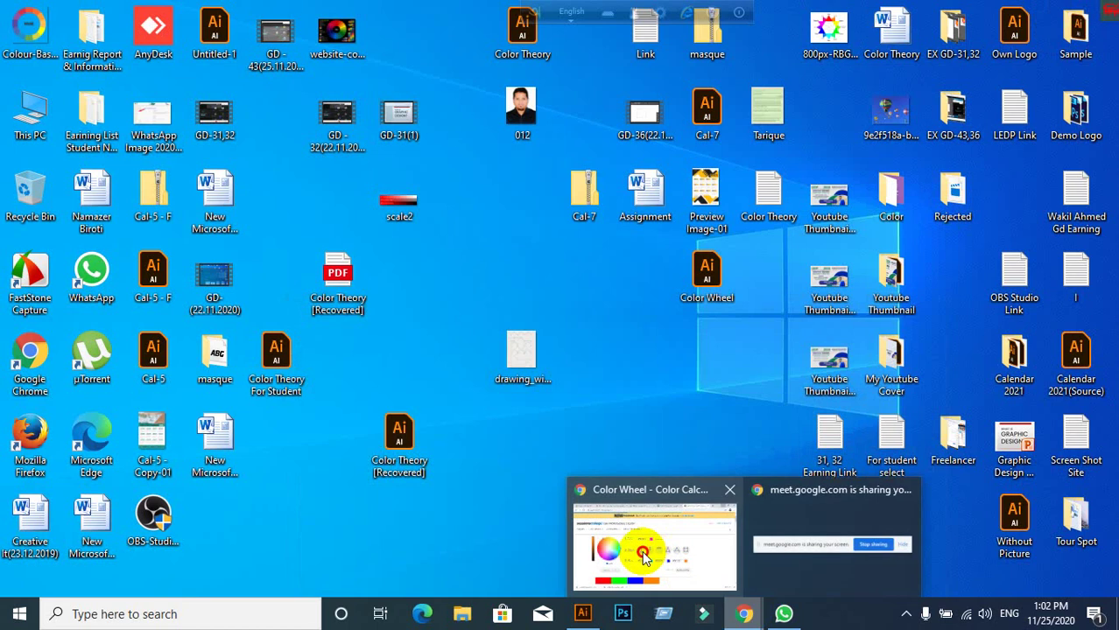
{"action": "left_click", "coordinate": [612, 525]}
{"action": "left_click", "coordinate": [22, 16]}
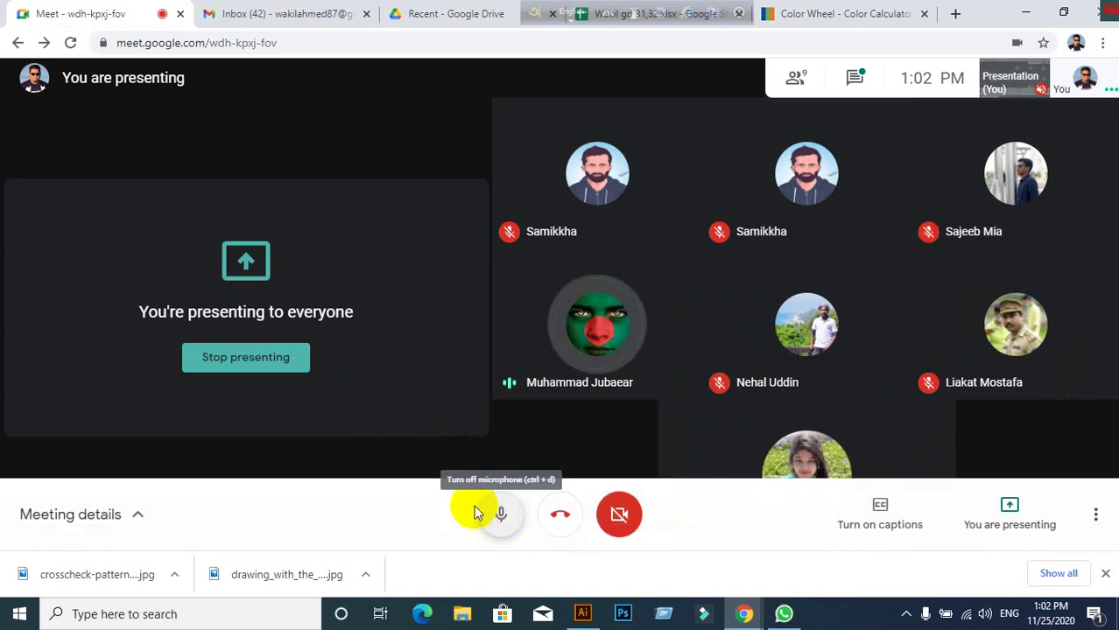
{"action": "left_click", "coordinate": [496, 521]}
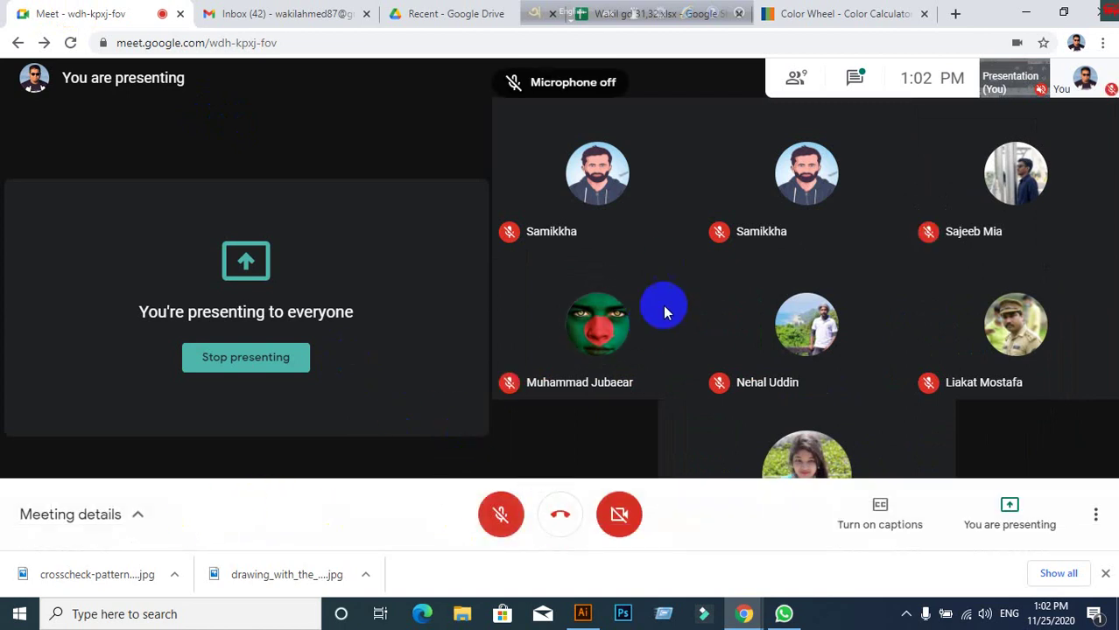